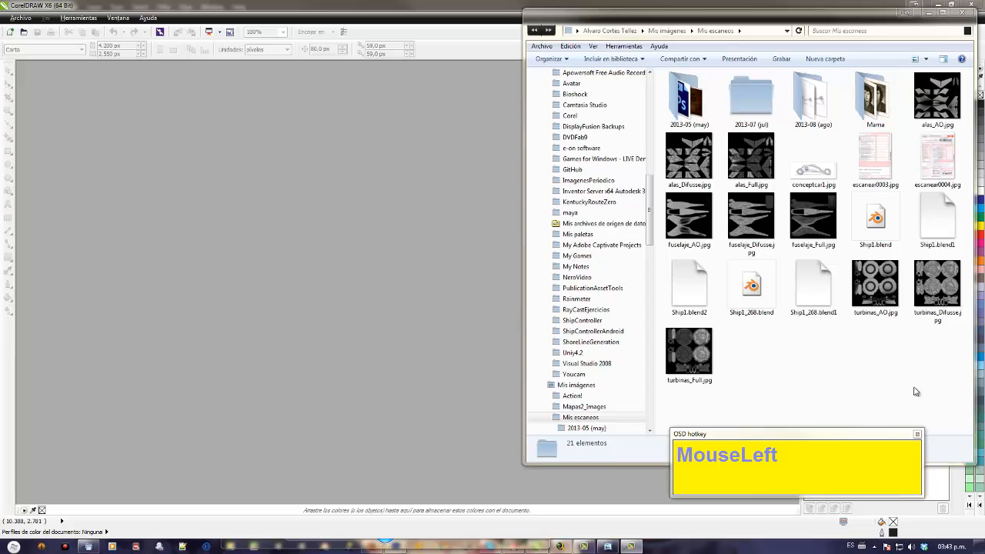
Step: Open conceptcar1.jpg from the Mis escaneos folder in CorelDRAW and scale the bitmap about its centre to 77.3% so it fits the page
{"action": "left_click_drag", "start_coordinate": [813, 163], "coordinate": [396, 337]}
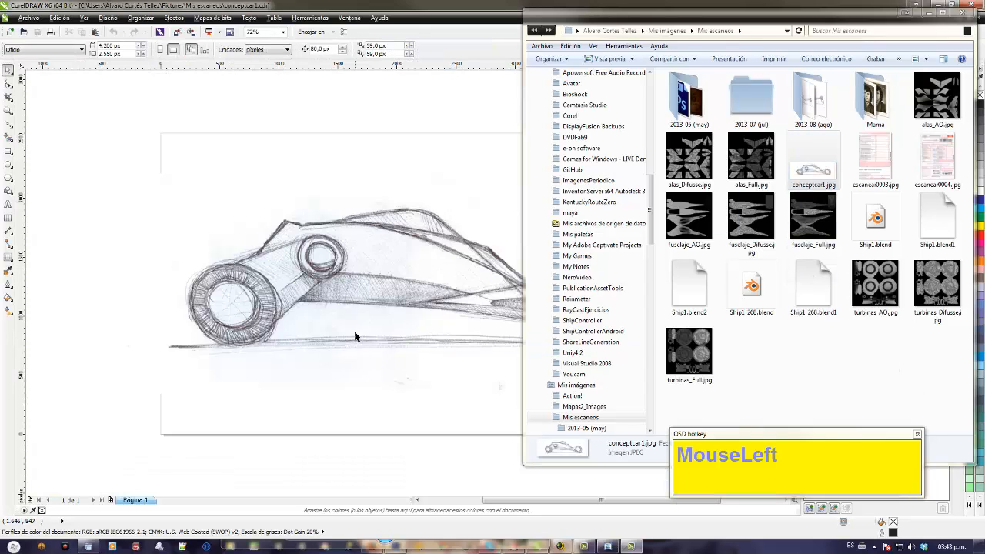
{"action": "left_click", "coordinate": [355, 335]}
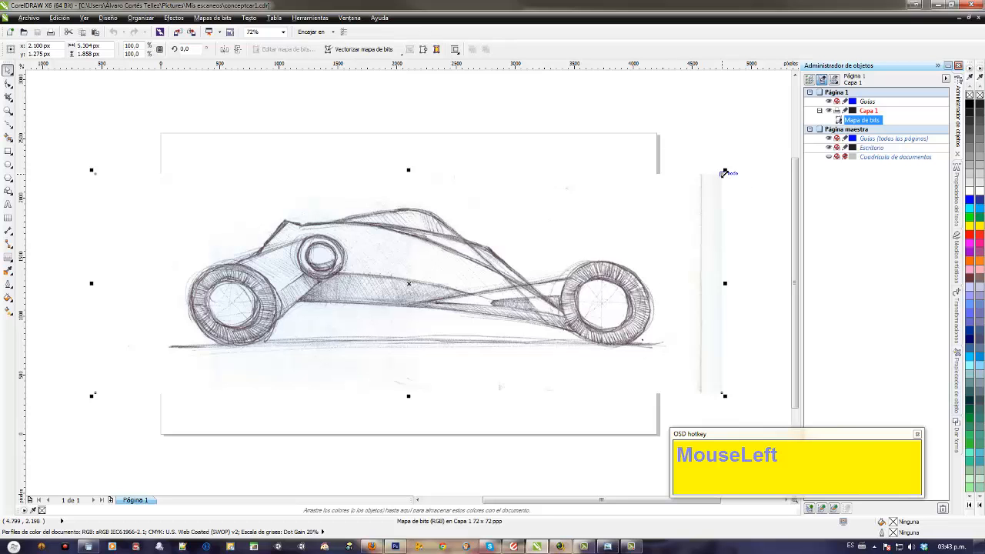
{"action": "left_click_drag", "start_coordinate": [724, 169], "coordinate": [683, 203]}
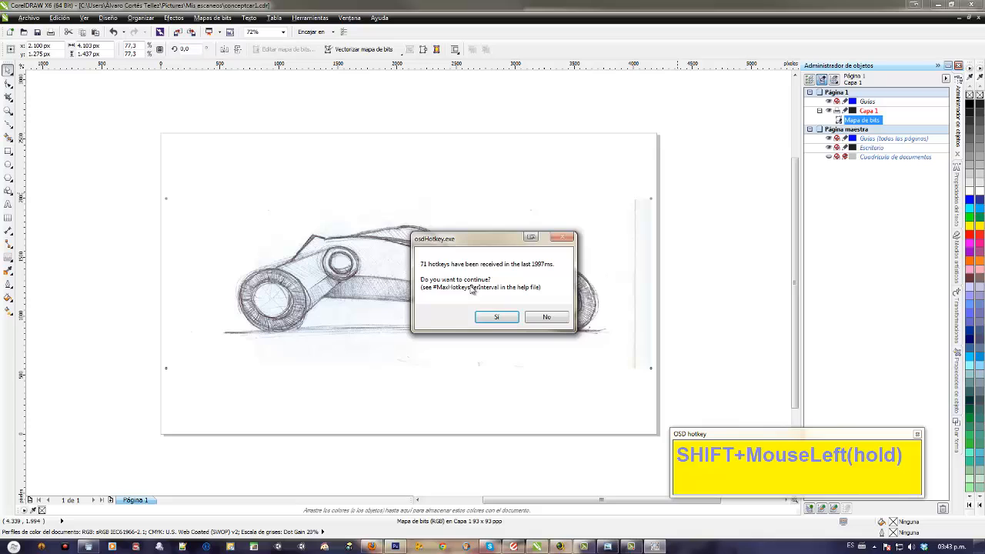
{"action": "left_click", "coordinate": [500, 322]}
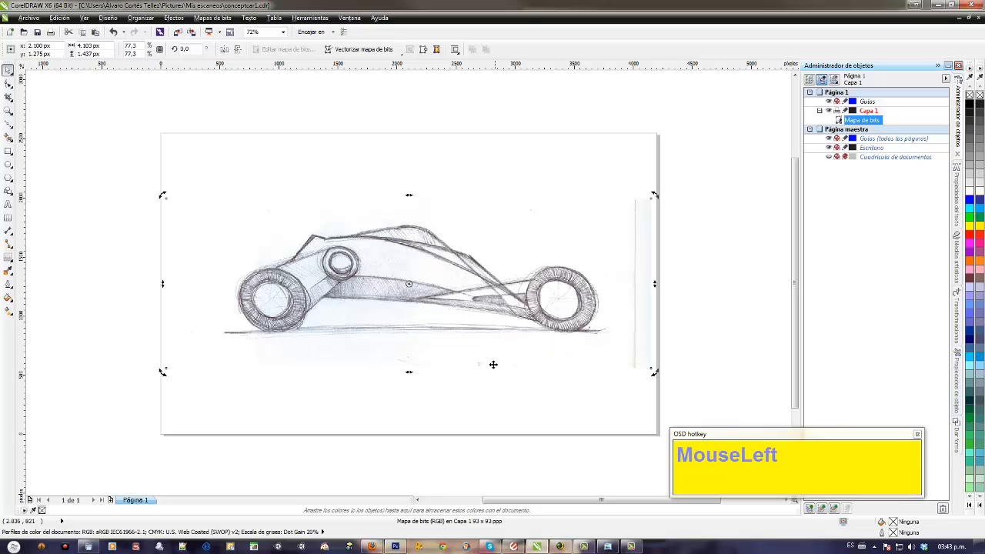
{"action": "left_click_drag", "start_coordinate": [740, 434], "coordinate": [762, 406]}
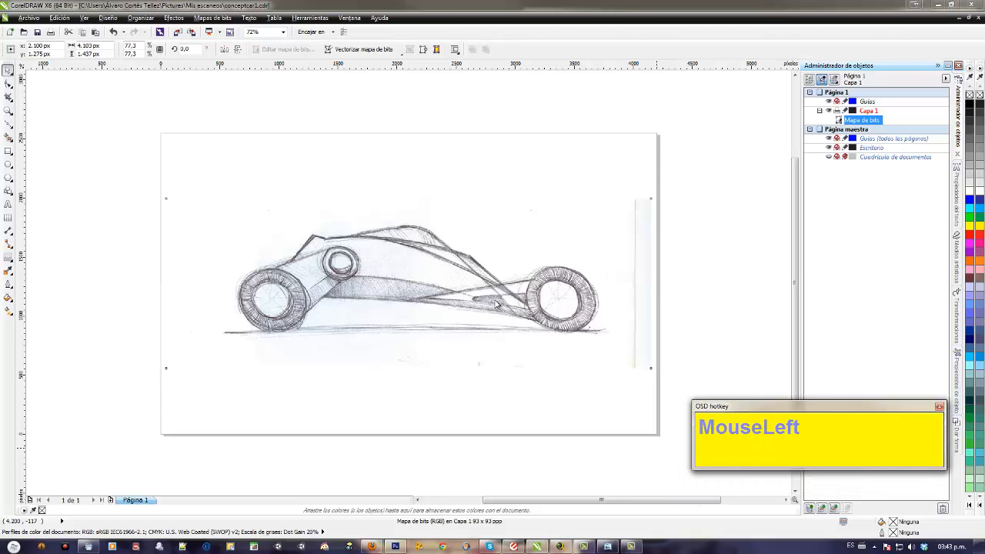
Step: Lock the Capa 1 layer that holds the car sketch bitmap
{"action": "left_click", "coordinate": [650, 287]}
{"action": "key", "text": "z"}
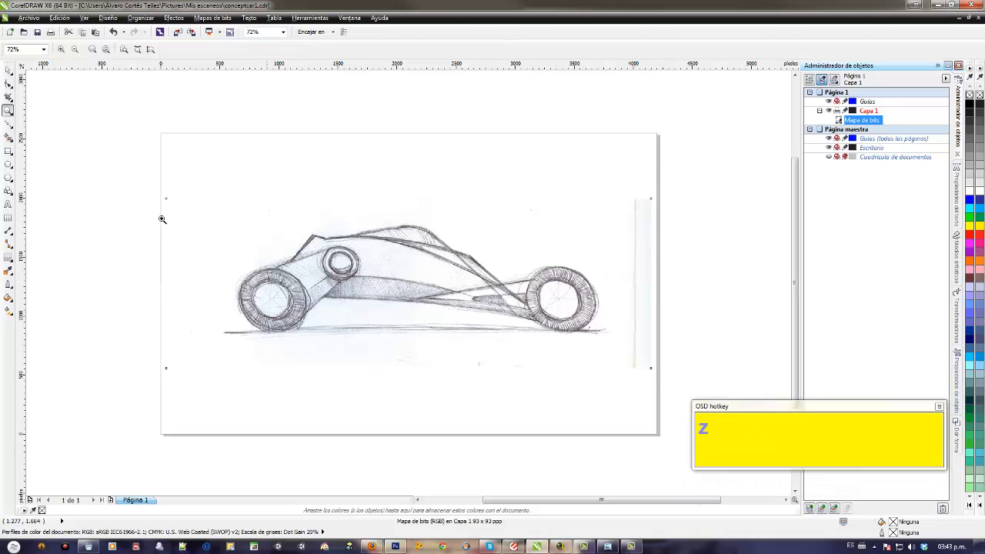
{"action": "mouse_move", "coordinate": [154, 177]}
{"action": "left_mouse_down"}
{"action": "mouse_move", "coordinate": [584, 400]}
{"action": "mouse_move", "coordinate": [663, 381]}
{"action": "left_mouse_up"}
{"action": "left_click", "coordinate": [8, 69]}
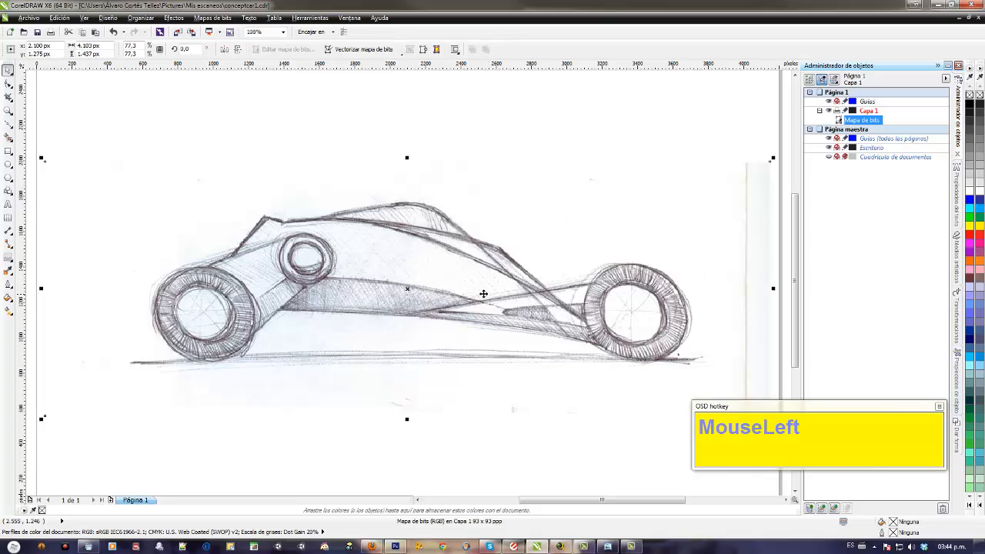
{"action": "right_click", "coordinate": [474, 294]}
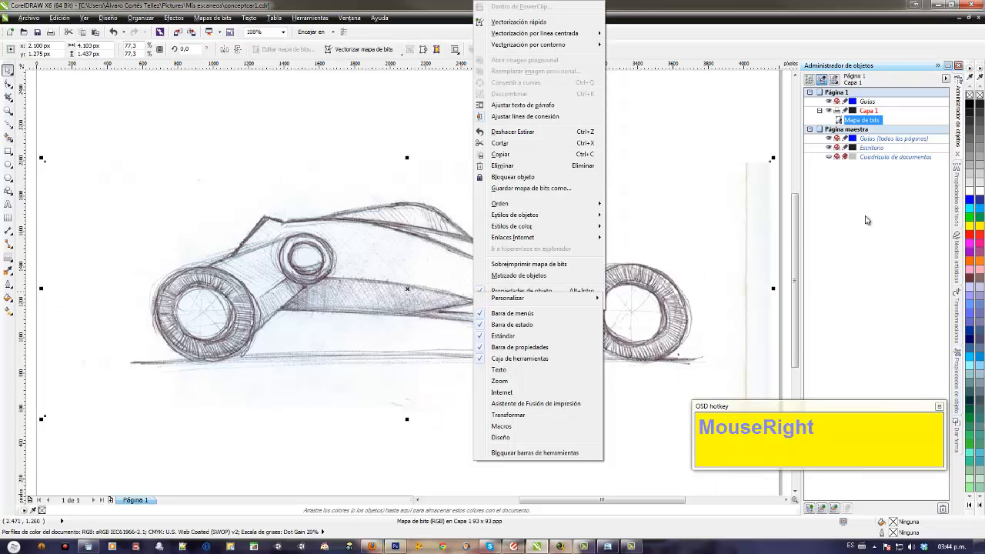
{"action": "left_click", "coordinate": [866, 258]}
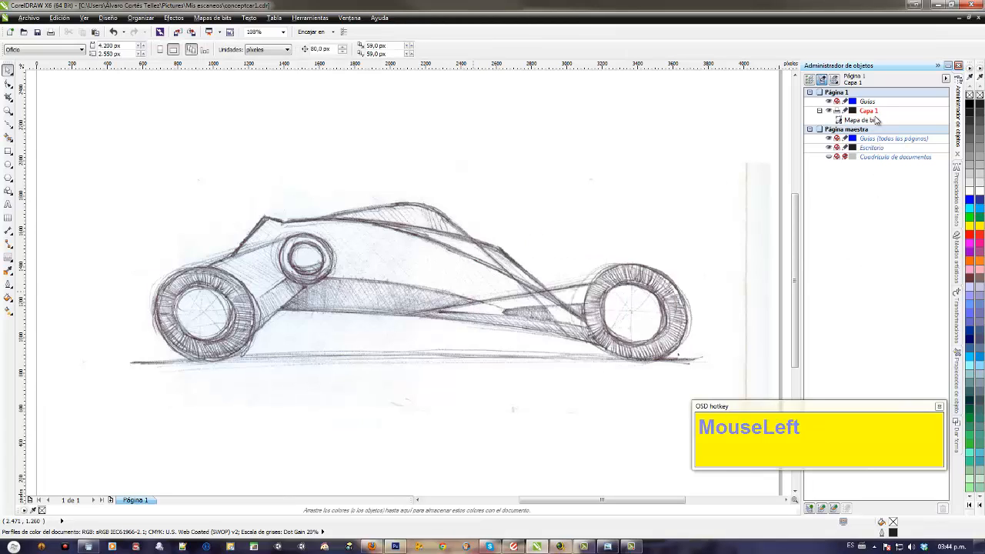
{"action": "left_click", "coordinate": [845, 111]}
Step: Add a new layer named "vector" above Capa 1 and make it the active layer
{"action": "left_click", "coordinate": [946, 79]}
{"action": "left_click", "coordinate": [889, 80]}
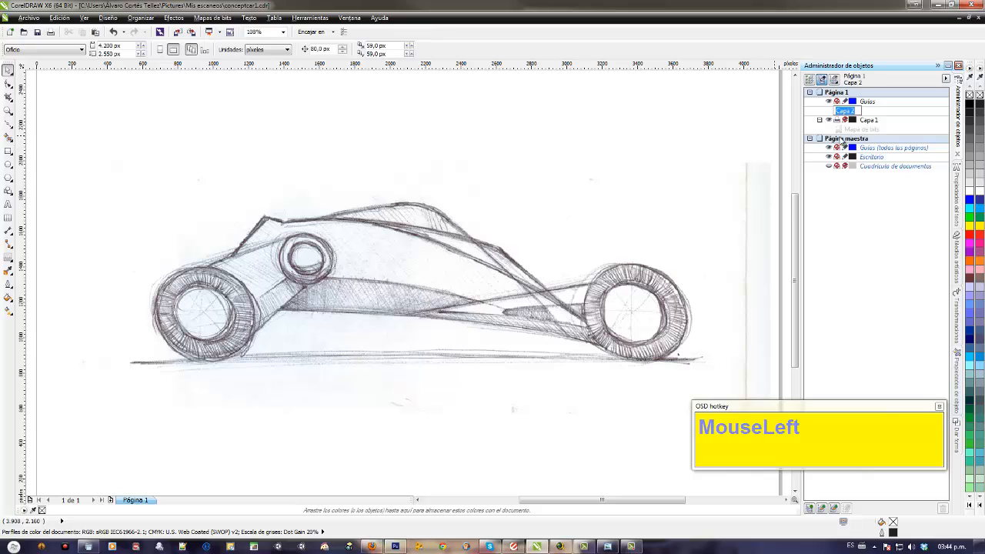
{"action": "type", "text": "vector"}
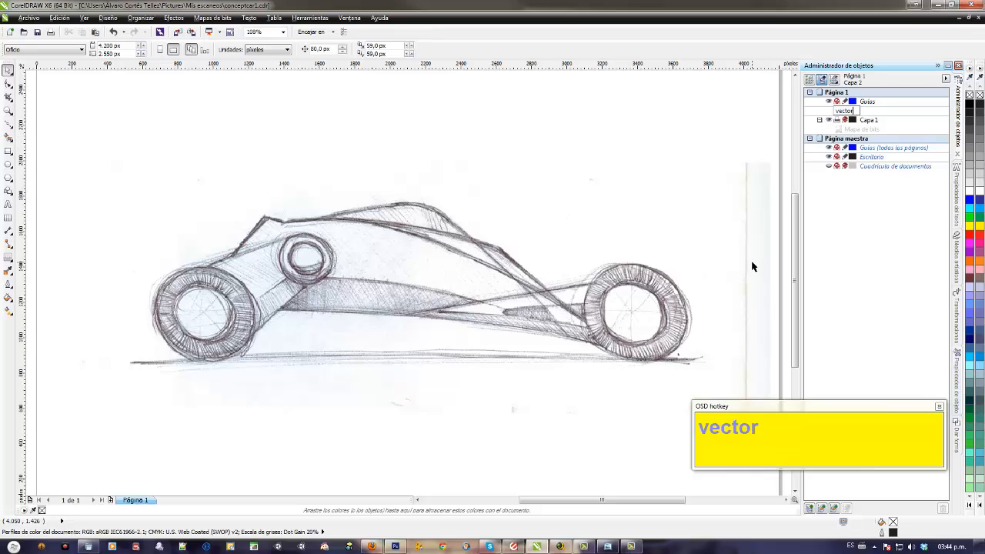
{"action": "key", "text": "Return"}
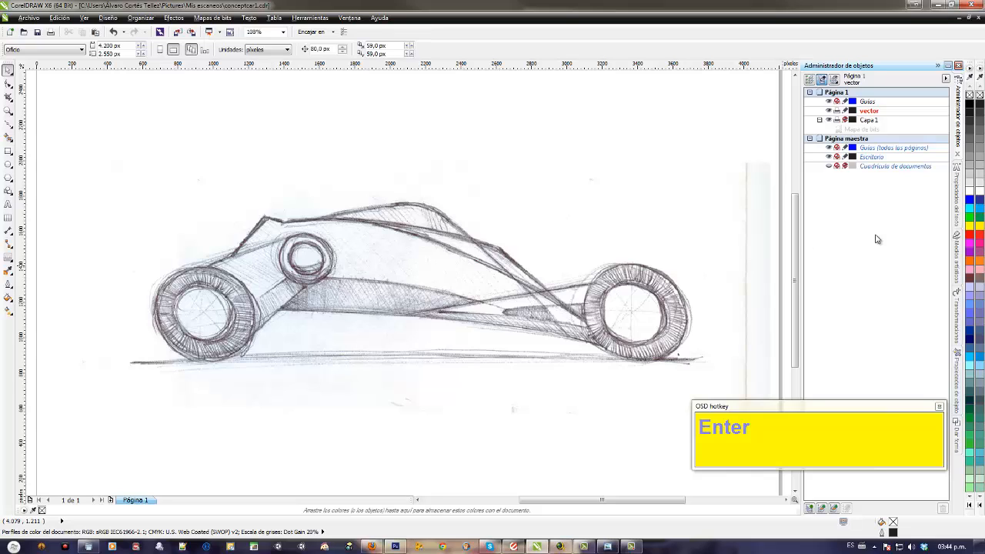
{"action": "left_click", "coordinate": [878, 113]}
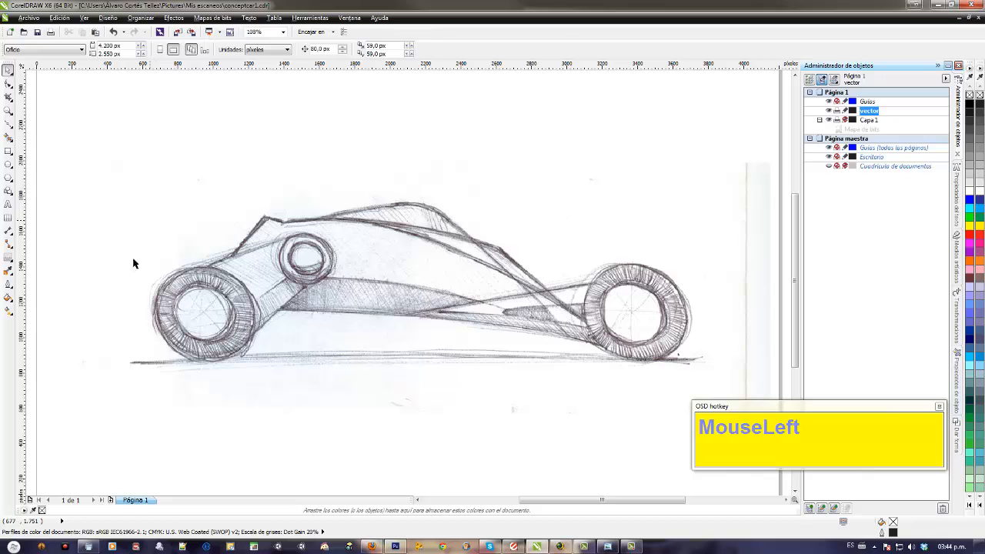
Step: Place two horizontal guidelines, one at the ground line and one at the top of the car's large wheels
{"action": "key", "text": "z"}
{"action": "left_click_drag", "start_coordinate": [147, 66], "coordinate": [242, 363]}
{"action": "double_click", "coordinate": [279, 68]}
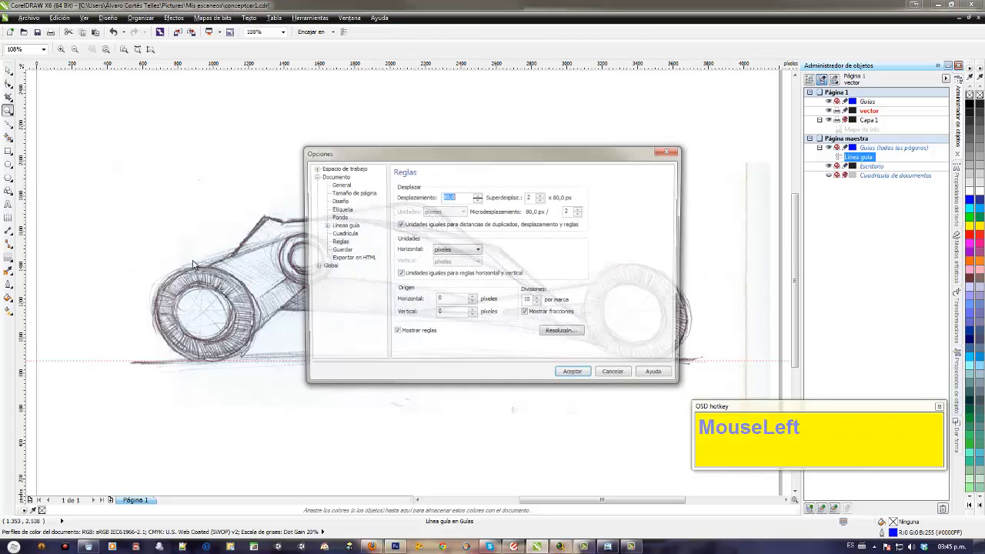
{"action": "left_click", "coordinate": [607, 373]}
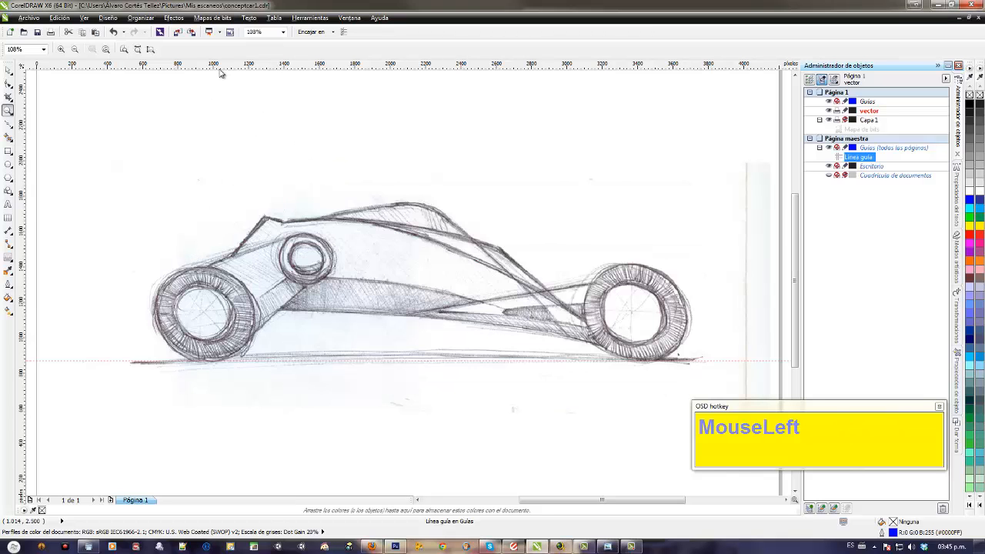
{"action": "left_click_drag", "start_coordinate": [220, 72], "coordinate": [194, 266]}
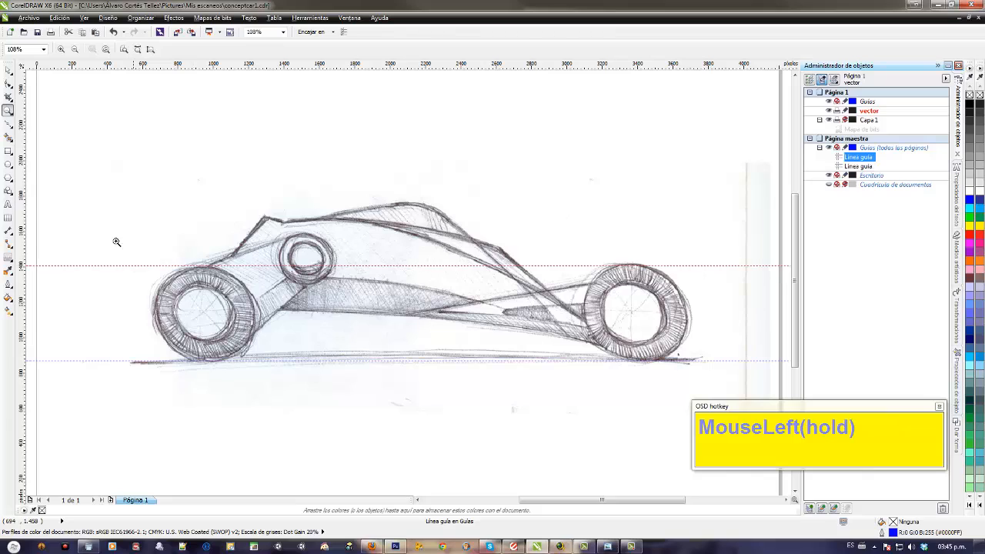
Step: Draw a circle over the sketch's left wheel and resize it to about 537 px, fitted between the two guidelines
{"action": "left_click", "coordinate": [8, 163]}
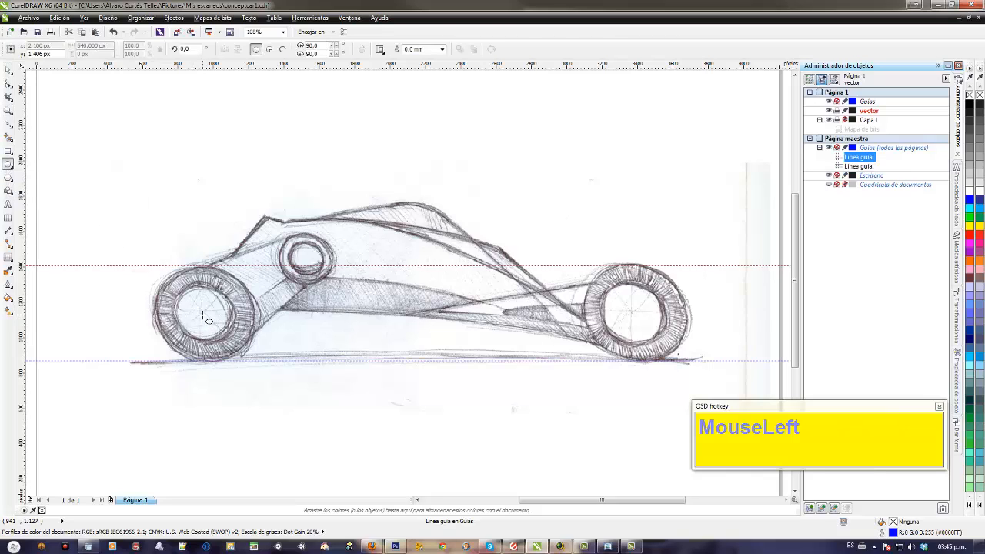
{"action": "left_click_drag", "start_coordinate": [202, 315], "coordinate": [252, 363]}
{"action": "left_click", "coordinate": [509, 318]}
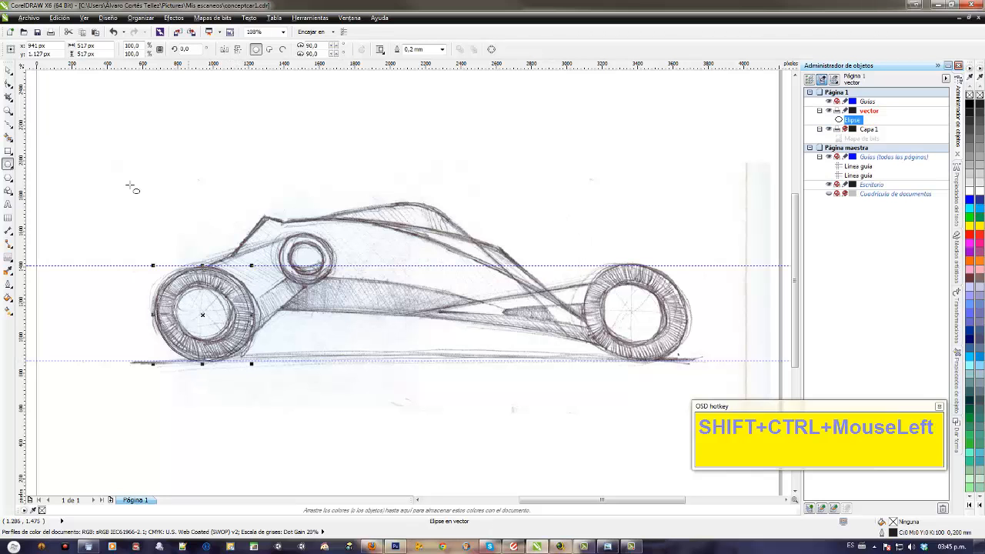
{"action": "left_click", "coordinate": [8, 70]}
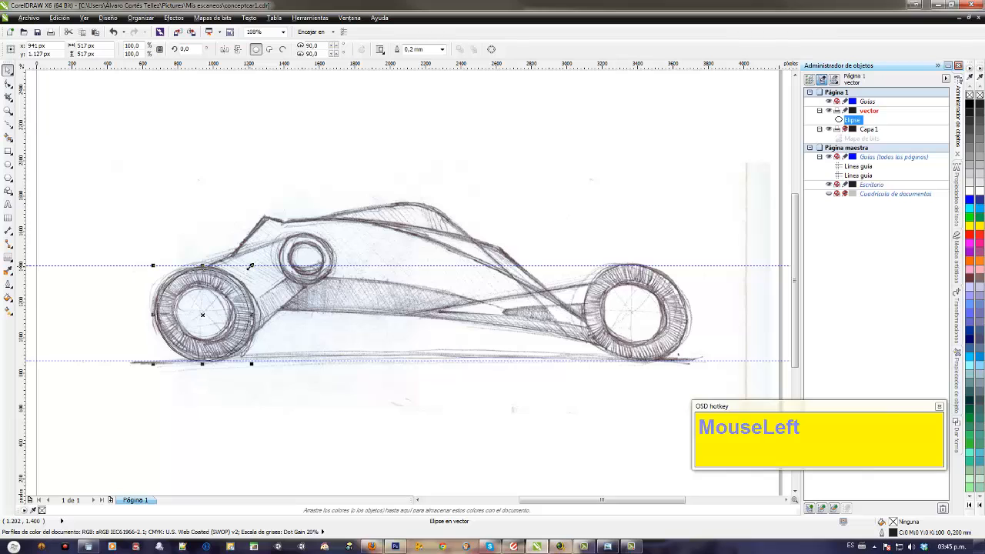
{"action": "left_click_drag", "start_coordinate": [250, 266], "coordinate": [259, 261]}
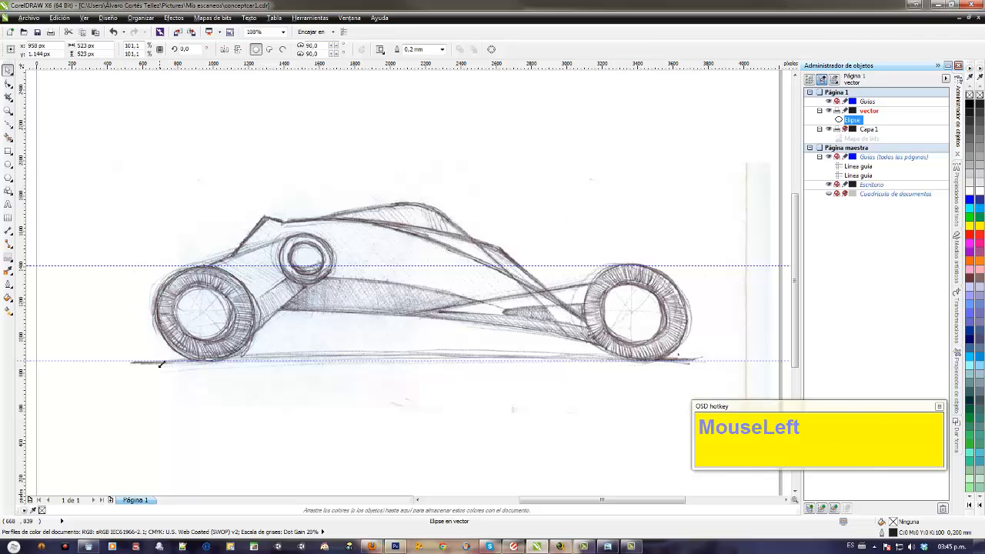
{"action": "left_click_drag", "start_coordinate": [160, 365], "coordinate": [164, 358]}
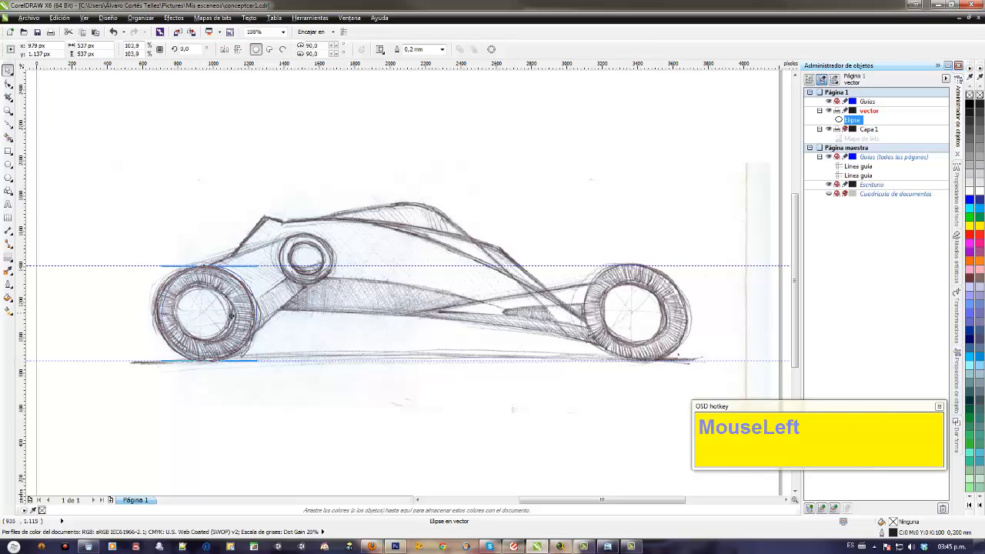
Step: Duplicate the left wheel's circle horizontally onto the right wheel of the sketch
{"action": "left_click_drag", "start_coordinate": [208, 311], "coordinate": [631, 311]}
{"action": "right_click", "coordinate": [630, 311]}
{"action": "left_click", "coordinate": [582, 412]}
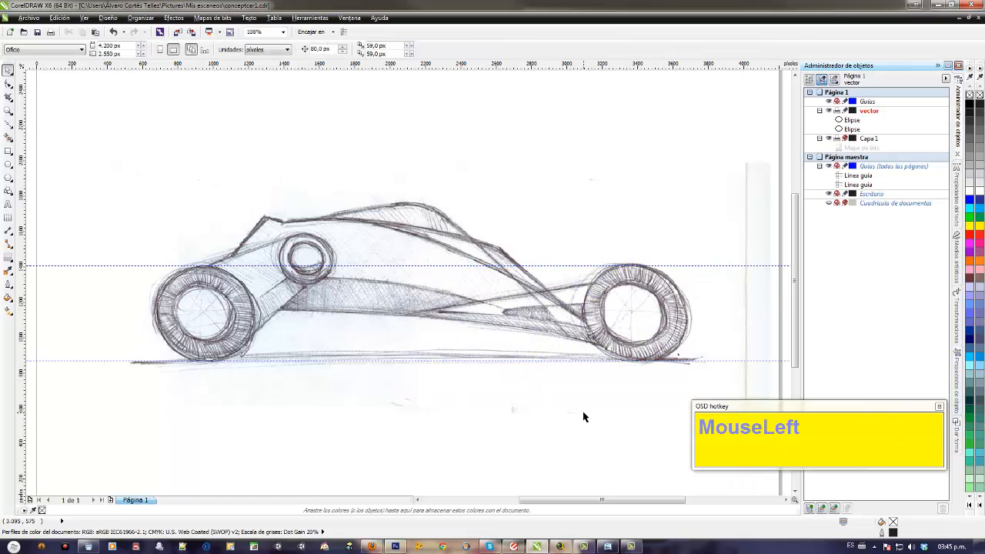
{"action": "left_click", "coordinate": [628, 338]}
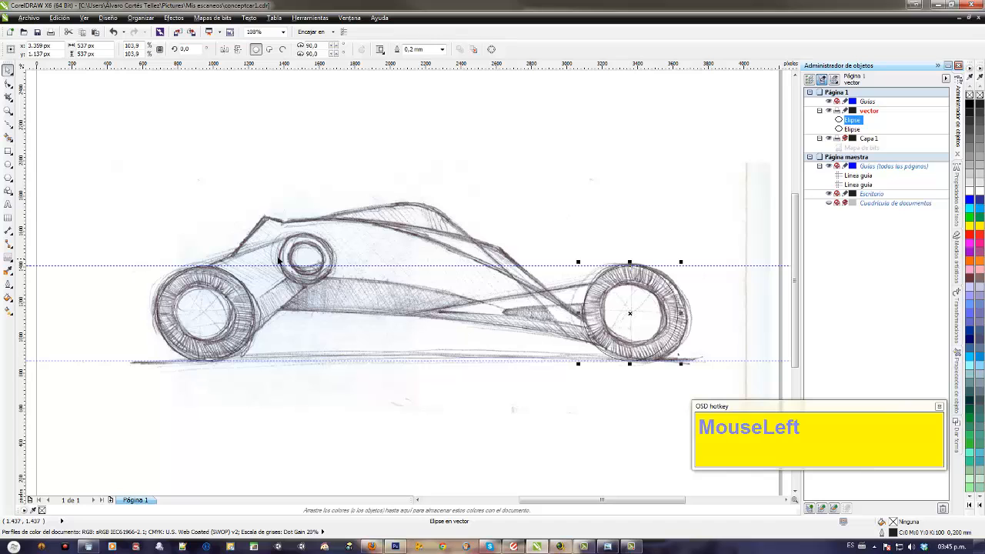
Step: Duplicate the left wheel's circle onto the centre of the small round hub above and beside that wheel
{"action": "key", "text": "z"}
{"action": "left_click_drag", "start_coordinate": [112, 141], "coordinate": [700, 380]}
{"action": "left_click", "coordinate": [9, 70]}
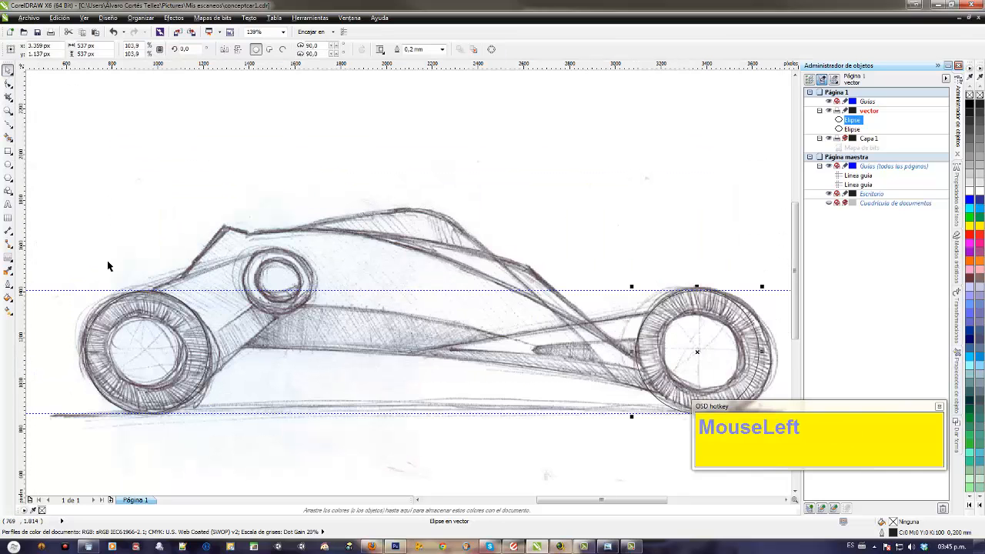
{"action": "left_click_drag", "start_coordinate": [139, 345], "coordinate": [278, 282]}
{"action": "right_click", "coordinate": [278, 282]}
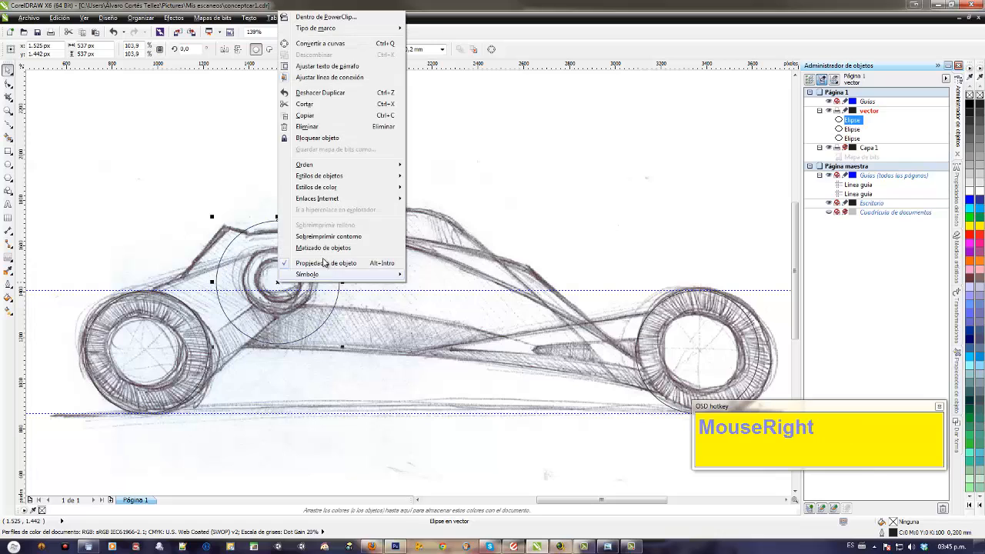
{"action": "left_click", "coordinate": [253, 136]}
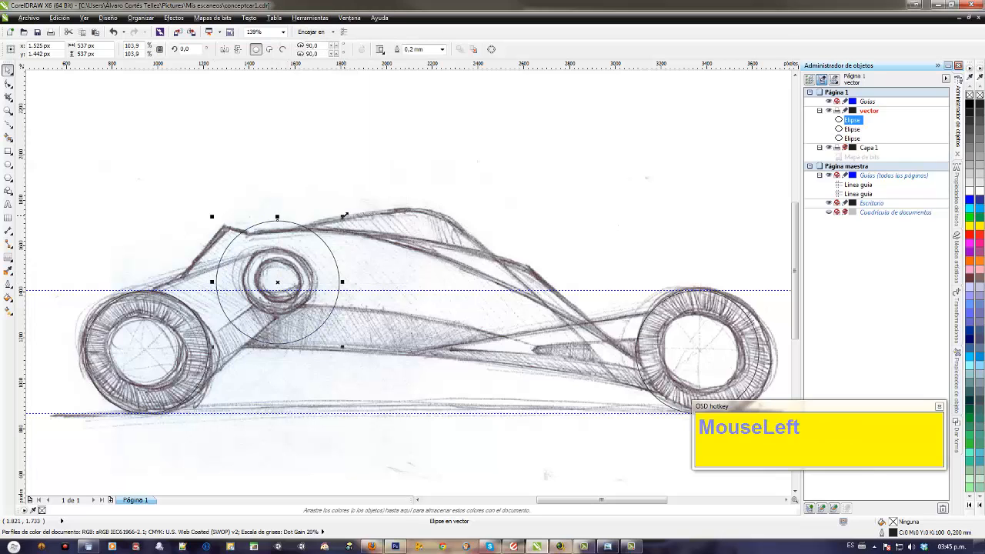
Step: Shrink the copied circle to about 280 px and align it with the outline of the small hub
{"action": "left_click_drag", "start_coordinate": [344, 216], "coordinate": [315, 245]}
{"action": "left_click", "coordinate": [488, 316]}
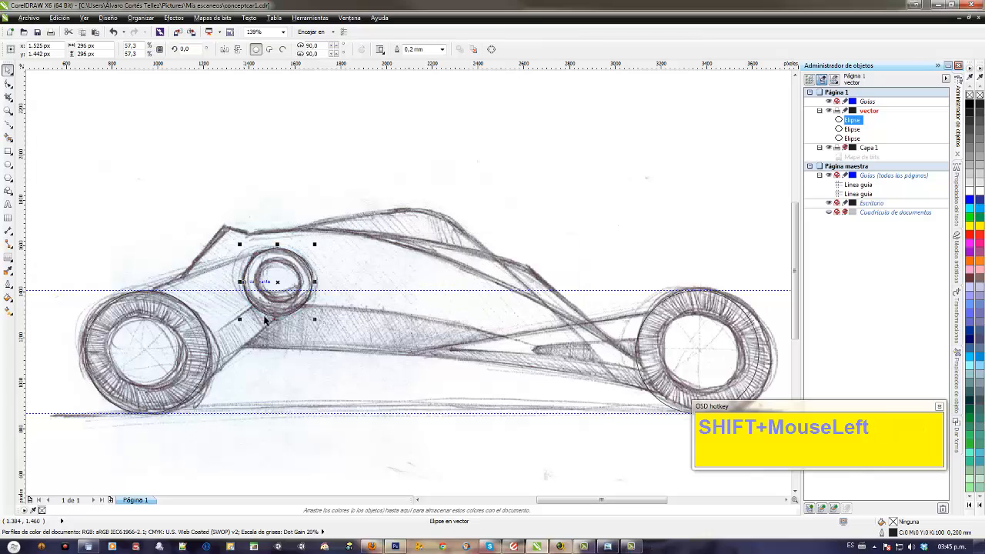
{"action": "left_click_drag", "start_coordinate": [314, 319], "coordinate": [311, 321]}
{"action": "left_click", "coordinate": [275, 301]}
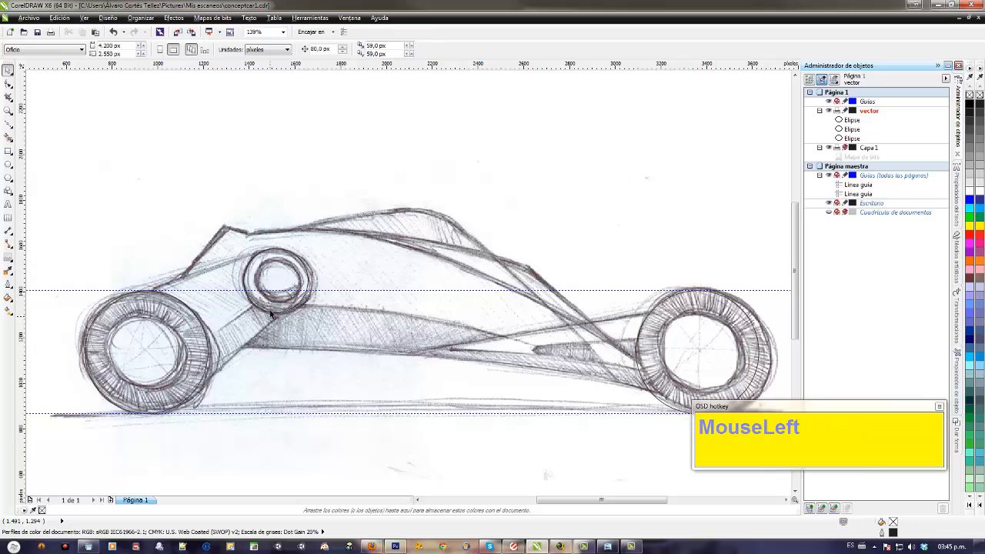
{"action": "left_click_drag", "start_coordinate": [277, 278], "coordinate": [278, 278]}
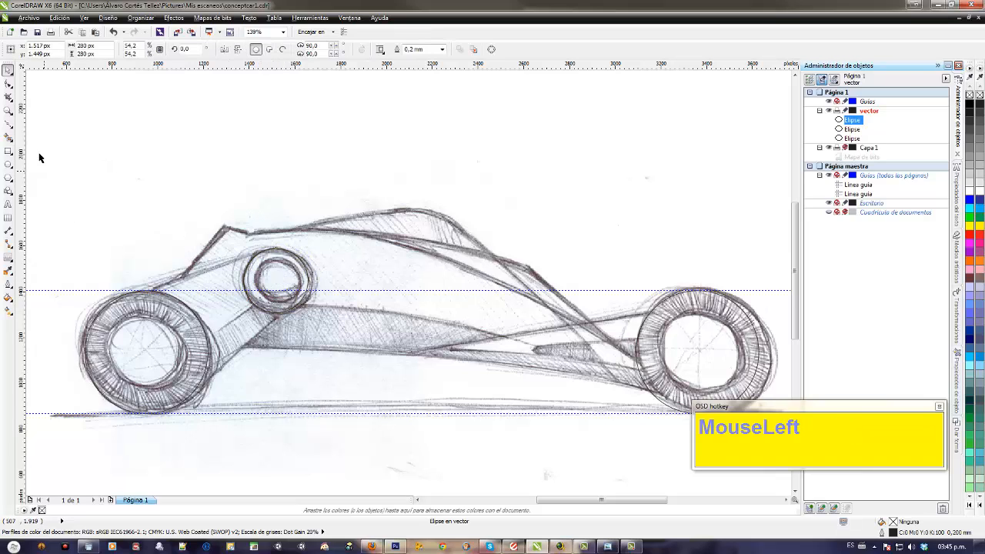
Step: Draw a closed four-node Bézier outline for the arm linking the left wheel to the small hub
{"action": "left_click", "coordinate": [9, 124]}
{"action": "left_click", "coordinate": [9, 125]}
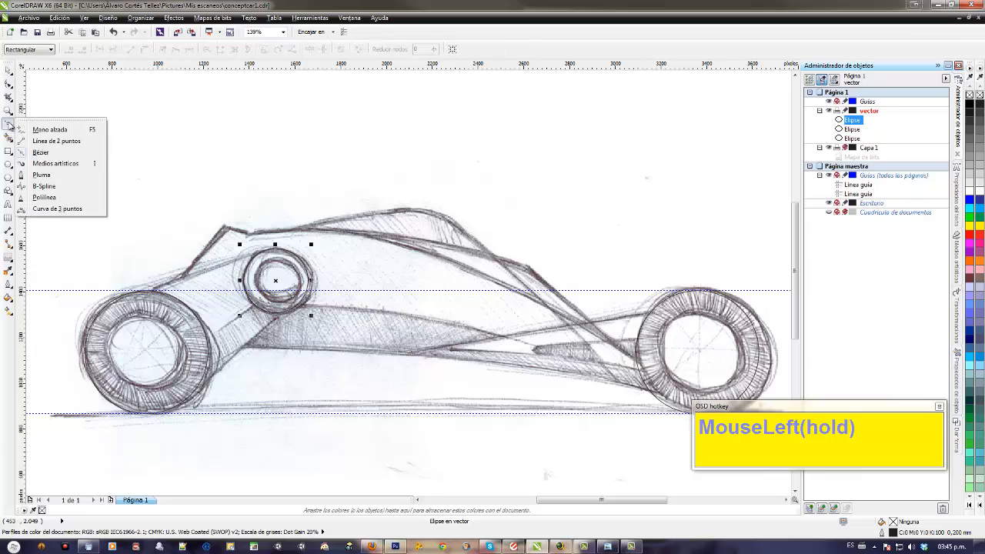
{"action": "left_click_drag", "start_coordinate": [8, 125], "coordinate": [40, 152]}
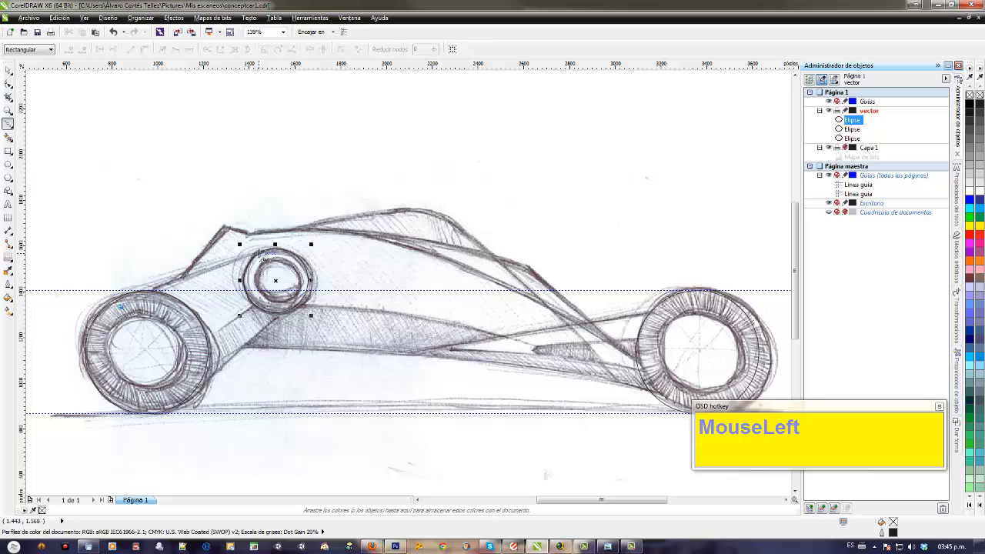
{"action": "left_click_drag", "start_coordinate": [196, 267], "coordinate": [324, 237]}
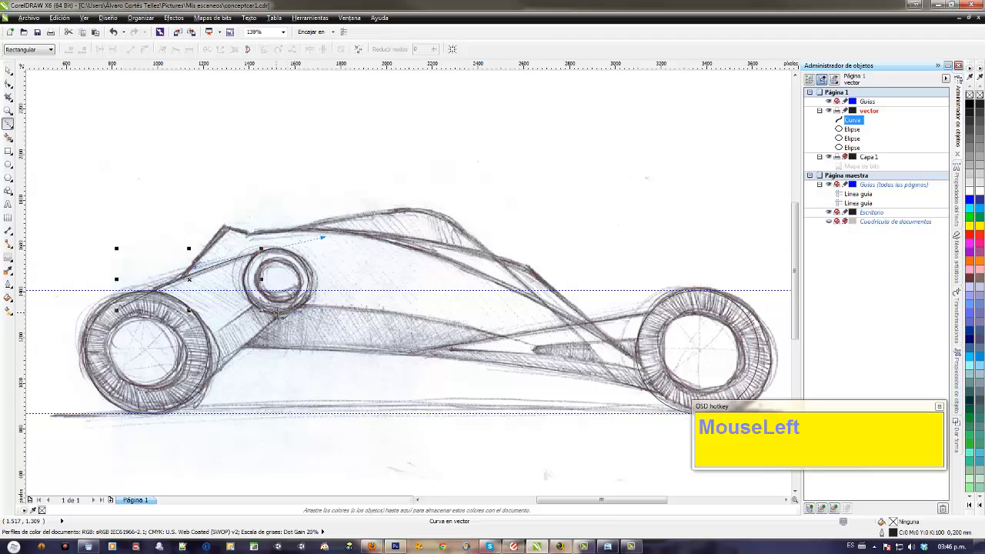
{"action": "left_click", "coordinate": [275, 313]}
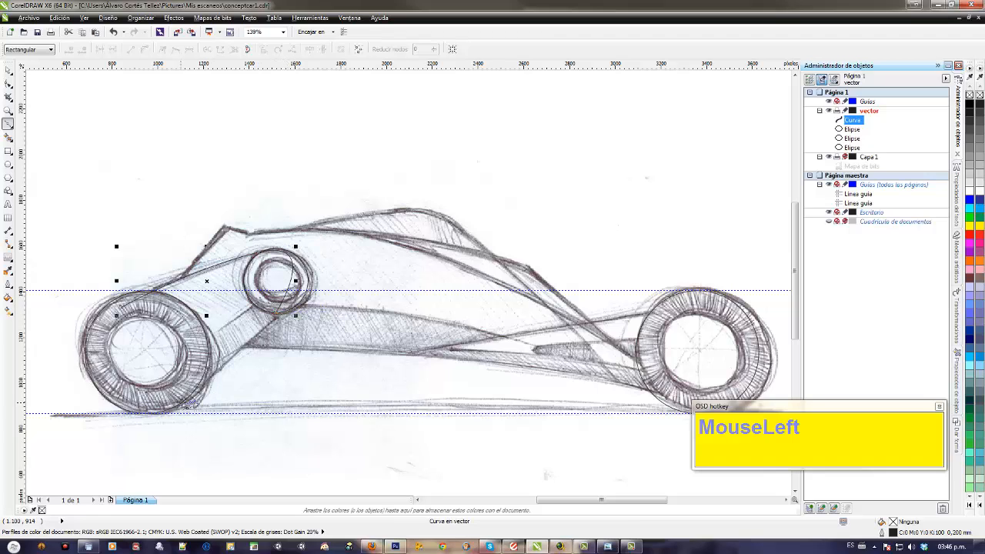
{"action": "left_click", "coordinate": [178, 400]}
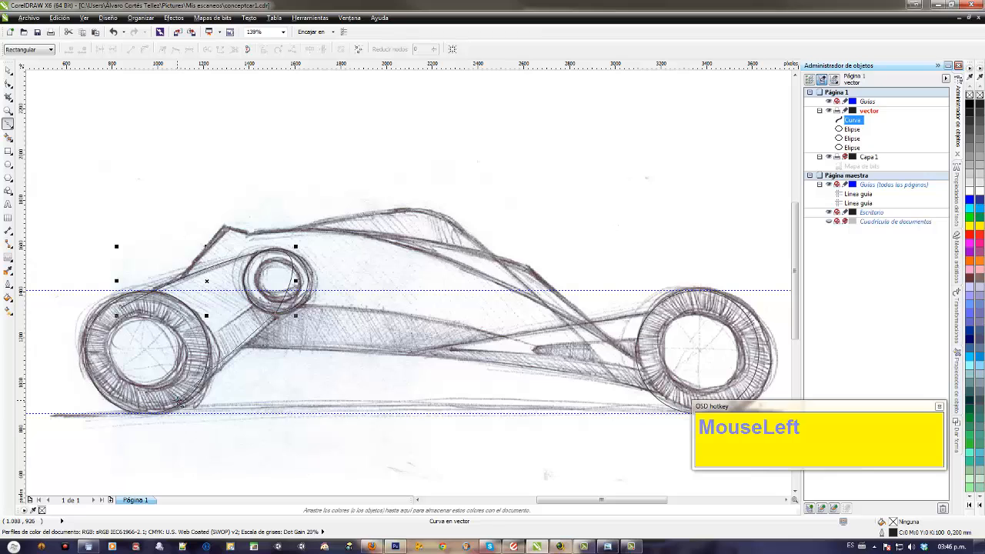
{"action": "left_click", "coordinate": [121, 306]}
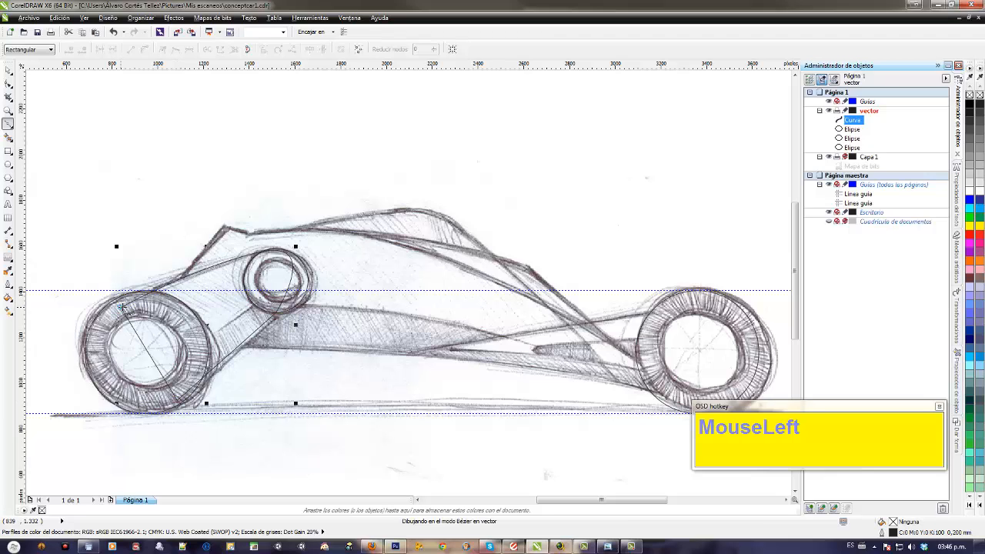
Step: Reshape the arm outline's nodes and upper segment so its top edge follows the sketched line from the left wheel to the small hub
{"action": "left_click", "coordinate": [8, 84]}
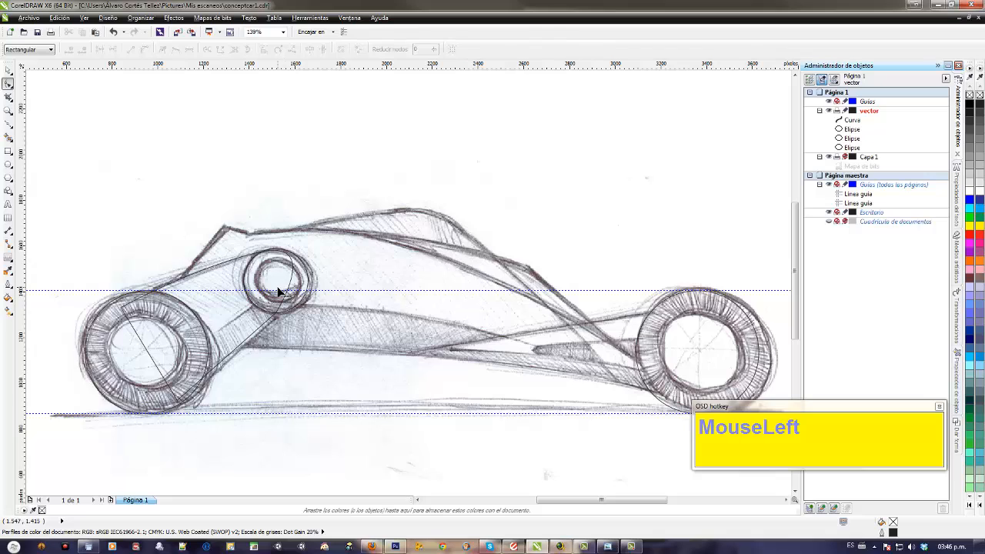
{"action": "left_click_drag", "start_coordinate": [214, 183], "coordinate": [328, 368]}
{"action": "left_click", "coordinate": [130, 50]}
{"action": "key", "text": "ctrl+z"}
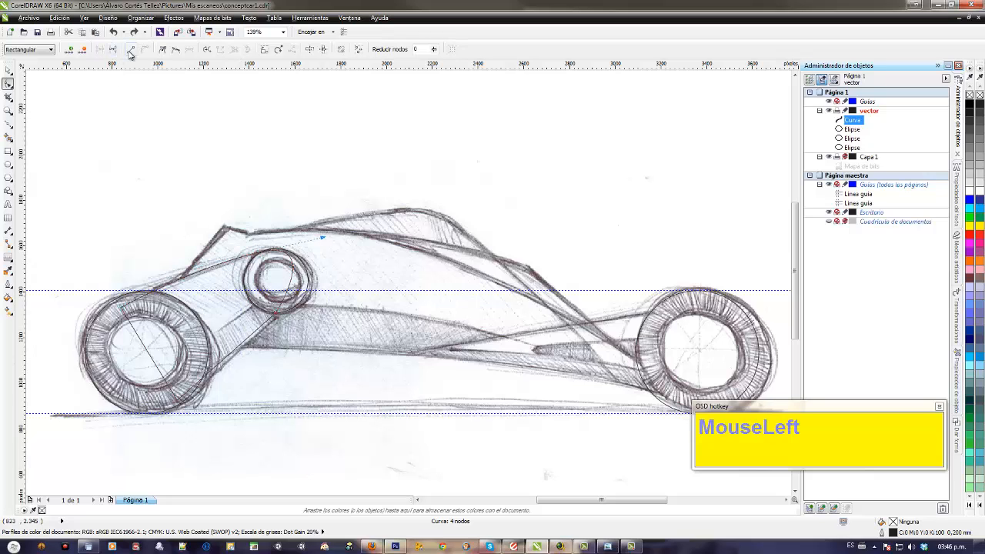
{"action": "left_click", "coordinate": [132, 49]}
{"action": "left_click_drag", "start_coordinate": [237, 249], "coordinate": [278, 277]}
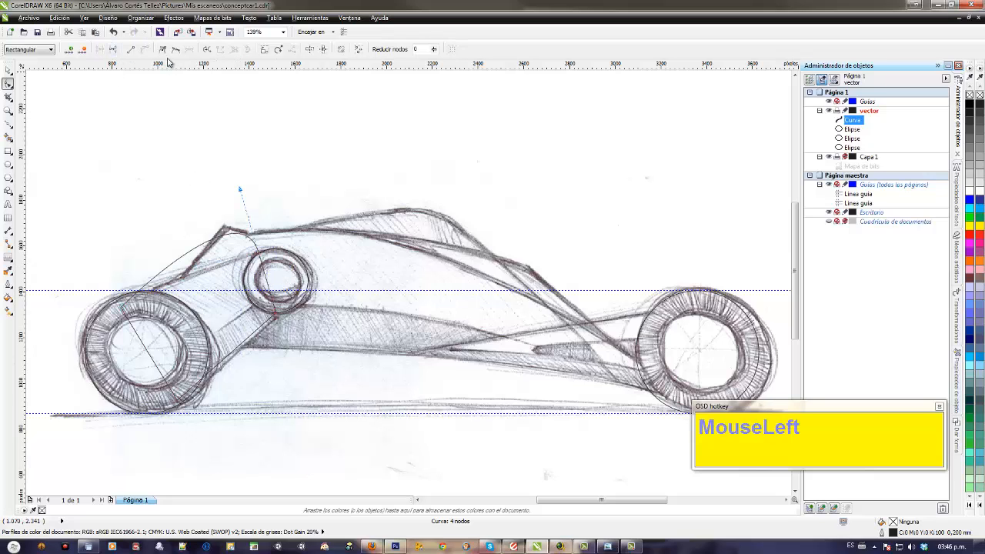
{"action": "left_click_drag", "start_coordinate": [242, 198], "coordinate": [196, 277]}
{"action": "left_click_drag", "start_coordinate": [118, 305], "coordinate": [115, 306]}
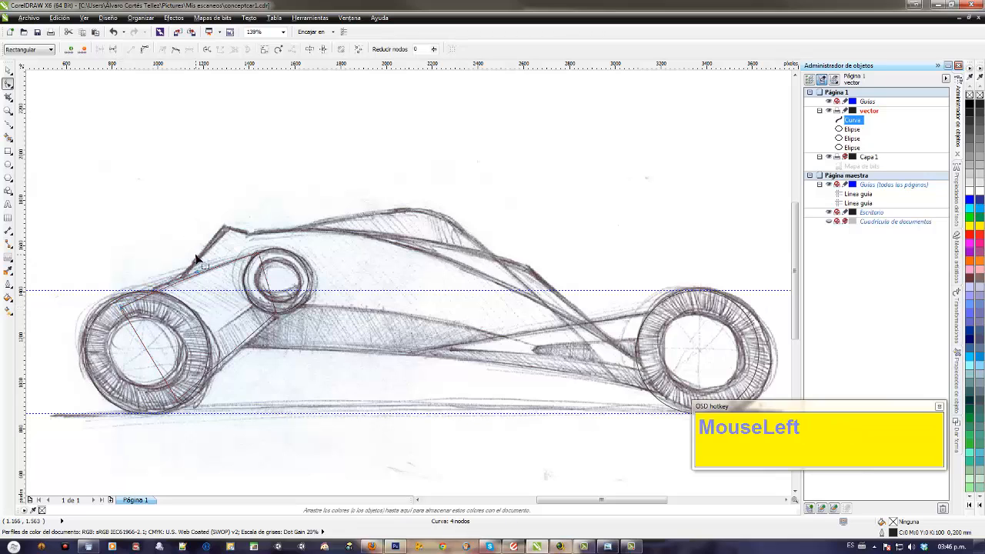
{"action": "left_click", "coordinate": [177, 52]}
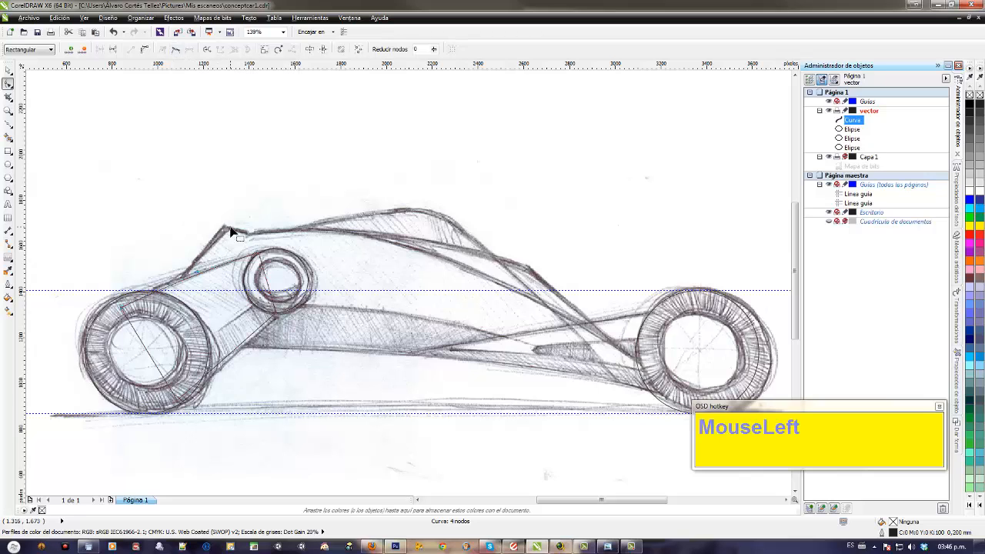
{"action": "left_click_drag", "start_coordinate": [234, 260], "coordinate": [143, 223]}
{"action": "key", "text": "ctrl+z"}
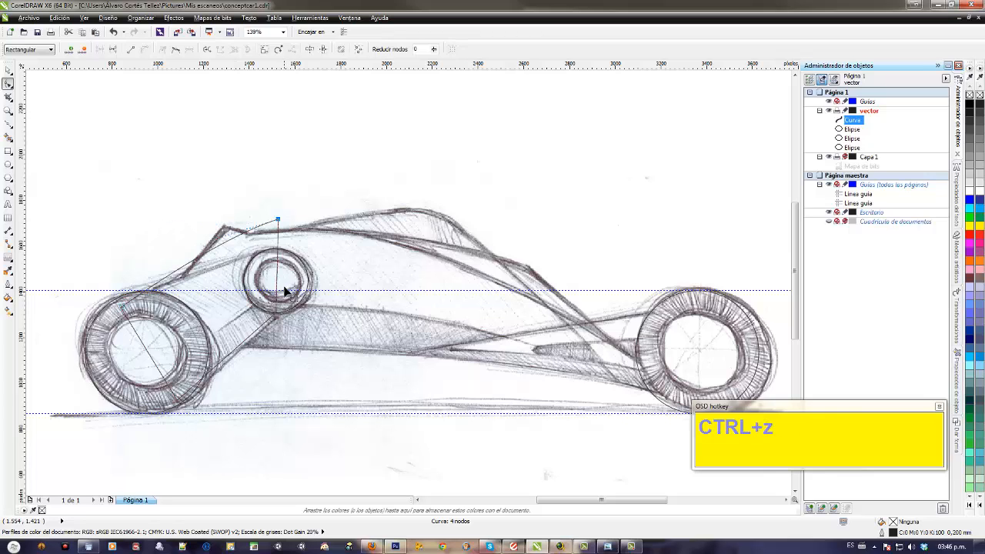
{"action": "key", "text": "ctrl+z"}
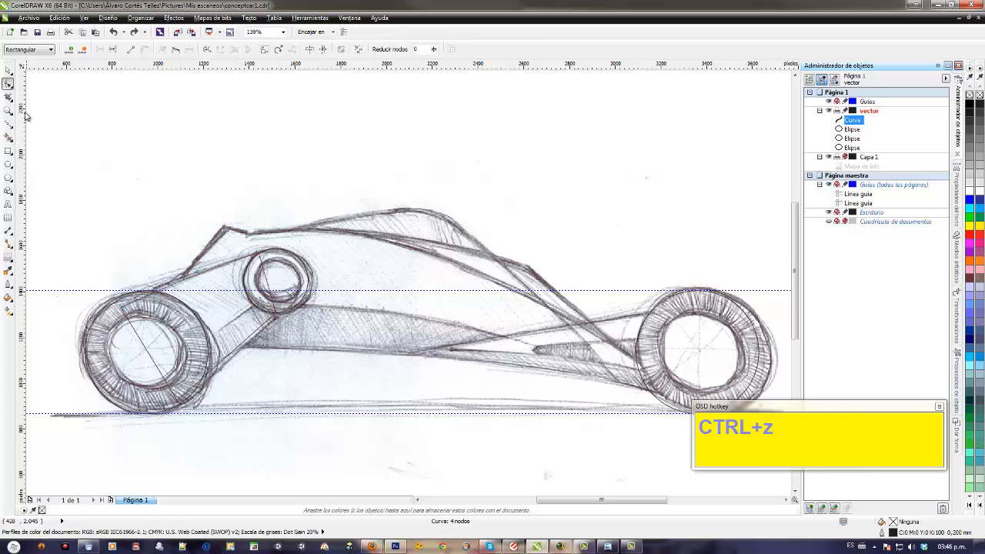
Step: Draw a closed five-node Bézier outline of the car body, from the short ridge above the hub to the right wheel and back through the left wheel
{"action": "double_click", "coordinate": [8, 70]}
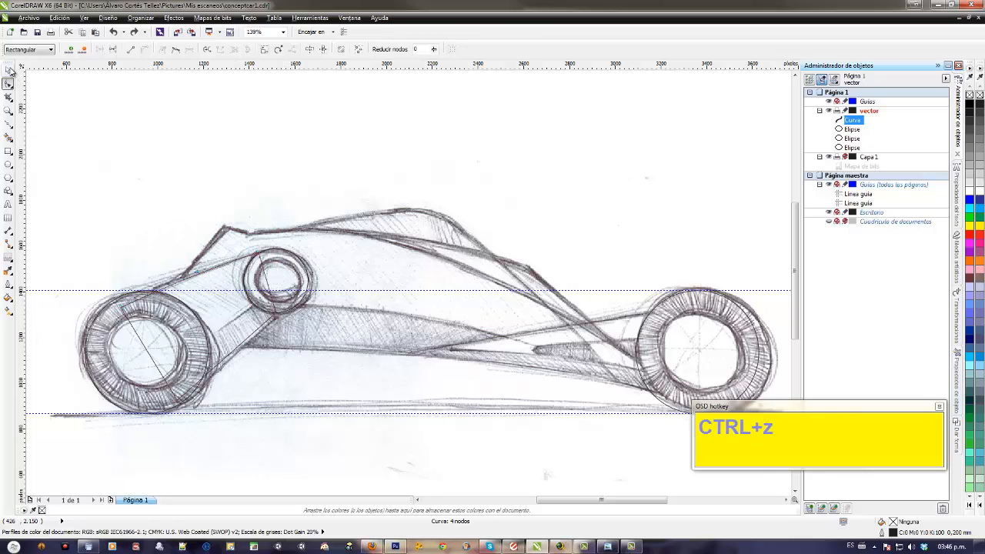
{"action": "left_click", "coordinate": [278, 454]}
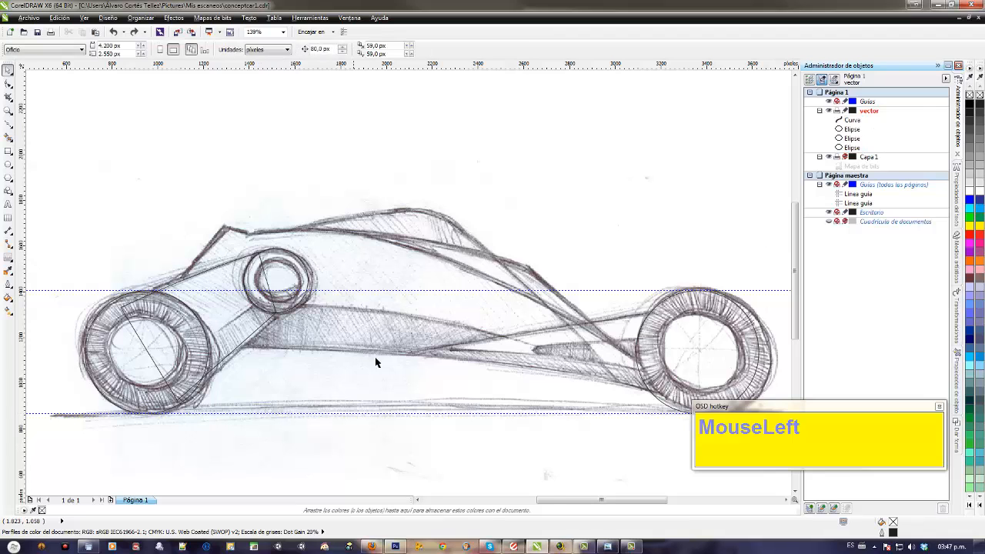
{"action": "left_click_drag", "start_coordinate": [406, 345], "coordinate": [378, 322]}
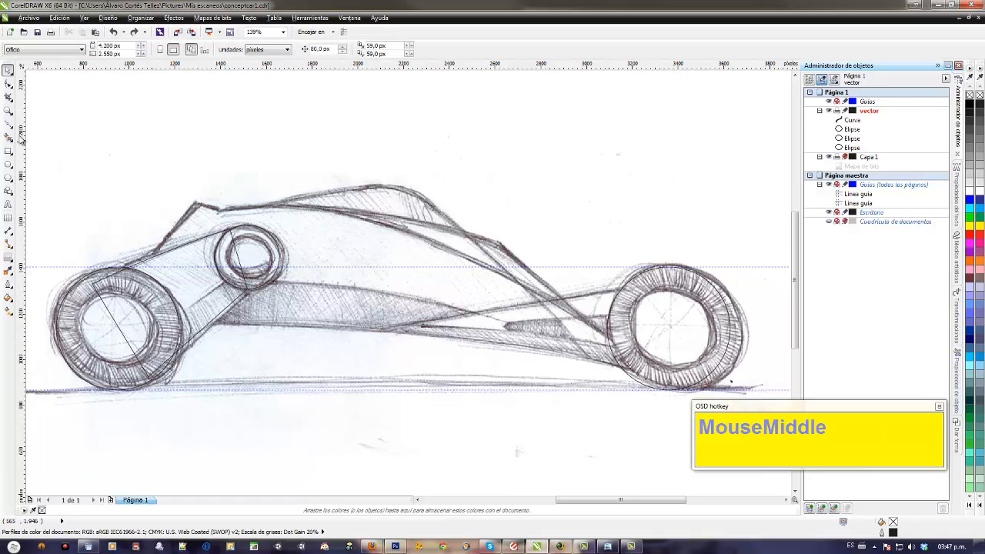
{"action": "left_click", "coordinate": [7, 125]}
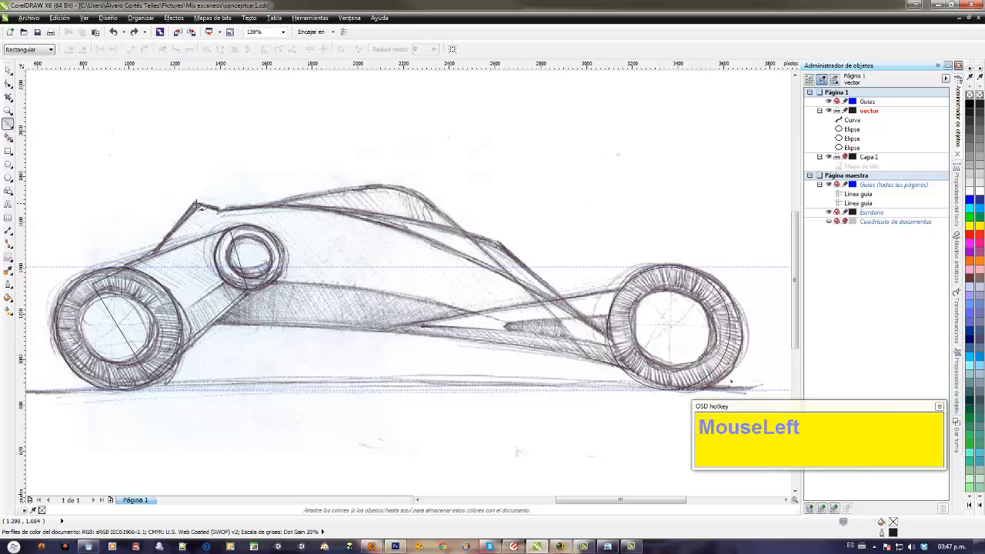
{"action": "left_click_drag", "start_coordinate": [197, 205], "coordinate": [221, 211]}
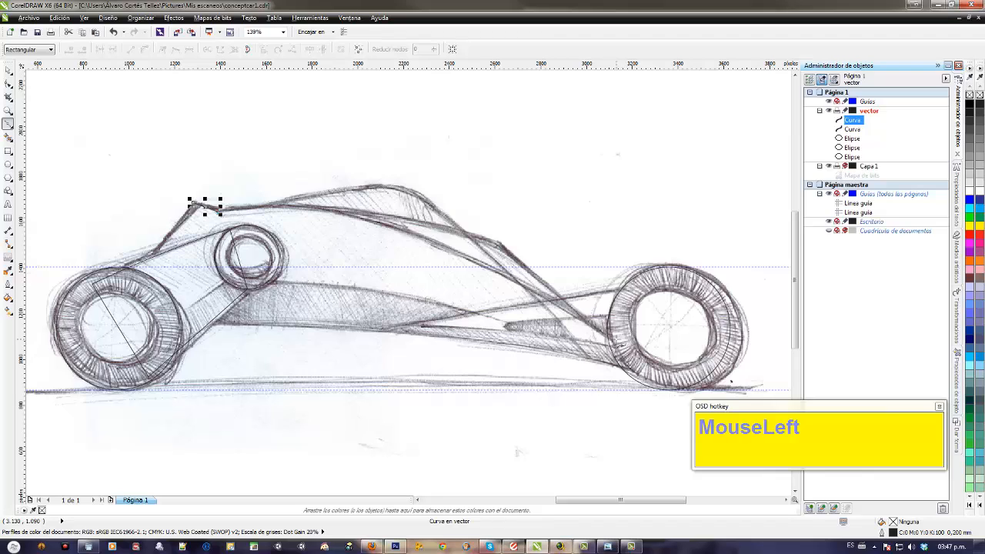
{"action": "left_click", "coordinate": [219, 209]}
{"action": "left_click", "coordinate": [615, 338]}
{"action": "left_click", "coordinate": [637, 373]}
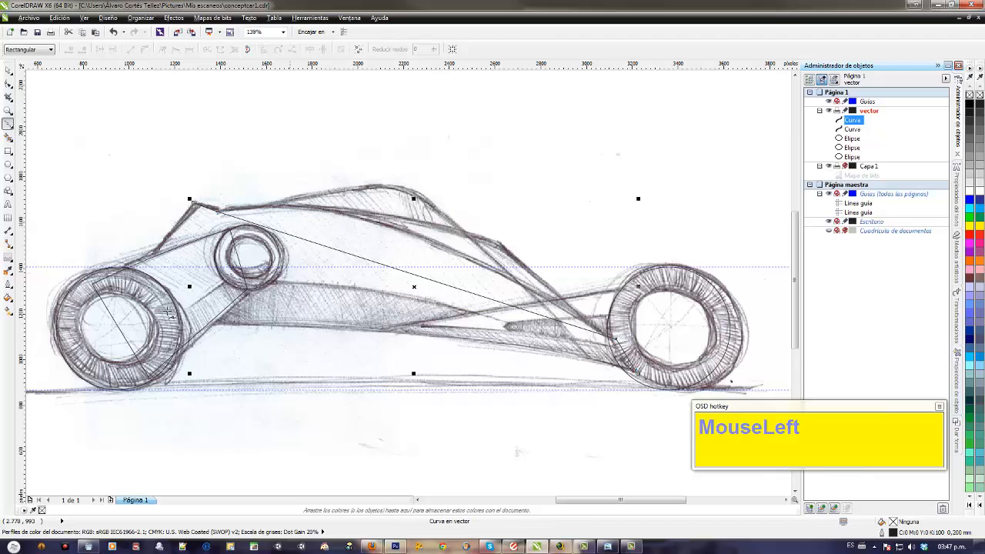
{"action": "left_click", "coordinate": [132, 327]}
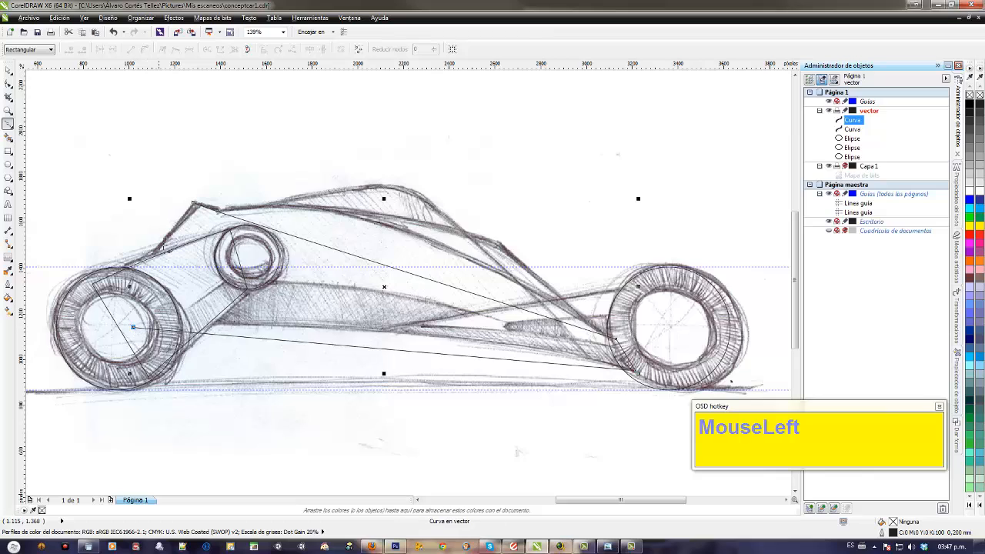
{"action": "left_click", "coordinate": [193, 203]}
Step: Convert the body outline's long upper segment to a curve and bend it to follow the sketched roofline down to the right wheel
{"action": "left_click", "coordinate": [8, 83]}
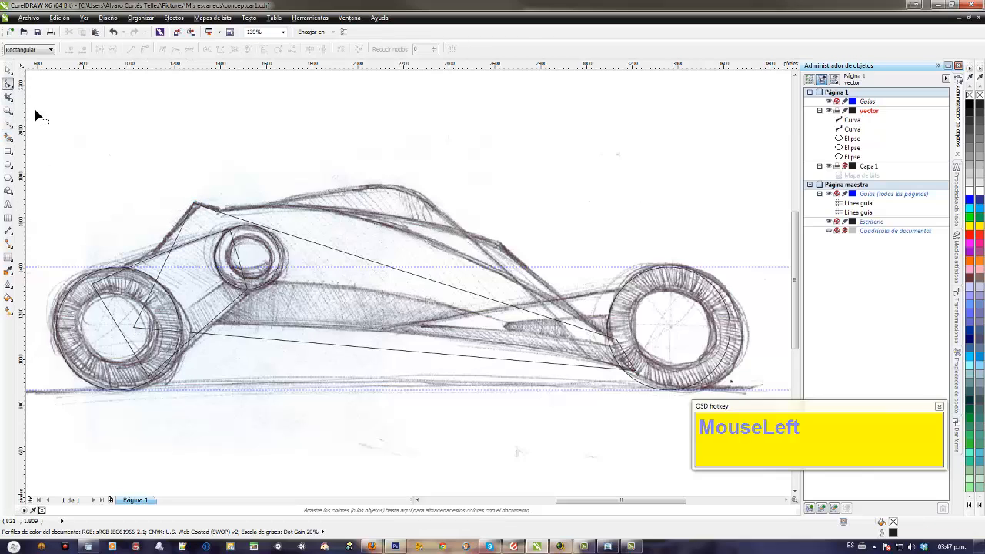
{"action": "left_click", "coordinate": [206, 225]}
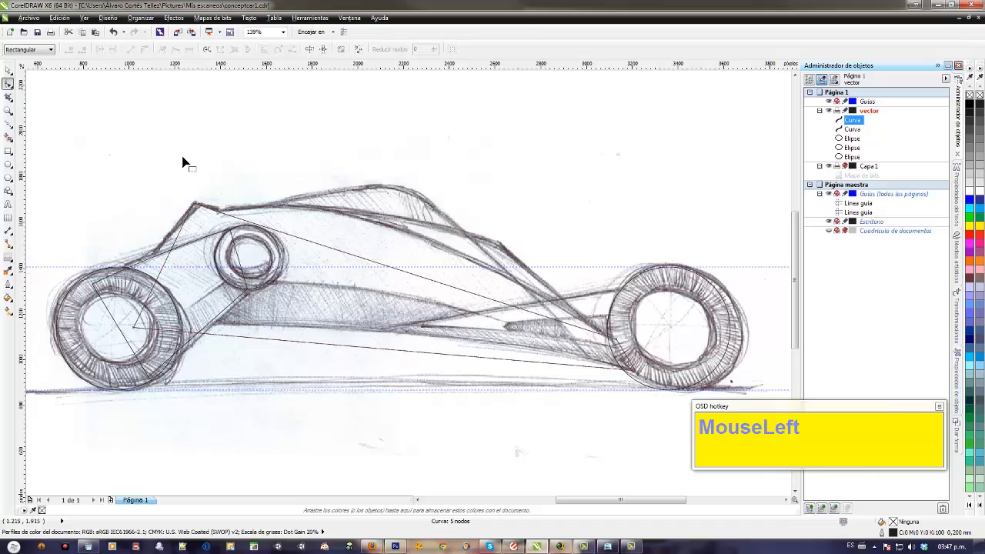
{"action": "mouse_move", "coordinate": [215, 188]}
{"action": "left_mouse_down"}
{"action": "mouse_move", "coordinate": [194, 72]}
{"action": "mouse_move", "coordinate": [148, 51]}
{"action": "left_mouse_up"}
{"action": "key", "text": "ctrl+z"}
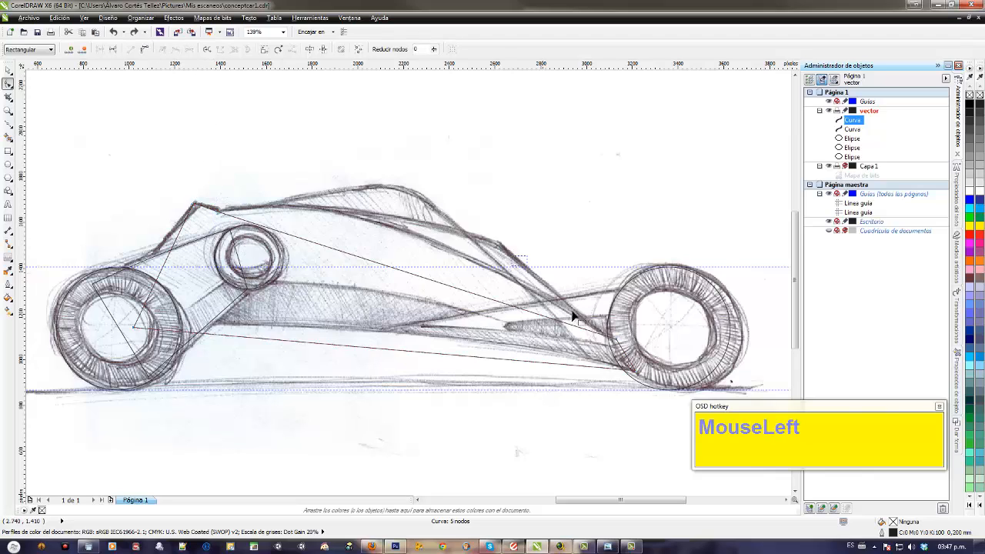
{"action": "left_click_drag", "start_coordinate": [572, 315], "coordinate": [623, 352]}
{"action": "left_click", "coordinate": [145, 48]}
{"action": "left_click_drag", "start_coordinate": [396, 274], "coordinate": [390, 231]}
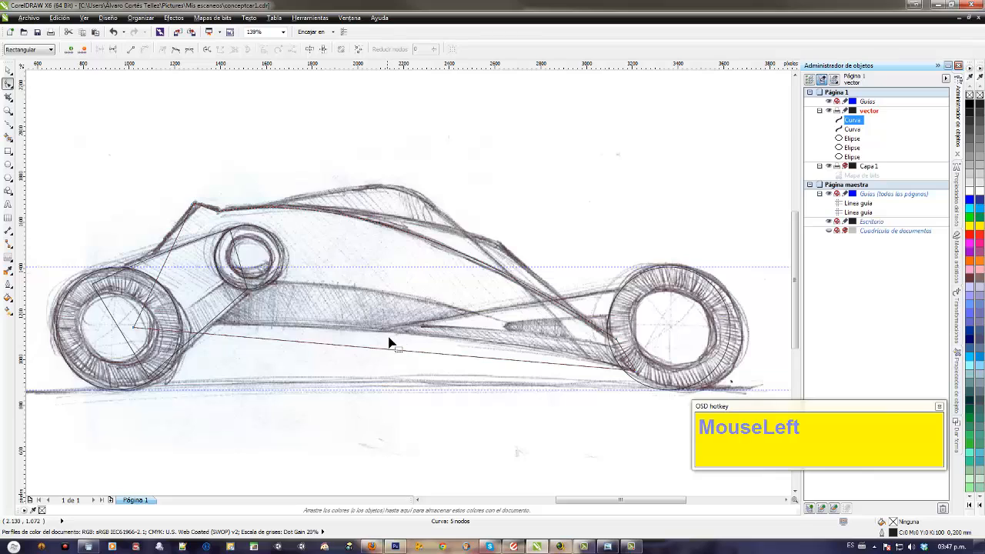
Step: Convert the body outline's lower segment to a curve and bend it up along the sketched underside between the wheels
{"action": "left_click", "coordinate": [134, 327]}
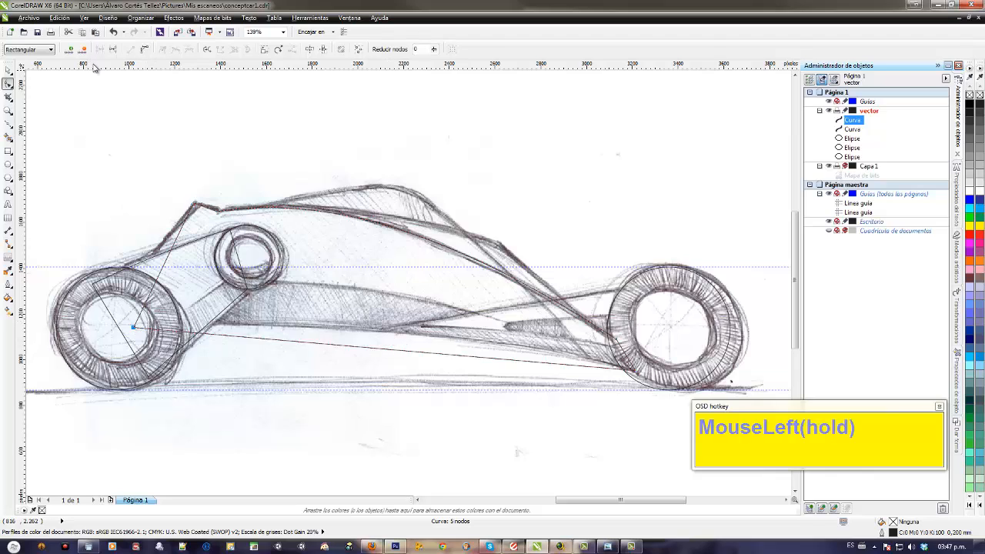
{"action": "left_click", "coordinate": [144, 49]}
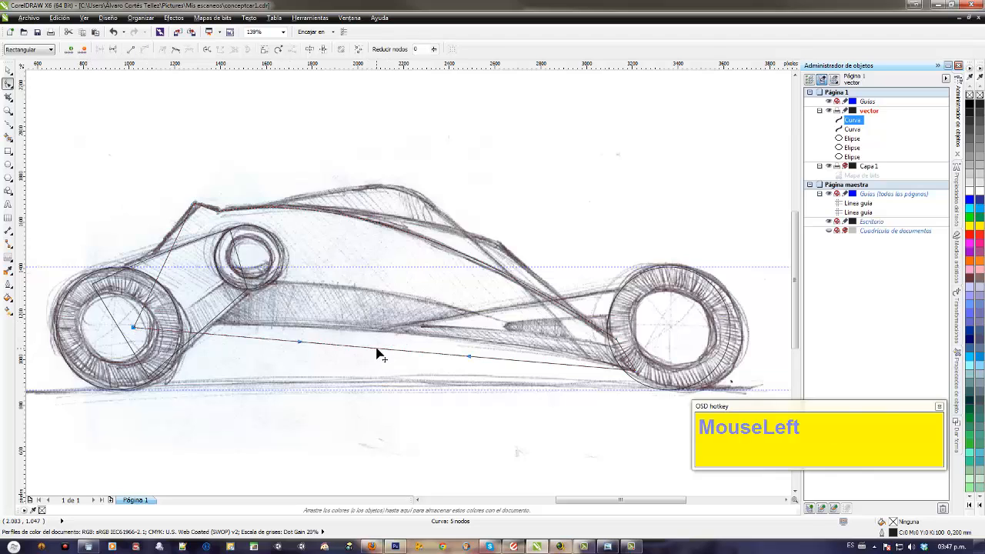
{"action": "left_click_drag", "start_coordinate": [377, 354], "coordinate": [374, 336]}
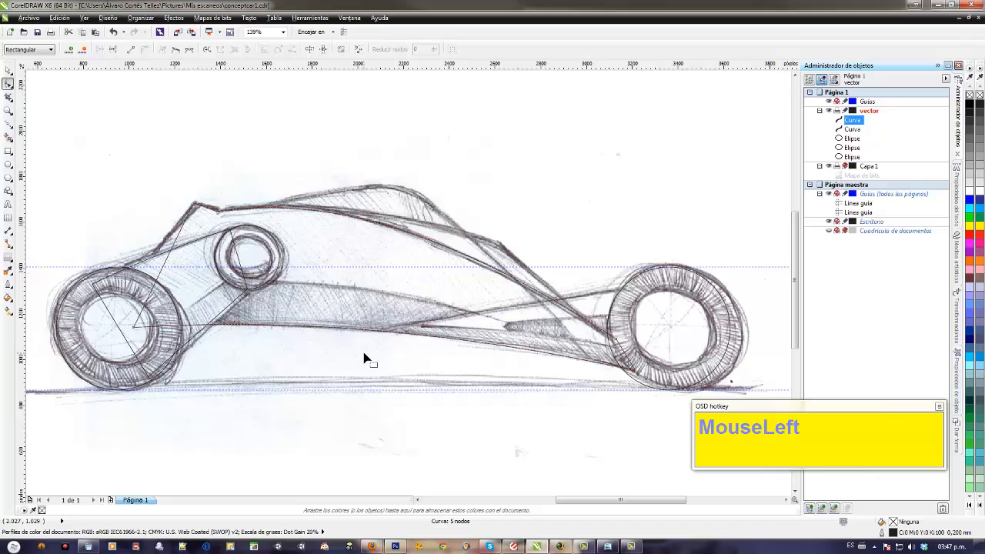
{"action": "middle_click", "coordinate": [431, 306]}
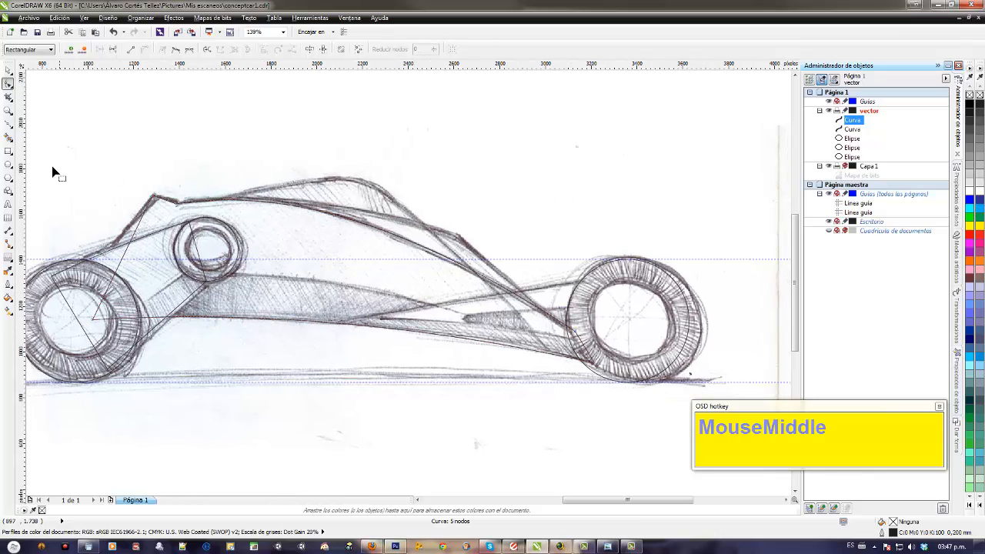
{"action": "left_click", "coordinate": [290, 255]}
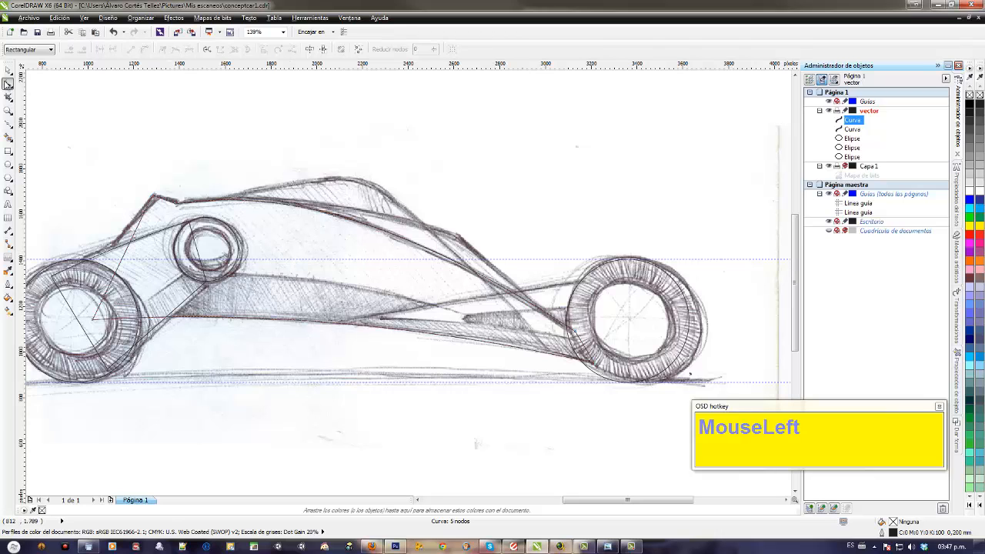
{"action": "left_click", "coordinate": [7, 70]}
{"action": "left_click", "coordinate": [301, 397]}
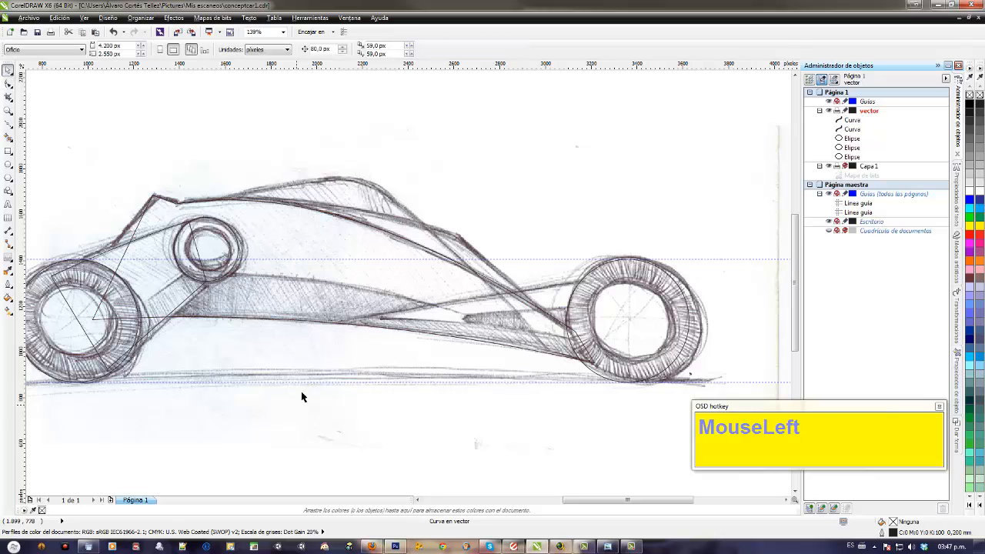
Step: Duplicate the body outline in place with the Size transformation, keeping its dimensions and making 1 copy
{"action": "left_click_drag", "start_coordinate": [360, 279], "coordinate": [375, 275]}
{"action": "double_click", "coordinate": [373, 240]}
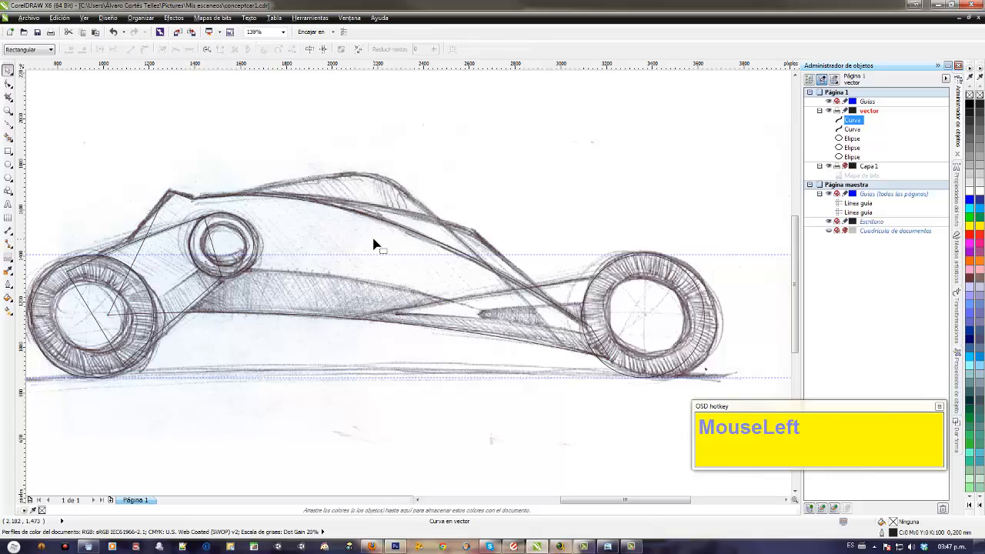
{"action": "left_click", "coordinate": [8, 70]}
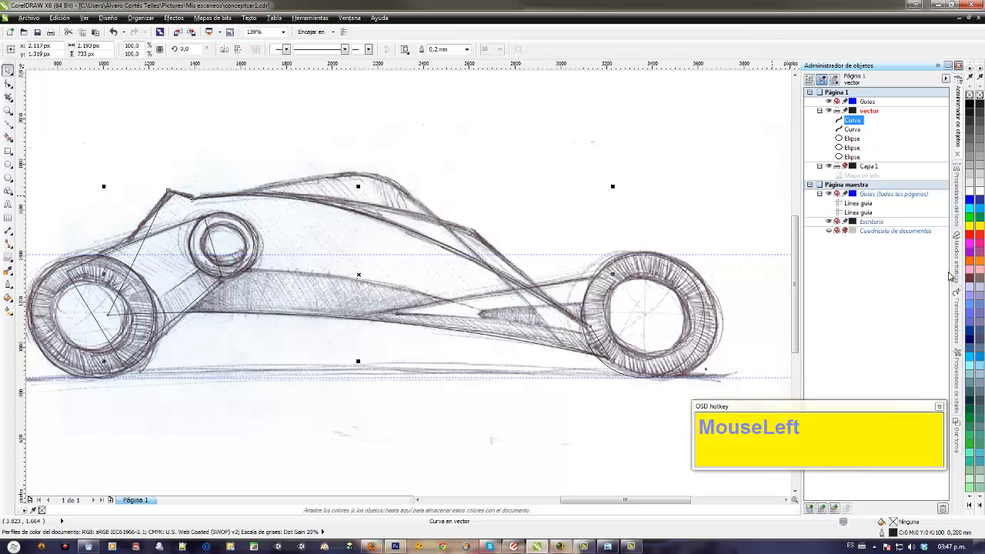
{"action": "left_click", "coordinate": [957, 315]}
{"action": "left_click_drag", "start_coordinate": [821, 417], "coordinate": [657, 418]}
{"action": "left_click", "coordinate": [872, 86]}
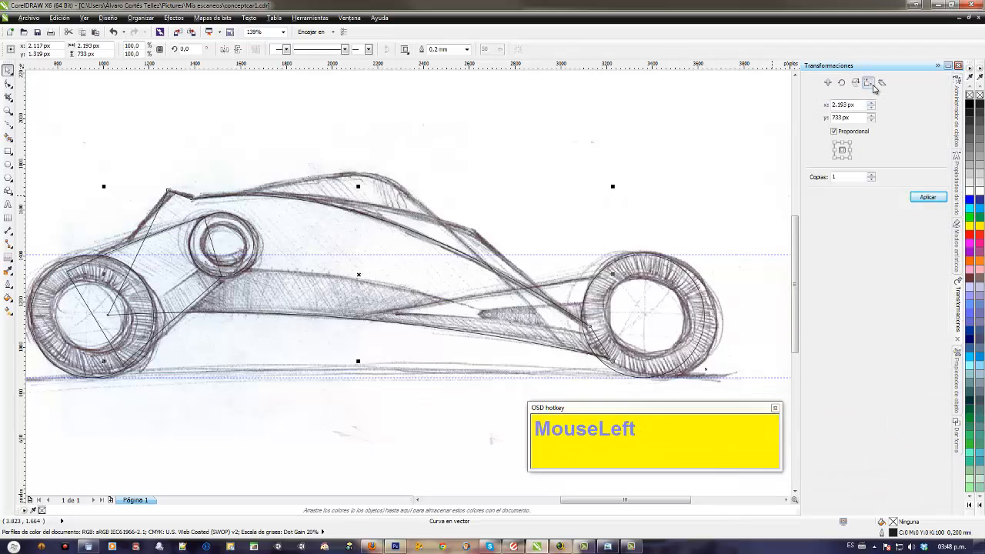
{"action": "left_click", "coordinate": [919, 196]}
Step: Reduce the copied outline to four nodes by adding one on its underside, moving the left-wheel corner to mid-body and deleting the two nodes above the hub
{"action": "left_click", "coordinate": [8, 85]}
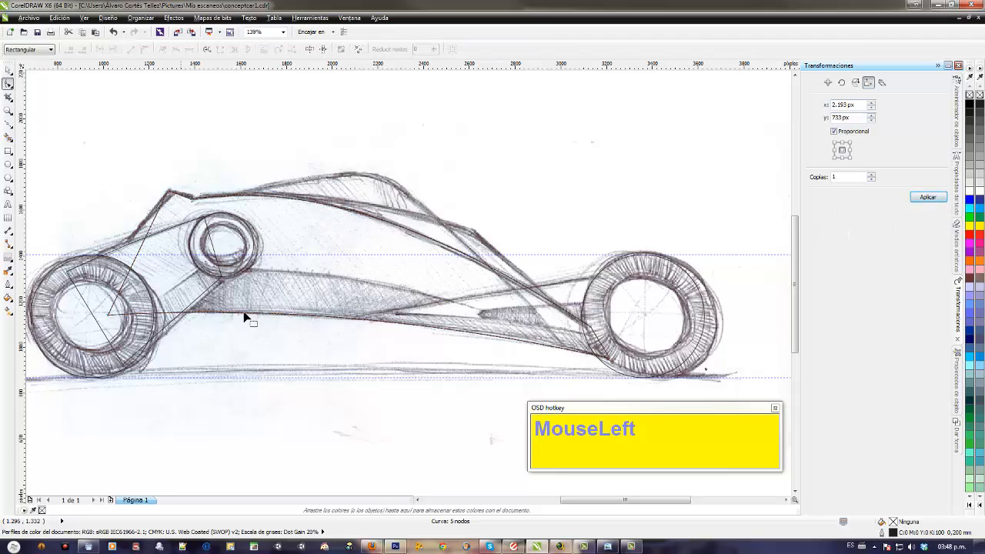
{"action": "left_click", "coordinate": [349, 319]}
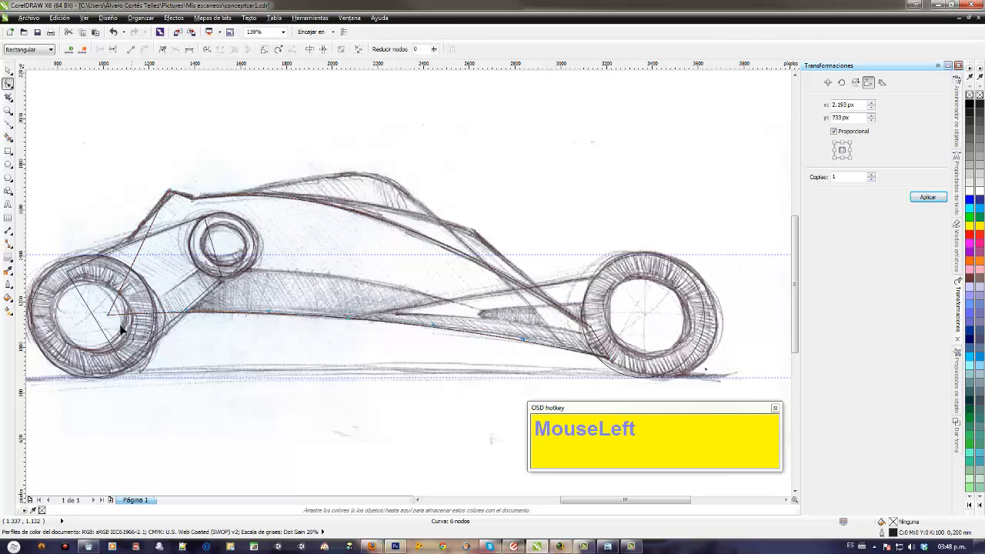
{"action": "left_click_drag", "start_coordinate": [108, 315], "coordinate": [373, 274]}
{"action": "left_click_drag", "start_coordinate": [143, 164], "coordinate": [211, 213]}
{"action": "key", "text": "Delete"}
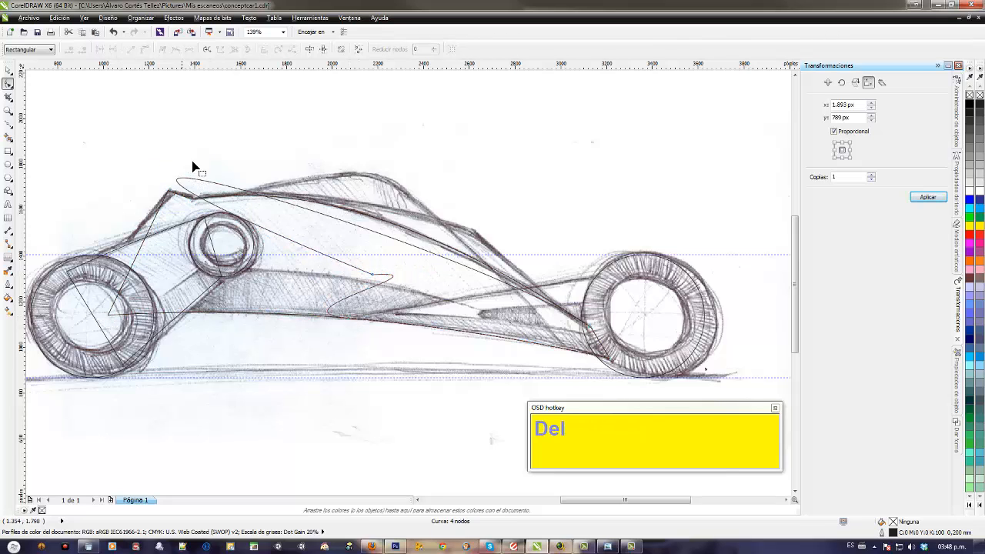
Step: Move the copy's mid-body corner closer to the right wheel and make the node added on its underside a cusp
{"action": "left_click_drag", "start_coordinate": [373, 281], "coordinate": [567, 328]}
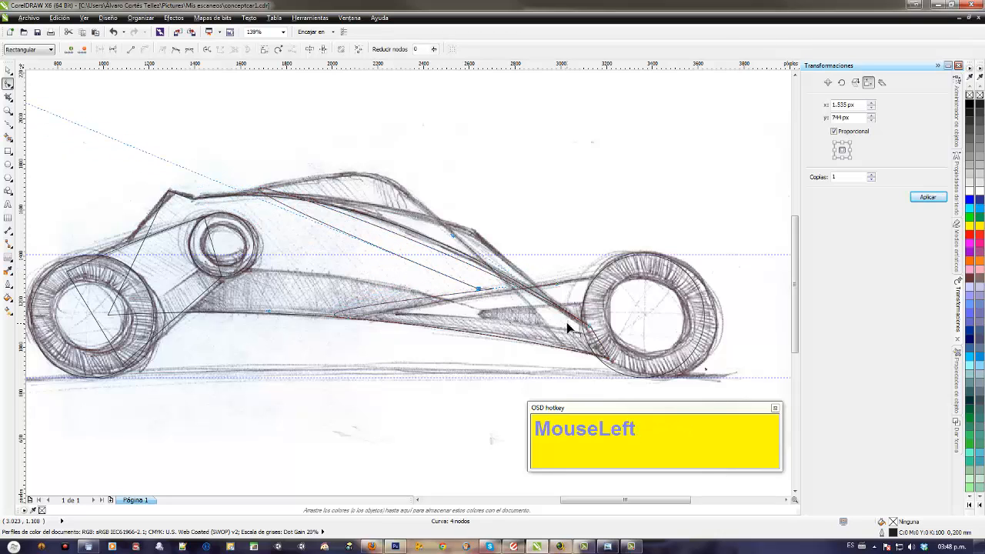
{"action": "left_click", "coordinate": [131, 49]}
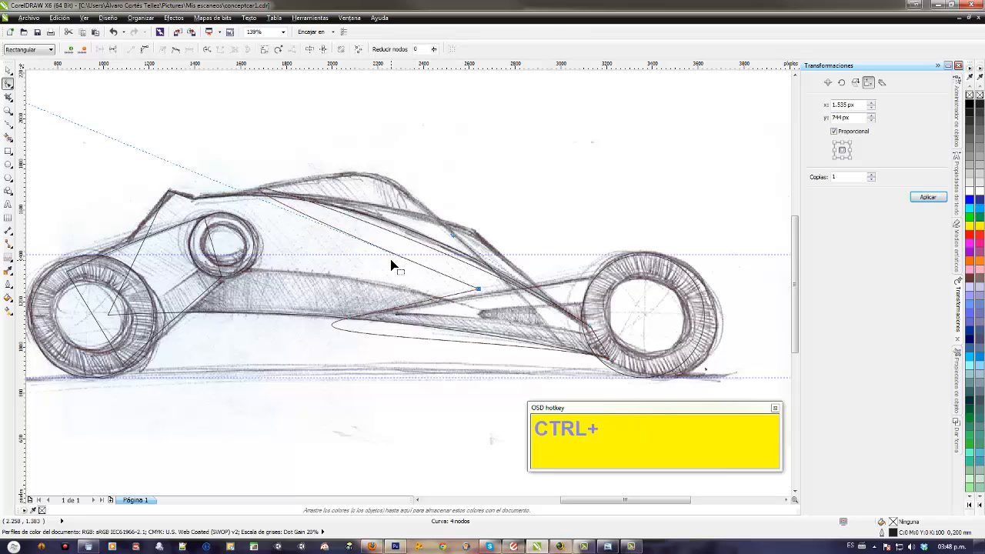
{"action": "key", "text": "ctrl+z"}
{"action": "left_click", "coordinate": [341, 280]}
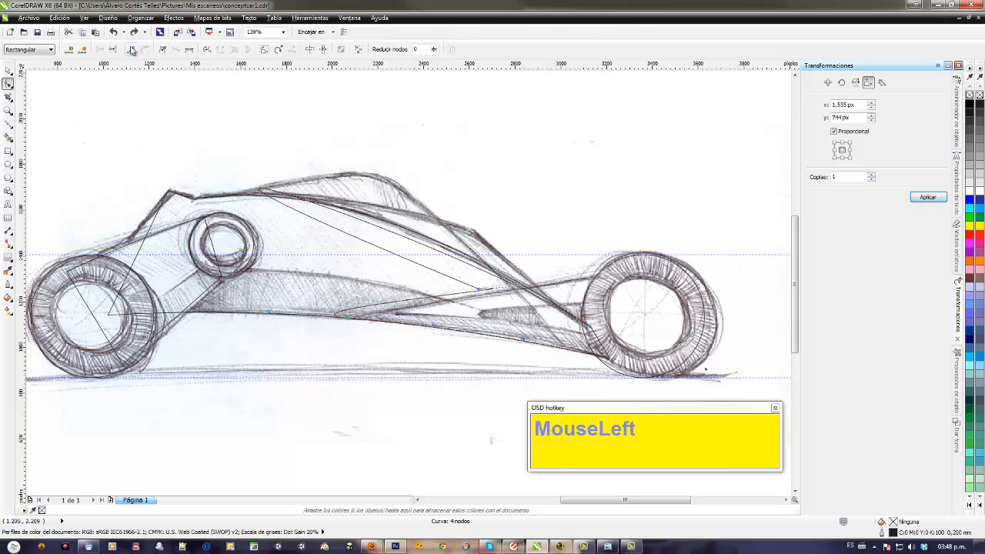
{"action": "left_click", "coordinate": [132, 50]}
{"action": "key", "text": "ctrl+z"}
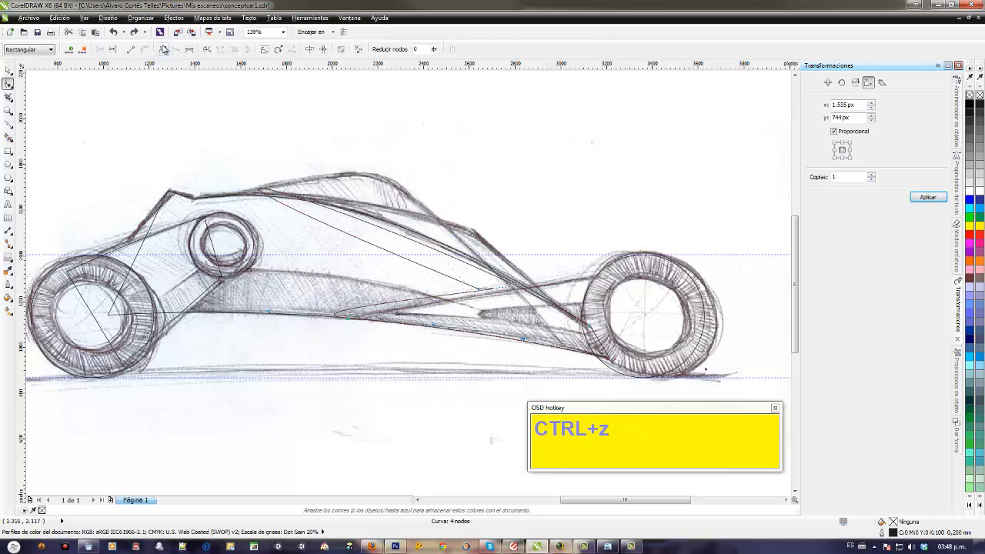
{"action": "left_click", "coordinate": [162, 48]}
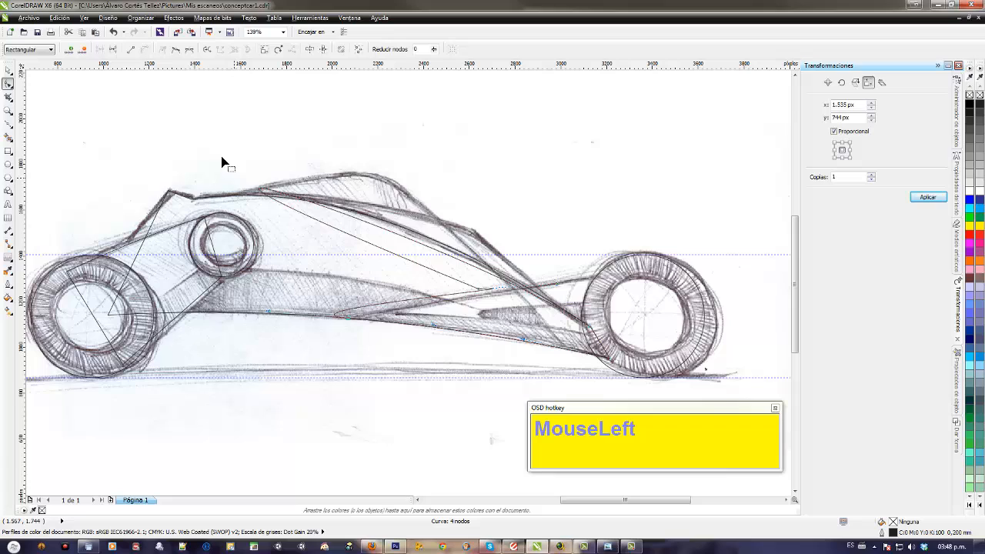
Step: Straighten the copied outline's curved segment between its mid-body corner and the right wheel by converting it to a line
{"action": "left_click", "coordinate": [131, 49]}
{"action": "key", "text": "ctrl+z"}
{"action": "left_click_drag", "start_coordinate": [405, 227], "coordinate": [500, 302]}
{"action": "left_click", "coordinate": [130, 49]}
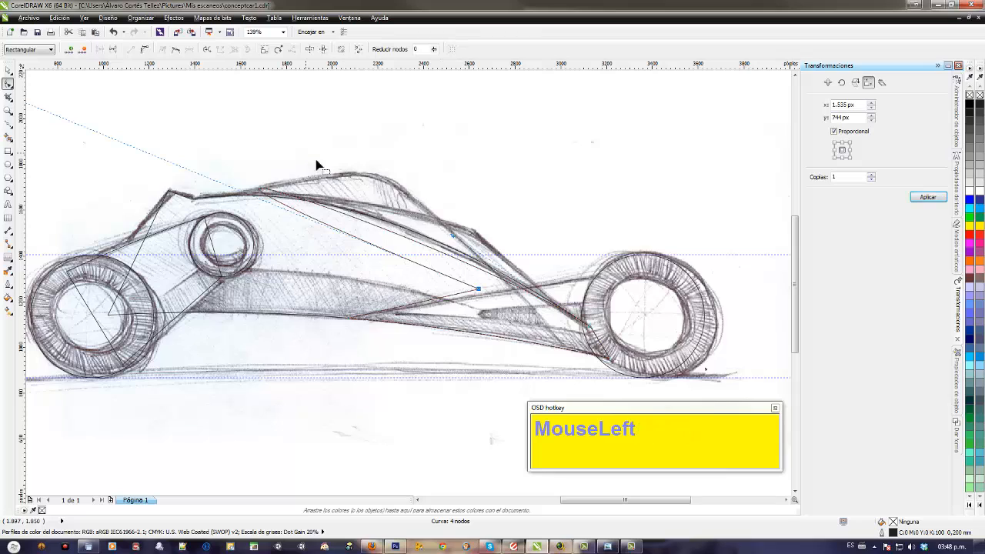
{"action": "left_click", "coordinate": [554, 266]}
{"action": "left_click_drag", "start_coordinate": [500, 213], "coordinate": [598, 334]}
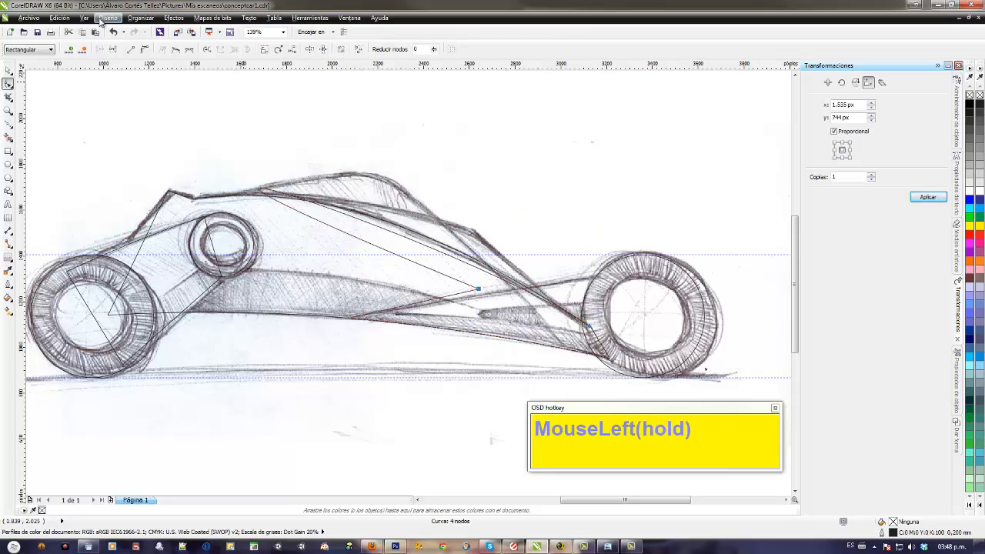
{"action": "left_click", "coordinate": [131, 49]}
{"action": "left_click", "coordinate": [581, 339]}
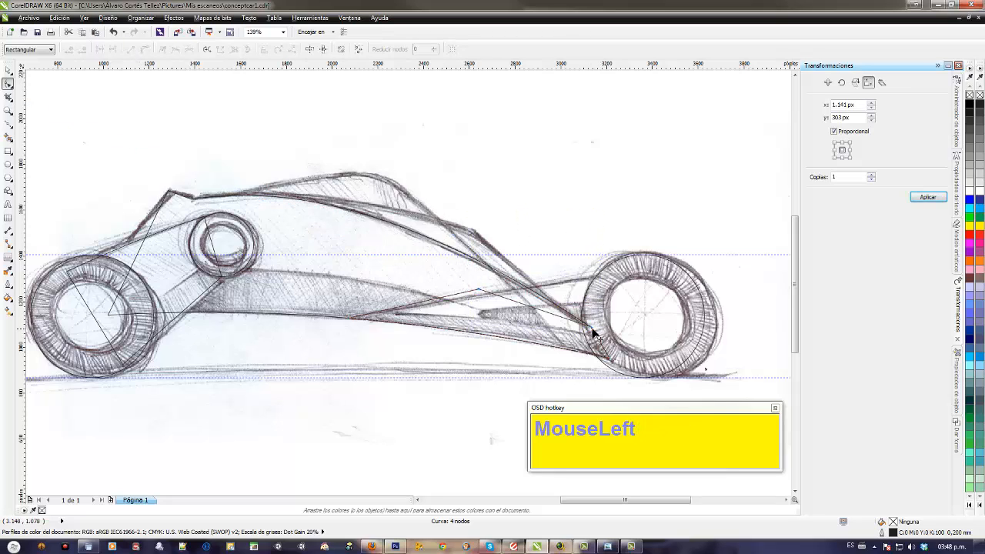
Step: Move the copy's upper right-wheel corner up to the end of the sketched strut and delete its mid-body node
{"action": "left_click_drag", "start_coordinate": [592, 327], "coordinate": [603, 277]}
{"action": "left_click_drag", "start_coordinate": [467, 275], "coordinate": [484, 301]}
{"action": "key", "text": "Delete"}
{"action": "left_click", "coordinate": [587, 264]}
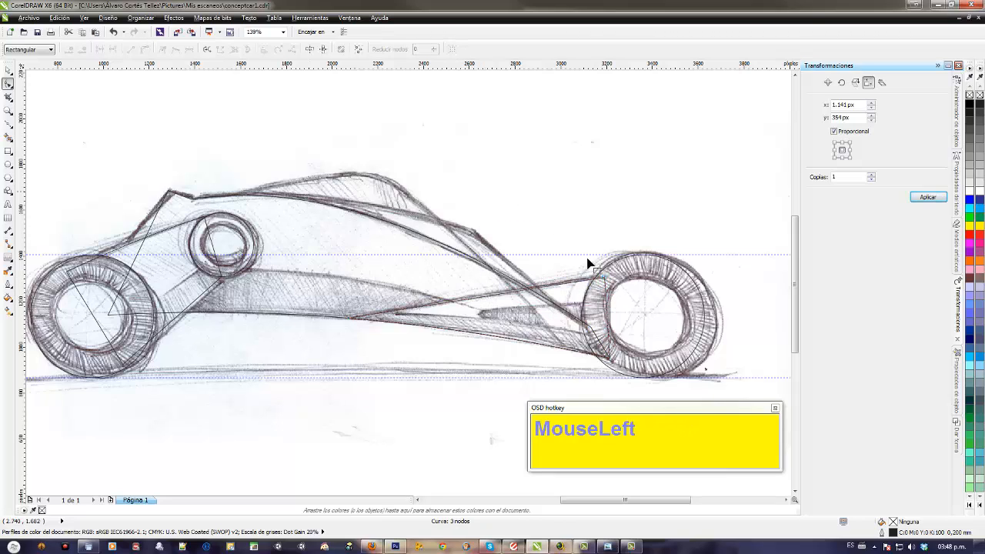
Step: Convert the three-node outline's segments to curves and bend its upper edge along the sketched strut to the right wheel
{"action": "left_click_drag", "start_coordinate": [587, 259], "coordinate": [504, 194]}
{"action": "left_click", "coordinate": [144, 49]}
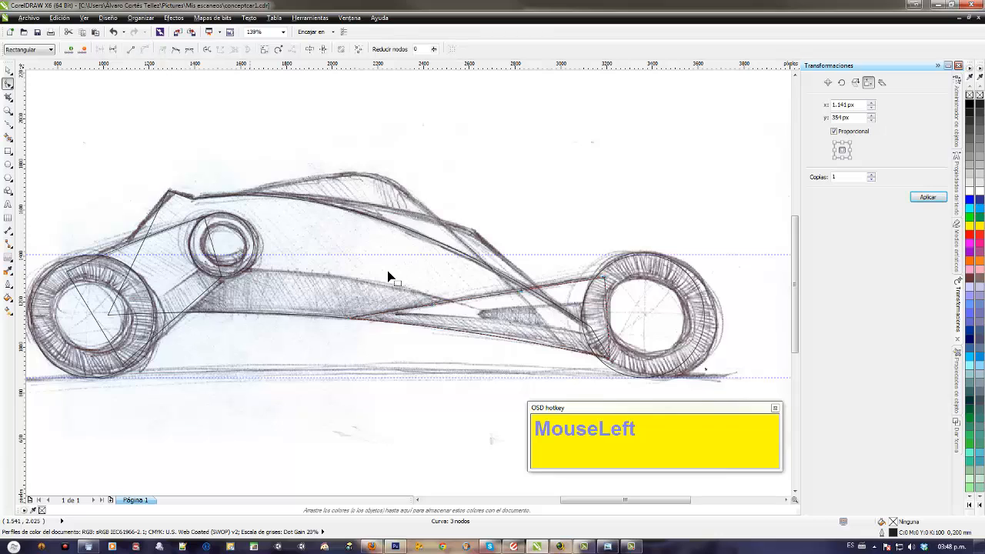
{"action": "left_click_drag", "start_coordinate": [501, 295], "coordinate": [490, 294]}
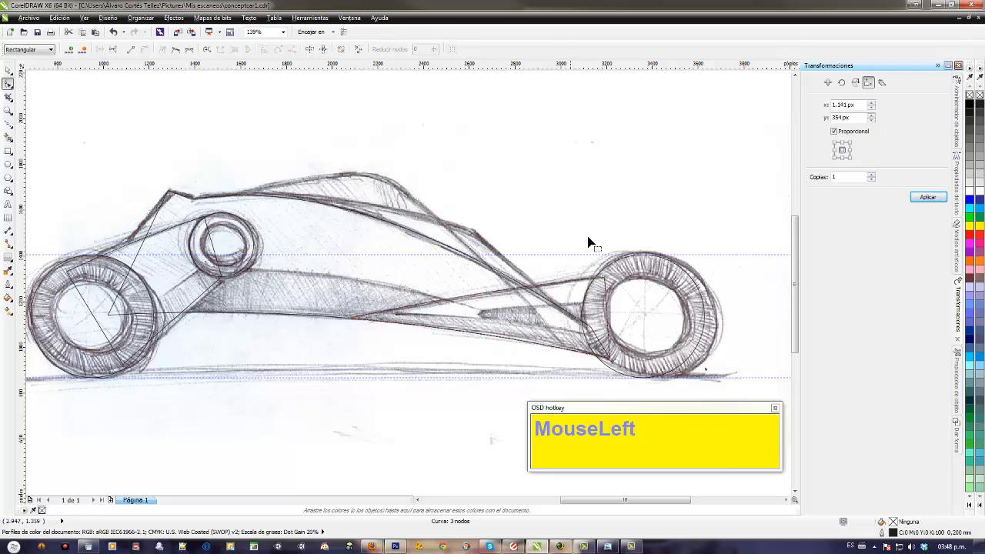
{"action": "left_click_drag", "start_coordinate": [590, 237], "coordinate": [642, 320]}
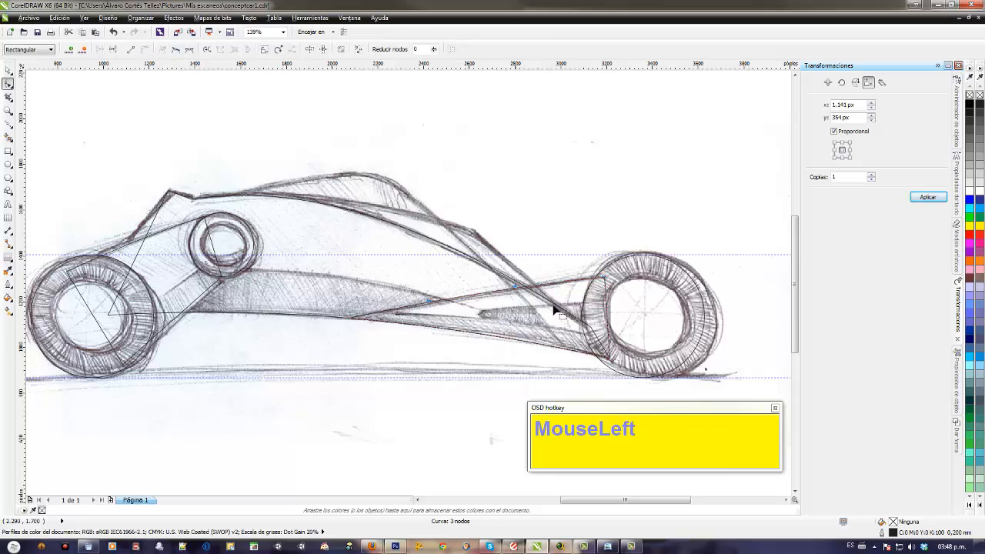
Step: Bend the three-node outline's short edge inside the right wheel into a slight curve
{"action": "left_click_drag", "start_coordinate": [572, 319], "coordinate": [617, 382]}
{"action": "left_click", "coordinate": [185, 83]}
{"action": "left_click_drag", "start_coordinate": [570, 333], "coordinate": [630, 380]}
{"action": "mouse_move", "coordinate": [608, 318]}
{"action": "left_mouse_down"}
{"action": "mouse_move", "coordinate": [598, 318]}
{"action": "mouse_move", "coordinate": [594, 345]}
{"action": "left_mouse_up"}
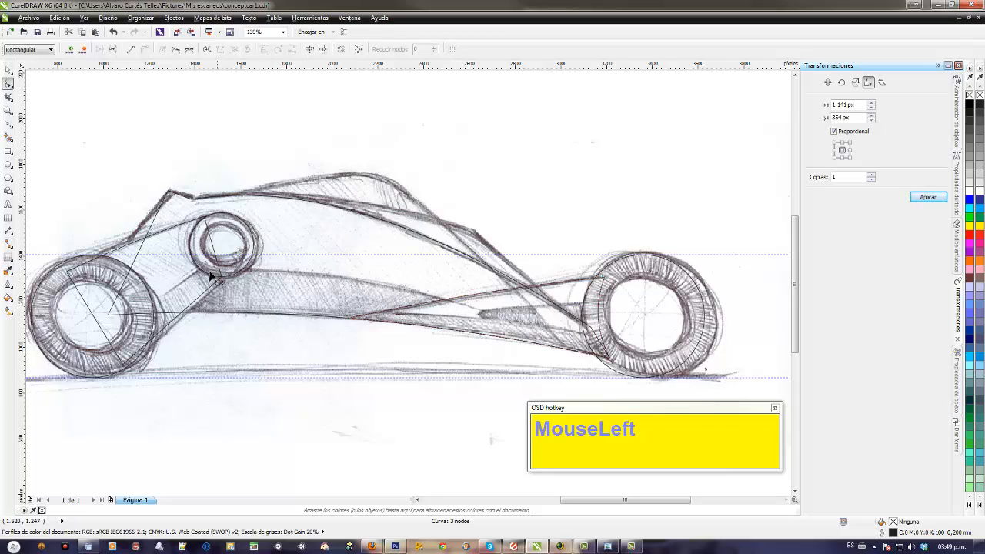
Step: Draw a closed four-node straight-line shape for the canopy, from above the hub over the roof and down towards the right wheel
{"action": "mouse_move", "coordinate": [206, 286]}
{"action": "left_mouse_down"}
{"action": "mouse_move", "coordinate": [286, 253]}
{"action": "mouse_move", "coordinate": [313, 263]}
{"action": "mouse_move", "coordinate": [347, 248]}
{"action": "left_mouse_up"}
{"action": "scroll", "coordinate": [350, 253], "scroll_direction": "up", "scroll_amount": 3}
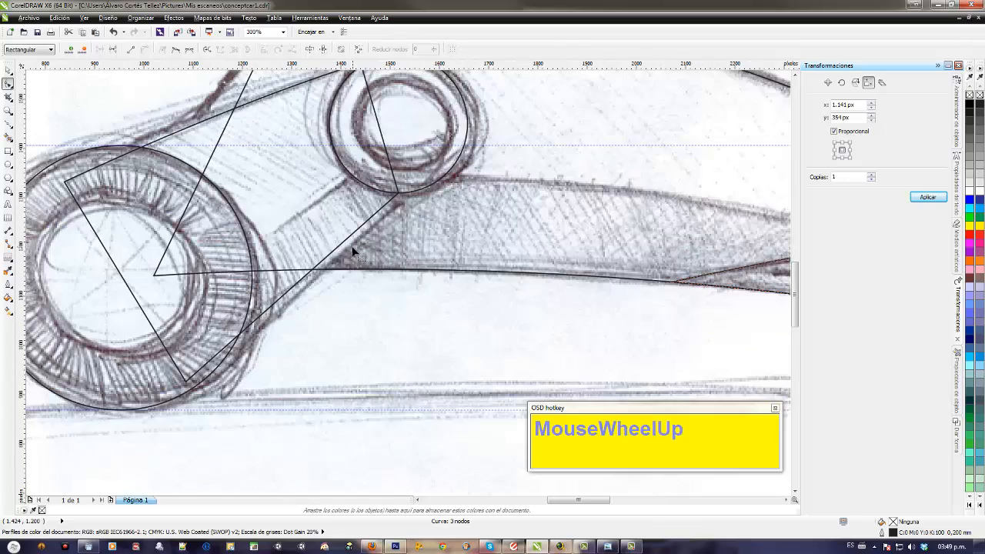
{"action": "scroll", "coordinate": [346, 276], "scroll_direction": "down", "scroll_amount": 3}
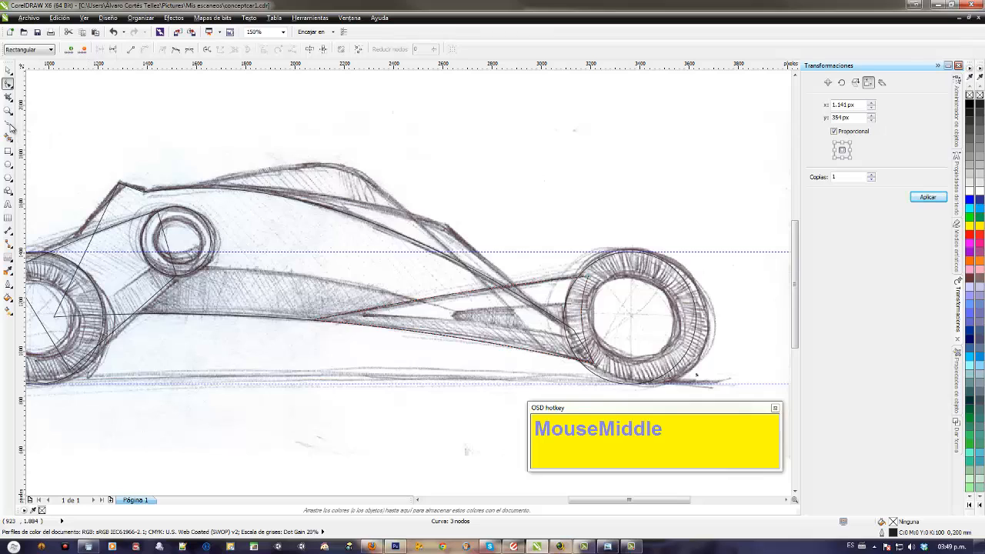
{"action": "left_click", "coordinate": [8, 123]}
{"action": "left_click", "coordinate": [170, 195]}
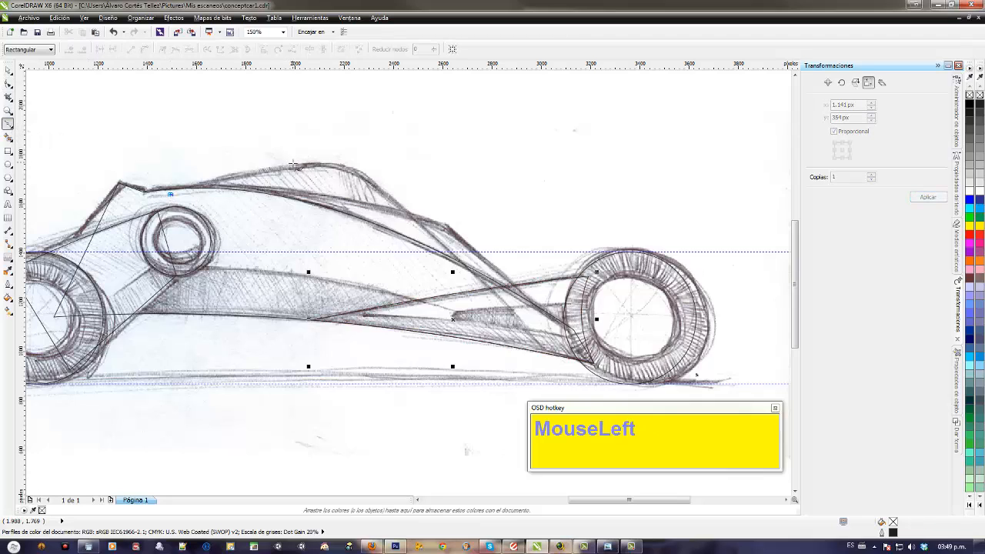
{"action": "left_click", "coordinate": [303, 166]}
{"action": "left_click", "coordinate": [375, 187]}
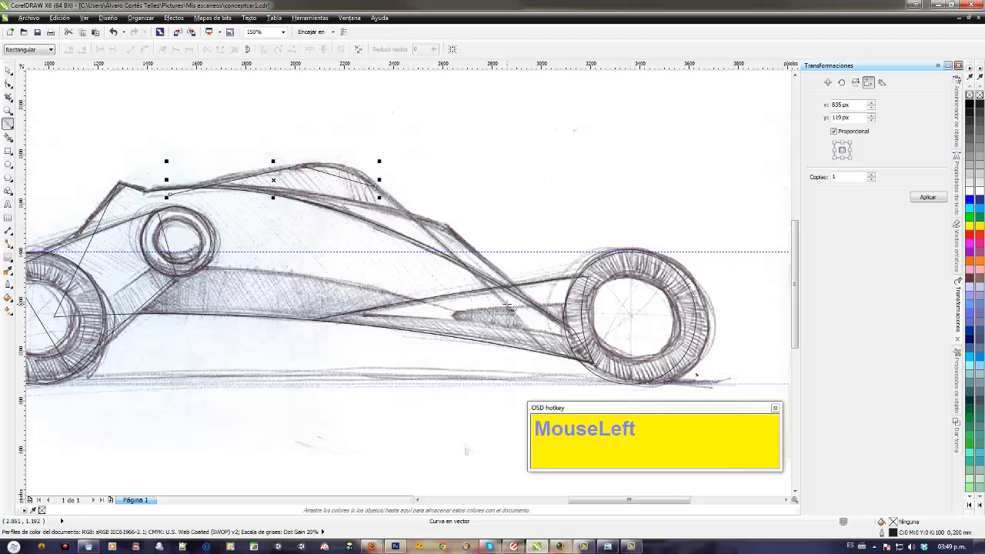
{"action": "left_click", "coordinate": [507, 305]}
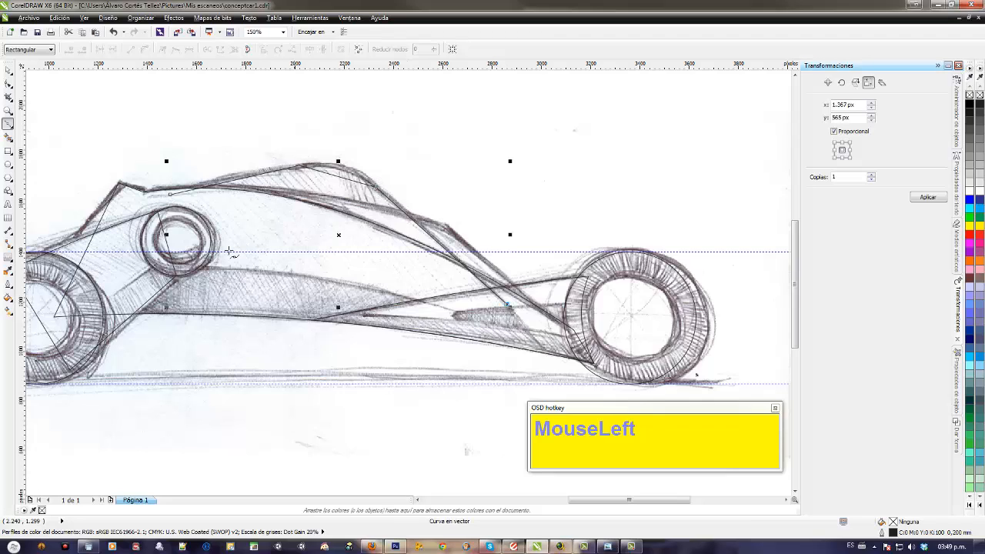
{"action": "left_click", "coordinate": [171, 194]}
Step: Convert the canopy shape's segments to curves and smooth its two roof nodes
{"action": "left_click", "coordinate": [7, 83]}
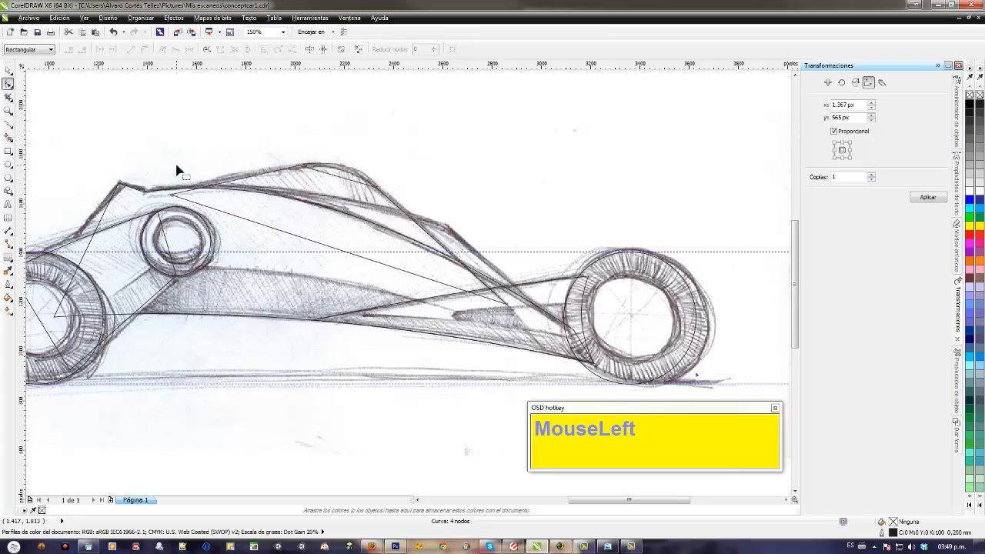
{"action": "left_click_drag", "start_coordinate": [138, 123], "coordinate": [519, 318]}
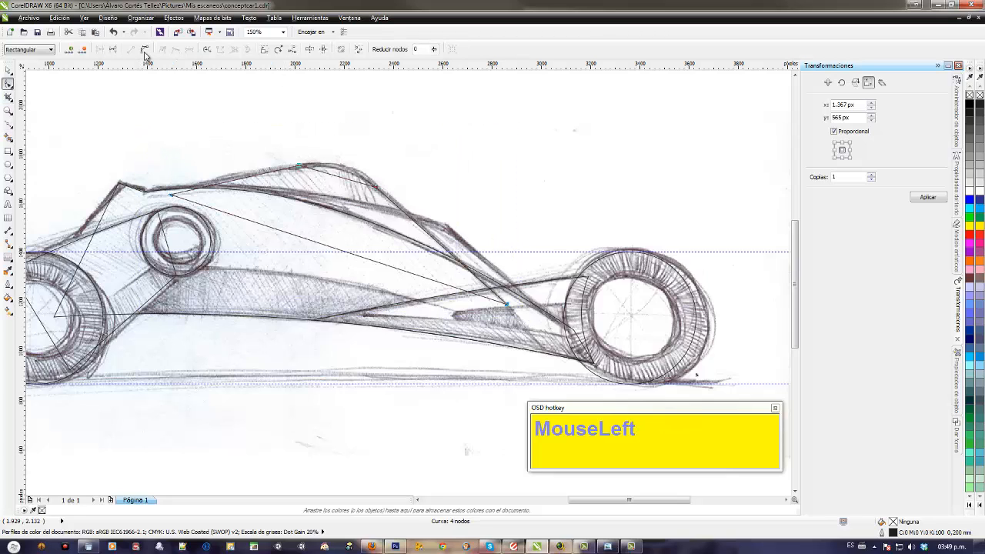
{"action": "left_click", "coordinate": [339, 174]}
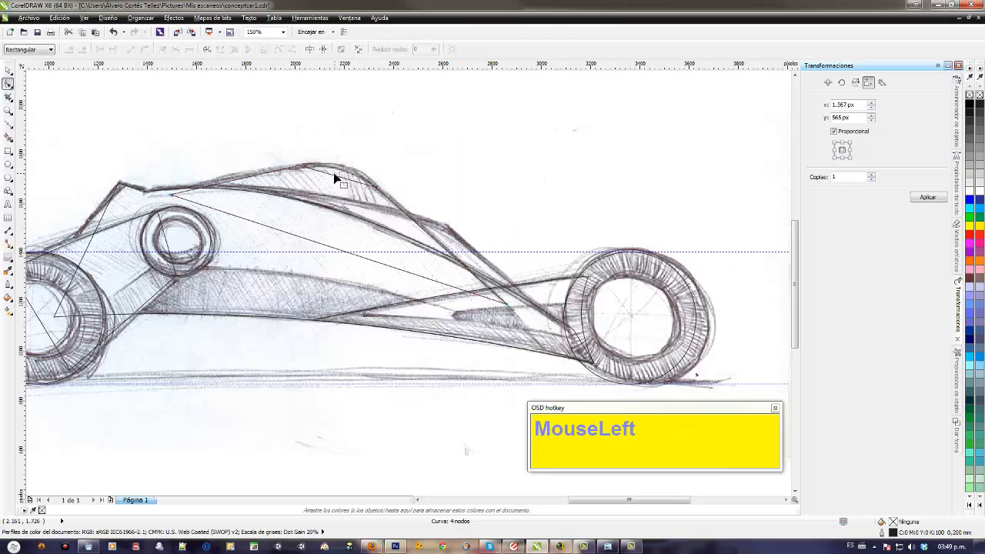
{"action": "left_click_drag", "start_coordinate": [279, 147], "coordinate": [391, 198]}
{"action": "left_click", "coordinate": [177, 49]}
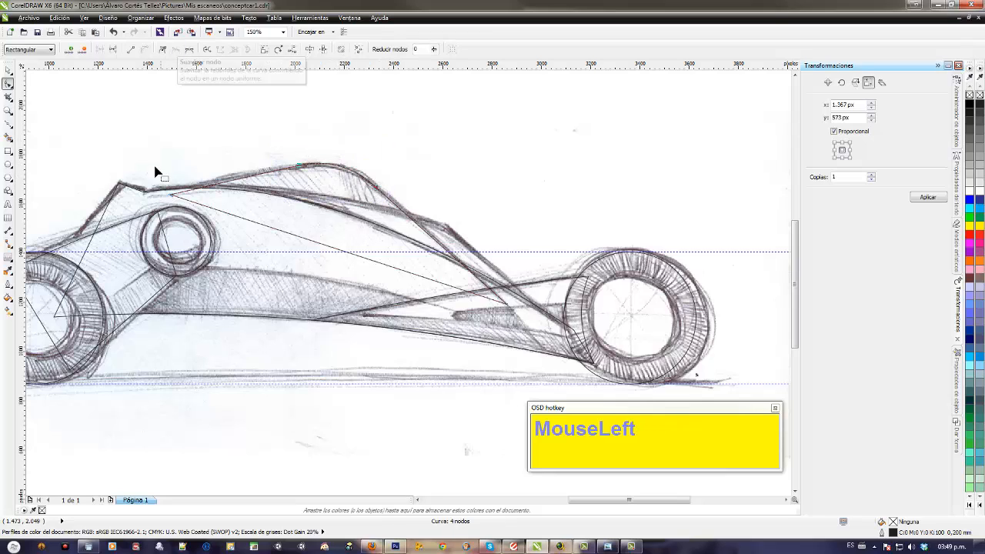
Step: Bend the canopy's segments on both sides of the roof to follow the sketched roofline and its long slope to the right
{"action": "left_click", "coordinate": [171, 195]}
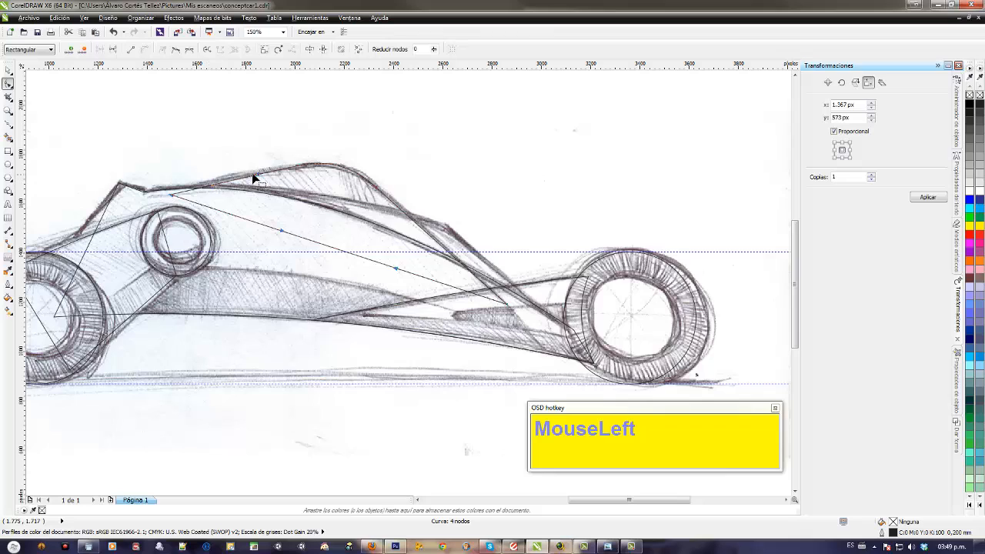
{"action": "left_click_drag", "start_coordinate": [258, 176], "coordinate": [204, 184]}
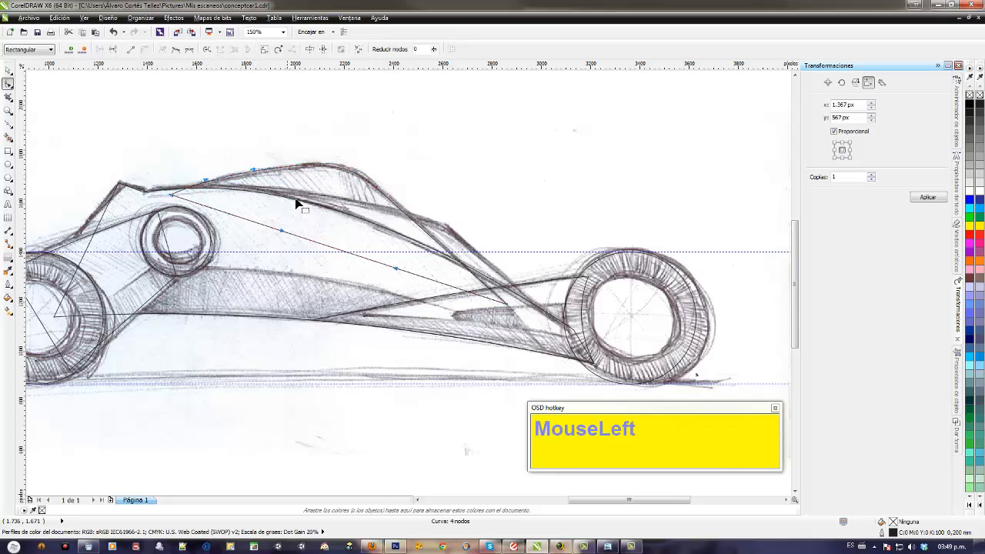
{"action": "left_click", "coordinate": [468, 271]}
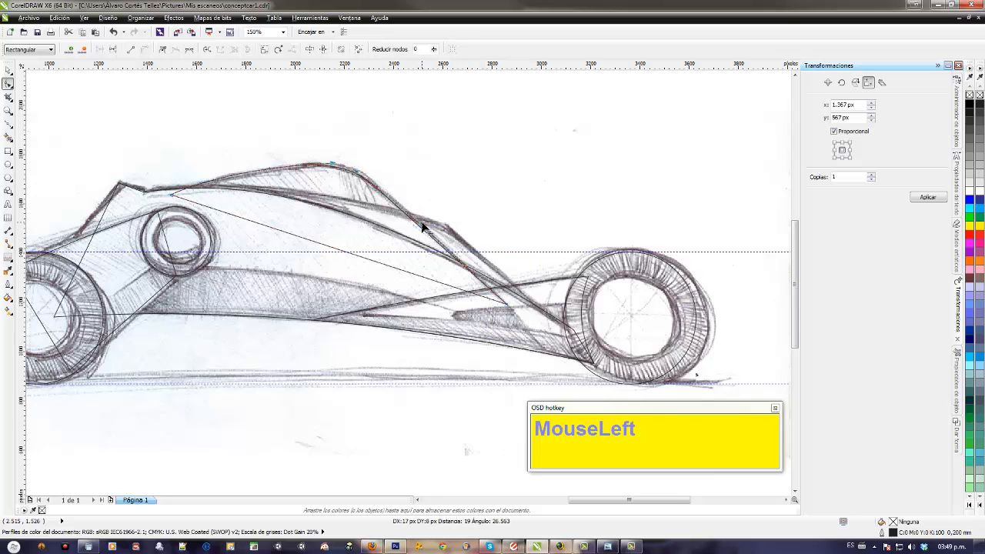
{"action": "left_click_drag", "start_coordinate": [422, 223], "coordinate": [466, 269]}
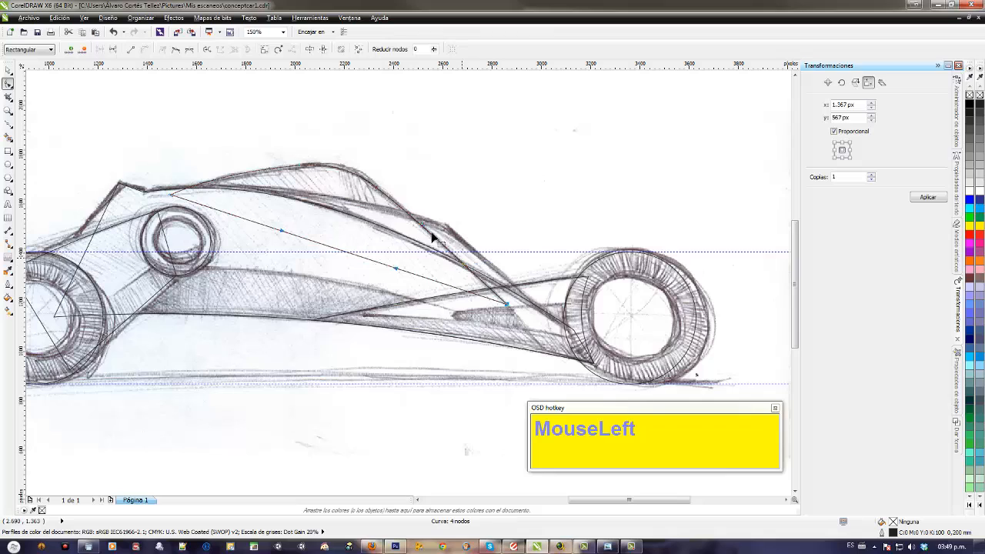
{"action": "left_click_drag", "start_coordinate": [370, 160], "coordinate": [377, 189]}
Step: Select all seven traced shapes and set their outline width to 0.75 mm
{"action": "left_click", "coordinate": [8, 70]}
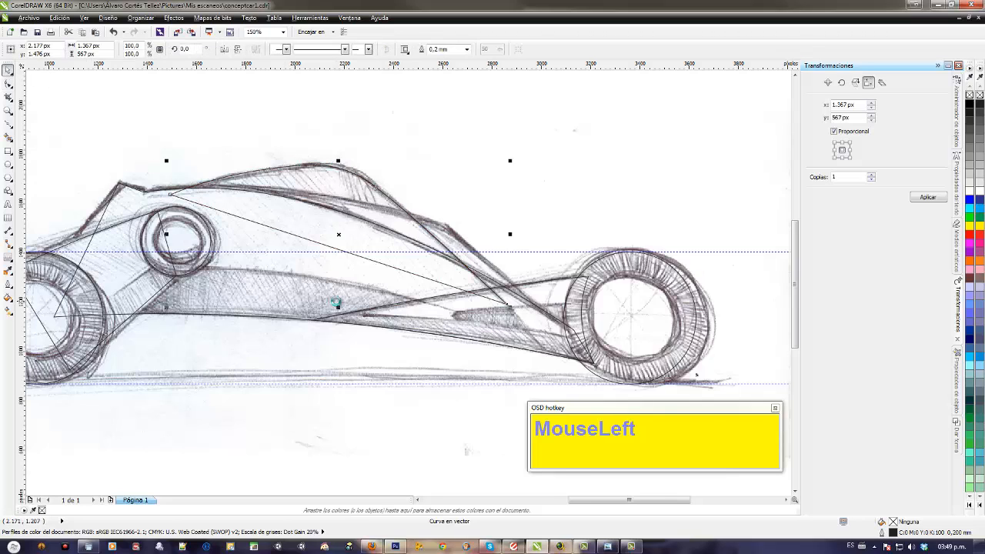
{"action": "scroll", "coordinate": [385, 293], "scroll_direction": "down", "scroll_amount": 2}
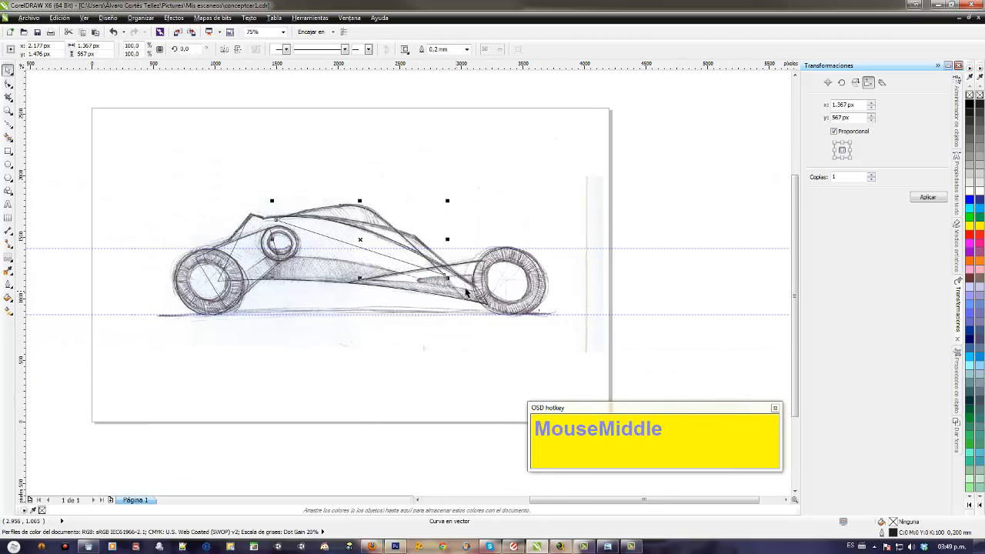
{"action": "mouse_move", "coordinate": [126, 146]}
{"action": "left_mouse_down"}
{"action": "mouse_move", "coordinate": [429, 341]}
{"action": "mouse_move", "coordinate": [556, 402]}
{"action": "mouse_move", "coordinate": [552, 367]}
{"action": "left_mouse_up"}
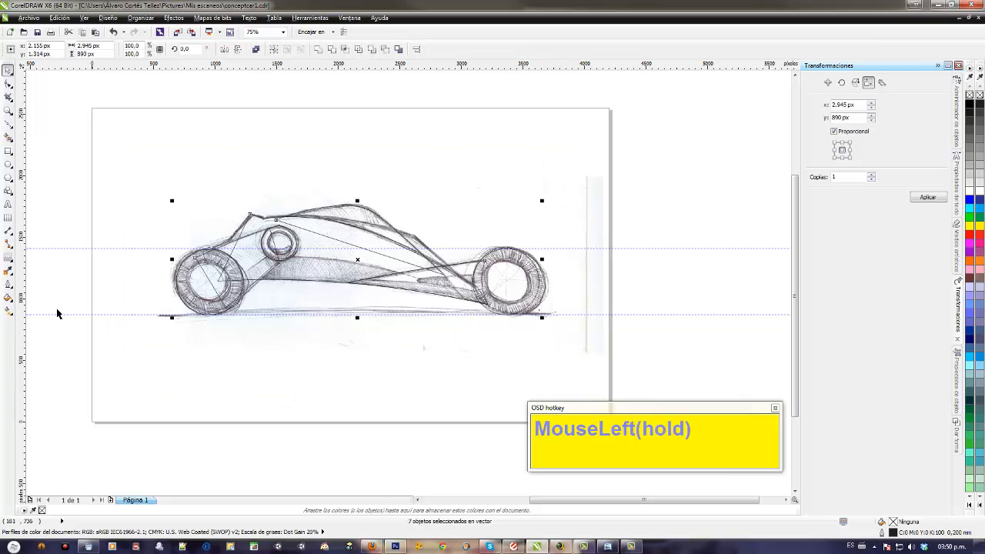
{"action": "left_click", "coordinate": [8, 285]}
{"action": "left_click_drag", "start_coordinate": [35, 377], "coordinate": [40, 384]}
{"action": "scroll", "coordinate": [311, 375], "scroll_direction": "up", "scroll_amount": 2}
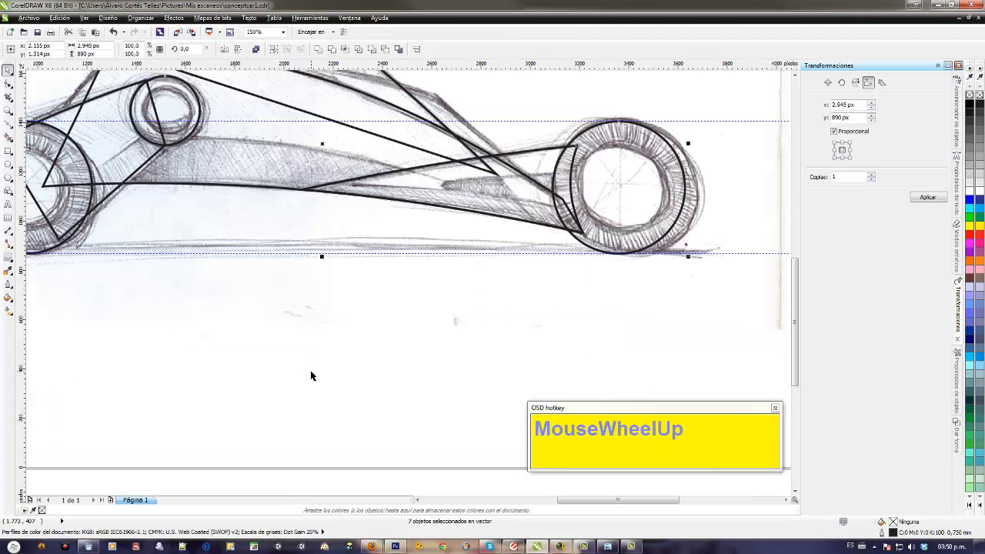
{"action": "middle_click", "coordinate": [310, 374]}
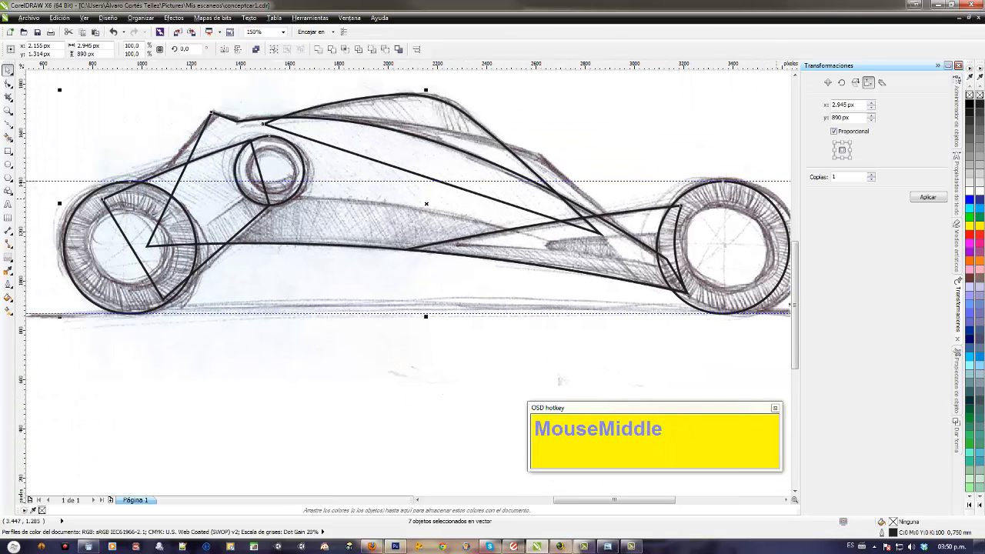
Step: Fill the seven traced shapes with black and remove their outlines to check the car's silhouette
{"action": "left_click", "coordinate": [969, 105]}
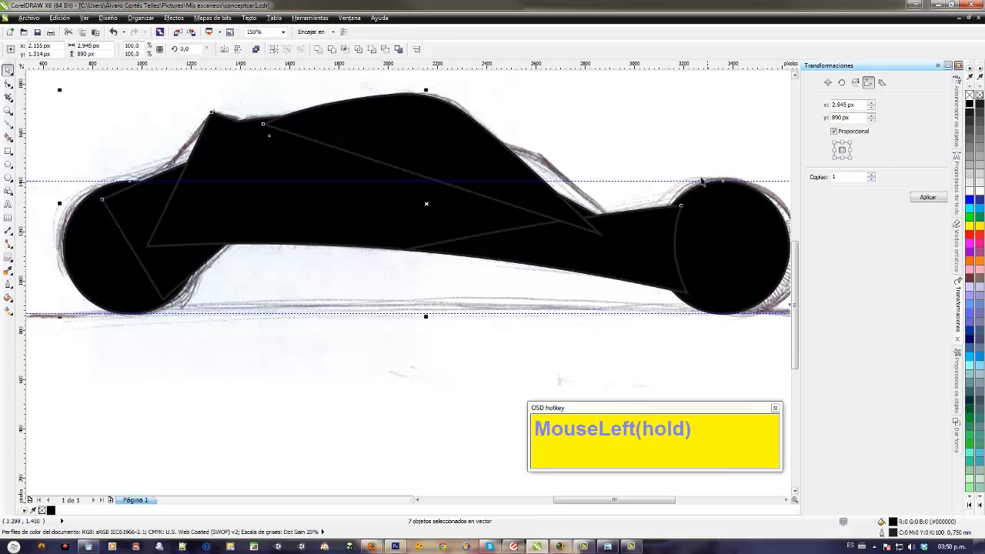
{"action": "scroll", "coordinate": [700, 188], "scroll_direction": "down", "scroll_amount": 1}
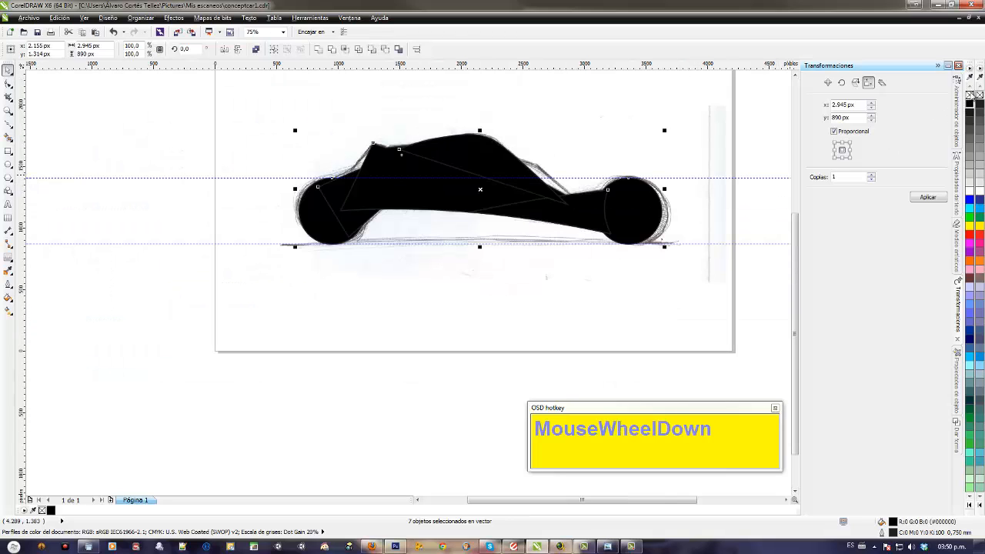
{"action": "right_click", "coordinate": [969, 93]}
{"action": "left_click_drag", "start_coordinate": [573, 219], "coordinate": [544, 238]}
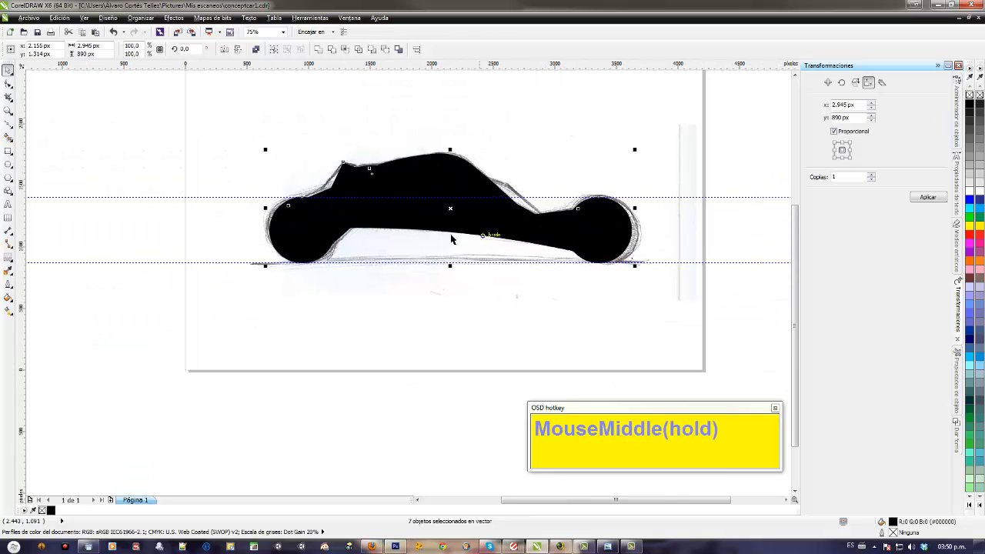
{"action": "left_click_drag", "start_coordinate": [451, 239], "coordinate": [477, 269]}
{"action": "scroll", "coordinate": [477, 269], "scroll_direction": "up", "scroll_amount": 1}
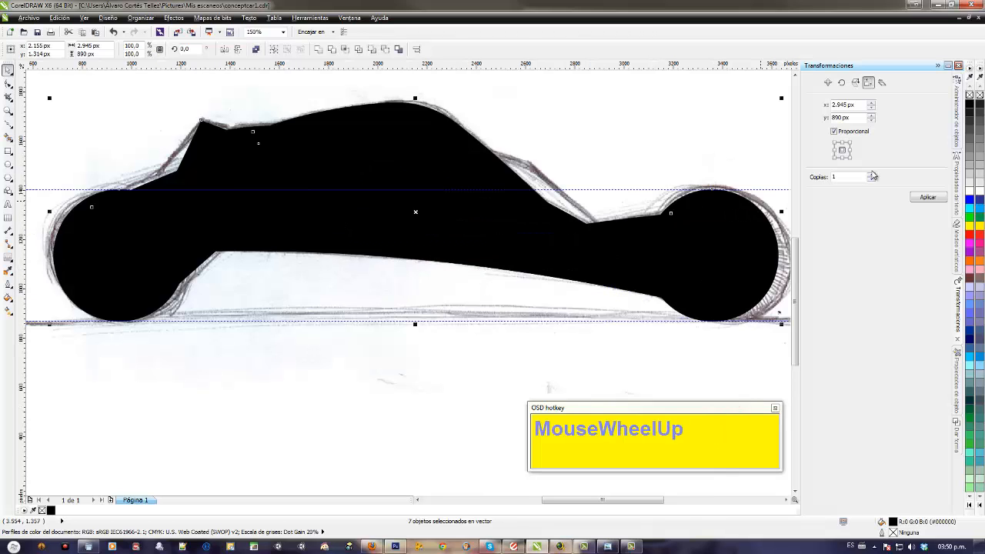
Step: Give the seven traced shapes a black outline and remove their fill
{"action": "right_click", "coordinate": [969, 102]}
{"action": "left_click", "coordinate": [969, 94]}
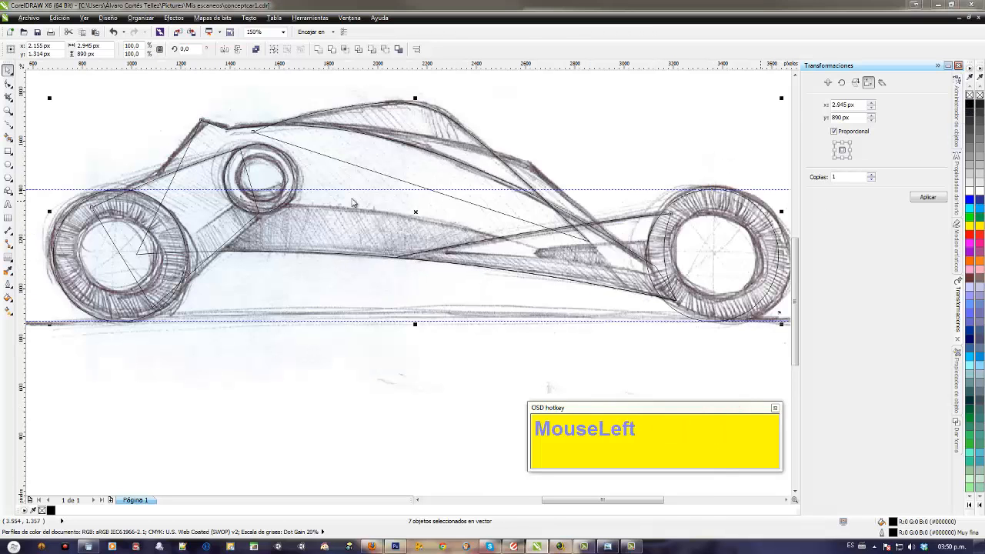
{"action": "left_click", "coordinate": [527, 356]}
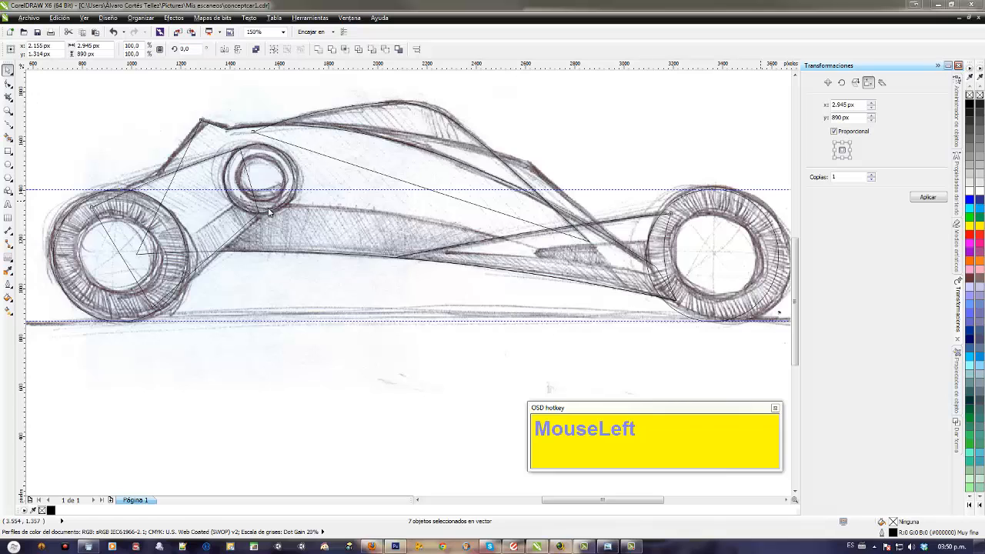
Step: Add two nodes to the body outline's left edge and reshape it down the sketched slope from the peak into the left wheel
{"action": "left_click", "coordinate": [8, 83]}
{"action": "left_click", "coordinate": [192, 137]}
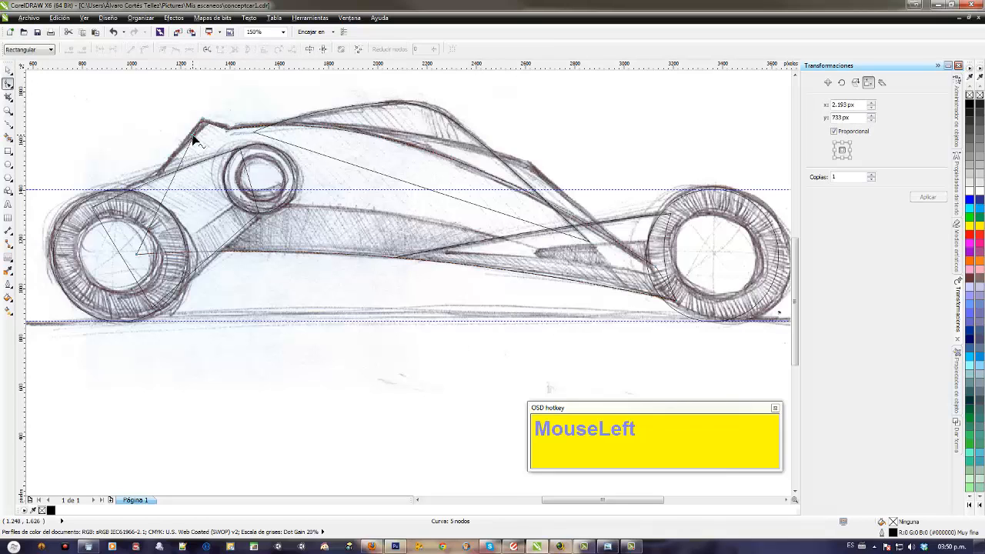
{"action": "left_click_drag", "start_coordinate": [140, 256], "coordinate": [114, 224]}
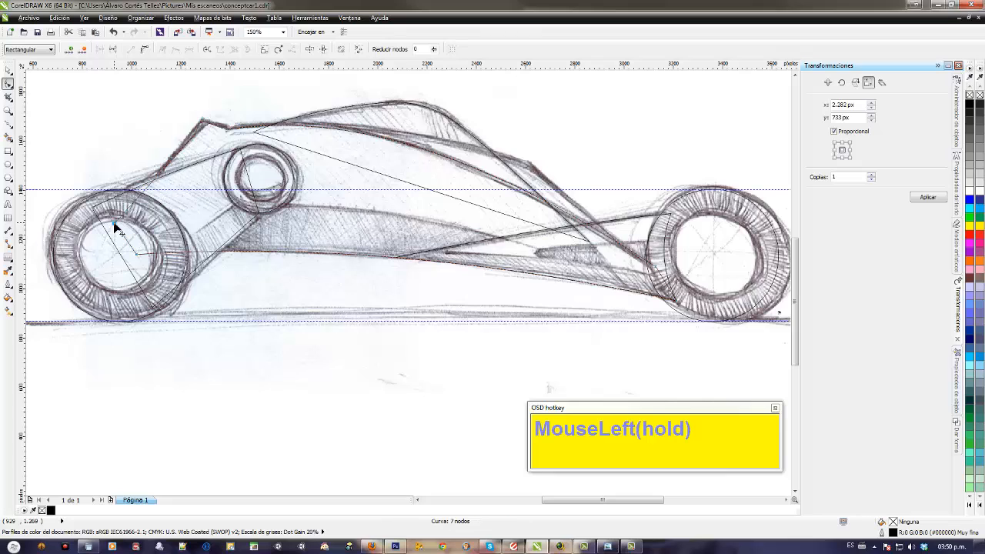
{"action": "left_click", "coordinate": [183, 137]}
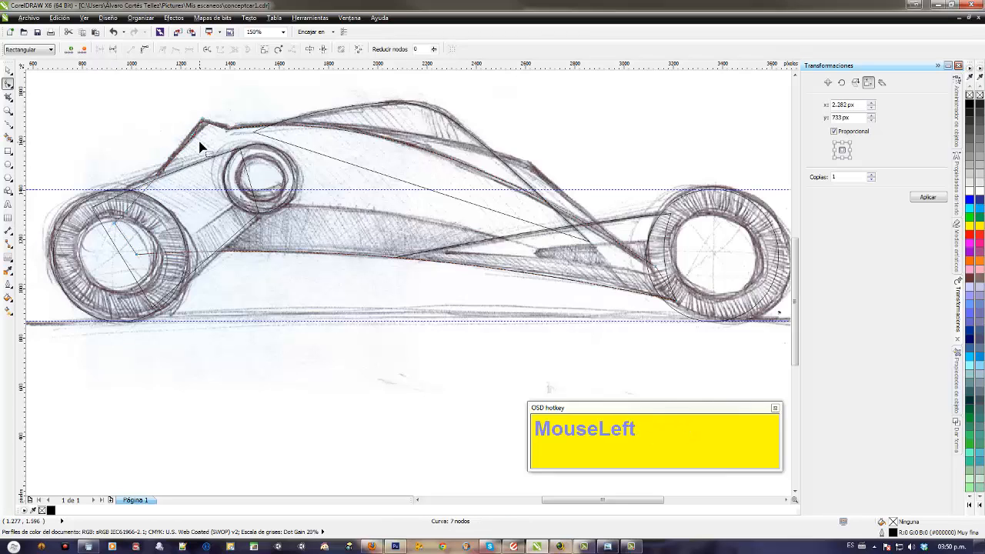
Step: Delete the extra node on the body outline's left edge and adjust the slope running down to the left wheel
{"action": "key", "text": "Delete"}
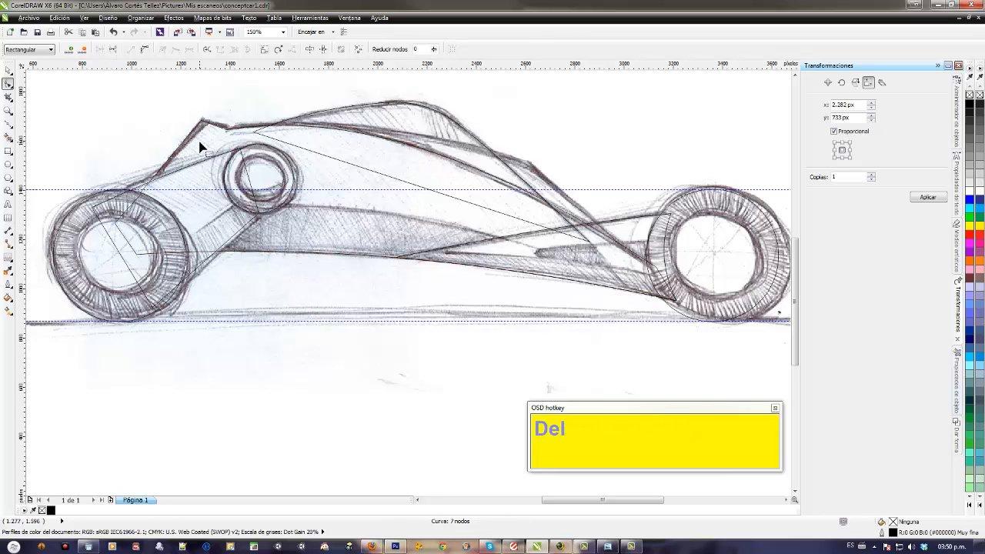
{"action": "mouse_move", "coordinate": [193, 150]}
{"action": "left_mouse_down"}
{"action": "mouse_move", "coordinate": [158, 193]}
{"action": "mouse_move", "coordinate": [170, 168]}
{"action": "left_mouse_up"}
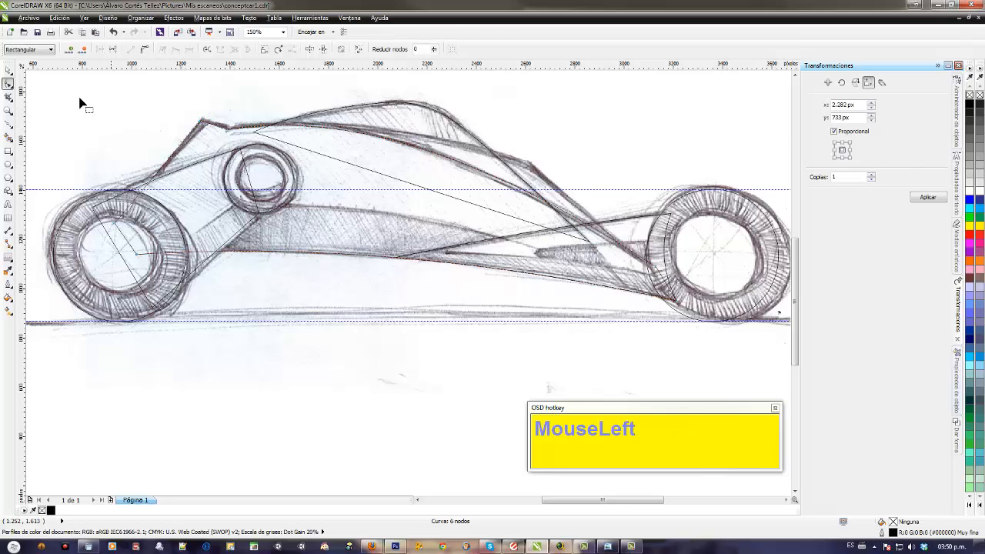
{"action": "left_click", "coordinate": [9, 70]}
Step: Select all seven traced shapes, set their outline width to 0.75 mm and fill them with black
{"action": "scroll", "coordinate": [459, 306], "scroll_direction": "down", "scroll_amount": 3}
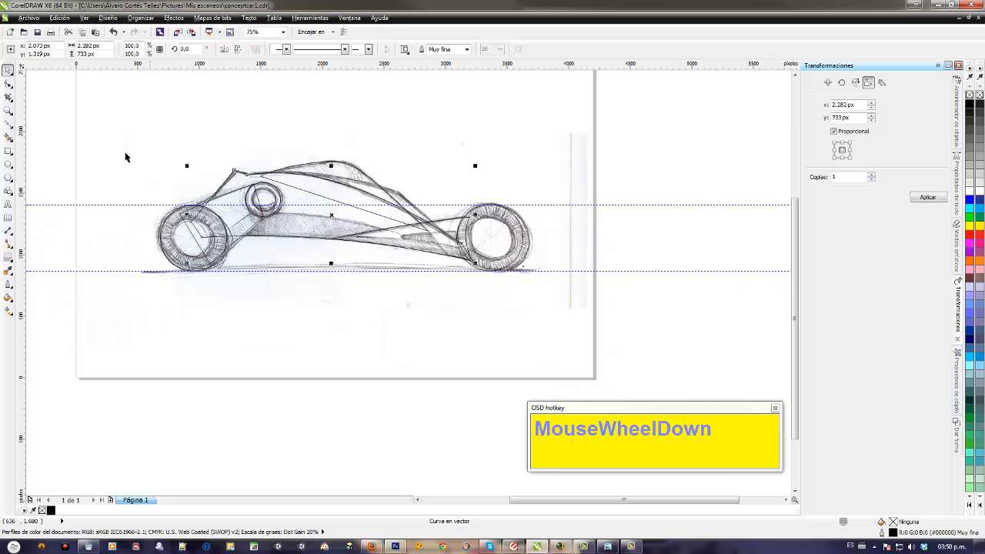
{"action": "left_click", "coordinate": [459, 305]}
{"action": "left_click_drag", "start_coordinate": [459, 305], "coordinate": [535, 318]}
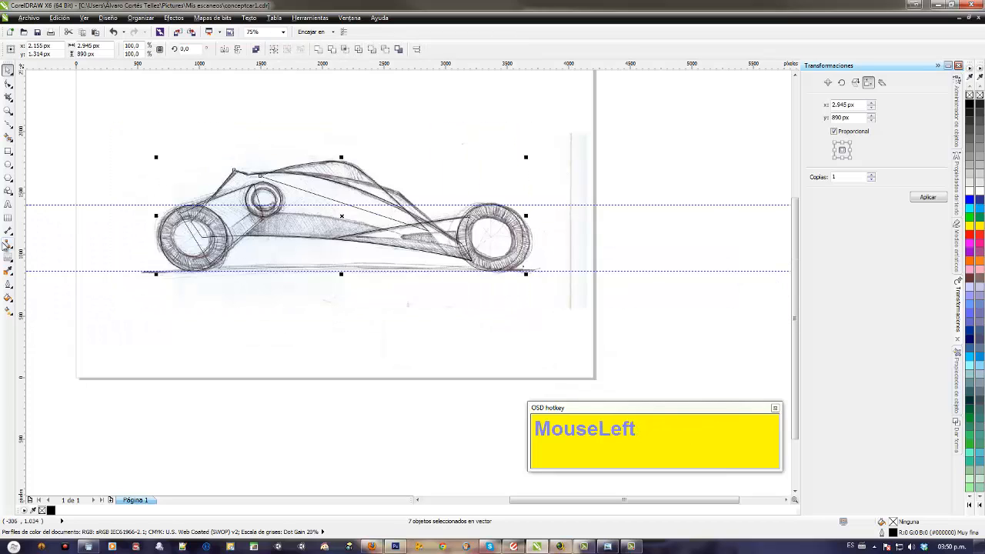
{"action": "left_click", "coordinate": [8, 283]}
{"action": "left_click", "coordinate": [44, 383]}
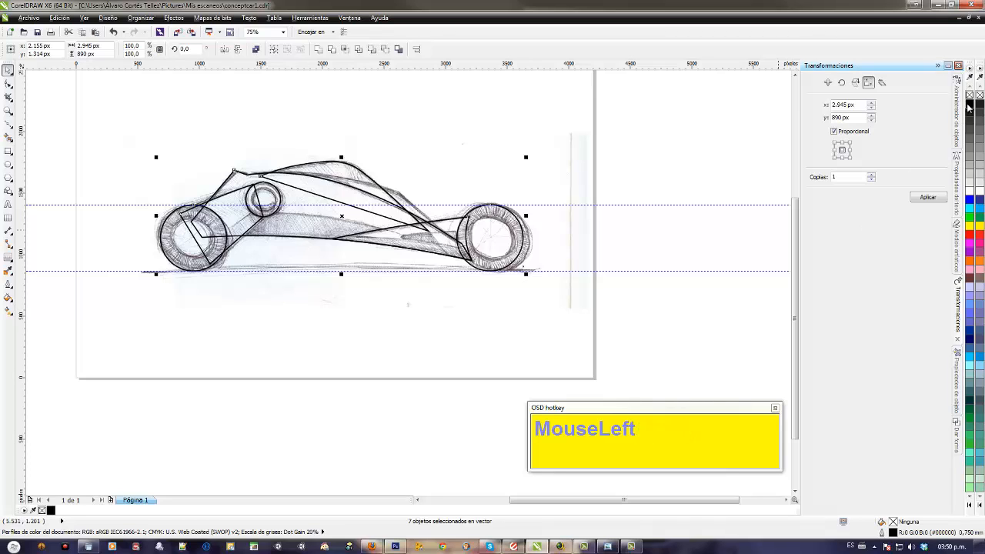
{"action": "left_click", "coordinate": [969, 107]}
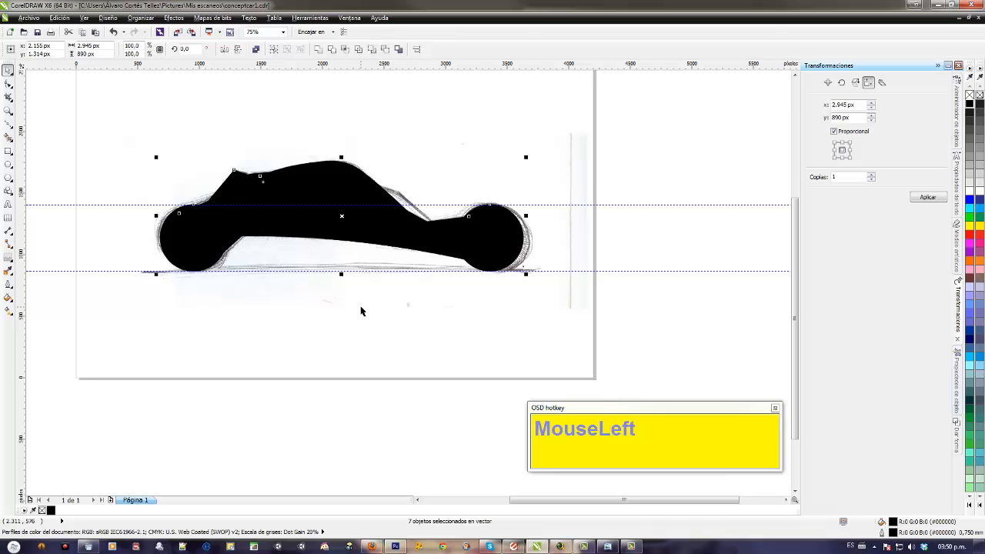
{"action": "left_click_drag", "start_coordinate": [361, 310], "coordinate": [457, 307]}
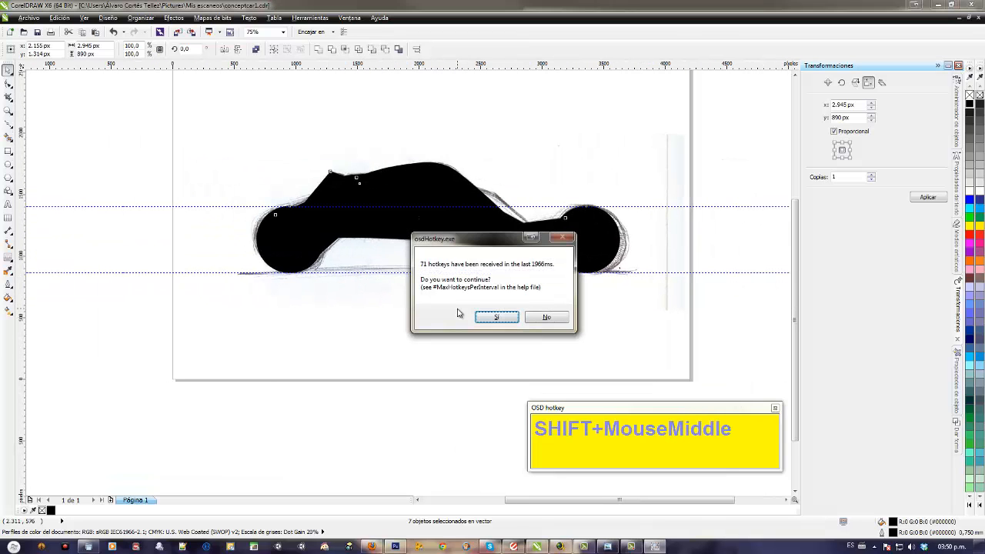
{"action": "left_click", "coordinate": [495, 318]}
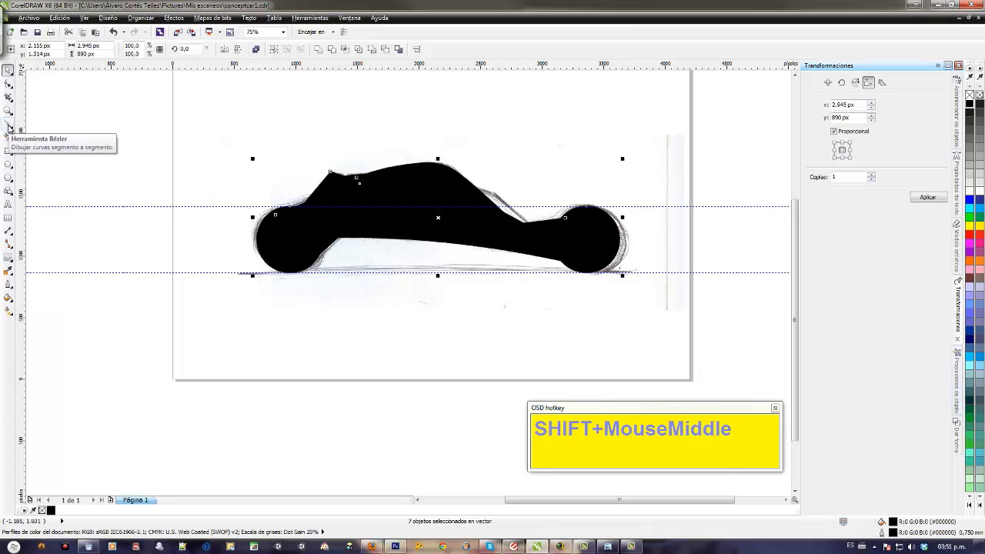
Step: Draw a freehand standing human figure of about 193 × 646 px outside the page, below and left of the car
{"action": "left_click_drag", "start_coordinate": [10, 125], "coordinate": [36, 132]}
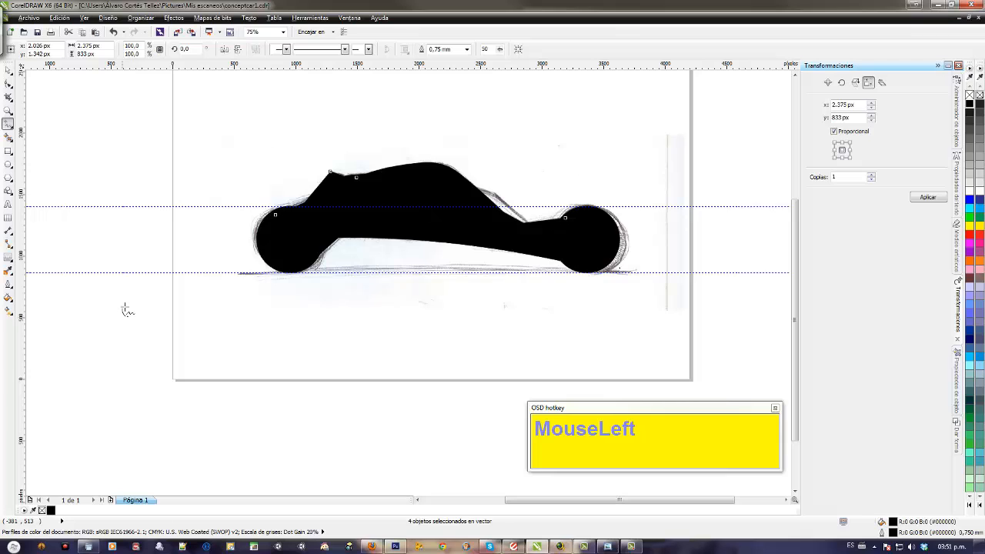
{"action": "mouse_move", "coordinate": [128, 310]}
{"action": "left_mouse_down"}
{"action": "mouse_move", "coordinate": [139, 385]}
{"action": "mouse_move", "coordinate": [130, 352]}
{"action": "mouse_move", "coordinate": [122, 381]}
{"action": "mouse_move", "coordinate": [128, 310]}
{"action": "left_mouse_up"}
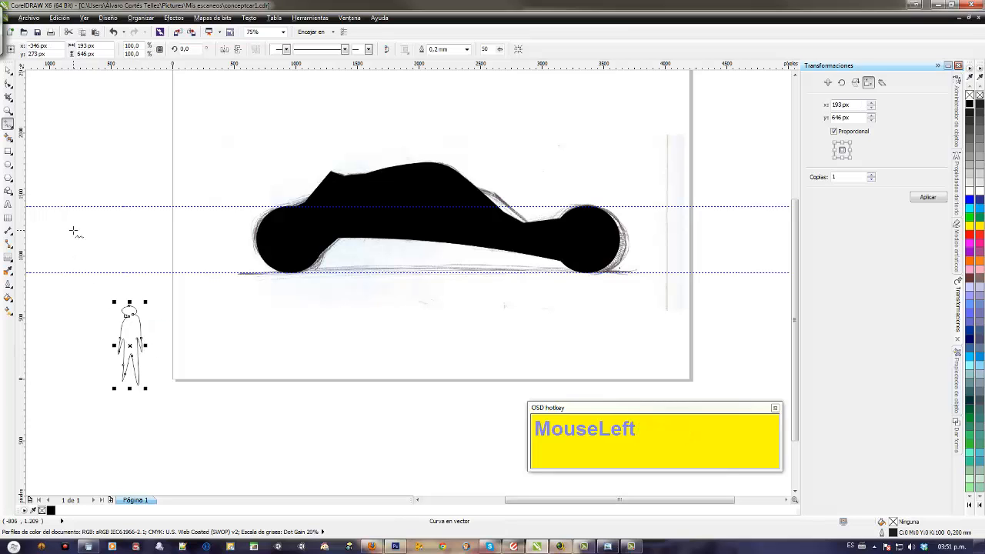
Step: Join the two loose nodes at the left side of the human figure's neck
{"action": "key", "text": "z"}
{"action": "left_click", "coordinate": [93, 286]}
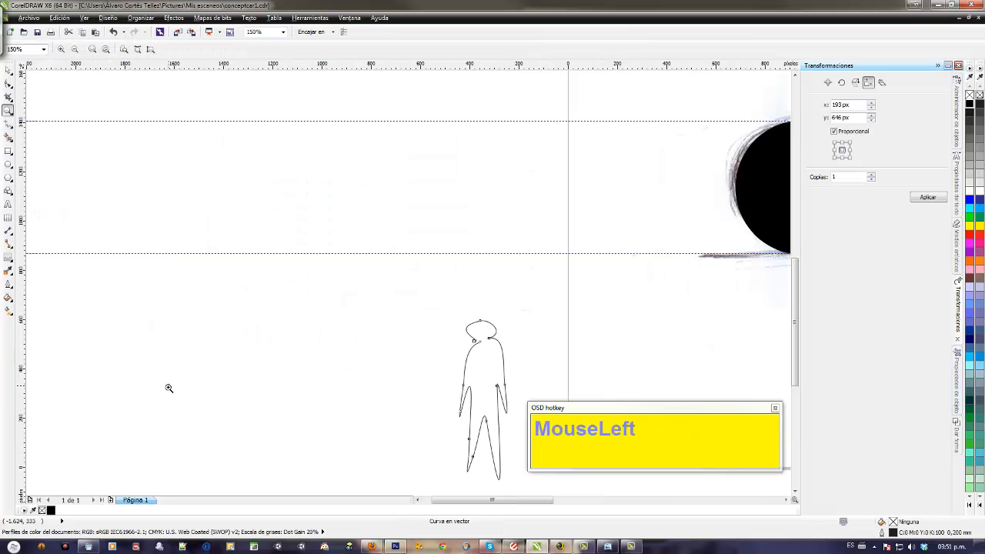
{"action": "left_click_drag", "start_coordinate": [422, 343], "coordinate": [292, 273]}
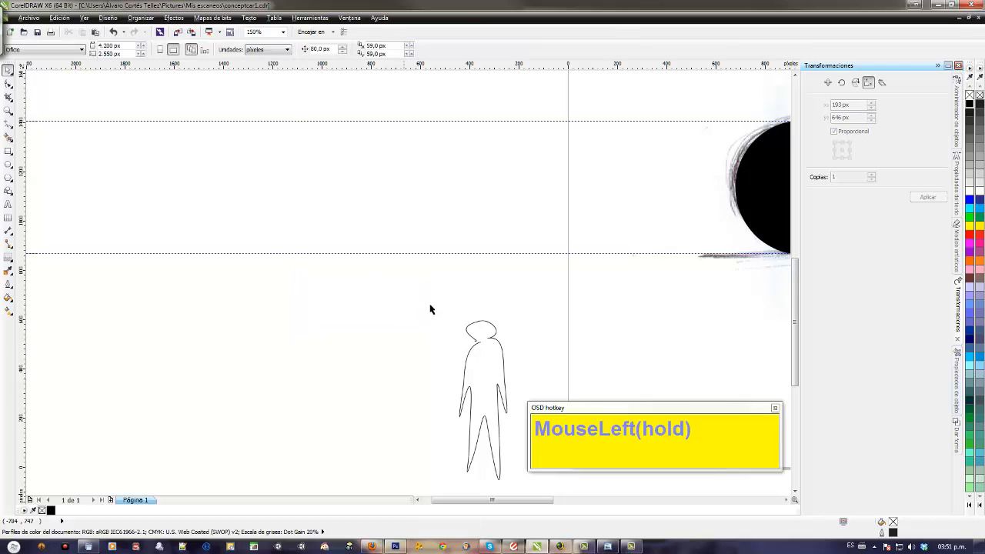
{"action": "left_click_drag", "start_coordinate": [429, 308], "coordinate": [513, 459]}
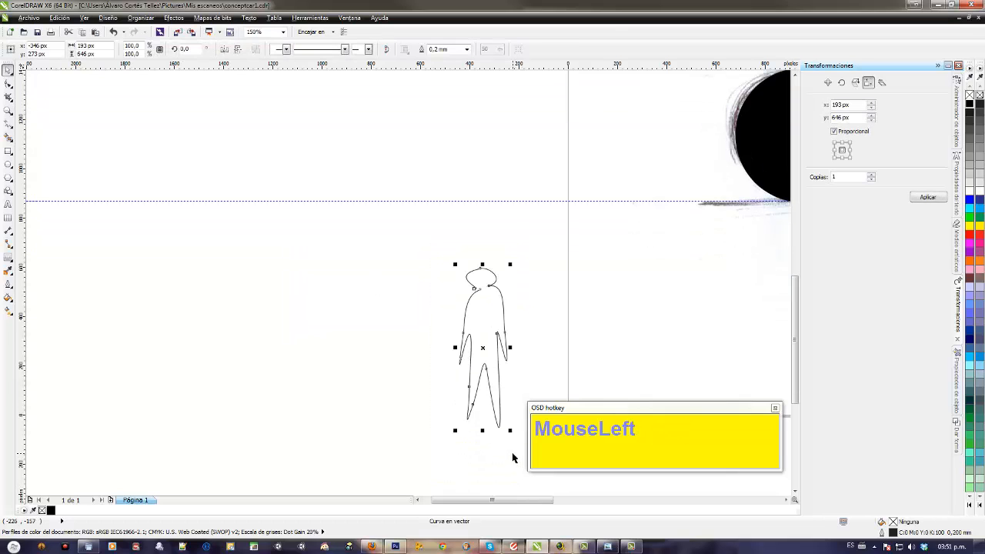
{"action": "left_click", "coordinate": [10, 84]}
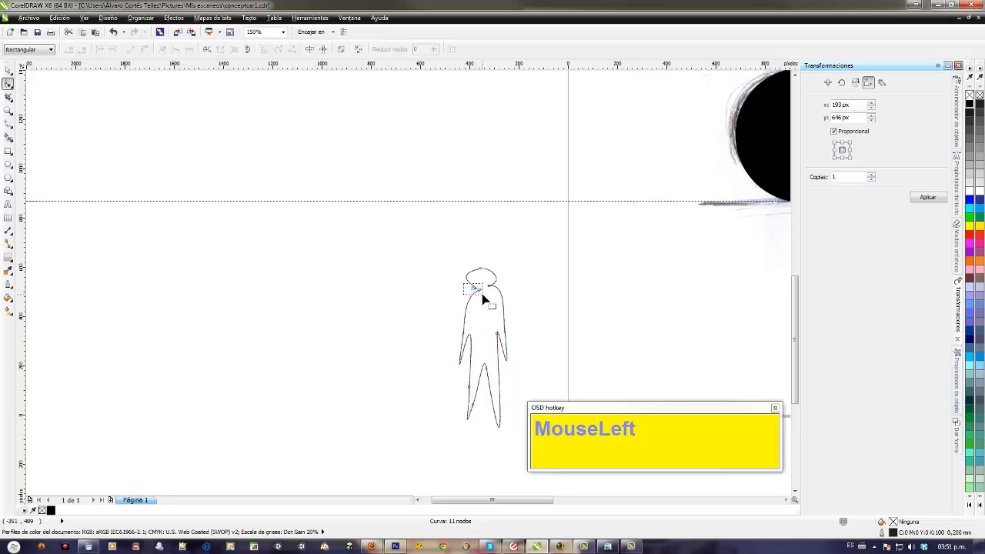
{"action": "left_click", "coordinate": [474, 289]}
{"action": "left_click", "coordinate": [97, 48]}
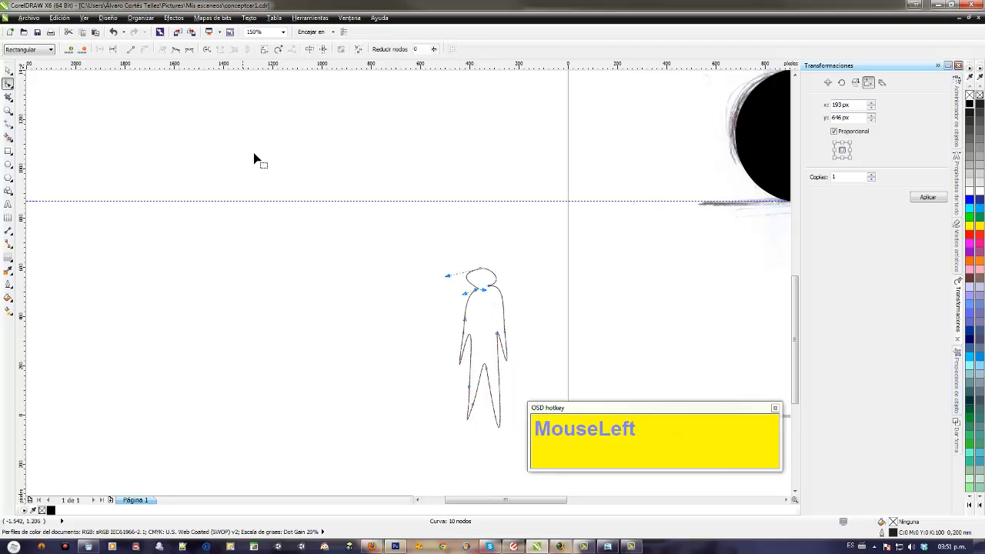
Step: Reshape the outer contours of the human figure's arms, widening the figure to about 205 px
{"action": "key", "text": "z"}
{"action": "left_click_drag", "start_coordinate": [447, 252], "coordinate": [515, 424]}
{"action": "left_click", "coordinate": [8, 83]}
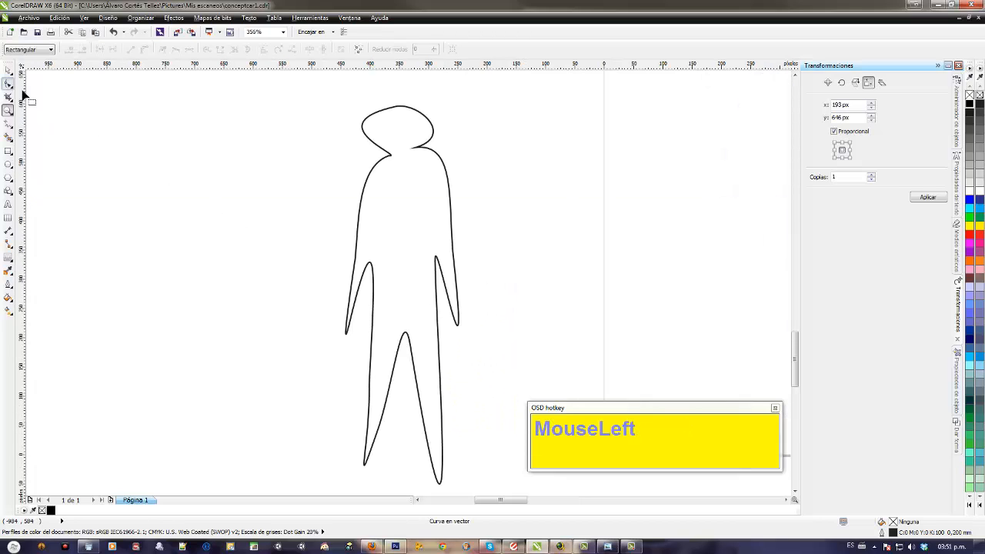
{"action": "left_click_drag", "start_coordinate": [350, 265], "coordinate": [371, 217]}
{"action": "mouse_move", "coordinate": [455, 263]}
{"action": "left_mouse_down"}
{"action": "mouse_move", "coordinate": [464, 266]}
{"action": "mouse_move", "coordinate": [450, 262]}
{"action": "left_mouse_up"}
{"action": "mouse_move", "coordinate": [364, 255]}
{"action": "left_mouse_down"}
{"action": "mouse_move", "coordinate": [384, 275]}
{"action": "mouse_move", "coordinate": [369, 269]}
{"action": "left_mouse_up"}
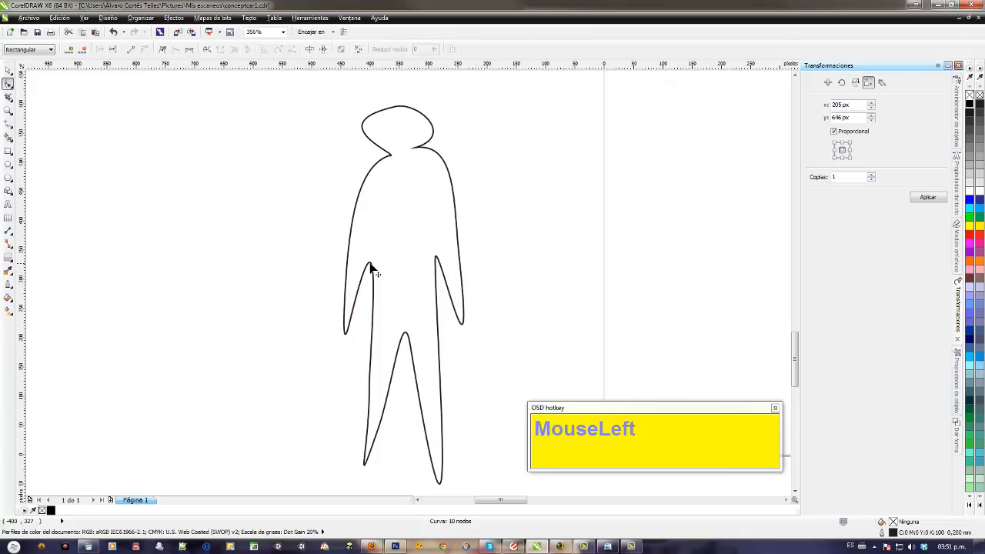
Step: Add nodes at the human figure's armpits and raise them, and raise the crotch to lengthen the legs
{"action": "double_click", "coordinate": [370, 265]}
{"action": "double_click", "coordinate": [436, 257]}
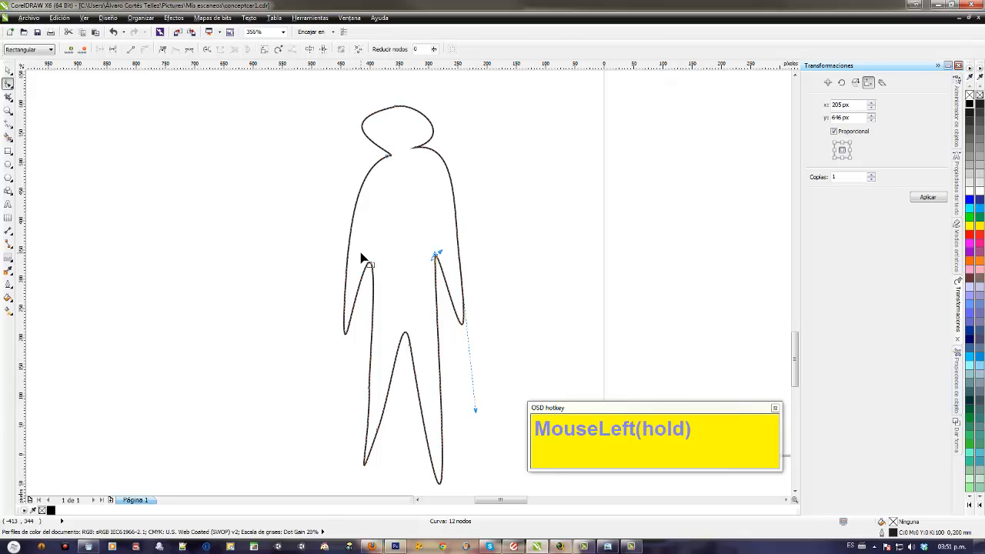
{"action": "left_click_drag", "start_coordinate": [362, 254], "coordinate": [383, 271]}
{"action": "mouse_move", "coordinate": [420, 242]}
{"action": "left_mouse_down", "text": "shift"}
{"action": "mouse_move", "coordinate": [442, 263]}
{"action": "mouse_move", "coordinate": [439, 229]}
{"action": "mouse_move", "coordinate": [425, 231]}
{"action": "left_mouse_up", "text": "shift"}
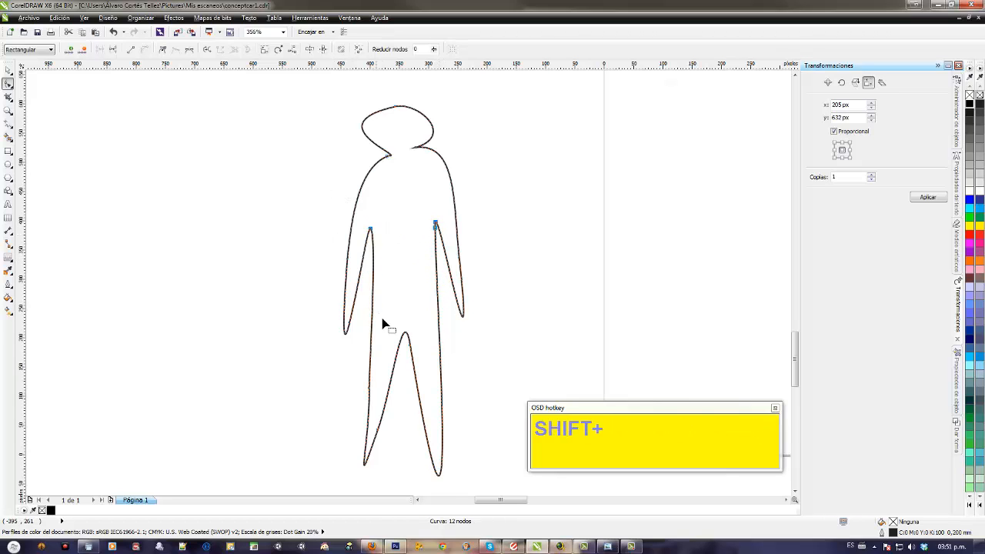
{"action": "left_click", "coordinate": [410, 341]}
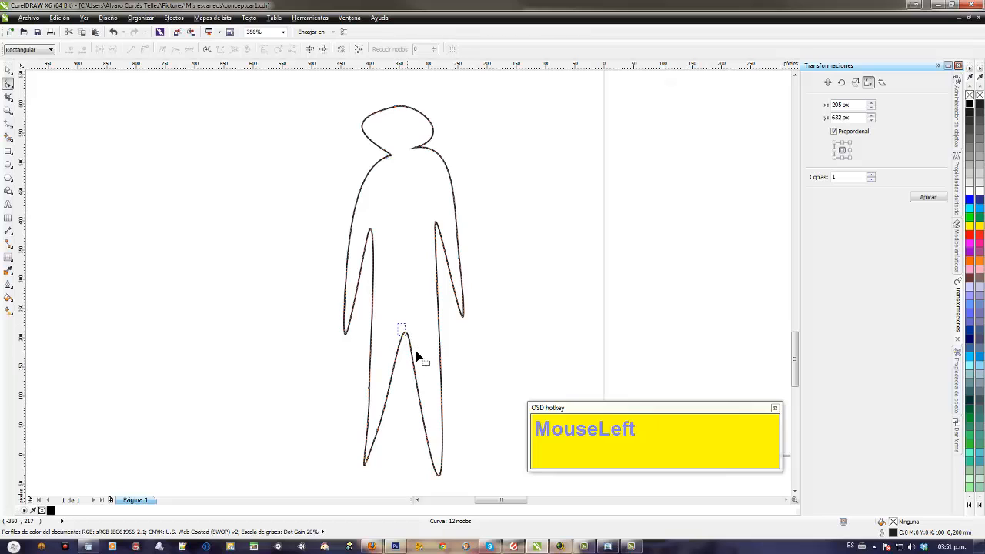
{"action": "left_click", "coordinate": [414, 346]}
{"action": "left_click_drag", "start_coordinate": [411, 338], "coordinate": [410, 309]}
Step: Fill the human figure with dark grey #666666 and remove its outline
{"action": "left_click", "coordinate": [7, 75]}
{"action": "scroll", "coordinate": [264, 274], "scroll_direction": "down", "scroll_amount": 5}
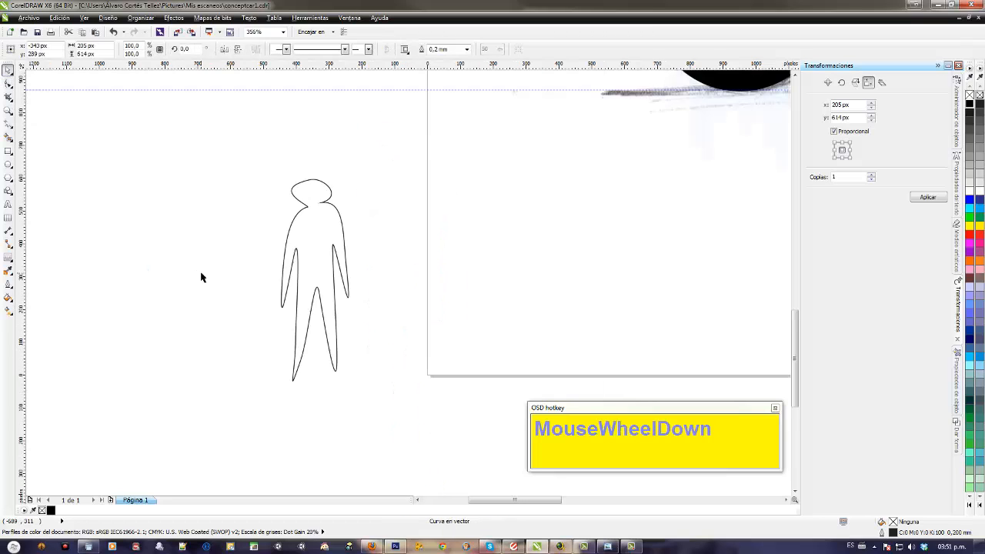
{"action": "left_click", "coordinate": [975, 108]}
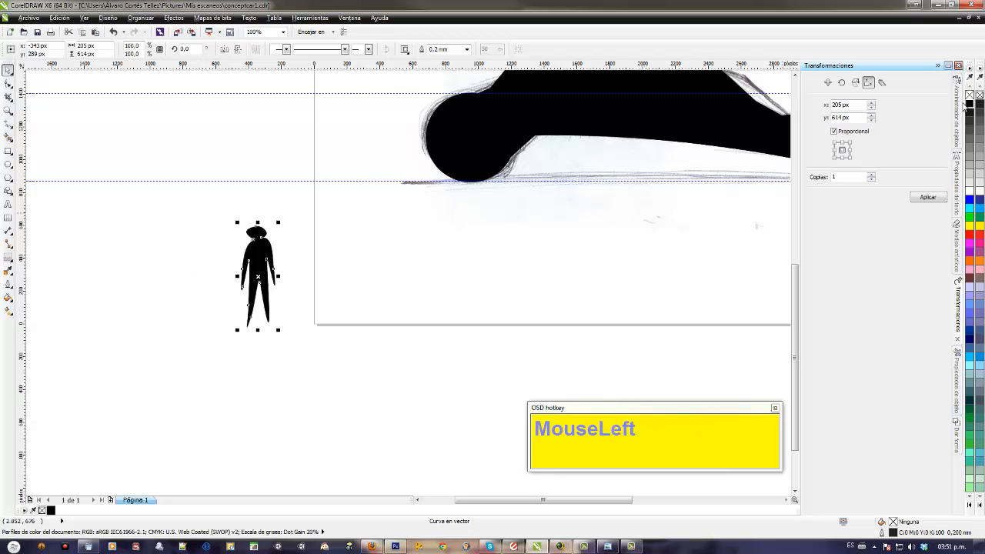
{"action": "middle_click", "coordinate": [315, 280]}
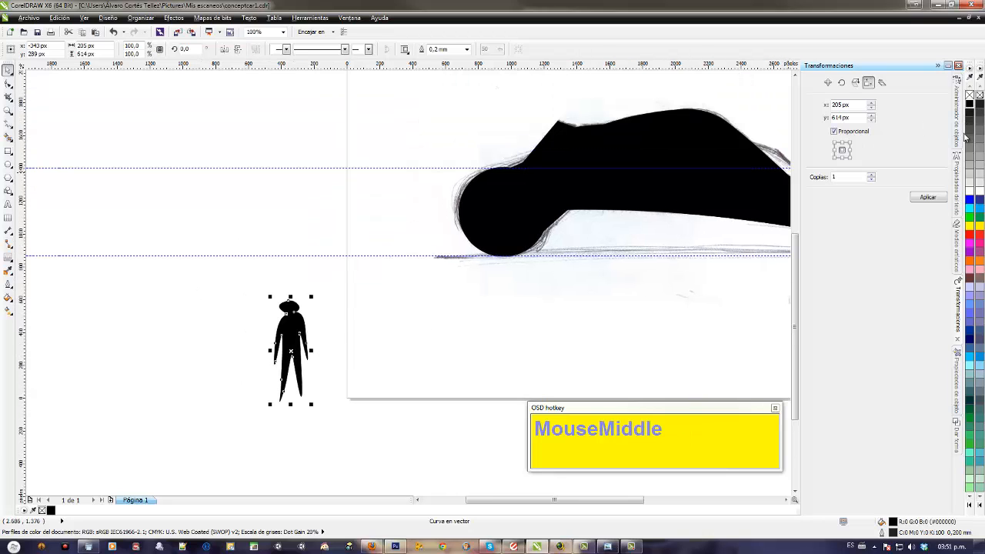
{"action": "left_click", "coordinate": [967, 137]}
{"action": "key", "text": "F10"}
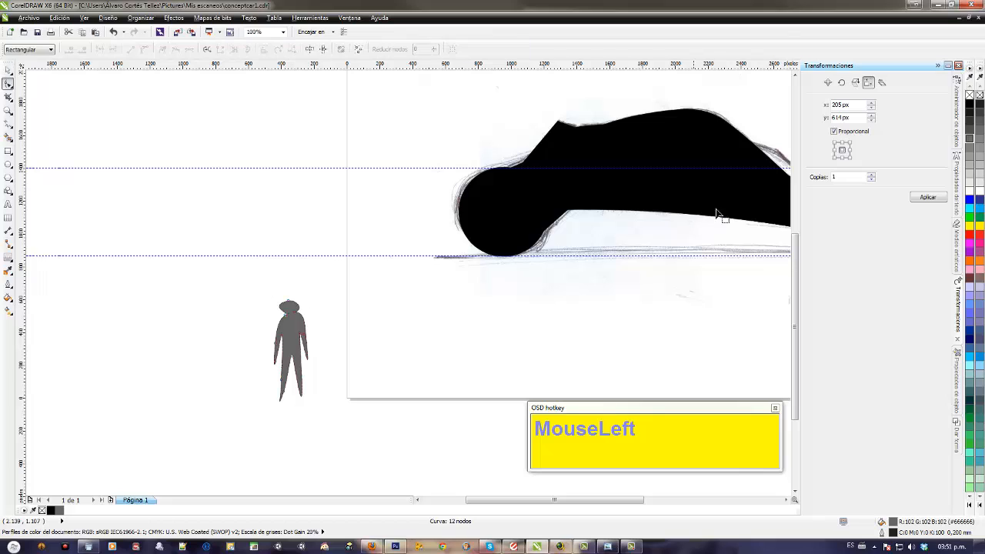
{"action": "right_click", "coordinate": [967, 93]}
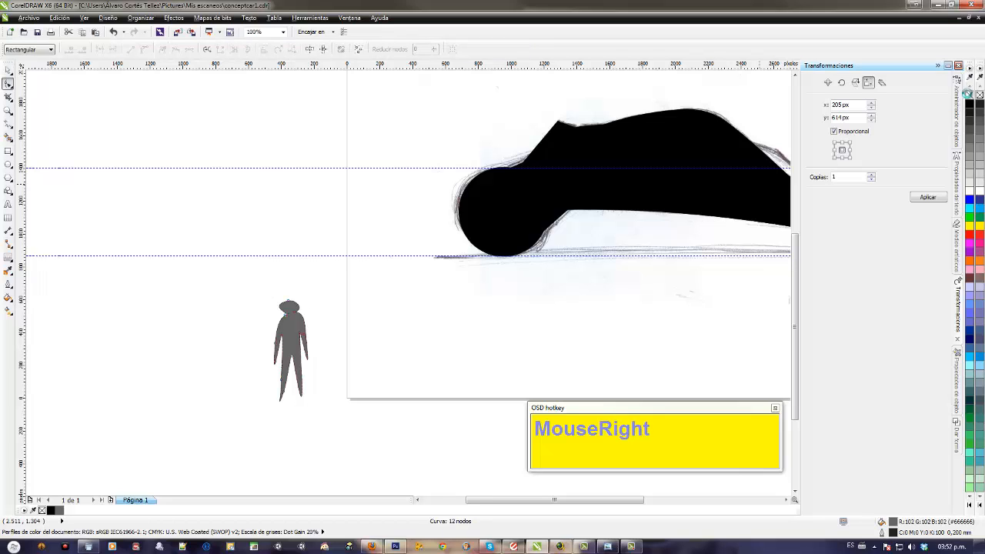
{"action": "left_click", "coordinate": [7, 69]}
Step: Move the human figure onto the ground guideline beside the left wheel and enlarge it proportionally to about 375 × 1,123 px
{"action": "left_click_drag", "start_coordinate": [296, 355], "coordinate": [389, 212]}
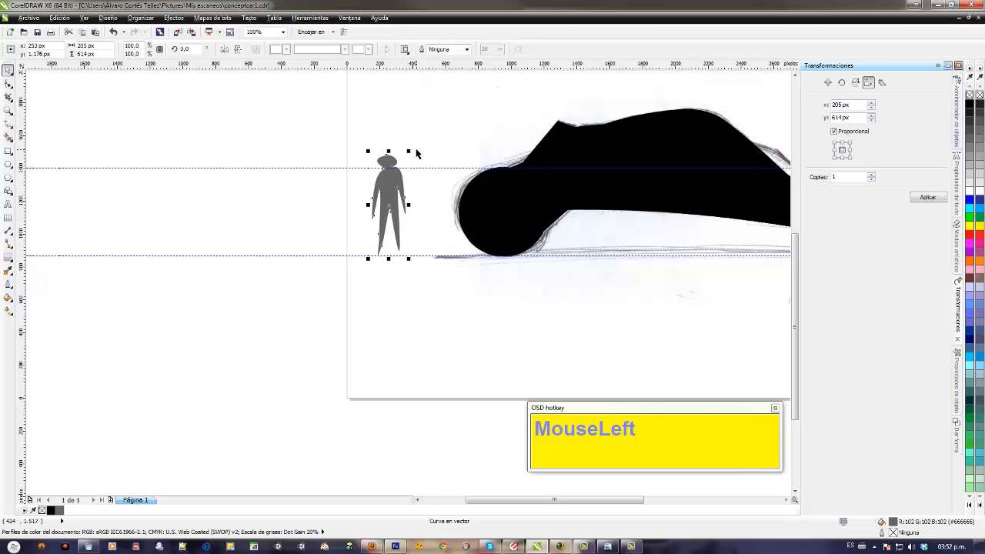
{"action": "left_click_drag", "start_coordinate": [410, 150], "coordinate": [479, 84]}
{"action": "left_click_drag", "start_coordinate": [480, 220], "coordinate": [439, 303]}
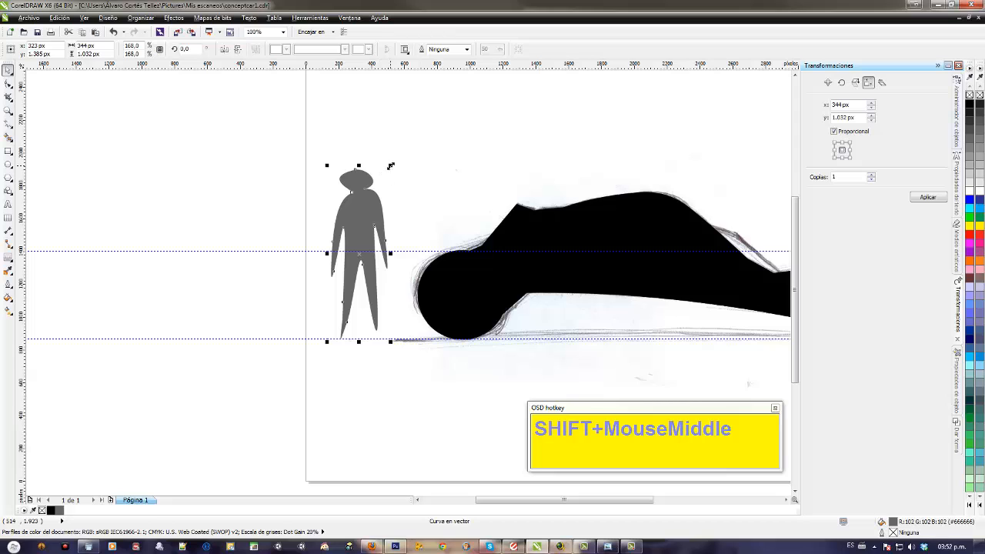
{"action": "mouse_move", "coordinate": [391, 166]}
{"action": "left_mouse_down"}
{"action": "mouse_move", "coordinate": [406, 156]}
{"action": "mouse_move", "coordinate": [396, 152]}
{"action": "left_mouse_up"}
{"action": "left_click_drag", "start_coordinate": [450, 240], "coordinate": [342, 200]}
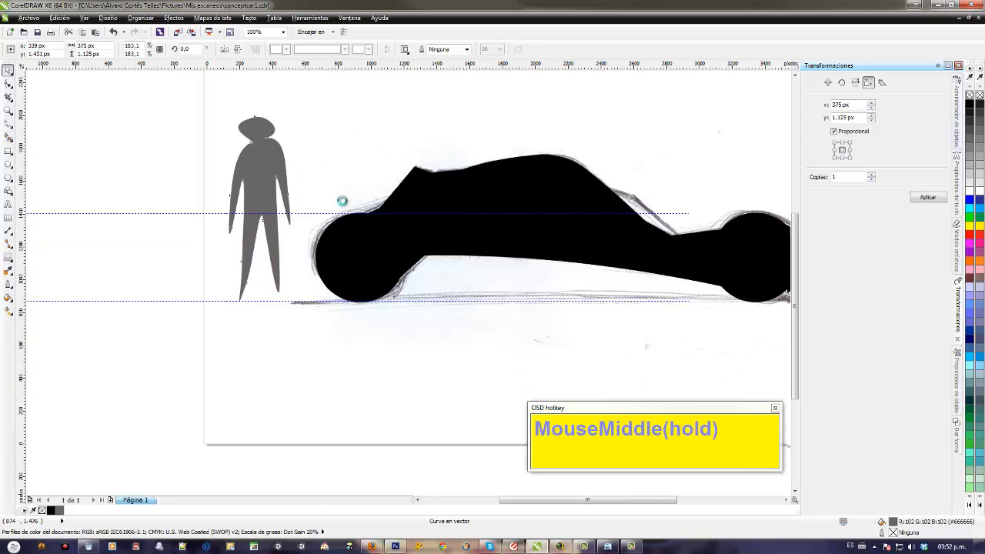
Step: Scale the human figure down proportionally to about 319 × 958 px, keeping its feet on the ground guideline
{"action": "left_click_drag", "start_coordinate": [431, 330], "coordinate": [386, 370]}
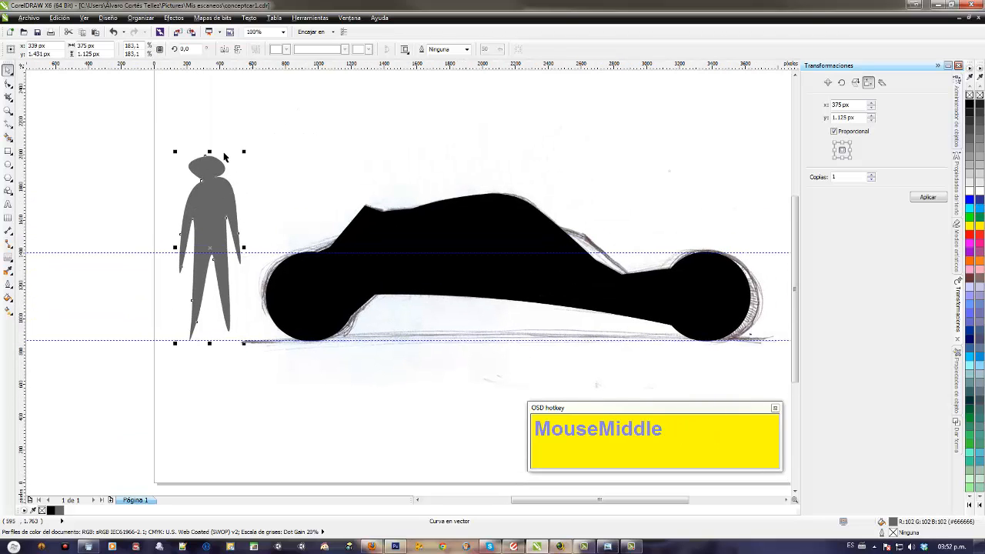
{"action": "left_click_drag", "start_coordinate": [245, 152], "coordinate": [235, 156]}
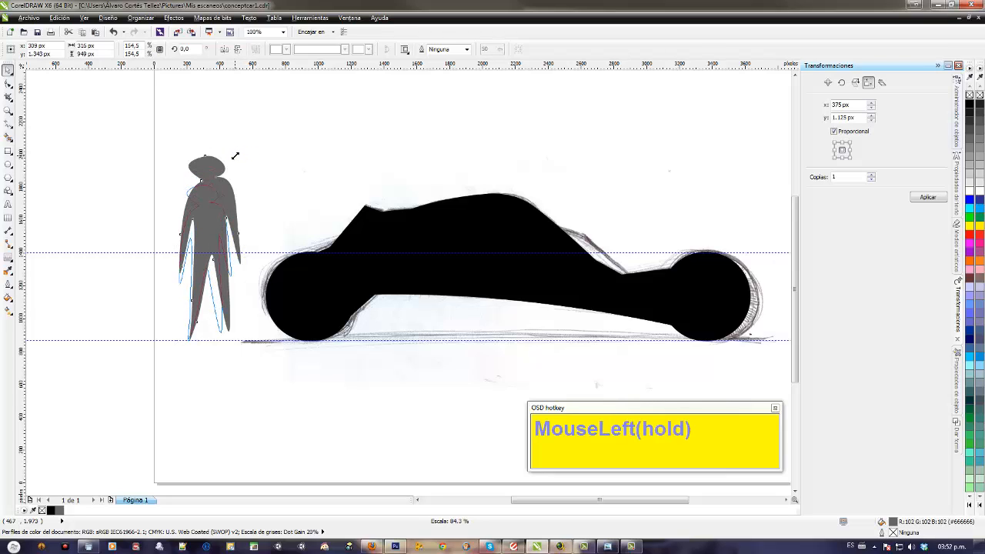
{"action": "left_click_drag", "start_coordinate": [235, 156], "coordinate": [235, 156]}
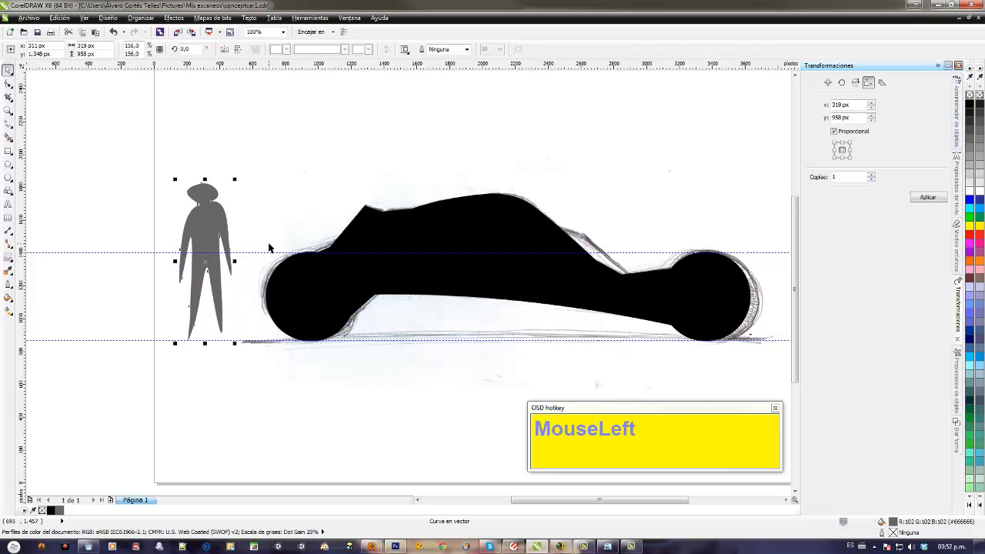
{"action": "scroll", "coordinate": [268, 247], "scroll_direction": "down", "scroll_amount": 2}
{"action": "middle_click", "coordinate": [268, 248]}
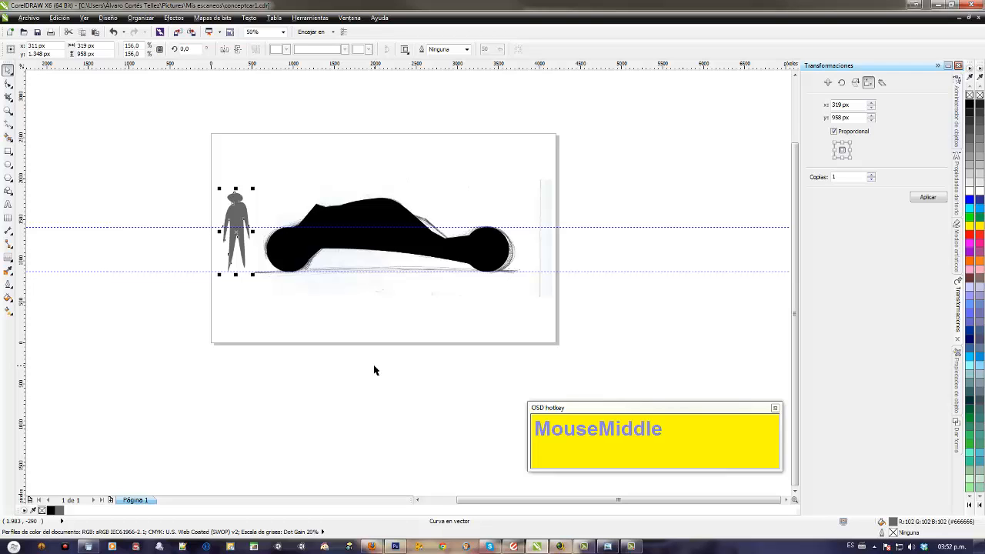
Step: Save the current drawing with the scaled human figure in place beside the car
{"action": "left_click", "coordinate": [394, 546]}
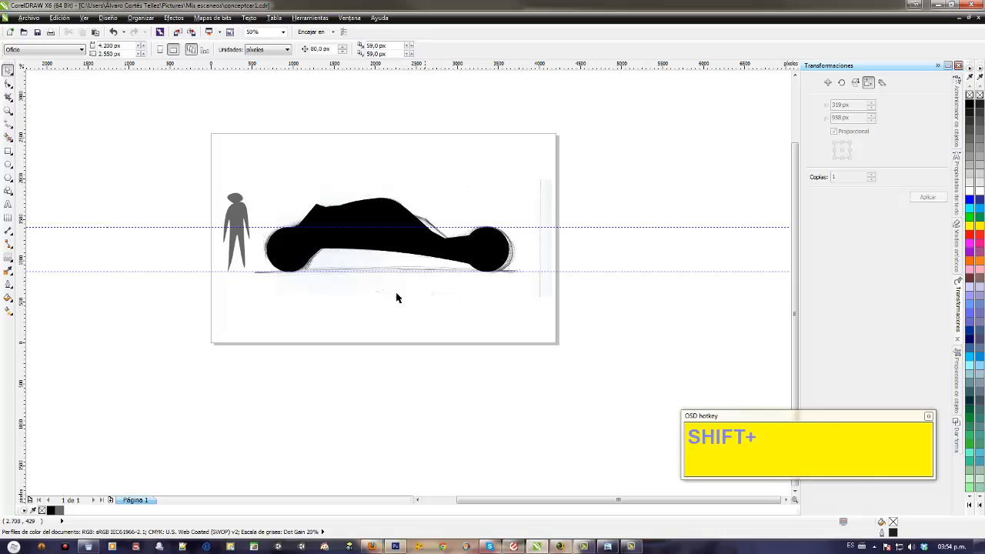
{"action": "left_click_drag", "start_coordinate": [396, 294], "coordinate": [450, 317]}
{"action": "scroll", "coordinate": [450, 319], "scroll_direction": "up", "scroll_amount": 1}
{"action": "left_click_drag", "start_coordinate": [399, 283], "coordinate": [482, 313]}
{"action": "left_click", "coordinate": [38, 31]}
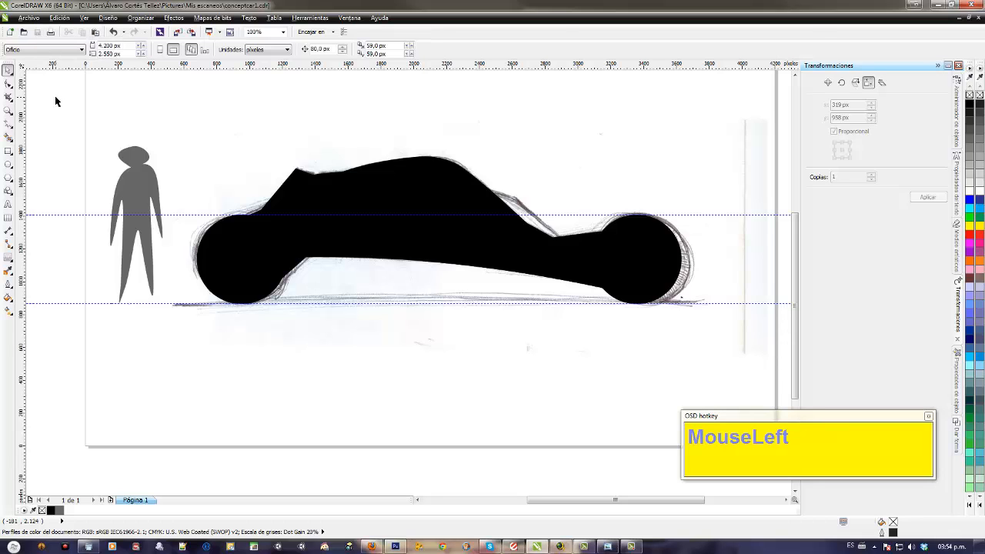
Step: Save the drawing as a new version named conceptcar2.cdr in the same folder
{"action": "left_click", "coordinate": [34, 17]}
{"action": "left_click", "coordinate": [52, 109]}
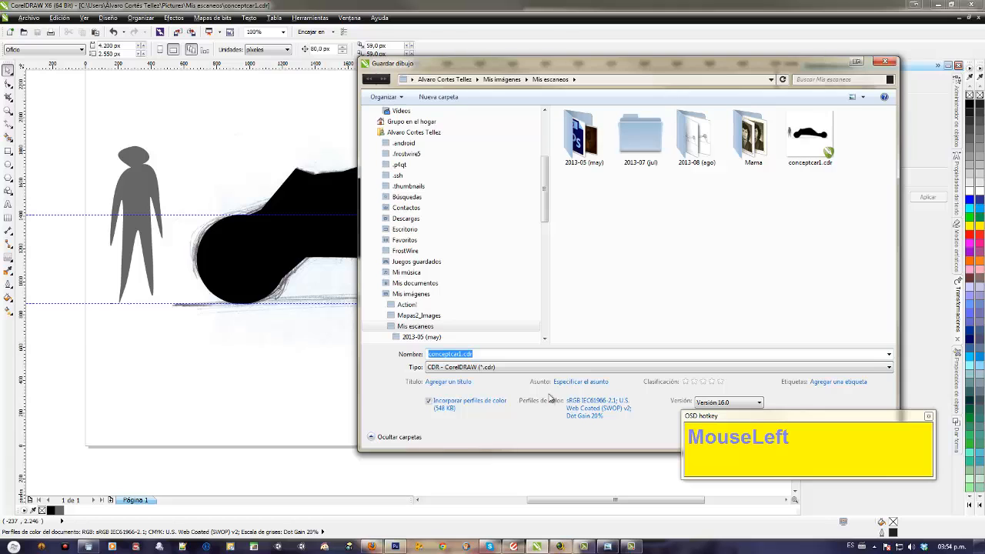
{"action": "left_click_drag", "start_coordinate": [487, 326], "coordinate": [777, 350]}
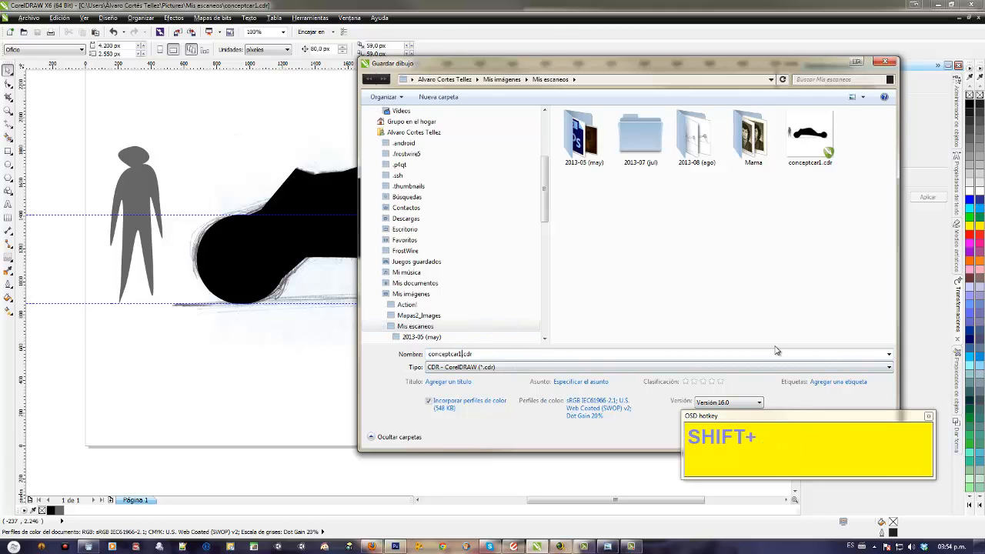
{"action": "key", "text": "shift+Left"}
{"action": "type", "text": "2"}
{"action": "key", "text": "Return"}
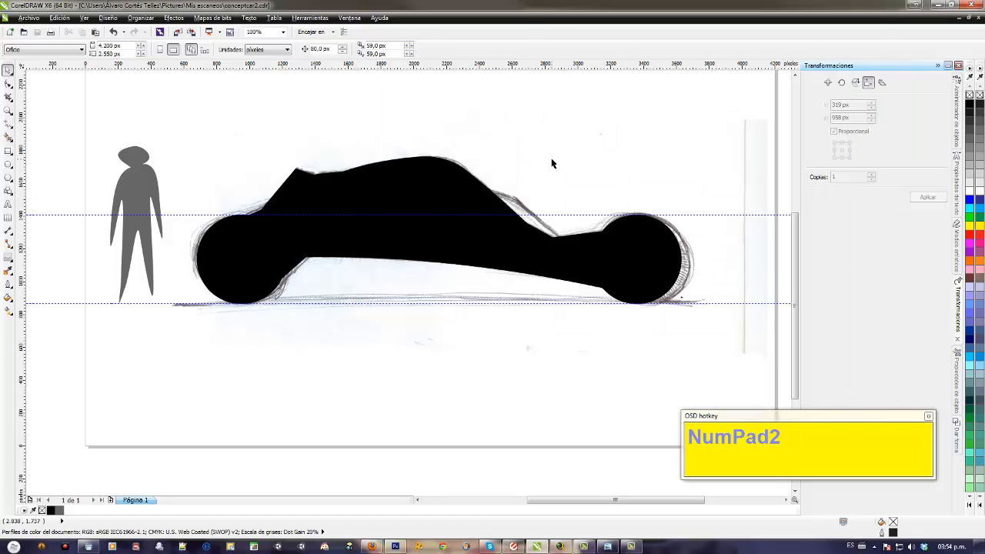
Step: Remove the fill from all the car's shapes so the sketch underneath shows through
{"action": "left_click_drag", "start_coordinate": [176, 111], "coordinate": [686, 358]}
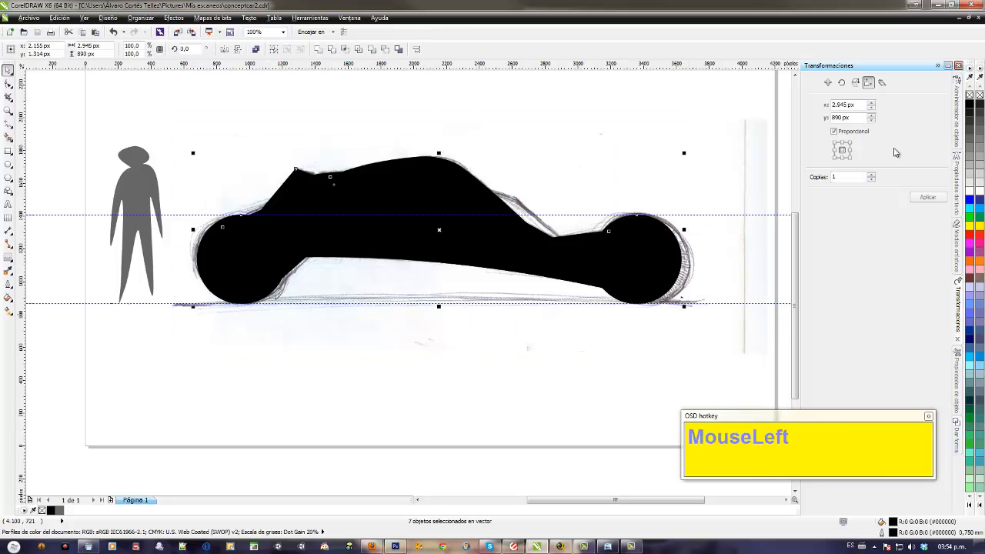
{"action": "left_click", "coordinate": [969, 94]}
{"action": "left_click", "coordinate": [351, 346]}
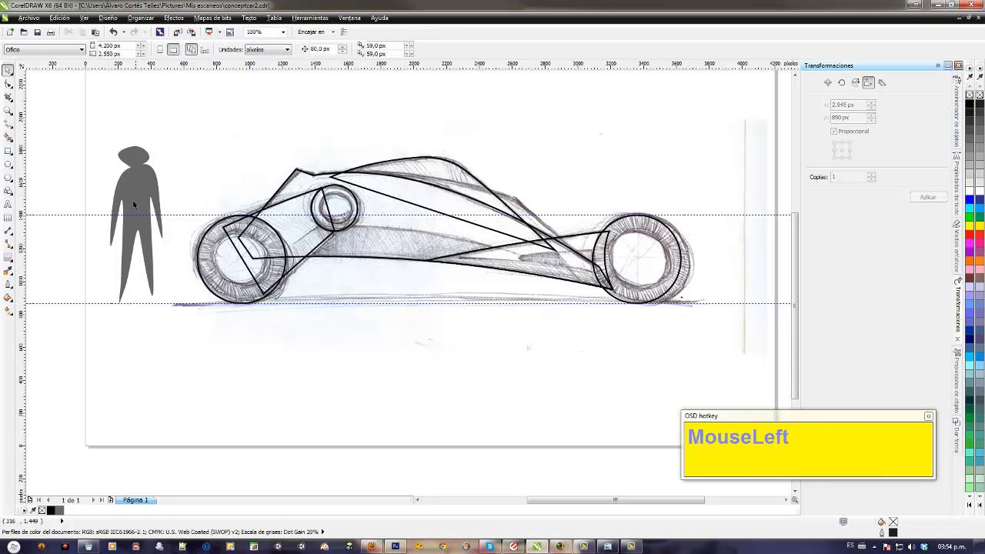
Step: Move the human figure sideways off the page, away from the car
{"action": "left_click", "coordinate": [132, 202]}
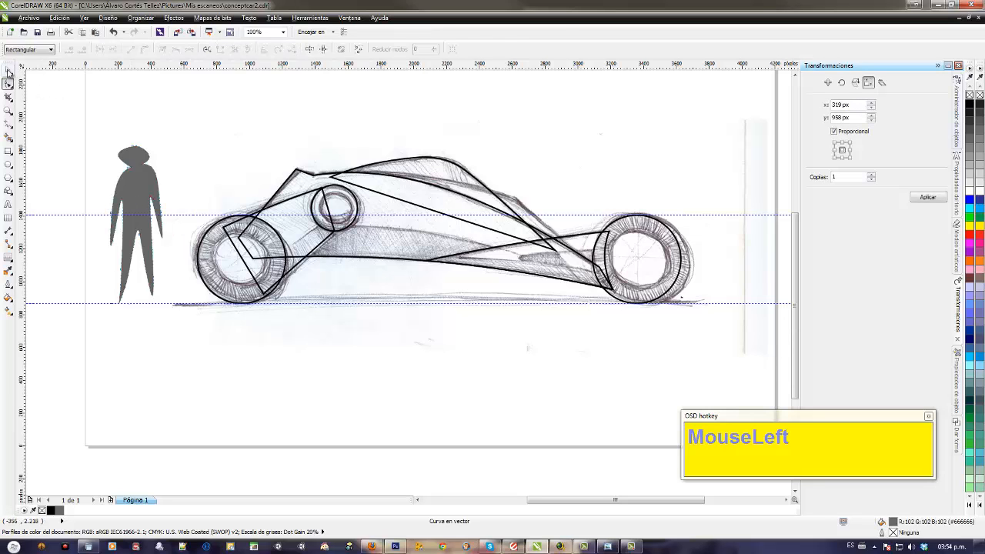
{"action": "left_click_drag", "start_coordinate": [239, 295], "coordinate": [470, 322]}
{"action": "left_click_drag", "start_coordinate": [368, 227], "coordinate": [218, 234]}
{"action": "left_click_drag", "start_coordinate": [466, 341], "coordinate": [313, 350]}
{"action": "left_click", "coordinate": [424, 182]}
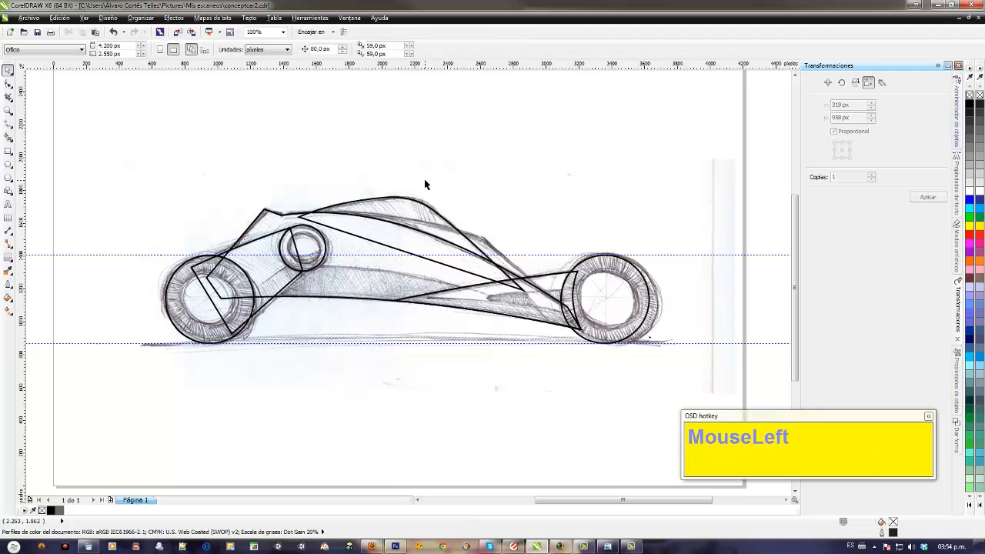
Step: Try to make a concentric inner rim from the left wheel's circle at about 303 px, and undo it
{"action": "mouse_move", "coordinate": [471, 299]}
{"action": "left_mouse_down"}
{"action": "mouse_move", "coordinate": [495, 292]}
{"action": "mouse_move", "coordinate": [483, 226]}
{"action": "mouse_move", "coordinate": [472, 267]}
{"action": "mouse_move", "coordinate": [486, 255]}
{"action": "left_mouse_up"}
{"action": "scroll", "coordinate": [472, 268], "scroll_direction": "up", "scroll_amount": 1}
{"action": "scroll", "coordinate": [472, 269], "scroll_direction": "down", "scroll_amount": 1}
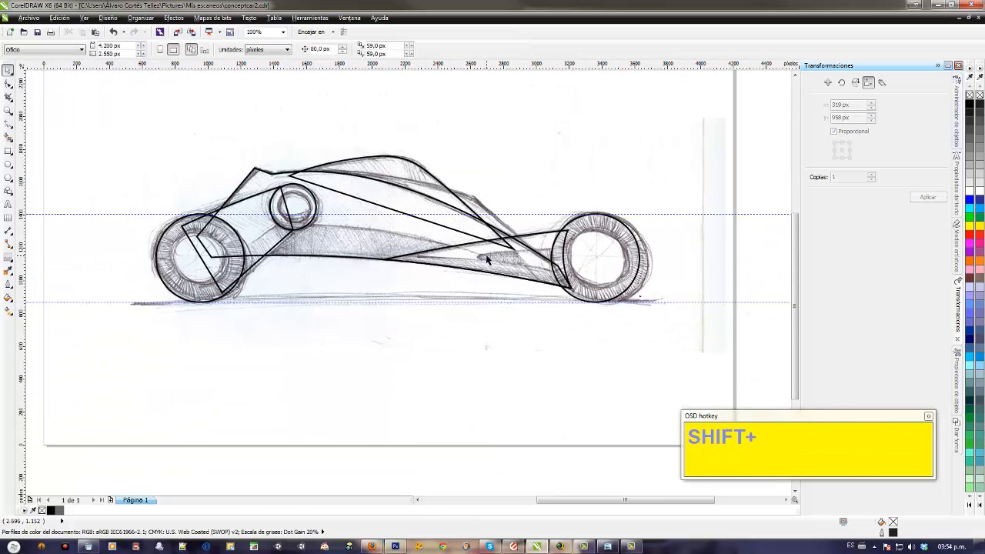
{"action": "left_click_drag", "start_coordinate": [353, 268], "coordinate": [381, 268]}
{"action": "double_click", "coordinate": [198, 260]}
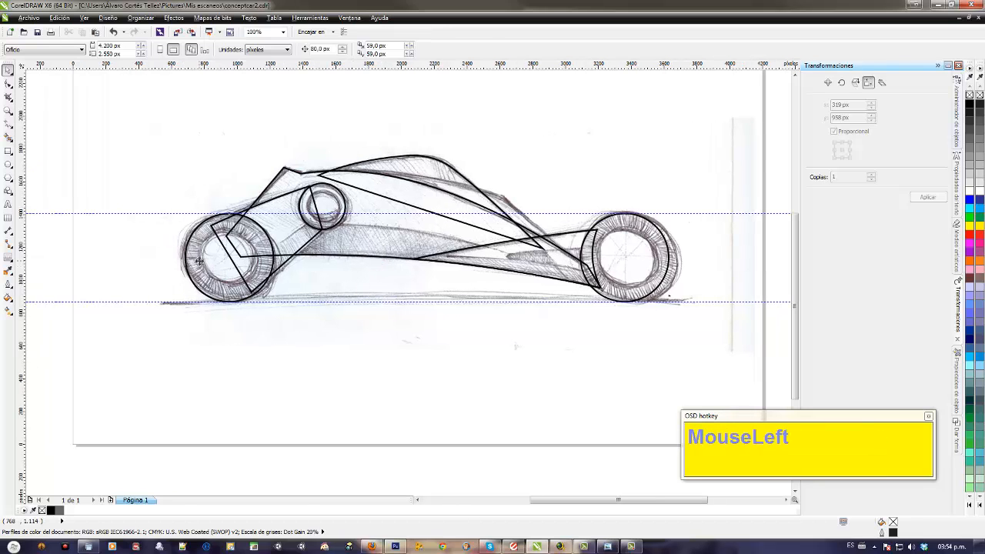
{"action": "left_click_drag", "start_coordinate": [219, 235], "coordinate": [268, 237]}
{"action": "scroll", "coordinate": [267, 237], "scroll_direction": "up", "scroll_amount": 1}
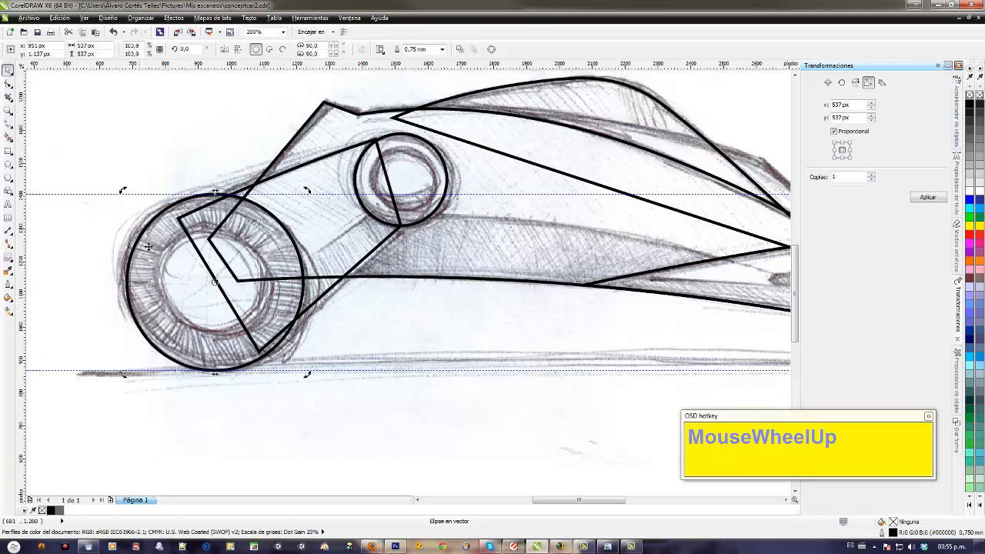
{"action": "left_click", "coordinate": [150, 247]}
{"action": "left_click_drag", "start_coordinate": [306, 189], "coordinate": [280, 230]}
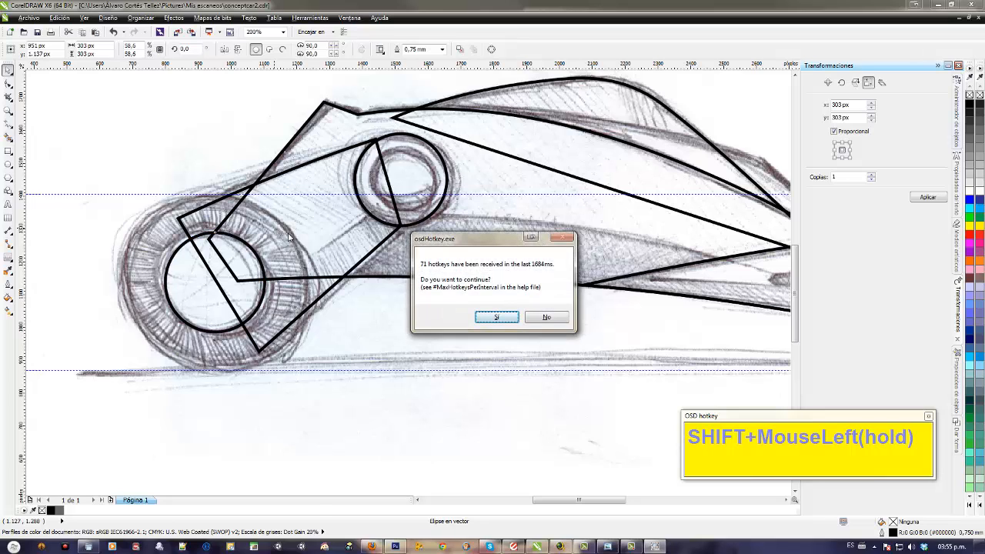
{"action": "left_click", "coordinate": [506, 324]}
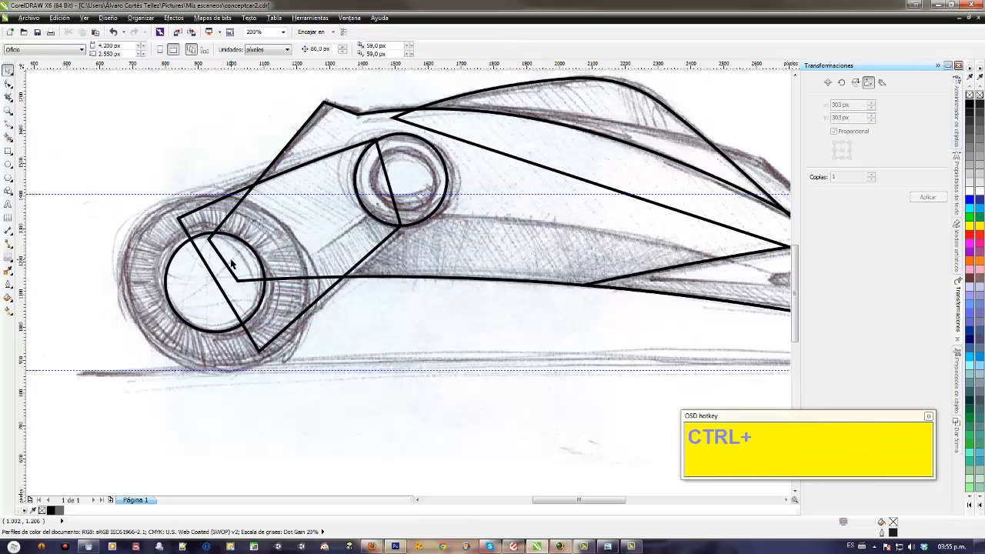
{"action": "key", "text": "ctrl+z"}
Step: Try again to scale the left wheel's circle about its centre to rim size, and undo the resize
{"action": "left_click_drag", "start_coordinate": [306, 190], "coordinate": [275, 228]}
{"action": "right_click", "coordinate": [276, 228]}
{"action": "mouse_move", "coordinate": [354, 244]}
{"action": "left_click", "coordinate": [462, 235]}
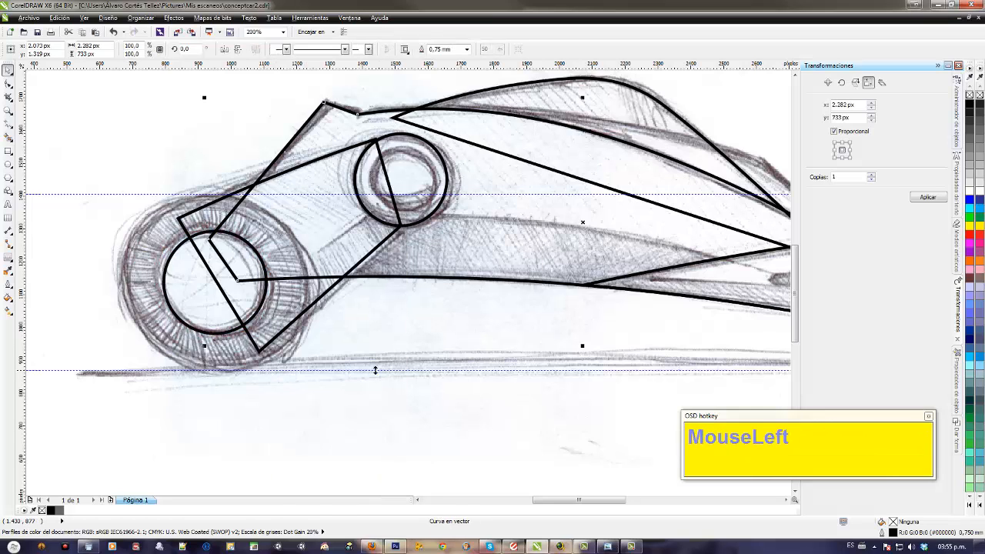
{"action": "key", "text": "ctrl+z"}
Step: Duplicate the left wheel's circle concentrically at about 312 px as its rim, and copy that rim to the right wheel's centre
{"action": "left_click", "coordinate": [260, 206]}
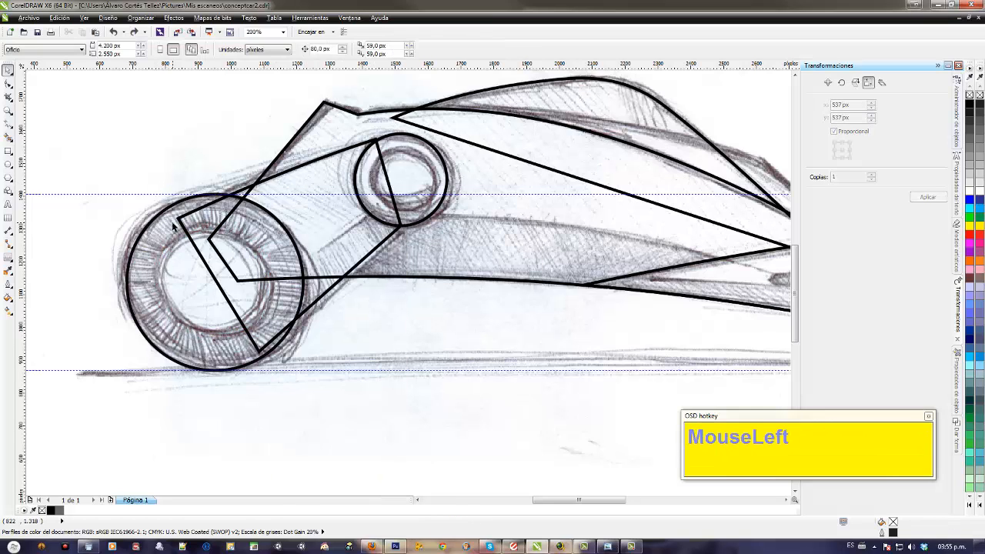
{"action": "left_click_drag", "start_coordinate": [306, 191], "coordinate": [270, 227]}
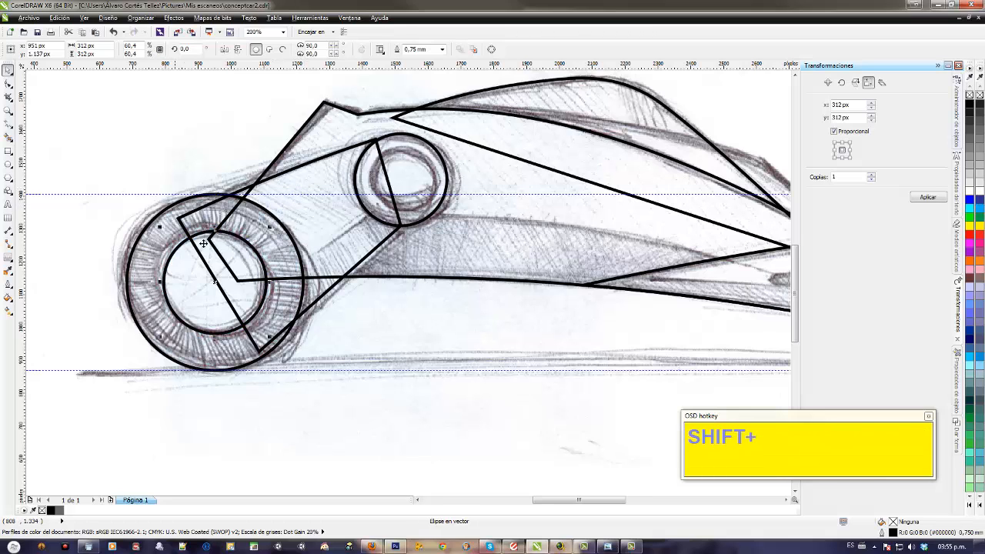
{"action": "scroll", "coordinate": [203, 243], "scroll_direction": "right", "scroll_amount": 2}
{"action": "scroll", "coordinate": [264, 306], "scroll_direction": "down", "scroll_amount": 2}
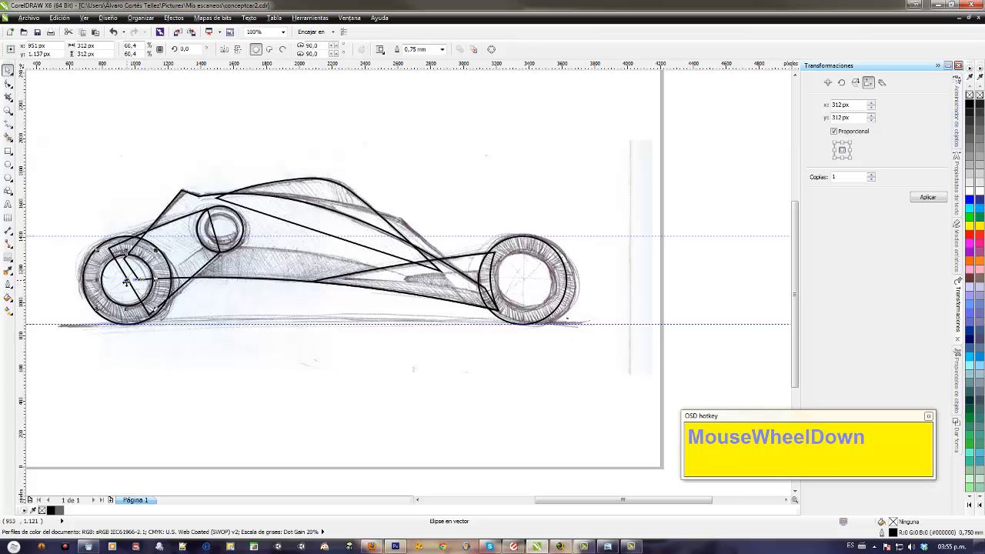
{"action": "left_click_drag", "start_coordinate": [126, 279], "coordinate": [523, 280]}
{"action": "left_click_drag", "start_coordinate": [497, 366], "coordinate": [556, 334]}
{"action": "left_click", "coordinate": [536, 345]}
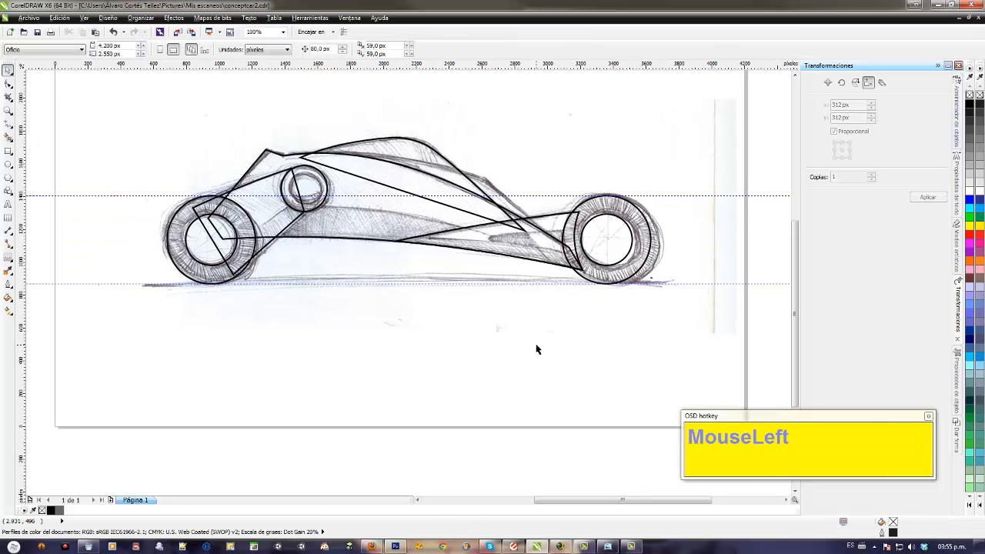
Step: Duplicate the small circle above the left wheel concentrically at about 177 px in diameter
{"action": "scroll", "coordinate": [536, 349], "scroll_direction": "up", "scroll_amount": 2}
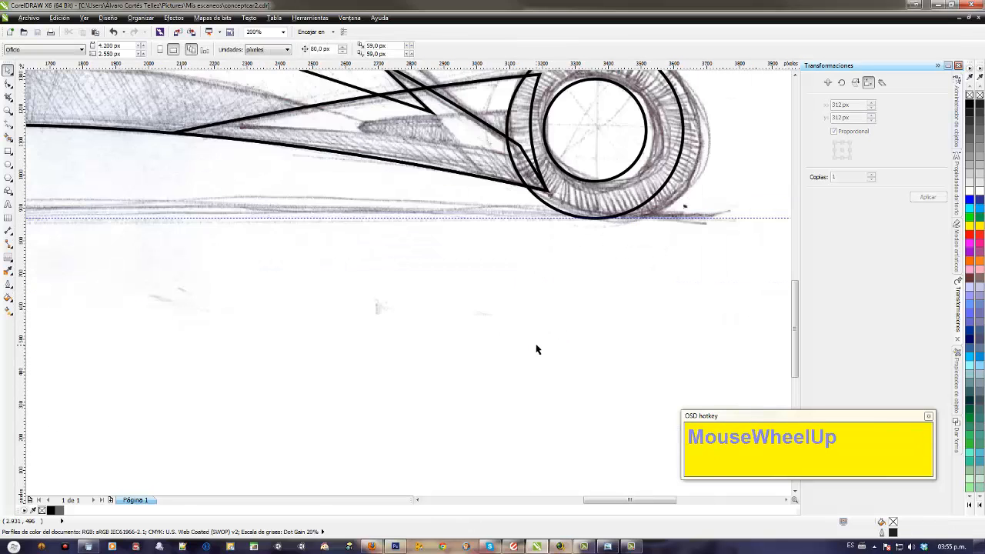
{"action": "left_click_drag", "start_coordinate": [536, 347], "coordinate": [237, 200]}
{"action": "left_click", "coordinate": [269, 219]}
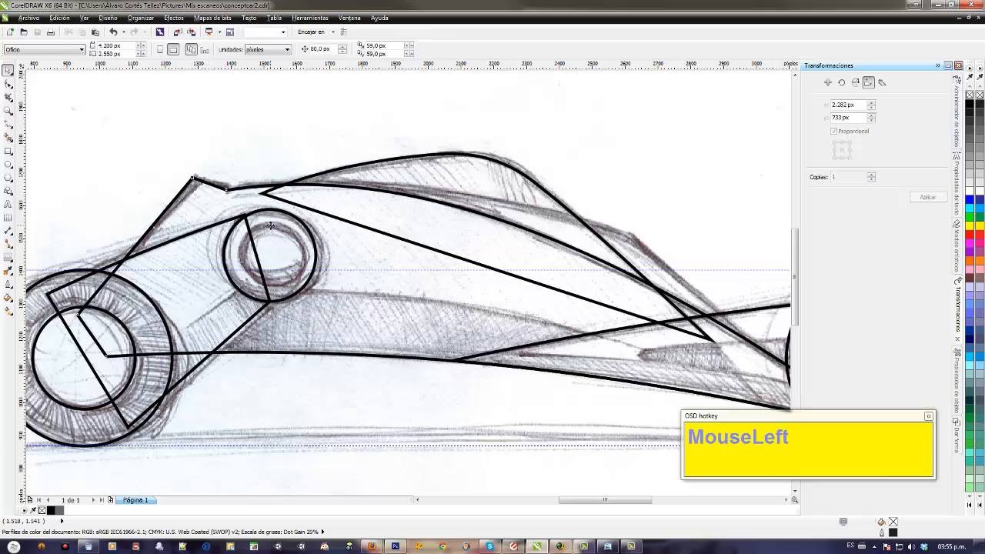
{"action": "left_click", "coordinate": [278, 211]}
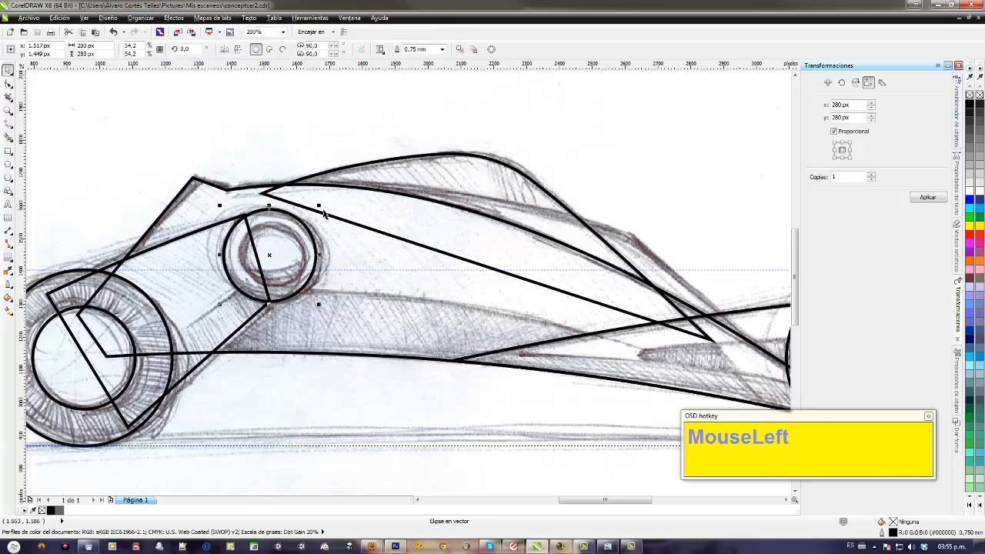
{"action": "left_click_drag", "start_coordinate": [319, 206], "coordinate": [302, 214]}
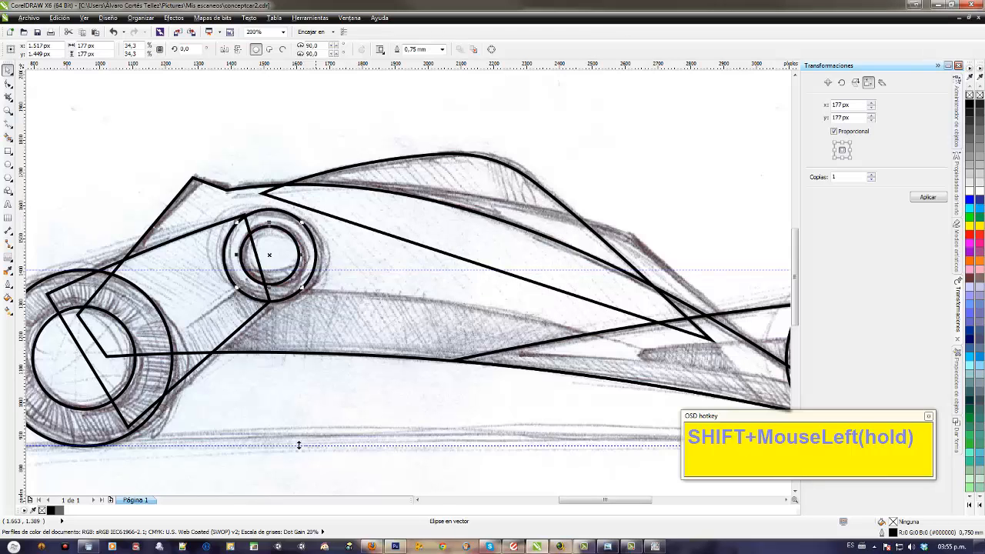
{"action": "left_click", "coordinate": [313, 466]}
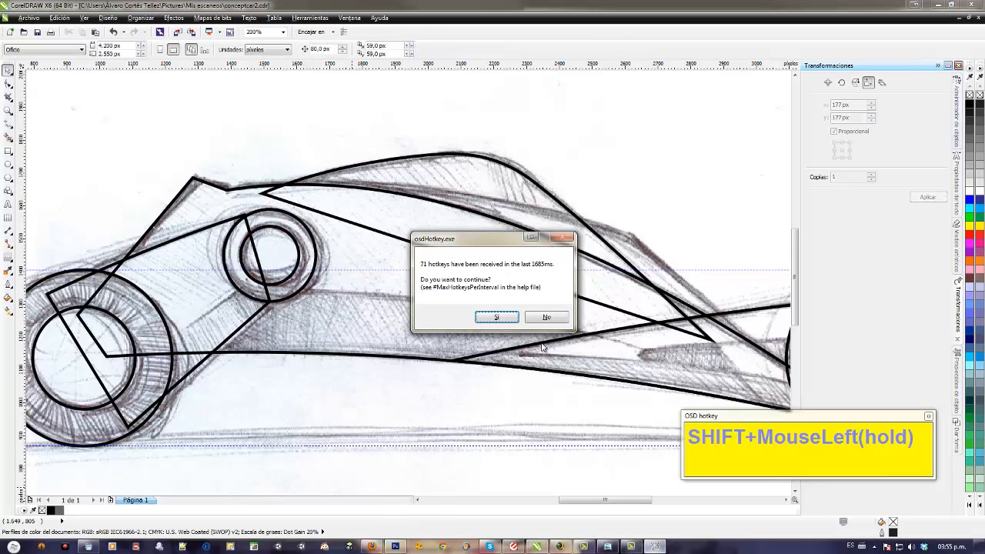
{"action": "left_click", "coordinate": [496, 317]}
Step: Bevel the body outline's sharp peak above the left wheel by adding a node on each side and deleting the corner node
{"action": "middle_click", "coordinate": [326, 344]}
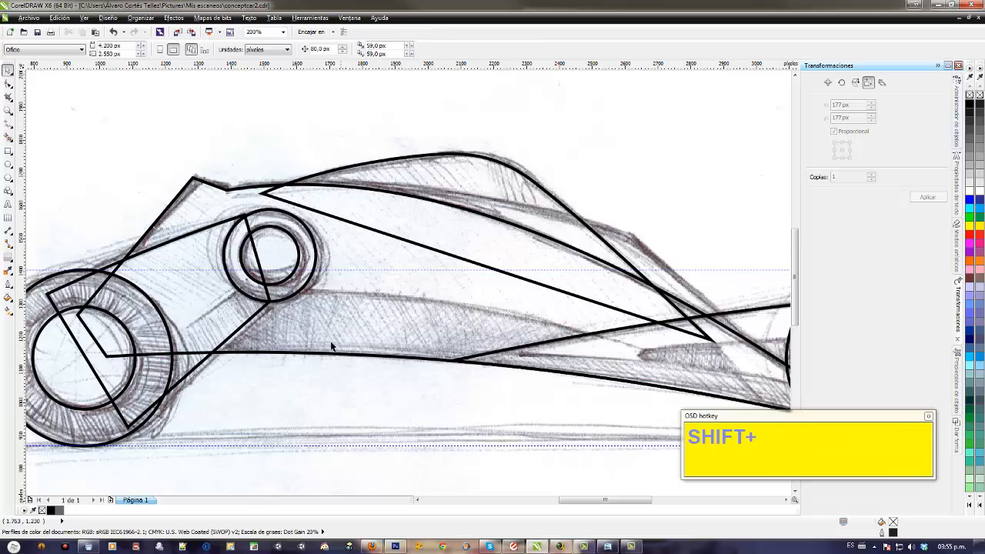
{"action": "left_click_drag", "start_coordinate": [343, 346], "coordinate": [442, 325]}
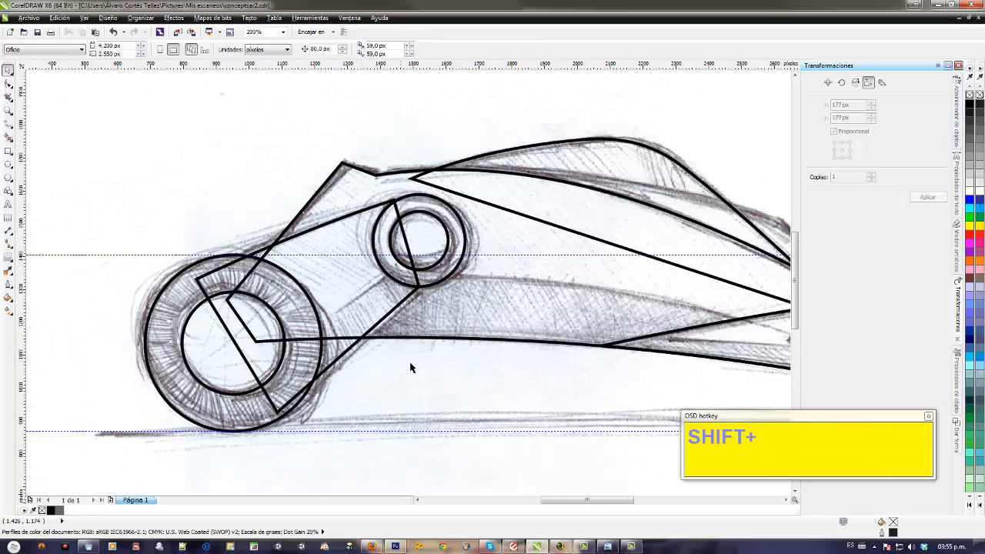
{"action": "scroll", "coordinate": [410, 368], "scroll_direction": "down", "scroll_amount": 1}
{"action": "scroll", "coordinate": [415, 368], "scroll_direction": "up", "scroll_amount": 1}
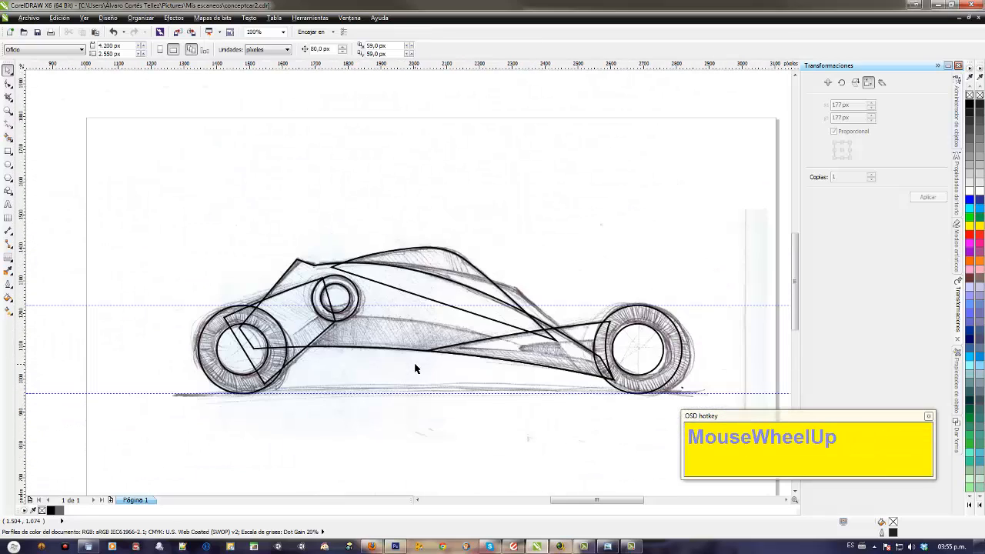
{"action": "left_click_drag", "start_coordinate": [367, 300], "coordinate": [418, 322]}
{"action": "left_click_drag", "start_coordinate": [290, 246], "coordinate": [464, 314]}
{"action": "scroll", "coordinate": [347, 266], "scroll_direction": "up", "scroll_amount": 1}
{"action": "scroll", "coordinate": [463, 314], "scroll_direction": "up", "scroll_amount": 1}
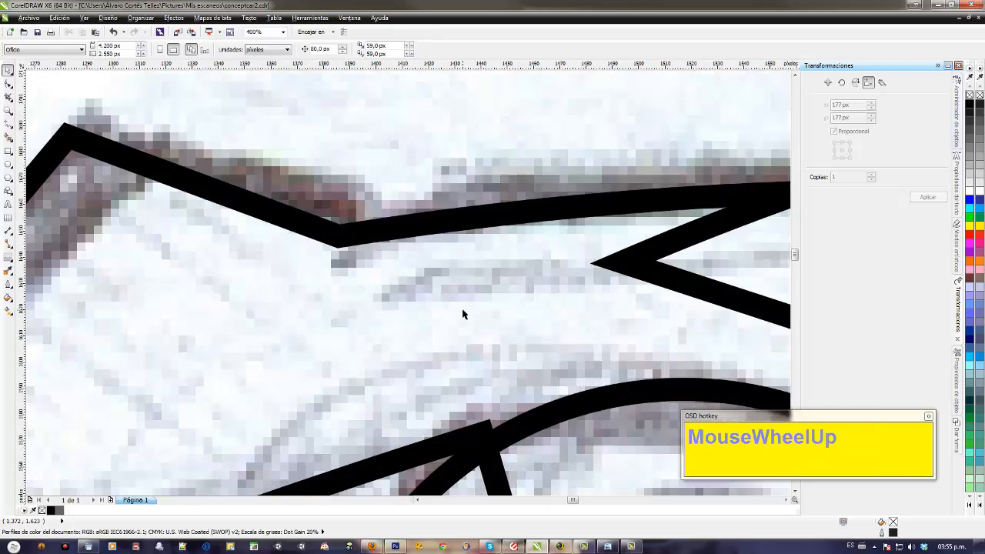
{"action": "left_click_drag", "start_coordinate": [303, 248], "coordinate": [154, 208]}
{"action": "left_click", "coordinate": [10, 83]}
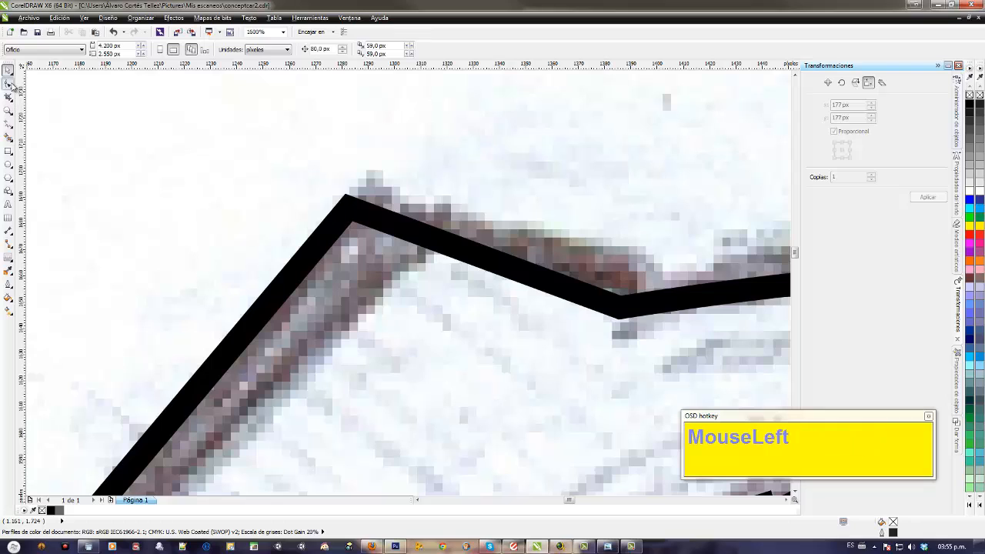
{"action": "left_click", "coordinate": [336, 233]}
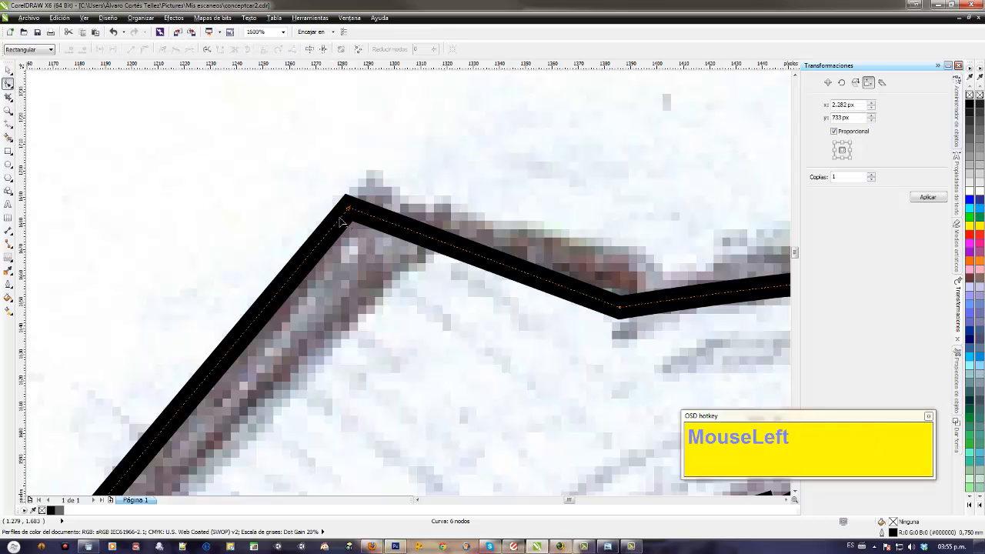
{"action": "double_click", "coordinate": [341, 216]}
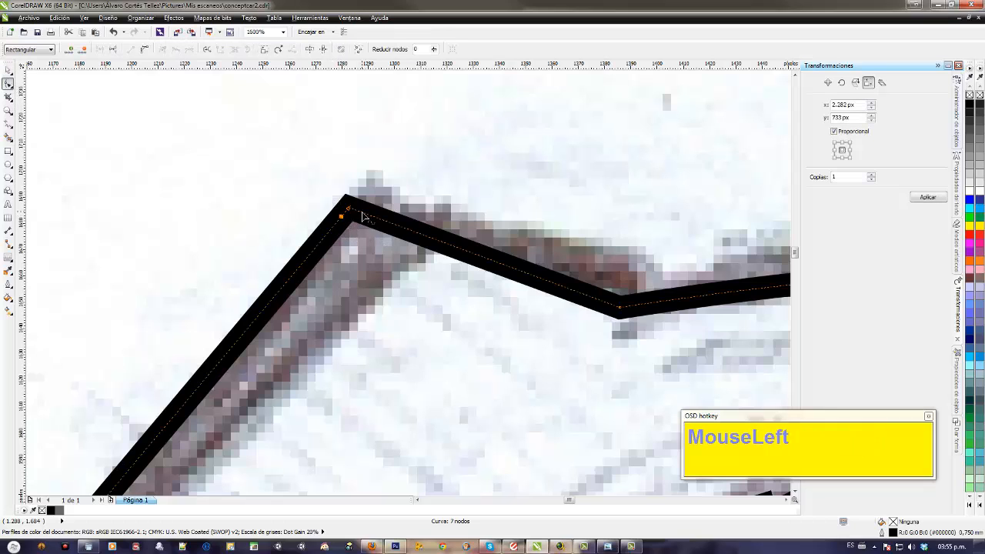
{"action": "double_click", "coordinate": [362, 214]}
{"action": "left_click_drag", "start_coordinate": [336, 188], "coordinate": [382, 231]}
{"action": "key", "text": "Delete"}
Step: Round the bevelled peak by converting its short segment to a curve and smoothing the node
{"action": "left_click", "coordinate": [144, 50]}
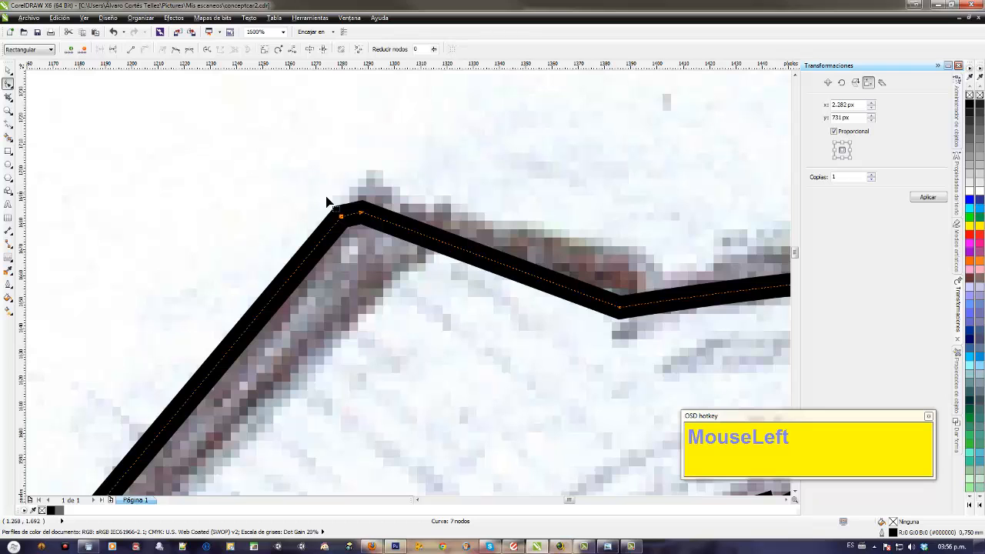
{"action": "left_click", "coordinate": [177, 50]}
{"action": "scroll", "coordinate": [264, 204], "scroll_direction": "down", "scroll_amount": 1}
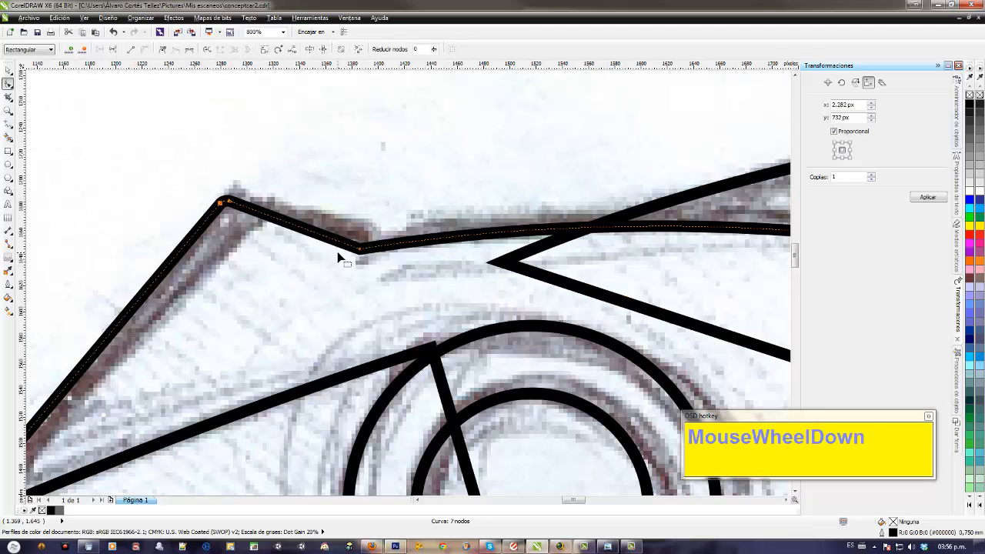
Step: Examine the rounded peak and the traced outlines across the whole car
{"action": "left_click_drag", "start_coordinate": [331, 273], "coordinate": [423, 206]}
{"action": "scroll", "coordinate": [349, 328], "scroll_direction": "down", "scroll_amount": 1}
{"action": "left_click_drag", "start_coordinate": [323, 389], "coordinate": [417, 226]}
{"action": "scroll", "coordinate": [417, 226], "scroll_direction": "down", "scroll_amount": 1}
{"action": "left_click_drag", "start_coordinate": [284, 265], "coordinate": [334, 260]}
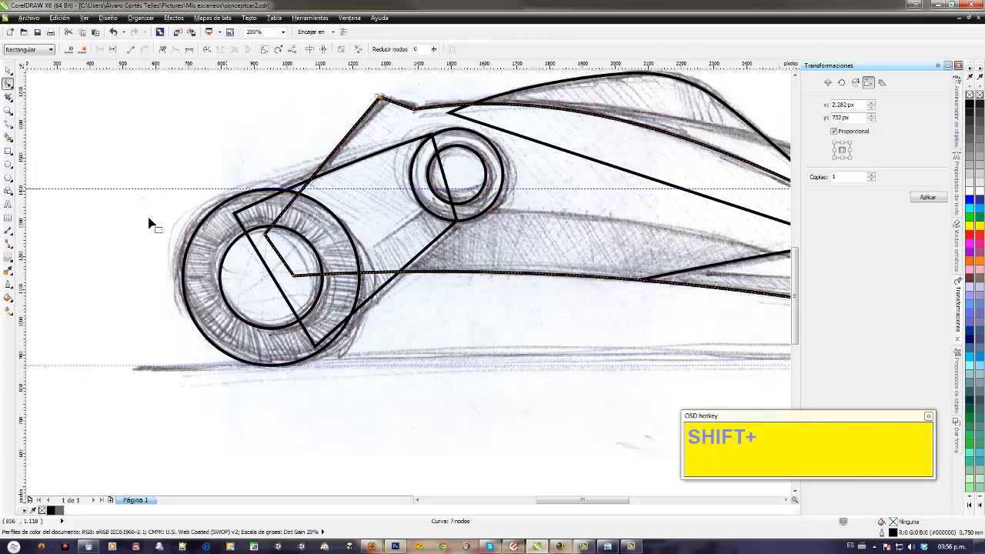
{"action": "left_click", "coordinate": [7, 69]}
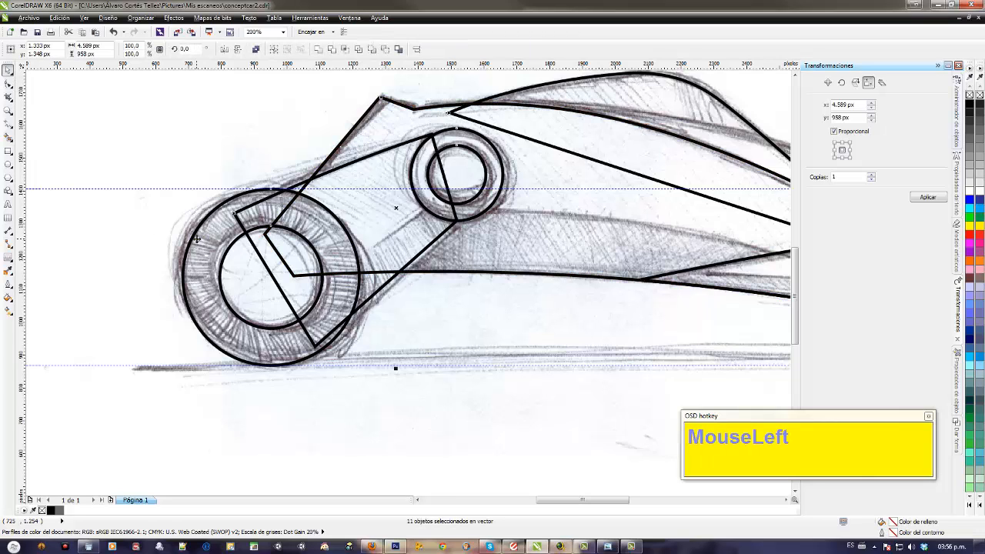
{"action": "left_click", "coordinate": [133, 160]}
{"action": "scroll", "coordinate": [139, 215], "scroll_direction": "down", "scroll_amount": 3}
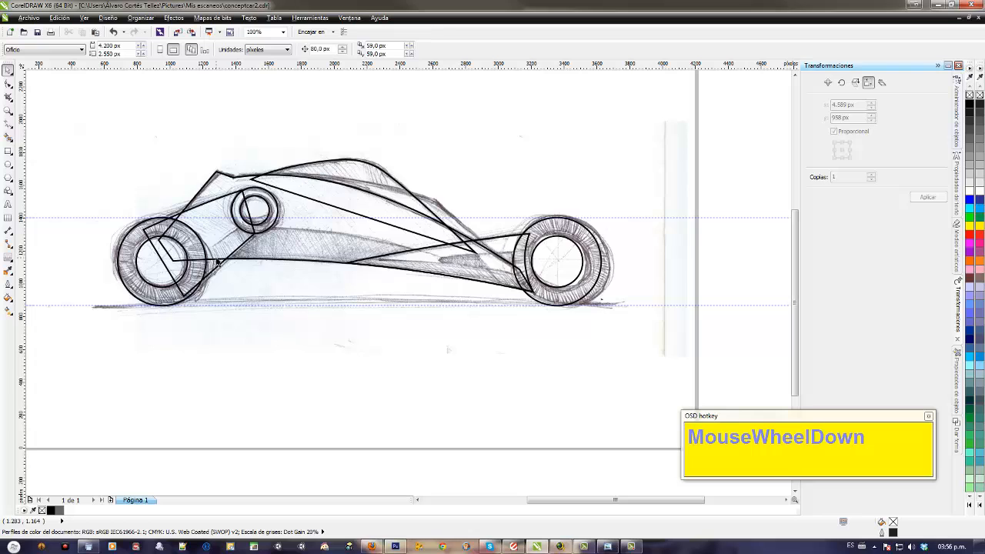
{"action": "middle_click", "coordinate": [347, 262], "text": "shift"}
{"action": "scroll", "coordinate": [430, 264], "scroll_direction": "up", "scroll_amount": 1}
{"action": "middle_click", "coordinate": [105, 230], "text": "shift"}
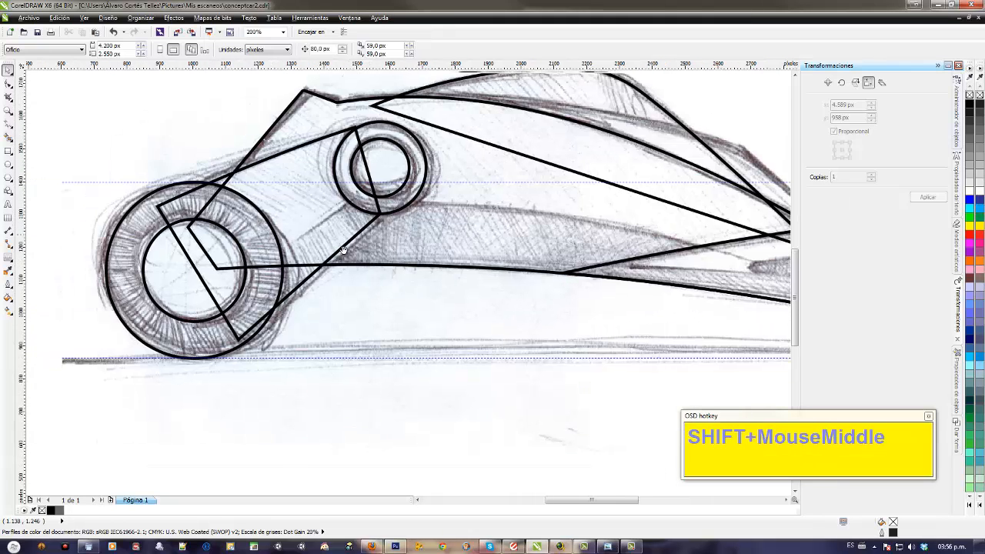
Step: Set the shaping operation to Recortar, keeping the original source object
{"action": "left_click", "coordinate": [230, 247]}
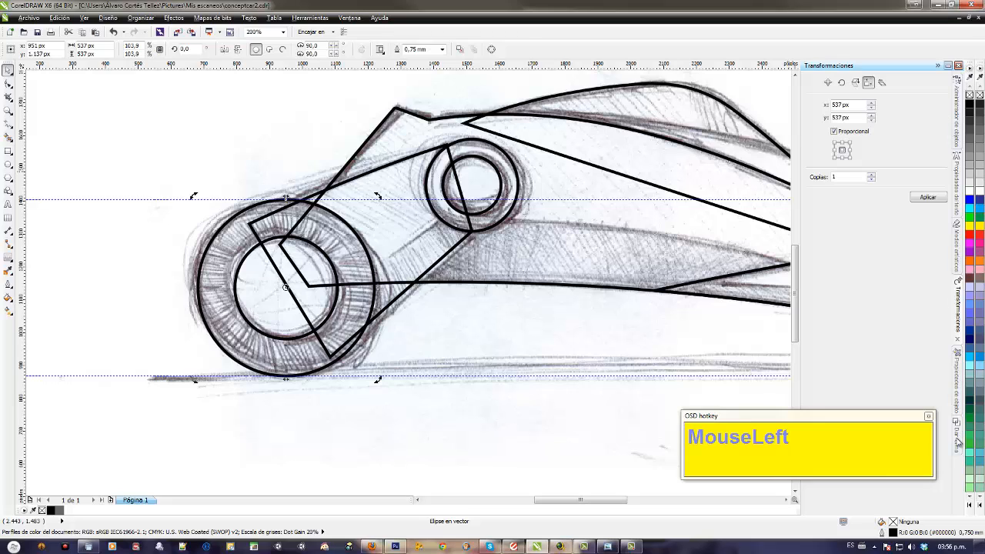
{"action": "left_click", "coordinate": [958, 440]}
{"action": "left_click", "coordinate": [860, 86]}
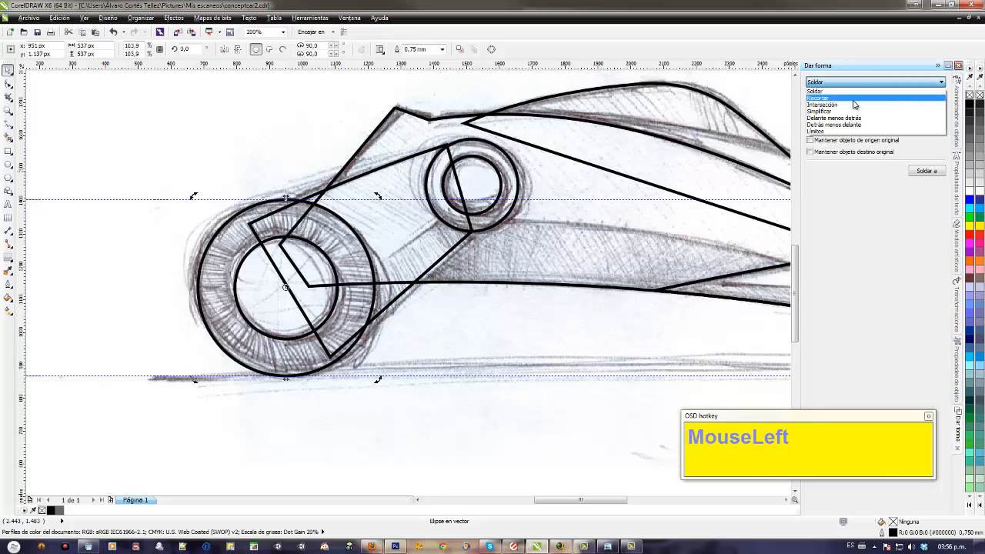
{"action": "left_click", "coordinate": [846, 95]}
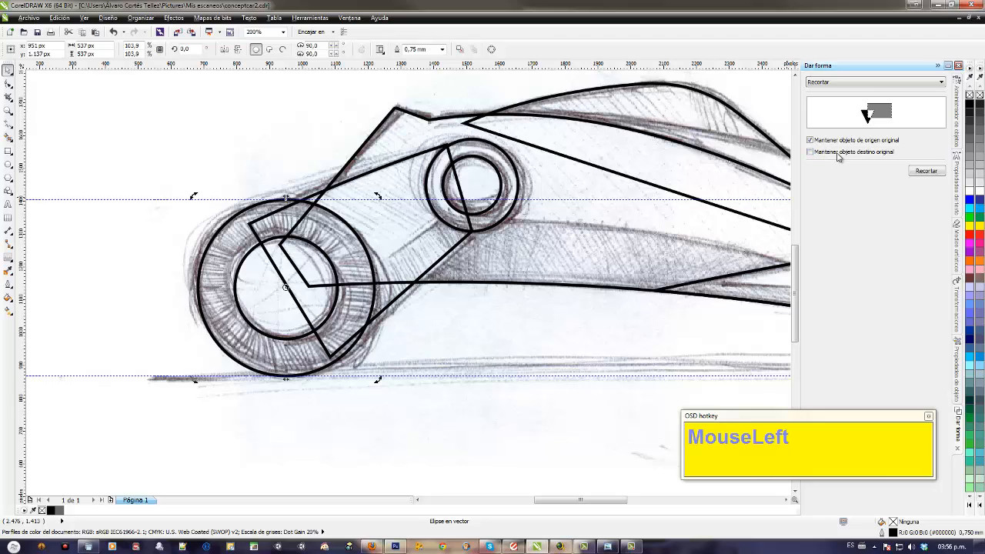
{"action": "left_click", "coordinate": [520, 450]}
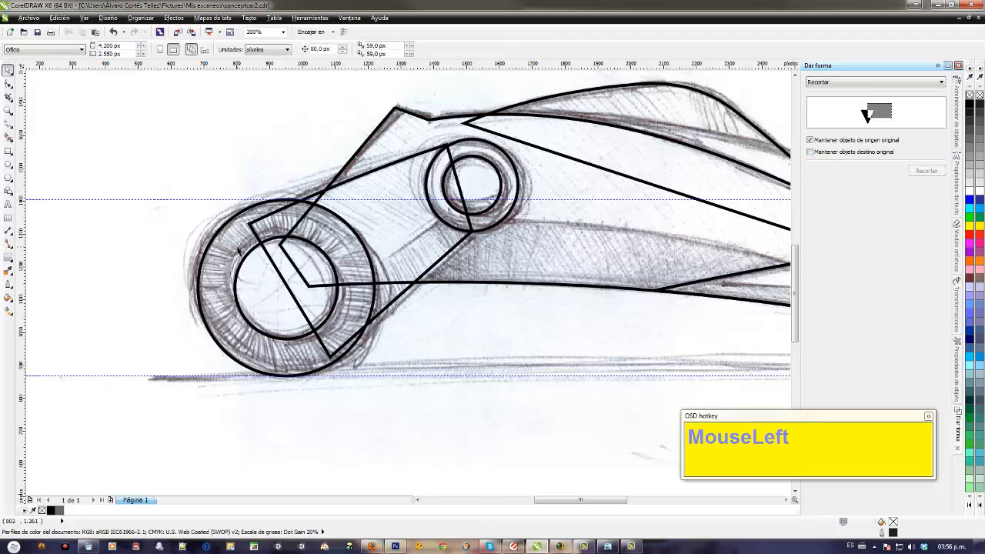
Step: Trim the arm shape behind the left wheel using the wheel's outer circle as the cutting object
{"action": "left_click", "coordinate": [237, 249]}
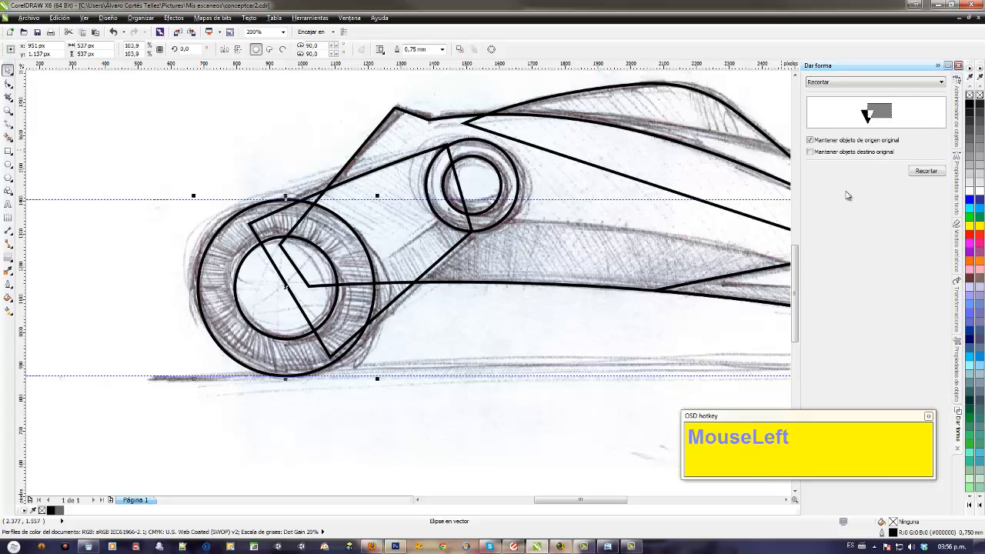
{"action": "left_click", "coordinate": [936, 174]}
{"action": "left_click", "coordinate": [428, 175]}
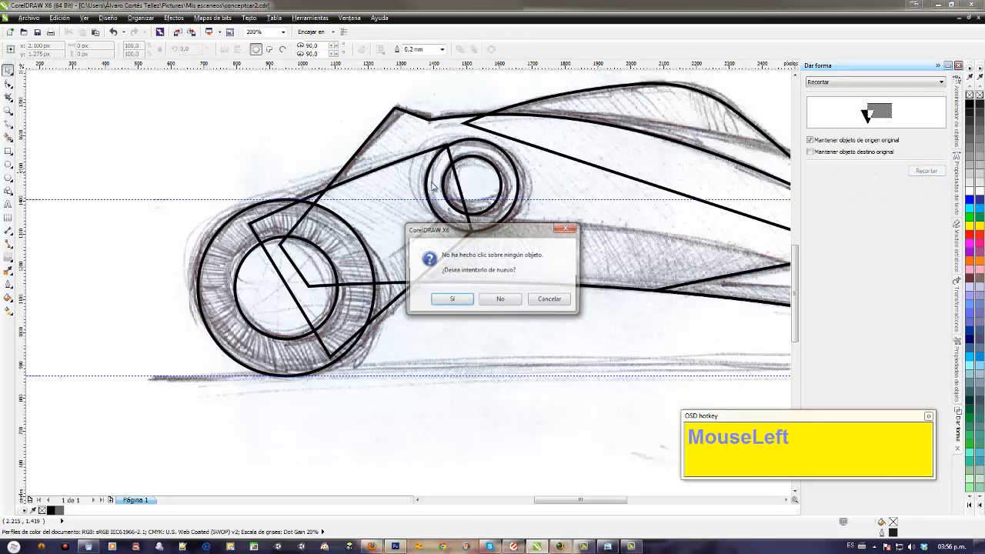
{"action": "left_click", "coordinate": [464, 299]}
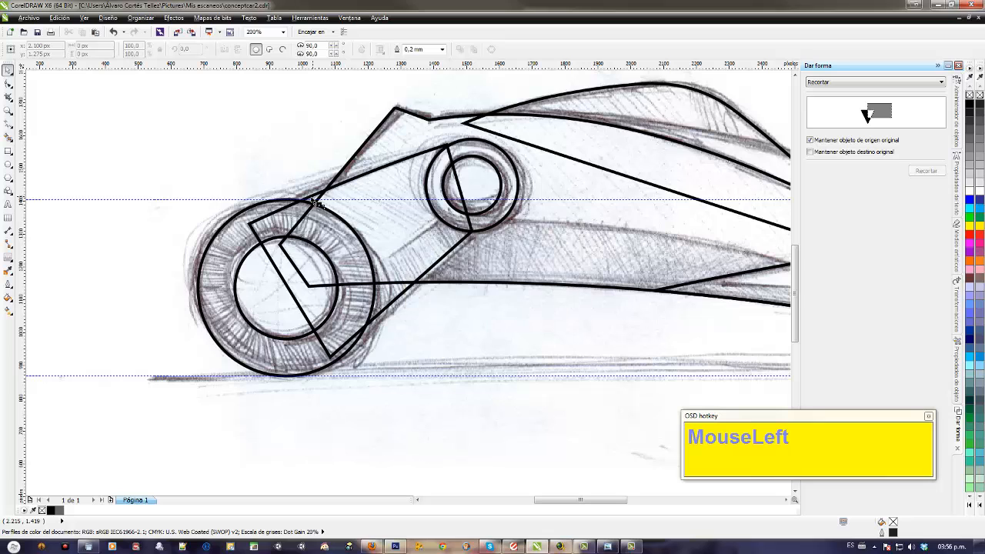
{"action": "scroll", "coordinate": [433, 248], "scroll_direction": "down", "scroll_amount": 2}
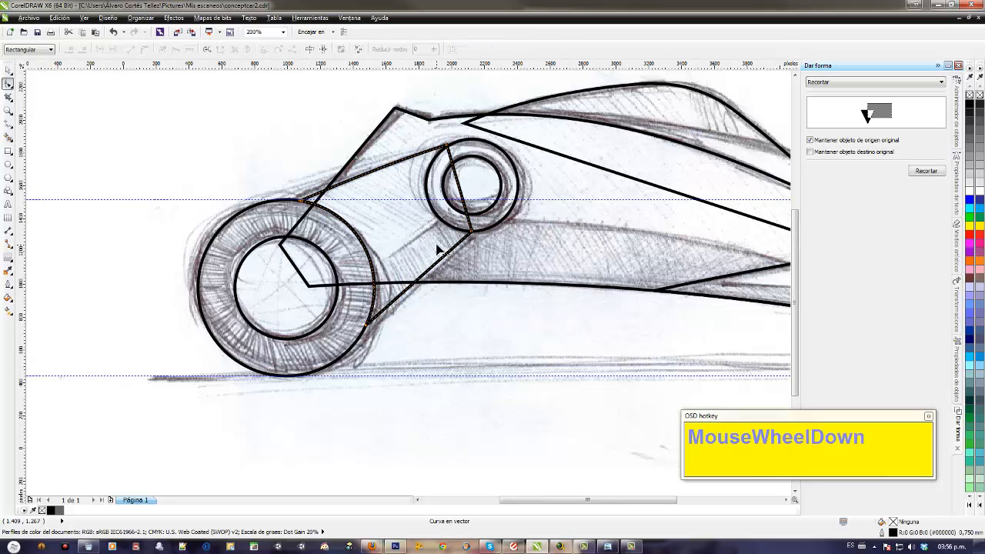
Step: Trim the tapered rear panel using the right wheel's outer circle as the cutting object
{"action": "left_click_drag", "start_coordinate": [455, 233], "coordinate": [394, 227]}
{"action": "left_click_drag", "start_coordinate": [479, 251], "coordinate": [417, 244]}
{"action": "scroll", "coordinate": [418, 245], "scroll_direction": "up", "scroll_amount": 1}
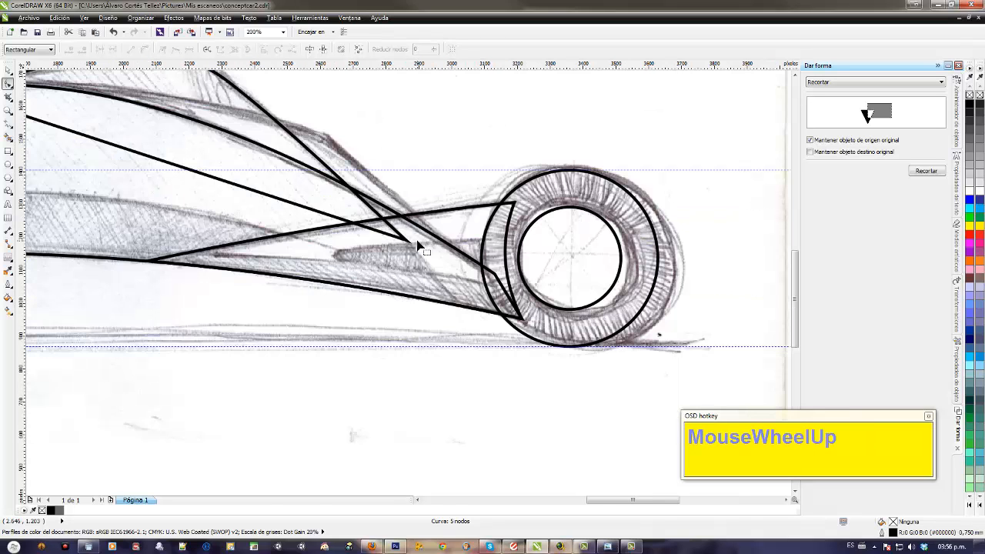
{"action": "scroll", "coordinate": [417, 245], "scroll_direction": "down", "scroll_amount": 1}
{"action": "scroll", "coordinate": [418, 245], "scroll_direction": "up", "scroll_amount": 1}
{"action": "left_click_drag", "start_coordinate": [418, 245], "coordinate": [385, 249]}
{"action": "left_click", "coordinate": [488, 210]}
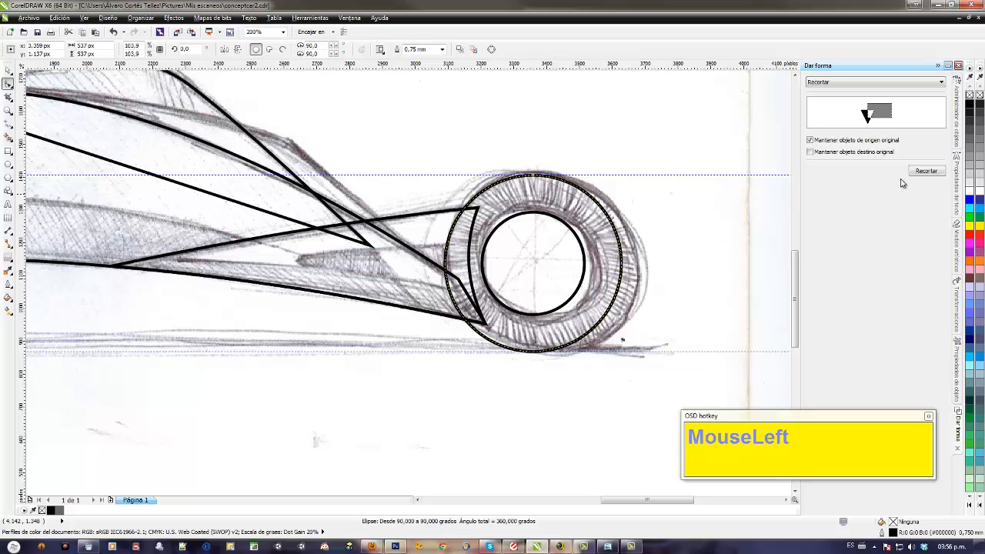
{"action": "left_click", "coordinate": [926, 171]}
{"action": "left_click", "coordinate": [465, 208]}
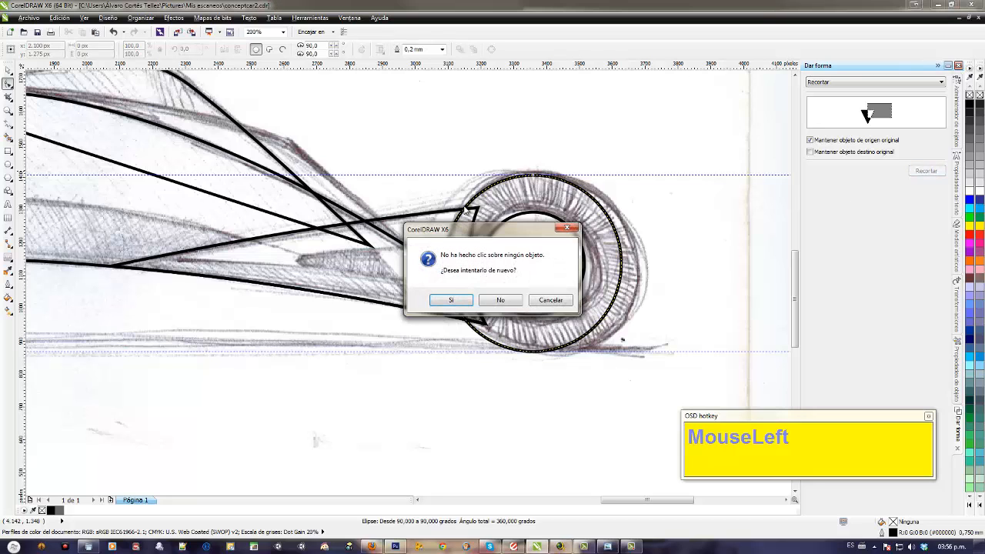
{"action": "left_click", "coordinate": [451, 299]}
{"action": "left_click", "coordinate": [429, 220]}
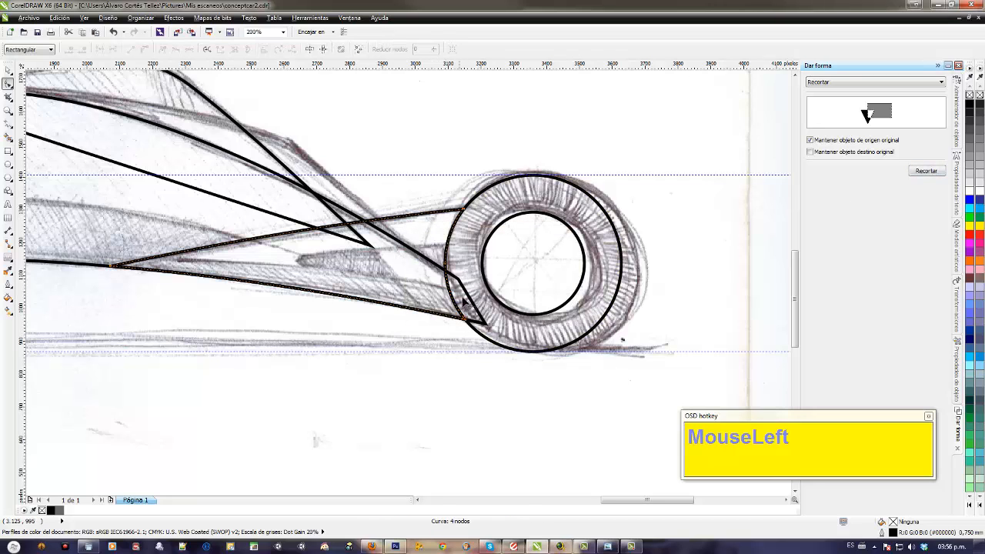
Step: Fill all the traced car shapes with white
{"action": "double_click", "coordinate": [8, 70]}
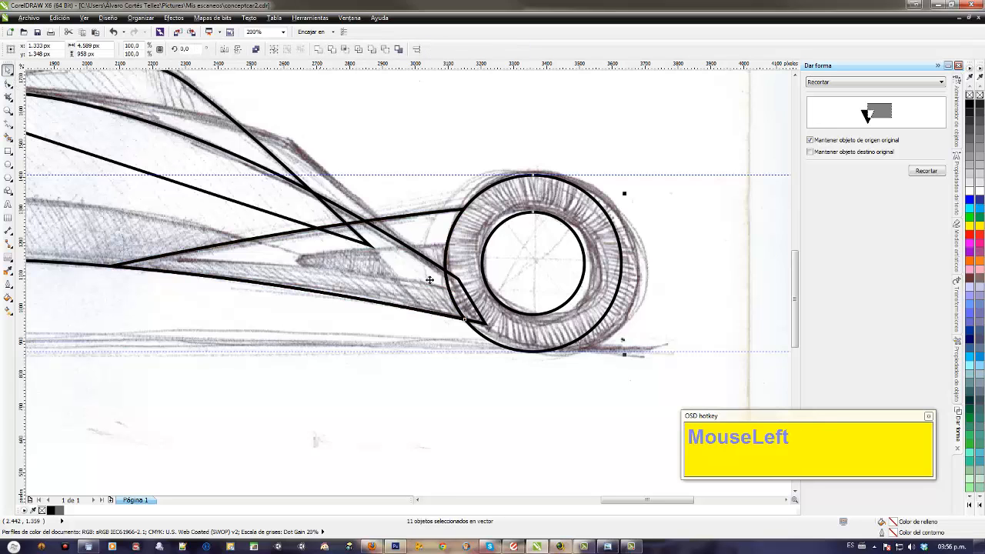
{"action": "scroll", "coordinate": [465, 343], "scroll_direction": "down", "scroll_amount": 2}
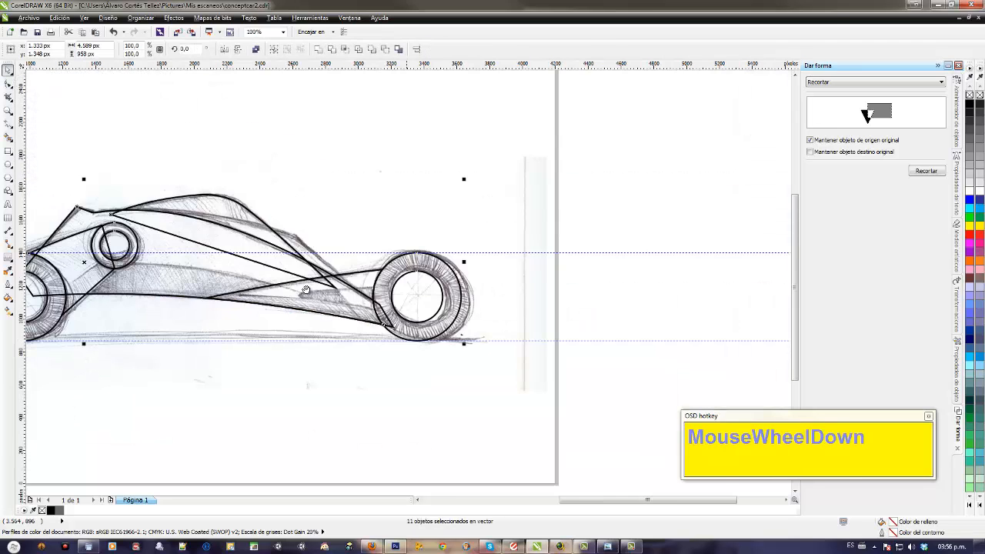
{"action": "middle_click", "coordinate": [474, 317]}
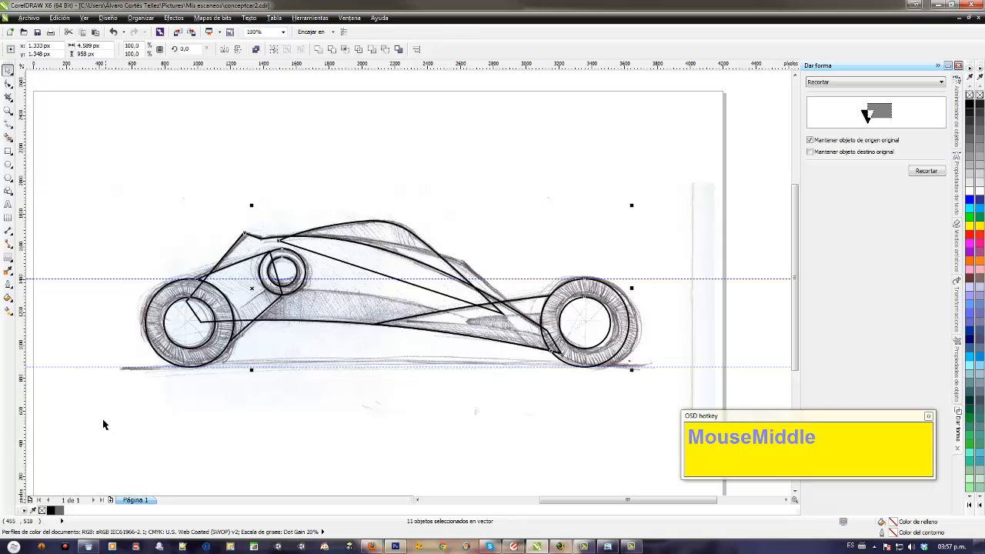
{"action": "left_click_drag", "start_coordinate": [104, 424], "coordinate": [651, 173]}
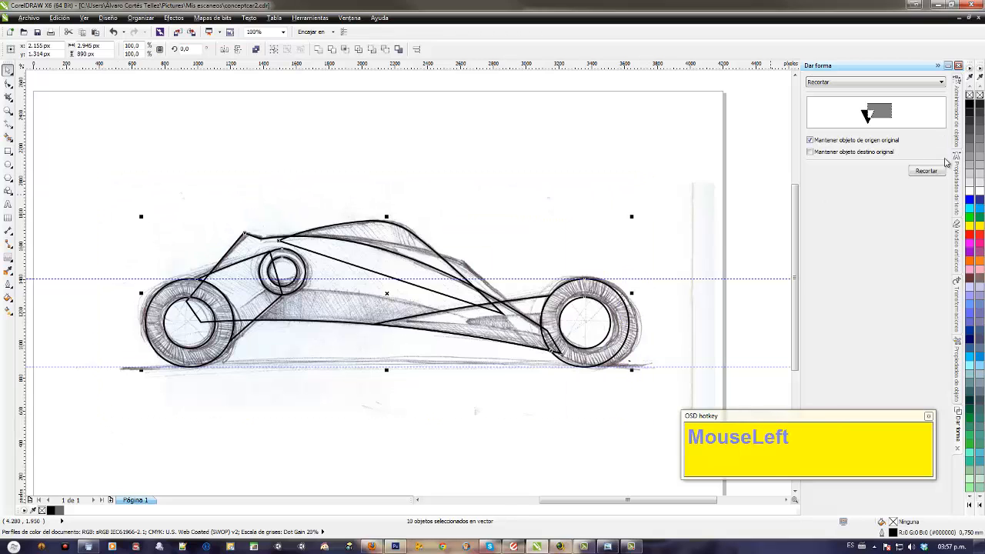
{"action": "left_click", "coordinate": [969, 193]}
{"action": "left_click", "coordinate": [464, 416]}
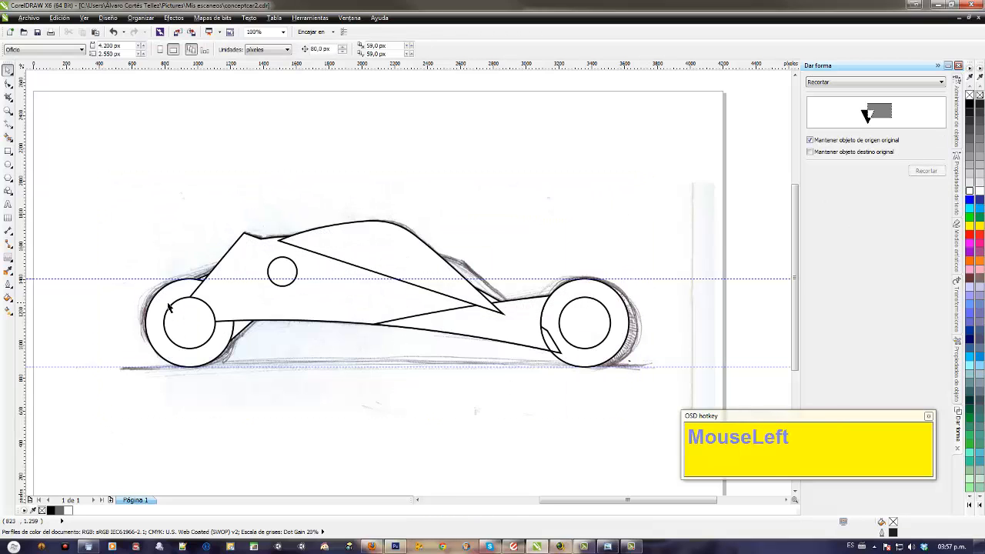
Step: Bring the main body outline together with the left wheel assembly to the front
{"action": "left_click_drag", "start_coordinate": [105, 255], "coordinate": [265, 397]}
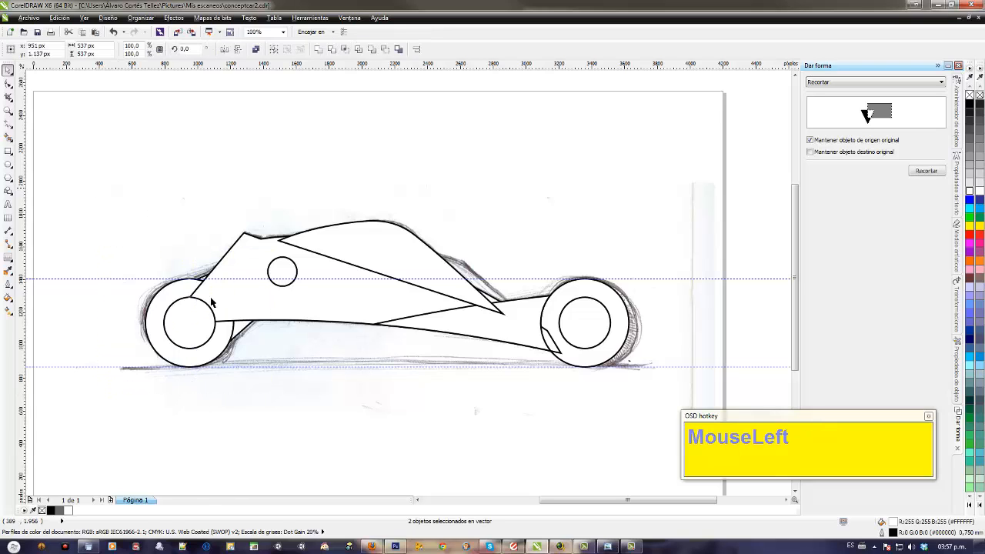
{"action": "left_click_drag", "start_coordinate": [347, 436], "coordinate": [350, 438]}
{"action": "left_click", "coordinate": [235, 248], "text": "shift"}
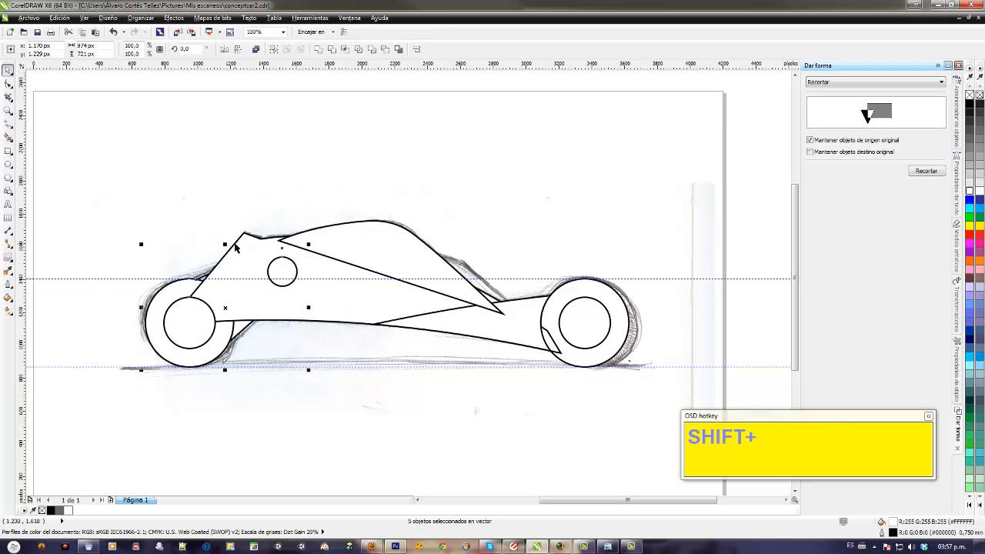
{"action": "left_click", "coordinate": [234, 245], "text": "shift"}
{"action": "key", "text": "shift+Page_Up"}
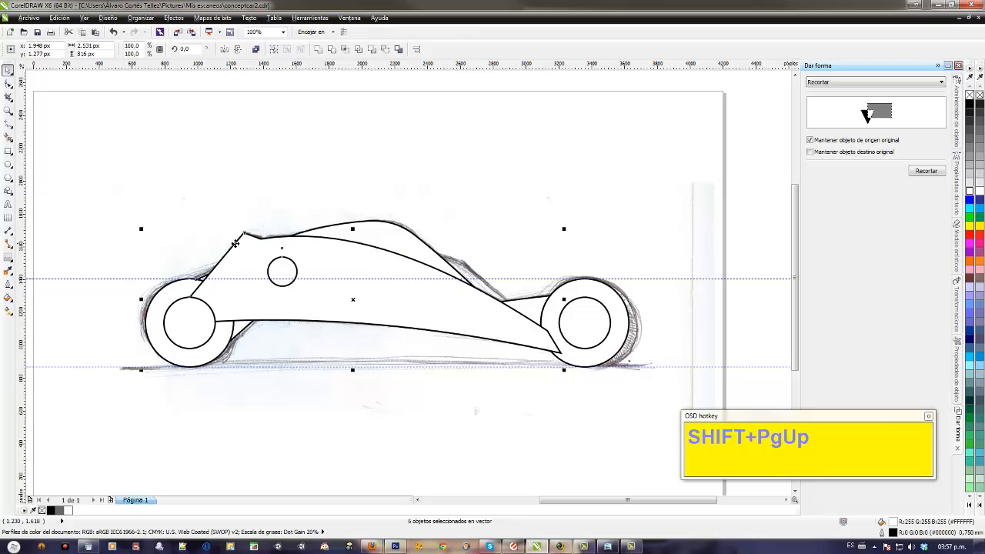
Step: Bring the left wheel assembly in front of the body, with its two small upper circles above the arm
{"action": "left_click_drag", "start_coordinate": [100, 162], "coordinate": [351, 398]}
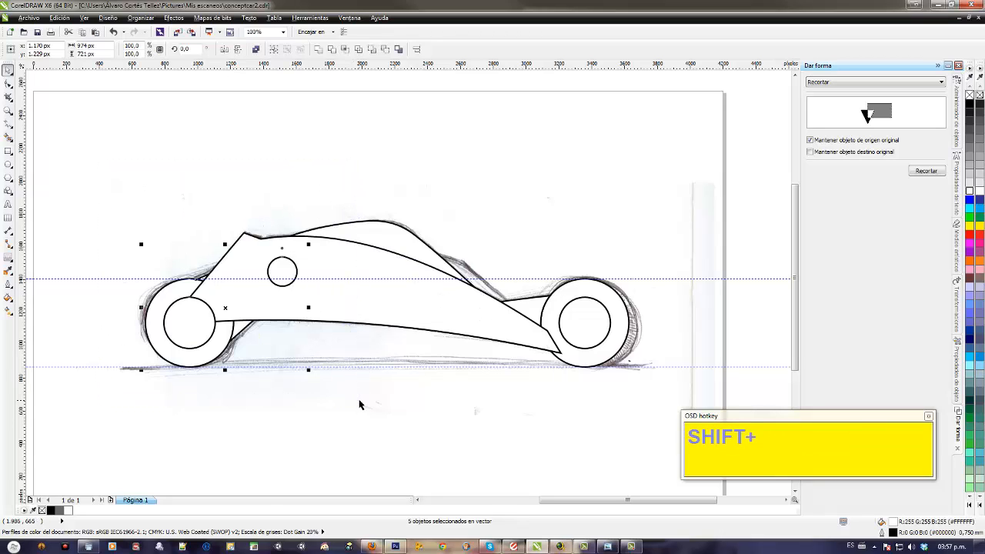
{"action": "key", "text": "shift+Page_Up"}
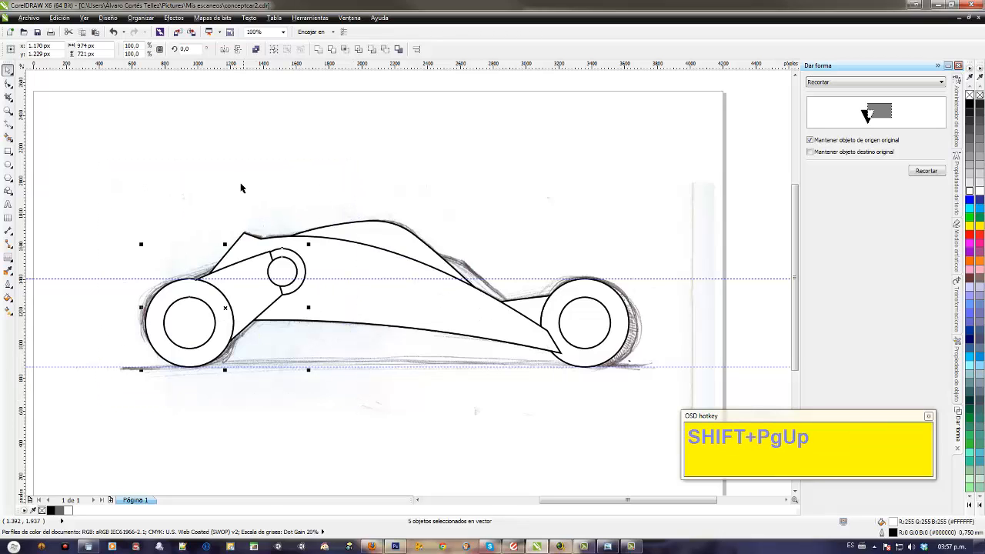
{"action": "left_click_drag", "start_coordinate": [231, 180], "coordinate": [326, 321]}
{"action": "key", "text": "shift+Page_Up"}
Step: Combine the rim and outer circle of each wheel into a single ring with an open centre
{"action": "left_click", "coordinate": [190, 323]}
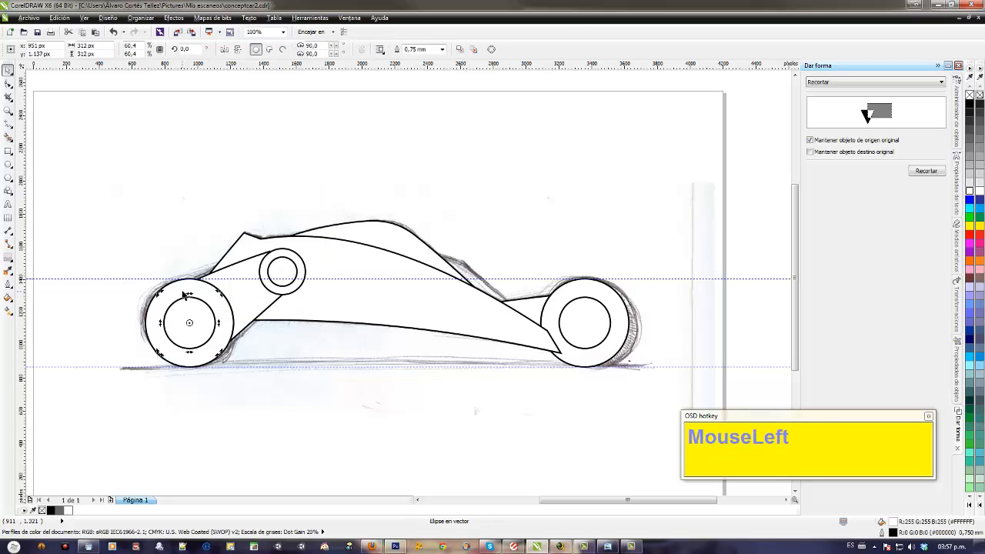
{"action": "left_click", "coordinate": [181, 286], "text": "shift"}
{"action": "key", "text": "ctrl+l"}
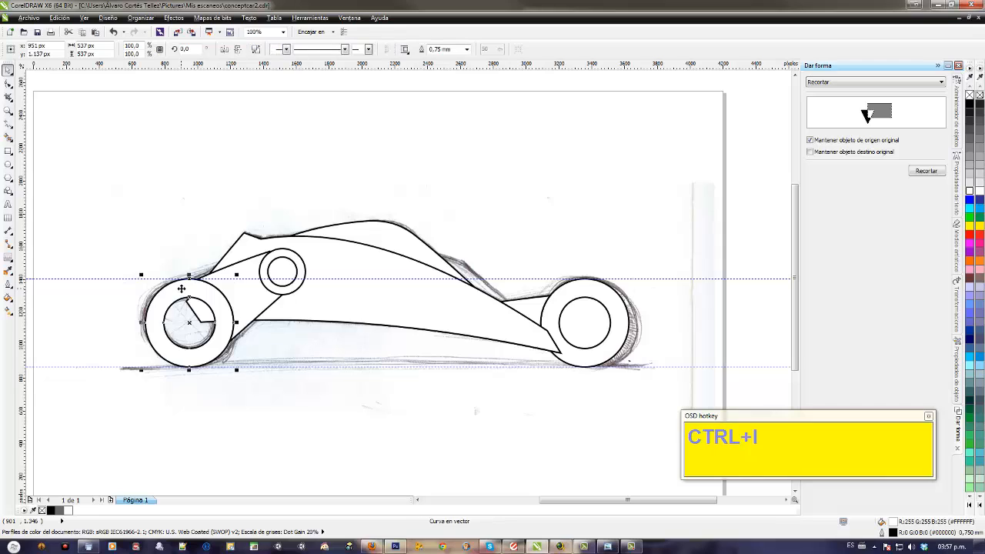
{"action": "left_click", "coordinate": [569, 299]}
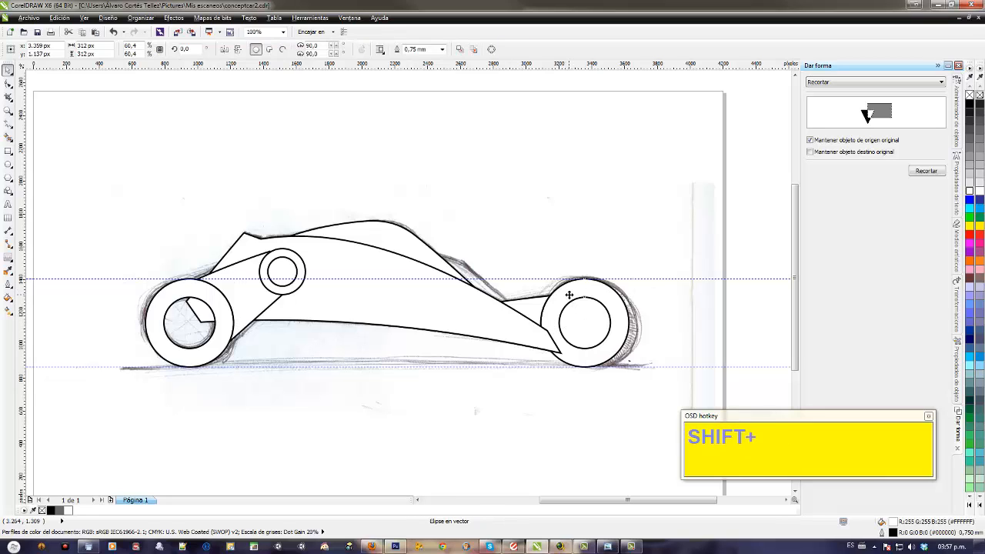
{"action": "left_click", "coordinate": [570, 294], "text": "shift"}
{"action": "key", "text": "ctrl+l"}
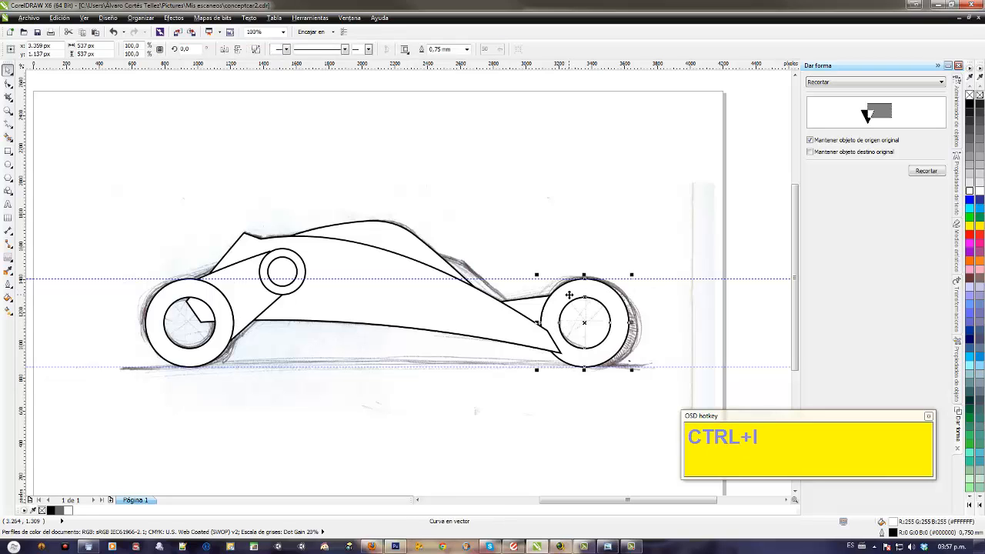
Step: Bring the right wheel ring and the tapered rear panel to the front of the body
{"action": "left_click_drag", "start_coordinate": [372, 156], "coordinate": [695, 409]}
{"action": "key", "text": "shift+Page_Up"}
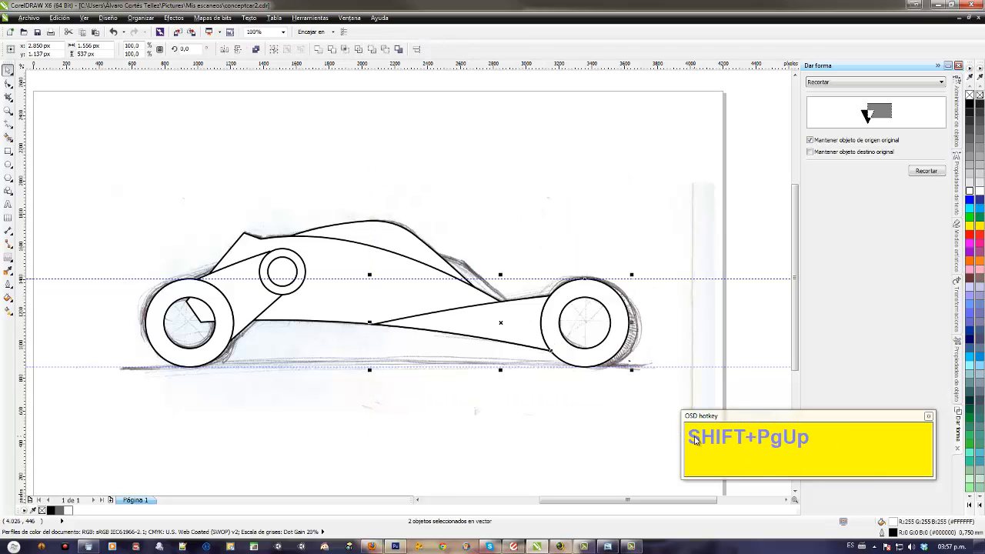
{"action": "left_click", "coordinate": [644, 453]}
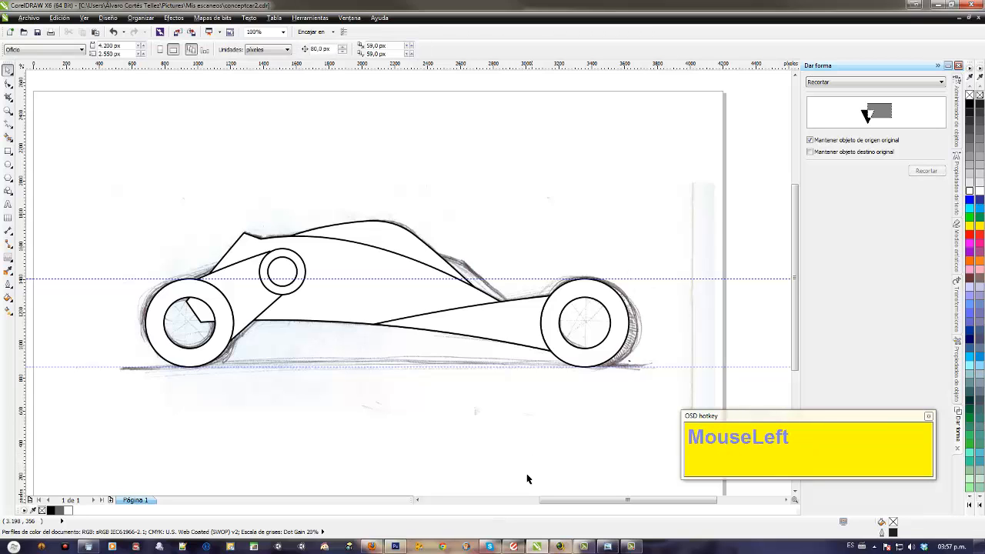
Step: Remove the fill from all the car shapes so only their outlines cover the sketch
{"action": "left_click_drag", "start_coordinate": [513, 439], "coordinate": [574, 424]}
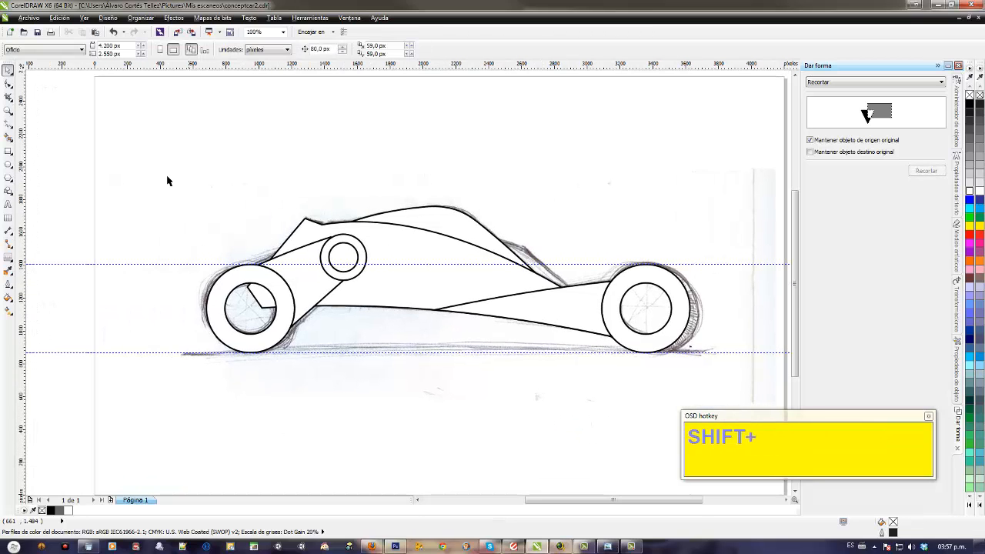
{"action": "left_click_drag", "start_coordinate": [145, 140], "coordinate": [707, 401]}
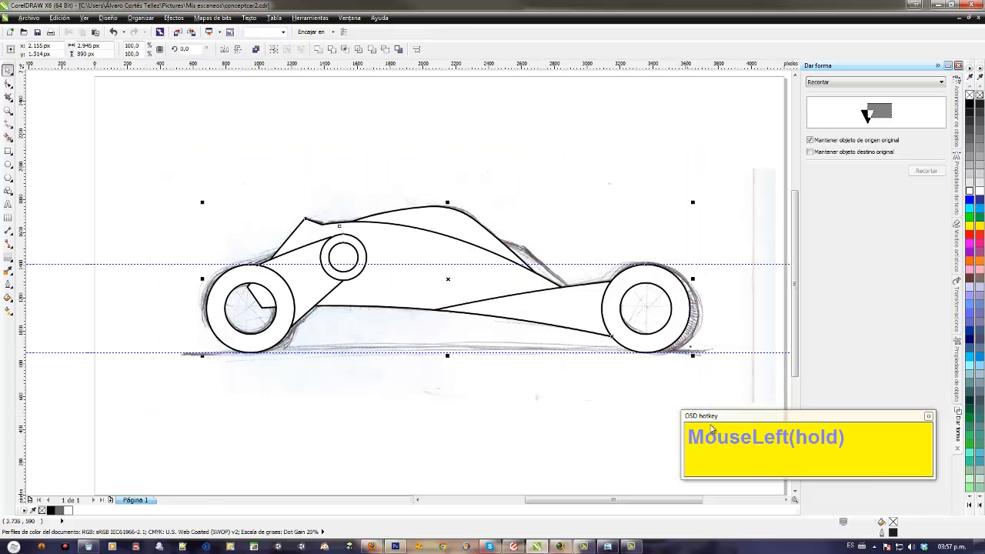
{"action": "left_click", "coordinate": [970, 94]}
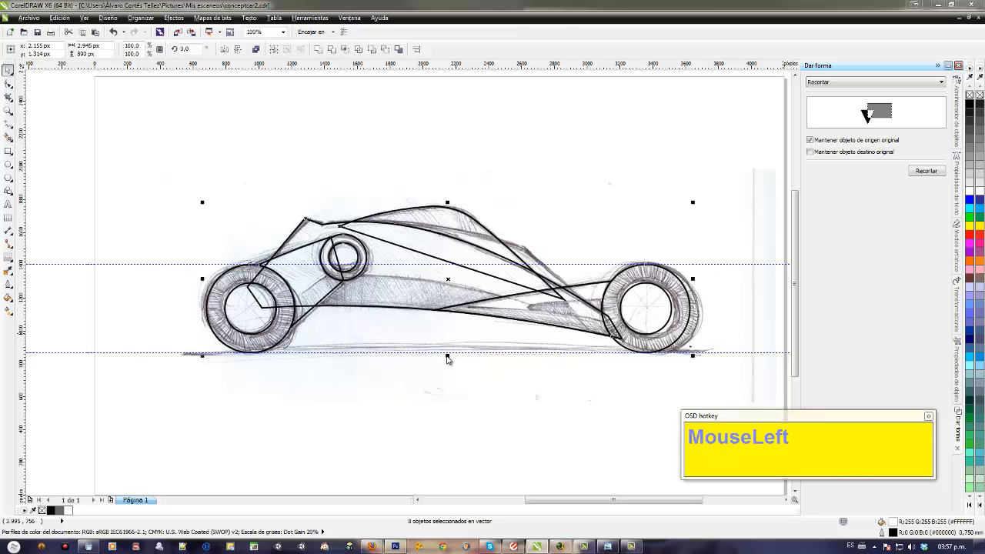
Step: Deselect all the car shapes and save the document
{"action": "left_click", "coordinate": [510, 398]}
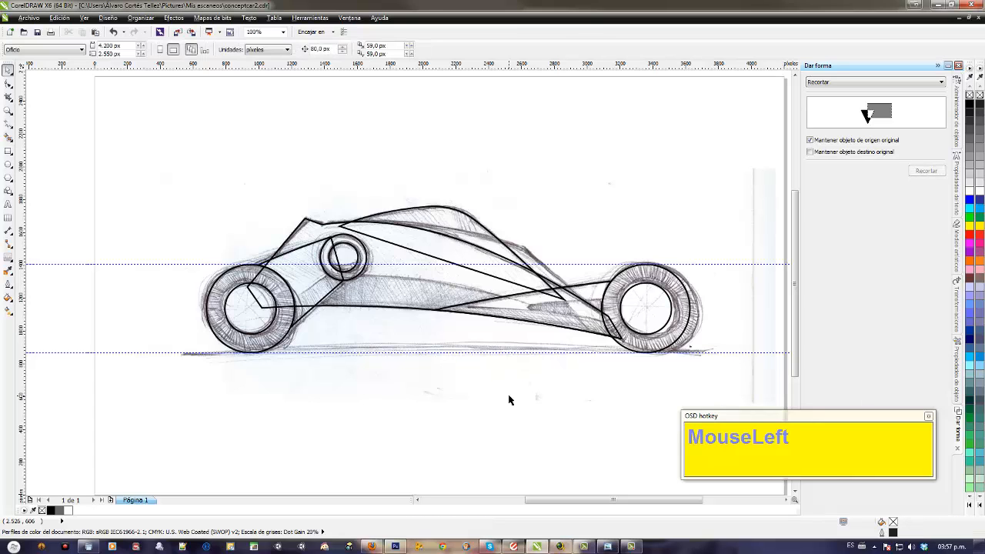
{"action": "key", "text": "ctrl+s"}
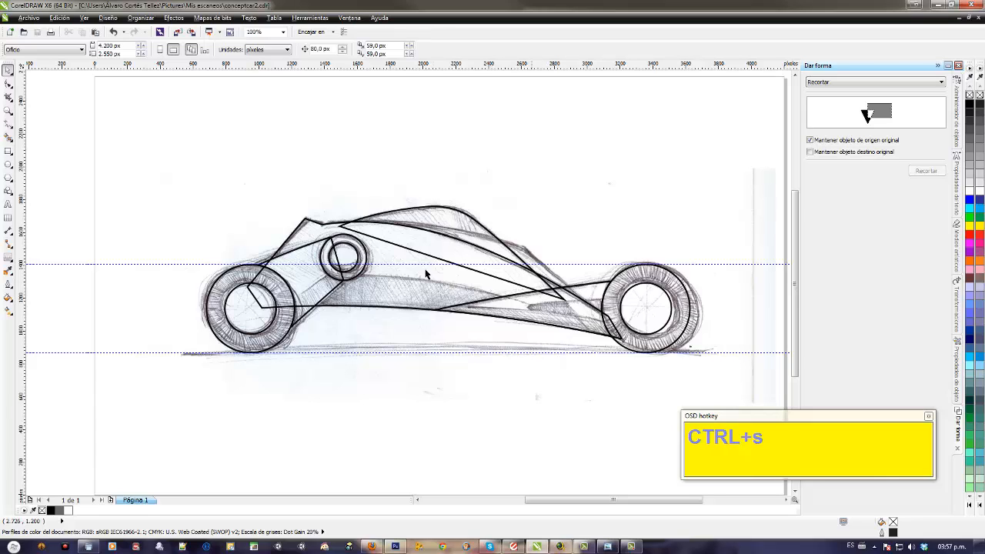
Step: Draw a closed four-sided Bézier shape across the lower part of the arm, from the small upper circle to the left wheel
{"action": "key", "text": "z"}
{"action": "left_click_drag", "start_coordinate": [163, 136], "coordinate": [715, 370]}
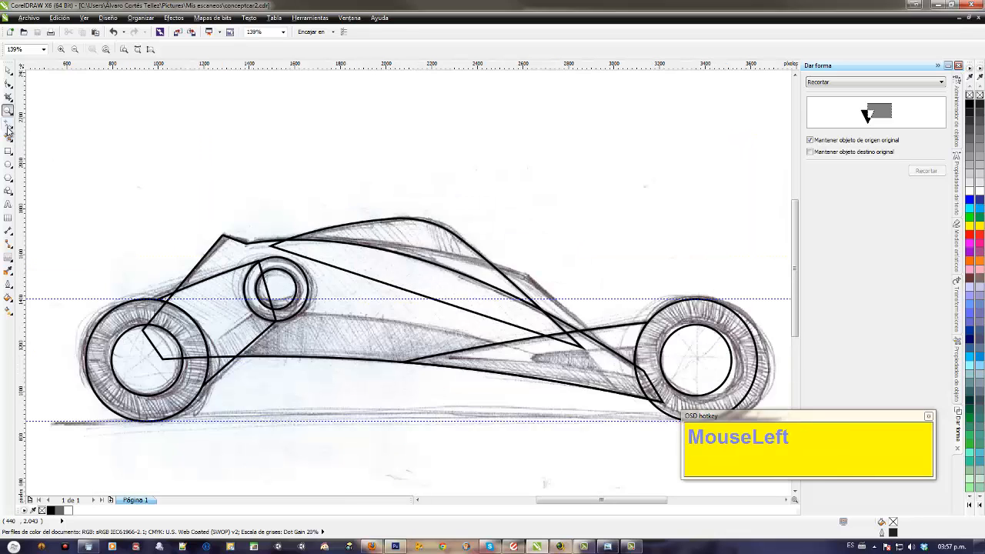
{"action": "left_click_drag", "start_coordinate": [8, 131], "coordinate": [41, 152]}
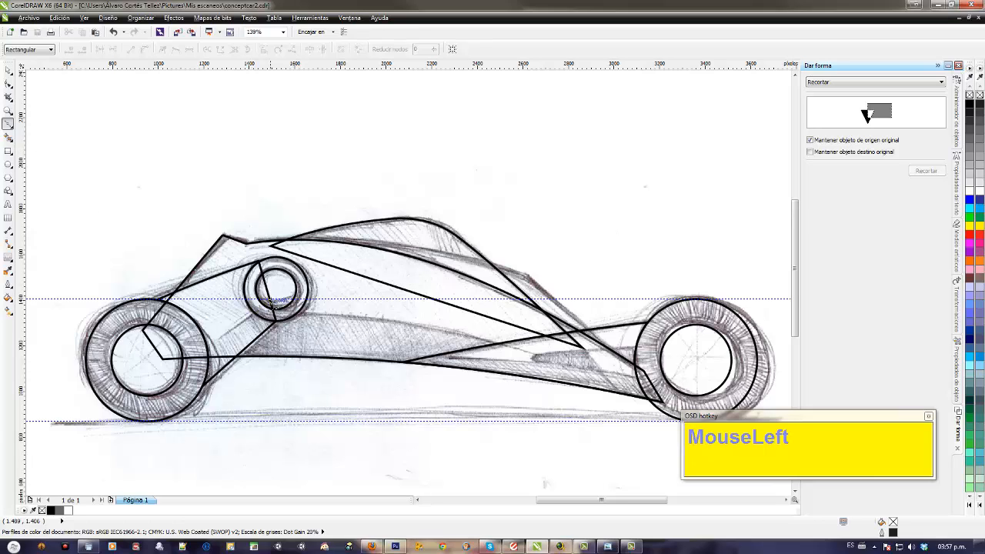
{"action": "left_click", "coordinate": [269, 300]}
{"action": "left_click", "coordinate": [152, 383], "text": "shift"}
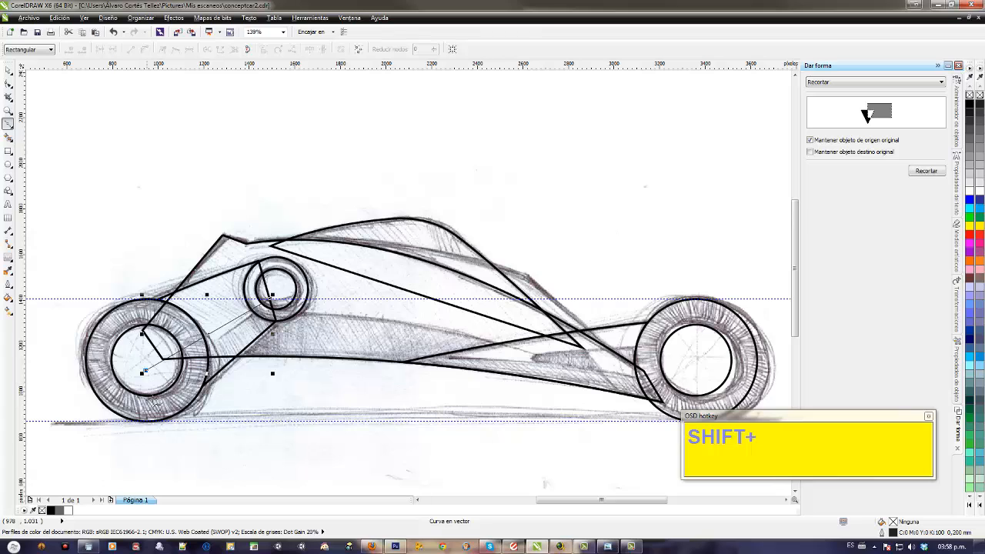
{"action": "left_click", "coordinate": [202, 409]}
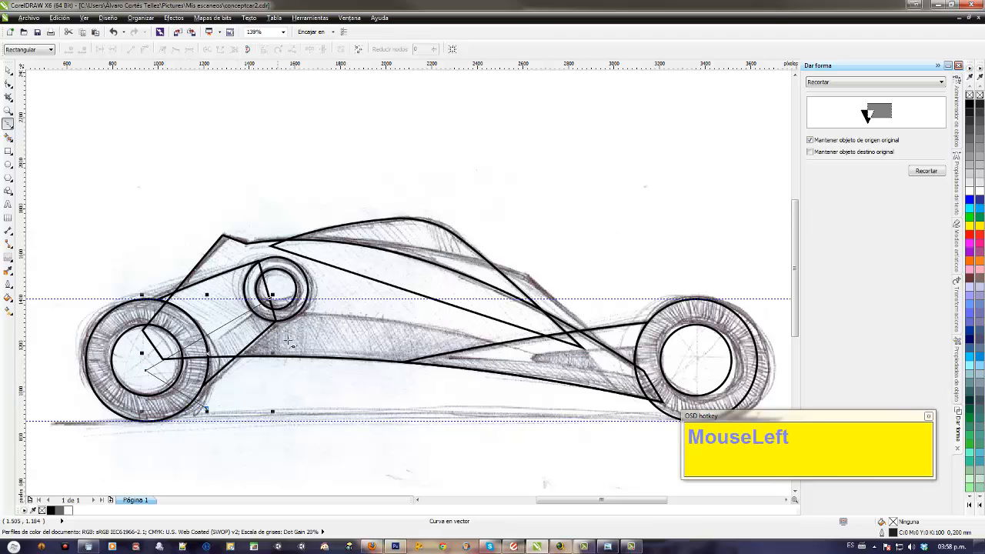
{"action": "left_click_drag", "start_coordinate": [301, 330], "coordinate": [264, 298]}
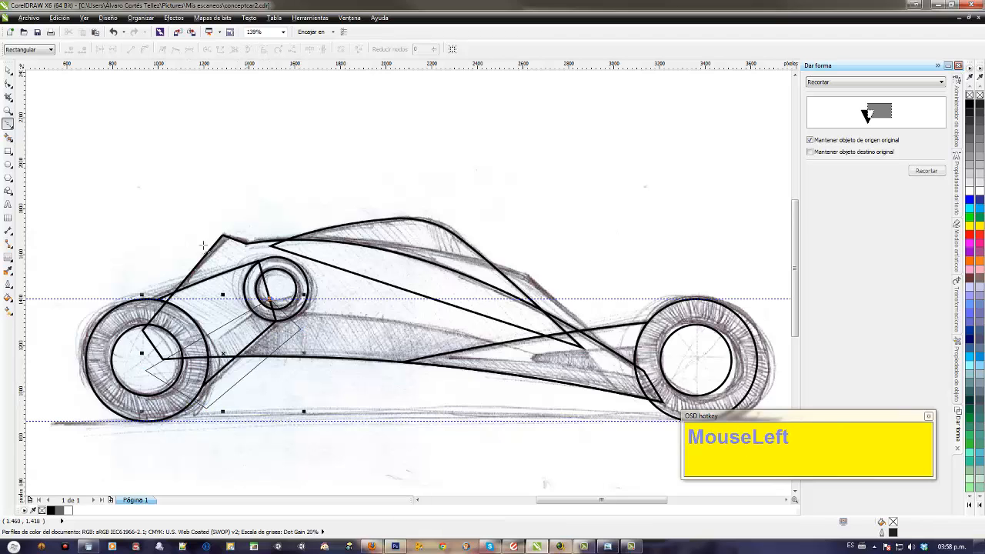
Step: Reposition the quadrilateral's two upper nodes, one inside the small upper circle and one inside the left wheel's rim, following the sketched arm line
{"action": "left_click", "coordinate": [8, 83]}
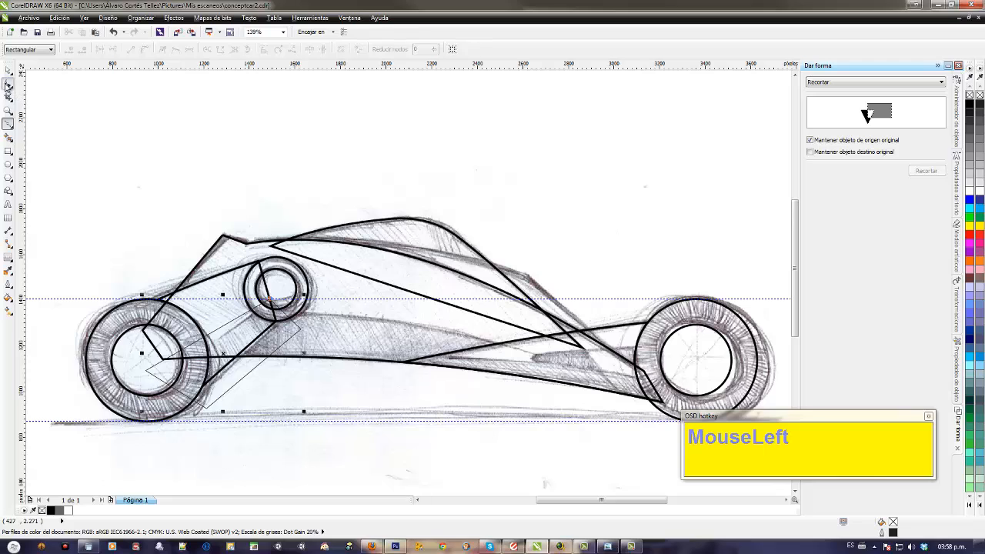
{"action": "left_click", "coordinate": [152, 377]}
{"action": "left_click_drag", "start_coordinate": [146, 372], "coordinate": [162, 380]}
{"action": "left_click_drag", "start_coordinate": [272, 302], "coordinate": [290, 290]}
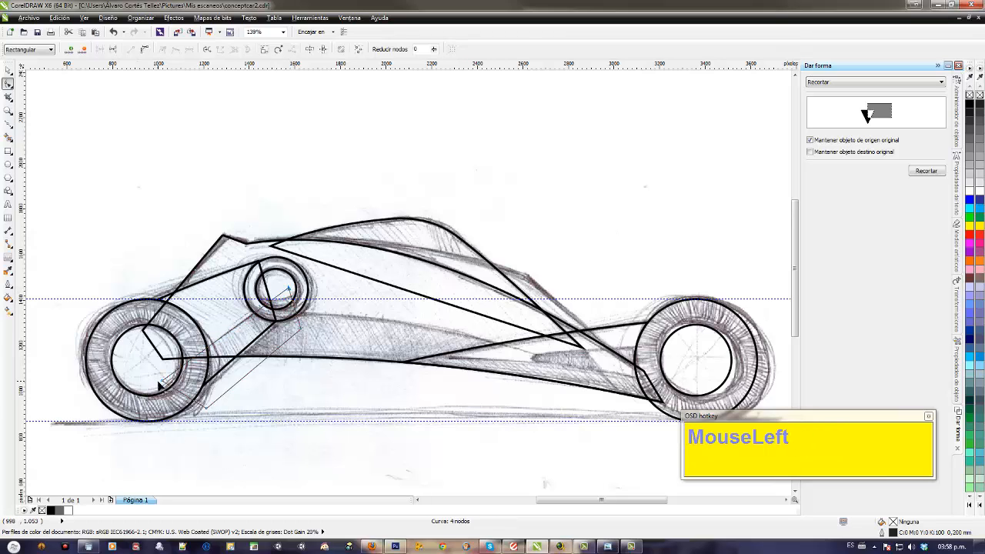
{"action": "left_click_drag", "start_coordinate": [159, 382], "coordinate": [143, 374]}
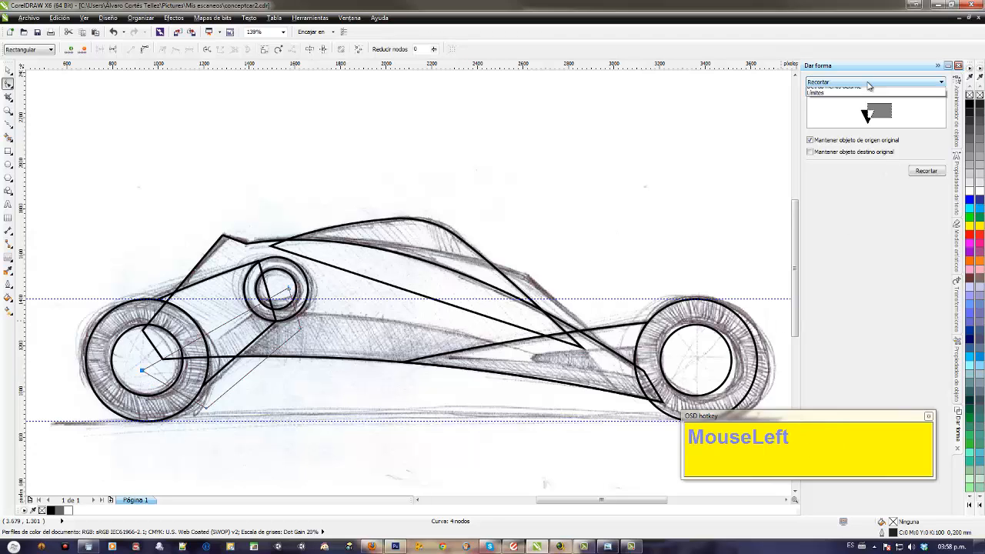
Step: Intersect the quadrilateral with the left wheel arm, keeping both the original source and target objects
{"action": "left_click_drag", "start_coordinate": [864, 83], "coordinate": [859, 105]}
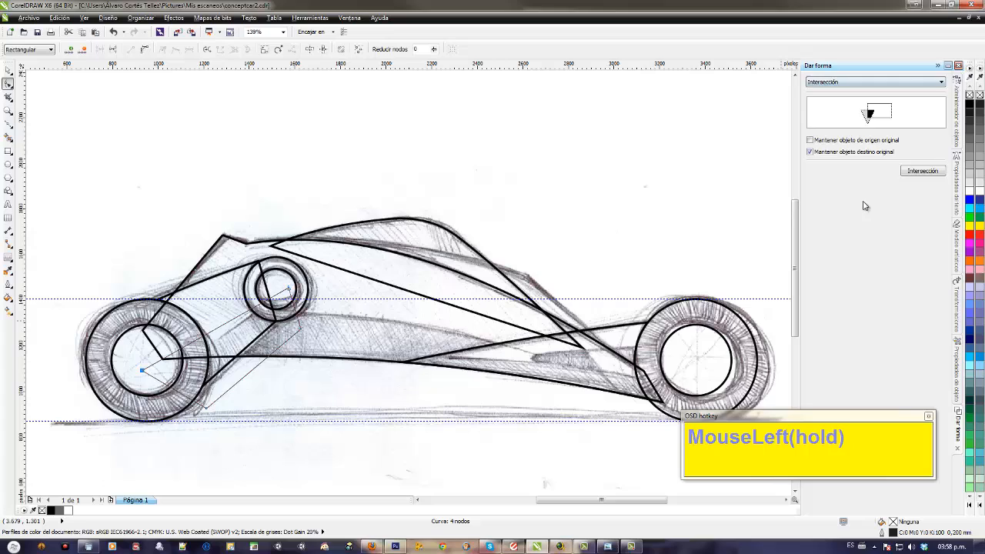
{"action": "left_click", "coordinate": [852, 143]}
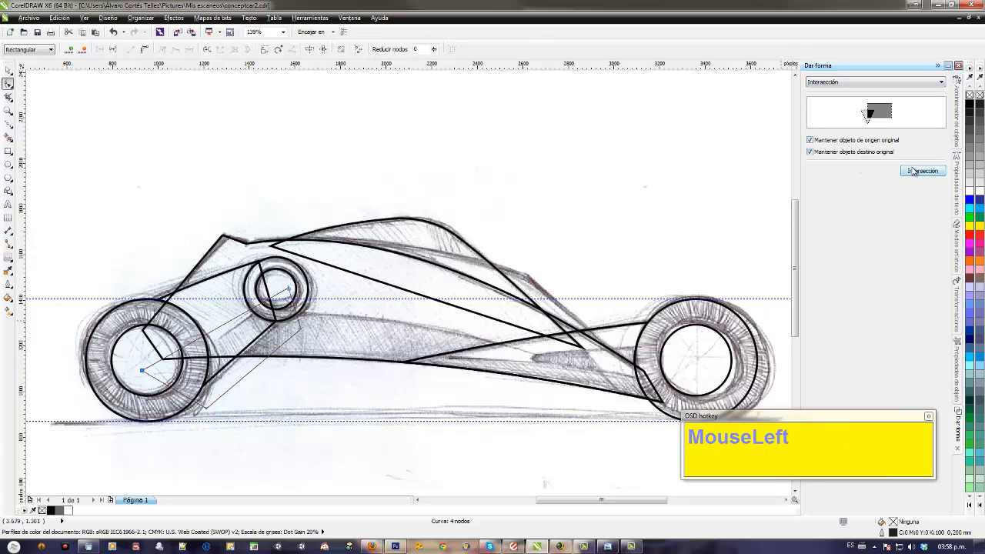
{"action": "left_click", "coordinate": [853, 141]}
{"action": "left_click", "coordinate": [882, 144]}
{"action": "left_click", "coordinate": [918, 171]}
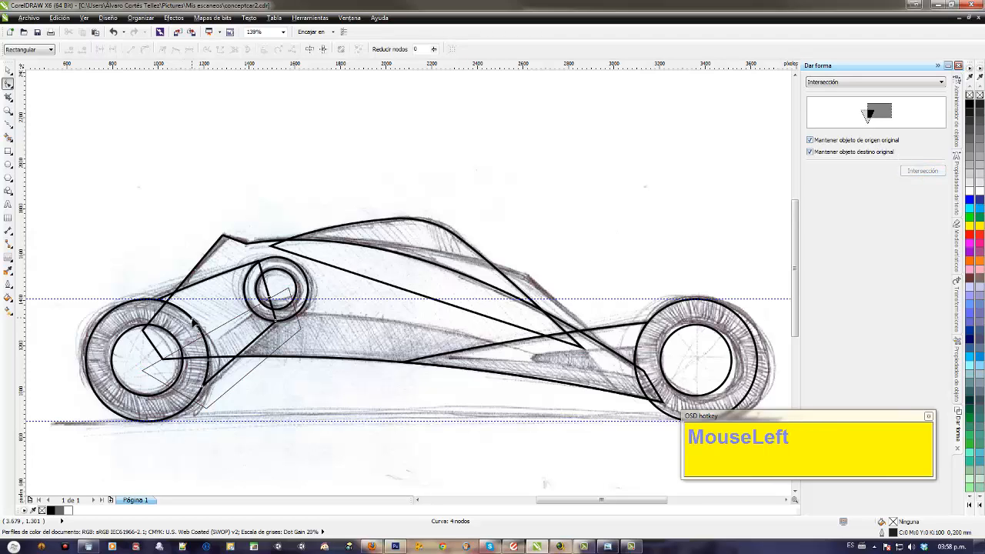
{"action": "left_click", "coordinate": [198, 325]}
{"action": "key", "text": "ctrl+z"}
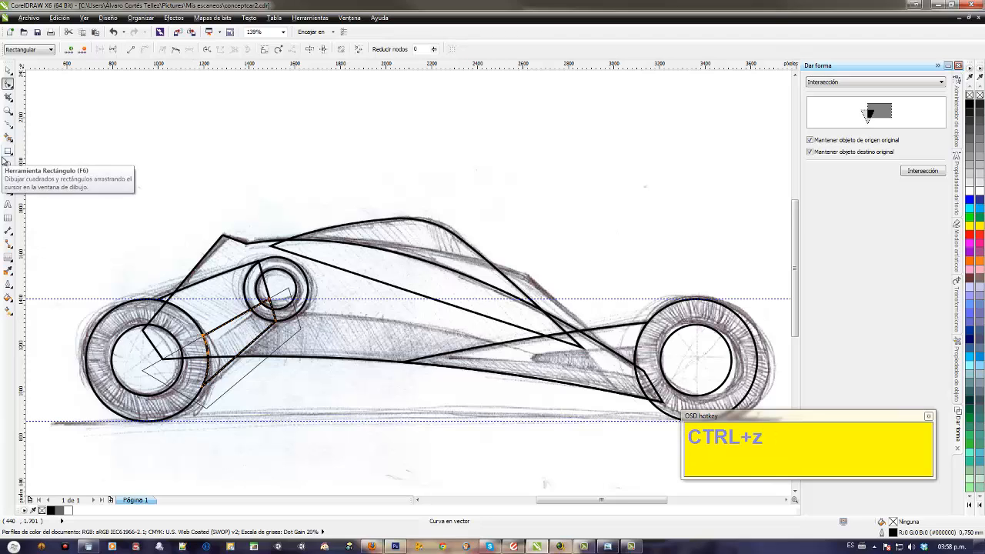
{"action": "left_click", "coordinate": [923, 172]}
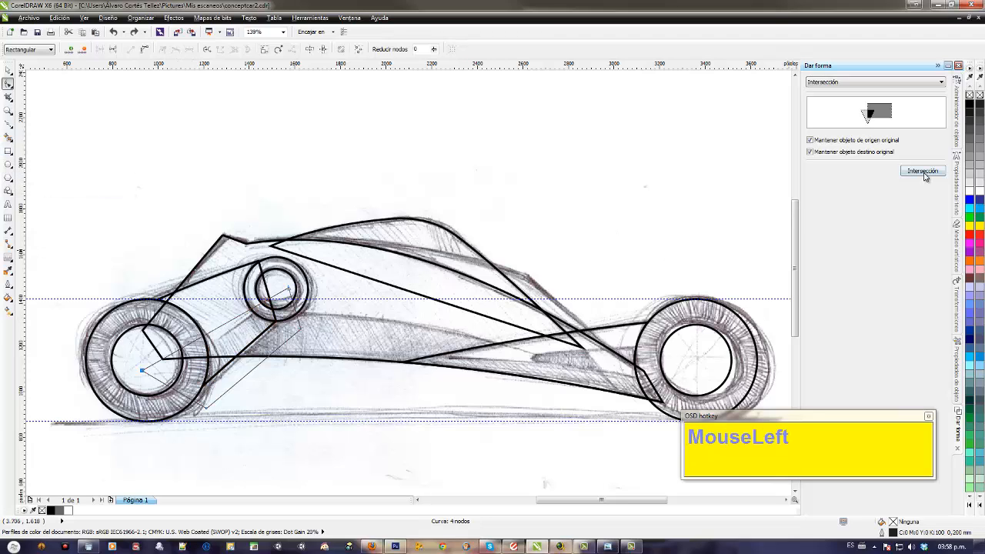
{"action": "left_click", "coordinate": [201, 315]}
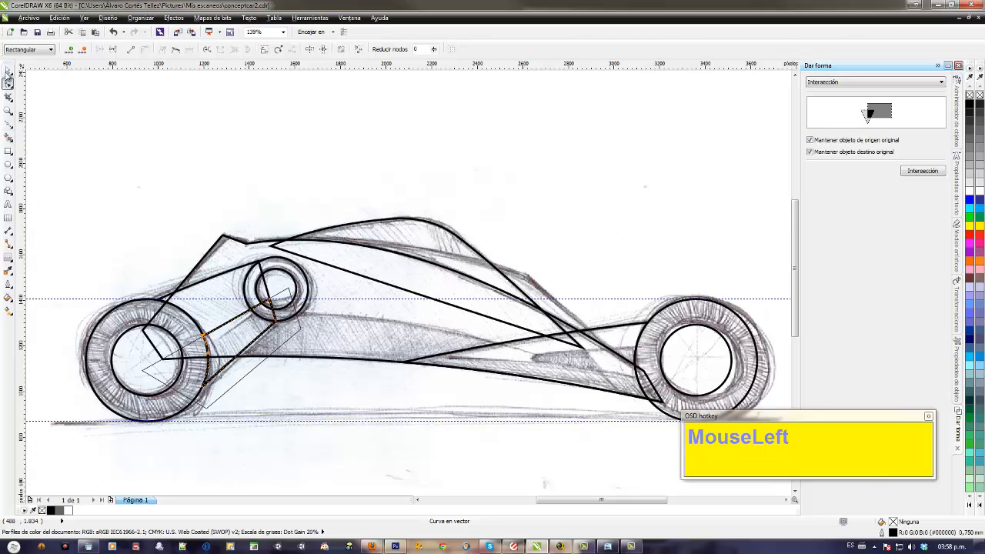
Step: Move the helper quadrilateral away from the arm and delete it
{"action": "left_click", "coordinate": [8, 71]}
{"action": "left_click", "coordinate": [215, 439]}
{"action": "double_click", "coordinate": [233, 385]}
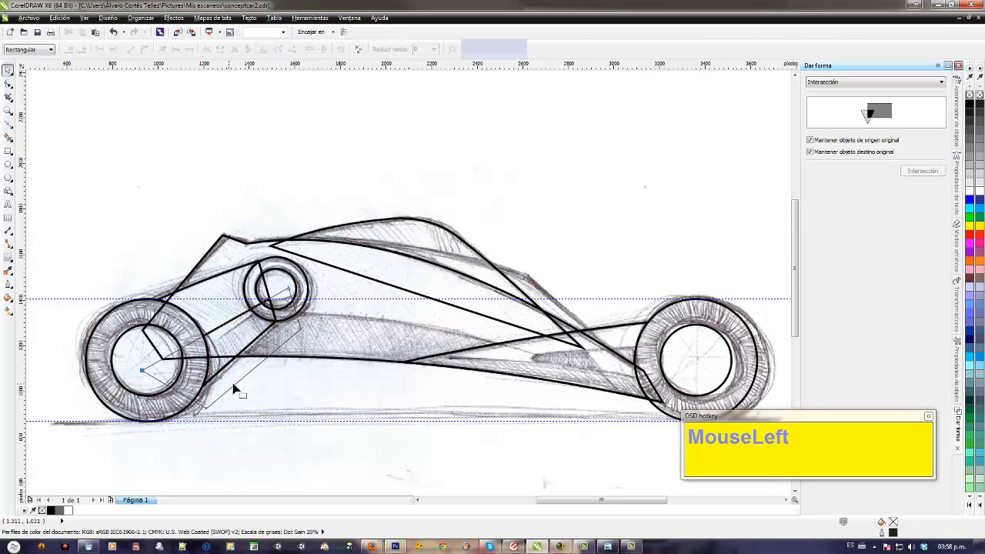
{"action": "left_click", "coordinate": [8, 71]}
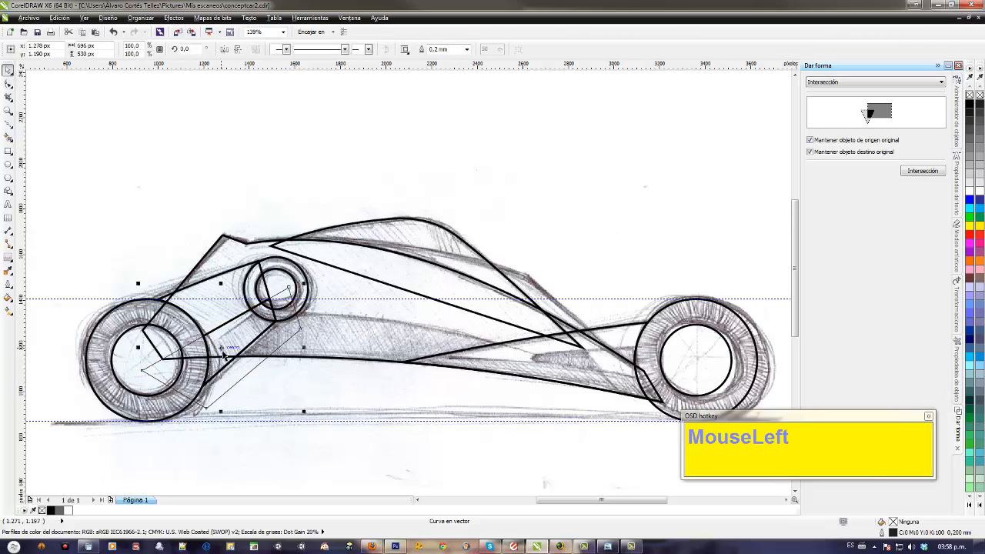
{"action": "left_click_drag", "start_coordinate": [221, 348], "coordinate": [393, 420]}
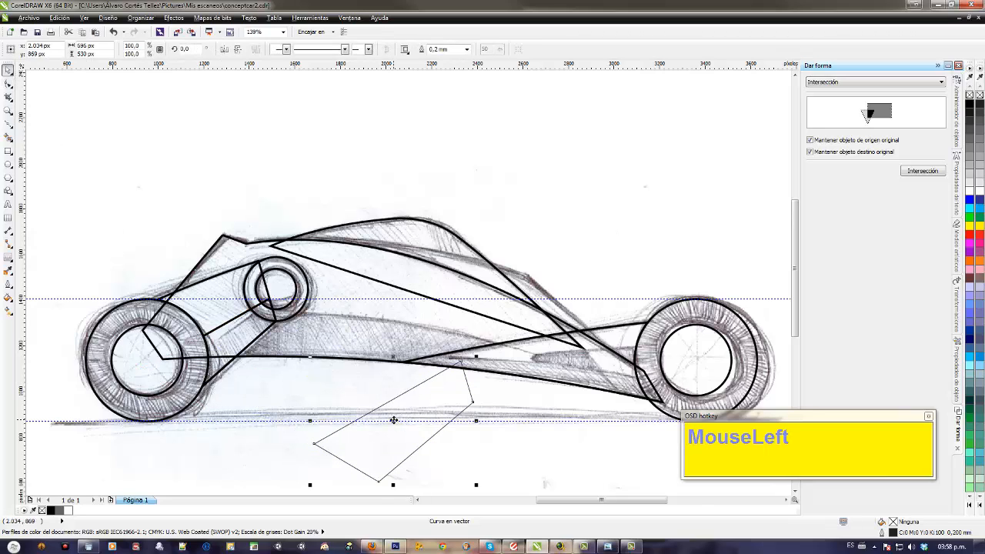
{"action": "key", "text": "Delete"}
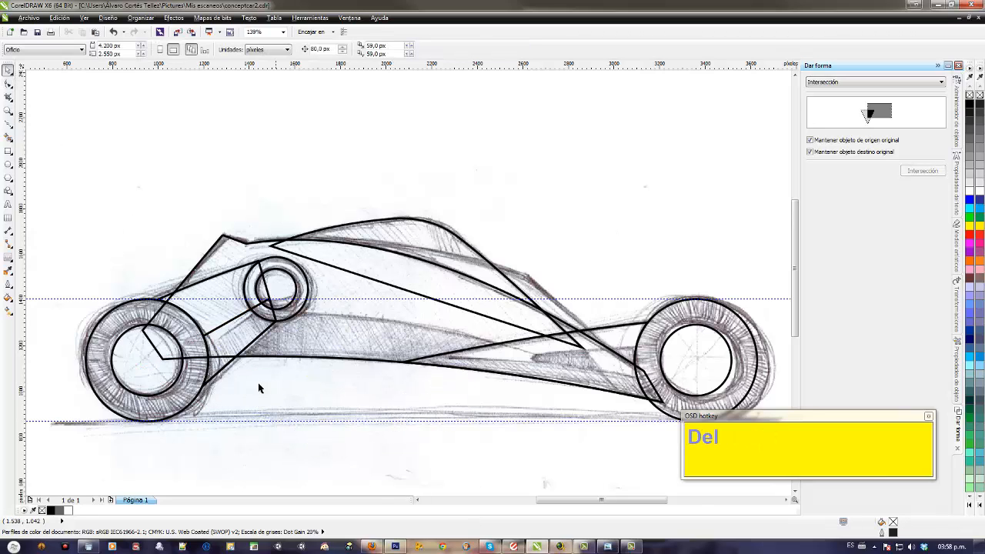
Step: Draw a closed Bézier shape over the lower body, running from the left wheel past the small circle to the right wheel and back along the ground
{"action": "left_click", "coordinate": [221, 254]}
{"action": "left_click", "coordinate": [8, 123]}
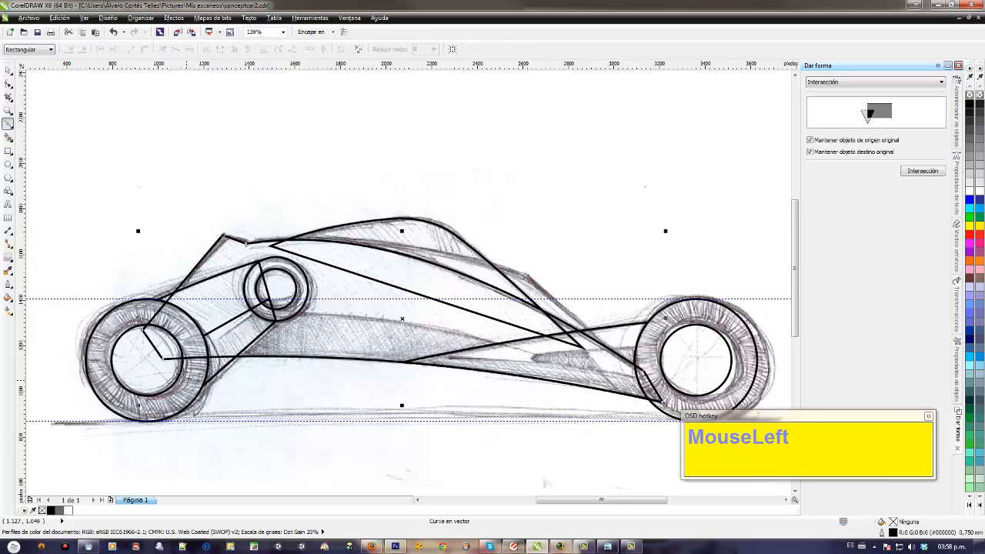
{"action": "left_click", "coordinate": [134, 335]}
{"action": "left_click", "coordinate": [143, 330]}
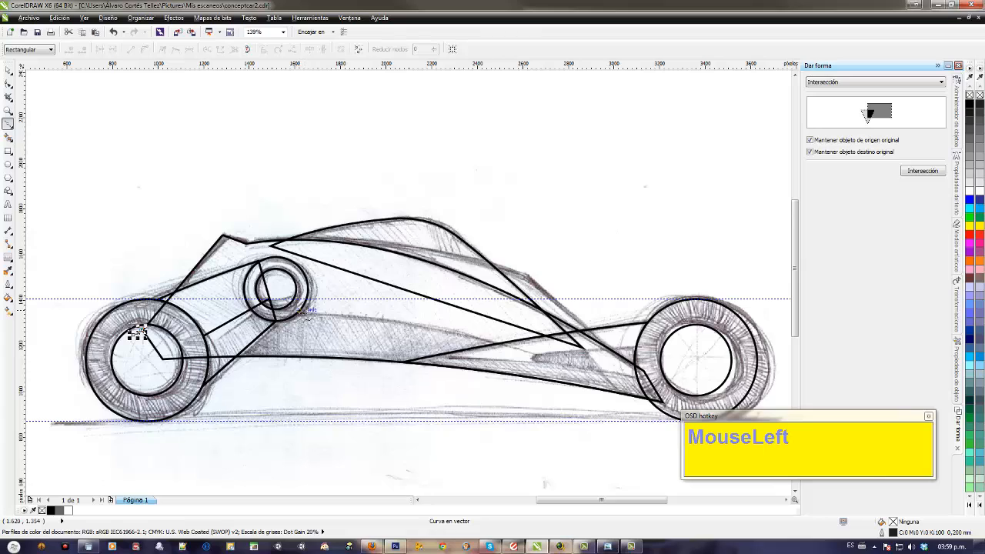
{"action": "left_click", "coordinate": [305, 315]}
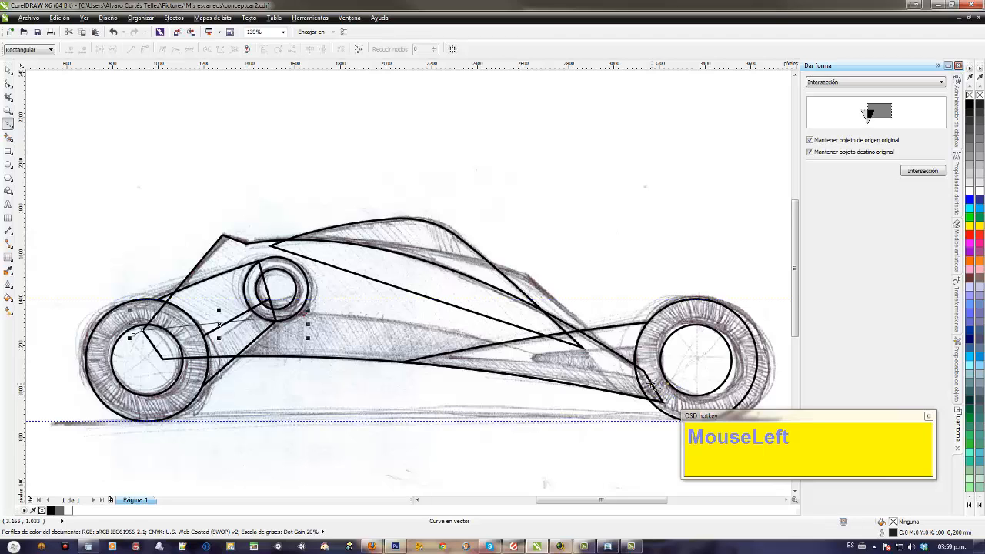
{"action": "left_click", "coordinate": [651, 382]}
{"action": "left_click", "coordinate": [653, 421]}
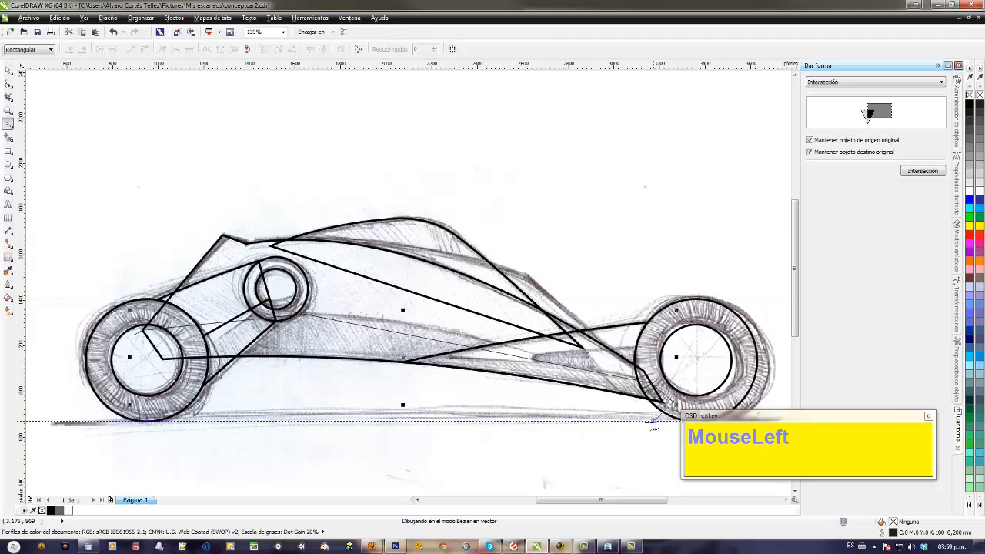
{"action": "left_click", "coordinate": [112, 422]}
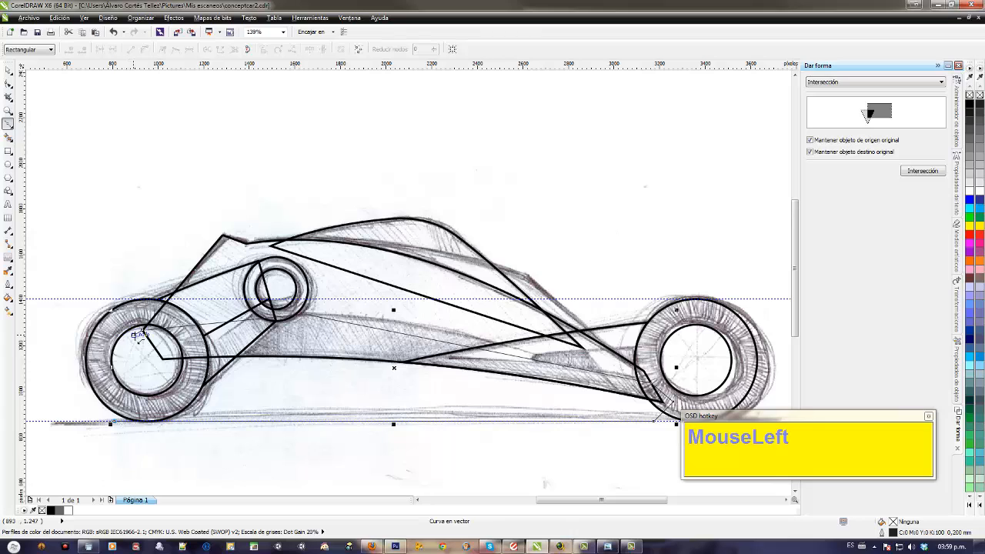
Step: Convert all the segments of the lower body shape to curves and bend its long upper edge to follow the sketched shading
{"action": "left_click", "coordinate": [8, 83]}
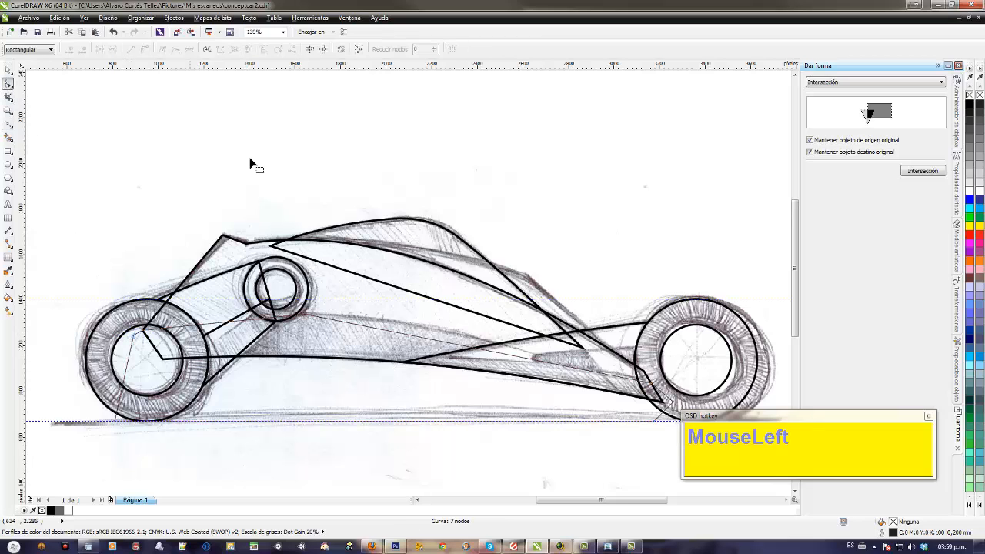
{"action": "left_click", "coordinate": [358, 50]}
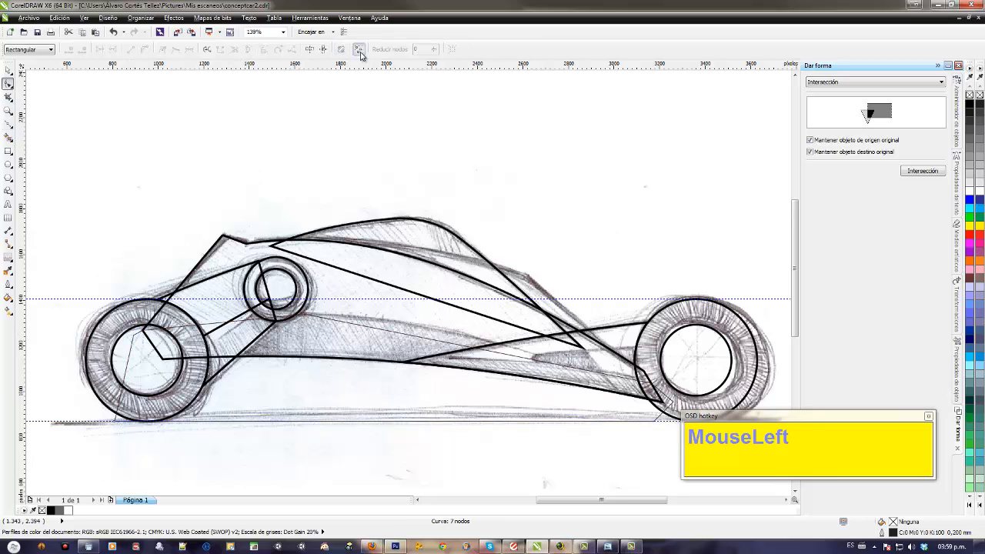
{"action": "left_click", "coordinate": [145, 50]}
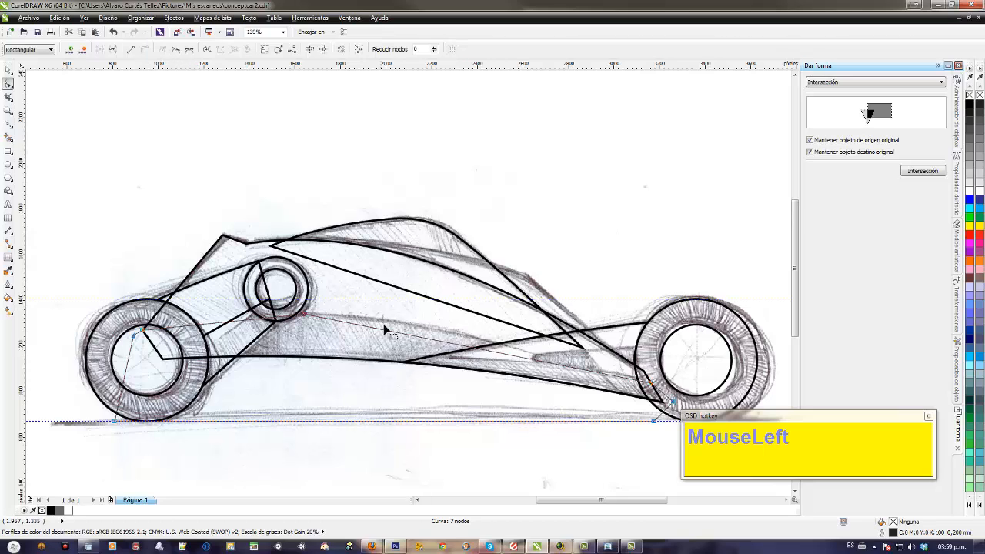
{"action": "left_click", "coordinate": [398, 333]}
{"action": "mouse_move", "coordinate": [398, 334]}
{"action": "left_mouse_down"}
{"action": "mouse_move", "coordinate": [410, 326]}
{"action": "mouse_move", "coordinate": [395, 327]}
{"action": "left_mouse_up"}
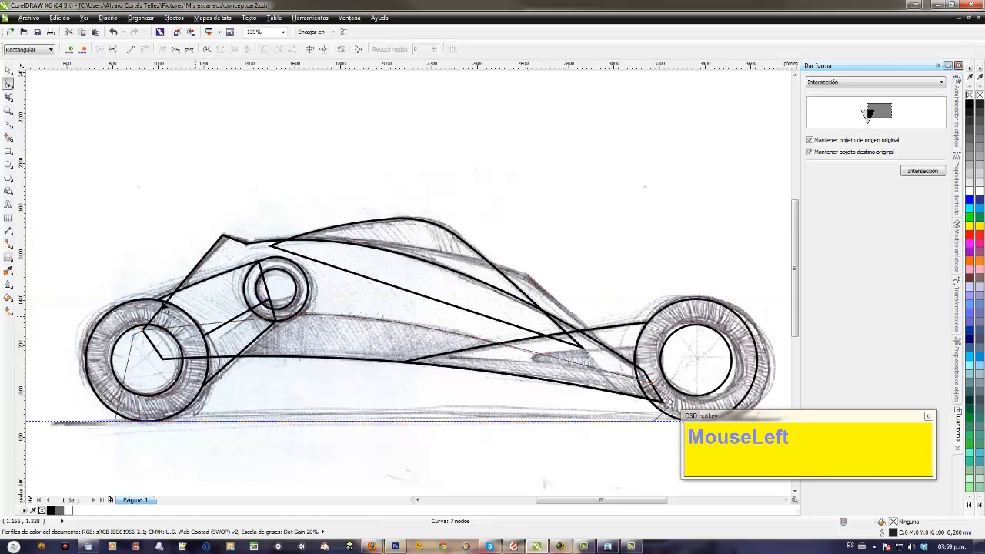
Step: Intersect the curved shape with the main car body, keeping the originals, and delete the helper shape
{"action": "left_click", "coordinate": [7, 69]}
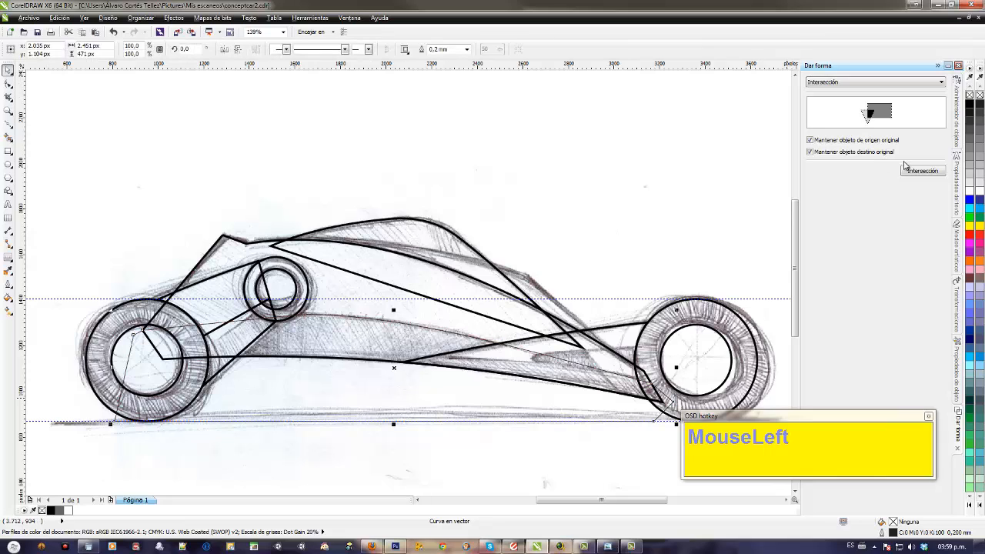
{"action": "left_click", "coordinate": [217, 245]}
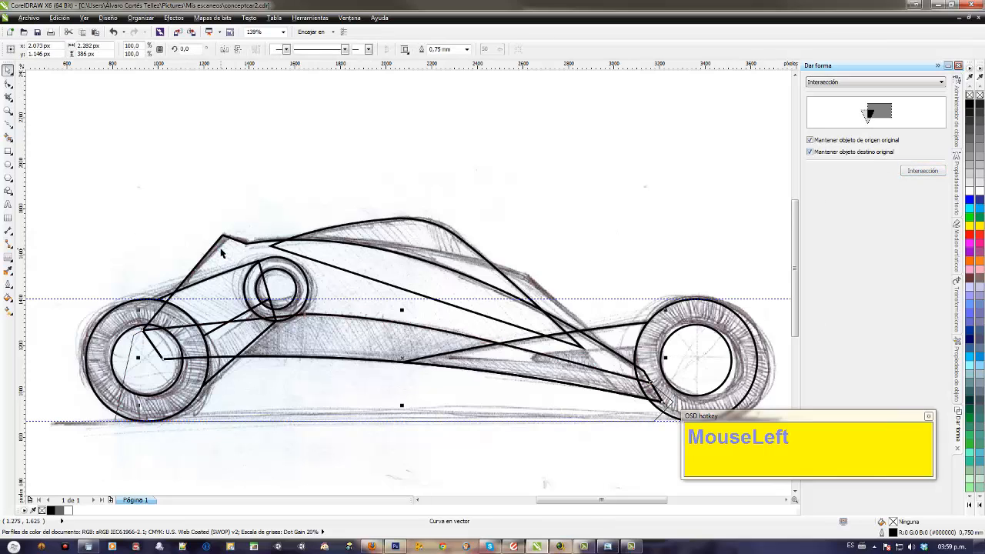
{"action": "left_click", "coordinate": [259, 408]}
{"action": "key", "text": "Delete"}
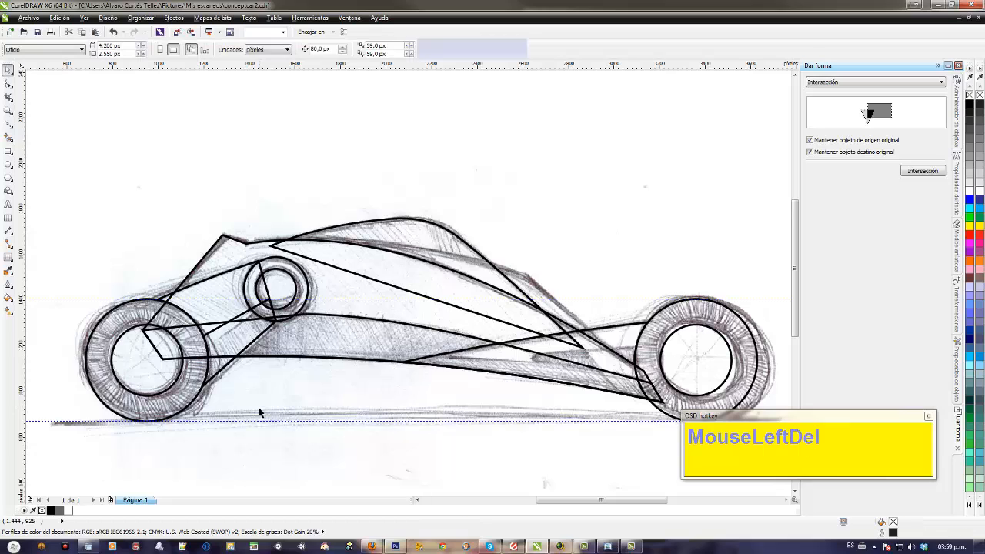
Step: Add a one-step inside contour with a 25 px offset to the triangular arm beside the right wheel and break the contour group apart
{"action": "left_click_drag", "start_coordinate": [557, 412], "coordinate": [483, 402]}
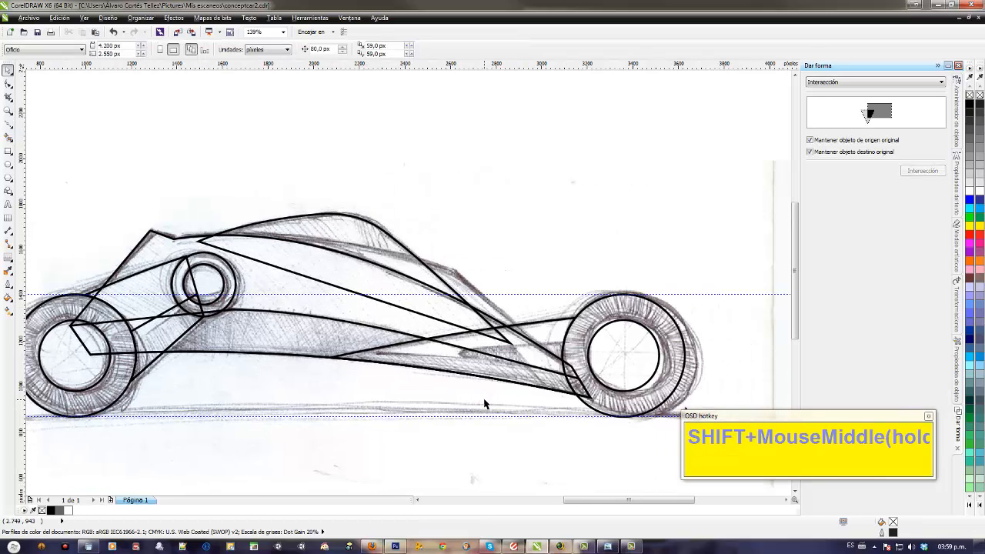
{"action": "double_click", "coordinate": [546, 329]}
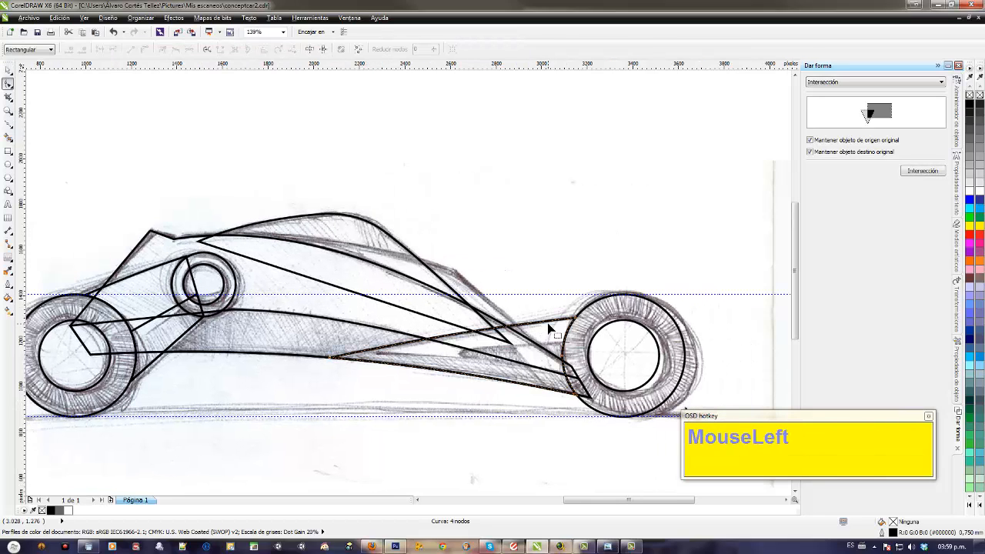
{"action": "left_click", "coordinate": [9, 69]}
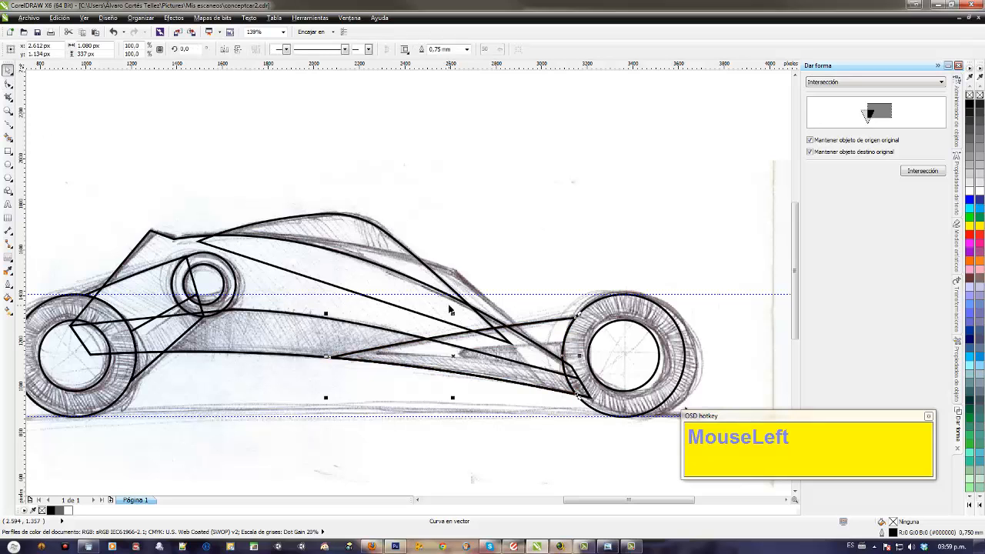
{"action": "key", "text": "z"}
{"action": "left_click_drag", "start_coordinate": [407, 251], "coordinate": [621, 429]}
{"action": "left_click", "coordinate": [524, 312]}
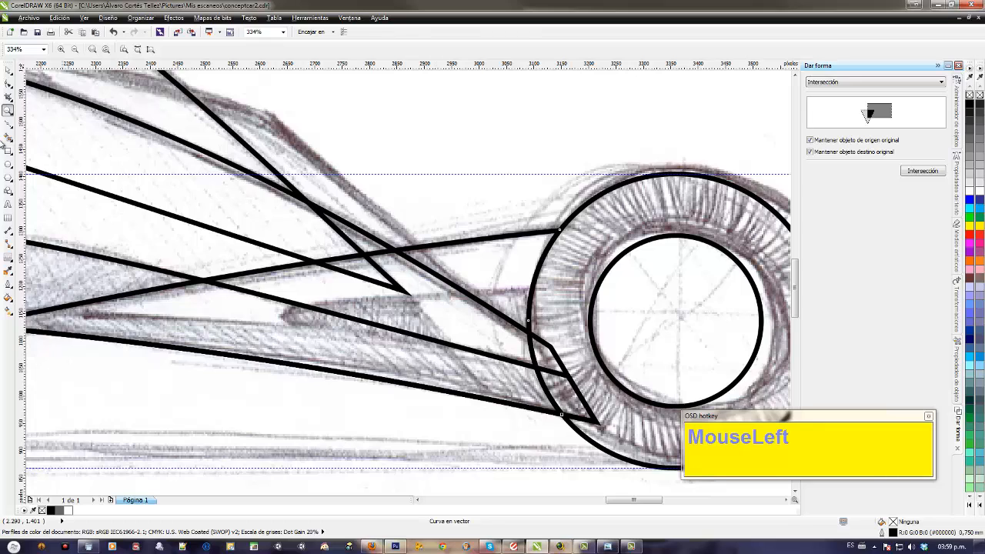
{"action": "left_click", "coordinate": [8, 124]}
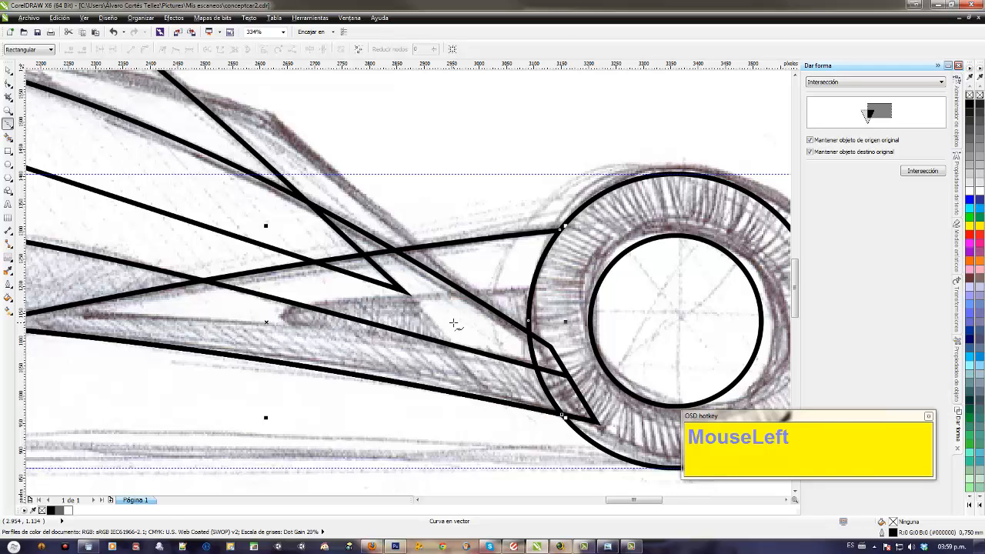
{"action": "mouse_move", "coordinate": [454, 323]}
{"action": "left_mouse_down"}
{"action": "mouse_move", "coordinate": [527, 312]}
{"action": "mouse_move", "coordinate": [454, 312]}
{"action": "left_mouse_up"}
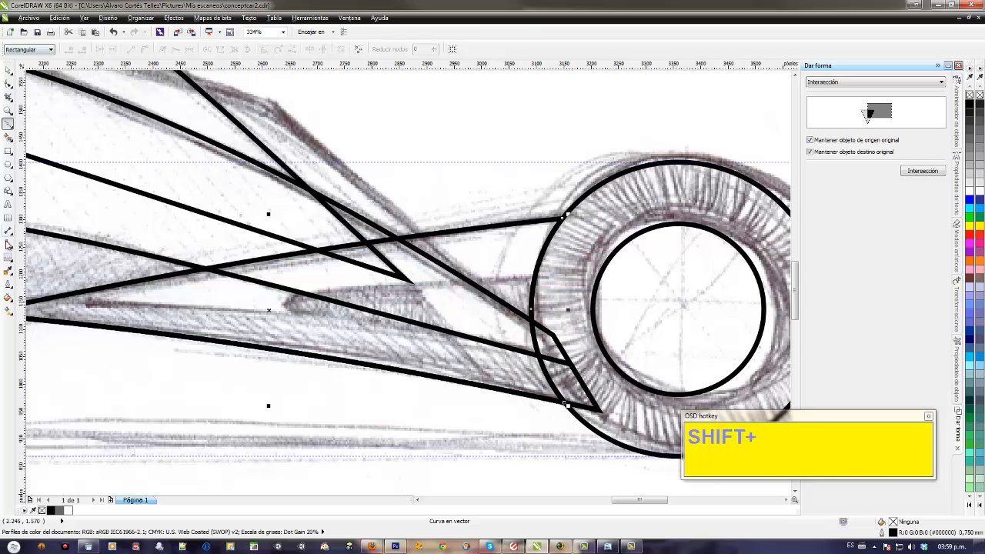
{"action": "left_click_drag", "start_coordinate": [8, 263], "coordinate": [35, 276]}
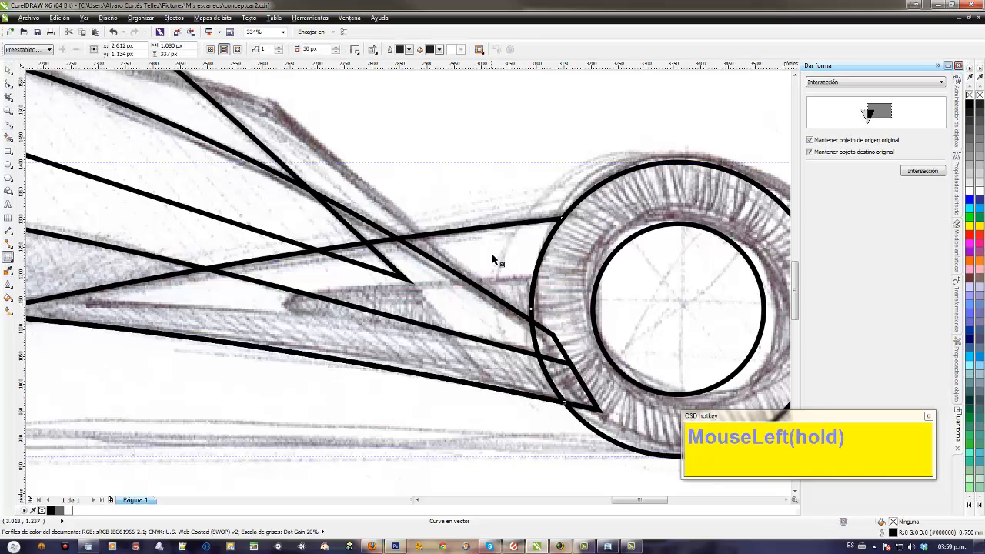
{"action": "left_click_drag", "start_coordinate": [484, 230], "coordinate": [515, 236]}
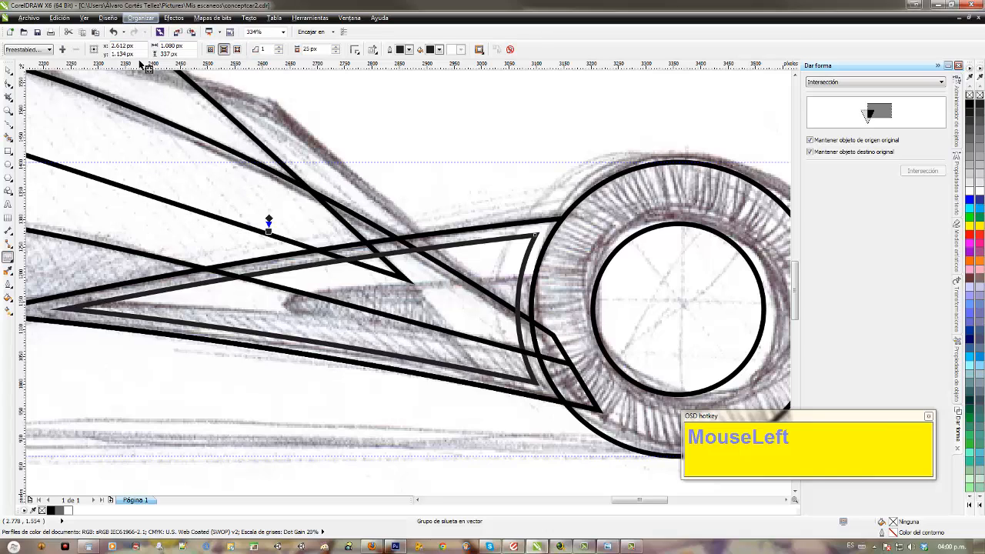
{"action": "left_click", "coordinate": [140, 20]}
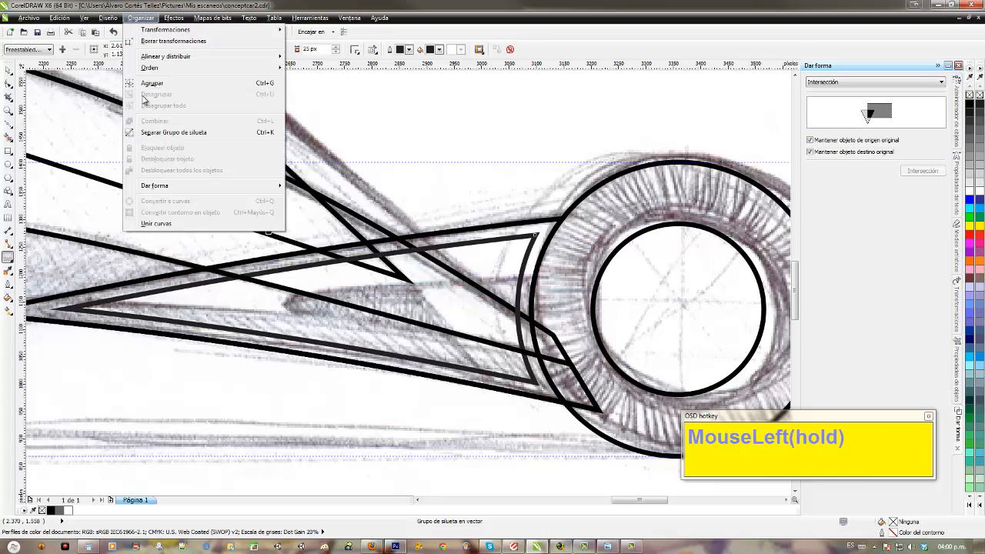
{"action": "left_click", "coordinate": [154, 131]}
Step: Add two nodes on the wheel-side edge of the arm's inner contour and delete its upper and lower corner nodes there
{"action": "left_click", "coordinate": [7, 85]}
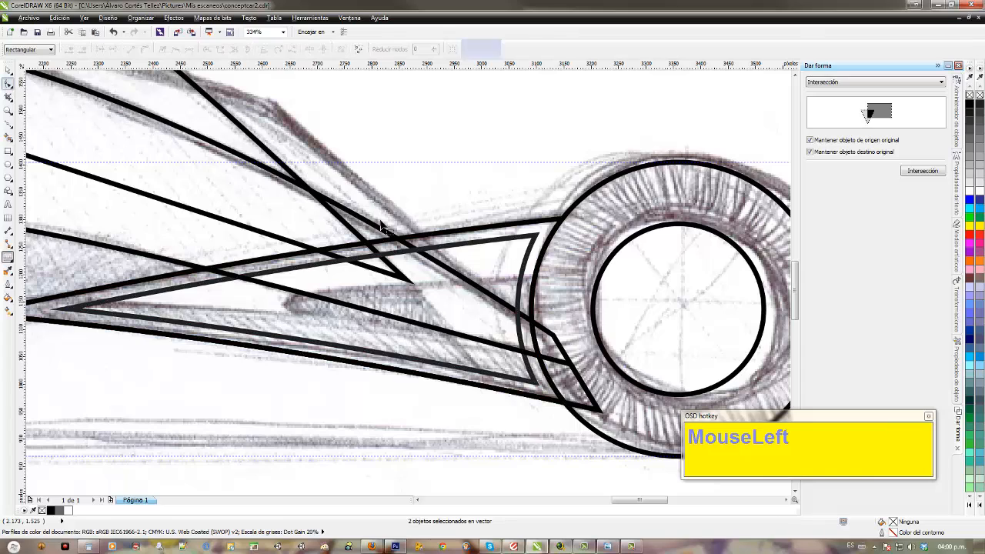
{"action": "left_click", "coordinate": [489, 242]}
{"action": "left_click_drag", "start_coordinate": [531, 233], "coordinate": [534, 231]}
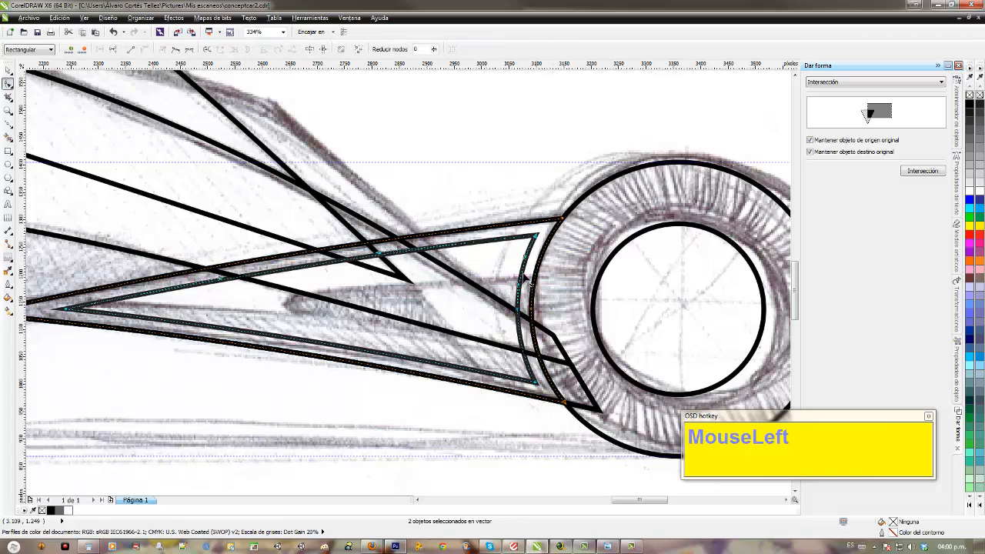
{"action": "double_click", "coordinate": [520, 278]}
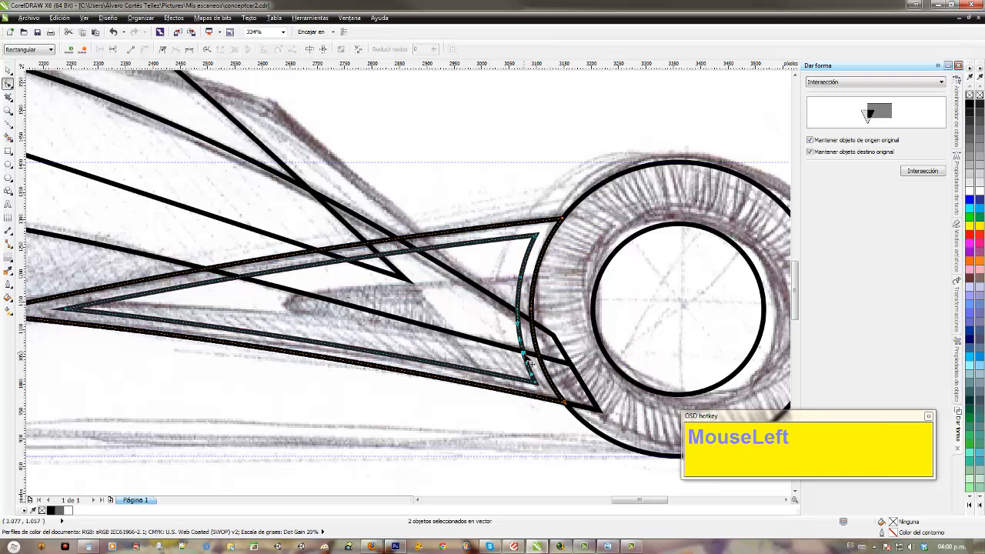
{"action": "key", "text": "Delete"}
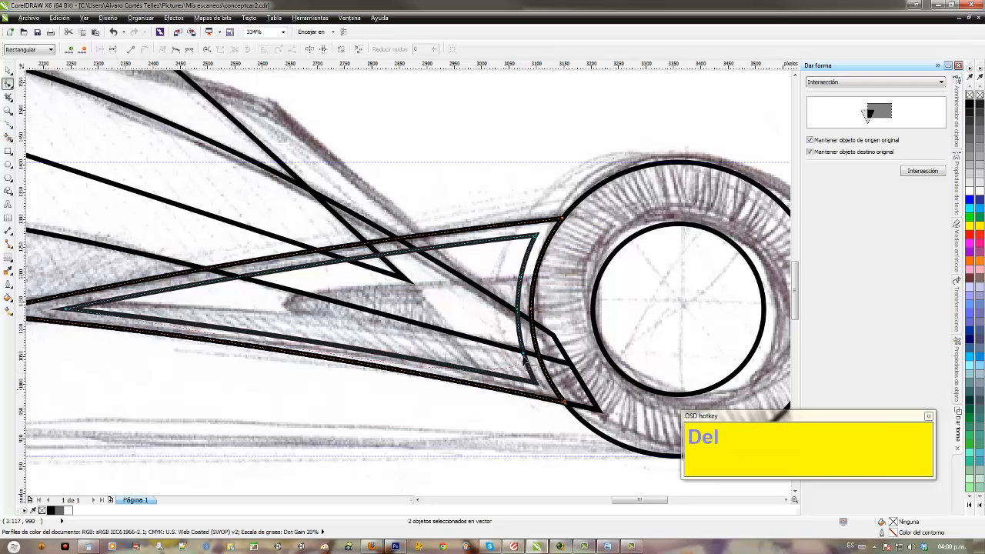
{"action": "left_click", "coordinate": [517, 232]}
{"action": "key", "text": "Delete"}
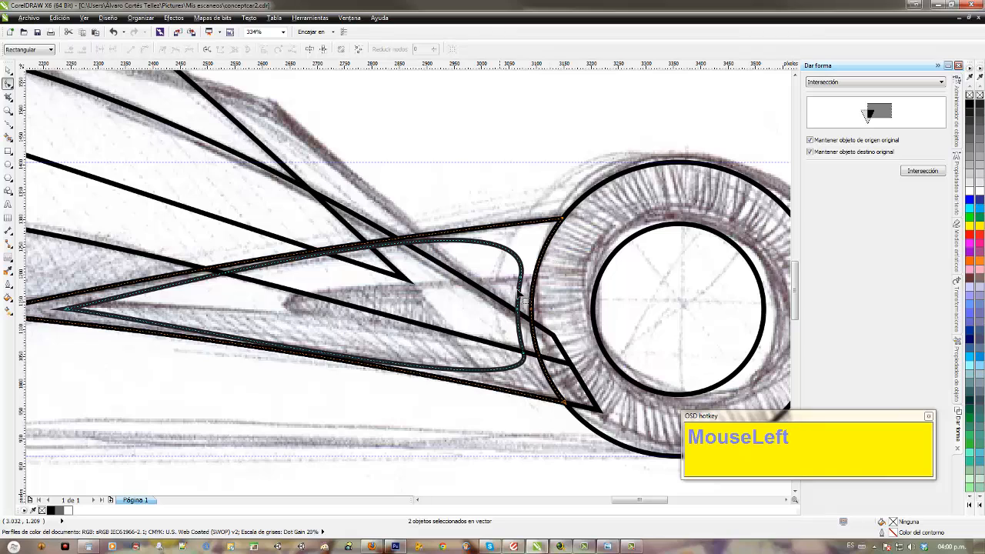
Step: Flatten the inner shape's upper and lower edges toward the sketched slot and pull its pointed end to the slot's shaded tip
{"action": "left_click", "coordinate": [519, 286]}
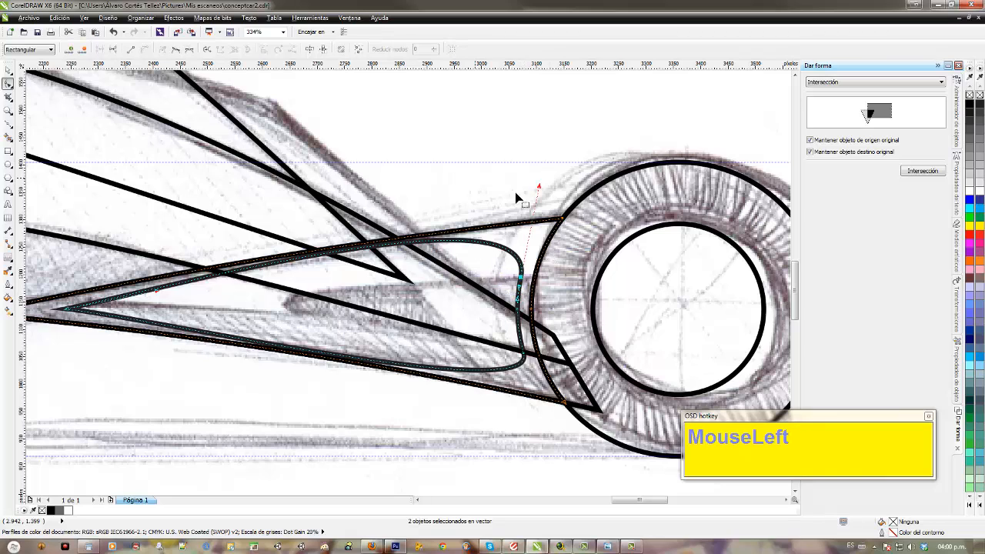
{"action": "left_click_drag", "start_coordinate": [539, 187], "coordinate": [475, 285]}
{"action": "left_click", "coordinate": [522, 354]}
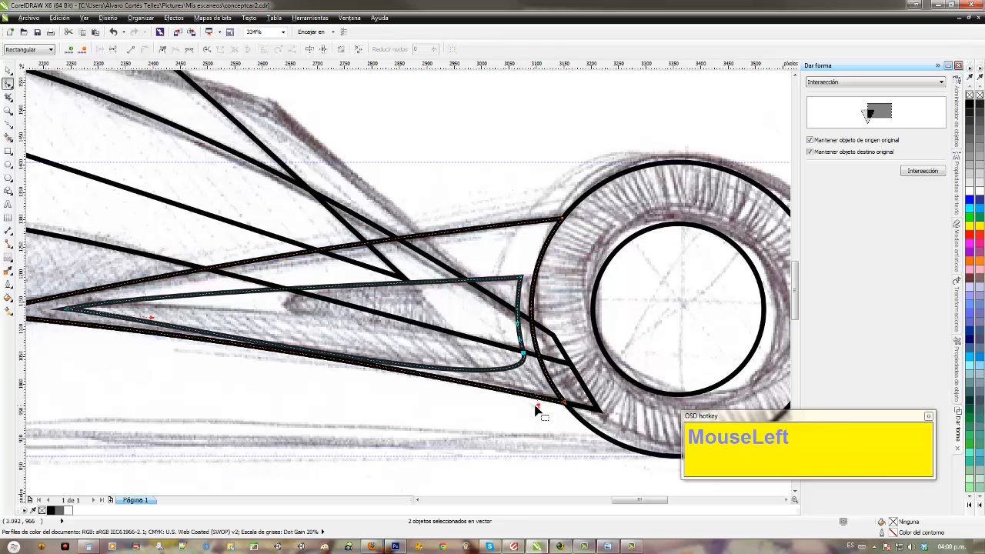
{"action": "left_click_drag", "start_coordinate": [538, 406], "coordinate": [472, 355]}
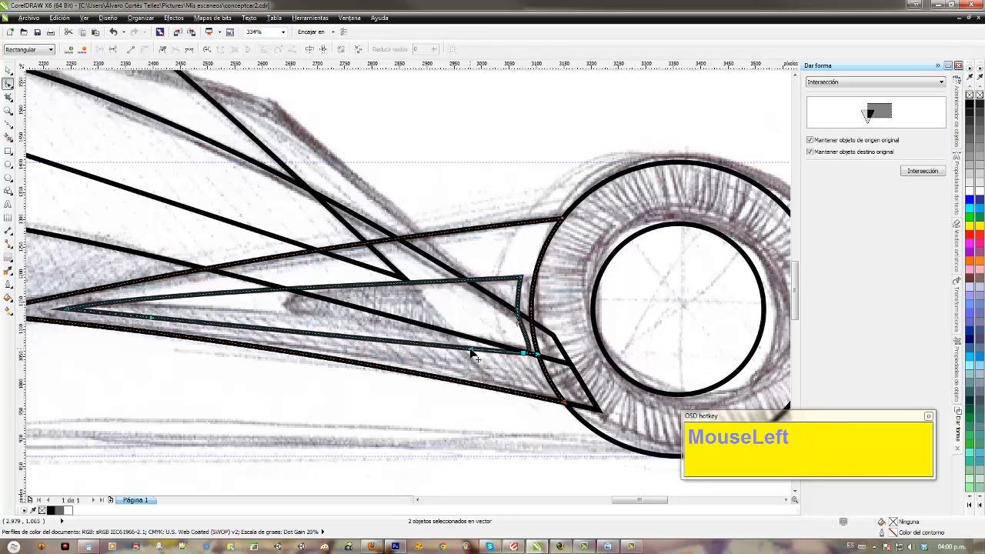
{"action": "key", "text": "ctrl+z"}
{"action": "left_click", "coordinate": [159, 51]}
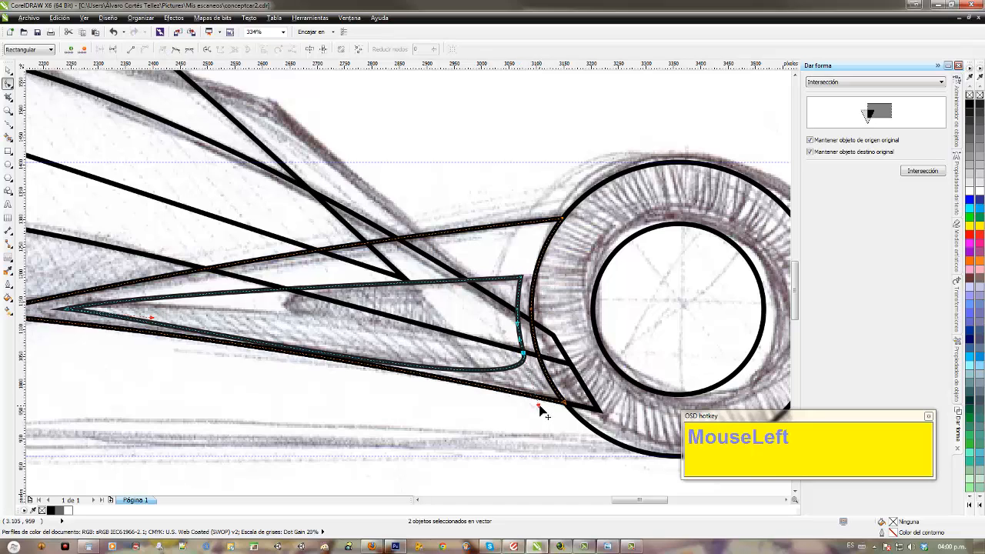
{"action": "left_click_drag", "start_coordinate": [538, 408], "coordinate": [468, 341]}
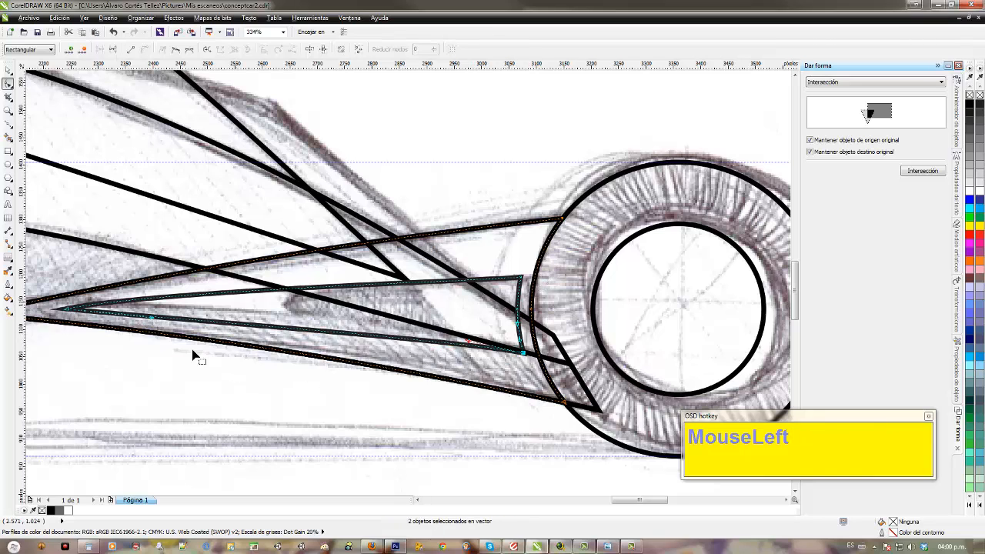
{"action": "left_click_drag", "start_coordinate": [69, 310], "coordinate": [305, 305]}
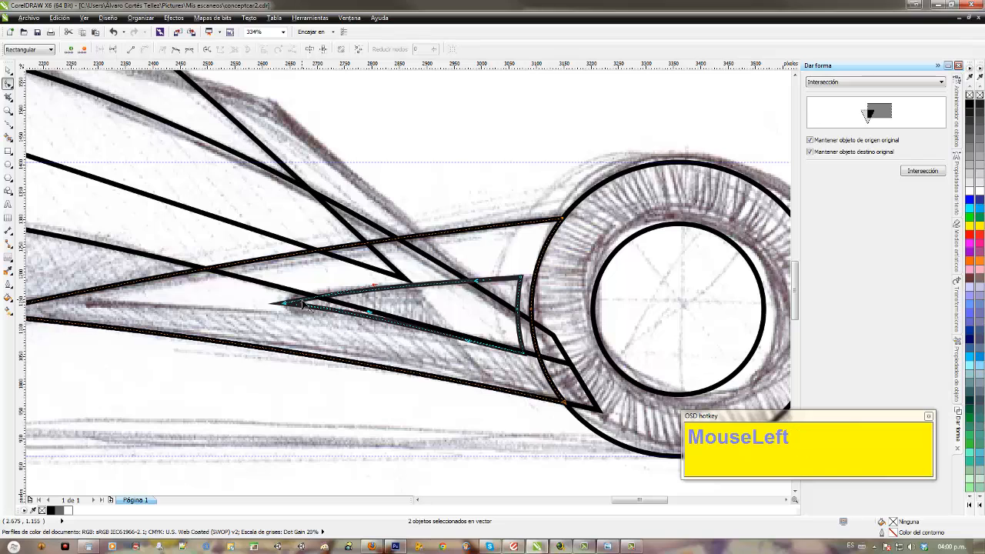
Step: Round the inner shape's pointed end by adding a node on each side, spreading them apart and deleting the tip node
{"action": "key", "text": "z"}
{"action": "left_click_drag", "start_coordinate": [251, 266], "coordinate": [366, 353]}
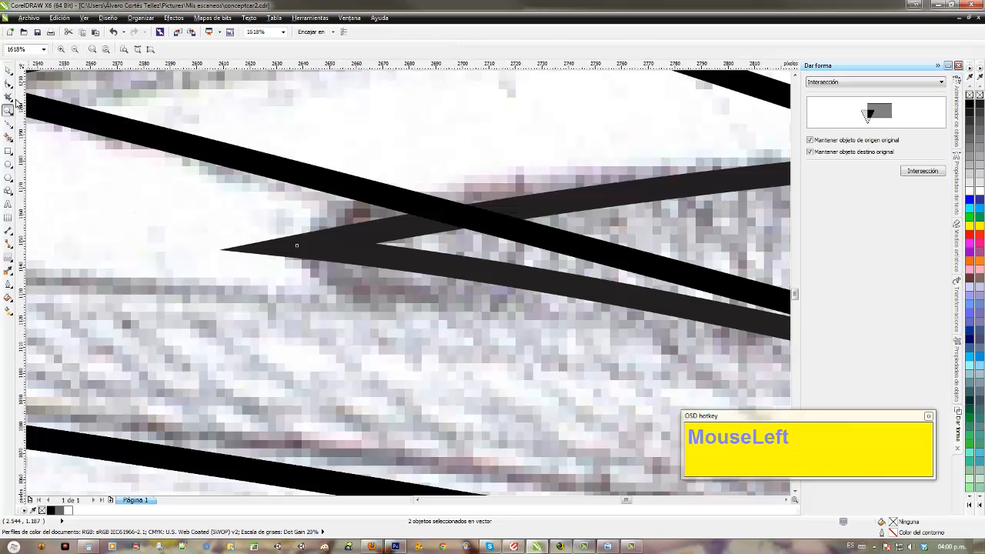
{"action": "left_click", "coordinate": [8, 84]}
{"action": "double_click", "coordinate": [367, 235]}
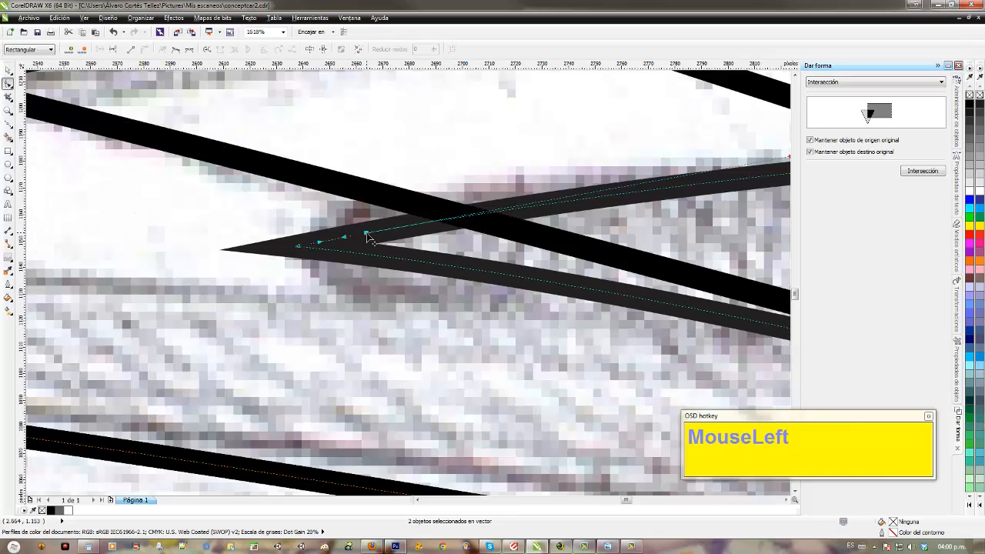
{"action": "left_click_drag", "start_coordinate": [367, 234], "coordinate": [396, 181]}
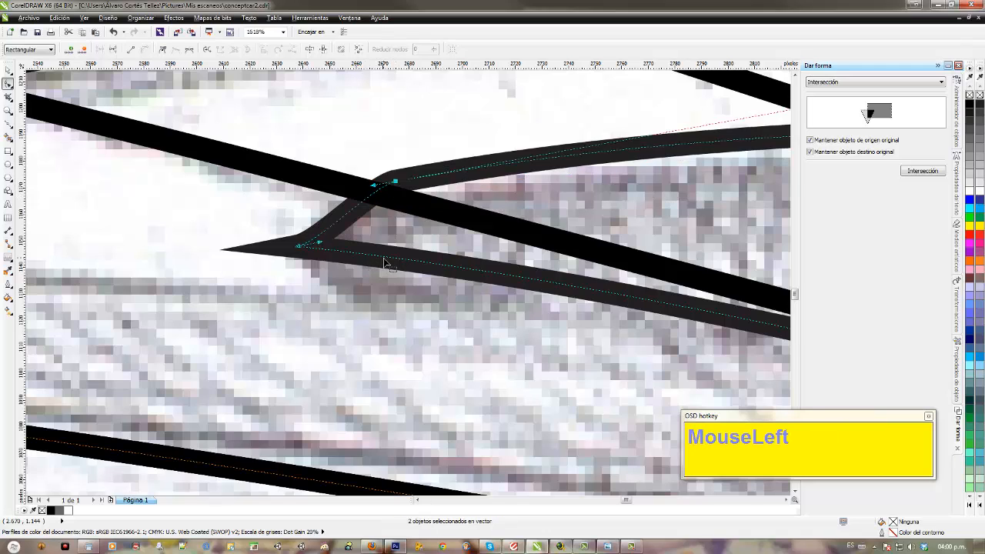
{"action": "double_click", "coordinate": [384, 257]}
{"action": "left_click_drag", "start_coordinate": [385, 257], "coordinate": [389, 293]}
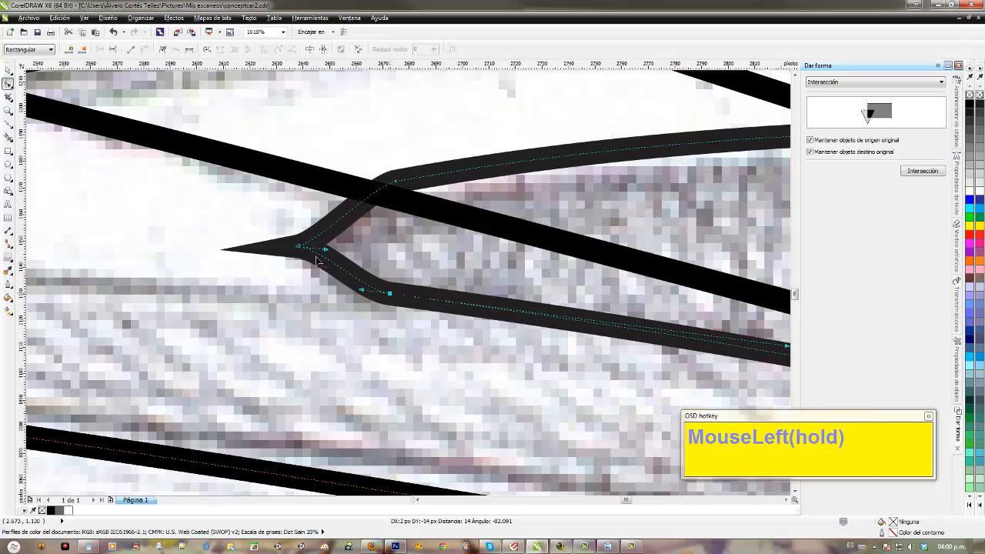
{"action": "left_click", "coordinate": [298, 246]}
{"action": "key", "text": "Delete"}
{"action": "left_click_drag", "start_coordinate": [363, 151], "coordinate": [420, 214]}
{"action": "left_click", "coordinate": [311, 239]}
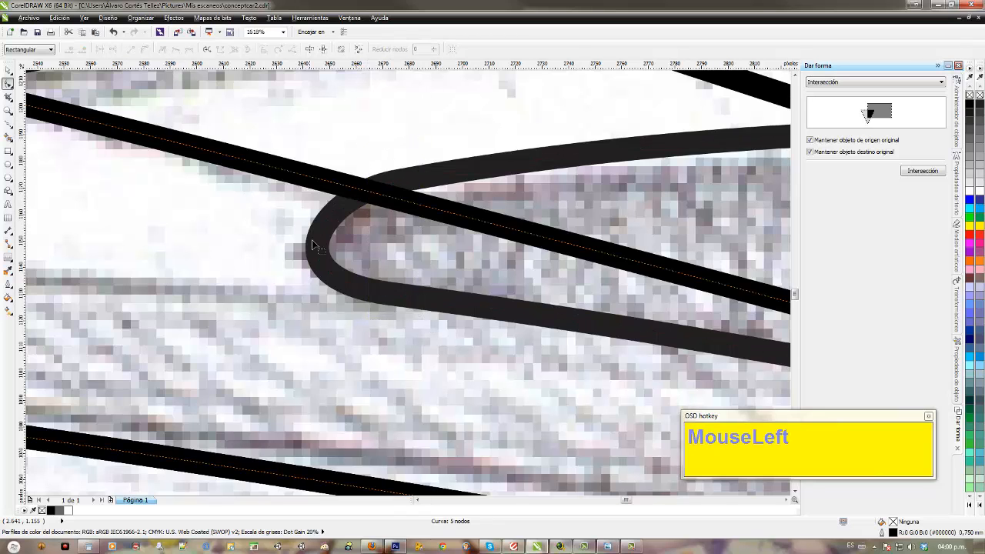
Step: Delete the surplus node near the slot shape's rounded end and adjust the upper edge's curve handles to follow the sketch
{"action": "scroll", "coordinate": [311, 239], "scroll_direction": "down", "scroll_amount": 3}
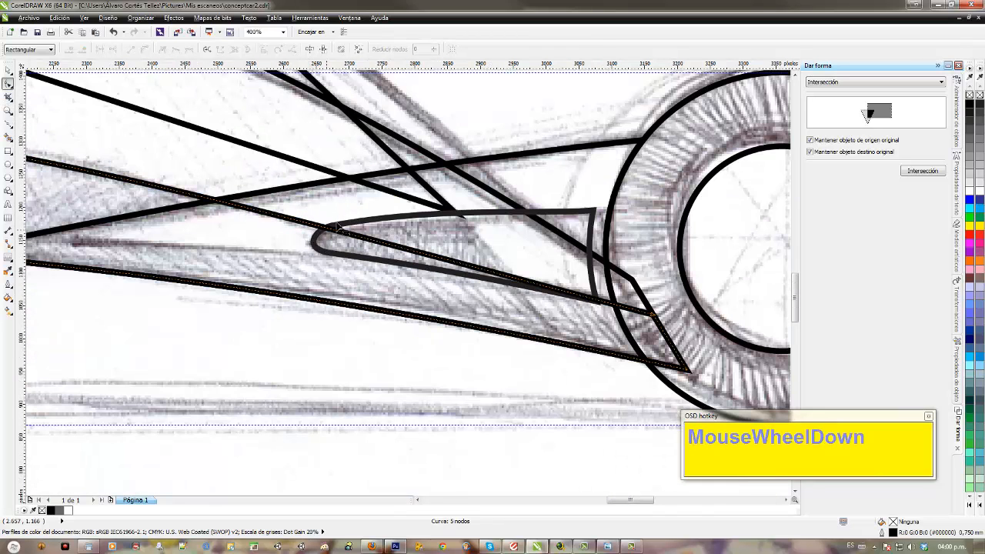
{"action": "left_click", "coordinate": [340, 227]}
{"action": "left_click", "coordinate": [347, 229]}
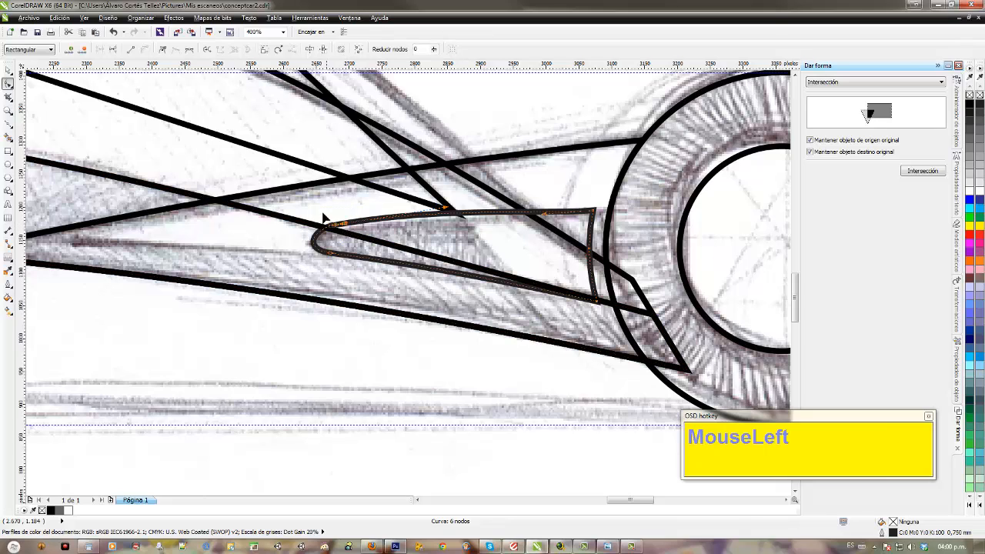
{"action": "mouse_move", "coordinate": [339, 215]}
{"action": "left_mouse_down"}
{"action": "mouse_move", "coordinate": [356, 235]}
{"action": "mouse_move", "coordinate": [343, 238]}
{"action": "mouse_move", "coordinate": [322, 208]}
{"action": "left_mouse_up"}
{"action": "key", "text": "Delete"}
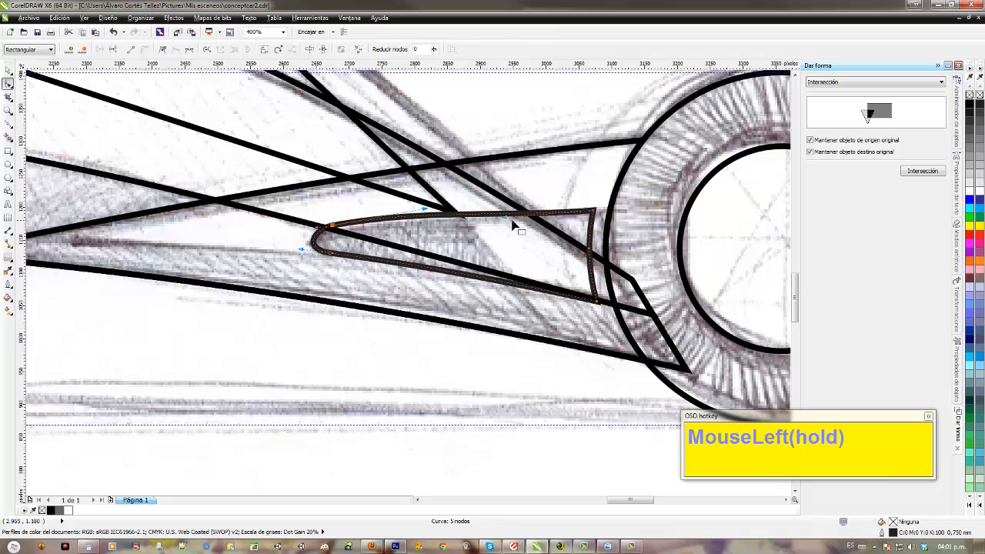
{"action": "left_click_drag", "start_coordinate": [507, 217], "coordinate": [523, 207]}
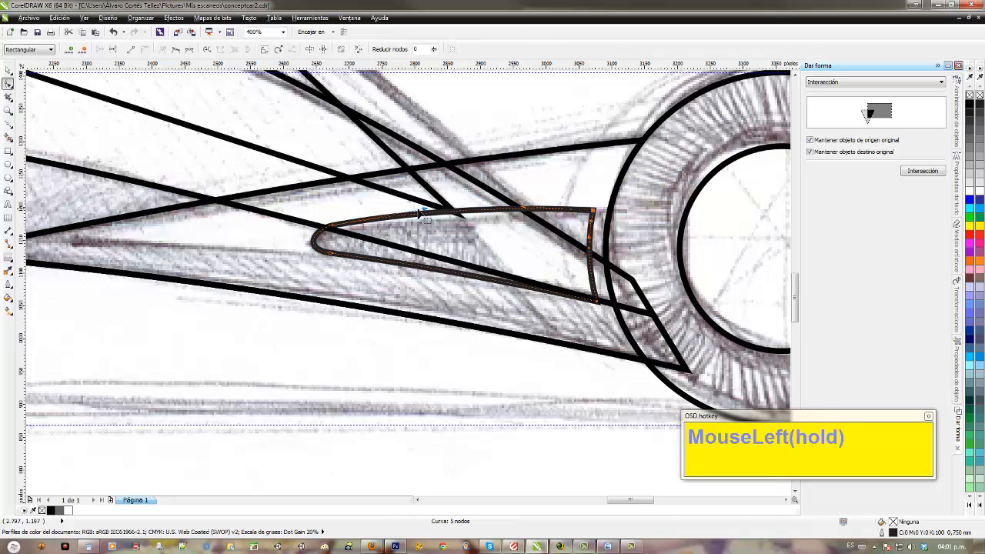
{"action": "left_click_drag", "start_coordinate": [423, 209], "coordinate": [417, 215]}
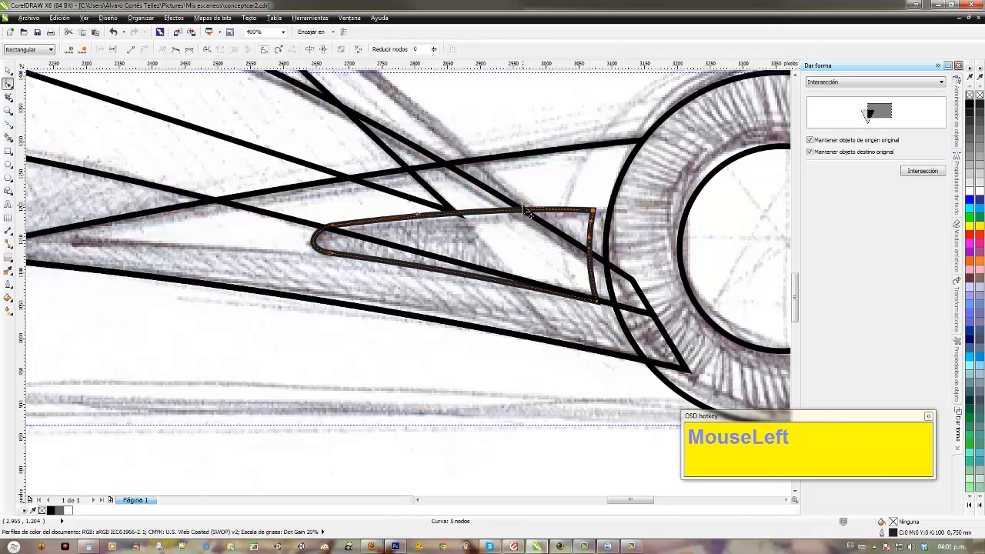
{"action": "left_click_drag", "start_coordinate": [527, 213], "coordinate": [522, 217]}
{"action": "left_click", "coordinate": [313, 254]}
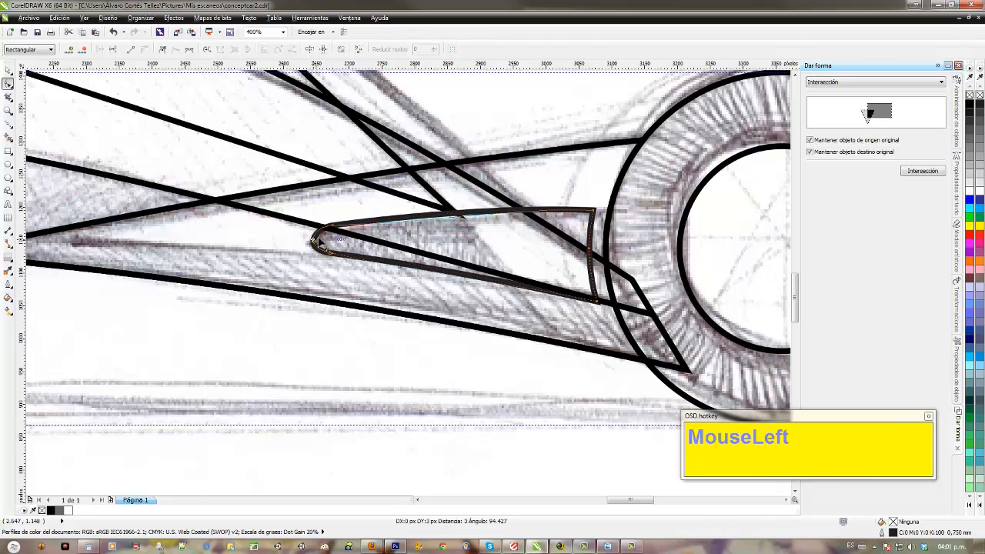
{"action": "left_click", "coordinate": [315, 244]}
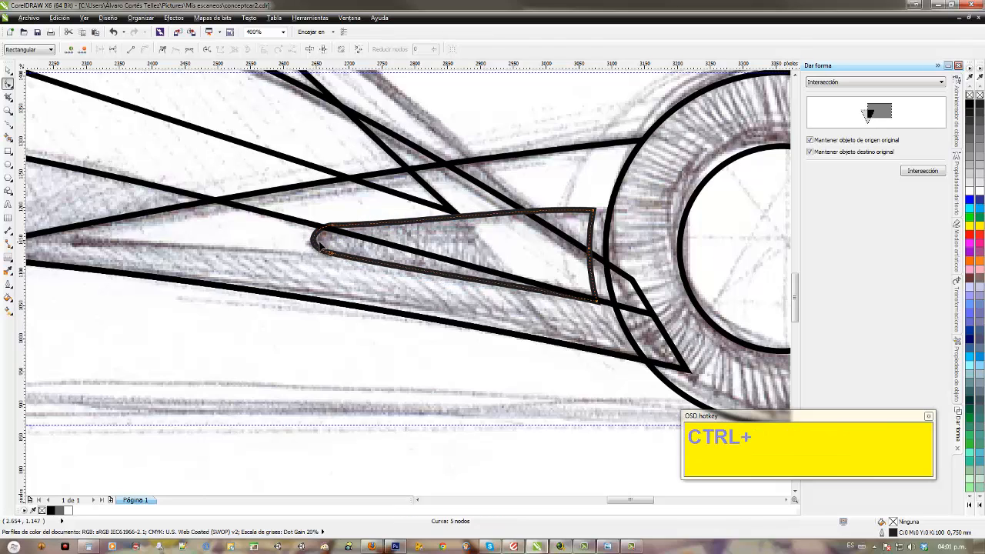
{"action": "key", "text": "ctrl+z"}
Step: Tighten the slot shape's rounded end and flatten its upper edge by adjusting the curve handles
{"action": "left_click", "coordinate": [316, 230]}
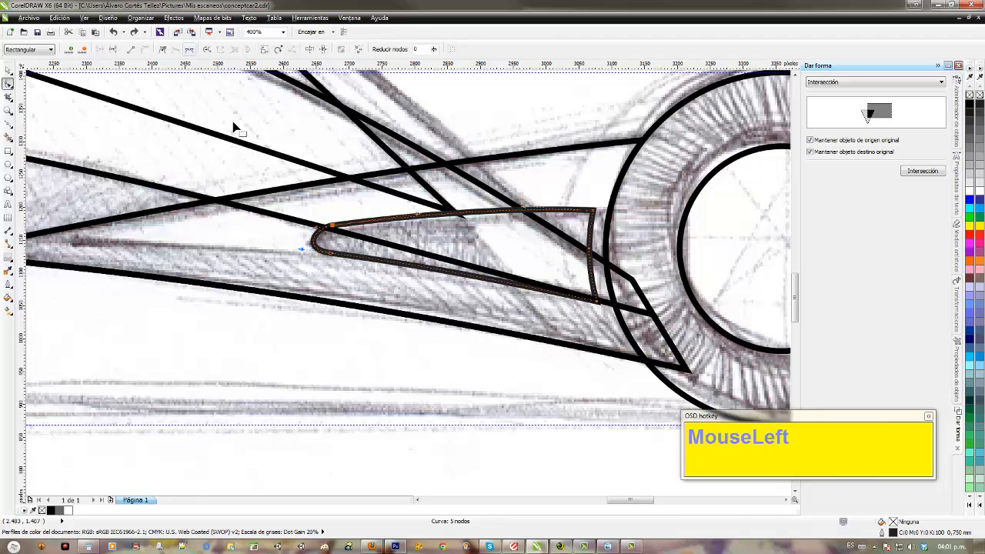
{"action": "left_click_drag", "start_coordinate": [302, 250], "coordinate": [312, 251]}
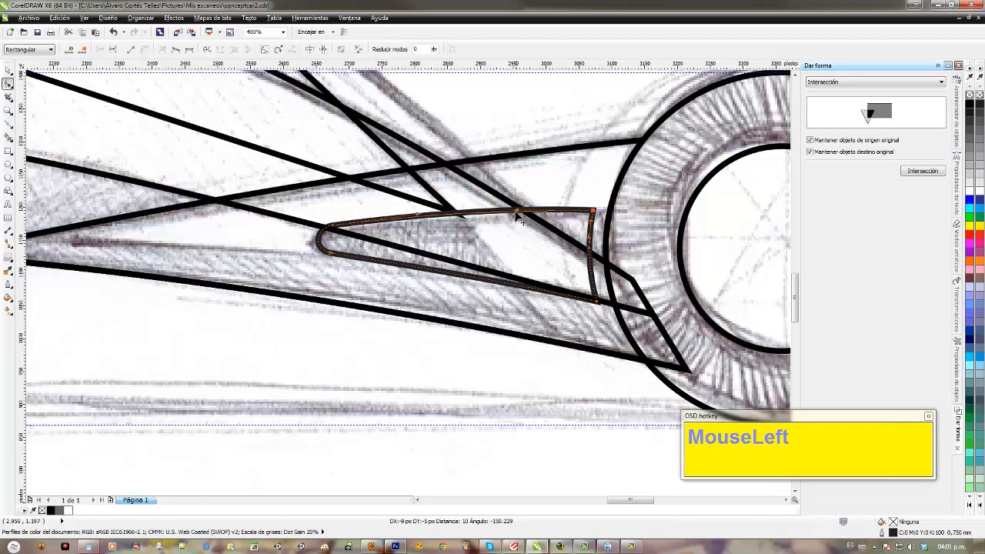
{"action": "mouse_move", "coordinate": [512, 215]}
{"action": "left_mouse_down"}
{"action": "mouse_move", "coordinate": [392, 217]}
{"action": "mouse_move", "coordinate": [503, 219]}
{"action": "left_mouse_up"}
{"action": "left_click_drag", "start_coordinate": [420, 220], "coordinate": [397, 222]}
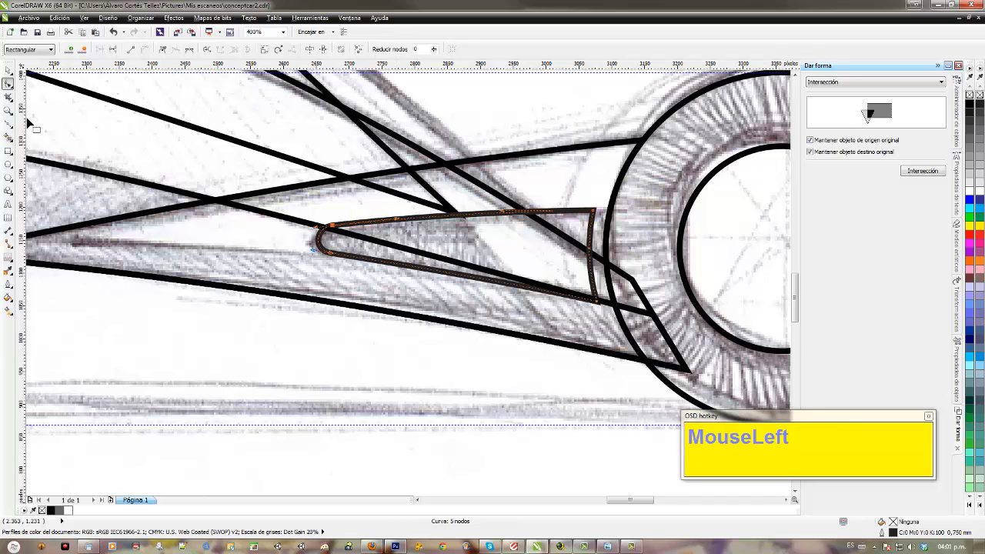
Step: Fill the rounded slot shape on the rear arm with white and bring it to the front of the other shapes
{"action": "double_click", "coordinate": [8, 69]}
{"action": "scroll", "coordinate": [335, 322], "scroll_direction": "down", "scroll_amount": 1}
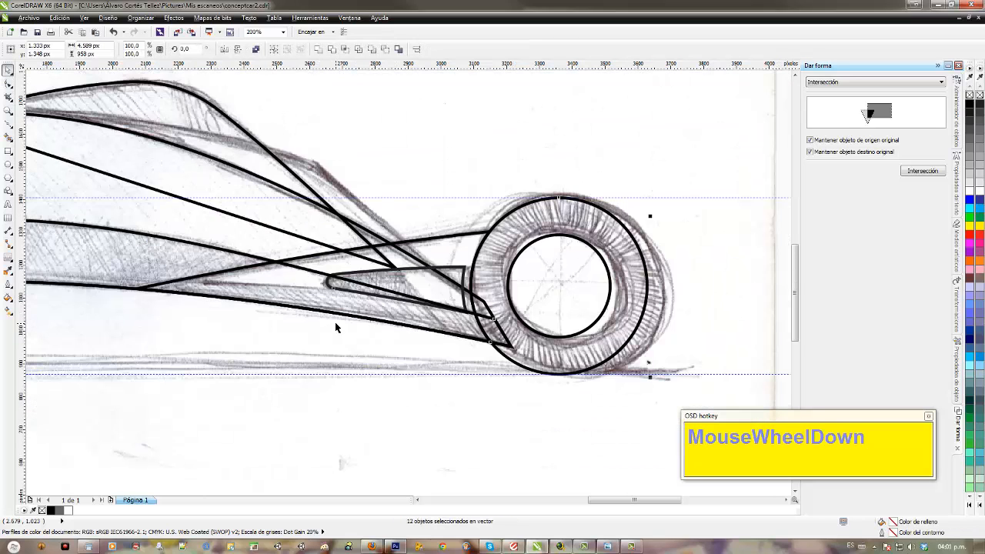
{"action": "left_click_drag", "start_coordinate": [334, 322], "coordinate": [451, 339]}
{"action": "scroll", "coordinate": [422, 323], "scroll_direction": "down", "scroll_amount": 1}
{"action": "scroll", "coordinate": [438, 340], "scroll_direction": "up", "scroll_amount": 1}
{"action": "left_click", "coordinate": [393, 410]}
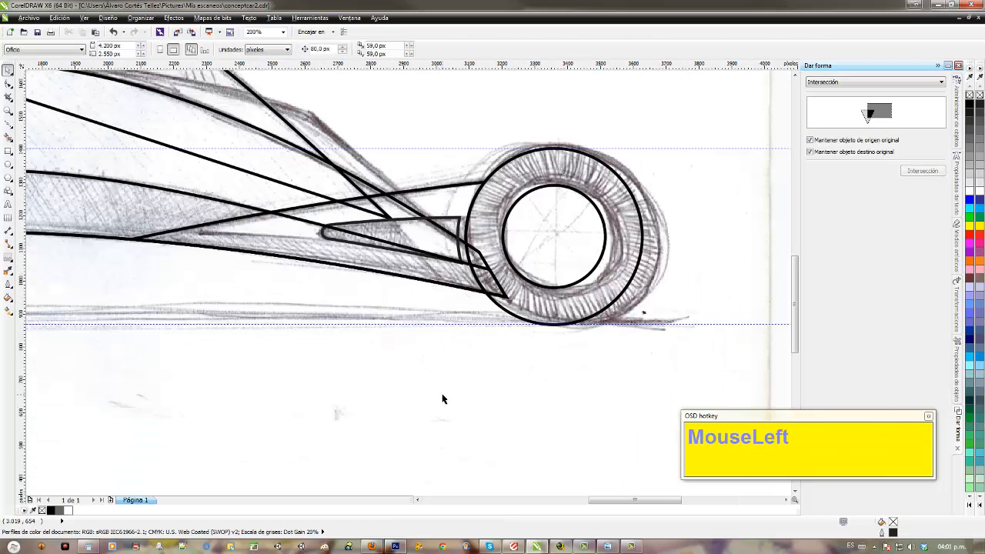
{"action": "left_click", "coordinate": [459, 221]}
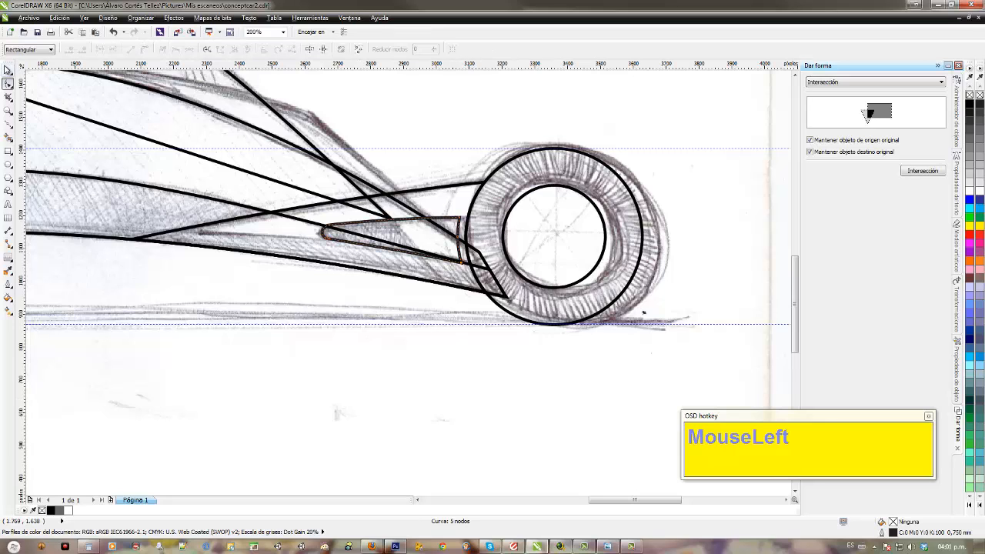
{"action": "left_click", "coordinate": [970, 190]}
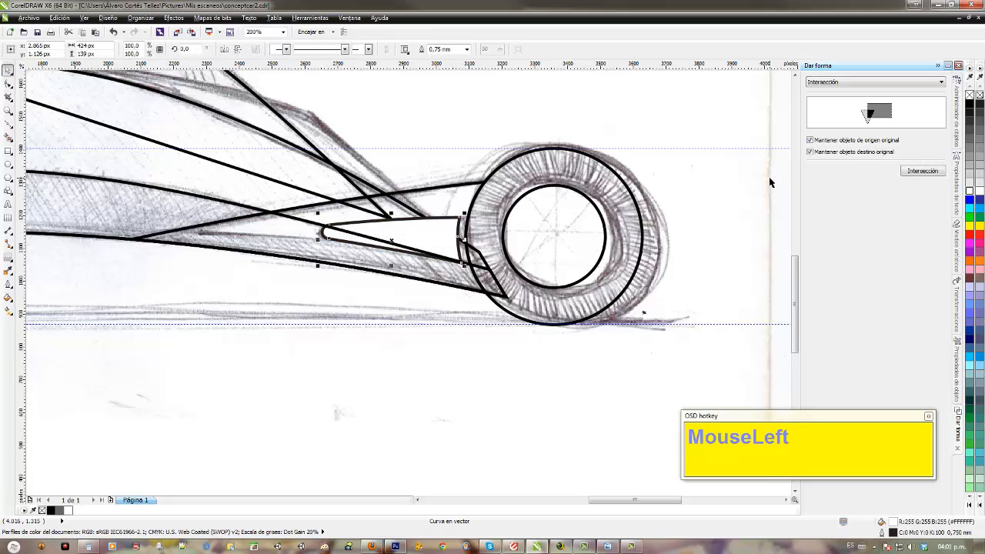
{"action": "key", "text": "shift+Page_Up"}
{"action": "left_click", "coordinate": [452, 449]}
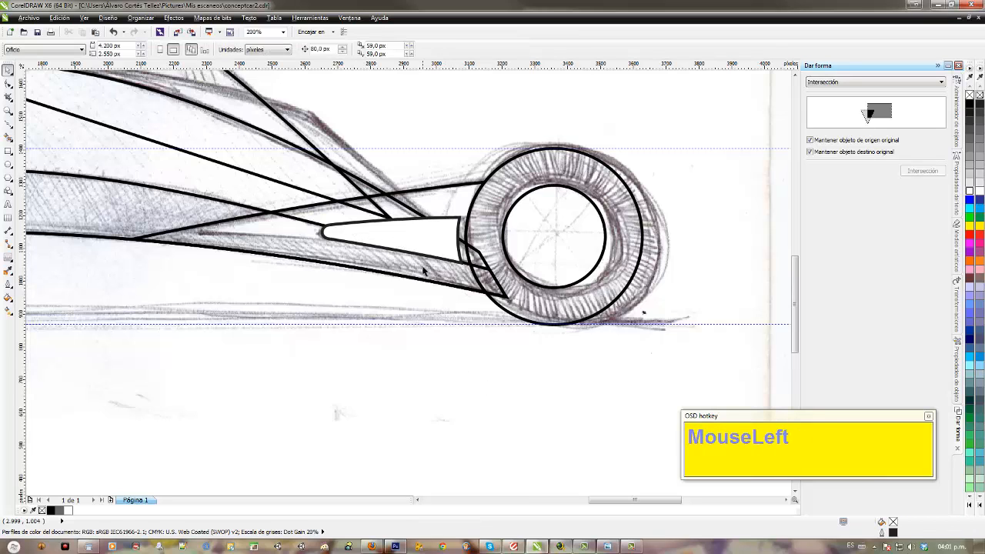
Step: Draw a closed straight-sided helper polygon along the sketched centre line from the rear arm's tip to the wheel, enclosing the arm's lower half
{"action": "left_click_drag", "start_coordinate": [315, 358], "coordinate": [403, 373]}
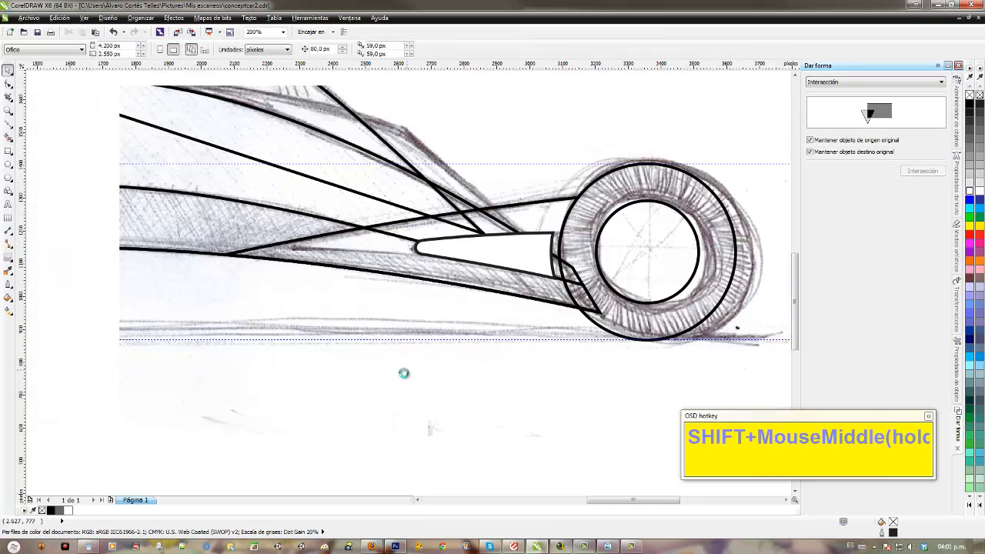
{"action": "left_click", "coordinate": [9, 126]}
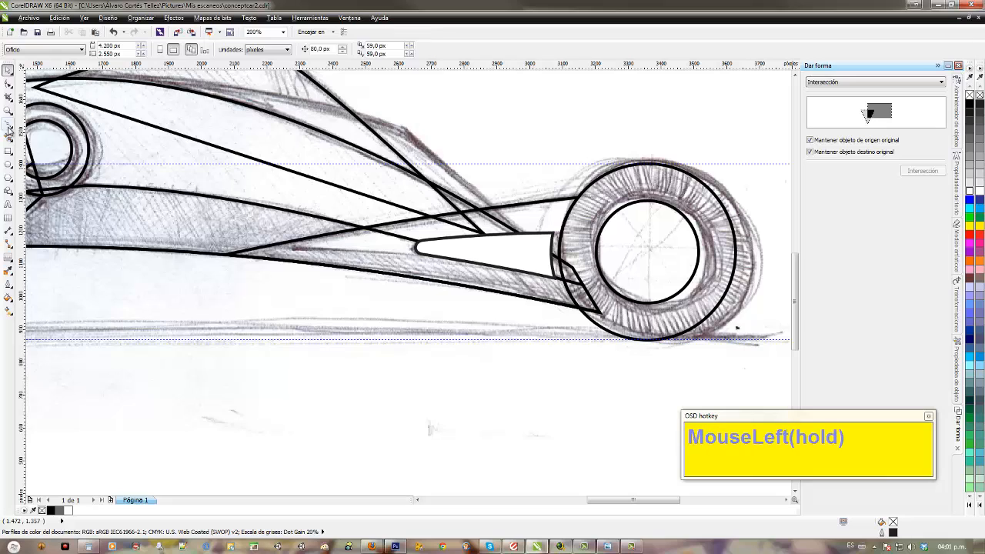
{"action": "left_click", "coordinate": [35, 153]}
{"action": "left_click_drag", "start_coordinate": [231, 261], "coordinate": [228, 259]}
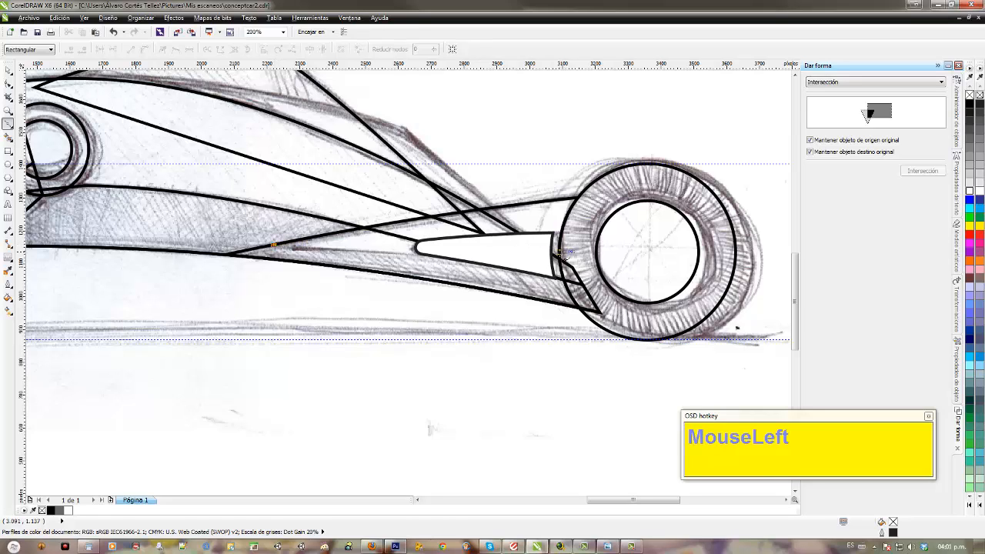
{"action": "left_click", "coordinate": [558, 252]}
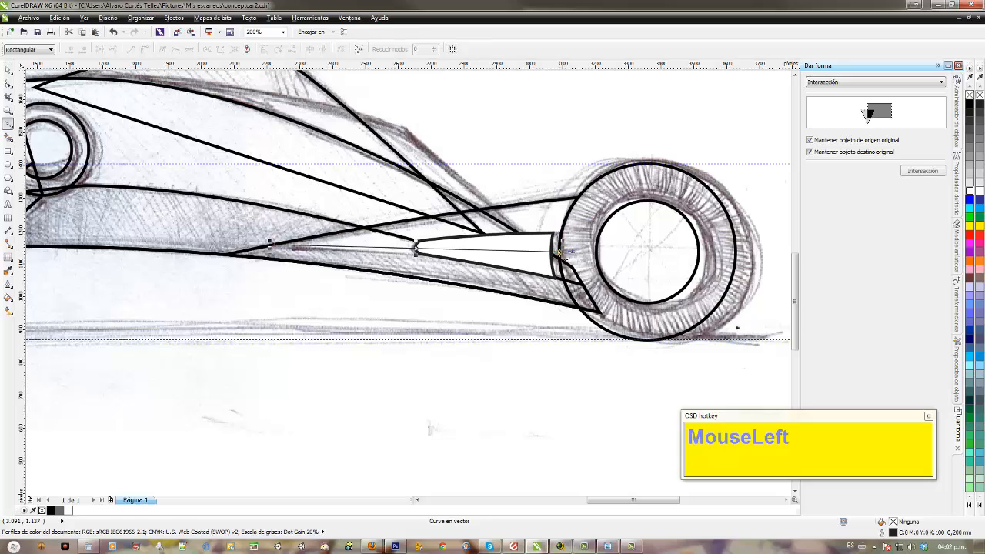
{"action": "left_click", "coordinate": [635, 355]}
{"action": "left_click", "coordinate": [283, 311]}
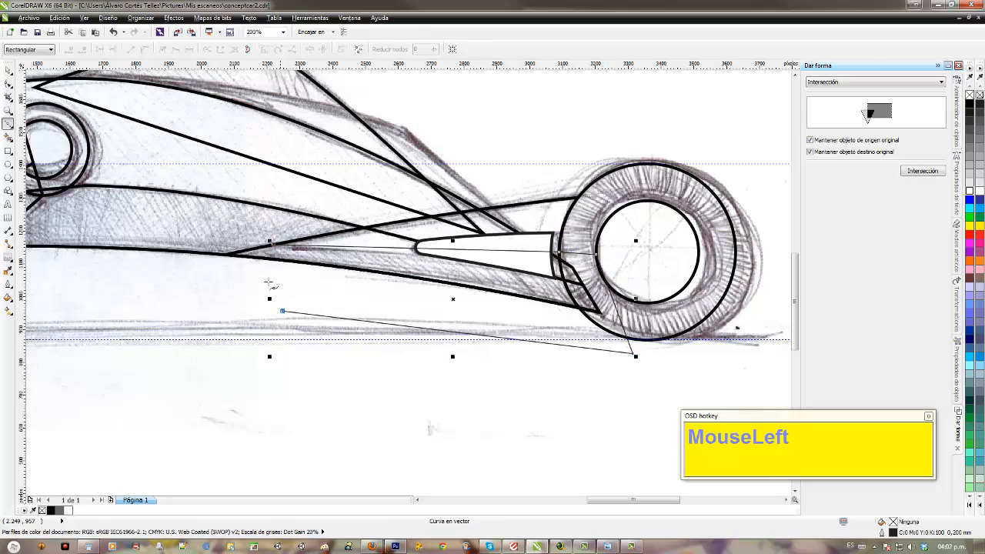
{"action": "left_click", "coordinate": [180, 271]}
{"action": "left_click", "coordinate": [214, 225]}
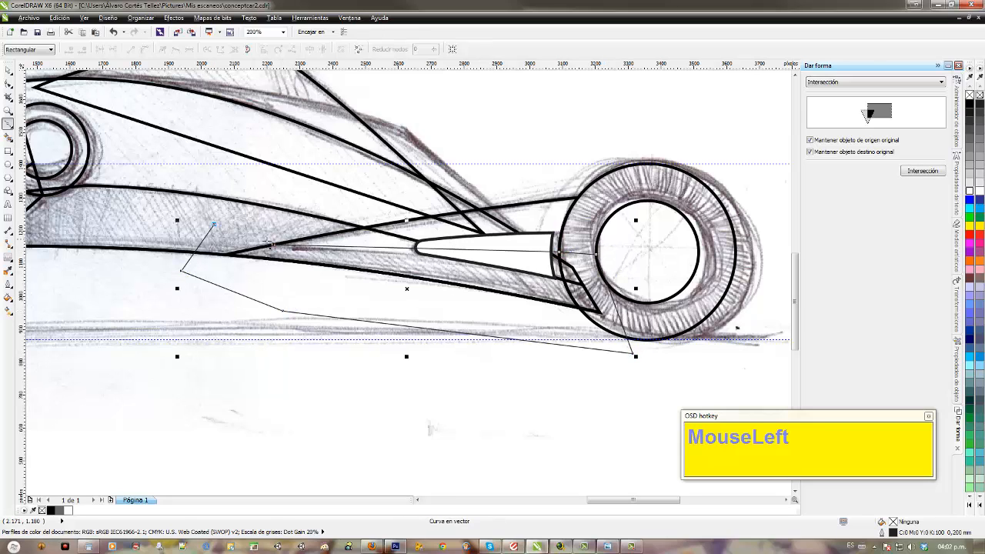
{"action": "left_click", "coordinate": [273, 244]}
Step: Intersect the helper polygon with the rear arm, keeping both originals, to create the arm's lower panel, and delete the helper polygon
{"action": "left_click", "coordinate": [8, 70]}
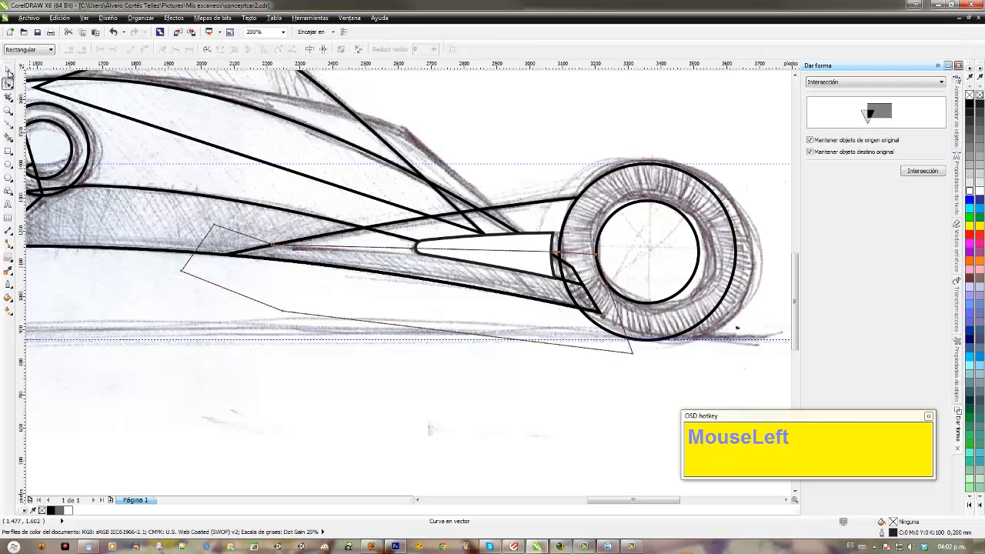
{"action": "left_click", "coordinate": [336, 245]}
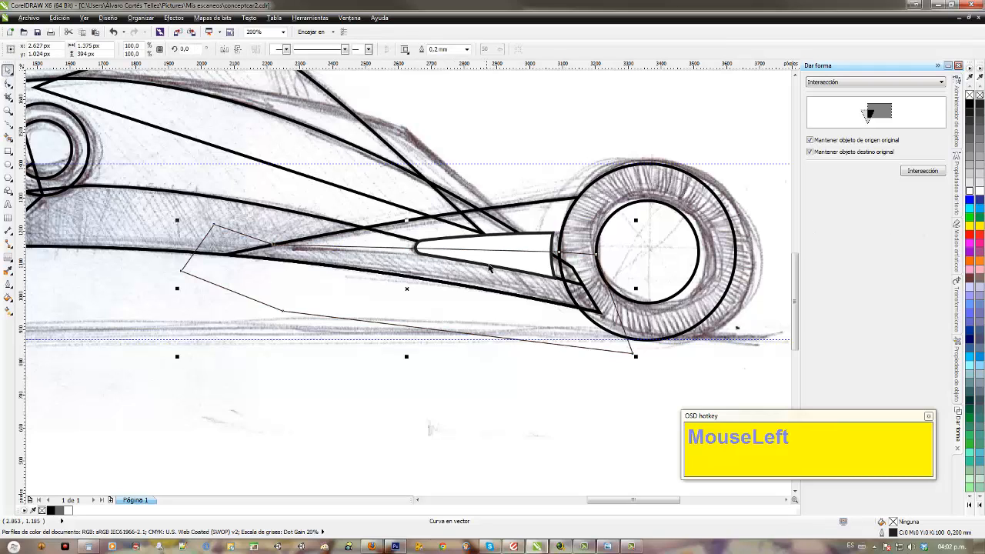
{"action": "left_click", "coordinate": [922, 171]}
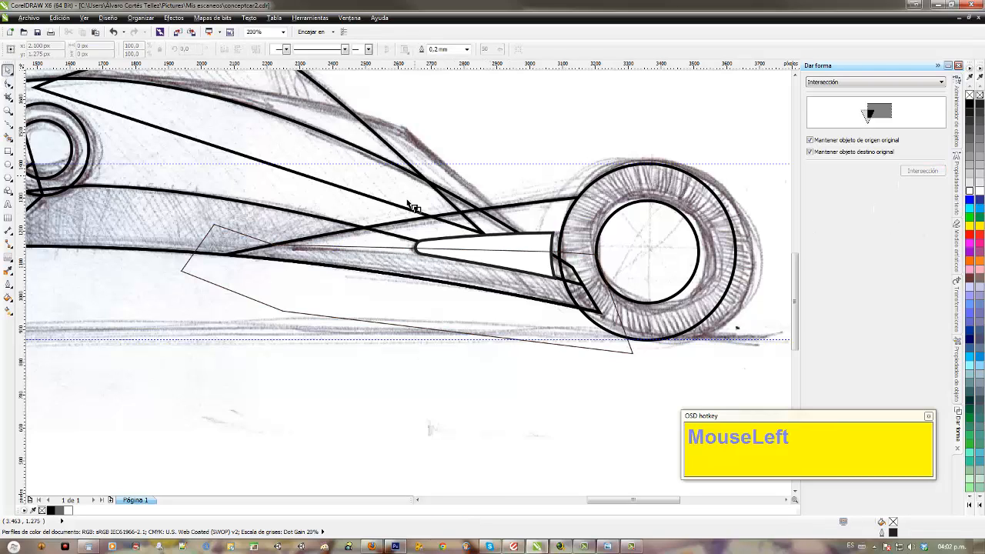
{"action": "left_click", "coordinate": [539, 204]}
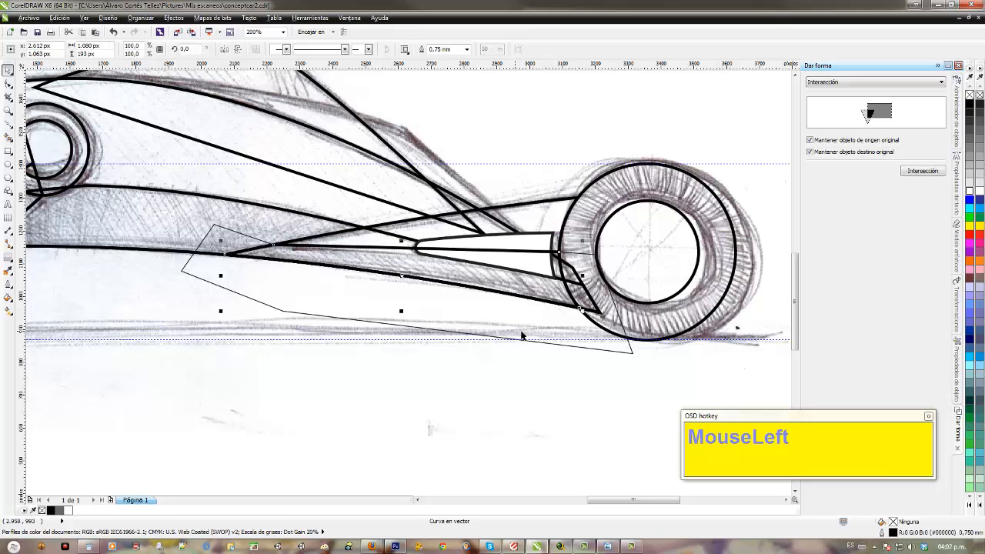
{"action": "left_click", "coordinate": [562, 347]}
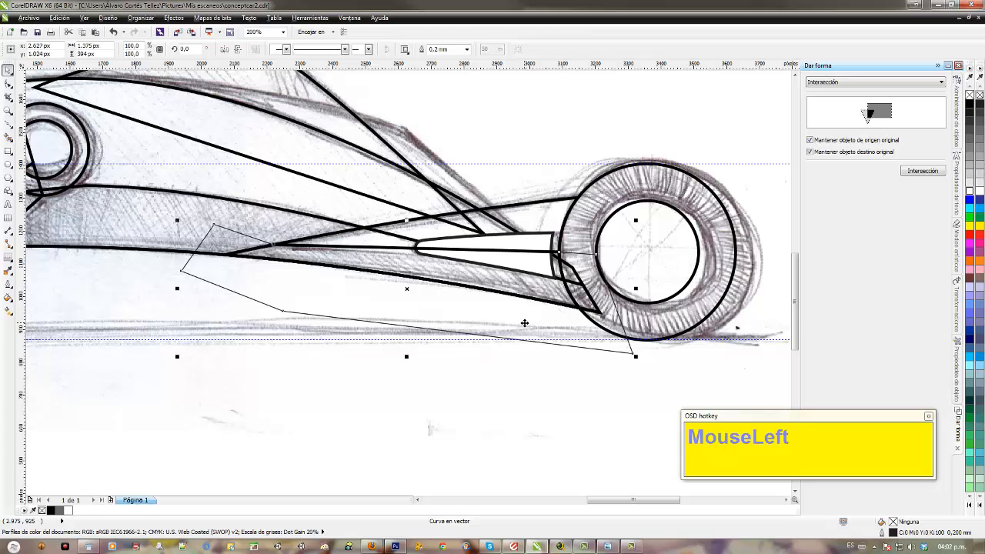
{"action": "key", "text": "Delete"}
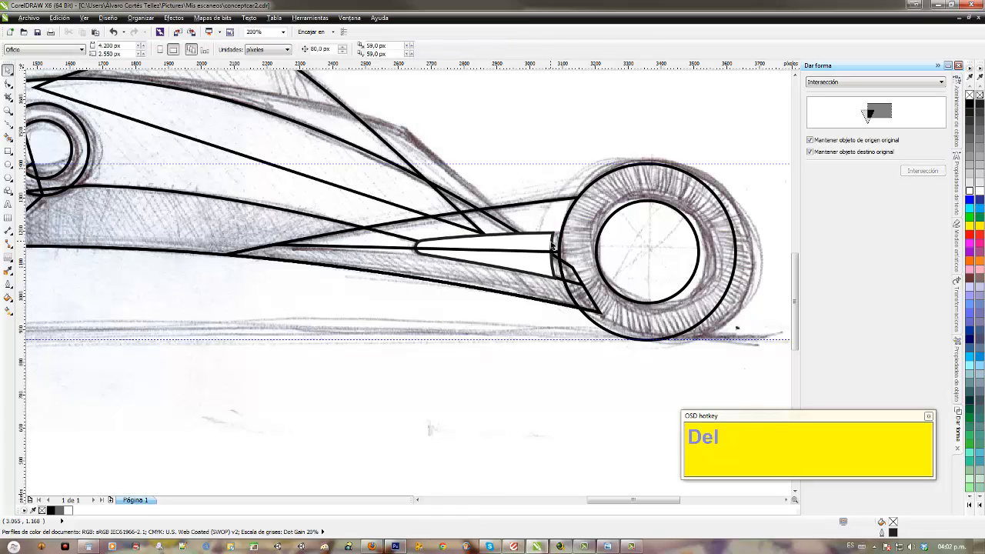
Step: Bring the white slot shape to the front so it covers the new lower panel's edge line
{"action": "key", "text": "z"}
{"action": "left_click_drag", "start_coordinate": [389, 202], "coordinate": [625, 340]}
{"action": "left_click", "coordinate": [9, 83]}
{"action": "left_click", "coordinate": [423, 187]}
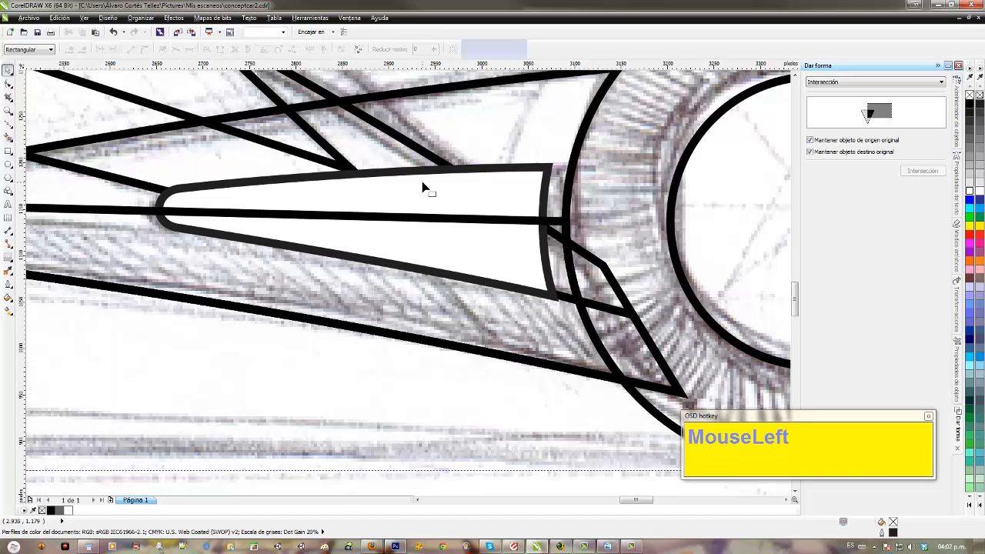
{"action": "left_click", "coordinate": [8, 70]}
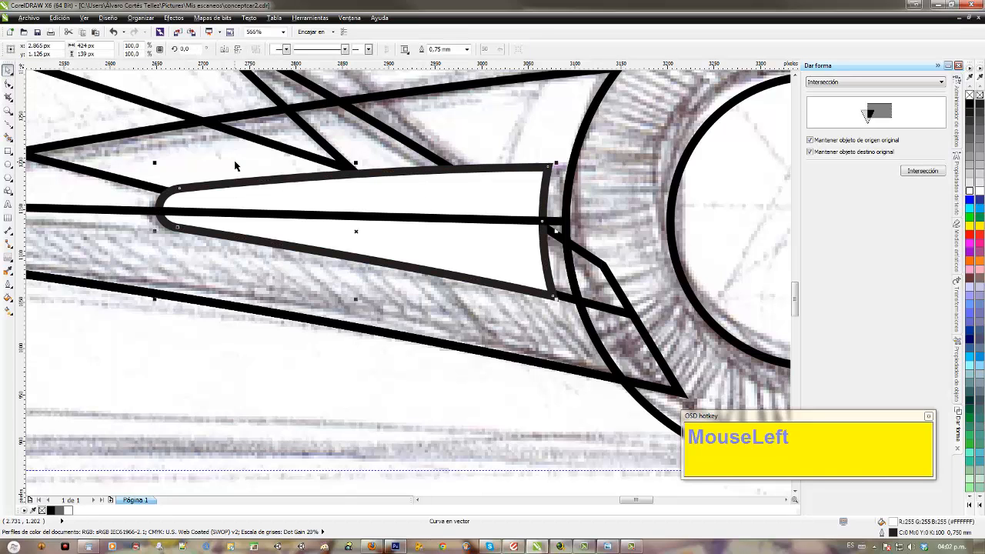
{"action": "key", "text": "shift+Page_Up"}
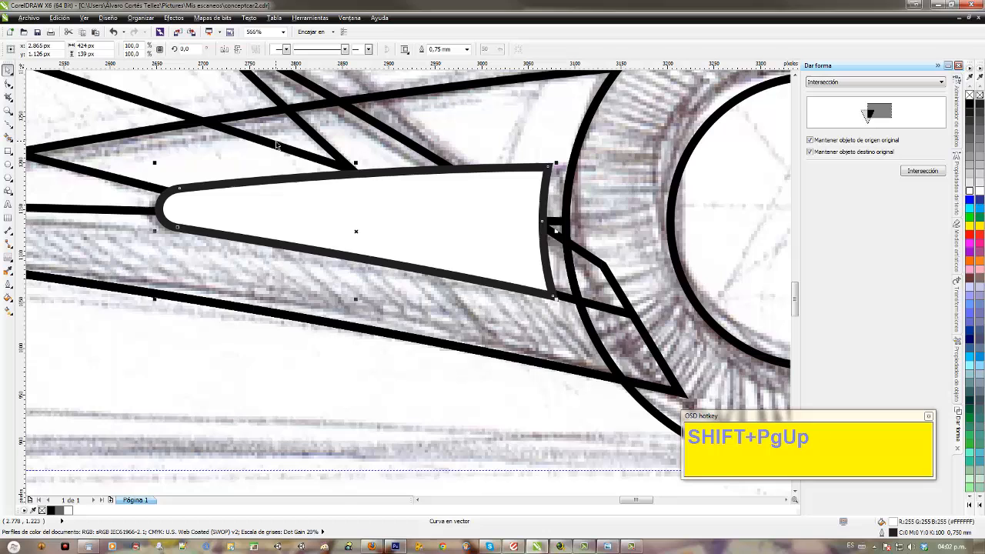
{"action": "scroll", "coordinate": [308, 341], "scroll_direction": "down", "scroll_amount": 2}
{"action": "middle_click", "coordinate": [324, 327]}
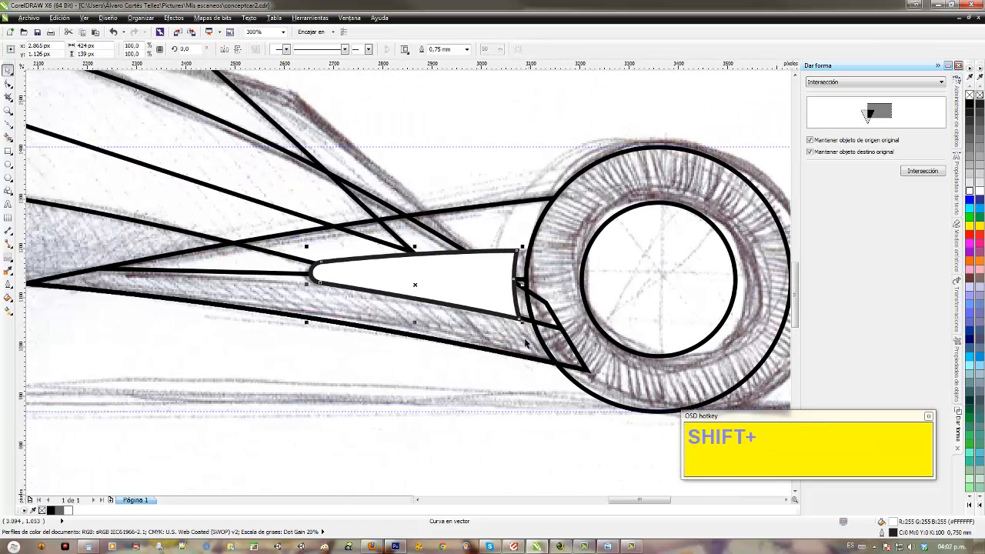
{"action": "double_click", "coordinate": [573, 351]}
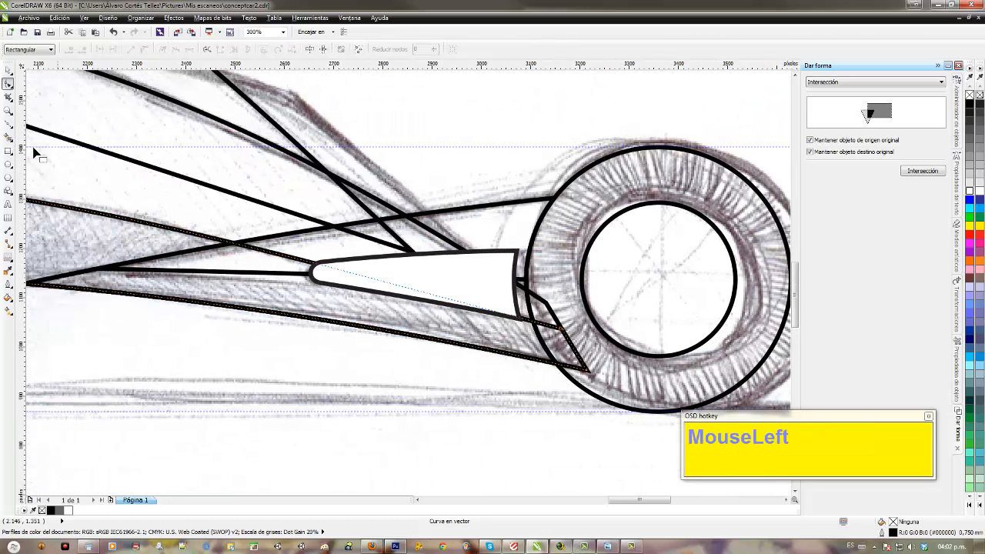
{"action": "left_click", "coordinate": [7, 71]}
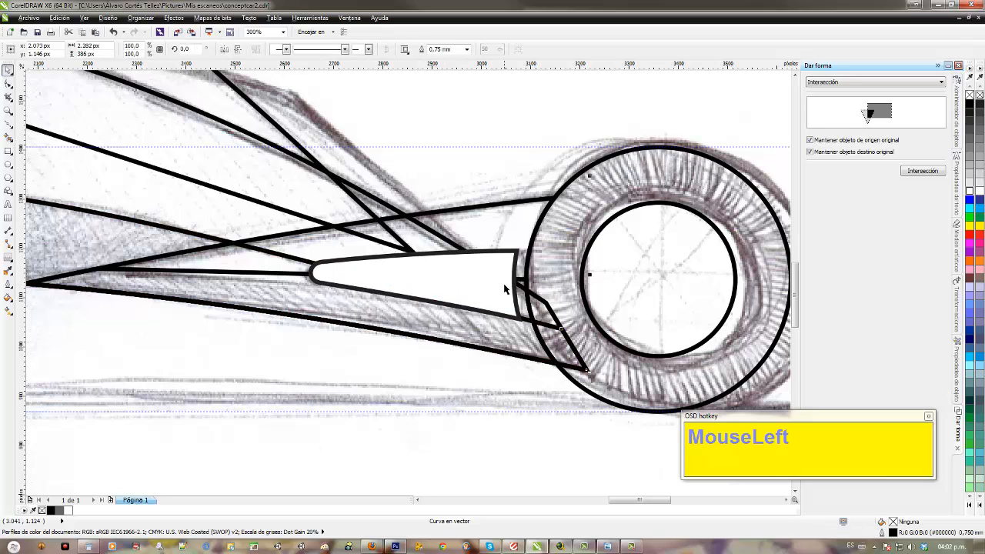
Step: Fill all the traced shapes of the car with white and clear the selection
{"action": "scroll", "coordinate": [443, 290], "scroll_direction": "down", "scroll_amount": 5}
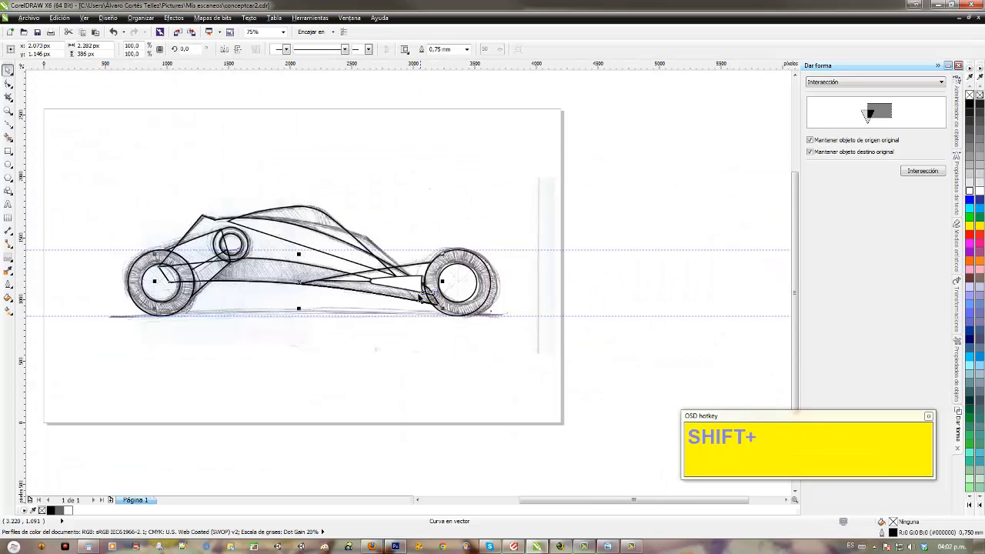
{"action": "mouse_move", "coordinate": [168, 137]}
{"action": "left_mouse_down"}
{"action": "mouse_move", "coordinate": [576, 357]}
{"action": "mouse_move", "coordinate": [599, 332]}
{"action": "left_mouse_up"}
{"action": "left_click", "coordinate": [969, 191]}
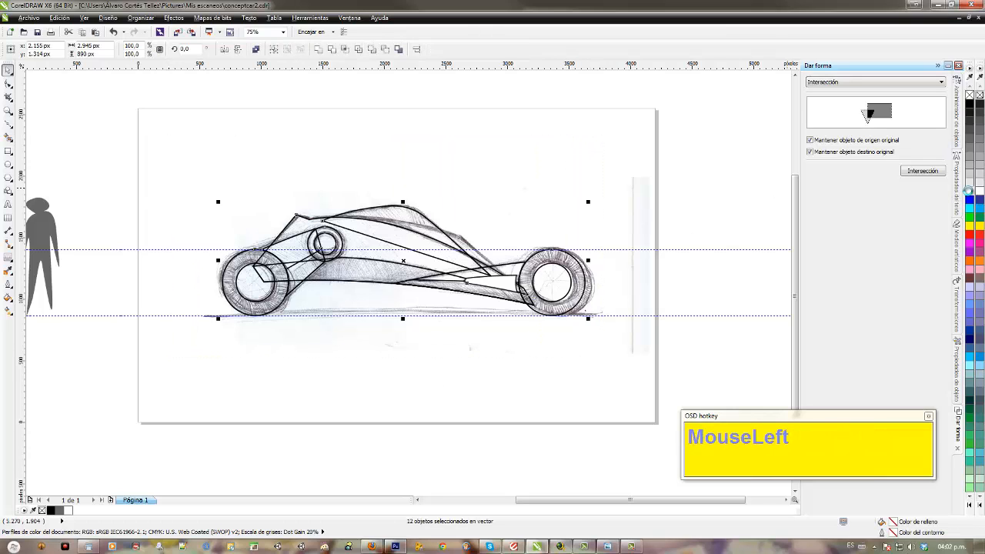
{"action": "scroll", "coordinate": [658, 271], "scroll_direction": "up", "scroll_amount": 1}
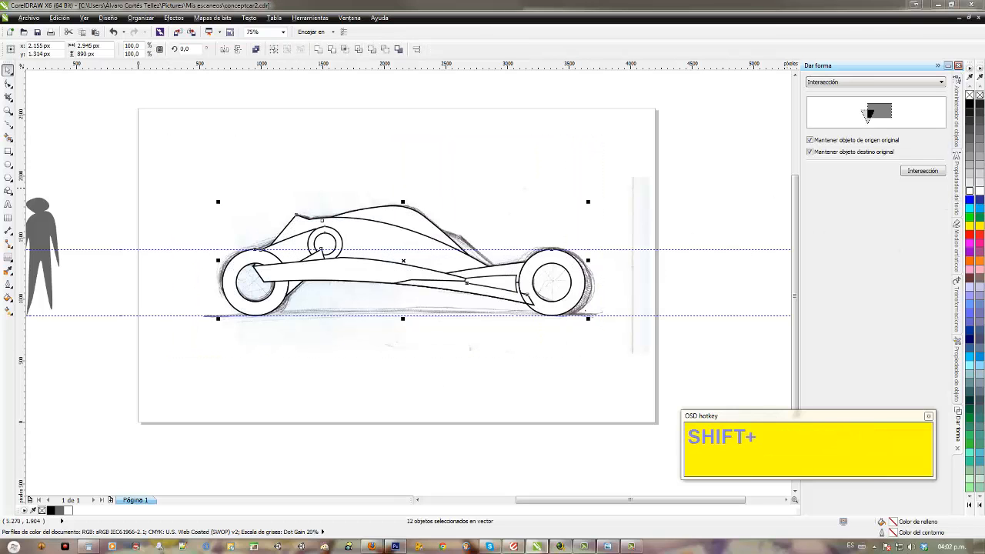
{"action": "left_click", "coordinate": [776, 362]}
{"action": "left_click_drag", "start_coordinate": [505, 335], "coordinate": [583, 334]}
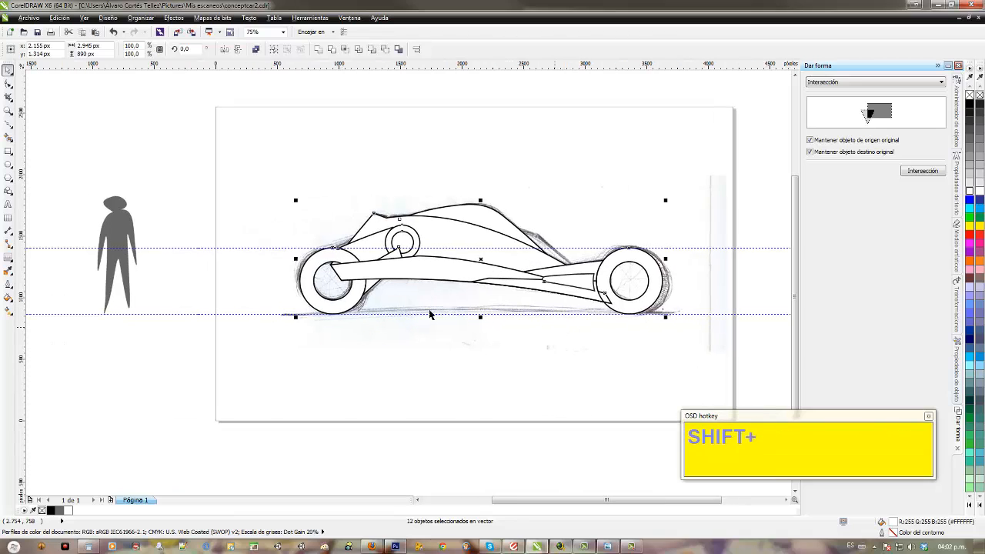
{"action": "left_click", "coordinate": [292, 211]}
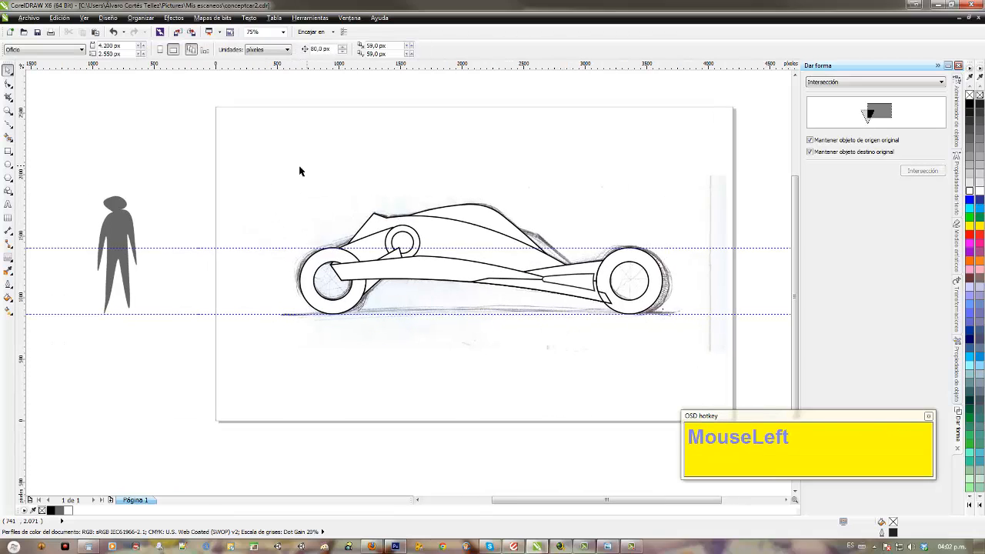
Step: Bring the front wheel, front arm and hub circles to the front, and place the hub circles above the arm
{"action": "left_click_drag", "start_coordinate": [275, 168], "coordinate": [428, 370]}
{"action": "key", "text": "shift+Page_Up"}
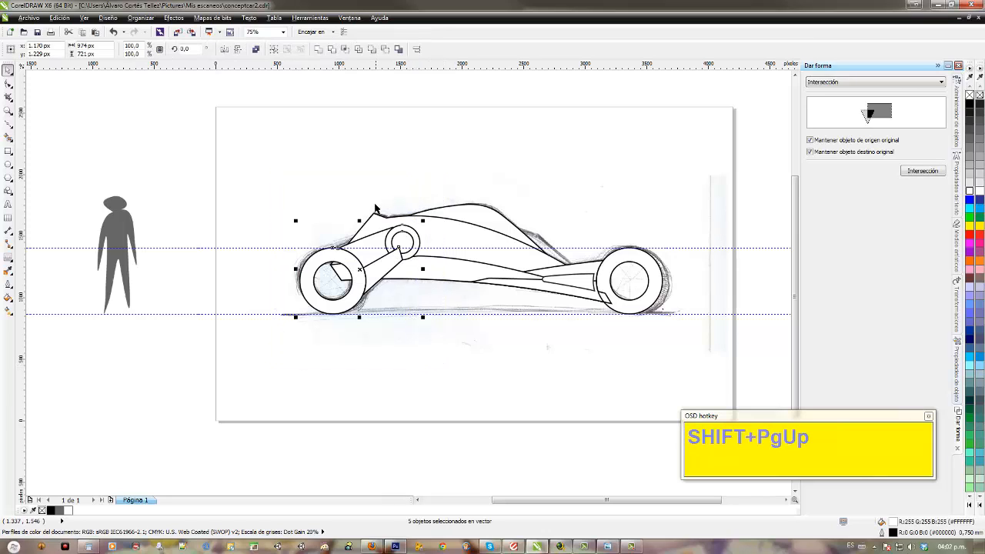
{"action": "left_click_drag", "start_coordinate": [358, 169], "coordinate": [444, 288]}
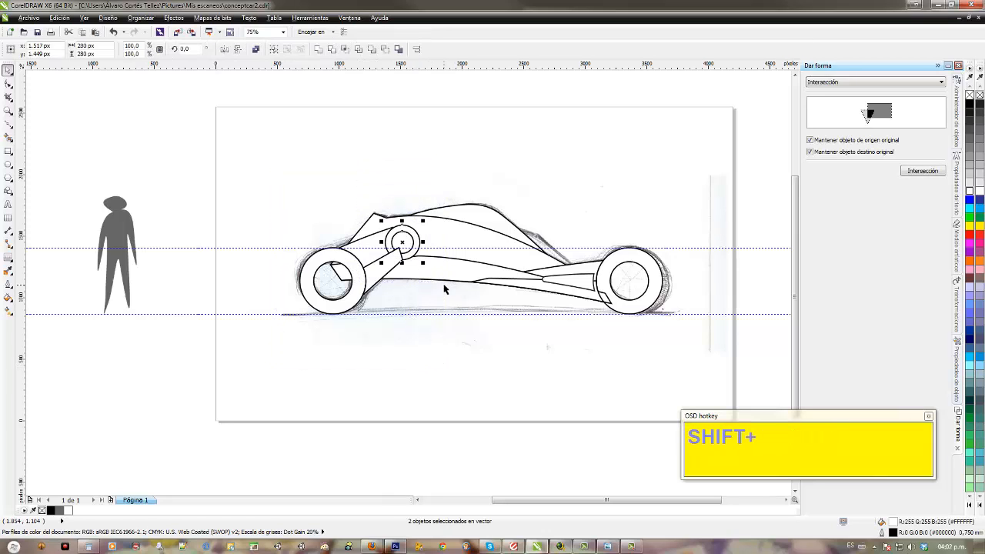
{"action": "key", "text": "shift+Page_Up"}
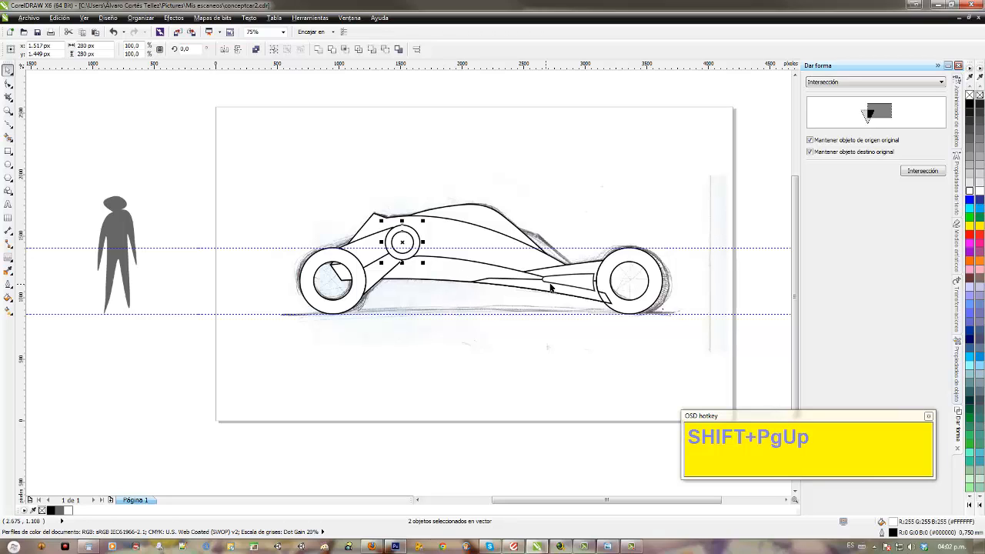
Step: Bring the rear arm with its panels to the front, and place the rear wheel above it
{"action": "left_click_drag", "start_coordinate": [449, 183], "coordinate": [624, 326]}
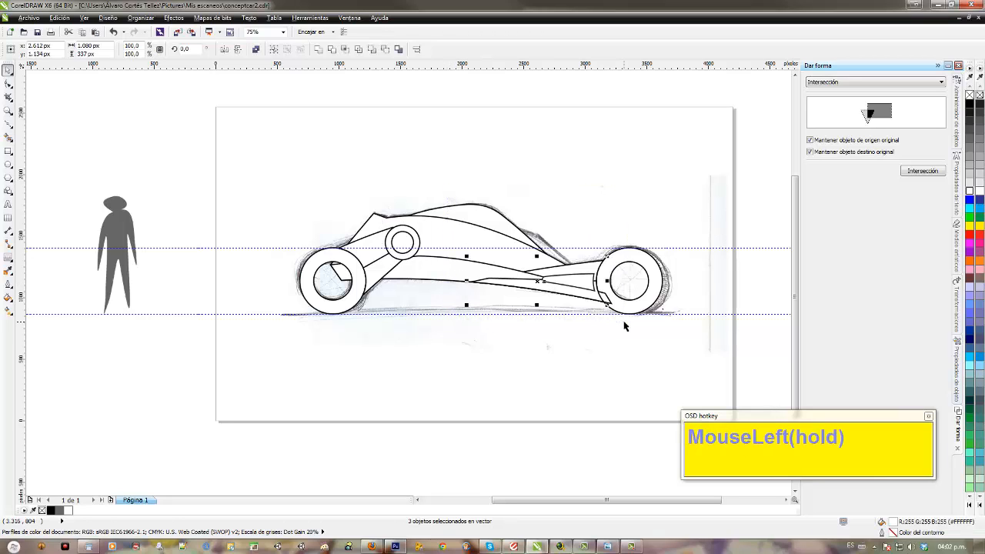
{"action": "key", "text": "shift+Page_Up"}
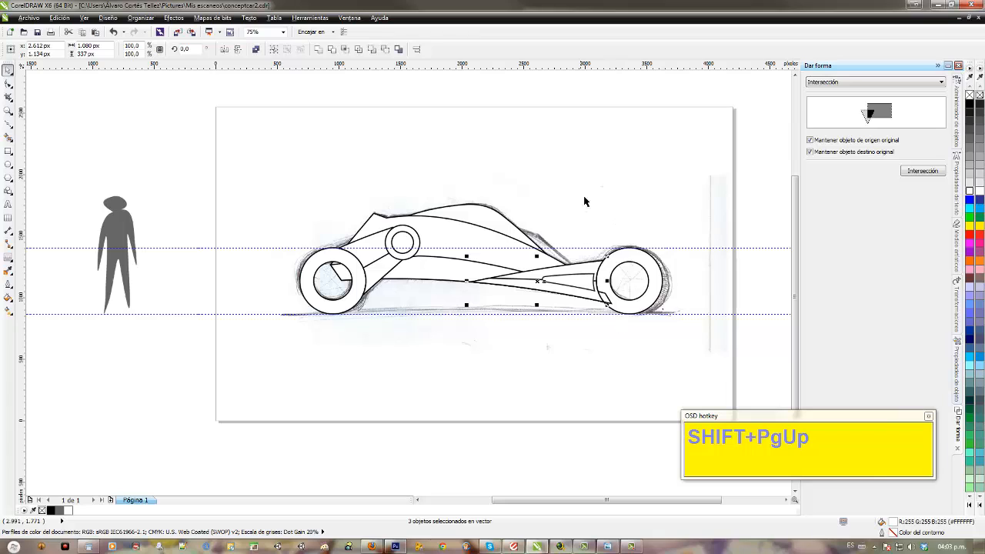
{"action": "left_click_drag", "start_coordinate": [744, 202], "coordinate": [585, 335]}
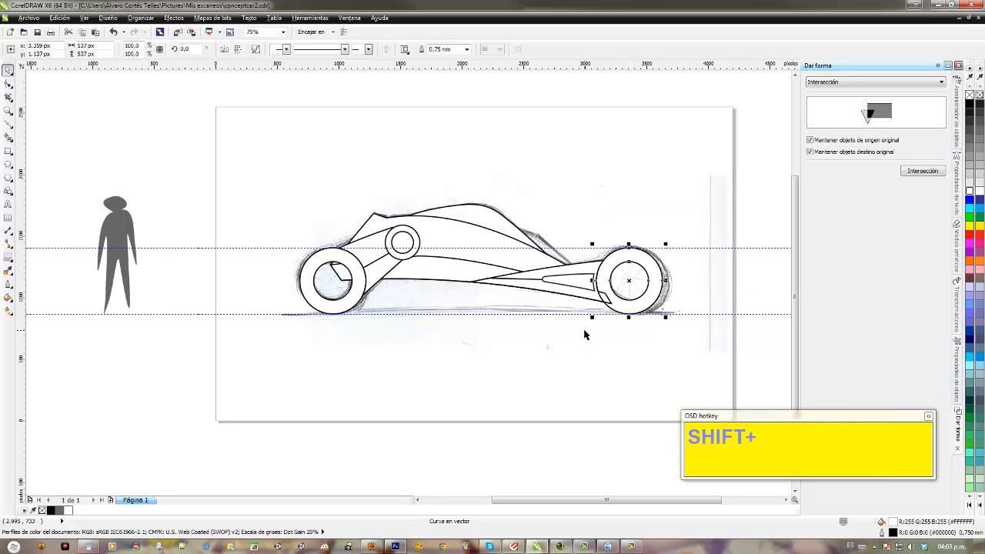
{"action": "key", "text": "shift+Page_Up"}
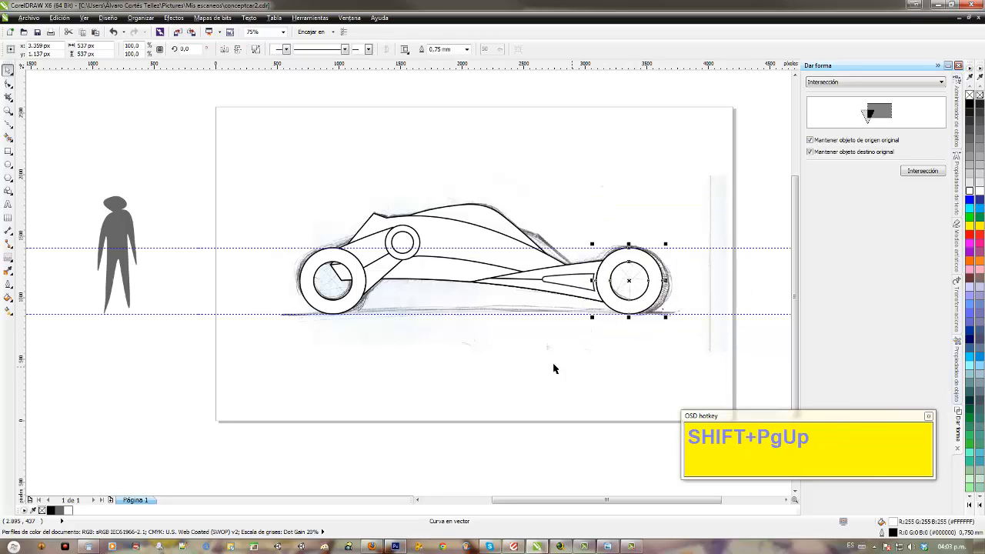
Step: Fill the lower body panel and the strip beneath the rear arm with 30% grey (#B3B3B3)
{"action": "double_click", "coordinate": [349, 279]}
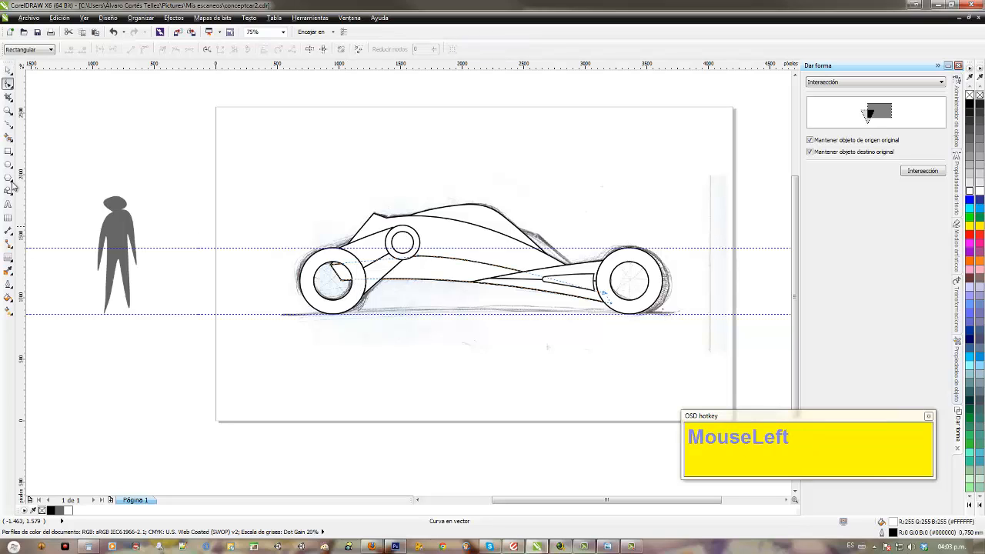
{"action": "left_click", "coordinate": [8, 69]}
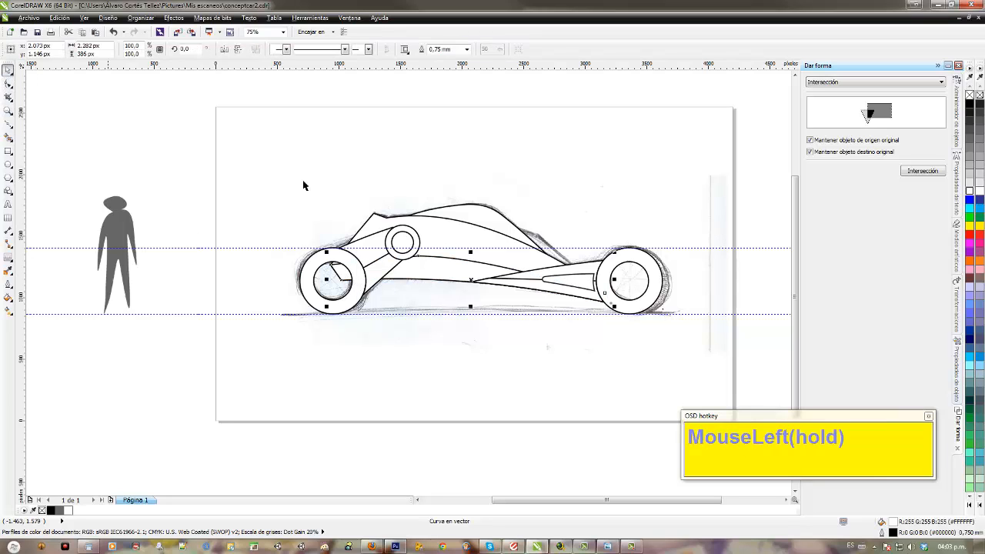
{"action": "left_click", "coordinate": [969, 164]}
{"action": "left_click", "coordinate": [513, 279]}
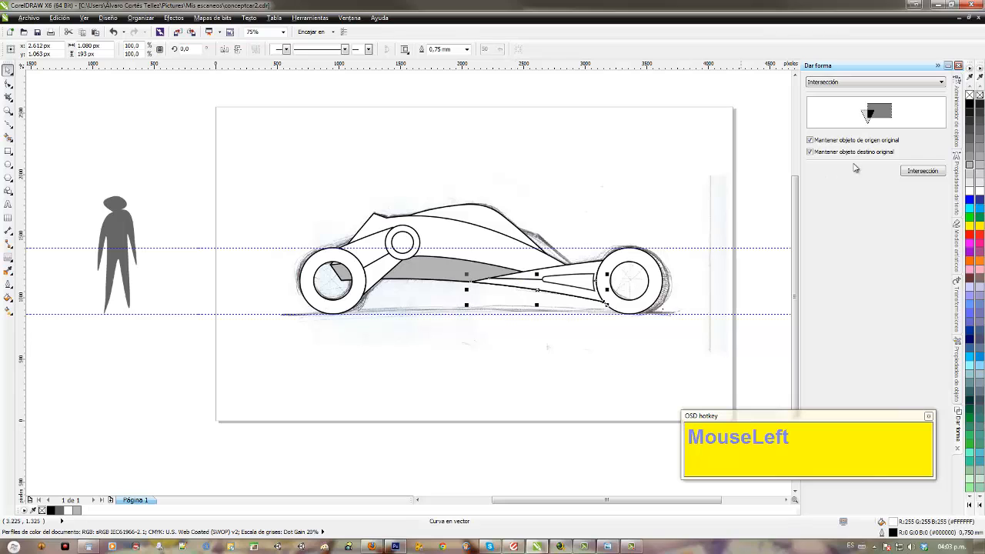
{"action": "left_click", "coordinate": [968, 165]}
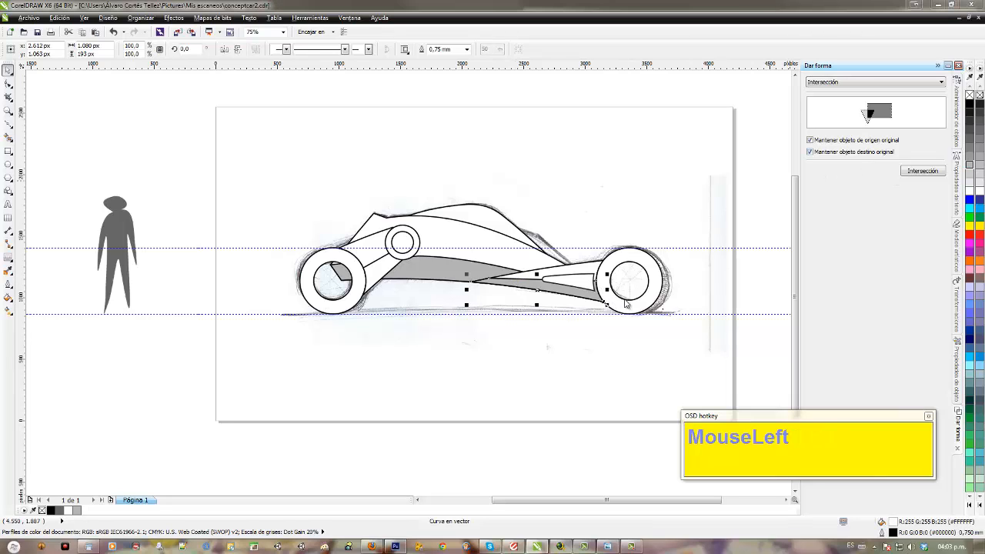
Step: Fill the underside panel of the front arm with the same grey (#B3B3B3)
{"action": "double_click", "coordinate": [377, 275]}
{"action": "left_click", "coordinate": [968, 165]}
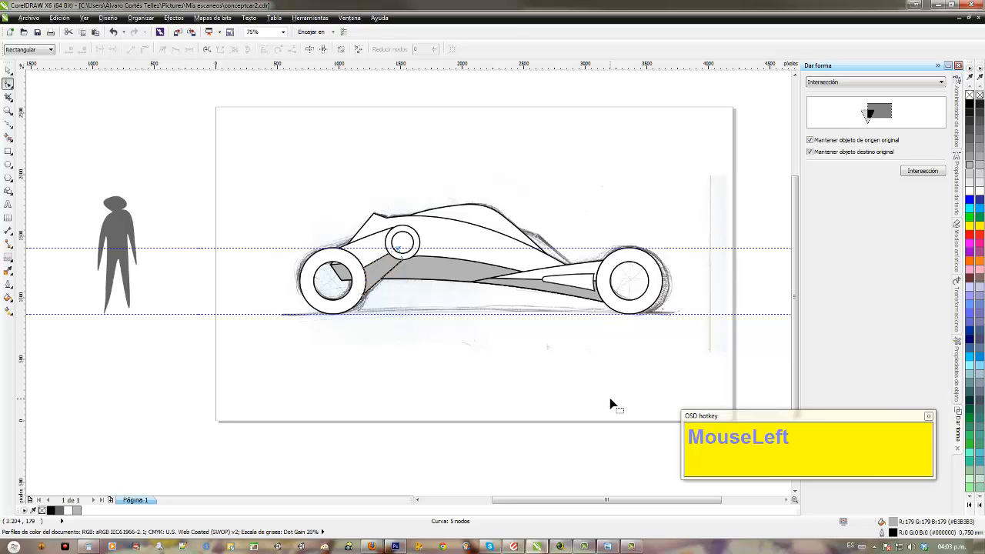
{"action": "left_click", "coordinate": [8, 70]}
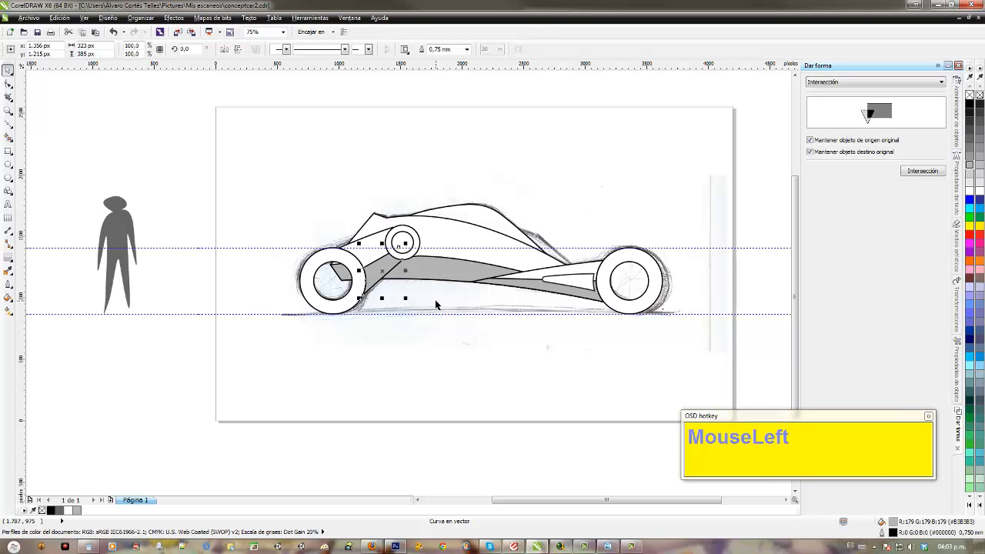
Step: Examine the grey-filled panels and the hub circles on the front arm up close
{"action": "left_click_drag", "start_coordinate": [454, 289], "coordinate": [376, 288]}
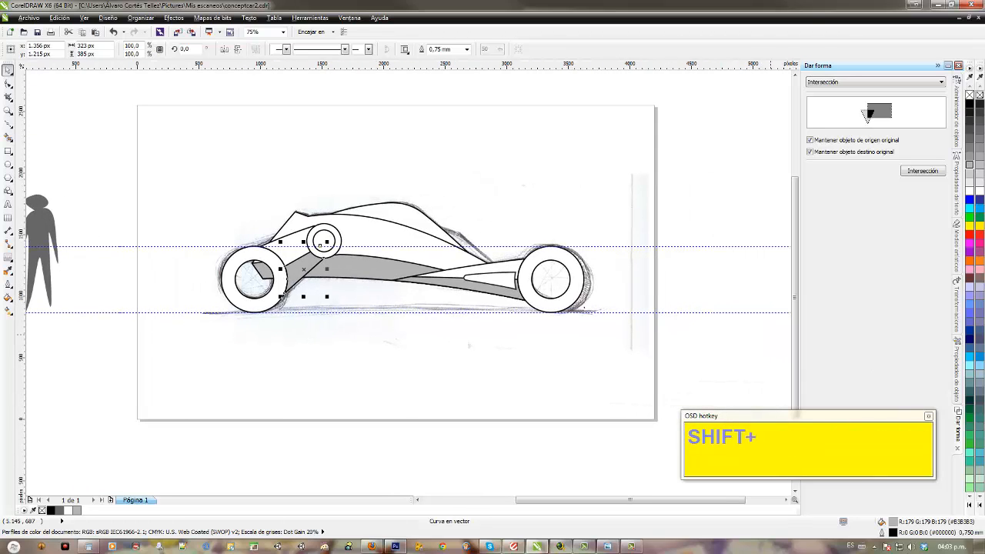
{"action": "left_click", "coordinate": [320, 245], "text": "shift"}
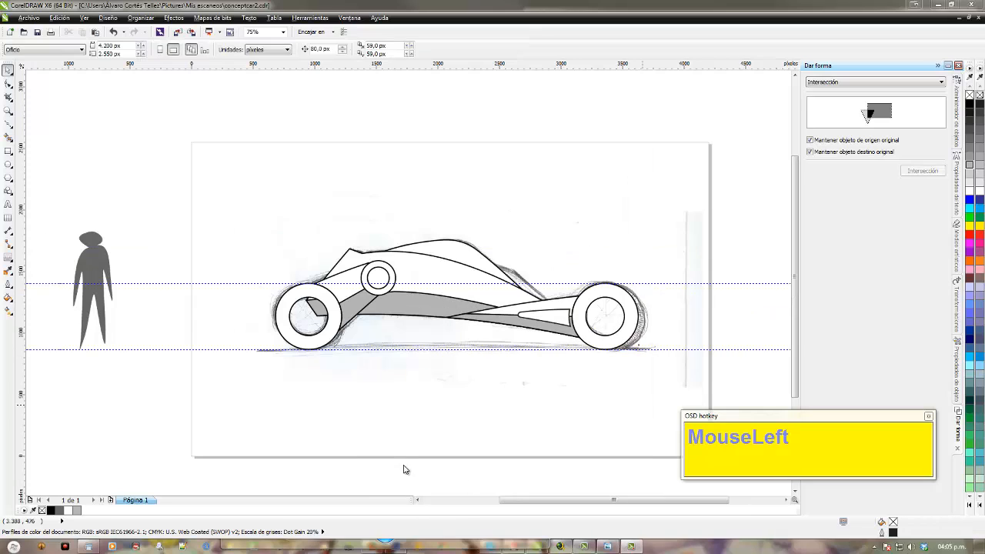
{"action": "left_click_drag", "start_coordinate": [395, 382], "coordinate": [368, 352]}
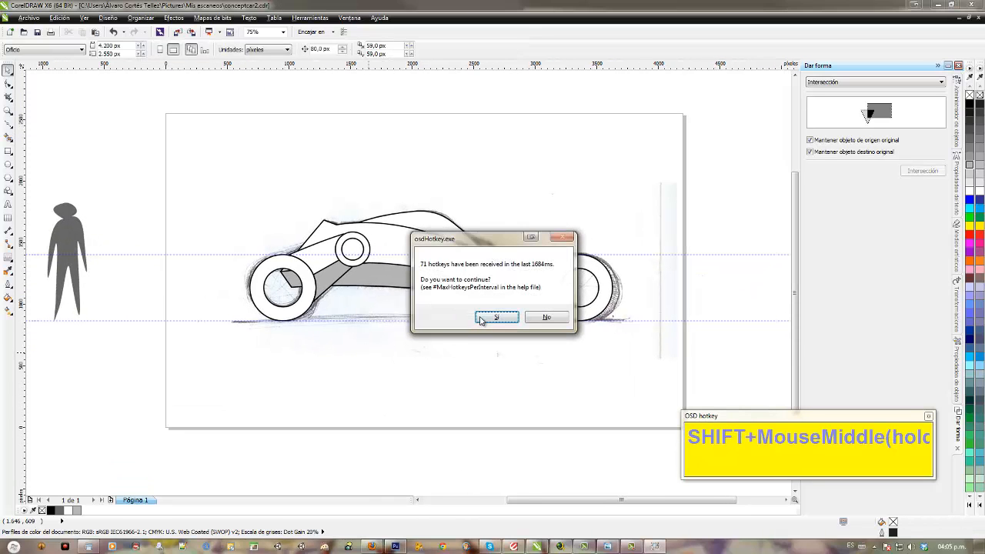
{"action": "left_click", "coordinate": [496, 314]}
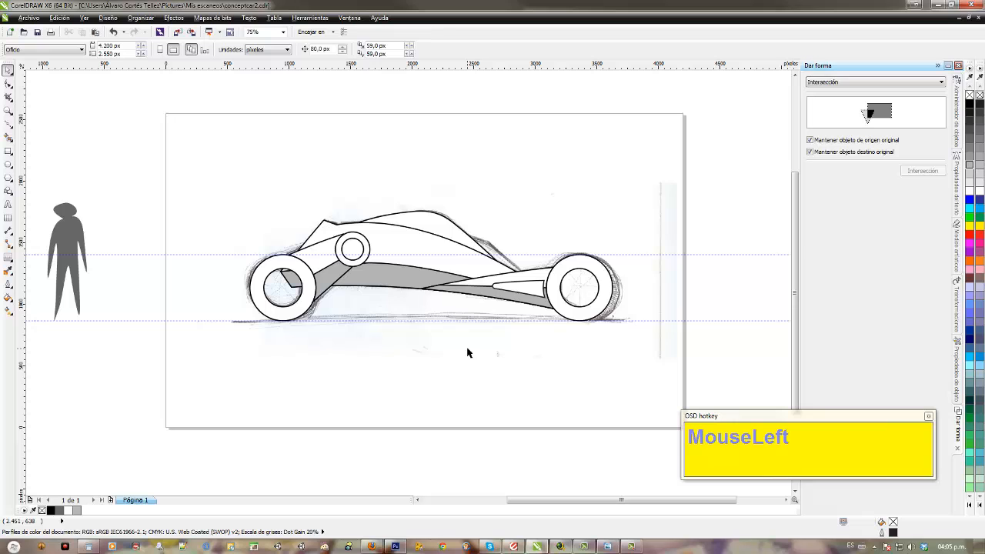
{"action": "mouse_move", "coordinate": [467, 353]}
{"action": "left_mouse_down"}
{"action": "mouse_move", "coordinate": [468, 336]}
{"action": "mouse_move", "coordinate": [416, 360]}
{"action": "left_mouse_up"}
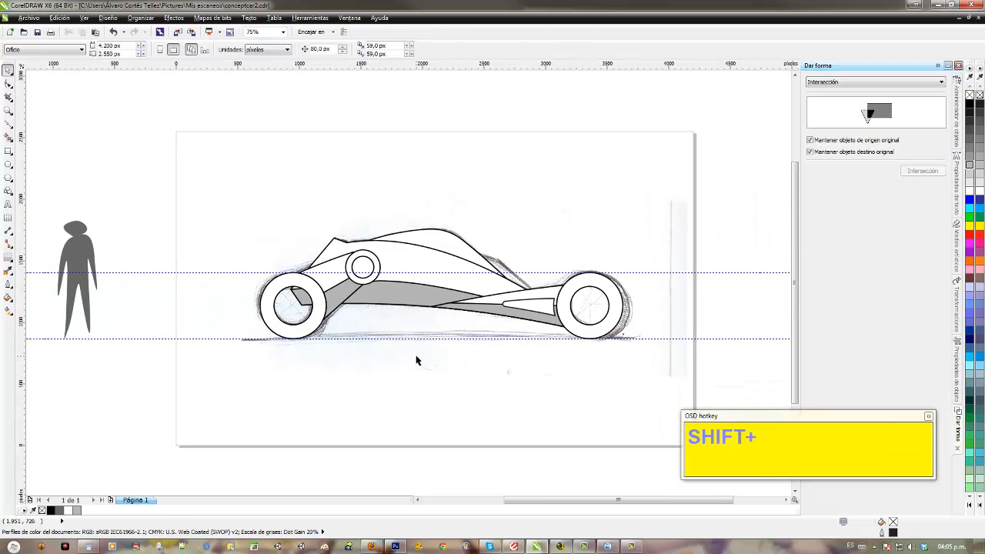
{"action": "scroll", "coordinate": [415, 360], "scroll_direction": "up", "scroll_amount": 2}
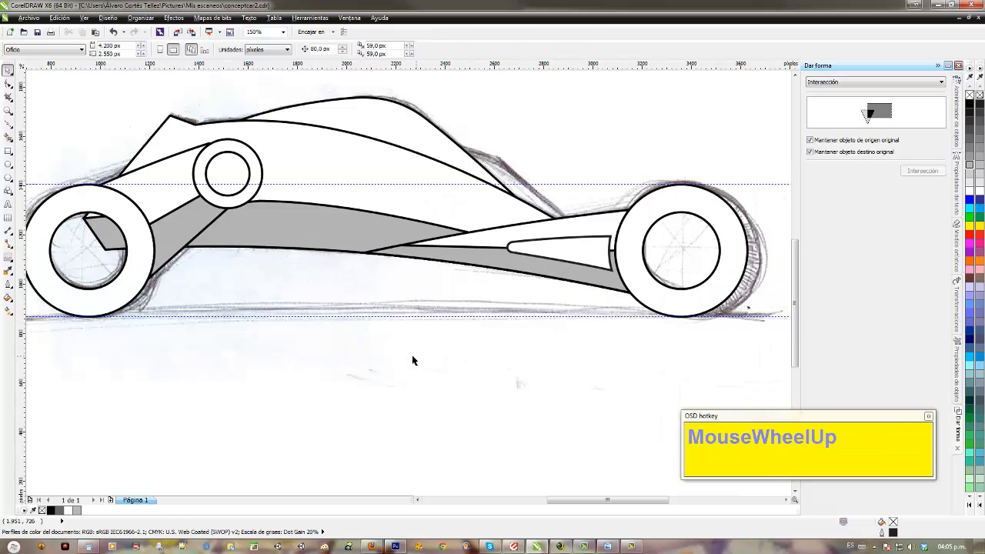
{"action": "mouse_move", "coordinate": [413, 358]}
{"action": "left_mouse_down"}
{"action": "mouse_move", "coordinate": [454, 391]}
{"action": "mouse_move", "coordinate": [430, 374]}
{"action": "mouse_move", "coordinate": [450, 378]}
{"action": "mouse_move", "coordinate": [362, 271]}
{"action": "mouse_move", "coordinate": [413, 362]}
{"action": "left_mouse_up"}
{"action": "scroll", "coordinate": [427, 355], "scroll_direction": "up", "scroll_amount": 2}
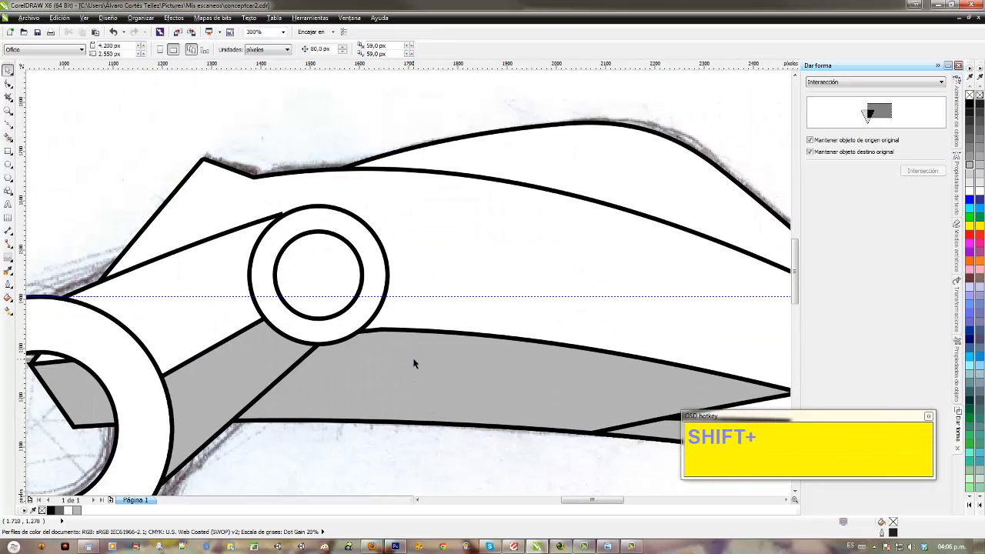
{"action": "scroll", "coordinate": [413, 363], "scroll_direction": "down", "scroll_amount": 2}
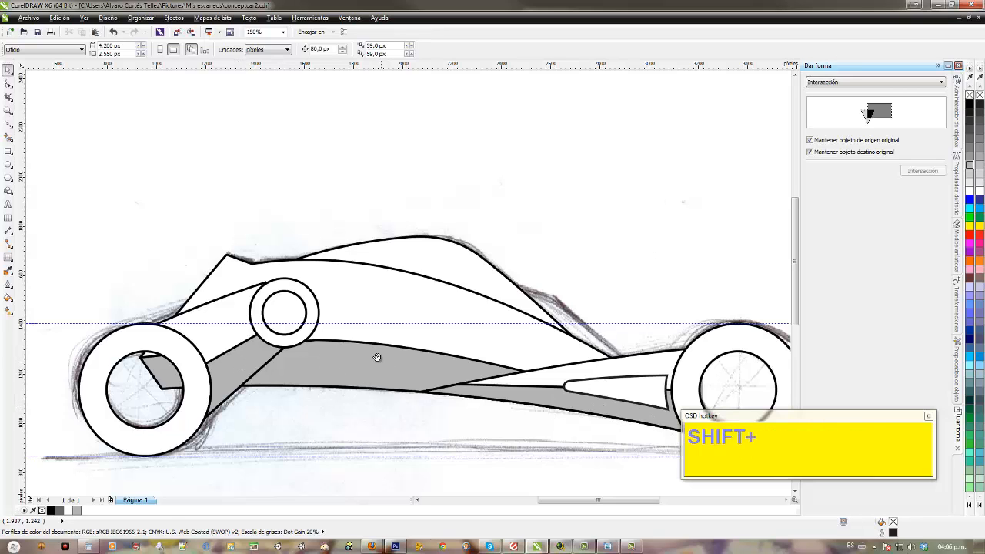
{"action": "left_click_drag", "start_coordinate": [439, 356], "coordinate": [457, 314]}
{"action": "scroll", "coordinate": [457, 319], "scroll_direction": "up", "scroll_amount": 1}
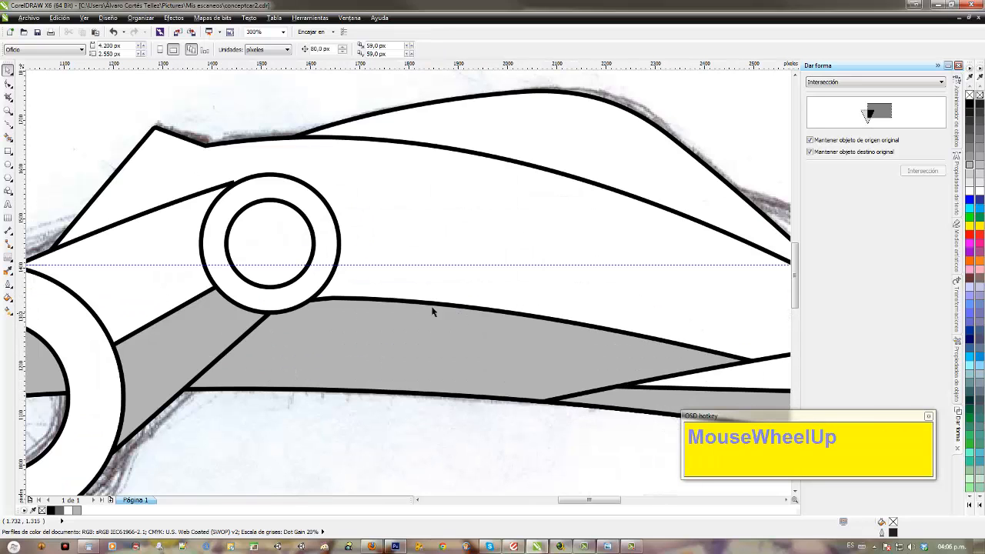
{"action": "left_click_drag", "start_coordinate": [405, 290], "coordinate": [484, 323]}
{"action": "left_click", "coordinate": [382, 235]}
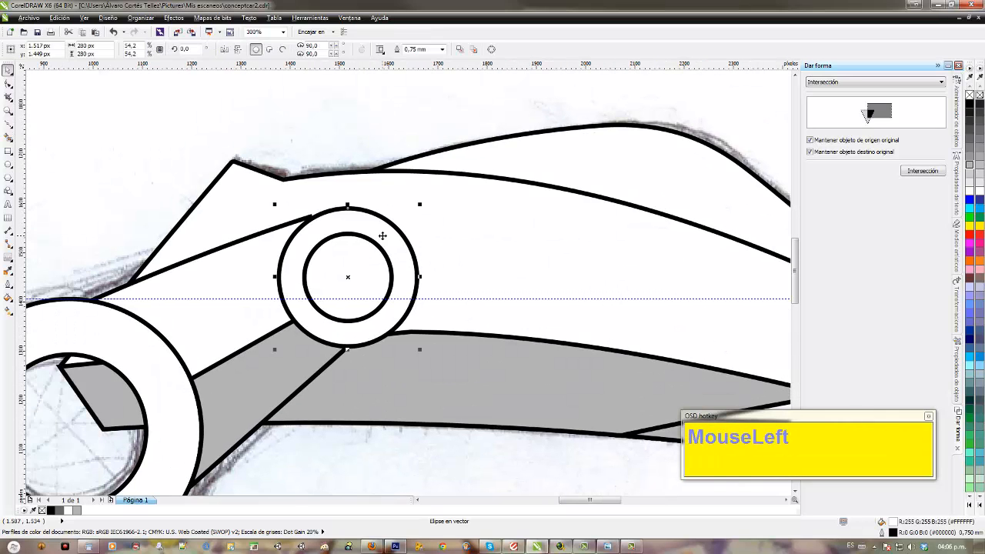
{"action": "left_click_drag", "start_coordinate": [383, 236], "coordinate": [444, 273]}
{"action": "scroll", "coordinate": [444, 273], "scroll_direction": "up", "scroll_amount": 1}
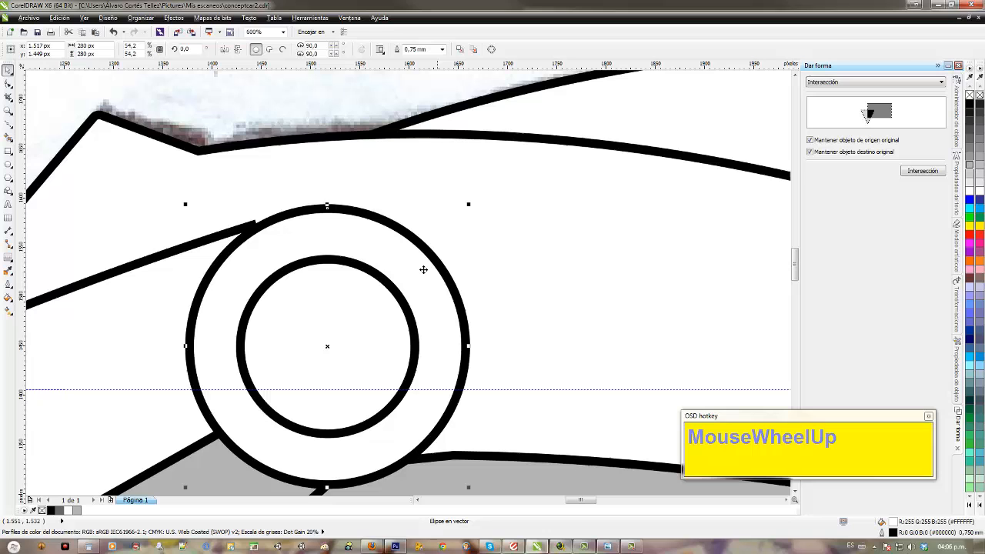
{"action": "left_click", "coordinate": [243, 237]}
{"action": "left_click_drag", "start_coordinate": [382, 305], "coordinate": [498, 183]}
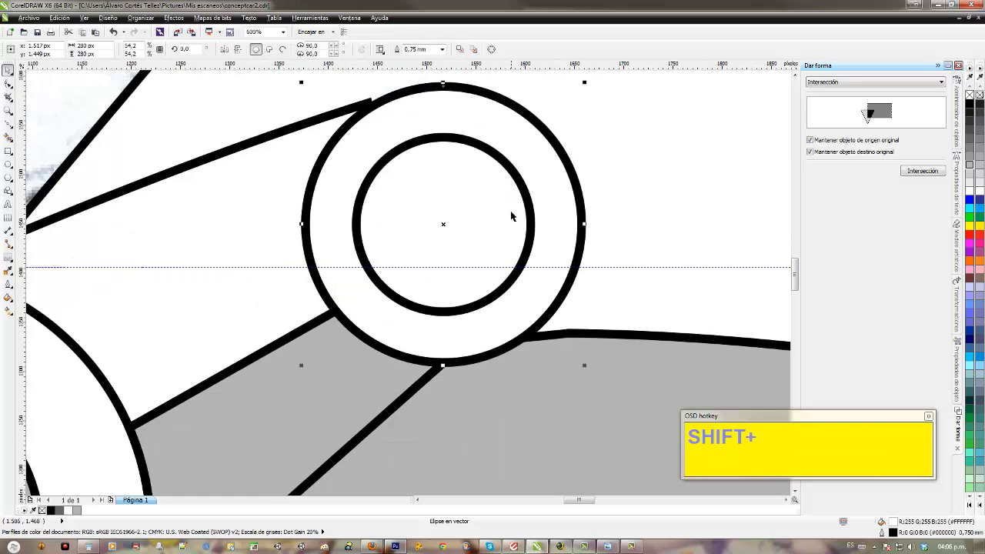
{"action": "left_click_drag", "start_coordinate": [510, 215], "coordinate": [460, 263]}
{"action": "double_click", "coordinate": [377, 248]}
{"action": "left_click", "coordinate": [408, 239]}
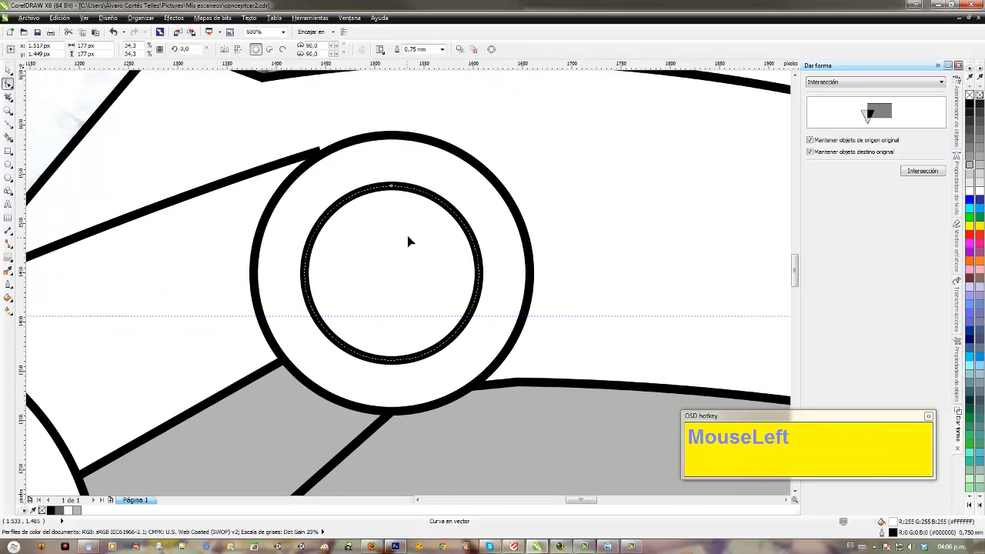
{"action": "double_click", "coordinate": [8, 70]}
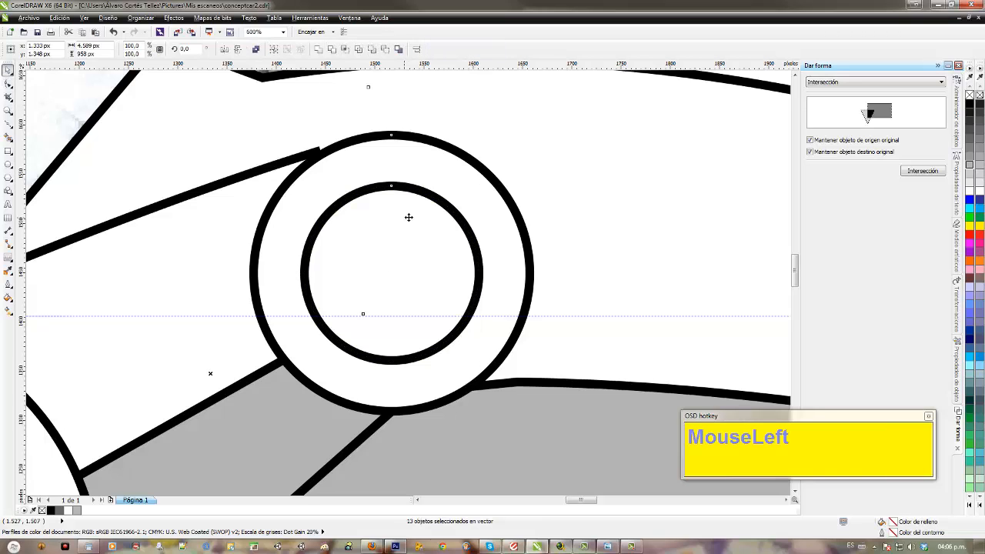
{"action": "key", "text": "Escape"}
Step: Add a slightly larger concentric copy of the inner hub circle to form a thin ring
{"action": "left_click", "coordinate": [428, 194]}
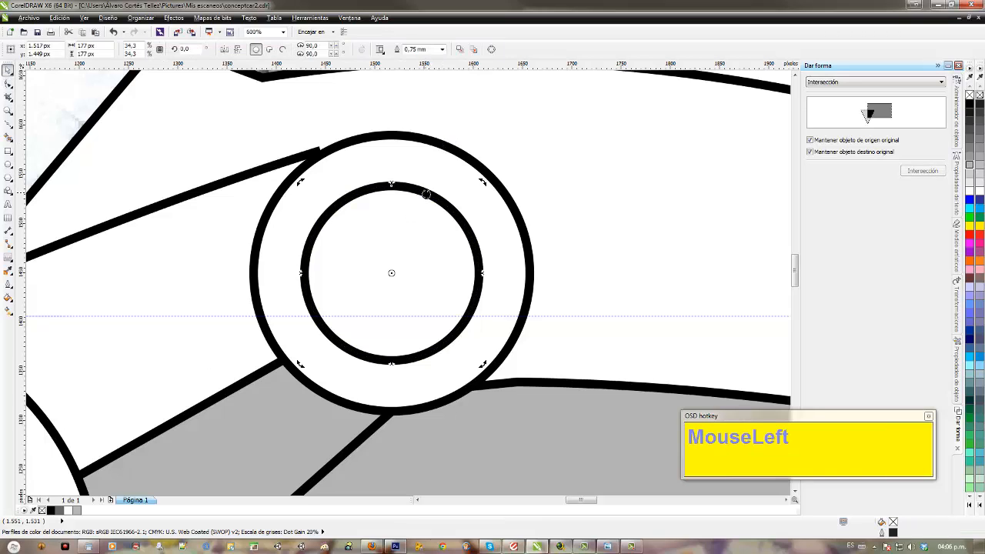
{"action": "left_click", "coordinate": [456, 210]}
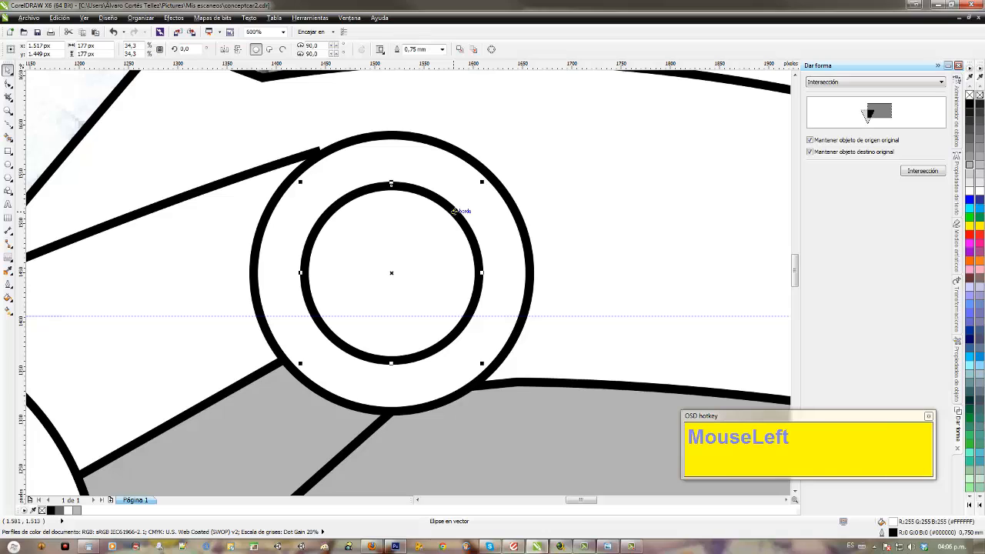
{"action": "left_click_drag", "start_coordinate": [481, 183], "coordinate": [475, 189]}
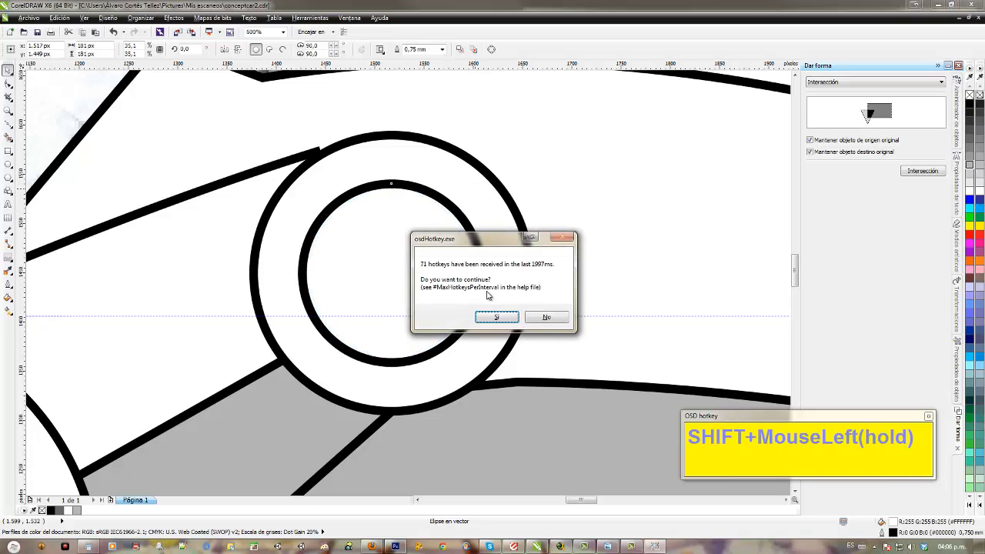
{"action": "left_click", "coordinate": [492, 320]}
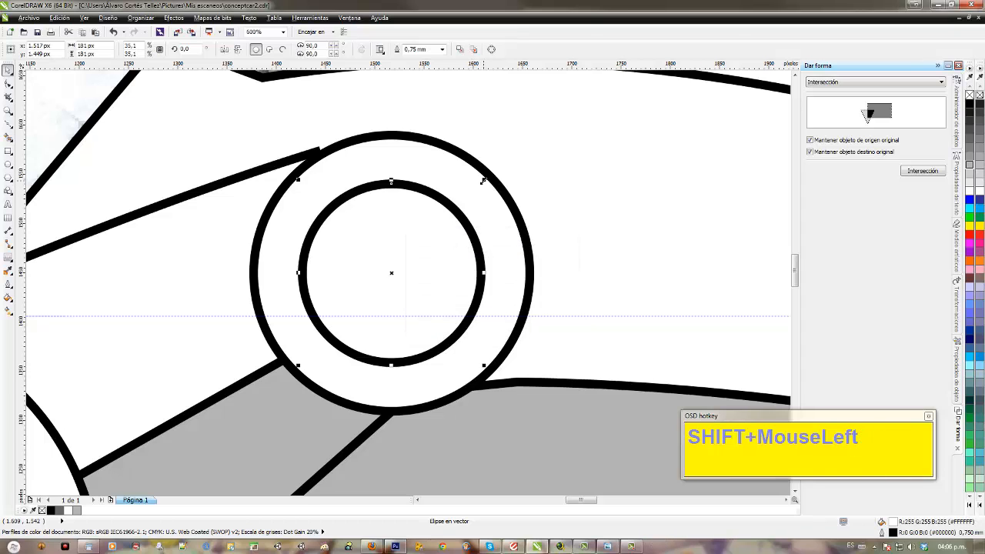
{"action": "mouse_move", "coordinate": [482, 181]}
{"action": "left_mouse_down"}
{"action": "mouse_move", "coordinate": [497, 166]}
{"action": "mouse_move", "coordinate": [480, 171]}
{"action": "left_mouse_up"}
Step: Check how the hub's double ring looks against the whole car
{"action": "double_click", "coordinate": [476, 256]}
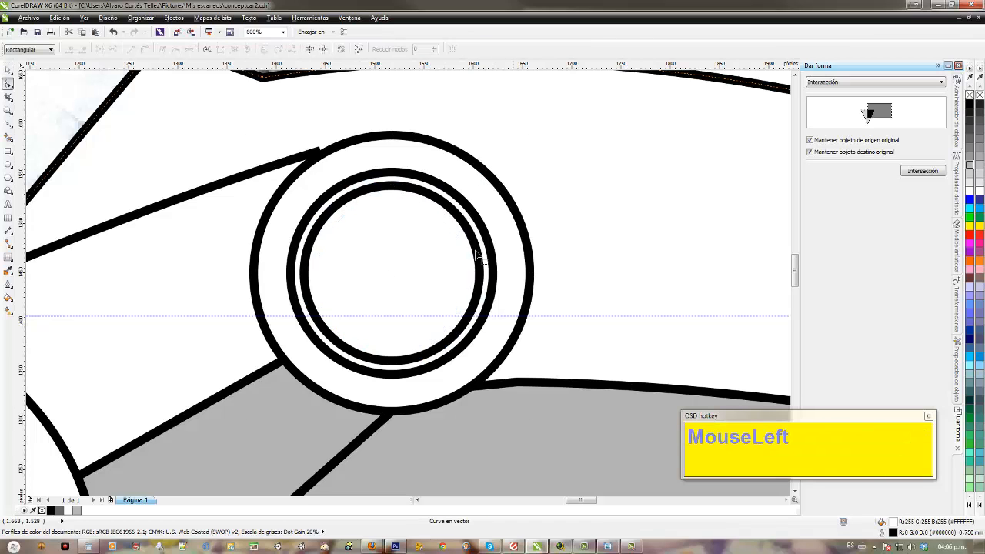
{"action": "left_click", "coordinate": [473, 249]}
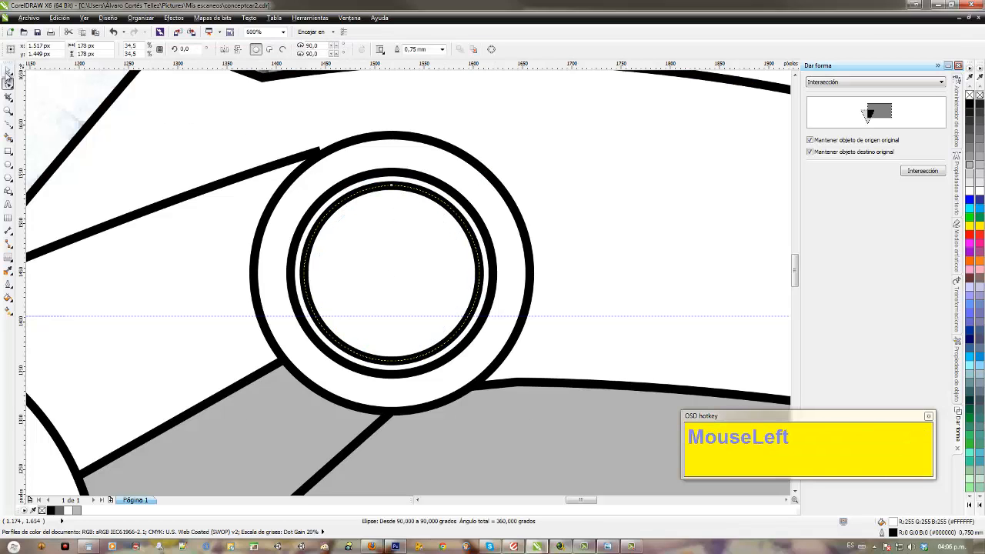
{"action": "double_click", "coordinate": [8, 69]}
{"action": "scroll", "coordinate": [304, 250], "scroll_direction": "down", "scroll_amount": 2}
{"action": "scroll", "coordinate": [305, 250], "scroll_direction": "down", "scroll_amount": 2}
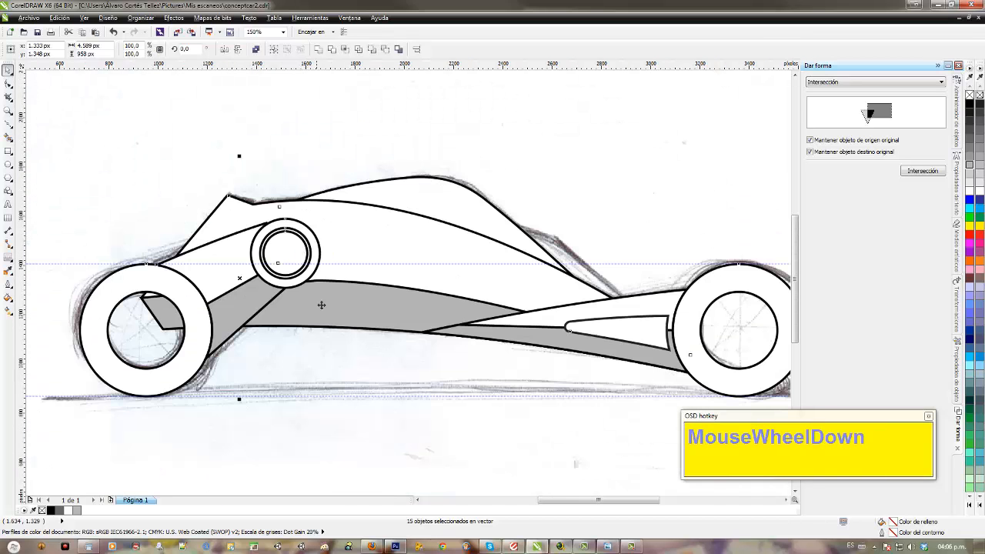
{"action": "left_click", "coordinate": [290, 341]}
{"action": "scroll", "coordinate": [291, 344], "scroll_direction": "down", "scroll_amount": 2}
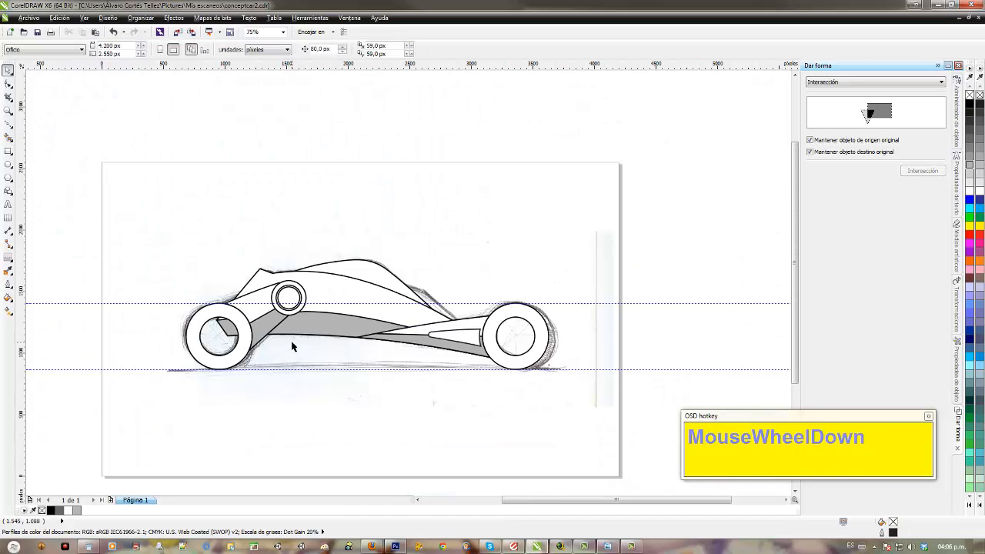
Step: Make one 280 px copy of the outer hub circle, filled grey (#B3B3B3) and placed in front of the other hub circles
{"action": "scroll", "coordinate": [291, 346], "scroll_direction": "up", "scroll_amount": 2}
{"action": "left_click_drag", "start_coordinate": [348, 150], "coordinate": [517, 275]}
{"action": "scroll", "coordinate": [411, 270], "scroll_direction": "up", "scroll_amount": 1}
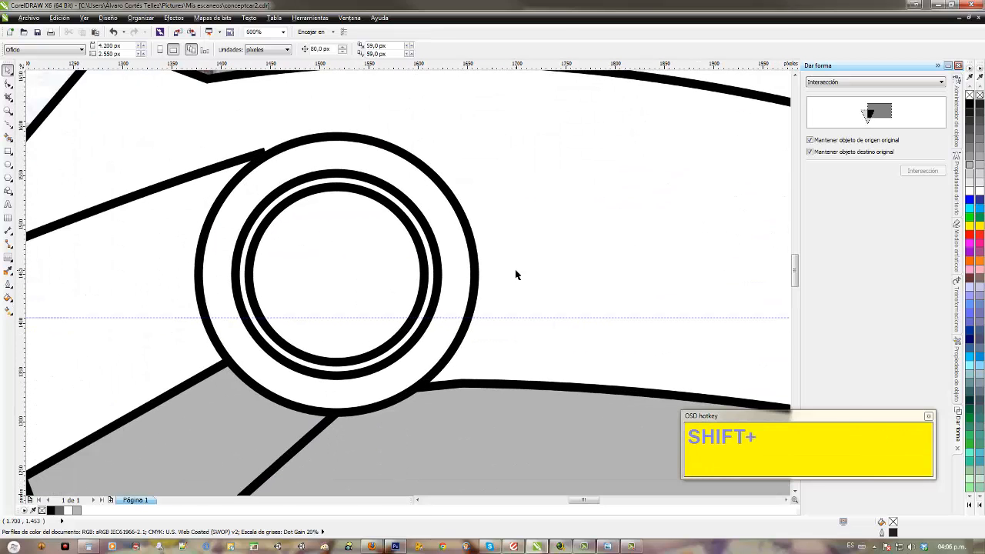
{"action": "left_click", "coordinate": [304, 140]}
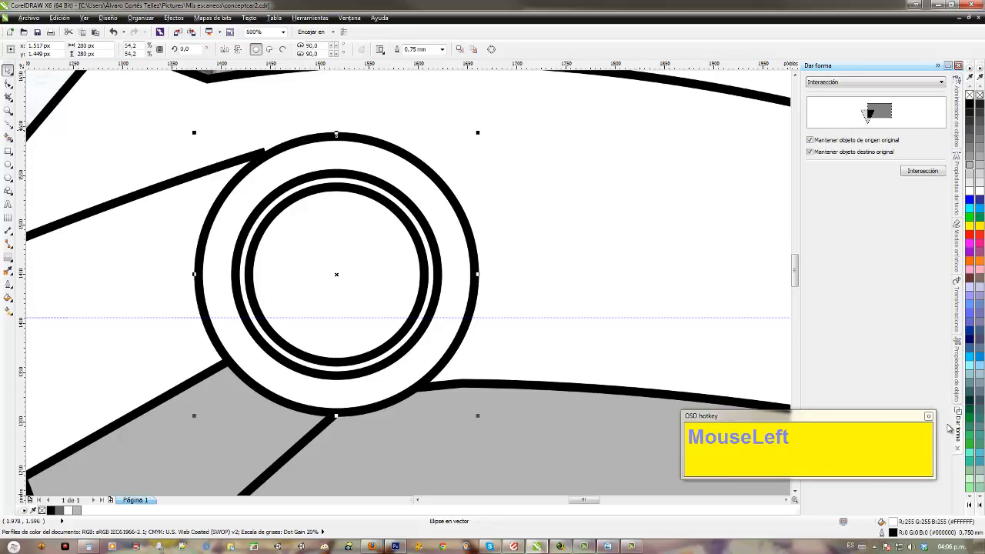
{"action": "left_click", "coordinate": [956, 329]}
{"action": "left_click", "coordinate": [921, 198]}
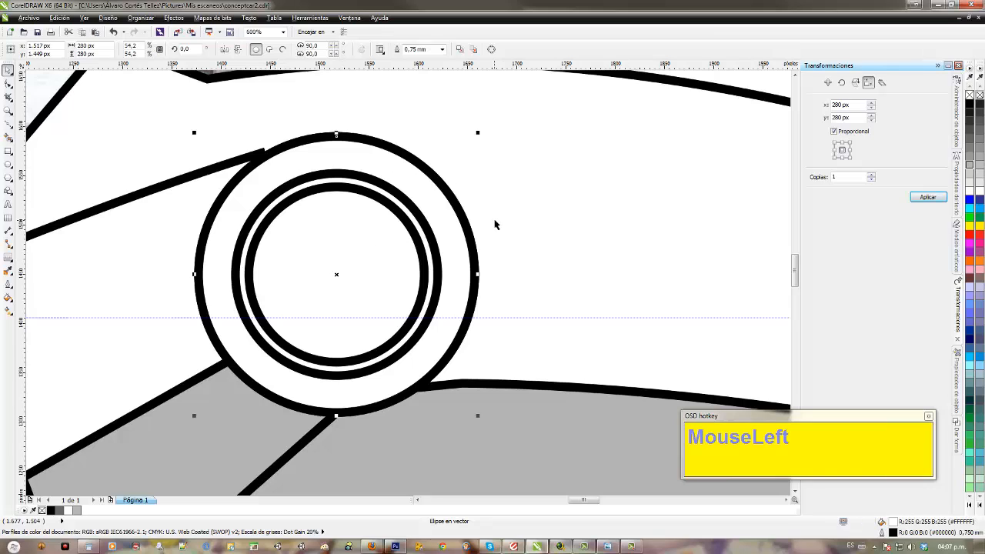
{"action": "left_click", "coordinate": [970, 164]}
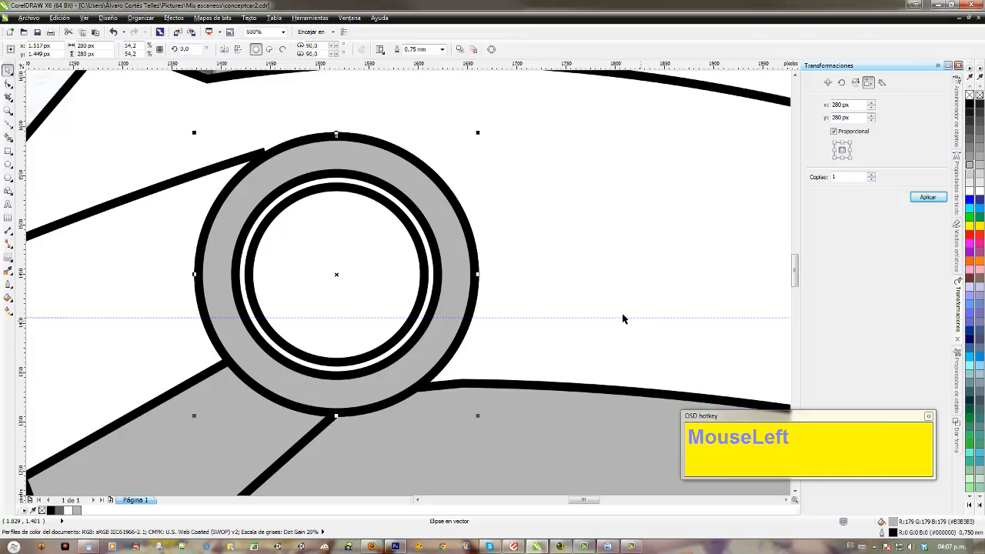
{"action": "key", "text": "shift+Page_Up"}
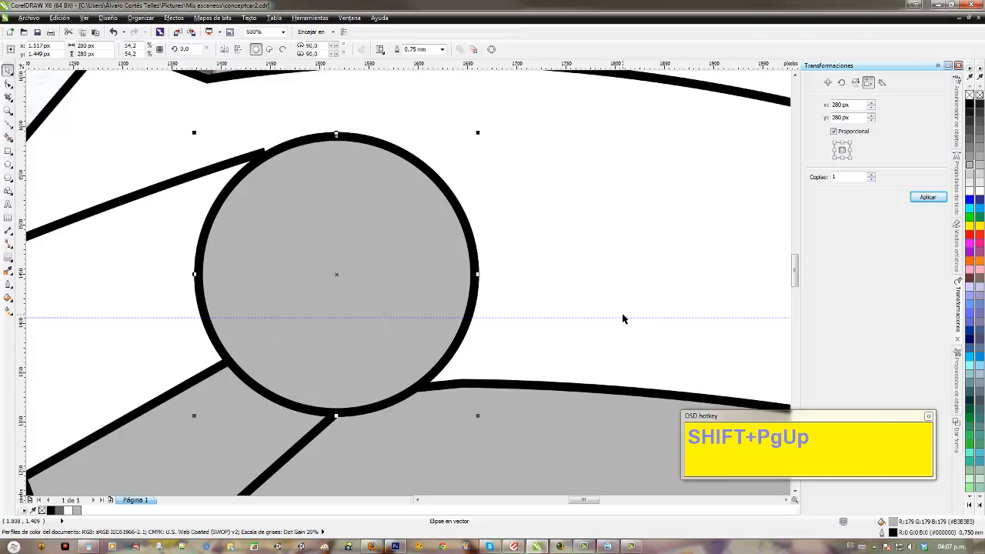
Step: Apply a linear transparency to the grey hub circle so it shades the rings beneath
{"action": "scroll", "coordinate": [623, 315], "scroll_direction": "down", "scroll_amount": 1}
{"action": "scroll", "coordinate": [623, 315], "scroll_direction": "down", "scroll_amount": 1}
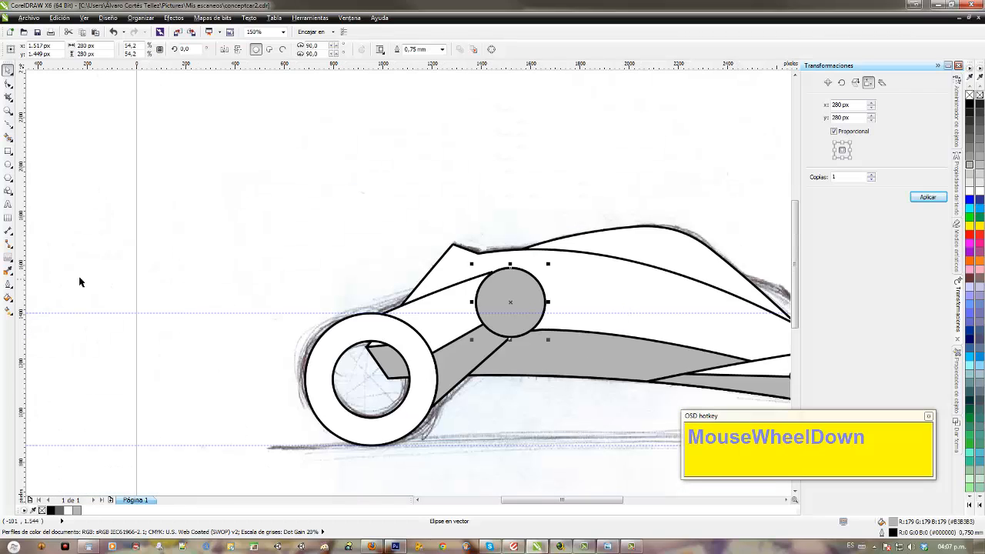
{"action": "left_click", "coordinate": [9, 259]}
{"action": "left_click_drag", "start_coordinate": [9, 259], "coordinate": [50, 332]}
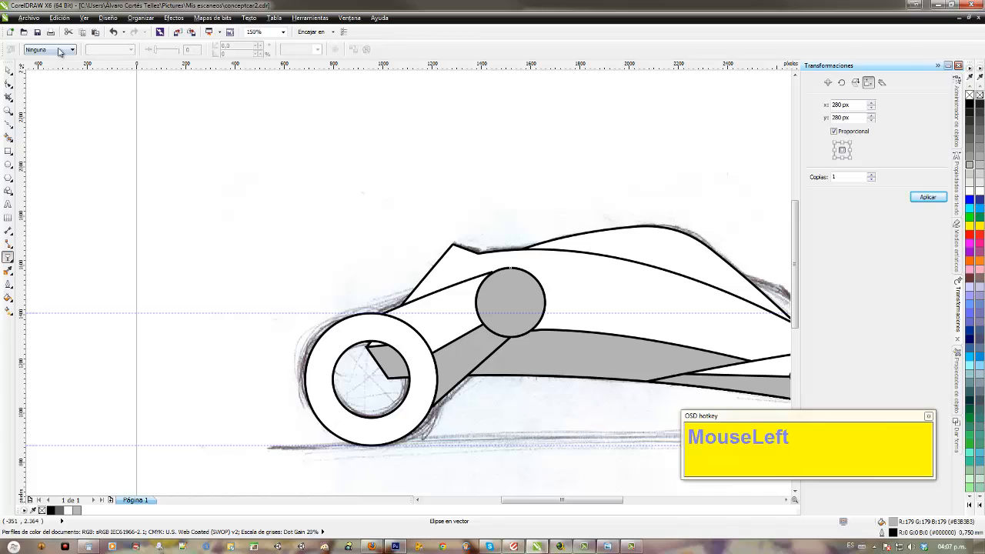
{"action": "left_click", "coordinate": [59, 50]}
{"action": "left_click", "coordinate": [51, 73]}
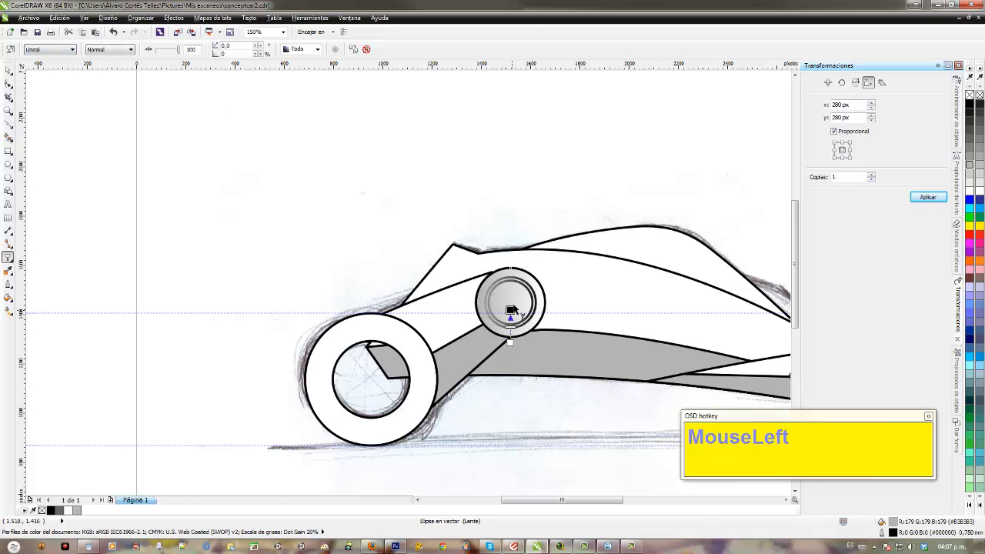
Step: Give the round hub's outer circle a vertical linear transparency with Multiply mode, and fill it with dark grey #666666
{"action": "left_click_drag", "start_coordinate": [509, 302], "coordinate": [510, 327]}
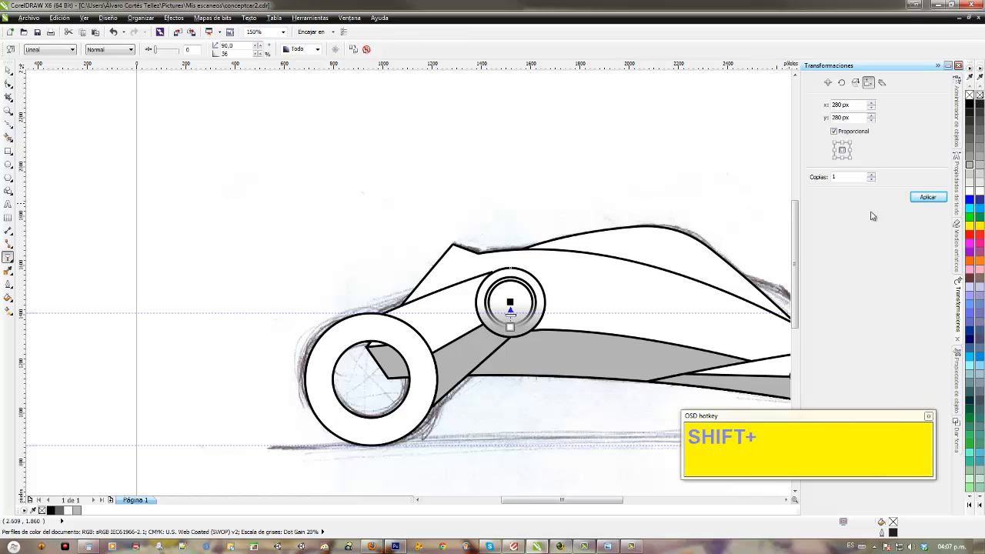
{"action": "left_click", "coordinate": [970, 145]}
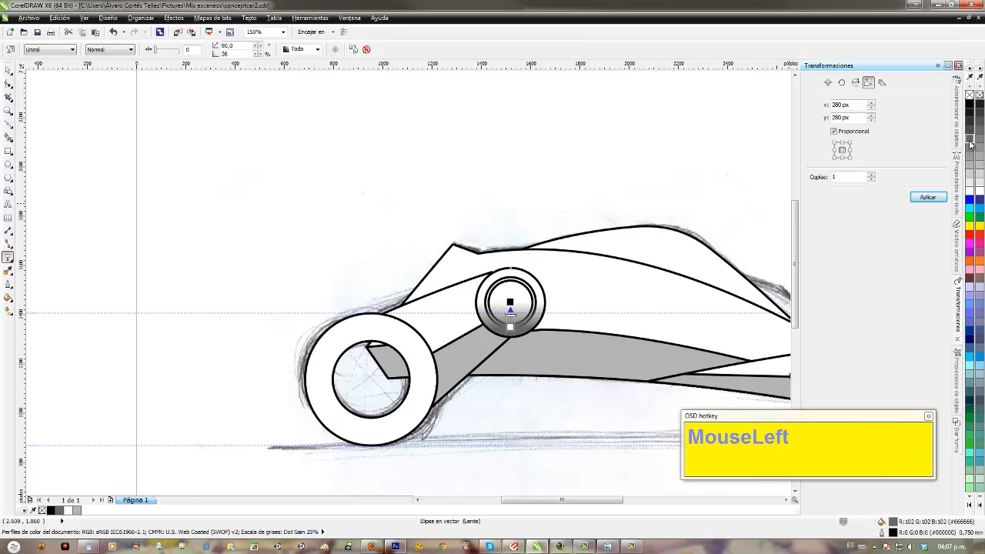
{"action": "left_click", "coordinate": [129, 52]}
{"action": "left_click", "coordinate": [106, 85]}
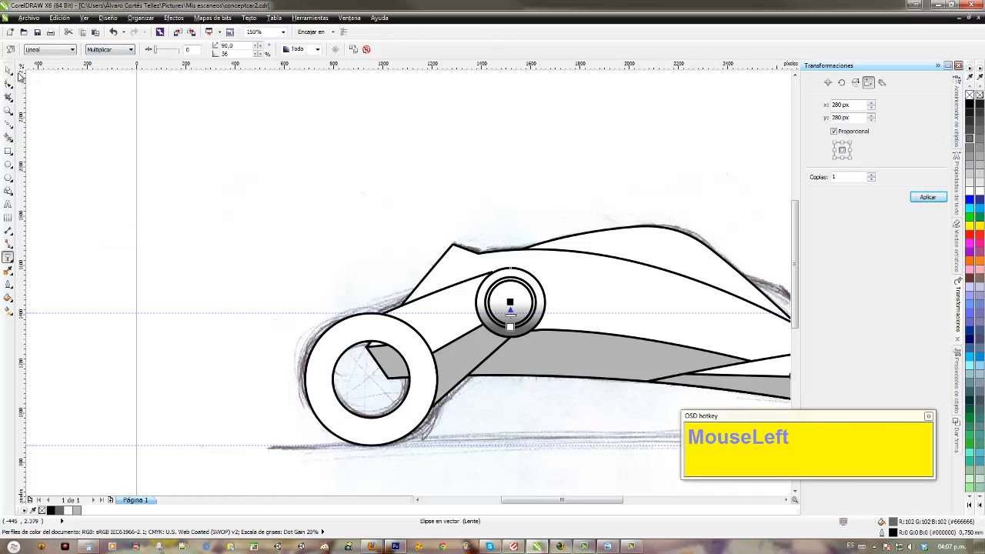
{"action": "left_click", "coordinate": [8, 70]}
{"action": "left_click", "coordinate": [123, 143]}
Step: Copy the hub circle's linear Multiply transparency onto the grey suspension arm between the hub and the front wheel
{"action": "left_click_drag", "start_coordinate": [495, 294], "coordinate": [384, 258]}
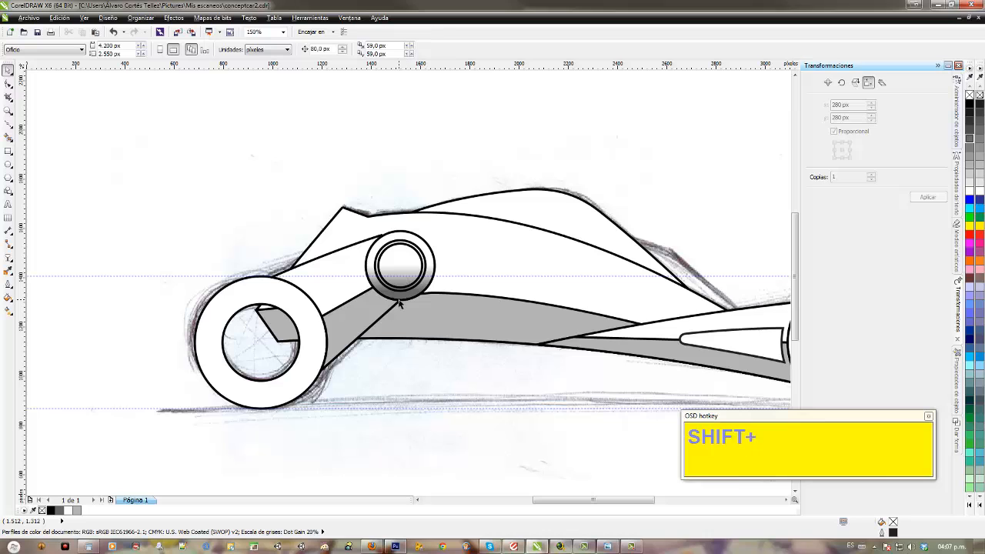
{"action": "scroll", "coordinate": [399, 303], "scroll_direction": "up", "scroll_amount": 2}
{"action": "left_click_drag", "start_coordinate": [400, 301], "coordinate": [494, 313]}
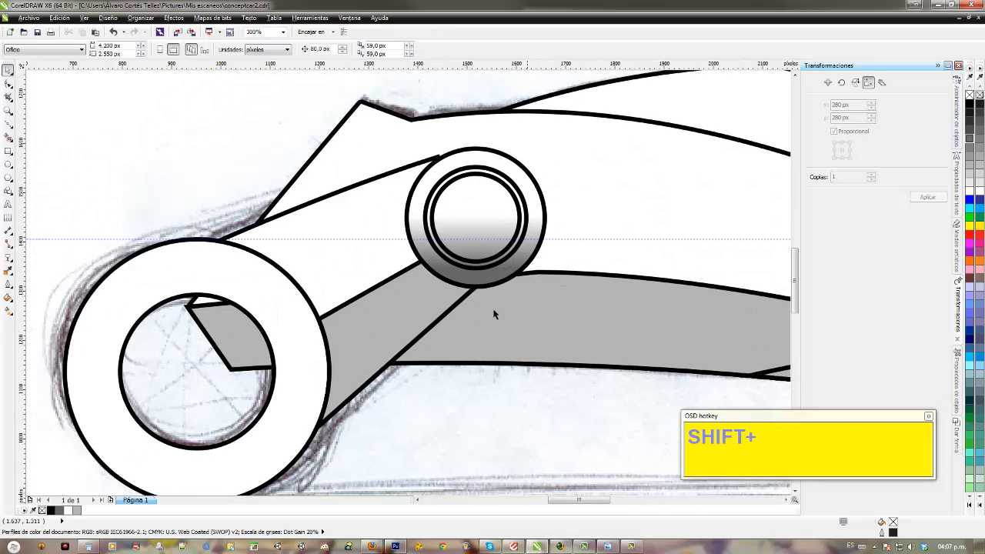
{"action": "left_click", "coordinate": [407, 339]}
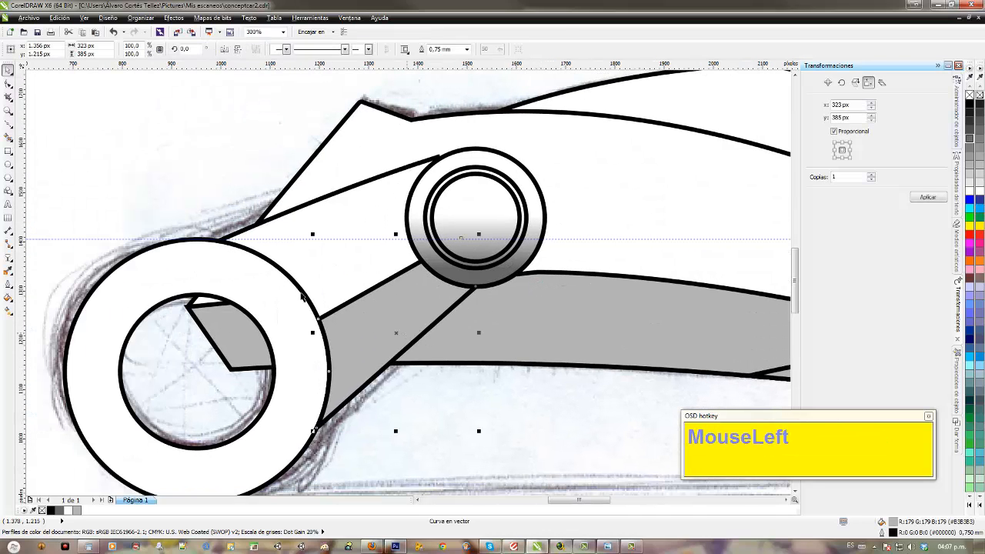
{"action": "left_click", "coordinate": [9, 261]}
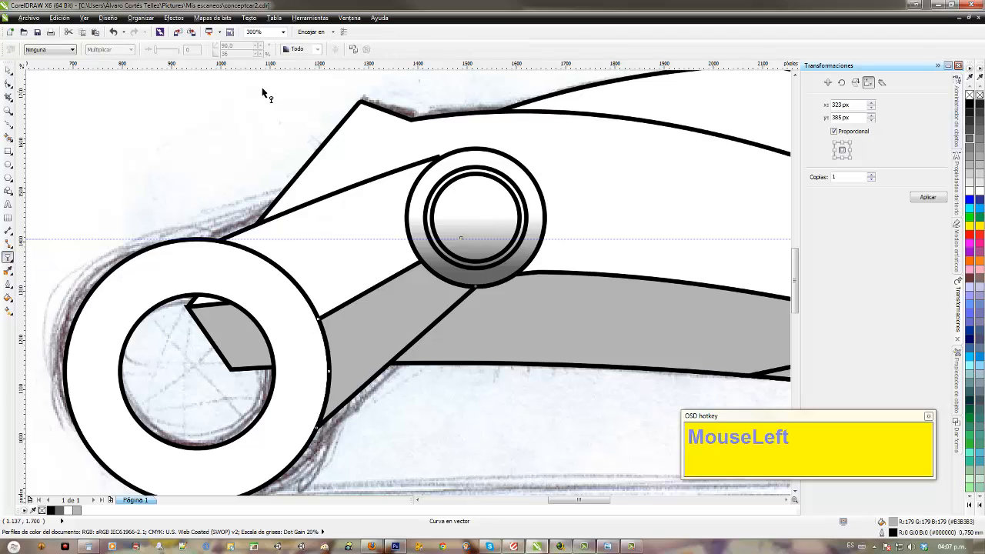
{"action": "left_click", "coordinate": [353, 49]}
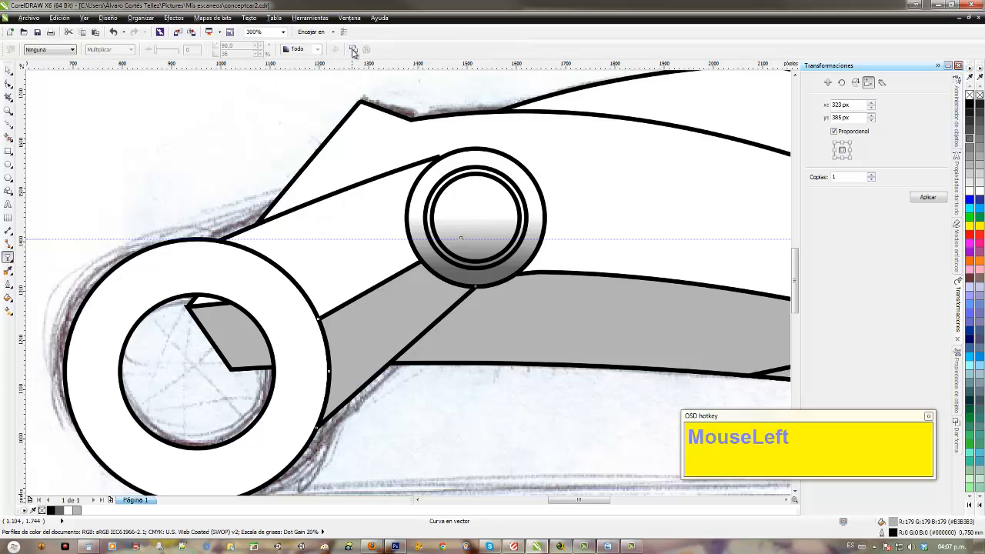
{"action": "left_click", "coordinate": [419, 254]}
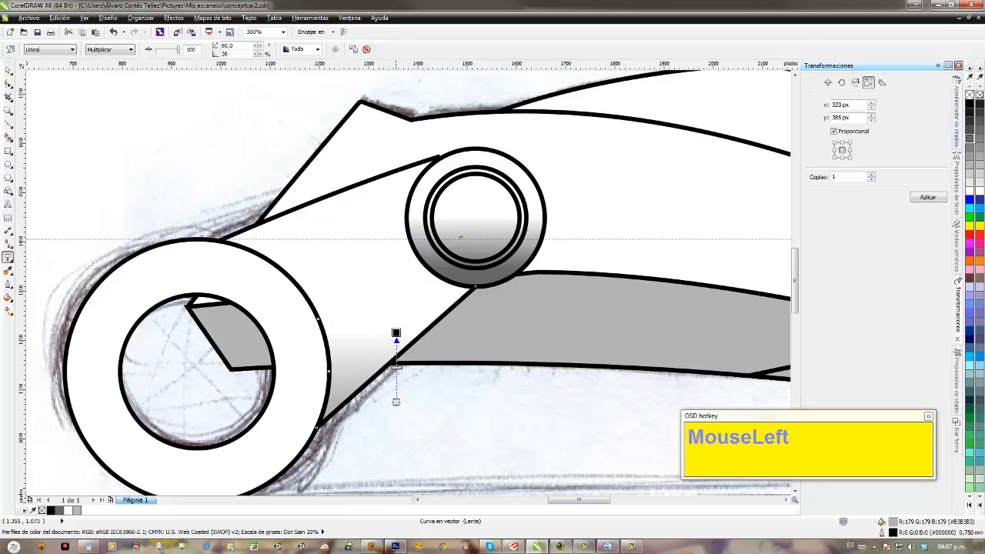
Step: Angle the arm's transparency to about 128° so it fades away from the lower edge, and fill the arm with #666666
{"action": "left_click_drag", "start_coordinate": [395, 400], "coordinate": [431, 372]}
{"action": "left_click_drag", "start_coordinate": [395, 333], "coordinate": [369, 297]}
{"action": "left_click_drag", "start_coordinate": [430, 372], "coordinate": [406, 347]}
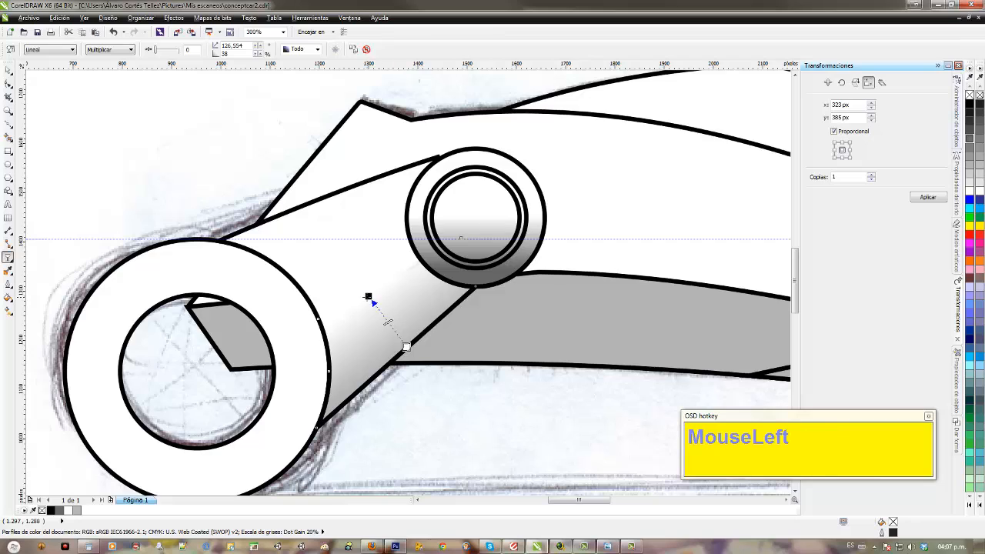
{"action": "left_click_drag", "start_coordinate": [369, 297], "coordinate": [364, 293]}
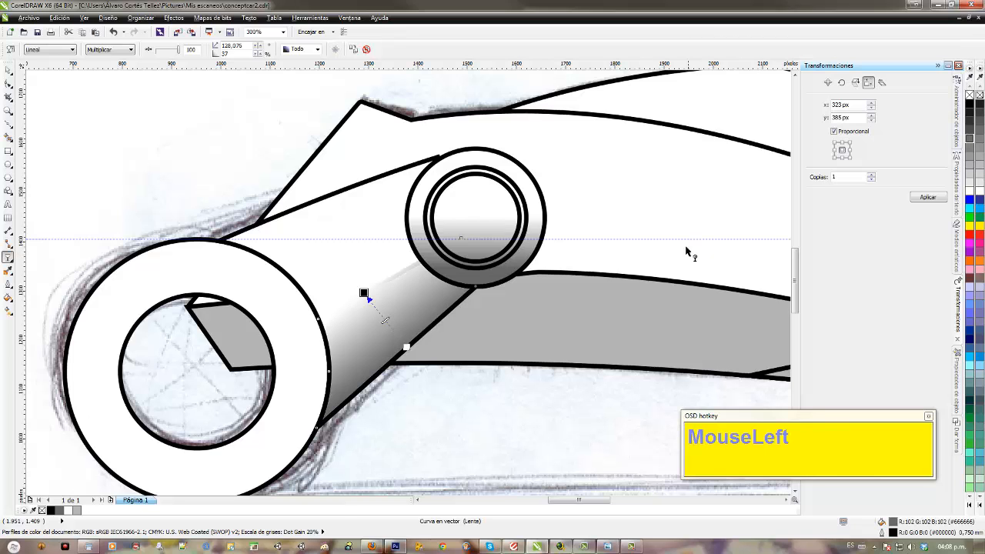
Step: Copy the suspension arm's transparency onto the grey lower body panel
{"action": "left_click_drag", "start_coordinate": [687, 249], "coordinate": [420, 226]}
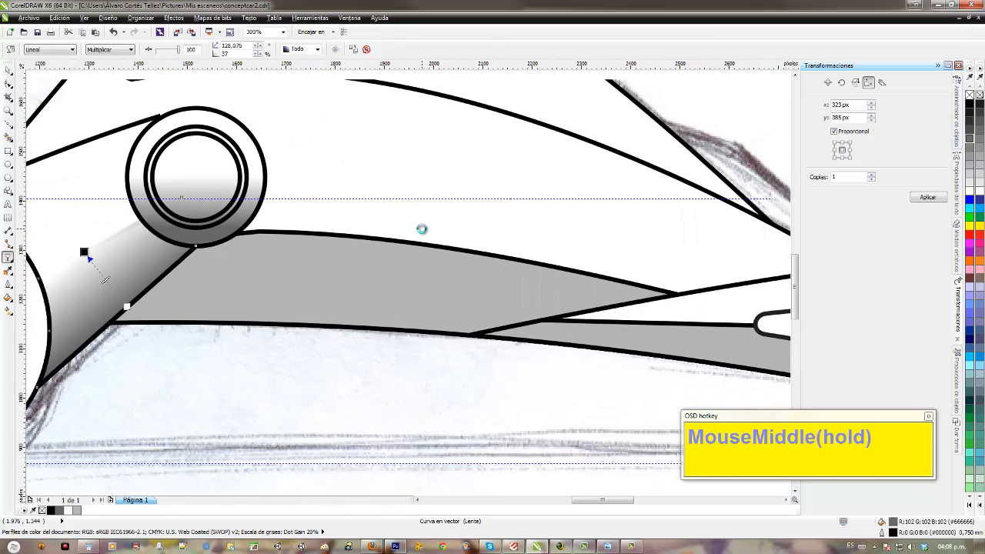
{"action": "left_click", "coordinate": [389, 286]}
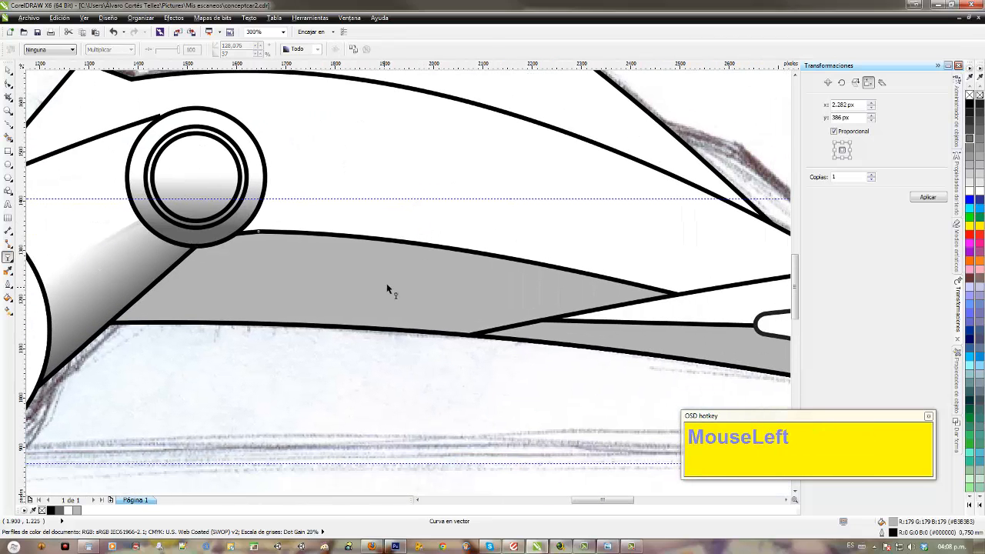
{"action": "left_click", "coordinate": [353, 49]}
{"action": "left_click", "coordinate": [204, 171]}
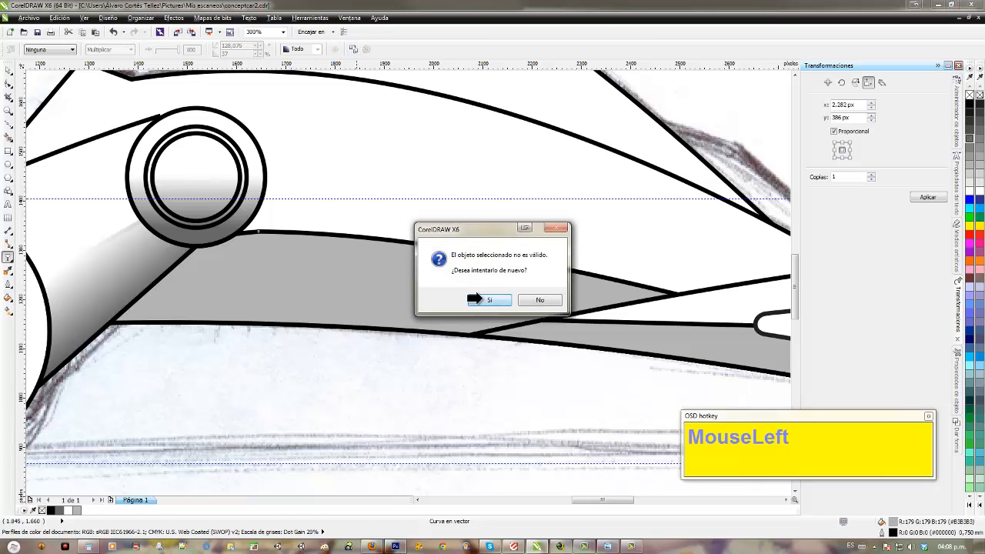
{"action": "left_click", "coordinate": [486, 301]}
{"action": "left_click", "coordinate": [137, 251]}
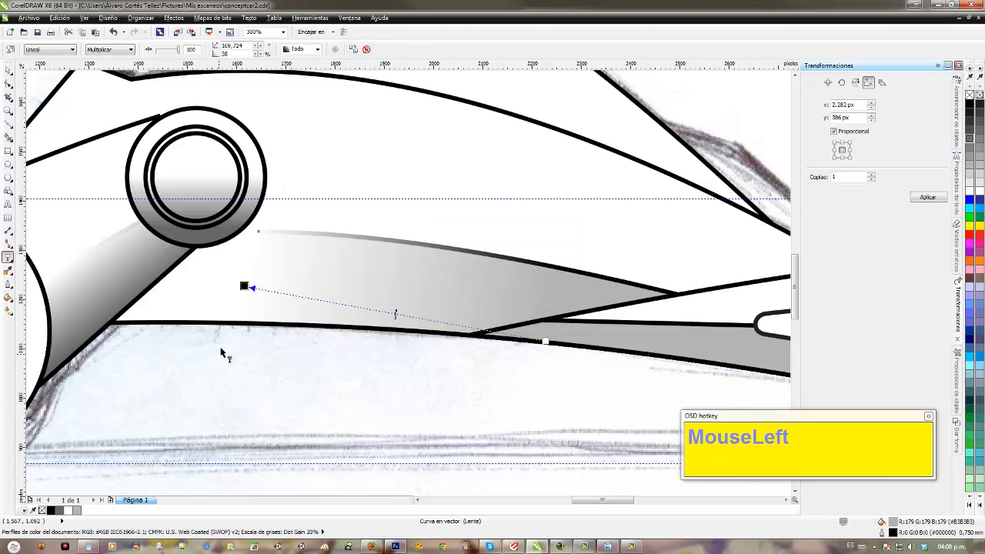
Step: Redirect the body panel's transparency to run almost vertically, darkest along the lower edge, and fill the panel with #666666
{"action": "left_click_drag", "start_coordinate": [233, 332], "coordinate": [245, 225]}
{"action": "left_click_drag", "start_coordinate": [233, 333], "coordinate": [237, 317]}
{"action": "left_click", "coordinate": [966, 150]}
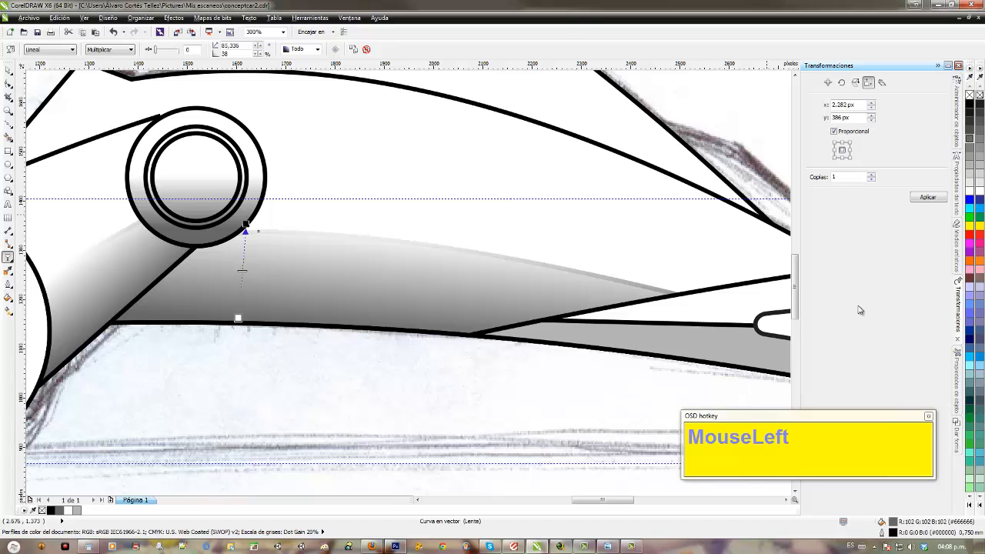
Step: Apply a nearly vertical linear Multiply transparency to the grey strip under the rear arm, fading upward from its lower edge
{"action": "left_click_drag", "start_coordinate": [594, 255], "coordinate": [425, 205]}
{"action": "left_click", "coordinate": [542, 288]}
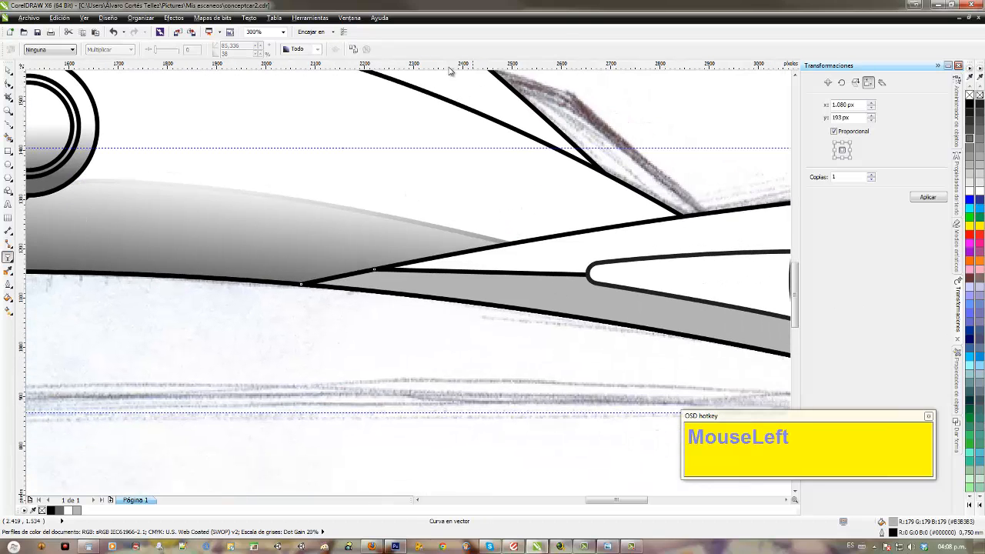
{"action": "left_click_drag", "start_coordinate": [461, 266], "coordinate": [457, 311]}
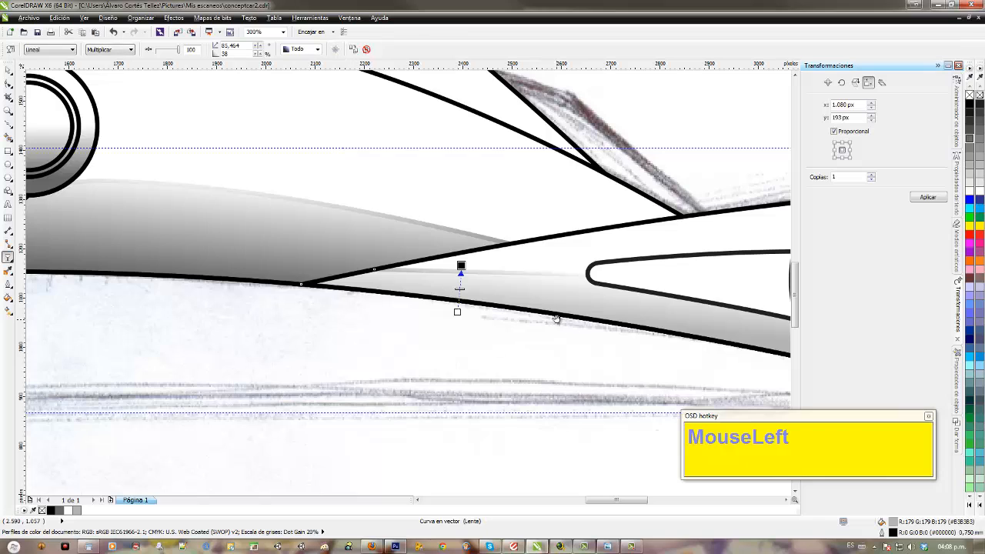
{"action": "left_click_drag", "start_coordinate": [582, 408], "coordinate": [515, 381]}
{"action": "left_click_drag", "start_coordinate": [391, 283], "coordinate": [390, 273]}
{"action": "left_click_drag", "start_coordinate": [395, 239], "coordinate": [392, 216]}
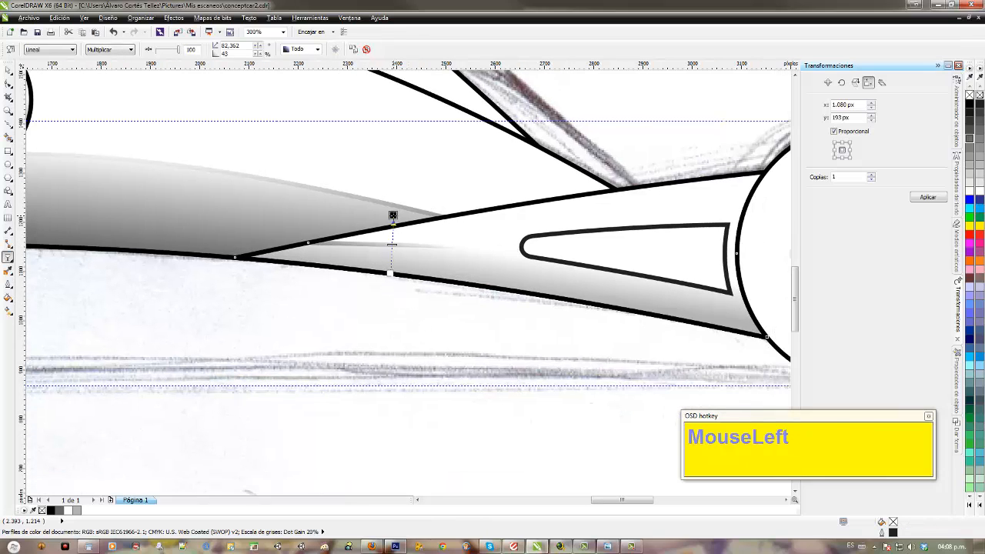
Step: Fill the strip under the rear arm with #666666 and shorten its transparency gradient from the upper end
{"action": "left_click", "coordinate": [969, 138]}
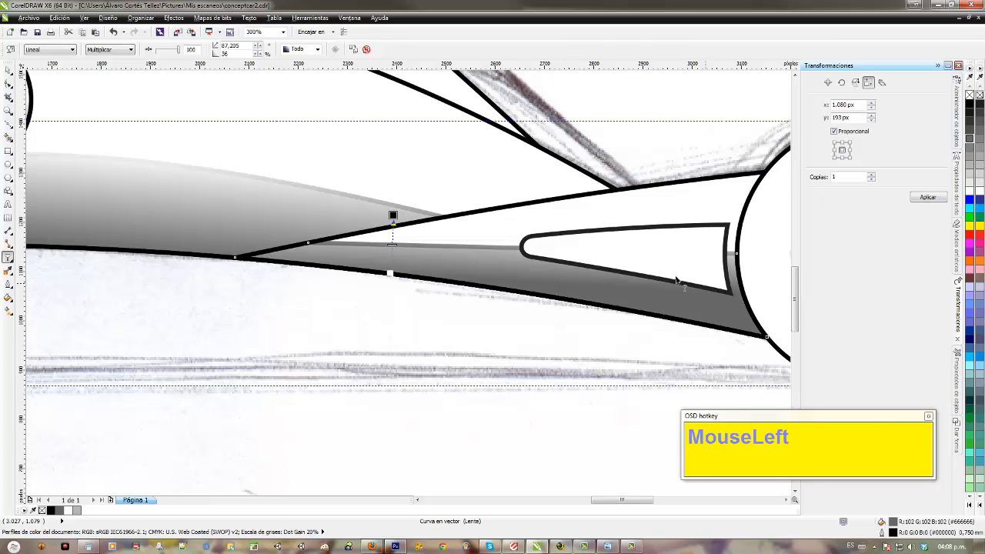
{"action": "left_click_drag", "start_coordinate": [393, 216], "coordinate": [391, 236]}
{"action": "scroll", "coordinate": [451, 322], "scroll_direction": "down", "scroll_amount": 2}
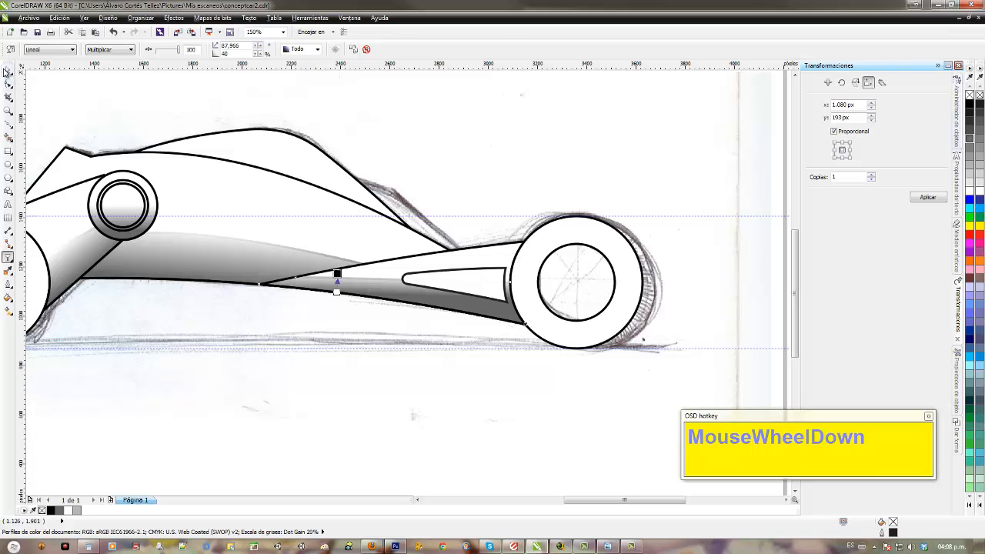
{"action": "left_click", "coordinate": [8, 70]}
Step: Draw a closed five-point polygon about 498 by 113 px over the upper half of the rear arm's slot, cutting along its middle
{"action": "scroll", "coordinate": [298, 382], "scroll_direction": "down", "scroll_amount": 1}
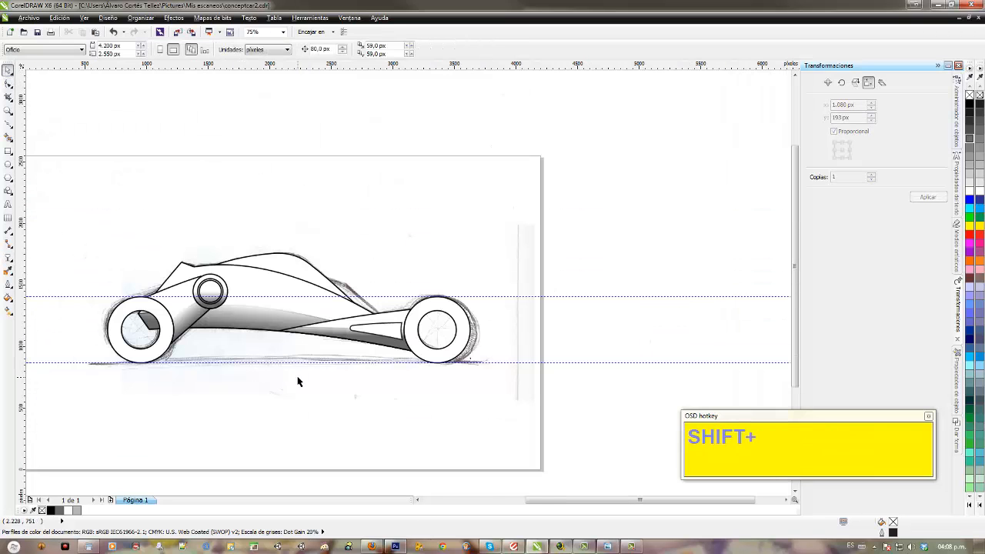
{"action": "left_click_drag", "start_coordinate": [297, 377], "coordinate": [413, 353]}
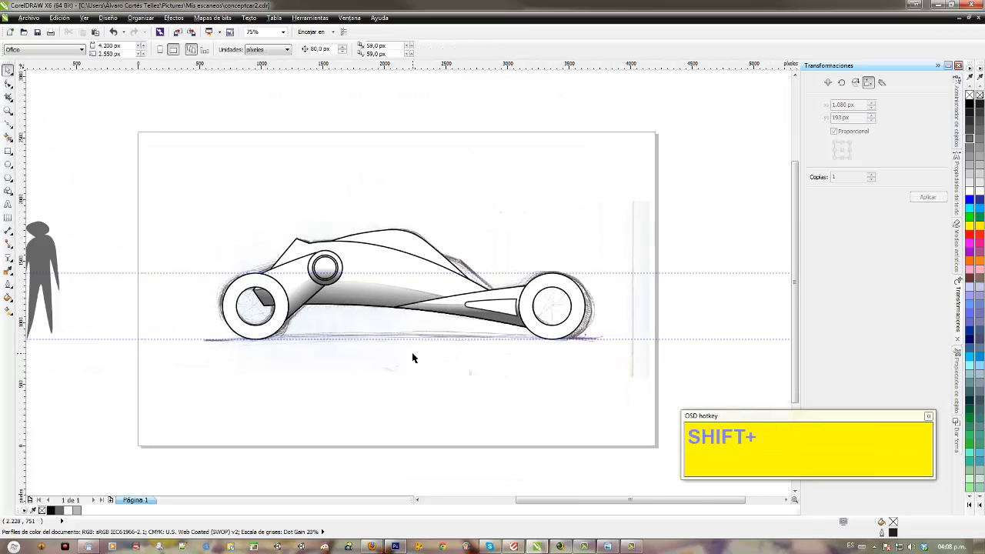
{"action": "scroll", "coordinate": [412, 353], "scroll_direction": "up", "scroll_amount": 1}
{"action": "left_click_drag", "start_coordinate": [470, 310], "coordinate": [418, 357]}
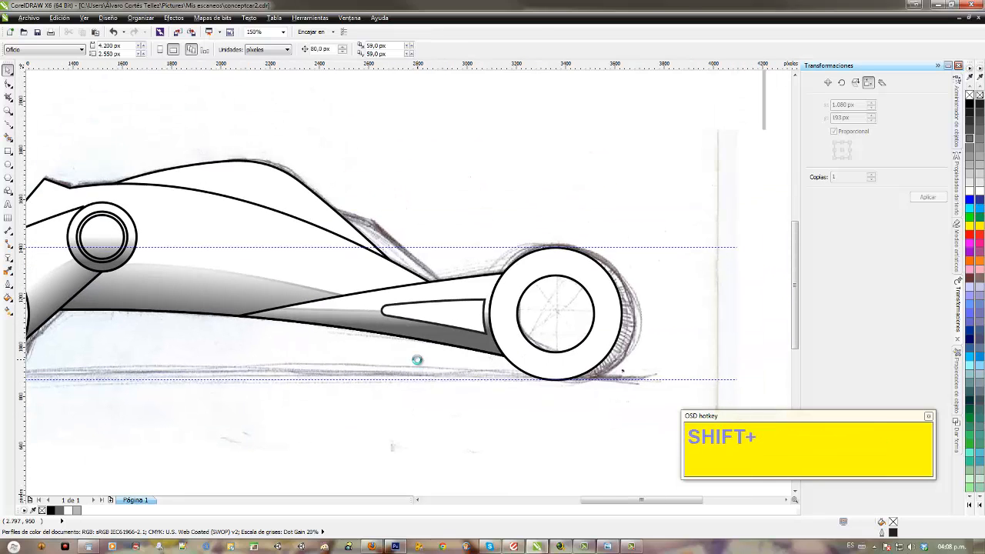
{"action": "scroll", "coordinate": [418, 358], "scroll_direction": "up", "scroll_amount": 1}
{"action": "left_click", "coordinate": [408, 249]}
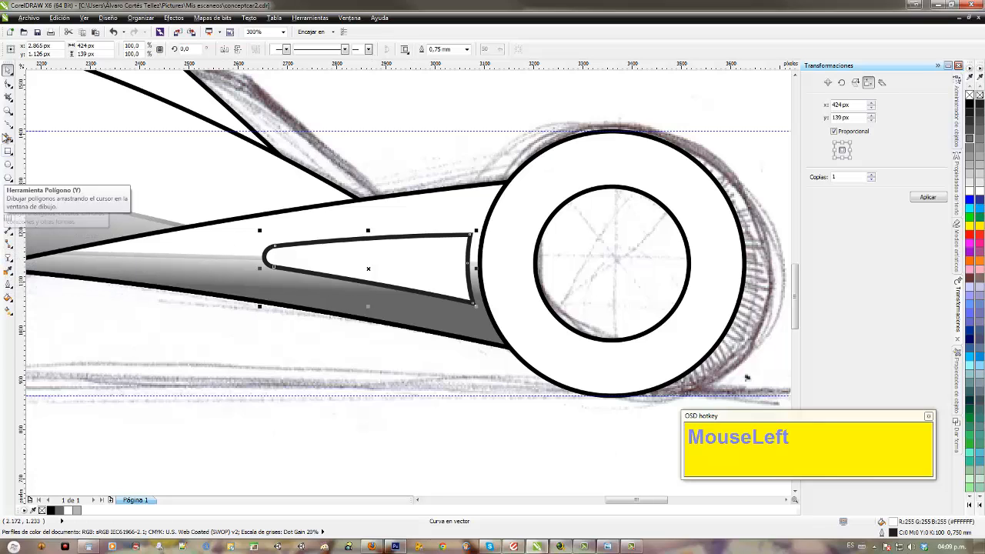
{"action": "left_click", "coordinate": [9, 124]}
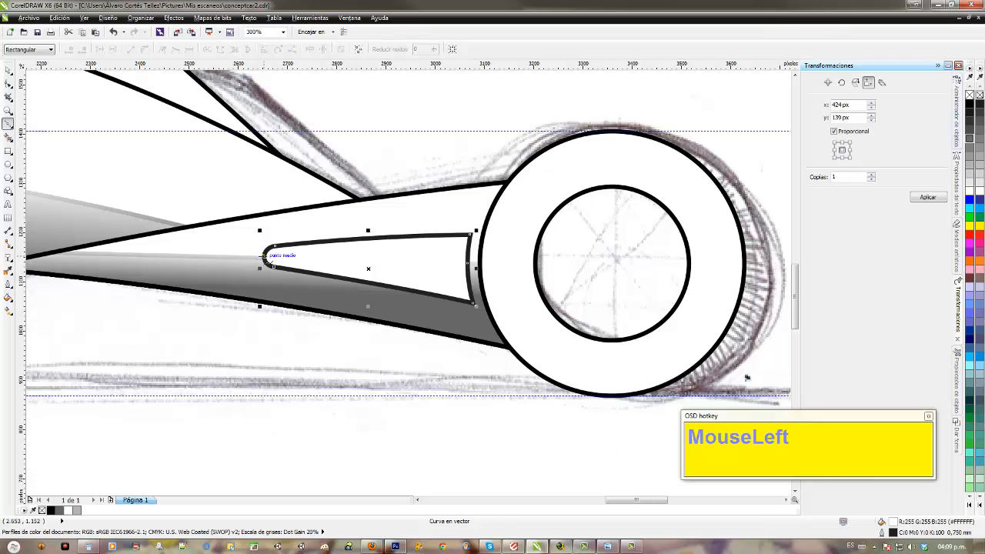
{"action": "left_click", "coordinate": [264, 256]}
{"action": "left_click", "coordinate": [467, 260]}
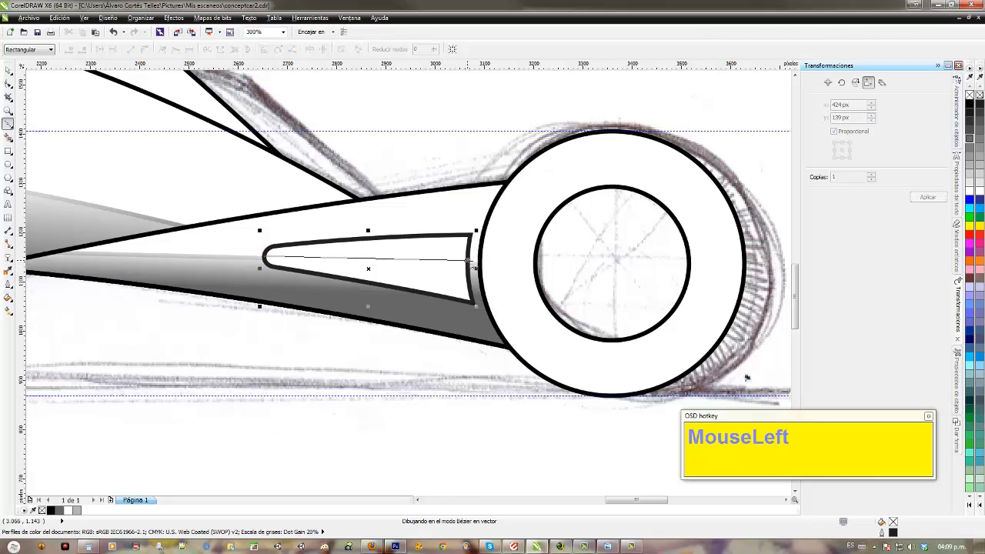
{"action": "left_click", "coordinate": [484, 225]}
{"action": "left_click", "coordinate": [437, 205]}
{"action": "left_click", "coordinate": [236, 230]}
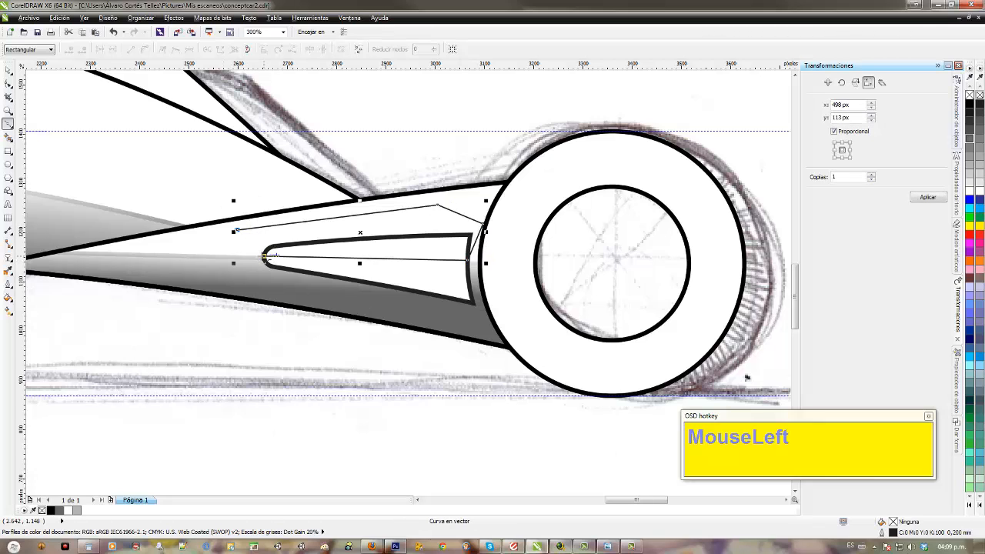
{"action": "left_click", "coordinate": [236, 230]}
{"action": "left_click", "coordinate": [7, 69]}
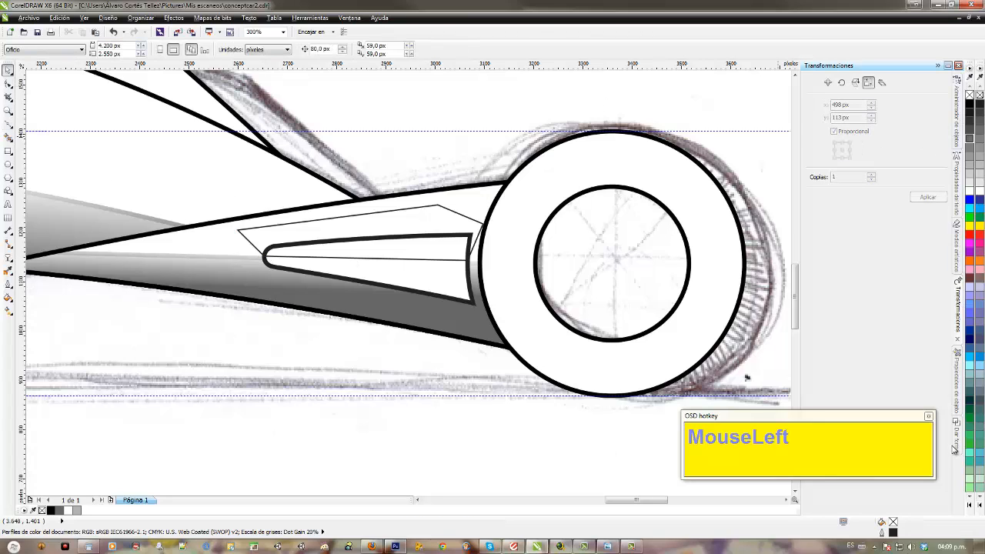
Step: Set up the Intersection shaping operation so that it does not keep the original source object
{"action": "left_click", "coordinate": [954, 449]}
{"action": "left_click", "coordinate": [871, 82]}
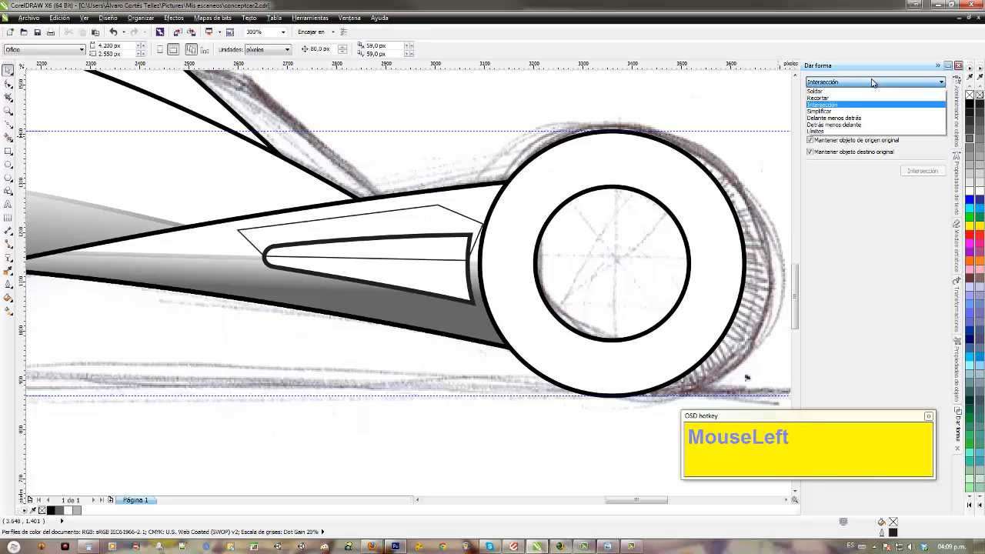
{"action": "left_click", "coordinate": [859, 196]}
{"action": "left_click", "coordinate": [810, 140]}
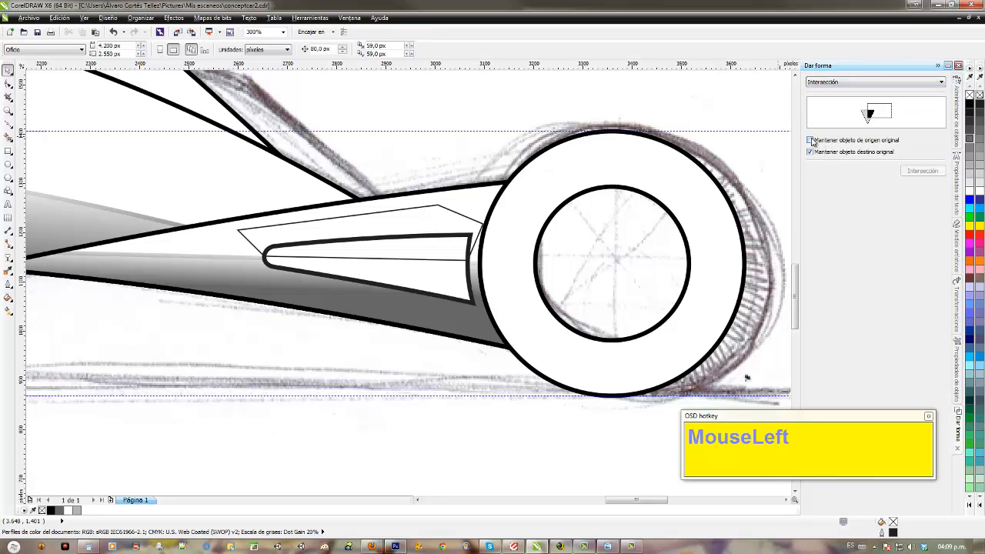
Step: Try to intersect the polygon with the rear arm's slot, and undo the operation
{"action": "left_click", "coordinate": [446, 215]}
{"action": "left_click", "coordinate": [904, 173]}
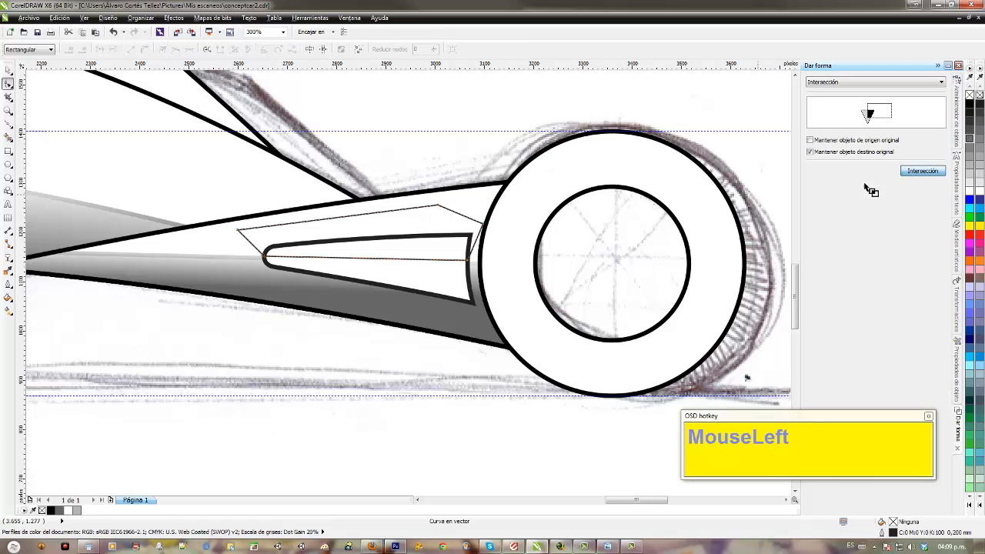
{"action": "left_click", "coordinate": [414, 281]}
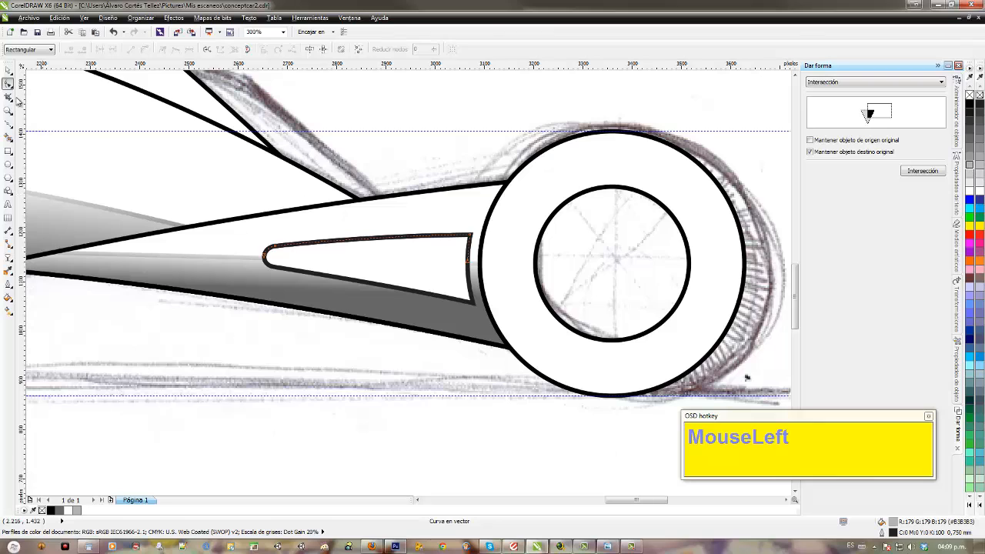
{"action": "left_click", "coordinate": [7, 71]}
{"action": "key", "text": "ctrl+z"}
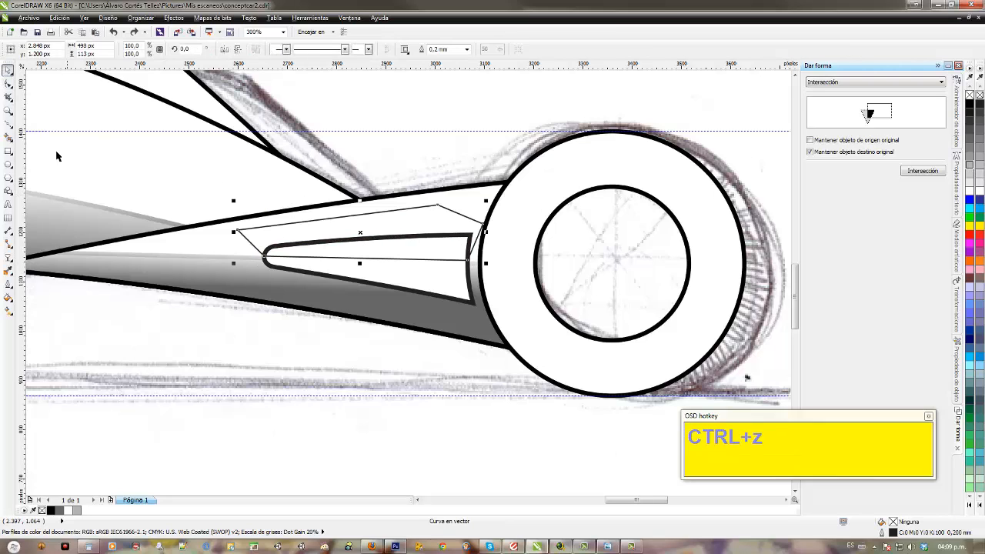
Step: Retry intersecting the polygon with the rear arm's slot, and undo the operation
{"action": "left_click", "coordinate": [914, 172]}
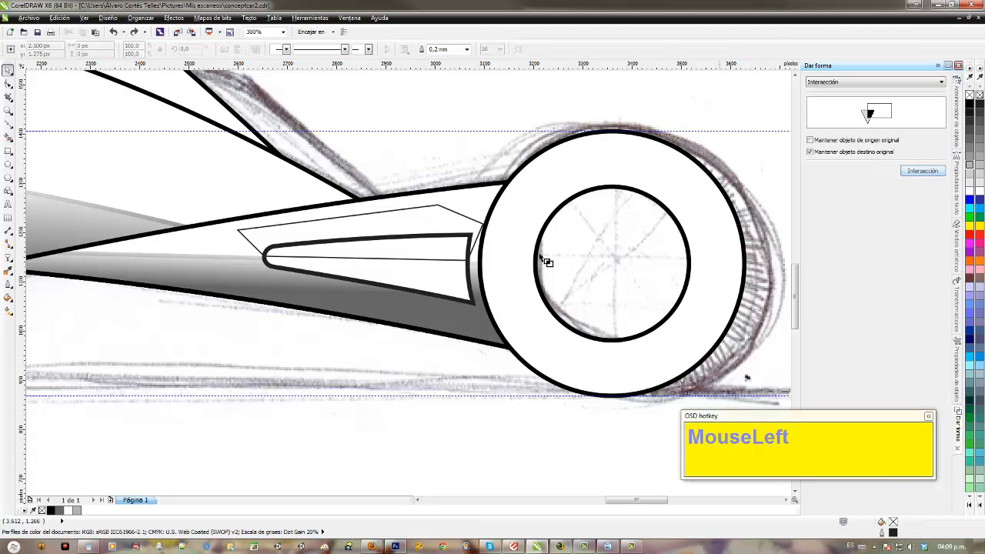
{"action": "left_click", "coordinate": [415, 277]}
{"action": "left_click_drag", "start_coordinate": [367, 246], "coordinate": [374, 175]}
{"action": "key", "text": "ctrl+z"}
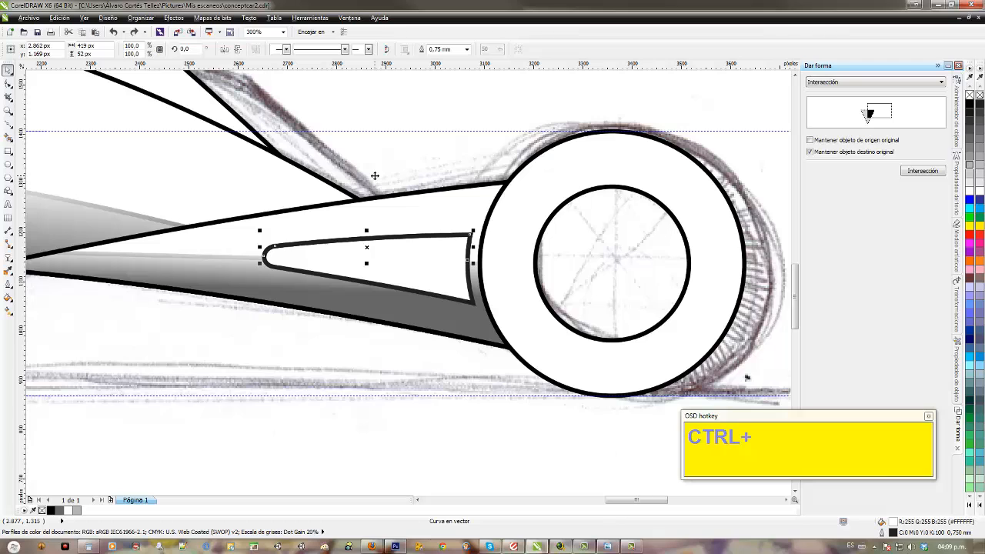
{"action": "key", "text": "ctrl+z"}
{"action": "left_click", "coordinate": [350, 278]}
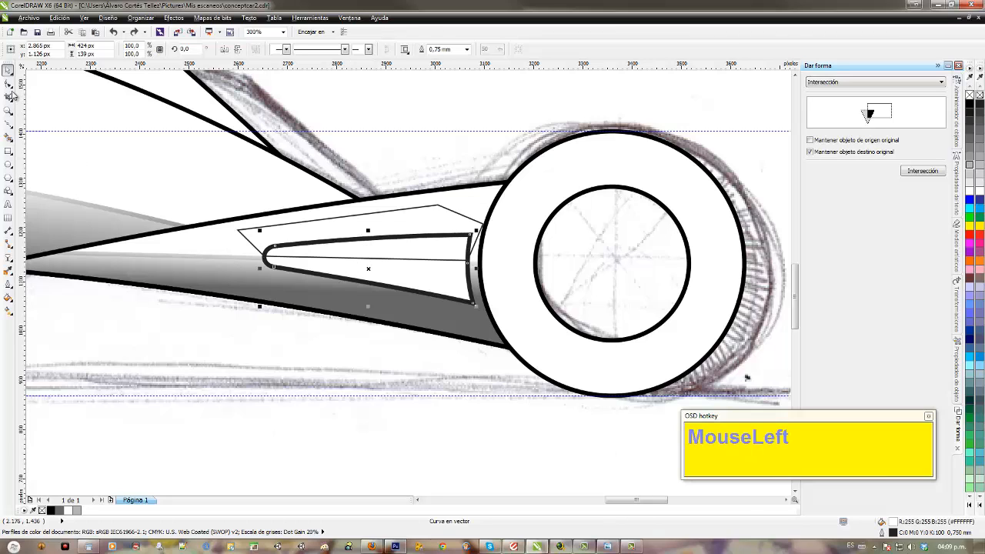
{"action": "left_click", "coordinate": [9, 84]}
{"action": "left_click_drag", "start_coordinate": [461, 257], "coordinate": [482, 279]}
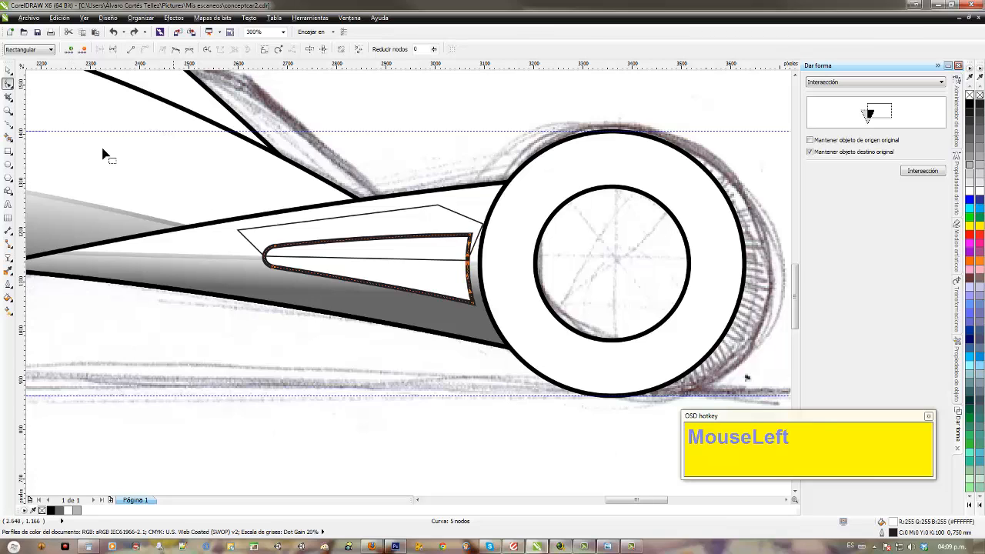
{"action": "left_click", "coordinate": [9, 70]}
Step: Reshape the polygon by moving its wheel-side nodes and its lower front node outward, so it extends beyond both ends of the slot
{"action": "left_click", "coordinate": [419, 229]}
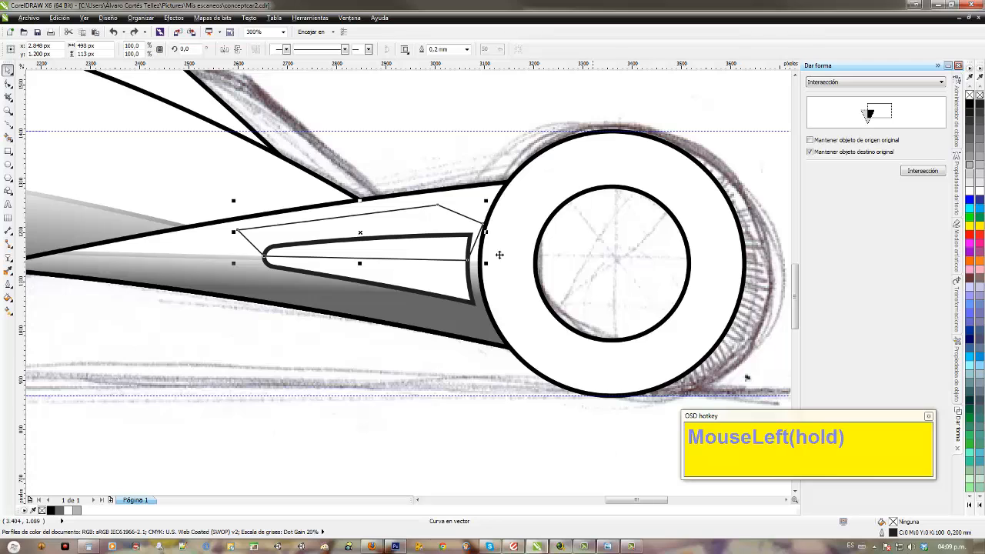
{"action": "left_click", "coordinate": [9, 84]}
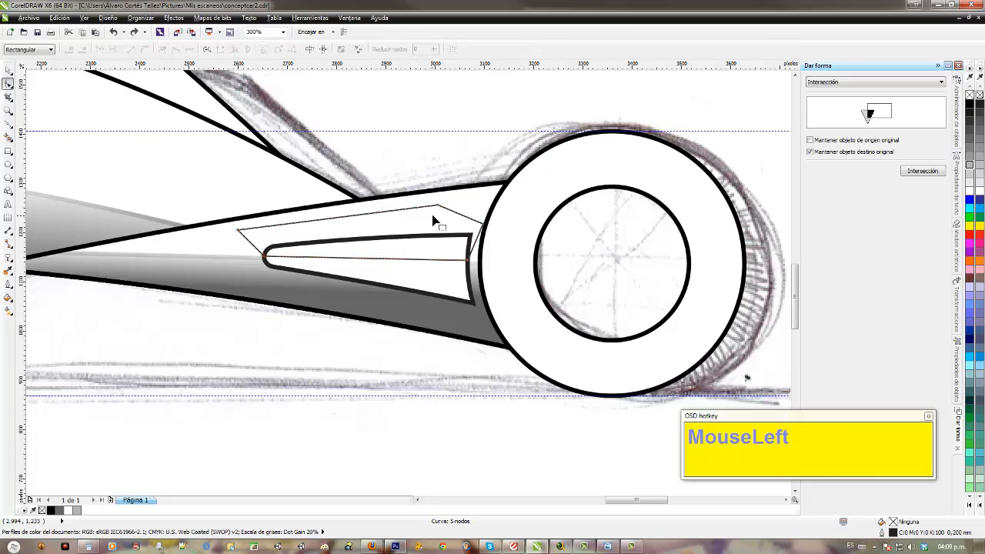
{"action": "left_click_drag", "start_coordinate": [433, 216], "coordinate": [494, 269]}
{"action": "left_click_drag", "start_coordinate": [264, 259], "coordinate": [238, 256]}
Step: Intersect the polygon with the rear arm's slot while keeping the original source object, and delete the polygon
{"action": "left_click", "coordinate": [856, 144]}
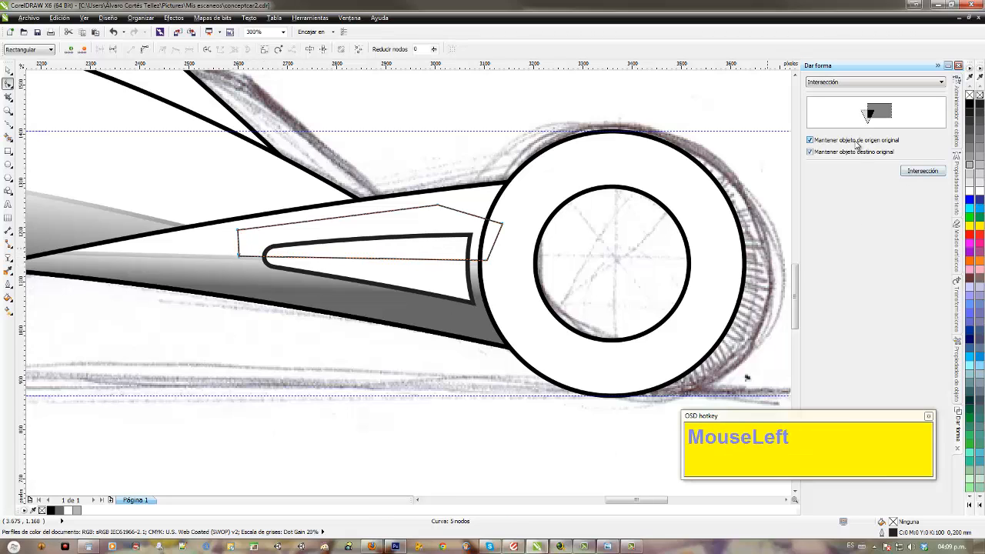
{"action": "left_click", "coordinate": [912, 172]}
{"action": "left_click", "coordinate": [422, 282]}
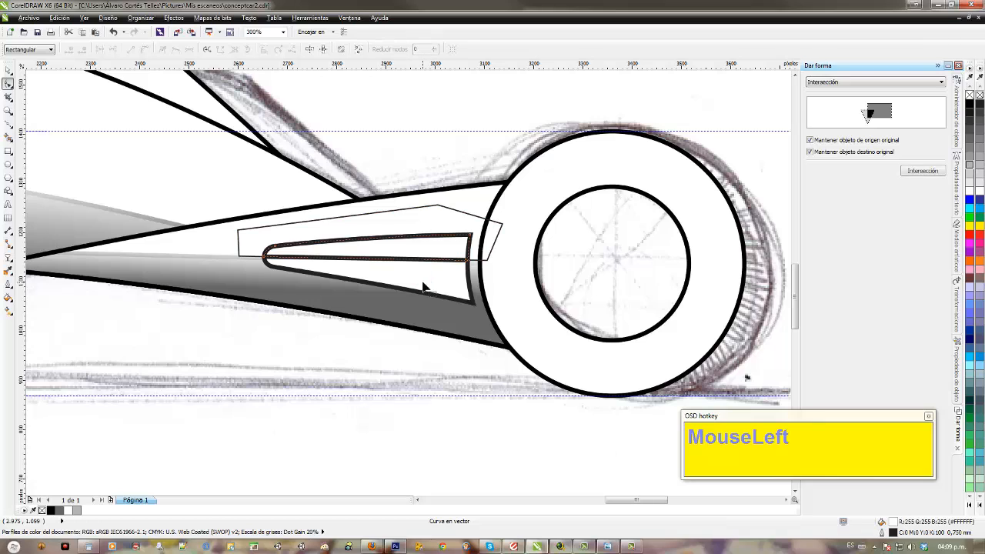
{"action": "left_click", "coordinate": [6, 69]}
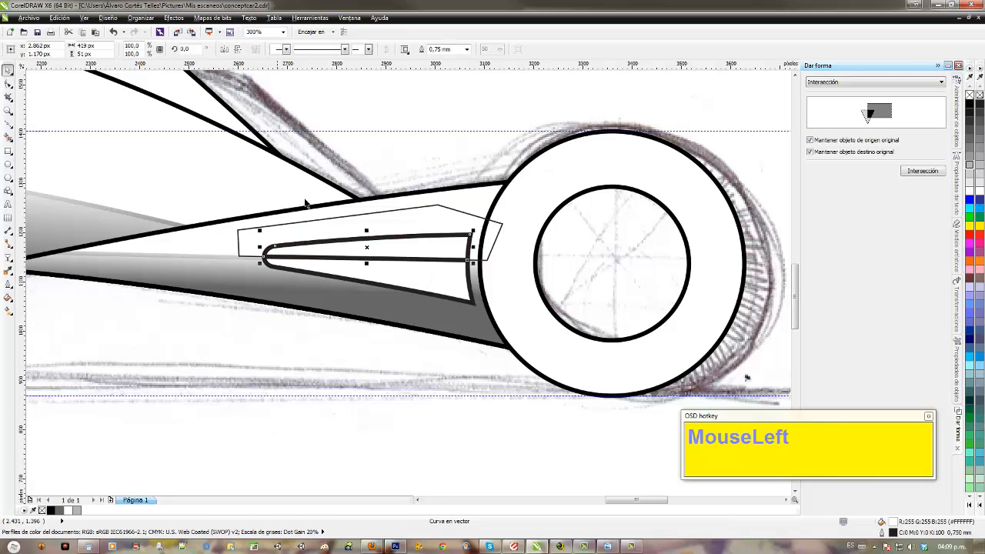
{"action": "left_click", "coordinate": [408, 269]}
{"action": "key", "text": "Delete"}
Step: Fill the slot's upper half with #666666 and apply a linear transparency that fades it downward from its upper edge
{"action": "left_click", "coordinate": [408, 266]}
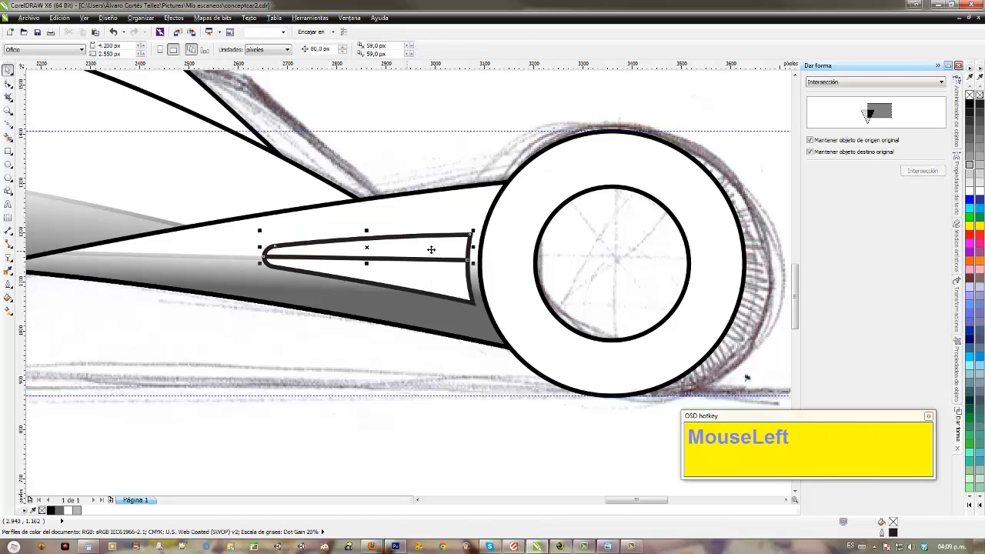
{"action": "left_click", "coordinate": [971, 168]}
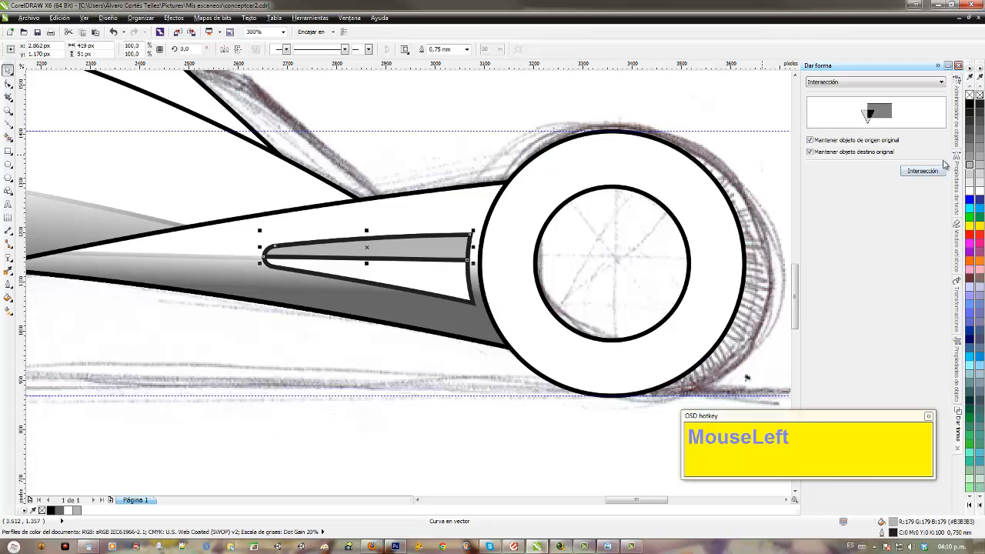
{"action": "left_click", "coordinate": [970, 140]}
{"action": "left_click", "coordinate": [8, 256]}
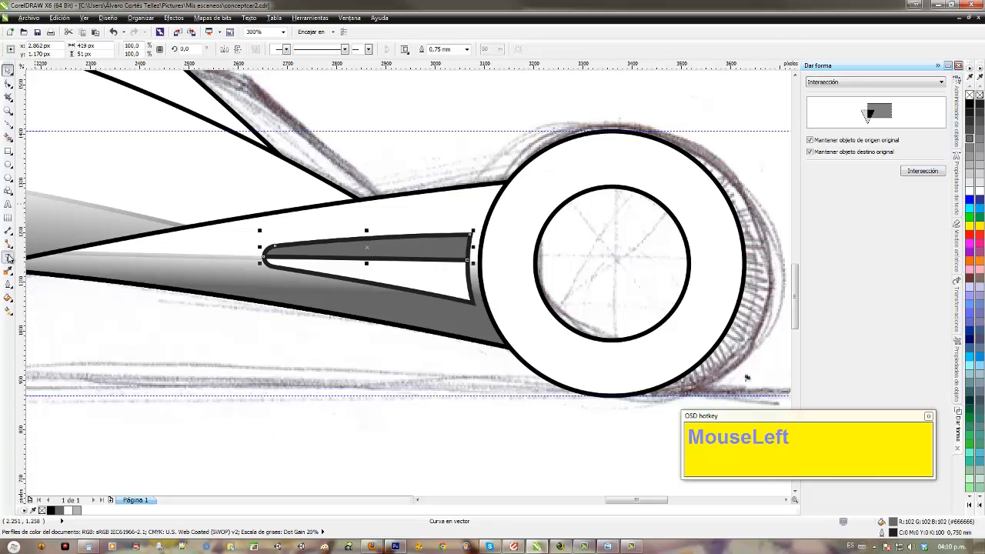
{"action": "mouse_move", "coordinate": [380, 236]}
{"action": "left_mouse_down"}
{"action": "mouse_move", "coordinate": [379, 259]}
{"action": "mouse_move", "coordinate": [376, 243]}
{"action": "left_mouse_up"}
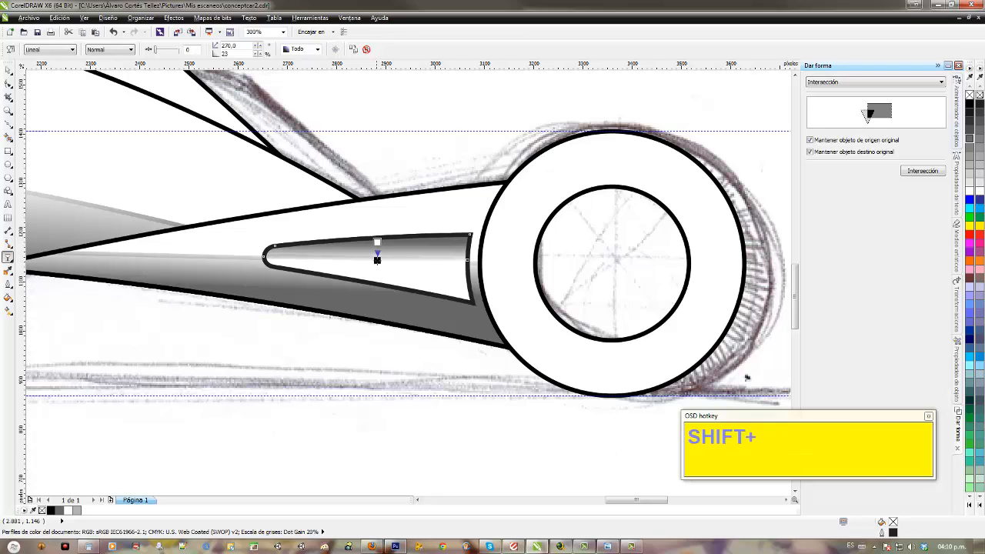
Step: Examine the shading of the whole car and the outline of the front tyre
{"action": "double_click", "coordinate": [8, 69]}
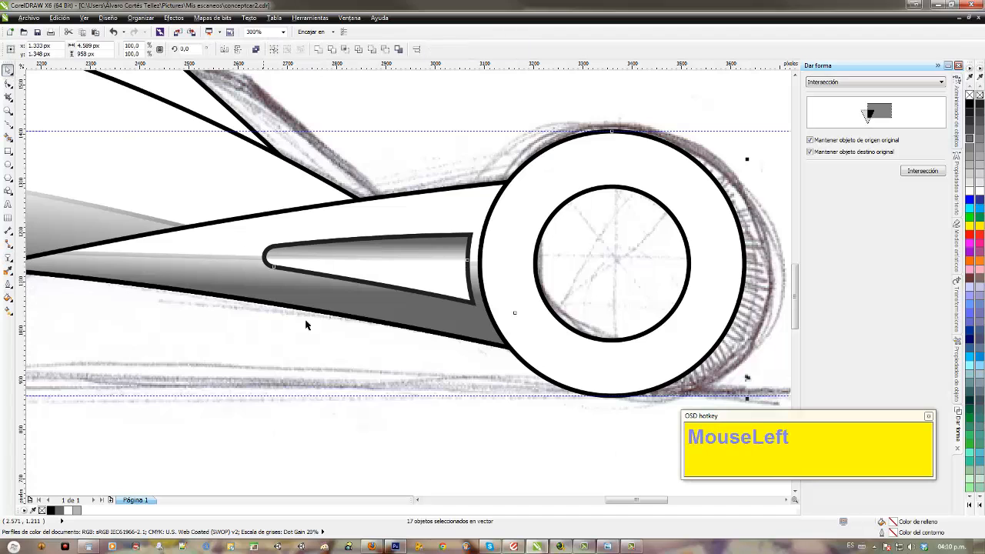
{"action": "scroll", "coordinate": [361, 395], "scroll_direction": "down", "scroll_amount": 1}
{"action": "double_click", "coordinate": [697, 259]}
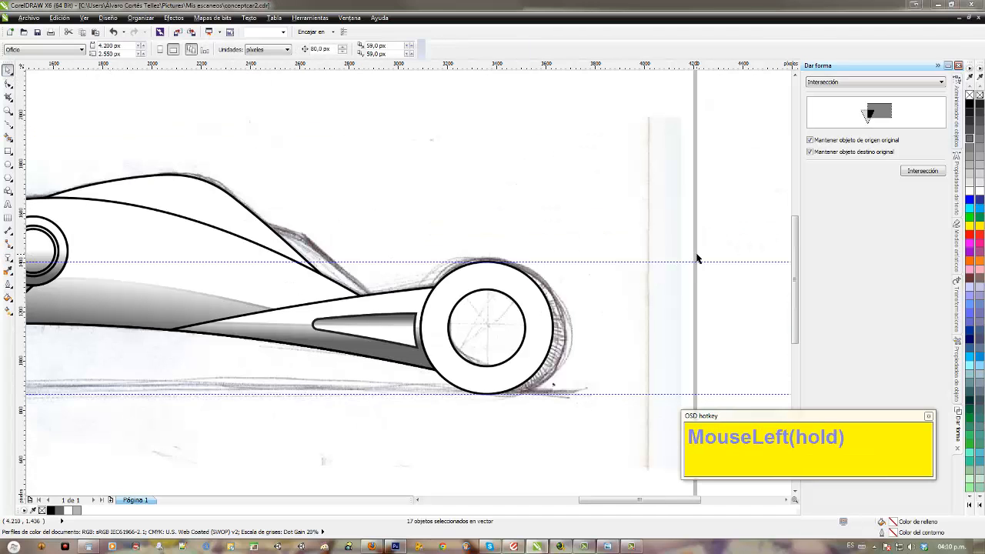
{"action": "left_click", "coordinate": [589, 377]}
{"action": "left_click_drag", "start_coordinate": [489, 414], "coordinate": [697, 347]}
{"action": "scroll", "coordinate": [577, 340], "scroll_direction": "down", "scroll_amount": 1}
{"action": "left_click_drag", "start_coordinate": [576, 339], "coordinate": [585, 307]}
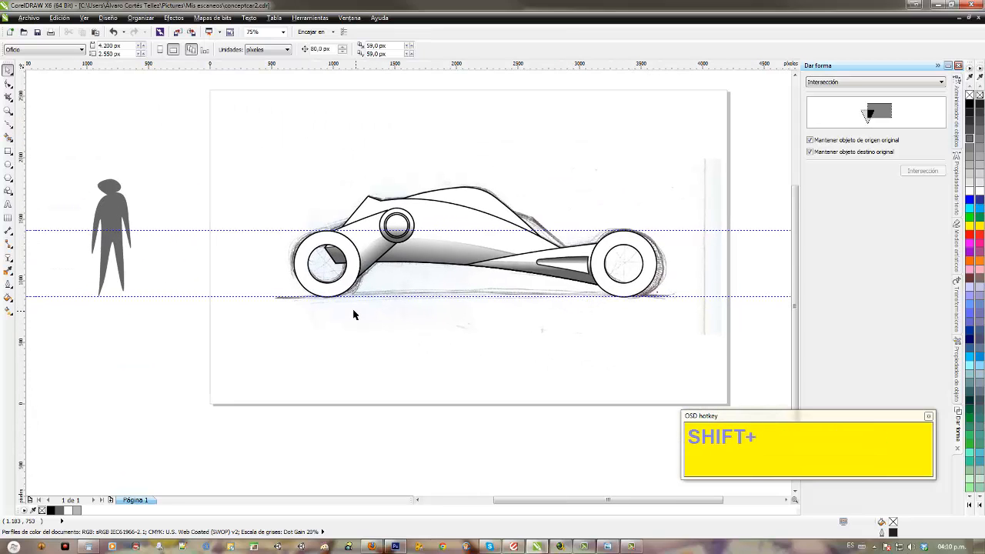
{"action": "key", "text": "z"}
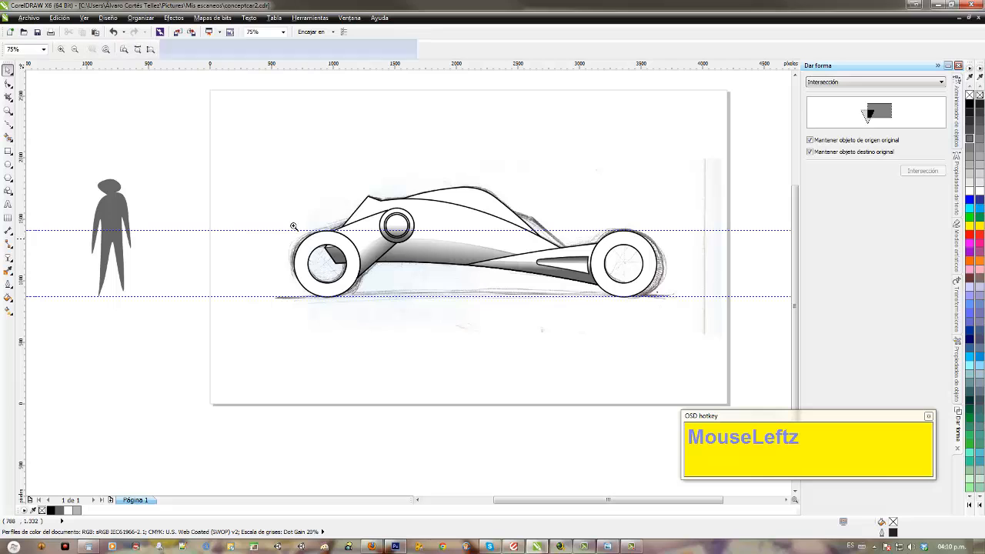
{"action": "left_click_drag", "start_coordinate": [263, 191], "coordinate": [438, 342]}
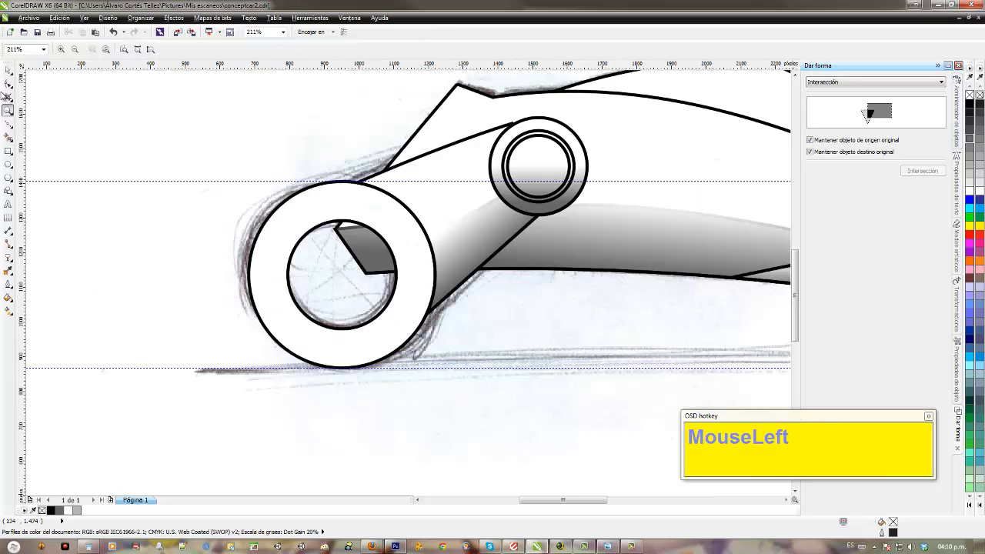
{"action": "left_click", "coordinate": [8, 69]}
{"action": "left_click", "coordinate": [370, 223]}
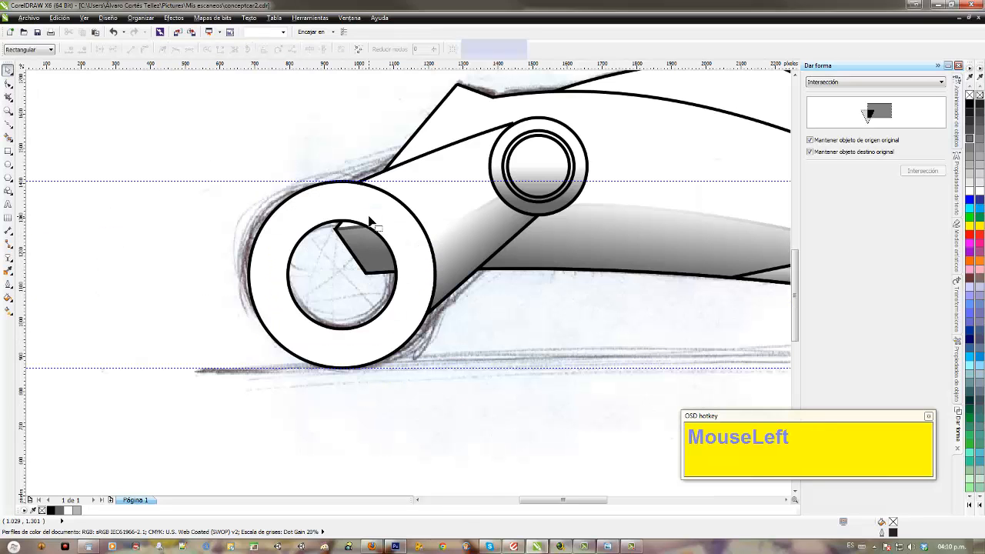
{"action": "key", "text": "F10"}
{"action": "left_click", "coordinate": [6, 70]}
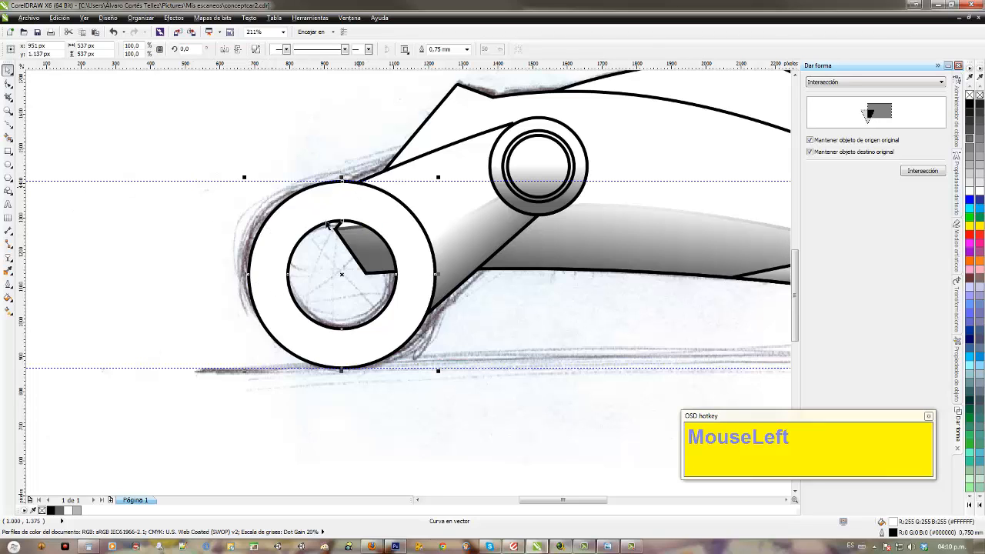
Step: Try drawing a small ellipse of about 108 by 104 px ahead of the front wheel, and delete it
{"action": "left_click", "coordinate": [8, 163]}
{"action": "left_click_drag", "start_coordinate": [156, 181], "coordinate": [196, 220]}
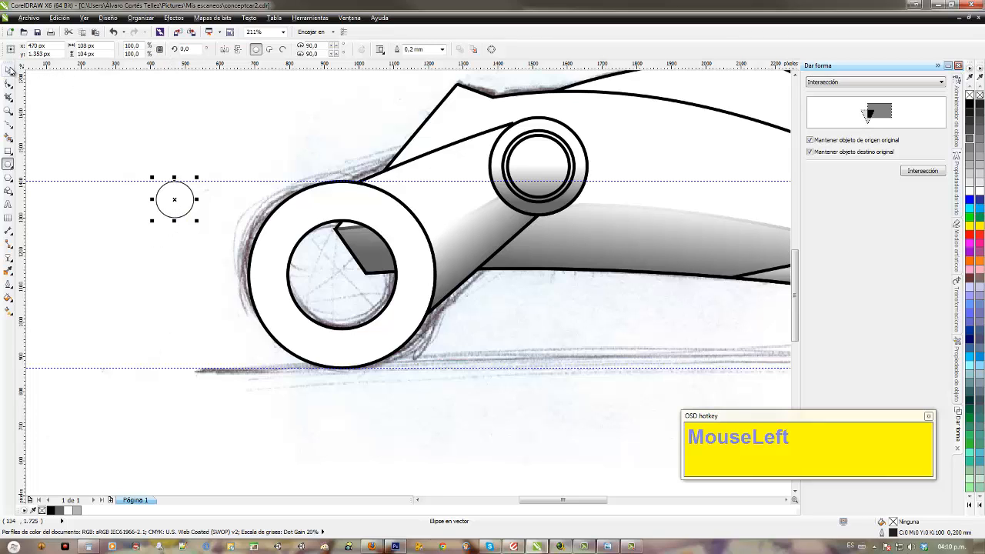
{"action": "left_click", "coordinate": [9, 70]}
{"action": "key", "text": "Delete"}
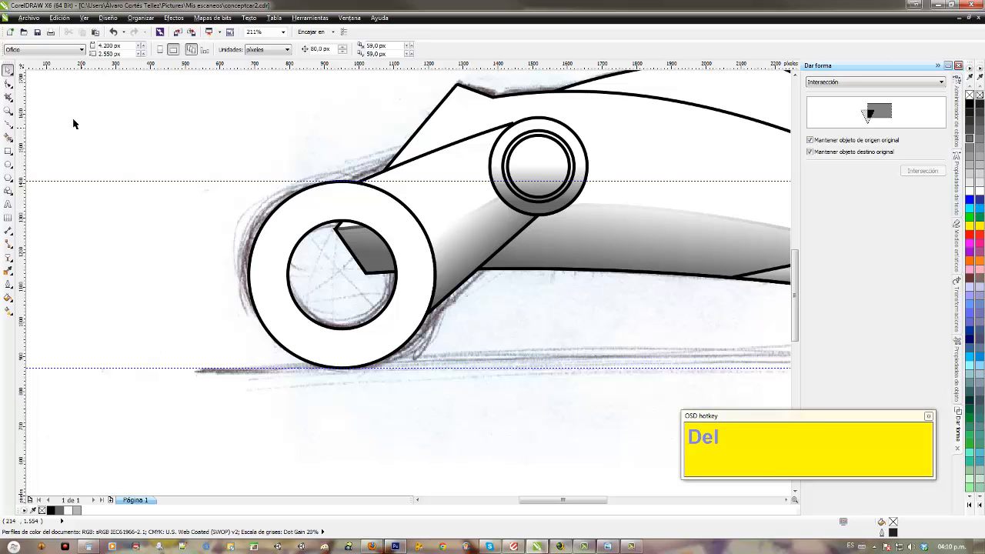
Step: Fill both the front and rear tyre rings with a dark grey
{"action": "left_click", "coordinate": [330, 198]}
{"action": "scroll", "coordinate": [713, 244], "scroll_direction": "down", "scroll_amount": 1}
{"action": "left_click_drag", "start_coordinate": [616, 245], "coordinate": [355, 240]}
{"action": "left_click", "coordinate": [687, 229], "text": "shift"}
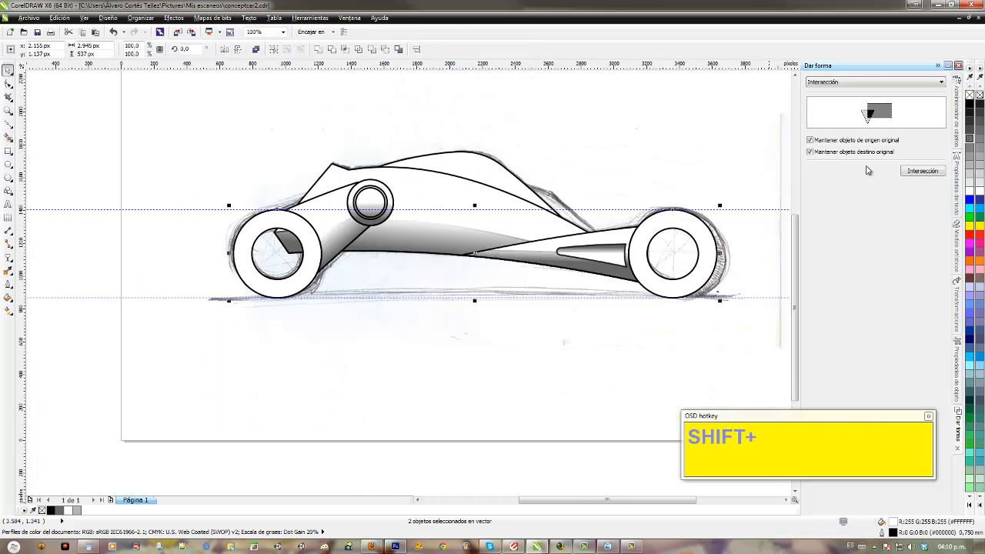
{"action": "left_click", "coordinate": [968, 141]}
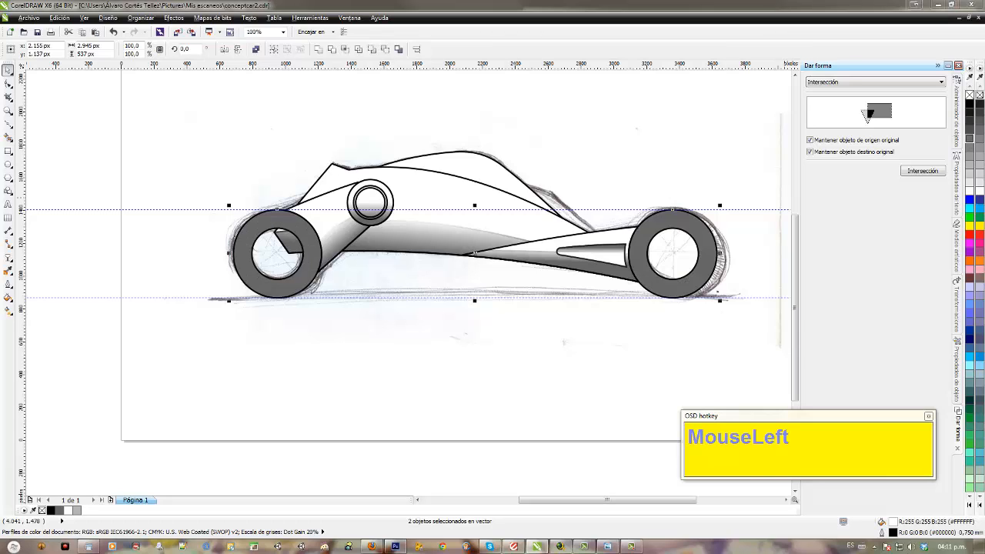
{"action": "left_click", "coordinate": [970, 123]}
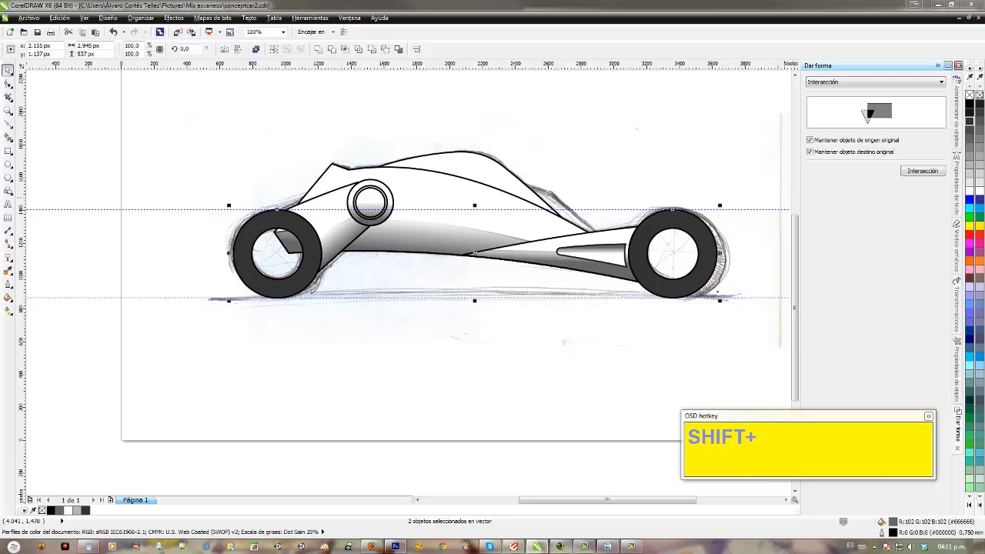
Step: Draw a circle of about 500 by 500 px centred on the front wheel, just inside the tyre's outer edge
{"action": "left_click_drag", "start_coordinate": [286, 302], "coordinate": [379, 339]}
{"action": "scroll", "coordinate": [410, 310], "scroll_direction": "up", "scroll_amount": 1}
{"action": "left_click", "coordinate": [159, 127]}
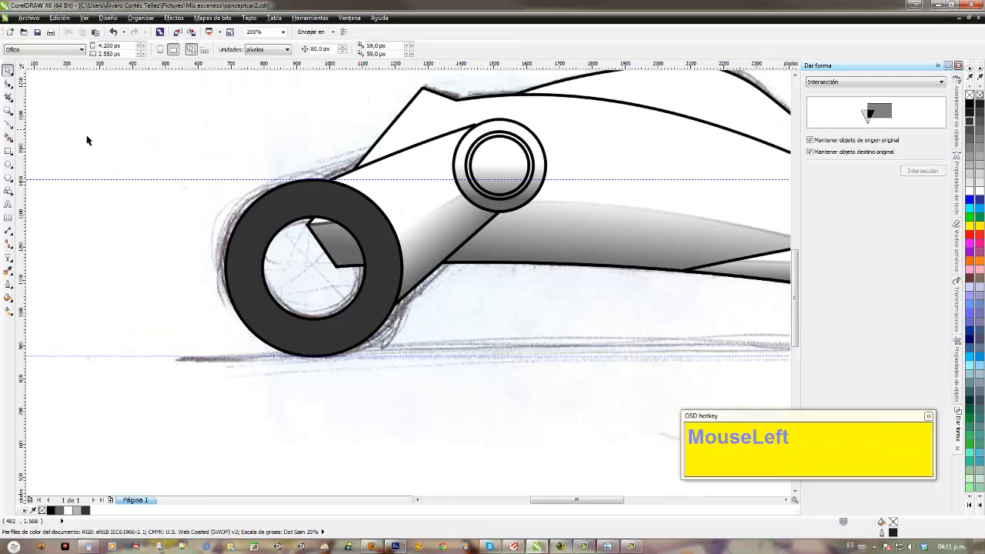
{"action": "left_click", "coordinate": [8, 166]}
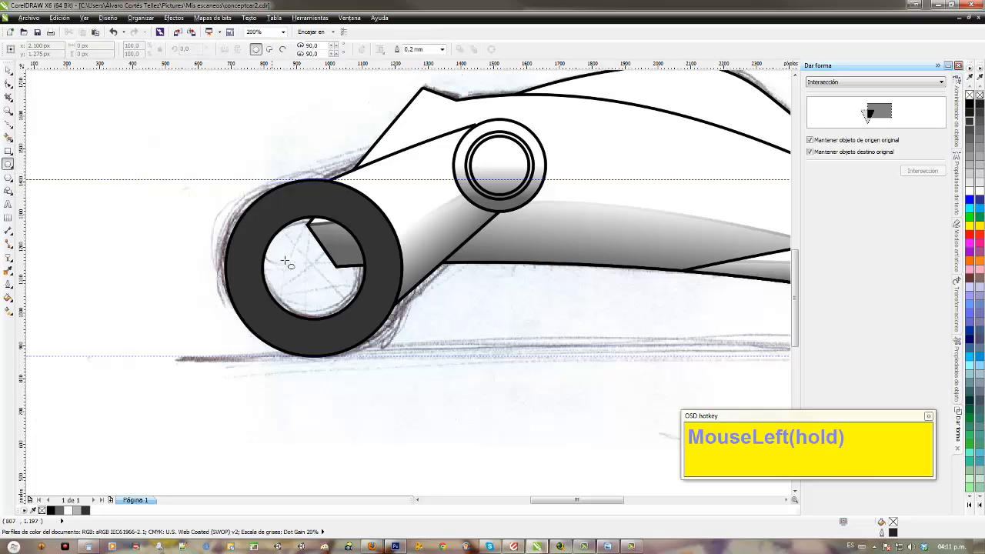
{"action": "left_click_drag", "start_coordinate": [317, 271], "coordinate": [392, 355]}
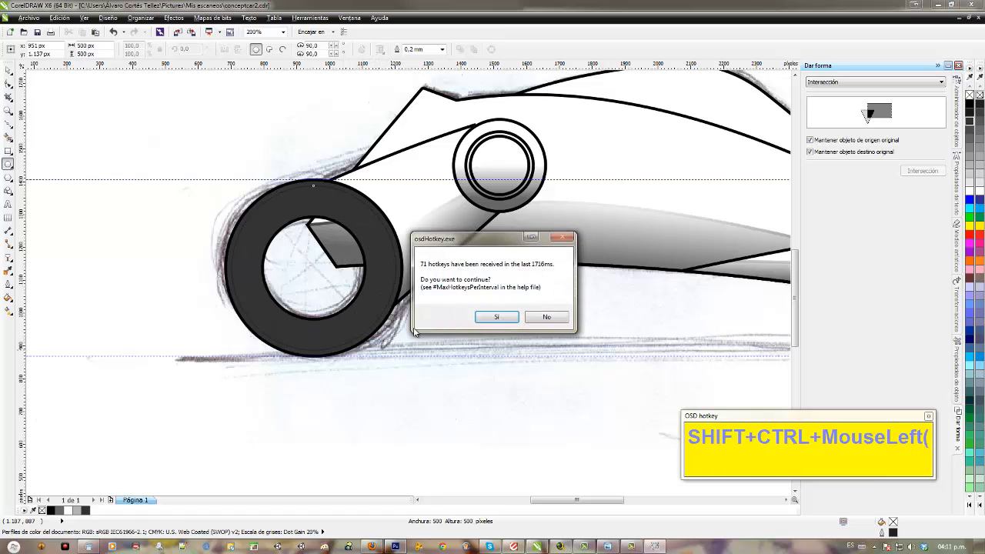
{"action": "left_click", "coordinate": [496, 314]}
{"action": "left_click", "coordinate": [8, 70]}
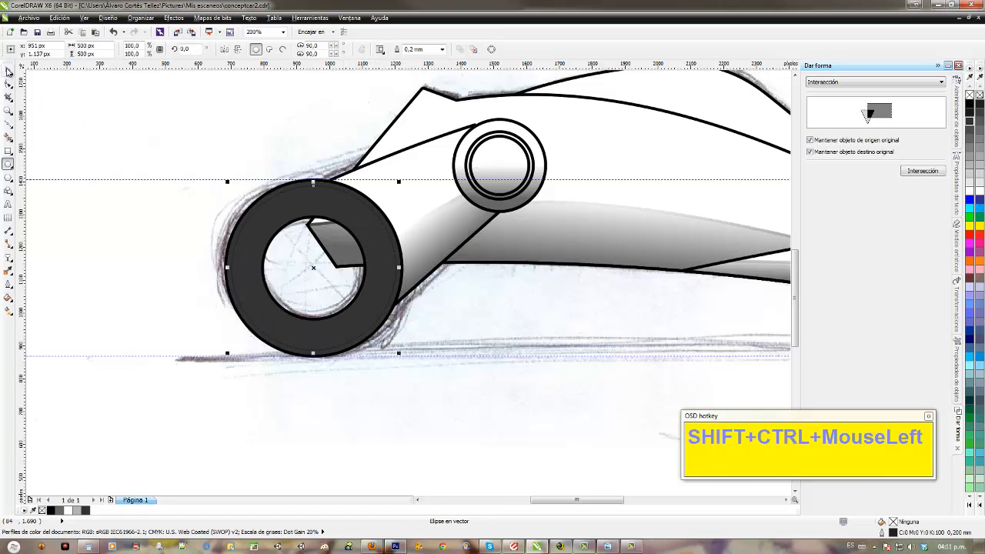
Step: Try squashing the circle on the front tyre to about 381 px high around its centre, and undo the change
{"action": "mouse_move", "coordinate": [314, 184]}
{"action": "left_mouse_down"}
{"action": "mouse_move", "coordinate": [305, 207]}
{"action": "mouse_move", "coordinate": [307, 199]}
{"action": "left_mouse_up"}
{"action": "key", "text": "Return"}
{"action": "key", "text": "ctrl+z"}
{"action": "key", "text": "ctrl+z"}
{"action": "left_click", "coordinate": [505, 316]}
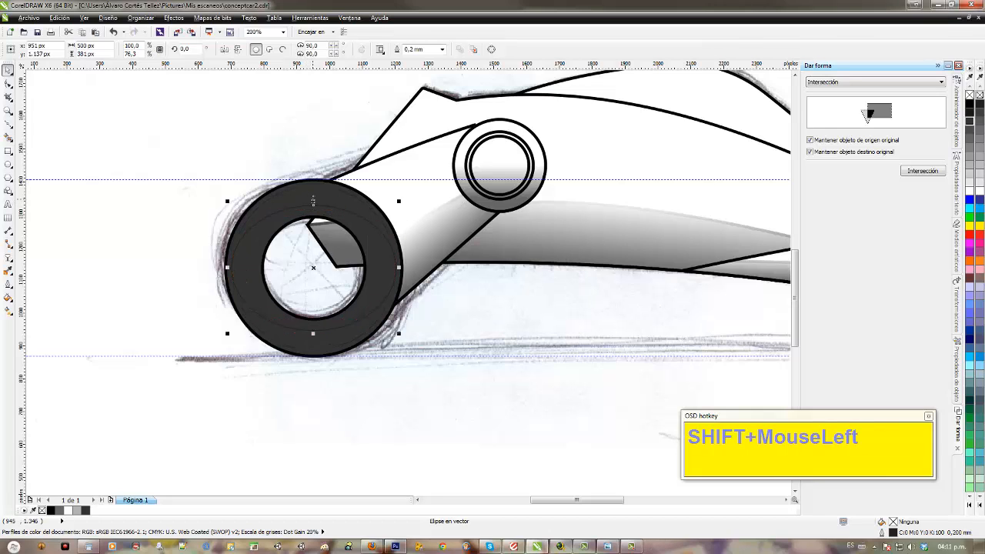
{"action": "key", "text": "ctrl+z"}
Step: Resize the circle around its centre into an ellipse about 537 px wide and 453 px high
{"action": "left_click_drag", "start_coordinate": [313, 183], "coordinate": [313, 197]}
{"action": "left_click_drag", "start_coordinate": [399, 268], "coordinate": [406, 268]}
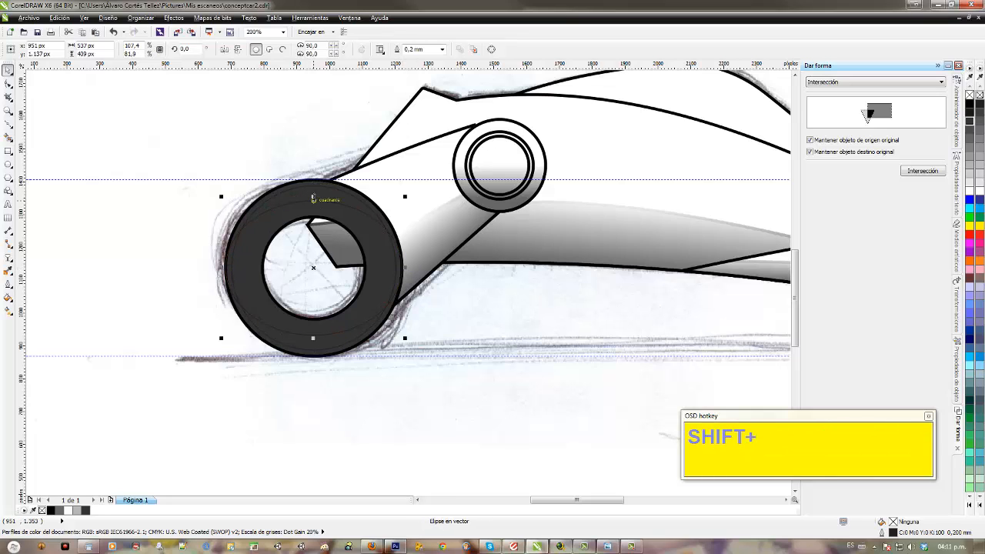
{"action": "left_click_drag", "start_coordinate": [312, 198], "coordinate": [312, 190]}
{"action": "left_click", "coordinate": [496, 317]}
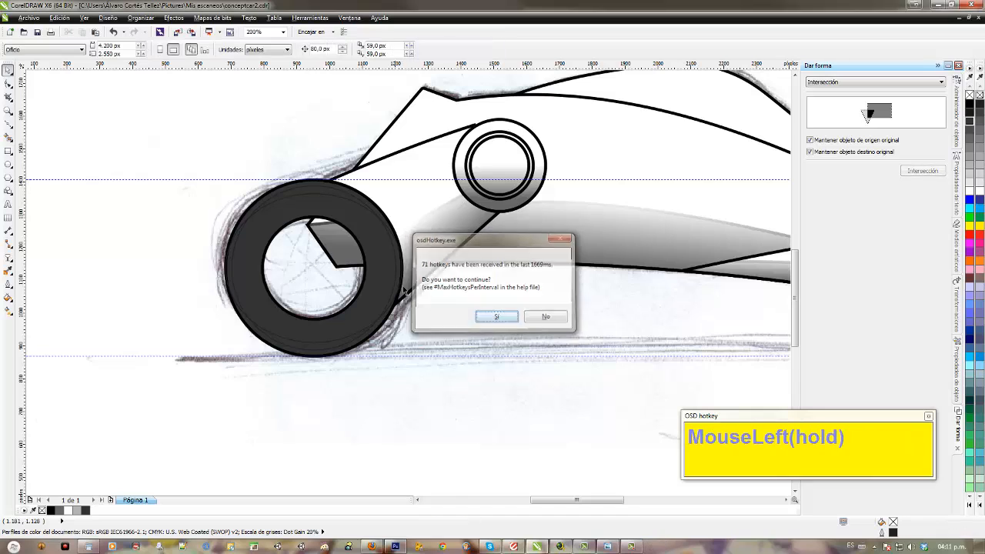
Step: Reselect the ellipse on the front tyre and narrow it around its centre to about 500 px wide
{"action": "left_click", "coordinate": [401, 270]}
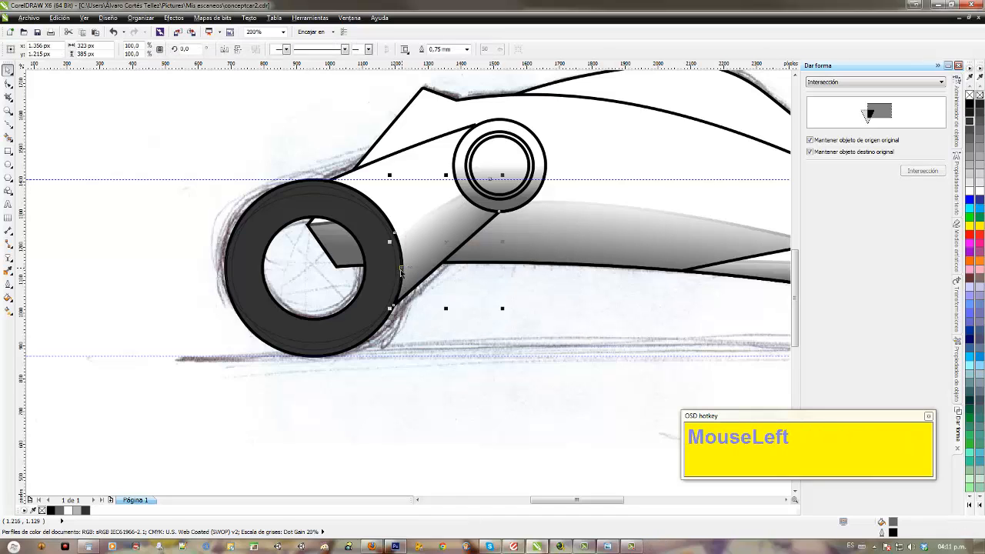
{"action": "left_click", "coordinate": [289, 201]}
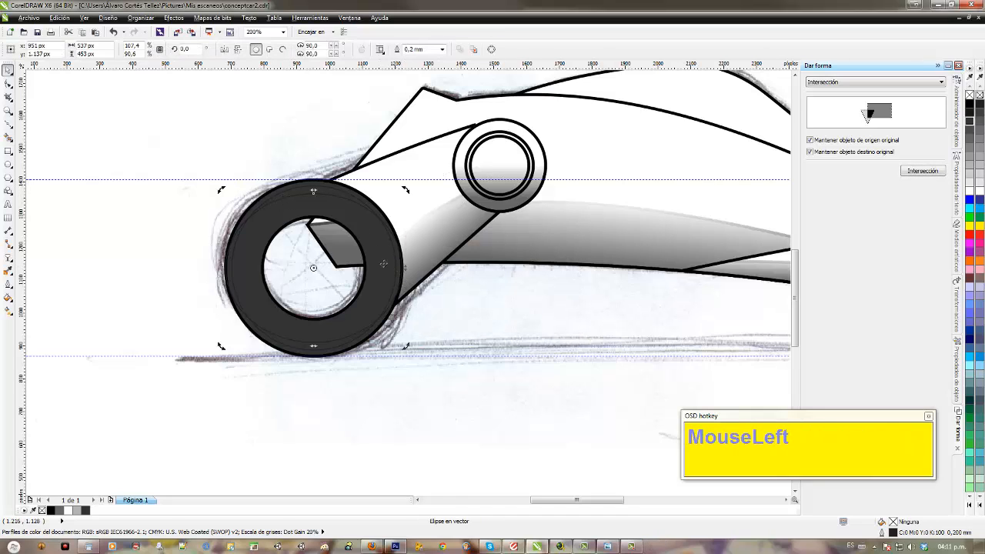
{"action": "left_click", "coordinate": [333, 197]}
{"action": "left_click_drag", "start_coordinate": [403, 268], "coordinate": [402, 269]}
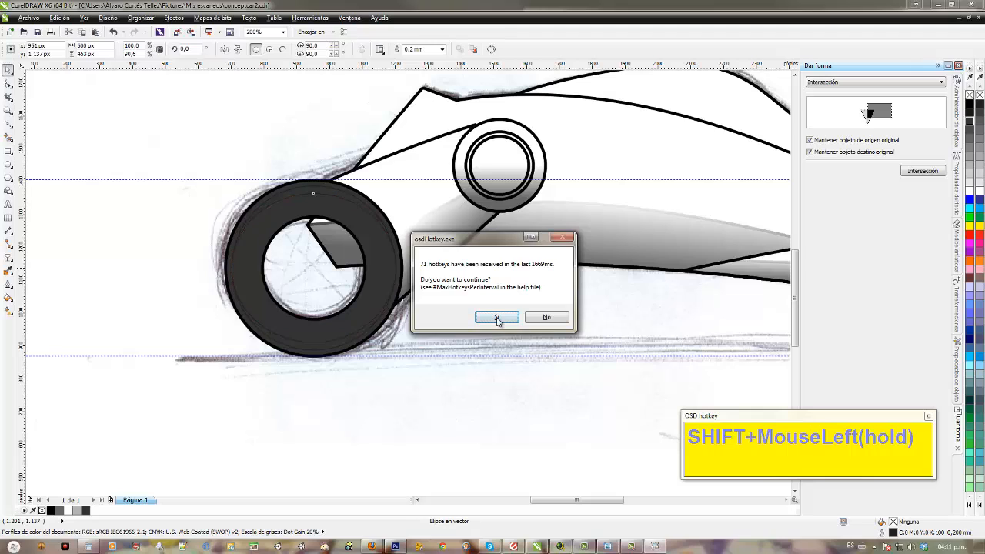
Step: Switch the shaping operation from Intersection to Trim (Recortar), keeping only the source object
{"action": "left_click", "coordinate": [498, 315], "text": "shift"}
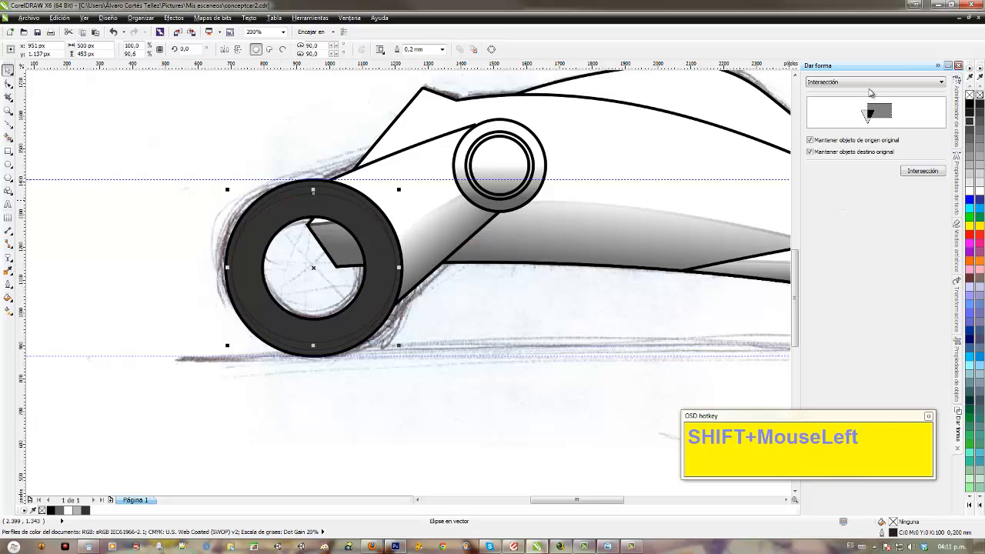
{"action": "left_click", "coordinate": [870, 81]}
{"action": "left_click", "coordinate": [861, 98]}
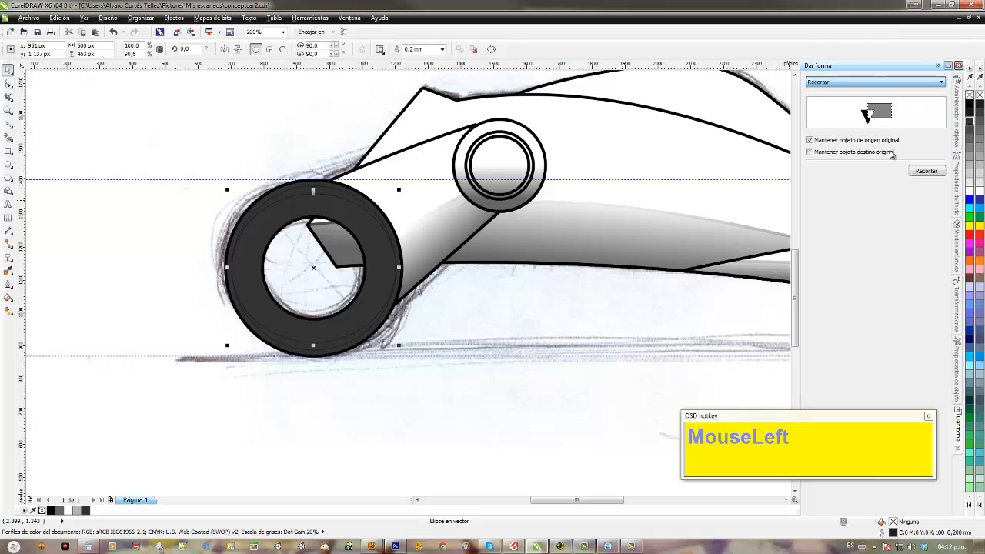
Step: Try trimming the front tyre's circle with the 500 px wide ellipse, move the resulting curve aside, and undo both changes
{"action": "left_click", "coordinate": [930, 172]}
{"action": "left_click", "coordinate": [313, 187]}
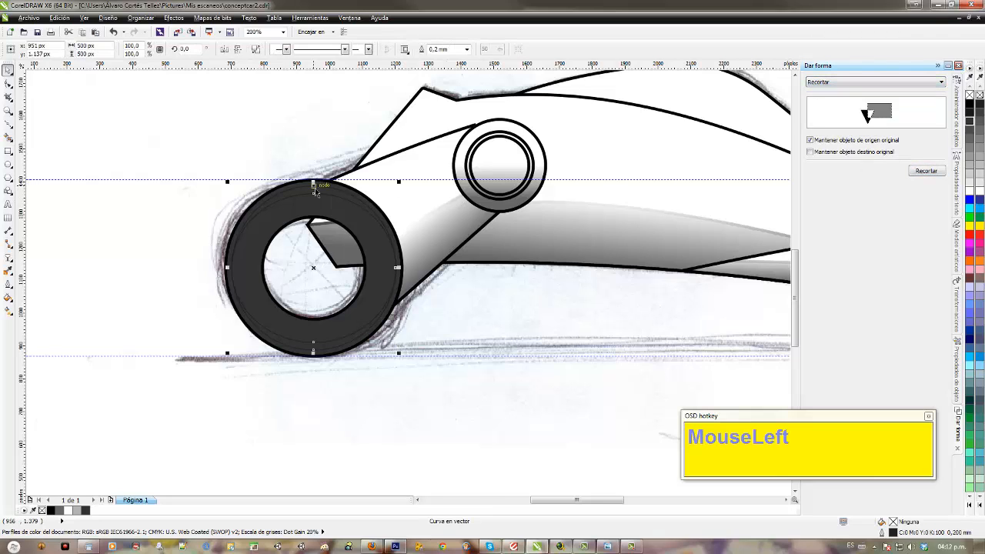
{"action": "left_click_drag", "start_coordinate": [279, 197], "coordinate": [129, 132]}
{"action": "key", "text": "ctrl+z"}
{"action": "key", "text": "ctrl+z"}
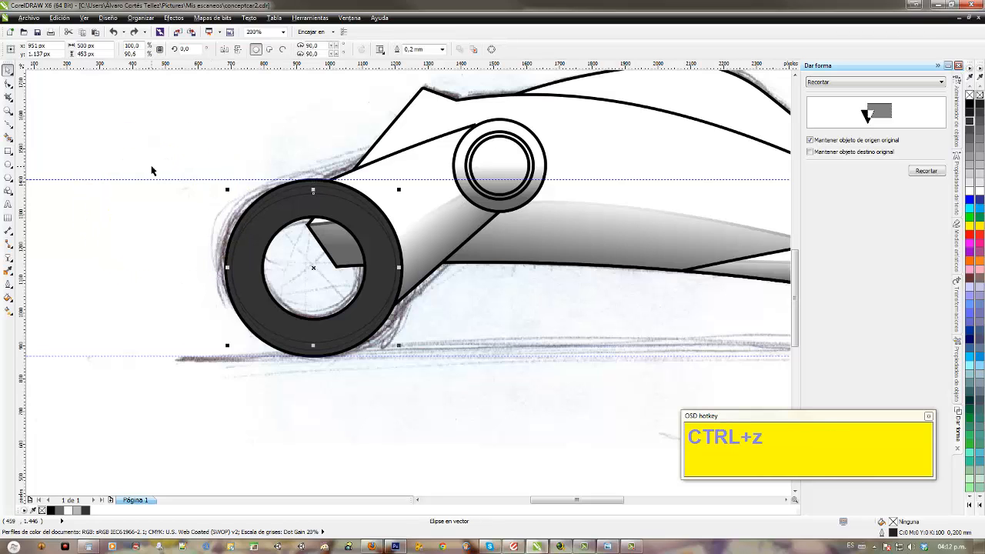
Step: Widen the ellipse on the front tyre around its centre to about 537 px and trim the 500 px circle with it
{"action": "left_click", "coordinate": [151, 171]}
{"action": "left_click", "coordinate": [288, 197]}
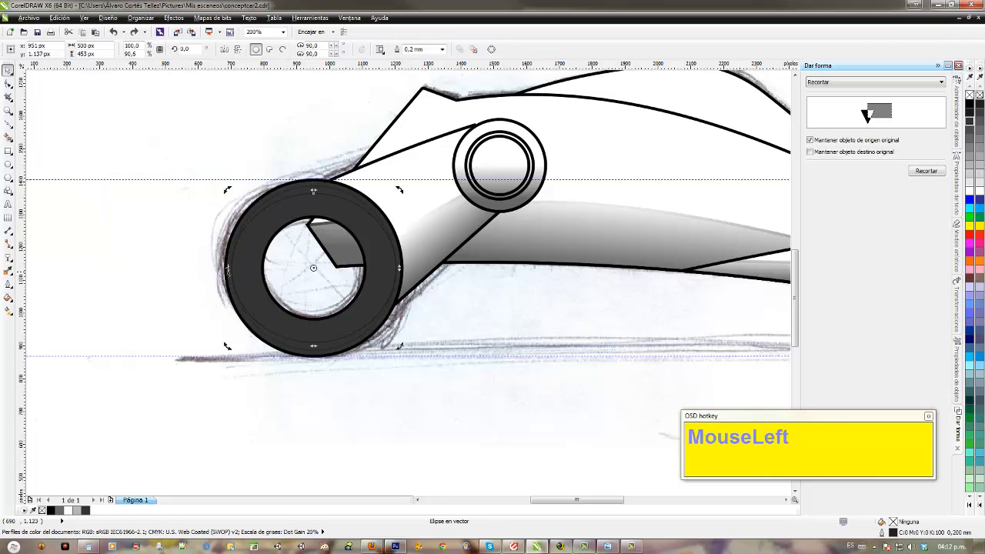
{"action": "left_click", "coordinate": [266, 211]}
{"action": "left_click_drag", "start_coordinate": [227, 268], "coordinate": [221, 268]}
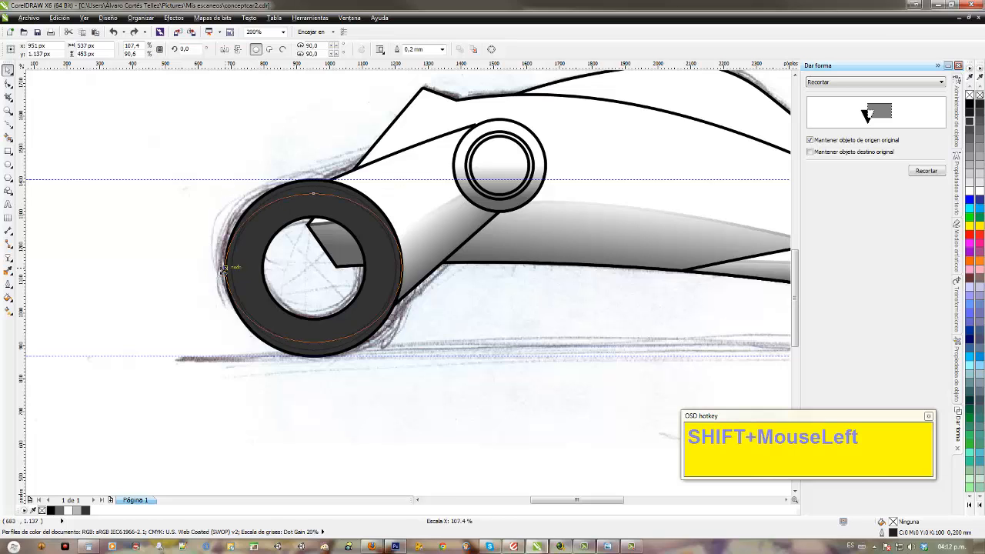
{"action": "left_click", "coordinate": [915, 170]}
{"action": "left_click", "coordinate": [308, 193]}
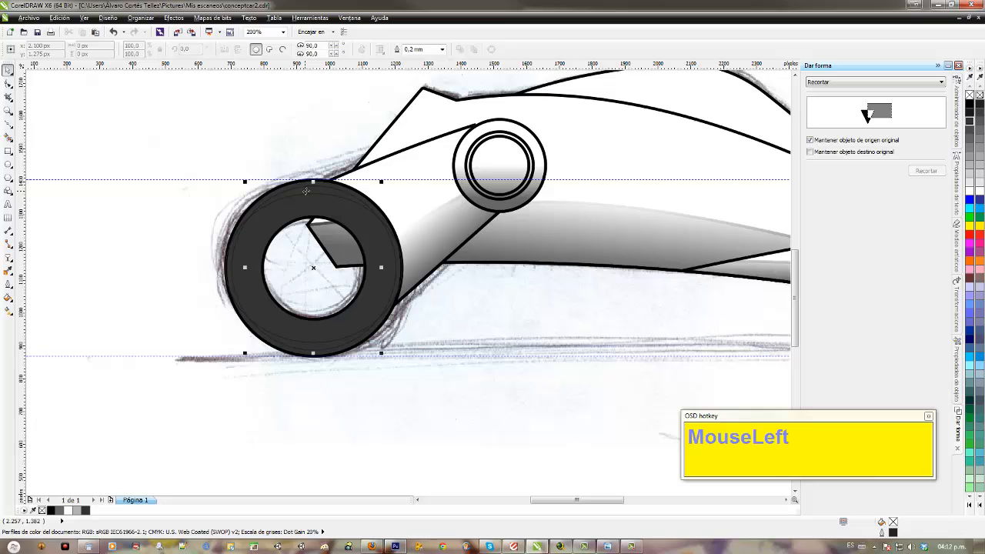
Step: Delete the cutting ellipse and break the trimmed circle apart into separate upper and lower crescents
{"action": "left_click", "coordinate": [236, 232]}
{"action": "key", "text": "Delete"}
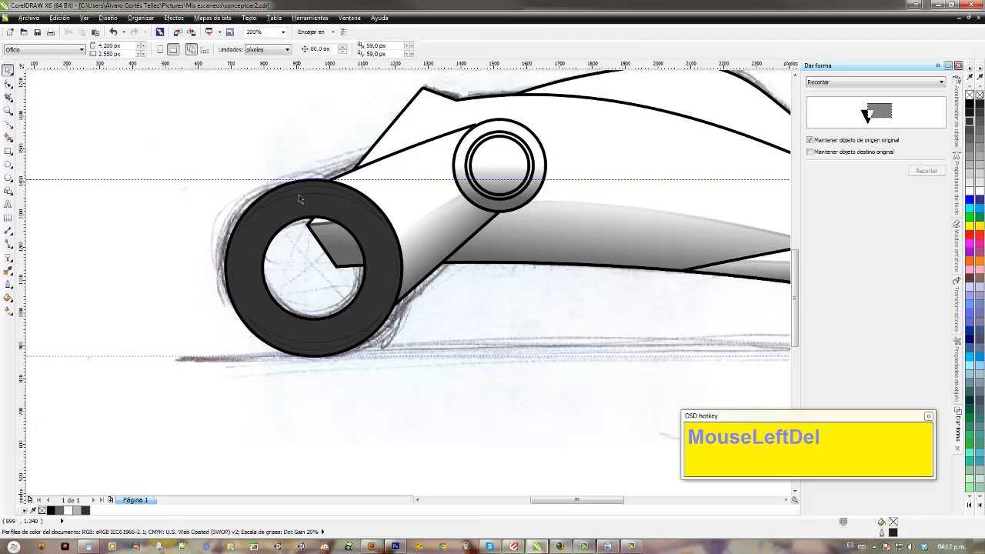
{"action": "left_click", "coordinate": [298, 193]}
{"action": "key", "text": "ctrl+k"}
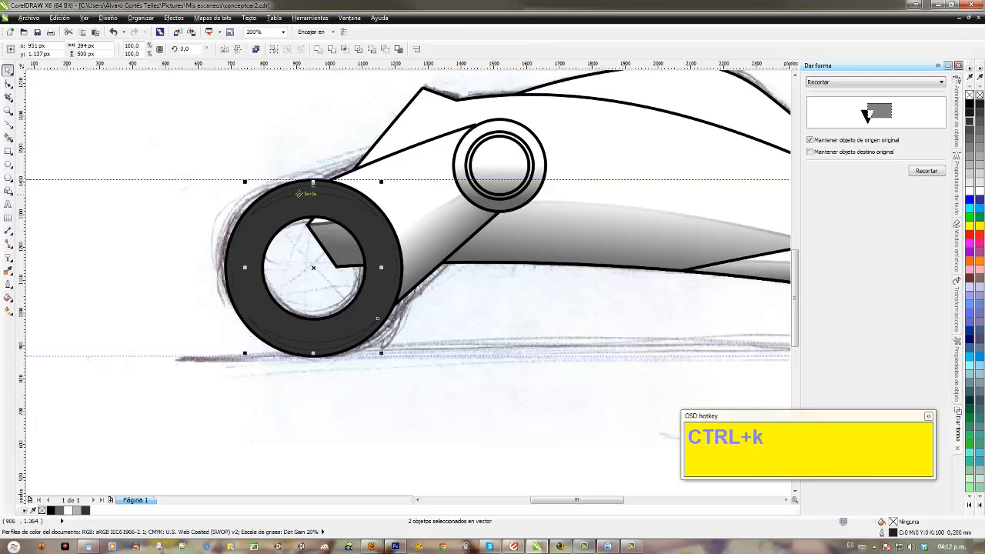
{"action": "left_click", "coordinate": [323, 385]}
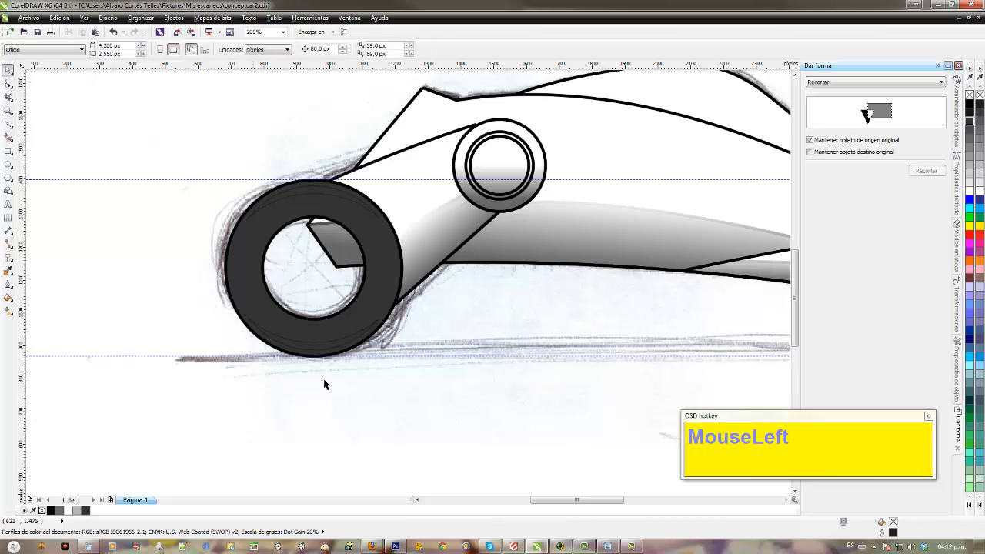
Step: Fill the front tyre's upper crescent with light grey (#E6E6E6) and the lower crescent with near-black (#1A1A1A)
{"action": "left_click", "coordinate": [314, 194]}
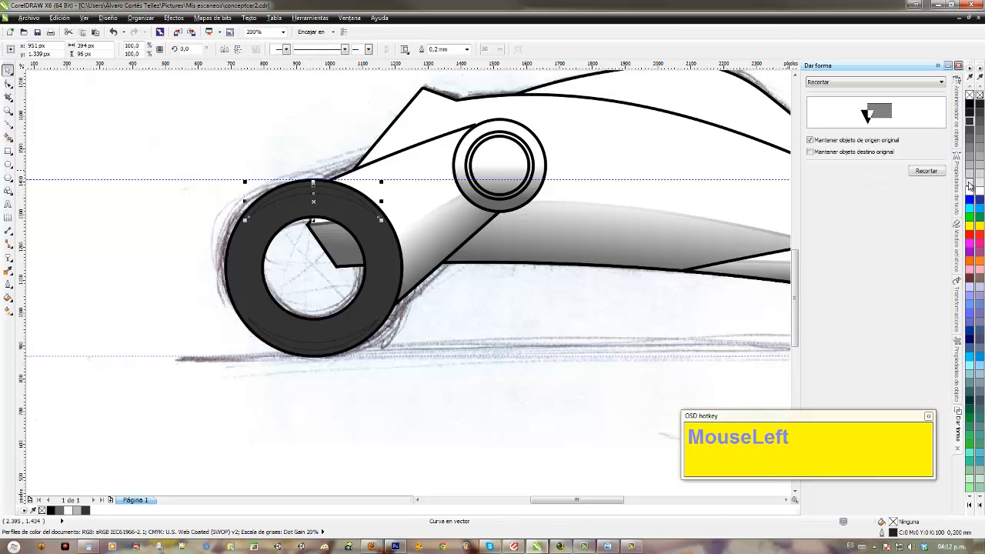
{"action": "left_click", "coordinate": [327, 359]}
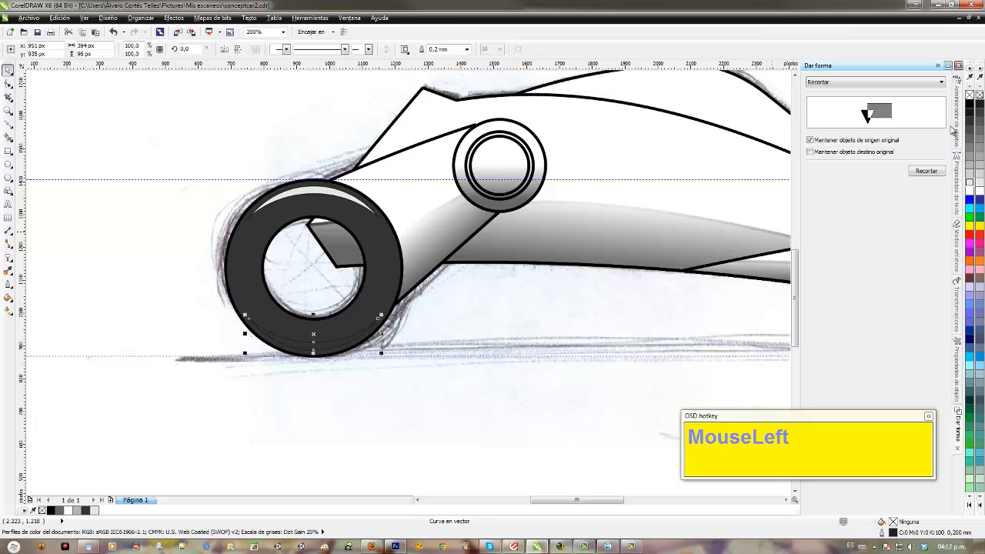
Step: Apply vertical linear transparencies to both tyre crescents, fading each one towards the wheel's centre
{"action": "left_click", "coordinate": [8, 257]}
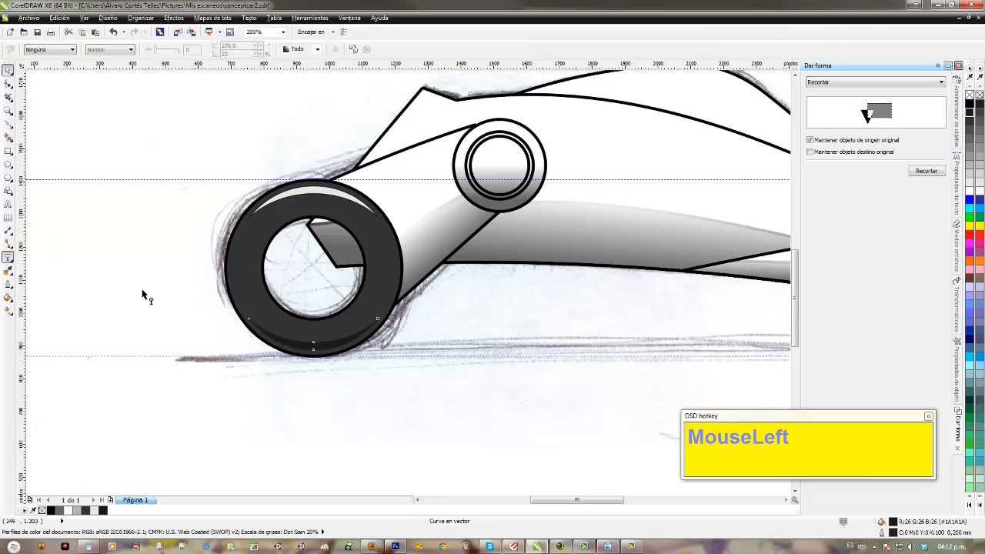
{"action": "left_click_drag", "start_coordinate": [313, 345], "coordinate": [311, 319]}
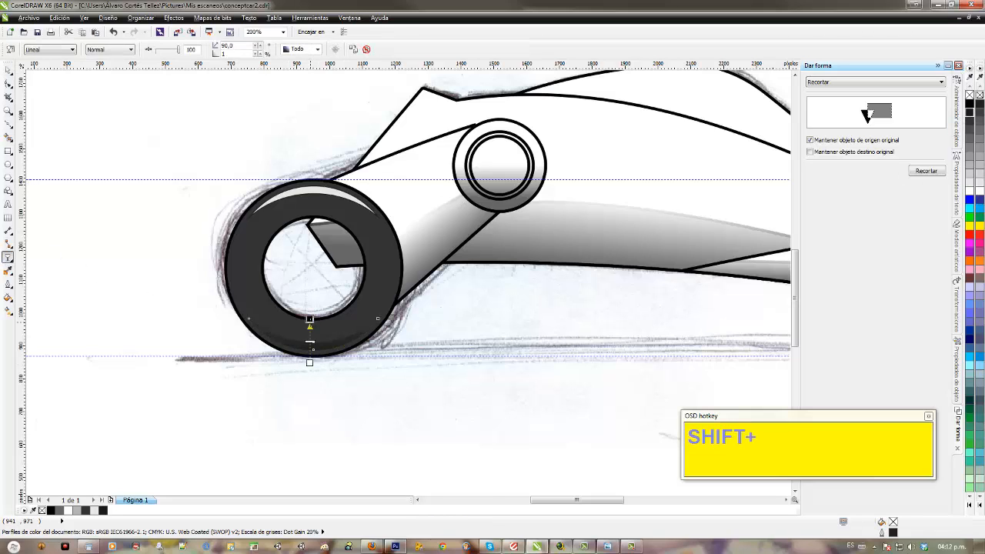
{"action": "left_click", "coordinate": [316, 187]}
{"action": "mouse_move", "coordinate": [315, 184]}
{"action": "left_mouse_down"}
{"action": "mouse_move", "coordinate": [313, 255]}
{"action": "mouse_move", "coordinate": [312, 199]}
{"action": "left_mouse_up"}
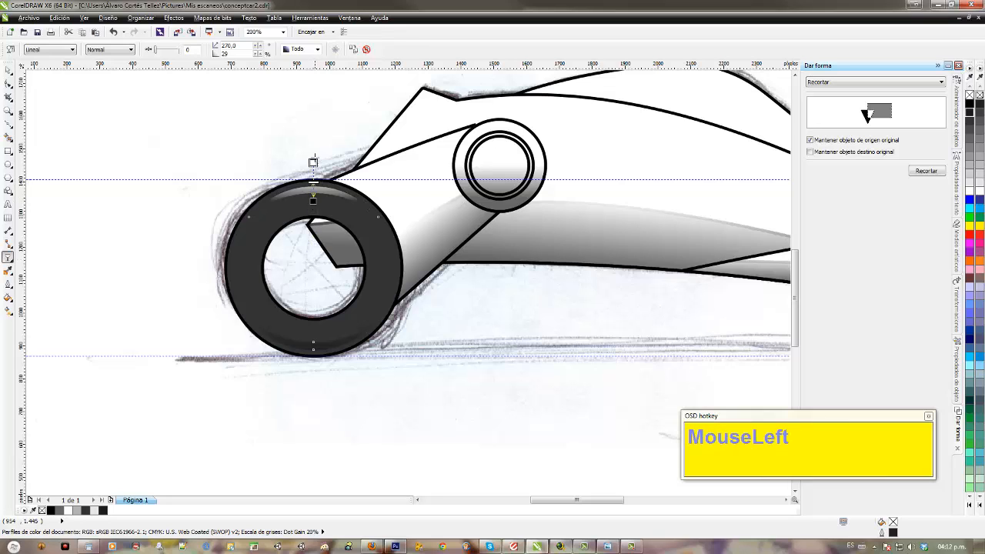
{"action": "left_click", "coordinate": [8, 70]}
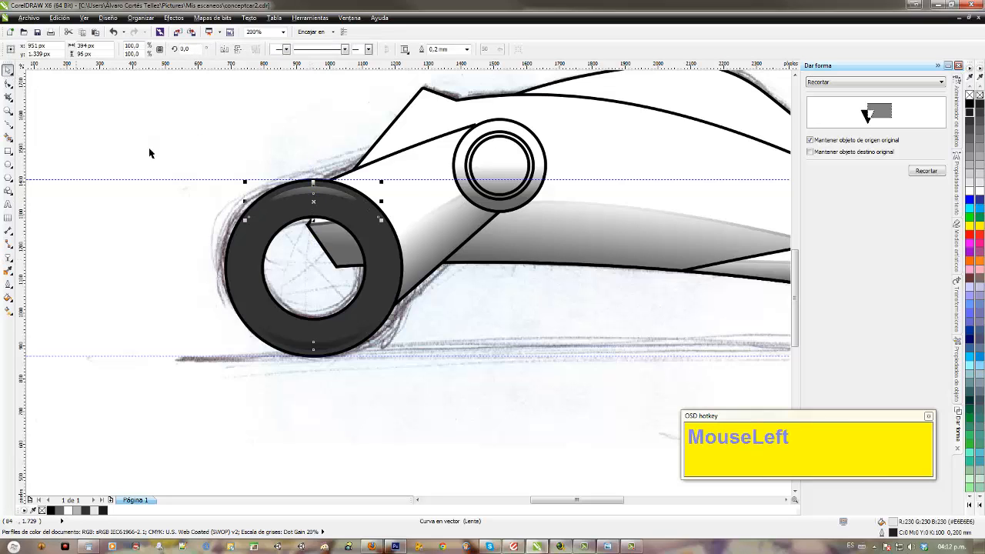
Step: Copy the front tyre with its two shading crescents to the empty area below the rear of the car, and save the drawing
{"action": "scroll", "coordinate": [150, 153], "scroll_direction": "down", "scroll_amount": 2}
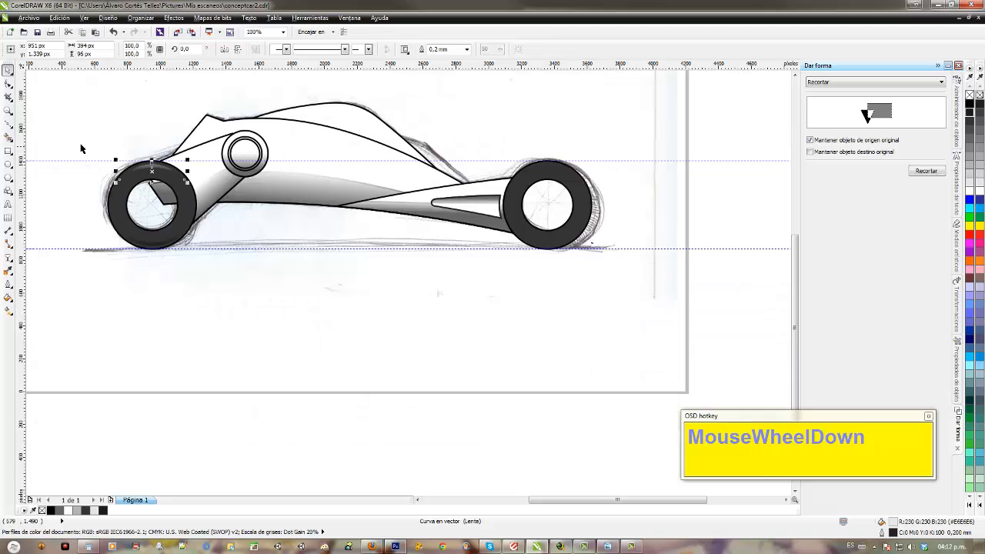
{"action": "left_click_drag", "start_coordinate": [73, 142], "coordinate": [213, 288]}
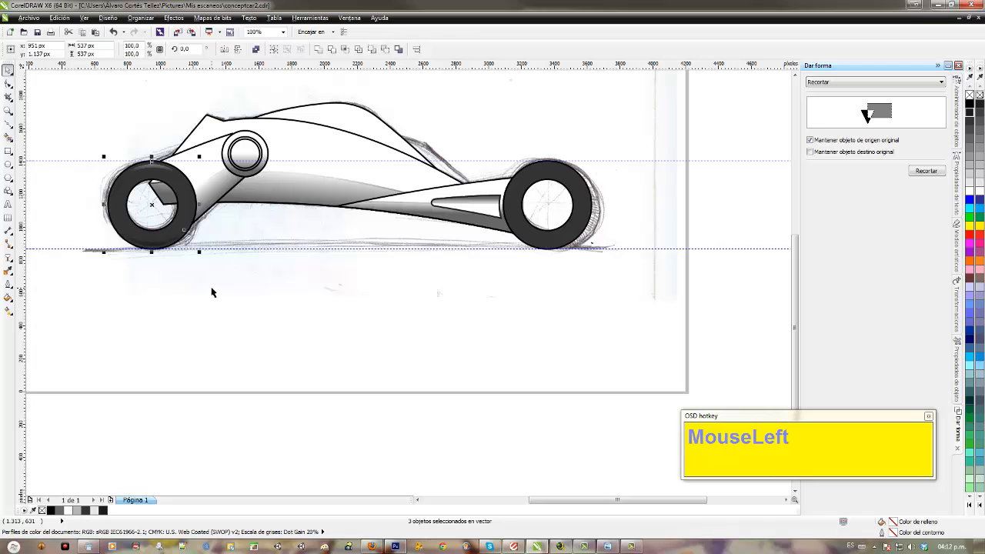
{"action": "left_click_drag", "start_coordinate": [152, 205], "coordinate": [430, 338]}
{"action": "key", "text": "ctrl+z"}
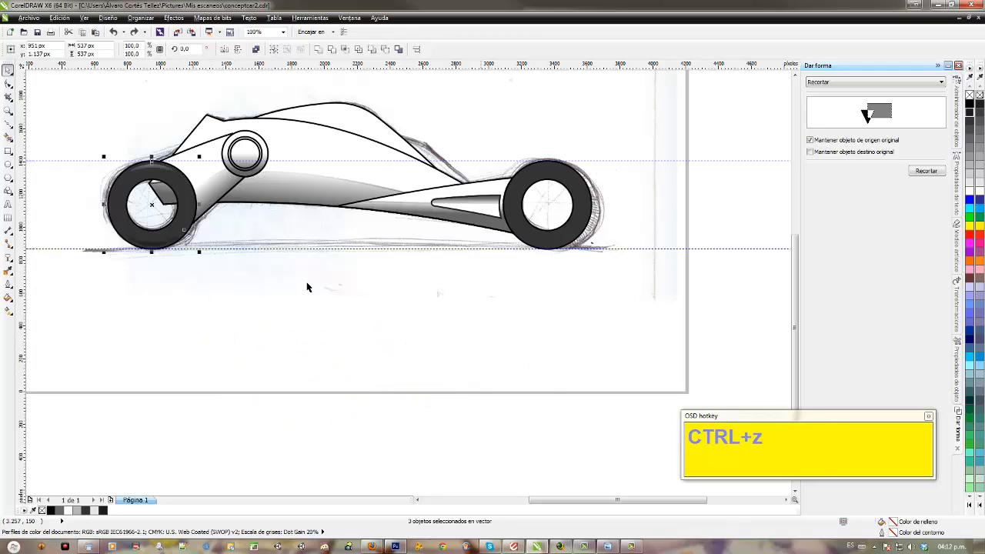
{"action": "left_click_drag", "start_coordinate": [152, 204], "coordinate": [451, 323]}
{"action": "right_click", "coordinate": [451, 323]}
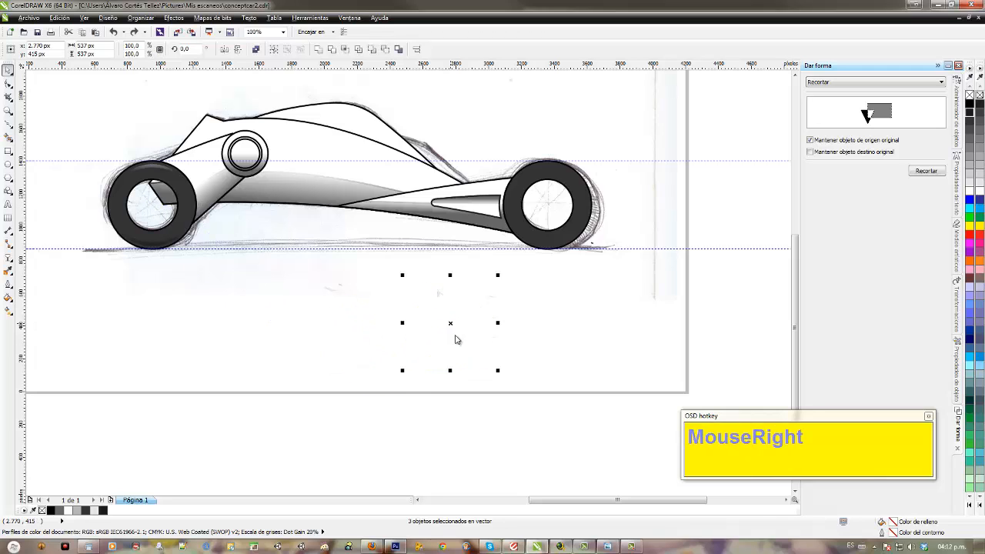
{"action": "left_click", "coordinate": [568, 364]}
{"action": "key", "text": "ctrl"}
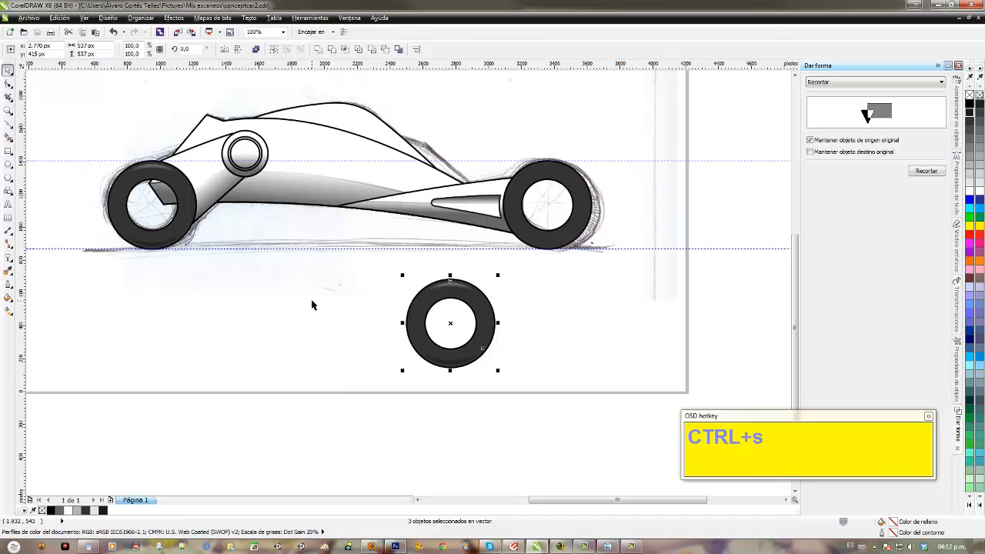
Step: Select the car's body panels together, leaving out the cabin and slot, and fill them with red (#FF0000)
{"action": "left_click_drag", "start_coordinate": [311, 303], "coordinate": [439, 340]}
{"action": "left_click_drag", "start_coordinate": [407, 287], "coordinate": [422, 310]}
{"action": "left_click", "coordinate": [296, 179]}
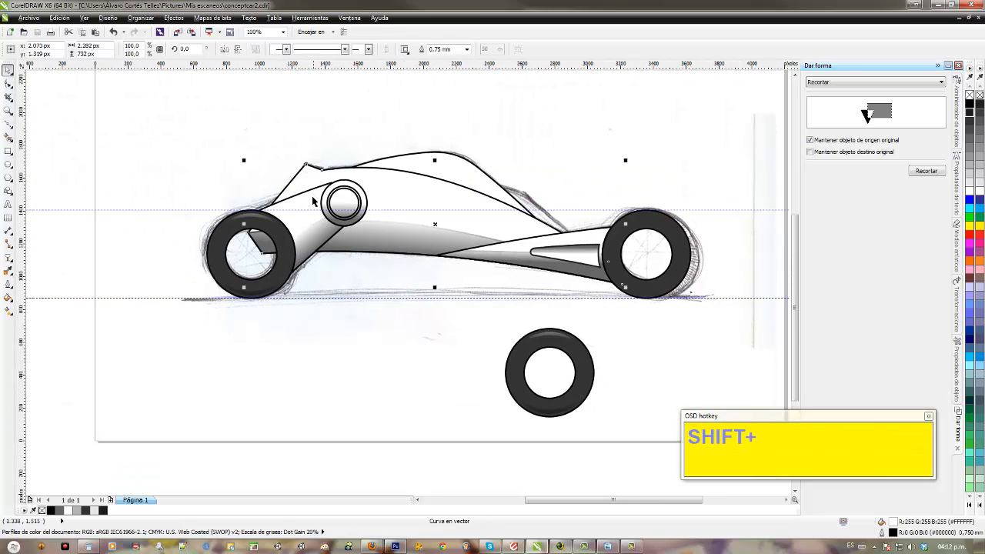
{"action": "left_click", "coordinate": [358, 212], "text": "shift"}
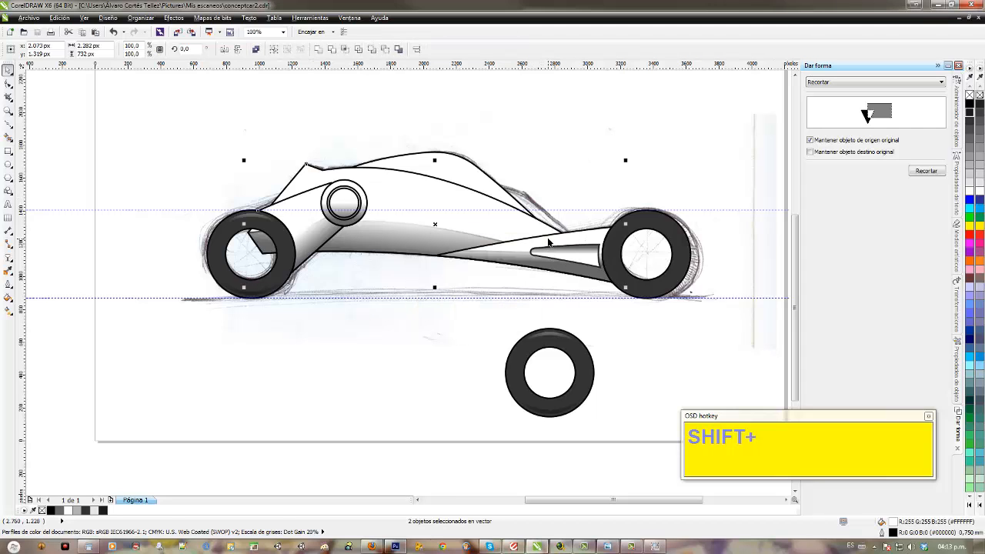
{"action": "left_click", "coordinate": [970, 235]}
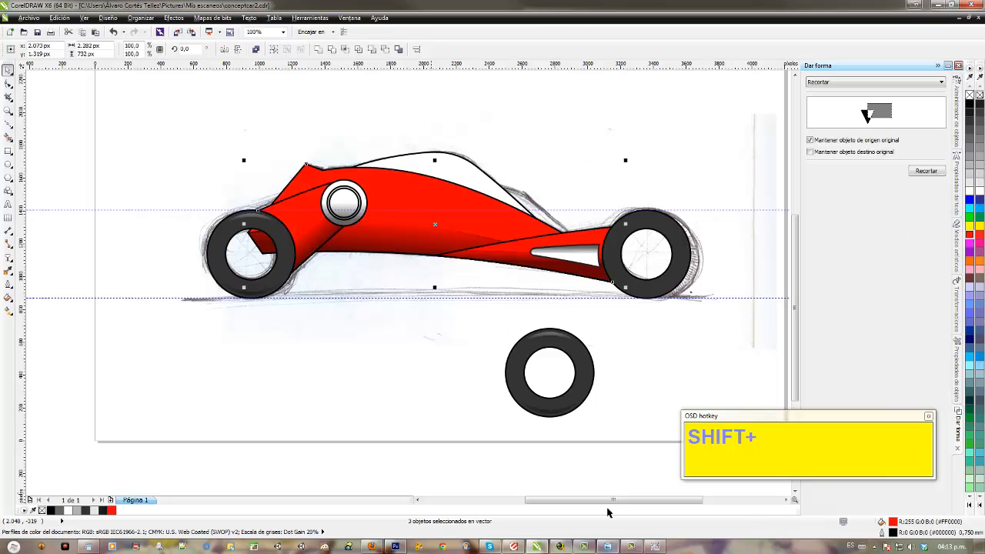
Step: Fill the slot ahead of the rear wheel with dark brownish red (#663333) and save the drawing
{"action": "left_click", "coordinate": [582, 260]}
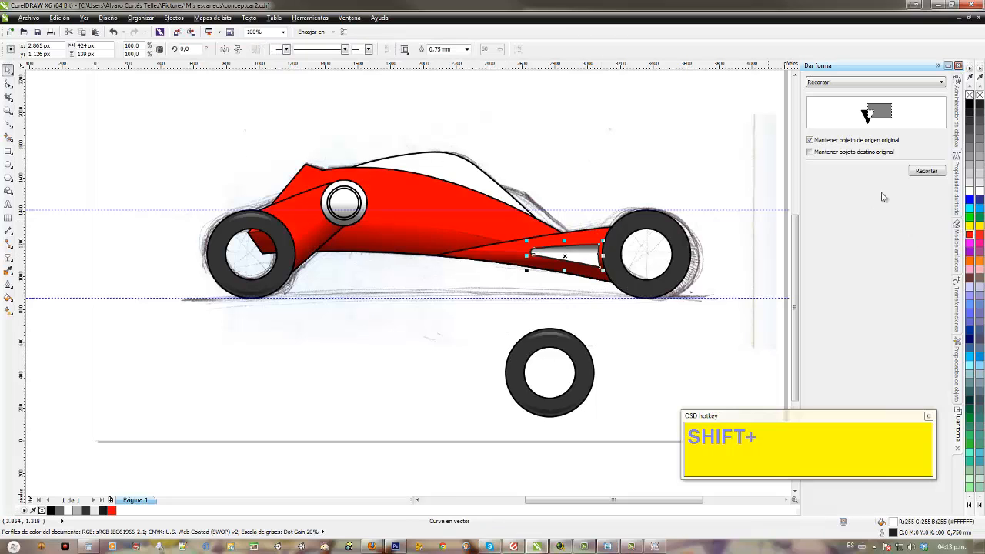
{"action": "left_click", "coordinate": [969, 281]}
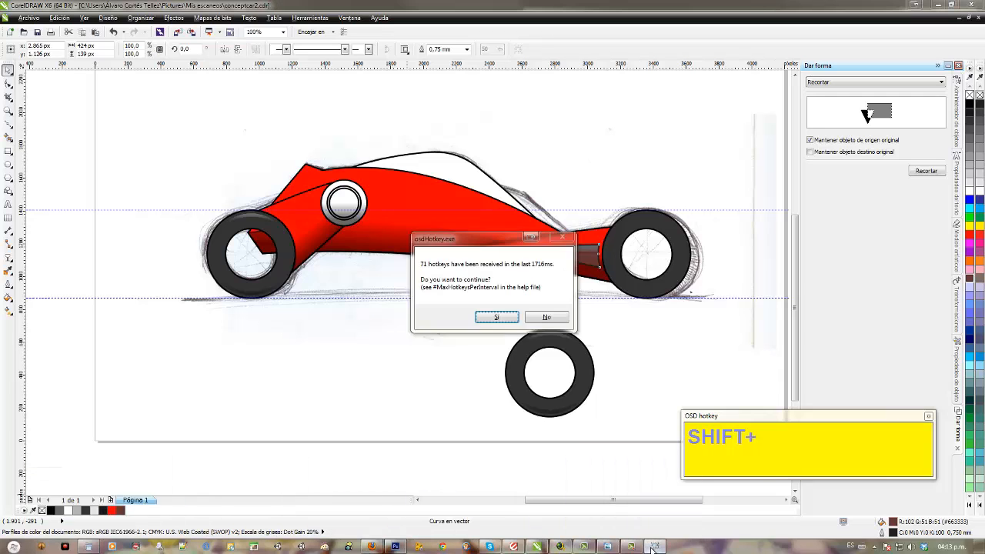
{"action": "left_click", "coordinate": [506, 318]}
{"action": "key", "text": "ctrl+s"}
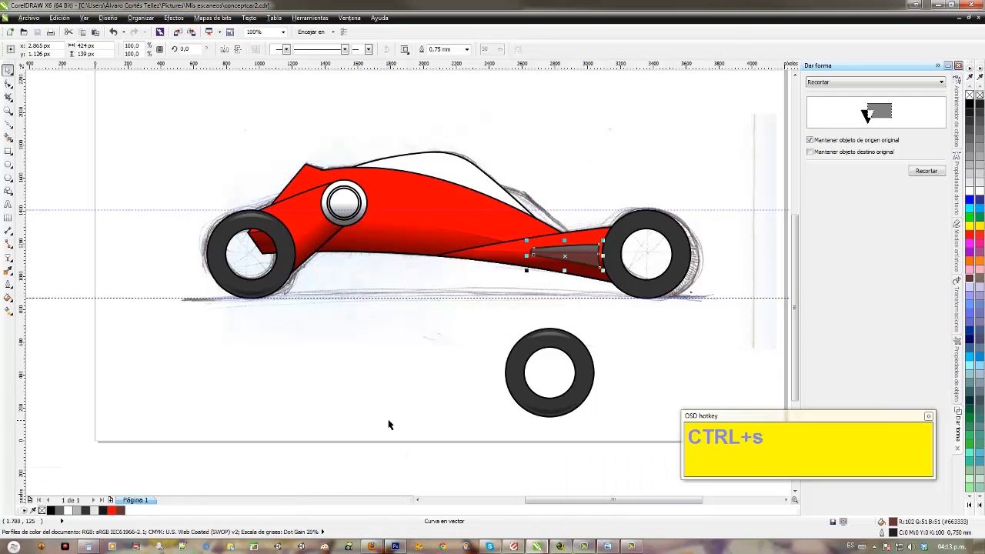
Step: Fill the cabin window shape on the car's roof with black and deselect it
{"action": "left_click", "coordinate": [414, 162]}
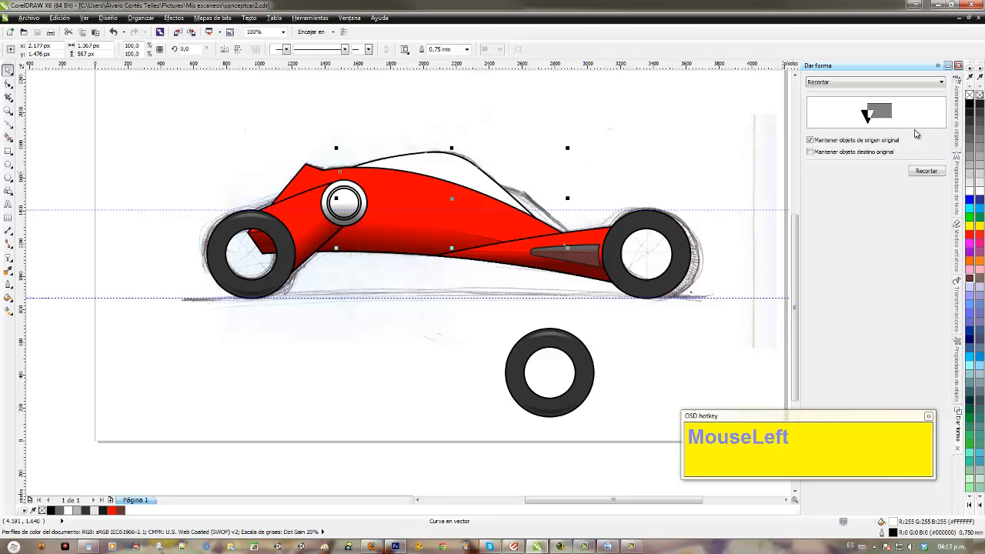
{"action": "left_click", "coordinate": [968, 104]}
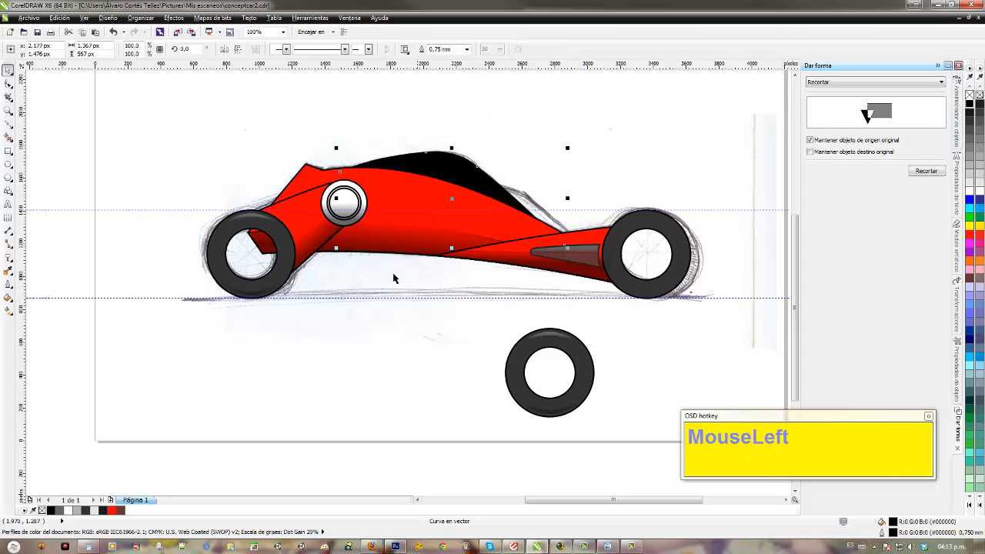
{"action": "left_click", "coordinate": [146, 175]}
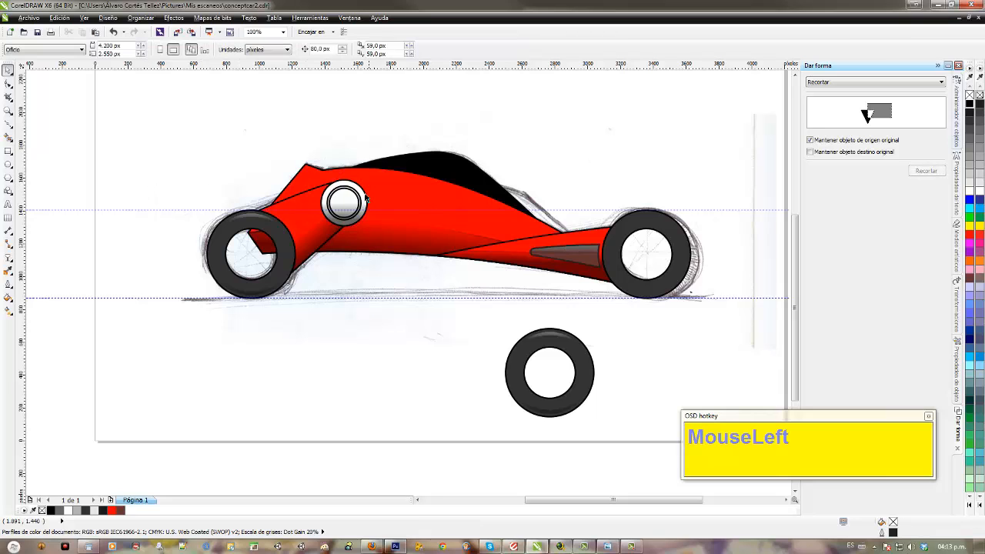
Step: Select the concentric circles on the body behind the front wheel, excluding their shading ellipse, and fill them with black
{"action": "left_click_drag", "start_coordinate": [299, 135], "coordinate": [376, 240]}
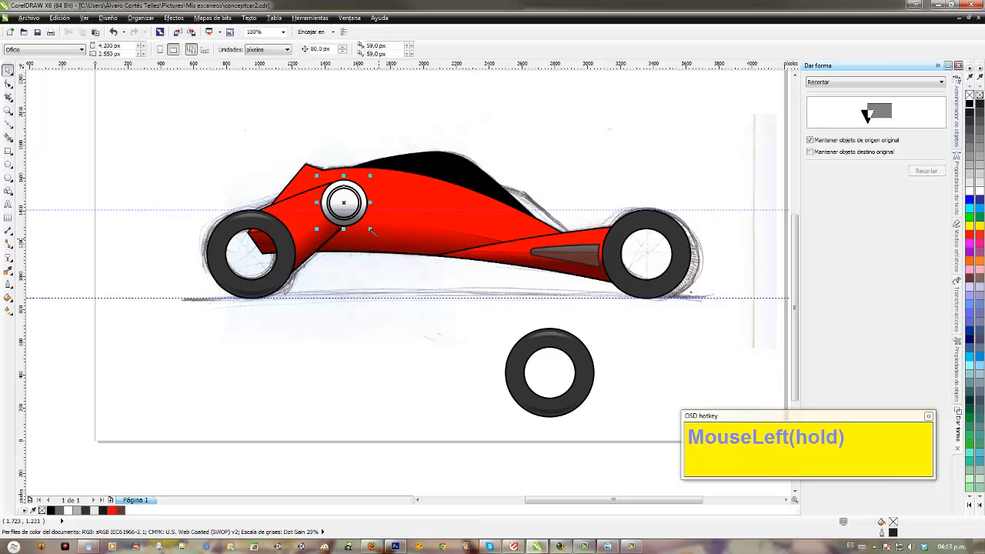
{"action": "left_click", "coordinate": [346, 196], "text": "shift"}
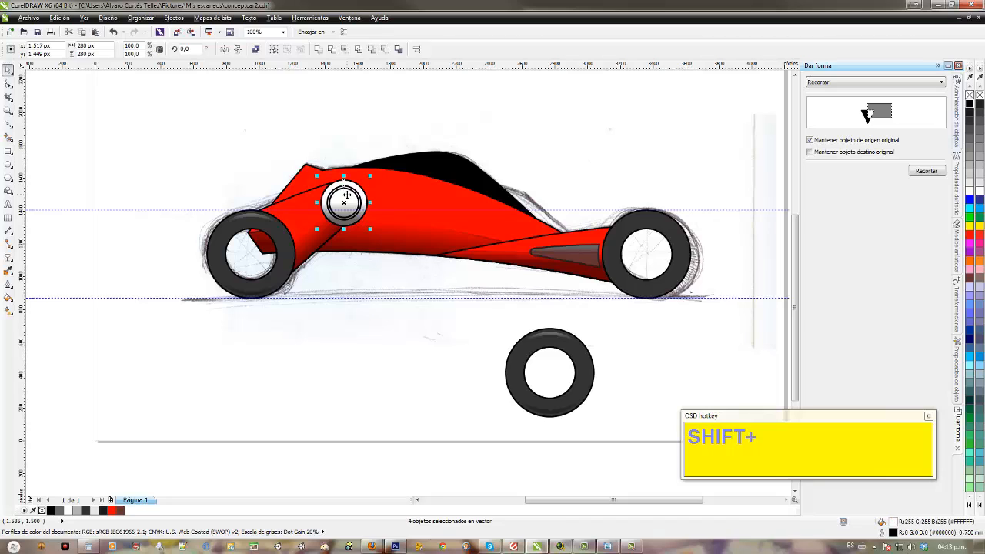
{"action": "left_click", "coordinate": [969, 105]}
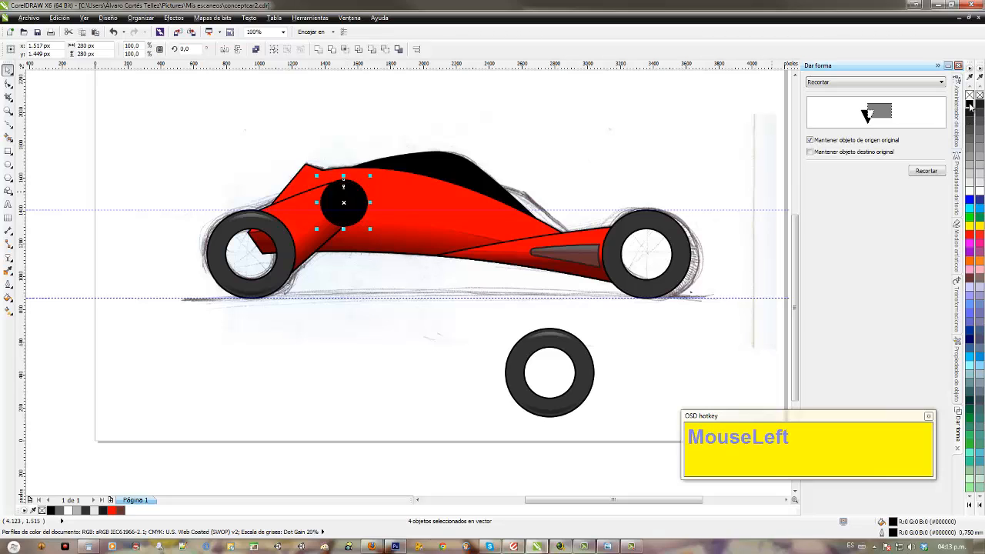
Step: Move the shading ellipse off the concentric circles behind the front wheel and fill those circles with red (#FF0000)
{"action": "left_click", "coordinate": [483, 146]}
{"action": "left_click", "coordinate": [301, 243]}
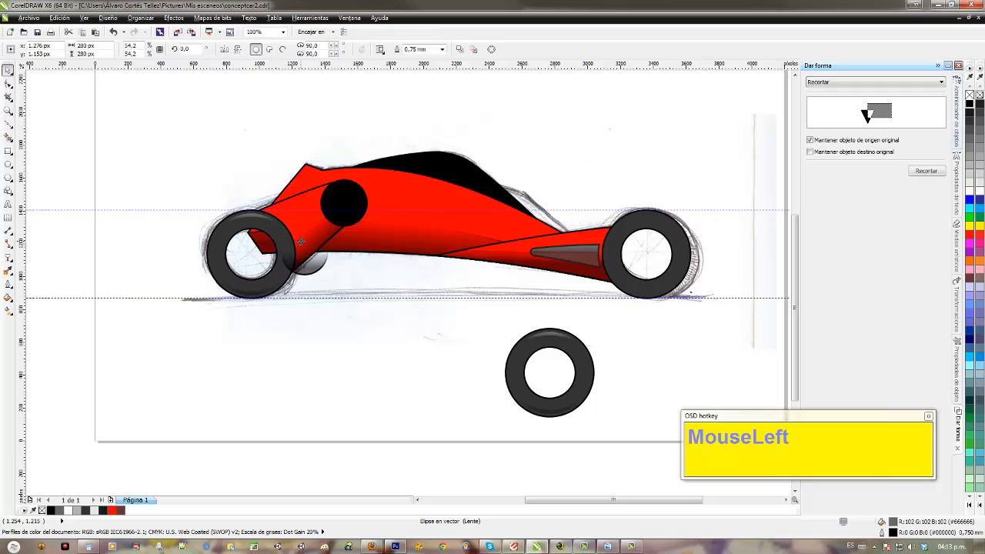
{"action": "left_click_drag", "start_coordinate": [311, 144], "coordinate": [380, 230]}
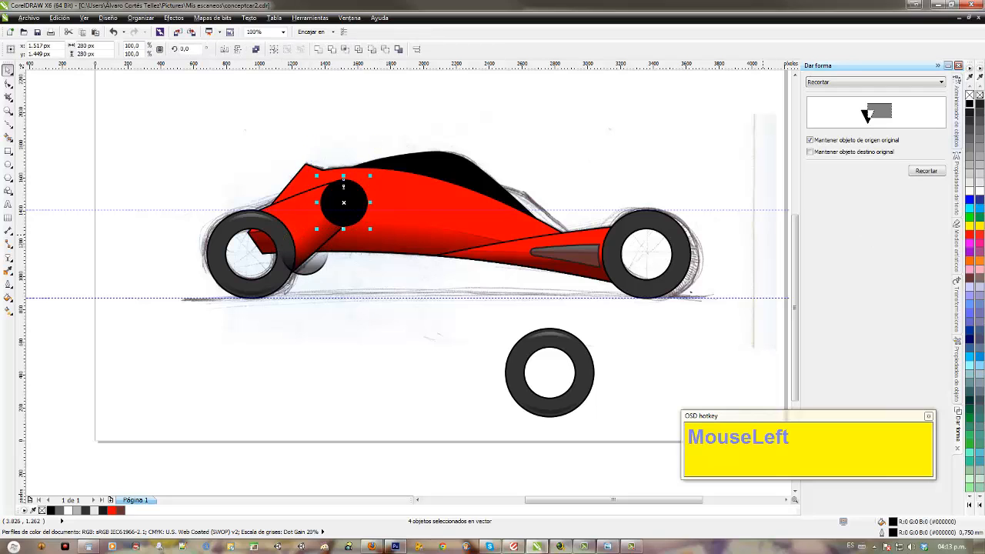
{"action": "left_click", "coordinate": [971, 238]}
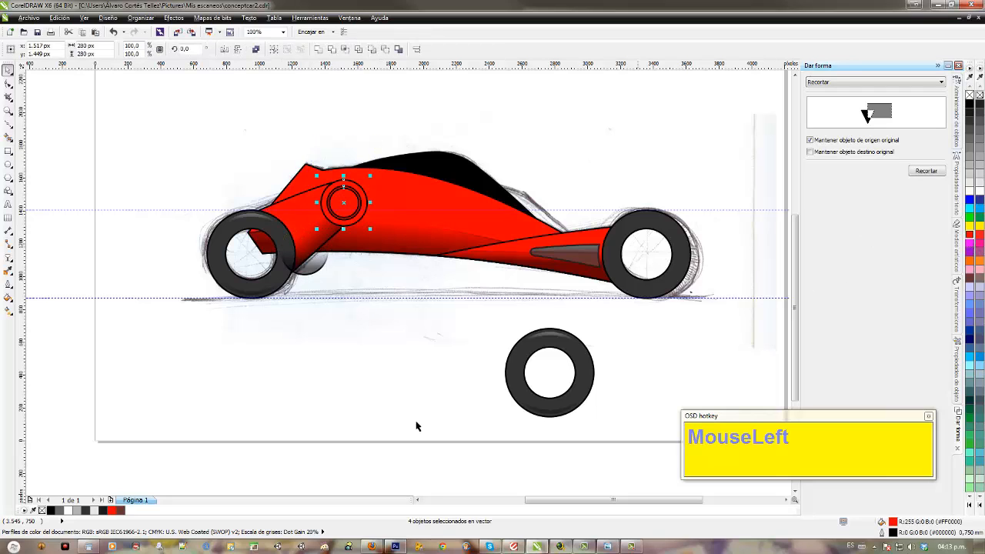
Step: Move the shading ellipse back so it is centred over the concentric circles on the body
{"action": "left_click", "coordinate": [314, 271]}
{"action": "left_click_drag", "start_coordinate": [305, 251], "coordinate": [344, 203]}
{"action": "mouse_move", "coordinate": [391, 234]}
{"action": "left_mouse_down"}
{"action": "mouse_move", "coordinate": [449, 282]}
{"action": "mouse_move", "coordinate": [450, 252]}
{"action": "mouse_move", "coordinate": [490, 234]}
{"action": "mouse_move", "coordinate": [412, 240]}
{"action": "mouse_move", "coordinate": [458, 260]}
{"action": "mouse_move", "coordinate": [437, 263]}
{"action": "mouse_move", "coordinate": [310, 226]}
{"action": "left_mouse_up"}
Step: Reshape the arm joining the front wheel to the circles so its upper edge curves slightly
{"action": "scroll", "coordinate": [448, 285], "scroll_direction": "up", "scroll_amount": 1}
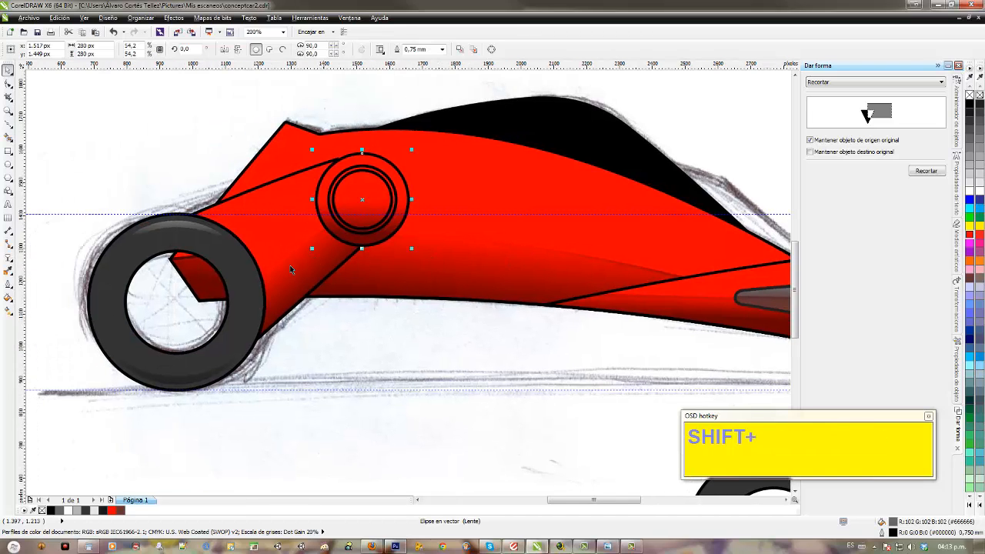
{"action": "left_click", "coordinate": [255, 185]}
{"action": "left_click", "coordinate": [8, 83]}
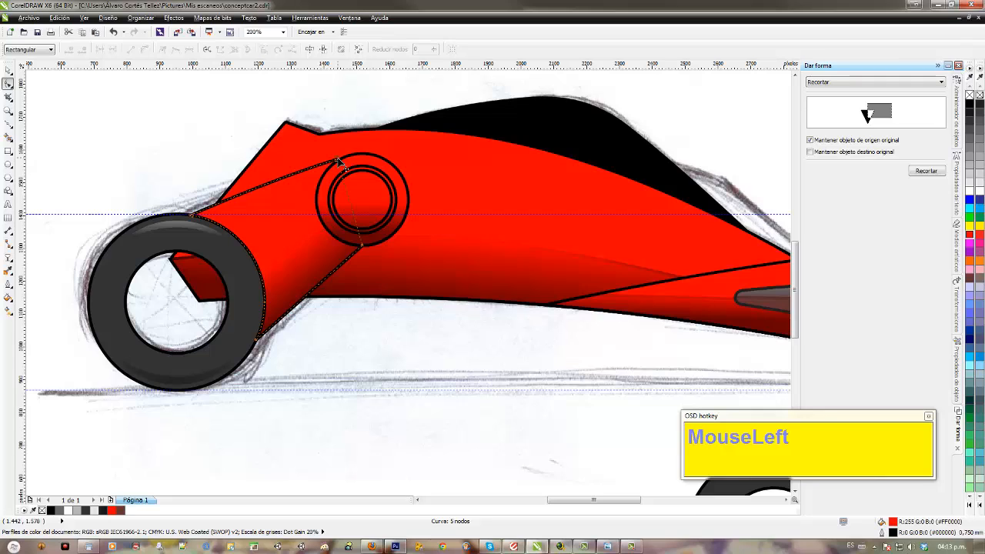
{"action": "left_click_drag", "start_coordinate": [340, 158], "coordinate": [228, 194]}
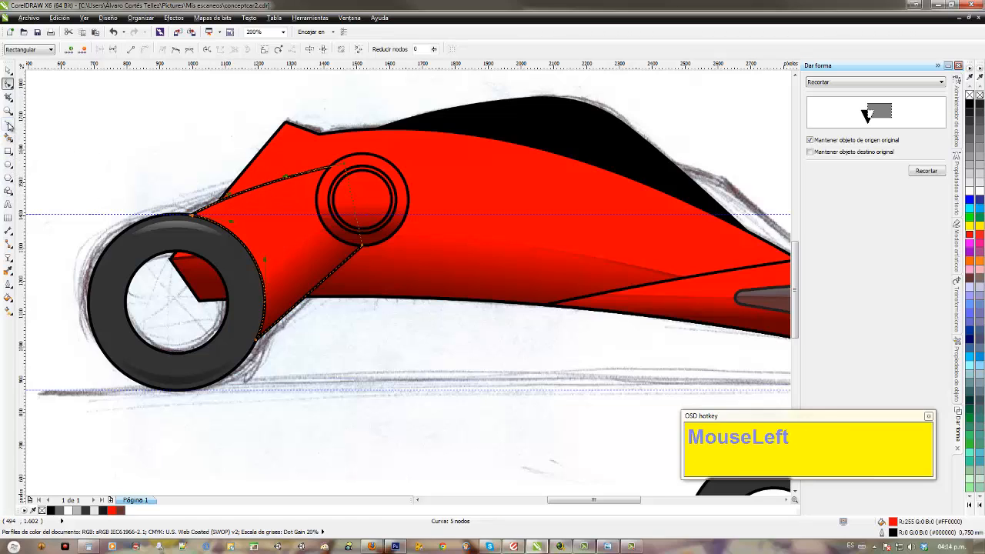
Step: Draw a closed straight-sided shape covering the upper half of the front wheel arm, starting and ending at the circles' centre
{"action": "left_click", "coordinate": [7, 123]}
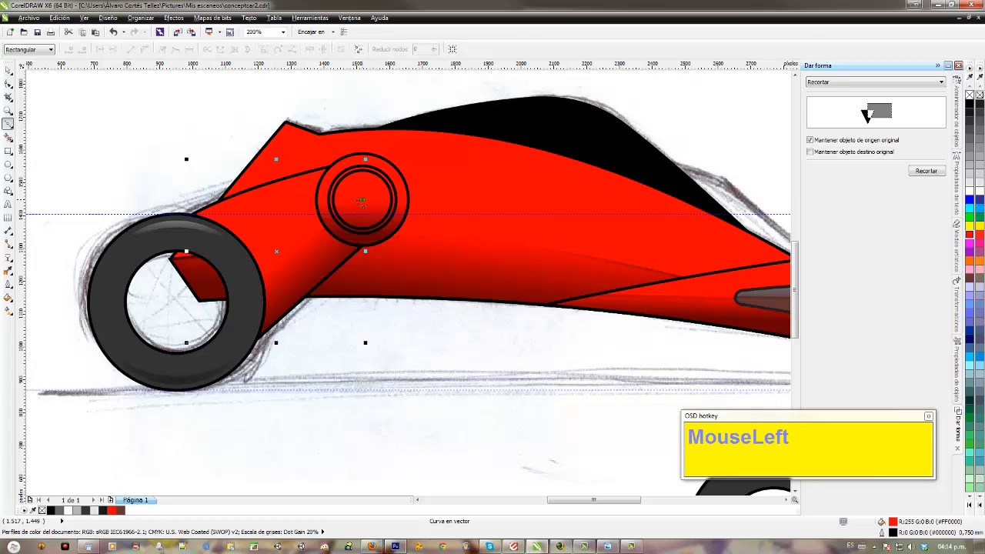
{"action": "left_click", "coordinate": [362, 200]}
{"action": "left_click", "coordinate": [203, 286]}
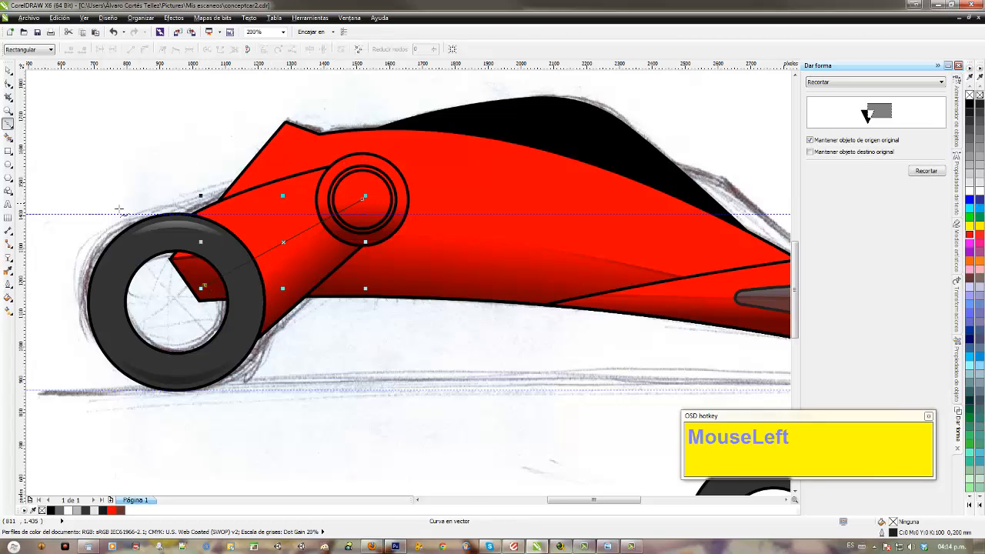
{"action": "left_click", "coordinate": [78, 223]}
{"action": "left_click", "coordinate": [134, 143]}
{"action": "left_click", "coordinate": [302, 84]}
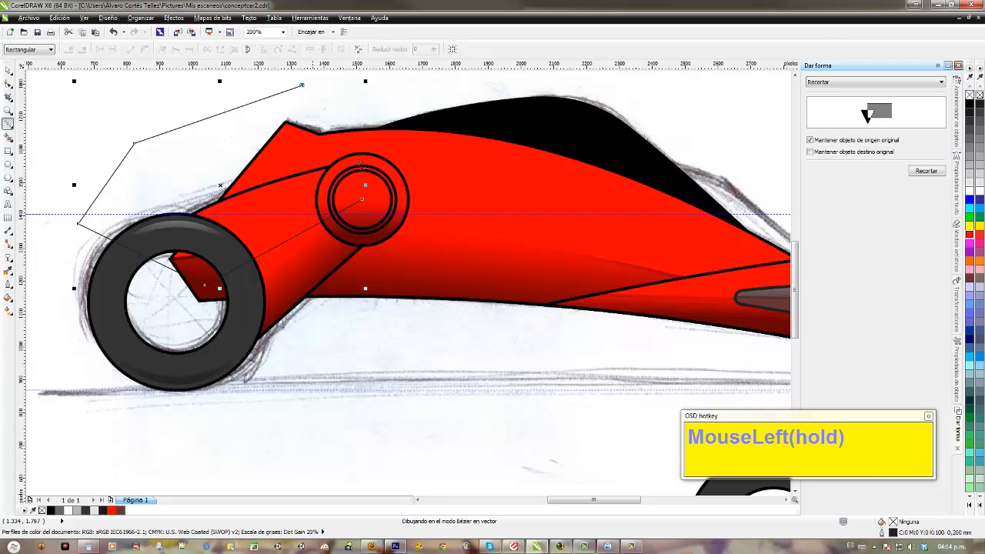
{"action": "left_click", "coordinate": [362, 200]}
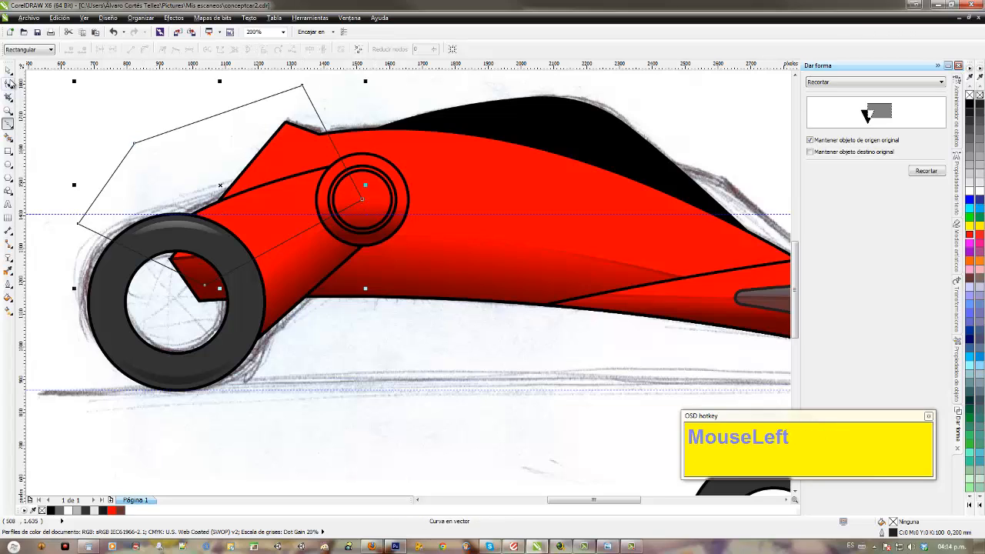
Step: Intersect the drawn shape with the front wheel arm, keeping both originals, and delete the drawn helper shape
{"action": "left_click", "coordinate": [8, 70]}
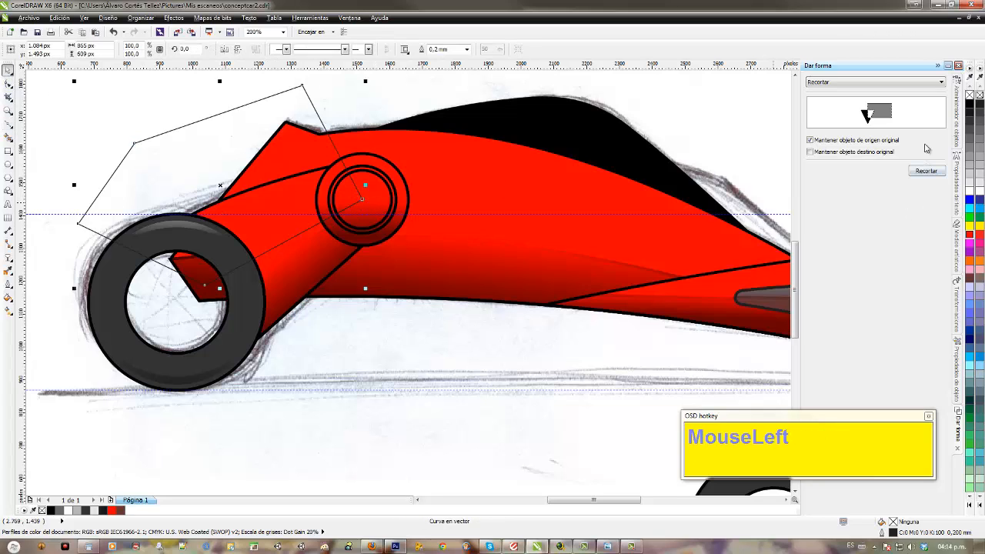
{"action": "left_click", "coordinate": [922, 84]}
{"action": "left_click", "coordinate": [875, 105]}
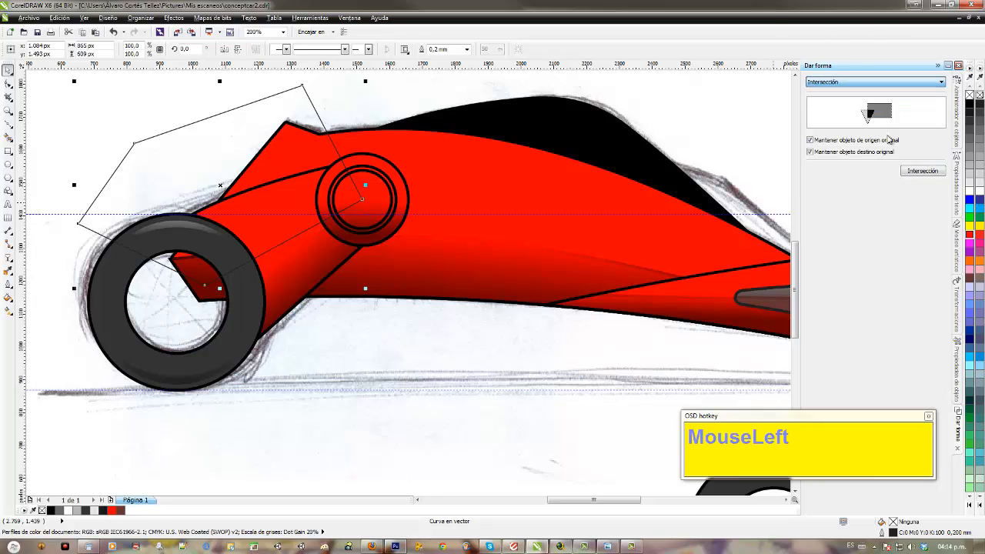
{"action": "left_click", "coordinate": [923, 171]}
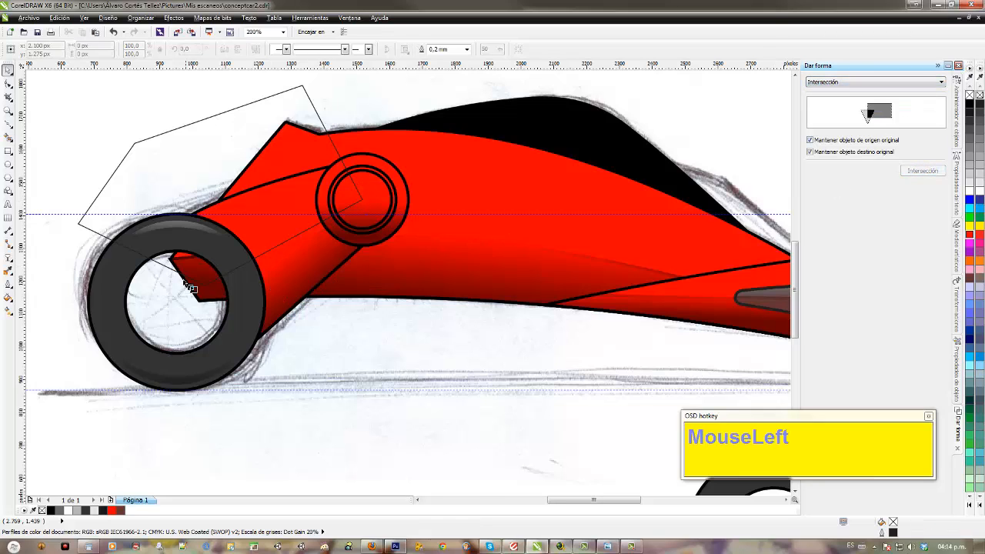
{"action": "left_click", "coordinate": [266, 183]}
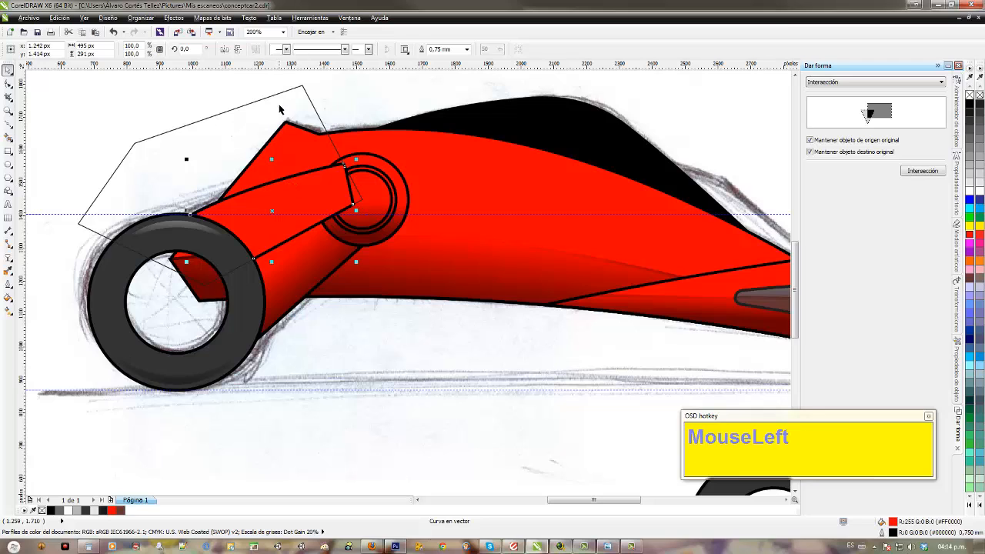
{"action": "left_click", "coordinate": [279, 106]}
{"action": "key", "text": "Delete"}
Step: Fill the intersected arm piece with white and apply a linear transparency fading from its upper edge to its lower edge
{"action": "left_click", "coordinate": [280, 192]}
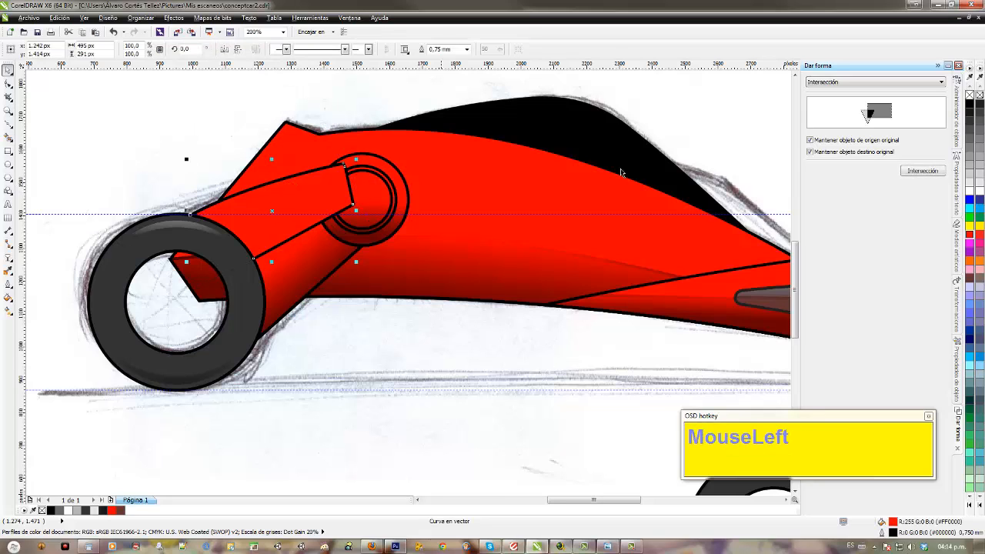
{"action": "left_click", "coordinate": [968, 192]}
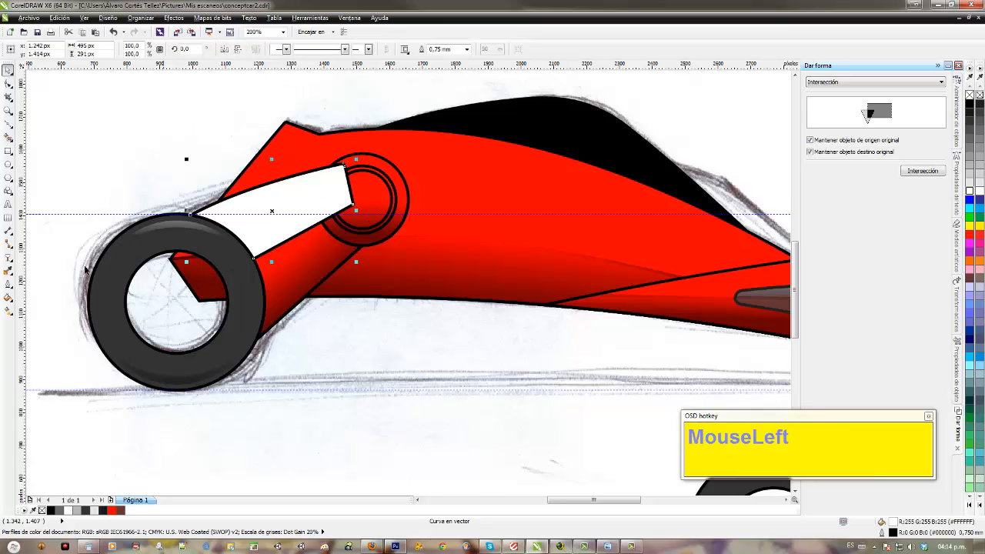
{"action": "left_click", "coordinate": [8, 258]}
{"action": "mouse_move", "coordinate": [188, 113]}
{"action": "left_mouse_down"}
{"action": "mouse_move", "coordinate": [231, 213]}
{"action": "mouse_move", "coordinate": [253, 221]}
{"action": "mouse_move", "coordinate": [257, 248]}
{"action": "mouse_move", "coordinate": [189, 116]}
{"action": "mouse_move", "coordinate": [212, 156]}
{"action": "left_mouse_up"}
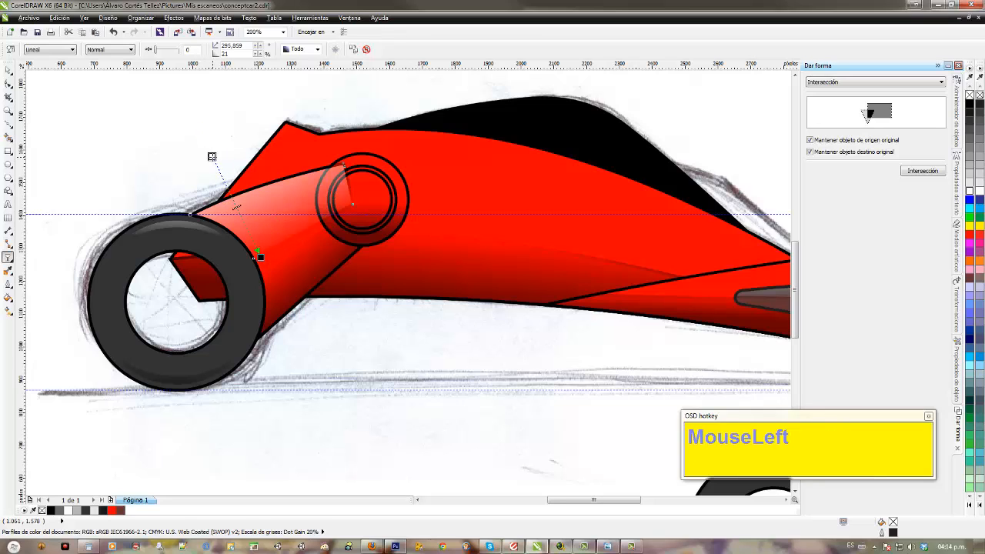
Step: Select the concentric circles together with their shading ellipse and bring them to the front
{"action": "left_click", "coordinate": [8, 71]}
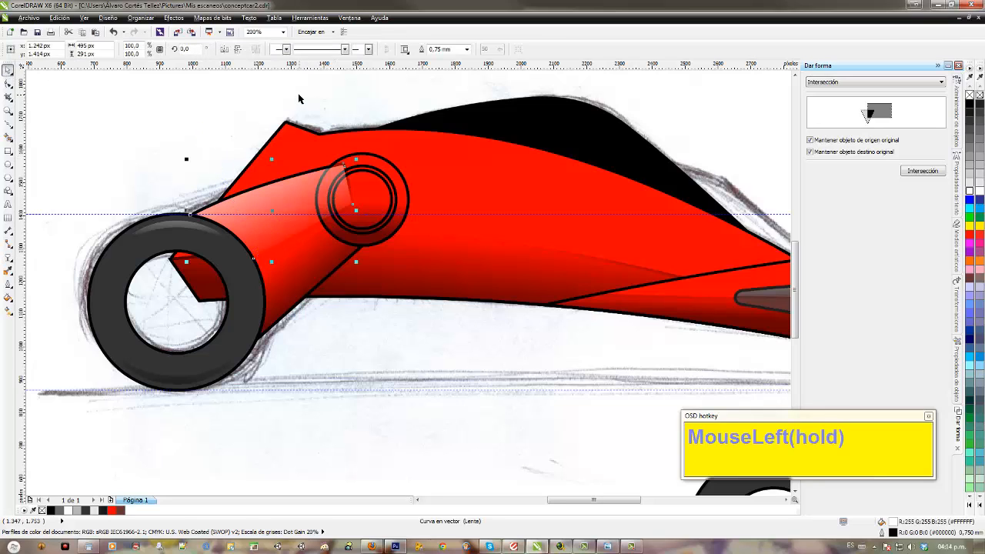
{"action": "left_click_drag", "start_coordinate": [295, 88], "coordinate": [451, 286]}
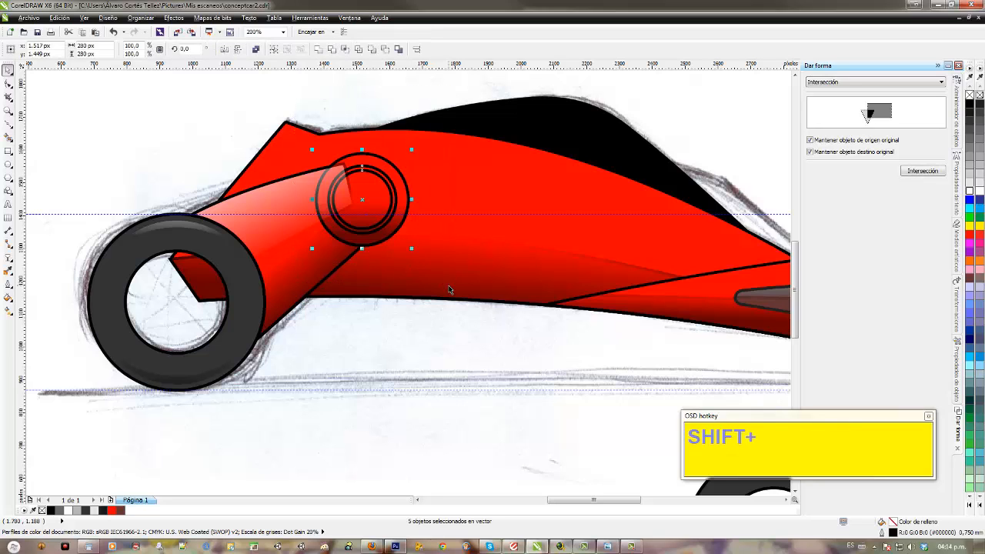
{"action": "key", "text": "shift+Page_Up"}
Step: Try removing the outlines from the front wheel, its arm and the concentric circles, and undo the change
{"action": "scroll", "coordinate": [450, 290], "scroll_direction": "down", "scroll_amount": 1}
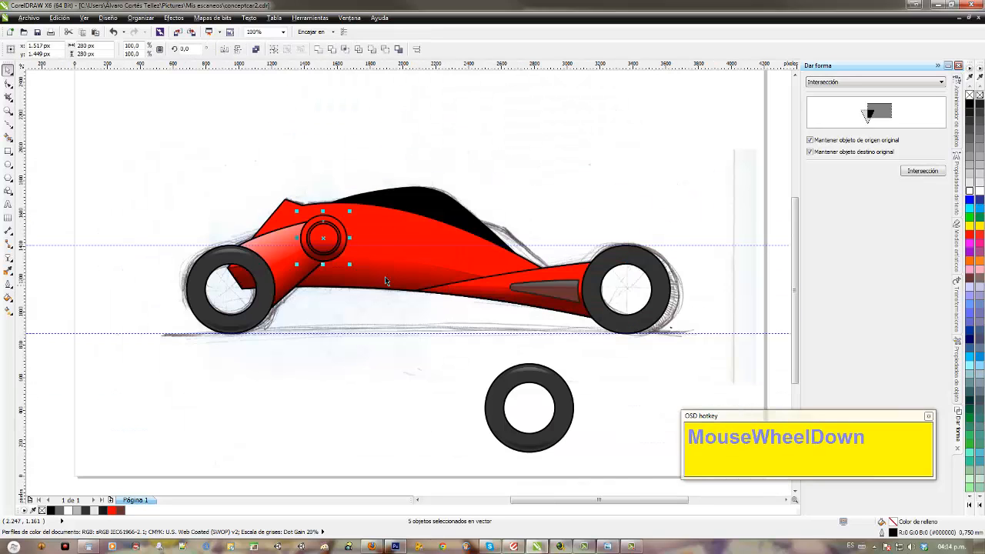
{"action": "left_click", "coordinate": [284, 234]}
{"action": "left_click", "coordinate": [297, 274], "text": "shift"}
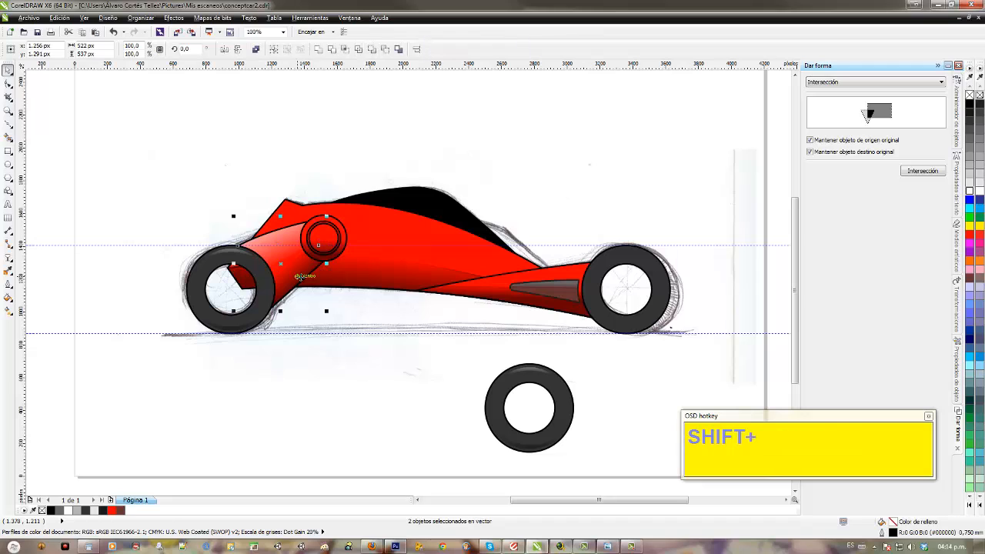
{"action": "left_click_drag", "start_coordinate": [136, 168], "coordinate": [368, 362]}
{"action": "right_click", "coordinate": [969, 93]}
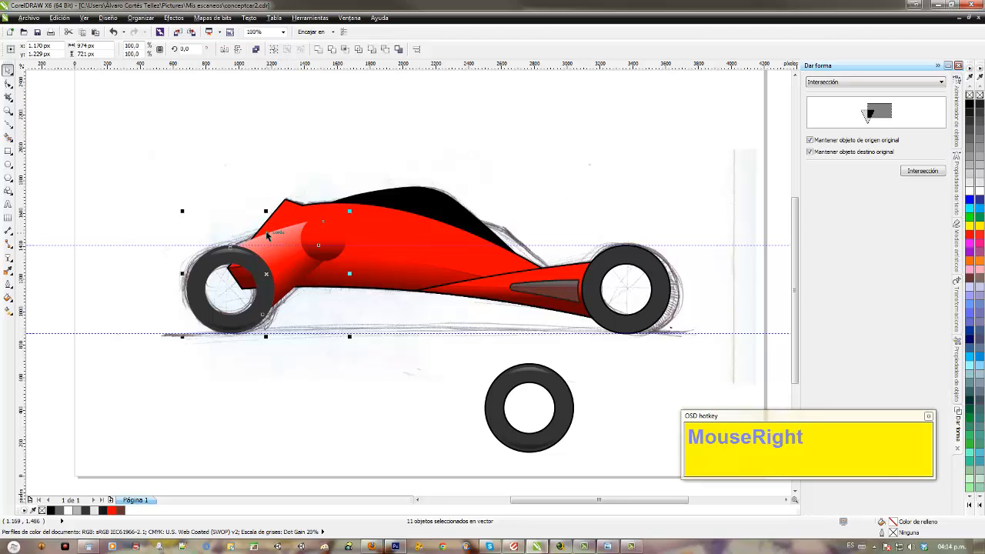
{"action": "key", "text": "ctrl"}
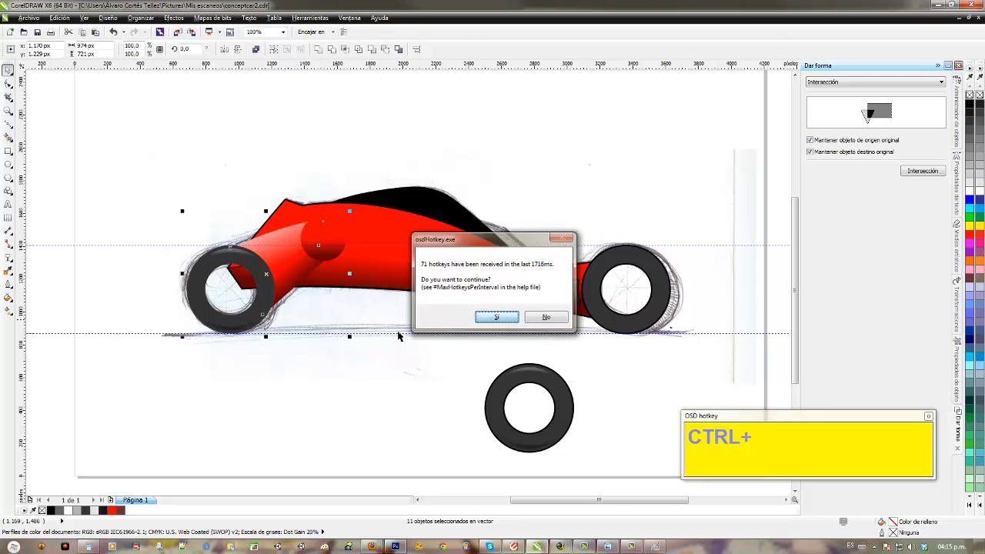
{"action": "key", "text": "Return"}
{"action": "key", "text": "ctrl+z"}
Step: Deselect everything and save the drawing
{"action": "left_click", "coordinate": [278, 415]}
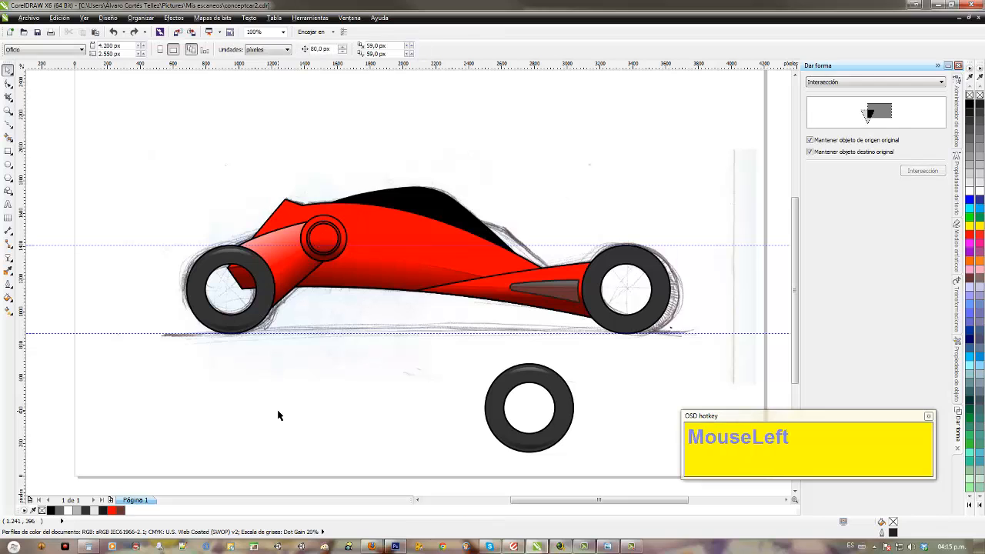
{"action": "key", "text": "ctrl"}
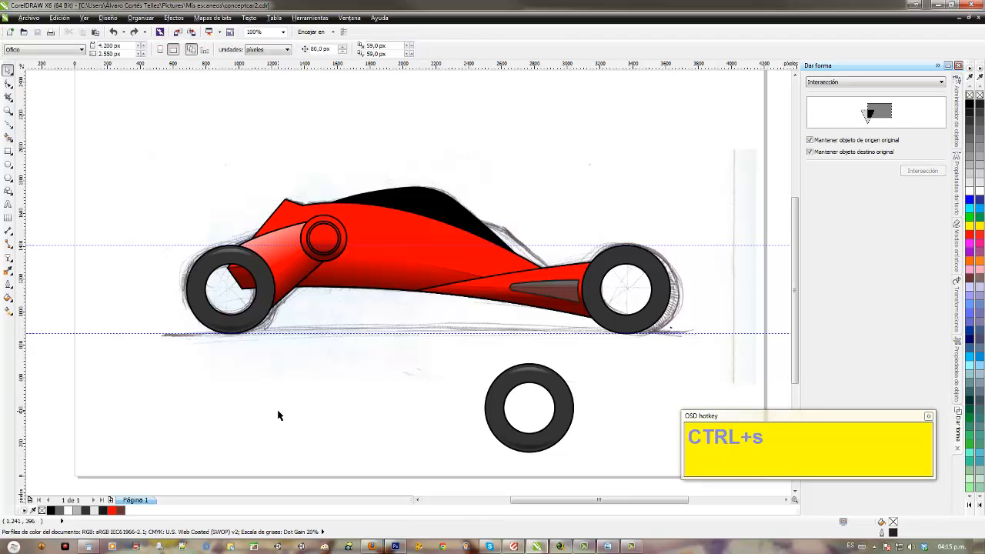
Step: Draw a closed shape over the upper body, running along the body side between the wheels and looping back above the roof
{"action": "left_click_drag", "start_coordinate": [442, 370], "coordinate": [462, 336]}
{"action": "scroll", "coordinate": [462, 339], "scroll_direction": "up", "scroll_amount": 1}
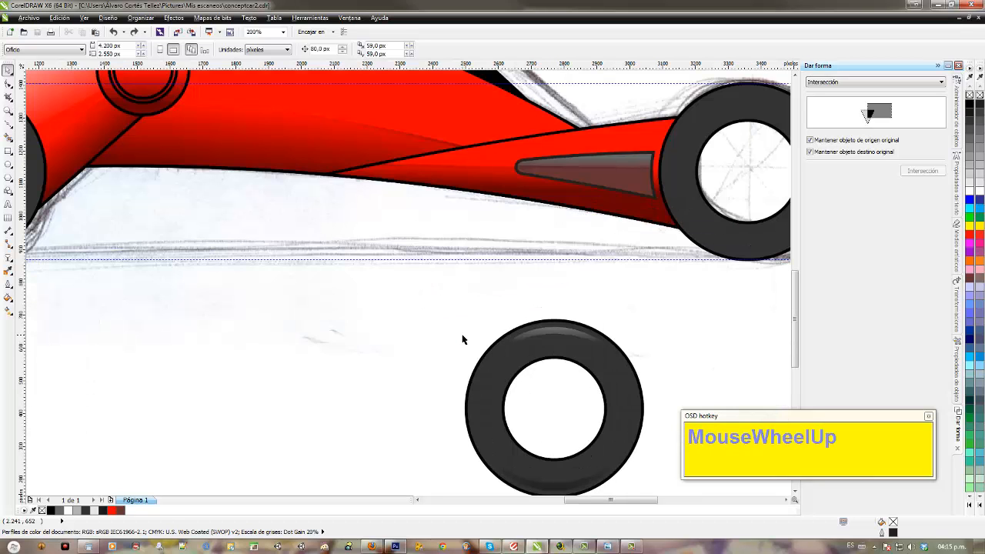
{"action": "scroll", "coordinate": [462, 339], "scroll_direction": "down", "scroll_amount": 1}
{"action": "left_click_drag", "start_coordinate": [409, 321], "coordinate": [445, 344]}
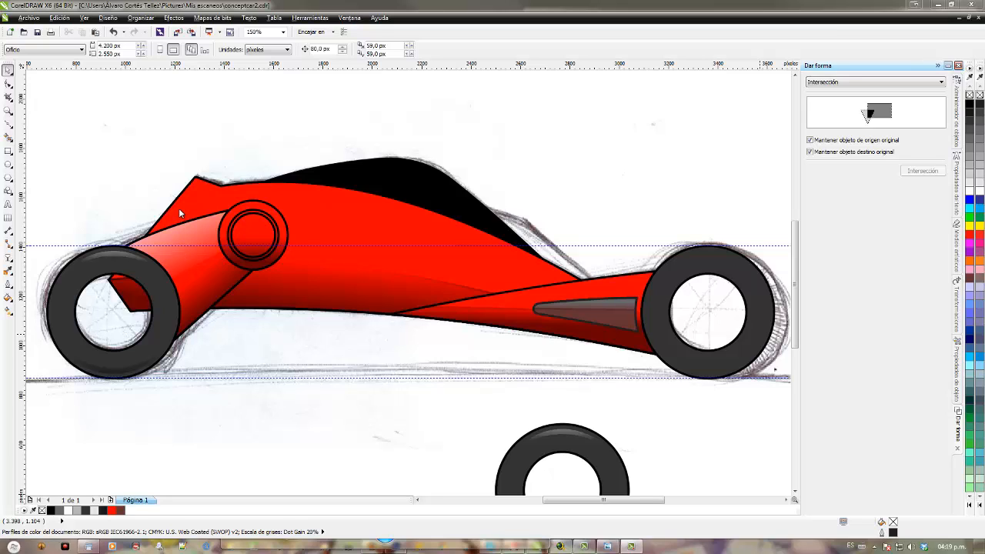
{"action": "left_click", "coordinate": [8, 125]}
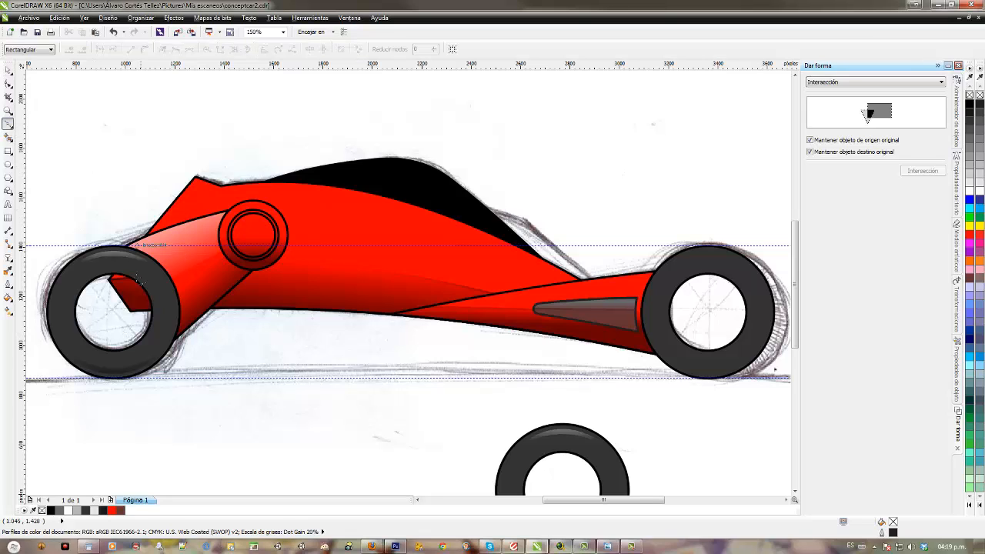
{"action": "left_click", "coordinate": [103, 294]}
{"action": "left_click", "coordinate": [216, 206]}
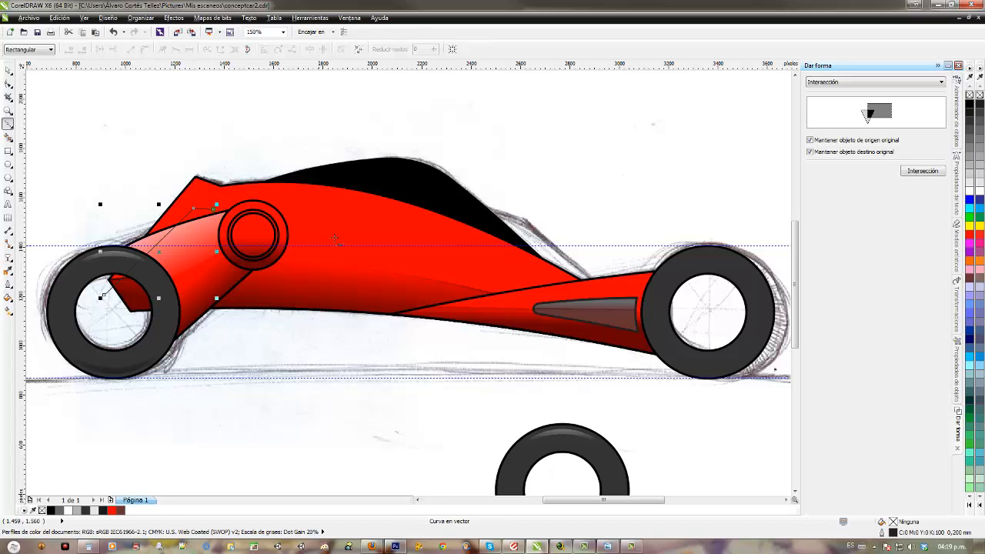
{"action": "left_click", "coordinate": [357, 225]}
{"action": "left_click", "coordinate": [617, 361]}
{"action": "left_click", "coordinate": [731, 332]}
{"action": "left_click", "coordinate": [695, 141]}
{"action": "left_click", "coordinate": [392, 112]}
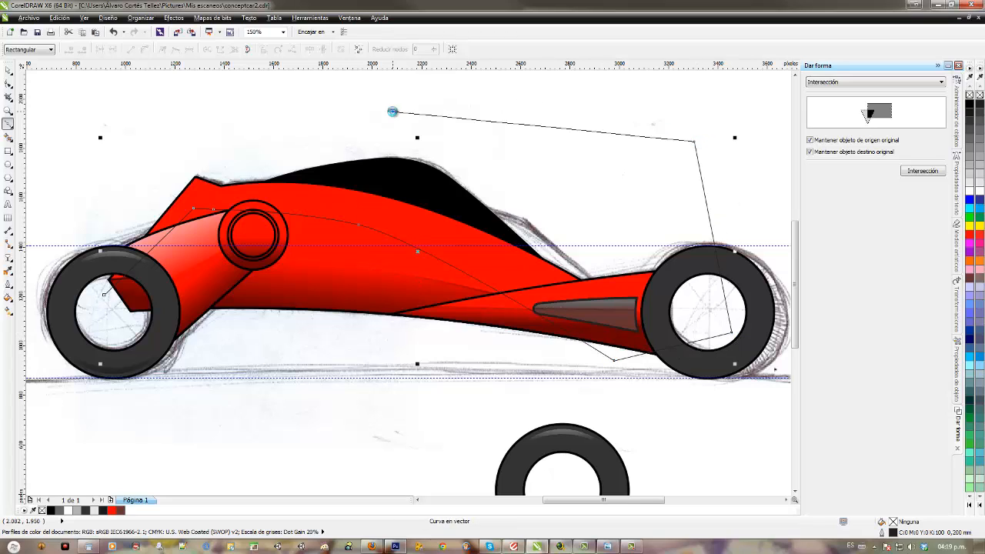
{"action": "left_click", "coordinate": [158, 137]}
{"action": "left_click", "coordinate": [59, 272]}
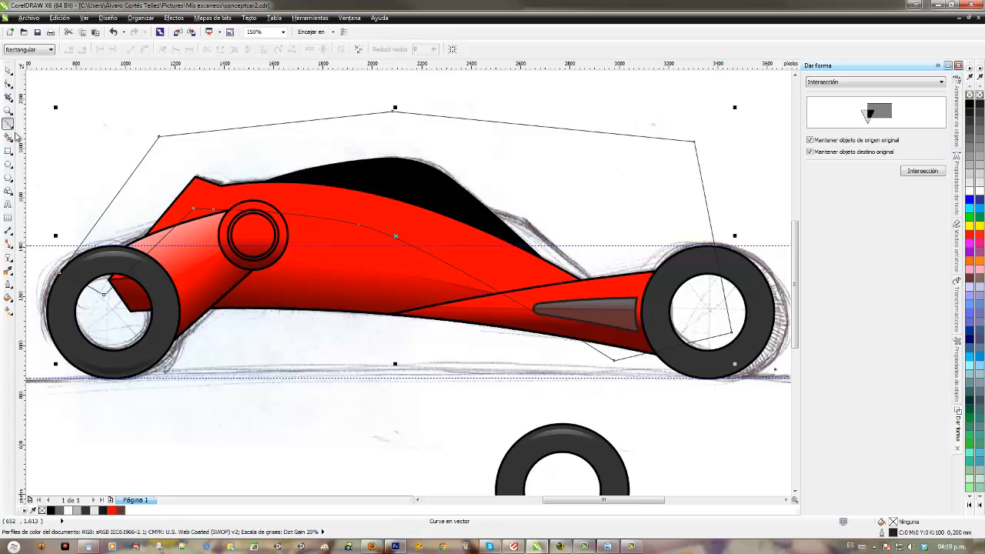
Step: Intersect the large drawn shape with the main body, keeping both originals, and delete the drawn helper shape
{"action": "left_click", "coordinate": [9, 70]}
{"action": "left_click", "coordinate": [916, 171]}
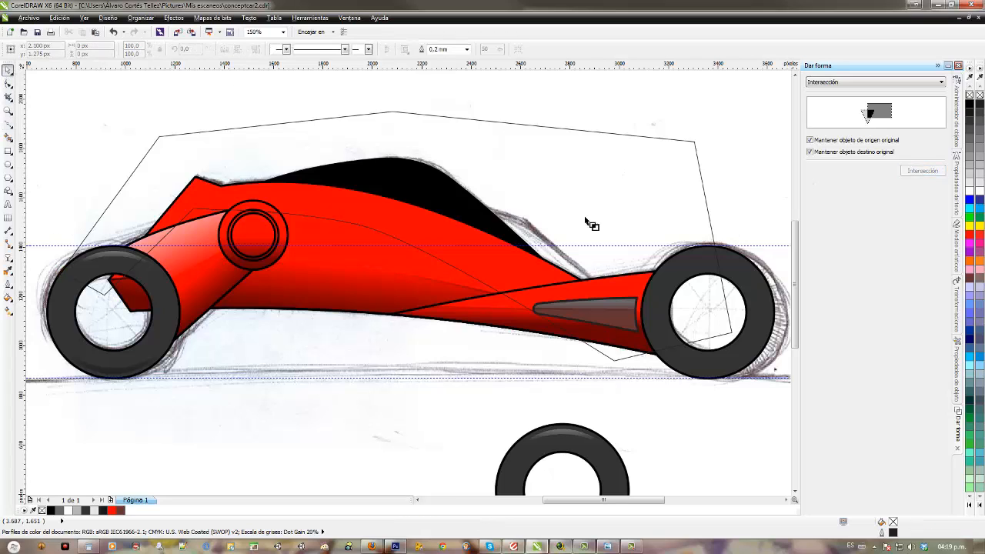
{"action": "left_click", "coordinate": [192, 197]}
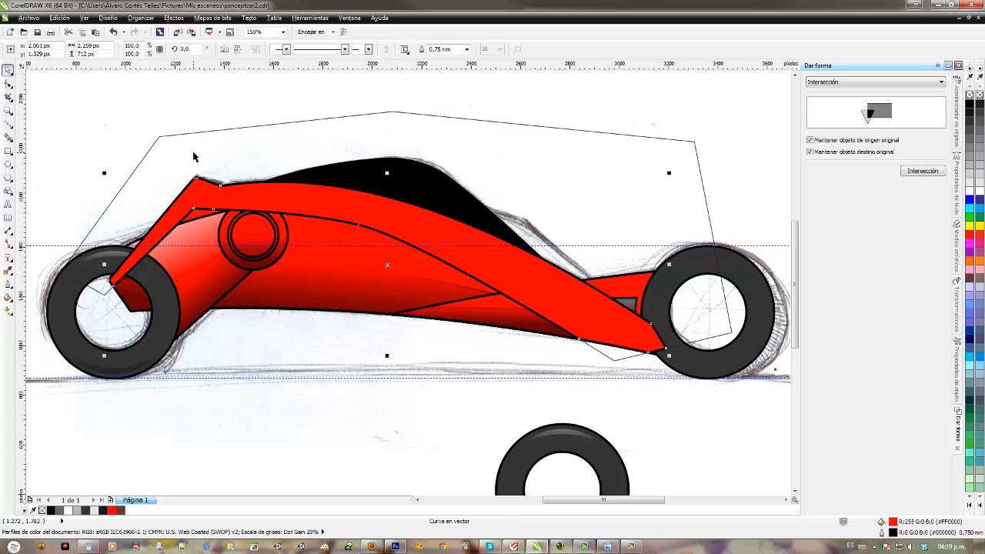
{"action": "key", "text": "Delete"}
Step: Fill the intersected upper body shape white and fade it downward with a linear transparency to form a highlight
{"action": "left_click", "coordinate": [312, 184]}
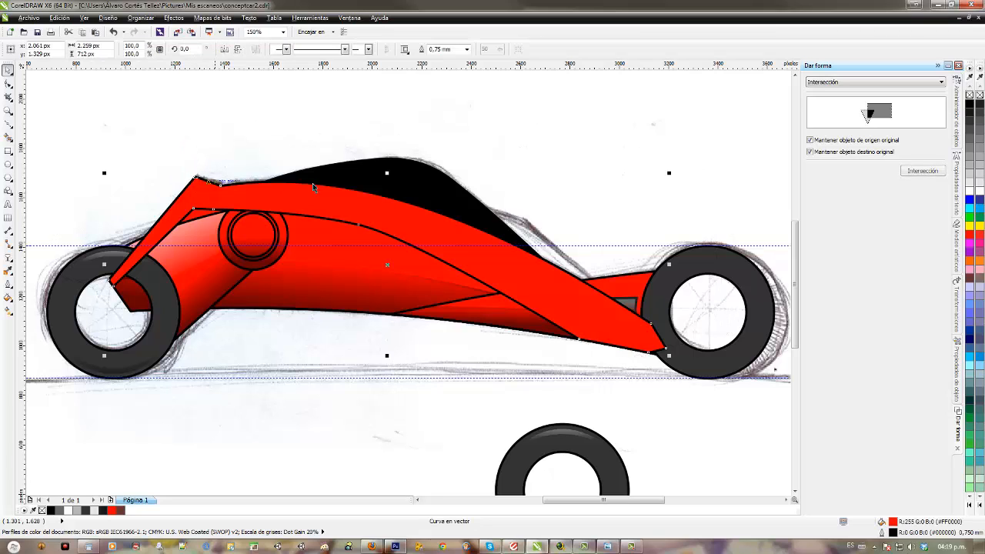
{"action": "left_click", "coordinate": [968, 192]}
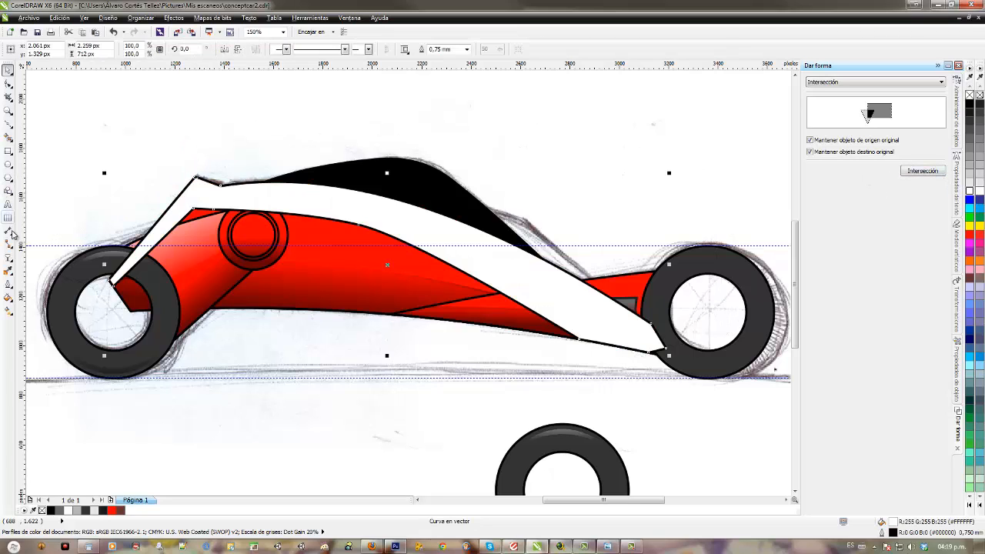
{"action": "left_click", "coordinate": [9, 257]}
{"action": "mouse_move", "coordinate": [305, 104]}
{"action": "left_mouse_down"}
{"action": "mouse_move", "coordinate": [304, 273]}
{"action": "mouse_move", "coordinate": [303, 249]}
{"action": "mouse_move", "coordinate": [237, 223]}
{"action": "mouse_move", "coordinate": [235, 211]}
{"action": "mouse_move", "coordinate": [283, 201]}
{"action": "mouse_move", "coordinate": [275, 221]}
{"action": "left_mouse_up"}
{"action": "left_click", "coordinate": [8, 71]}
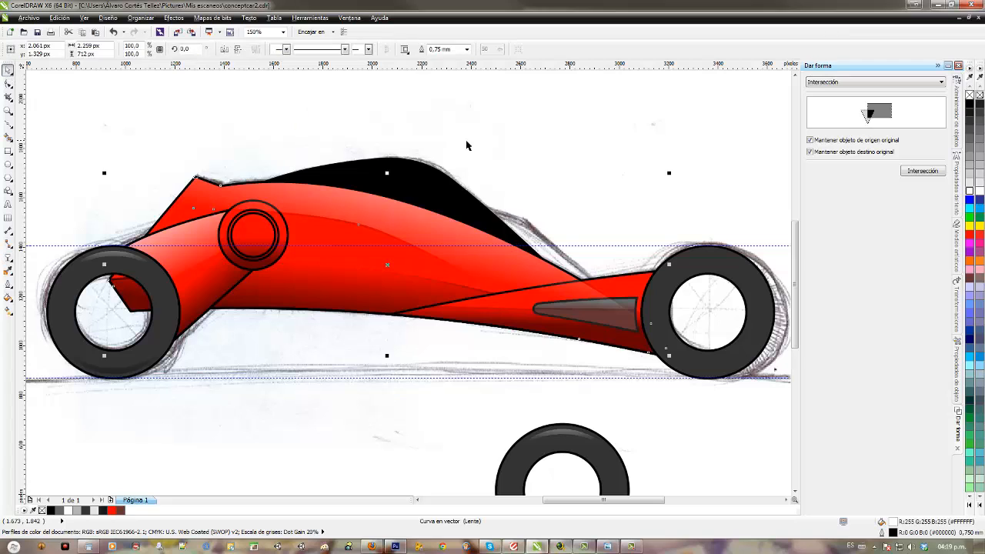
{"action": "left_click_drag", "start_coordinate": [198, 117], "coordinate": [313, 308]}
{"action": "left_click_drag", "start_coordinate": [33, 202], "coordinate": [726, 415]}
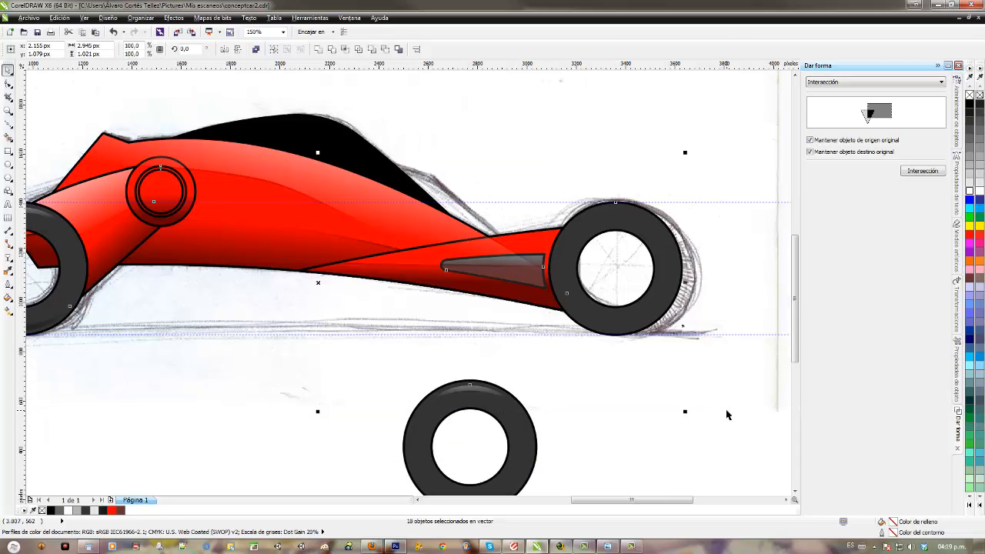
{"action": "mouse_move", "coordinate": [314, 347]}
{"action": "left_mouse_down"}
{"action": "mouse_move", "coordinate": [413, 338]}
{"action": "mouse_move", "coordinate": [453, 356]}
{"action": "mouse_move", "coordinate": [383, 374]}
{"action": "left_mouse_up"}
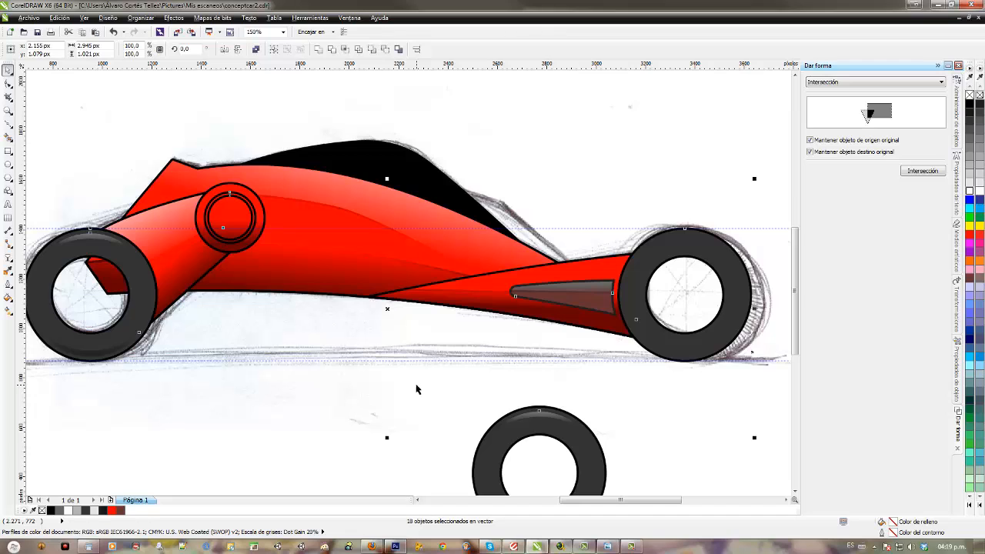
{"action": "left_click", "coordinate": [304, 425]}
Step: Duplicate the outer circle of the front wheel arm's pivot in place, with one copy at 280 px
{"action": "left_click", "coordinate": [234, 190]}
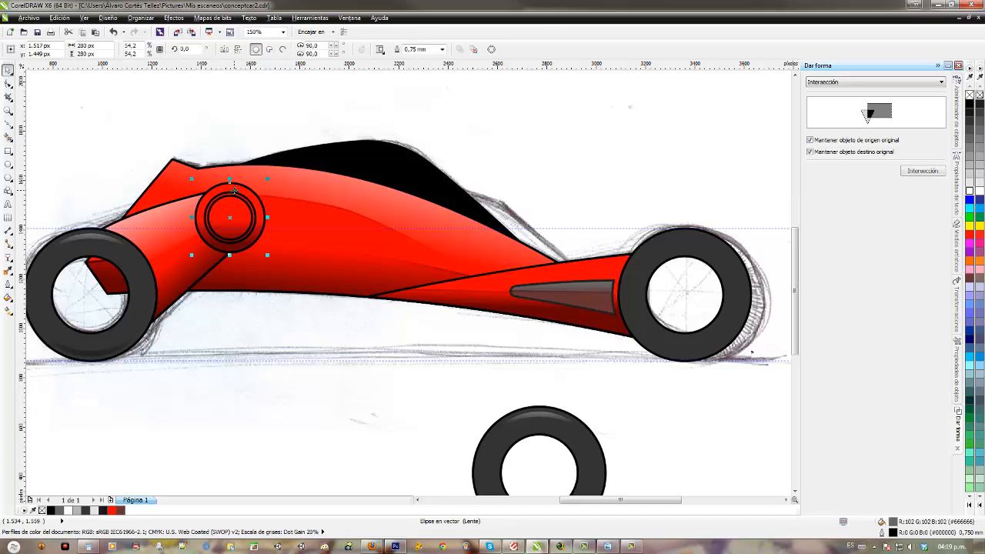
{"action": "left_click_drag", "start_coordinate": [234, 190], "coordinate": [235, 330]}
{"action": "key", "text": "ctrl+z"}
{"action": "left_click", "coordinate": [958, 312]}
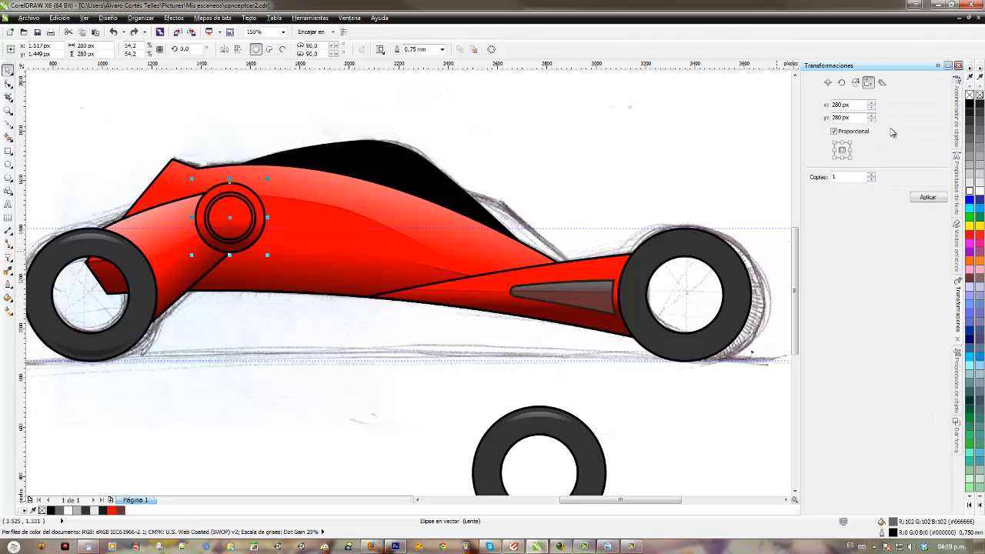
{"action": "left_click", "coordinate": [925, 198]}
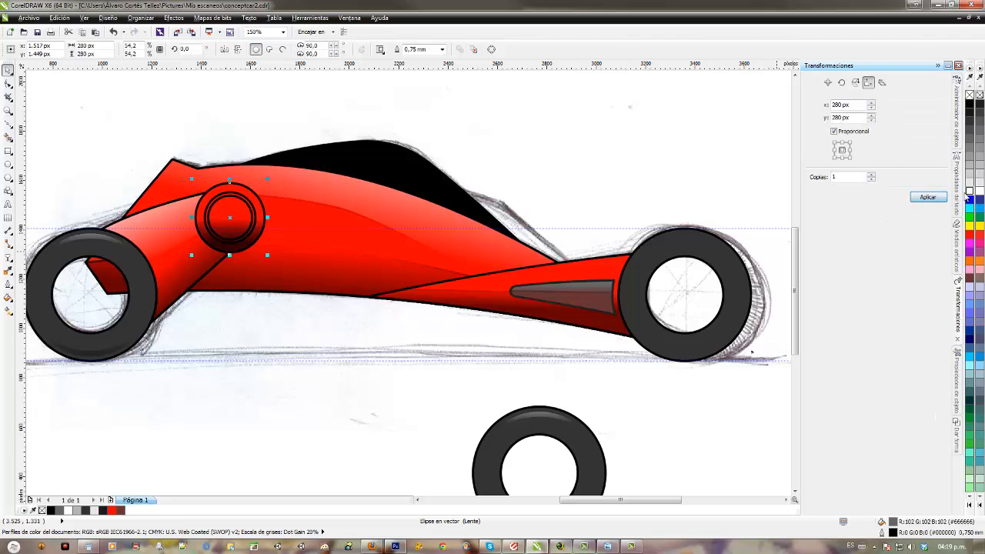
Step: Fill the copied outer circle white and fade it downward with a linear transparency in Normal mode
{"action": "left_click", "coordinate": [8, 258]}
{"action": "left_click_drag", "start_coordinate": [222, 138], "coordinate": [223, 211]}
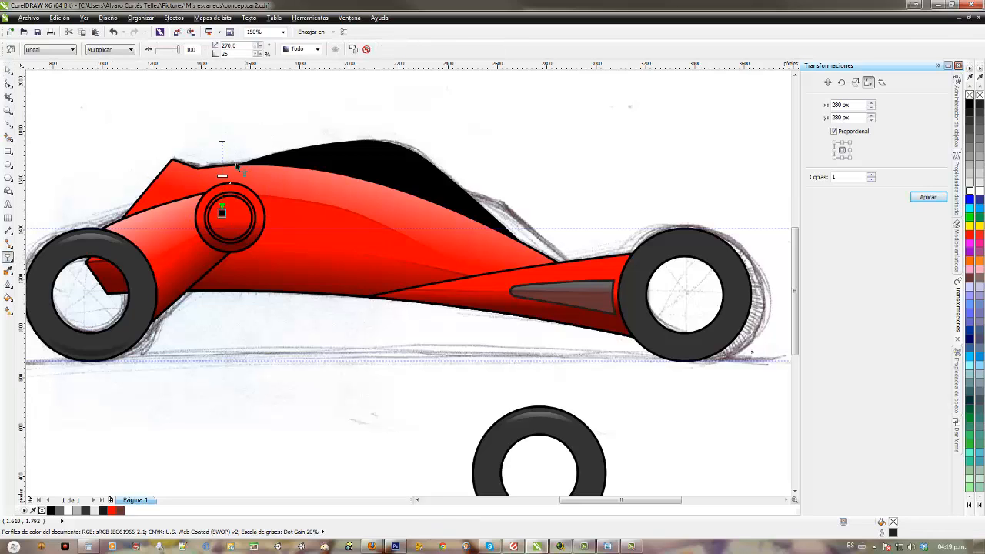
{"action": "left_click_drag", "start_coordinate": [222, 176], "coordinate": [221, 184]}
{"action": "left_click", "coordinate": [115, 50]}
{"action": "left_click", "coordinate": [108, 62]}
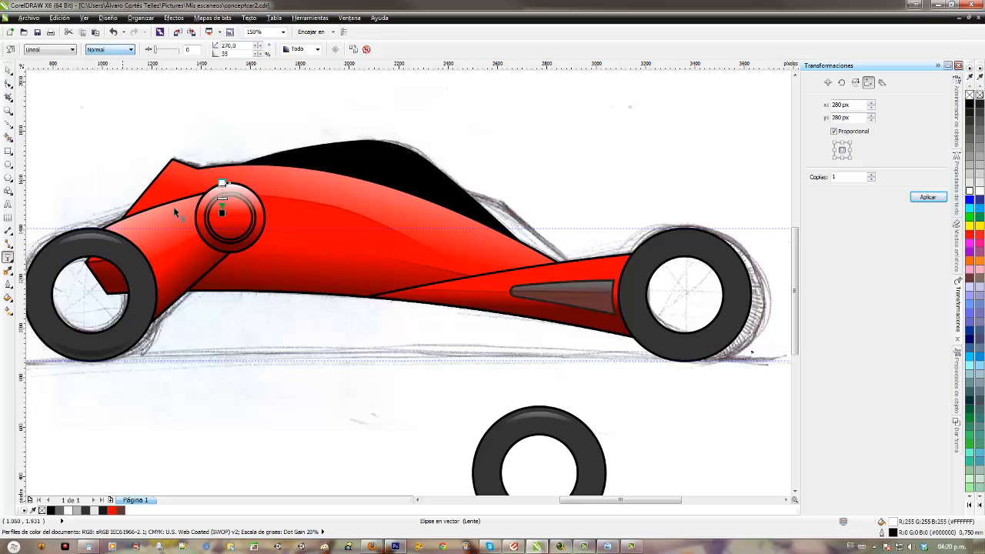
{"action": "left_click_drag", "start_coordinate": [222, 213], "coordinate": [222, 226]}
Step: Try the Añadir, Sustraer and Diferencia merge modes on the white circle's transparency, and return it to Normal
{"action": "left_click", "coordinate": [121, 51]}
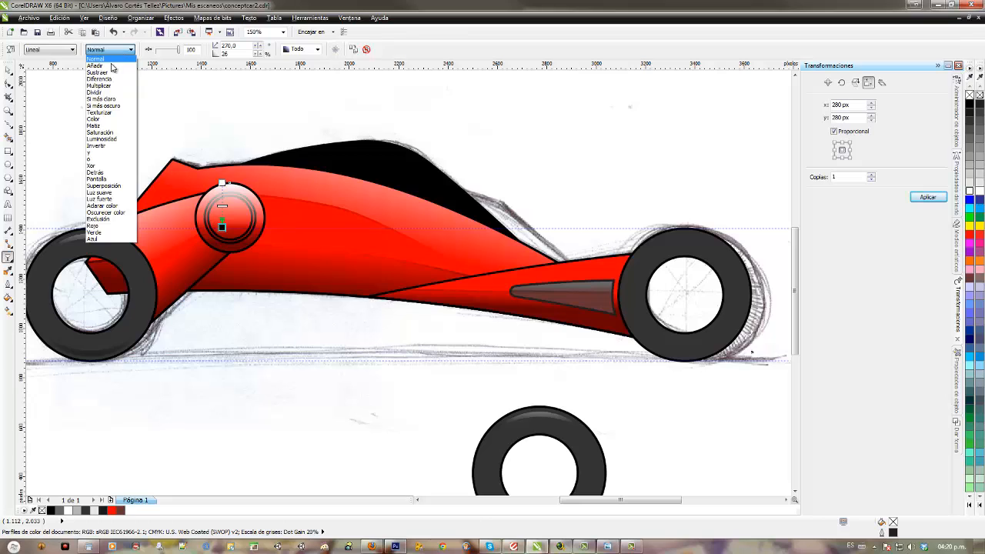
{"action": "left_click", "coordinate": [112, 66]}
{"action": "left_click", "coordinate": [110, 51]}
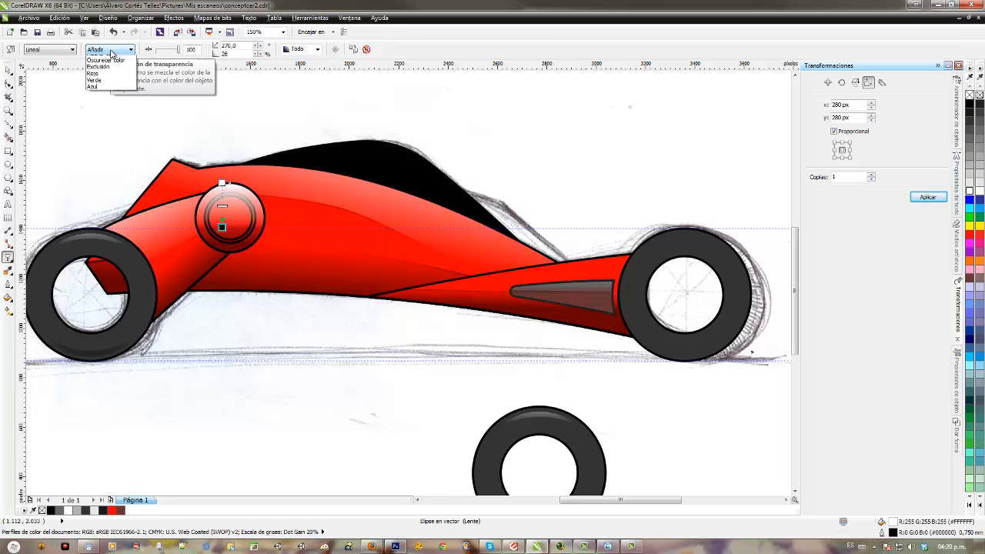
{"action": "left_click", "coordinate": [113, 73]}
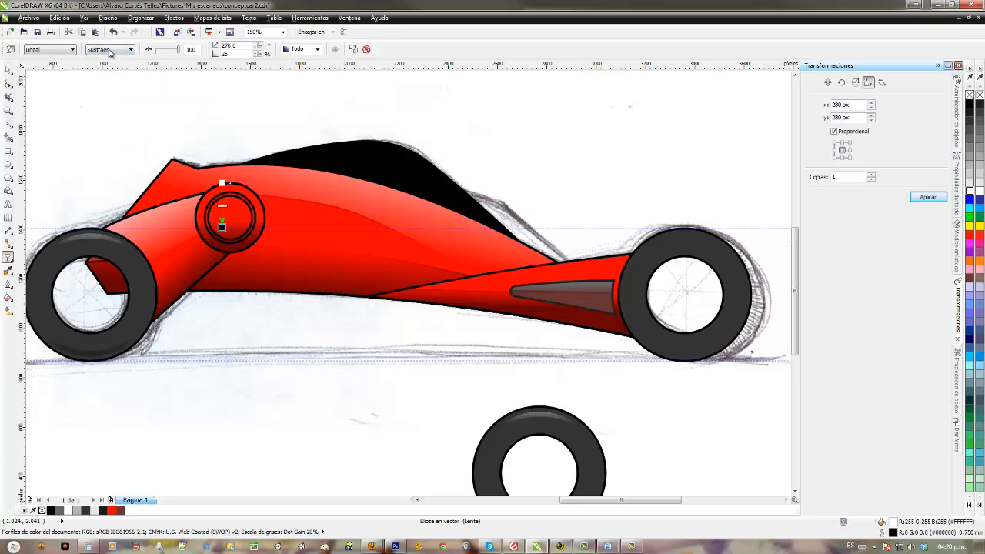
{"action": "left_click", "coordinate": [111, 51]}
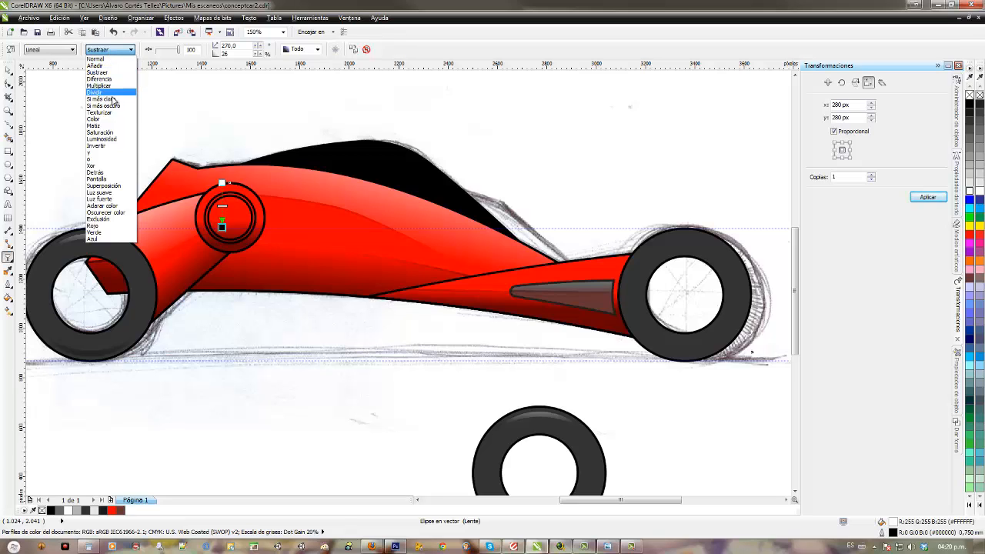
{"action": "left_click", "coordinate": [117, 75]}
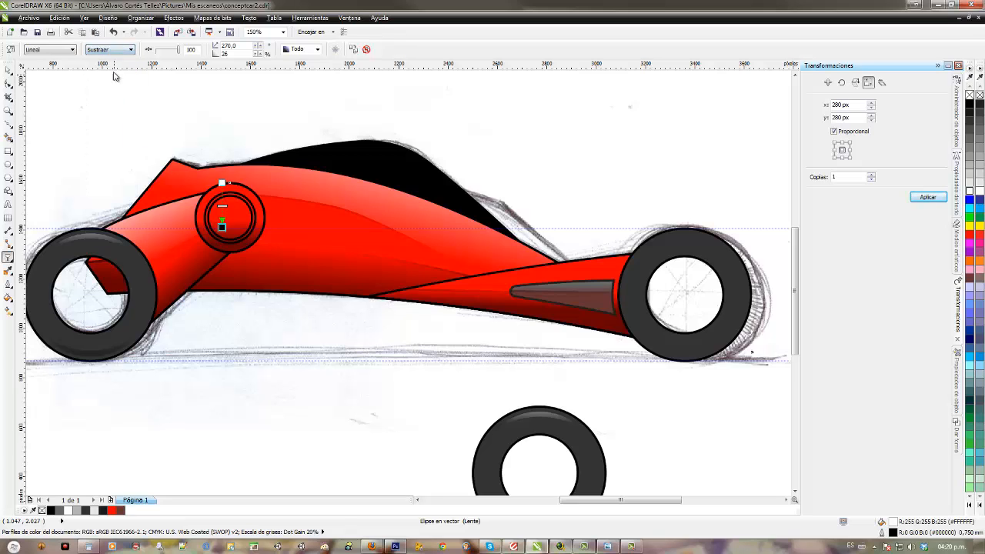
{"action": "left_click", "coordinate": [112, 51]}
{"action": "left_click", "coordinate": [115, 78]}
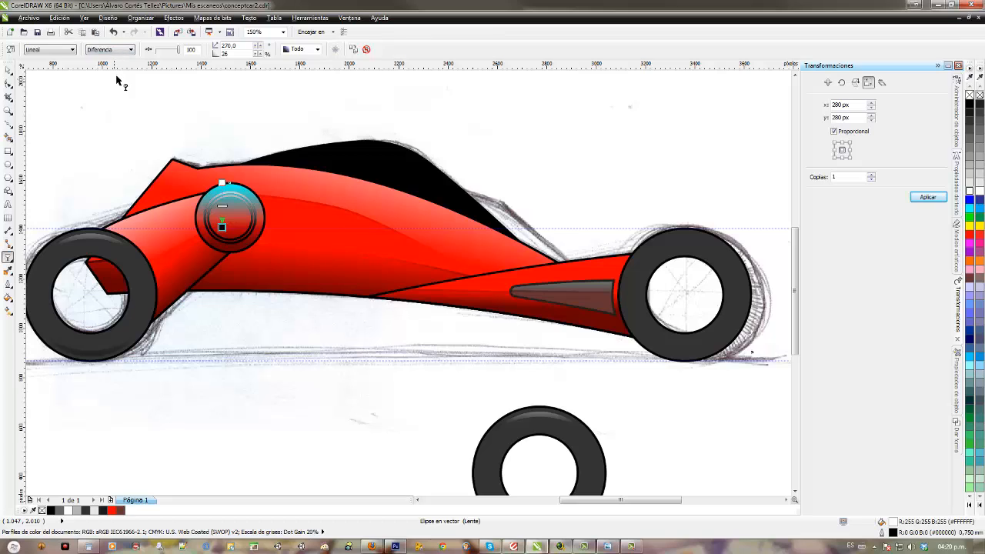
{"action": "left_click", "coordinate": [112, 51]}
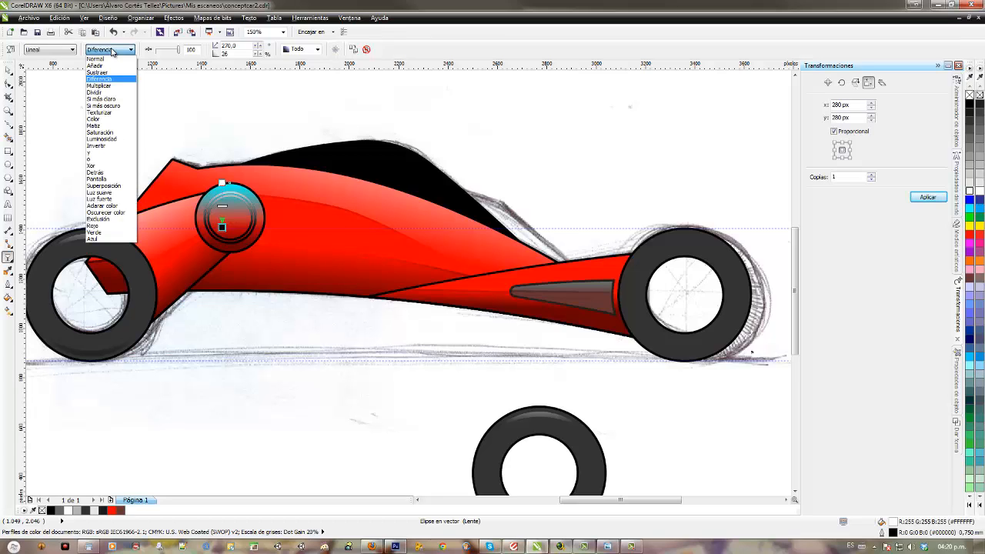
{"action": "left_click", "coordinate": [114, 58]}
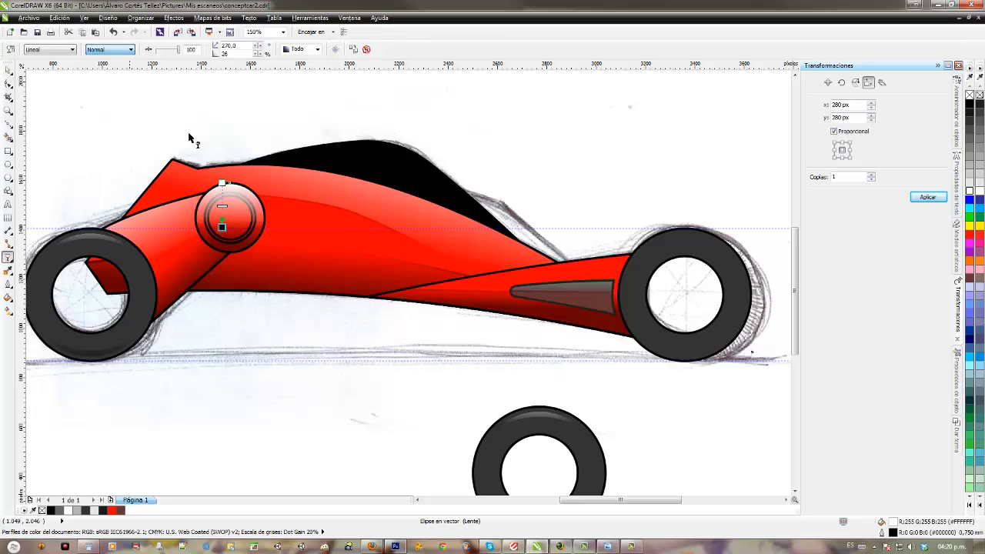
Step: Soften the outer circle's highlight by moving the start of its linear transparency above the circle, and deselect it
{"action": "key", "text": "space"}
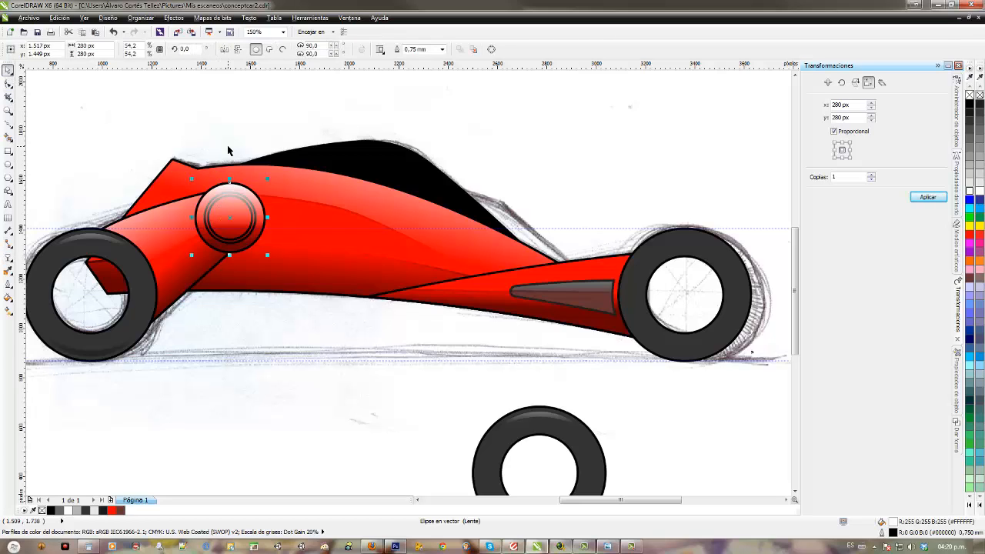
{"action": "left_click", "coordinate": [9, 258]}
{"action": "left_click_drag", "start_coordinate": [222, 185], "coordinate": [222, 156]}
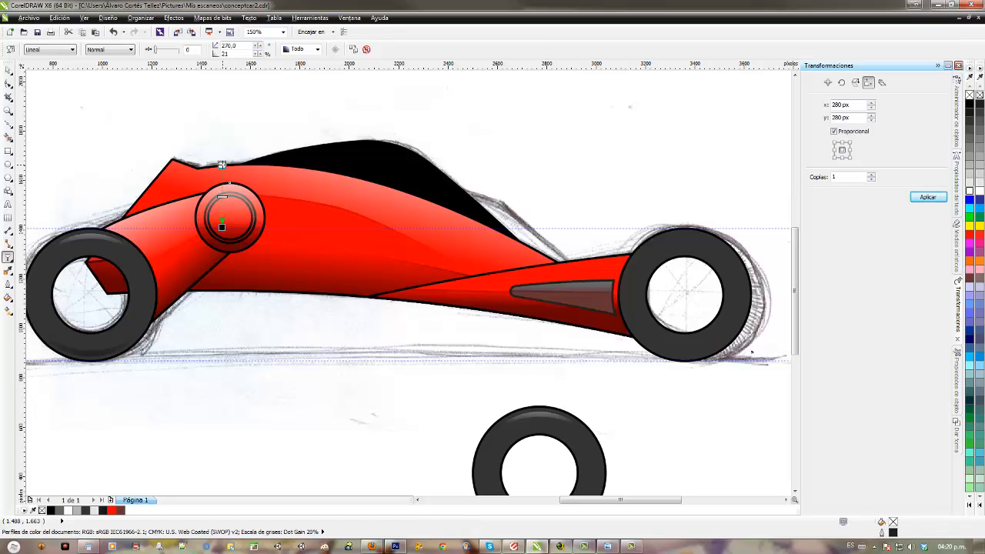
{"action": "left_click", "coordinate": [8, 69]}
{"action": "left_click", "coordinate": [292, 366]}
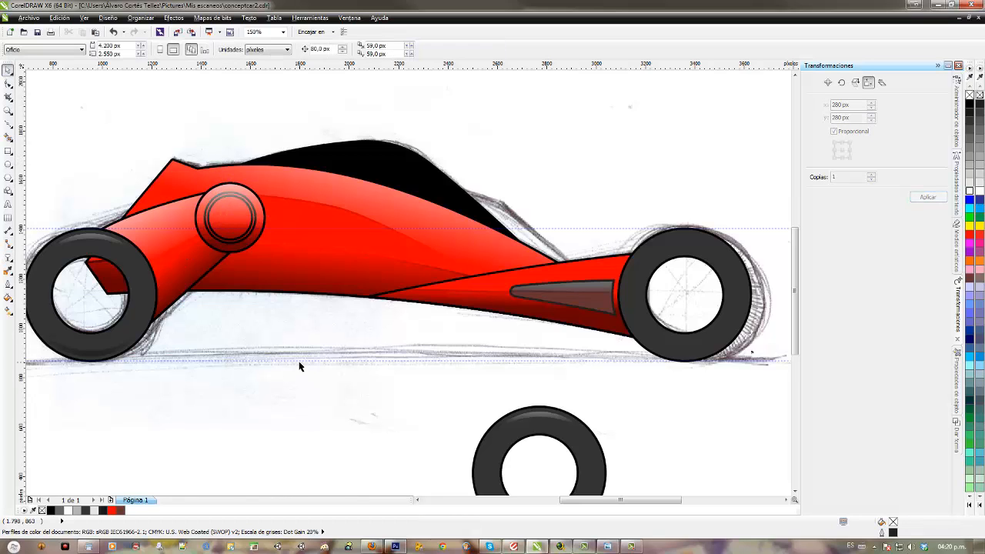
Step: Bring the inner concentric circles in front of the outer circle's highlight
{"action": "mouse_move", "coordinate": [341, 366]}
{"action": "left_mouse_down"}
{"action": "mouse_move", "coordinate": [374, 362]}
{"action": "mouse_move", "coordinate": [358, 363]}
{"action": "mouse_move", "coordinate": [407, 373]}
{"action": "mouse_move", "coordinate": [418, 410]}
{"action": "left_mouse_up"}
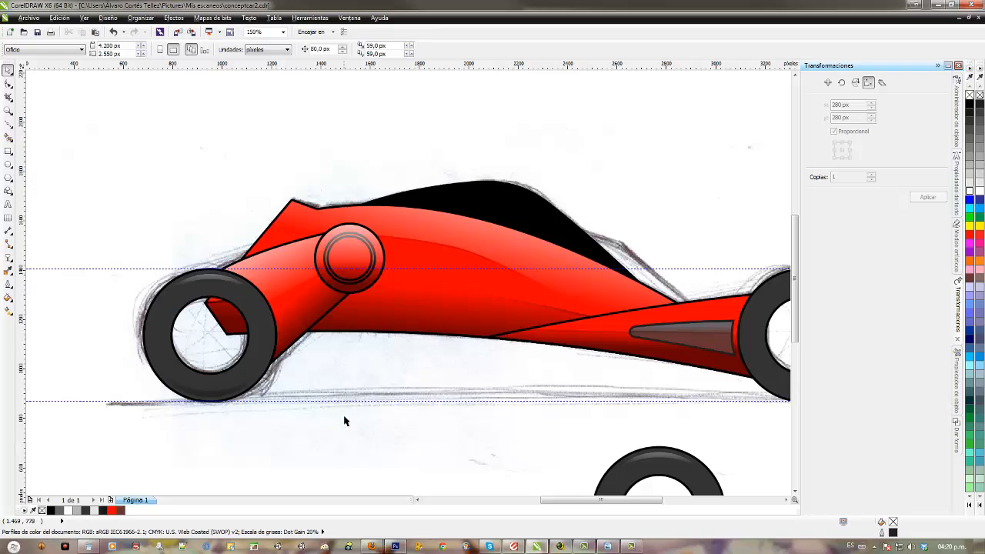
{"action": "left_click_drag", "start_coordinate": [344, 421], "coordinate": [352, 210]}
{"action": "key", "text": "ctrl+g"}
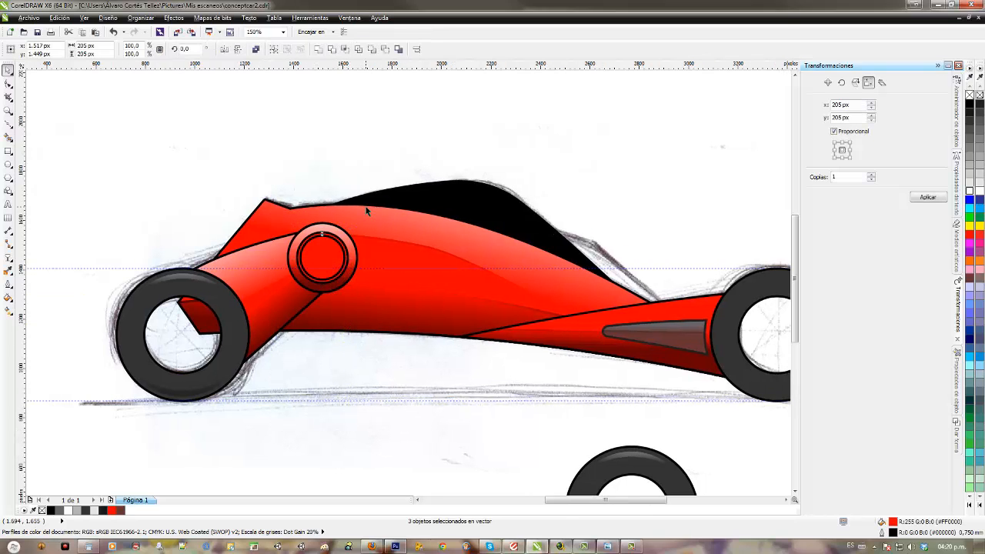
Step: Fill the 205 px inner circle dark grey (#333333) so it forms a dark ring
{"action": "scroll", "coordinate": [369, 260], "scroll_direction": "up", "scroll_amount": 3}
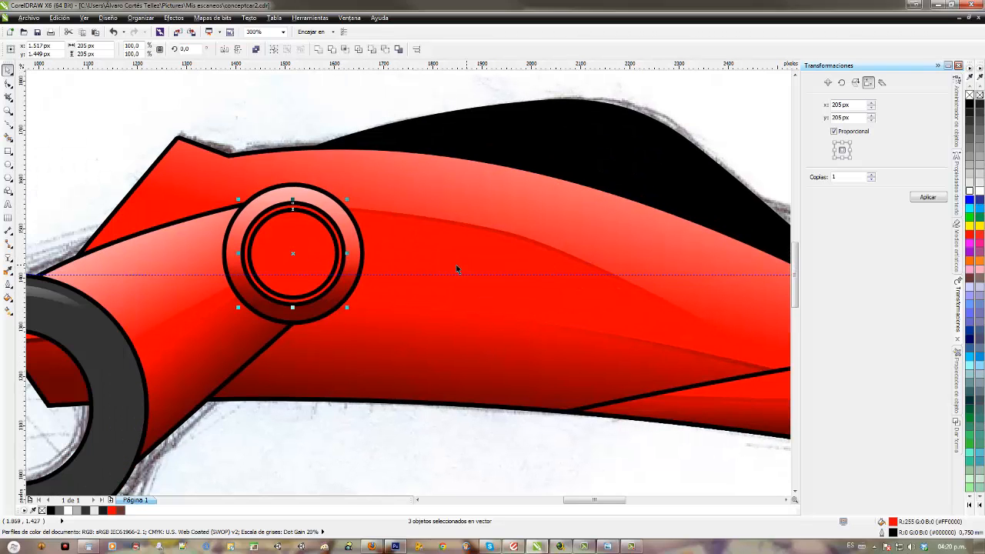
{"action": "left_click", "coordinate": [386, 106]}
{"action": "left_click", "coordinate": [298, 207]}
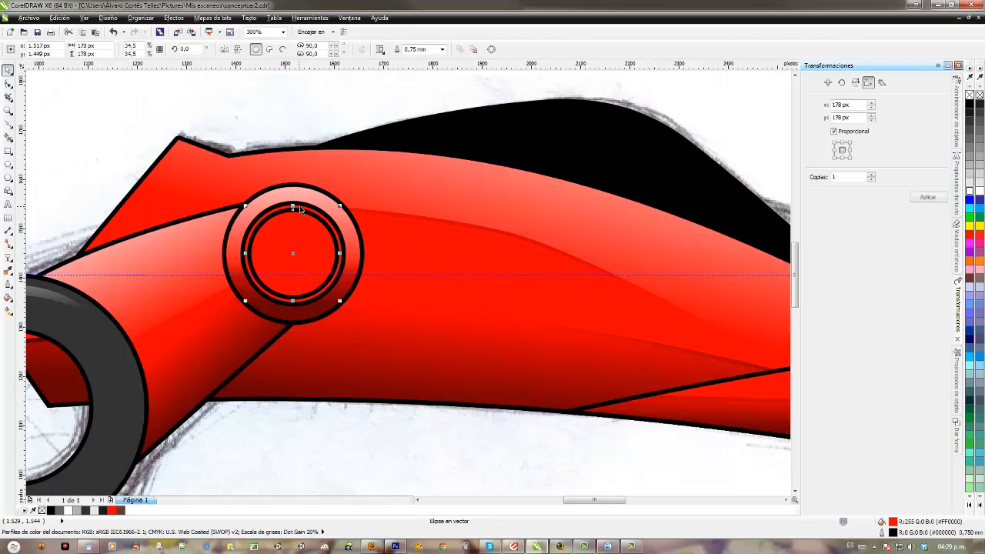
{"action": "left_click", "coordinate": [968, 125]}
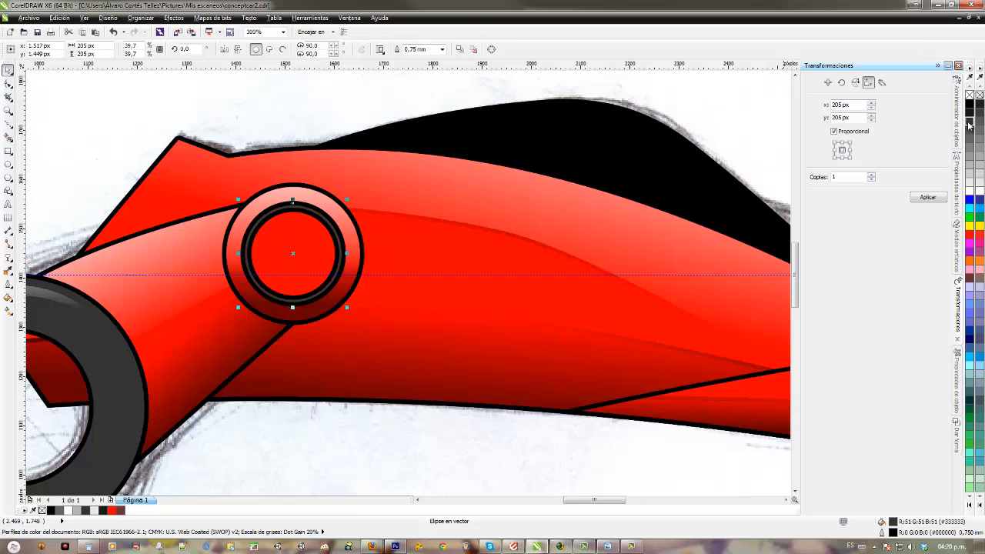
Step: Duplicate the 178 px red circle in place, fill the copy #4D4D4D, and fade it upward with a linear transparency in Multiplicar mode
{"action": "left_click", "coordinate": [319, 225]}
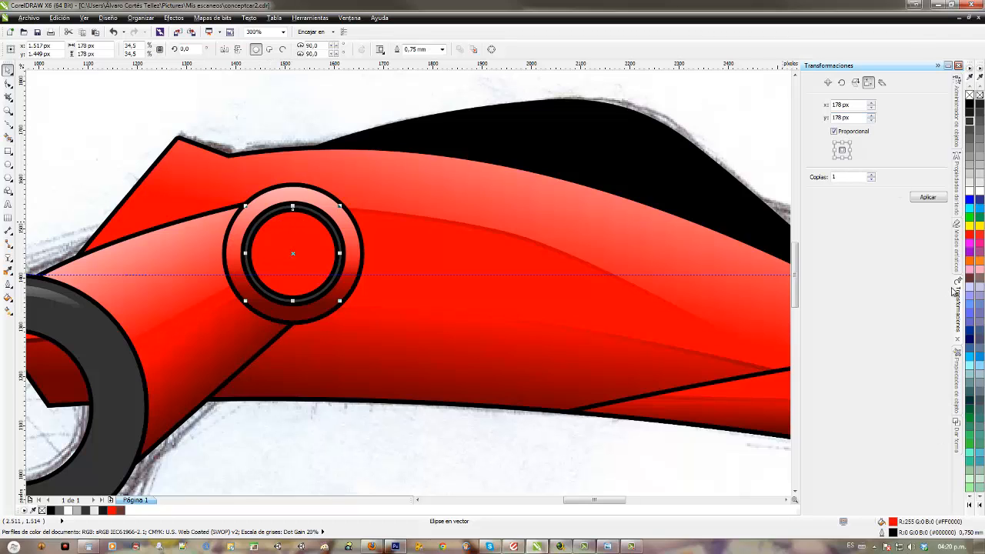
{"action": "left_click", "coordinate": [923, 198]}
{"action": "left_click", "coordinate": [9, 257]}
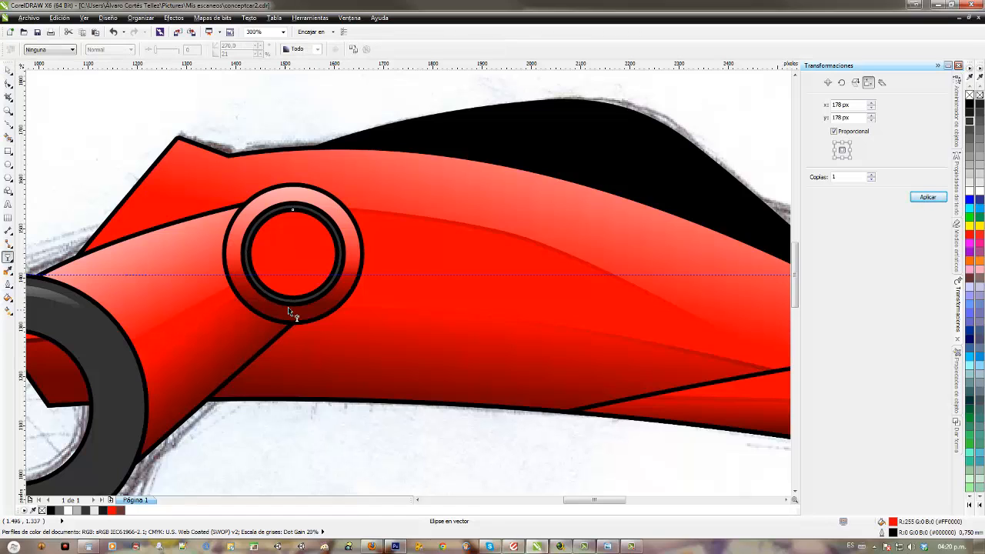
{"action": "left_click", "coordinate": [970, 121]}
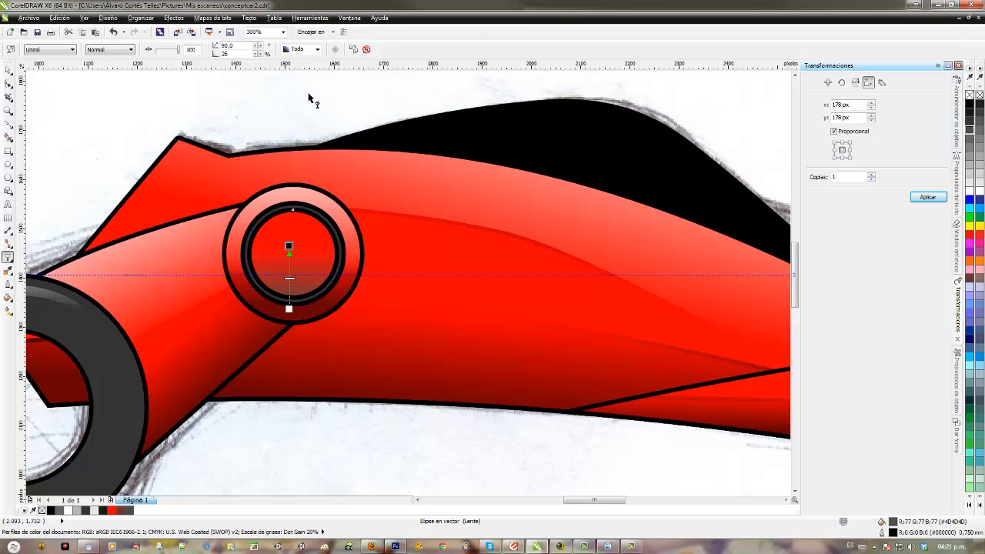
{"action": "left_click", "coordinate": [104, 51]}
{"action": "left_click", "coordinate": [108, 91]}
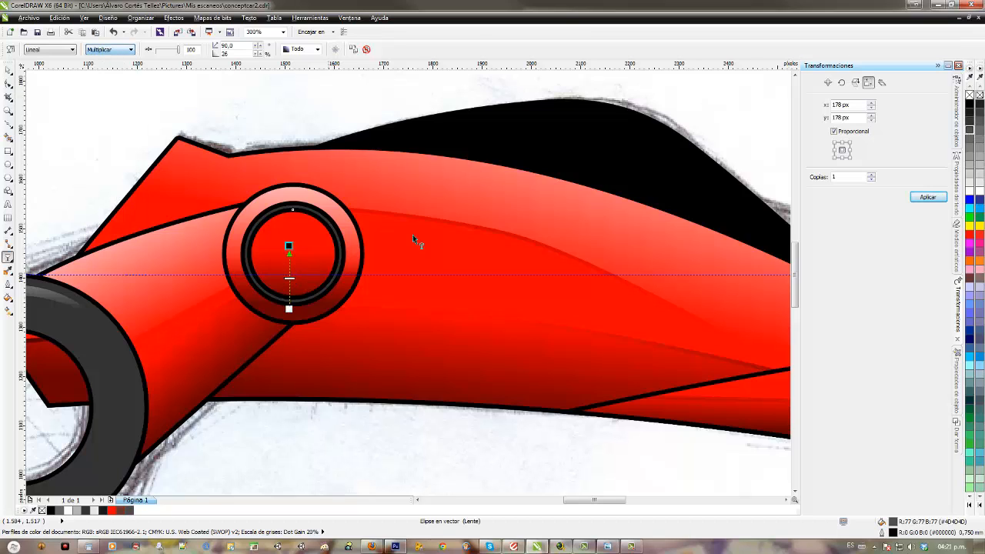
Step: Duplicate the shaded inner circle, fill the copy white, and reverse its linear transparency to fade downward in Normal mode
{"action": "left_click", "coordinate": [925, 197]}
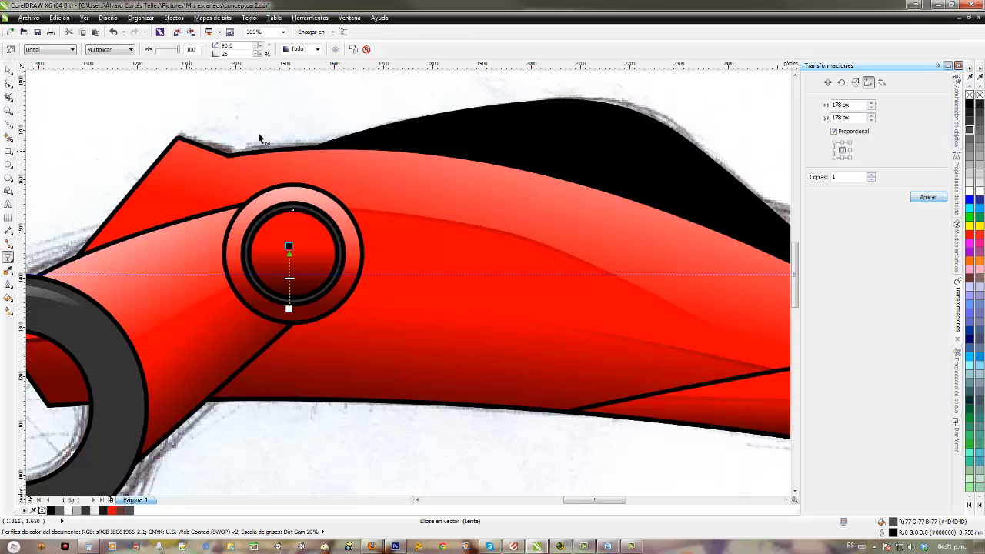
{"action": "left_click", "coordinate": [968, 193]}
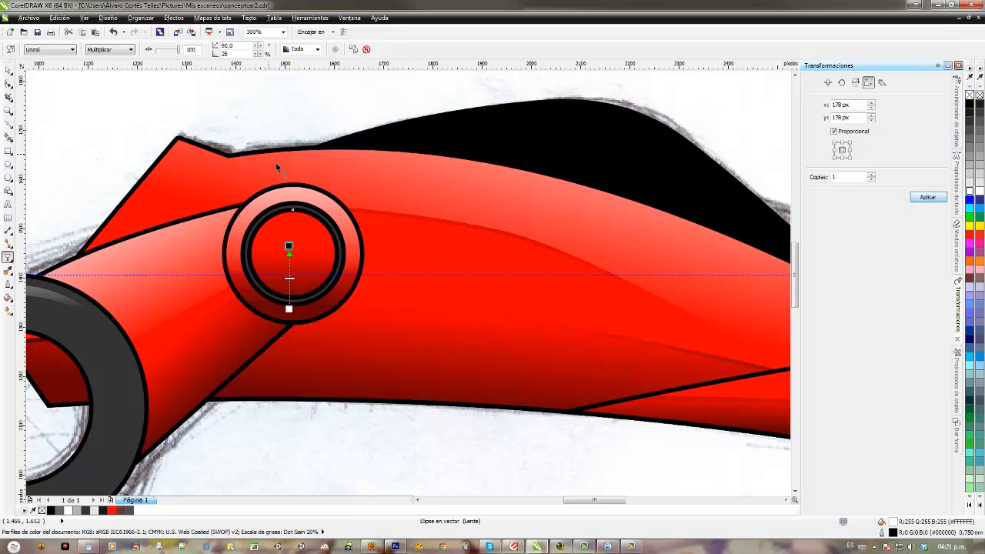
{"action": "left_click_drag", "start_coordinate": [288, 308], "coordinate": [268, 153]}
{"action": "left_click", "coordinate": [123, 51]}
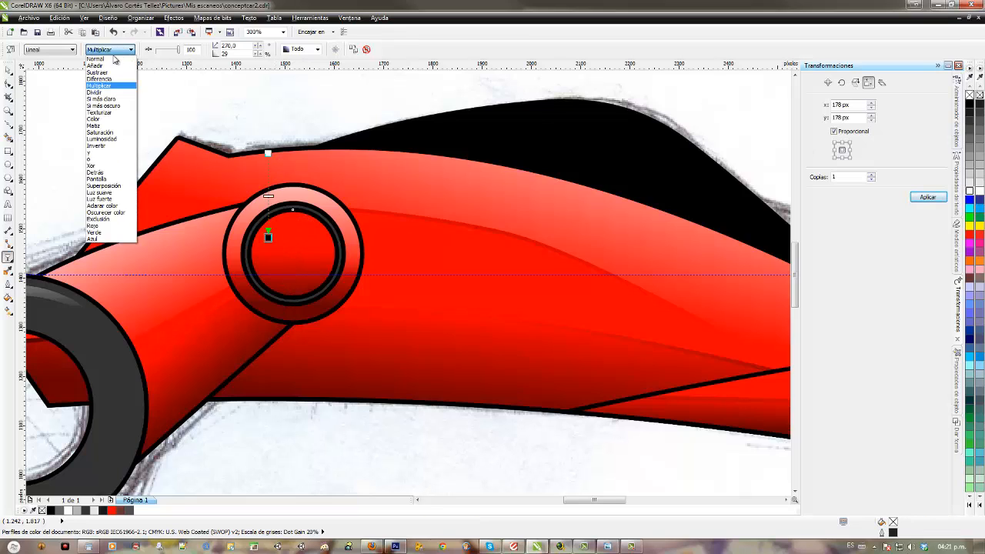
{"action": "left_click", "coordinate": [108, 59]}
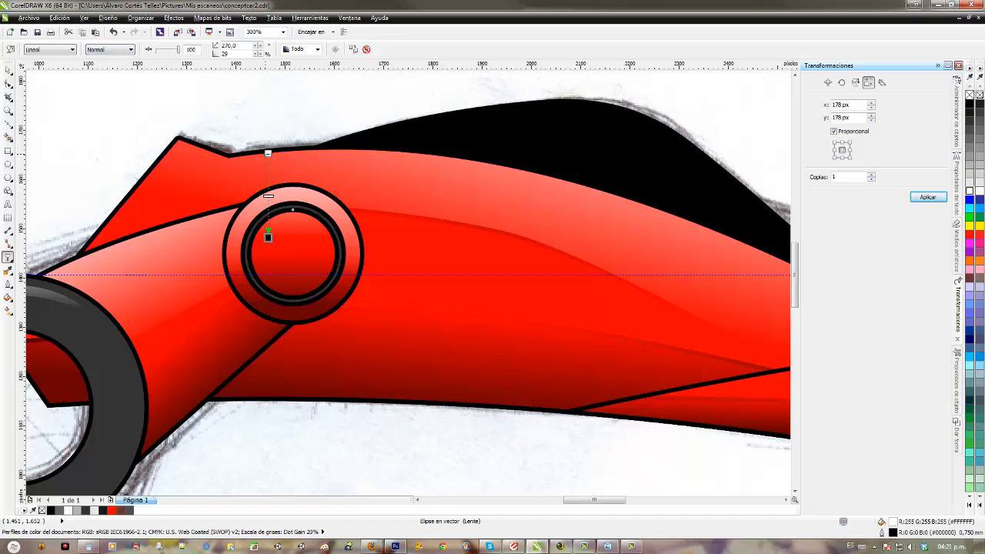
Step: Strengthen the inner circle's highlight by starting its transparency just above the circle and ending it slightly below the centre
{"action": "left_click_drag", "start_coordinate": [267, 153], "coordinate": [268, 190]}
{"action": "left_click_drag", "start_coordinate": [268, 237], "coordinate": [268, 260]}
{"action": "key", "text": "space"}
{"action": "scroll", "coordinate": [200, 266], "scroll_direction": "down", "scroll_amount": 3}
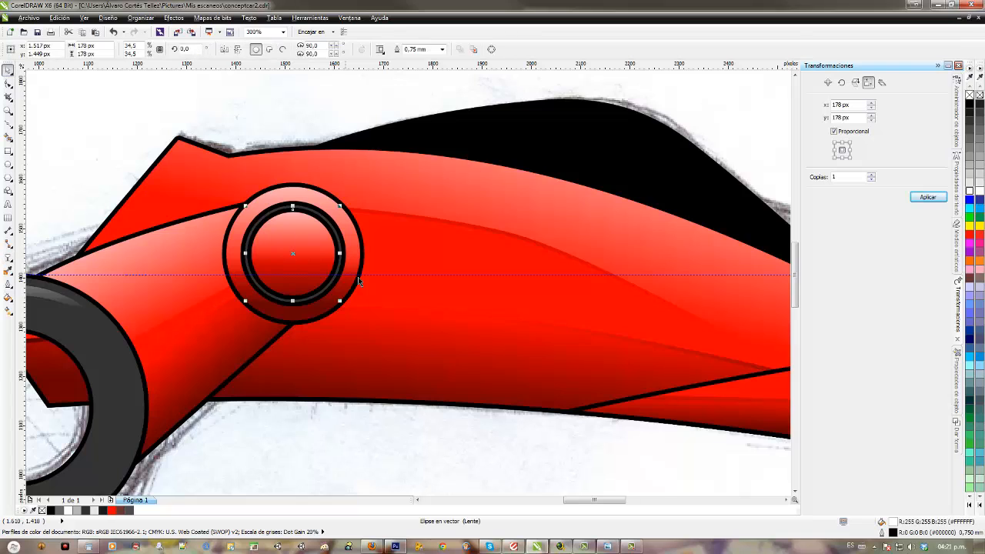
Step: Draw a closed straight-sided outline, about 982 by 361 px, covering the upper half of the tapered red arm beside the right wheel
{"action": "left_click", "coordinate": [331, 446]}
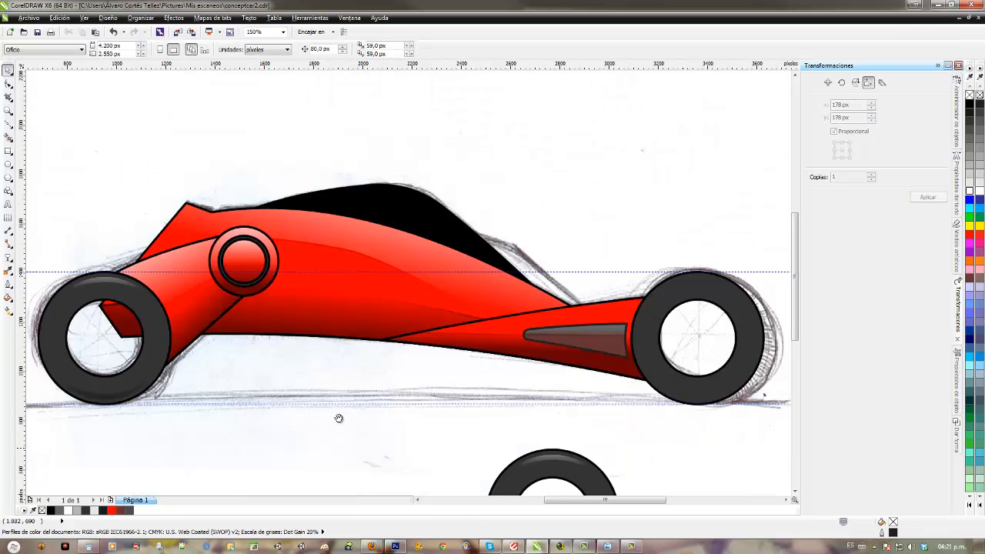
{"action": "scroll", "coordinate": [339, 416], "scroll_direction": "down", "scroll_amount": 1}
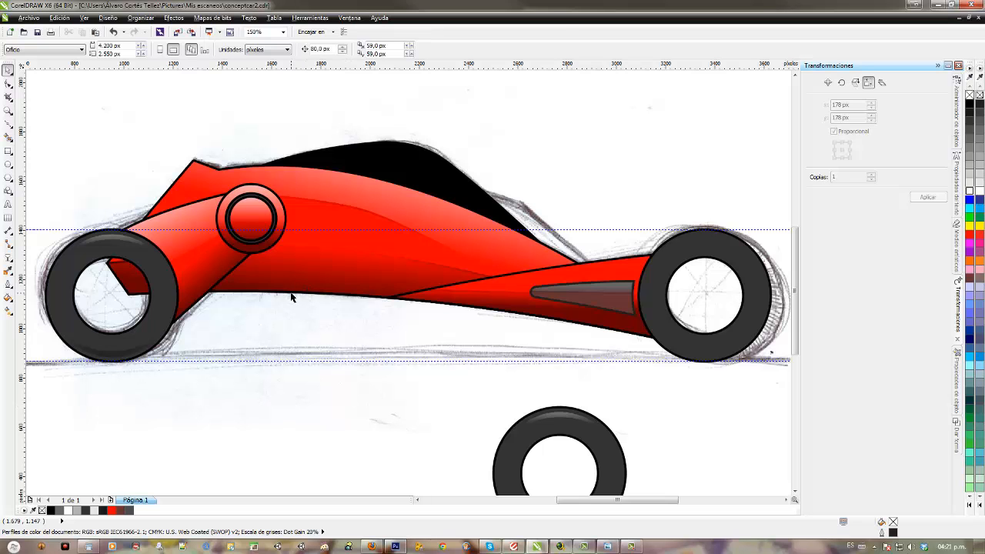
{"action": "key", "text": "h"}
{"action": "left_click_drag", "start_coordinate": [464, 369], "coordinate": [351, 367]}
{"action": "scroll", "coordinate": [351, 367], "scroll_direction": "up", "scroll_amount": 2}
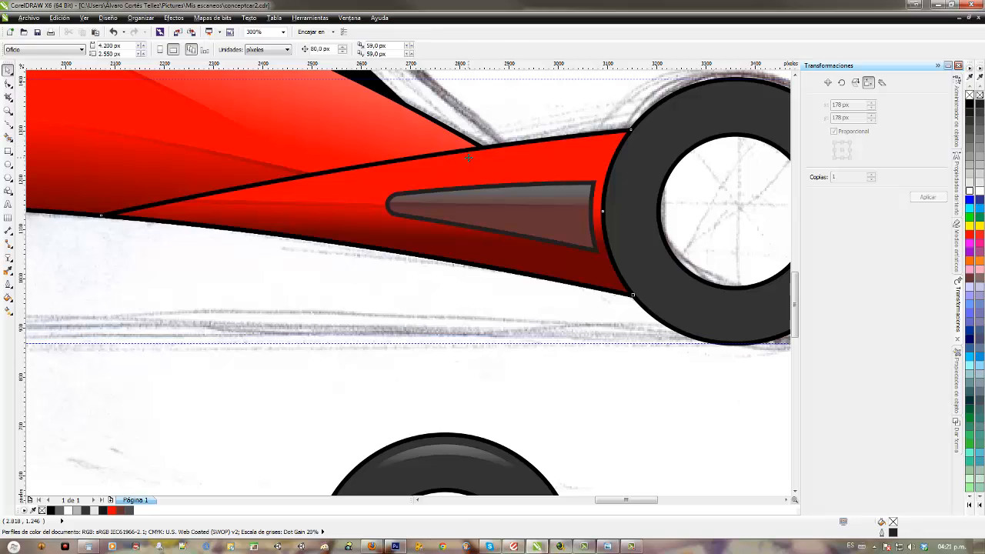
{"action": "left_click", "coordinate": [467, 156]}
{"action": "scroll", "coordinate": [346, 321], "scroll_direction": "up", "scroll_amount": 2}
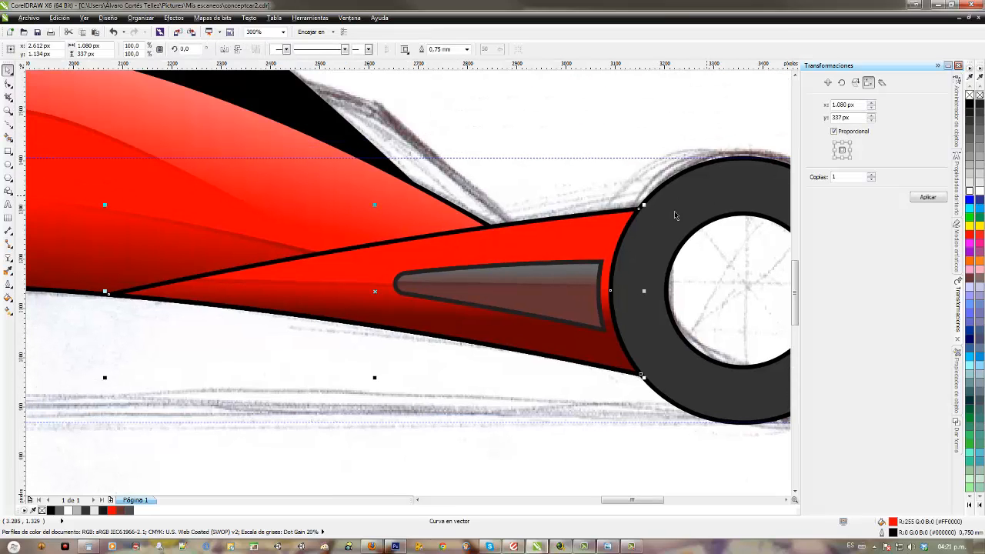
{"action": "left_click", "coordinate": [8, 123]}
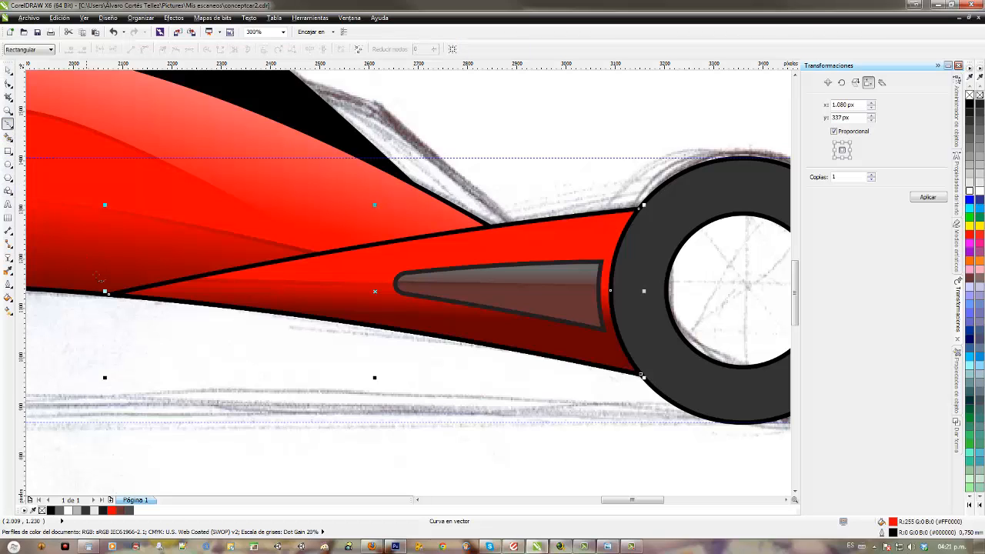
{"action": "left_click", "coordinate": [185, 278]}
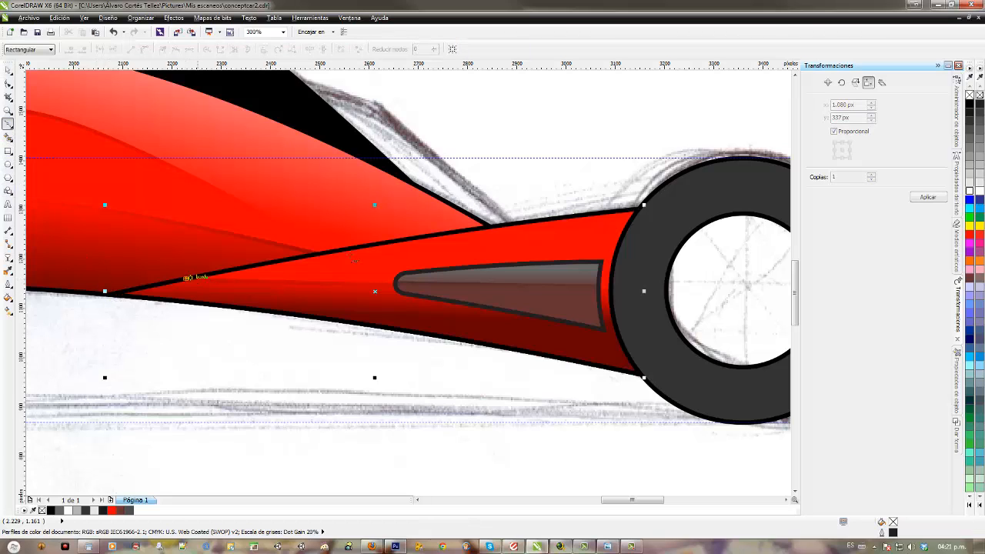
{"action": "left_click", "coordinate": [612, 286]}
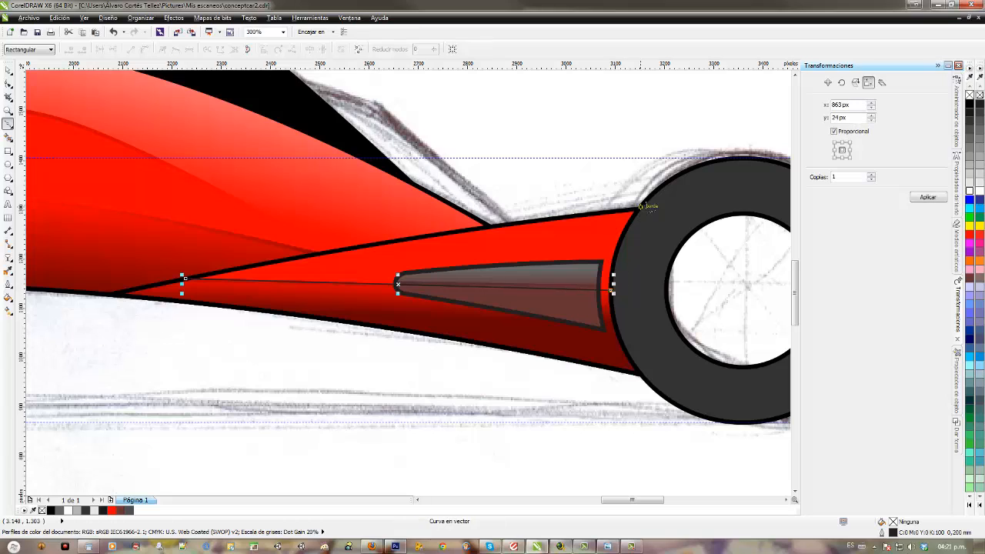
{"action": "left_click", "coordinate": [669, 207]}
{"action": "left_click", "coordinate": [610, 113]}
{"action": "left_click", "coordinate": [200, 165]}
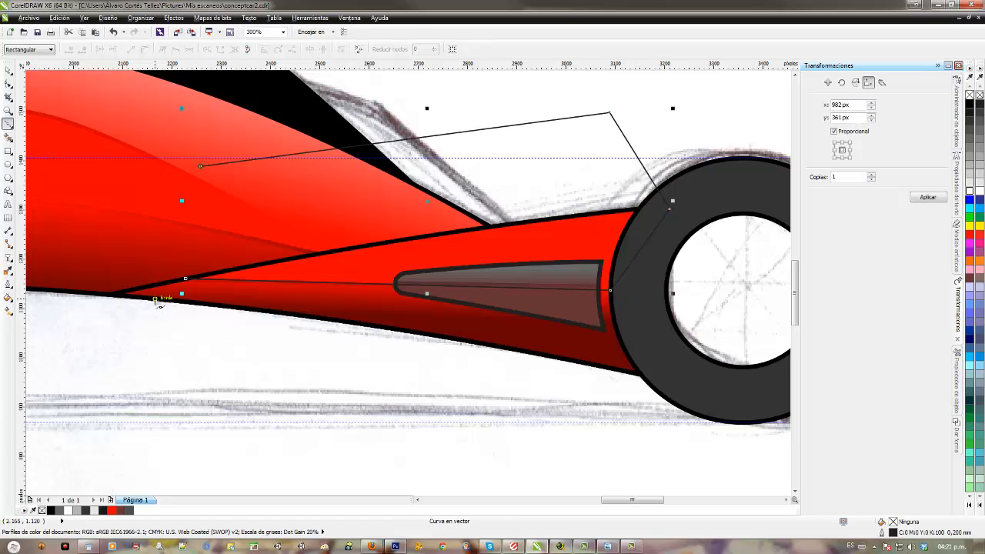
{"action": "left_click", "coordinate": [185, 278]}
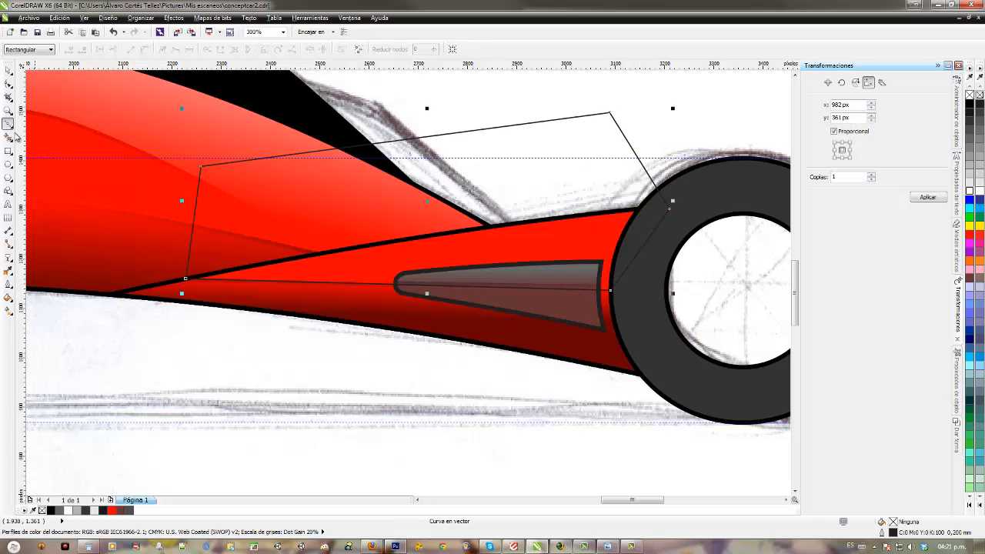
Step: Intersect the outline with the tapered red arm, keeping both originals, and delete the drawn outline
{"action": "left_click", "coordinate": [8, 70]}
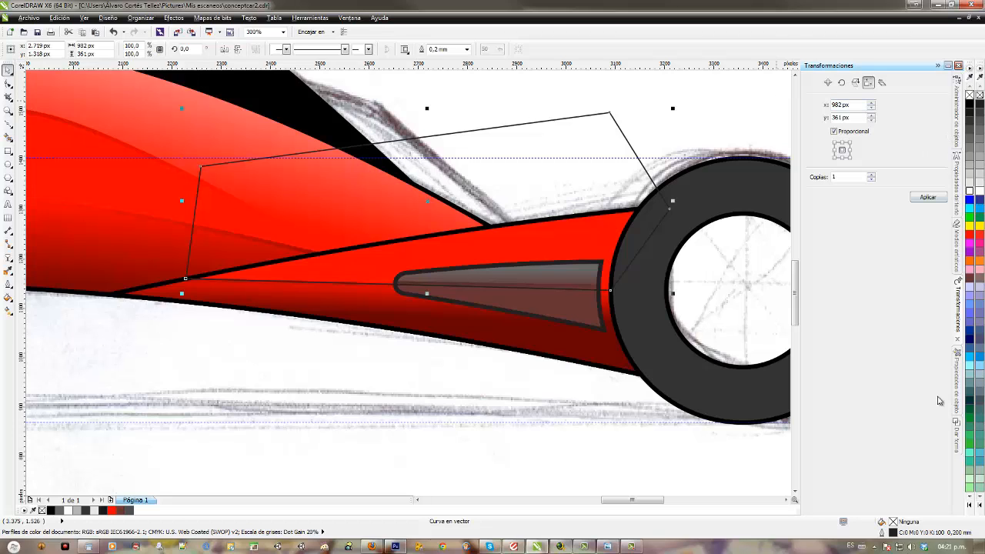
{"action": "left_click", "coordinate": [955, 435]}
{"action": "left_click", "coordinate": [912, 170]}
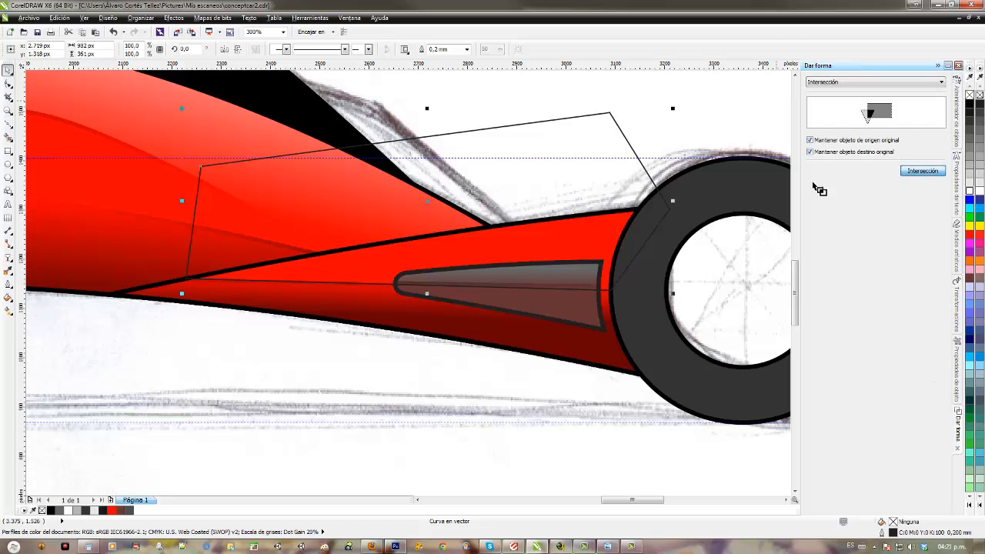
{"action": "left_click", "coordinate": [573, 217]}
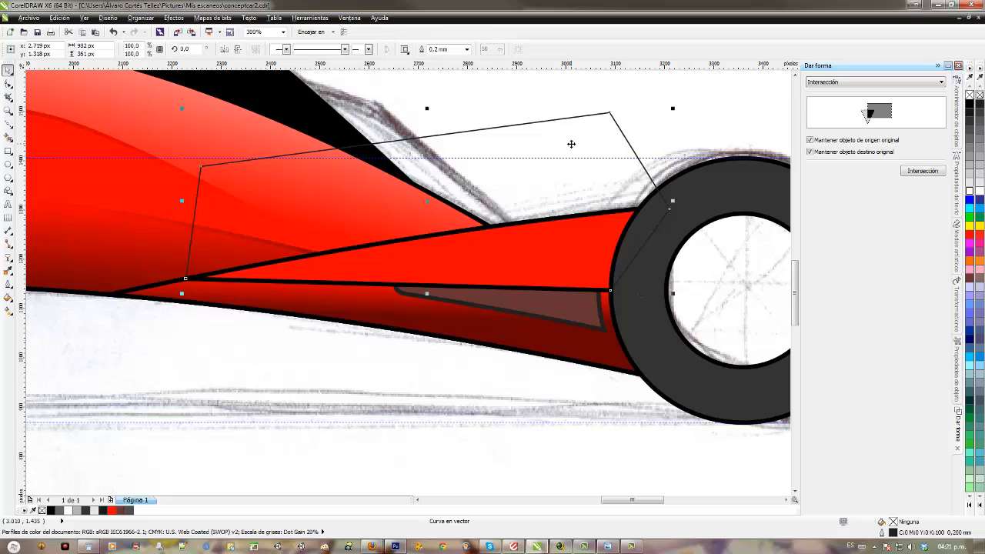
{"action": "key", "text": "Delete"}
Step: Fill the arm's new upper piece white and fade it downward with a linear Normal transparency at about 276°, starting just above the arm
{"action": "left_click", "coordinate": [486, 242]}
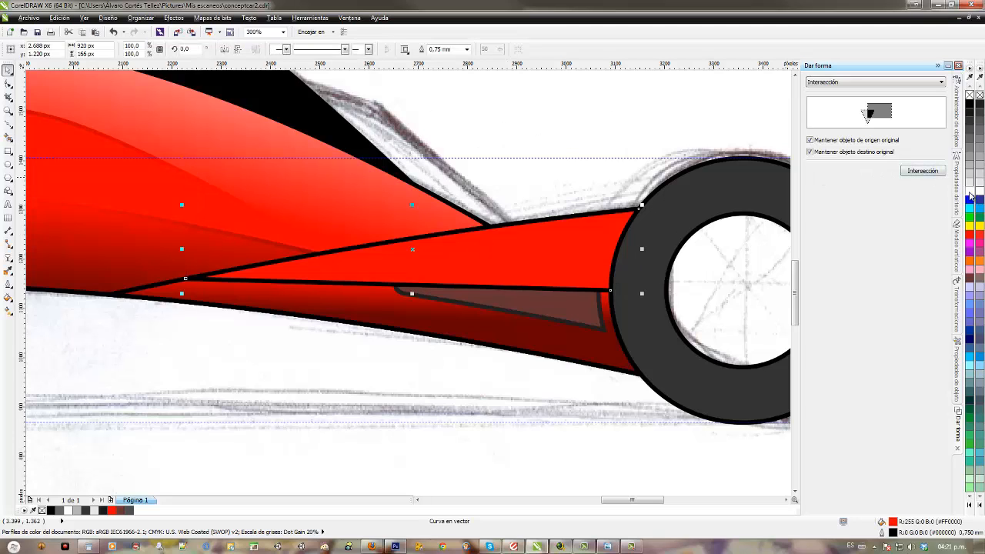
{"action": "key", "text": "F11"}
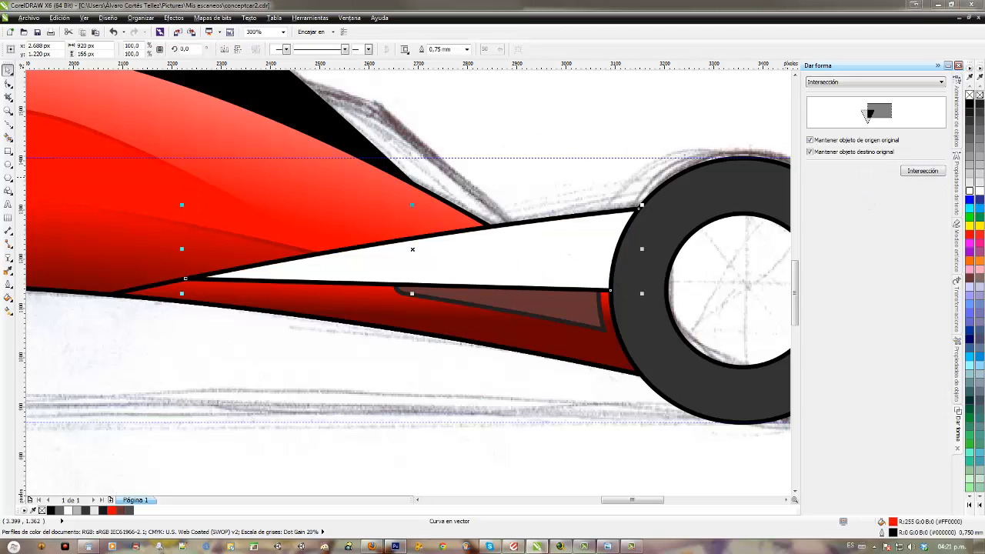
{"action": "left_click", "coordinate": [8, 257]}
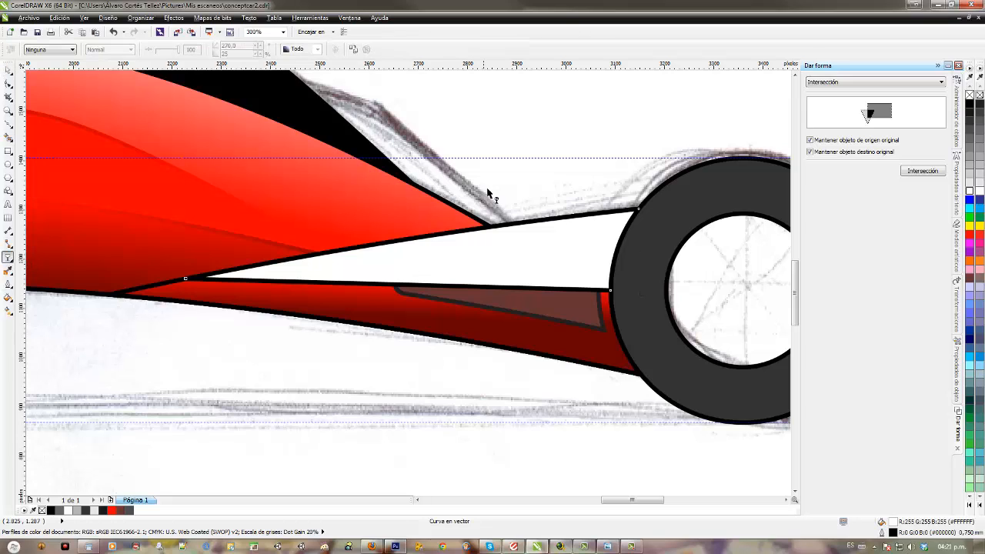
{"action": "left_click_drag", "start_coordinate": [484, 185], "coordinate": [484, 284]}
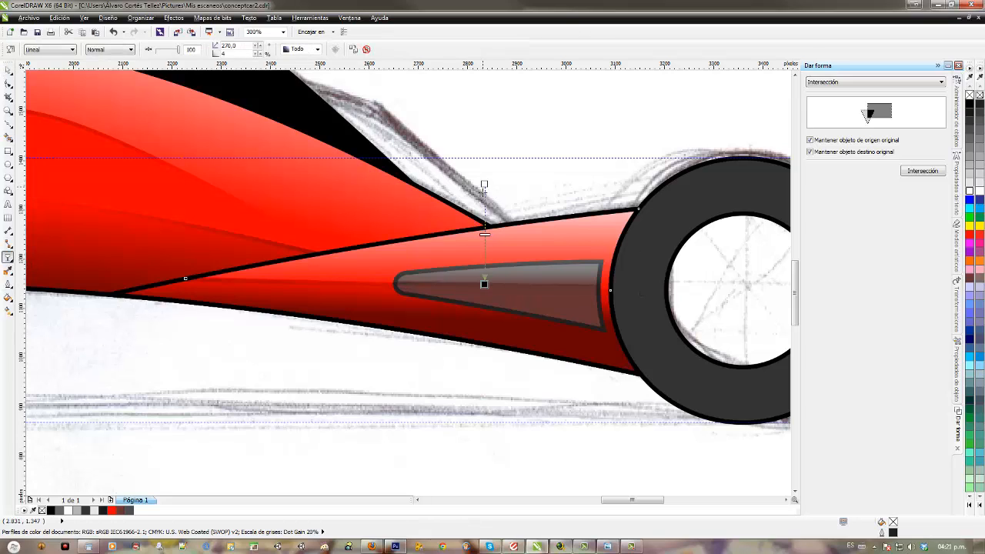
{"action": "mouse_move", "coordinate": [484, 186]}
{"action": "left_mouse_down"}
{"action": "mouse_move", "coordinate": [473, 224]}
{"action": "mouse_move", "coordinate": [474, 204]}
{"action": "left_mouse_up"}
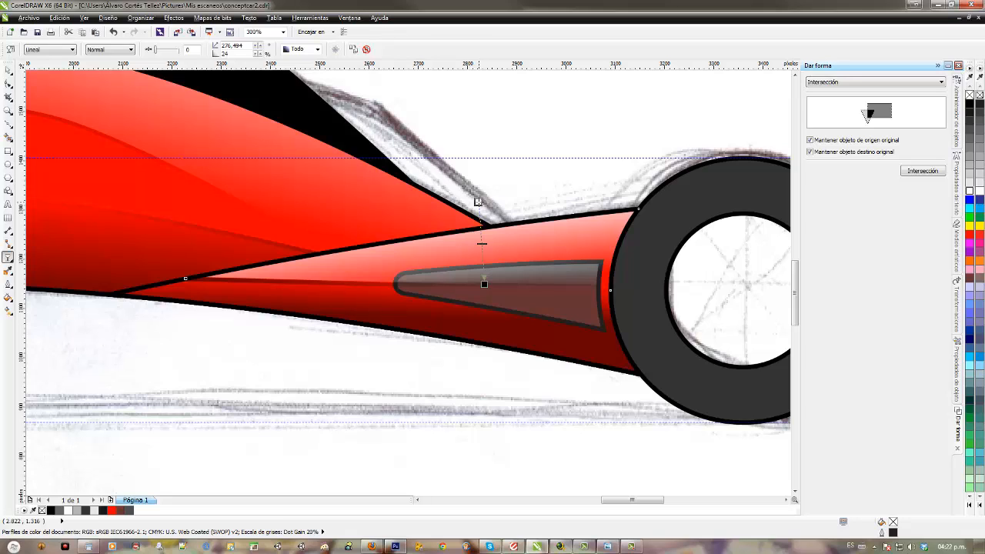
{"action": "key", "text": "space"}
{"action": "left_click", "coordinate": [483, 279]}
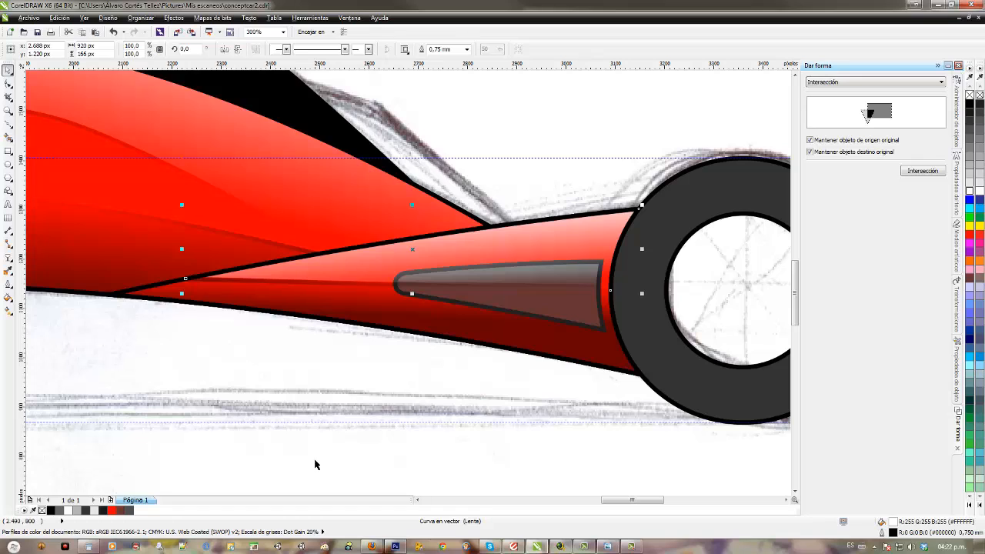
Step: Change the transparency mode of the grey upper piece of the arm's tapered inset to Multiplicar
{"action": "left_click_drag", "start_coordinate": [314, 464], "coordinate": [628, 206]}
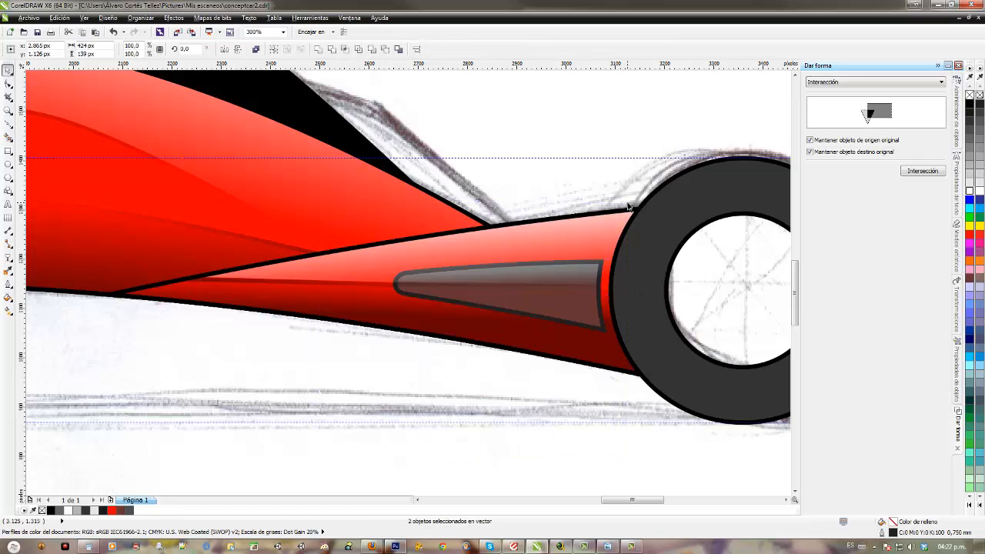
{"action": "left_click", "coordinate": [564, 281]}
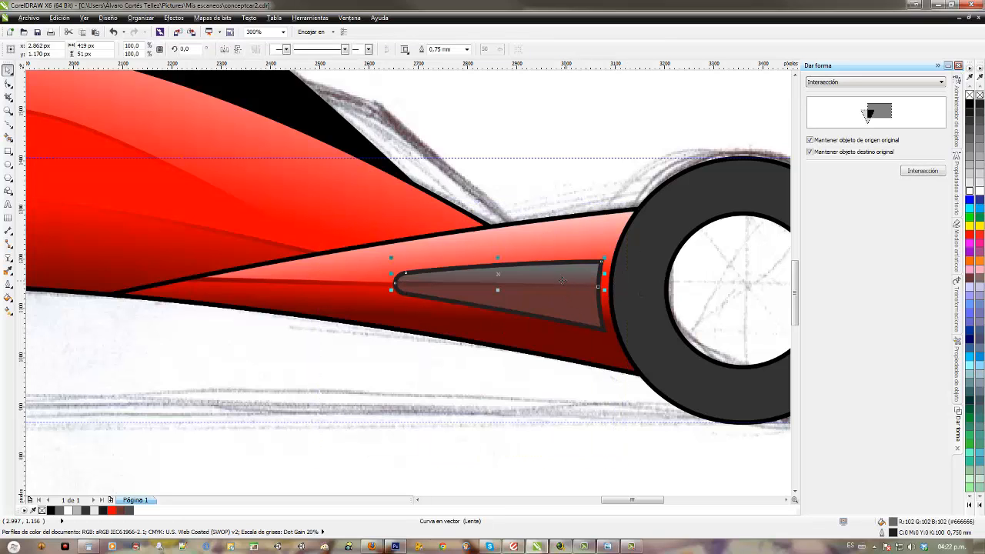
{"action": "left_click", "coordinate": [8, 258]}
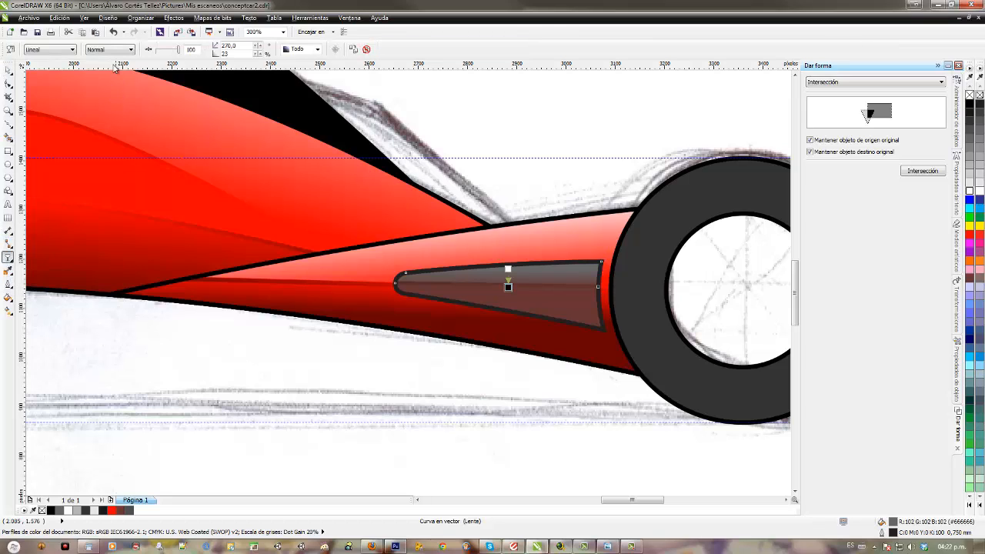
{"action": "left_click", "coordinate": [114, 51]}
{"action": "left_click", "coordinate": [107, 87]}
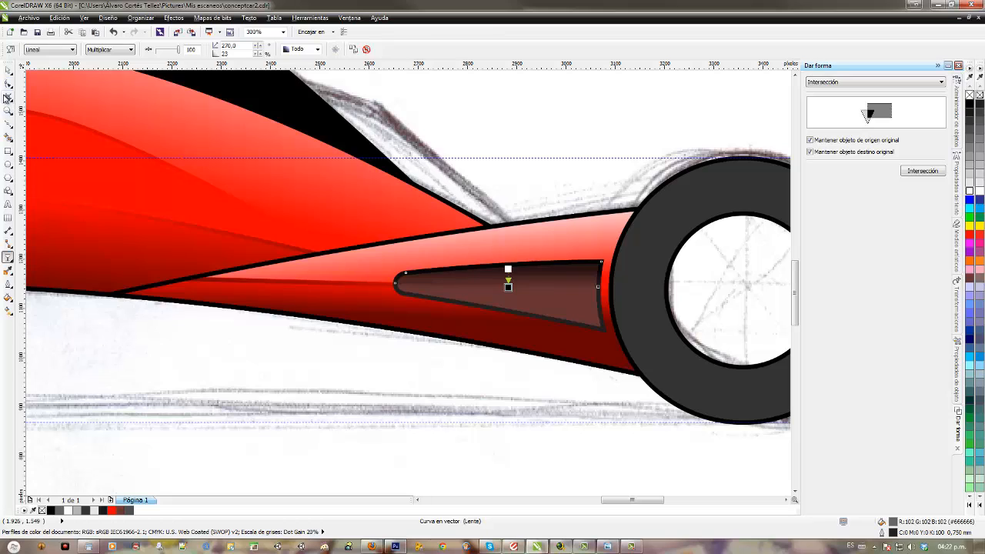
Step: Draw a closed straight-sided outline, about 495 by 215 px, enclosing the lower half of the arm's tapered inset
{"action": "left_click", "coordinate": [8, 125]}
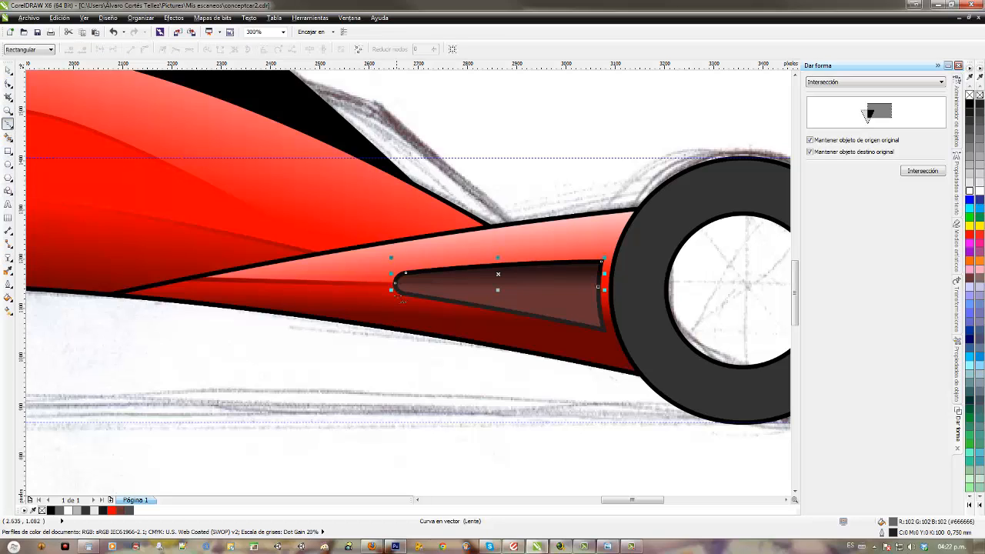
{"action": "left_click", "coordinate": [396, 283]}
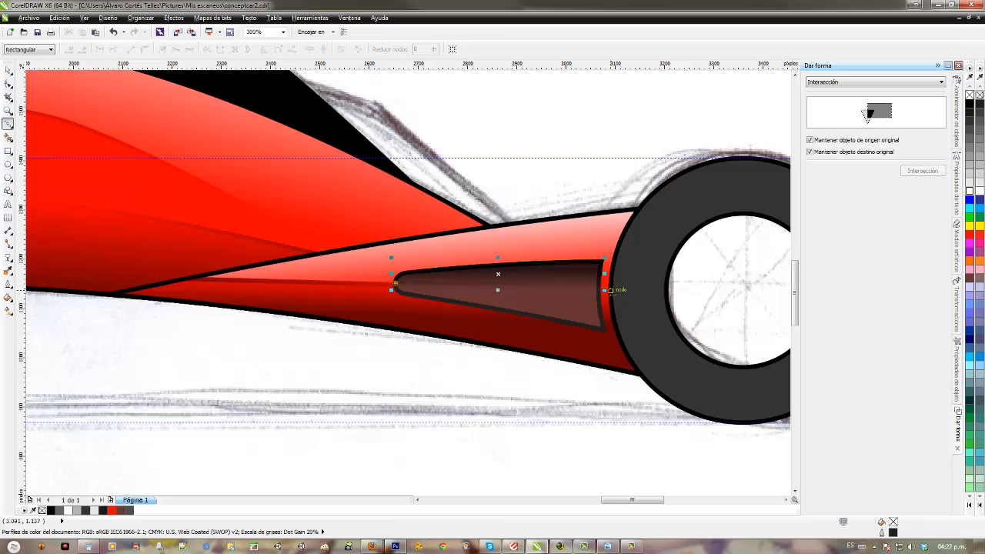
{"action": "left_click", "coordinate": [628, 346]}
{"action": "left_click", "coordinate": [538, 390]}
{"action": "left_click", "coordinate": [382, 335]}
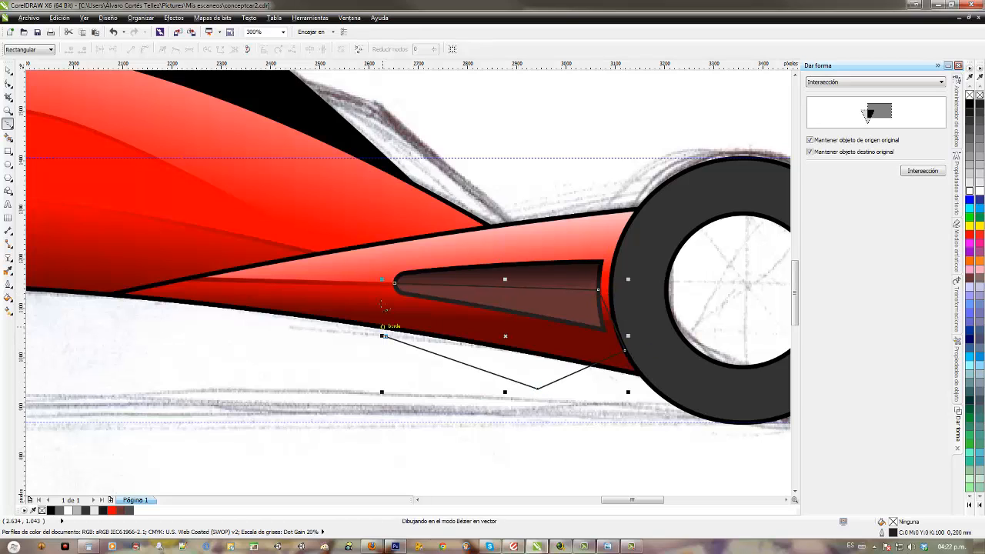
{"action": "left_click", "coordinate": [382, 290]}
{"action": "left_click", "coordinate": [394, 283]}
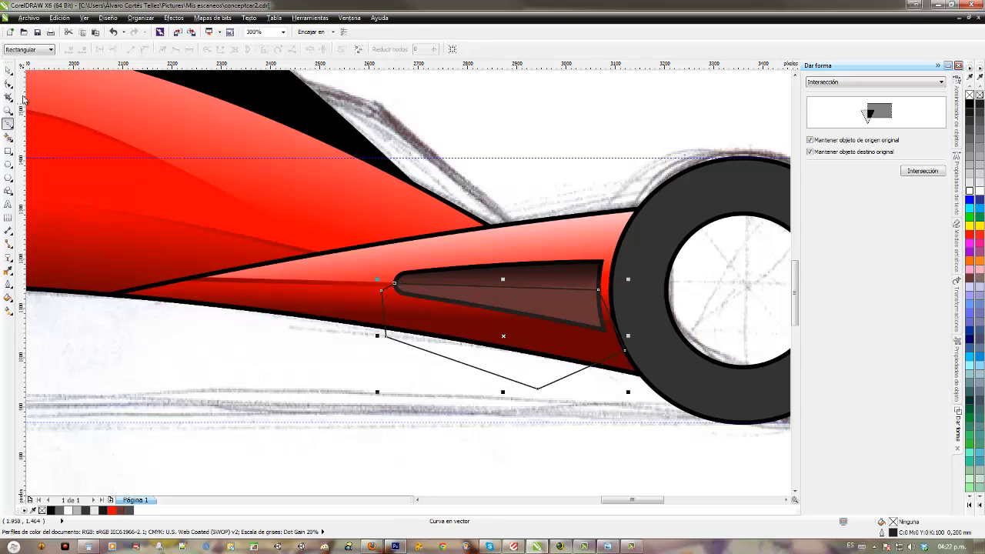
Step: Intersect the outline with the tapered inset, keeping only the target original
{"action": "left_click", "coordinate": [9, 71]}
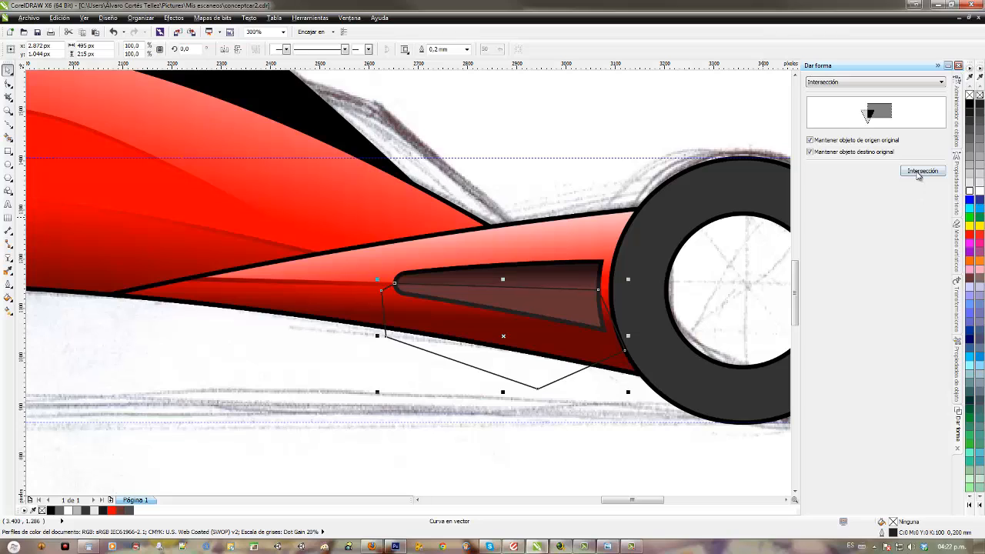
{"action": "left_click", "coordinate": [858, 144]}
{"action": "left_click", "coordinate": [913, 172]}
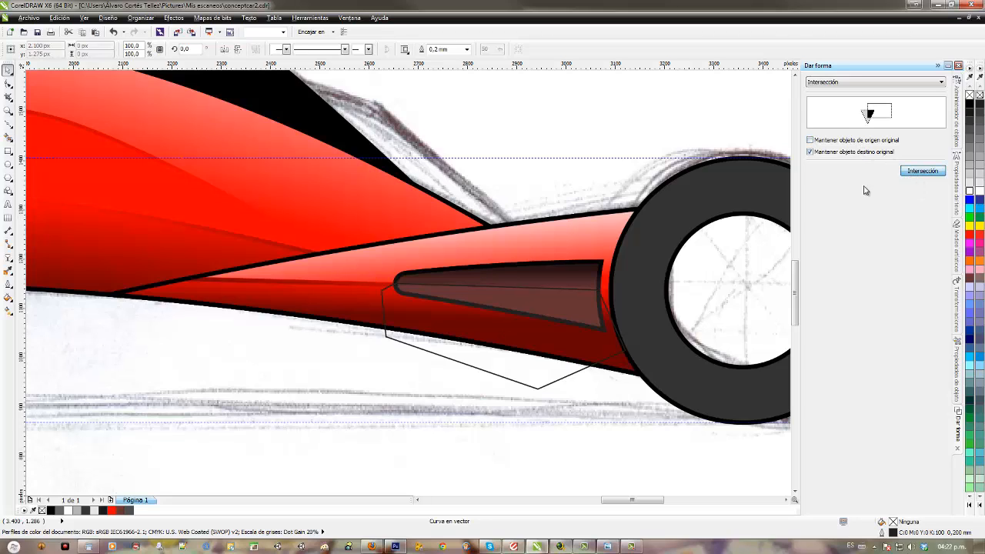
{"action": "left_click", "coordinate": [464, 302]}
Step: Fill the inset's new lower piece white and fade it upward with a linear Normal transparency at about 82°, starting just below the inset
{"action": "left_click", "coordinate": [969, 191]}
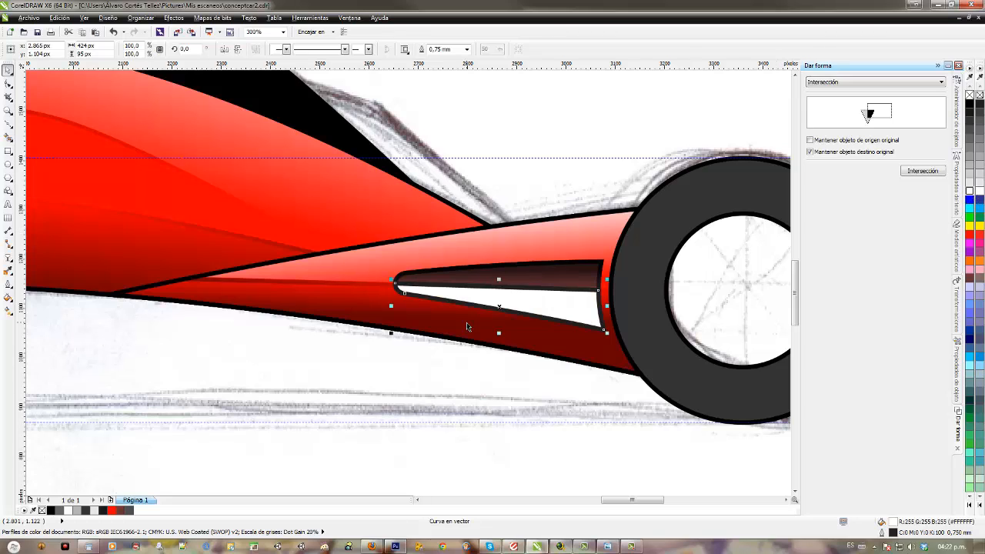
{"action": "left_click", "coordinate": [8, 257]}
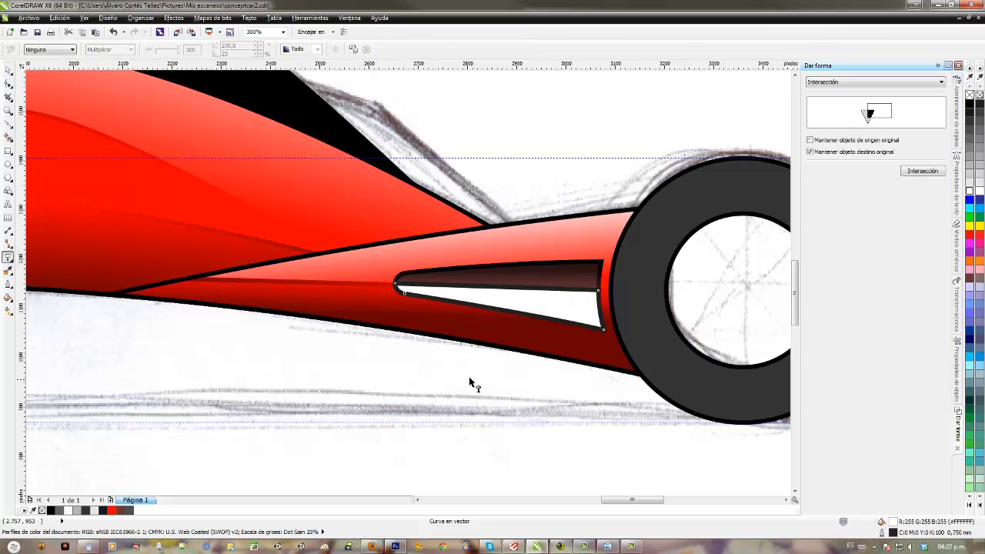
{"action": "left_click_drag", "start_coordinate": [482, 380], "coordinate": [484, 291]}
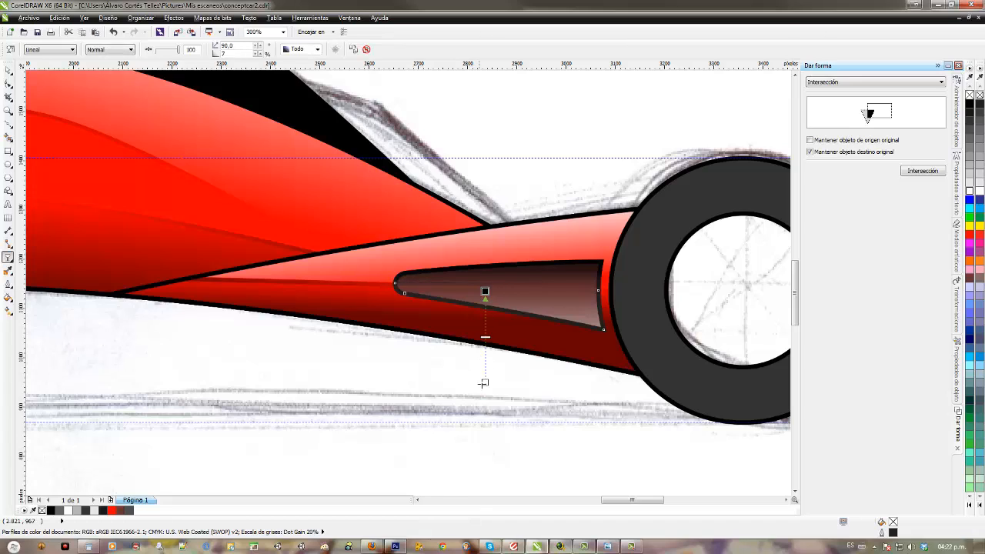
{"action": "left_click_drag", "start_coordinate": [483, 383], "coordinate": [485, 343]}
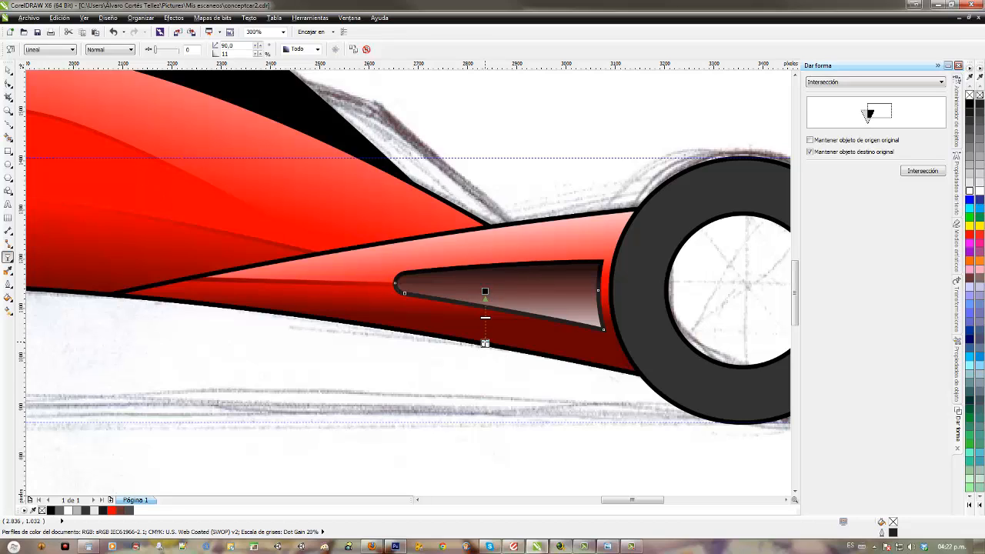
{"action": "left_click_drag", "start_coordinate": [484, 343], "coordinate": [479, 339]}
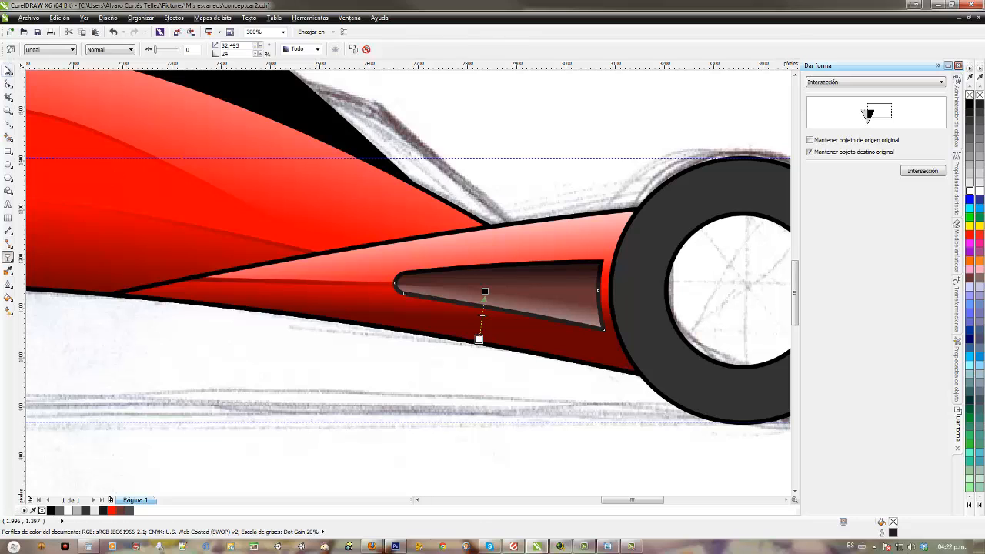
{"action": "key", "text": "space"}
{"action": "scroll", "coordinate": [218, 324], "scroll_direction": "down", "scroll_amount": 4}
{"action": "left_click_drag", "start_coordinate": [406, 303], "coordinate": [504, 283]}
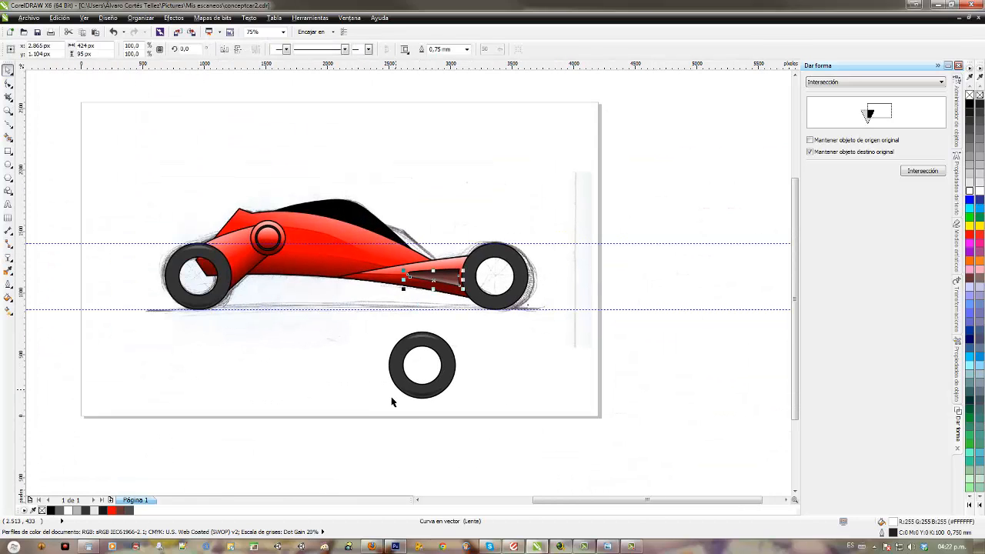
{"action": "left_click_drag", "start_coordinate": [391, 398], "coordinate": [489, 377]}
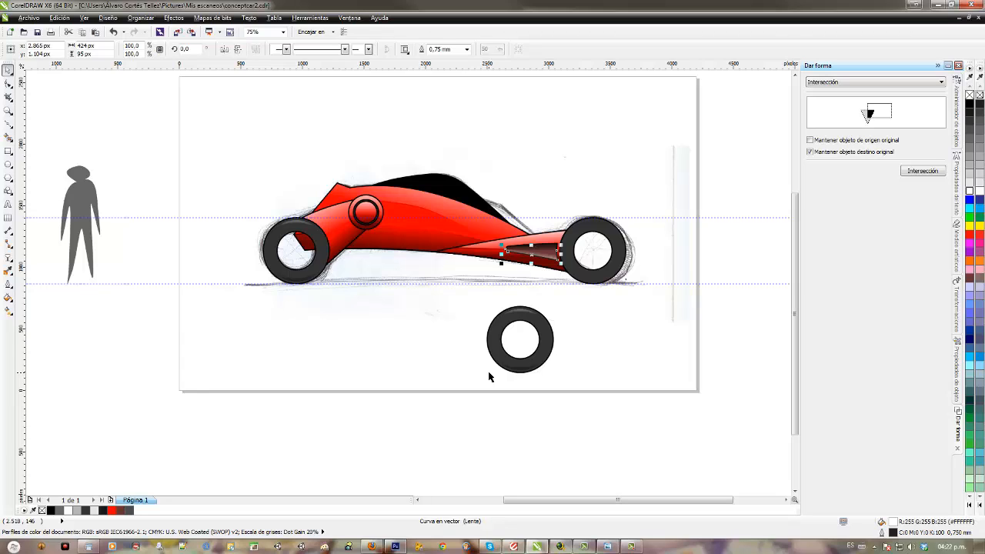
{"action": "left_click_drag", "start_coordinate": [449, 350], "coordinate": [475, 366]}
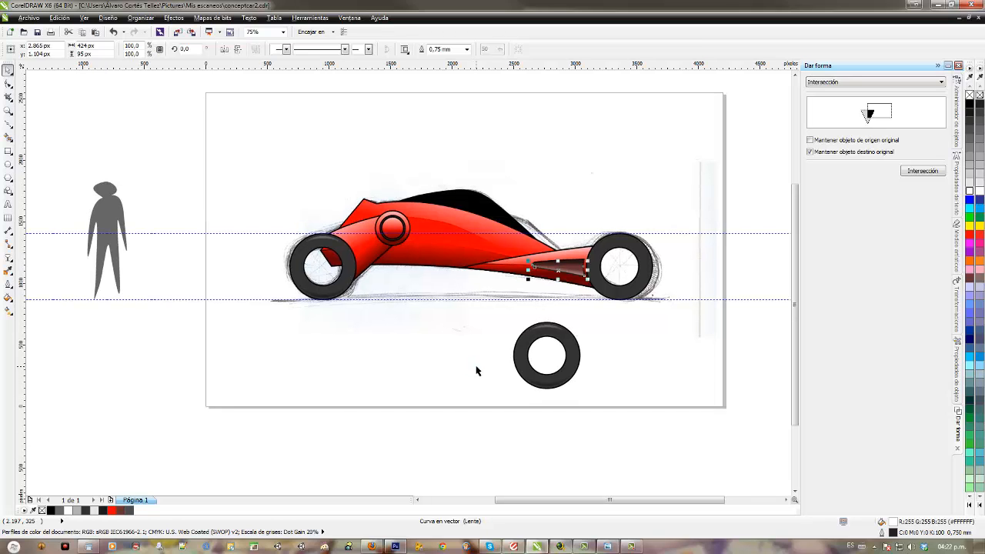
{"action": "left_click_drag", "start_coordinate": [444, 341], "coordinate": [454, 346]}
{"action": "scroll", "coordinate": [454, 346], "scroll_direction": "up", "scroll_amount": 2}
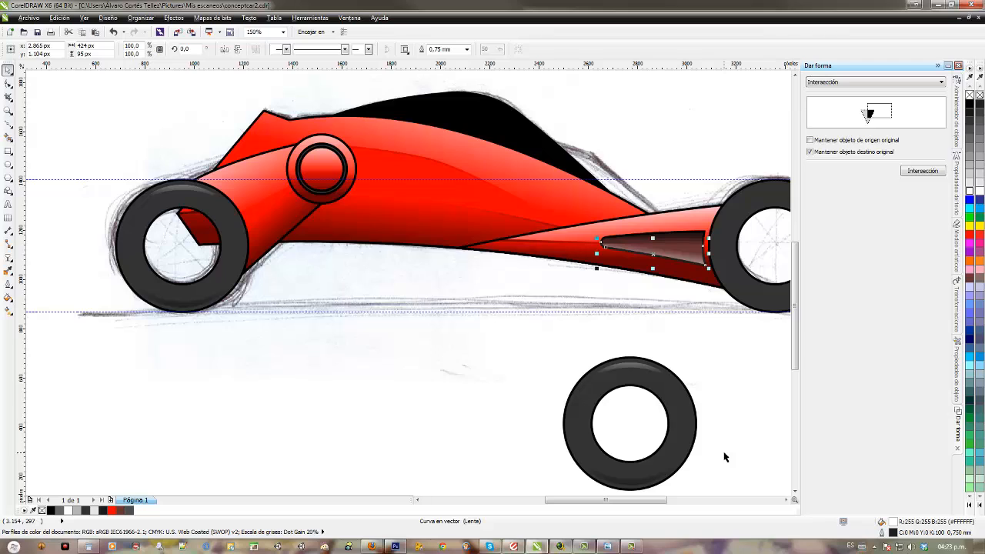
{"action": "key", "text": "alt+Tab"}
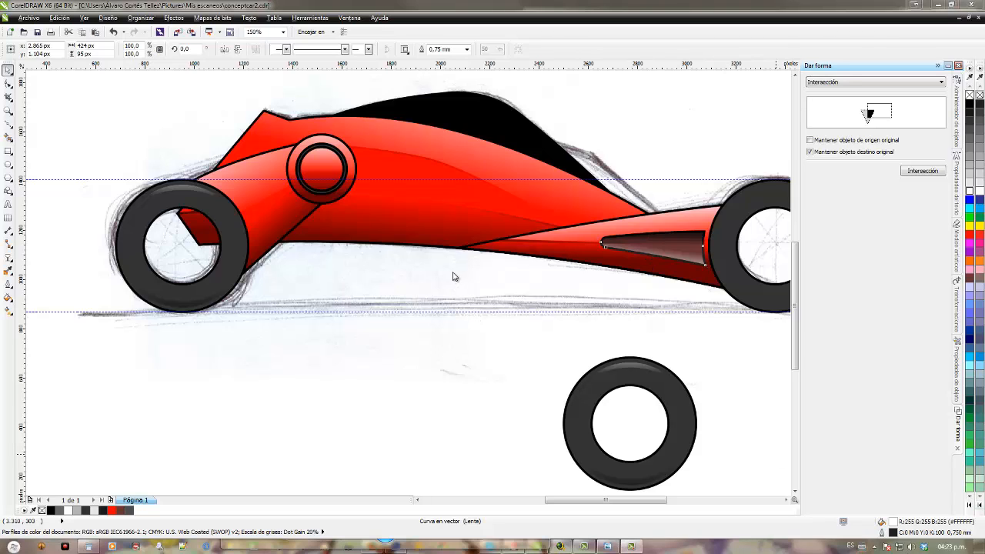
{"action": "key", "text": "alt+Tab"}
{"action": "mouse_move", "coordinate": [441, 293]}
{"action": "left_mouse_down"}
{"action": "mouse_move", "coordinate": [377, 367]}
{"action": "mouse_move", "coordinate": [262, 351]}
{"action": "mouse_move", "coordinate": [490, 336]}
{"action": "left_mouse_up"}
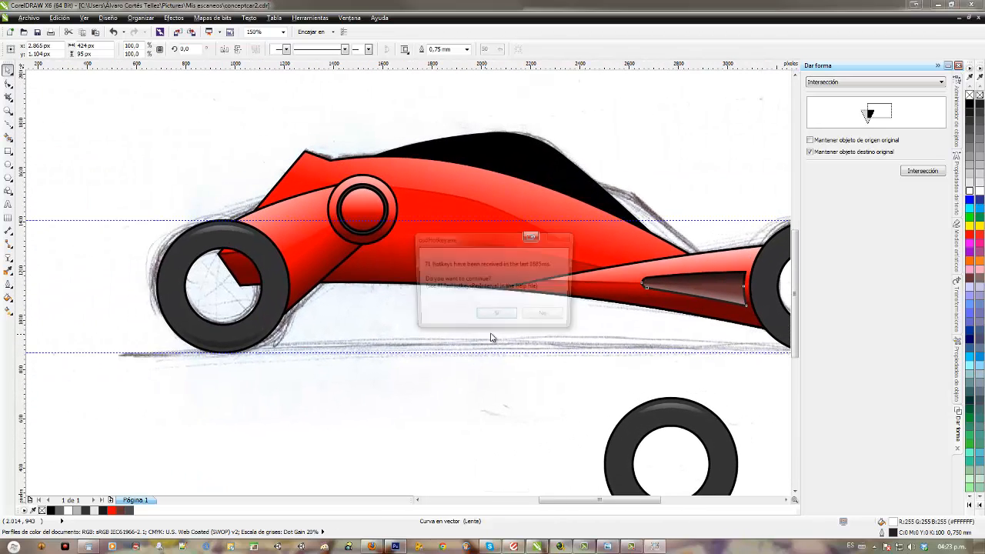
{"action": "left_click", "coordinate": [483, 314]}
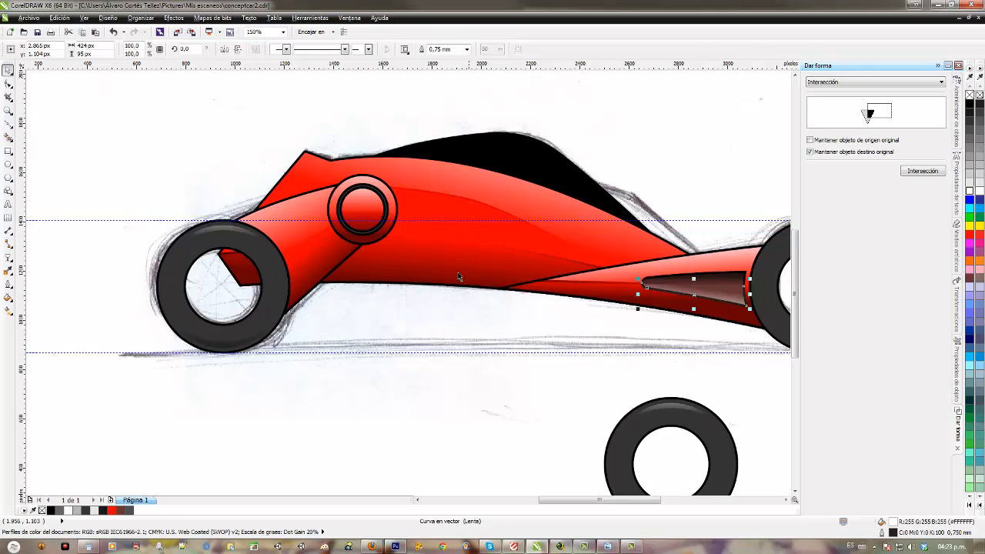
Step: Add a one-step inside contour of 12 px to the black cabin shape and separate the contour group
{"action": "left_click_drag", "start_coordinate": [454, 231], "coordinate": [365, 338]}
{"action": "left_click", "coordinate": [417, 268]}
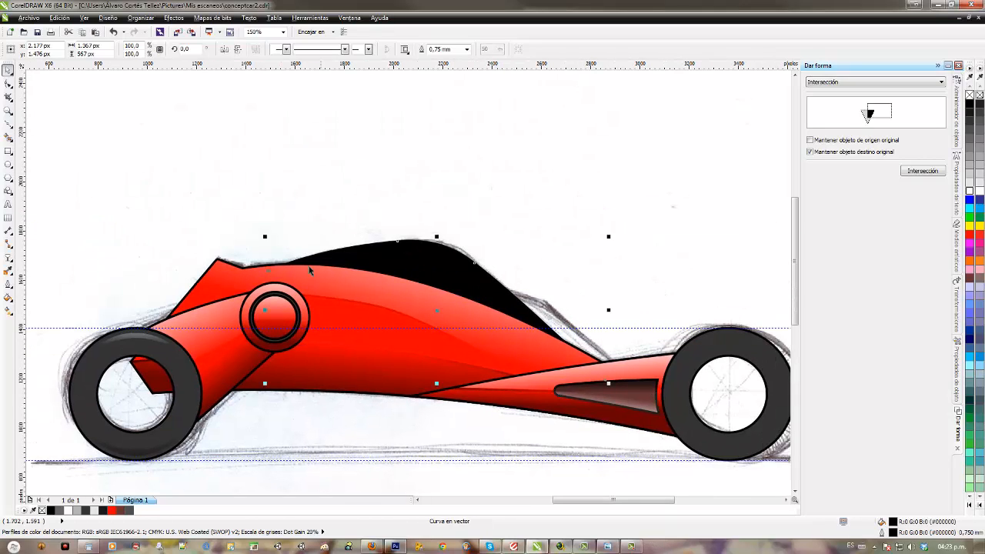
{"action": "left_click", "coordinate": [8, 258]}
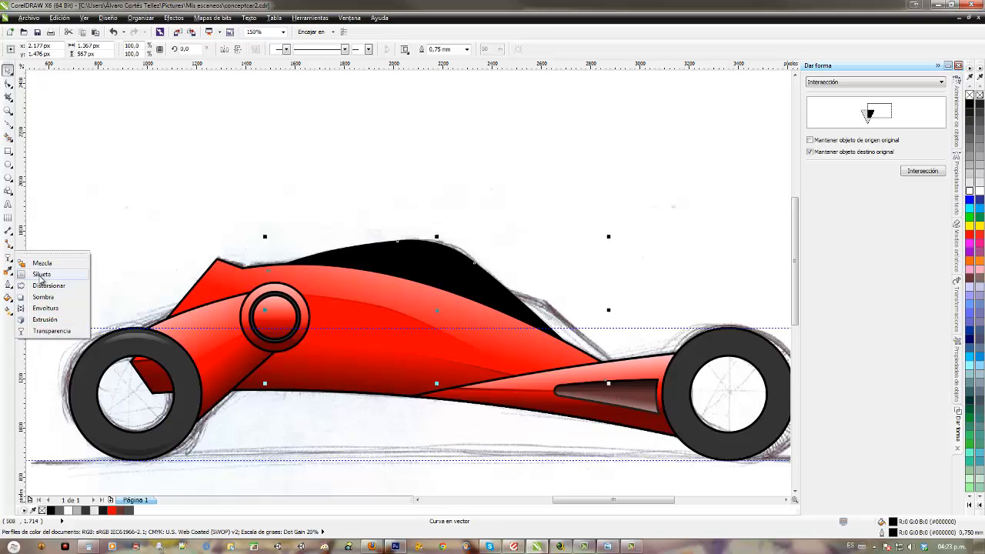
{"action": "left_click", "coordinate": [41, 277]}
{"action": "mouse_move", "coordinate": [436, 244]}
{"action": "left_mouse_down"}
{"action": "mouse_move", "coordinate": [403, 257]}
{"action": "mouse_move", "coordinate": [419, 250]}
{"action": "mouse_move", "coordinate": [412, 245]}
{"action": "left_mouse_up"}
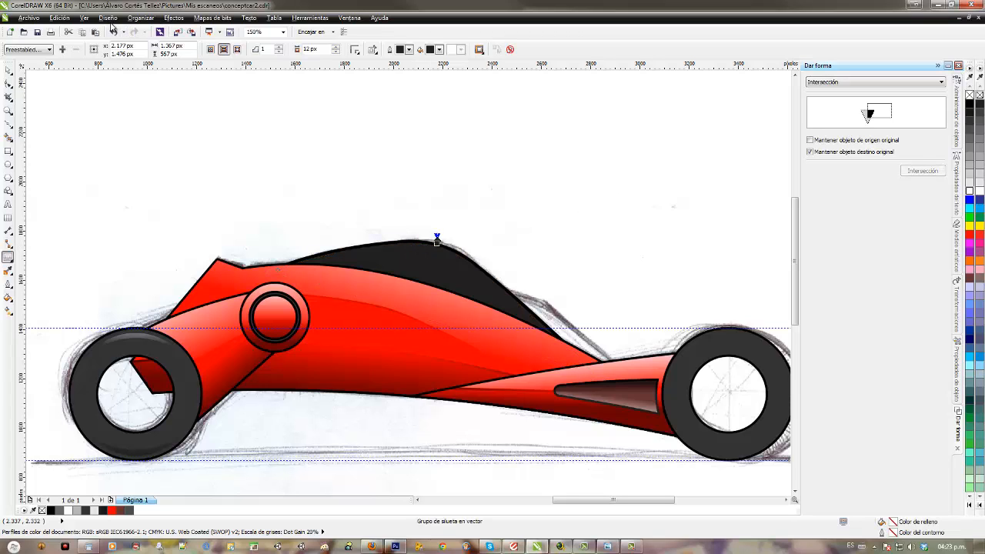
{"action": "left_click", "coordinate": [130, 18]}
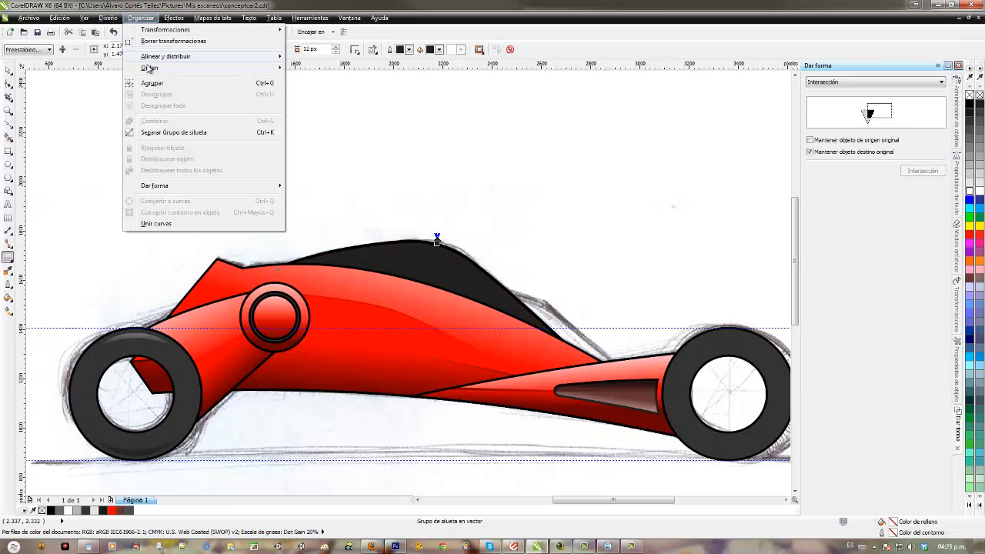
{"action": "left_click", "coordinate": [151, 132]}
{"action": "left_click", "coordinate": [8, 69]}
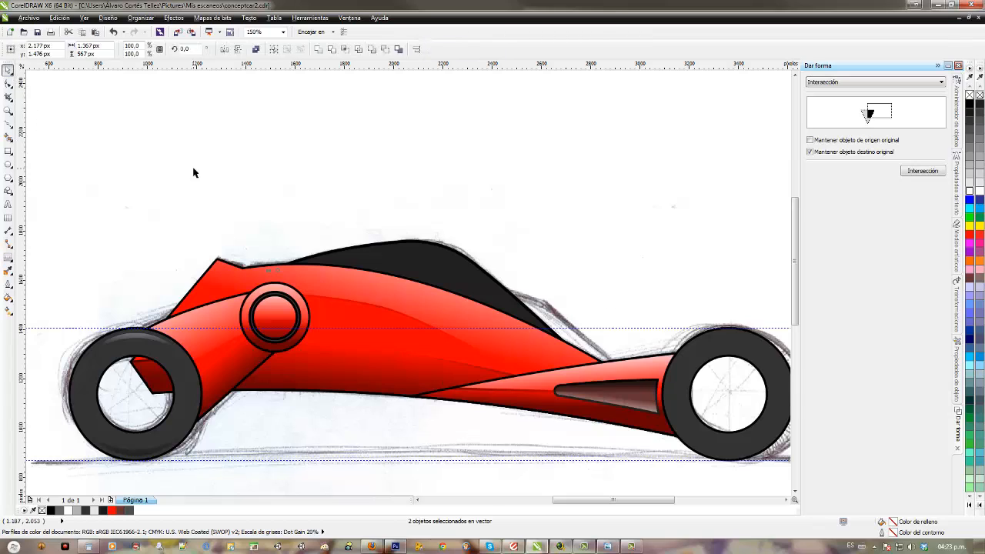
Step: Fill the inner cabin shape white and apply a linear Normal transparency at 270°, fading from above the roof down to the body
{"action": "left_click", "coordinate": [429, 271]}
{"action": "left_click", "coordinate": [969, 191]}
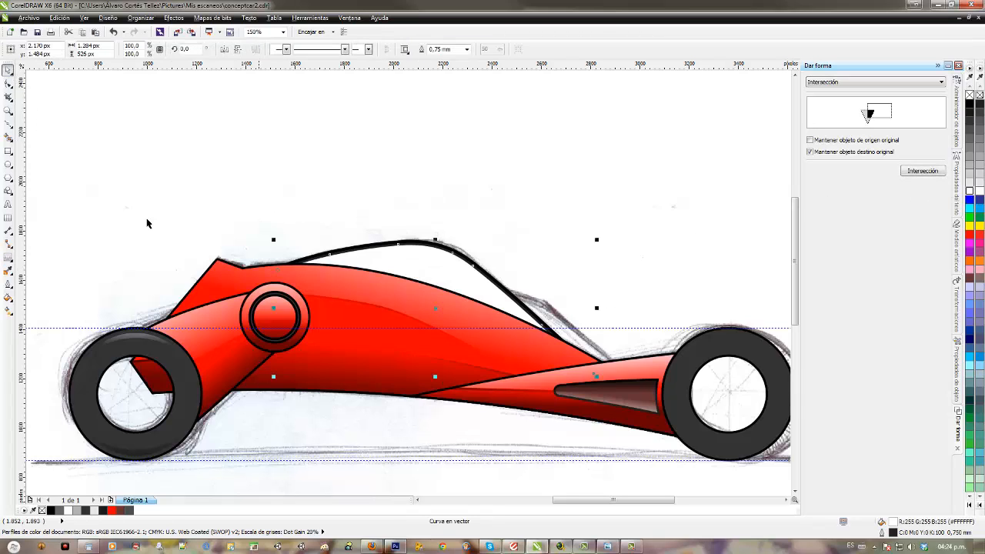
{"action": "left_click", "coordinate": [9, 258]}
{"action": "left_click", "coordinate": [11, 261]}
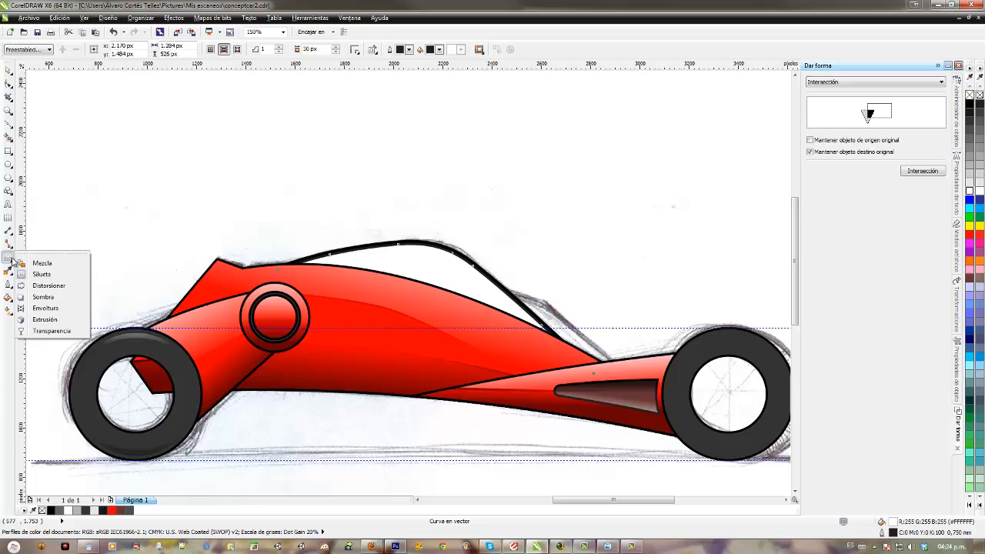
{"action": "left_click", "coordinate": [47, 331]}
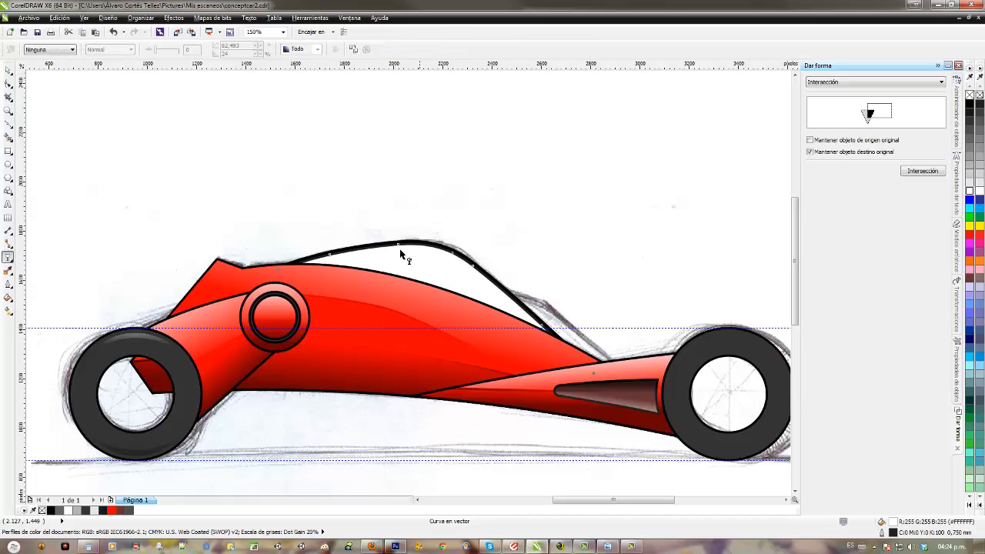
{"action": "left_click_drag", "start_coordinate": [406, 220], "coordinate": [405, 289]}
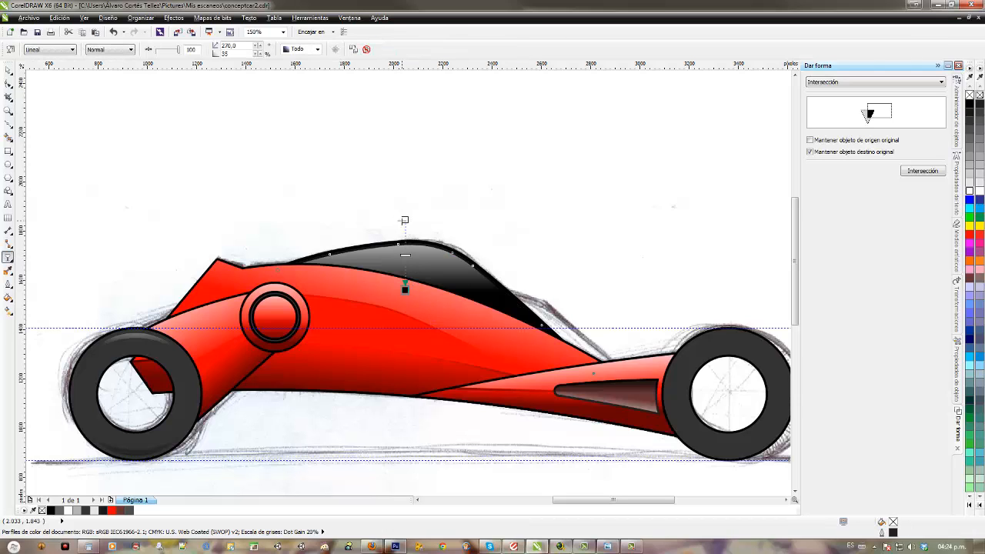
Step: Adjust the white cabin highlight's linear transparency to about 250°, starting above the roof and ending just inside the cabin's lower edge
{"action": "left_click_drag", "start_coordinate": [404, 221], "coordinate": [420, 238]}
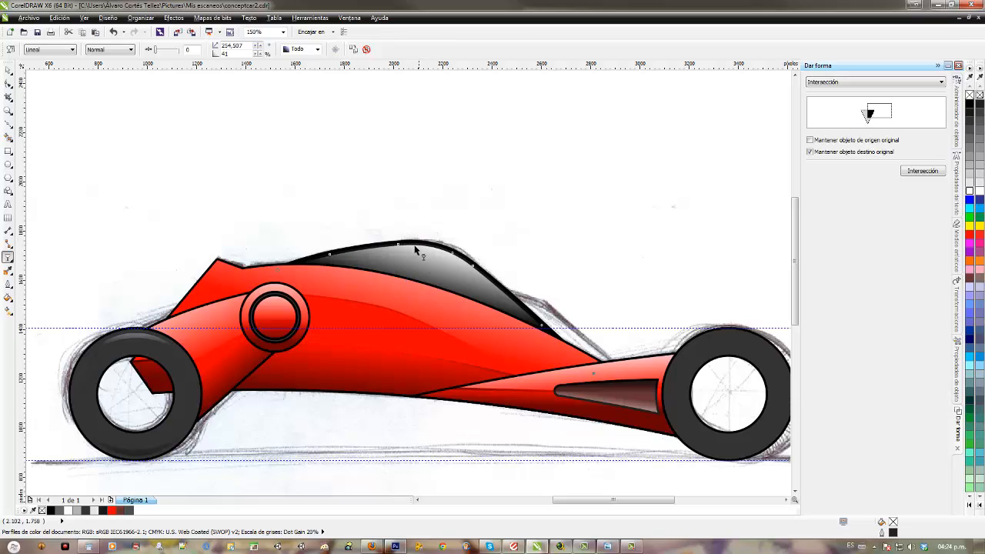
{"action": "left_click_drag", "start_coordinate": [405, 289], "coordinate": [344, 397]}
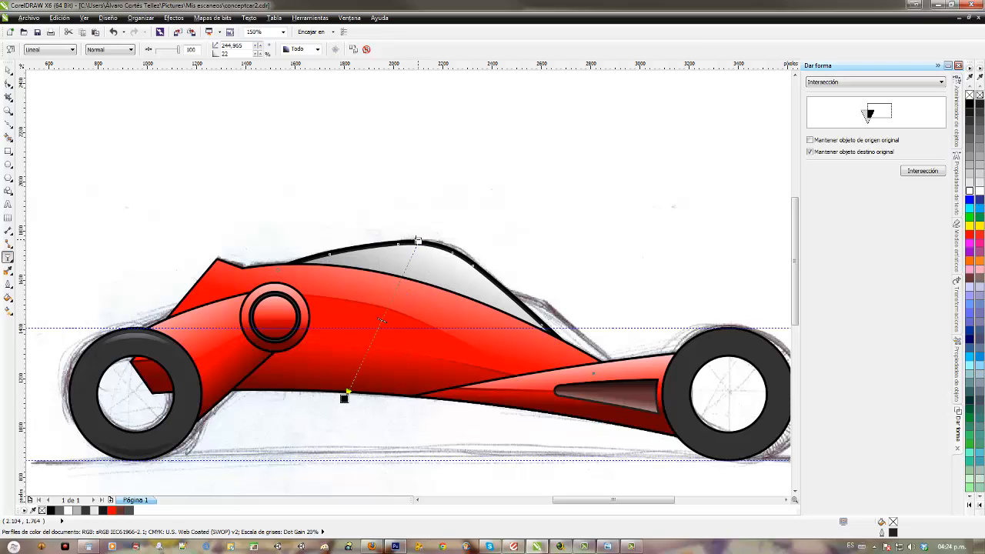
{"action": "left_click_drag", "start_coordinate": [418, 241], "coordinate": [461, 148]}
{"action": "left_click_drag", "start_coordinate": [344, 397], "coordinate": [413, 270]}
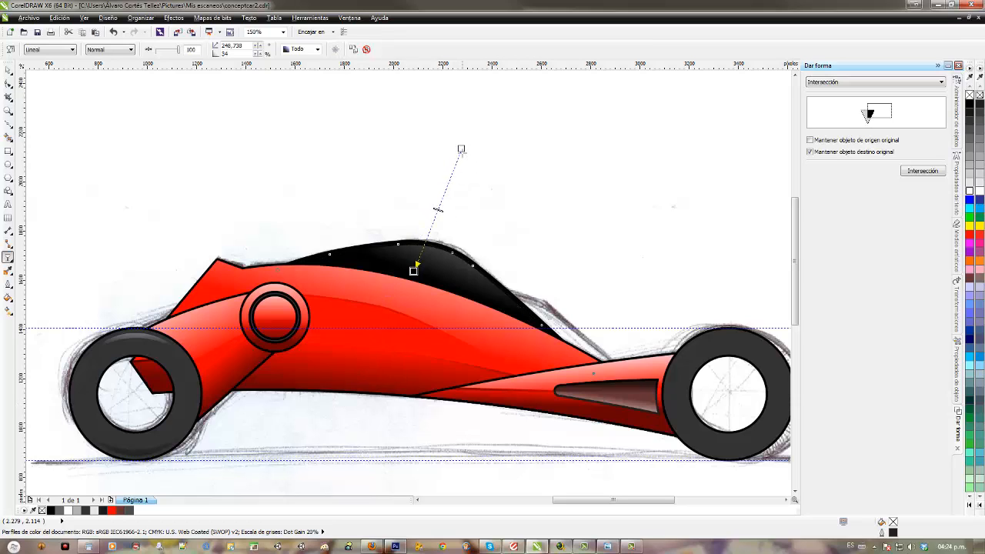
{"action": "left_click_drag", "start_coordinate": [460, 148], "coordinate": [436, 199]}
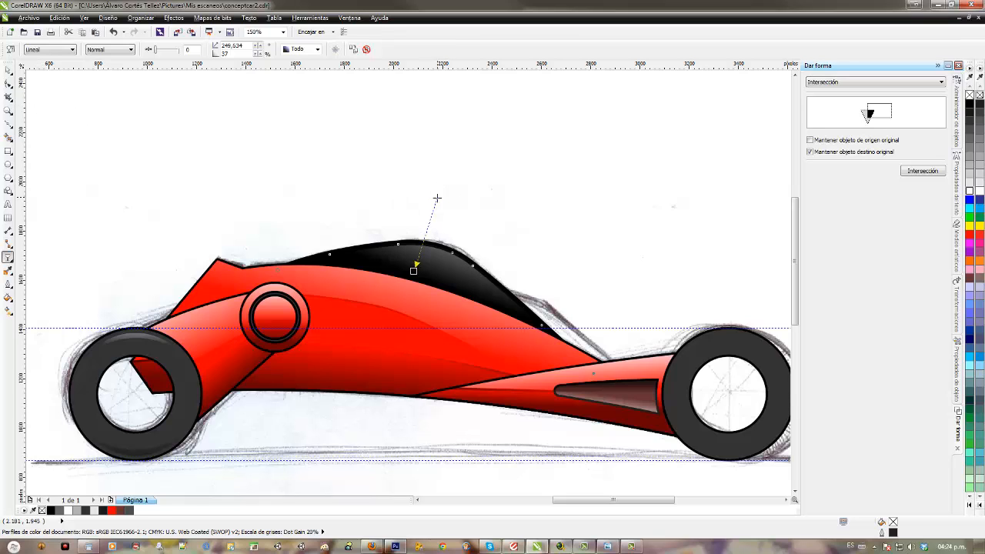
{"action": "left_click", "coordinate": [8, 69]}
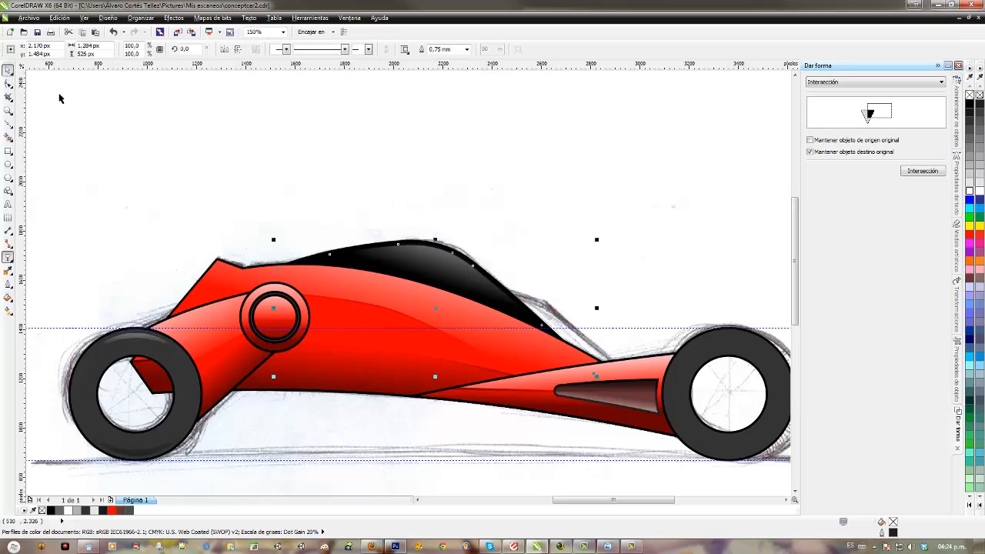
Step: Remove the outlines from all parts of the assembled car, leaving the spare wheel below it out of the selection
{"action": "left_click", "coordinate": [267, 152]}
{"action": "scroll", "coordinate": [294, 185], "scroll_direction": "down", "scroll_amount": 1}
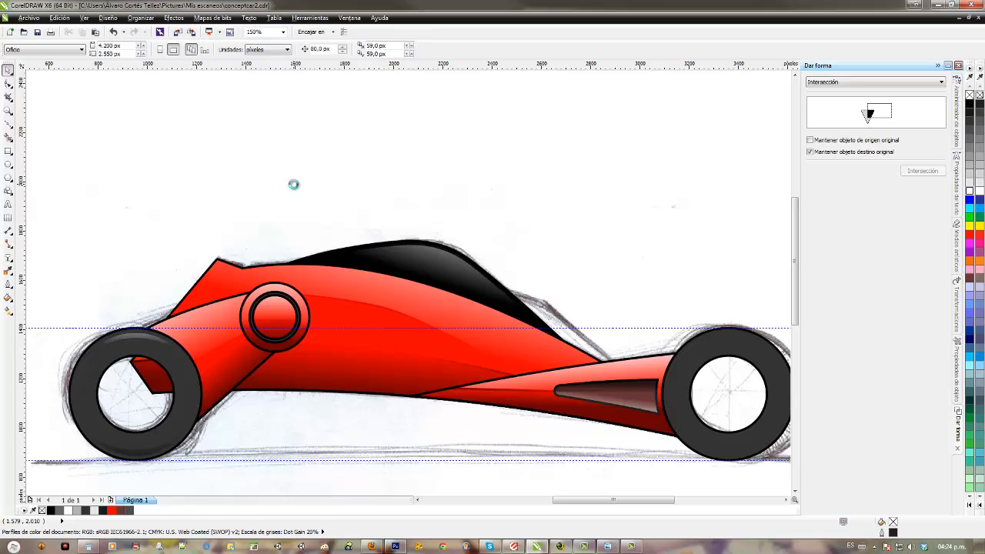
{"action": "left_click_drag", "start_coordinate": [302, 183], "coordinate": [481, 192]}
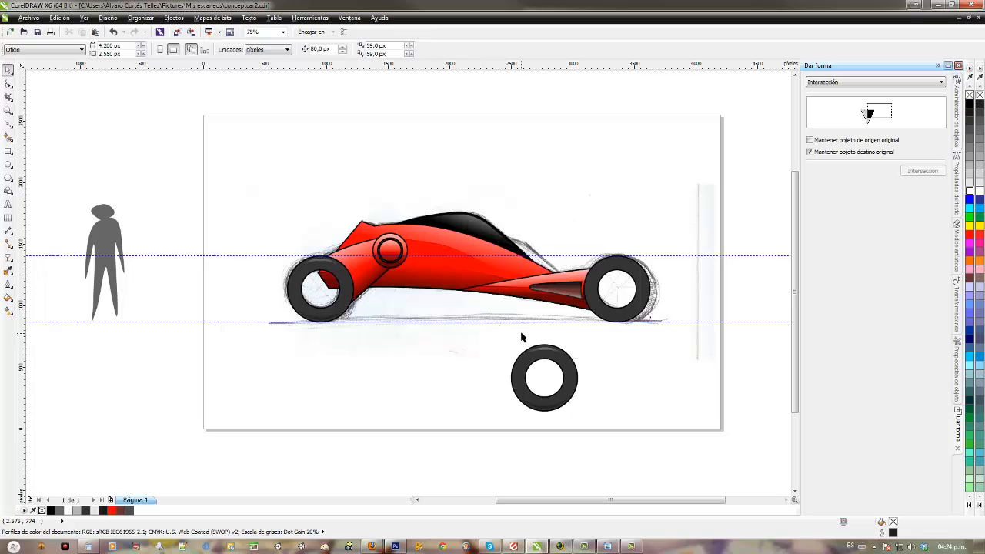
{"action": "left_click_drag", "start_coordinate": [523, 338], "coordinate": [592, 249]}
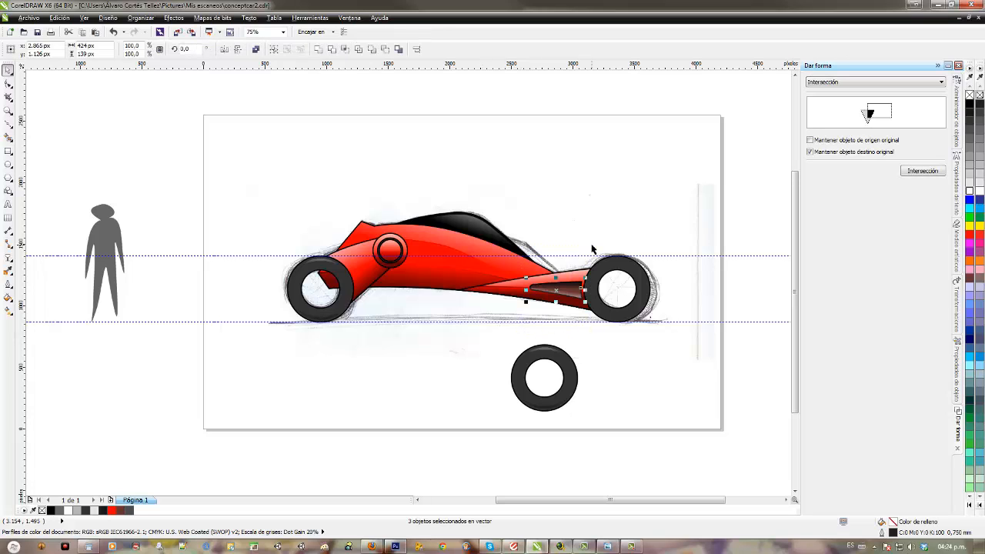
{"action": "left_click_drag", "start_coordinate": [243, 149], "coordinate": [664, 352]}
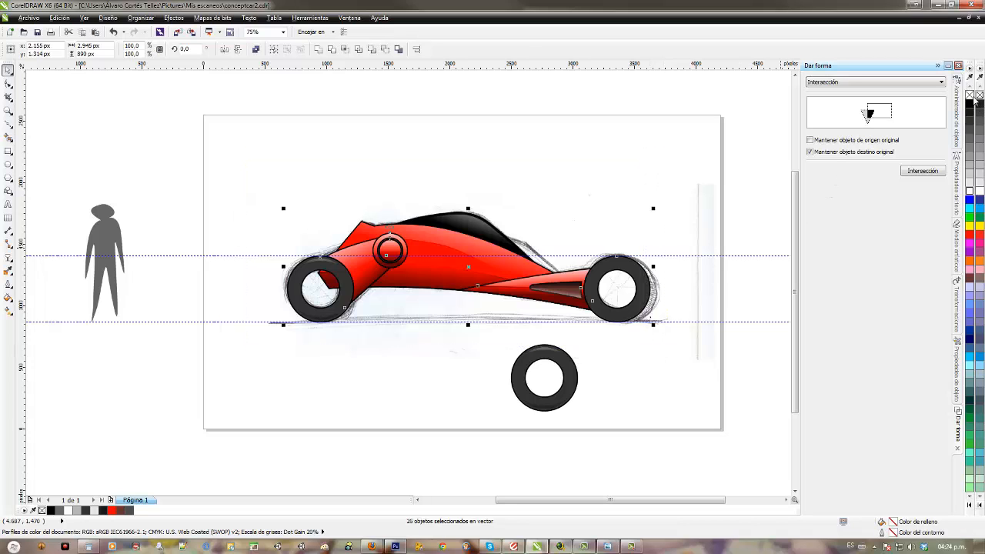
{"action": "scroll", "coordinate": [503, 362], "scroll_direction": "up", "scroll_amount": 2}
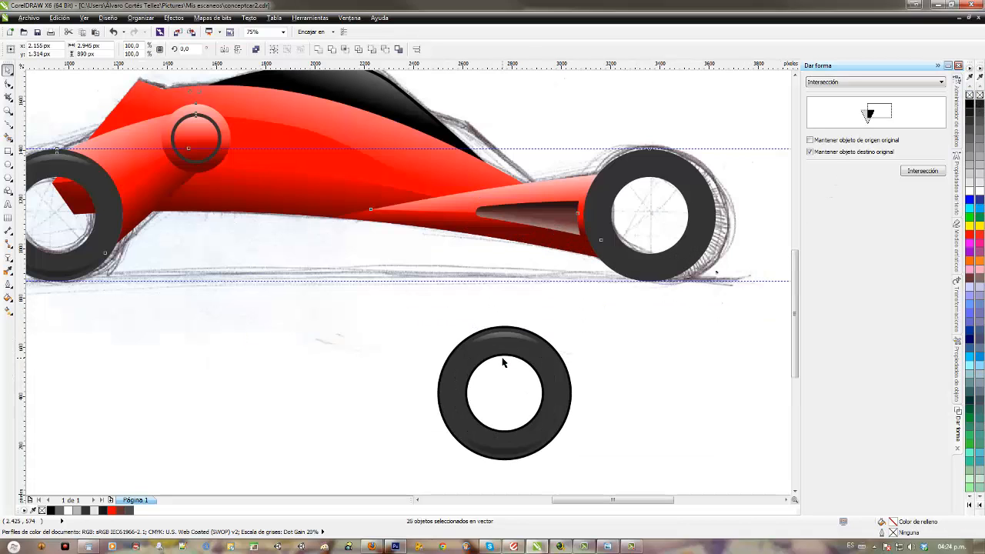
{"action": "left_click_drag", "start_coordinate": [439, 329], "coordinate": [535, 398]}
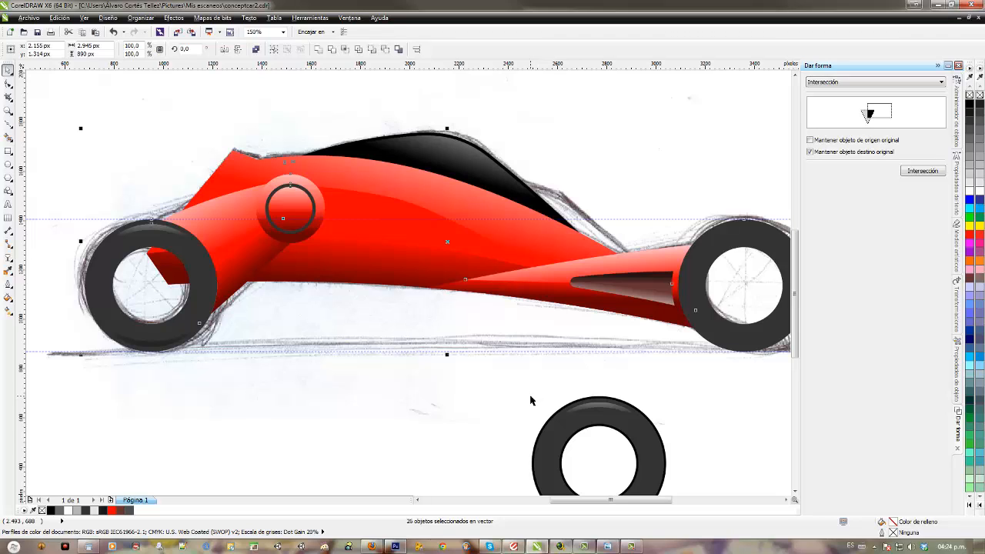
{"action": "key", "text": "Escape"}
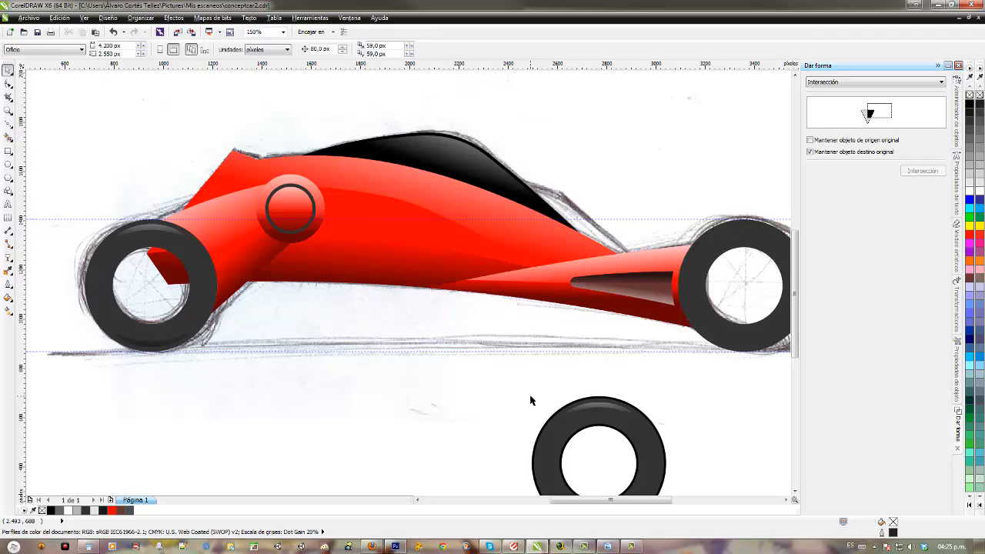
Step: Make one copy in place of the grey shadow curve on the lower body, keeping its proportional 2,282 by 386 px size
{"action": "left_click", "coordinate": [337, 276]}
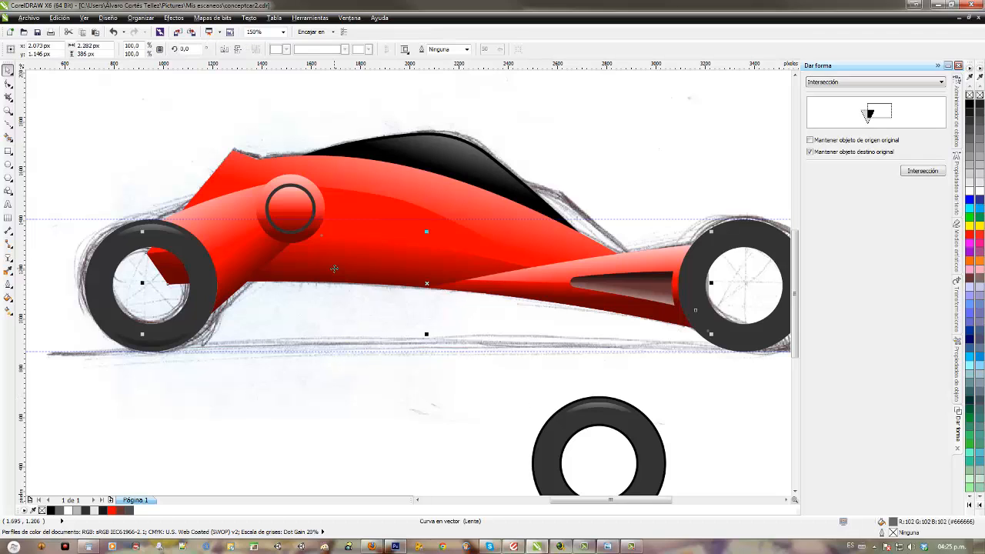
{"action": "left_click", "coordinate": [957, 306]}
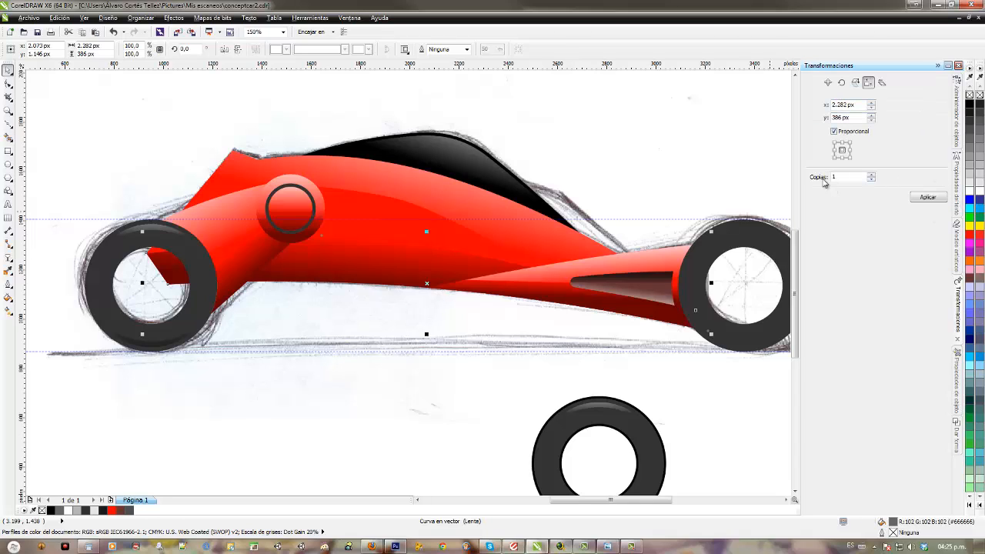
{"action": "left_click", "coordinate": [927, 197]}
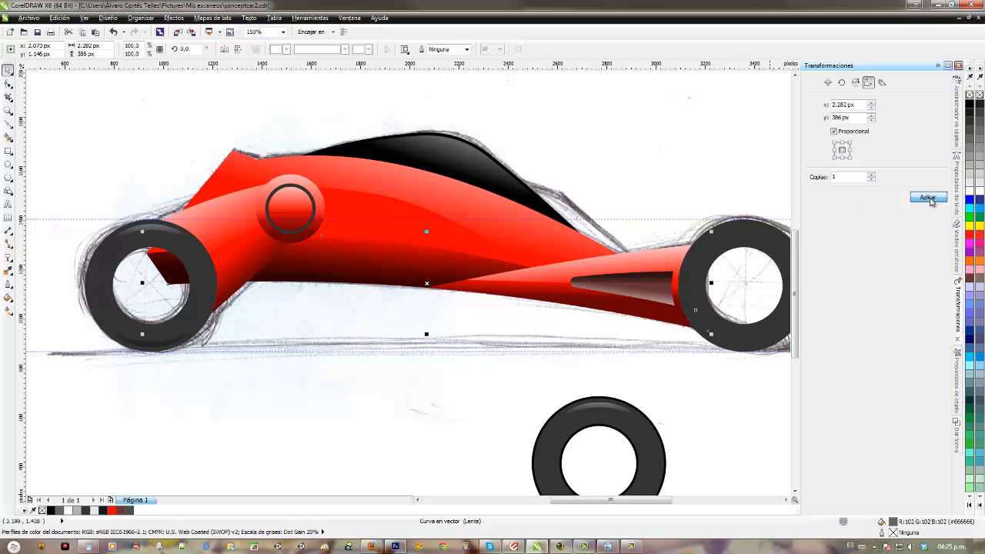
Step: Redirect the copied shadow's linear Multiplicar transparency diagonally, from the upper side of the round joint to just below the body's lower edge
{"action": "left_click", "coordinate": [7, 258]}
{"action": "left_click_drag", "start_coordinate": [150, 219], "coordinate": [346, 265]}
{"action": "left_click_drag", "start_coordinate": [151, 219], "coordinate": [223, 206]}
{"action": "left_click_drag", "start_coordinate": [346, 265], "coordinate": [320, 285]}
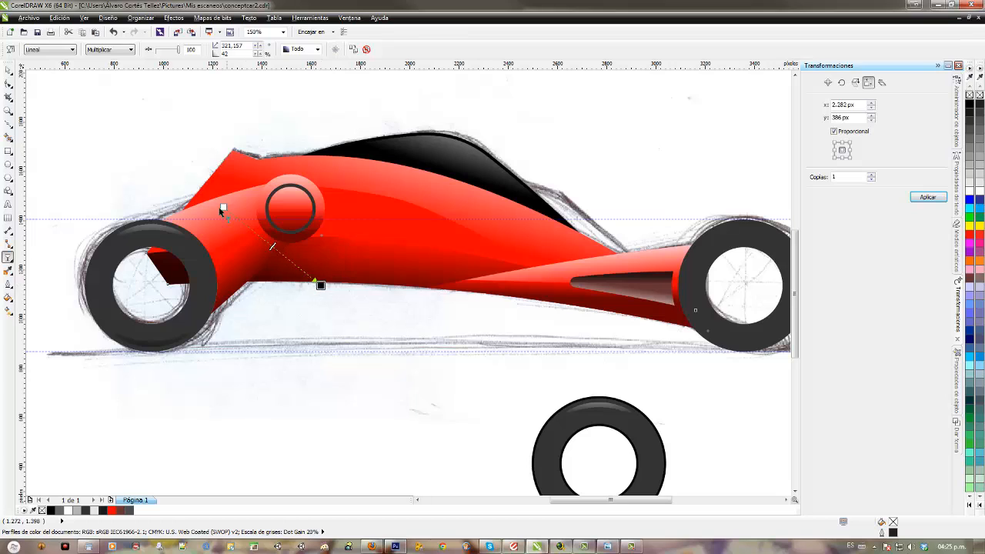
{"action": "left_click_drag", "start_coordinate": [223, 206], "coordinate": [245, 196]}
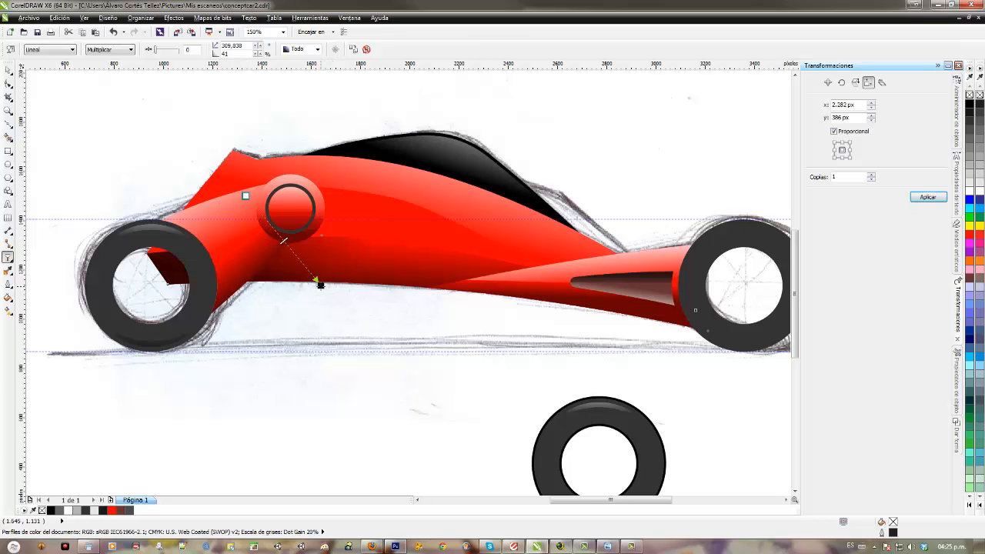
{"action": "left_click_drag", "start_coordinate": [320, 285], "coordinate": [318, 298]}
{"action": "left_click_drag", "start_coordinate": [246, 197], "coordinate": [251, 202]}
{"action": "left_click", "coordinate": [8, 70]}
{"action": "left_click", "coordinate": [245, 386]}
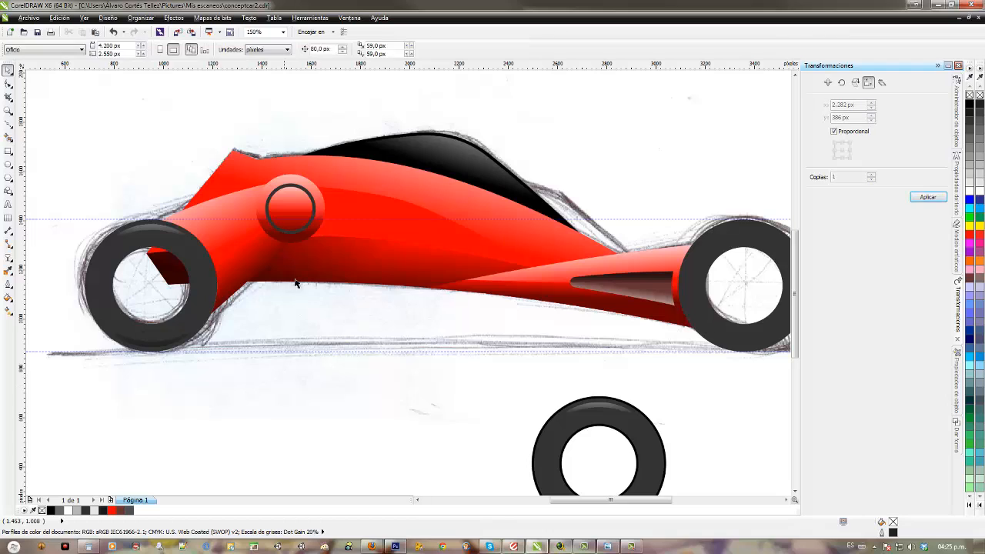
{"action": "left_click", "coordinate": [316, 202]}
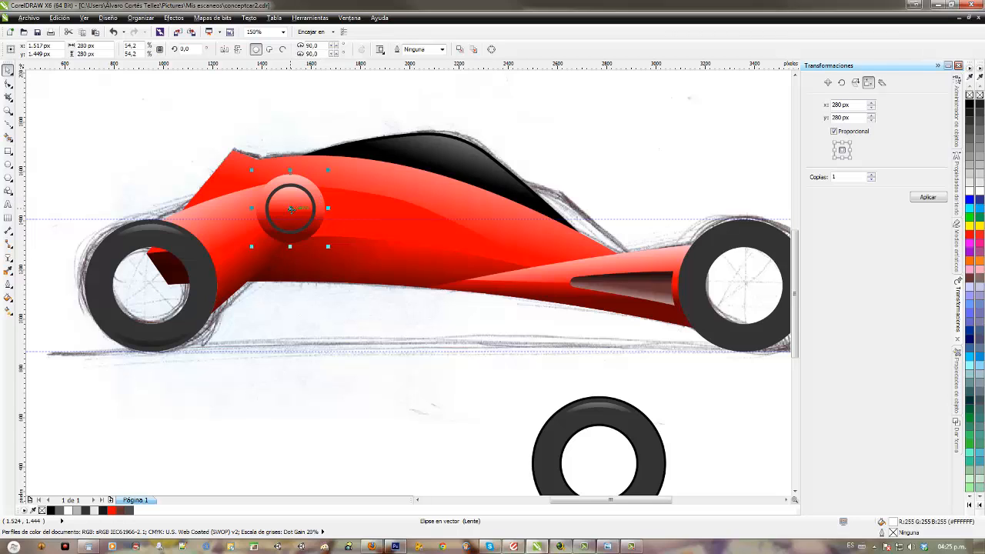
{"action": "left_click_drag", "start_coordinate": [289, 207], "coordinate": [316, 386]}
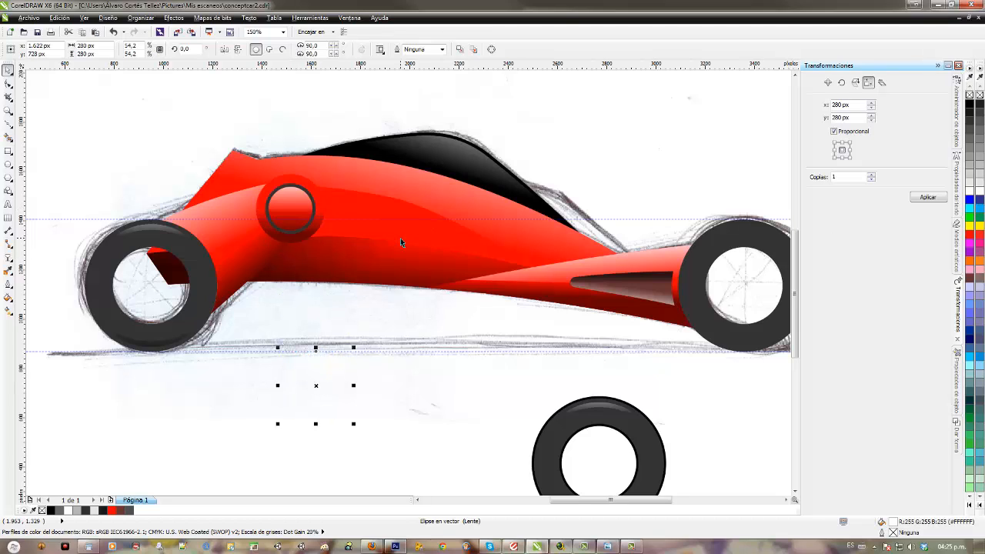
{"action": "key", "text": "ctrl+z"}
{"action": "left_click_drag", "start_coordinate": [290, 207], "coordinate": [290, 413]}
{"action": "key", "text": "ctrl+z"}
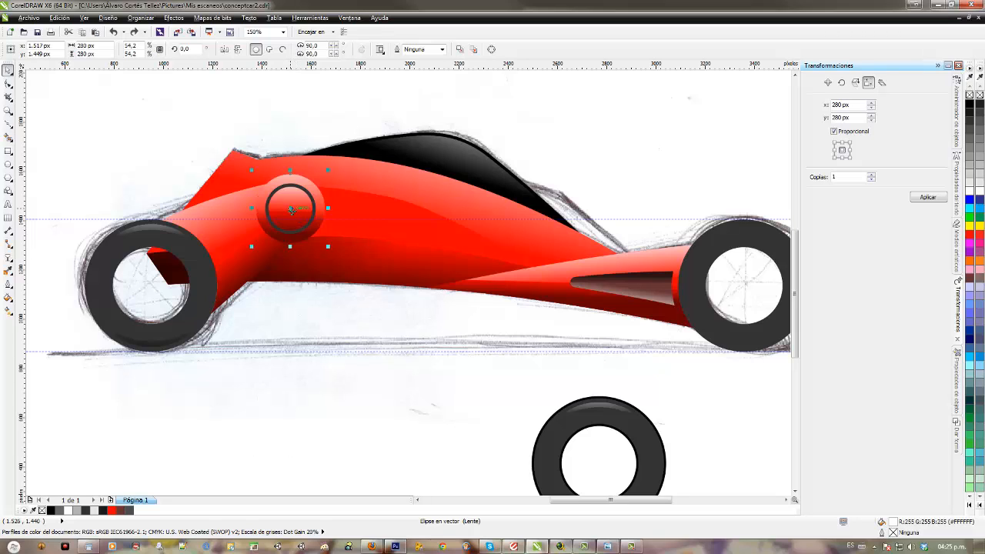
{"action": "left_click_drag", "start_coordinate": [290, 208], "coordinate": [338, 389]}
{"action": "key", "text": "ctrl+z"}
{"action": "left_click_drag", "start_coordinate": [294, 211], "coordinate": [476, 123]}
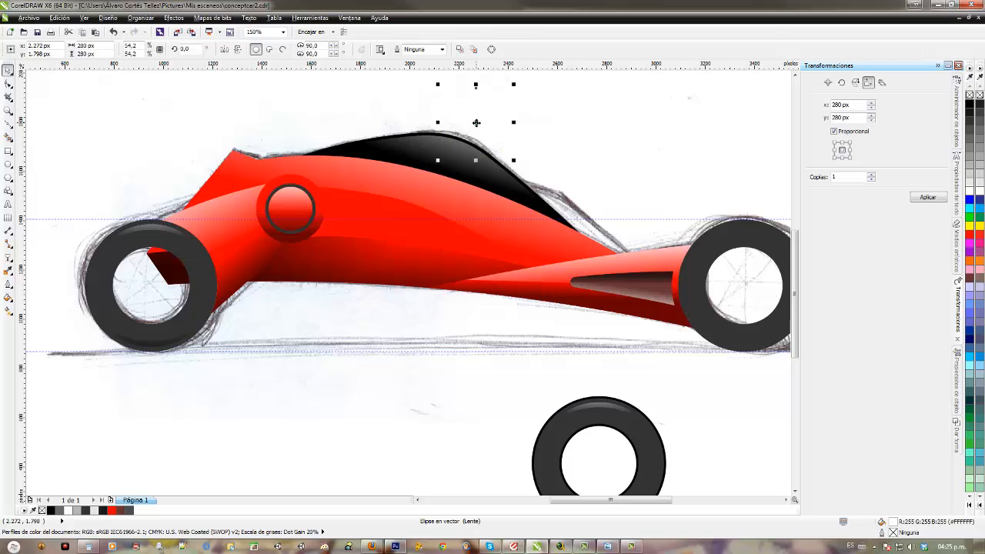
{"action": "key", "text": "ctrl+z"}
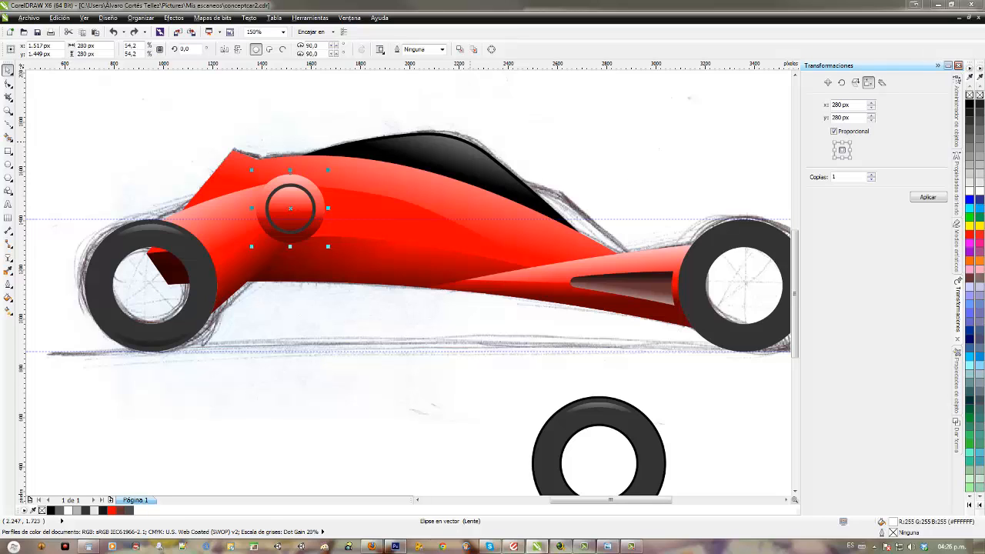
Step: Place a black-filled copy of the round joint's white highlight ellipse just below the joint, centred at x 1.517 px, y 1.288 px
{"action": "key", "text": "KP_Add"}
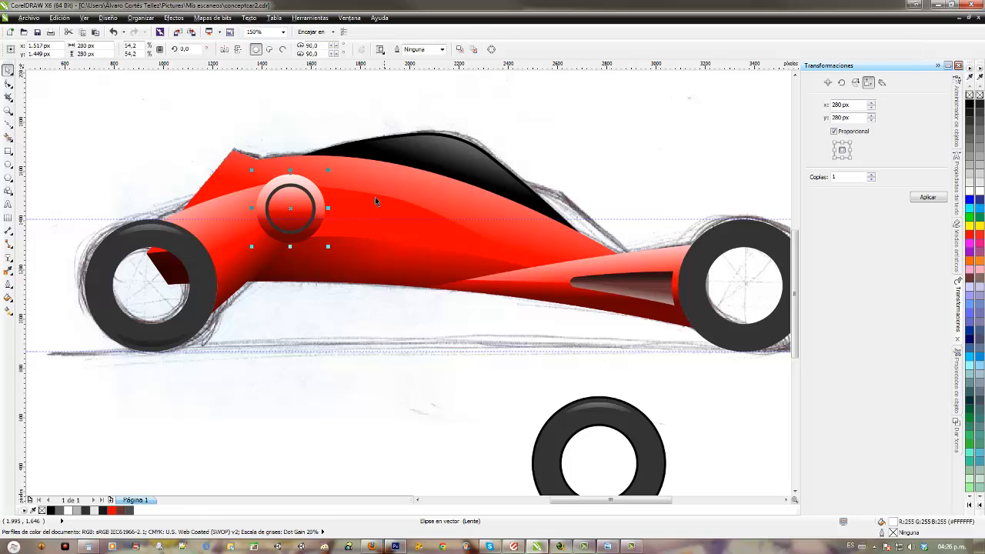
{"action": "left_click_drag", "start_coordinate": [292, 217], "coordinate": [297, 350]}
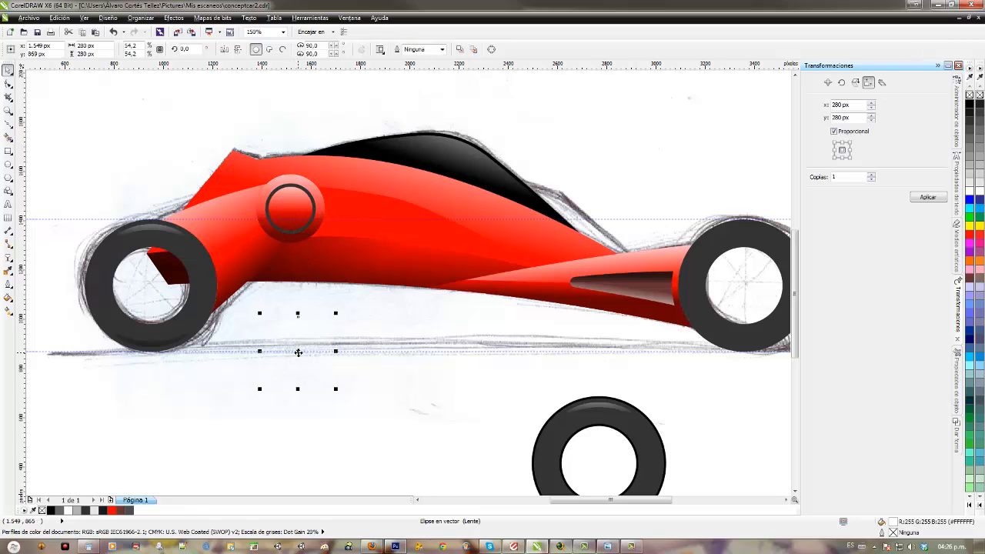
{"action": "left_click", "coordinate": [970, 105]}
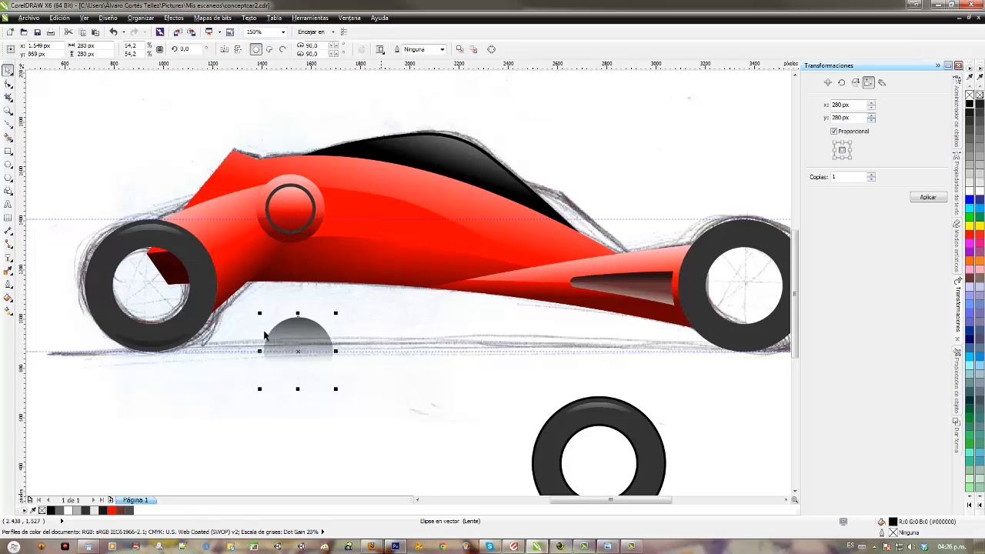
{"action": "left_click_drag", "start_coordinate": [297, 353], "coordinate": [289, 249]}
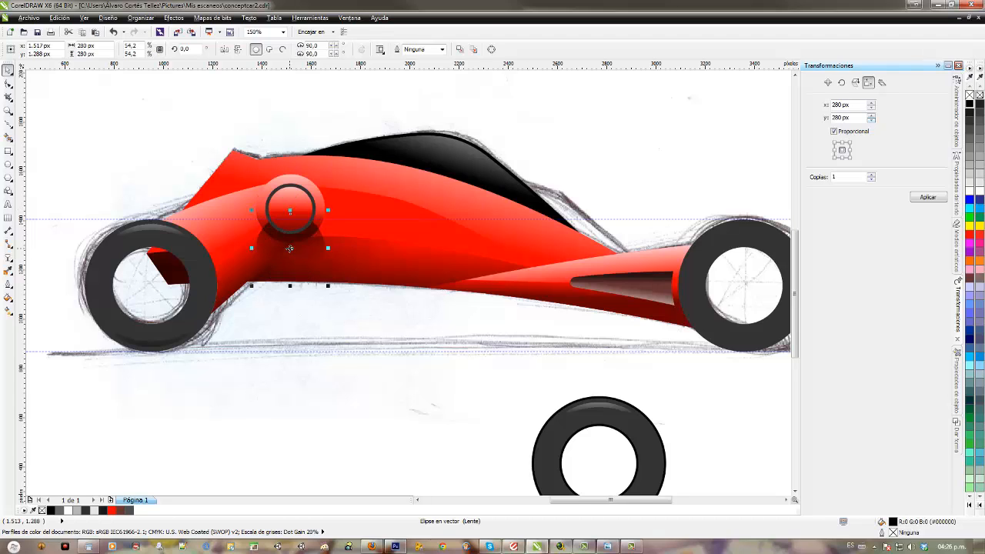
Step: Redirect the black ellipse's linear transparency downward at about 269°, fading from dark below the joint to clear near the ellipse's lower edge
{"action": "left_click", "coordinate": [8, 258]}
{"action": "left_click_drag", "start_coordinate": [293, 291], "coordinate": [292, 187]}
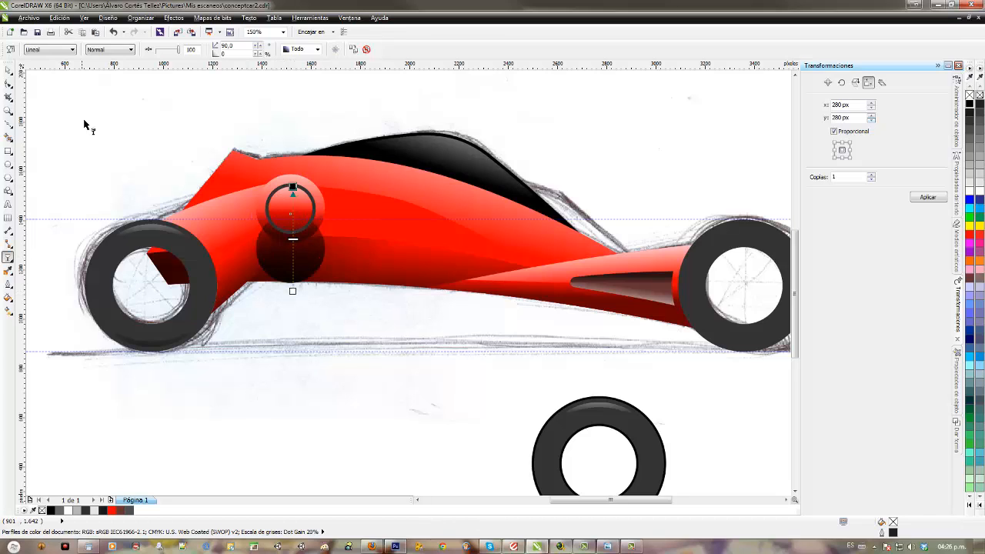
{"action": "left_click_drag", "start_coordinate": [293, 188], "coordinate": [289, 238]}
{"action": "left_click_drag", "start_coordinate": [293, 290], "coordinate": [289, 313]}
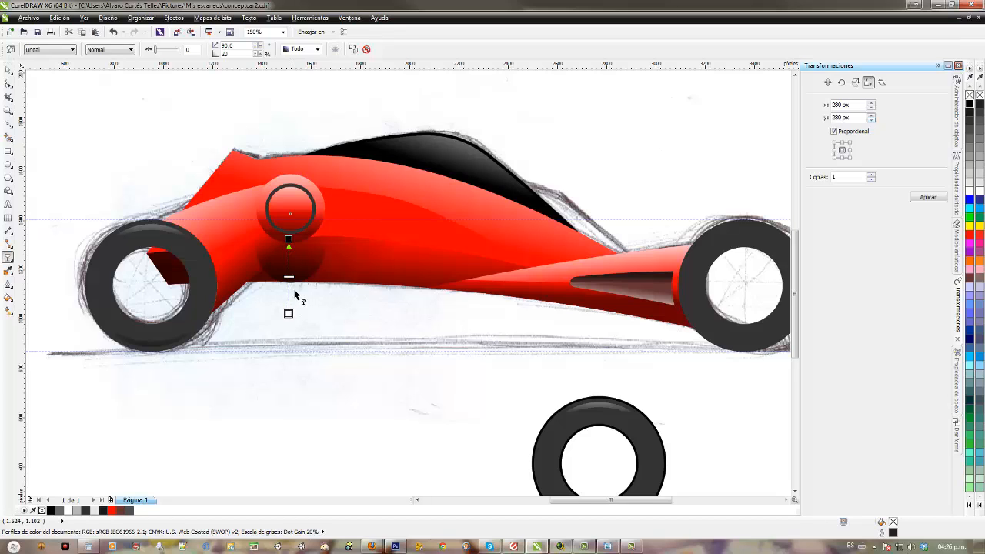
{"action": "mouse_move", "coordinate": [288, 239]}
{"action": "left_mouse_down"}
{"action": "mouse_move", "coordinate": [294, 223]}
{"action": "mouse_move", "coordinate": [298, 287]}
{"action": "mouse_move", "coordinate": [299, 257]}
{"action": "left_mouse_up"}
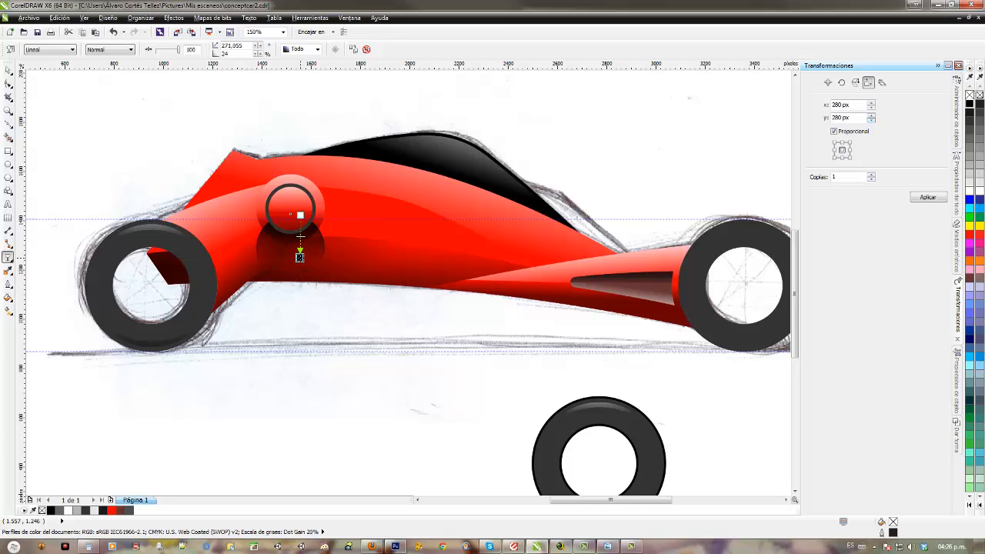
{"action": "left_click_drag", "start_coordinate": [300, 216], "coordinate": [300, 222]}
{"action": "left_click_drag", "start_coordinate": [300, 261], "coordinate": [299, 300]}
{"action": "left_click_drag", "start_coordinate": [298, 243], "coordinate": [296, 271]}
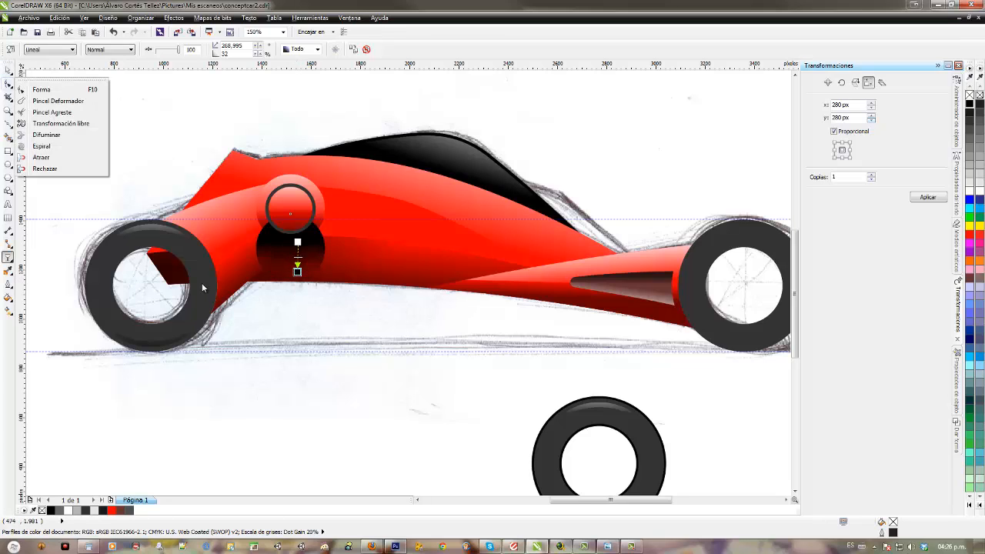
Step: Bring the round joint's parts in front of the black ellipse and move the ellipse up behind them to y 1.406 px
{"action": "left_click", "coordinate": [7, 71]}
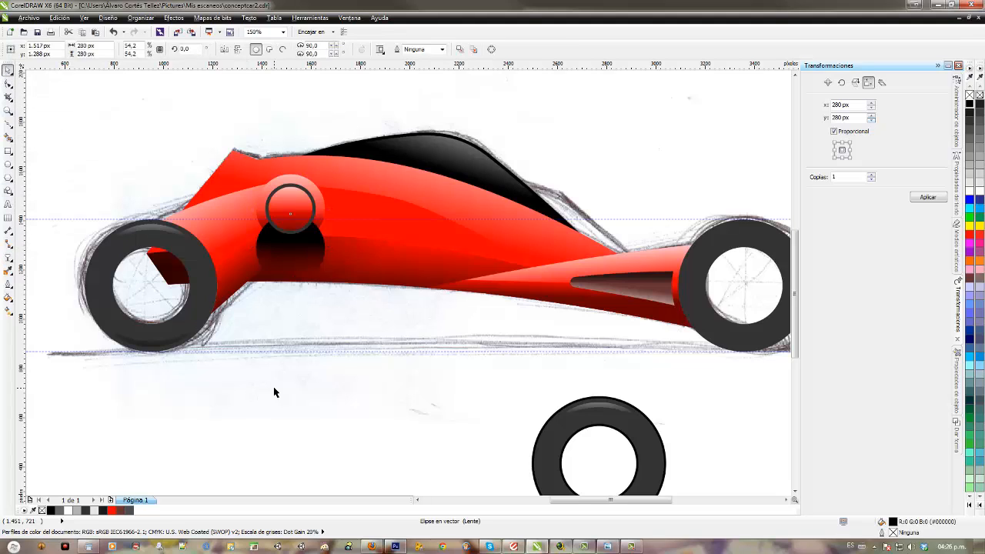
{"action": "left_click_drag", "start_coordinate": [251, 381], "coordinate": [333, 163]}
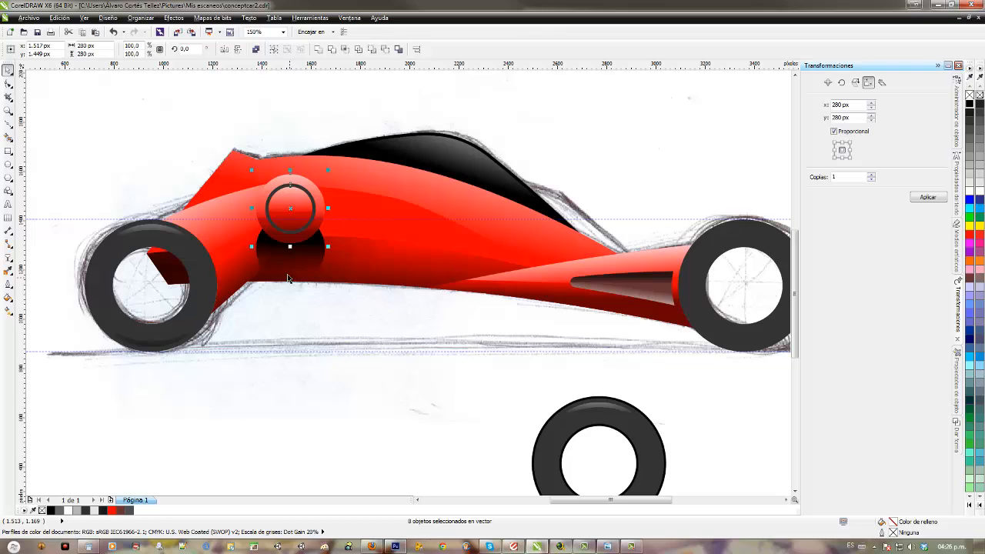
{"action": "left_click", "coordinate": [282, 269]}
{"action": "left_click_drag", "start_coordinate": [290, 248], "coordinate": [291, 218]}
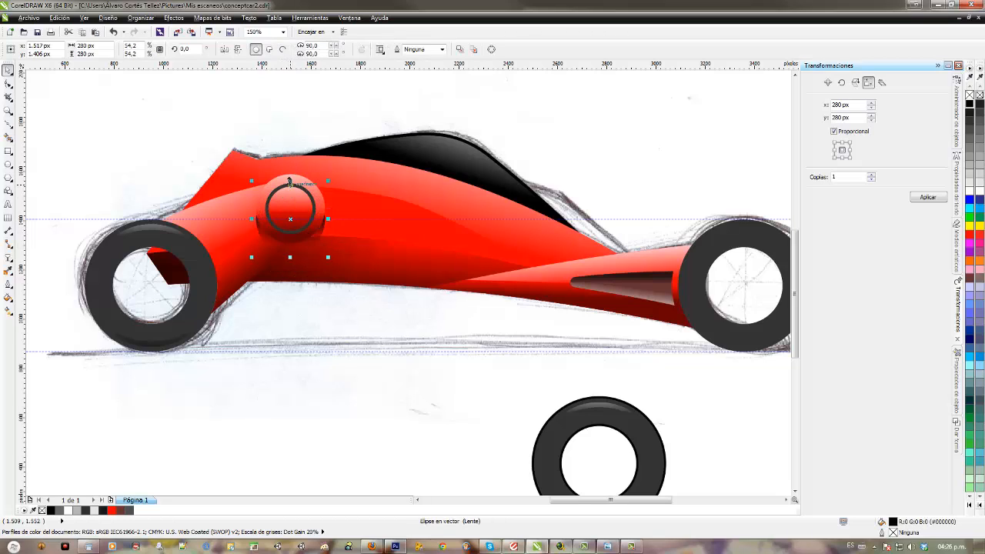
Step: Stretch the black ellipse to 280 by 305 px and readjust its linear transparency from the joint's ring to just below the ellipse
{"action": "left_click_drag", "start_coordinate": [290, 183], "coordinate": [292, 170]}
{"action": "left_click_drag", "start_coordinate": [292, 254], "coordinate": [294, 253]}
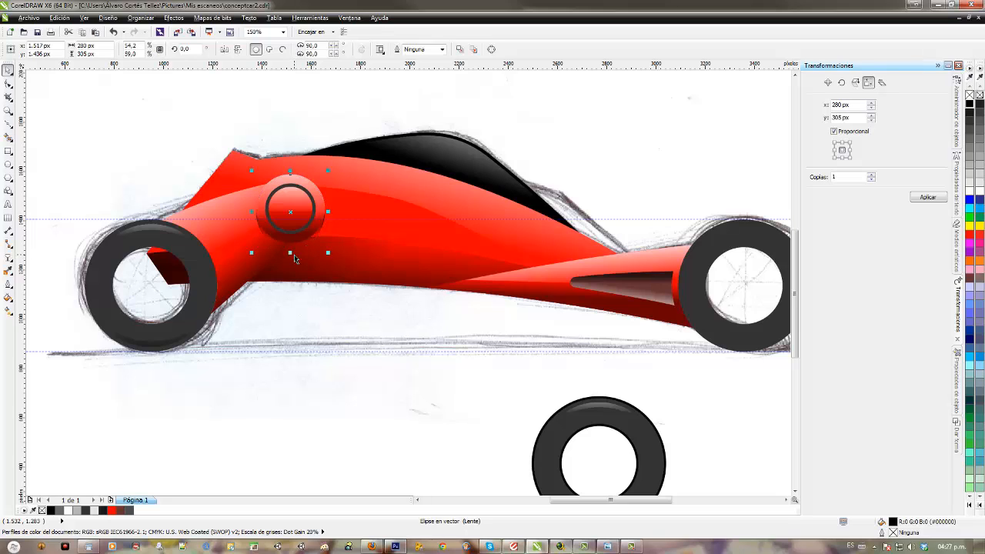
{"action": "left_click", "coordinate": [8, 258]}
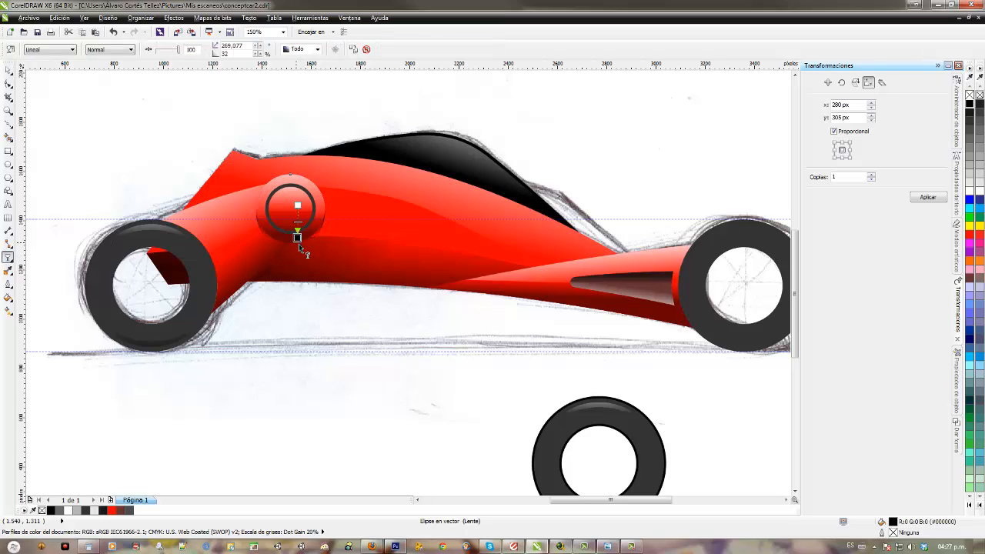
{"action": "left_click_drag", "start_coordinate": [298, 245], "coordinate": [296, 254]}
{"action": "left_click_drag", "start_coordinate": [290, 212], "coordinate": [289, 258]}
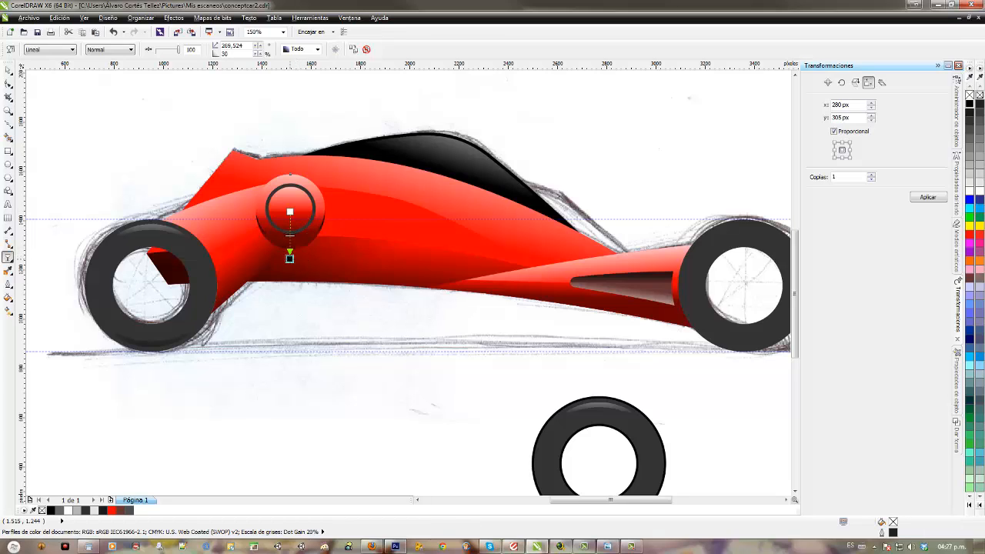
{"action": "left_click_drag", "start_coordinate": [290, 212], "coordinate": [289, 191]}
{"action": "left_click_drag", "start_coordinate": [289, 258], "coordinate": [288, 257]}
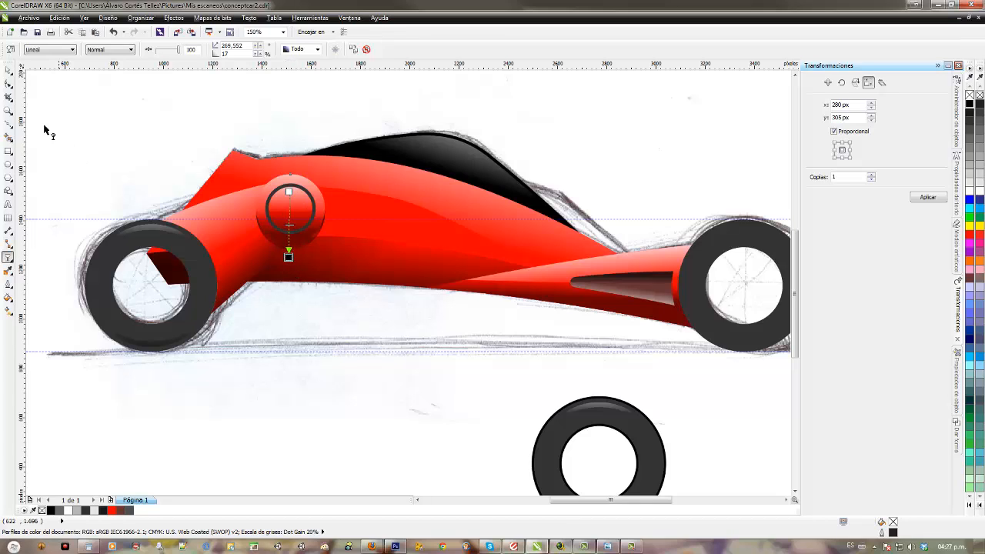
Step: Convert the black shadow ellipse behind the round joint to curves for node editing
{"action": "key", "text": "z"}
{"action": "left_click_drag", "start_coordinate": [225, 140], "coordinate": [356, 298]}
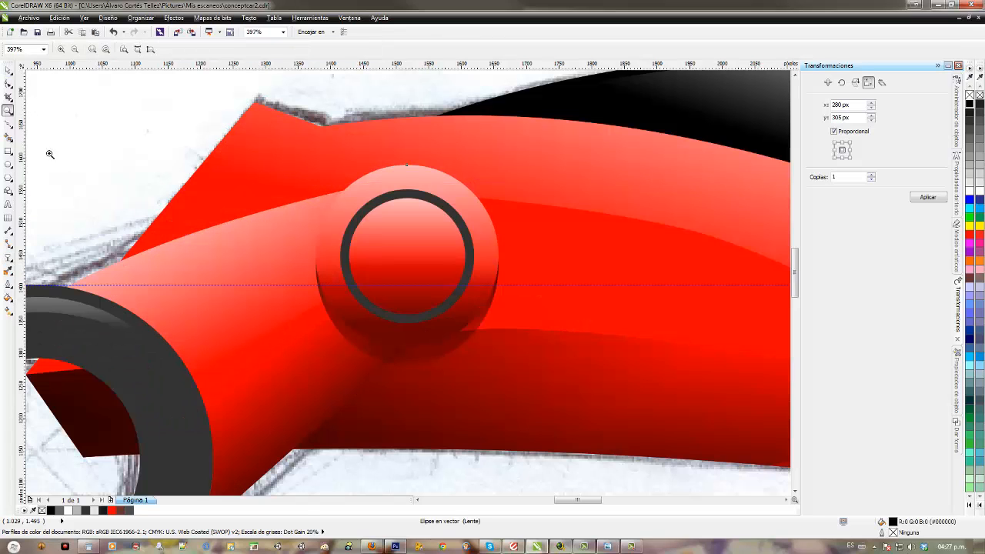
{"action": "left_click", "coordinate": [7, 70]}
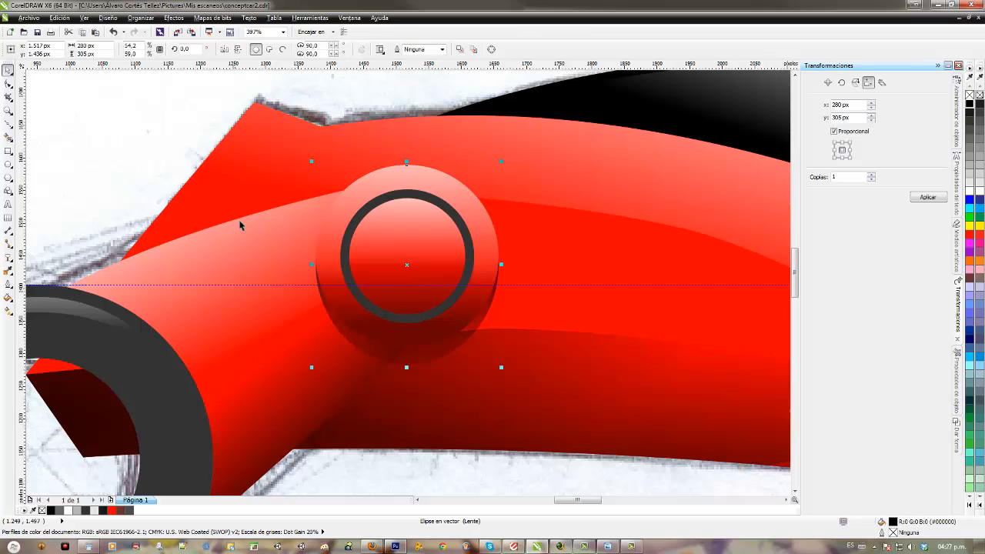
{"action": "key", "text": "z"}
{"action": "left_click_drag", "start_coordinate": [290, 171], "coordinate": [527, 395]}
{"action": "left_click", "coordinate": [7, 82]}
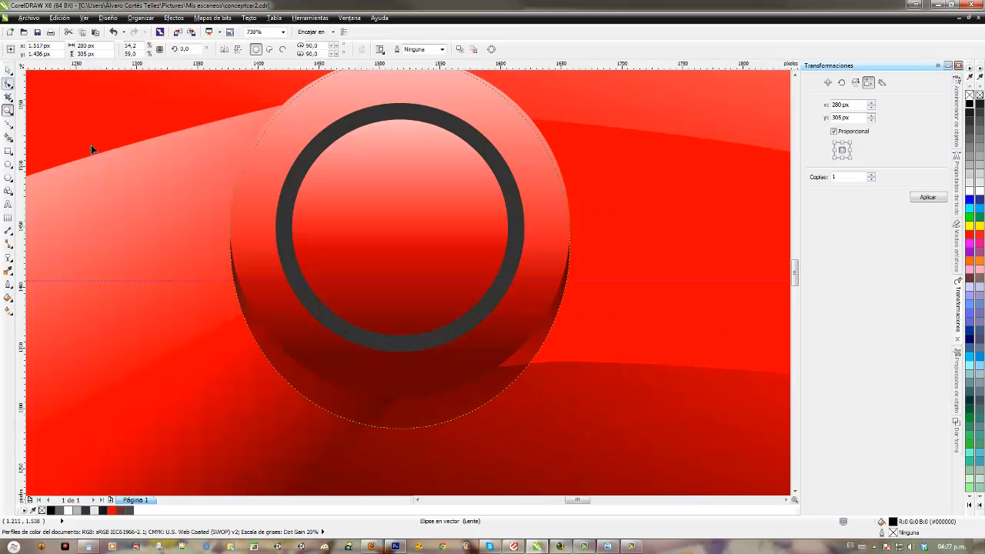
{"action": "key", "text": "ctrl+q"}
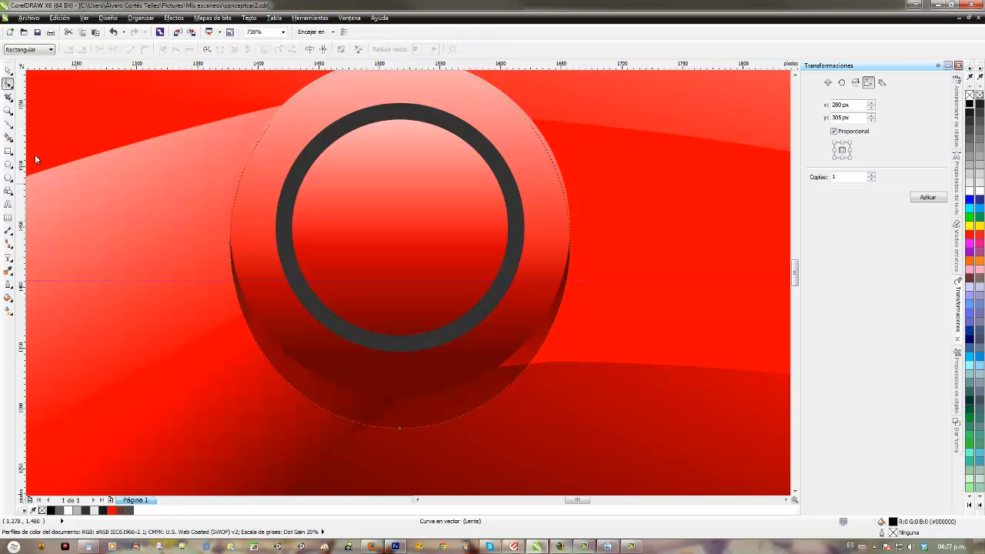
Step: Add two nodes beside the shadow curve's bottom node, move the outer one inward and turn the short segment between them into a line
{"action": "double_click", "coordinate": [367, 425]}
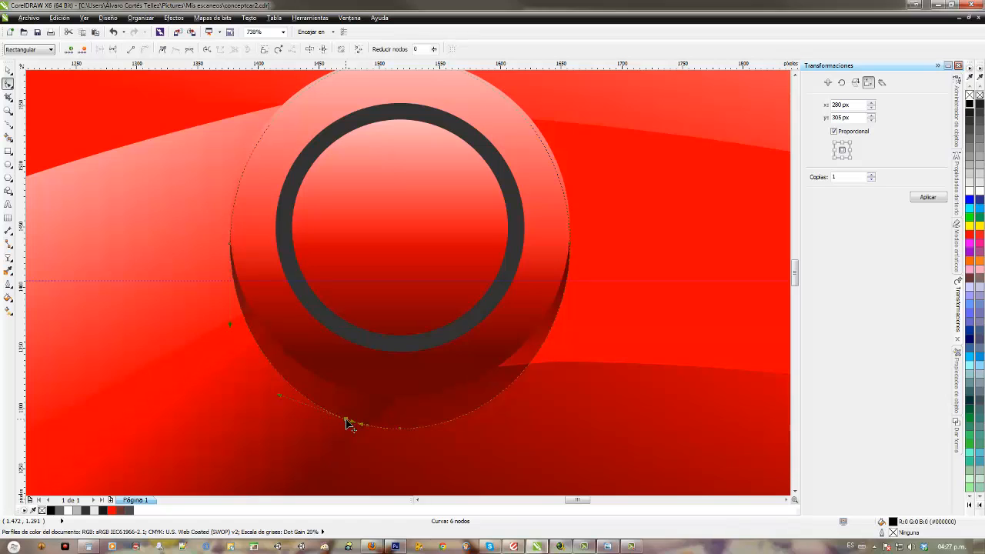
{"action": "left_click_drag", "start_coordinate": [347, 424], "coordinate": [379, 413]}
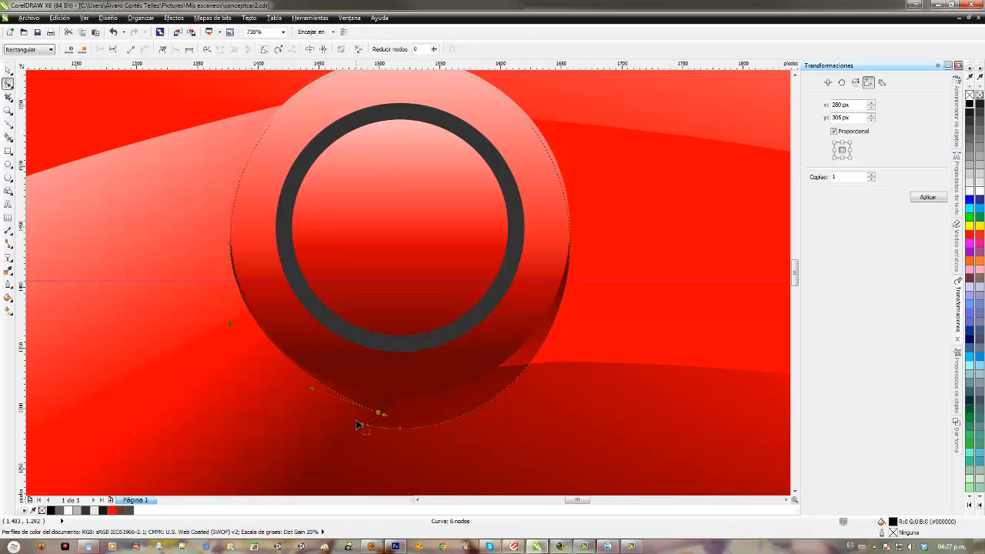
{"action": "left_click", "coordinate": [366, 425]}
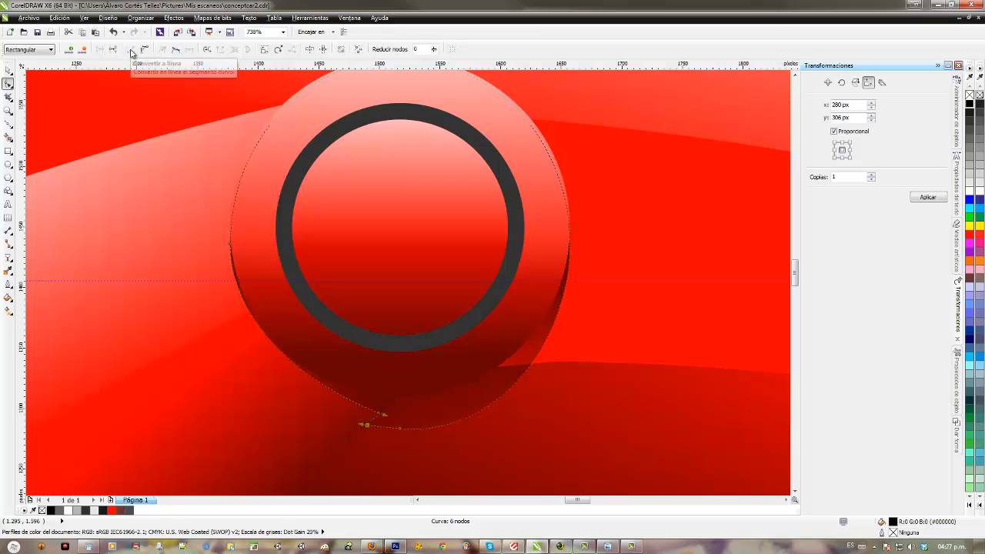
{"action": "key", "text": "ctrl+z"}
{"action": "left_click_drag", "start_coordinate": [367, 394], "coordinate": [391, 415]}
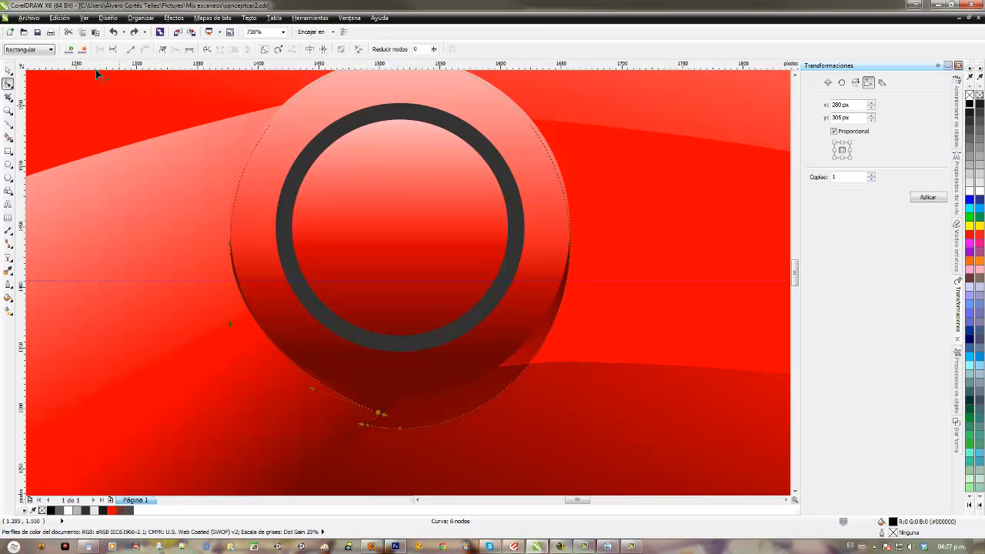
{"action": "left_click", "coordinate": [131, 49]}
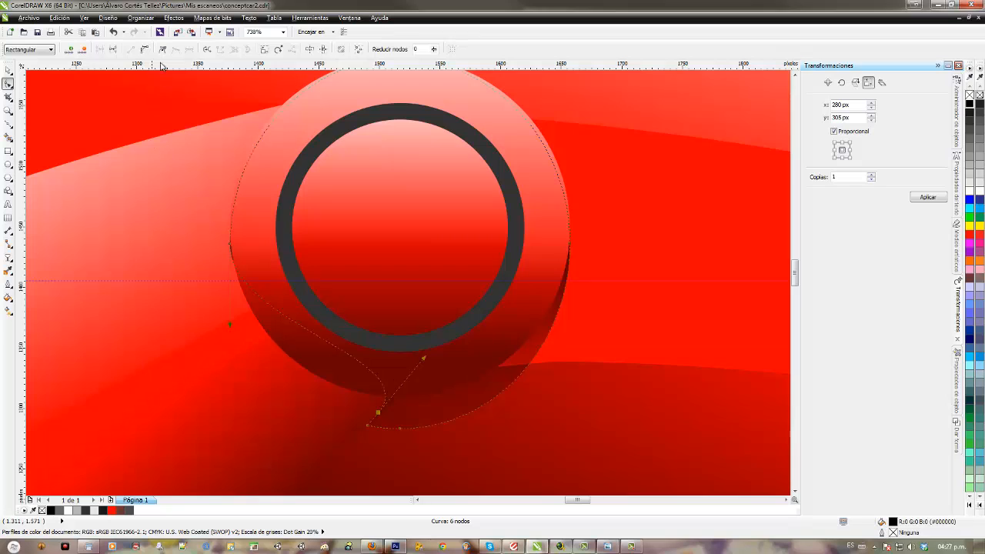
Step: Reshape the shadow's lower-left edge to follow the joint by adjusting its curve handles, raising the left side node and shifting the notch node
{"action": "left_click_drag", "start_coordinate": [422, 360], "coordinate": [312, 401]}
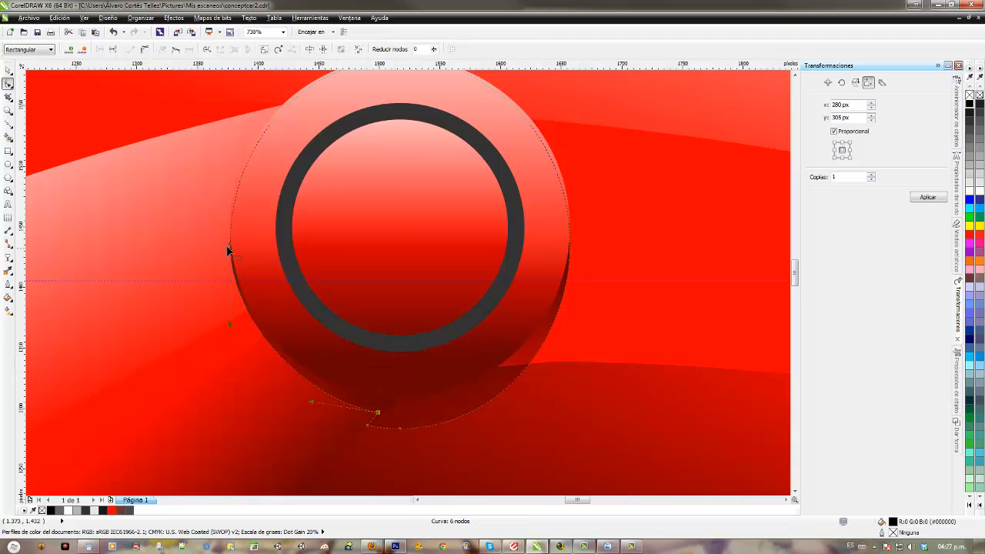
{"action": "left_click_drag", "start_coordinate": [228, 244], "coordinate": [231, 232]}
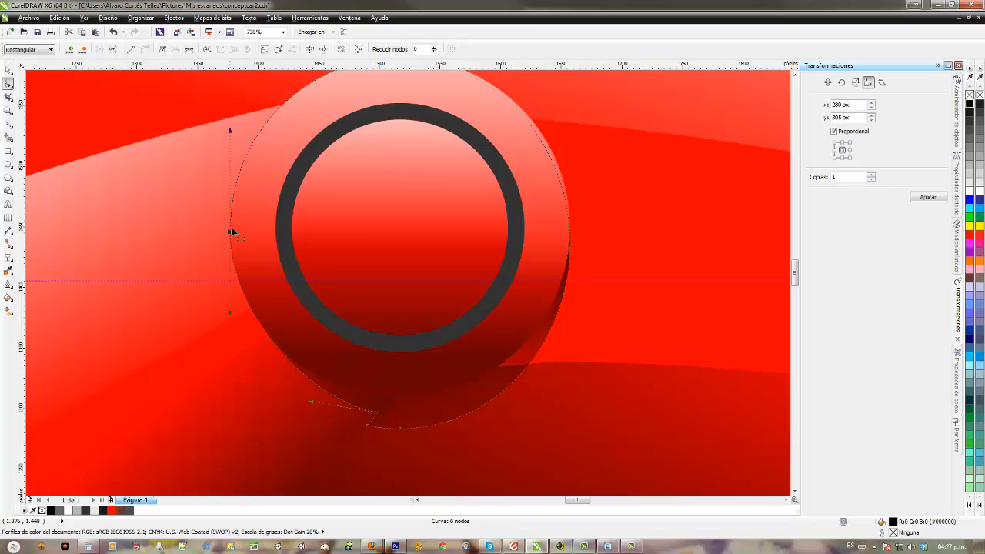
{"action": "left_click_drag", "start_coordinate": [226, 315], "coordinate": [229, 329]}
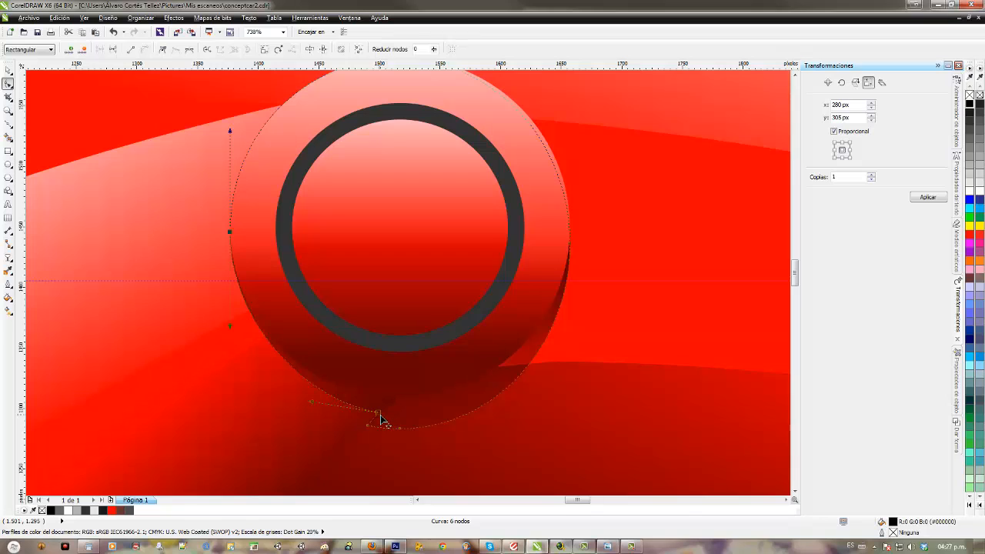
{"action": "left_click_drag", "start_coordinate": [379, 415], "coordinate": [365, 430]}
{"action": "left_click", "coordinate": [399, 429]}
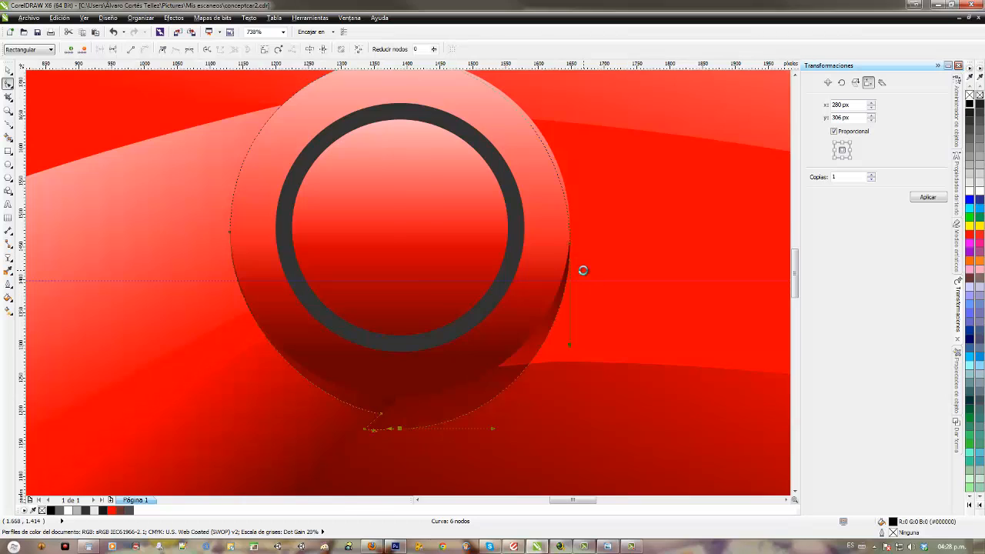
Step: Delete the shadow curve's topmost node and straighten its upper segment, reducing the shape to a 280 by 163 px lower half
{"action": "scroll", "coordinate": [580, 269], "scroll_direction": "down", "scroll_amount": 2}
{"action": "left_click_drag", "start_coordinate": [493, 186], "coordinate": [493, 186]}
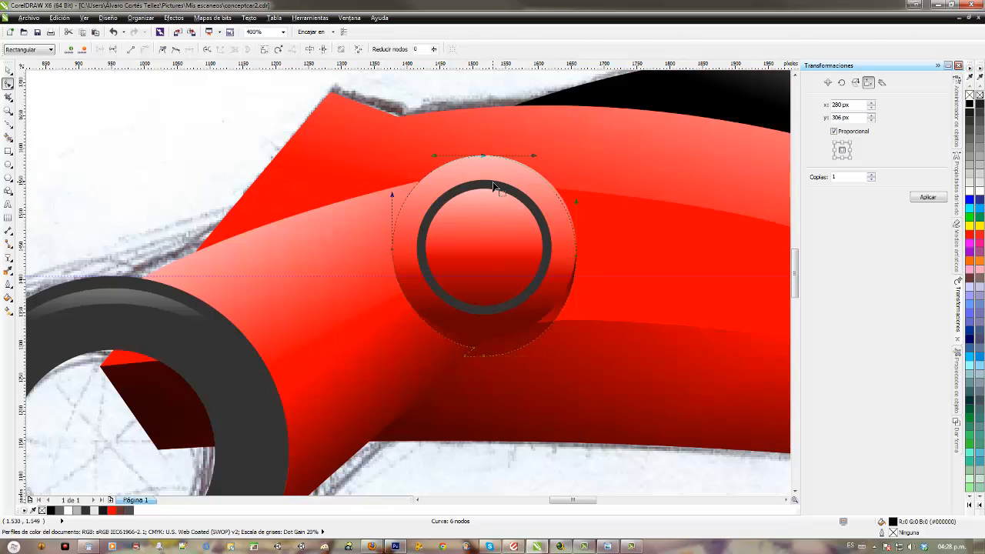
{"action": "key", "text": "Delete"}
{"action": "left_click", "coordinate": [392, 253]}
{"action": "left_click", "coordinate": [131, 49]}
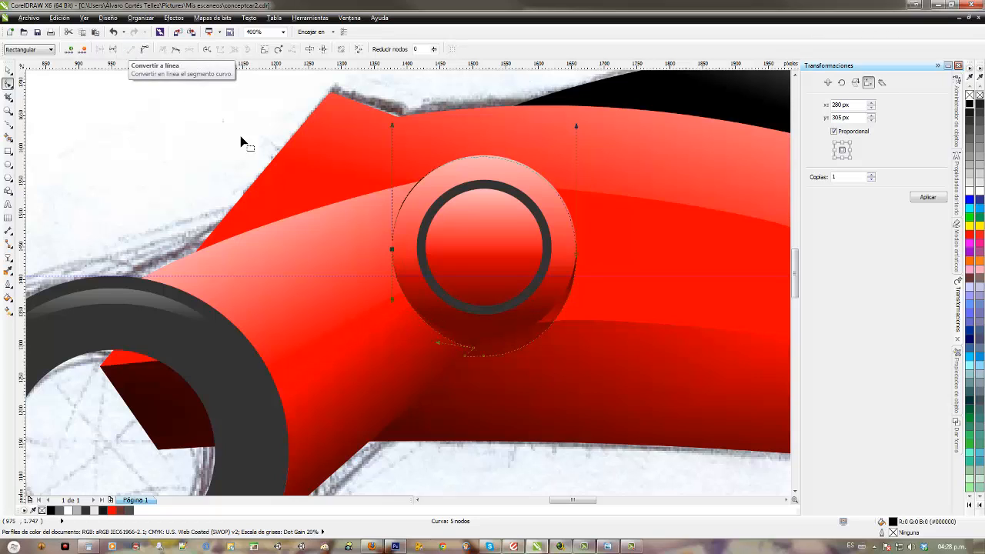
{"action": "left_click", "coordinate": [553, 261]}
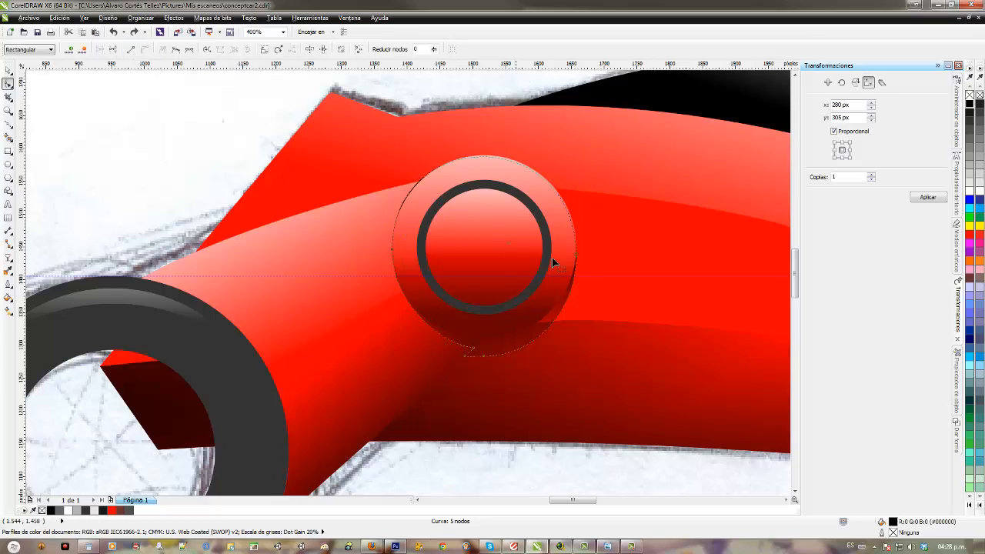
{"action": "left_click", "coordinate": [131, 49]}
{"action": "left_click", "coordinate": [8, 70]}
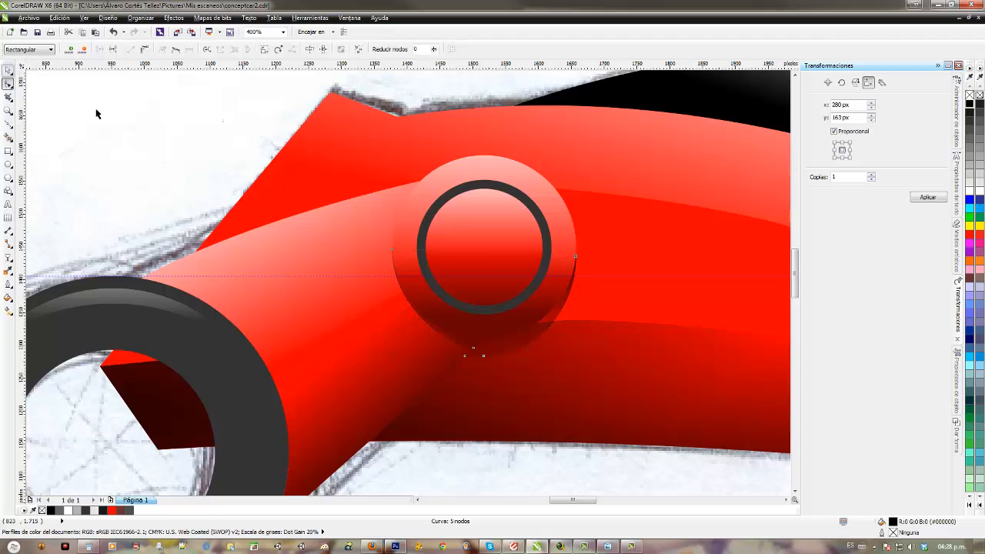
{"action": "scroll", "coordinate": [306, 223], "scroll_direction": "down", "scroll_amount": 2}
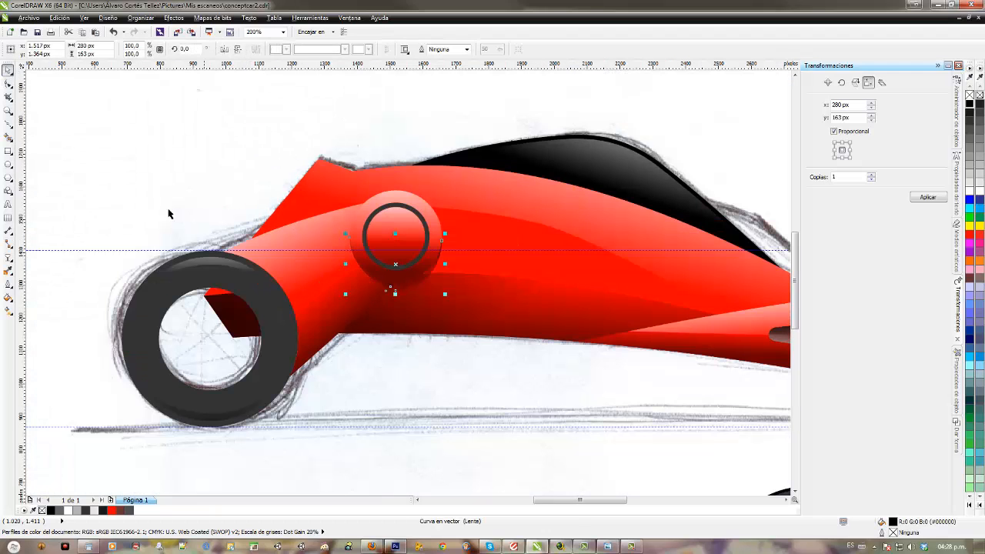
{"action": "left_click", "coordinate": [150, 183]}
{"action": "left_click_drag", "start_coordinate": [439, 292], "coordinate": [366, 284]}
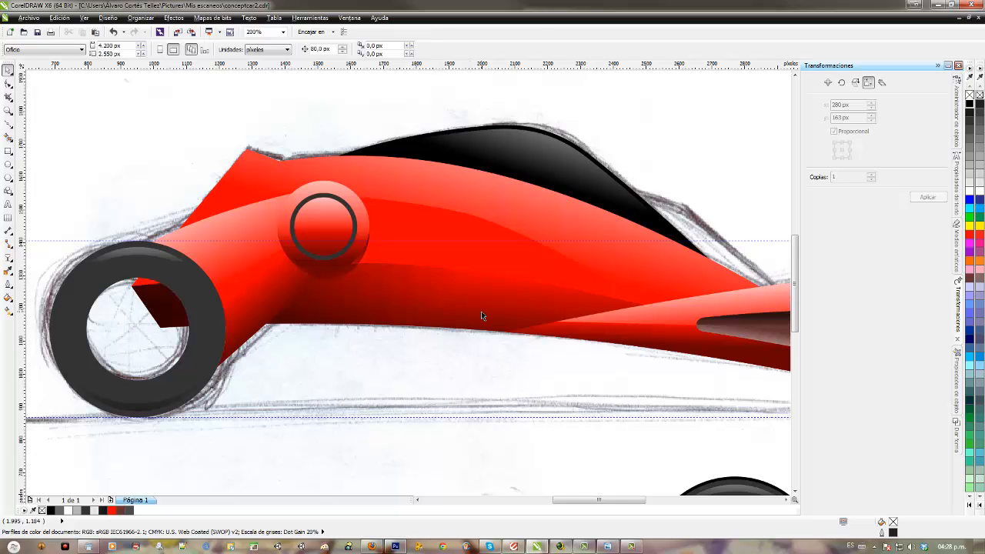
{"action": "mouse_move", "coordinate": [497, 303]}
{"action": "left_mouse_down"}
{"action": "mouse_move", "coordinate": [323, 310]}
{"action": "mouse_move", "coordinate": [412, 300]}
{"action": "left_mouse_up"}
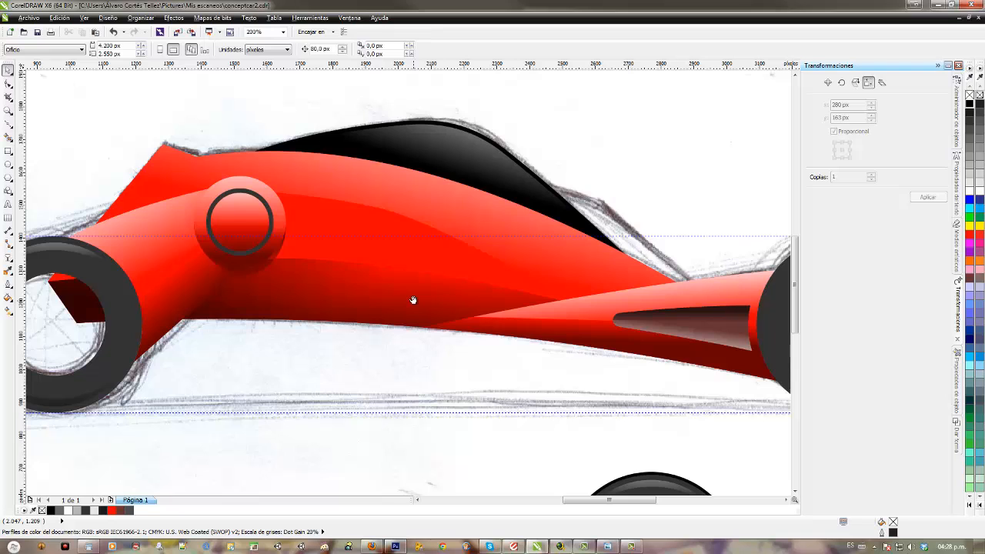
{"action": "left_click_drag", "start_coordinate": [412, 300], "coordinate": [538, 321]}
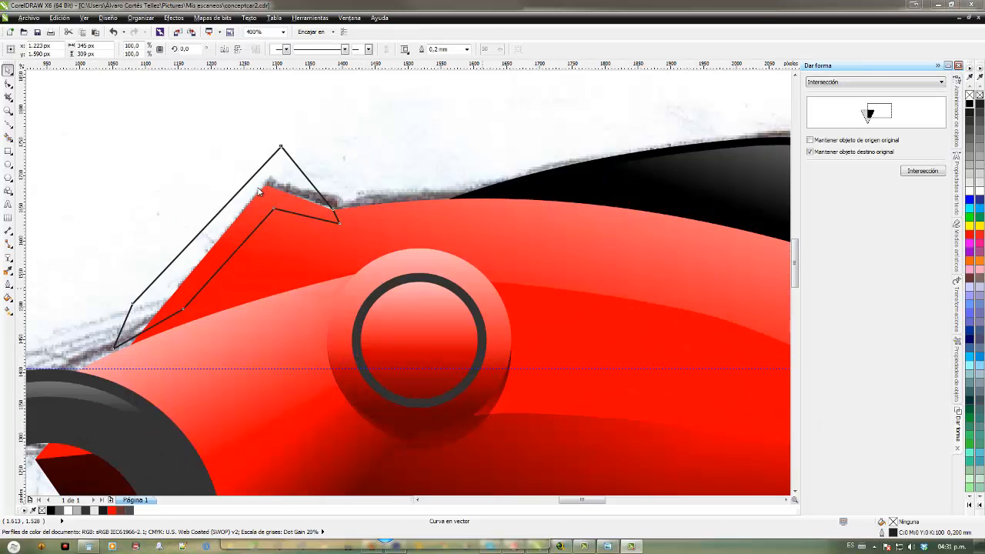
Step: Intersect the angular outline around the fin's upper edge with the body's white highlight shape, keeping only the target object
{"action": "left_click", "coordinate": [265, 206]}
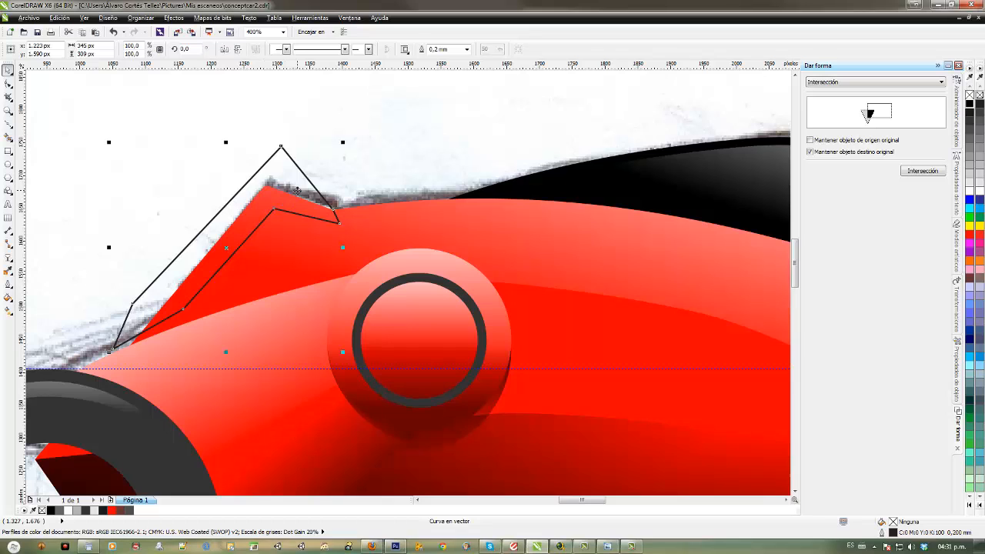
{"action": "left_click_drag", "start_coordinate": [292, 187], "coordinate": [435, 201]}
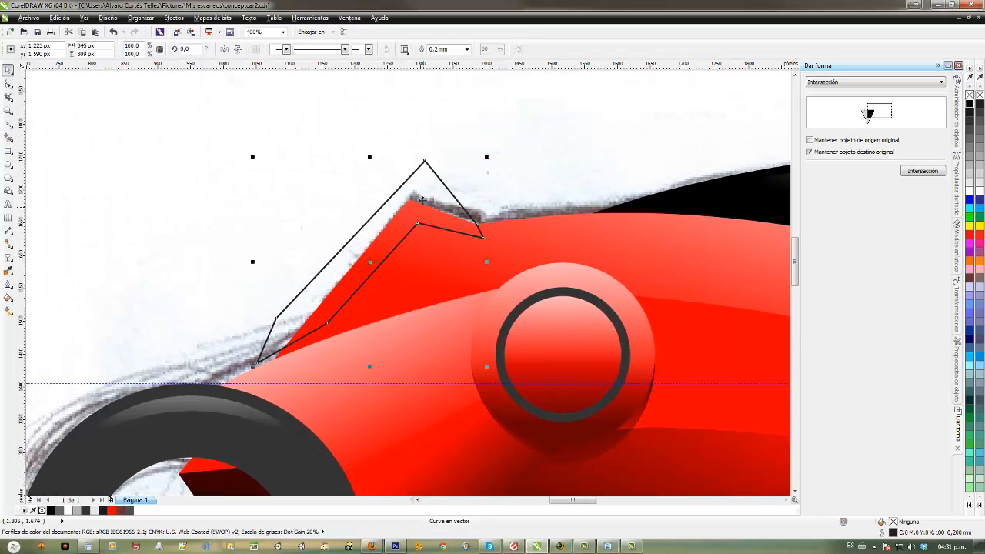
{"action": "left_click", "coordinate": [453, 136]}
{"action": "left_click", "coordinate": [412, 200]}
{"action": "left_click", "coordinate": [426, 190]}
{"action": "left_click", "coordinate": [923, 171]}
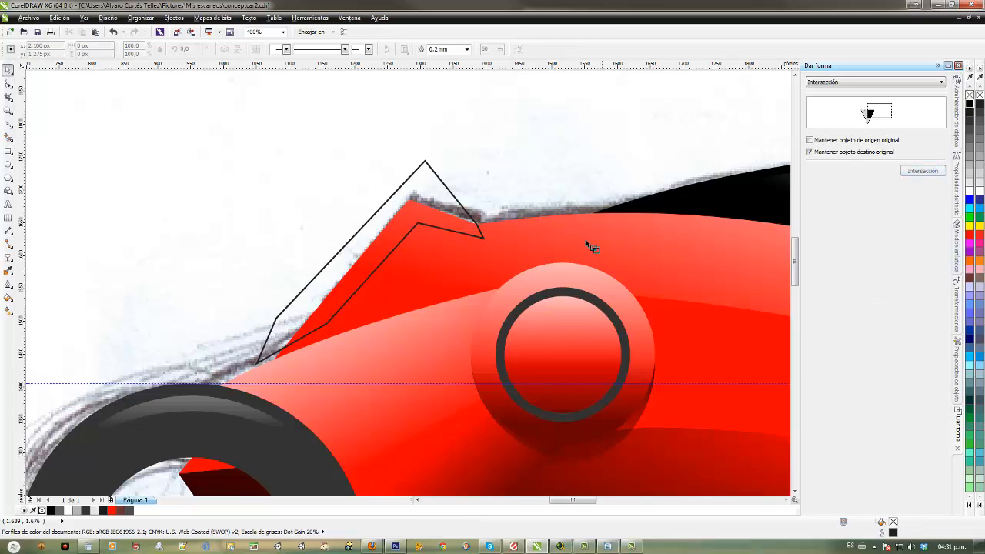
{"action": "left_click", "coordinate": [528, 230]}
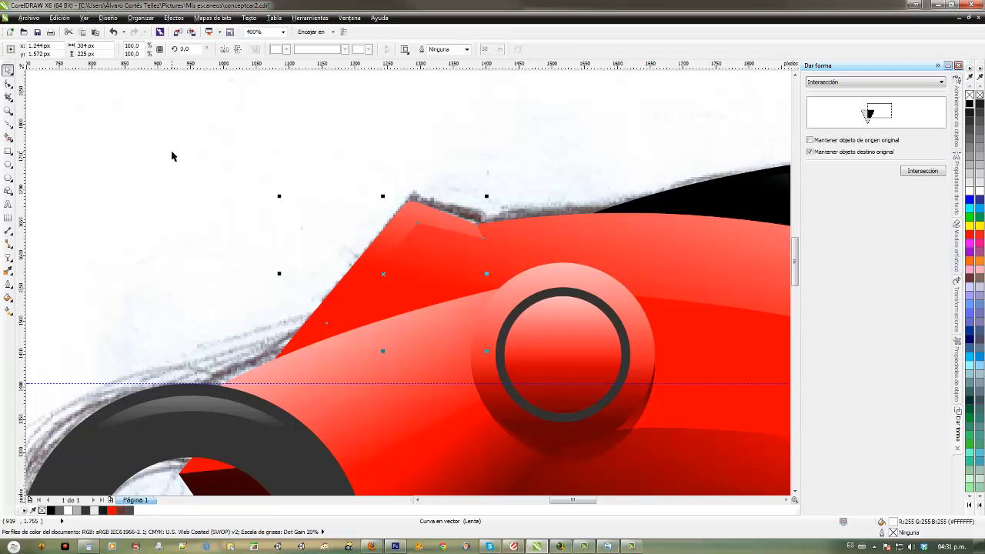
Step: Apply a linear transparency to the fin highlight, fading from above the fin's tip down into the red body
{"action": "left_click", "coordinate": [9, 259]}
{"action": "left_click_drag", "start_coordinate": [386, 161], "coordinate": [377, 297]}
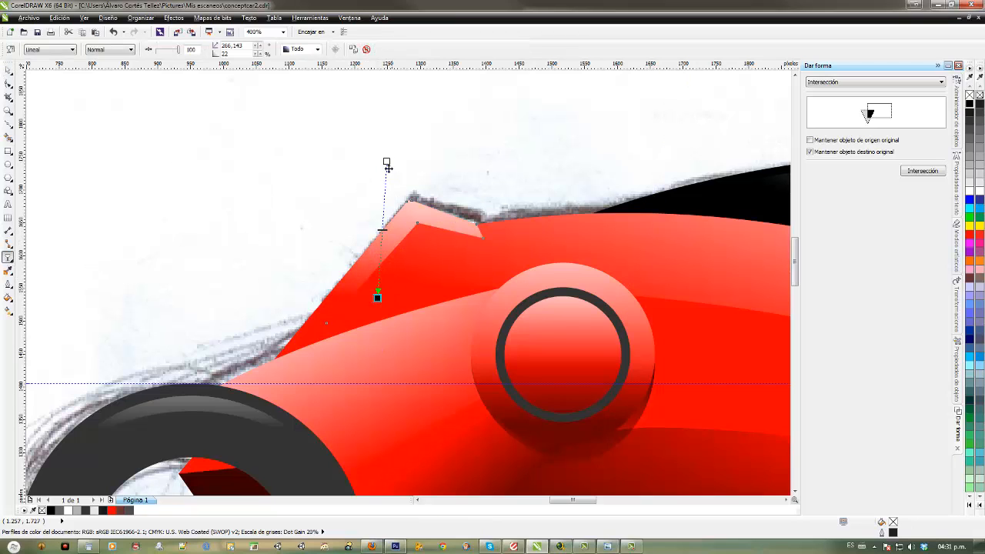
{"action": "left_click_drag", "start_coordinate": [386, 162], "coordinate": [423, 170]}
{"action": "scroll", "coordinate": [397, 203], "scroll_direction": "down", "scroll_amount": 2}
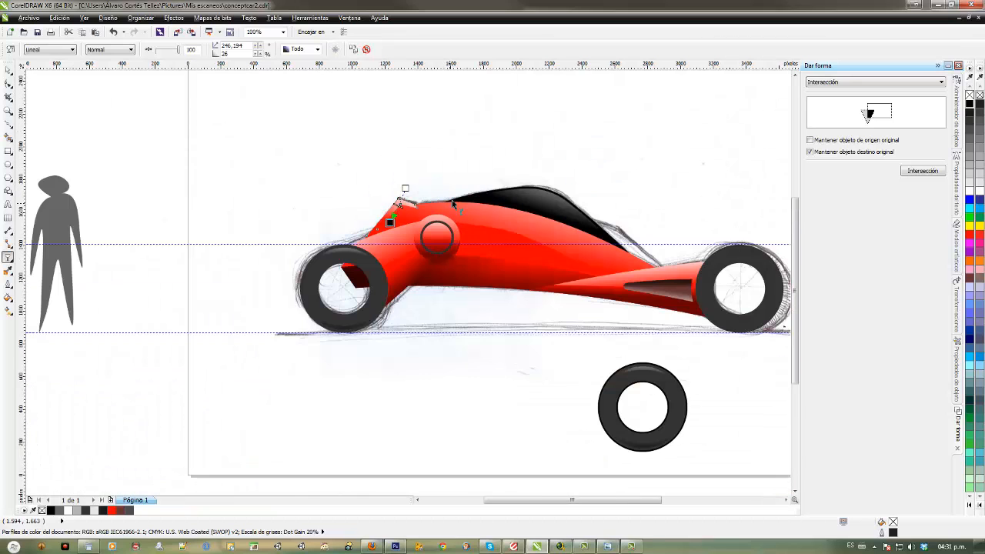
{"action": "scroll", "coordinate": [453, 202], "scroll_direction": "up", "scroll_amount": 2}
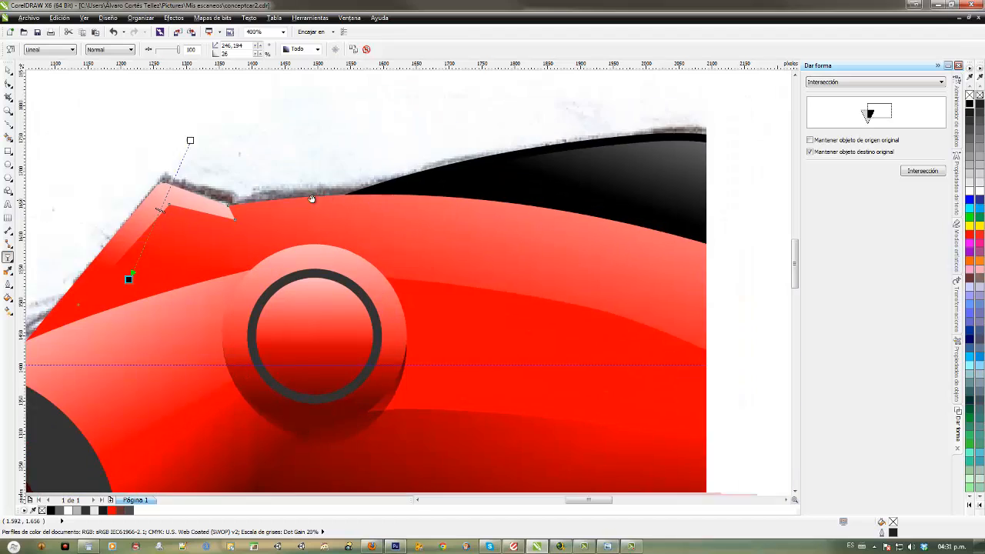
{"action": "scroll", "coordinate": [292, 206], "scroll_direction": "down", "scroll_amount": 1}
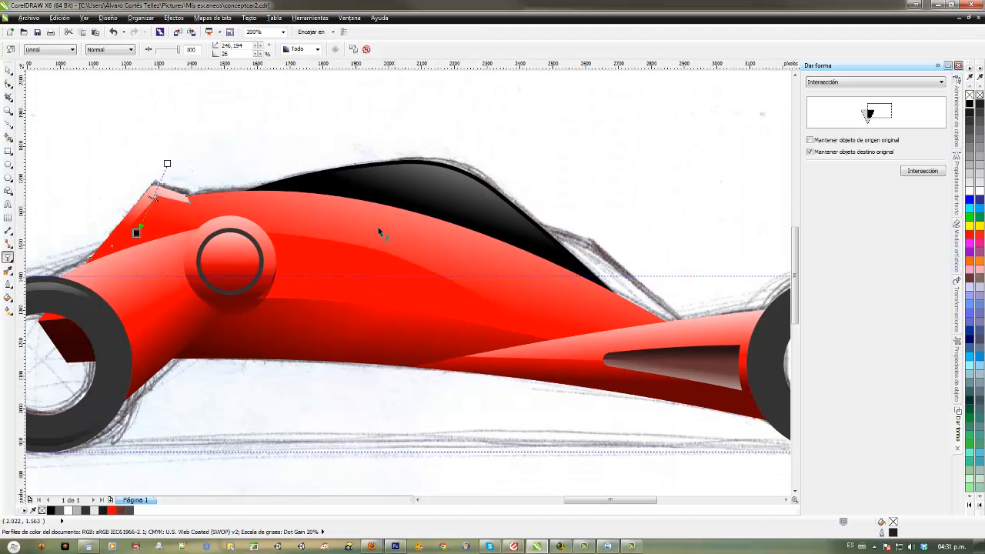
{"action": "left_click", "coordinate": [66, 110]}
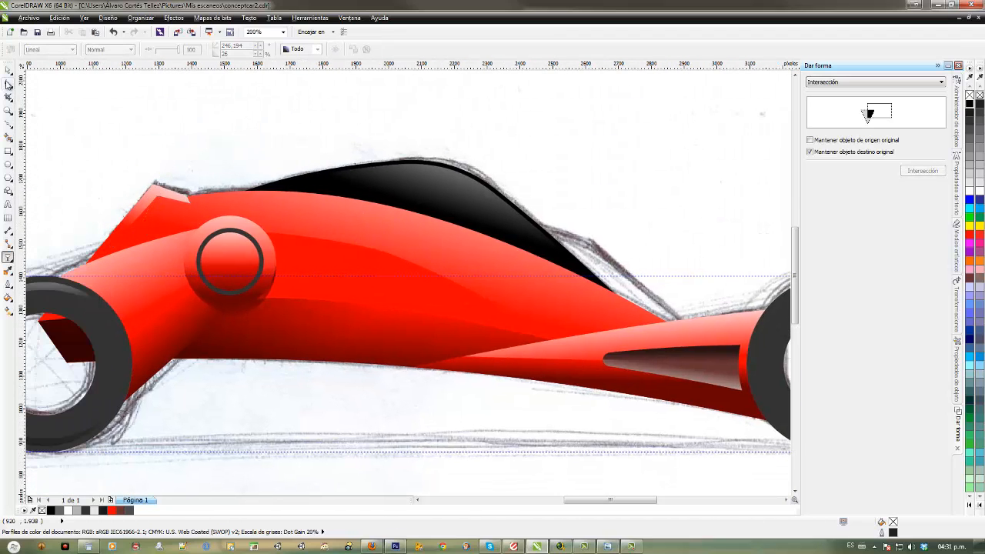
Step: Draw a closed Bézier outline from the fin's base just inside the body's upper edge to its far end, returning above the cabin
{"action": "left_click", "coordinate": [7, 123]}
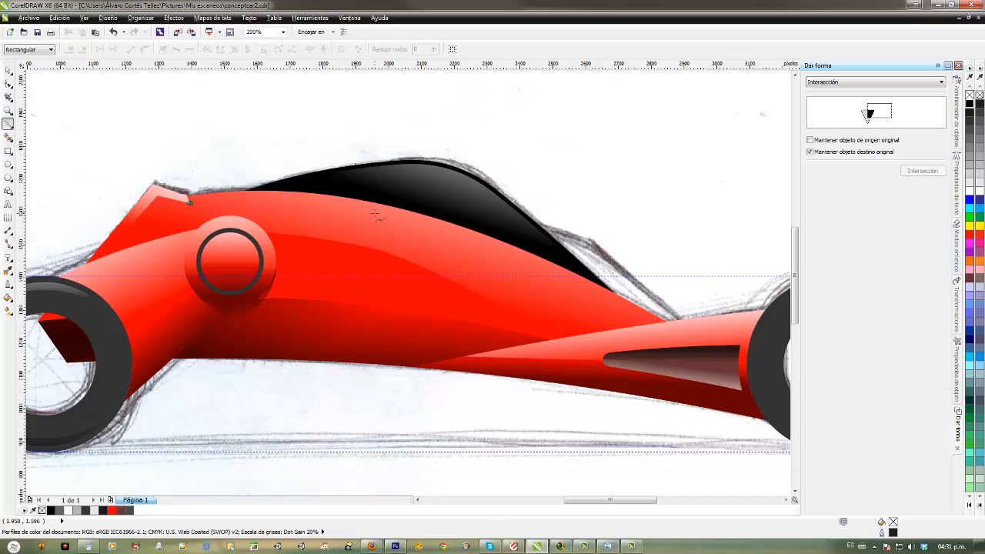
{"action": "left_click_drag", "start_coordinate": [374, 213], "coordinate": [492, 237]}
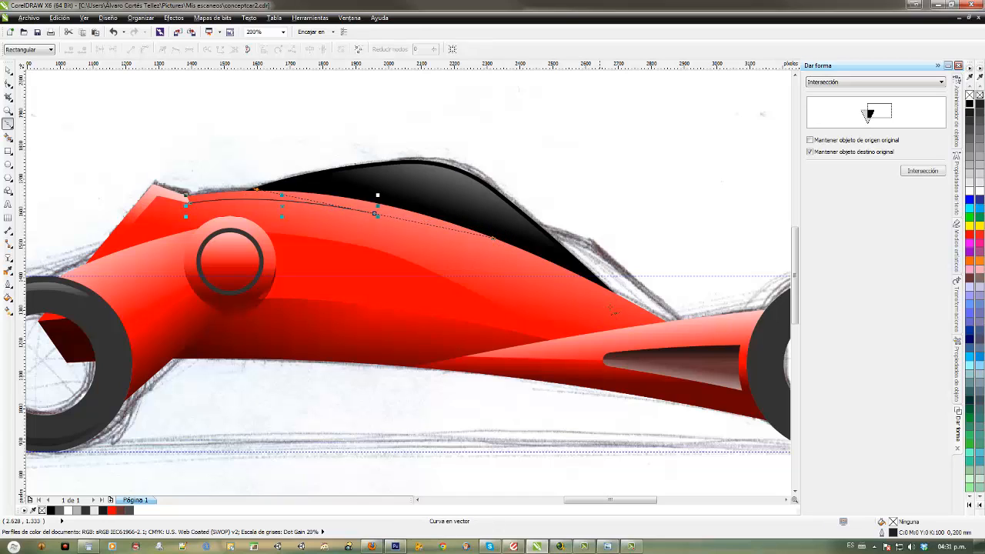
{"action": "left_click", "coordinate": [663, 330]}
{"action": "left_click", "coordinate": [685, 332]}
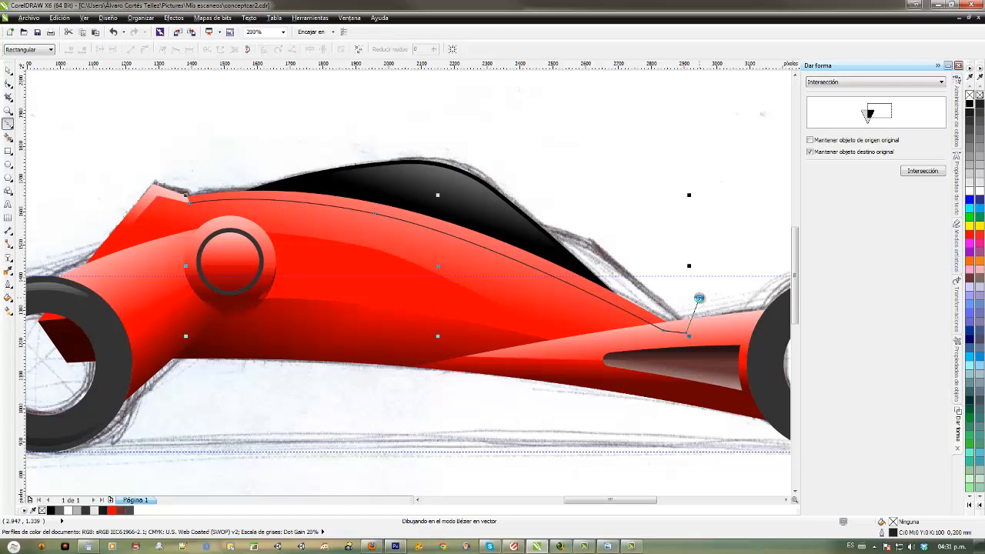
{"action": "left_click", "coordinate": [698, 297]}
{"action": "left_click", "coordinate": [591, 174]}
{"action": "left_click", "coordinate": [325, 103]}
{"action": "left_click", "coordinate": [185, 201]}
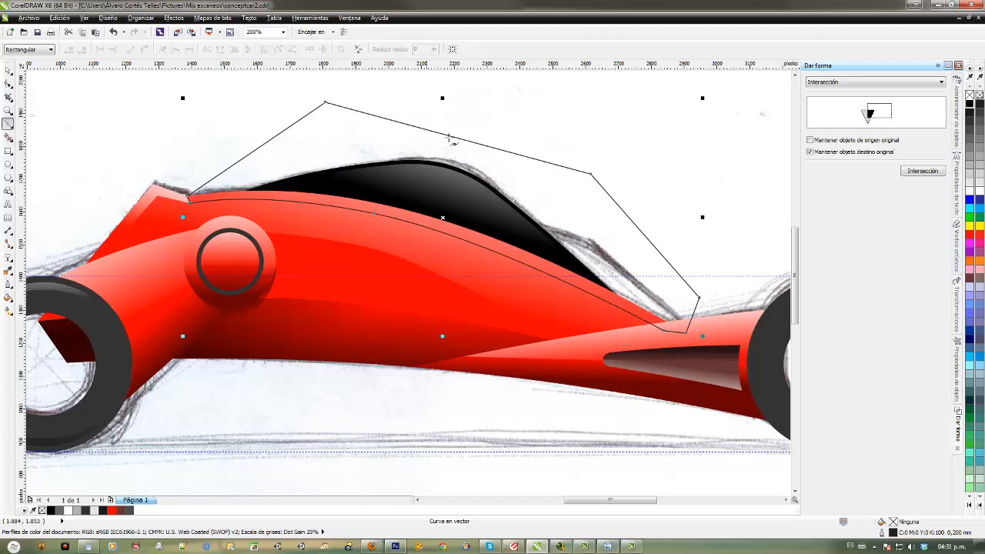
Step: Intersect the new outline with the body's white highlight shape to form a long upper-edge highlight, undoing any stray curve
{"action": "left_click", "coordinate": [916, 173]}
{"action": "left_click", "coordinate": [387, 237]}
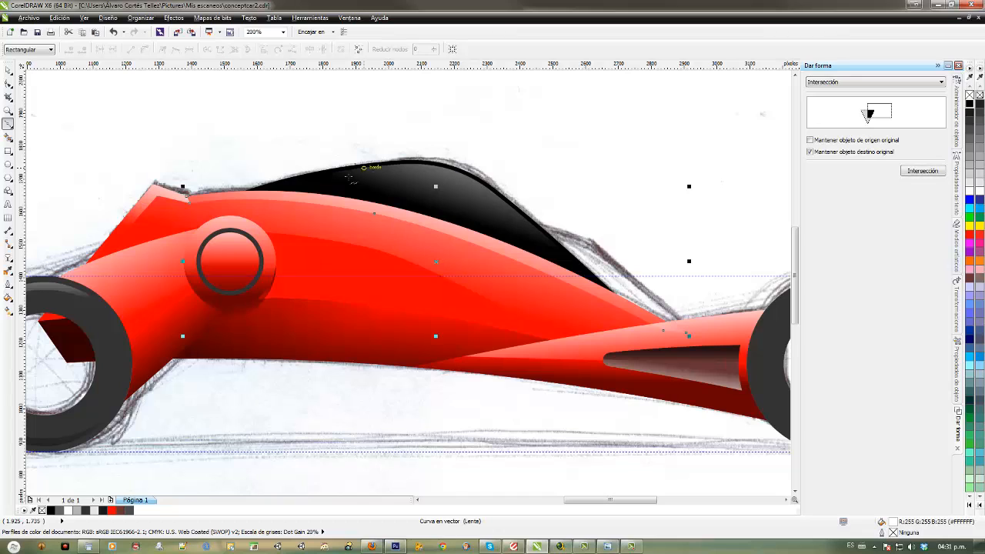
{"action": "left_click", "coordinate": [250, 148]}
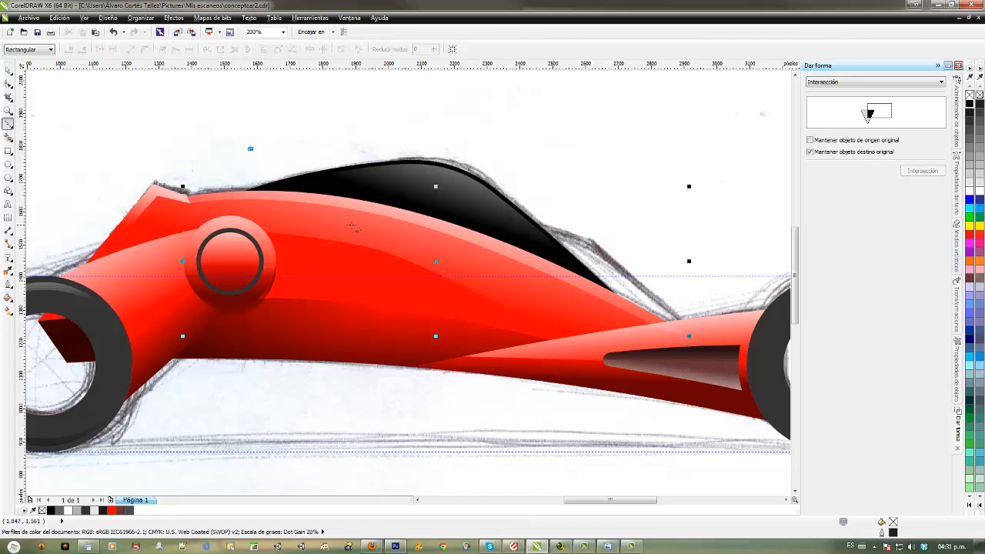
{"action": "left_click", "coordinate": [370, 210]}
{"action": "key", "text": "ctrl+z"}
Step: Apply a downward linear transparency to the long upper-edge highlight and move the fin highlight's transparency start up and away from the cabin
{"action": "left_click", "coordinate": [8, 258]}
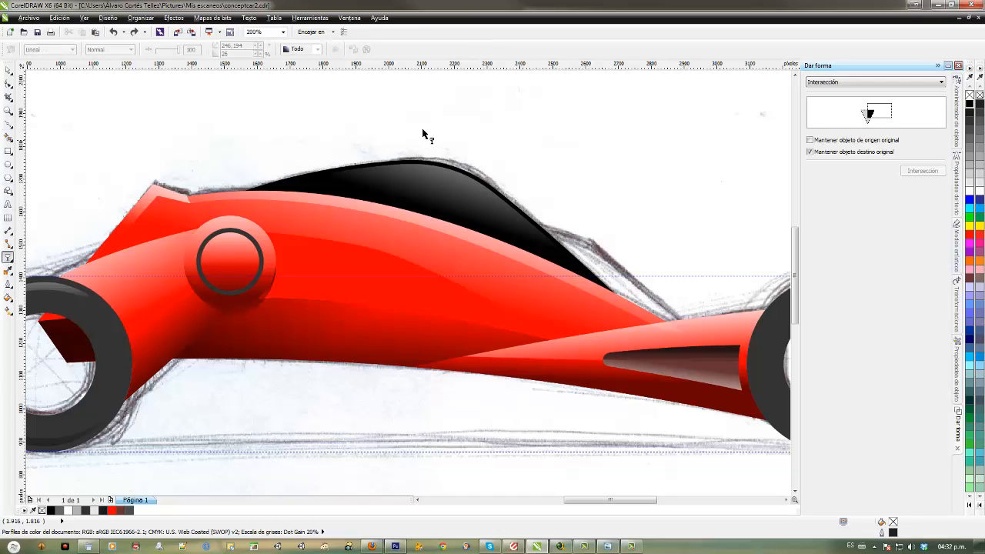
{"action": "mouse_move", "coordinate": [297, 87]}
{"action": "left_mouse_down"}
{"action": "mouse_move", "coordinate": [259, 243]}
{"action": "mouse_move", "coordinate": [268, 224]}
{"action": "mouse_move", "coordinate": [280, 222]}
{"action": "mouse_move", "coordinate": [281, 234]}
{"action": "left_mouse_up"}
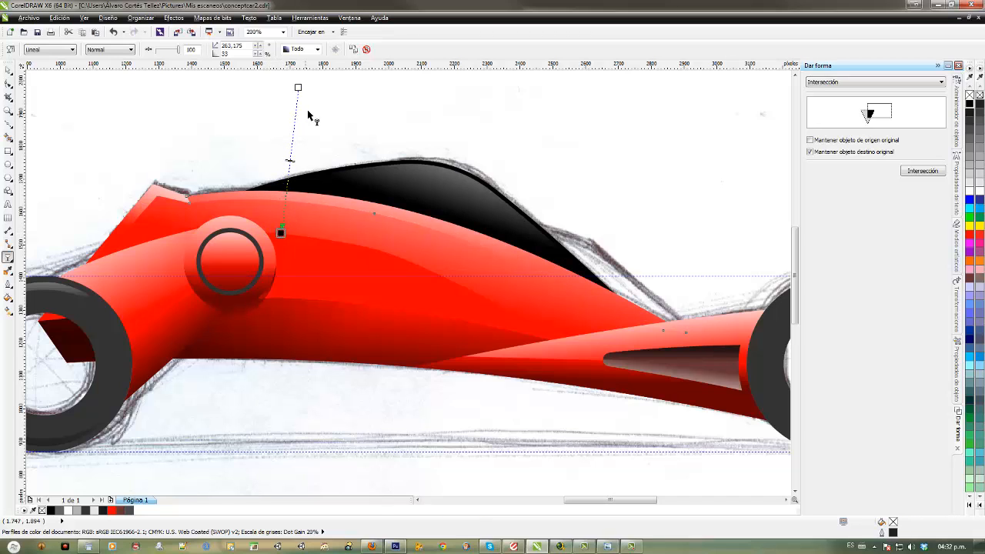
{"action": "left_click", "coordinate": [154, 198]}
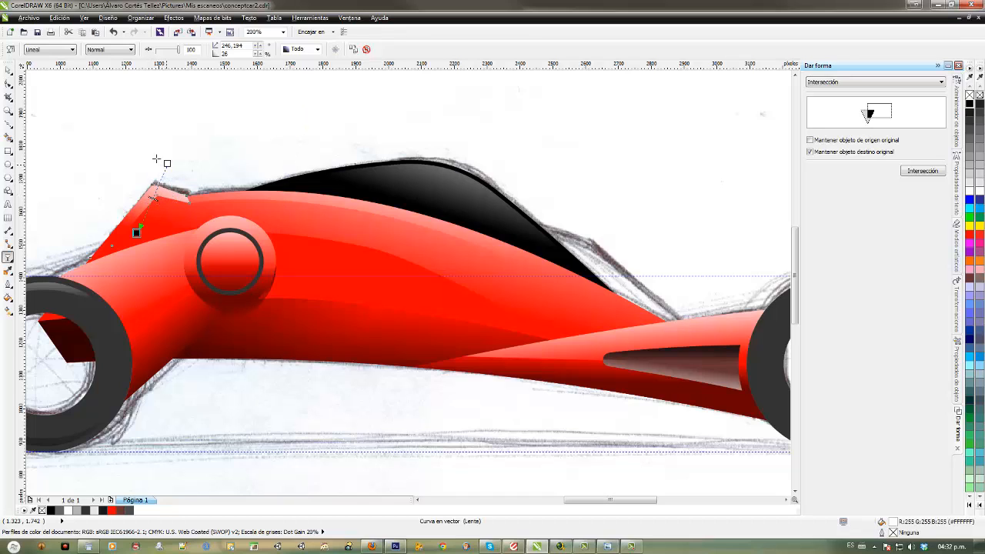
{"action": "left_click_drag", "start_coordinate": [167, 163], "coordinate": [113, 134]}
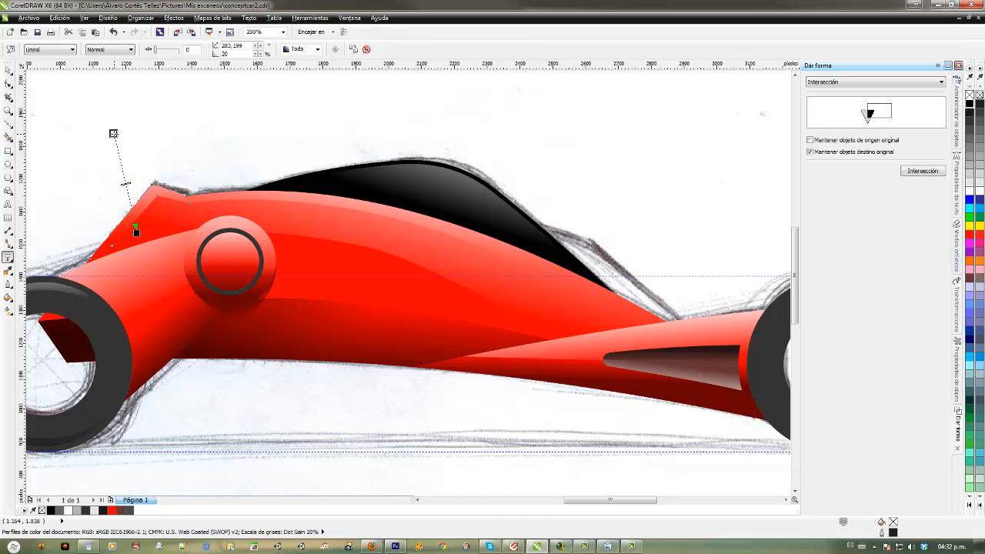
Step: Weld the fin highlight to the long upper-edge highlight without keeping either original object
{"action": "left_click", "coordinate": [8, 69]}
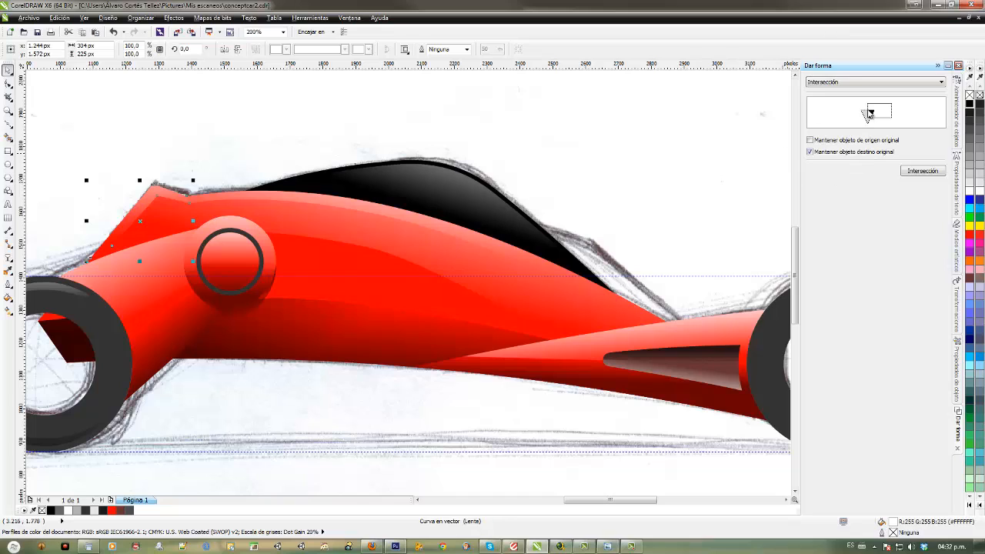
{"action": "left_click", "coordinate": [862, 82]}
{"action": "left_click", "coordinate": [862, 92]}
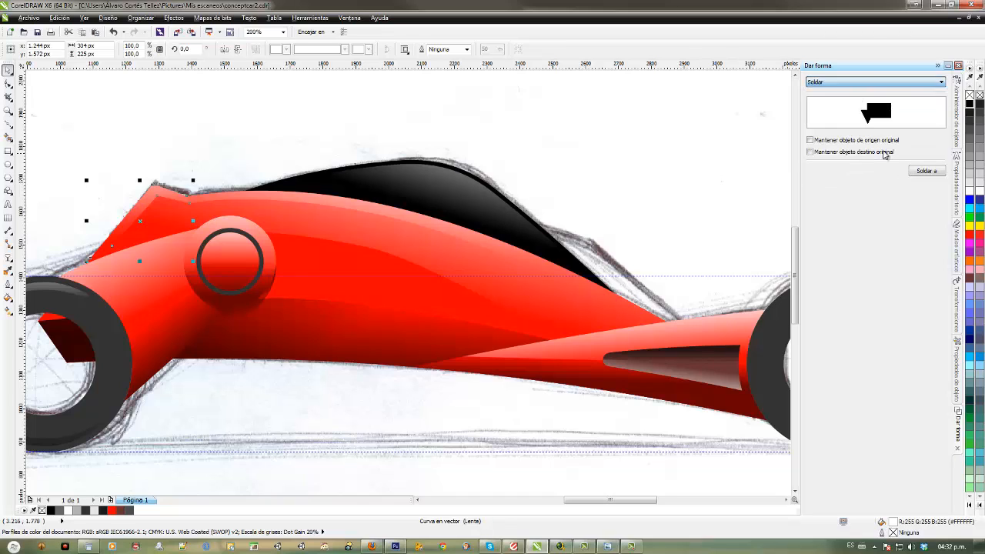
{"action": "left_click", "coordinate": [924, 171]}
{"action": "left_click", "coordinate": [329, 200]}
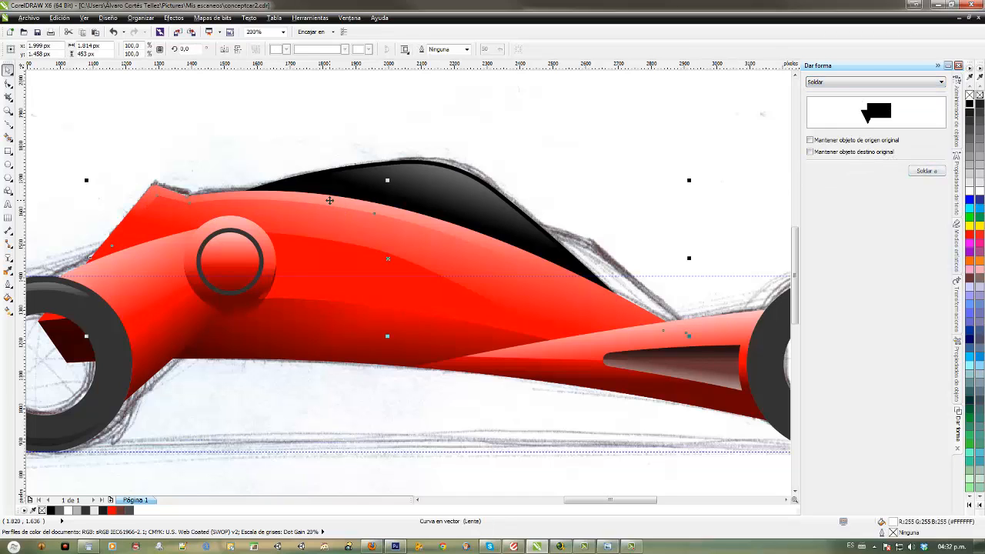
Step: Draw a closed four-node Bézier outline over the wheel arm, from the ring on the round joint to inside the wheel opening
{"action": "scroll", "coordinate": [297, 238], "scroll_direction": "down", "scroll_amount": 2}
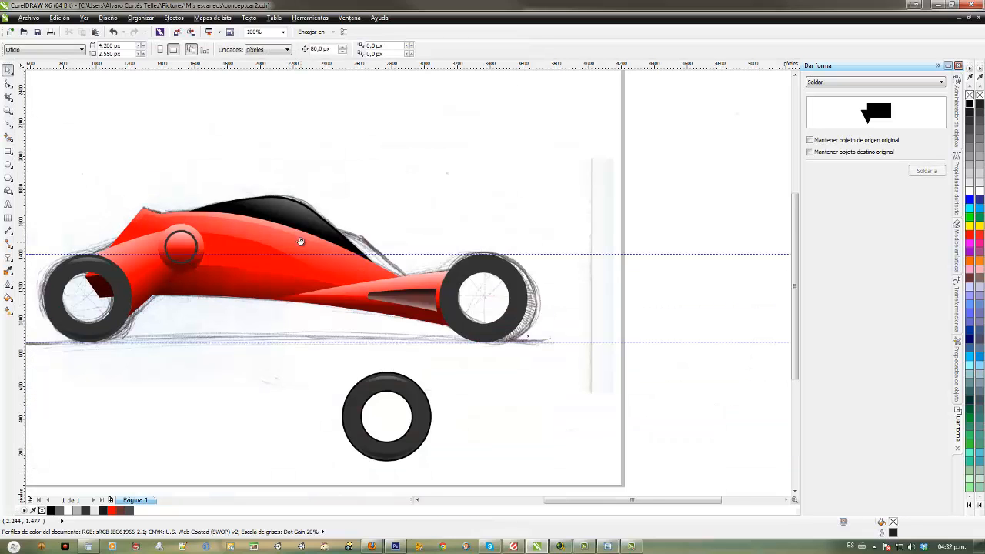
{"action": "scroll", "coordinate": [282, 222], "scroll_direction": "up", "scroll_amount": 2}
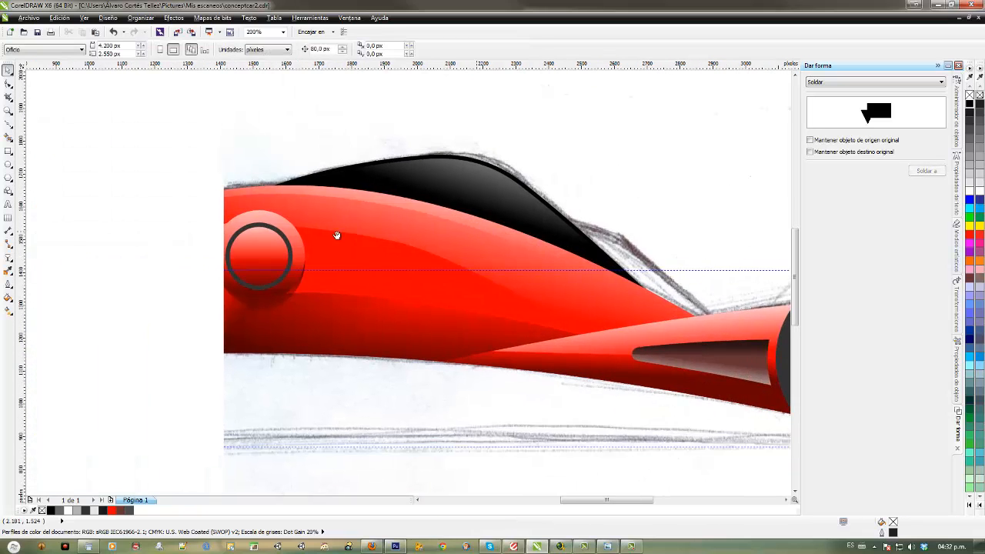
{"action": "left_click_drag", "start_coordinate": [337, 235], "coordinate": [481, 235]}
{"action": "left_click_drag", "start_coordinate": [381, 253], "coordinate": [462, 254]}
{"action": "scroll", "coordinate": [462, 254], "scroll_direction": "up", "scroll_amount": 1}
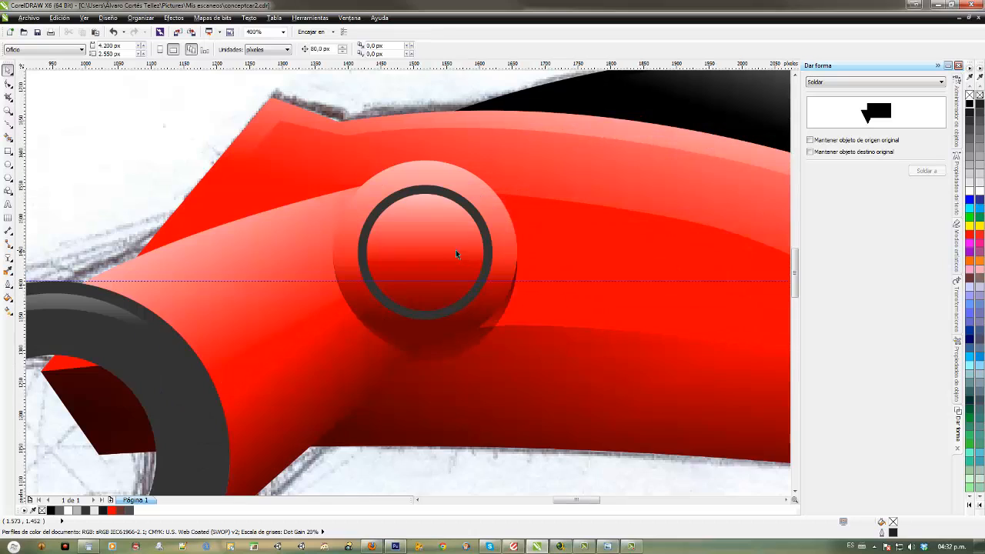
{"action": "left_click", "coordinate": [282, 246]}
{"action": "left_click_drag", "start_coordinate": [398, 234], "coordinate": [585, 225]}
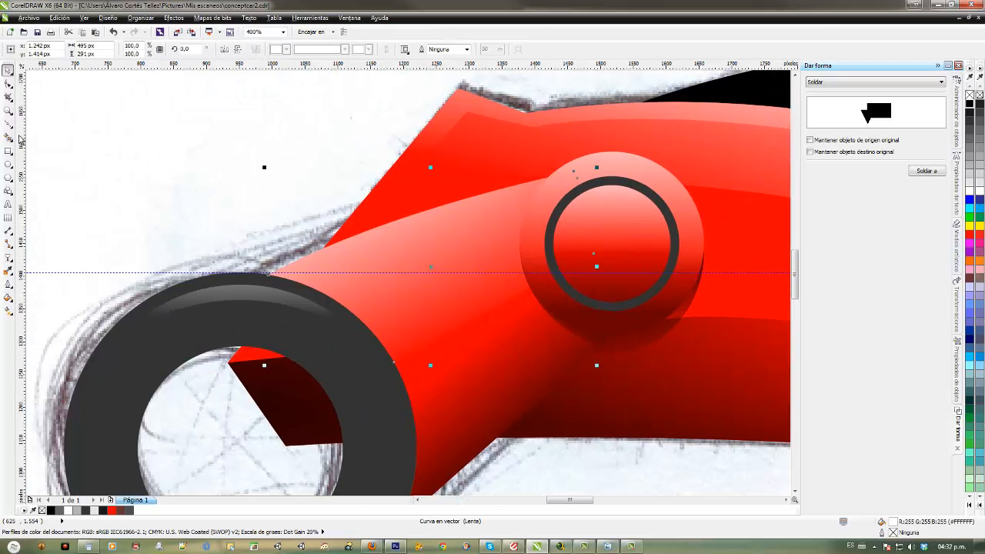
{"action": "left_click", "coordinate": [8, 124]}
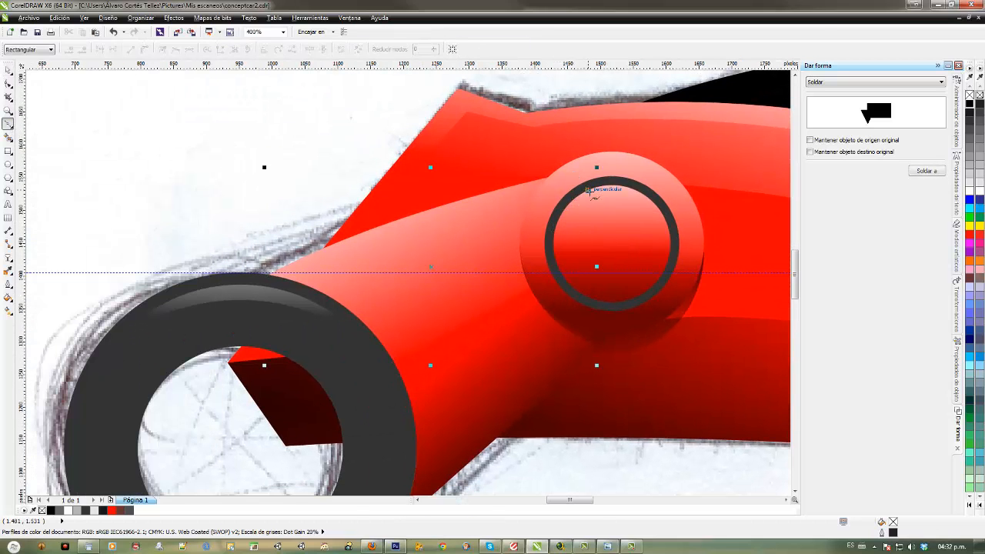
{"action": "left_click", "coordinate": [589, 191]}
{"action": "left_click_drag", "start_coordinate": [218, 328], "coordinate": [101, 414]}
{"action": "left_click", "coordinate": [185, 421]}
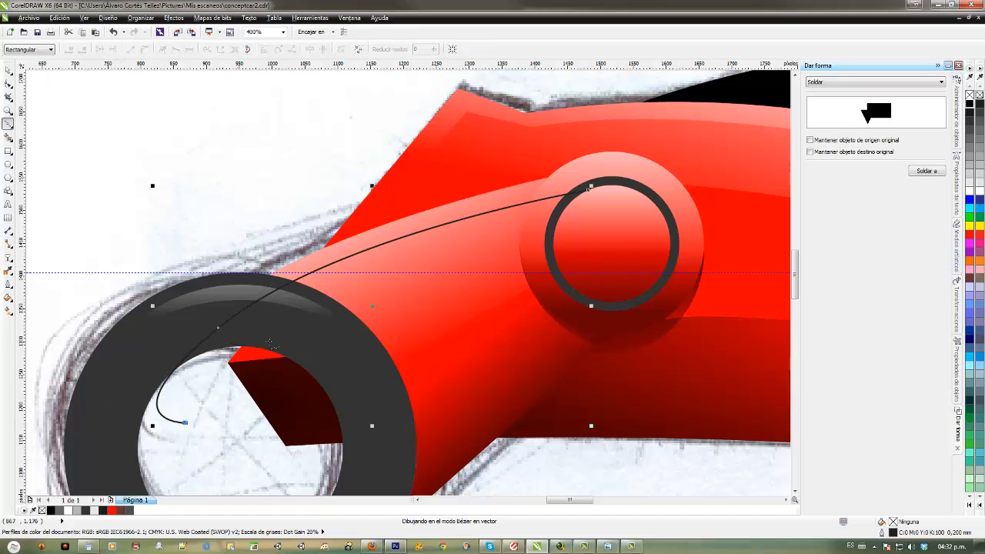
{"action": "left_click", "coordinate": [590, 193]}
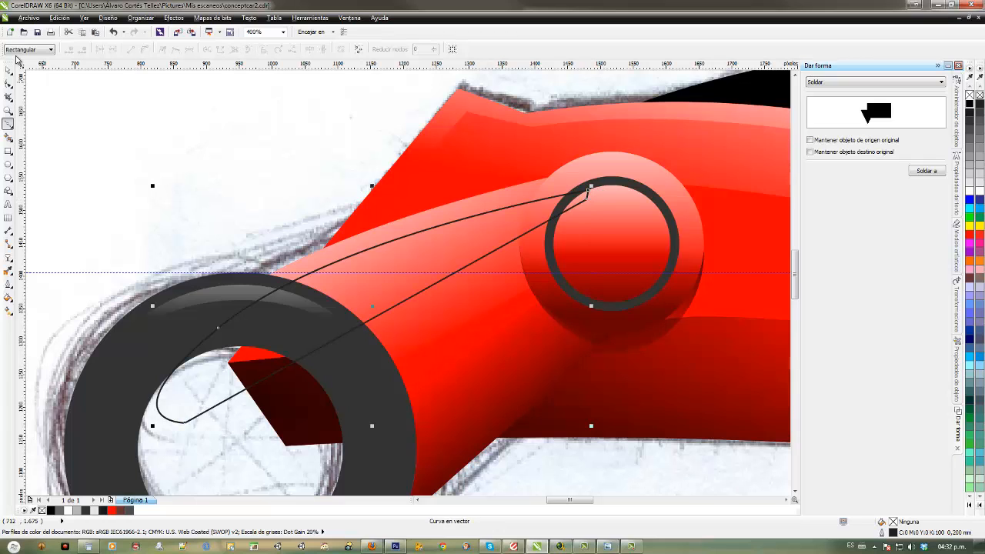
Step: Reshape the wheel-arm outline's lower edge into a curve running close beneath its upper edge to form a narrow band
{"action": "left_click", "coordinate": [8, 84]}
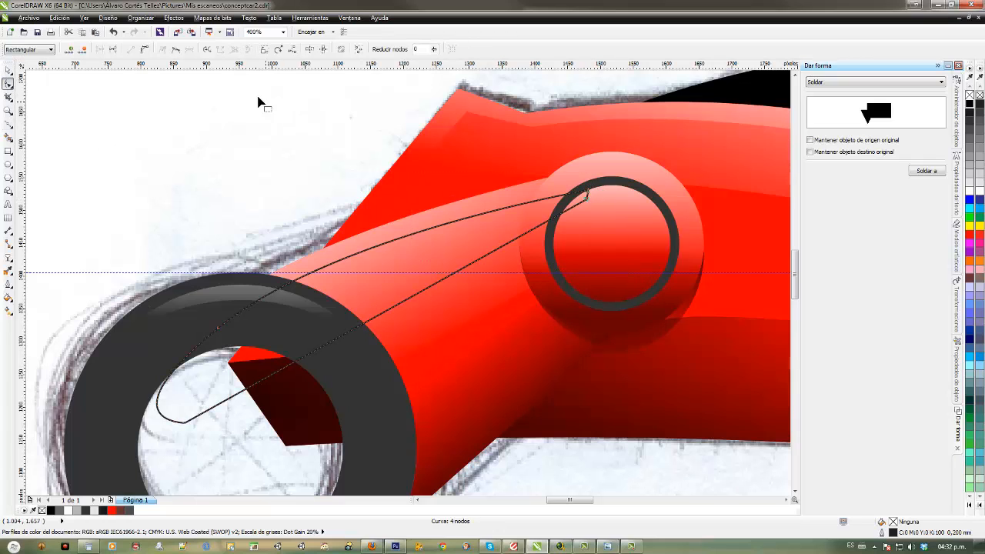
{"action": "left_click", "coordinate": [360, 133]}
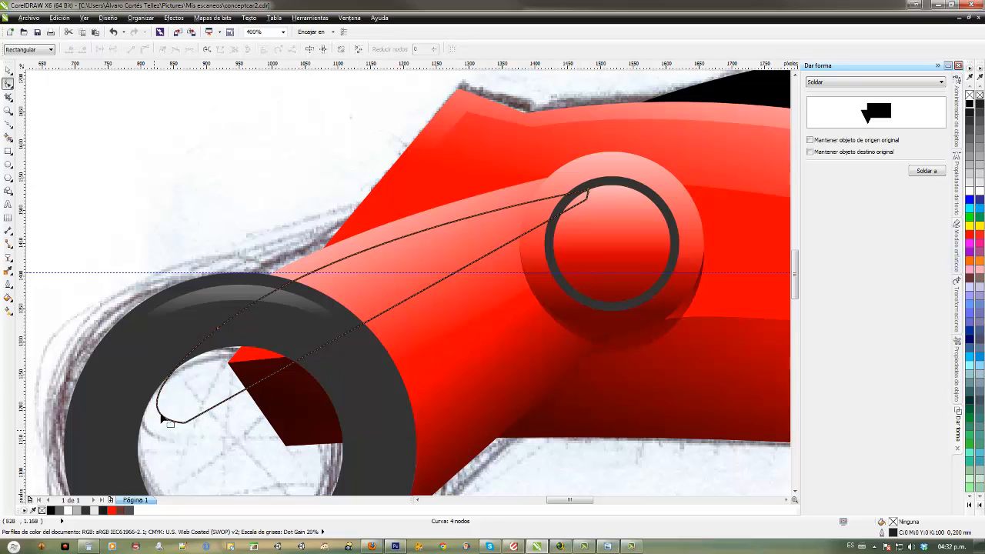
{"action": "left_click", "coordinate": [189, 420]}
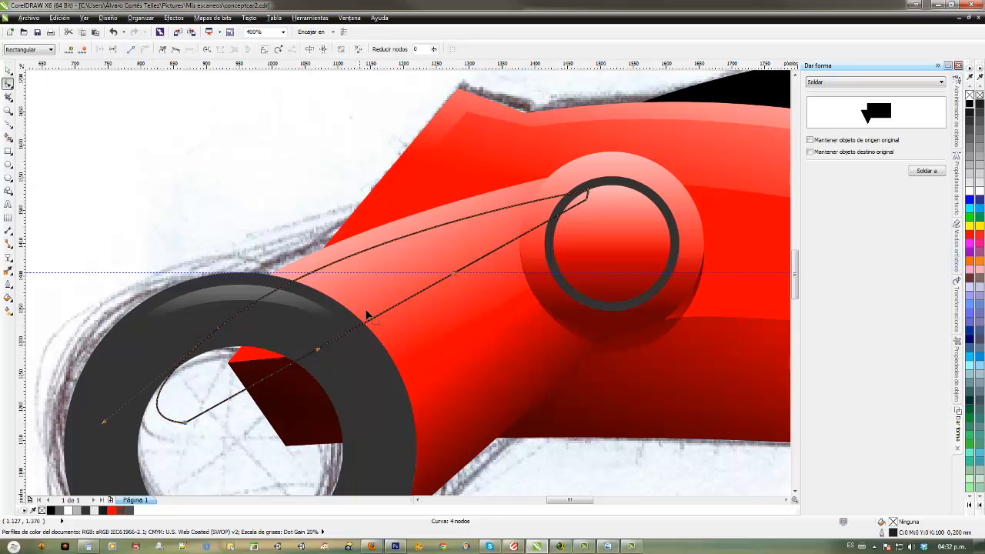
{"action": "left_click_drag", "start_coordinate": [377, 323], "coordinate": [329, 299]}
Step: Intersect the narrow outline with the wheel arm's white highlight shape, keeping only the target original, to form an arm highlight
{"action": "left_click", "coordinate": [886, 82]}
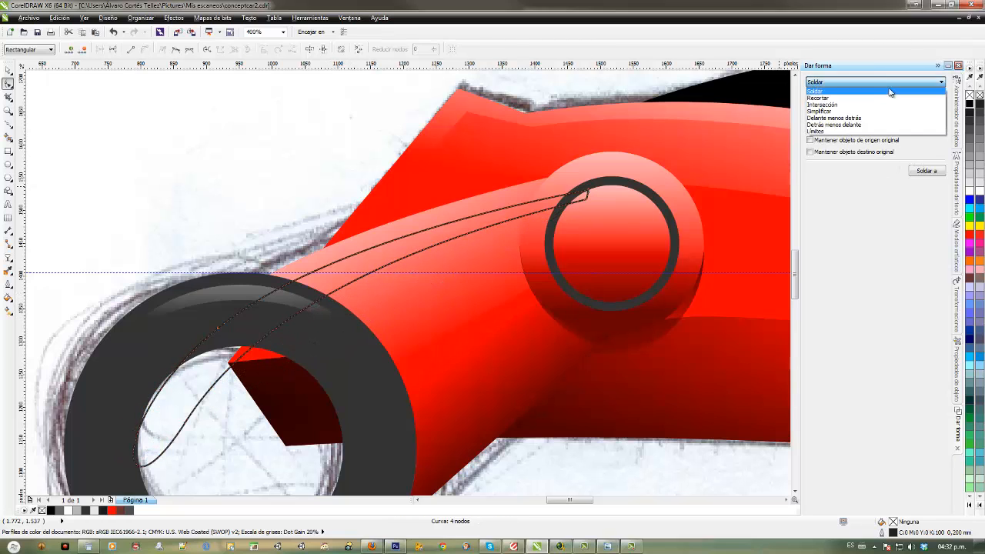
{"action": "left_click", "coordinate": [884, 98]}
{"action": "left_click", "coordinate": [884, 83]}
{"action": "left_click", "coordinate": [885, 104]}
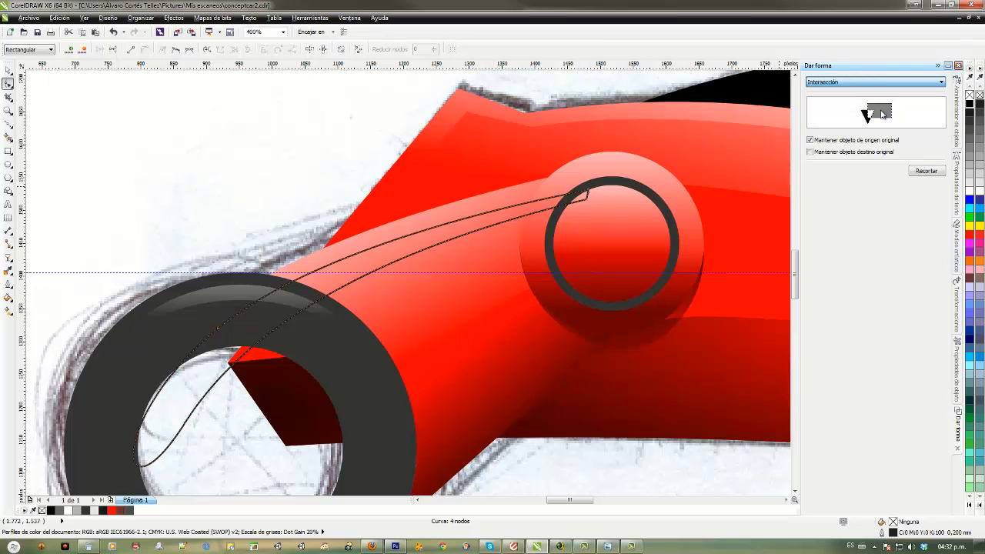
{"action": "left_click", "coordinate": [923, 171]}
{"action": "left_click", "coordinate": [492, 199]}
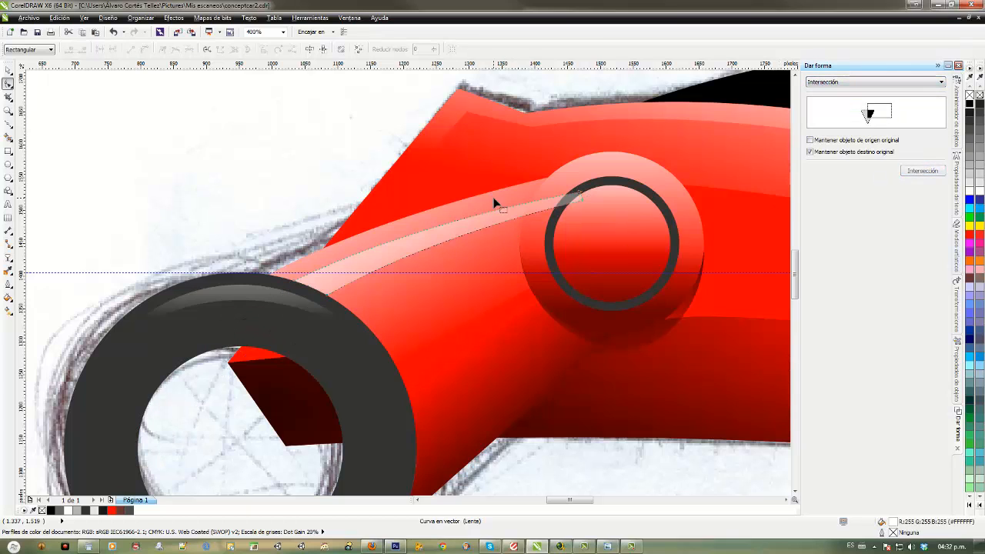
Step: Select all the round joint's objects and bring them in front of the new arm highlight
{"action": "left_click", "coordinate": [8, 70]}
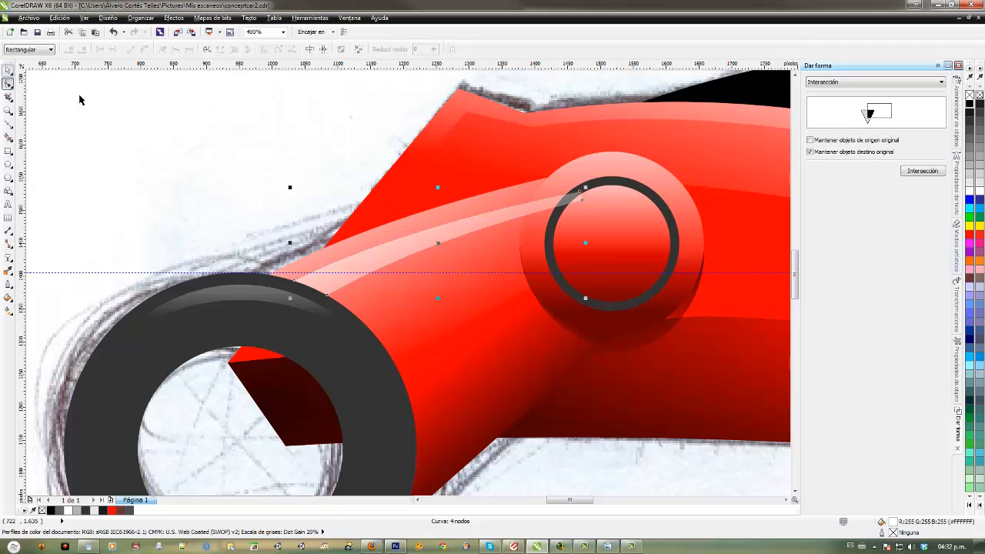
{"action": "left_click", "coordinate": [215, 161]}
{"action": "scroll", "coordinate": [217, 161], "scroll_direction": "down", "scroll_amount": 2}
{"action": "left_click_drag", "start_coordinate": [239, 115], "coordinate": [330, 264]}
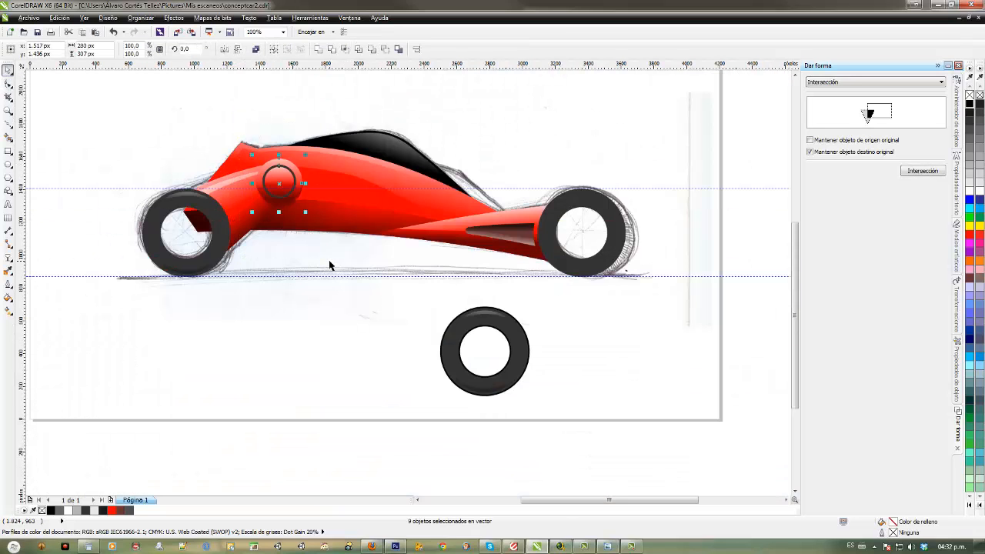
{"action": "left_click", "coordinate": [333, 324]}
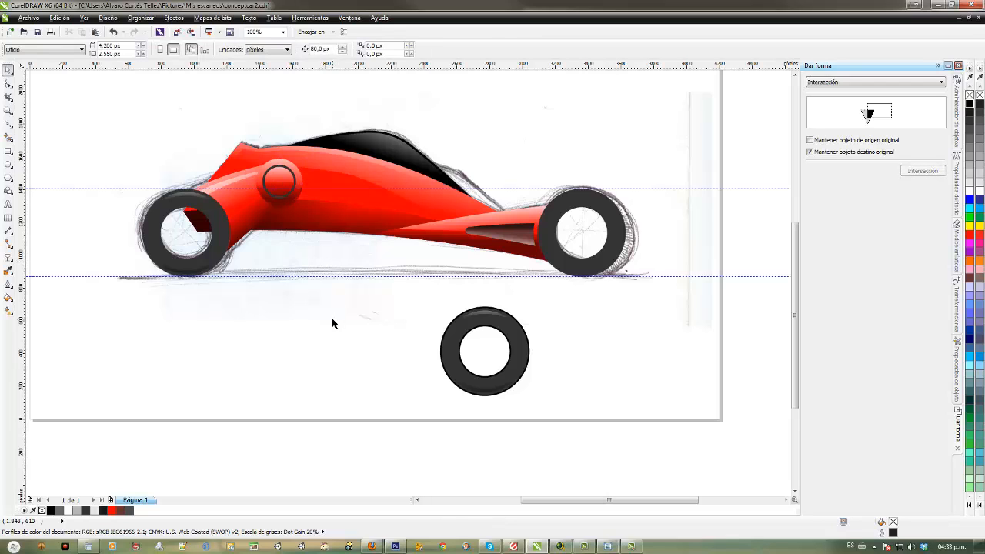
Step: Draw a closed four-node Bézier outline over the lower wheel arm, from the round joint's edge into the wheel
{"action": "key", "text": "z"}
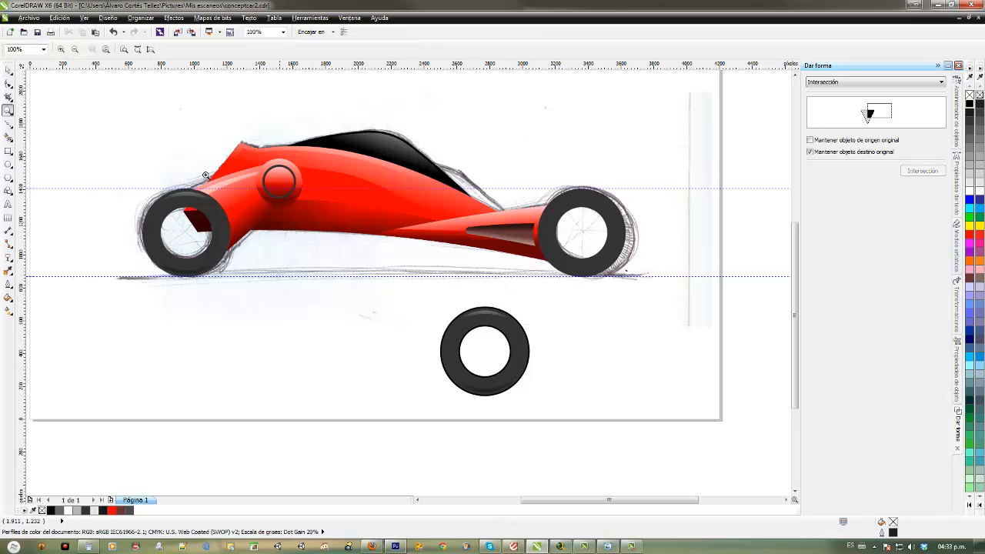
{"action": "left_click_drag", "start_coordinate": [179, 119], "coordinate": [346, 281]}
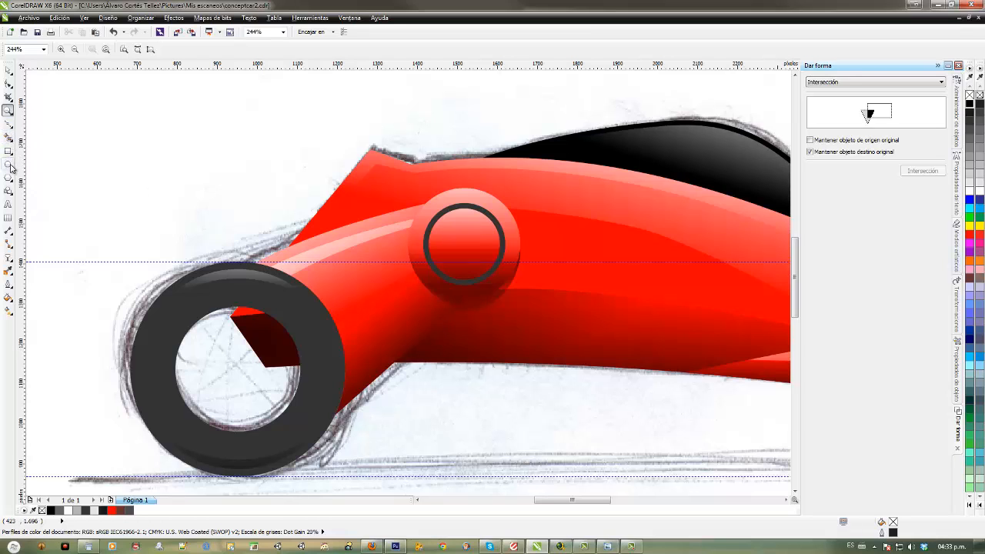
{"action": "left_click_drag", "start_coordinate": [427, 336], "coordinate": [534, 446]}
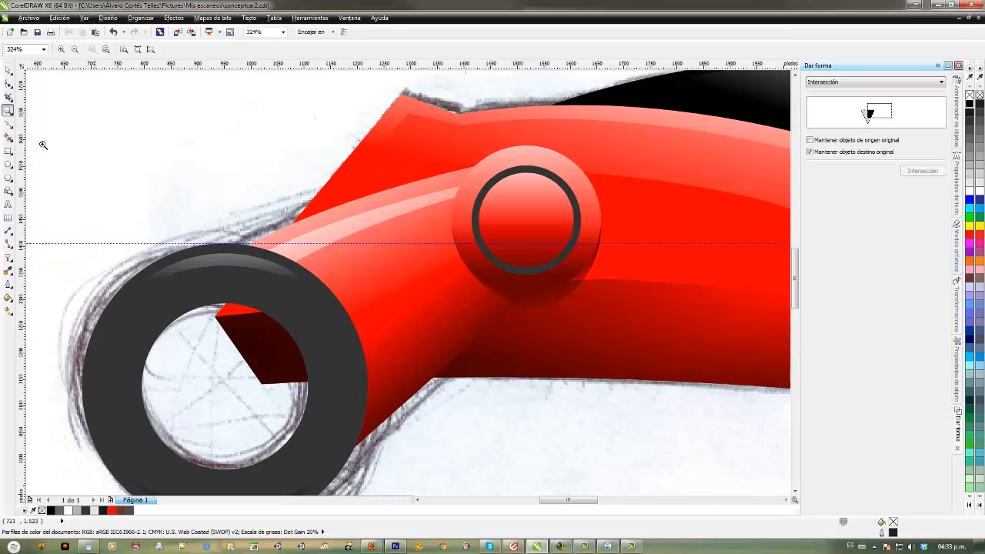
{"action": "left_click", "coordinate": [8, 123]}
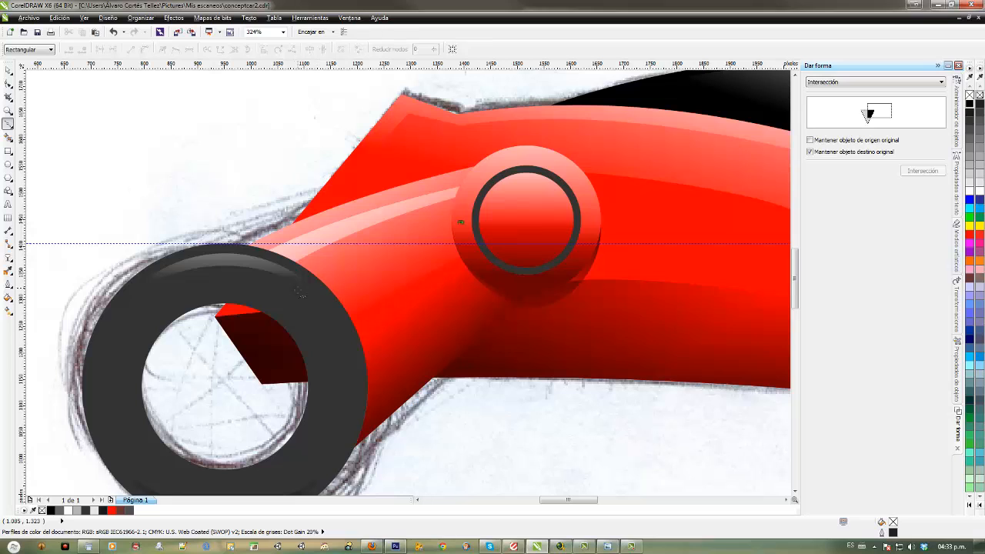
{"action": "left_click_drag", "start_coordinate": [300, 295], "coordinate": [248, 334]}
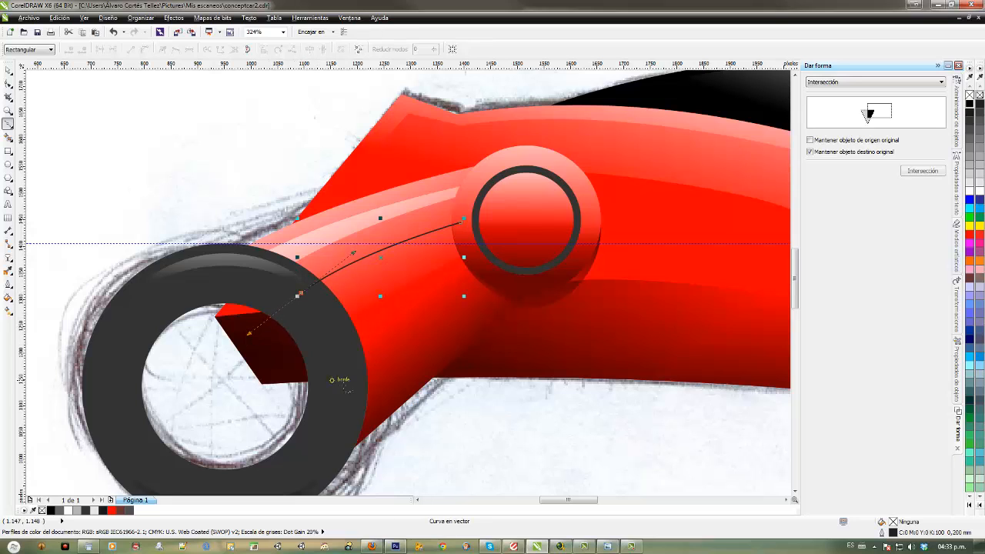
{"action": "left_click", "coordinate": [334, 382]}
{"action": "left_click_drag", "start_coordinate": [493, 274], "coordinate": [564, 224]}
{"action": "left_click", "coordinate": [460, 223]}
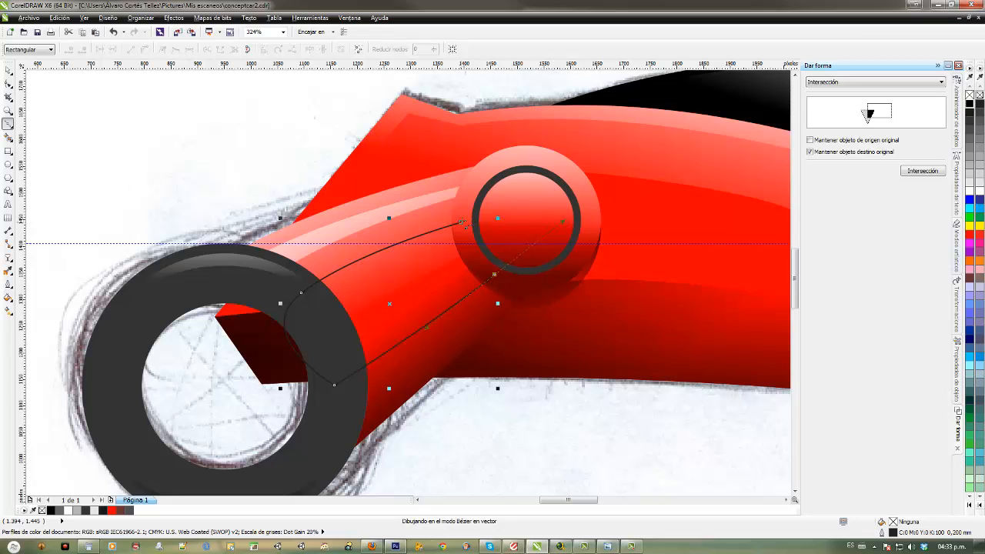
{"action": "left_click", "coordinate": [8, 71]}
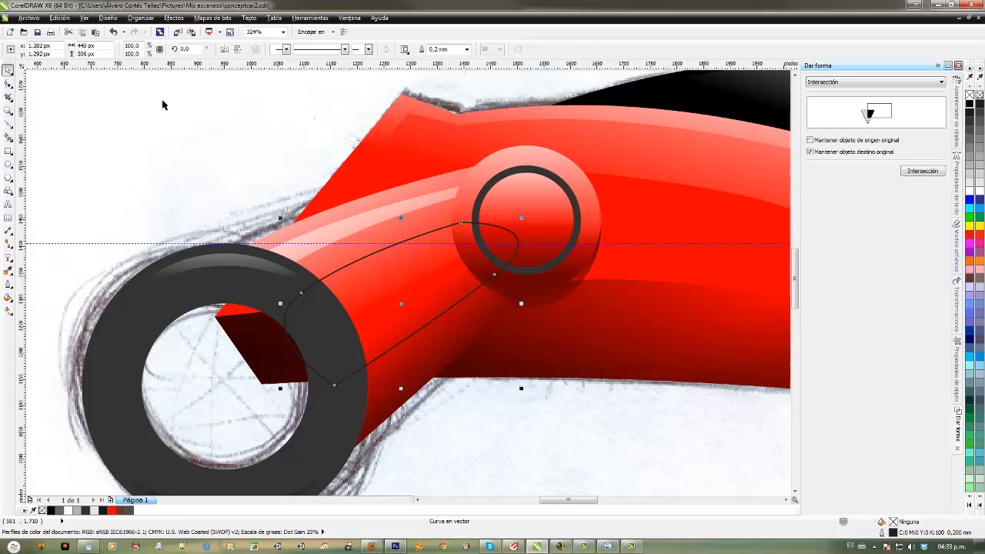
Step: Trim the new arm outline with the round joint's outer circle, keeping the circle as the source original
{"action": "left_click", "coordinate": [501, 156]}
{"action": "left_click", "coordinate": [842, 82]}
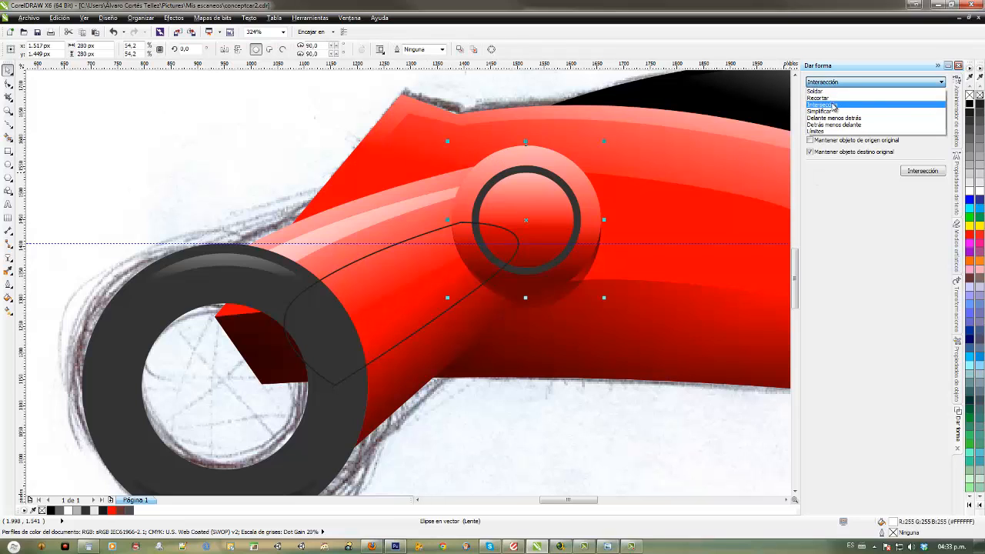
{"action": "left_click", "coordinate": [835, 104]}
{"action": "left_click", "coordinate": [837, 81]}
{"action": "left_click", "coordinate": [833, 98]}
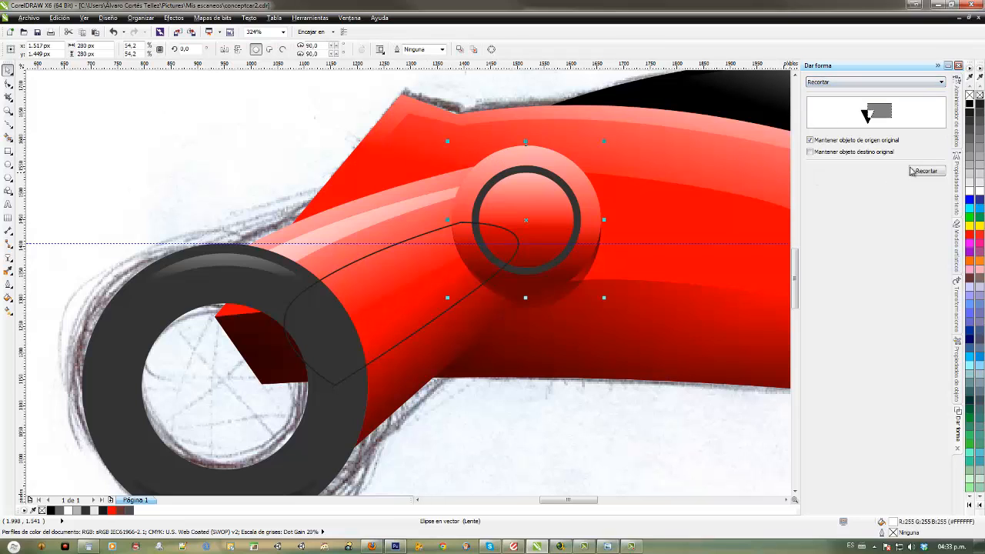
{"action": "left_click", "coordinate": [418, 257]}
{"action": "left_click", "coordinate": [416, 244]}
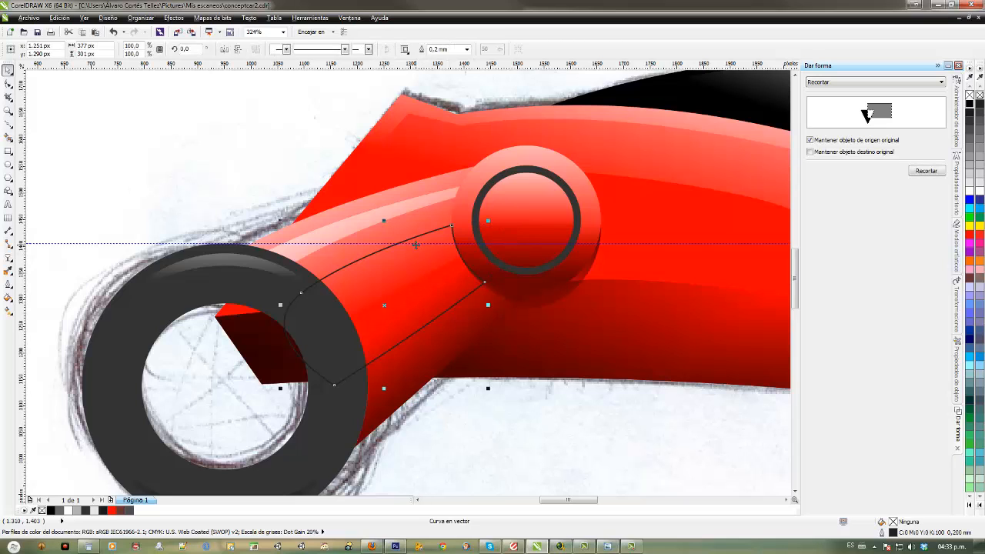
Step: Trim the arm outline with the dark tyre shape, keeping the tyre as the source original
{"action": "left_click", "coordinate": [493, 168]}
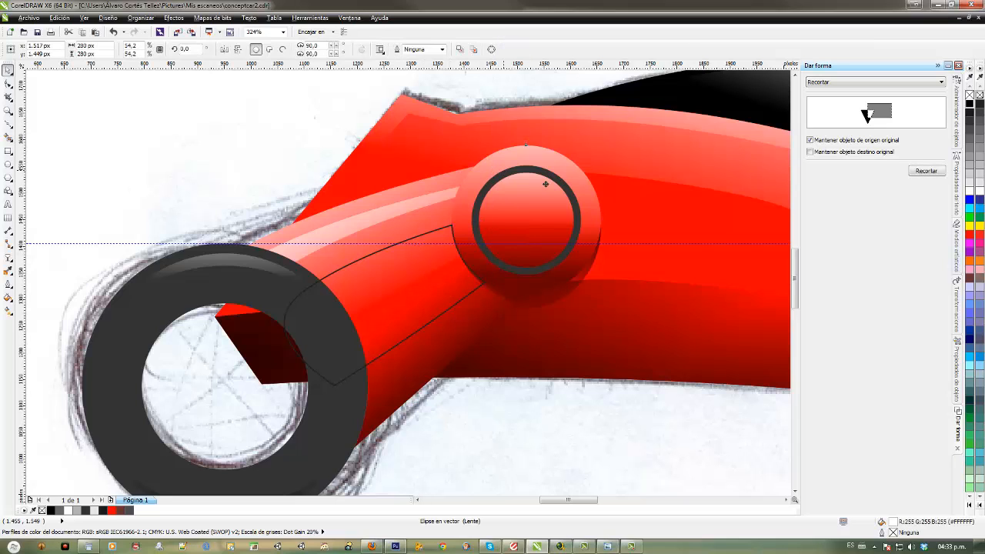
{"action": "left_click_drag", "start_coordinate": [545, 183], "coordinate": [494, 167]}
{"action": "left_click", "coordinate": [931, 172]}
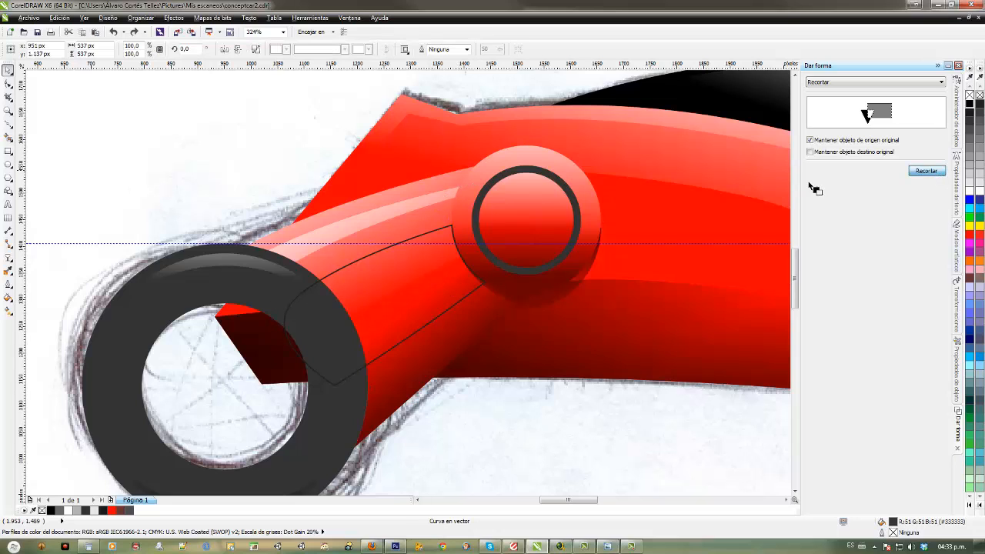
{"action": "left_click", "coordinate": [381, 332]}
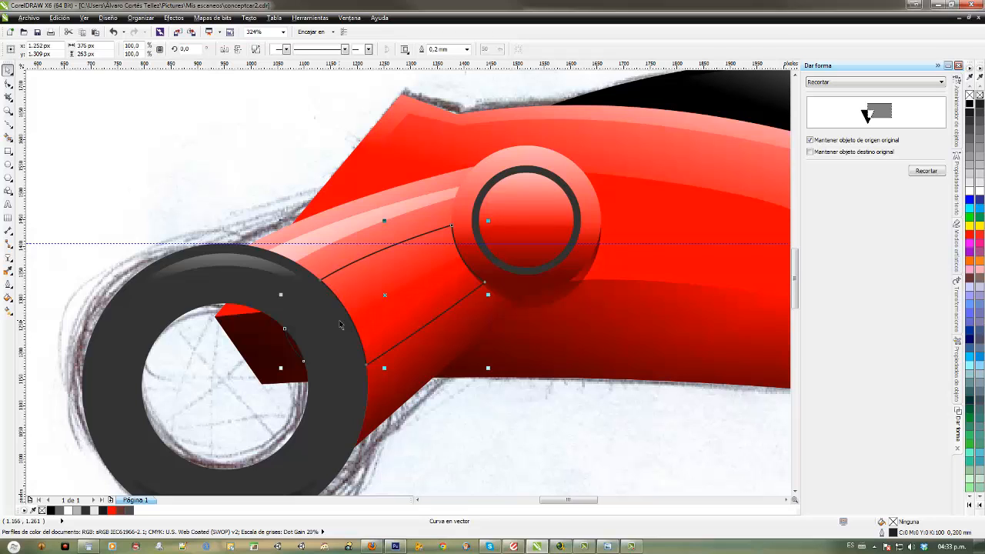
Step: Break the trimmed outline apart and delete the leftover fragment inside the wheel opening
{"action": "key", "text": "ctrl+k"}
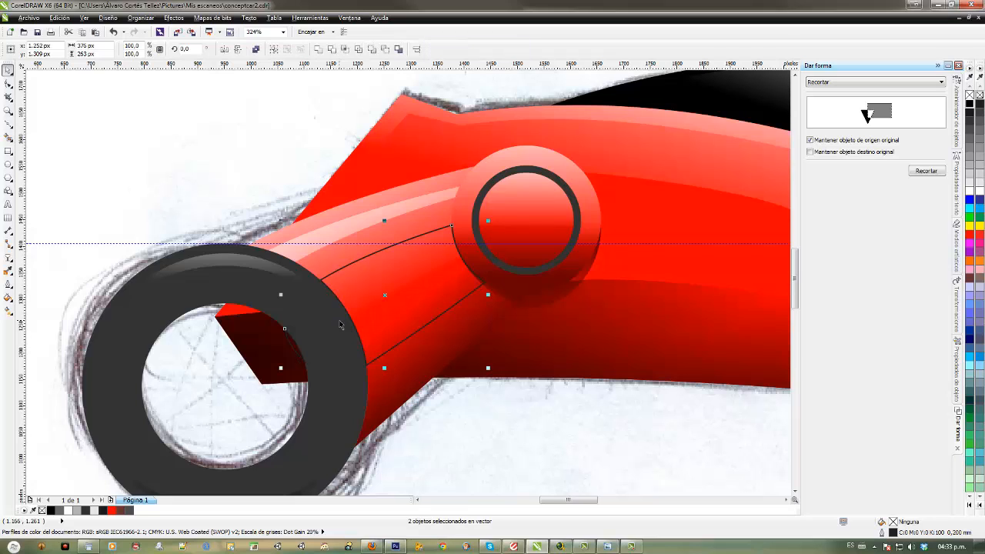
{"action": "left_click", "coordinate": [375, 302], "text": "shift"}
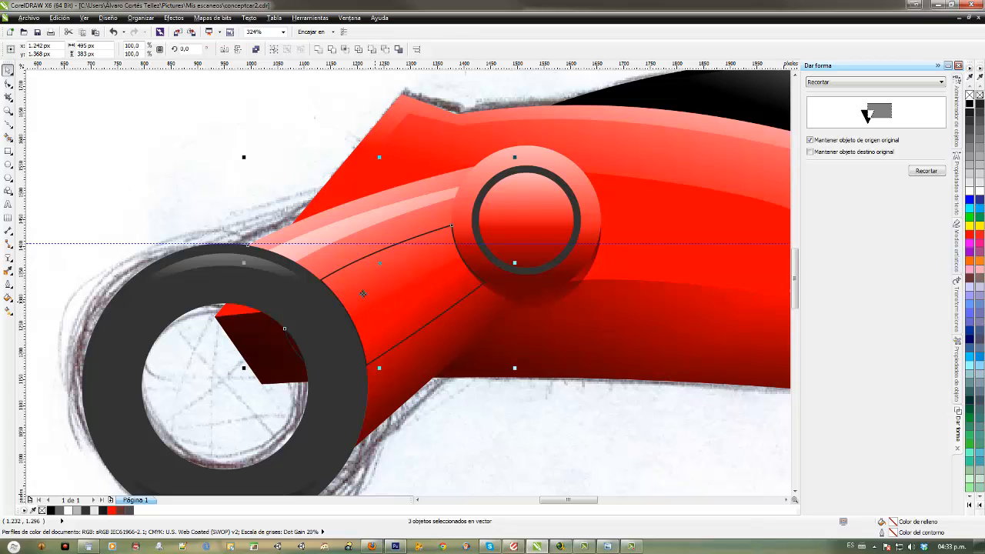
{"action": "left_click", "coordinate": [247, 119]}
{"action": "left_click", "coordinate": [296, 351]}
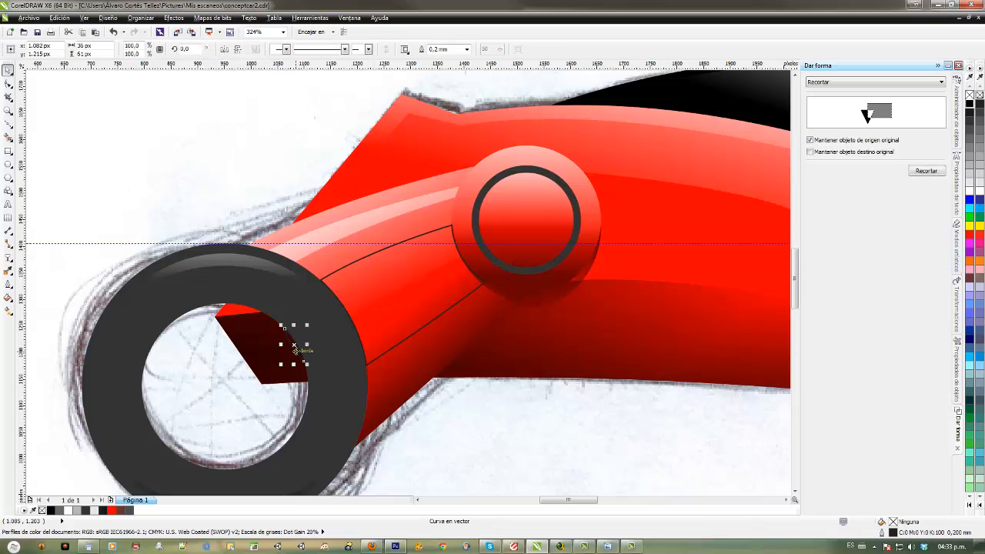
{"action": "left_click", "coordinate": [358, 294]}
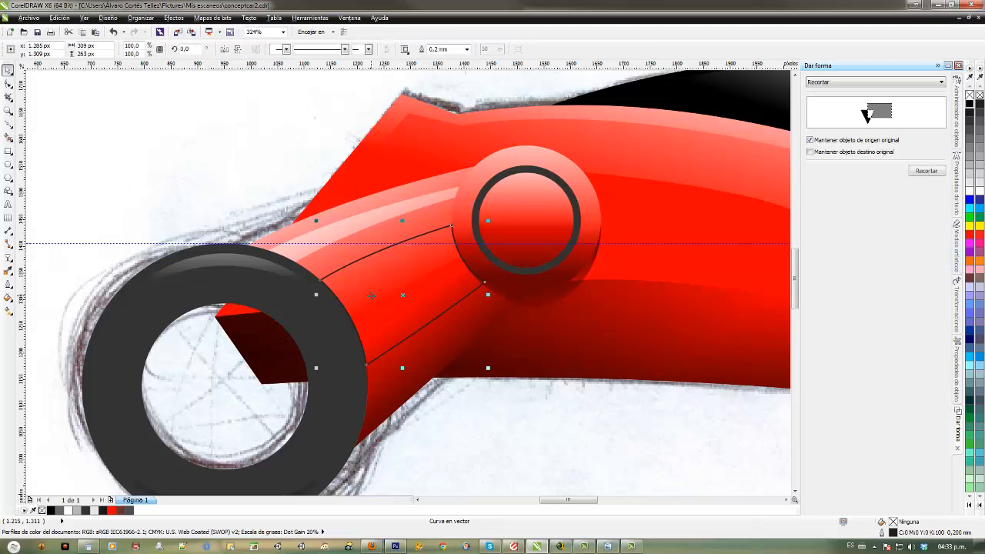
Step: Apply a one-step inward contour with a 16 px offset to the arm outline
{"action": "left_click", "coordinate": [9, 257]}
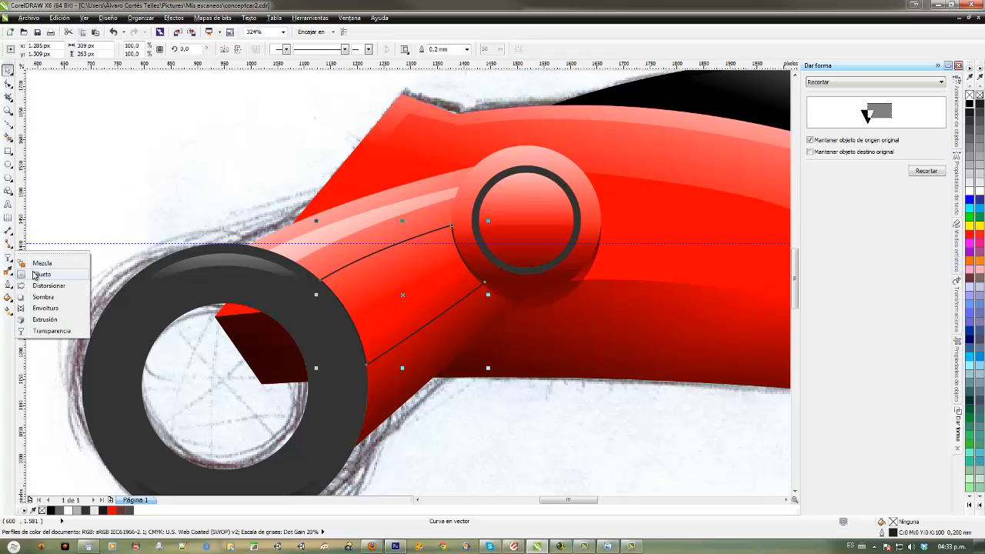
{"action": "left_click", "coordinate": [46, 274]}
{"action": "left_click_drag", "start_coordinate": [437, 294], "coordinate": [361, 286]}
{"action": "left_click", "coordinate": [542, 299]}
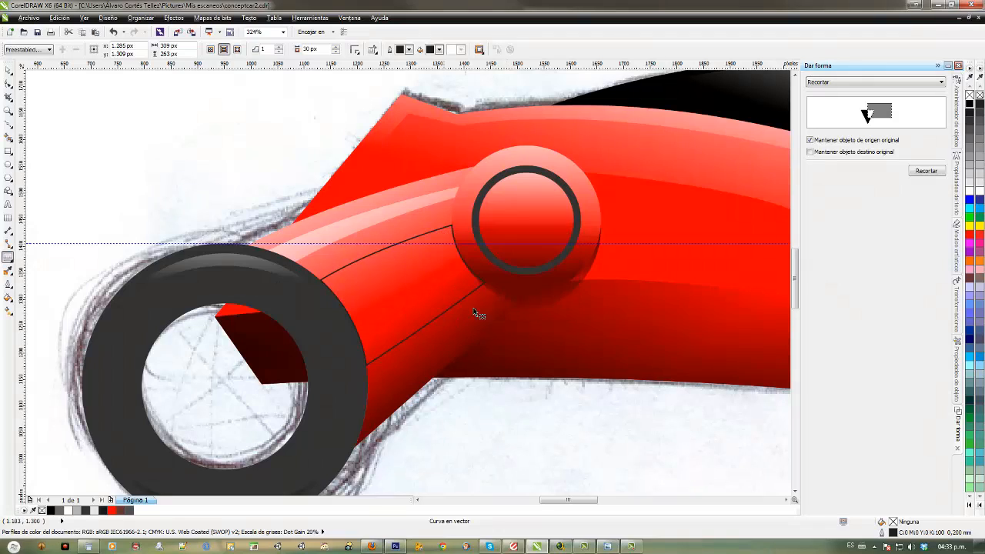
{"action": "left_click_drag", "start_coordinate": [412, 306], "coordinate": [336, 237]}
{"action": "key", "text": "Return"}
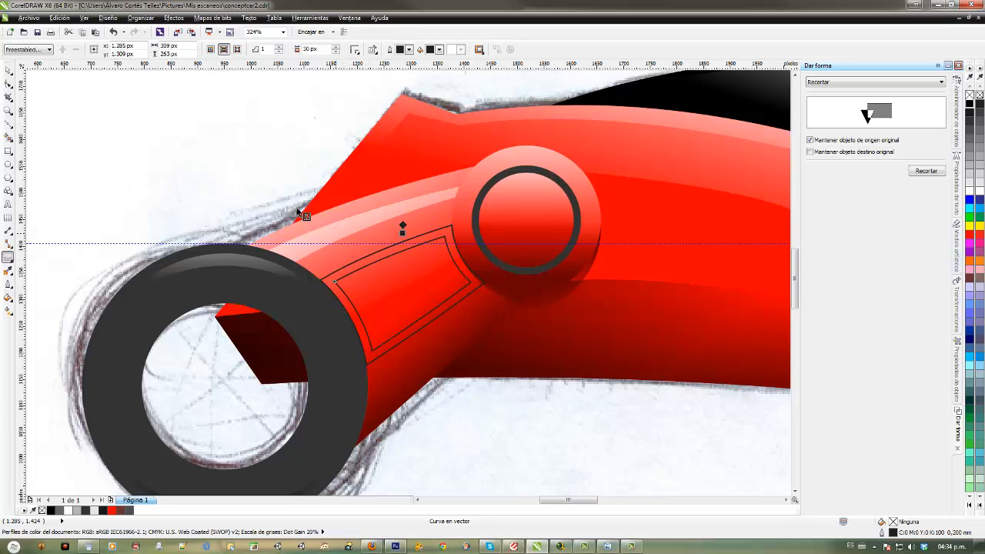
Step: Separate the contour group and delete the outer outline, leaving the inner panel outline on the arm
{"action": "left_click", "coordinate": [141, 18]}
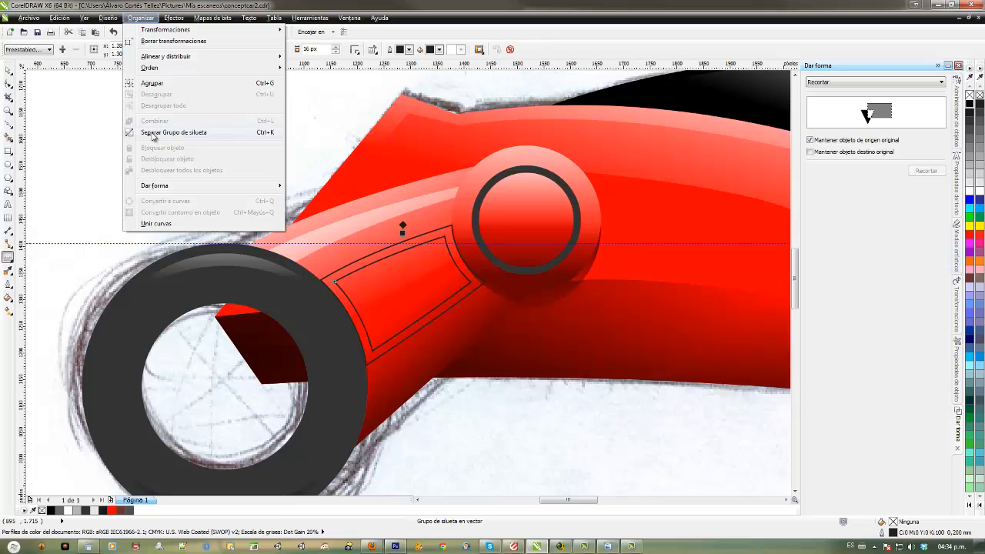
{"action": "left_click", "coordinate": [153, 132]}
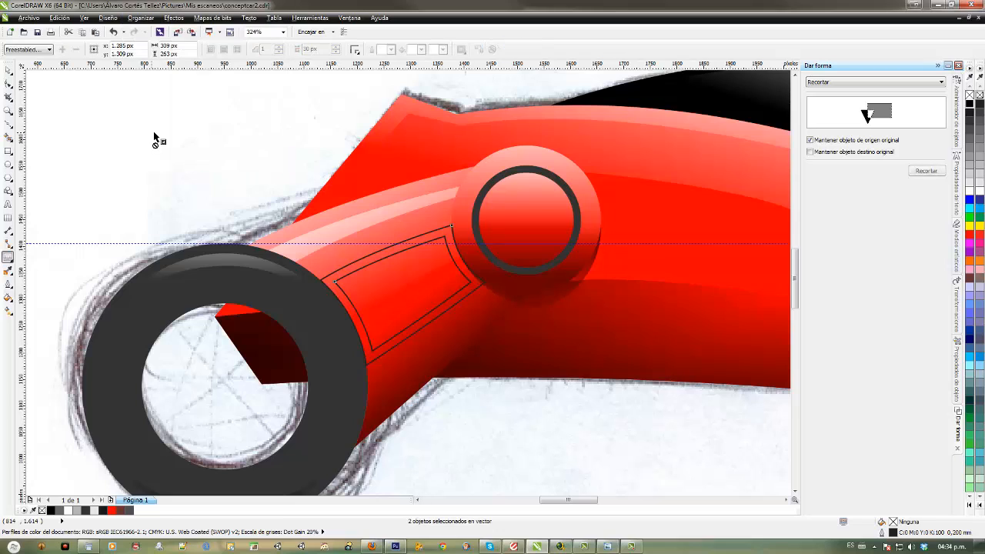
{"action": "left_click", "coordinate": [7, 70]}
{"action": "left_click", "coordinate": [331, 274]}
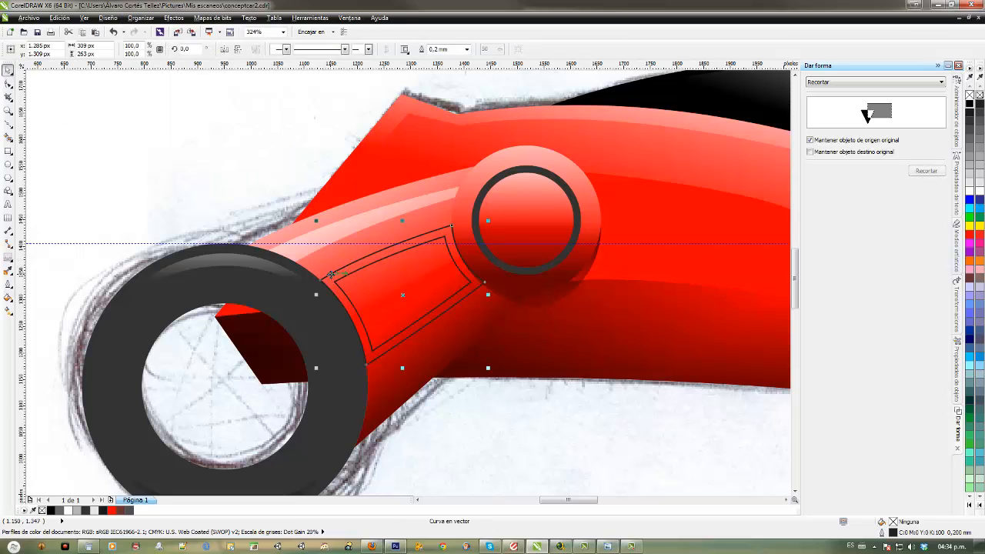
{"action": "key", "text": "Escape"}
{"action": "left_click", "coordinate": [362, 286]}
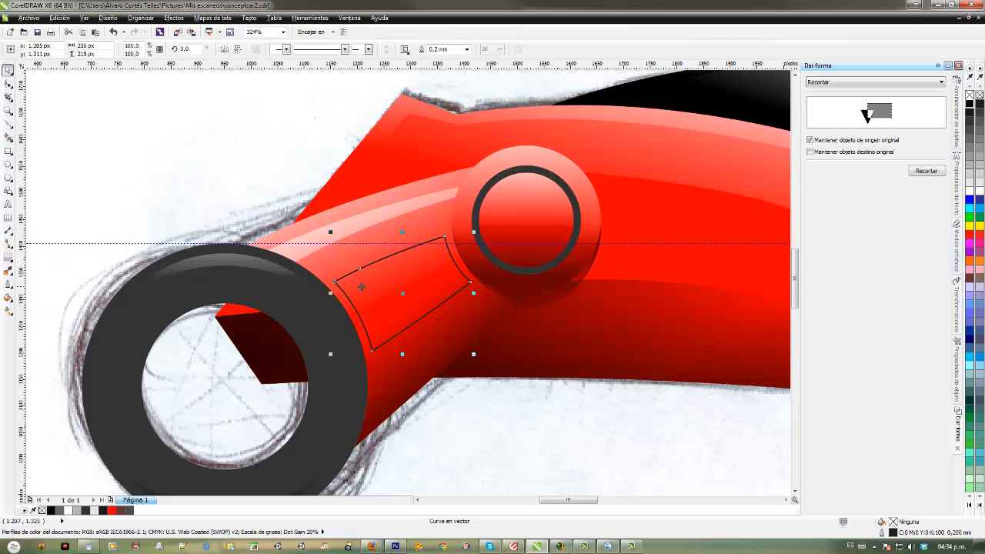
Step: Start a Bézier line across the inner panel outline from its joint-side edge toward its wheel-side edge
{"action": "left_click", "coordinate": [9, 131]}
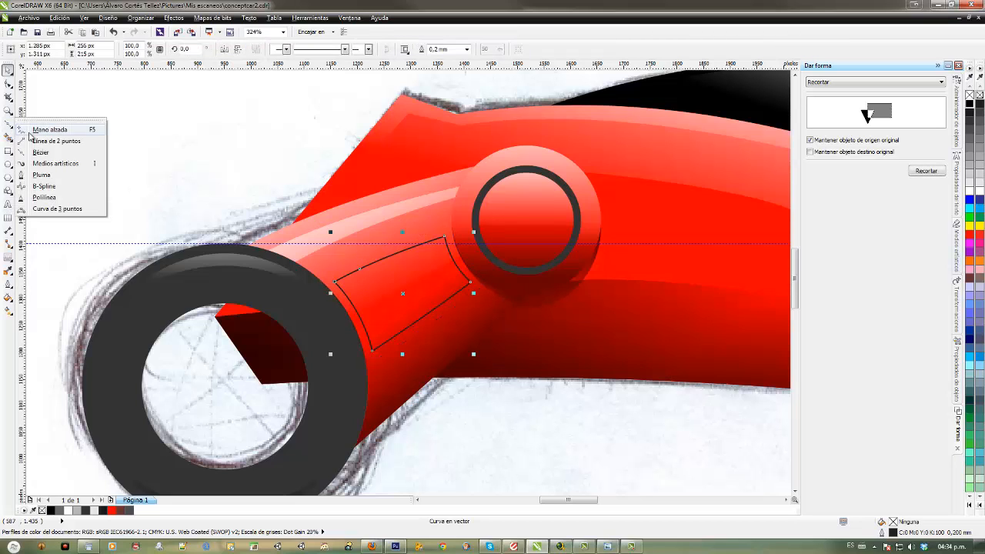
{"action": "left_click", "coordinate": [42, 151]}
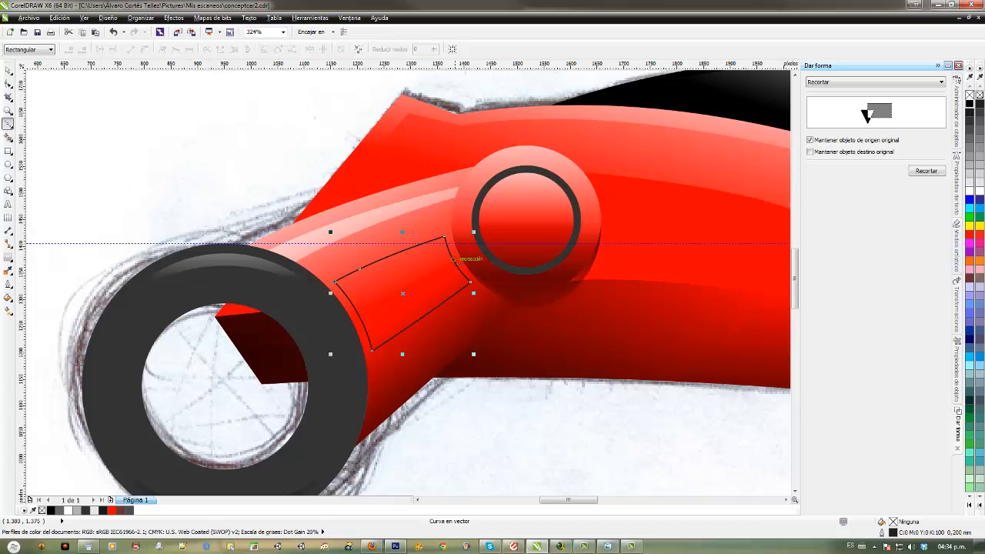
{"action": "left_click", "coordinate": [452, 259]}
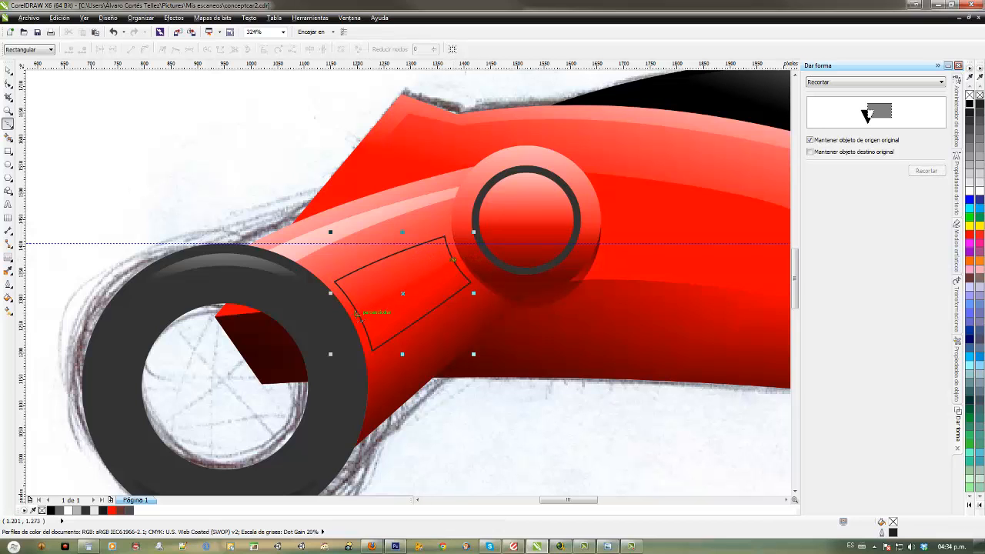
Step: Draw a closed Bézier polygon, about 336 by 287 px, covering the lower half of the panel outline on the red arm
{"action": "left_click", "coordinate": [358, 314]}
{"action": "left_click", "coordinate": [326, 342]}
{"action": "left_click", "coordinate": [373, 413]}
{"action": "left_click", "coordinate": [470, 338]}
{"action": "left_click", "coordinate": [505, 281]}
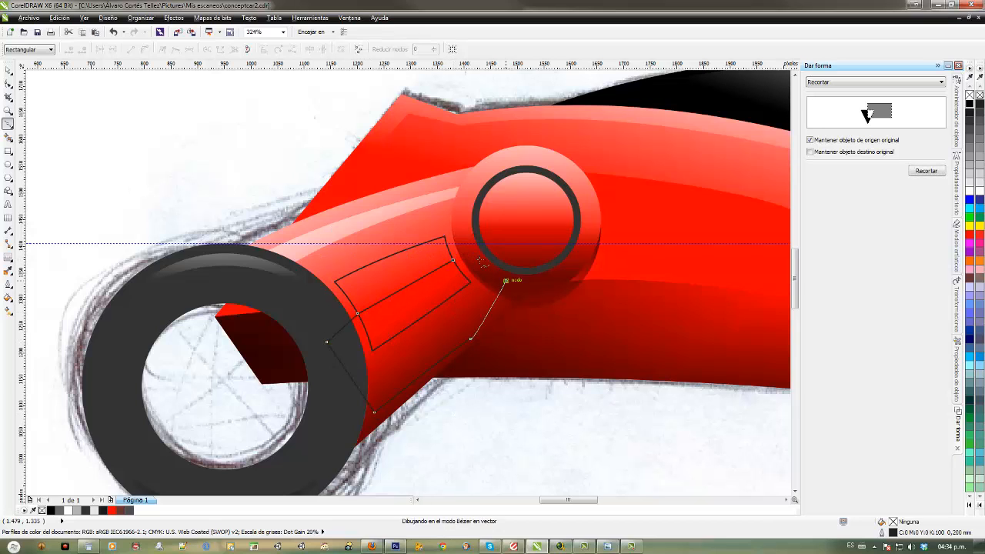
{"action": "left_click", "coordinate": [451, 259]}
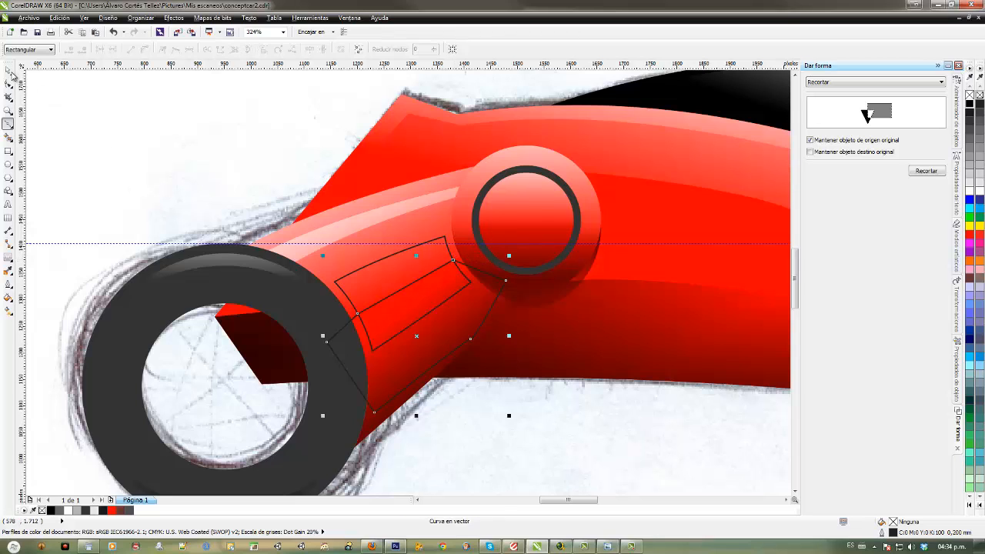
Step: Intersect the lower polygon with the panel outline, discarding the source object and keeping the target
{"action": "left_click", "coordinate": [10, 72]}
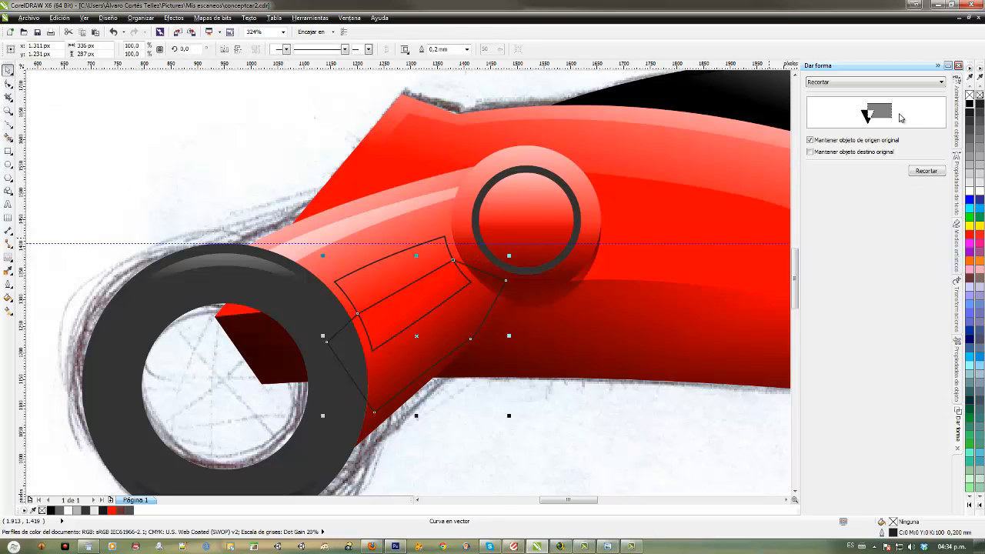
{"action": "left_click", "coordinate": [891, 87]}
{"action": "left_click", "coordinate": [870, 108]}
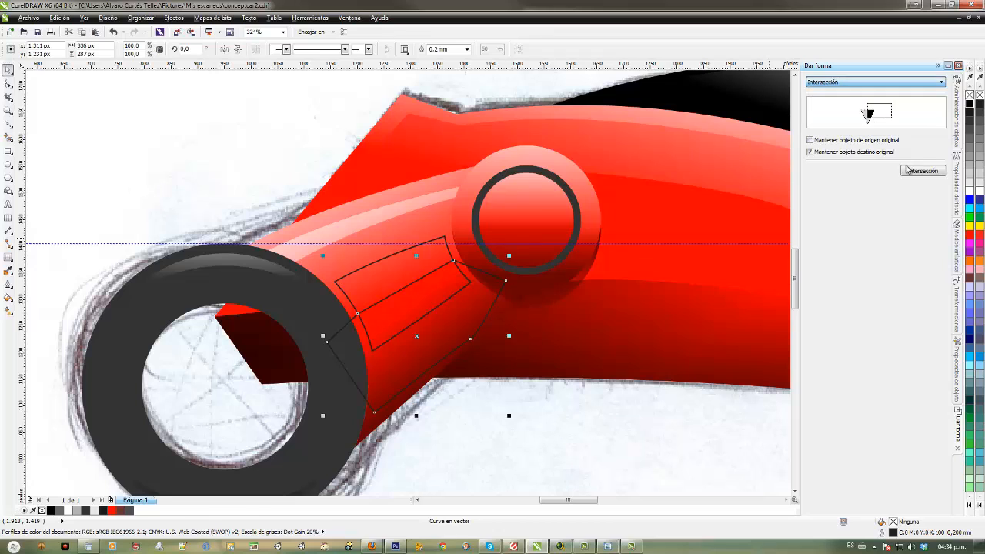
{"action": "left_click", "coordinate": [419, 257]}
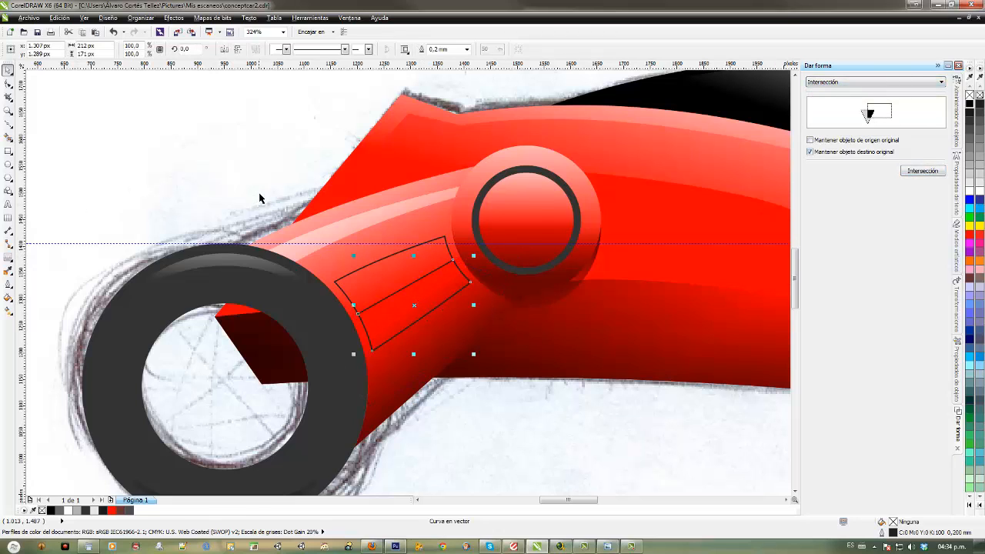
Step: Draw a closed Bézier polygon, about 364 by 229 px, covering the upper half of the panel from its dividing line
{"action": "left_click", "coordinate": [311, 183]}
{"action": "left_click", "coordinate": [396, 274]}
{"action": "left_click", "coordinate": [8, 124]}
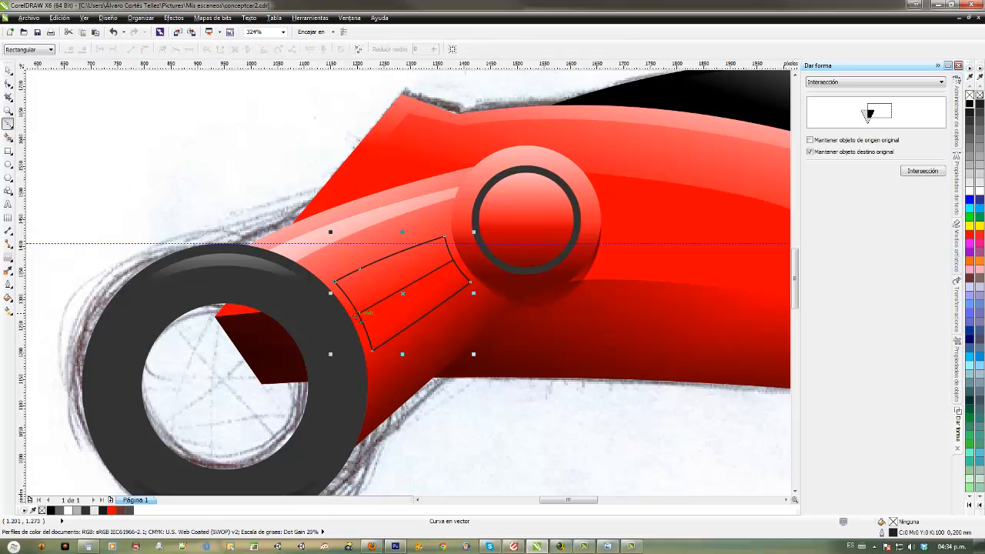
{"action": "left_click", "coordinate": [357, 315]}
{"action": "left_click", "coordinate": [453, 257]}
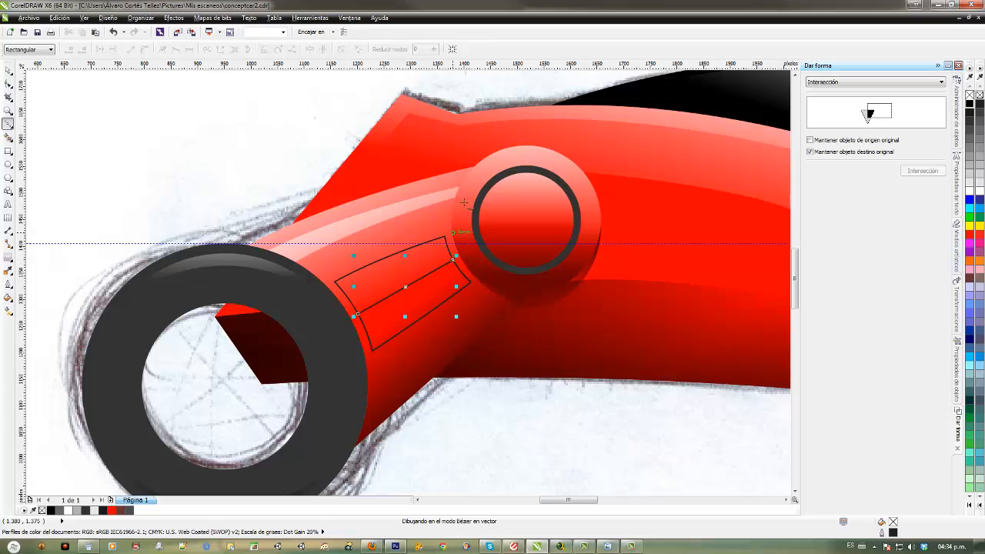
{"action": "left_click", "coordinate": [464, 202]}
{"action": "left_click", "coordinate": [378, 192]}
{"action": "left_click", "coordinate": [270, 286]}
{"action": "left_click", "coordinate": [357, 315]}
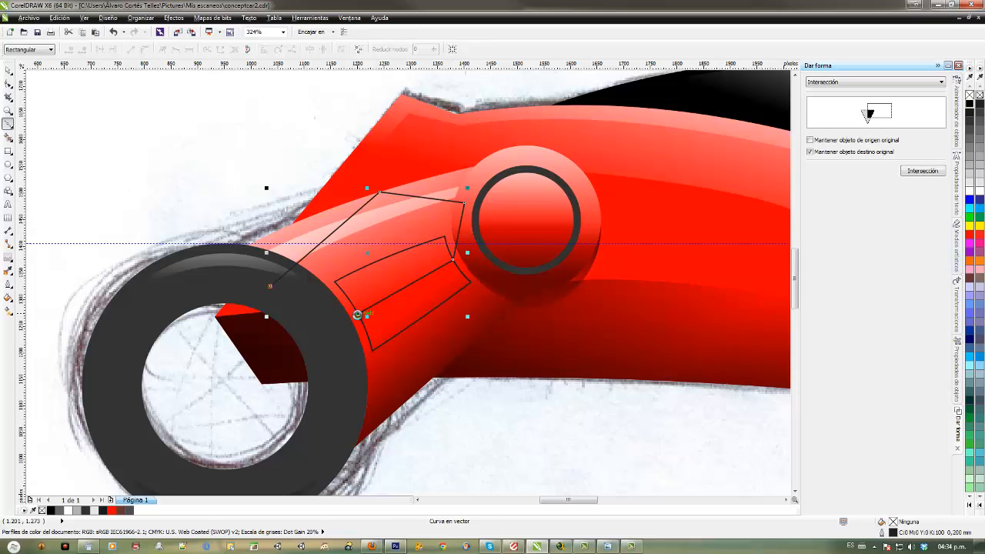
{"action": "left_click", "coordinate": [356, 314]}
Step: Try to intersect the upper polygon with the panel outline
{"action": "left_click", "coordinate": [9, 70]}
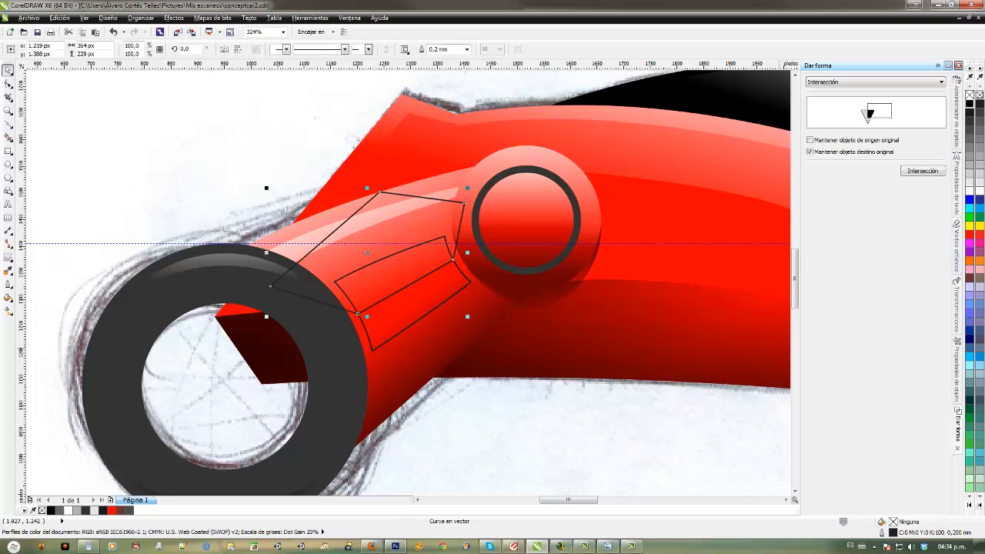
{"action": "left_click", "coordinate": [919, 171]}
{"action": "left_click", "coordinate": [547, 242]}
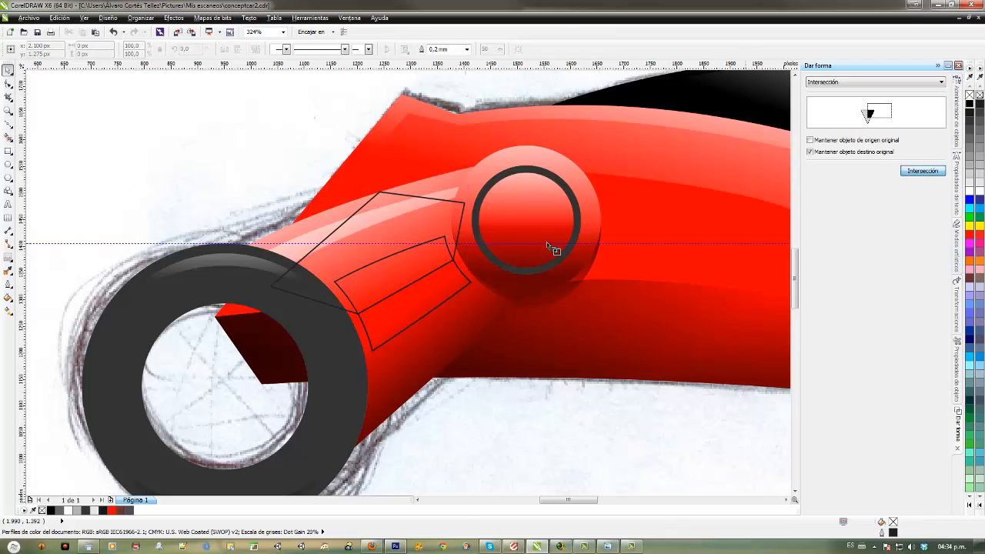
{"action": "left_click", "coordinate": [393, 255]}
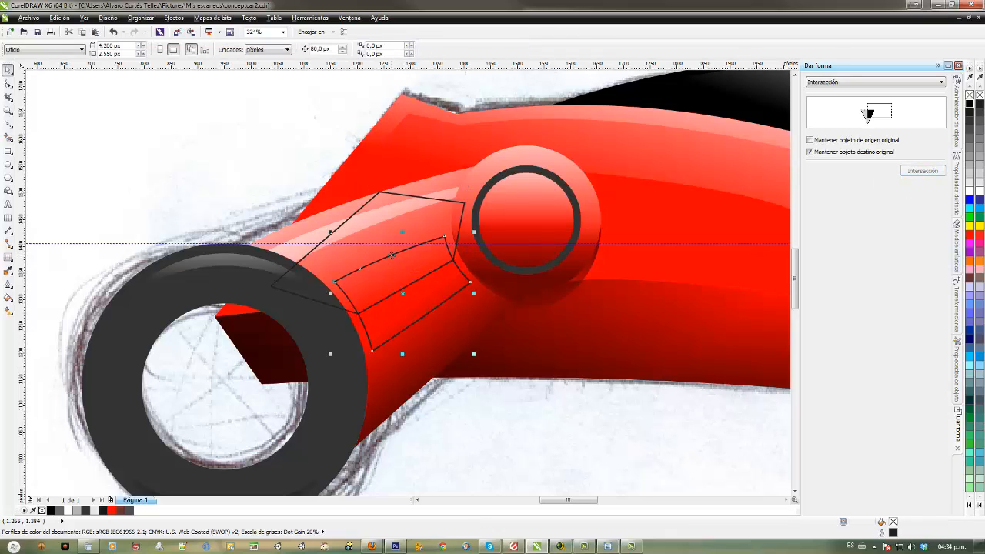
{"action": "left_click", "coordinate": [472, 325]}
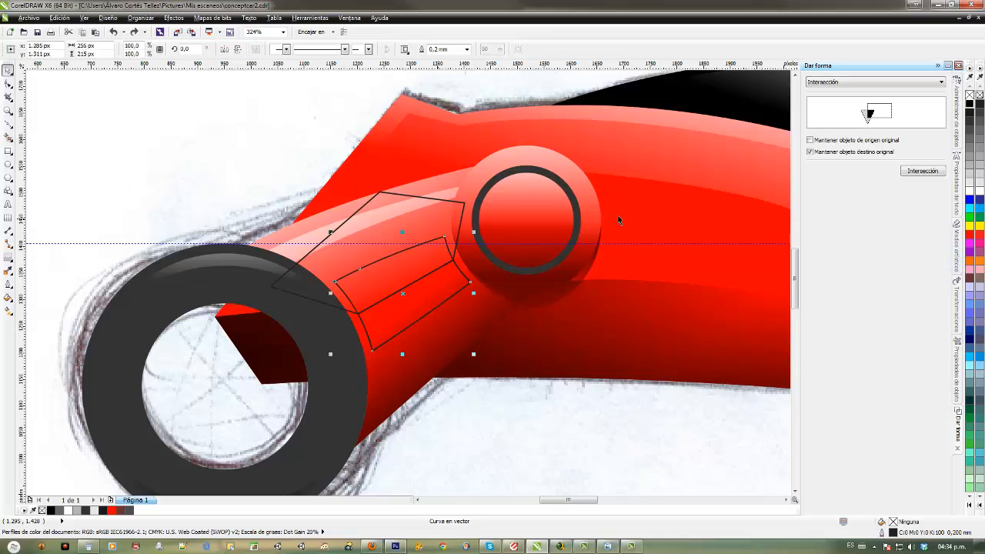
Step: Intersect the upper polygon with the panel outline, keeping only the target original to get the panel's upper half
{"action": "left_click", "coordinate": [410, 195]}
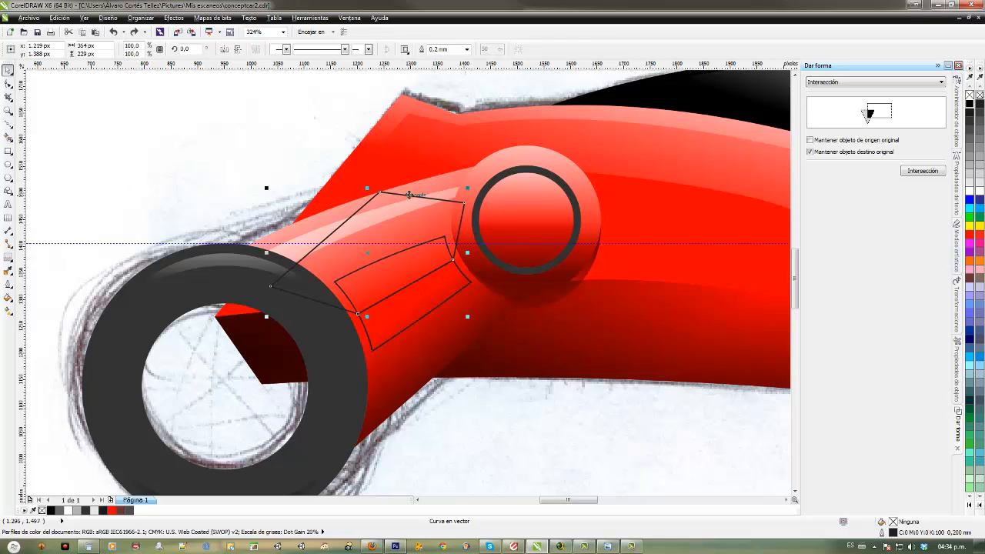
{"action": "left_click", "coordinate": [905, 171]}
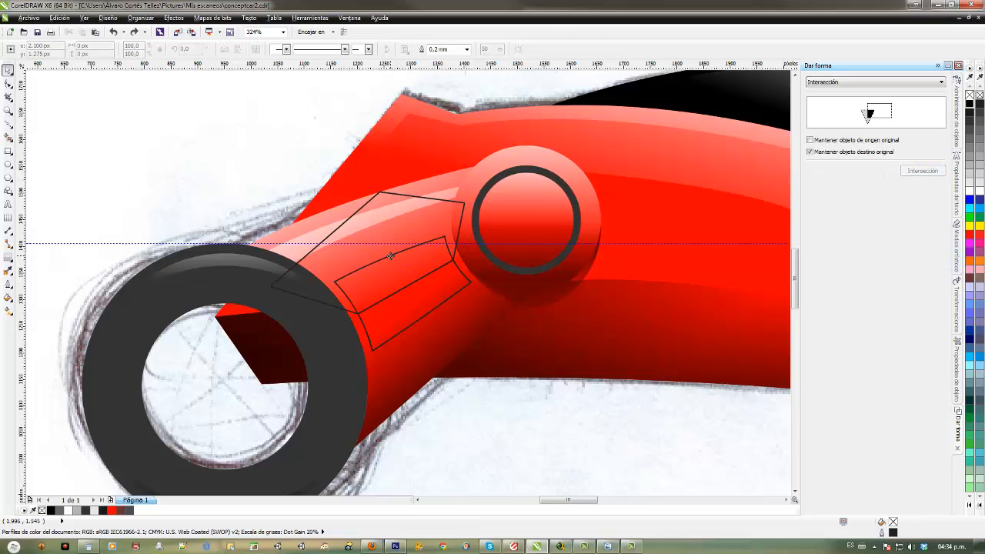
{"action": "left_click", "coordinate": [391, 255]}
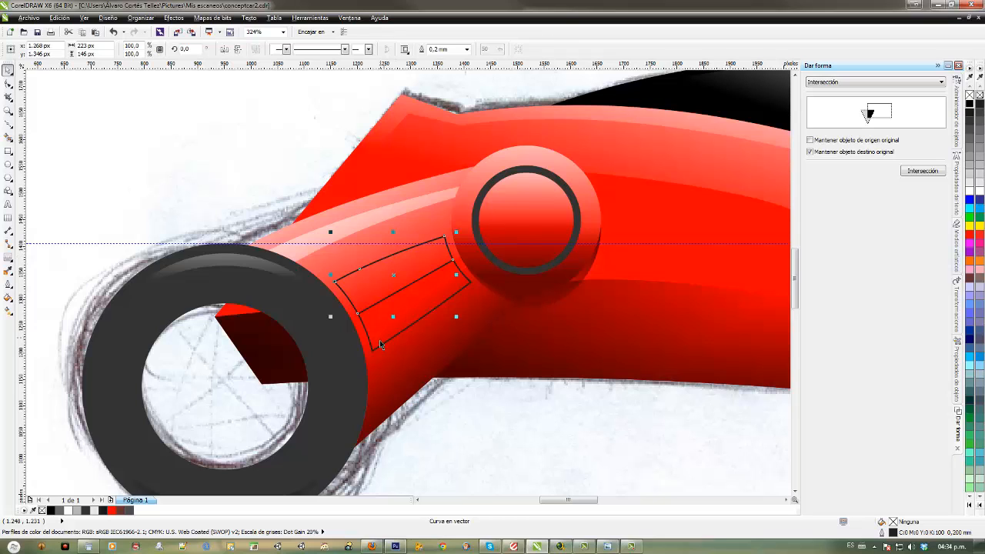
Step: Move the upper and lower panel halves together away from the outline, onto the red car body beyond the round joint
{"action": "left_click", "coordinate": [380, 345], "text": "shift"}
{"action": "left_click_drag", "start_coordinate": [381, 345], "coordinate": [633, 368]}
{"action": "left_click", "coordinate": [618, 427]}
Step: Fill the upper panel half with dark grey (#4D4D4D) and the lower half with white
{"action": "left_click", "coordinate": [619, 308]}
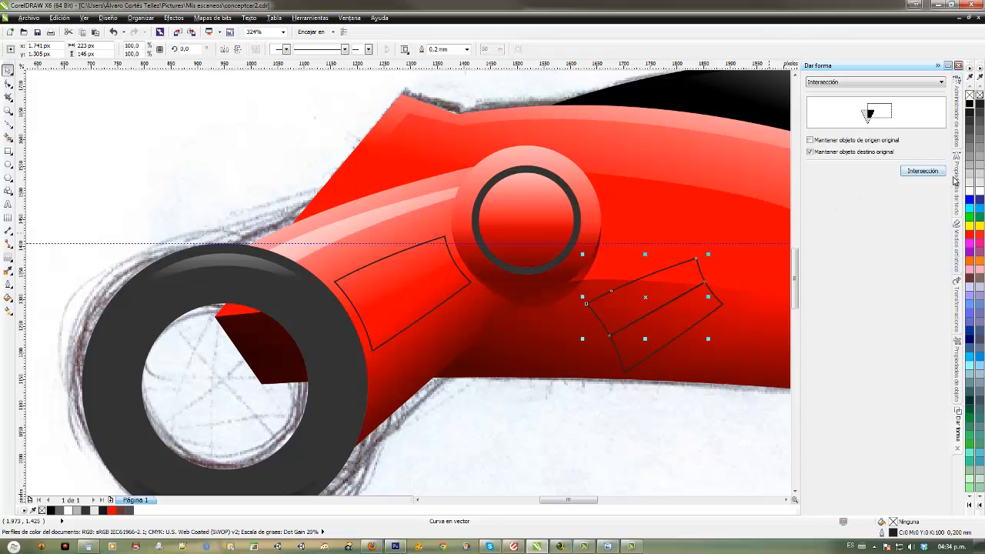
{"action": "left_click", "coordinate": [969, 136]}
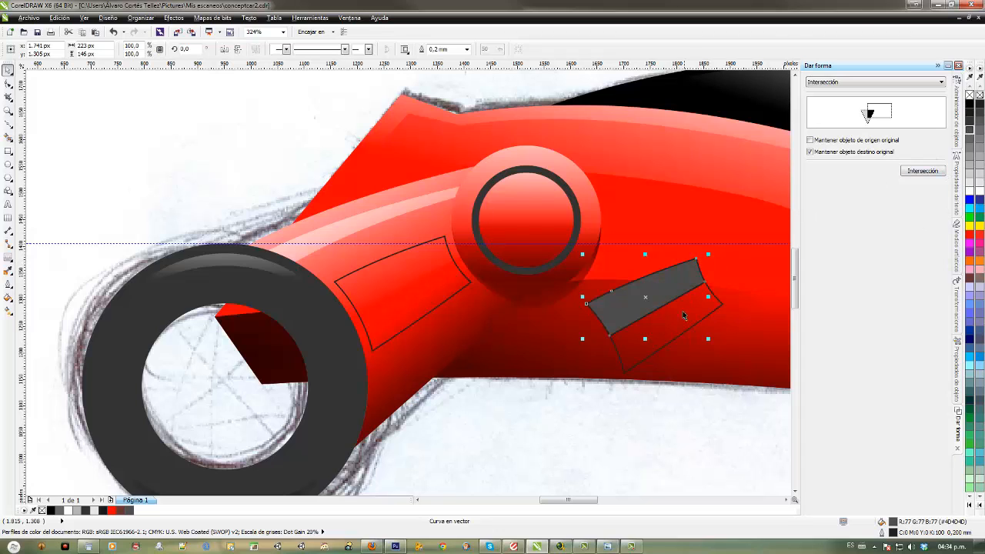
{"action": "left_click", "coordinate": [969, 191]}
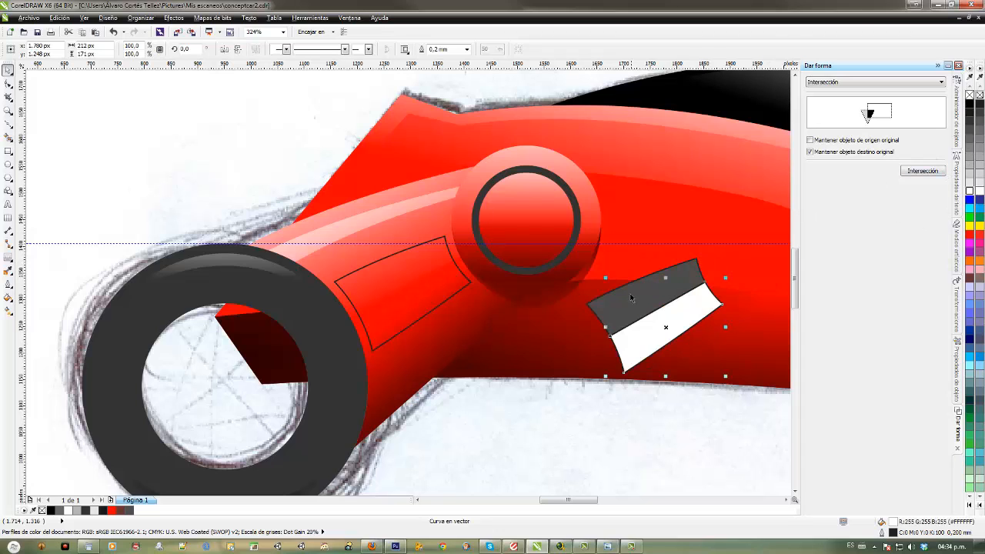
Step: Apply a linear transparency in Multiplicar mode to the dark grey half, fading from its upper edge toward the dividing line
{"action": "left_click", "coordinate": [629, 296]}
{"action": "left_click", "coordinate": [8, 256]}
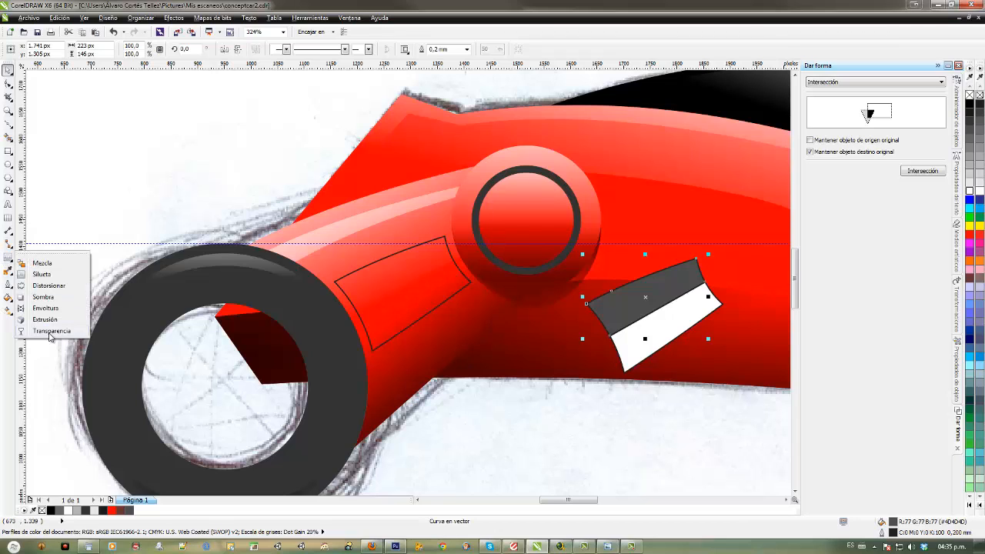
{"action": "left_click", "coordinate": [35, 331]}
{"action": "left_click", "coordinate": [67, 50]}
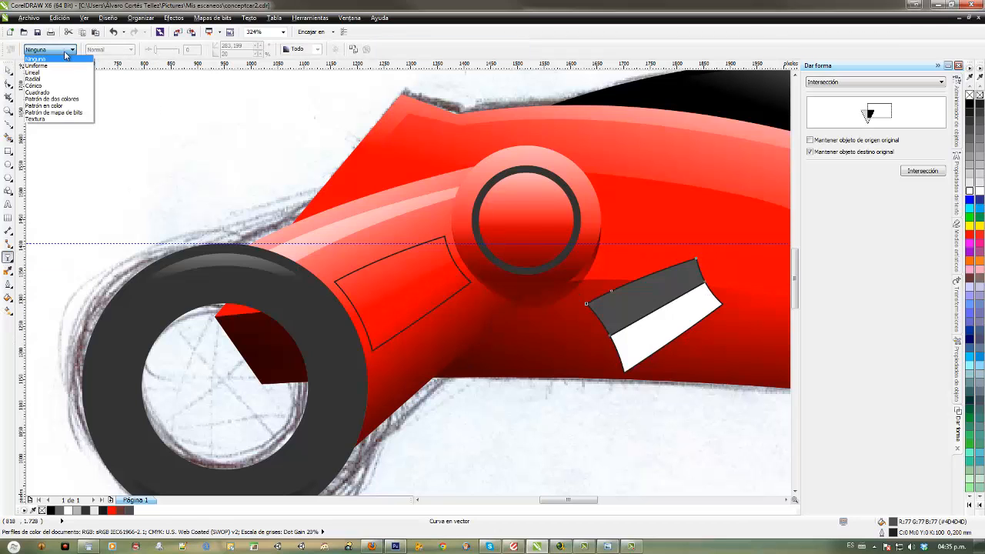
{"action": "left_click", "coordinate": [51, 70]}
{"action": "left_click", "coordinate": [53, 50]}
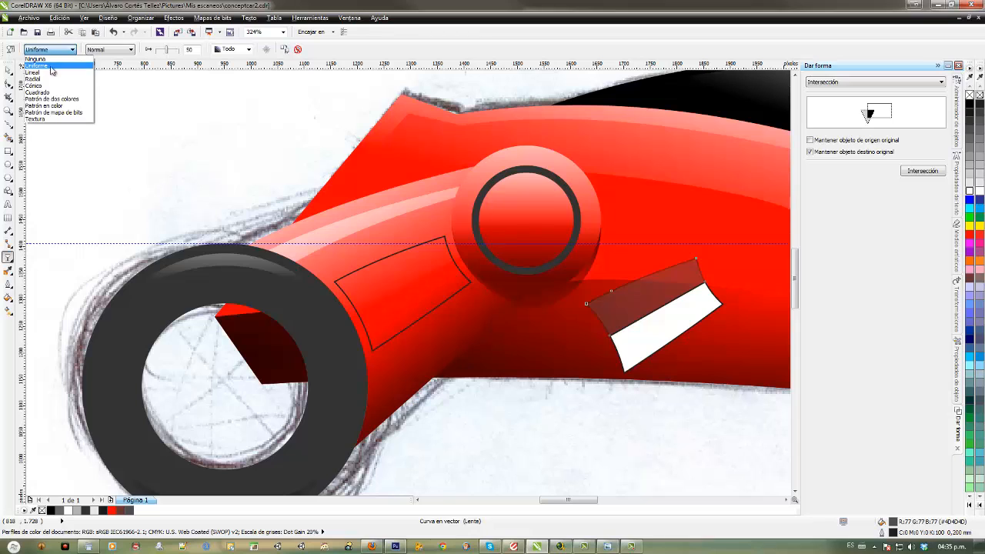
{"action": "left_click", "coordinate": [53, 72]}
{"action": "left_click", "coordinate": [110, 49]}
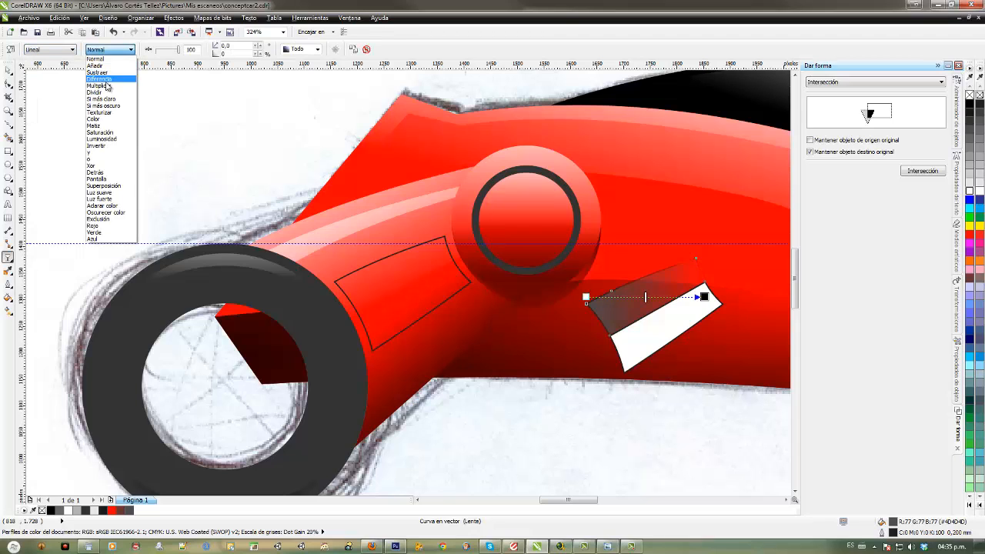
{"action": "left_click", "coordinate": [104, 85]}
{"action": "left_click_drag", "start_coordinate": [632, 243], "coordinate": [669, 307]}
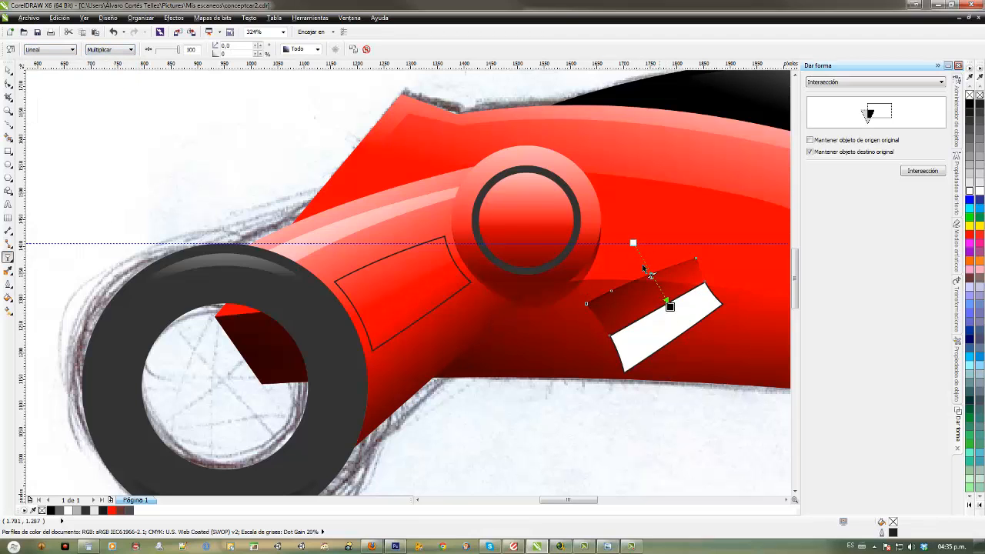
{"action": "left_click_drag", "start_coordinate": [633, 243], "coordinate": [644, 261]}
Step: Apply a linear transparency to the white half, fading from its lower edge up toward the dividing line
{"action": "left_click", "coordinate": [670, 318]}
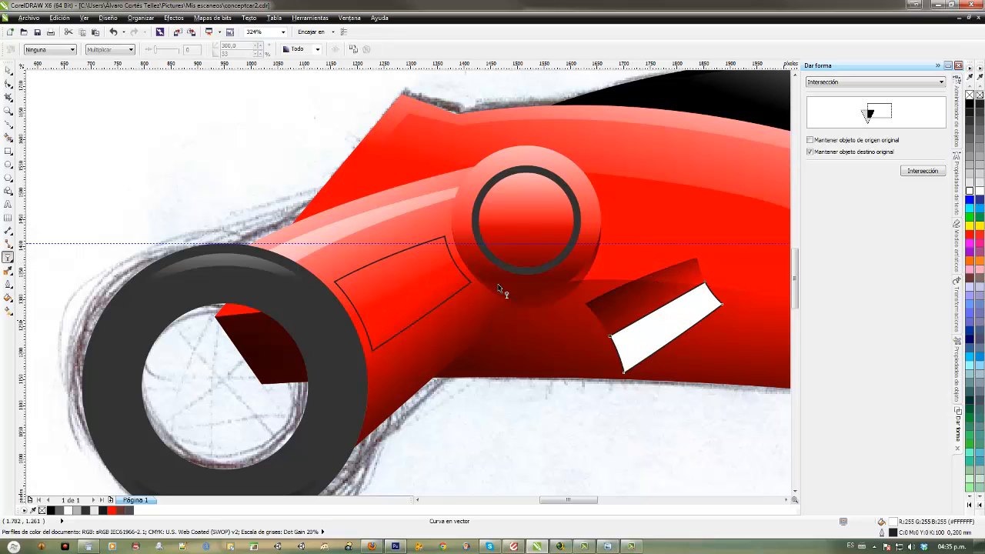
{"action": "left_click", "coordinate": [60, 50]}
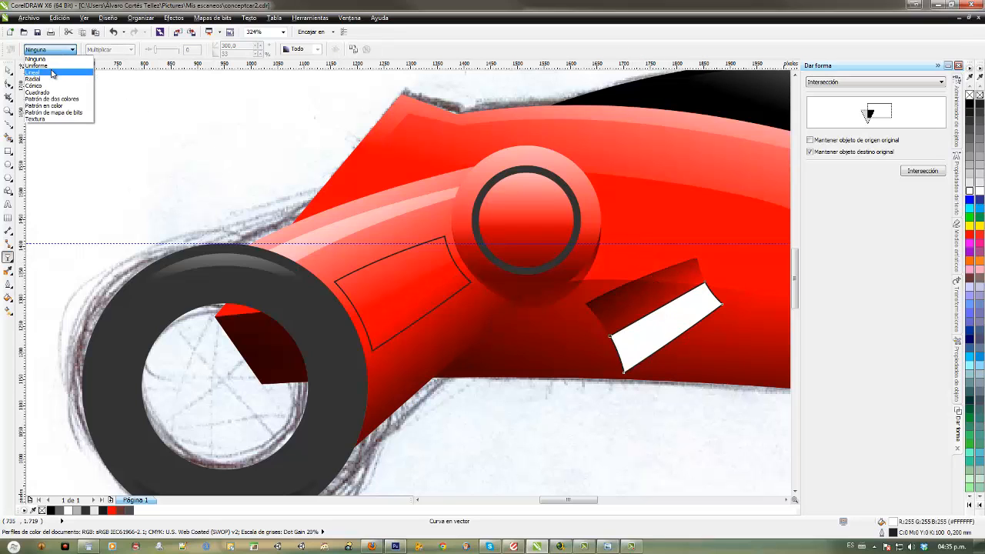
{"action": "left_click", "coordinate": [52, 72]}
{"action": "left_click_drag", "start_coordinate": [681, 355], "coordinate": [652, 311]}
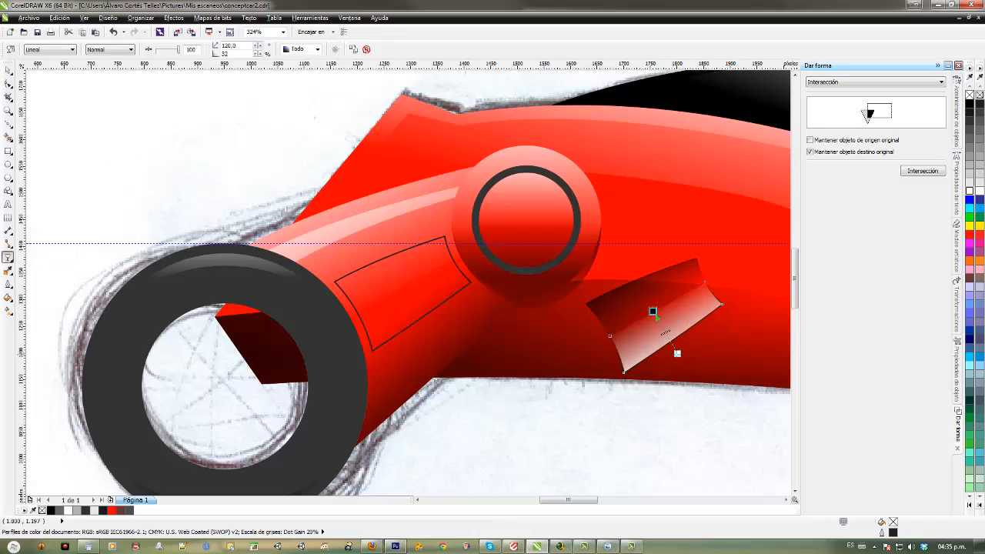
Step: Fill the original panel outline on the arm with dark reddish brown (#663333)
{"action": "left_click", "coordinate": [6, 73]}
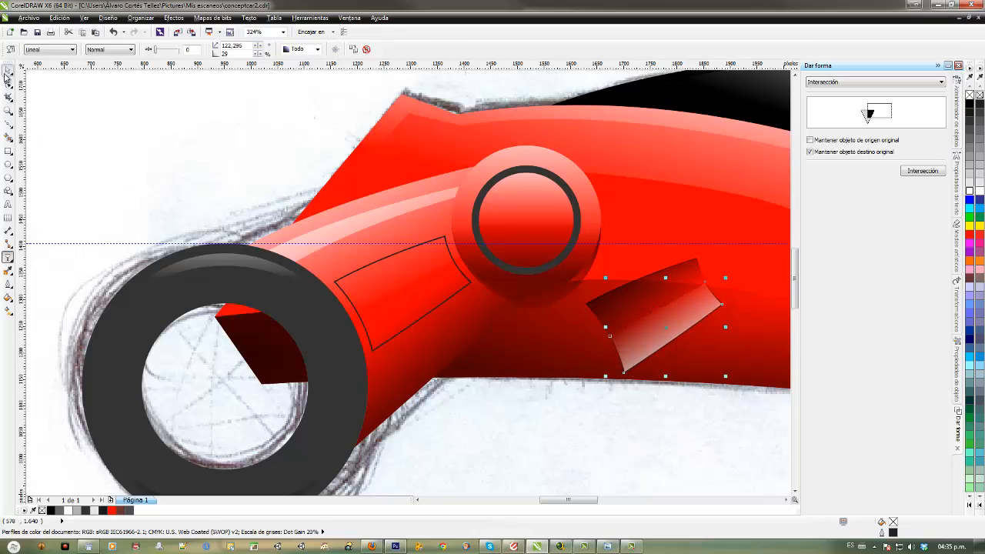
{"action": "left_click", "coordinate": [454, 263]}
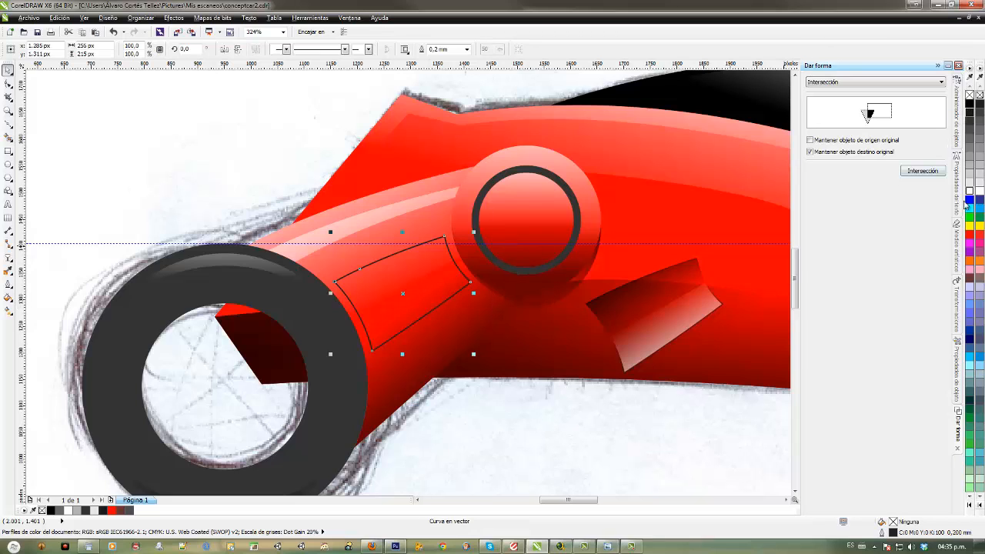
{"action": "left_click", "coordinate": [970, 277]}
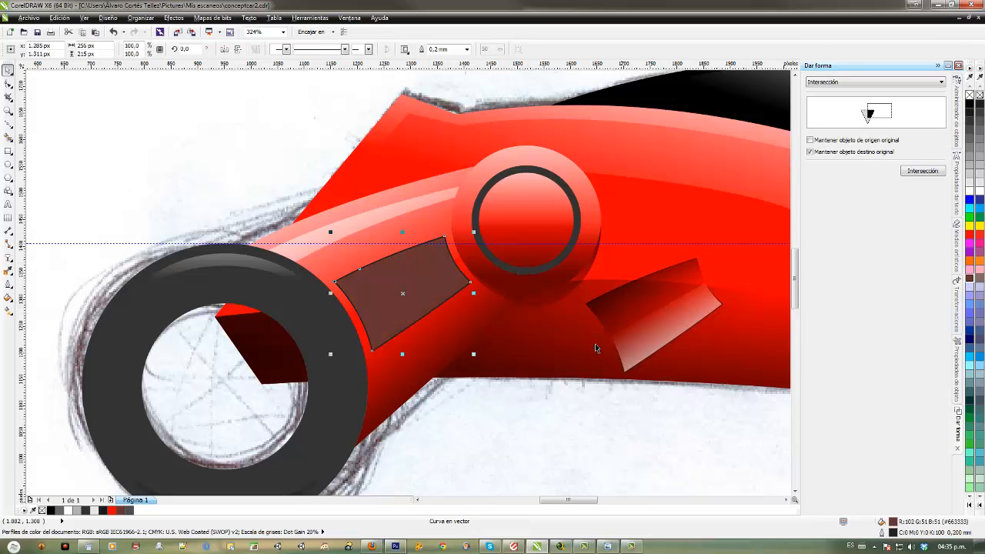
Step: Move the two shaded halves back over the brown panel on the arm, aligned with its corners
{"action": "left_click", "coordinate": [612, 305]}
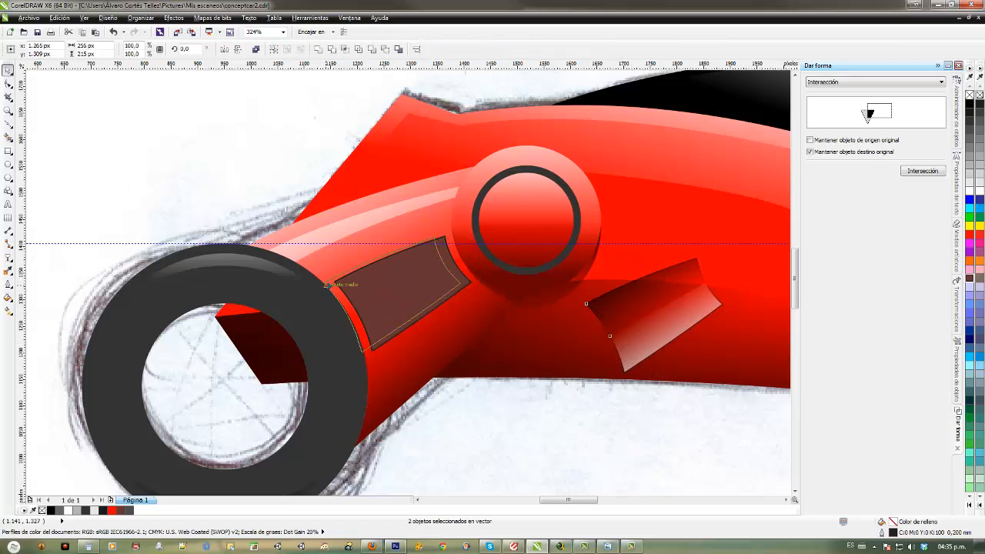
{"action": "mouse_move", "coordinate": [335, 282]}
{"action": "left_mouse_down"}
{"action": "mouse_move", "coordinate": [379, 306]}
{"action": "mouse_move", "coordinate": [332, 282]}
{"action": "left_mouse_up"}
{"action": "key", "text": "Escape"}
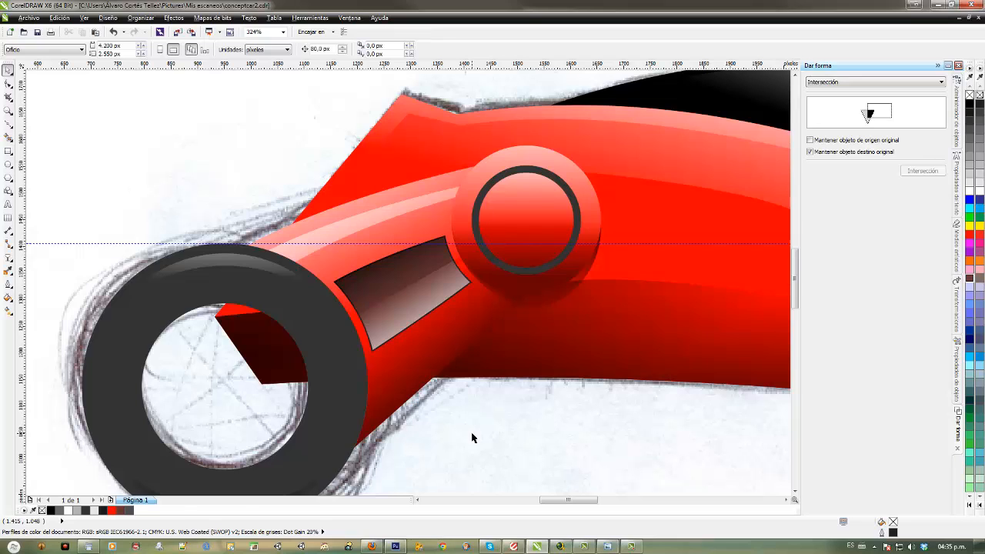
Step: Draw a closed Bézier outline for an inner rim shadow, running along the panel's upper edge and its end nearest the round joint
{"action": "key", "text": "z"}
{"action": "left_click_drag", "start_coordinate": [293, 225], "coordinate": [519, 385]}
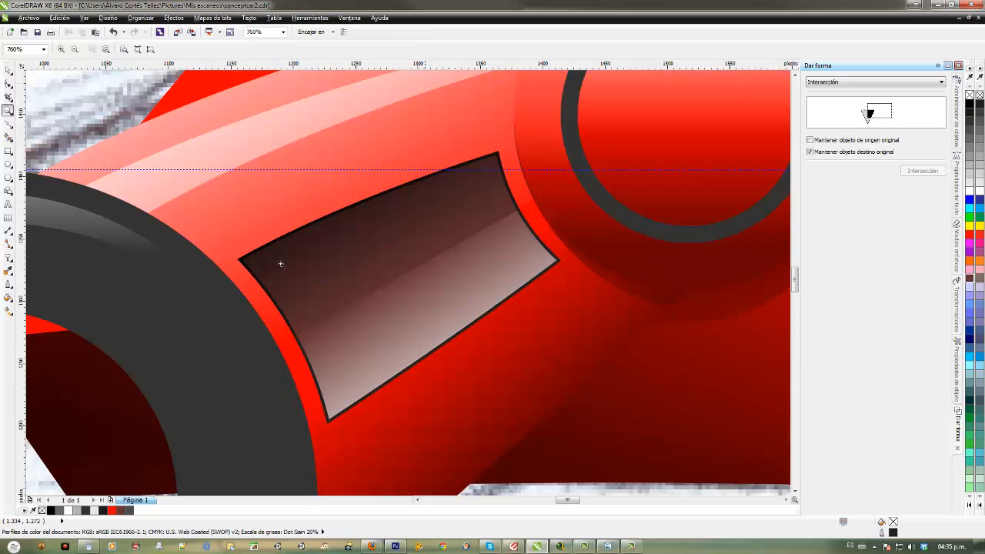
{"action": "left_click", "coordinate": [7, 123]}
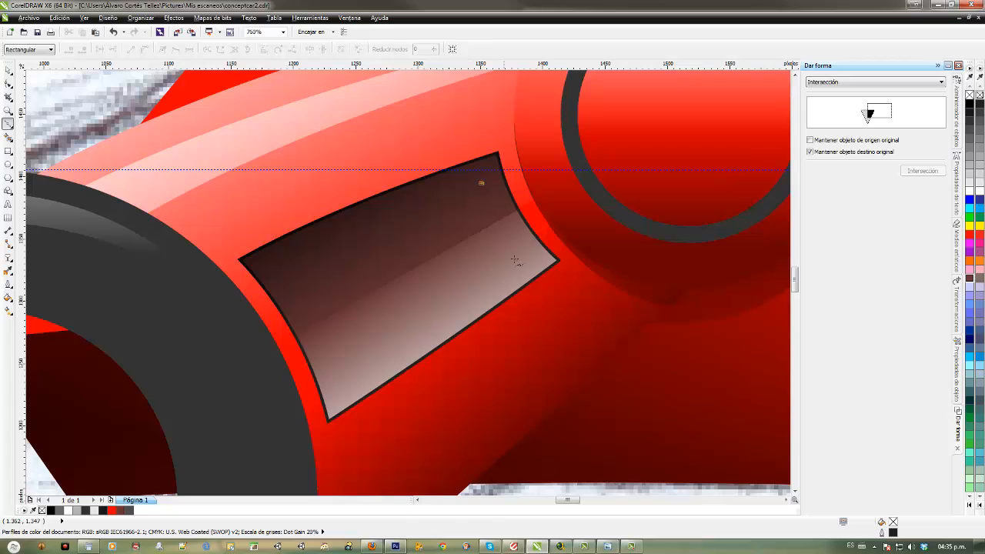
{"action": "mouse_move", "coordinate": [528, 259]}
{"action": "left_mouse_down"}
{"action": "mouse_move", "coordinate": [582, 296]}
{"action": "mouse_move", "coordinate": [571, 296]}
{"action": "mouse_move", "coordinate": [583, 285]}
{"action": "mouse_move", "coordinate": [563, 278]}
{"action": "mouse_move", "coordinate": [582, 280]}
{"action": "mouse_move", "coordinate": [576, 270]}
{"action": "mouse_move", "coordinate": [562, 279]}
{"action": "left_mouse_up"}
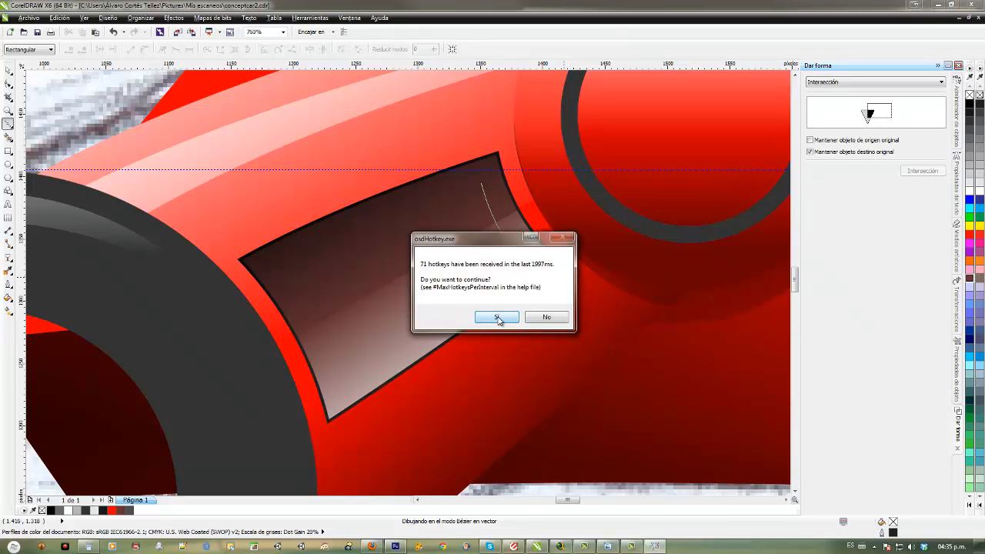
{"action": "left_click", "coordinate": [497, 317]}
{"action": "left_click", "coordinate": [580, 283]}
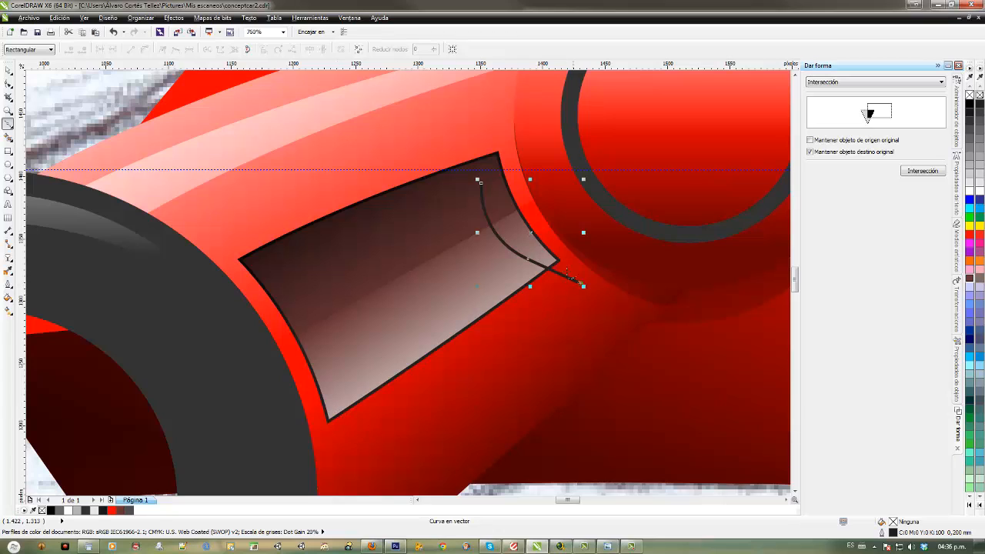
{"action": "left_click", "coordinate": [560, 261]}
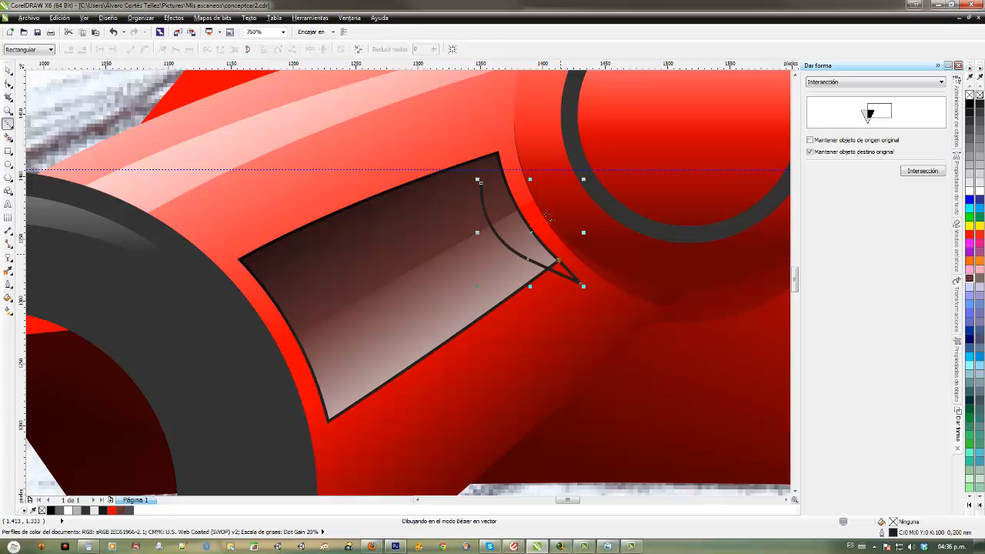
{"action": "left_click", "coordinate": [497, 153]}
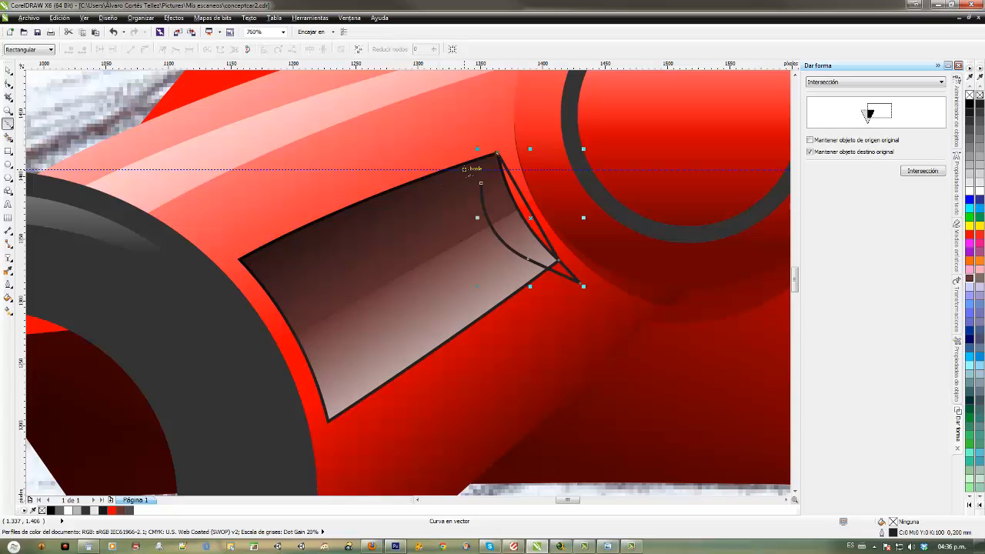
{"action": "left_click", "coordinate": [240, 260]}
Step: Convert the rim outline's straight segments to curves and bow the long upper segments along the panel's top edge
{"action": "left_click", "coordinate": [8, 83]}
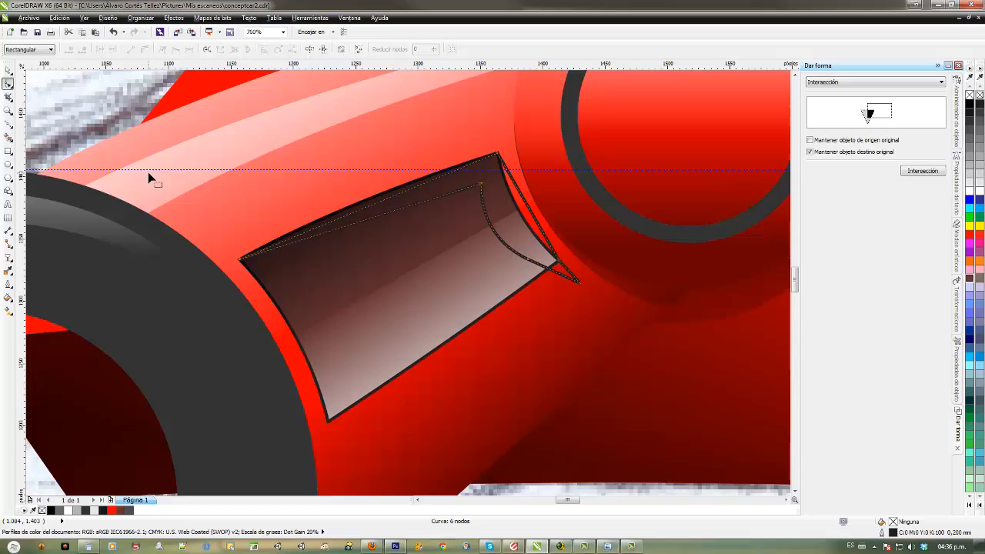
{"action": "left_click", "coordinate": [423, 187]}
{"action": "left_click", "coordinate": [357, 50]}
{"action": "left_click", "coordinate": [144, 50]}
{"action": "left_click", "coordinate": [365, 209]}
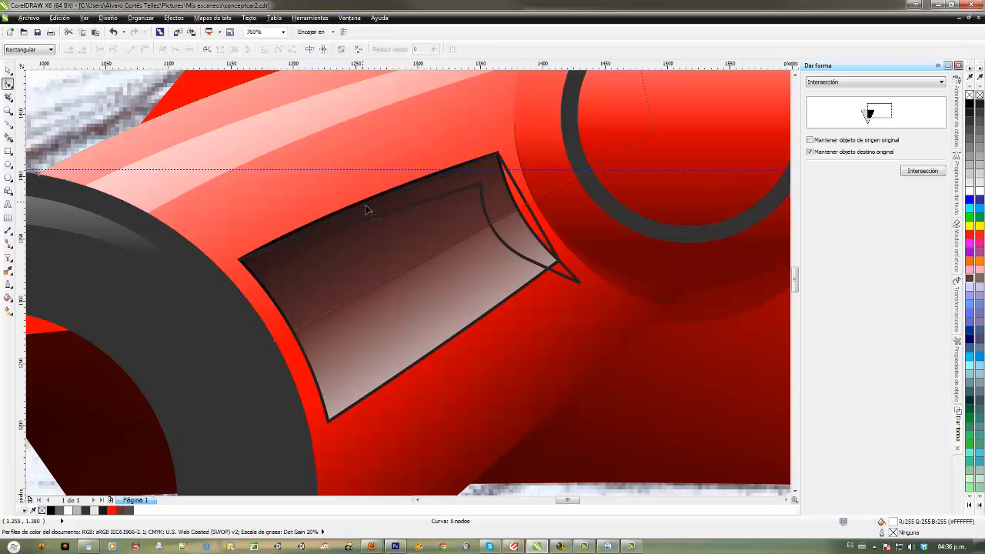
{"action": "left_click", "coordinate": [374, 212]}
{"action": "mouse_move", "coordinate": [374, 211]}
{"action": "left_mouse_down"}
{"action": "mouse_move", "coordinate": [353, 192]}
{"action": "mouse_move", "coordinate": [375, 211]}
{"action": "left_mouse_up"}
Step: Extend the rim outline's lowest node to the panel's bottom corner, make the inner corner a cusp and shape the inner lower curve
{"action": "left_click_drag", "start_coordinate": [581, 290], "coordinate": [340, 417]}
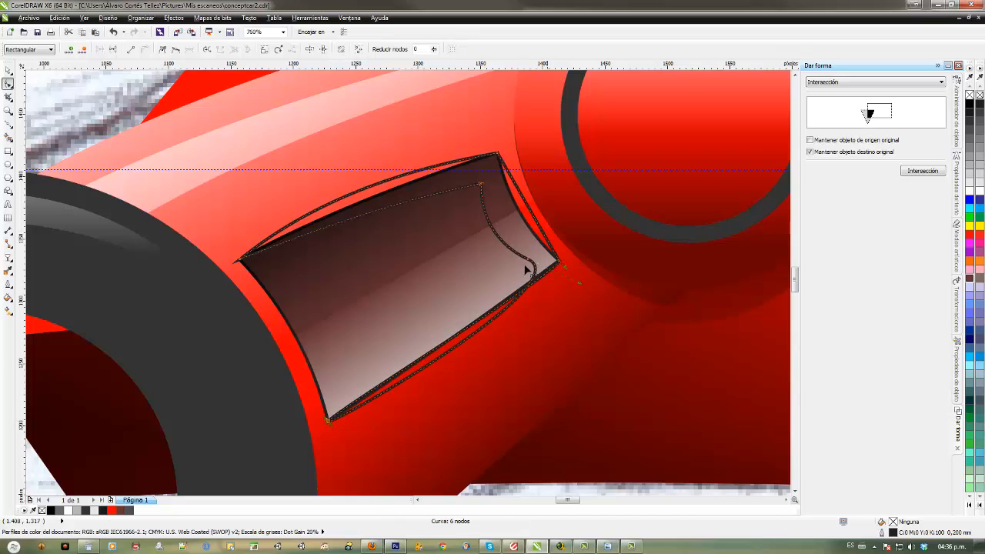
{"action": "left_click", "coordinate": [163, 48]}
{"action": "left_click_drag", "start_coordinate": [578, 284], "coordinate": [504, 282]}
{"action": "left_click", "coordinate": [551, 262]}
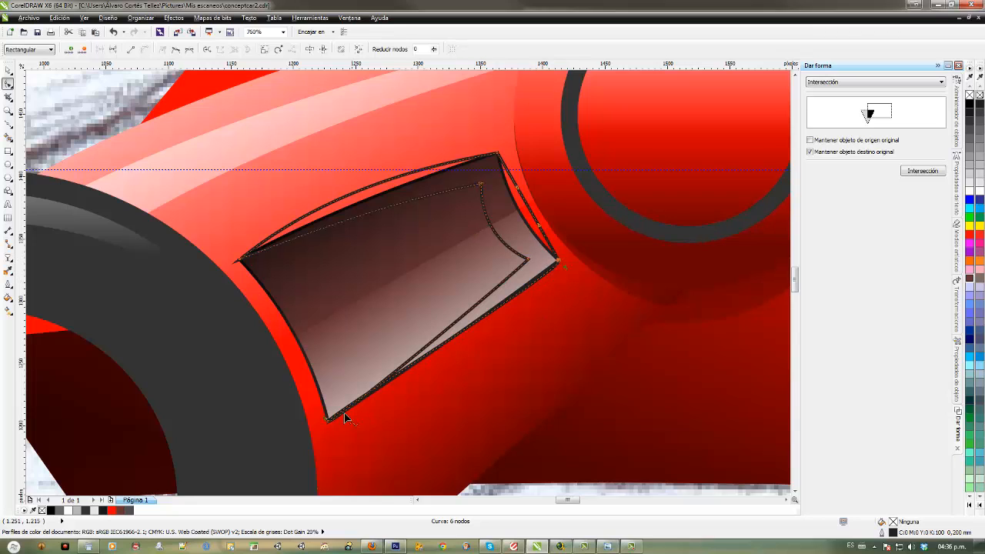
{"action": "mouse_move", "coordinate": [328, 421]}
{"action": "left_mouse_down"}
{"action": "mouse_move", "coordinate": [334, 451]}
{"action": "mouse_move", "coordinate": [377, 433]}
{"action": "mouse_move", "coordinate": [356, 442]}
{"action": "mouse_move", "coordinate": [392, 457]}
{"action": "mouse_move", "coordinate": [330, 433]}
{"action": "mouse_move", "coordinate": [328, 420]}
{"action": "left_mouse_up"}
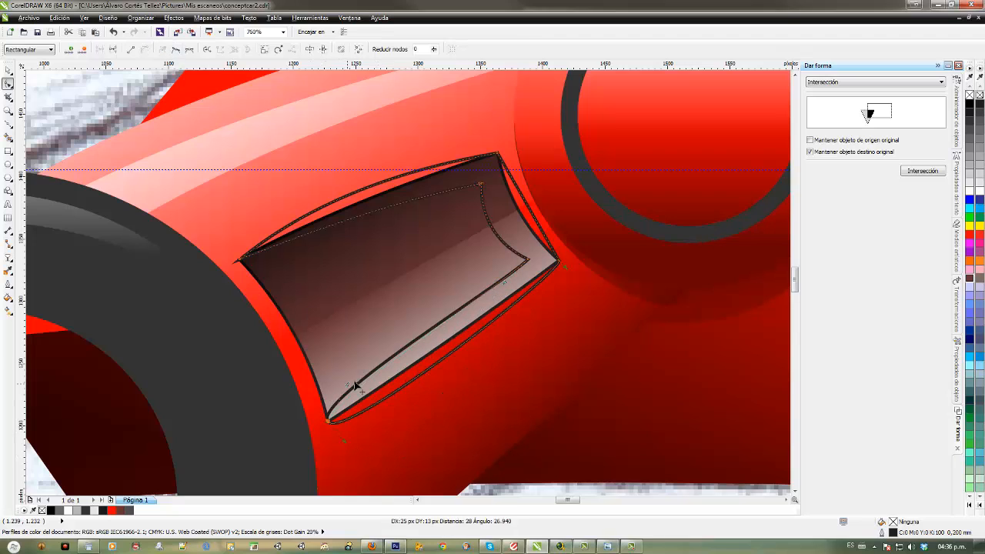
{"action": "left_click_drag", "start_coordinate": [362, 382], "coordinate": [387, 375]}
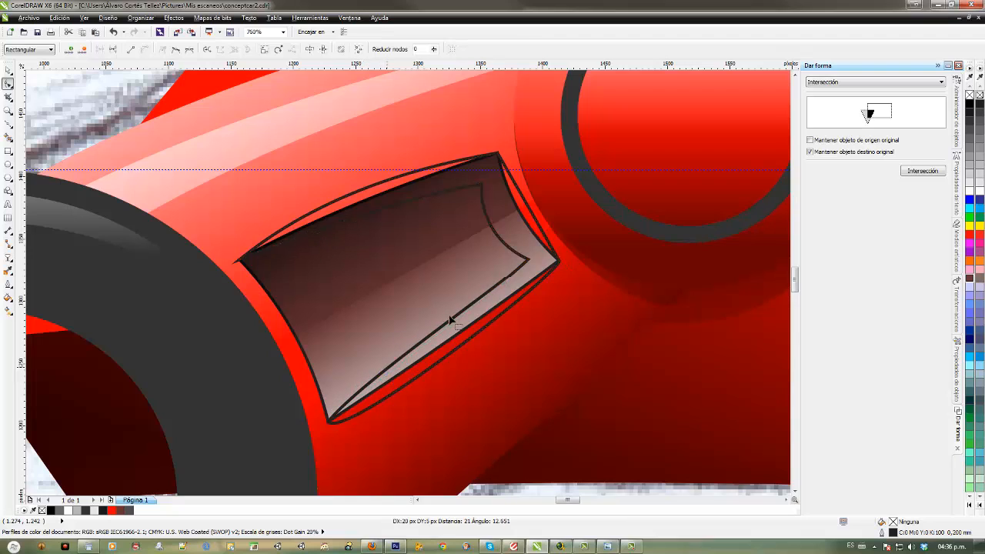
{"action": "left_click", "coordinate": [507, 286]}
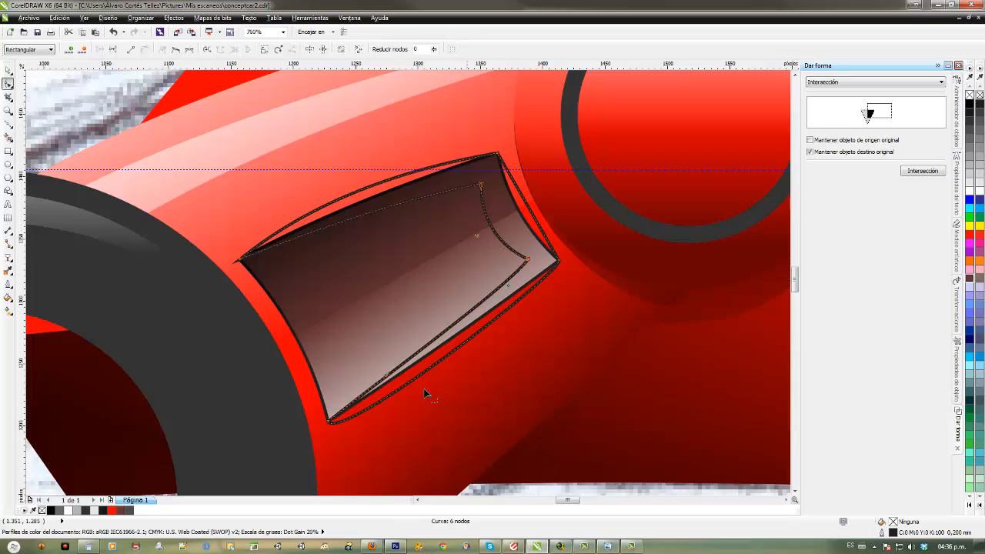
Step: Bow the rim outline's lower outer segment outward and shift its two outer corners slightly beyond the panel's edge
{"action": "left_click_drag", "start_coordinate": [346, 440], "coordinate": [345, 445]}
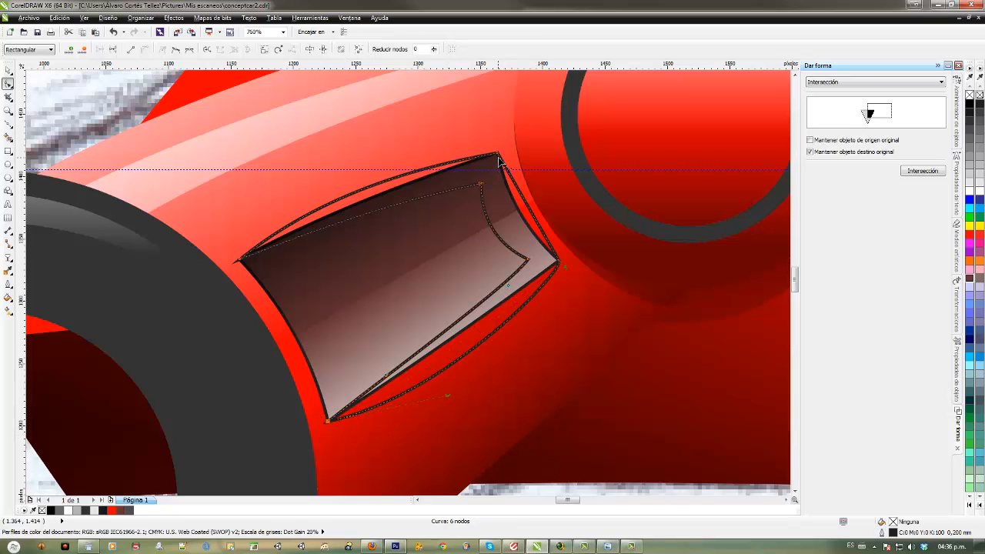
{"action": "left_click_drag", "start_coordinate": [498, 160], "coordinate": [501, 141]}
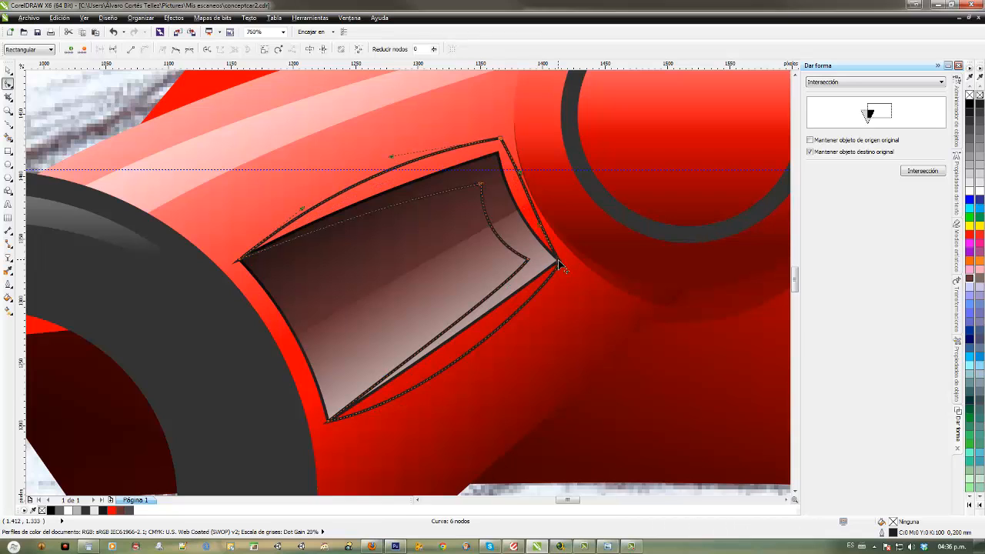
{"action": "left_click_drag", "start_coordinate": [558, 259], "coordinate": [575, 265]}
{"action": "key", "text": "space"}
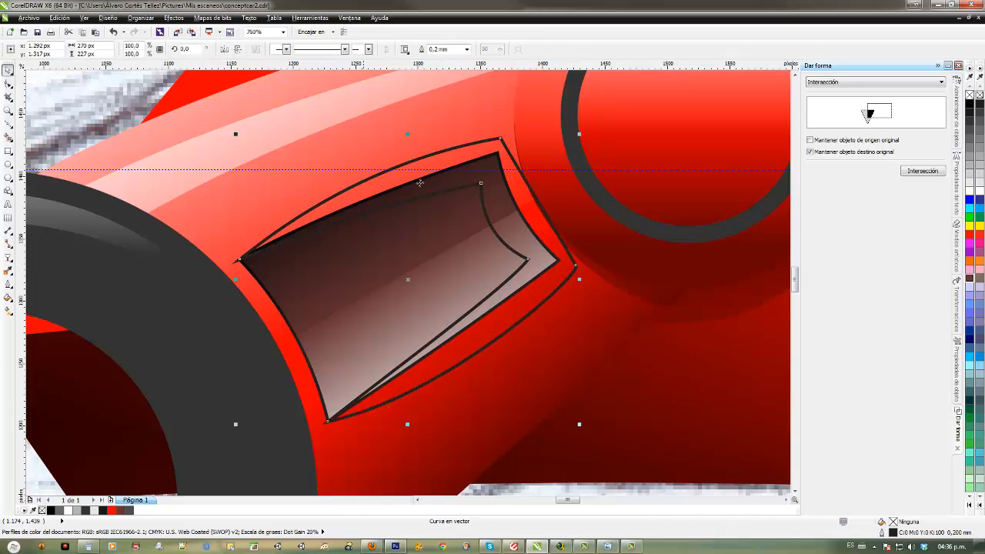
Step: Move the two shaded halves off the brown panel to the area below it and group them
{"action": "left_click", "coordinate": [490, 159]}
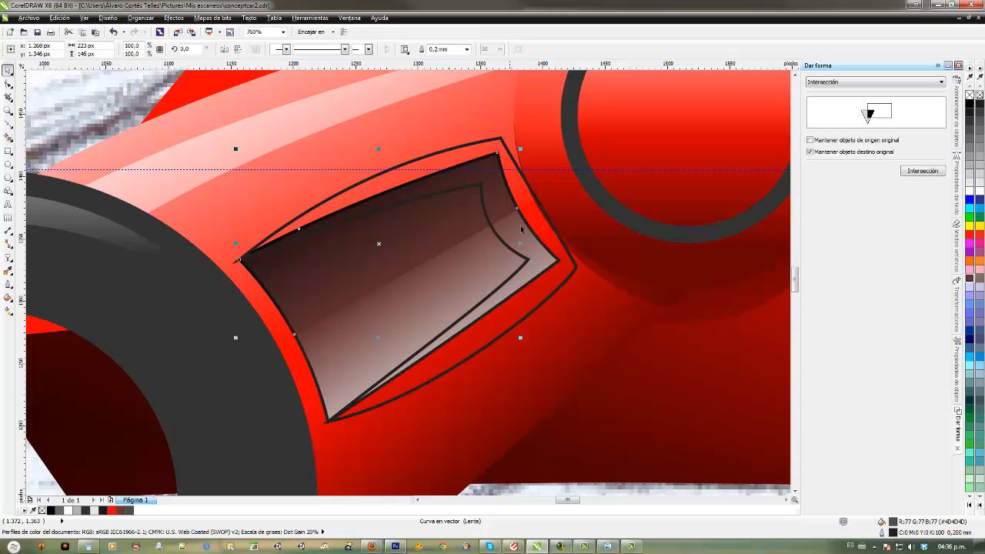
{"action": "left_click", "coordinate": [553, 256], "text": "shift"}
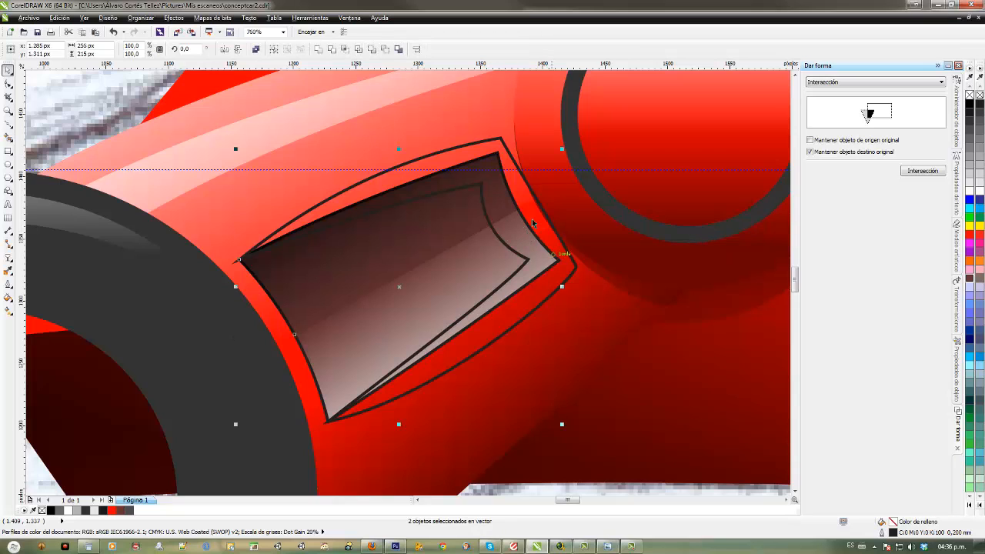
{"action": "left_click_drag", "start_coordinate": [494, 158], "coordinate": [644, 323]}
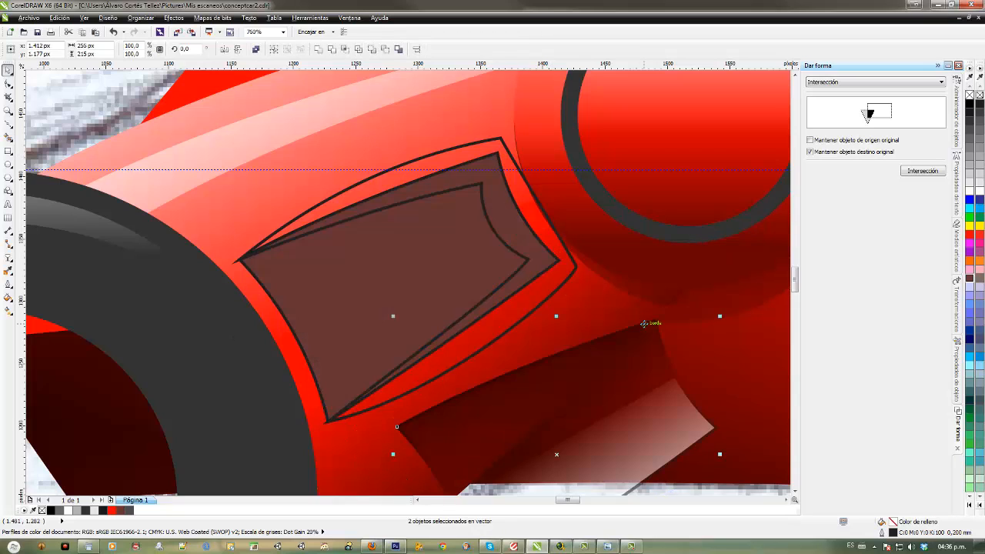
{"action": "key", "text": "ctrl+g"}
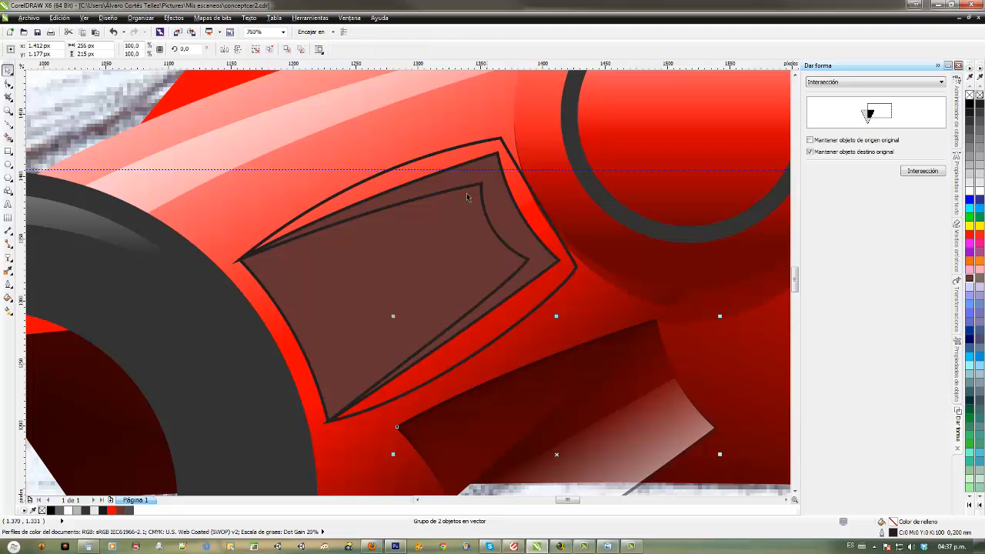
Step: Intersect the rim outline with the brown panel, keeping the original panel
{"action": "left_click", "coordinate": [465, 150]}
{"action": "left_click", "coordinate": [922, 170]}
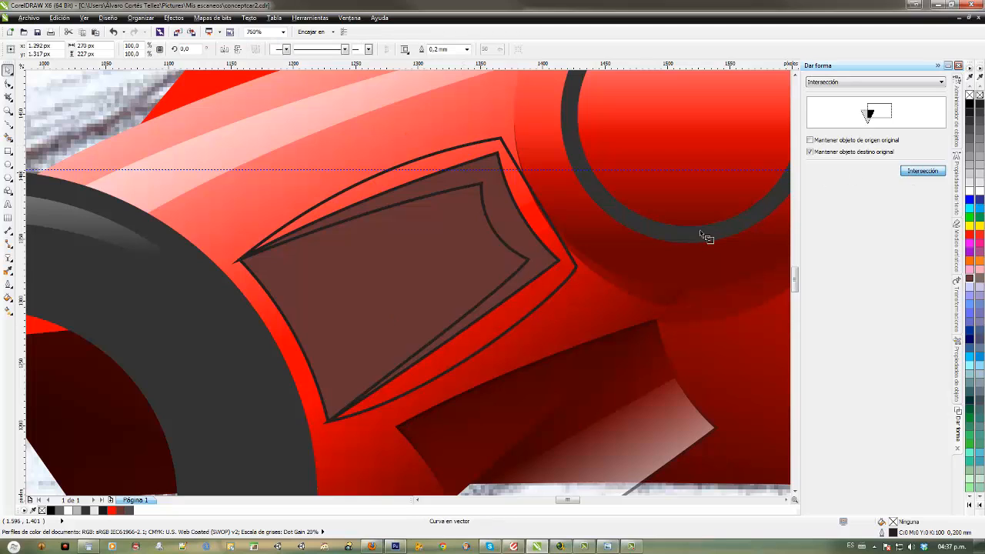
{"action": "left_click", "coordinate": [442, 266]}
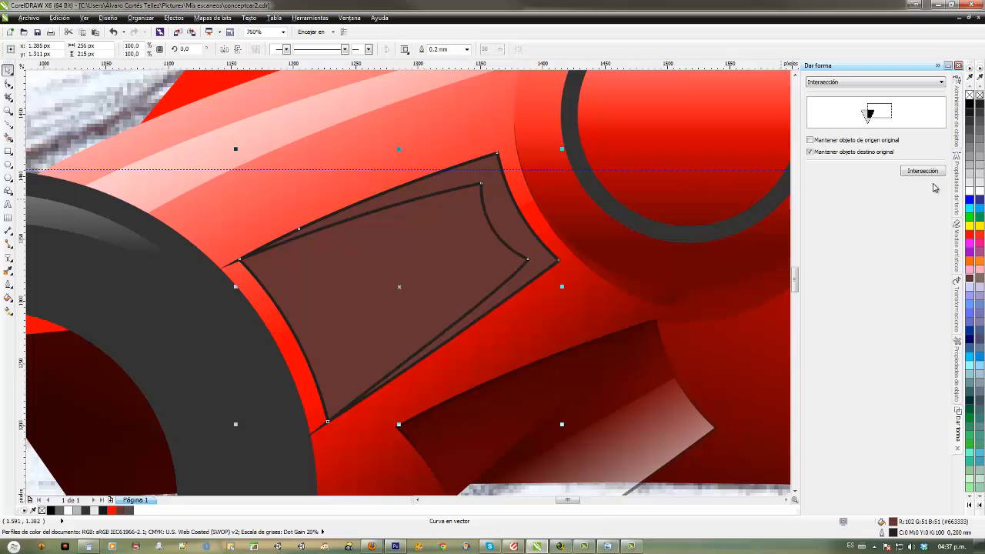
Step: Fill the intersected rim shape with dark grey (#333333) and apply a linear transparency fading from the joint side toward the panel's middle
{"action": "left_click", "coordinate": [969, 113]}
{"action": "left_click", "coordinate": [968, 130]}
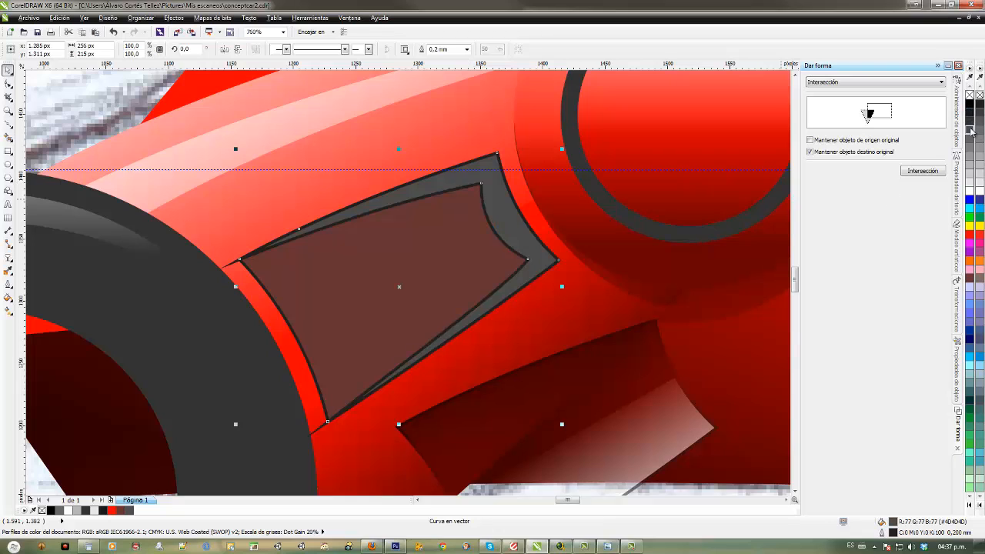
{"action": "left_click", "coordinate": [968, 120]}
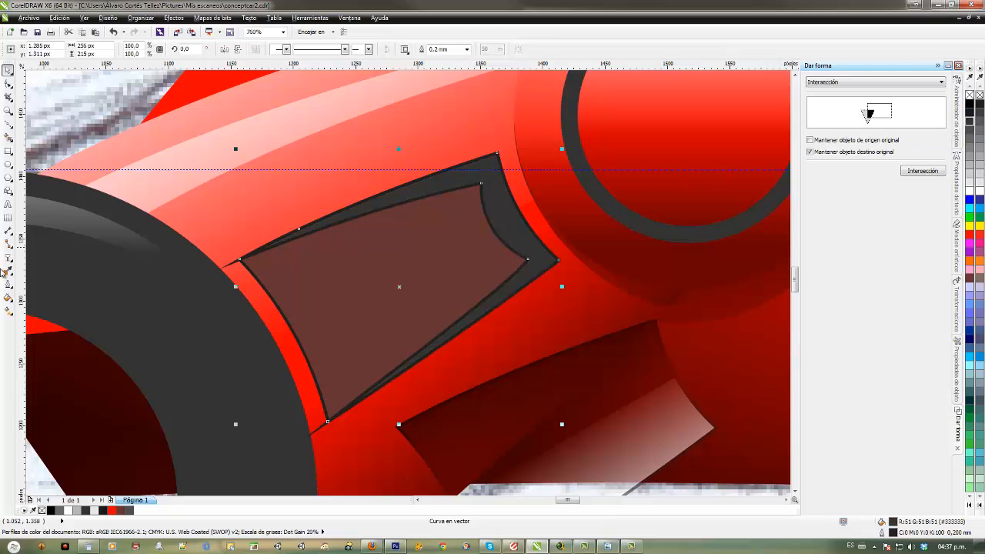
{"action": "left_click", "coordinate": [9, 258]}
{"action": "left_click_drag", "start_coordinate": [527, 188], "coordinate": [375, 290]}
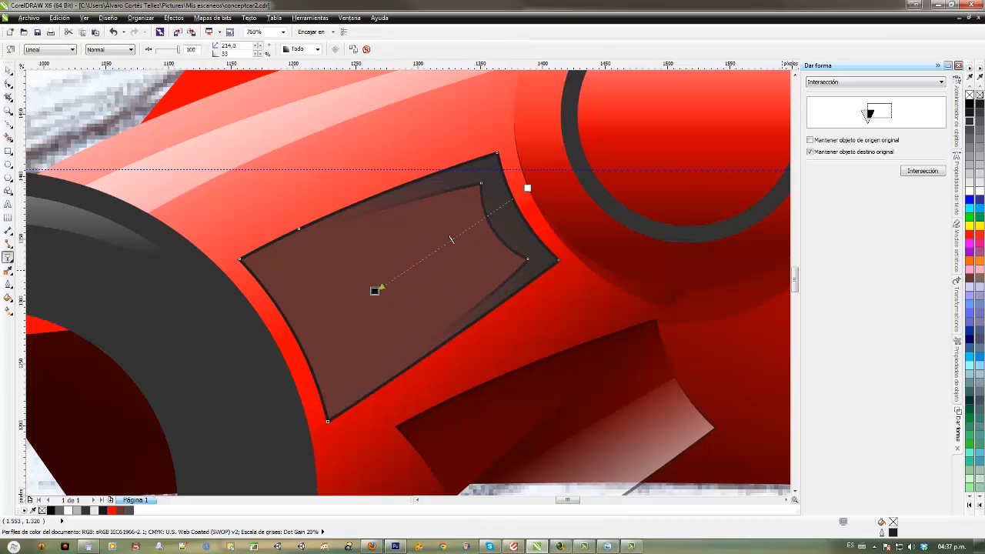
Step: Recolour the rim shape dark blue (#000066) and set its transparency mode to Multiplicar
{"action": "left_click", "coordinate": [970, 338]}
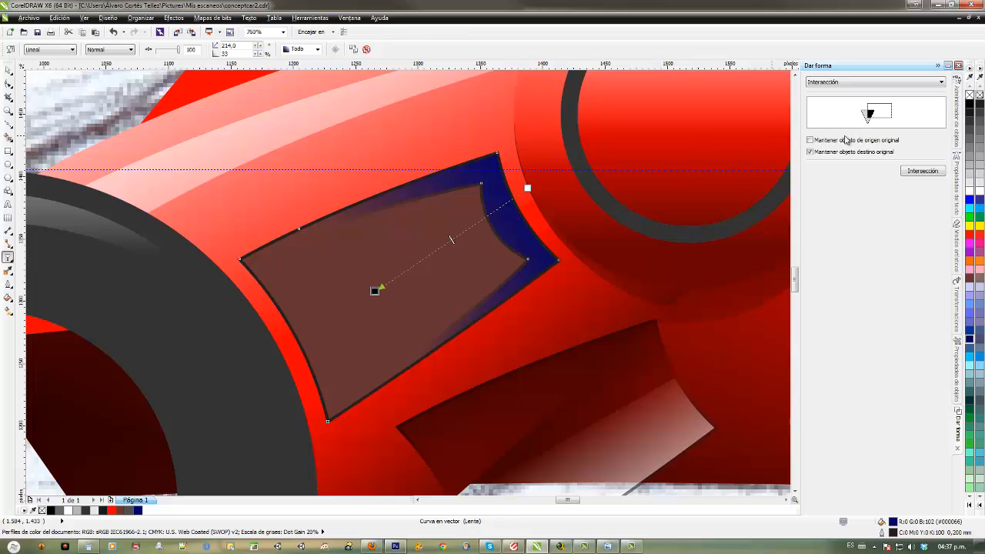
{"action": "left_click", "coordinate": [121, 51]}
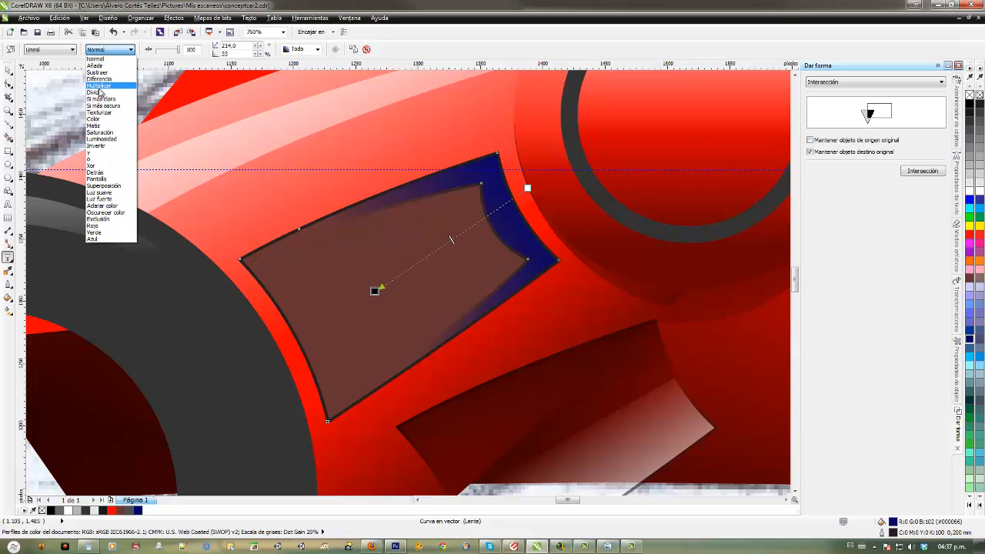
{"action": "left_click", "coordinate": [108, 85]}
{"action": "key", "text": "space"}
Step: Move the grouped shaded halves back over the brown panel, aligned with its upper corner, and deselect them
{"action": "left_click", "coordinate": [632, 371]}
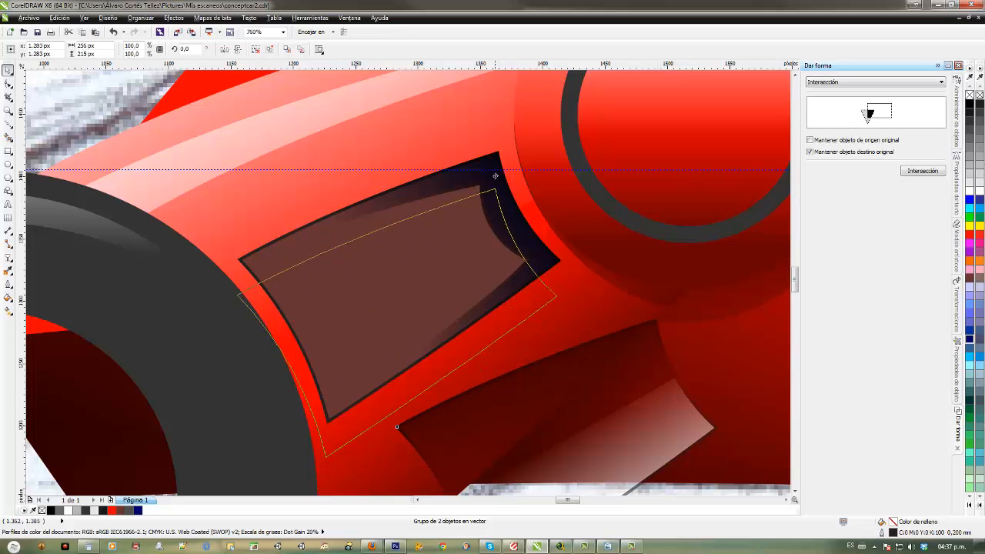
{"action": "left_click", "coordinate": [497, 153]}
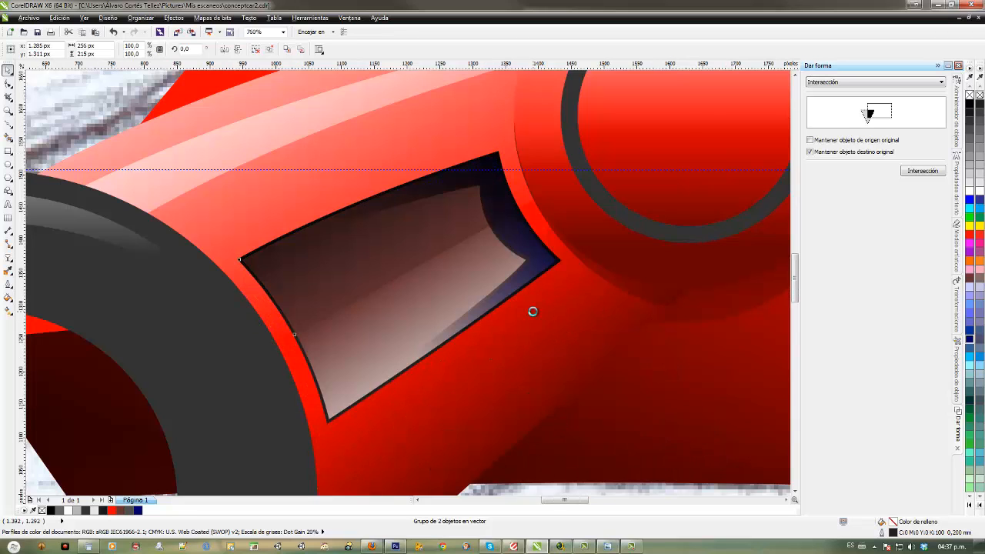
{"action": "scroll", "coordinate": [532, 310], "scroll_direction": "down", "scroll_amount": 2}
{"action": "scroll", "coordinate": [532, 310], "scroll_direction": "down", "scroll_amount": 1}
{"action": "left_click_drag", "start_coordinate": [560, 356], "coordinate": [408, 360]}
{"action": "left_click", "coordinate": [300, 147]}
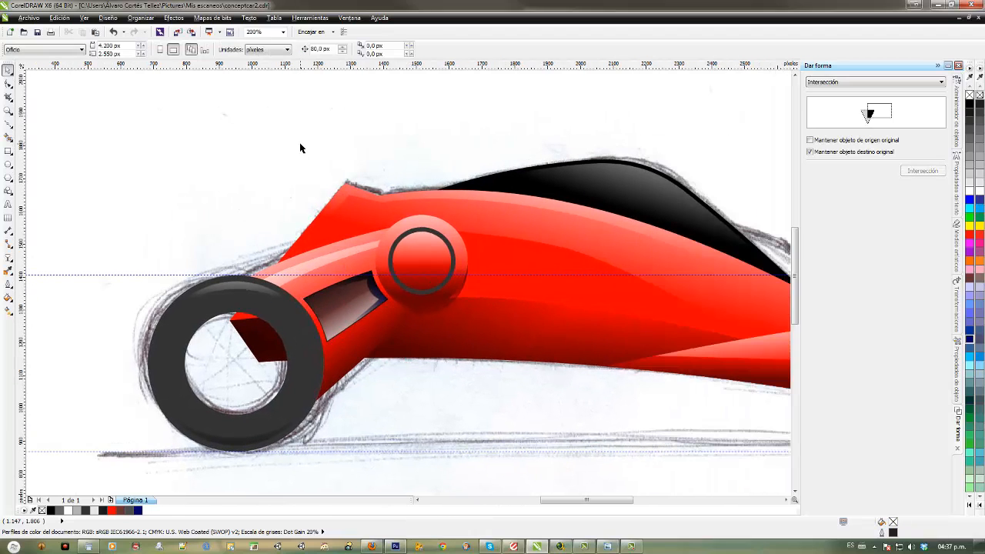
Step: Draw a closed three-node Bézier outline over the dark blue rim at the panel's end nearest the round joint
{"action": "key", "text": "z"}
{"action": "left_click_drag", "start_coordinate": [317, 221], "coordinate": [421, 344]}
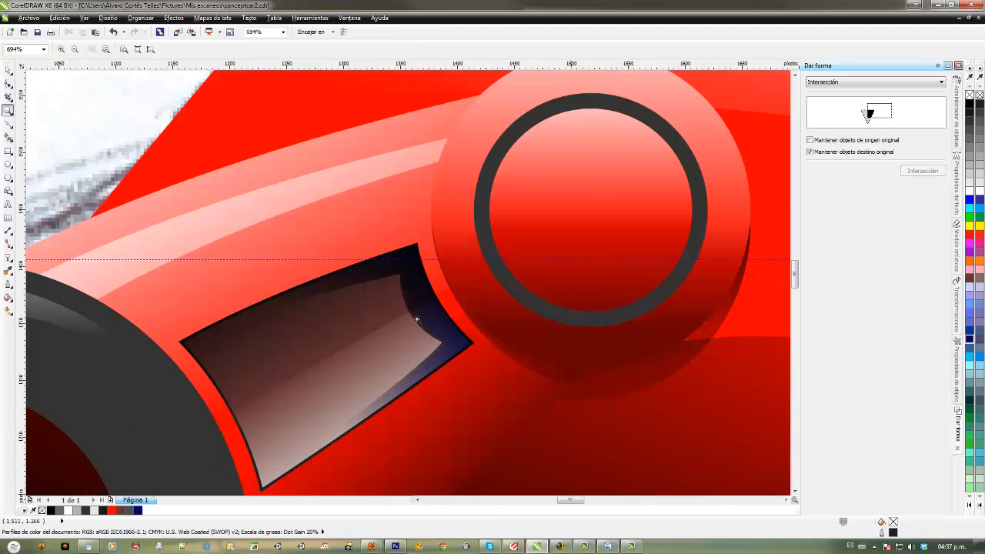
{"action": "left_click_drag", "start_coordinate": [369, 218], "coordinate": [508, 399]}
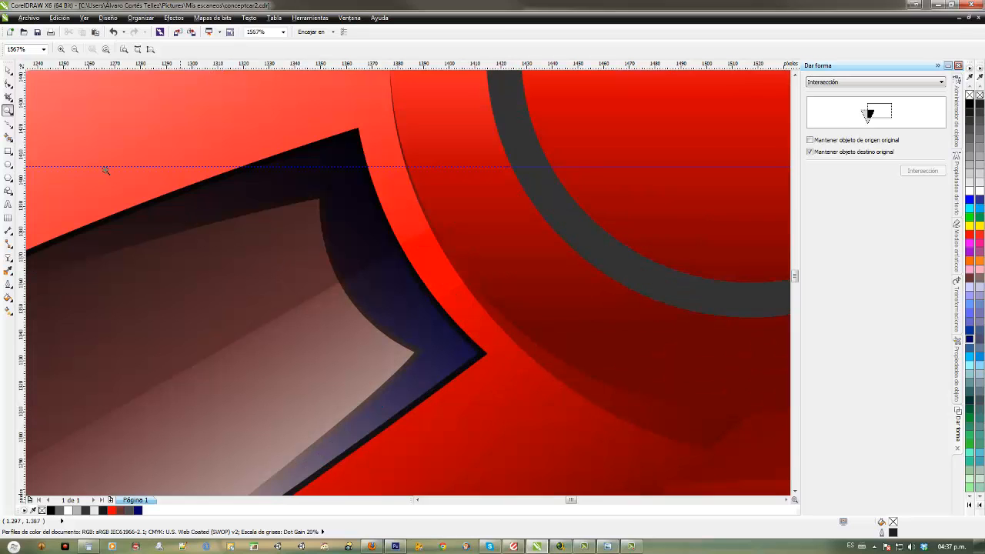
{"action": "left_click", "coordinate": [9, 123]}
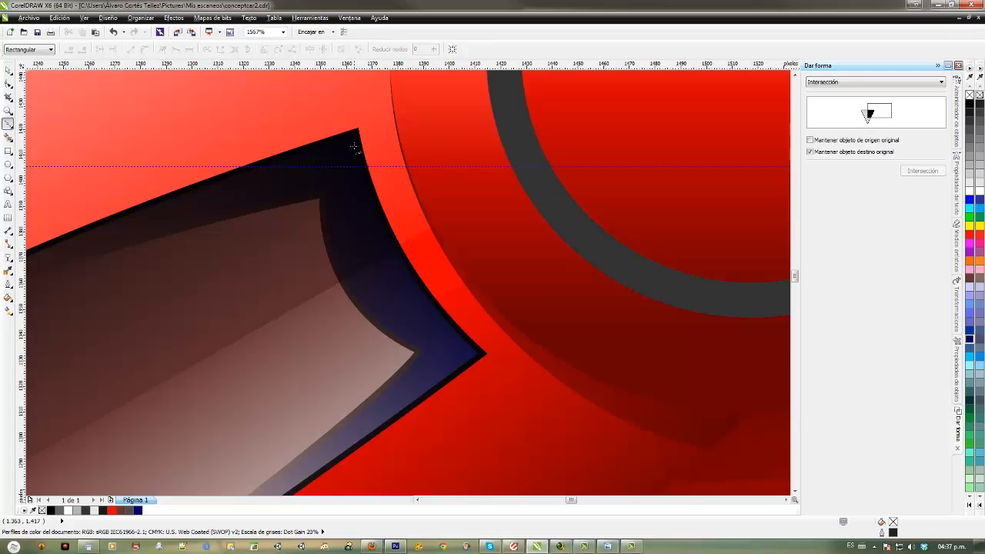
{"action": "left_click", "coordinate": [350, 279]}
{"action": "double_click", "coordinate": [468, 353]}
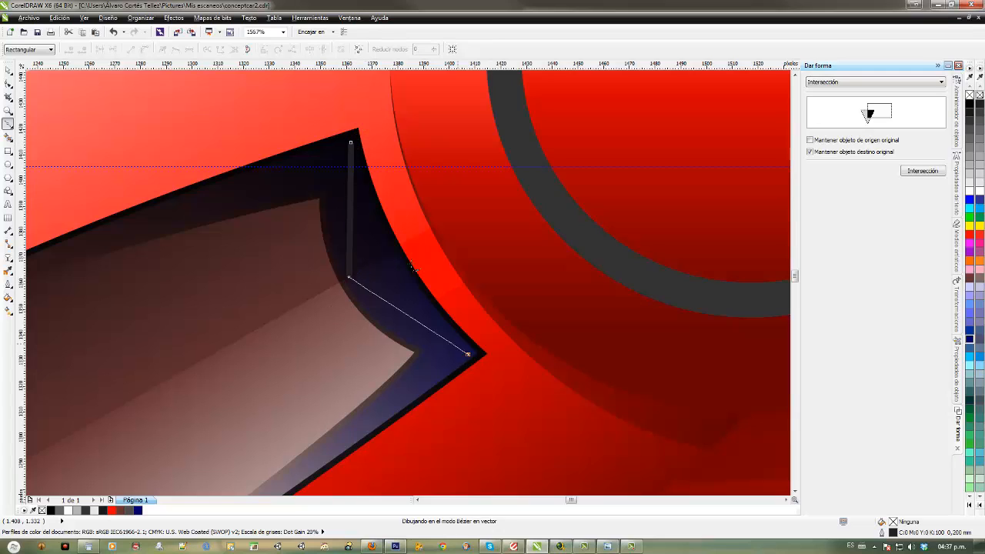
{"action": "left_click", "coordinate": [351, 142]}
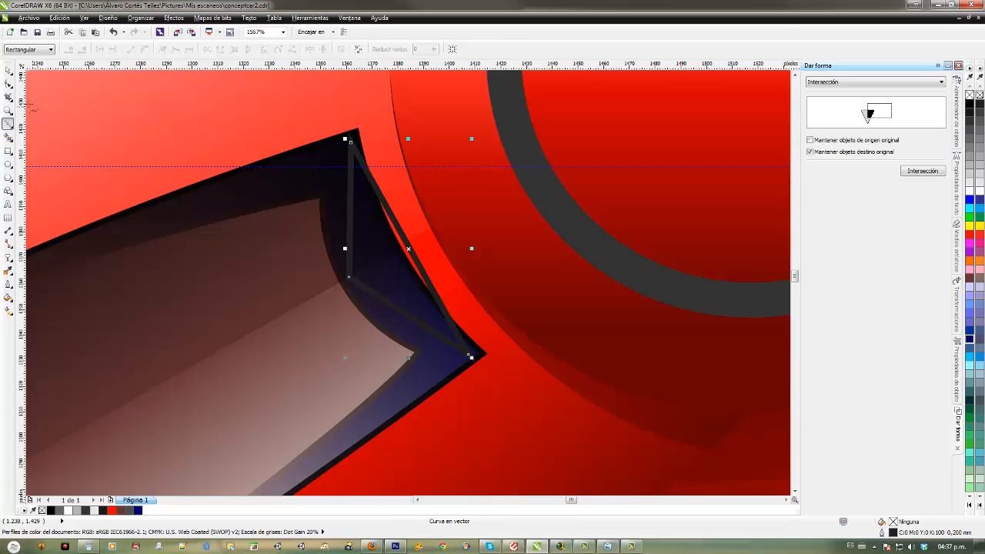
Step: Convert the three-node outline's segments to curves and bend its sides to follow the dark blue rim
{"action": "left_click", "coordinate": [9, 83]}
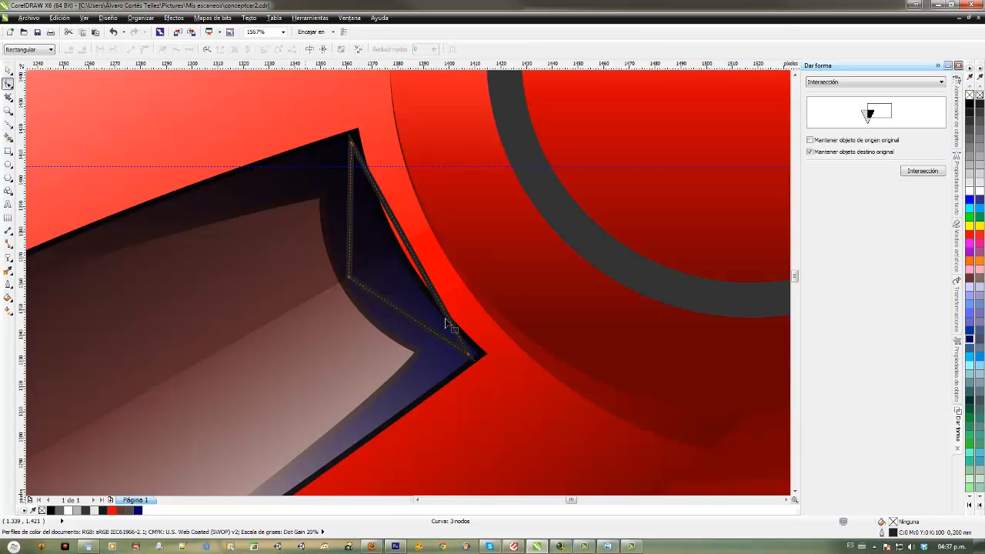
{"action": "left_click_drag", "start_coordinate": [445, 322], "coordinate": [563, 505]}
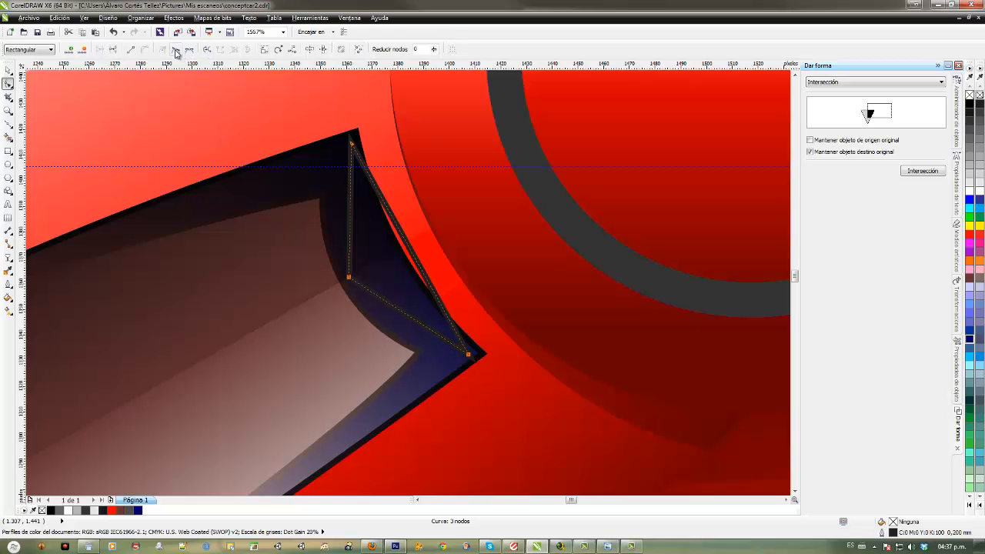
{"action": "left_click", "coordinate": [373, 236]}
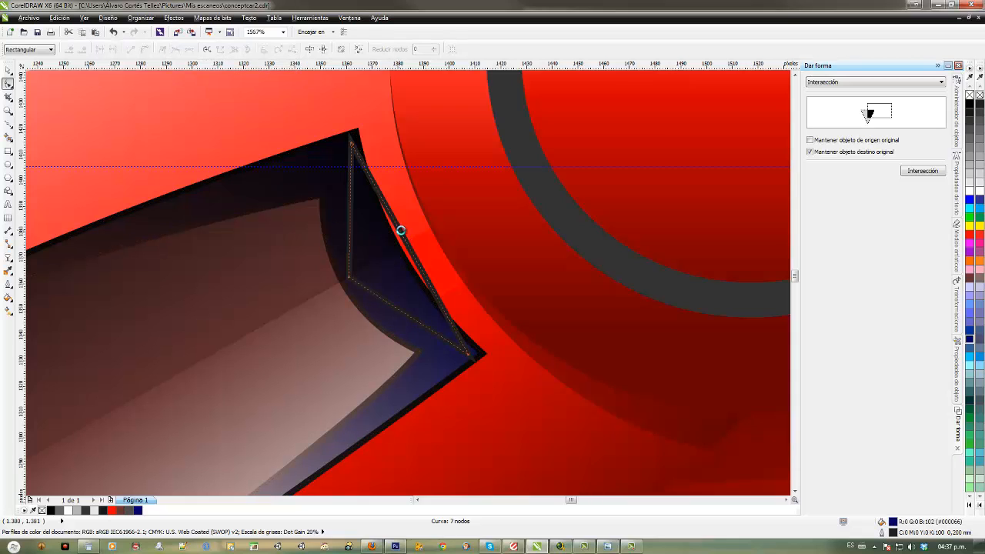
{"action": "left_click_drag", "start_coordinate": [401, 229], "coordinate": [335, 216]}
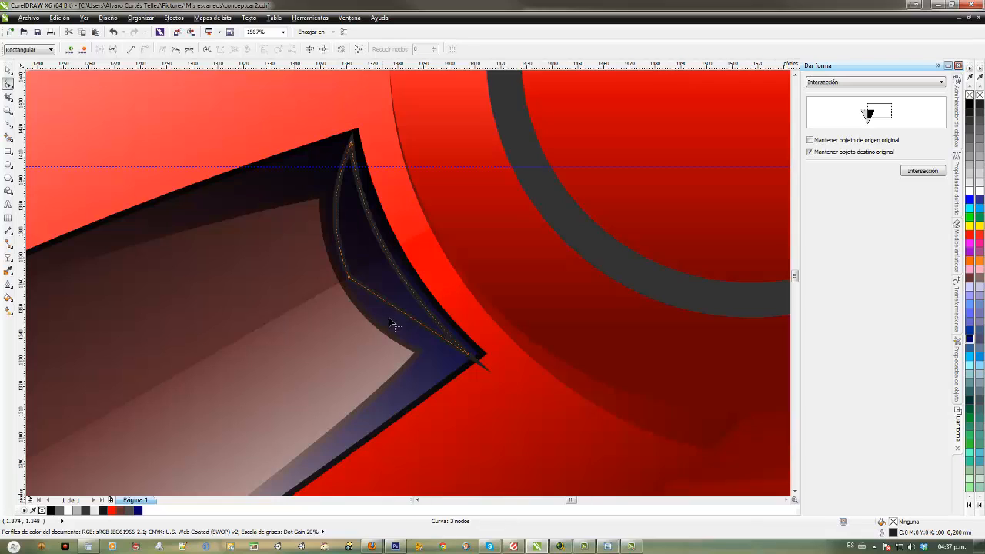
{"action": "left_click_drag", "start_coordinate": [395, 308], "coordinate": [390, 324]}
{"action": "left_click_drag", "start_coordinate": [289, 126], "coordinate": [495, 373]}
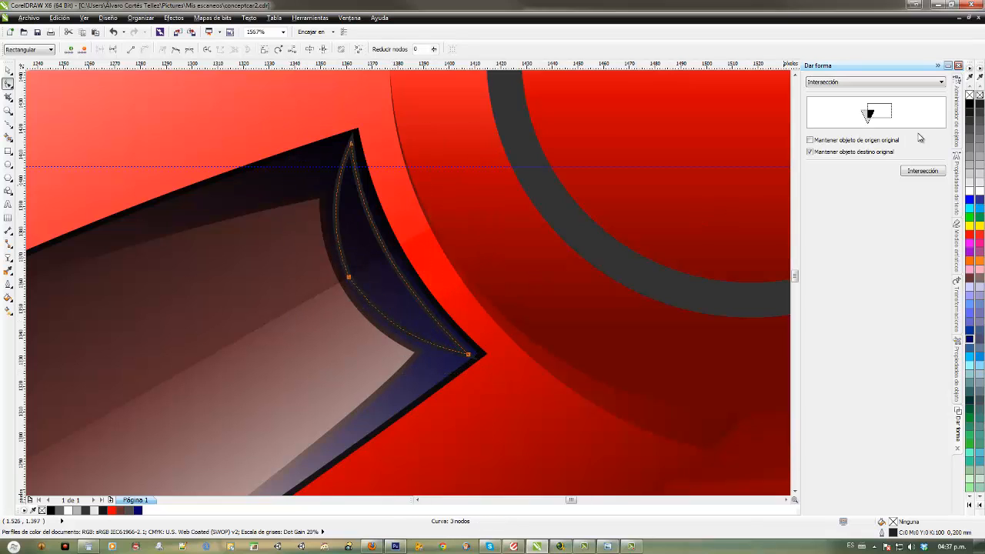
Step: Fill the curved rim outline with red (#FF0000) and apply a linear transparency fading from the joint side toward the panel
{"action": "left_click", "coordinate": [969, 235]}
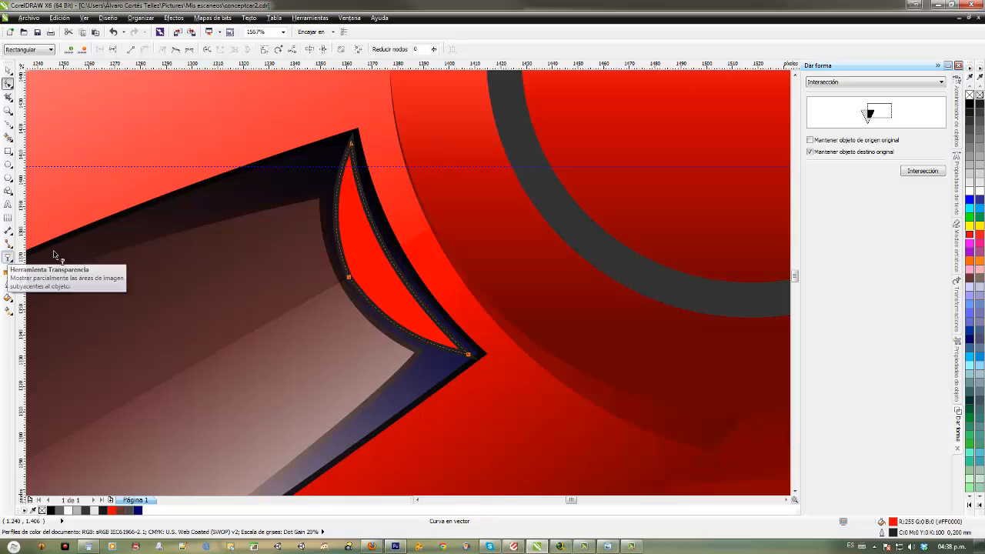
{"action": "left_click", "coordinate": [7, 256]}
{"action": "left_click_drag", "start_coordinate": [415, 240], "coordinate": [328, 290]}
{"action": "left_click", "coordinate": [7, 70]}
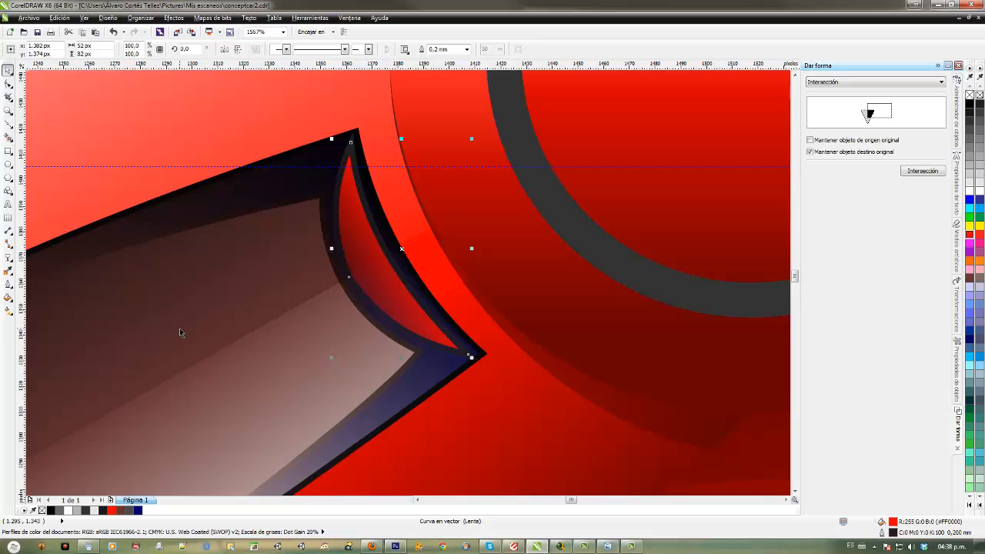
Step: Draw a closed Bézier outline about 1230 px long over the upper part of the long tapered arm, extending into its wheel
{"action": "scroll", "coordinate": [134, 312], "scroll_direction": "down", "scroll_amount": 4}
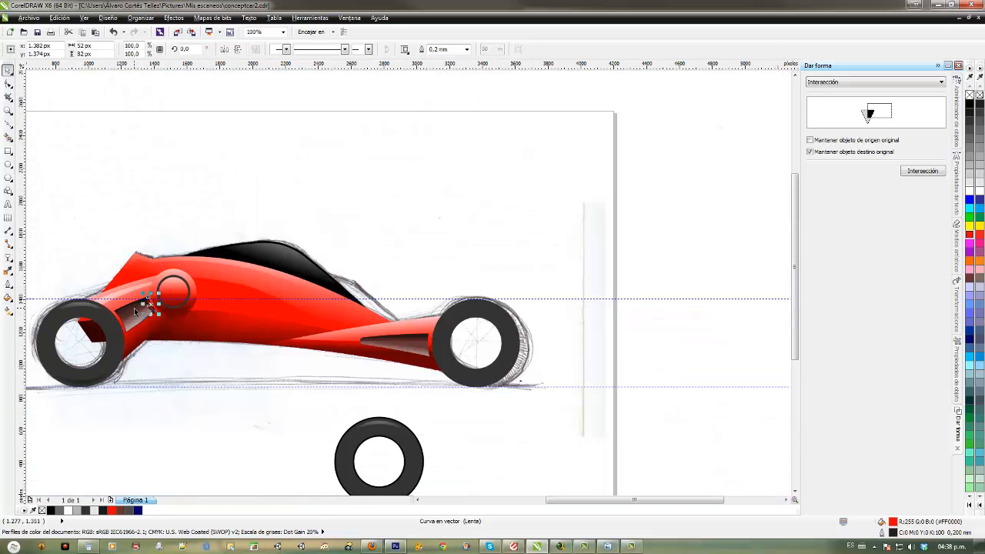
{"action": "left_click_drag", "start_coordinate": [258, 331], "coordinate": [445, 293]}
{"action": "scroll", "coordinate": [361, 291], "scroll_direction": "up", "scroll_amount": 1}
{"action": "scroll", "coordinate": [448, 300], "scroll_direction": "left", "scroll_amount": 1}
{"action": "scroll", "coordinate": [451, 308], "scroll_direction": "left", "scroll_amount": 2}
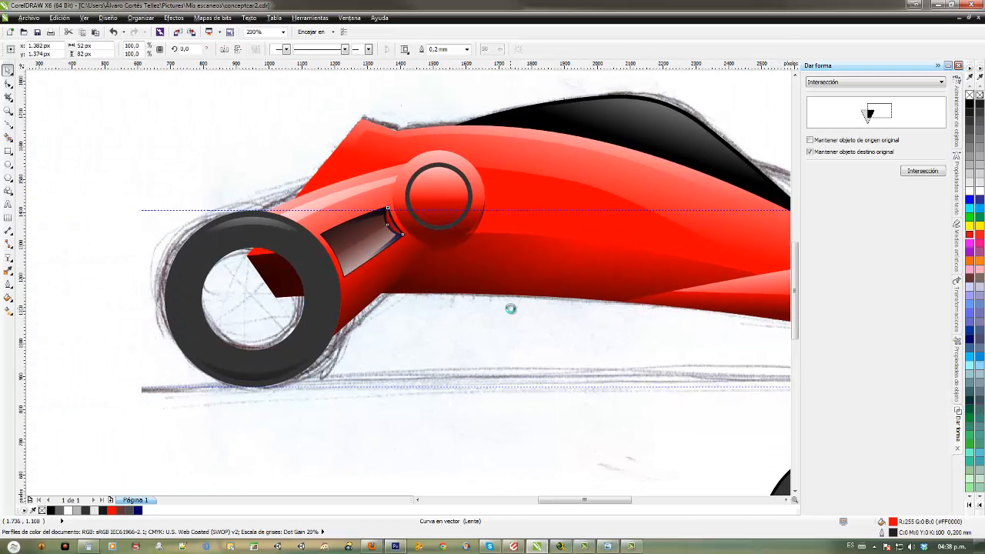
{"action": "scroll", "coordinate": [510, 312], "scroll_direction": "down", "scroll_amount": 1}
{"action": "left_click_drag", "start_coordinate": [510, 313], "coordinate": [352, 261]}
{"action": "scroll", "coordinate": [378, 254], "scroll_direction": "up", "scroll_amount": 1}
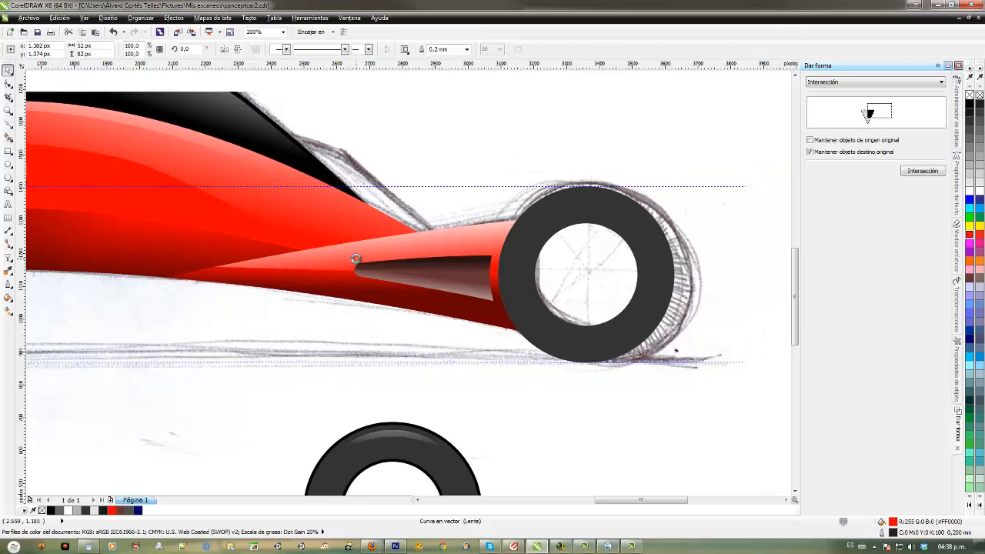
{"action": "left_click", "coordinate": [8, 123]}
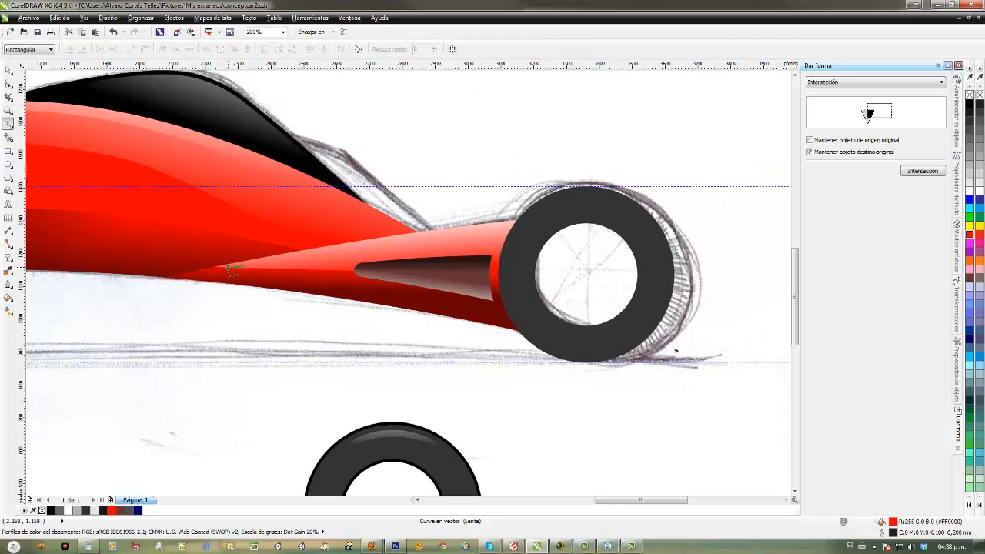
{"action": "left_click", "coordinate": [232, 267]}
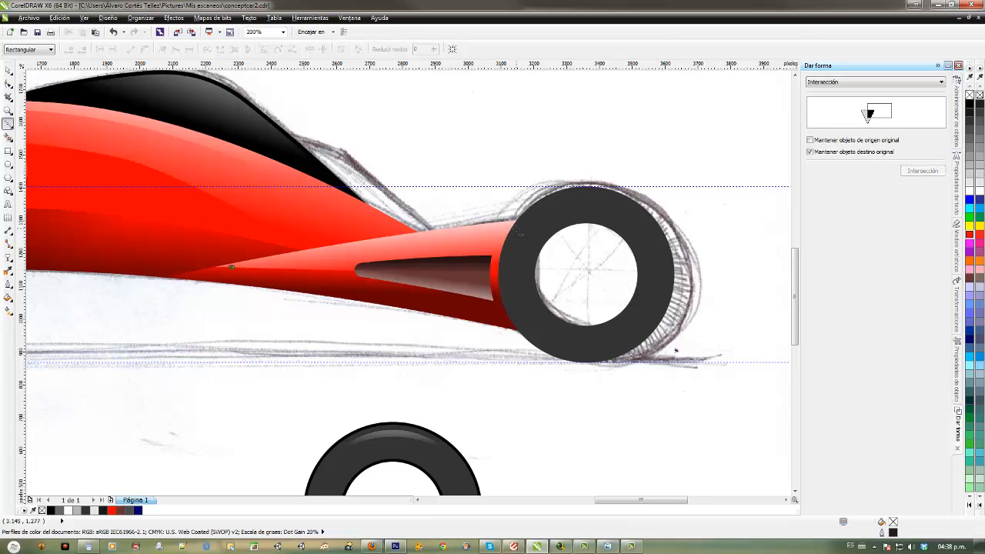
{"action": "left_click_drag", "start_coordinate": [515, 228], "coordinate": [621, 222]}
{"action": "left_click", "coordinate": [623, 250]}
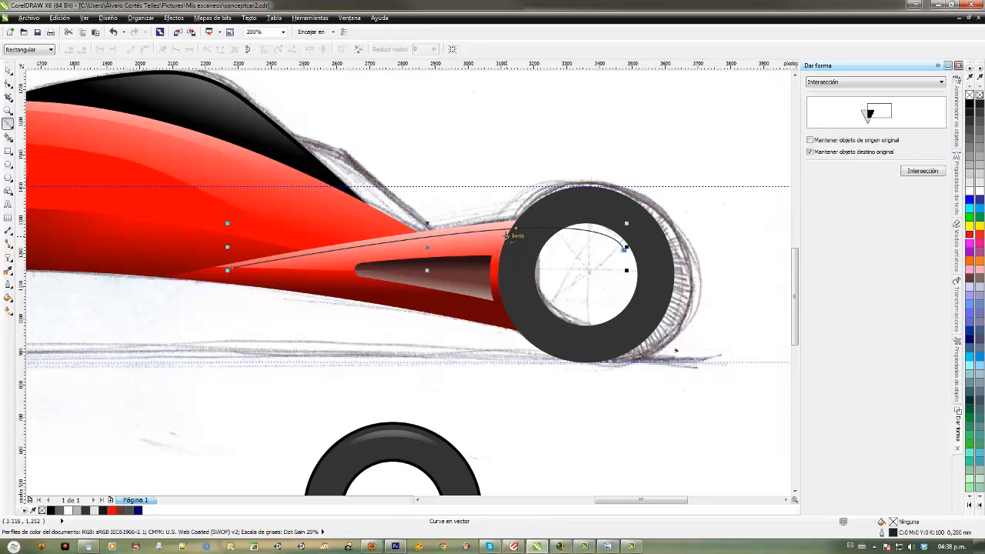
{"action": "left_click", "coordinate": [510, 235]}
{"action": "left_click", "coordinate": [232, 268]}
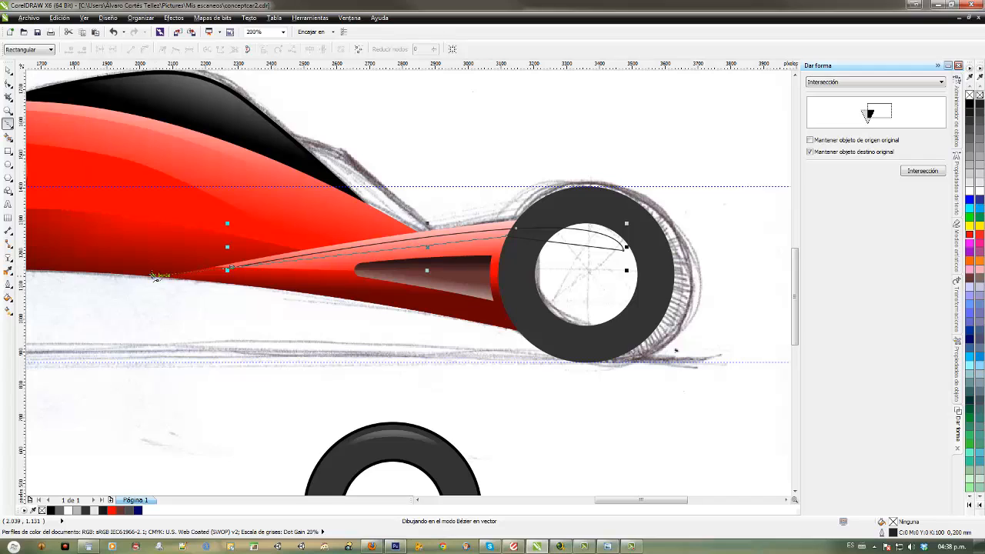
{"action": "left_click_drag", "start_coordinate": [152, 275], "coordinate": [151, 274]}
Step: Intersect the new outline with the existing white highlight along the long arm's upper edge
{"action": "left_click", "coordinate": [8, 71]}
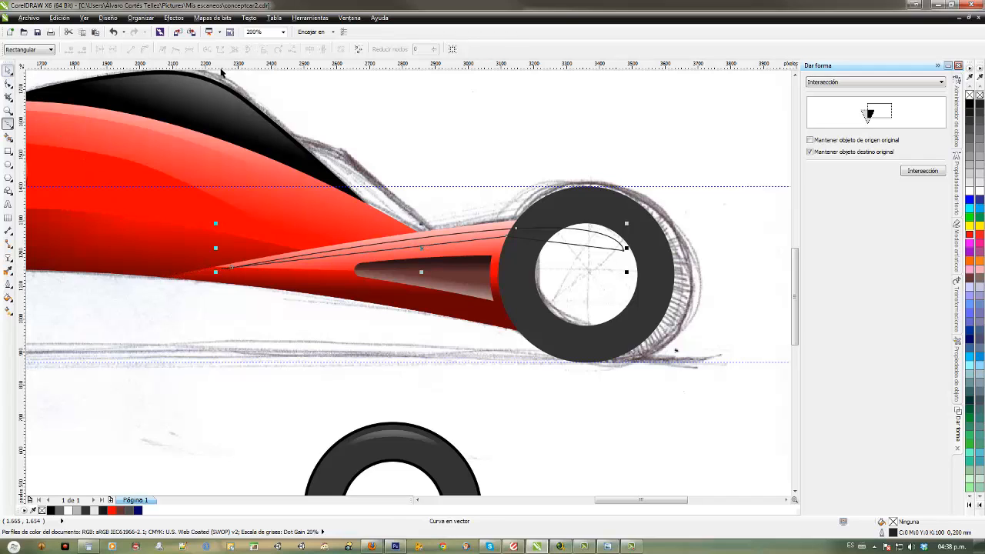
{"action": "left_click", "coordinate": [922, 170]}
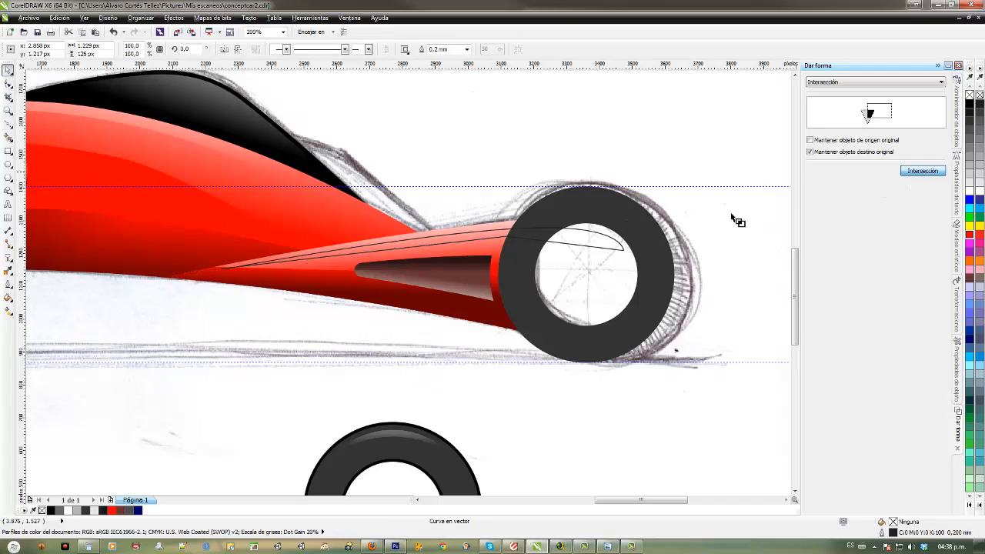
{"action": "left_click", "coordinate": [488, 231]}
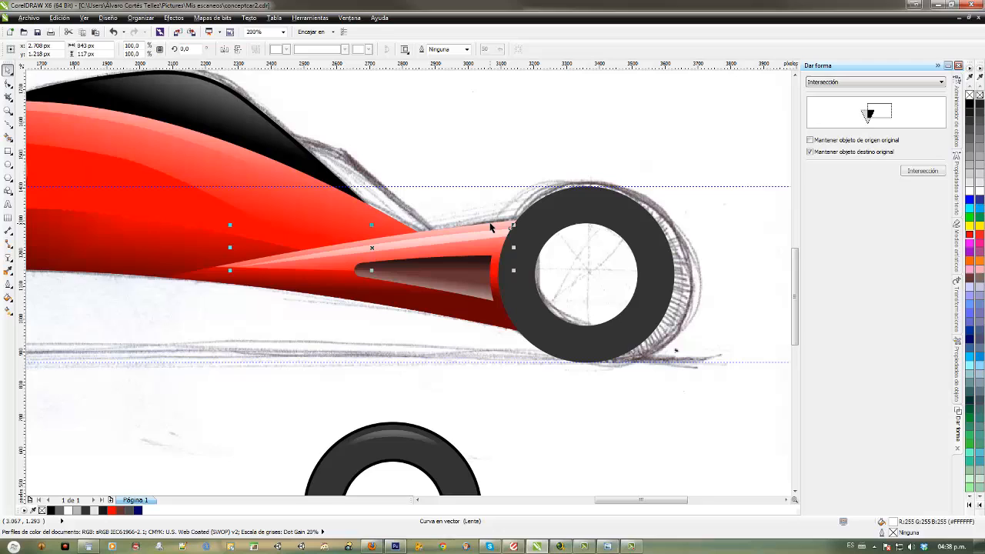
Step: Apply a linear transparency to the intersected highlight strip, fading downward and ending just above the arm's dark panel, then deselect
{"action": "left_click", "coordinate": [8, 259]}
{"action": "left_click_drag", "start_coordinate": [414, 267], "coordinate": [414, 154]}
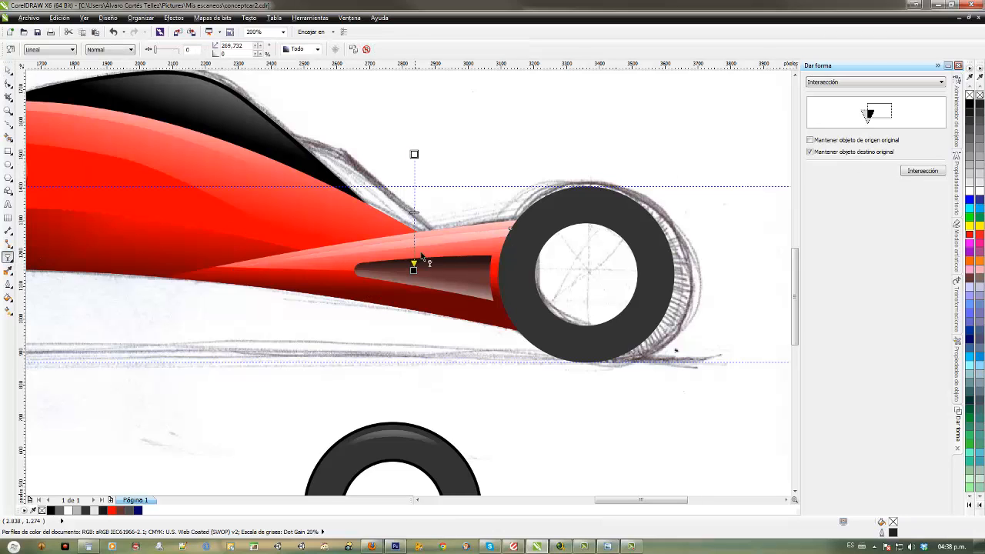
{"action": "left_click_drag", "start_coordinate": [413, 268], "coordinate": [417, 257]}
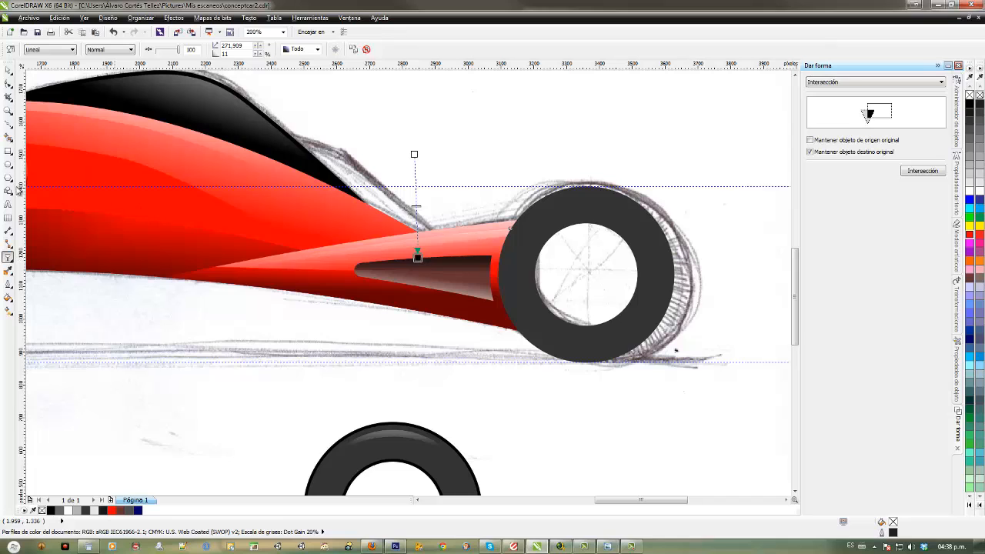
{"action": "left_click", "coordinate": [7, 69]}
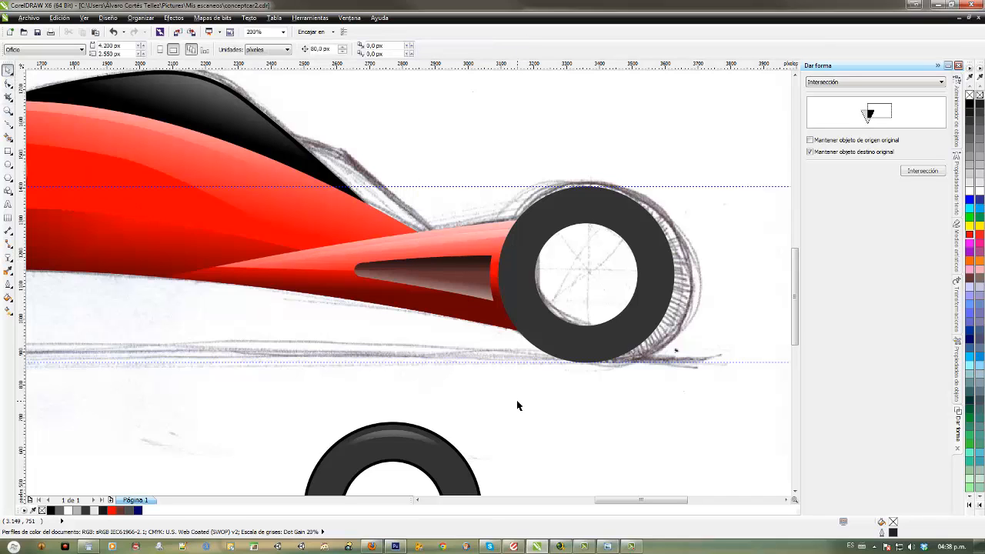
{"action": "left_click", "coordinate": [517, 406]}
{"action": "key", "text": "F3"}
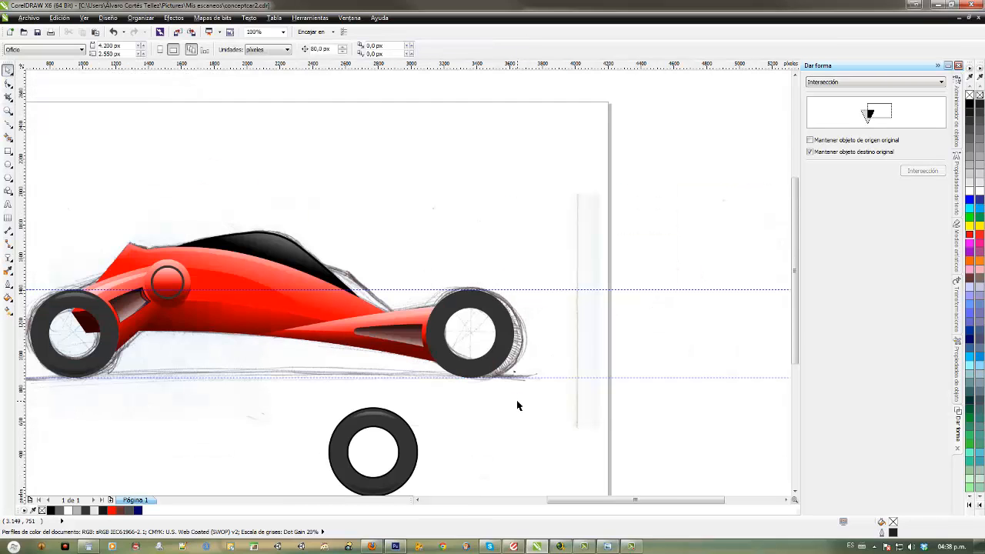
{"action": "mouse_move", "coordinate": [517, 405]}
{"action": "left_mouse_down"}
{"action": "mouse_move", "coordinate": [589, 387]}
{"action": "mouse_move", "coordinate": [567, 387]}
{"action": "mouse_move", "coordinate": [638, 397]}
{"action": "left_mouse_up"}
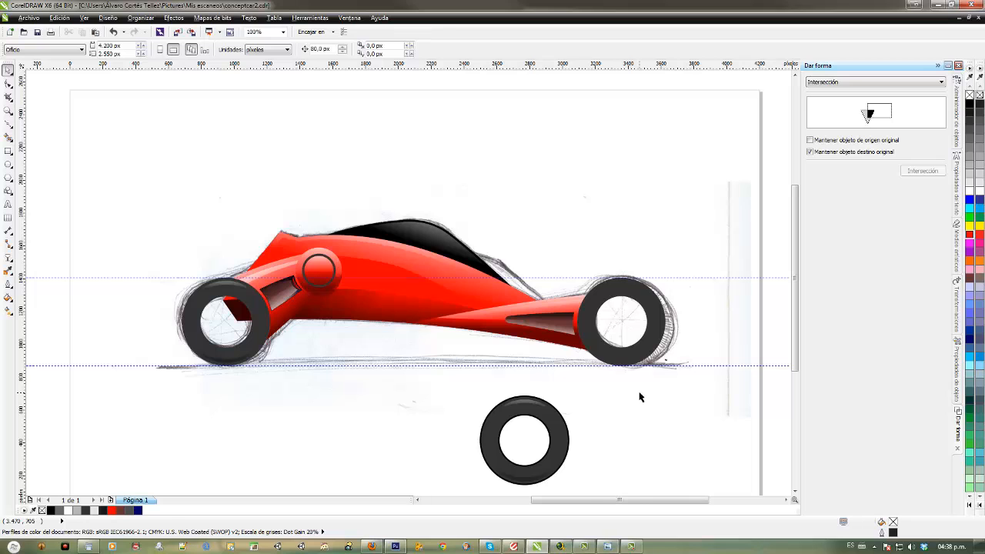
{"action": "scroll", "coordinate": [640, 397], "scroll_direction": "up", "scroll_amount": 4}
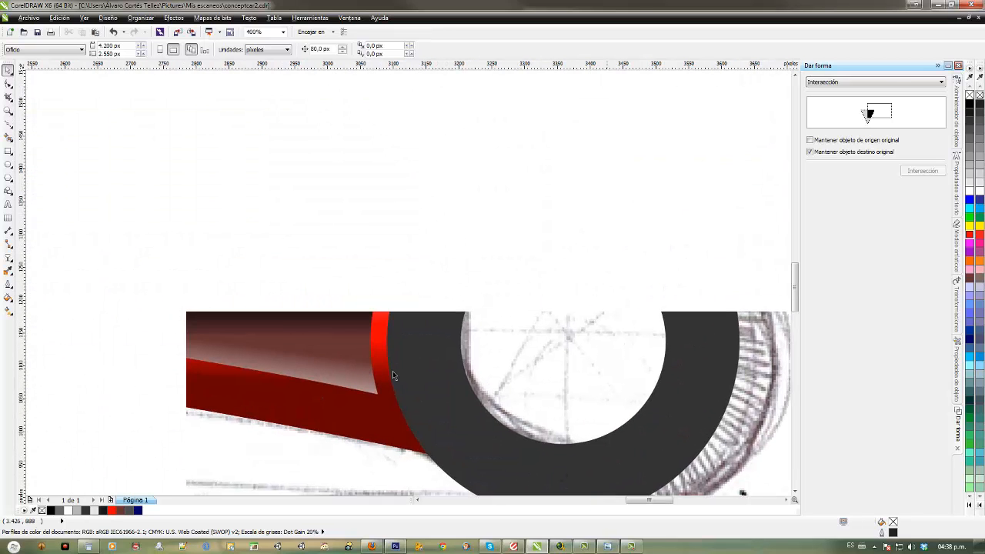
{"action": "left_click_drag", "start_coordinate": [389, 357], "coordinate": [568, 322]}
{"action": "scroll", "coordinate": [462, 357], "scroll_direction": "up", "scroll_amount": 1}
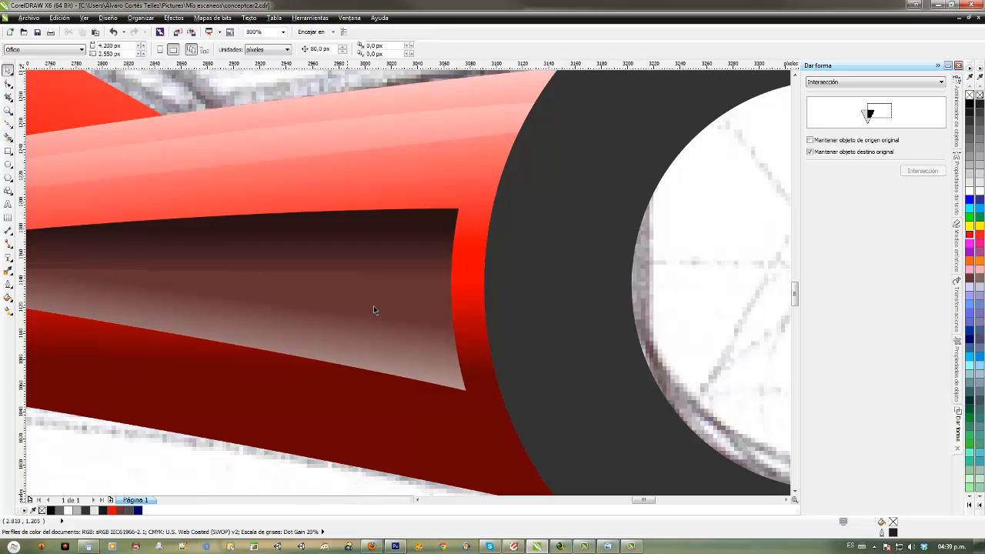
{"action": "left_click", "coordinate": [415, 277]}
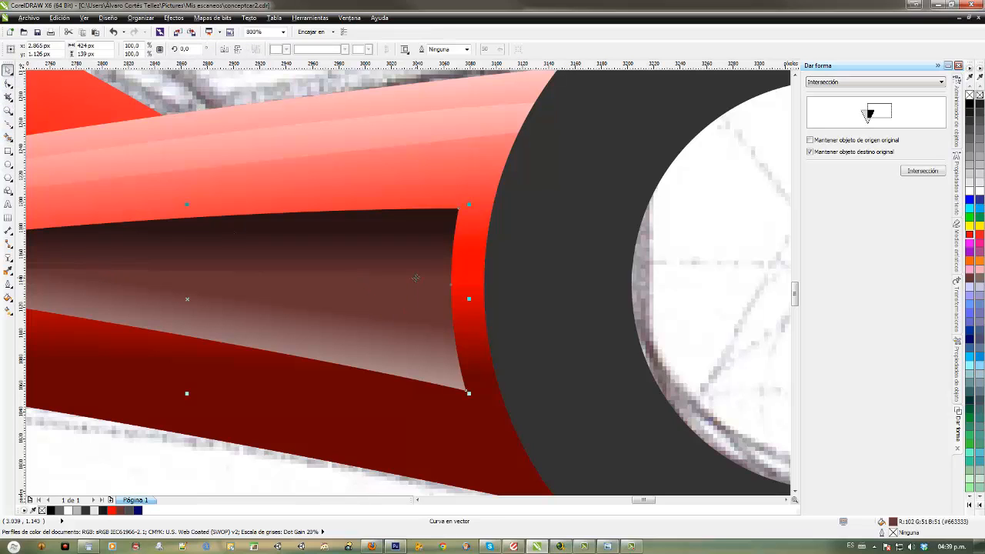
{"action": "left_click", "coordinate": [382, 440]}
{"action": "key", "text": "F3"}
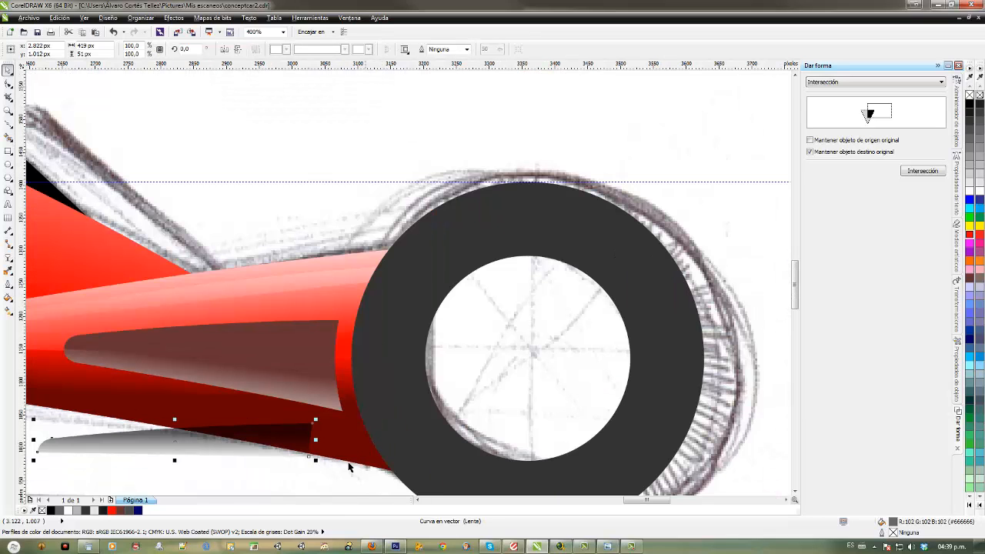
{"action": "left_click", "coordinate": [276, 475]}
{"action": "left_click", "coordinate": [305, 390]}
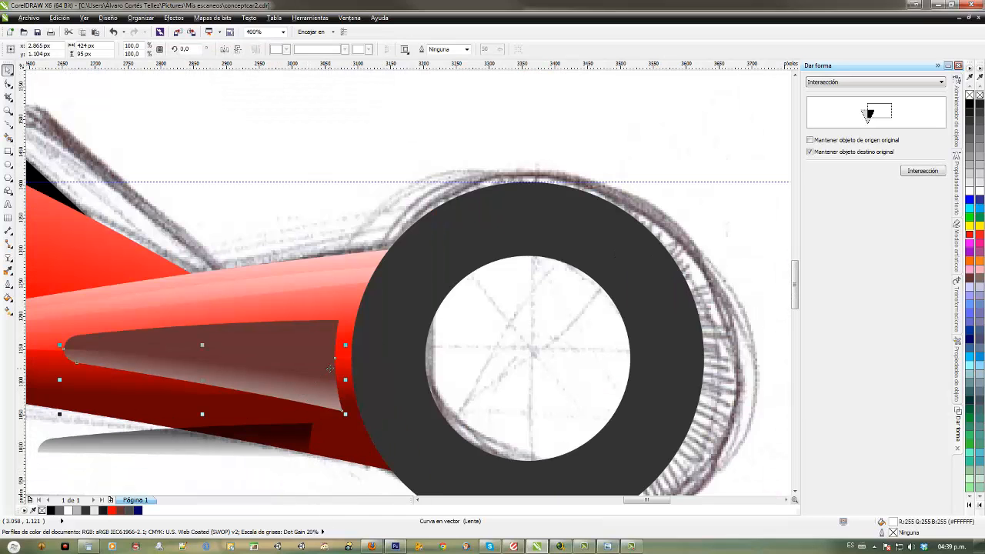
{"action": "mouse_move", "coordinate": [336, 360]}
{"action": "left_mouse_down"}
{"action": "mouse_move", "coordinate": [304, 440]}
{"action": "mouse_move", "coordinate": [308, 459]}
{"action": "left_mouse_up"}
{"action": "key", "text": "ctrl+z"}
{"action": "key", "text": "ctrl+z"}
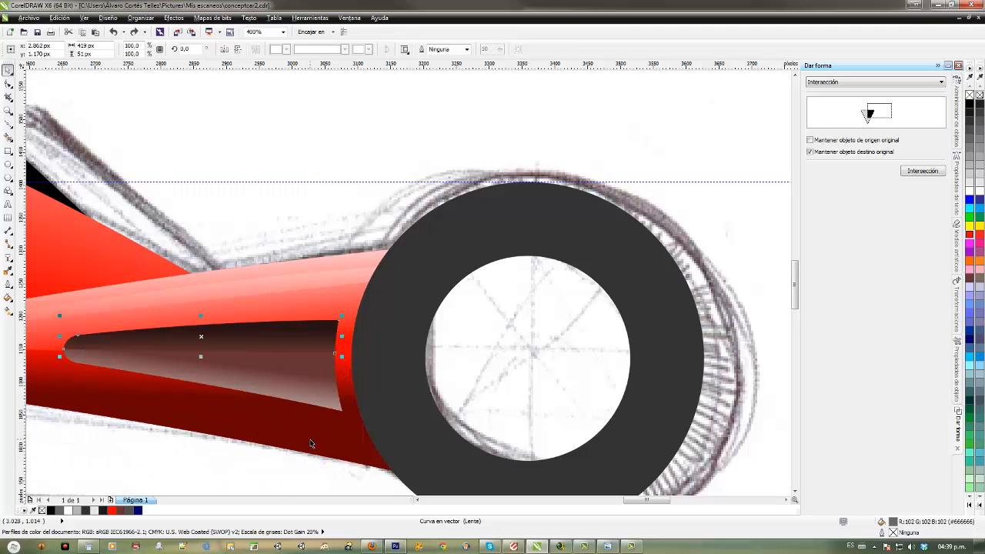
Step: Move both shaded halves of the long arm's panel off to below the arm and group them
{"action": "left_click", "coordinate": [314, 376], "text": "shift"}
{"action": "left_click_drag", "start_coordinate": [333, 331], "coordinate": [246, 444]}
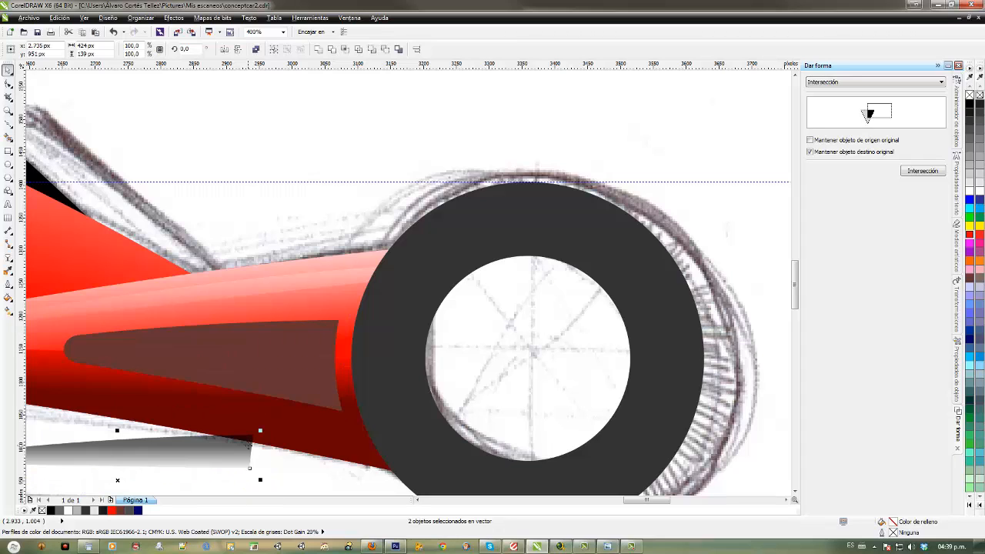
{"action": "key", "text": "ctrl+g"}
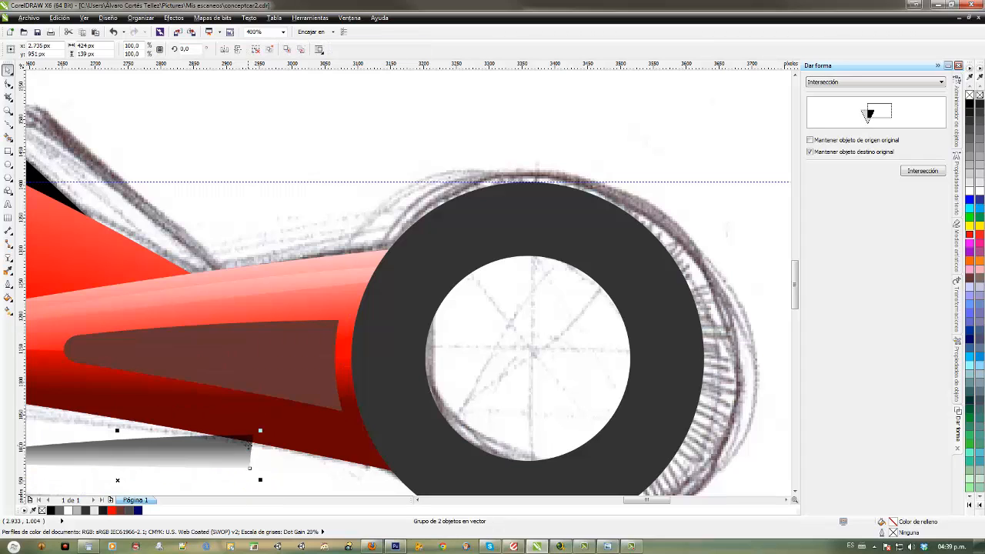
Step: Draw a closed Bézier outline from the upper to the lower corner of the long arm's dark panel, bulging into the panel and closing over the wheel
{"action": "left_click", "coordinate": [311, 358]}
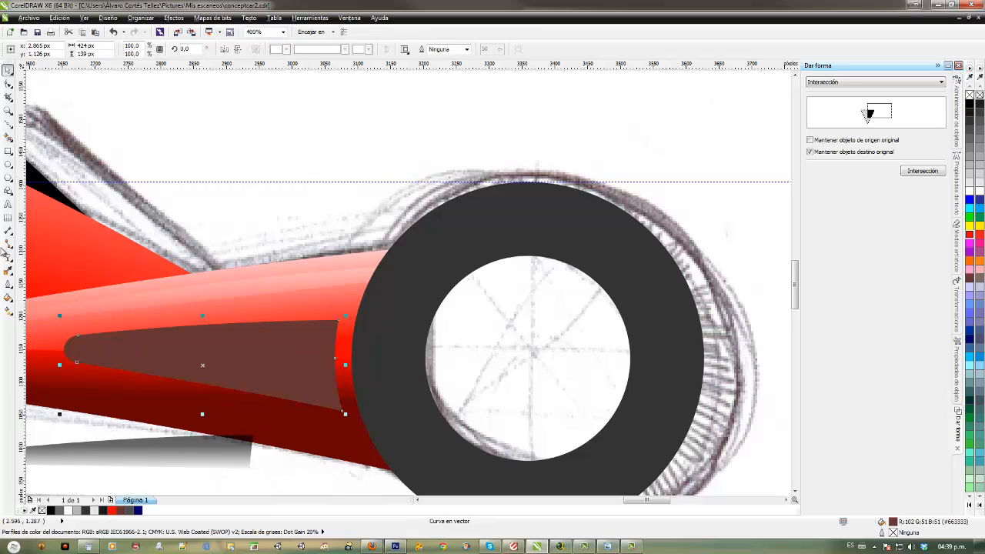
{"action": "key", "text": "z"}
{"action": "left_click_drag", "start_coordinate": [224, 282], "coordinate": [391, 450]}
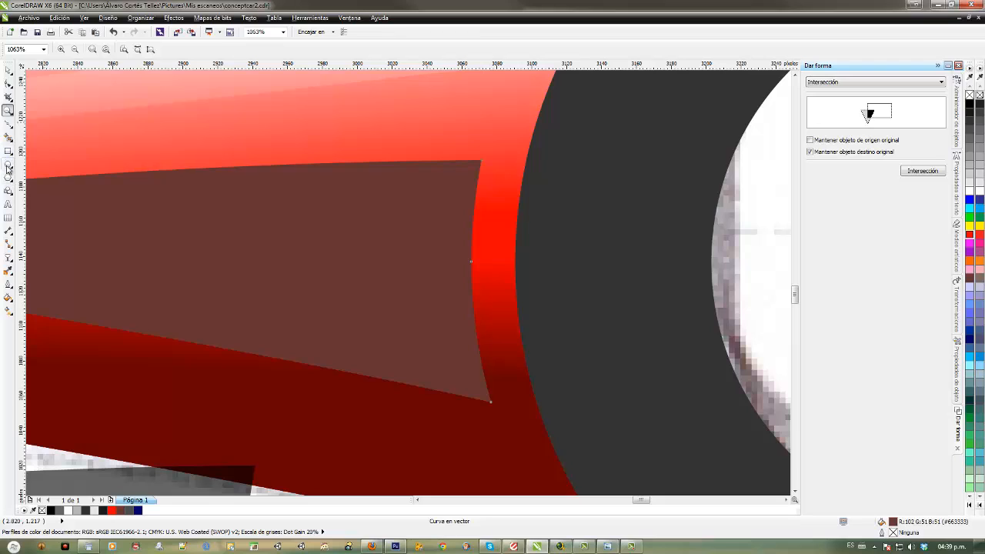
{"action": "left_click", "coordinate": [8, 123]}
{"action": "left_click", "coordinate": [525, 137]}
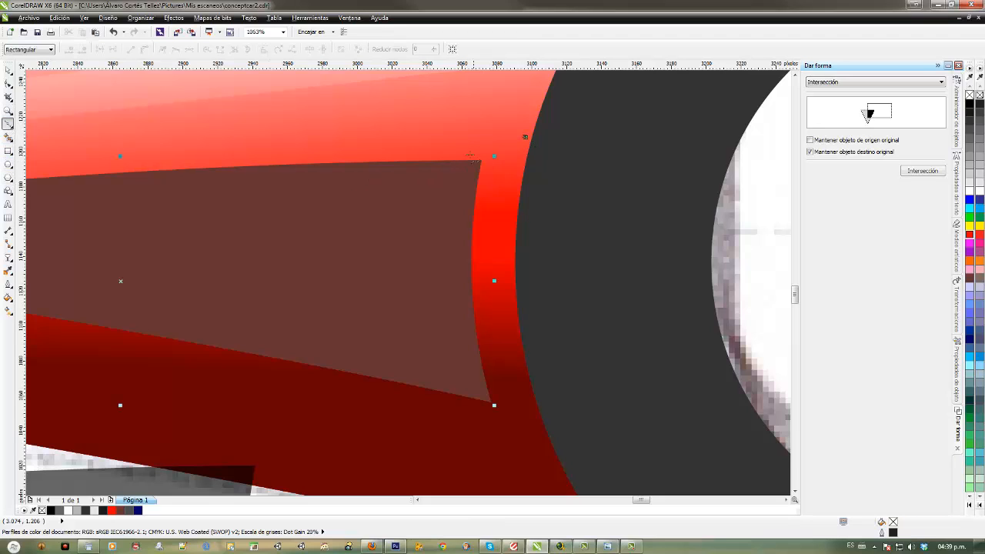
{"action": "left_click", "coordinate": [480, 160]}
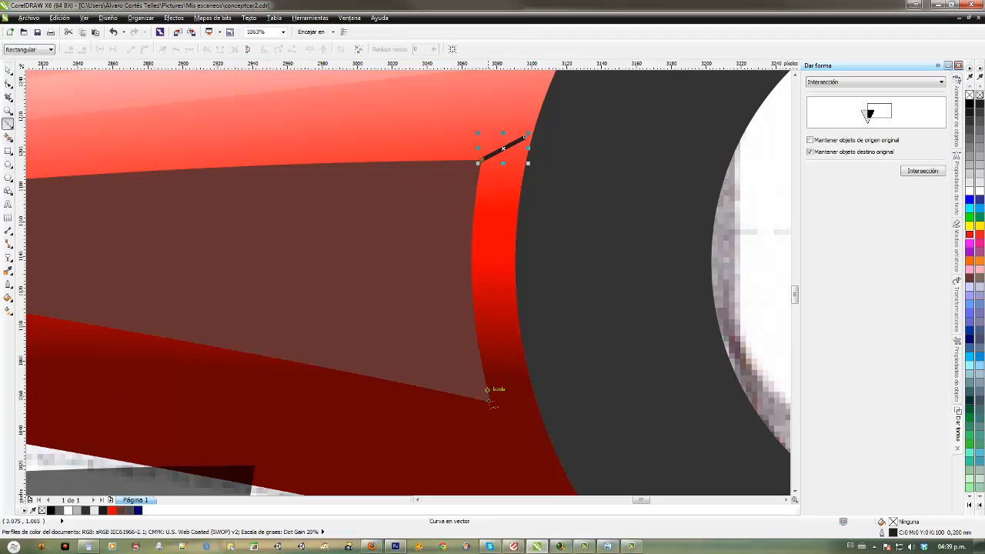
{"action": "left_click_drag", "start_coordinate": [491, 403], "coordinate": [670, 433]}
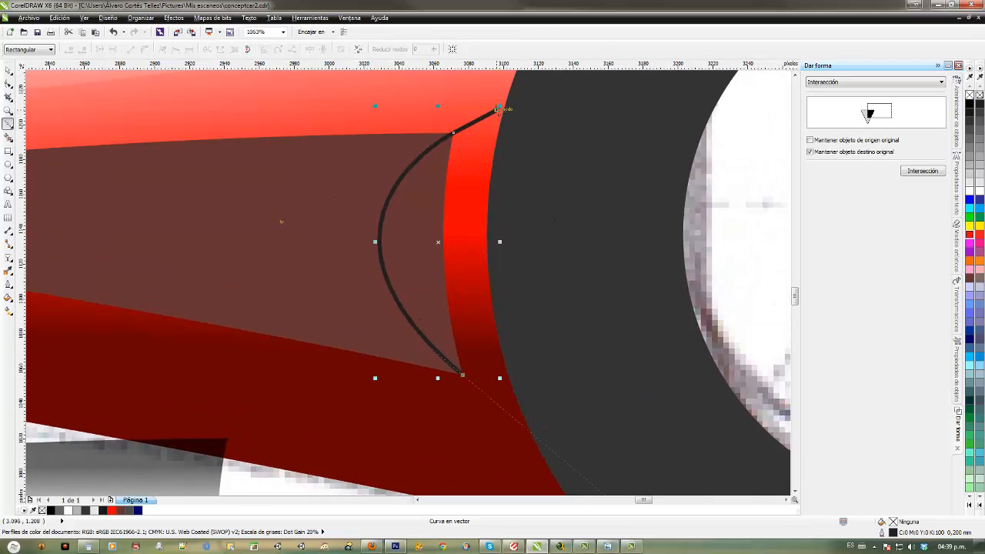
{"action": "left_click", "coordinate": [498, 109]}
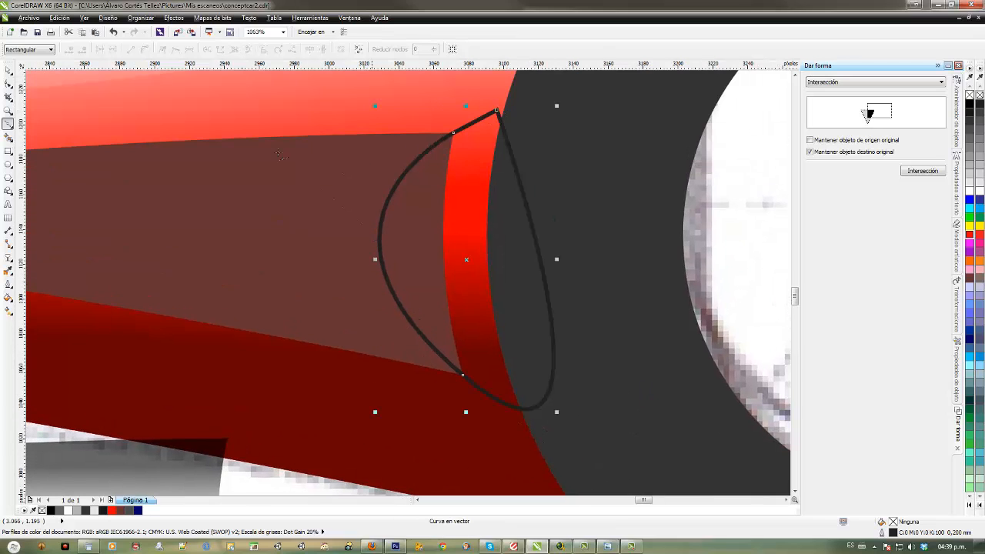
Step: Intersect the new outline with the dark panel to form a crescent about 48 by 139 px, and fill it red (#FF0000)
{"action": "left_click", "coordinate": [7, 69]}
{"action": "left_click", "coordinate": [922, 171]}
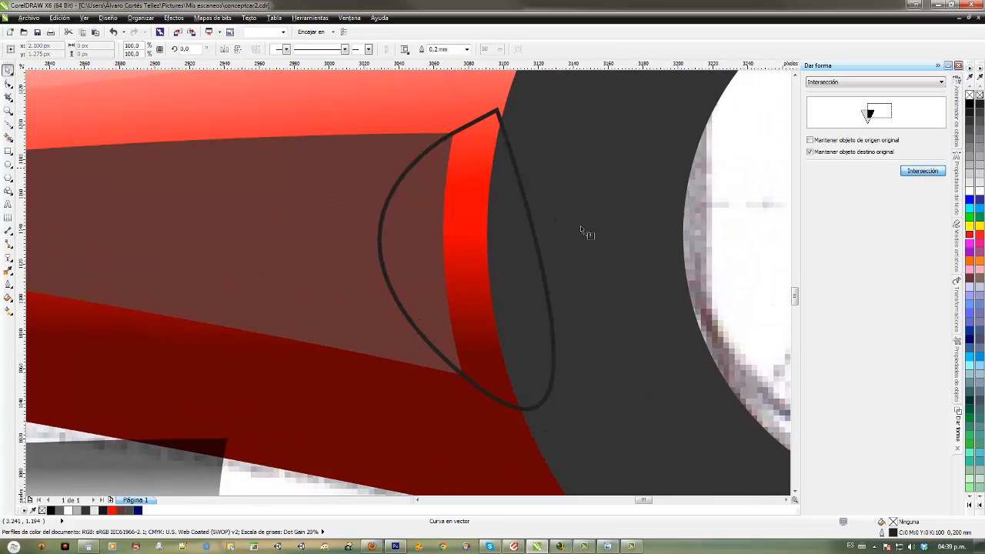
{"action": "left_click", "coordinate": [343, 207]}
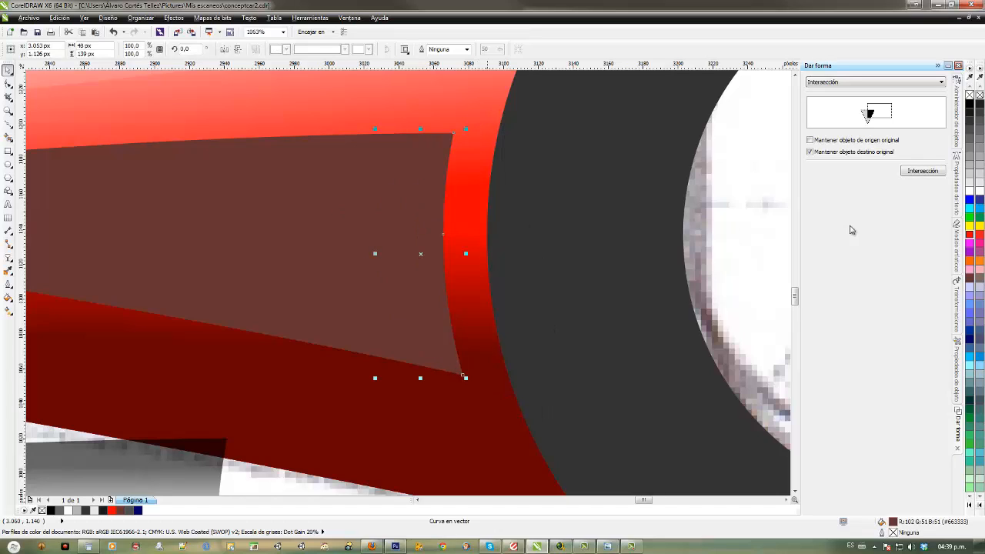
{"action": "left_click", "coordinate": [969, 235]}
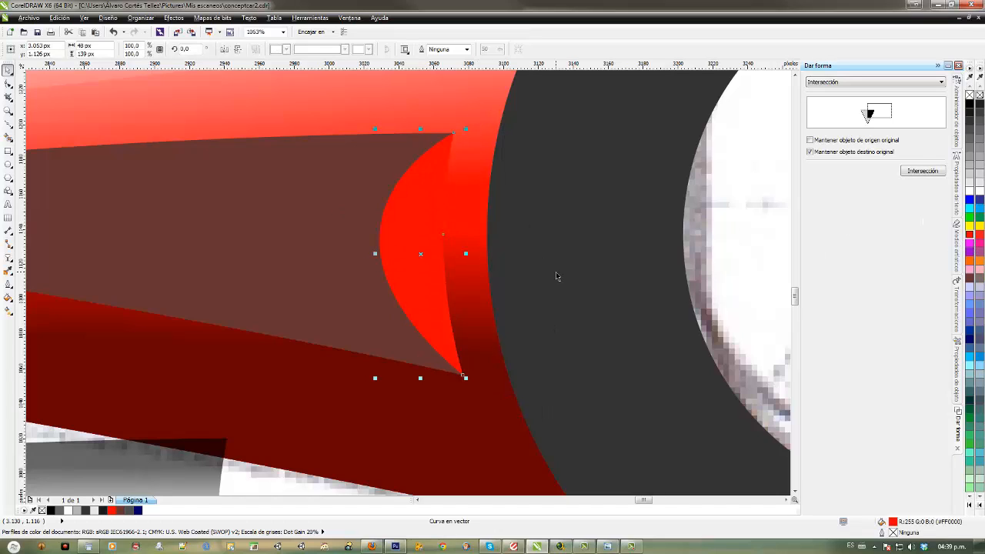
Step: Move the grouped shading halves back onto the long arm's dark panel, aligned with its upper wheel-side corner
{"action": "scroll", "coordinate": [572, 283], "scroll_direction": "down", "scroll_amount": 3}
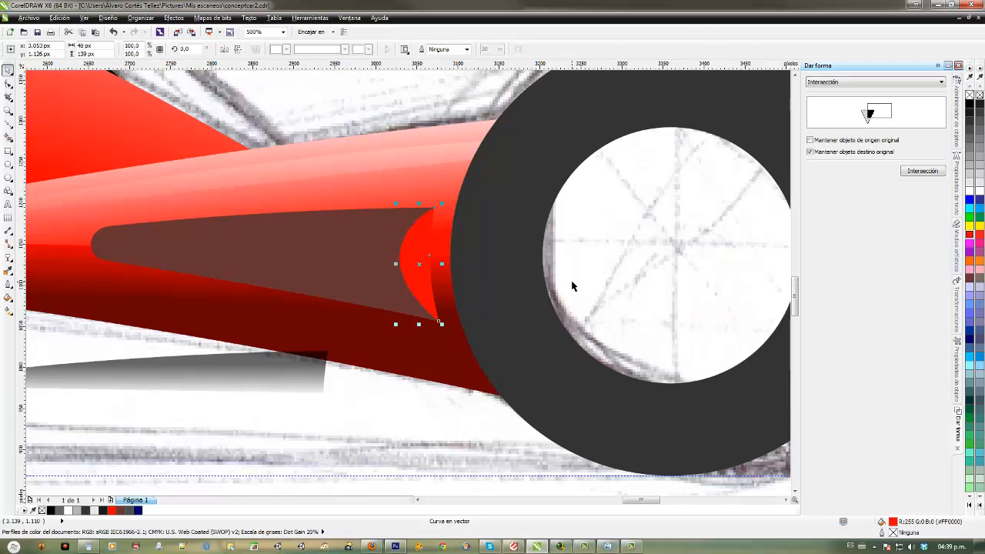
{"action": "left_click", "coordinate": [325, 357]}
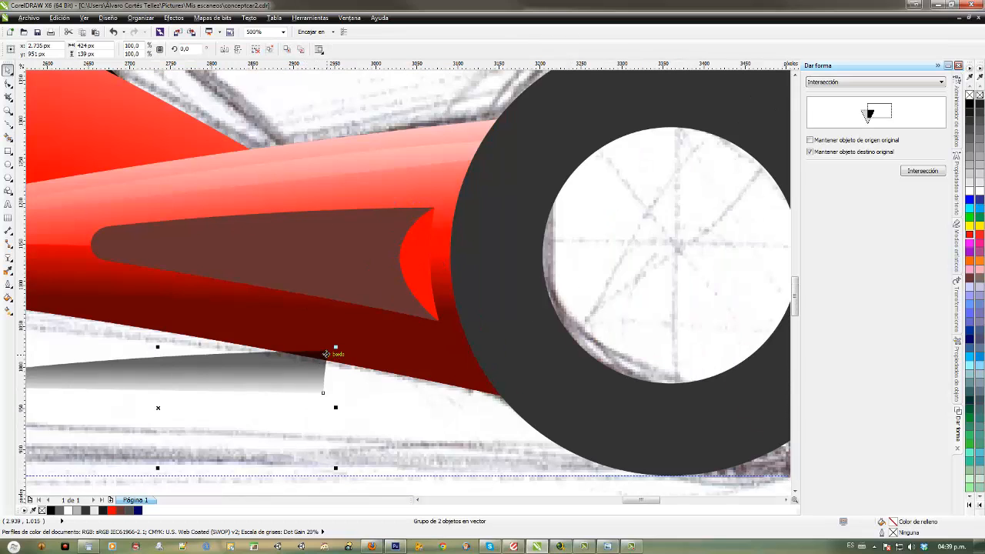
{"action": "left_click_drag", "start_coordinate": [326, 354], "coordinate": [437, 207]}
Step: Apply a linear transparency to the red crescent, fading from its wheel-side edge toward the panel's interior
{"action": "left_click", "coordinate": [421, 231]}
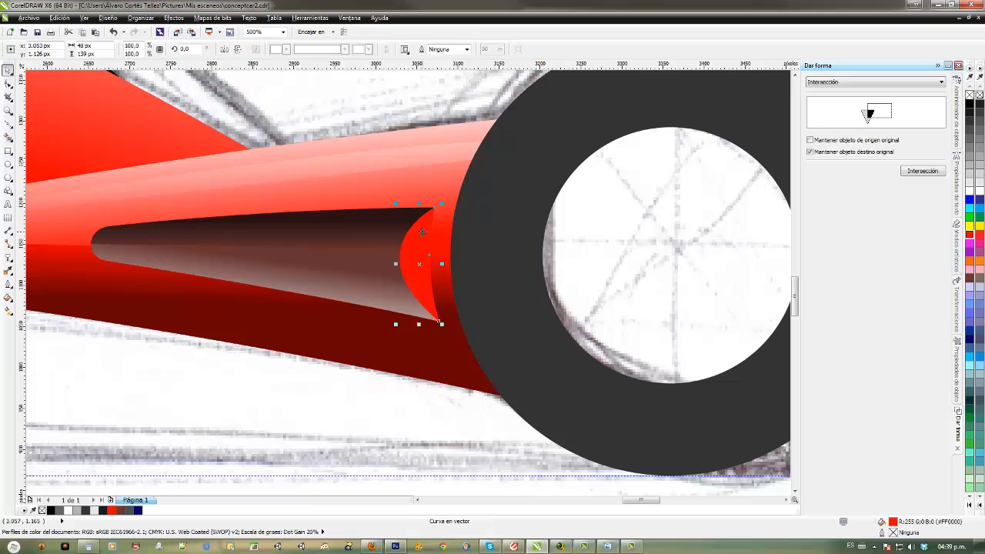
{"action": "left_click", "coordinate": [8, 258]}
{"action": "left_click_drag", "start_coordinate": [441, 260], "coordinate": [373, 259]}
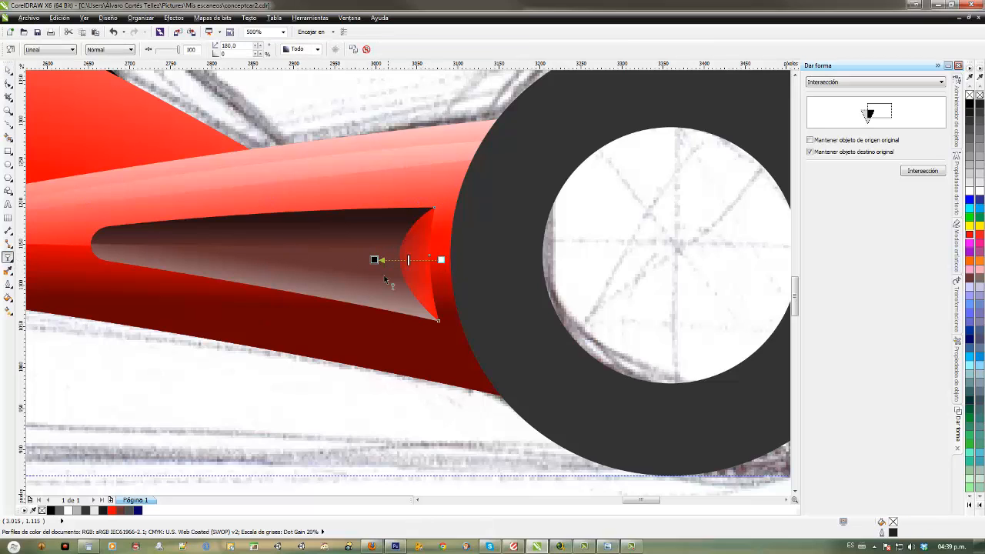
{"action": "left_click_drag", "start_coordinate": [441, 260], "coordinate": [447, 259]}
Step: Try to add a contour to the translucent red crescent at the panel's wheel-side end
{"action": "left_click", "coordinate": [8, 262]}
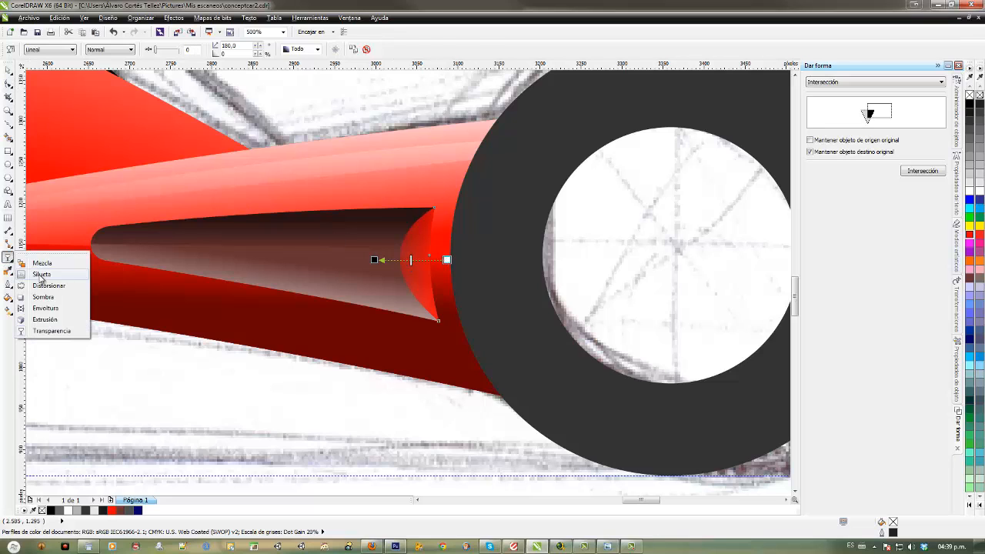
{"action": "left_click", "coordinate": [42, 277]}
{"action": "scroll", "coordinate": [539, 362], "scroll_direction": "up", "scroll_amount": 2}
{"action": "left_click_drag", "start_coordinate": [372, 273], "coordinate": [431, 376]}
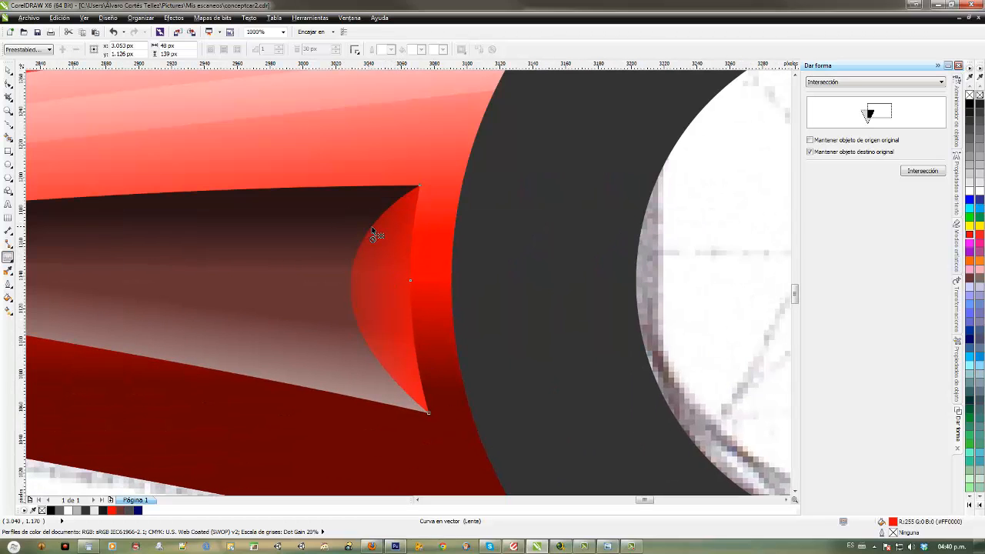
{"action": "left_click", "coordinate": [380, 232]}
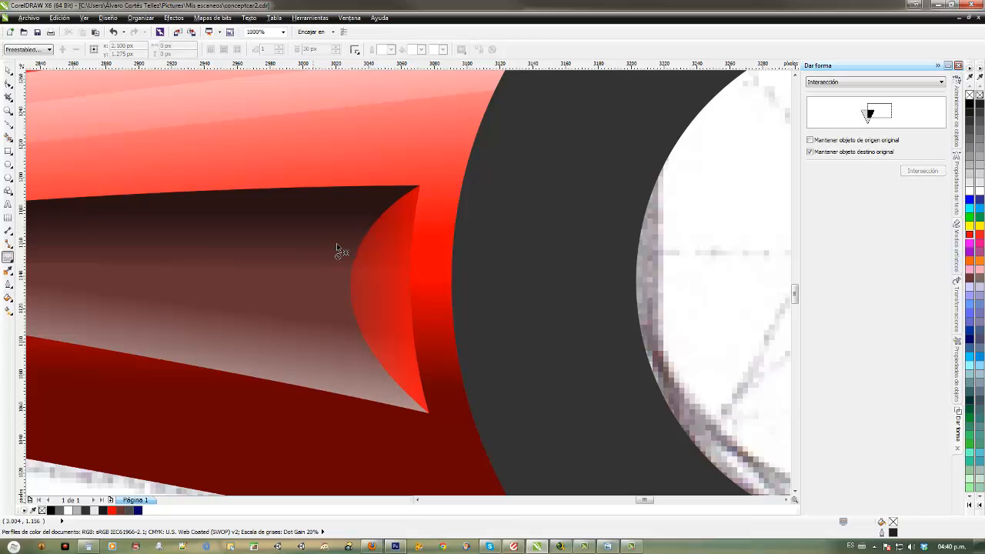
{"action": "left_click", "coordinate": [376, 255]}
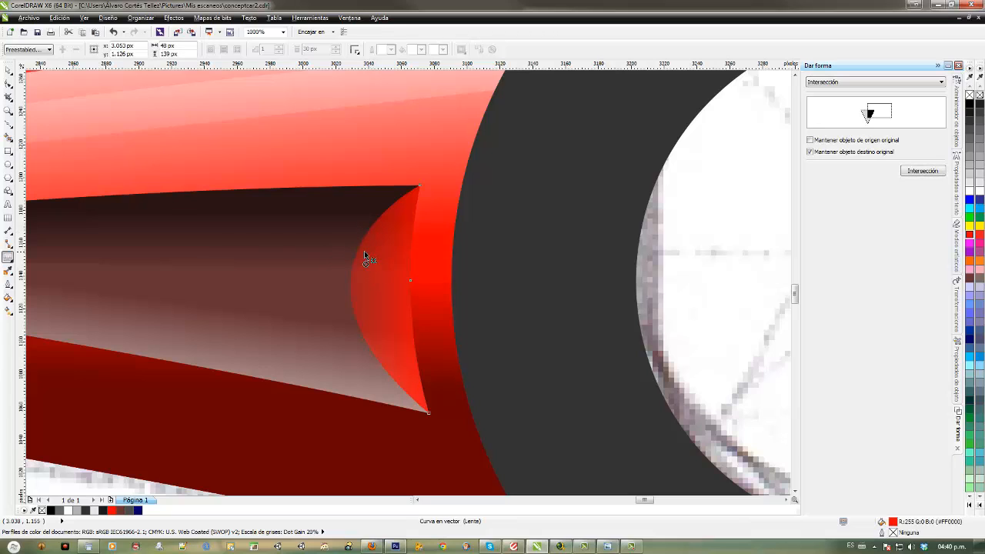
{"action": "left_click", "coordinate": [10, 258]}
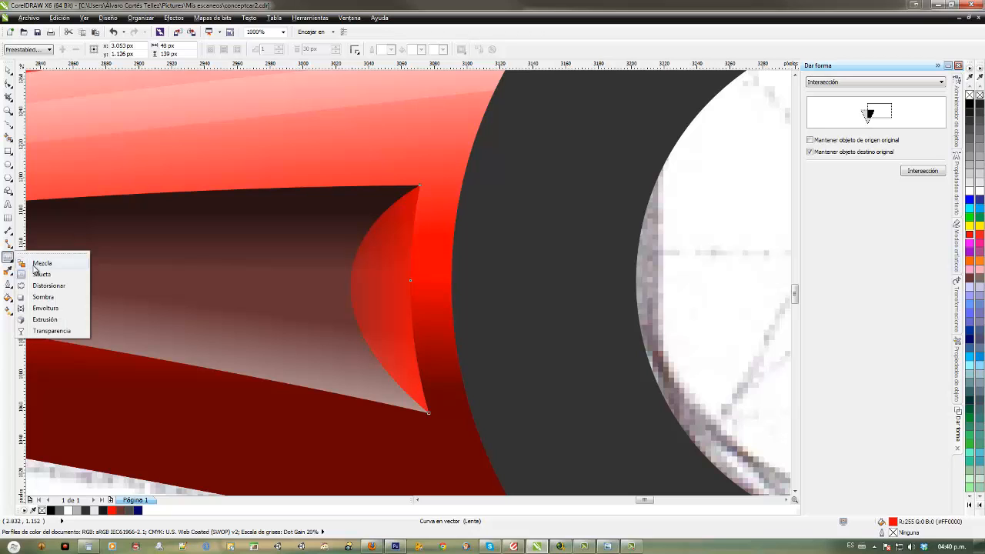
{"action": "left_click", "coordinate": [35, 274]}
{"action": "left_click", "coordinate": [369, 266]}
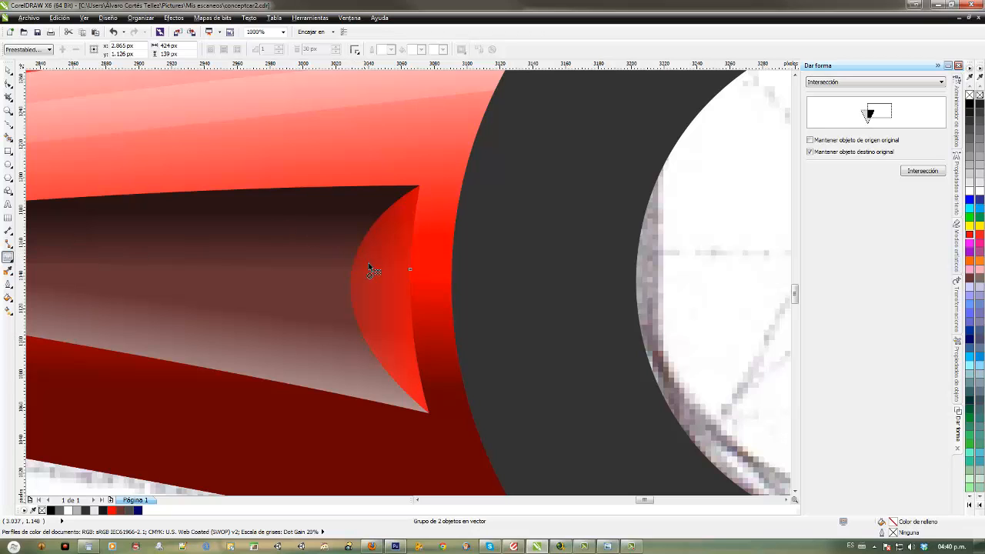
{"action": "left_click", "coordinate": [417, 307]}
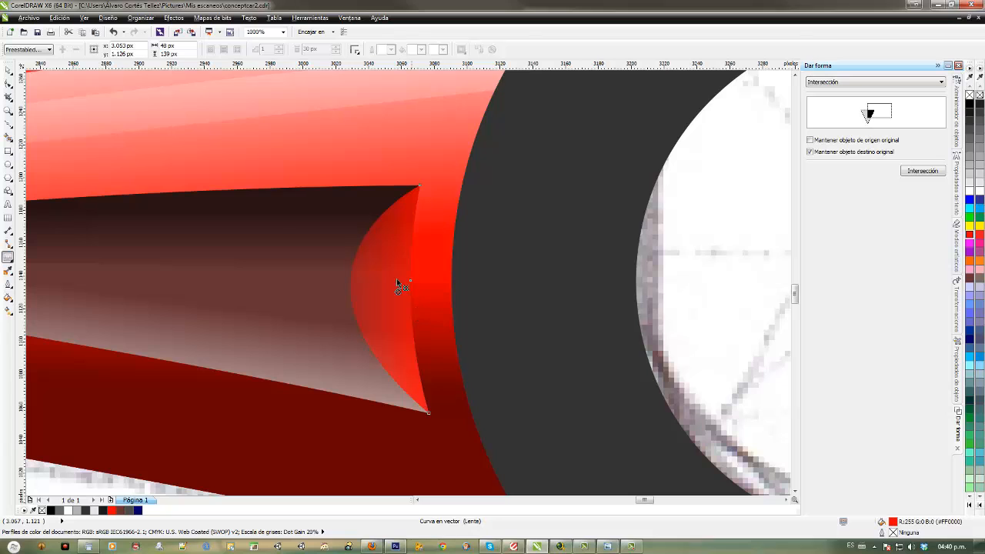
{"action": "key", "text": "space"}
{"action": "scroll", "coordinate": [298, 262], "scroll_direction": "down", "scroll_amount": 4}
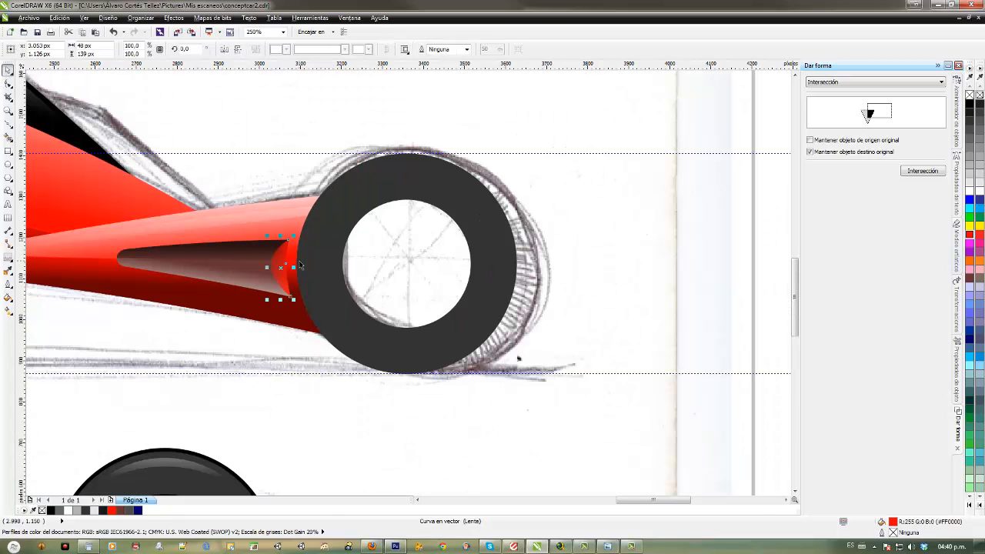
{"action": "key", "text": "space"}
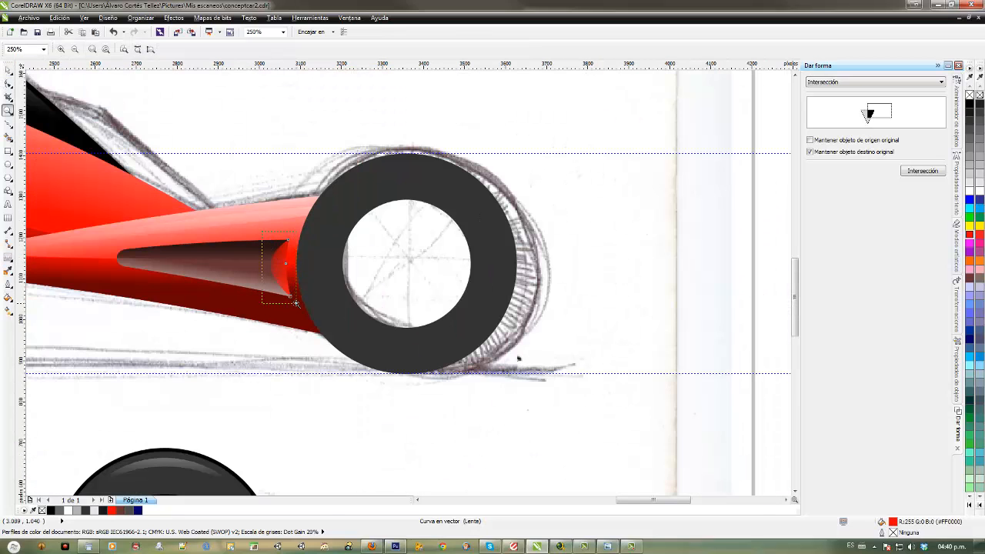
{"action": "key", "text": "shift+F2"}
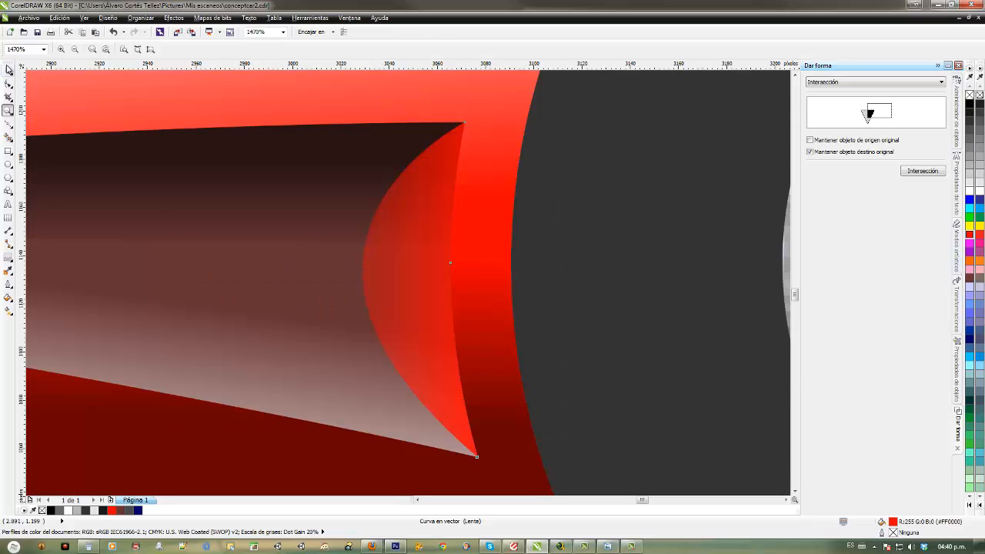
Step: Try the contour again with a thin black outline on the red crescent, then remove that outline
{"action": "right_click", "coordinate": [974, 108]}
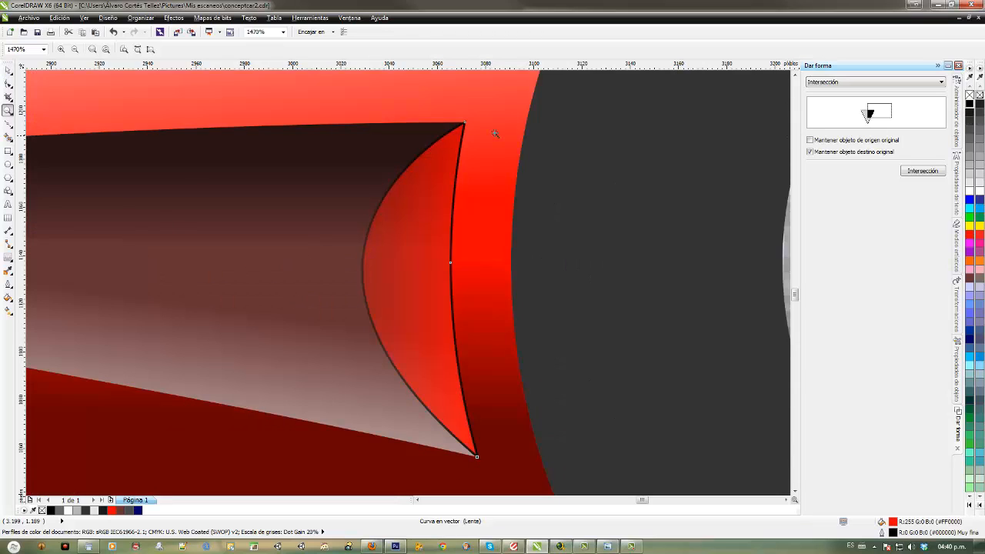
{"action": "left_click", "coordinate": [7, 258]}
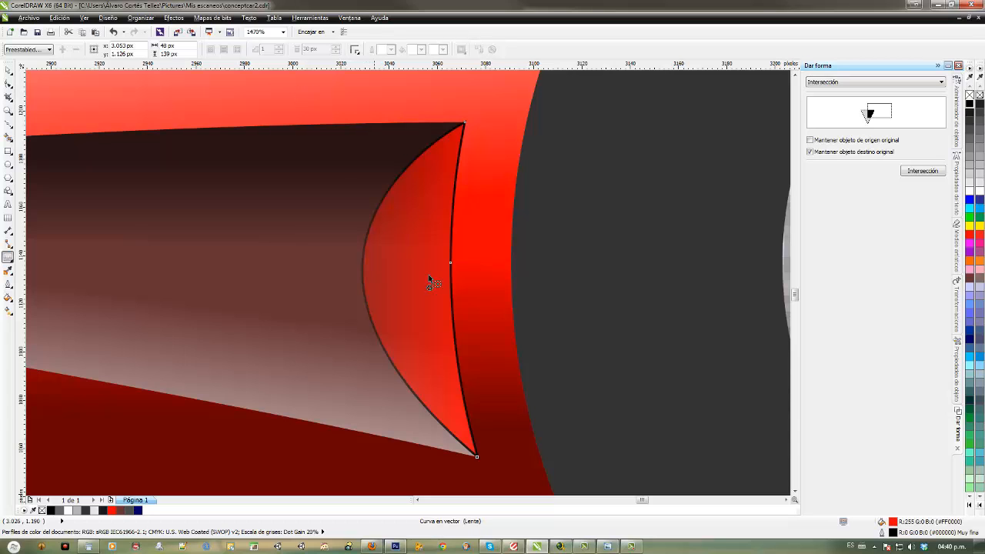
{"action": "scroll", "coordinate": [465, 312], "scroll_direction": "down", "scroll_amount": 3}
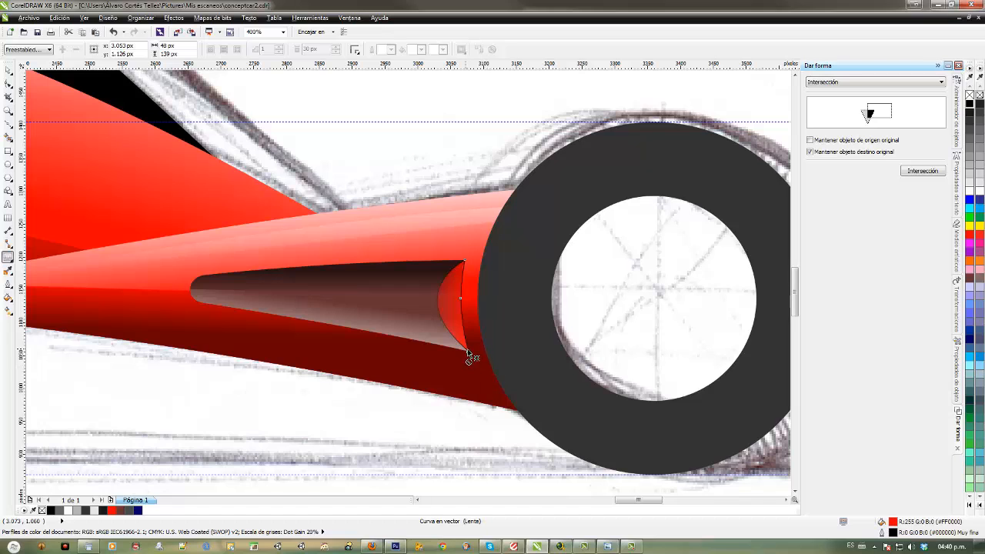
{"action": "left_click", "coordinate": [509, 375]}
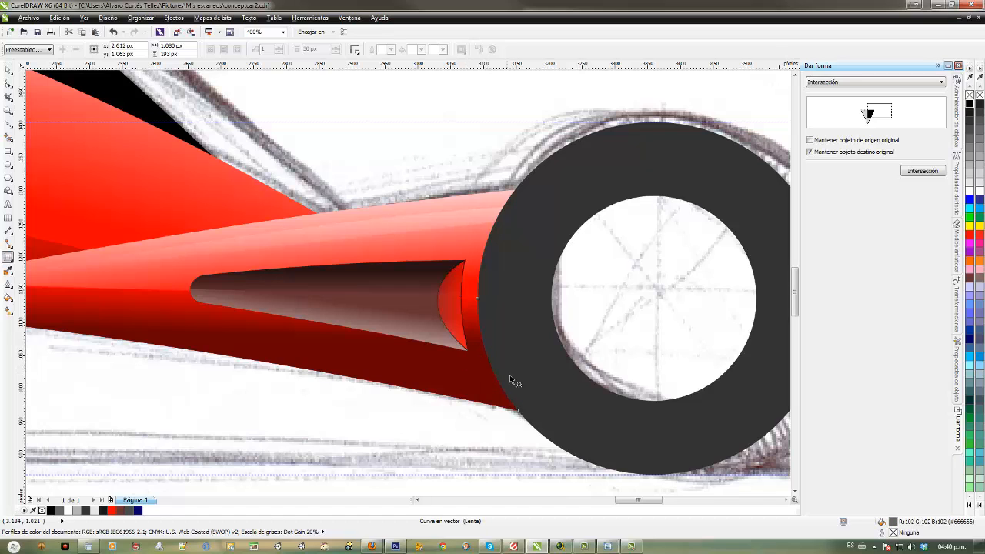
{"action": "left_click", "coordinate": [451, 283]}
{"action": "scroll", "coordinate": [451, 282], "scroll_direction": "up", "scroll_amount": 2}
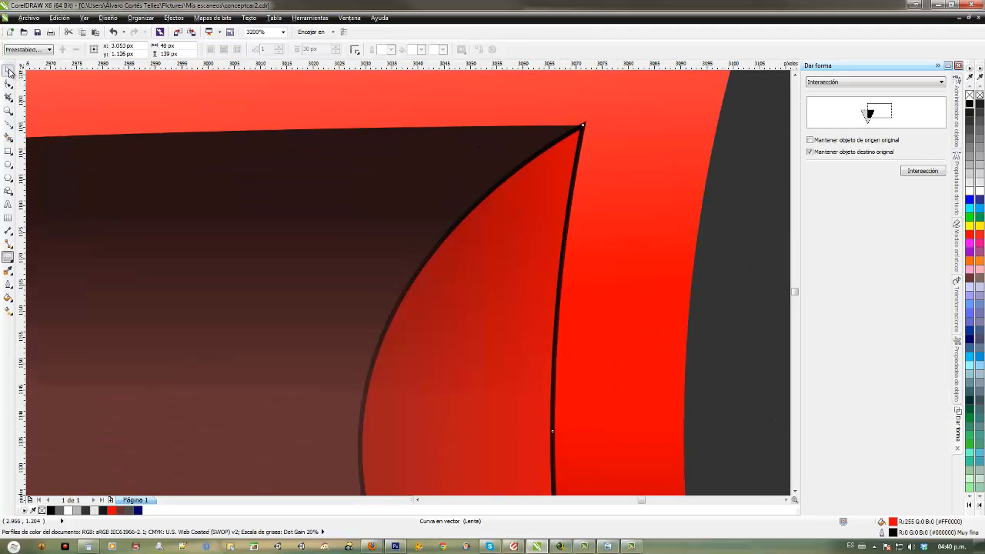
{"action": "left_click", "coordinate": [9, 70]}
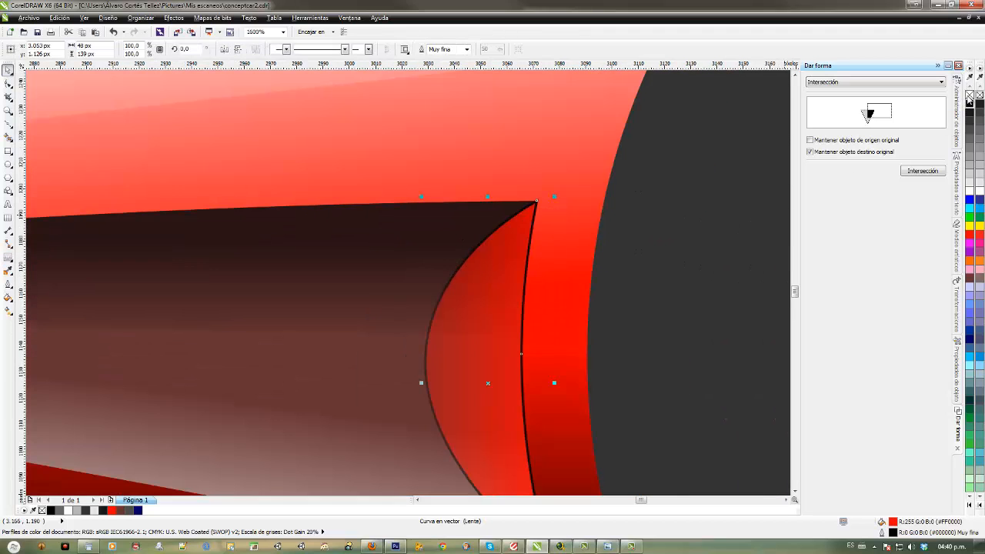
{"action": "scroll", "coordinate": [703, 267], "scroll_direction": "down", "scroll_amount": 1}
{"action": "scroll", "coordinate": [640, 335], "scroll_direction": "down", "scroll_amount": 1}
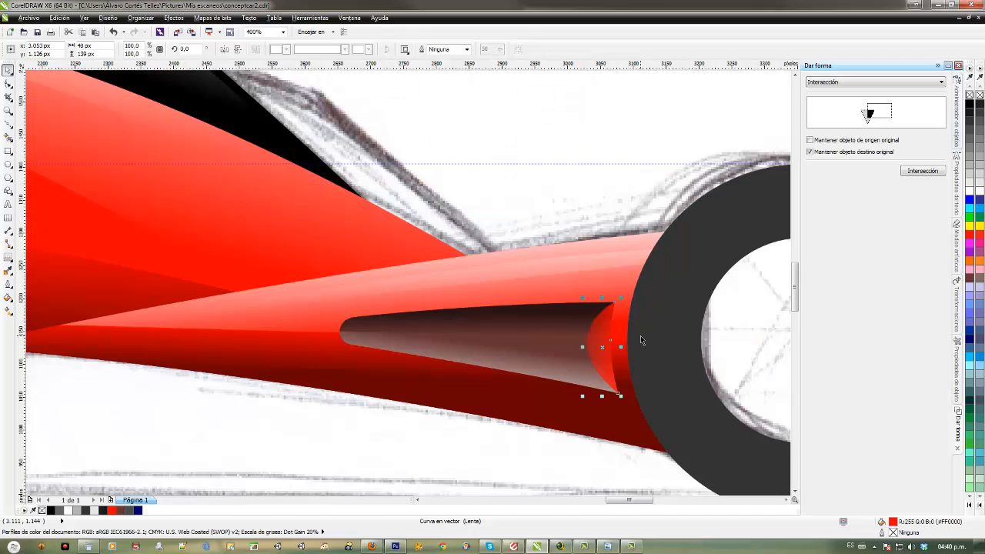
Step: Create a smaller copy of the red crescent inside the original, scaled about its centre to 74.8%
{"action": "left_click_drag", "start_coordinate": [638, 335], "coordinate": [431, 256]}
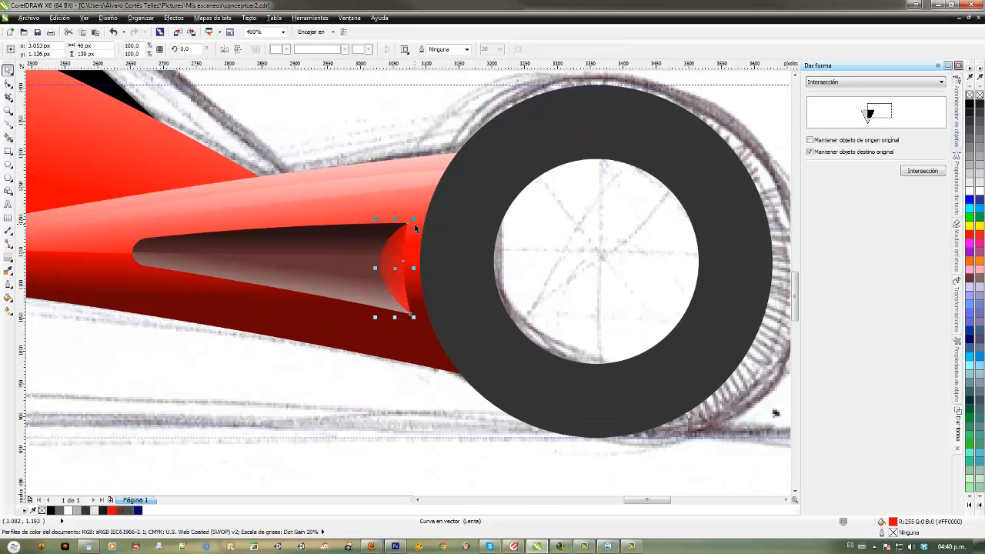
{"action": "key", "text": "z"}
{"action": "left_click_drag", "start_coordinate": [350, 193], "coordinate": [384, 351]}
{"action": "left_click", "coordinate": [8, 69]}
{"action": "left_click", "coordinate": [460, 159]}
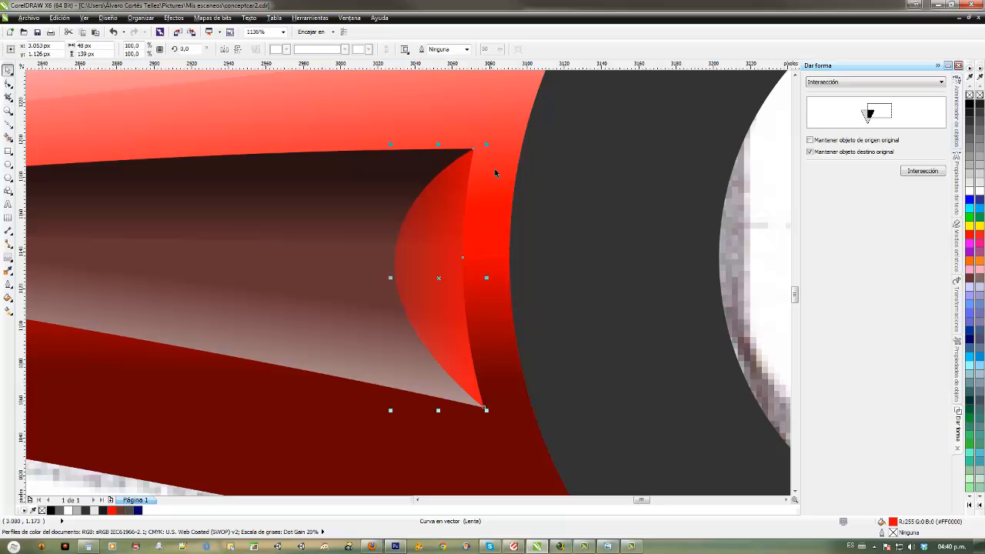
{"action": "left_click_drag", "start_coordinate": [488, 144], "coordinate": [472, 179]}
Step: Fill the larger crescent dark blue and stretch the smaller copy vertically about its centre to about 120 px tall
{"action": "left_click", "coordinate": [460, 169]}
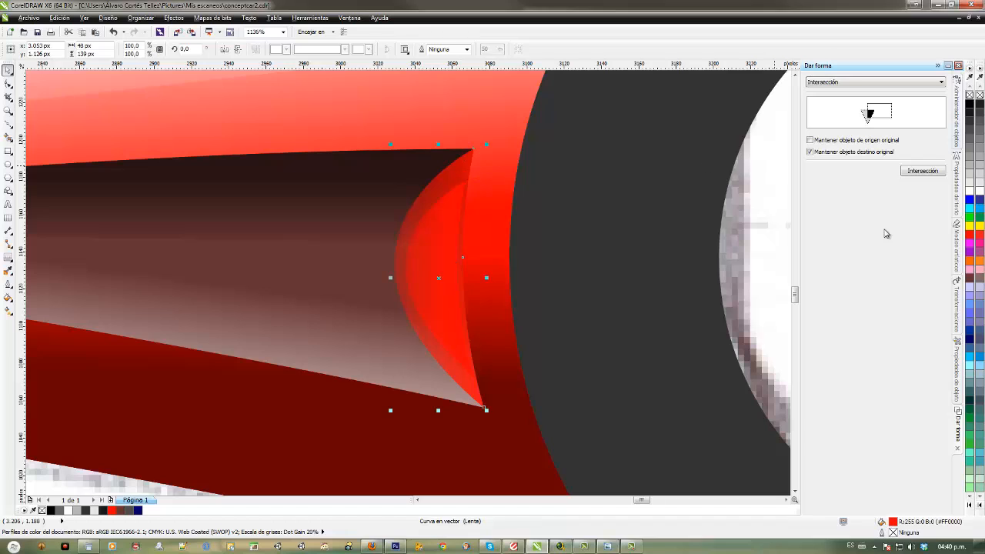
{"action": "left_click", "coordinate": [970, 339]}
{"action": "left_click", "coordinate": [435, 201]}
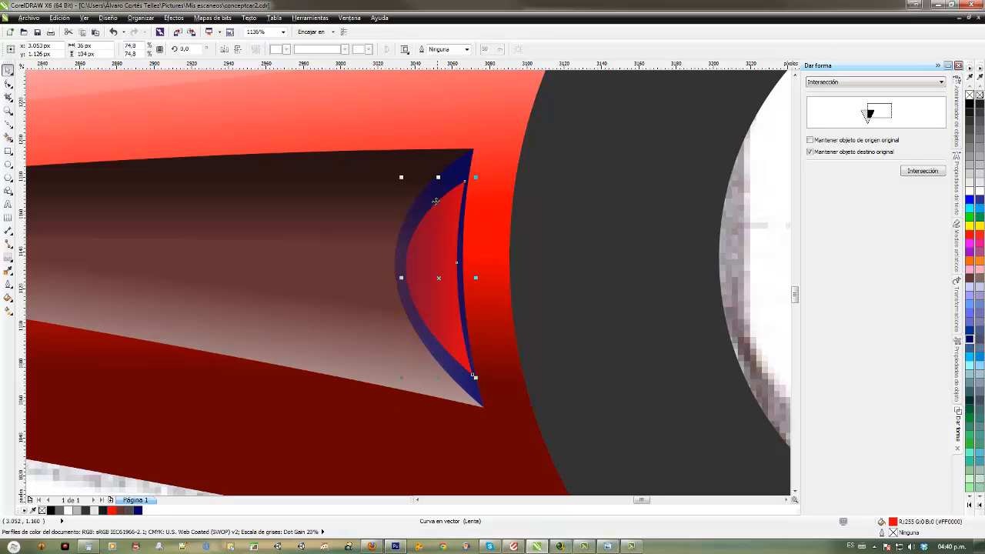
{"action": "left_click_drag", "start_coordinate": [437, 177], "coordinate": [443, 162]}
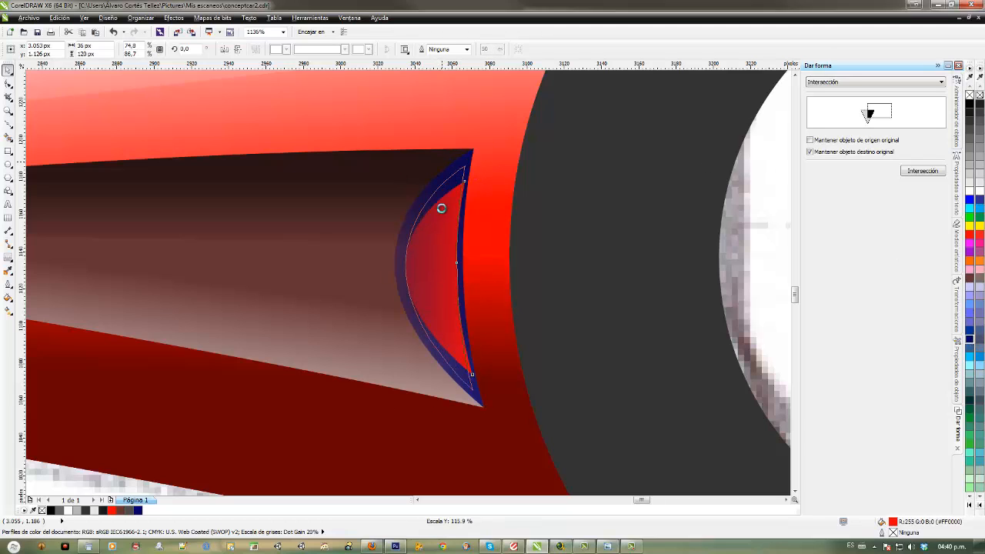
Step: Set the transparency blend mode of the larger dark blue crescent at the rear panel's wheel-side end to Multiply (Multiplicar)
{"action": "left_click", "coordinate": [437, 176]}
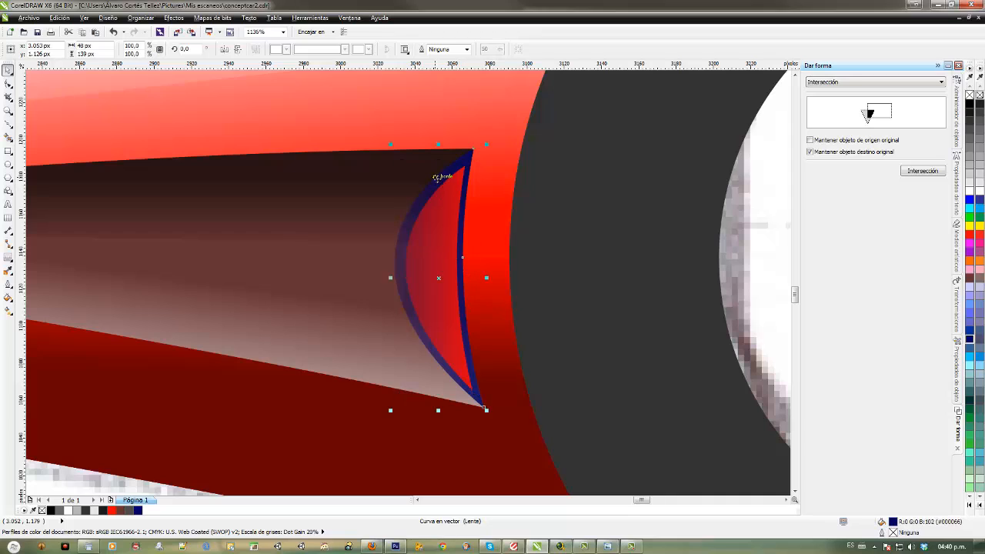
{"action": "left_click", "coordinate": [9, 257]}
{"action": "left_click", "coordinate": [54, 331]}
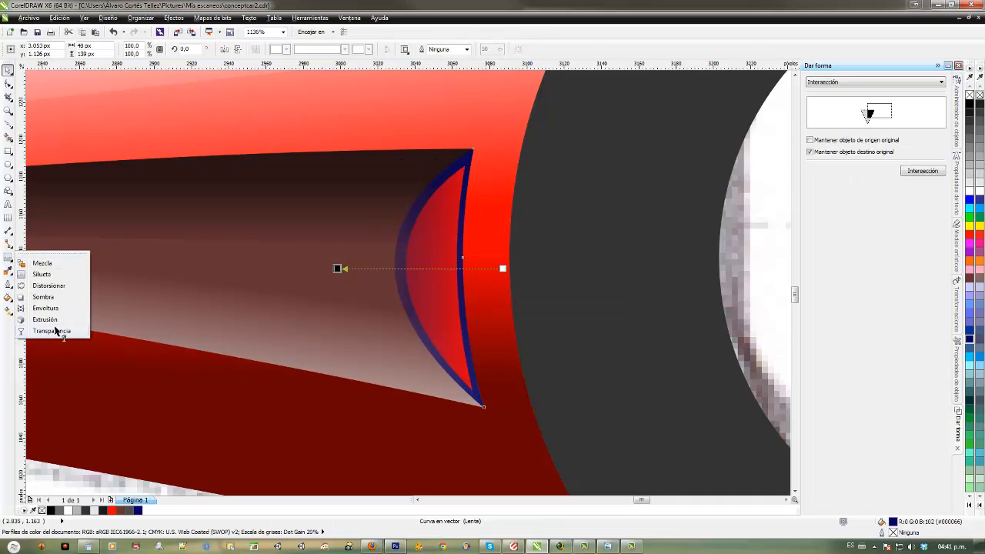
{"action": "left_click", "coordinate": [109, 49]}
{"action": "left_click", "coordinate": [108, 99]}
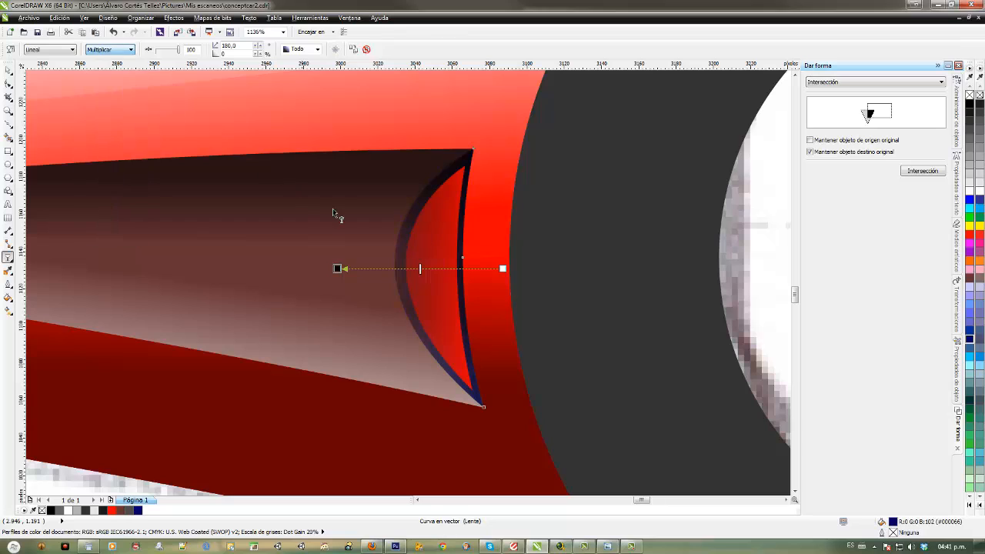
Step: Apply the Multiply (Multiplicar) transparency mode to the smaller red crescent inside the dark blue one
{"action": "left_click", "coordinate": [424, 233]}
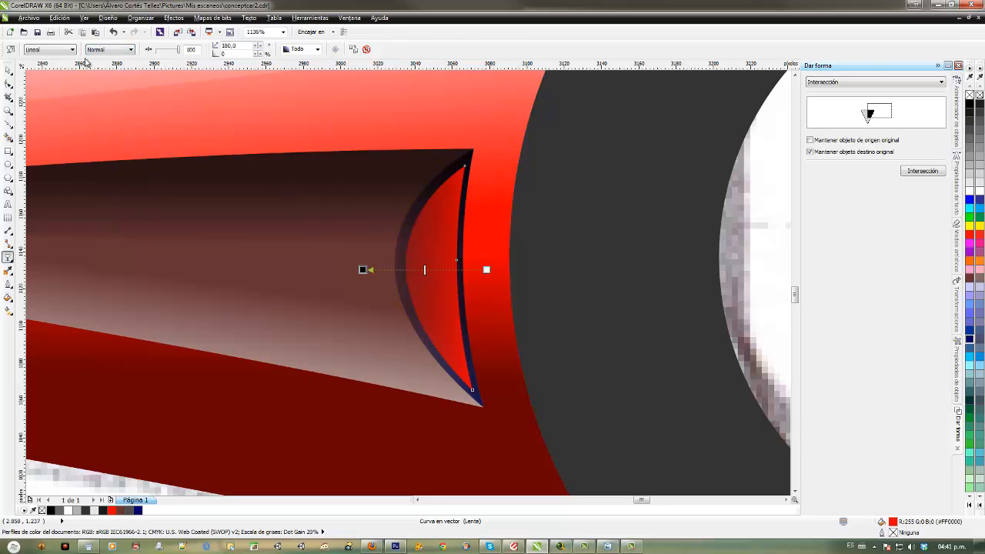
{"action": "left_click", "coordinate": [109, 49]}
{"action": "left_click", "coordinate": [122, 99]}
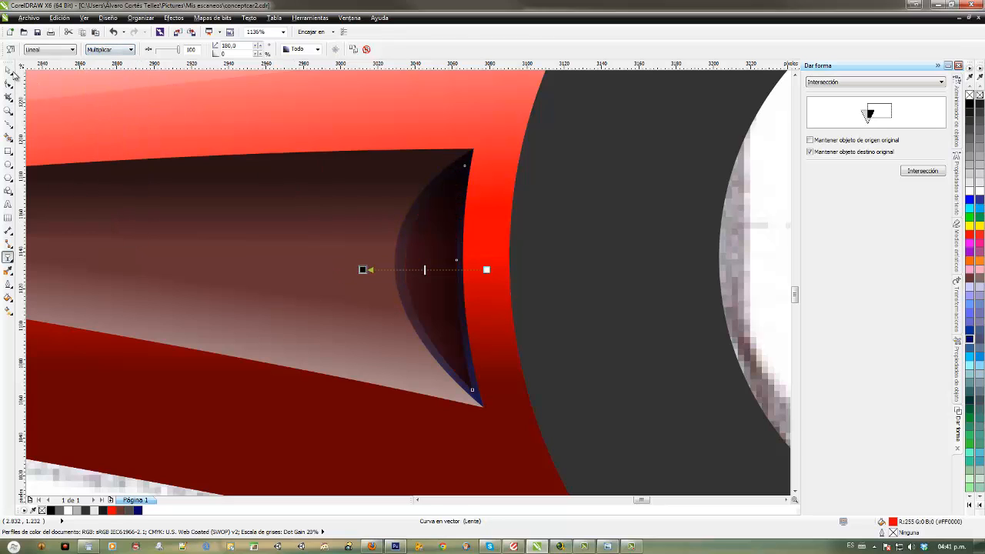
{"action": "left_click", "coordinate": [8, 70]}
{"action": "scroll", "coordinate": [250, 265], "scroll_direction": "down", "scroll_amount": 4}
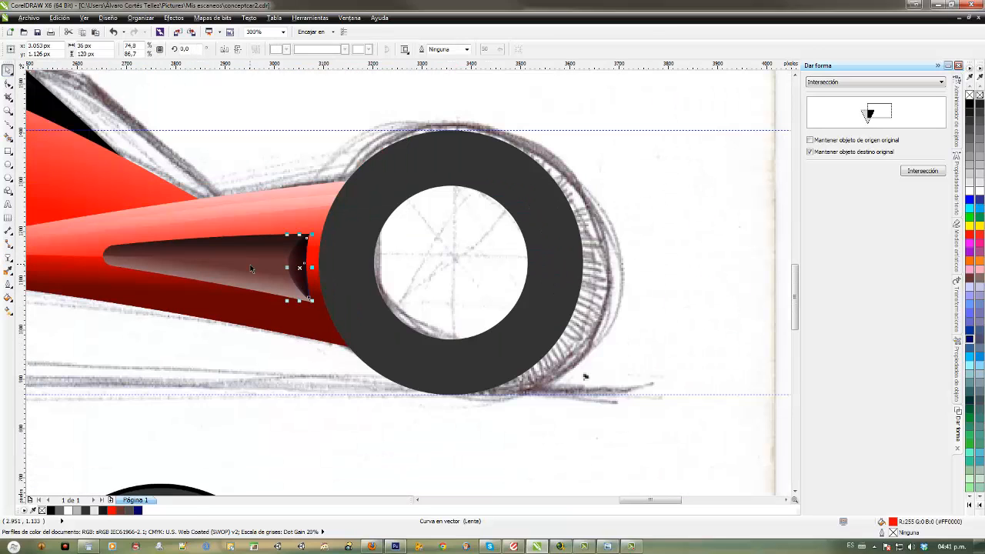
{"action": "left_click_drag", "start_coordinate": [250, 266], "coordinate": [541, 284]}
{"action": "scroll", "coordinate": [429, 284], "scroll_direction": "down", "scroll_amount": 2}
{"action": "left_click_drag", "start_coordinate": [487, 315], "coordinate": [602, 349]}
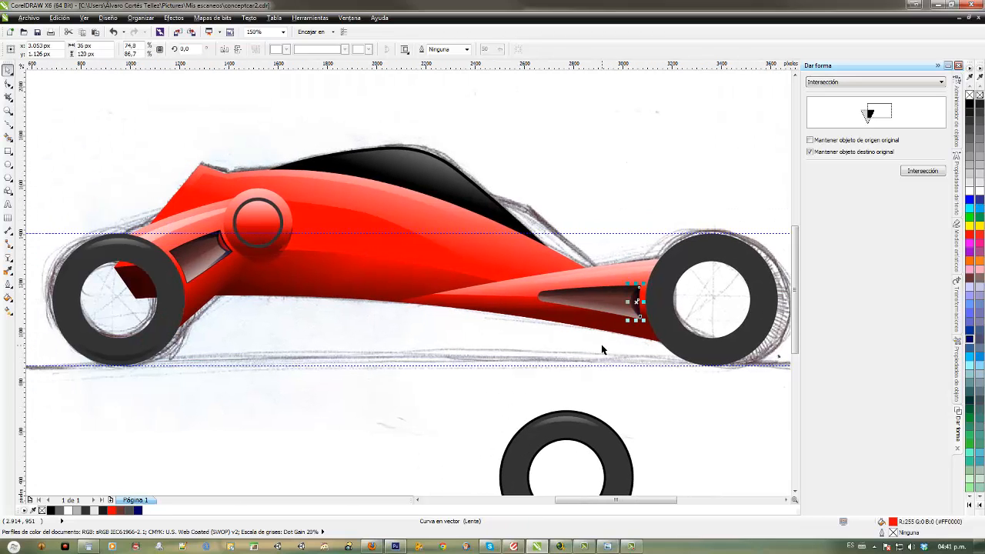
{"action": "left_click_drag", "start_coordinate": [95, 104], "coordinate": [250, 309]}
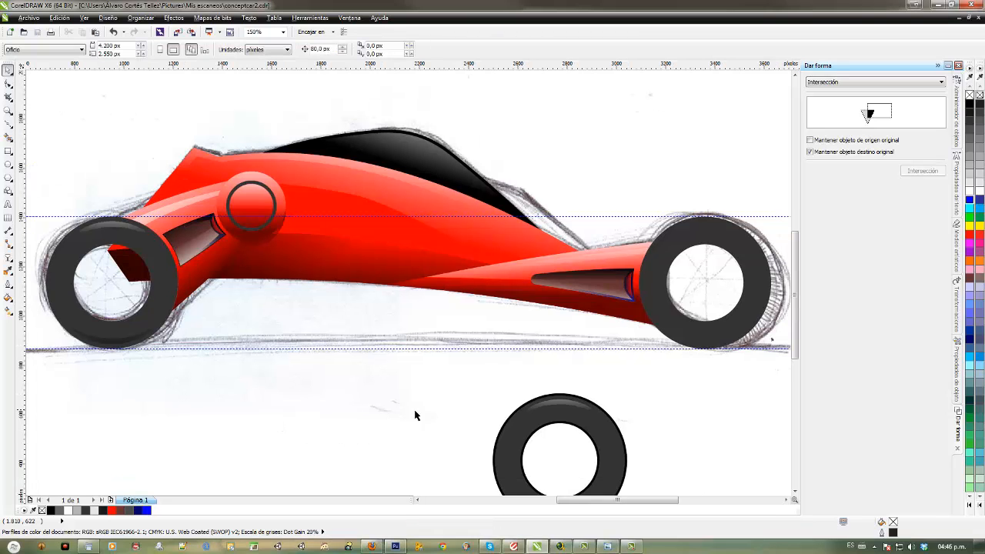
Step: Soften the white highlight on the front suspension arm by repositioning both ends of its linear transparency, with the transparent end nearer the arm
{"action": "left_click_drag", "start_coordinate": [259, 342], "coordinate": [428, 353]}
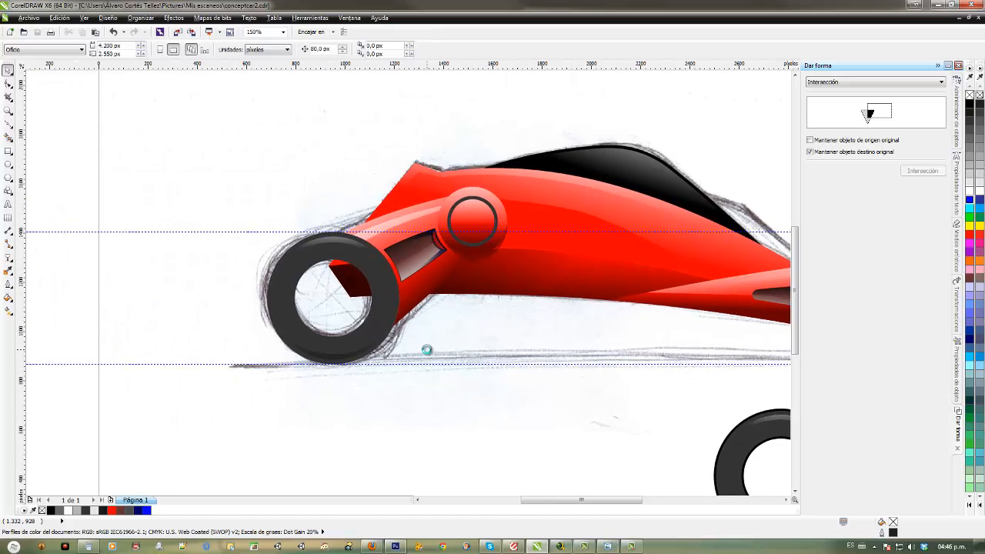
{"action": "scroll", "coordinate": [500, 357], "scroll_direction": "up", "scroll_amount": 1}
{"action": "left_click_drag", "start_coordinate": [276, 269], "coordinate": [362, 397]}
{"action": "left_click", "coordinate": [370, 214]}
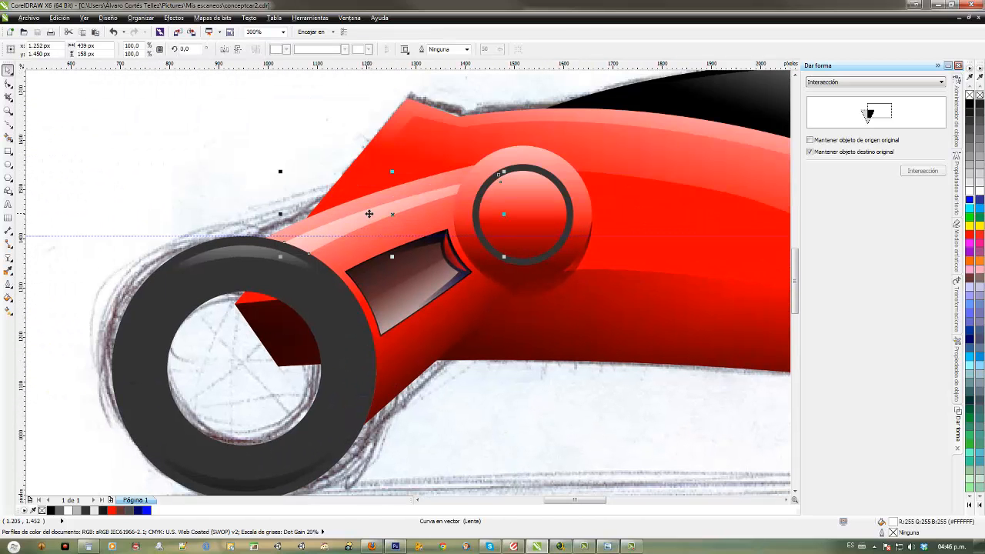
{"action": "left_click", "coordinate": [8, 257]}
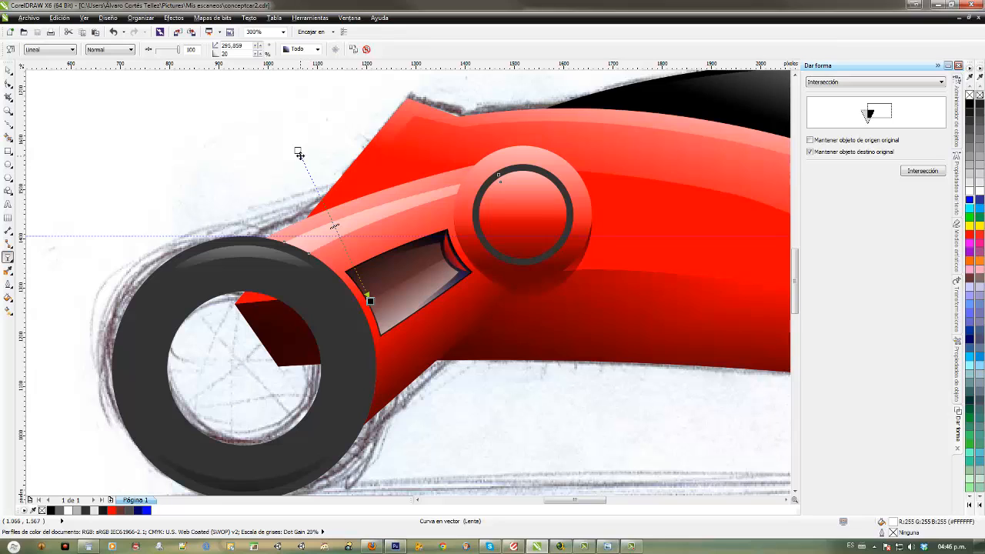
{"action": "left_click_drag", "start_coordinate": [298, 151], "coordinate": [279, 106]}
{"action": "left_click_drag", "start_coordinate": [369, 299], "coordinate": [356, 265]}
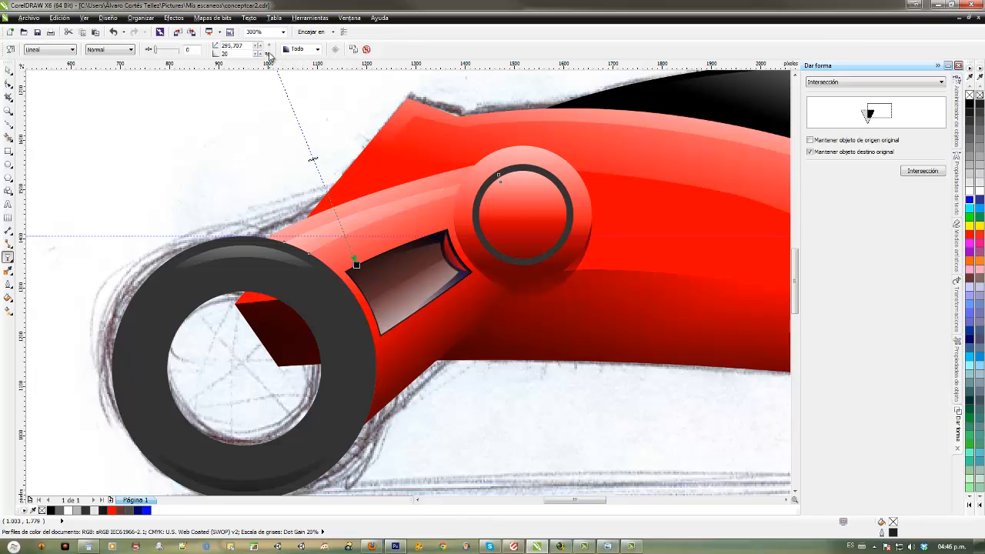
{"action": "key", "text": "F3"}
{"action": "left_click_drag", "start_coordinate": [333, 221], "coordinate": [428, 238]}
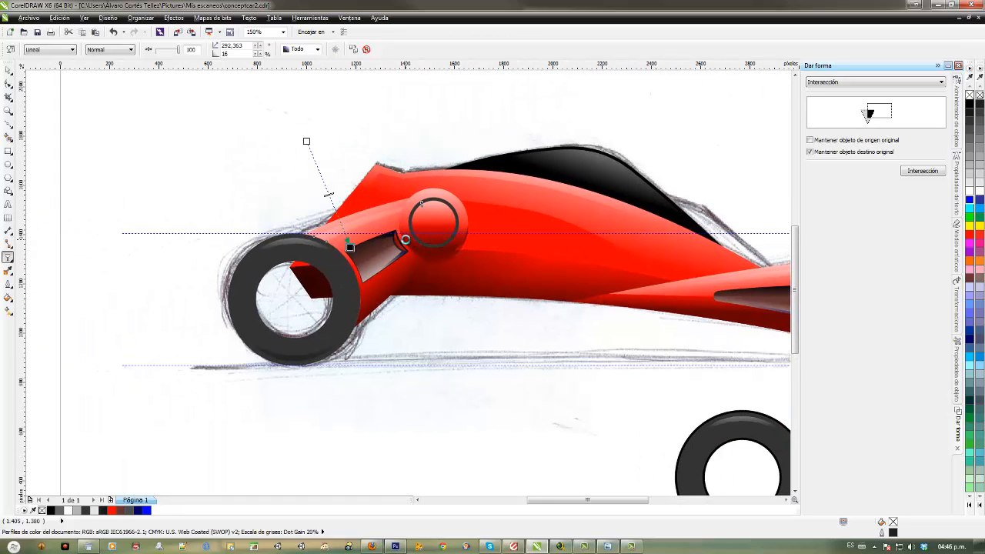
{"action": "left_click", "coordinate": [9, 71]}
{"action": "left_click", "coordinate": [330, 380]}
Step: Duplicate the two concentric circles of the front arm's round joint below the car body and combine the copies into one dark ring
{"action": "left_click_drag", "start_coordinate": [491, 291], "coordinate": [409, 328]}
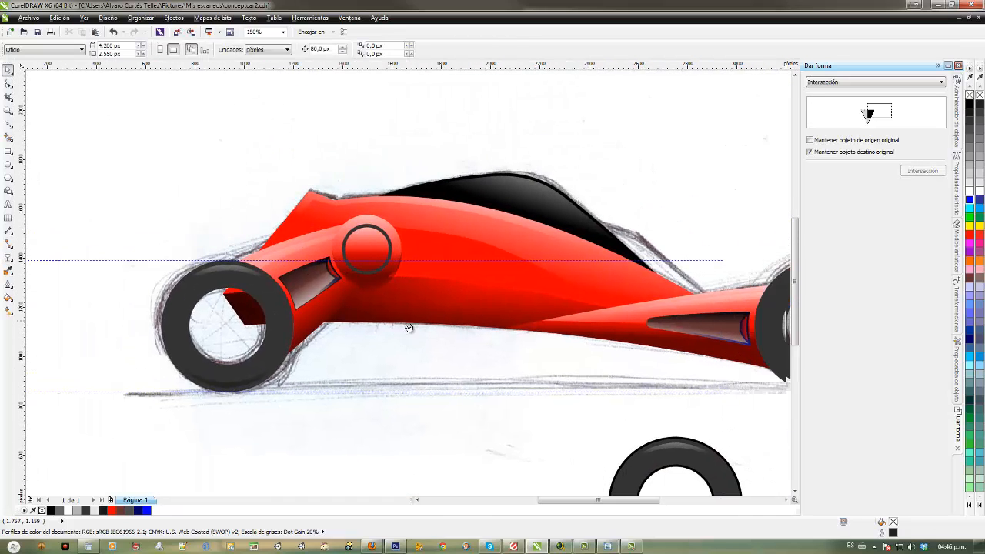
{"action": "scroll", "coordinate": [485, 336], "scroll_direction": "up", "scroll_amount": 1}
{"action": "left_click_drag", "start_coordinate": [486, 336], "coordinate": [621, 407]}
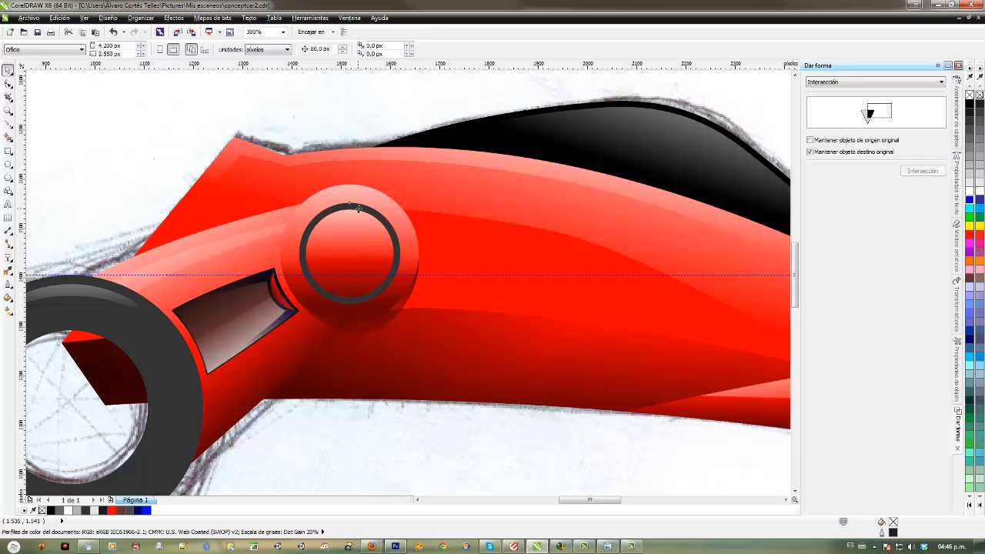
{"action": "left_click", "coordinate": [359, 214]}
{"action": "left_click", "coordinate": [357, 213], "text": "shift"}
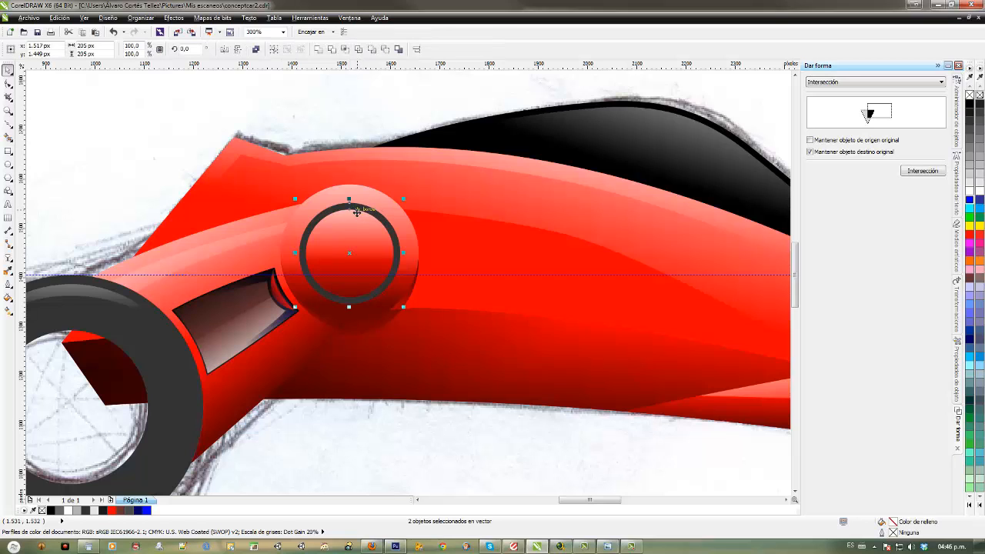
{"action": "left_click_drag", "start_coordinate": [363, 210], "coordinate": [358, 459]}
{"action": "right_click", "coordinate": [358, 459]}
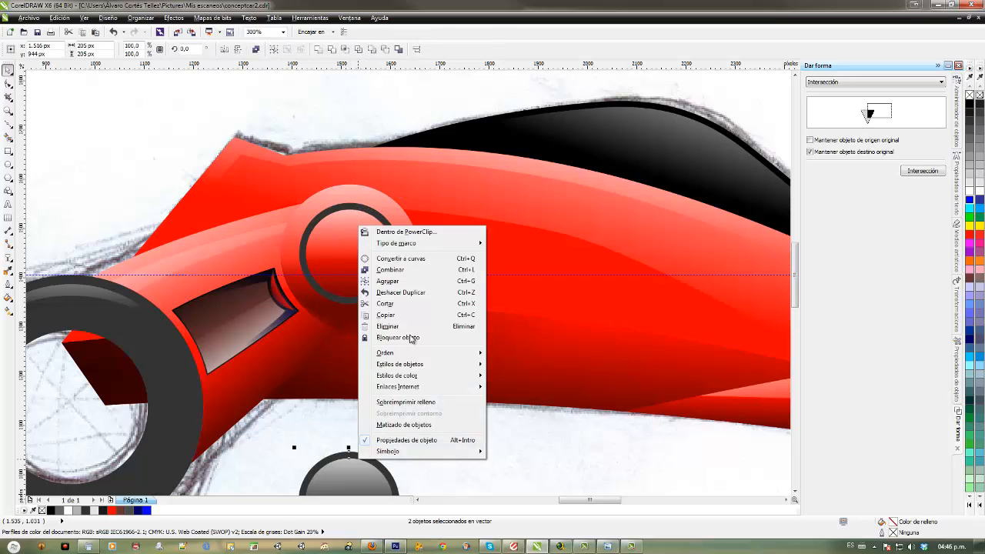
{"action": "left_click_drag", "start_coordinate": [502, 463], "coordinate": [568, 254]}
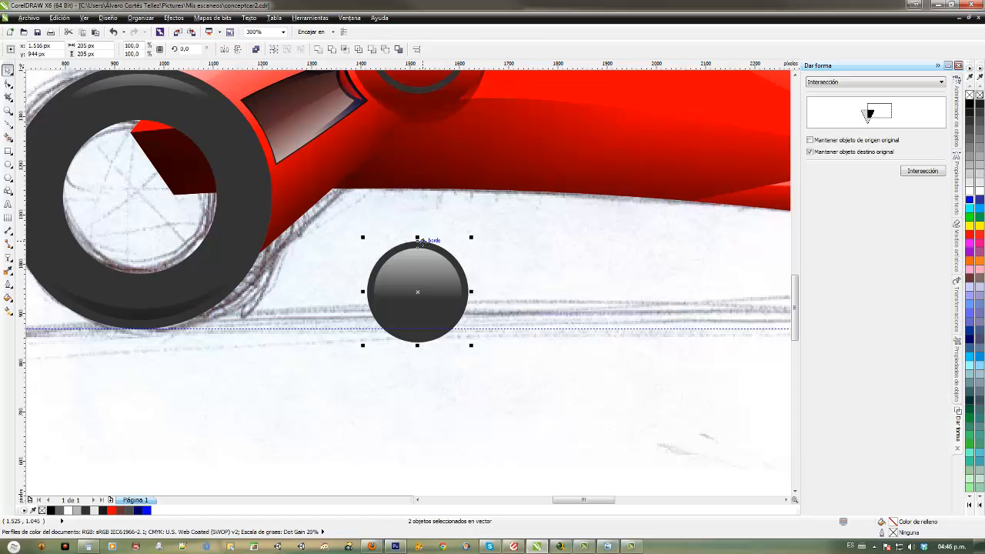
{"action": "key", "text": "ctrl+l"}
{"action": "scroll", "coordinate": [431, 254], "scroll_direction": "down", "scroll_amount": 1}
{"action": "left_click_drag", "start_coordinate": [444, 283], "coordinate": [536, 340]}
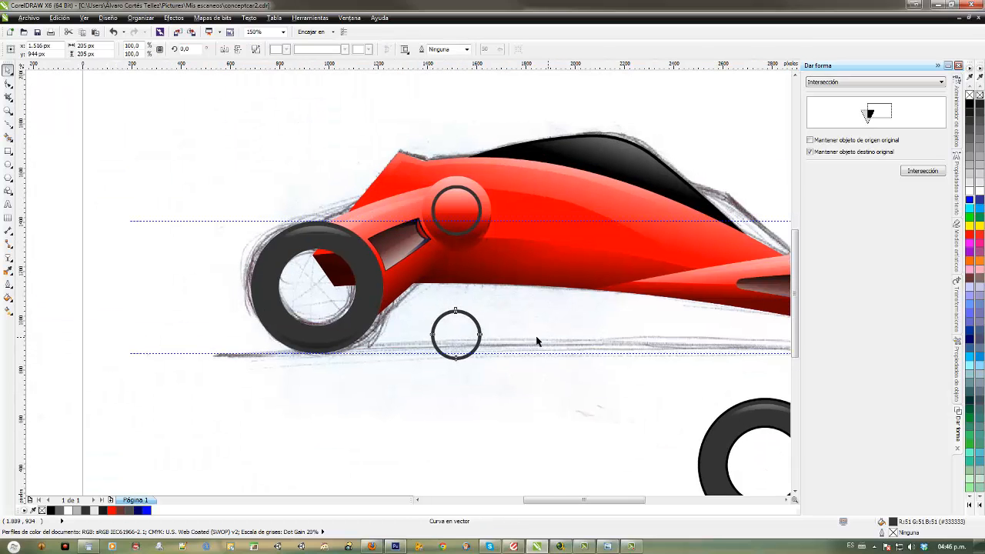
{"action": "scroll", "coordinate": [490, 330], "scroll_direction": "up", "scroll_amount": 1}
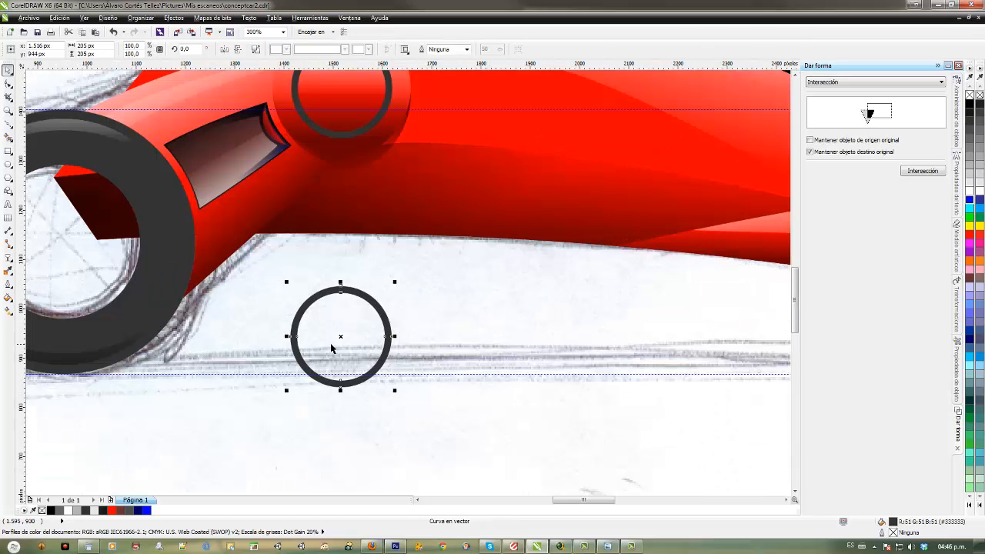
Step: Draw a thin horizontal rectangle about 255 by 16 px across the middle of the copied ring
{"action": "key", "text": "z"}
{"action": "left_click_drag", "start_coordinate": [273, 274], "coordinate": [422, 407]}
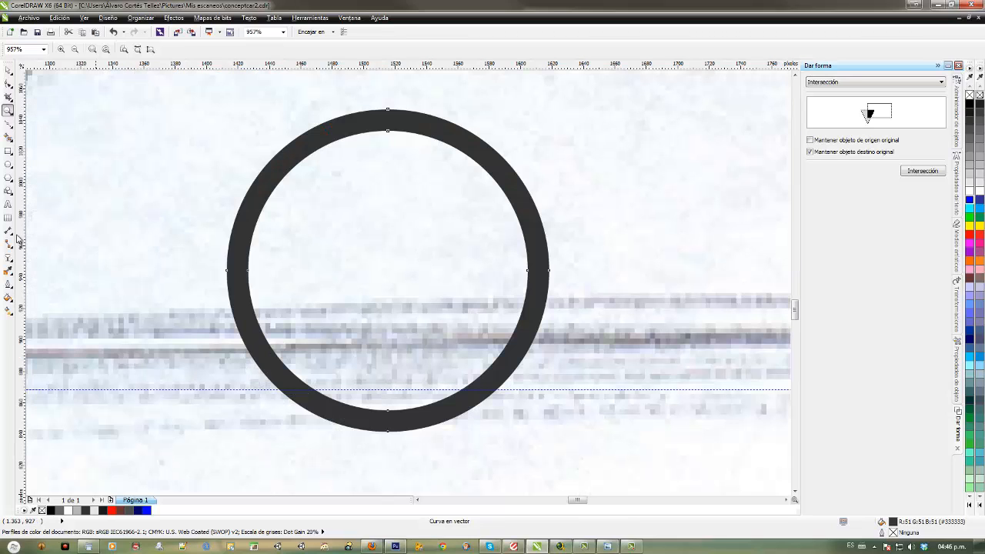
{"action": "left_click", "coordinate": [8, 150]}
{"action": "left_click_drag", "start_coordinate": [183, 258], "coordinate": [586, 284]}
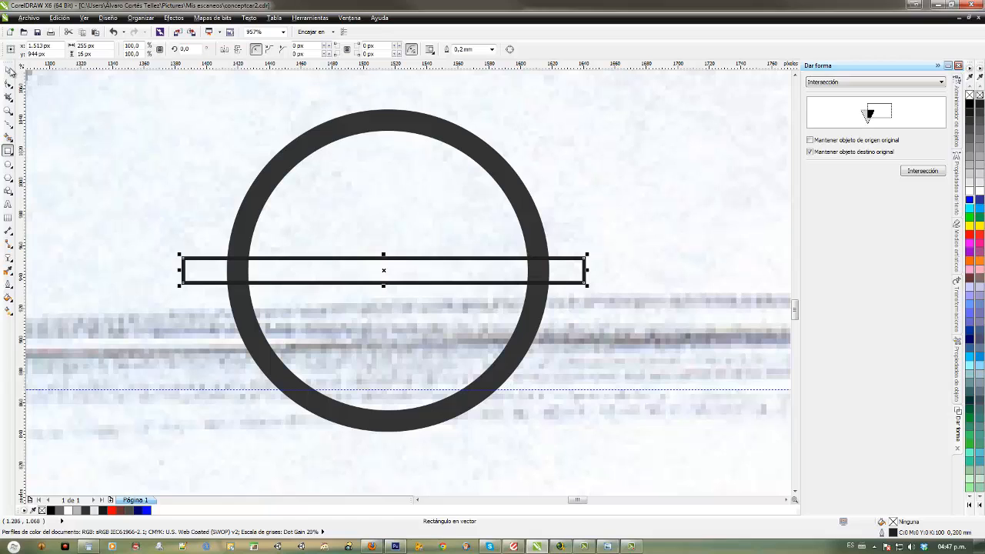
Step: Align the rectangle and the ring to each other's centres, both horizontally and vertically
{"action": "left_click", "coordinate": [9, 71]}
{"action": "left_click", "coordinate": [389, 128], "text": "shift"}
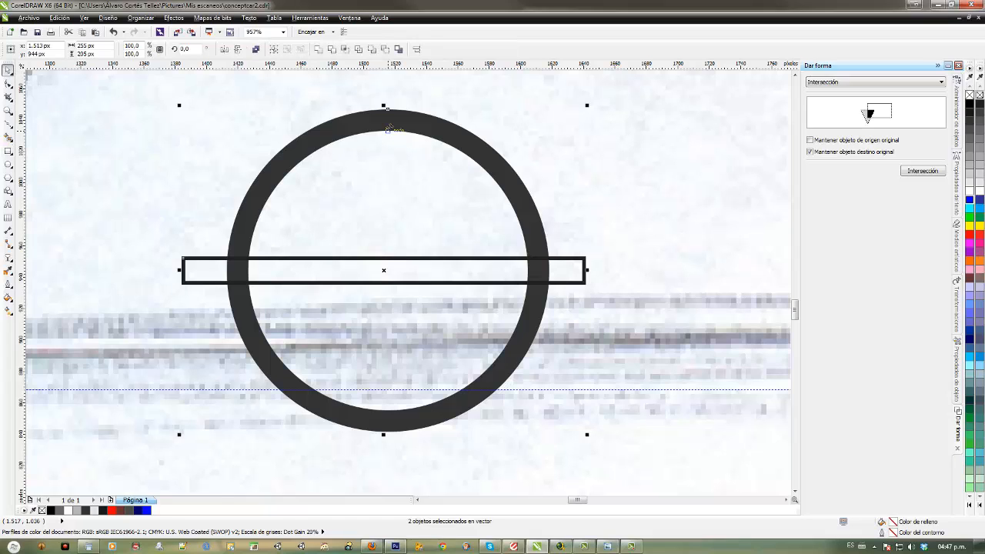
{"action": "left_click", "coordinate": [416, 49]}
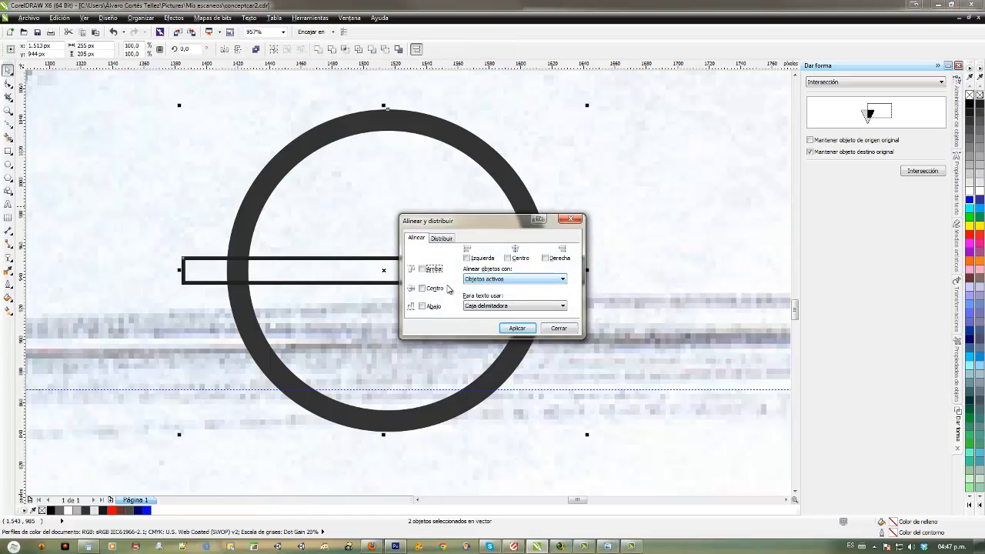
{"action": "left_click", "coordinate": [435, 289]}
{"action": "left_click", "coordinate": [512, 259]}
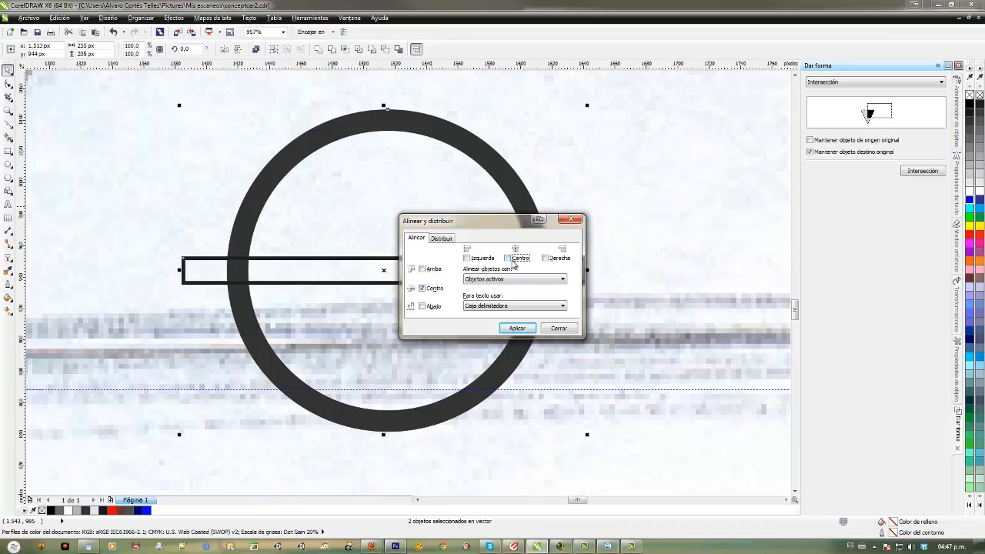
{"action": "left_click", "coordinate": [520, 329]}
{"action": "left_click", "coordinate": [555, 331]}
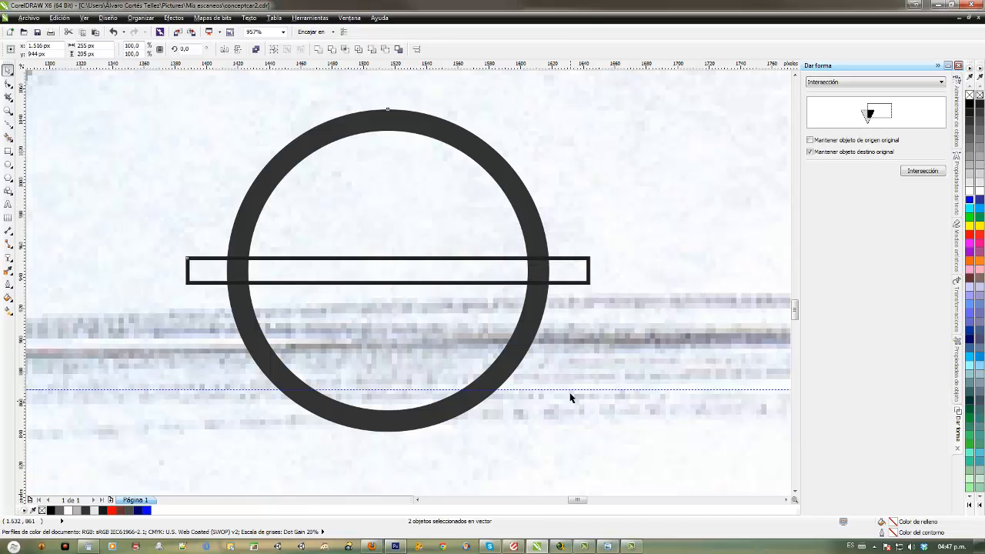
Step: Trim (Recortar) the ring with the rectangle, keeping the source object, and delete the rectangle
{"action": "left_click", "coordinate": [588, 270]}
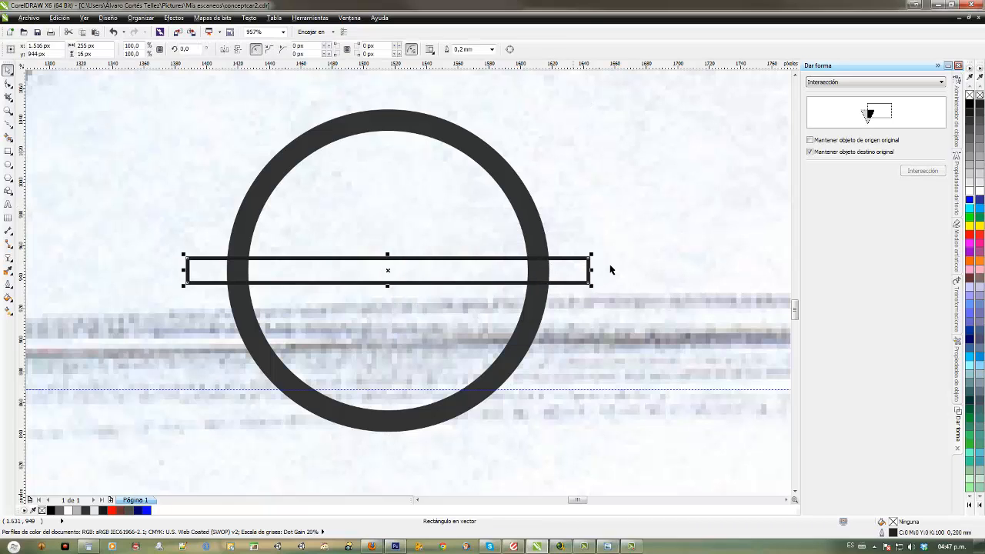
{"action": "left_click", "coordinate": [891, 81]}
{"action": "left_click", "coordinate": [885, 99]}
{"action": "left_click", "coordinate": [924, 171]}
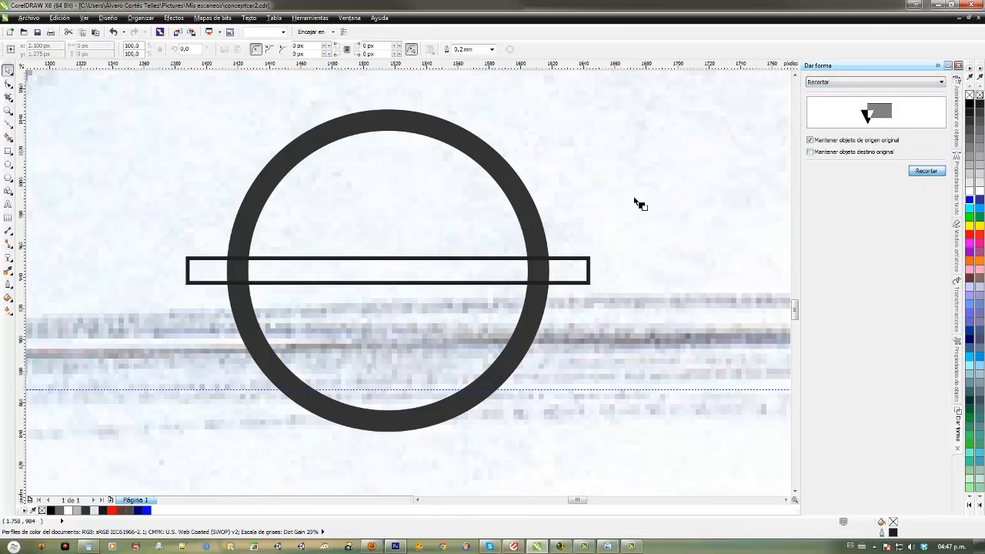
{"action": "left_click", "coordinate": [543, 220]}
{"action": "left_click", "coordinate": [574, 269]}
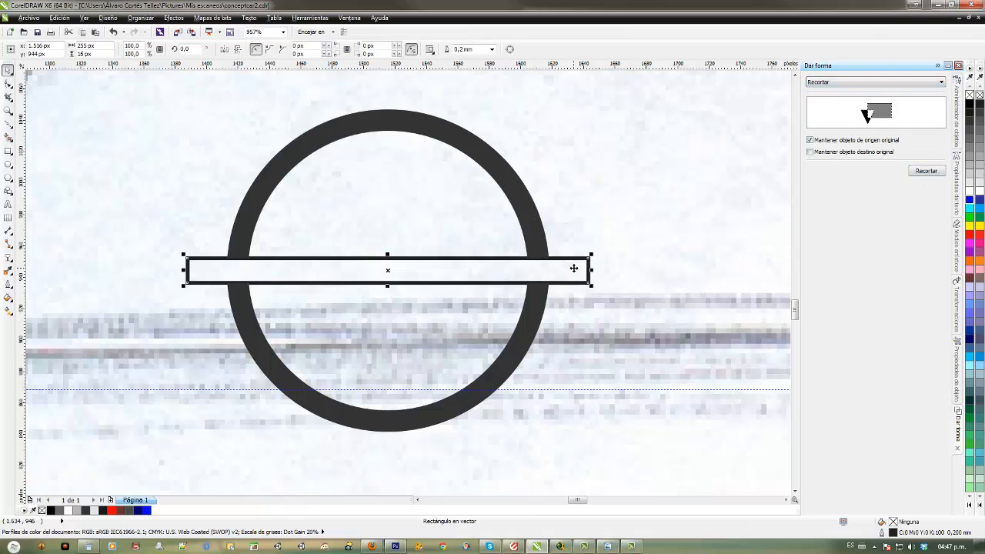
{"action": "key", "text": "Delete"}
Step: Break the trimmed ring apart into its upper and lower halves and group the two halves
{"action": "left_click", "coordinate": [533, 247]}
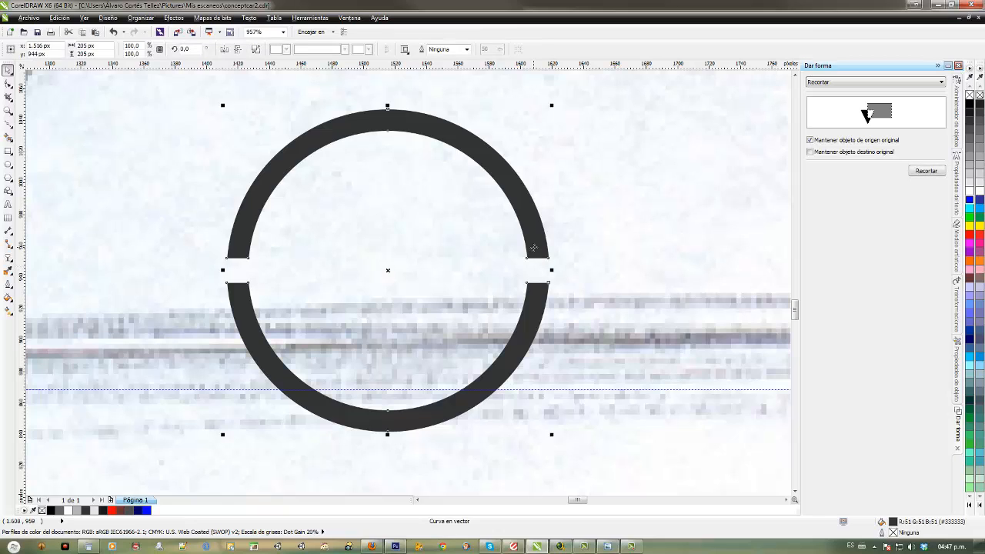
{"action": "key", "text": "ctrl+k"}
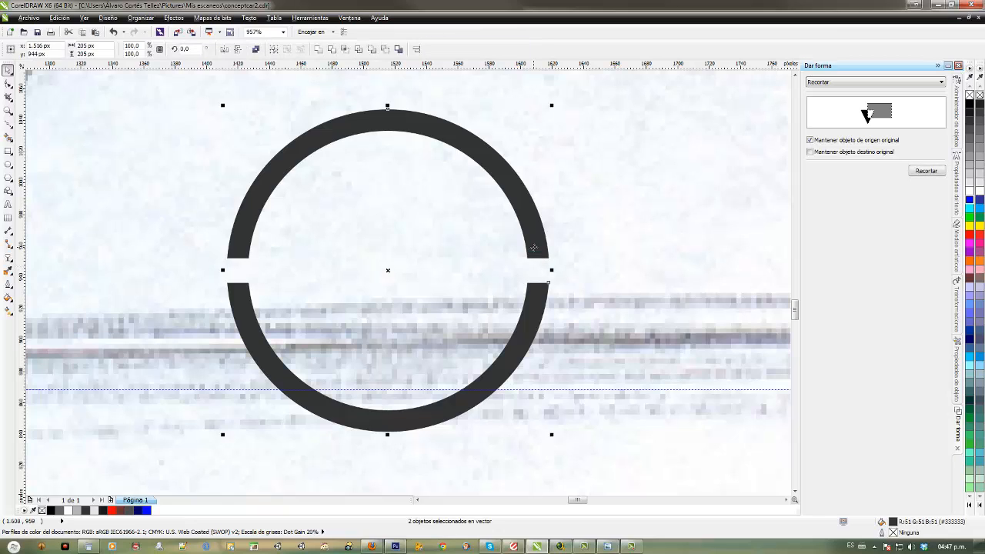
{"action": "key", "text": "ctrl+g"}
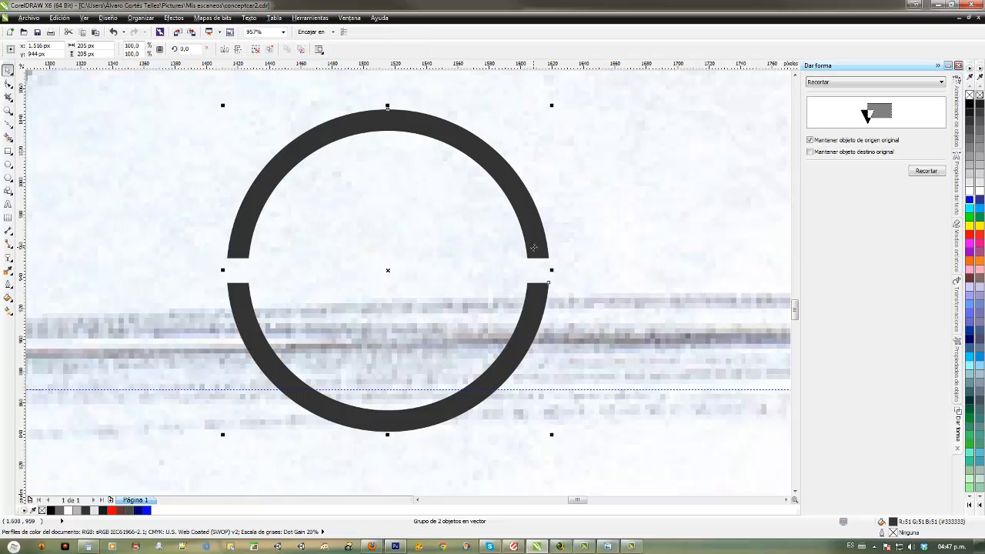
Step: Fill only the upper half of the grouped split ring with white
{"action": "left_click", "coordinate": [547, 266]}
{"action": "left_click", "coordinate": [535, 247]}
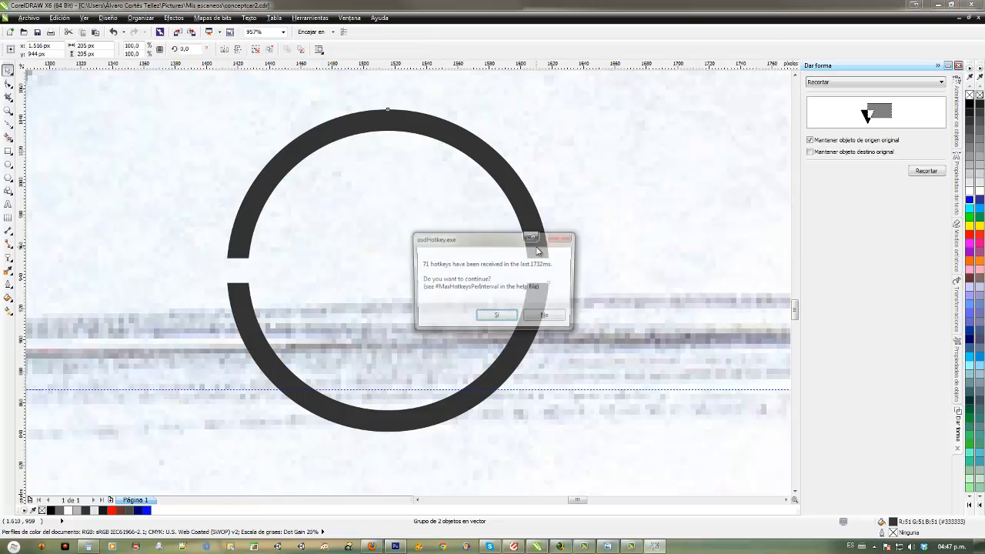
{"action": "left_click", "coordinate": [504, 316]}
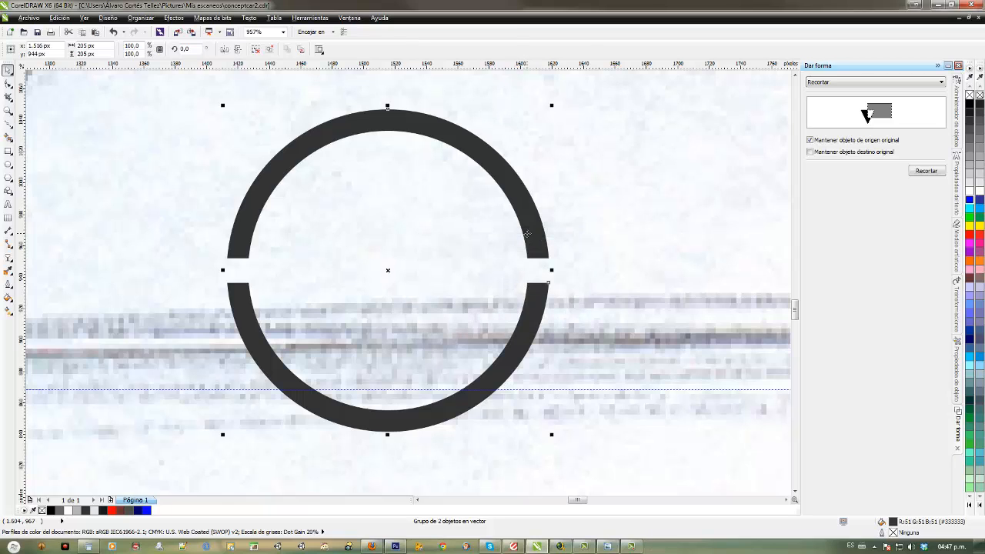
{"action": "left_click", "coordinate": [530, 231], "text": "ctrl"}
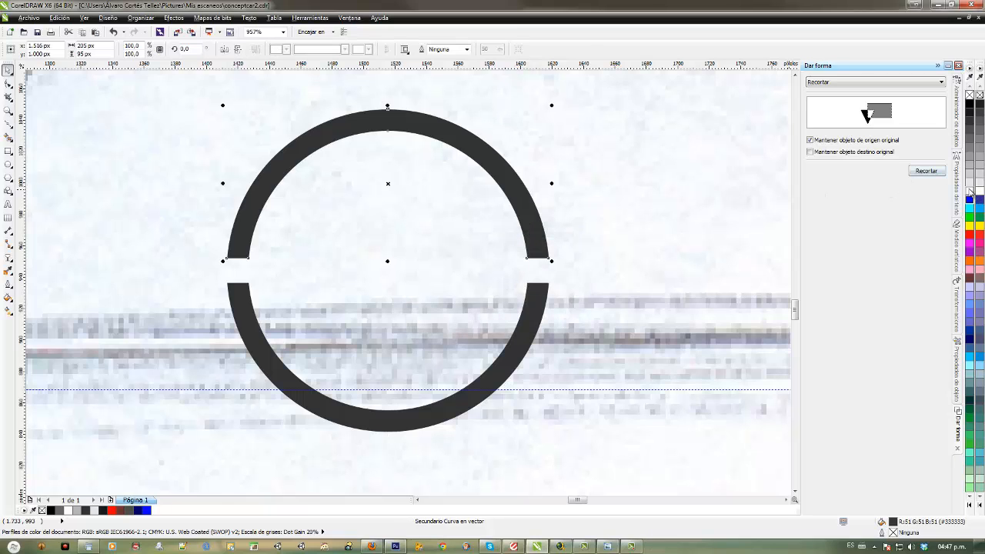
{"action": "left_click", "coordinate": [970, 129]}
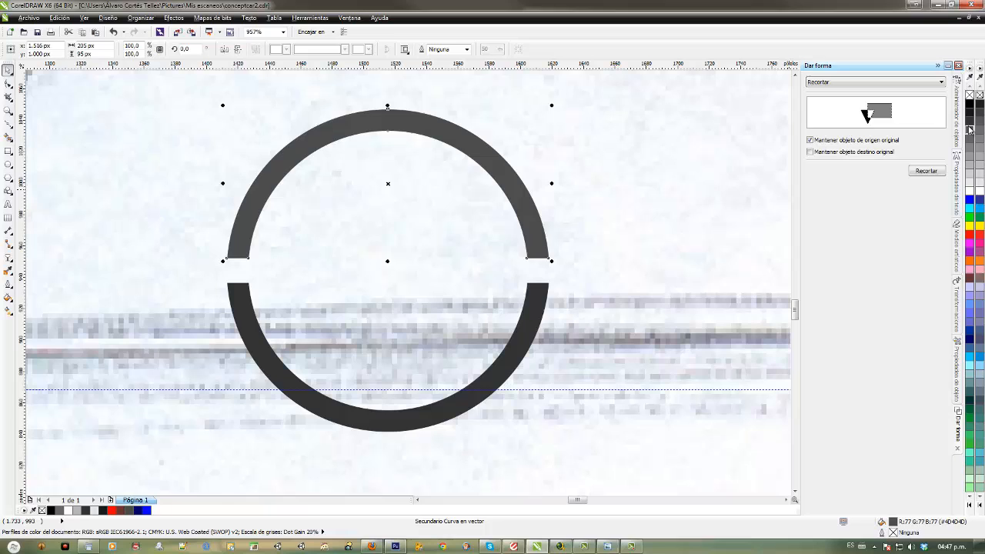
{"action": "left_click", "coordinate": [969, 191]}
{"action": "key", "text": "Escape"}
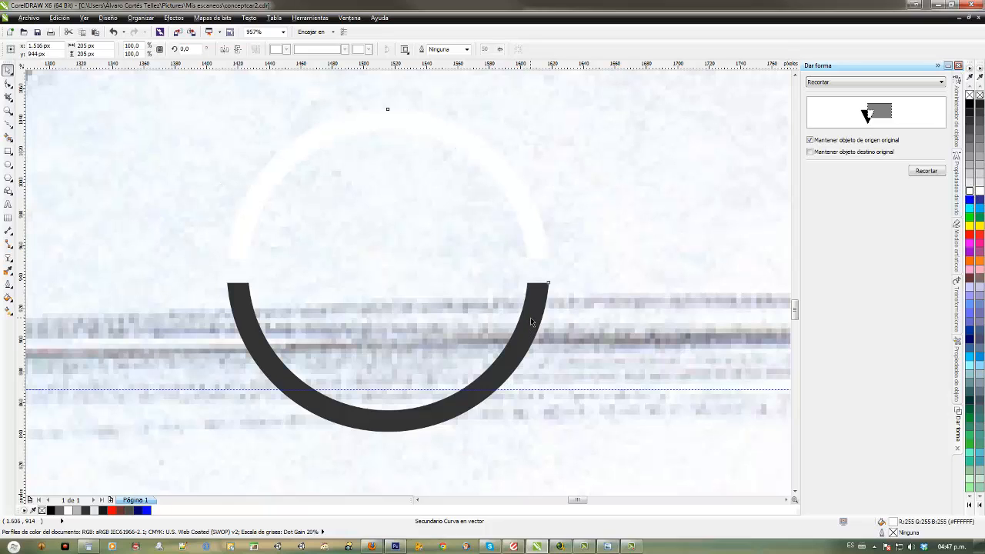
Step: Fill the ring's lower half with dark grey #333333 and give it a vertical linear transparency fading out towards its upper ends
{"action": "left_click", "coordinate": [527, 324]}
{"action": "left_click", "coordinate": [527, 324], "text": "ctrl"}
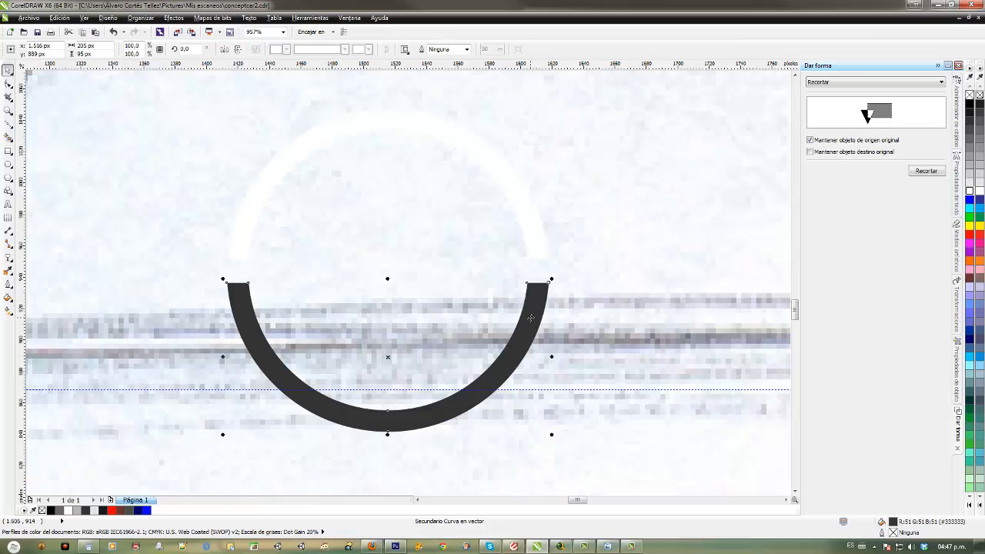
{"action": "left_click", "coordinate": [969, 129]}
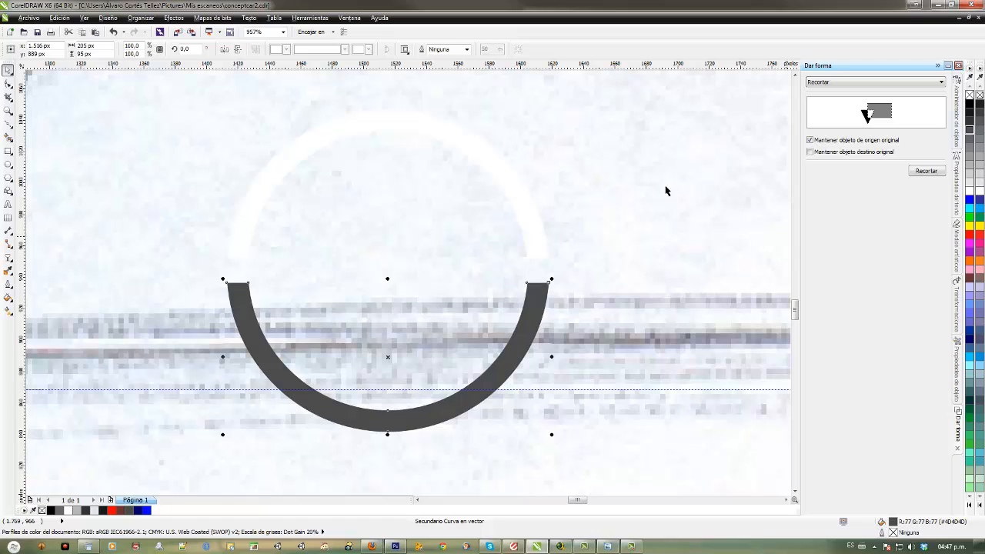
{"action": "left_click", "coordinate": [969, 121]}
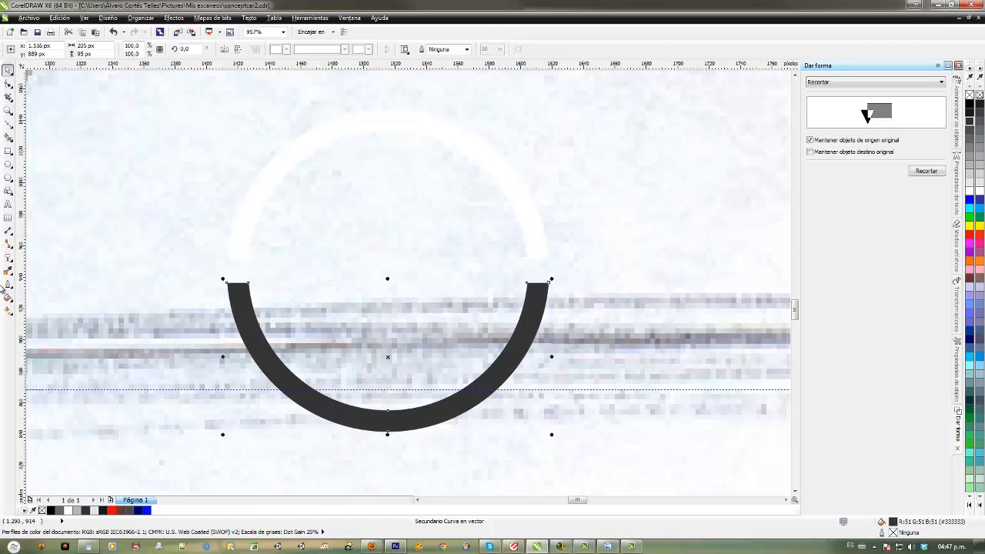
{"action": "left_click", "coordinate": [8, 257]}
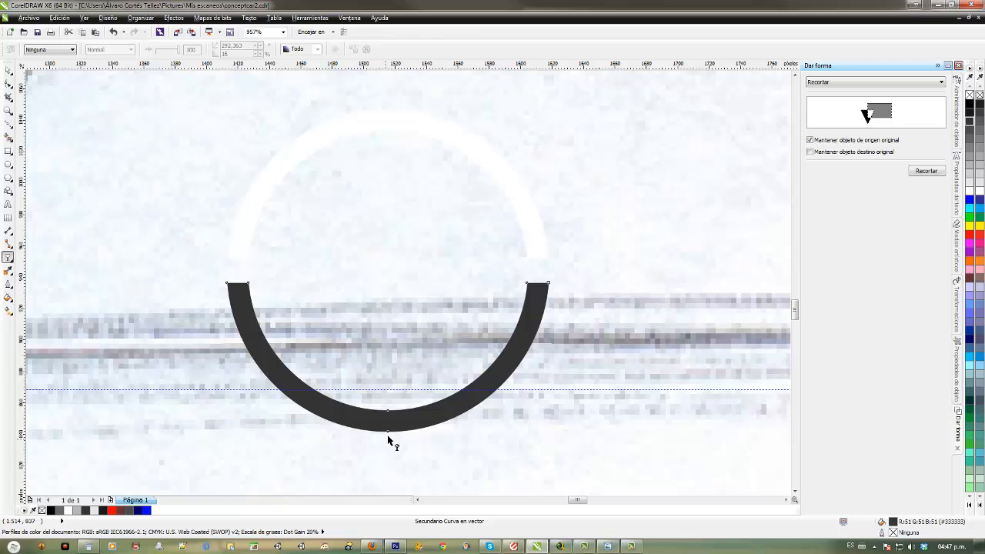
{"action": "left_click_drag", "start_coordinate": [385, 438], "coordinate": [385, 282]}
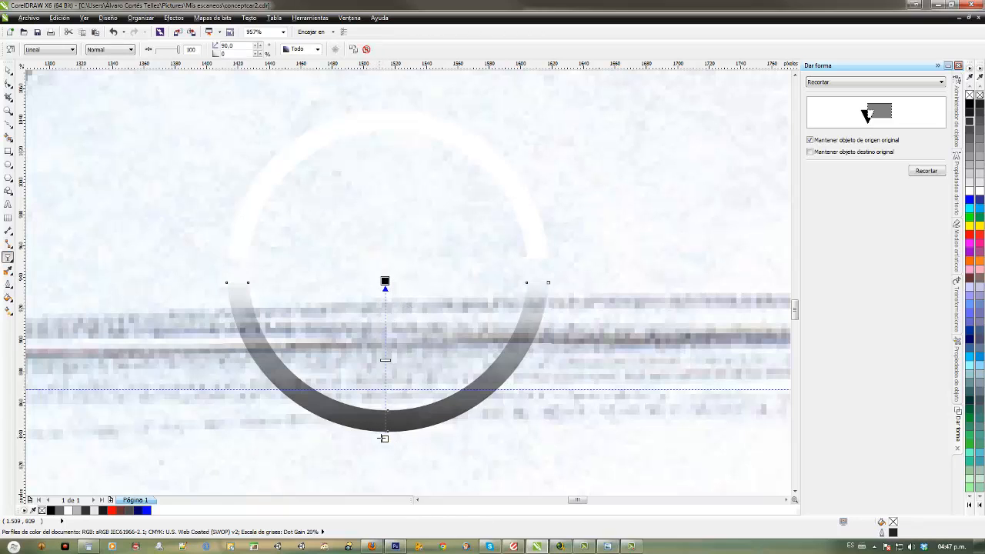
{"action": "left_click_drag", "start_coordinate": [385, 437], "coordinate": [385, 477]}
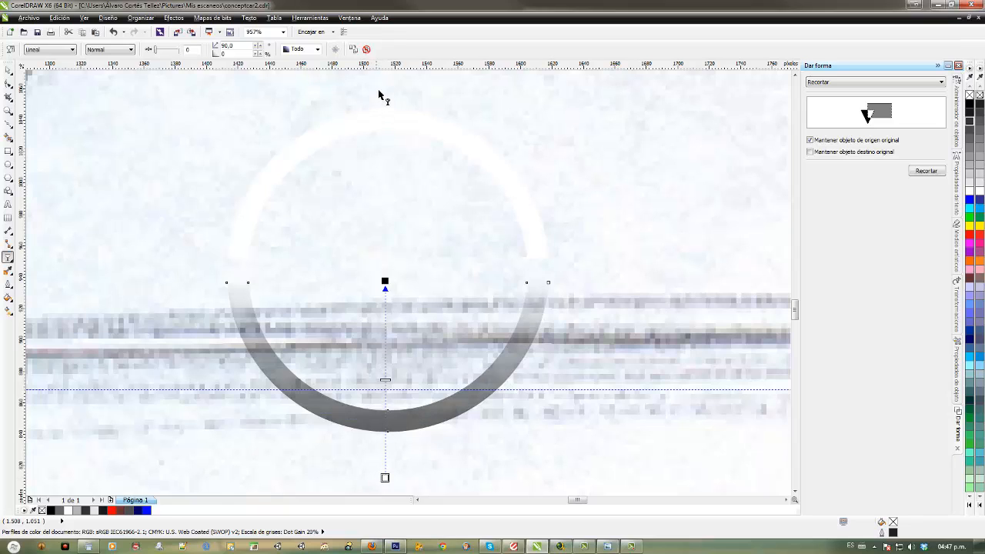
Step: Apply a vertical linear transparency to the ring's white upper half, fading it out downwards to its cut ends
{"action": "left_click_drag", "start_coordinate": [376, 80], "coordinate": [375, 258]}
{"action": "key", "text": "ctrl+z"}
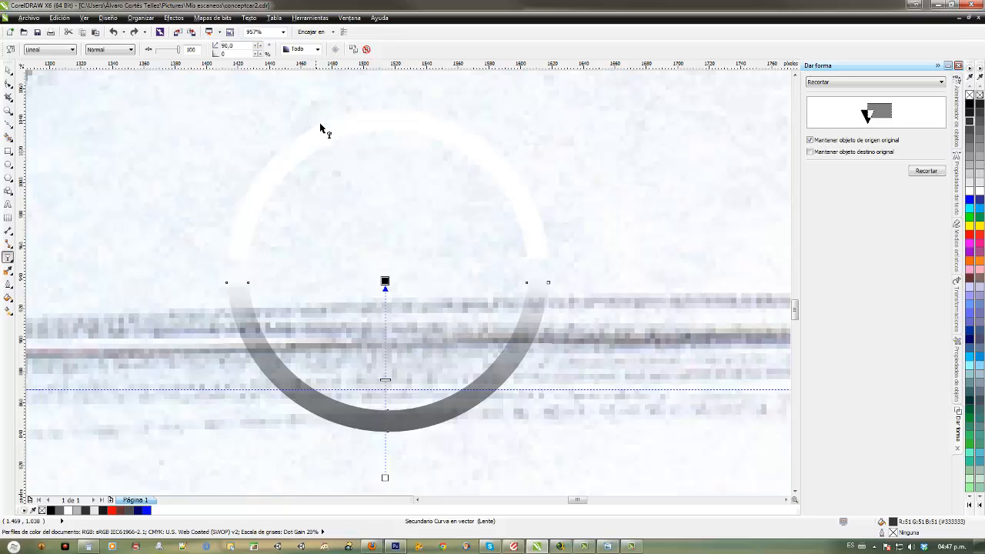
{"action": "left_click", "coordinate": [375, 114]}
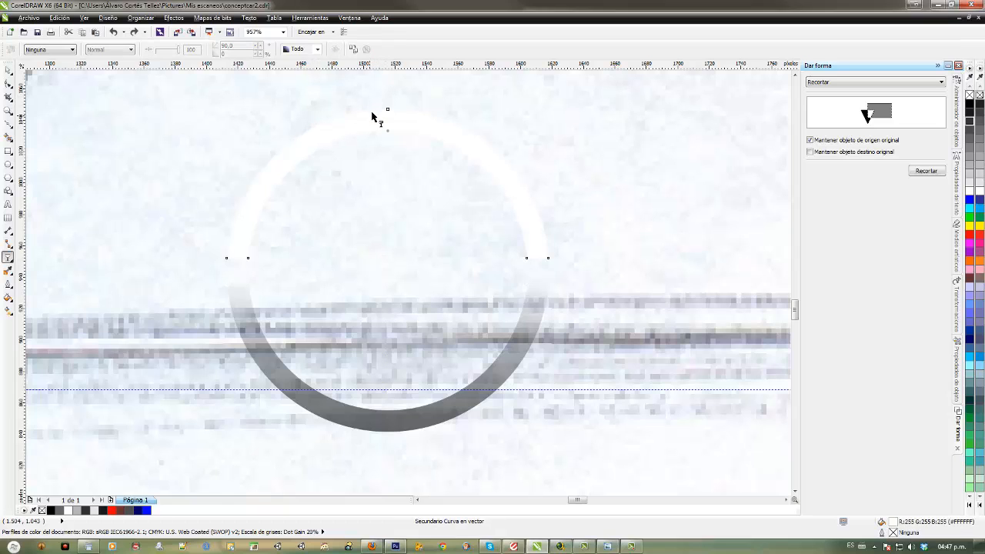
{"action": "left_click_drag", "start_coordinate": [383, 99], "coordinate": [384, 256]}
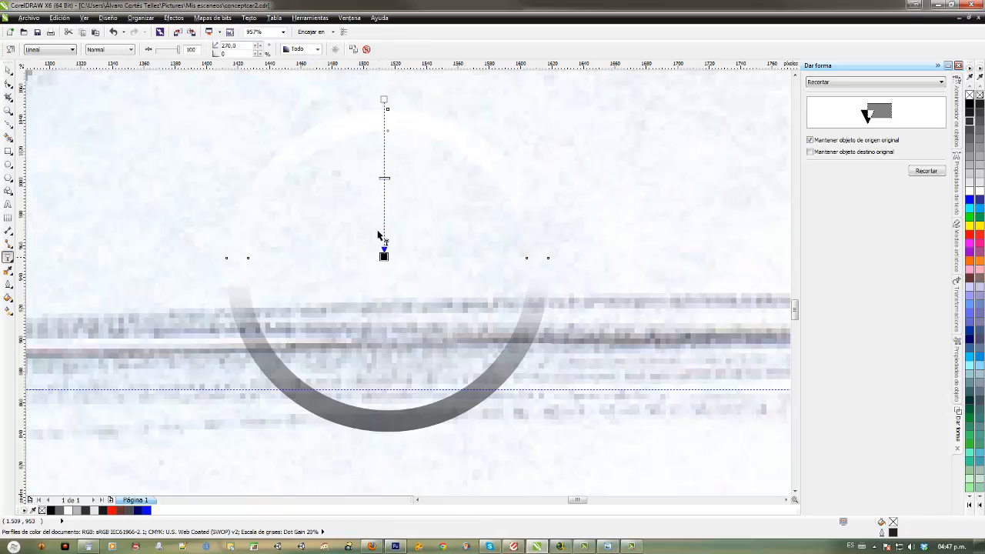
{"action": "left_click_drag", "start_coordinate": [384, 99], "coordinate": [384, 78]}
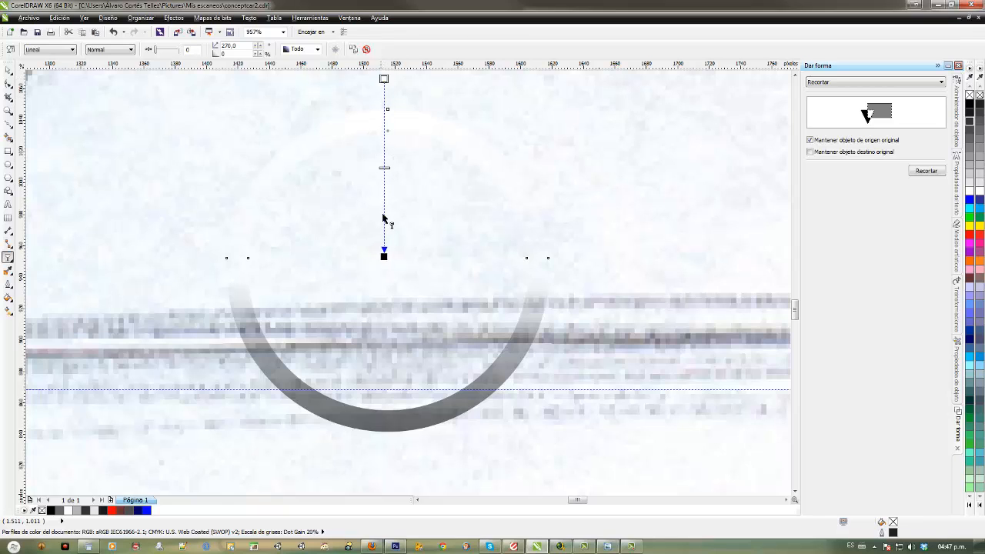
{"action": "left_click_drag", "start_coordinate": [384, 256], "coordinate": [384, 264]}
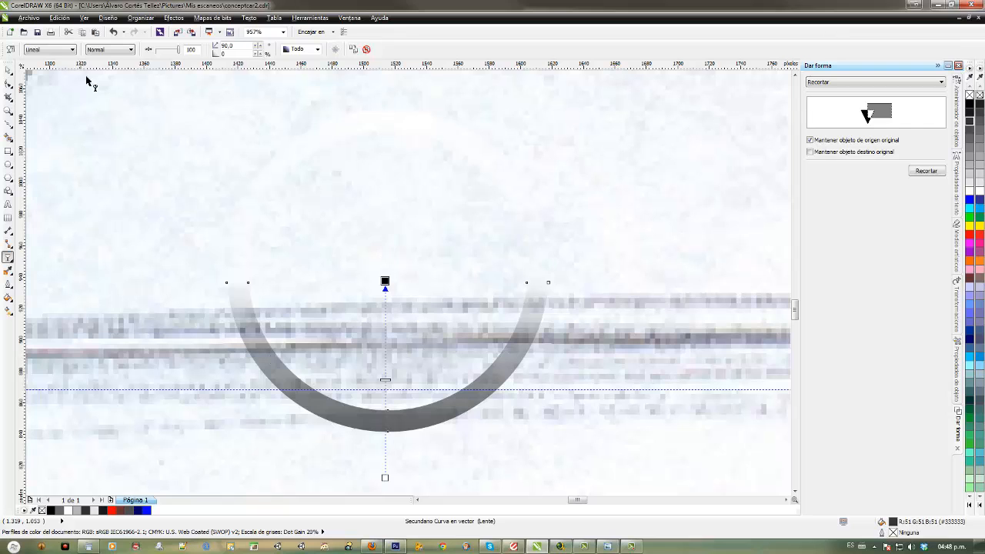
Step: Change the merge mode of the lower half's transparency
{"action": "left_click", "coordinate": [110, 49]}
{"action": "left_click", "coordinate": [106, 85]}
{"action": "left_click", "coordinate": [8, 70]}
Step: Move the grouped split ring up onto the round joint of the front suspension arm
{"action": "scroll", "coordinate": [137, 264], "scroll_direction": "down", "scroll_amount": 2}
{"action": "scroll", "coordinate": [137, 264], "scroll_direction": "down", "scroll_amount": 3}
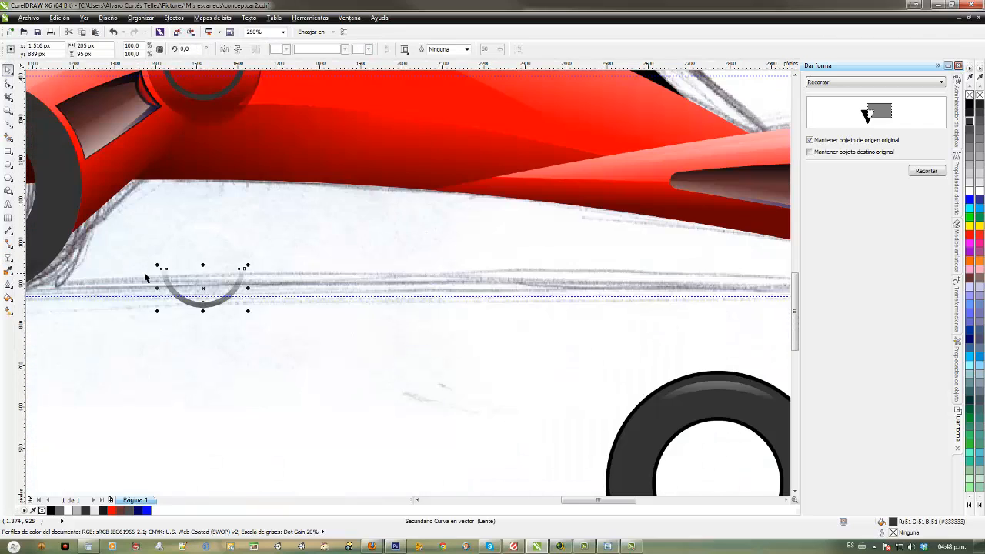
{"action": "scroll", "coordinate": [266, 330], "scroll_direction": "down", "scroll_amount": 1}
{"action": "scroll", "coordinate": [475, 378], "scroll_direction": "up", "scroll_amount": 1}
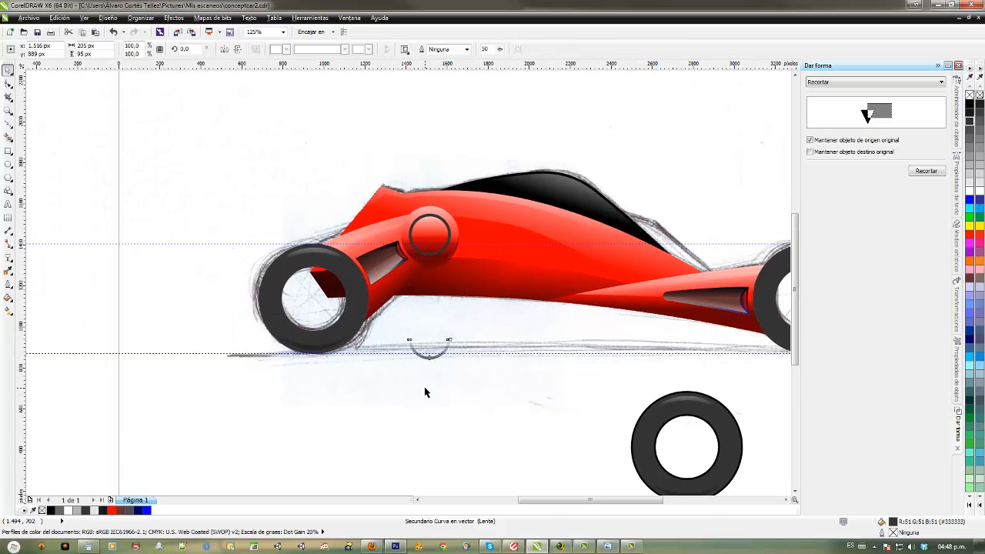
{"action": "left_click", "coordinate": [433, 365]}
{"action": "left_click", "coordinate": [429, 340]}
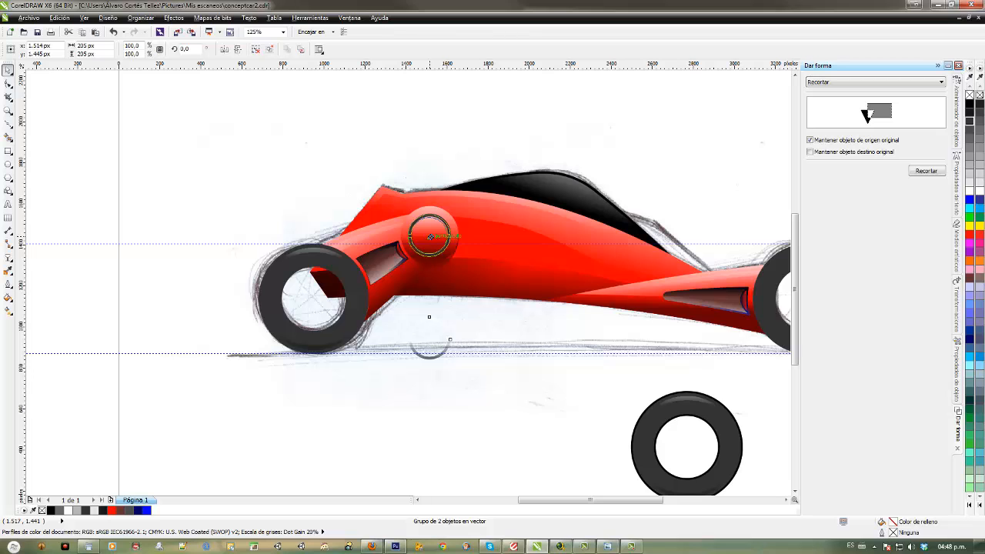
{"action": "left_click", "coordinate": [429, 236]}
Step: Align the ring group with the joint's outer circle by their centres, both horizontally and vertically
{"action": "scroll", "coordinate": [419, 300], "scroll_direction": "up", "scroll_amount": 2}
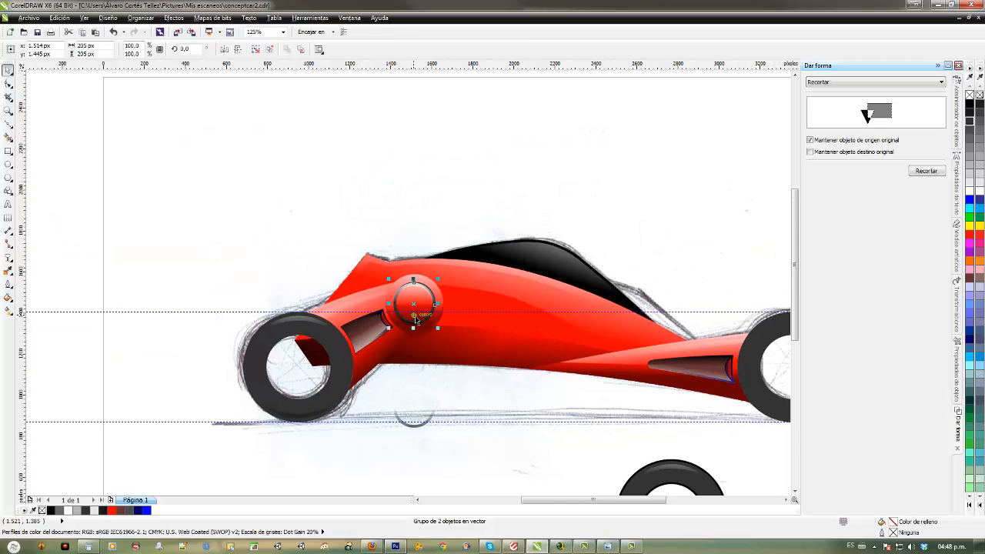
{"action": "scroll", "coordinate": [462, 317], "scroll_direction": "up", "scroll_amount": 2}
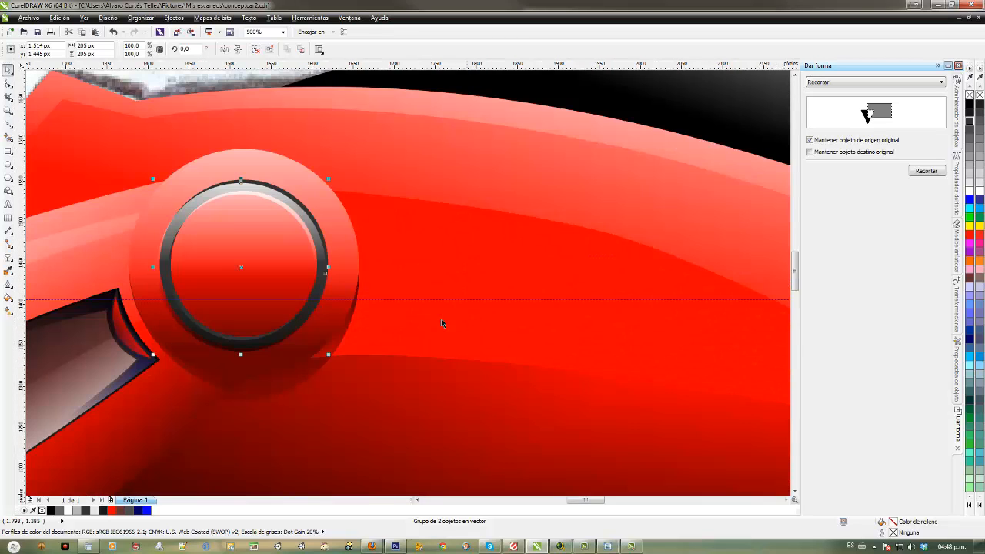
{"action": "left_click_drag", "start_coordinate": [241, 267], "coordinate": [249, 265]}
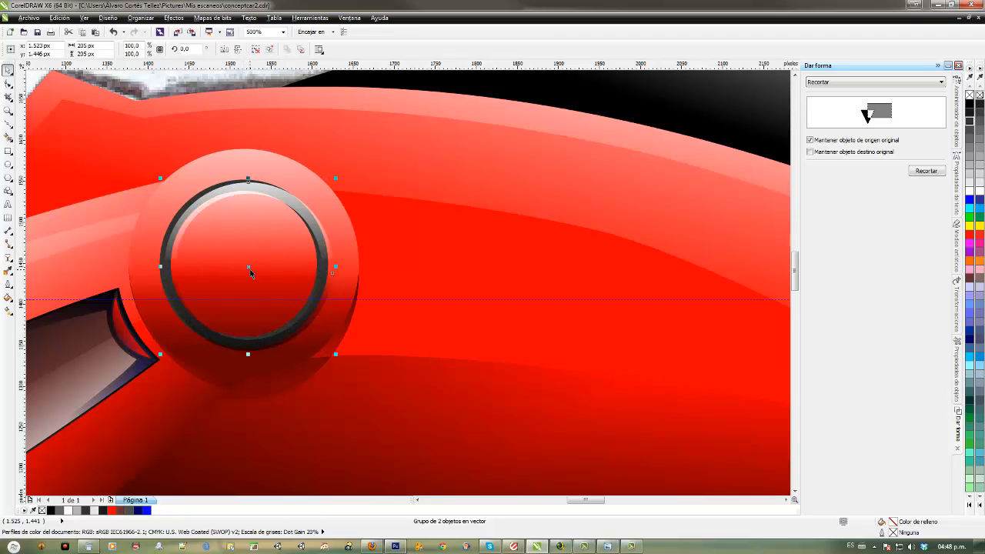
{"action": "left_click", "coordinate": [256, 180], "text": "shift"}
{"action": "key", "text": "ctrl+shift+a"}
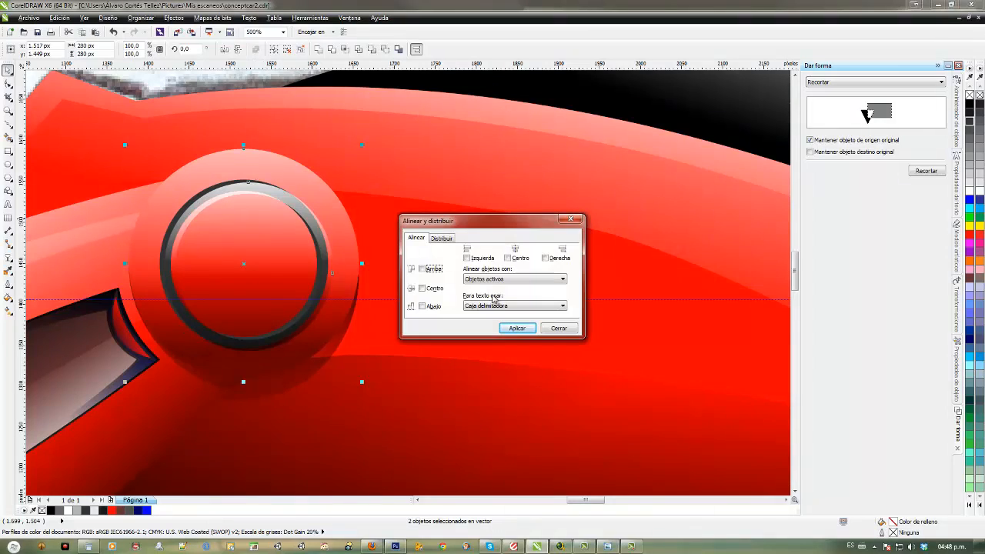
{"action": "left_click", "coordinate": [428, 289]}
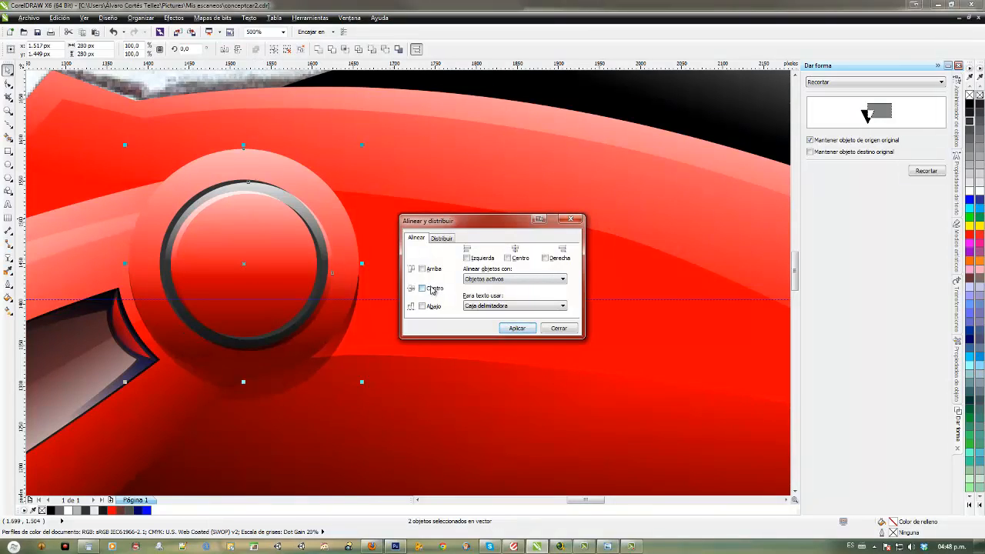
{"action": "left_click", "coordinate": [525, 258]}
{"action": "left_click", "coordinate": [513, 328]}
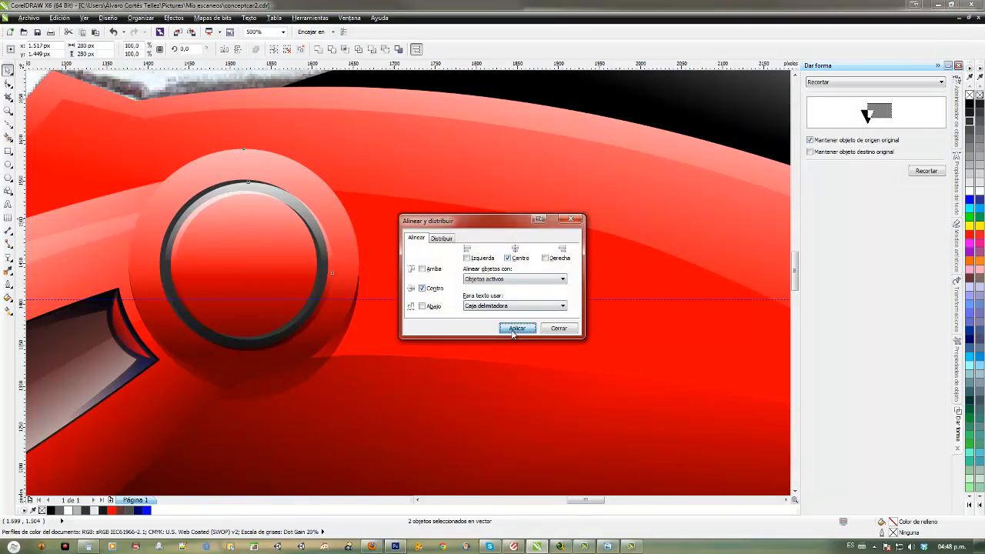
Step: Enlarge the ring group from its centre to about 278 by 279 px so it reaches the joint's outer edge
{"action": "left_click", "coordinate": [315, 211]}
{"action": "left_click_drag", "start_coordinate": [332, 175], "coordinate": [357, 149]}
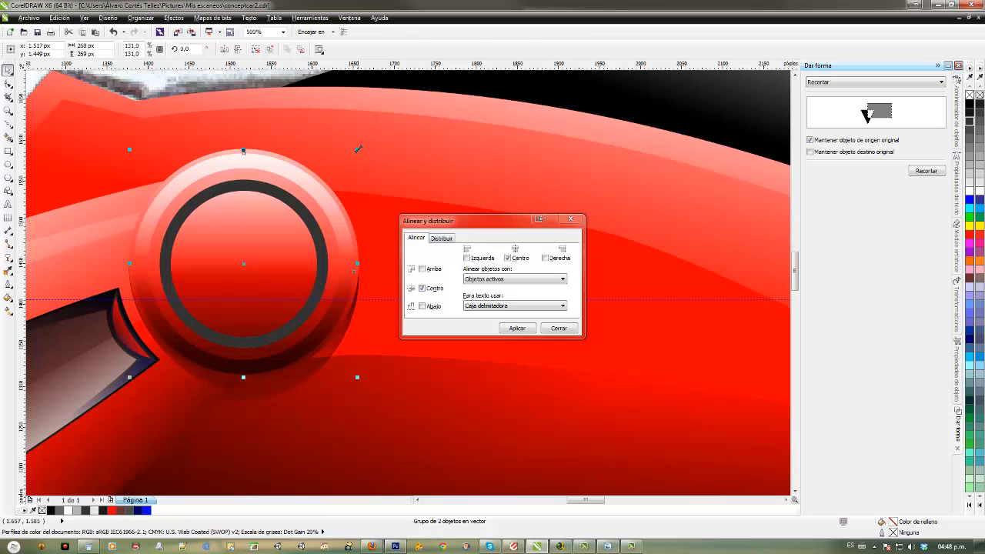
{"action": "left_click_drag", "start_coordinate": [360, 147], "coordinate": [362, 145]}
{"action": "left_click_drag", "start_coordinate": [413, 229], "coordinate": [642, 212]}
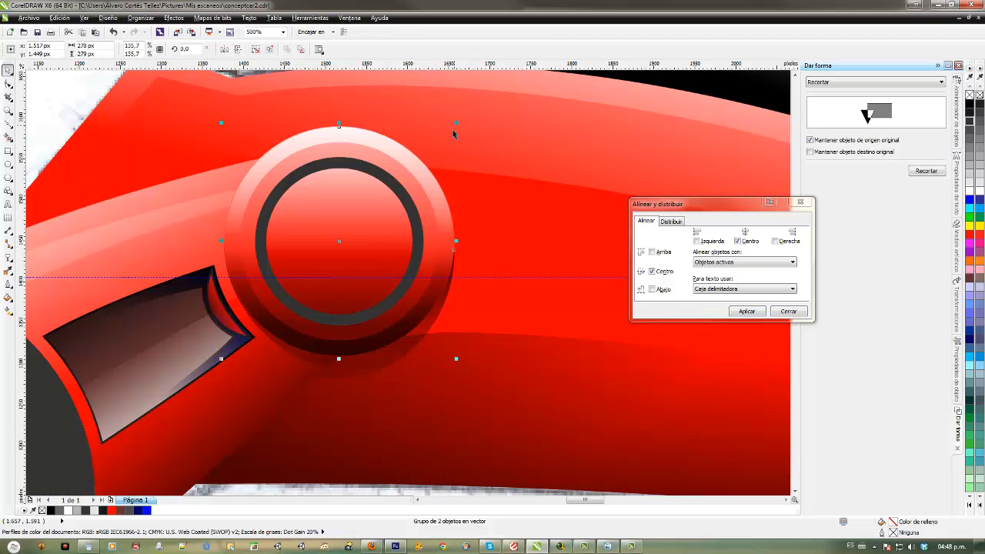
Step: Scale a copy of the joint's inner circle to about 269 px, trim the ring group with it, and delete the copy
{"action": "left_click", "coordinate": [360, 193], "text": "ctrl"}
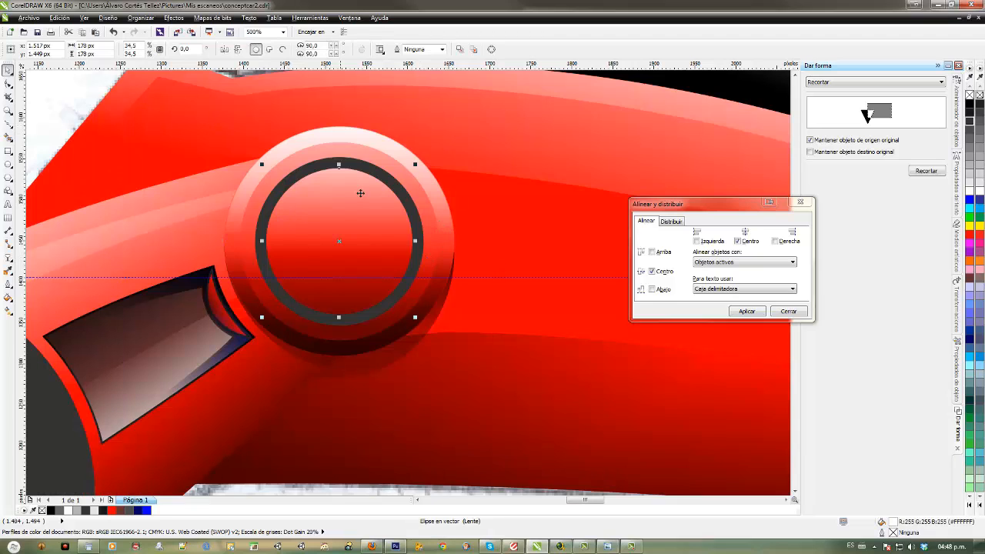
{"action": "left_click_drag", "start_coordinate": [414, 163], "coordinate": [477, 124]}
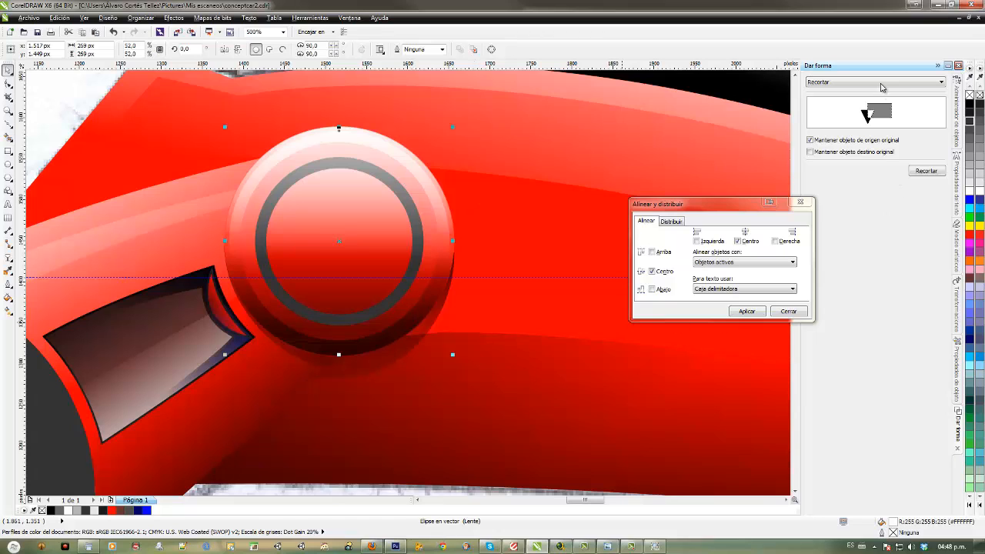
{"action": "left_click", "coordinate": [925, 170]}
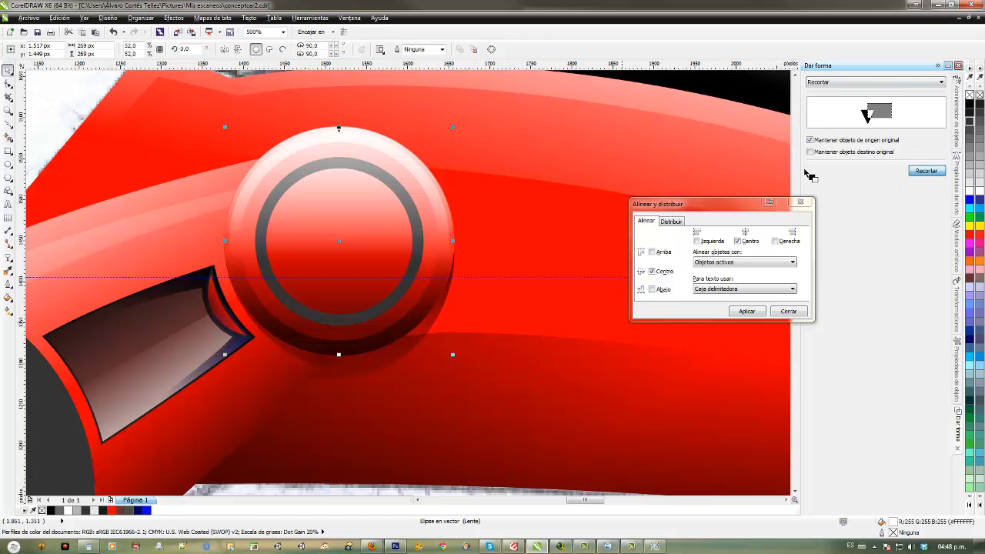
{"action": "left_click", "coordinate": [228, 223]}
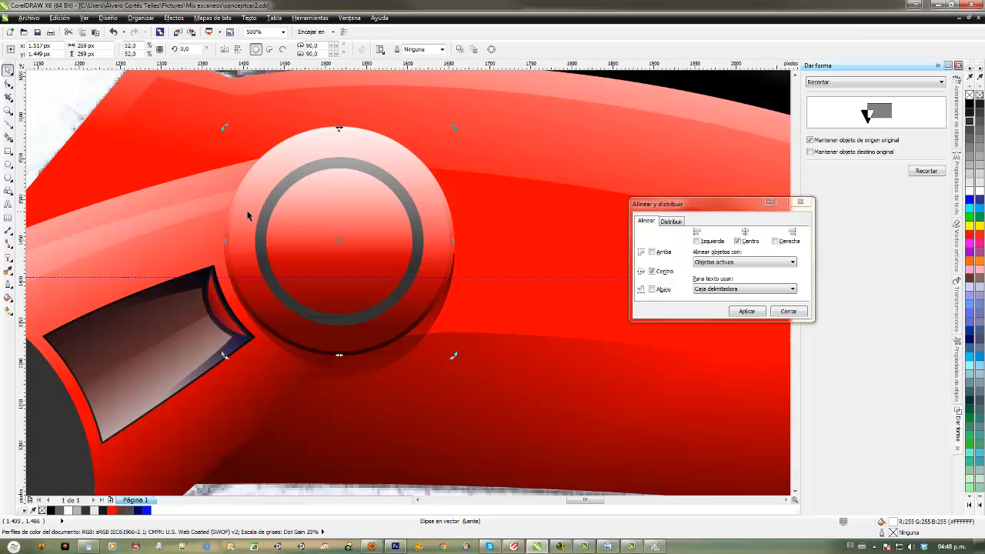
{"action": "left_click_drag", "start_coordinate": [247, 216], "coordinate": [459, 210]}
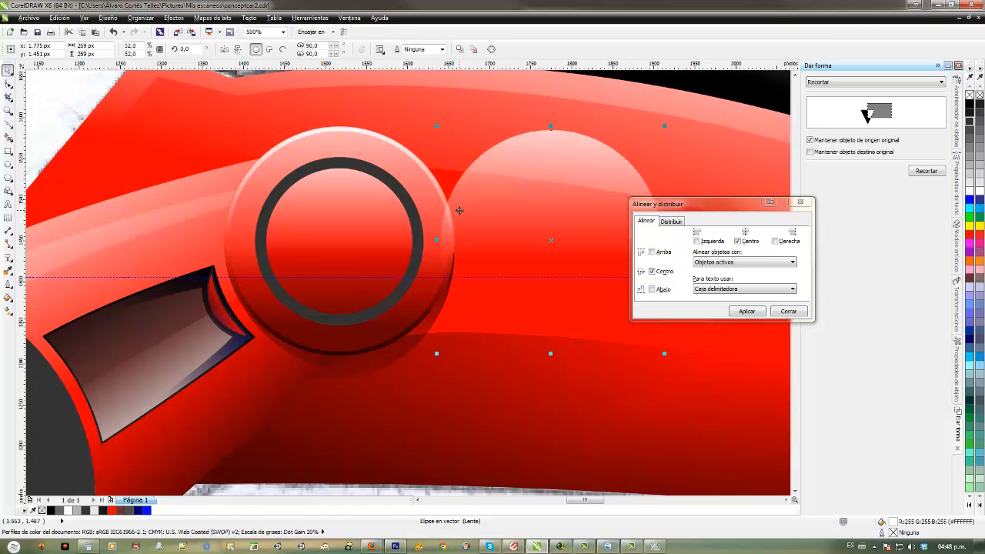
{"action": "key", "text": "Delete"}
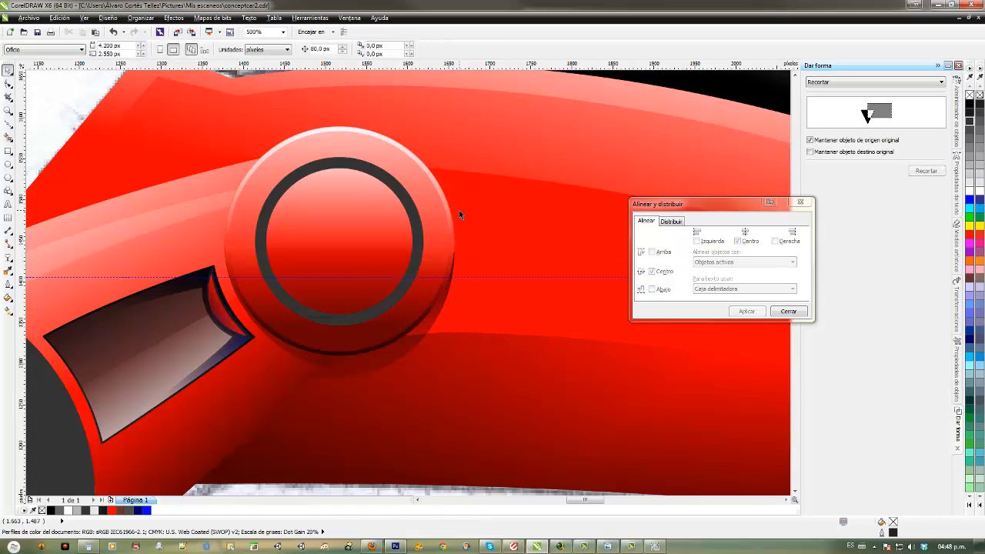
Step: Scale a copy of the trimmed rim group from its centre down to about 179 px, around the joint's inner disc
{"action": "left_click", "coordinate": [250, 315]}
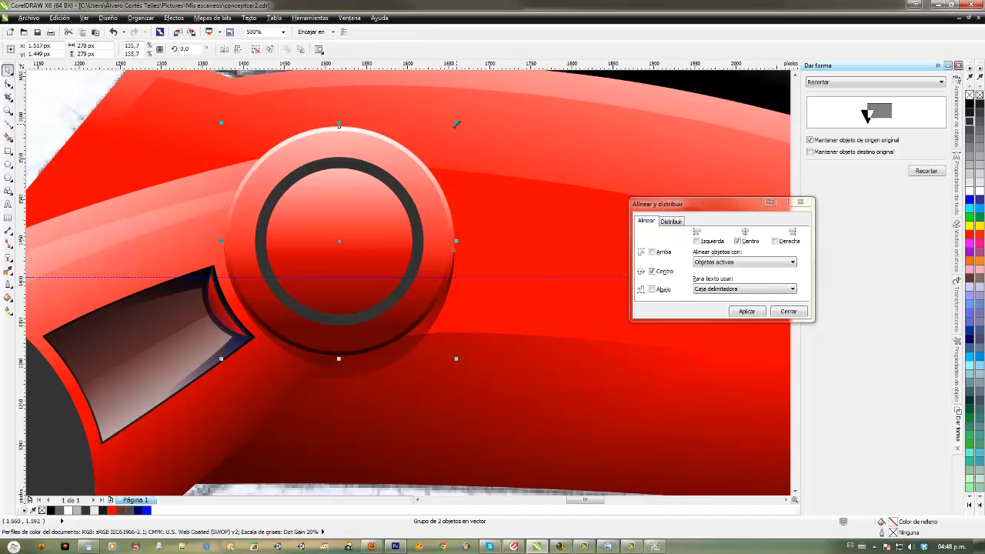
{"action": "left_click_drag", "start_coordinate": [456, 124], "coordinate": [432, 167]}
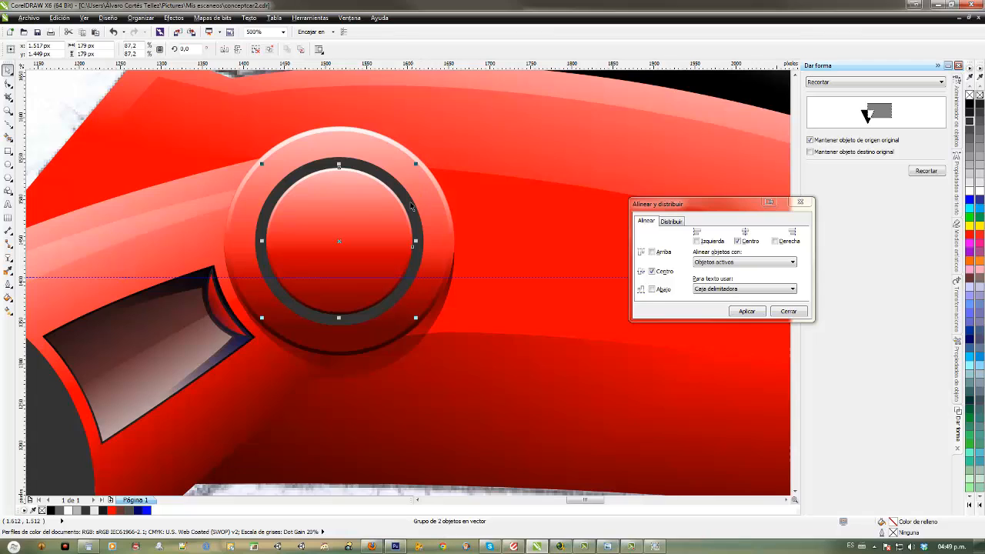
Step: Make one copy of the joint's outer rim group rotated 180°, and scale it from its centre to about 214 px around the dark ring
{"action": "left_click", "coordinate": [317, 134]}
{"action": "left_click", "coordinate": [470, 167]}
{"action": "key", "text": "Escape"}
{"action": "double_click", "coordinate": [388, 140]}
{"action": "left_click", "coordinate": [956, 311]}
{"action": "left_click", "coordinate": [843, 83]}
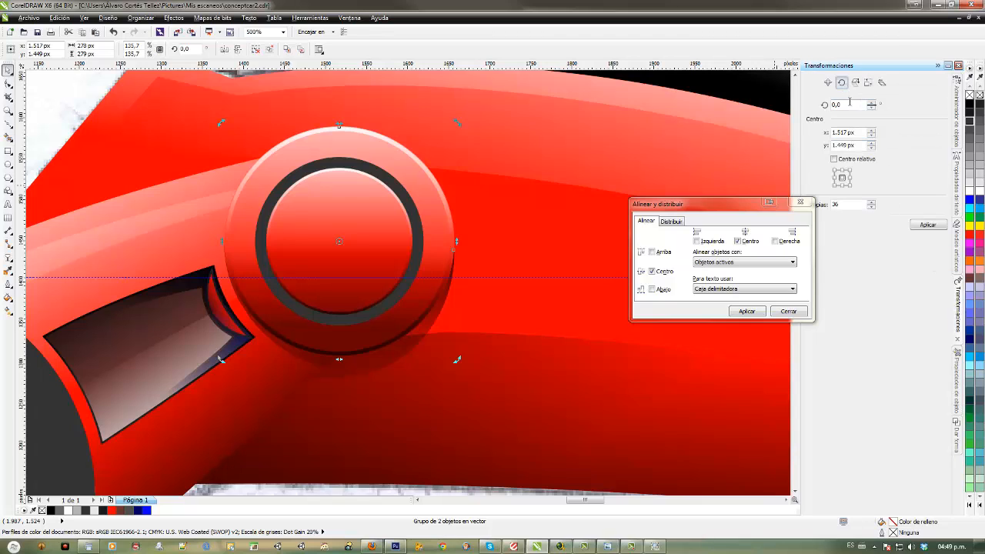
{"action": "type", "text": "180"}
{"action": "key", "text": "Tab"}
{"action": "type", "text": "1"}
{"action": "left_click", "coordinate": [927, 224]}
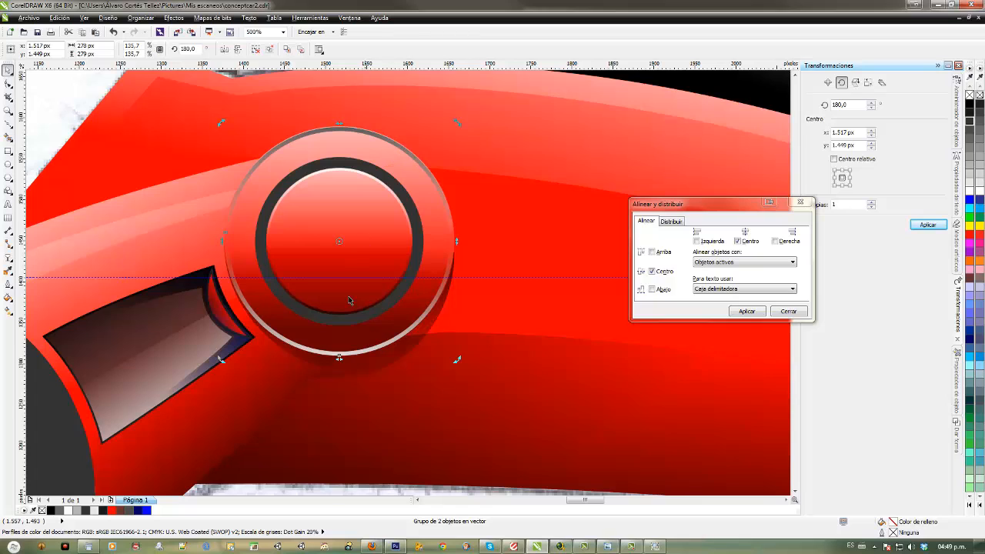
{"action": "left_click", "coordinate": [379, 347]}
{"action": "left_click_drag", "start_coordinate": [456, 121], "coordinate": [429, 135]}
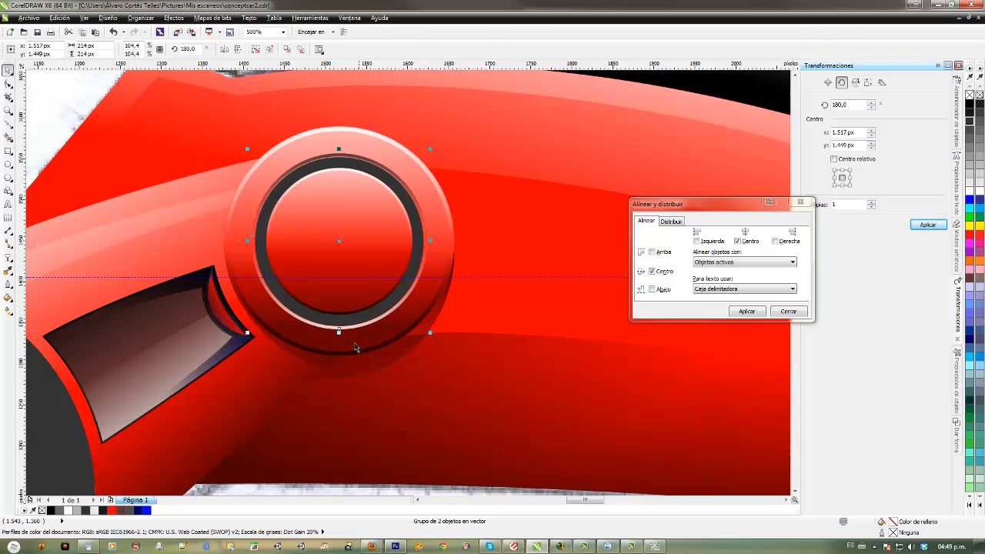
{"action": "double_click", "coordinate": [353, 169]}
{"action": "left_click", "coordinate": [377, 179]}
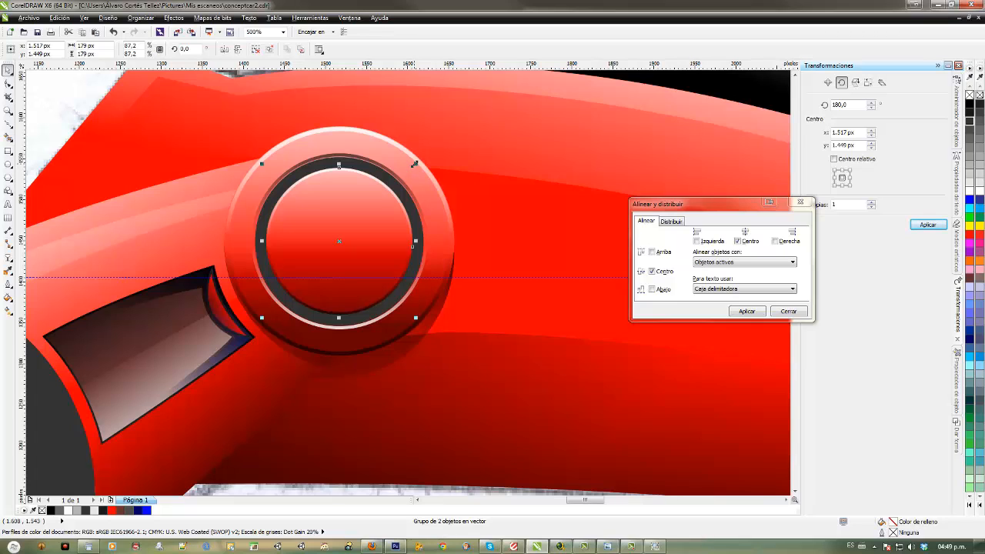
{"action": "left_click_drag", "start_coordinate": [414, 163], "coordinate": [385, 181]}
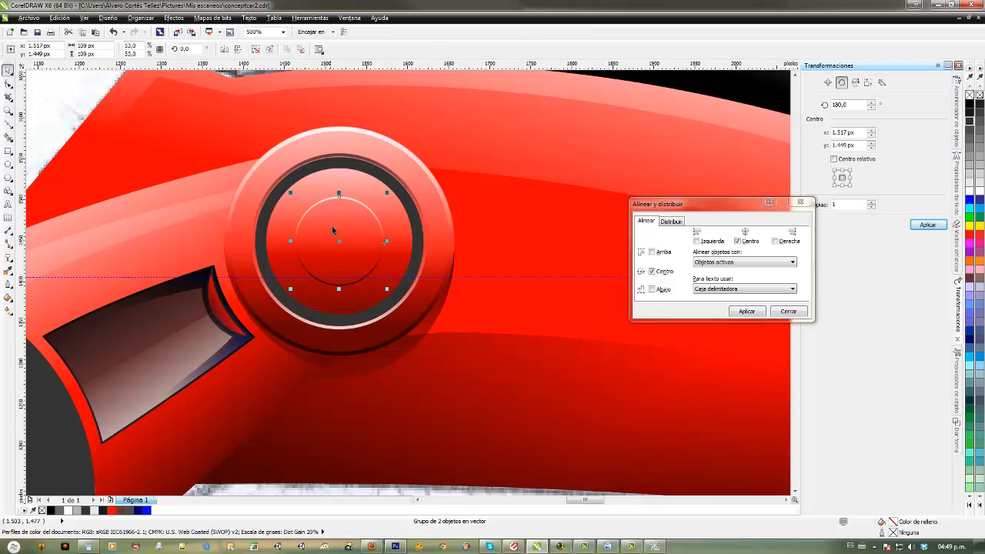
{"action": "key", "text": "ctrl+z"}
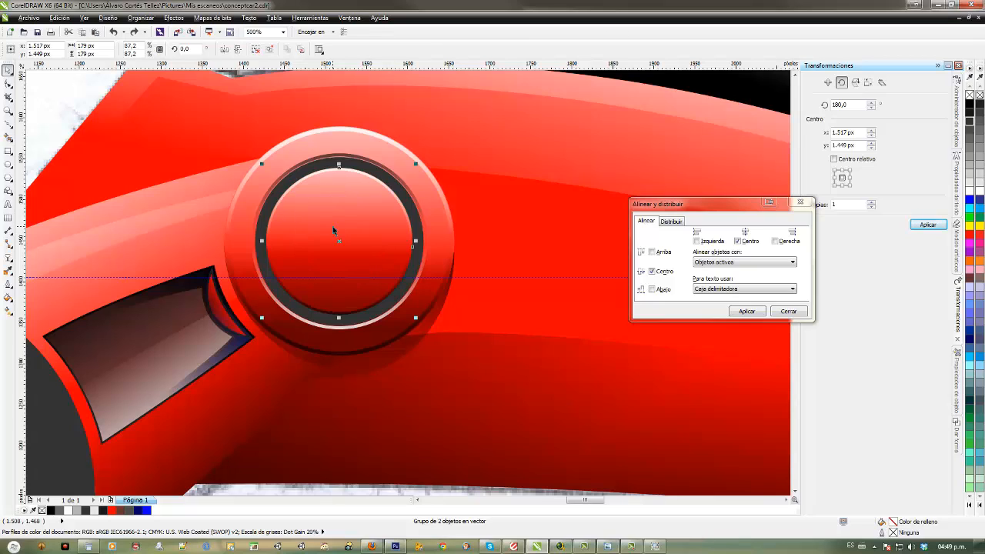
{"action": "key", "text": "ctrl+z"}
Step: Fine-tune the rotated rim copy around the dark ring to about 213 by 214 px from its centre
{"action": "scroll", "coordinate": [476, 235], "scroll_direction": "up", "scroll_amount": 1}
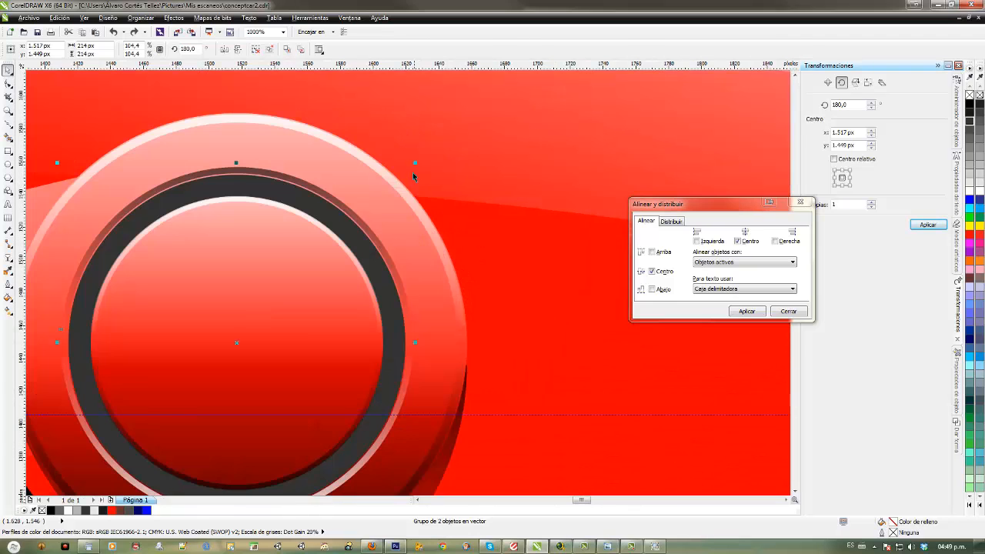
{"action": "left_click_drag", "start_coordinate": [415, 164], "coordinate": [421, 165]}
{"action": "scroll", "coordinate": [421, 165], "scroll_direction": "down", "scroll_amount": 2}
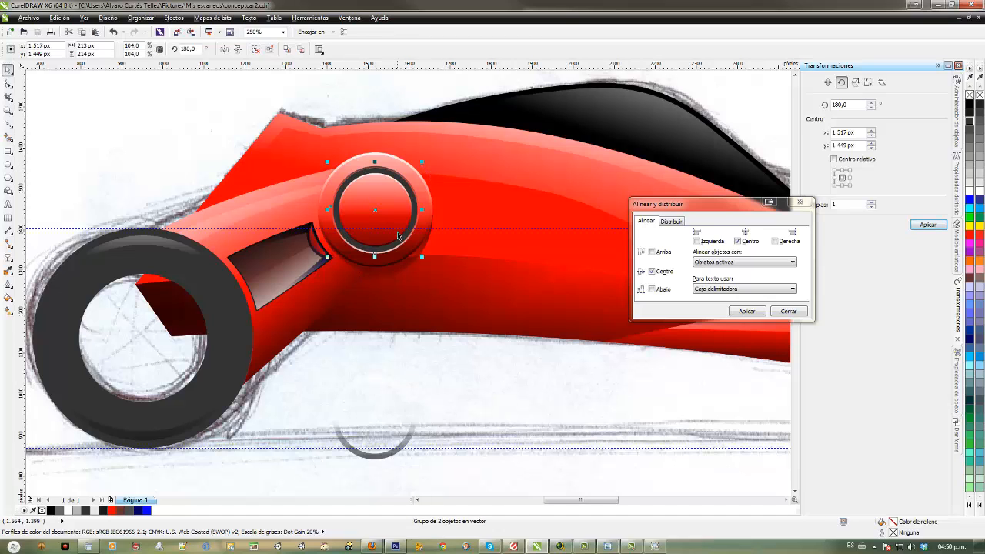
Step: Move the spare faded ring group down into the empty area below the car, centred at about x 1158, y 516 px
{"action": "mouse_move", "coordinate": [396, 218]}
{"action": "left_mouse_down"}
{"action": "mouse_move", "coordinate": [405, 255]}
{"action": "mouse_move", "coordinate": [465, 251]}
{"action": "left_mouse_up"}
{"action": "scroll", "coordinate": [407, 263], "scroll_direction": "up", "scroll_amount": 2}
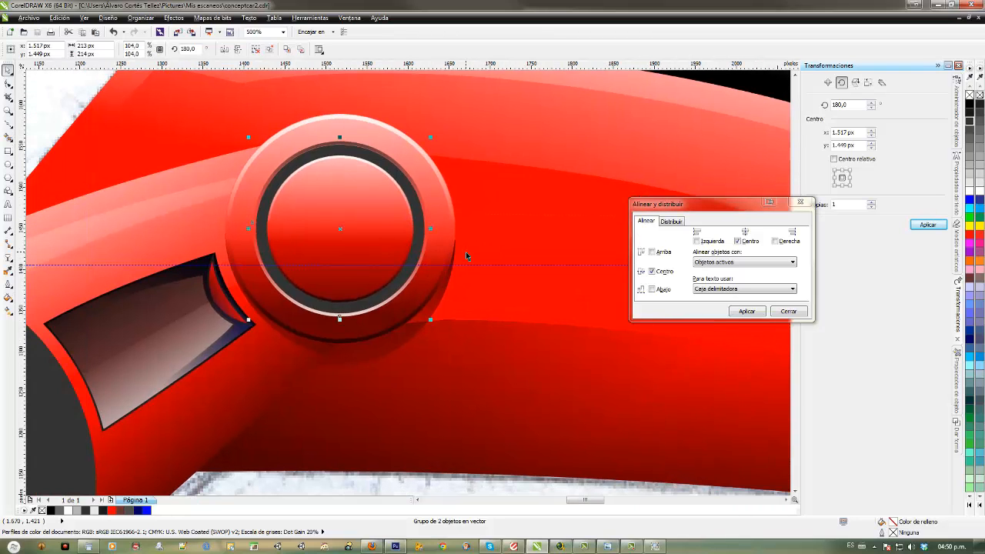
{"action": "scroll", "coordinate": [465, 251], "scroll_direction": "down", "scroll_amount": 2}
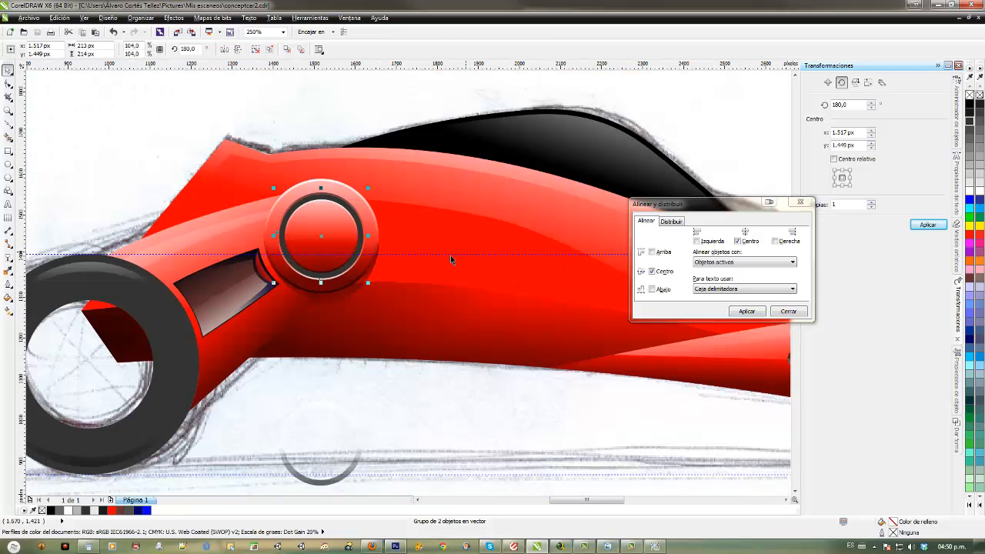
{"action": "left_click_drag", "start_coordinate": [355, 263], "coordinate": [447, 237]}
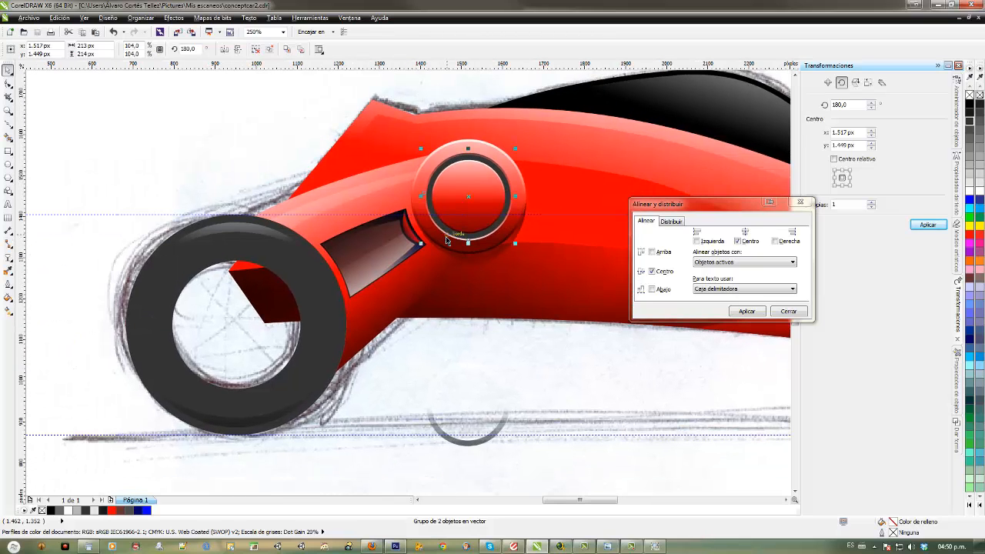
{"action": "mouse_move", "coordinate": [492, 249]}
{"action": "left_mouse_down"}
{"action": "mouse_move", "coordinate": [336, 237]}
{"action": "mouse_move", "coordinate": [260, 246]}
{"action": "left_mouse_up"}
{"action": "scroll", "coordinate": [270, 255], "scroll_direction": "down", "scroll_amount": 2}
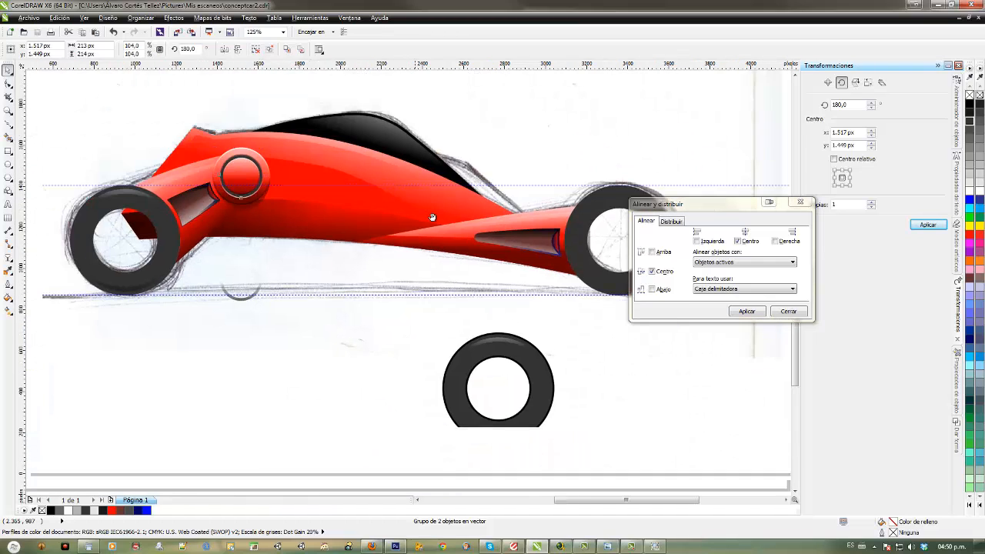
{"action": "left_click_drag", "start_coordinate": [263, 250], "coordinate": [191, 336]}
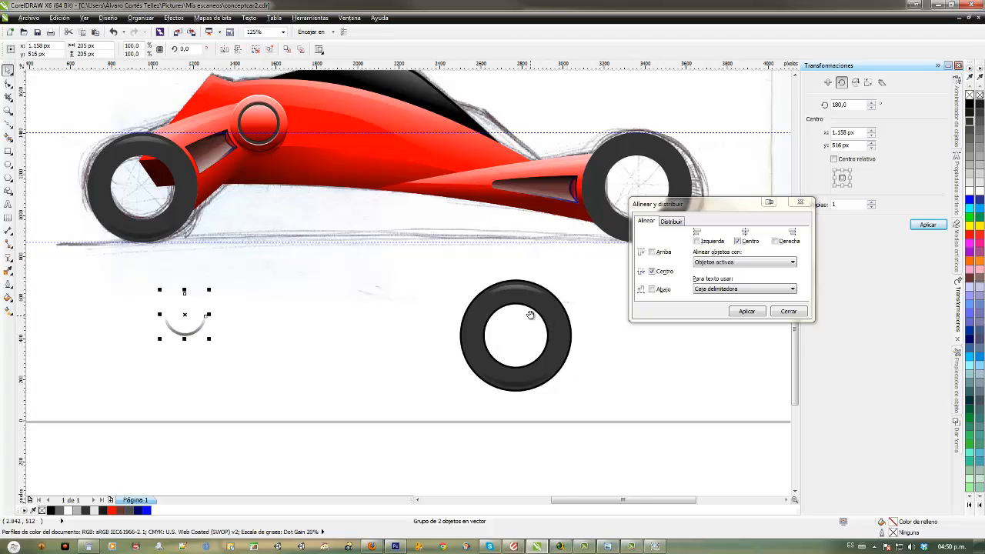
Step: Remove the outline from all objects of the separate tire below the car
{"action": "mouse_move", "coordinate": [528, 332]}
{"action": "left_mouse_down"}
{"action": "mouse_move", "coordinate": [433, 285]}
{"action": "mouse_move", "coordinate": [372, 285]}
{"action": "left_mouse_up"}
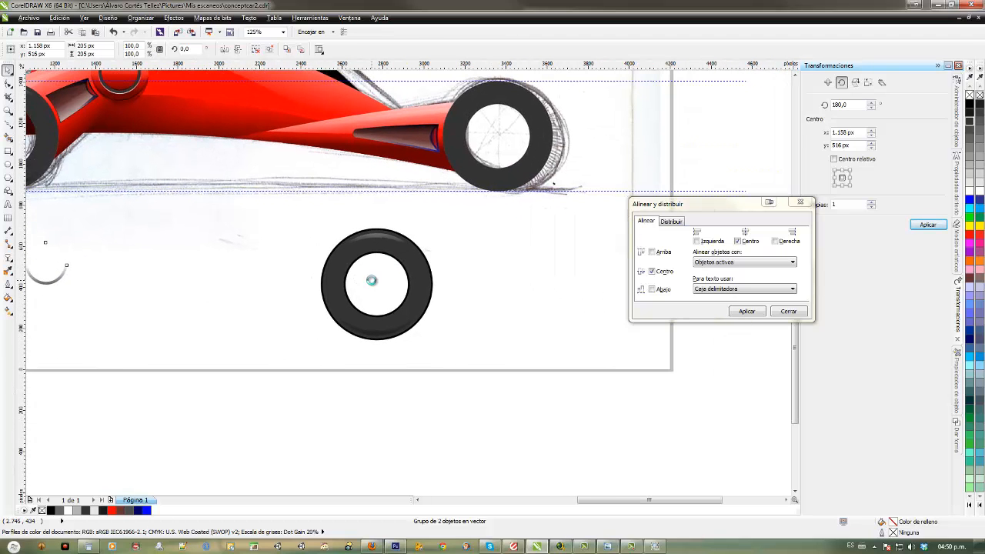
{"action": "left_click_drag", "start_coordinate": [319, 214], "coordinate": [453, 370]}
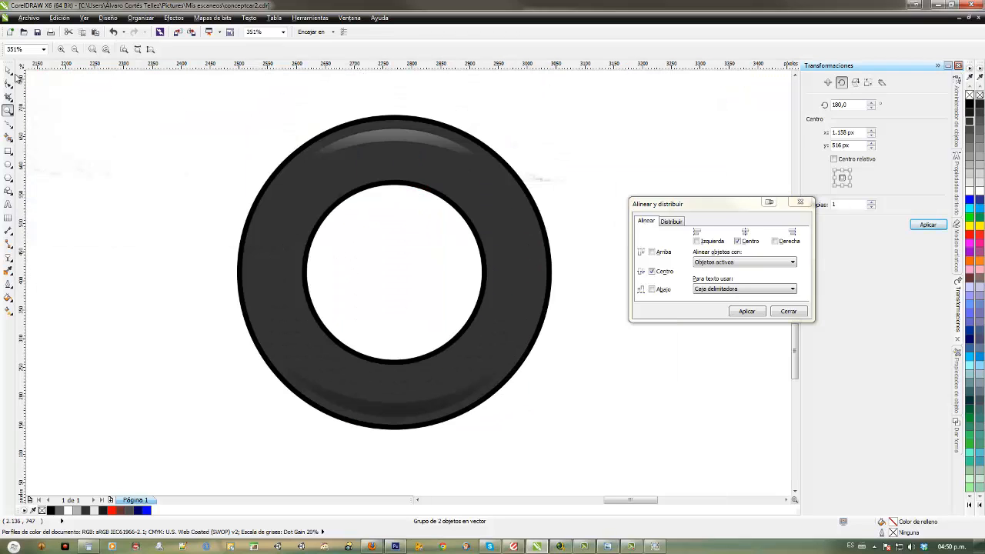
{"action": "key", "text": "space"}
{"action": "left_click_drag", "start_coordinate": [224, 99], "coordinate": [598, 461]}
{"action": "right_click", "coordinate": [969, 94]}
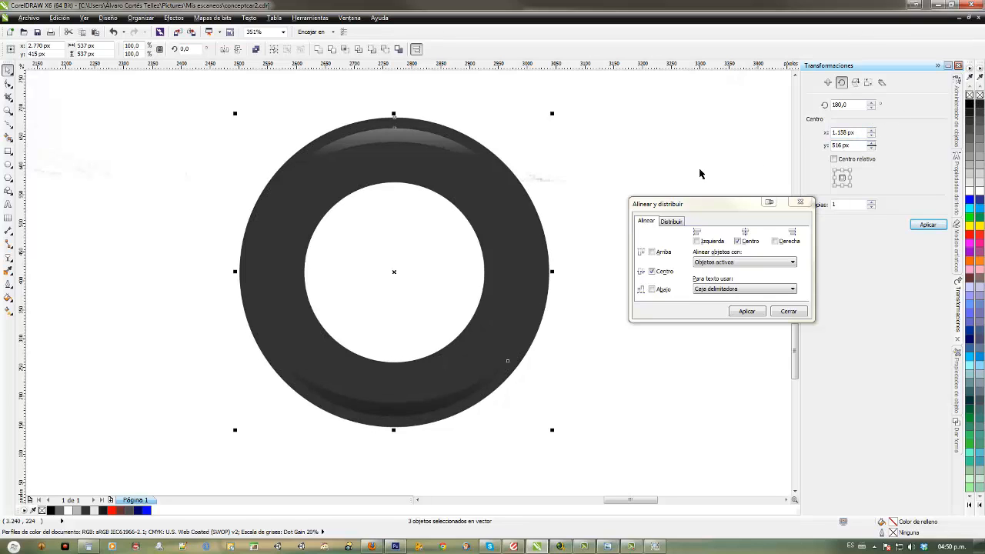
{"action": "left_click", "coordinate": [151, 163]}
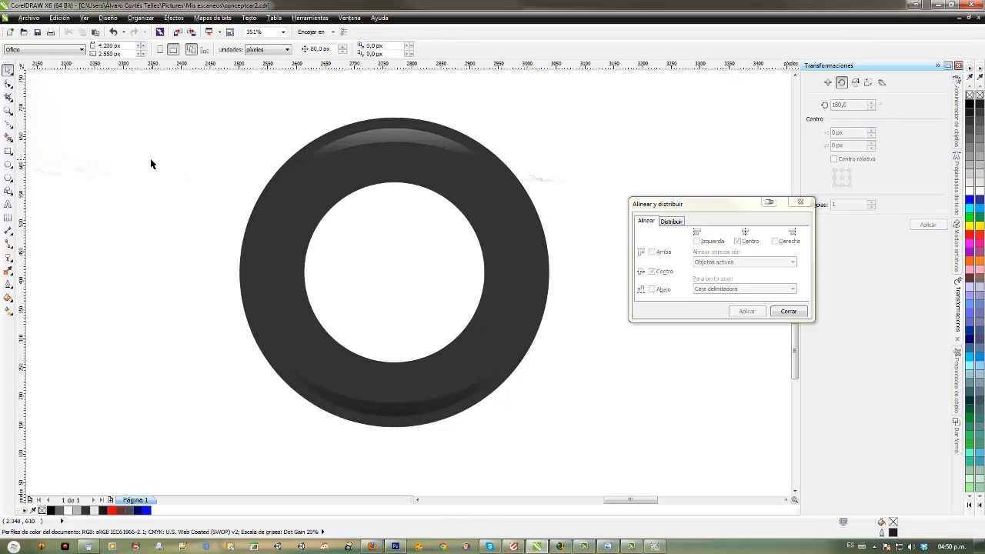
Step: Draw a circle in the separate tire's opening, centre it on the tire and enlarge it to about 323 px
{"action": "left_click", "coordinate": [474, 188]}
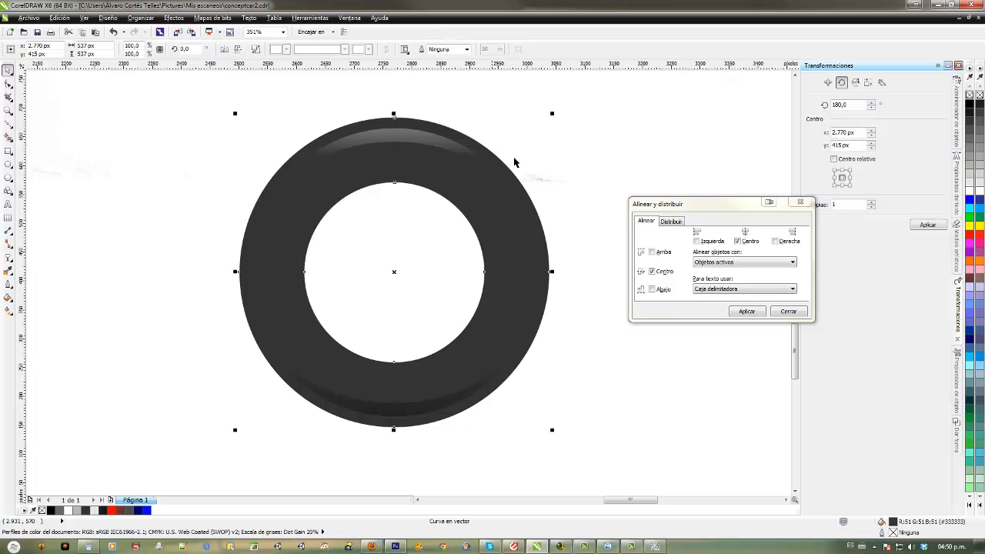
{"action": "left_click", "coordinate": [8, 164]}
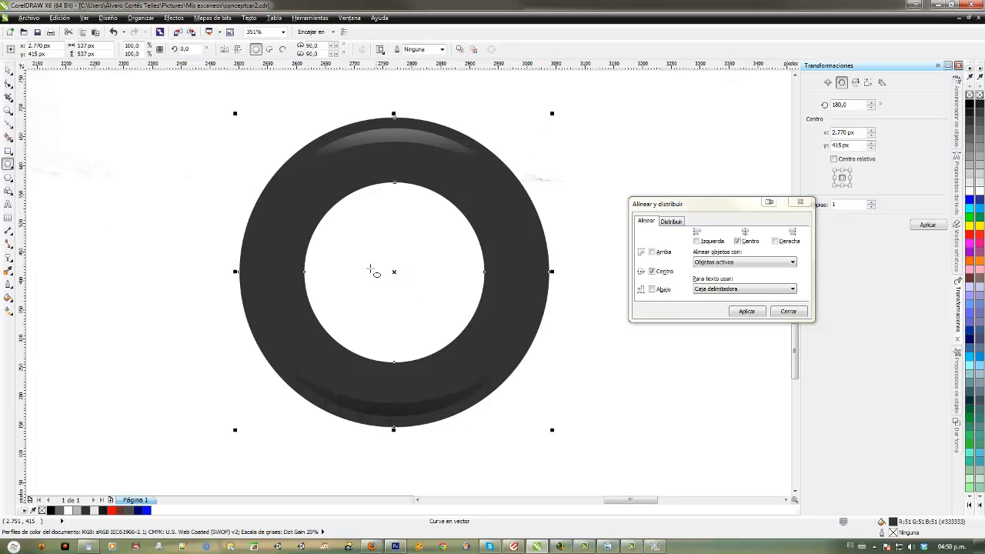
{"action": "left_click_drag", "start_coordinate": [371, 269], "coordinate": [320, 218]}
{"action": "key", "text": "space"}
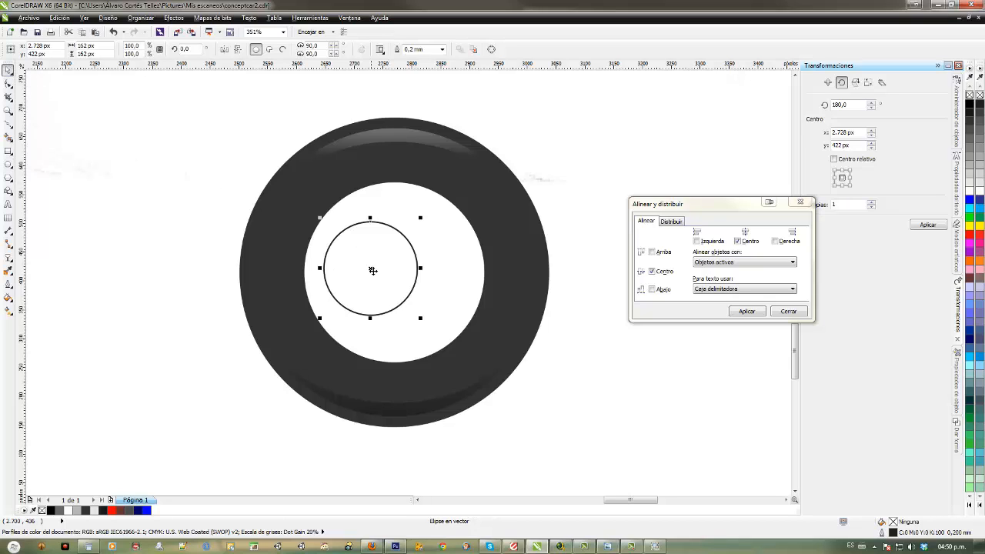
{"action": "left_click_drag", "start_coordinate": [372, 270], "coordinate": [395, 274]}
{"action": "left_click_drag", "start_coordinate": [443, 223], "coordinate": [477, 183]}
Step: Combine the 323 px circle and a smaller concentric circle into a single rim ring in the tire's opening
{"action": "key", "text": "ctrl+z"}
{"action": "left_click", "coordinate": [415, 181], "text": "shift"}
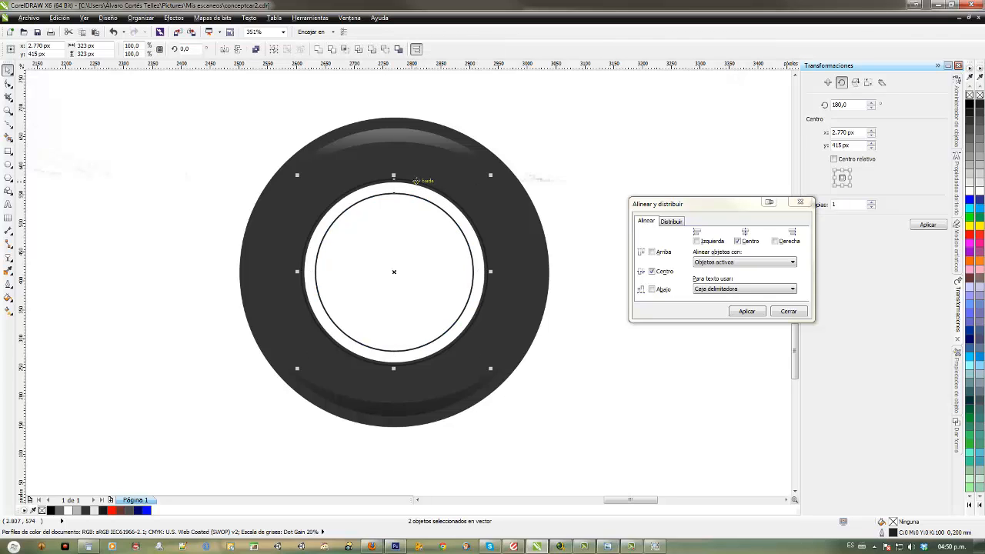
{"action": "left_click", "coordinate": [415, 181]}
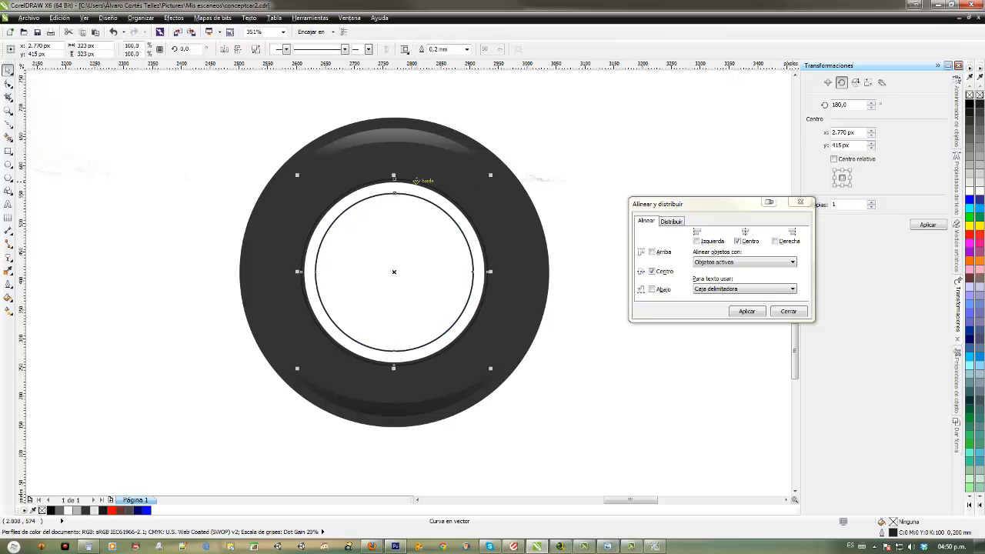
Step: Move the faded ring group to the separate tire's centre and enlarge it to about 330 by 331 px around the opening
{"action": "scroll", "coordinate": [451, 254], "scroll_direction": "down", "scroll_amount": 1}
{"action": "left_click_drag", "start_coordinate": [241, 299], "coordinate": [482, 316]}
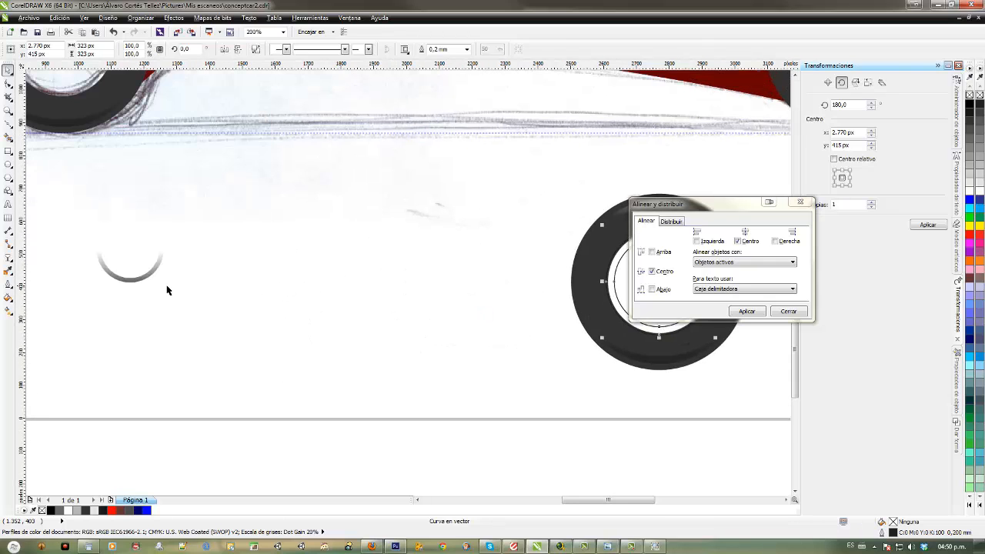
{"action": "left_click_drag", "start_coordinate": [147, 275], "coordinate": [253, 278]}
{"action": "left_click_drag", "start_coordinate": [343, 257], "coordinate": [427, 314]}
{"action": "scroll", "coordinate": [349, 262], "scroll_direction": "up", "scroll_amount": 1}
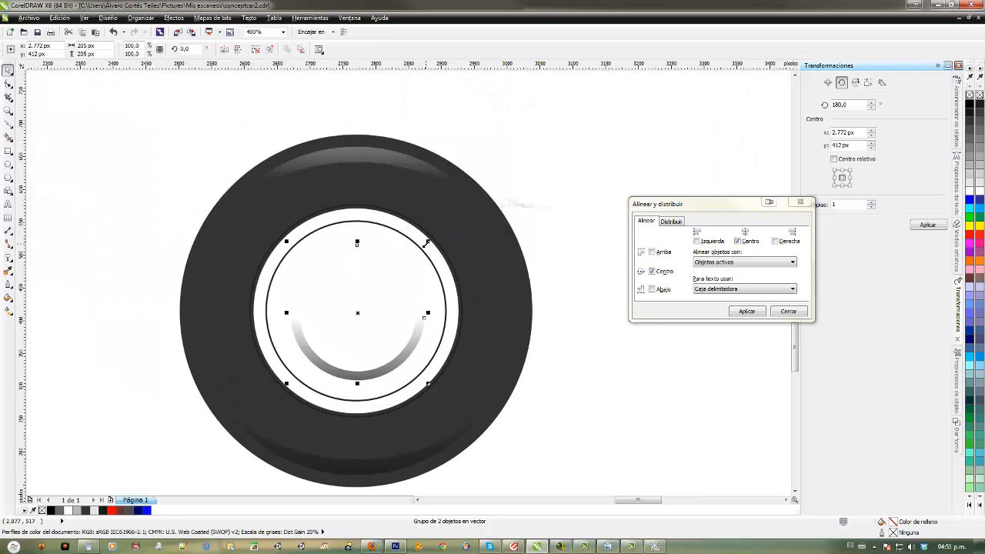
{"action": "left_click_drag", "start_coordinate": [428, 242], "coordinate": [496, 204]}
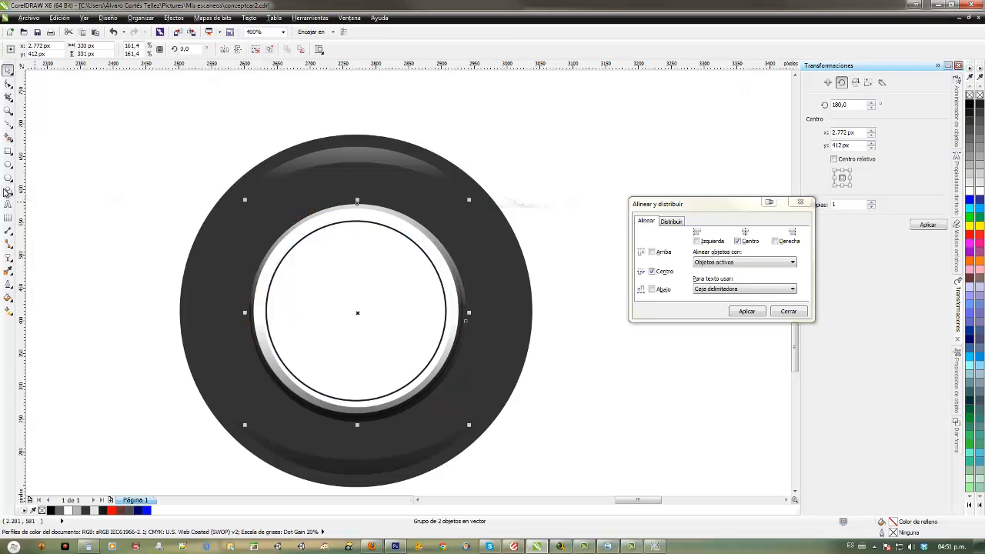
Step: Draw a new circle in the tire's opening, centre it on the wheel and enlarge it to about 315 px
{"action": "left_click", "coordinate": [9, 163]}
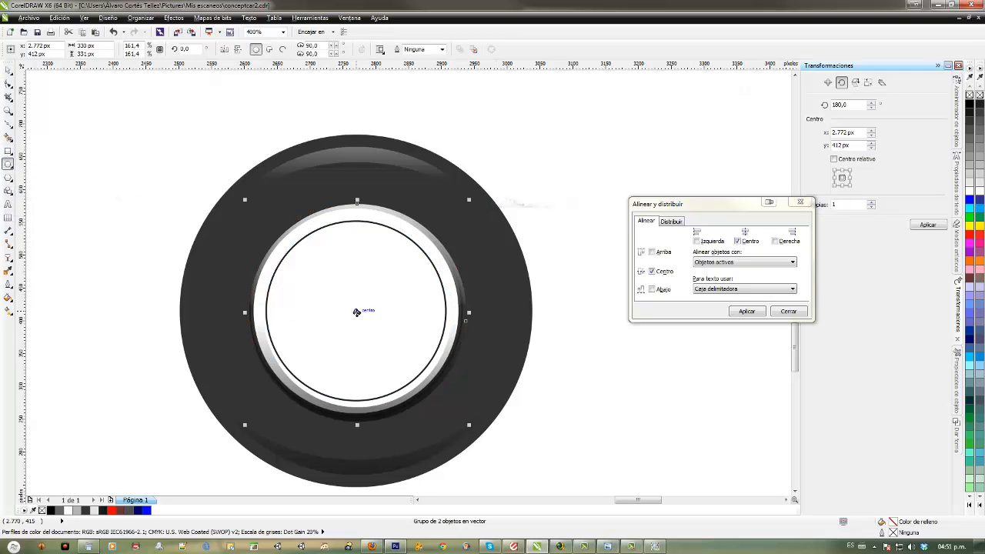
{"action": "left_click_drag", "start_coordinate": [341, 296], "coordinate": [367, 319]}
{"action": "double_click", "coordinate": [6, 69]}
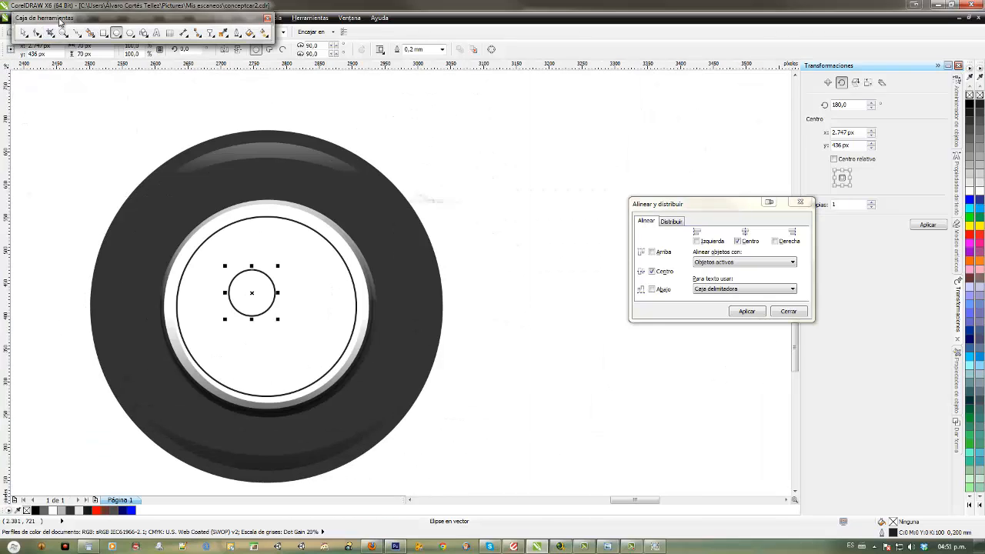
{"action": "left_click_drag", "start_coordinate": [17, 79], "coordinate": [19, 80]}
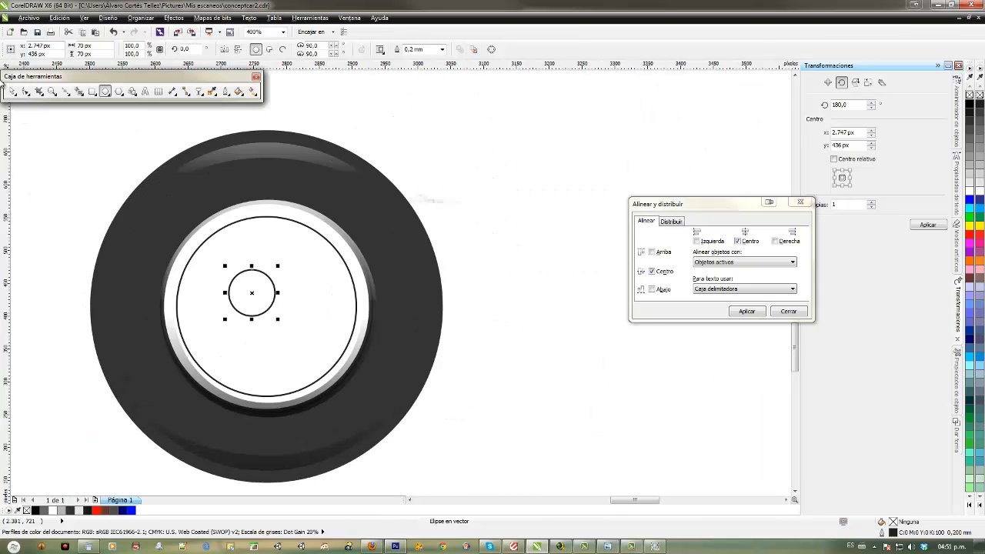
{"action": "left_click_drag", "start_coordinate": [19, 78], "coordinate": [117, 74]}
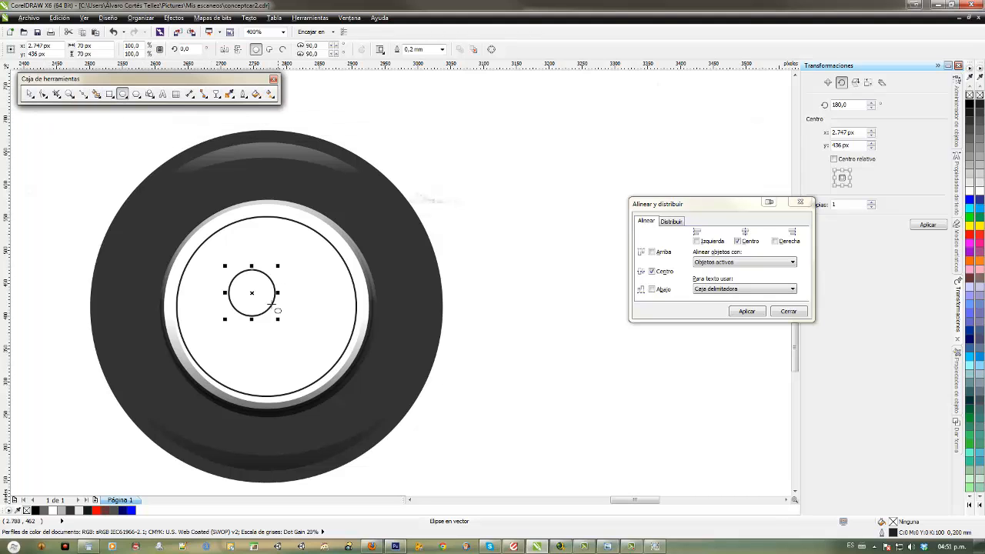
{"action": "double_click", "coordinate": [30, 93]}
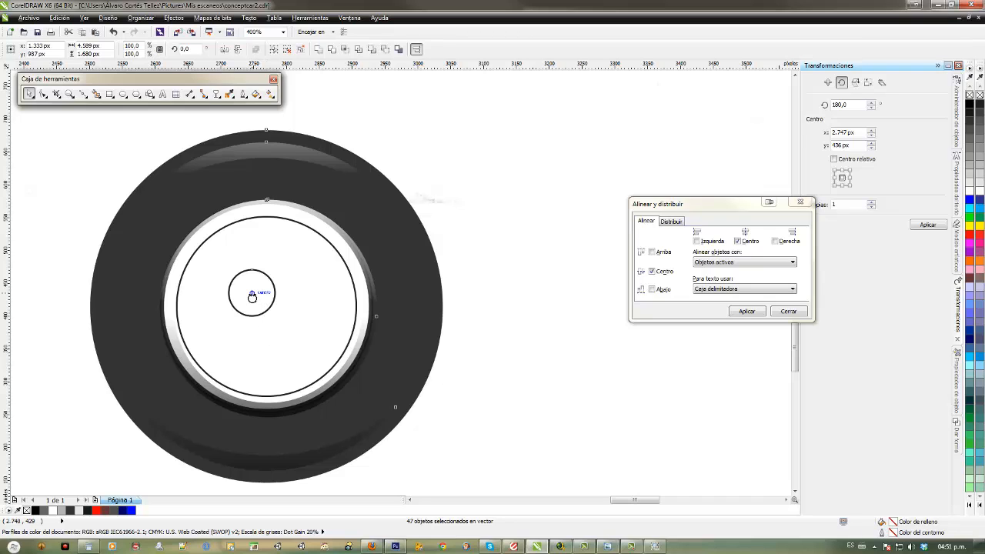
{"action": "left_click", "coordinate": [251, 297]}
{"action": "left_click_drag", "start_coordinate": [251, 296], "coordinate": [423, 202]}
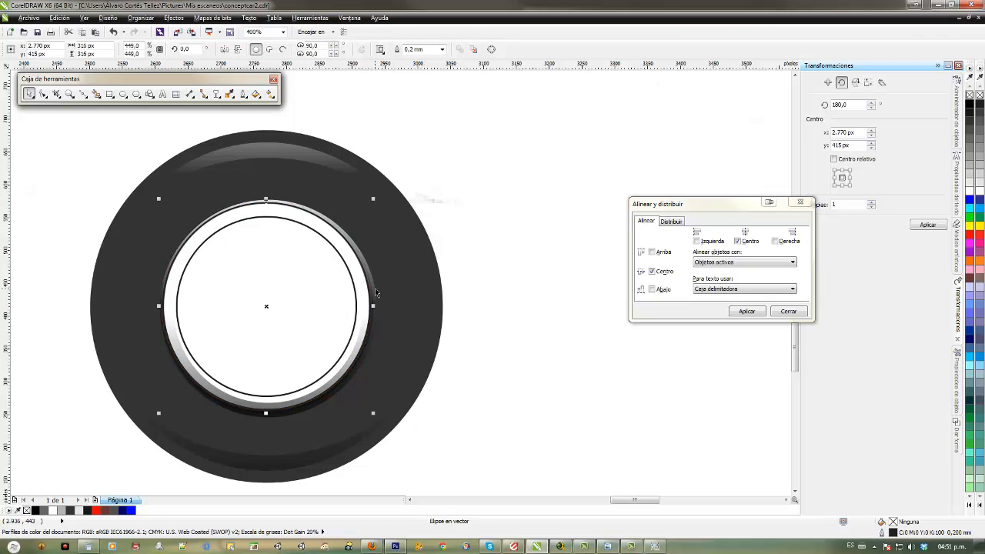
Step: Align the faded ring group with the wheel by their centres, both horizontally and vertically
{"action": "left_click", "coordinate": [375, 290]}
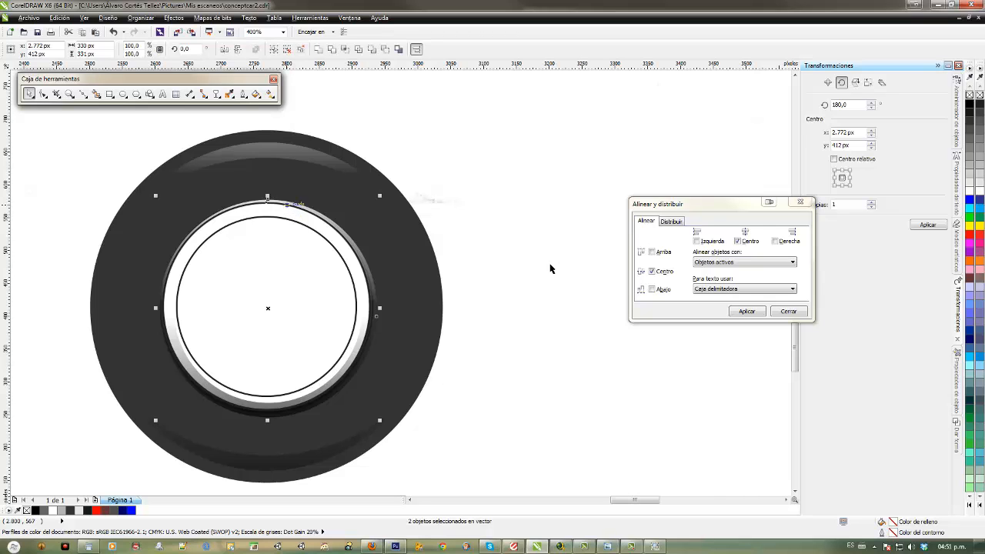
{"action": "left_click", "coordinate": [738, 312]}
{"action": "left_click", "coordinate": [563, 311]}
Step: Trim the faded ring group with the new circle in the tire's opening, keeping the trimming circle as the source object
{"action": "left_click", "coordinate": [256, 207]}
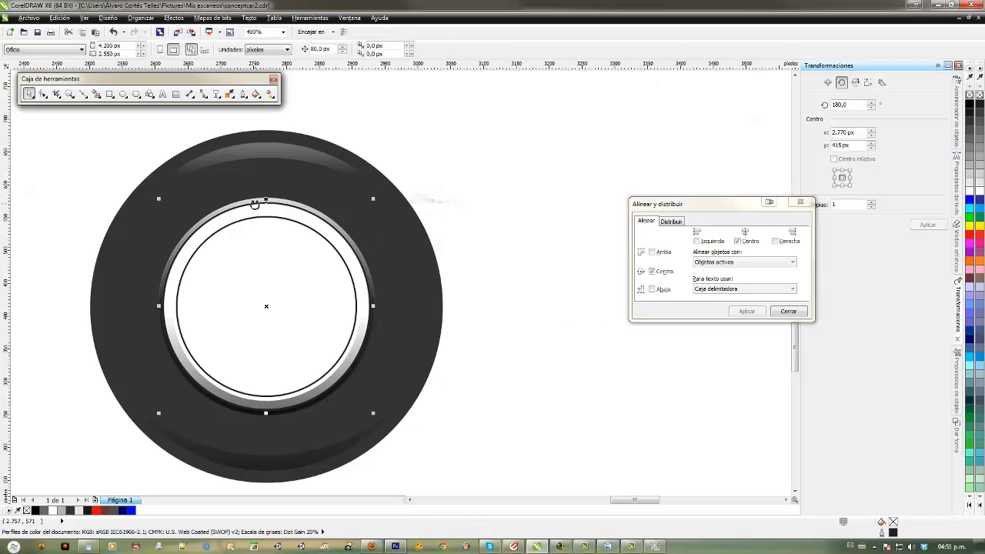
{"action": "left_click", "coordinate": [256, 208]}
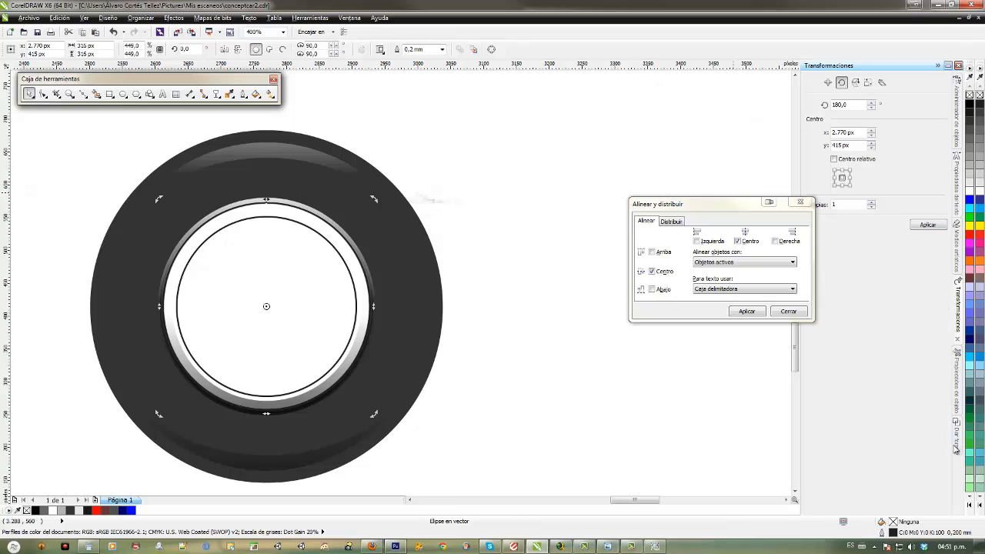
{"action": "left_click", "coordinate": [956, 444]}
{"action": "left_click", "coordinate": [919, 170]}
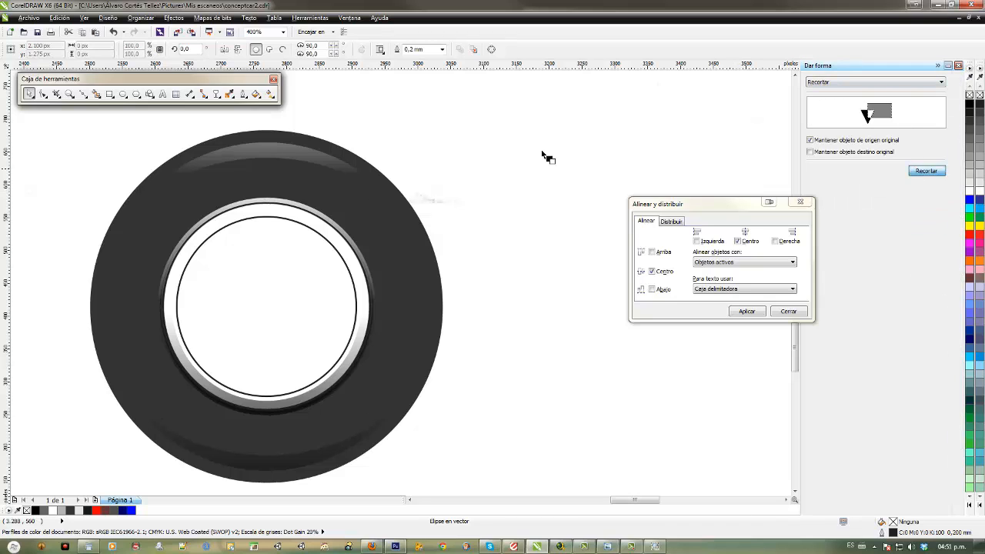
{"action": "left_click", "coordinate": [274, 199]}
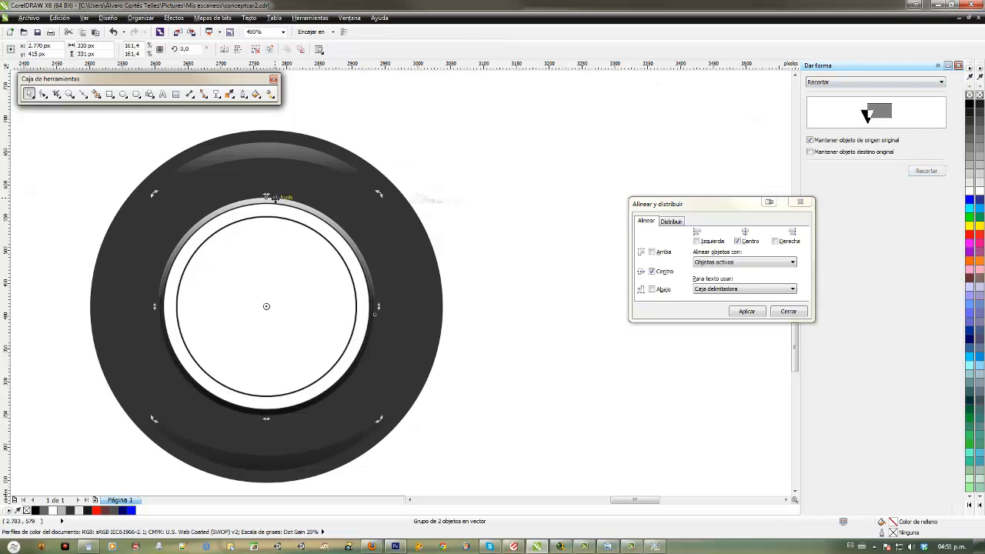
{"action": "key", "text": "Escape"}
Step: Move the trimmed faded ring group aside from the wheel and delete the circle that was used to trim it
{"action": "left_click_drag", "start_coordinate": [370, 299], "coordinate": [541, 217]}
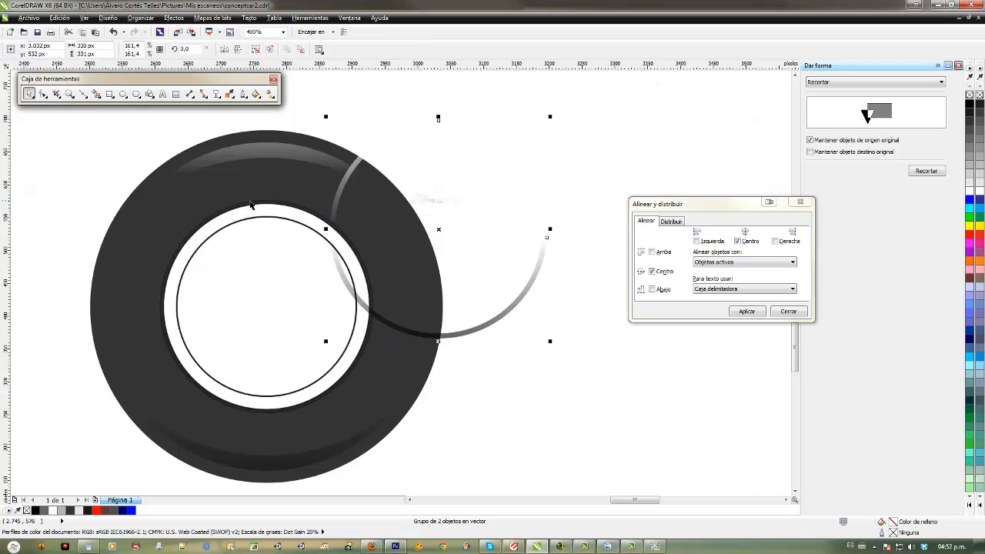
{"action": "left_click_drag", "start_coordinate": [250, 205], "coordinate": [502, 325]}
{"action": "key", "text": "ctrl+z"}
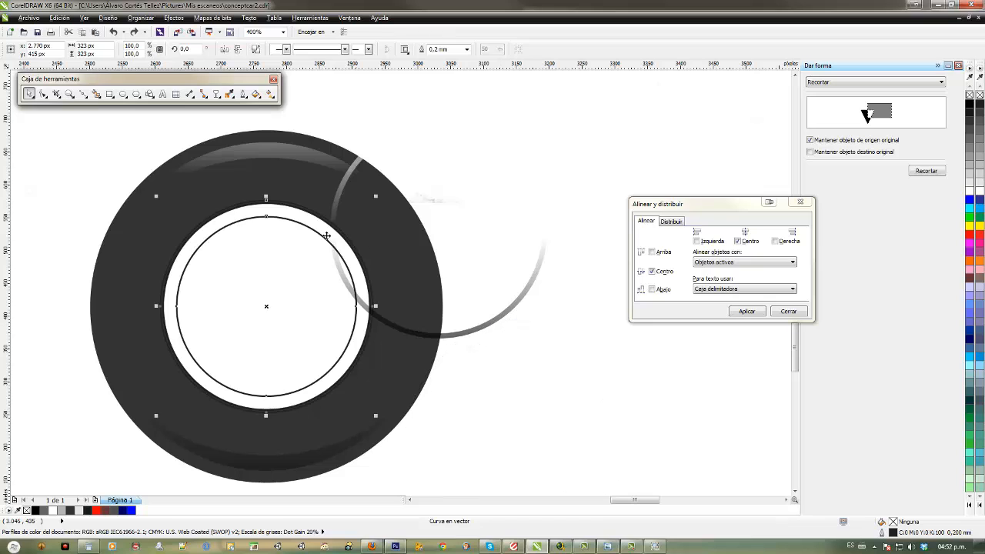
{"action": "left_click", "coordinate": [278, 210]}
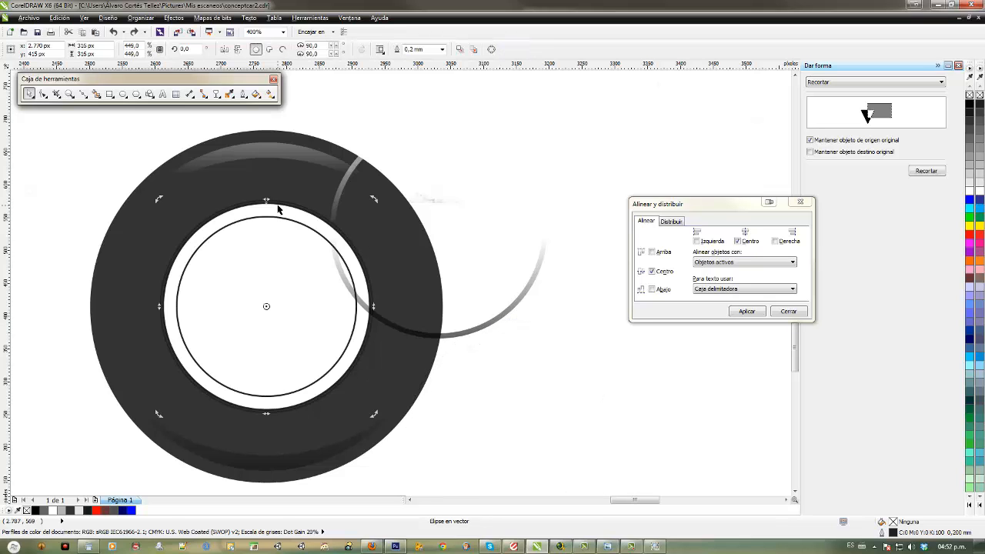
{"action": "key", "text": "Escape"}
Step: Move the faded ring group back to the wheel's centre and reduce it to about 322 by 323 px
{"action": "left_click_drag", "start_coordinate": [344, 185], "coordinate": [303, 280]}
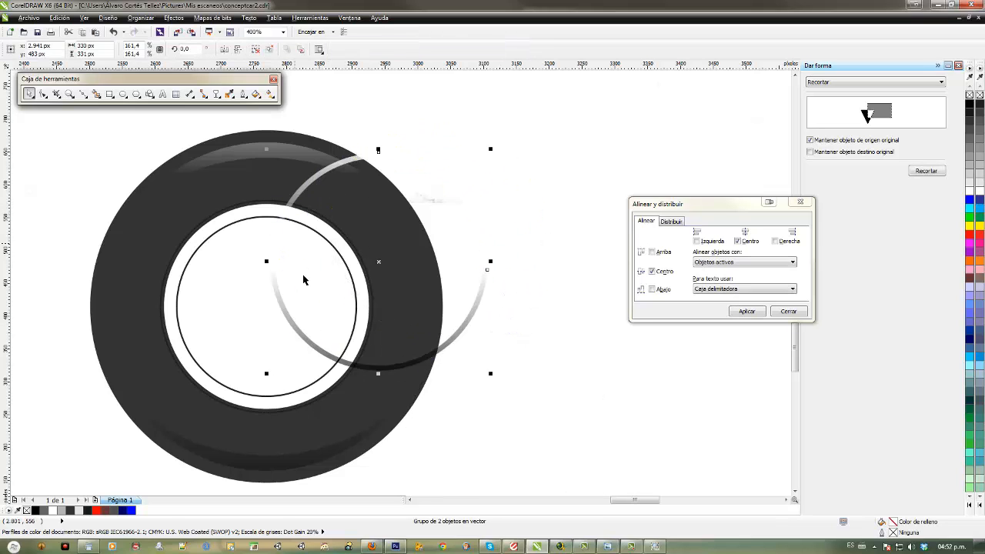
{"action": "left_click_drag", "start_coordinate": [379, 261], "coordinate": [267, 306]}
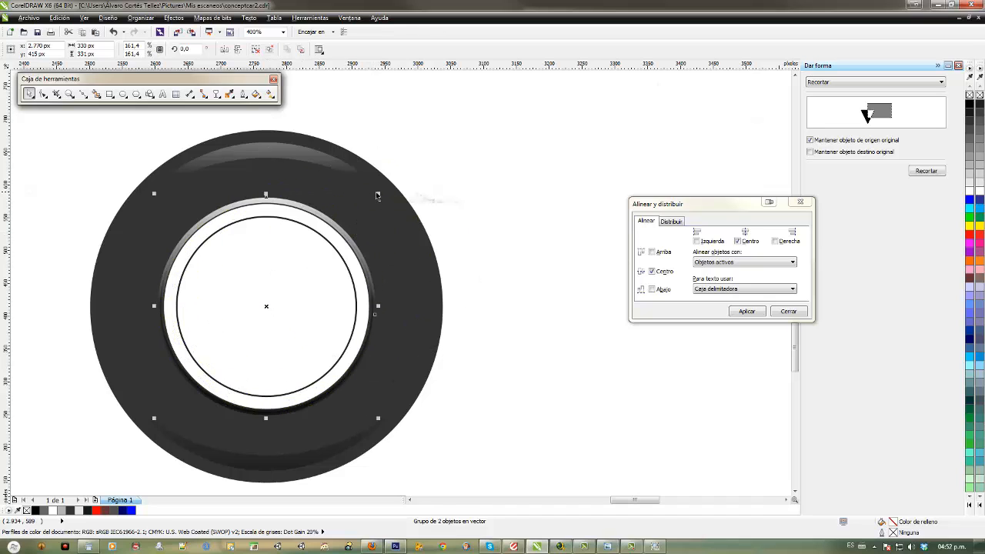
{"action": "left_click_drag", "start_coordinate": [375, 195], "coordinate": [374, 195]}
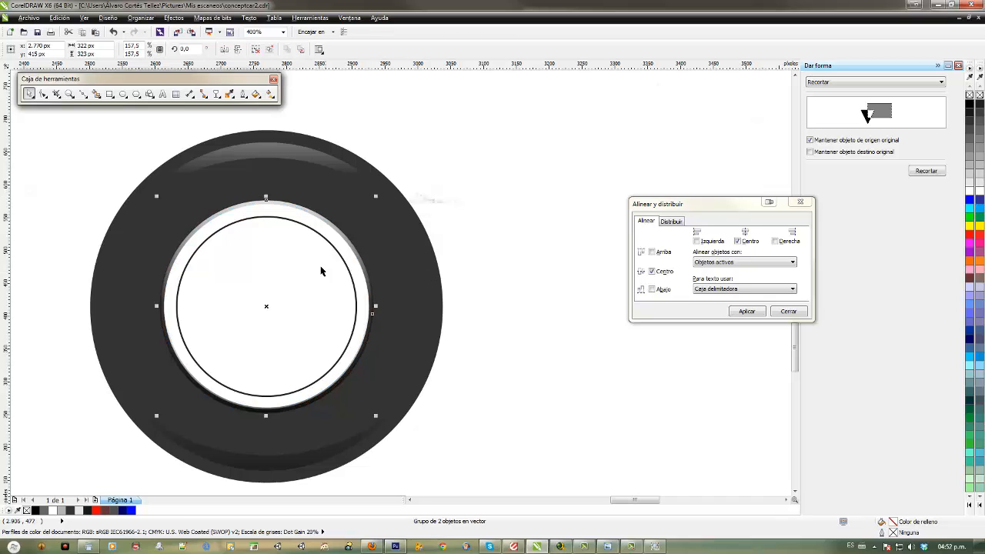
Step: Try to fill the outlined rim ring in the tire's opening with a palette colour
{"action": "key", "text": "F10"}
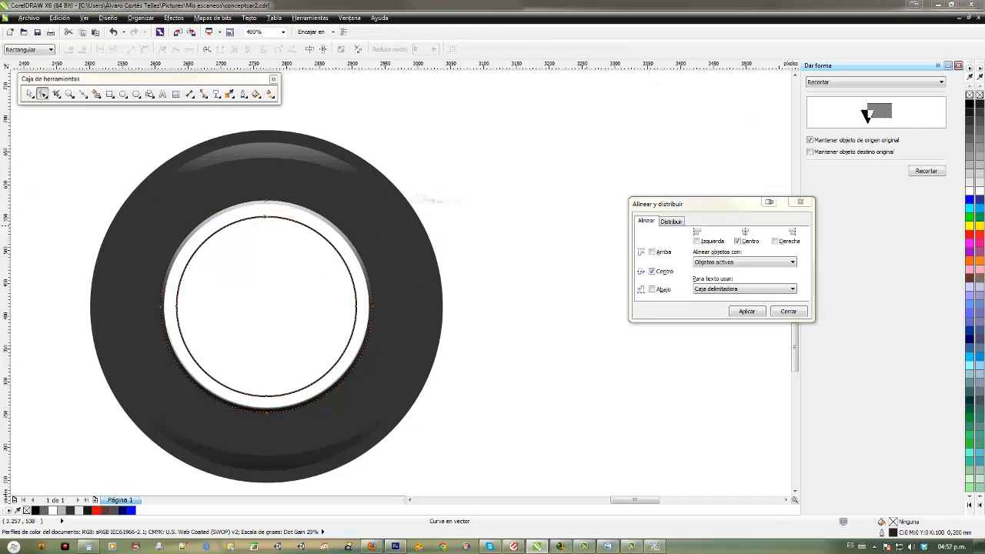
{"action": "left_click", "coordinate": [535, 299]}
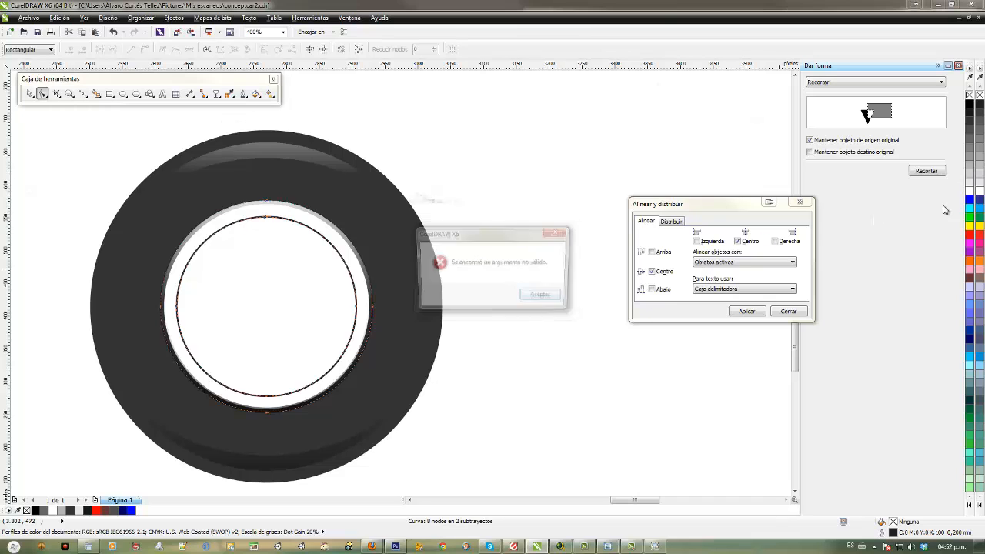
{"action": "left_click", "coordinate": [538, 298]}
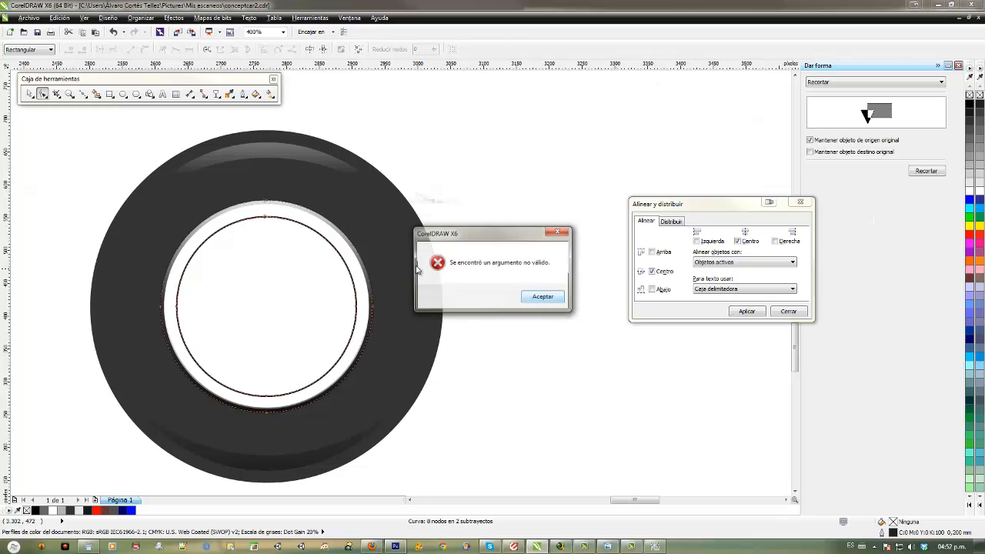
{"action": "left_click", "coordinate": [539, 298]}
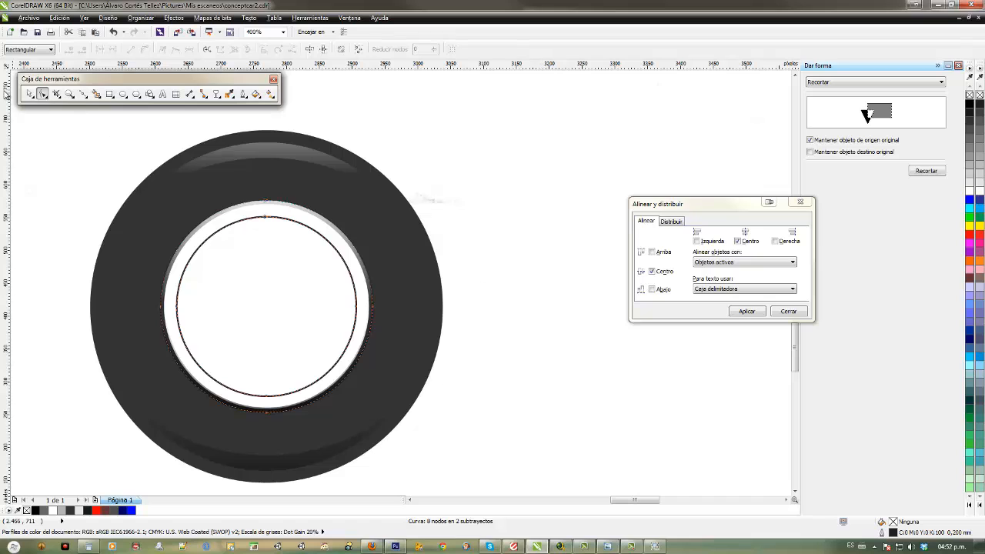
{"action": "left_click", "coordinate": [32, 95]}
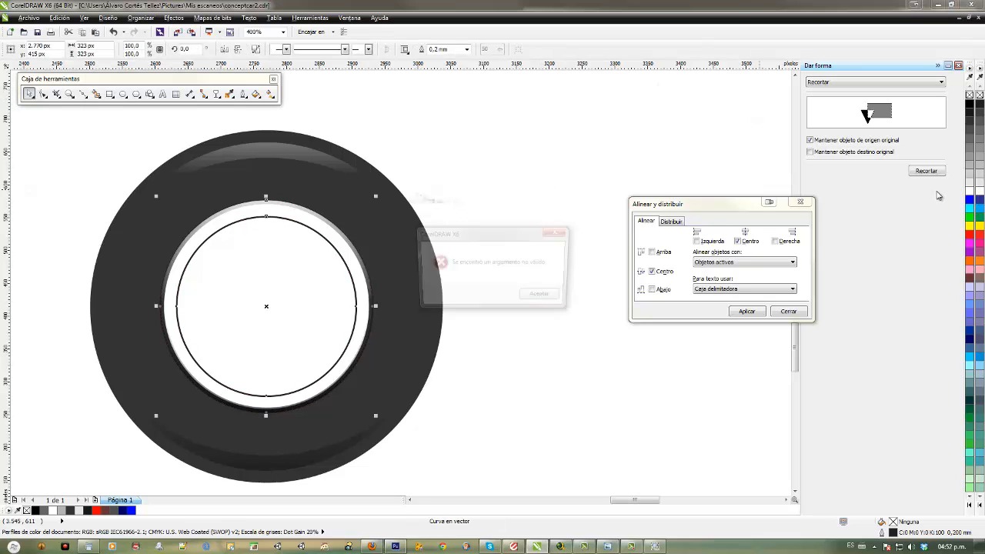
{"action": "left_click", "coordinate": [538, 298]}
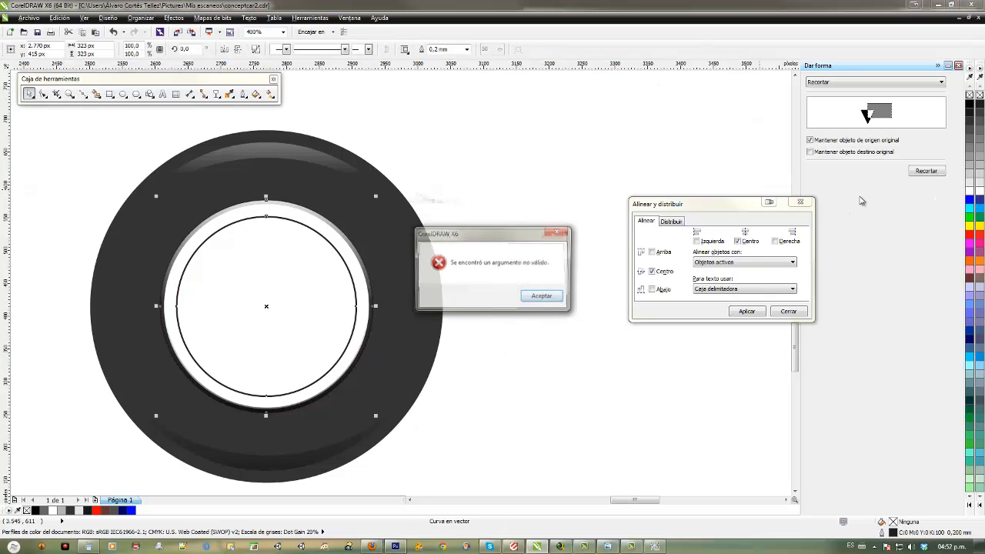
{"action": "left_click", "coordinate": [541, 298]}
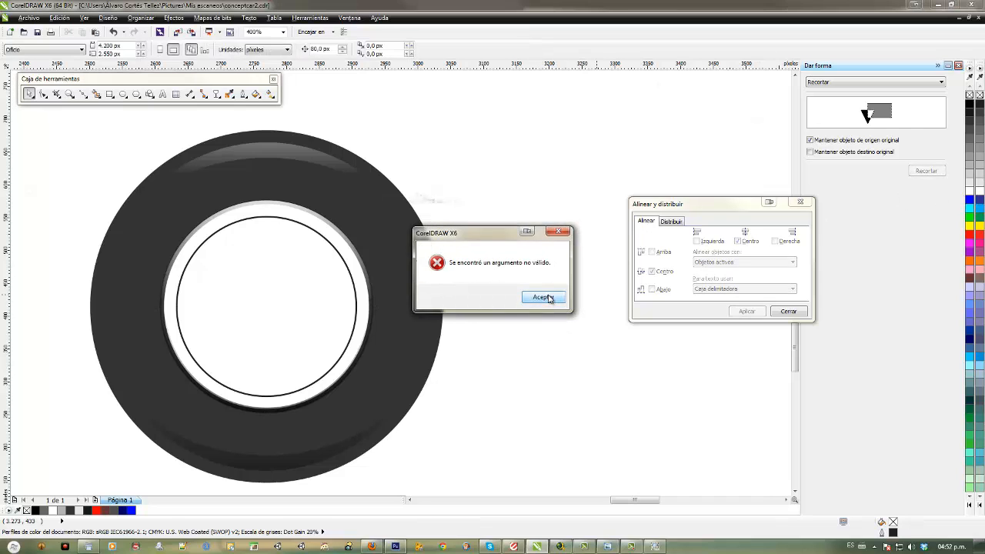
{"action": "left_click", "coordinate": [550, 299]}
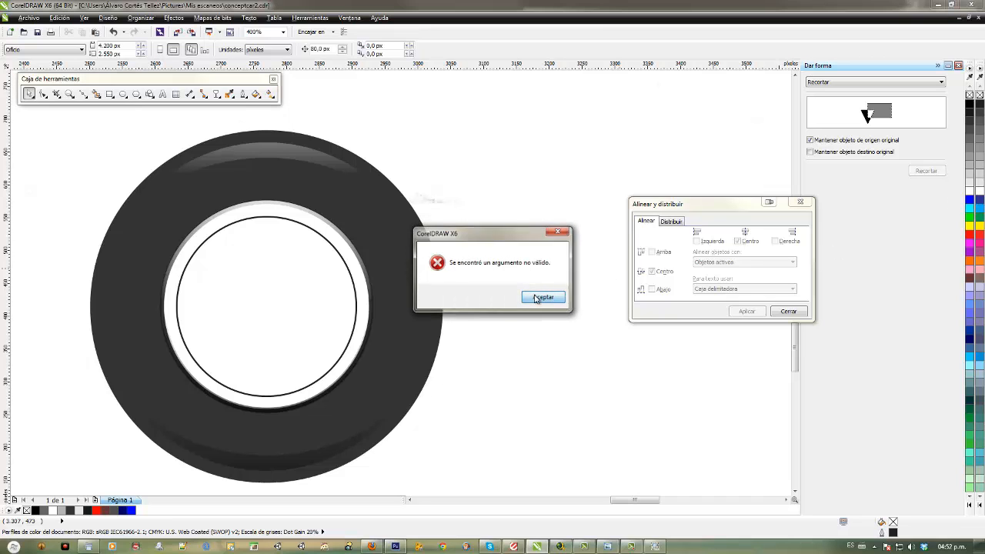
{"action": "left_click", "coordinate": [537, 297]}
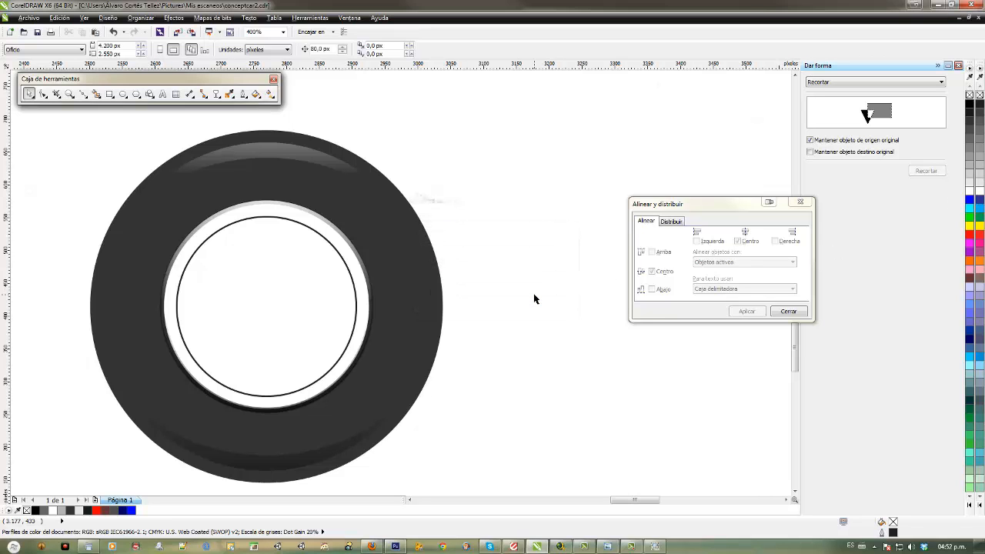
Step: Reselect the rim ring as a whole object and retry filling it with a palette colour
{"action": "double_click", "coordinate": [177, 270]}
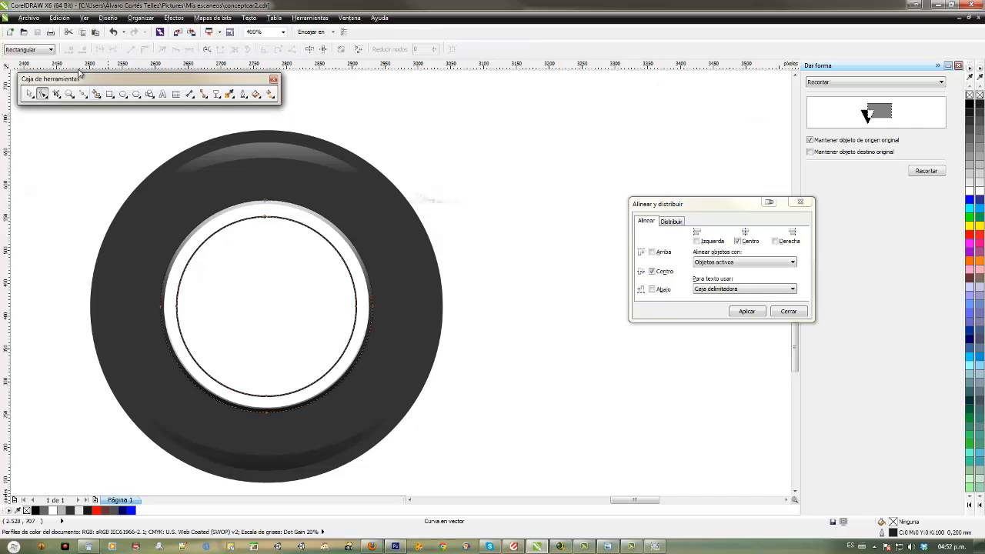
{"action": "left_click", "coordinate": [29, 95]}
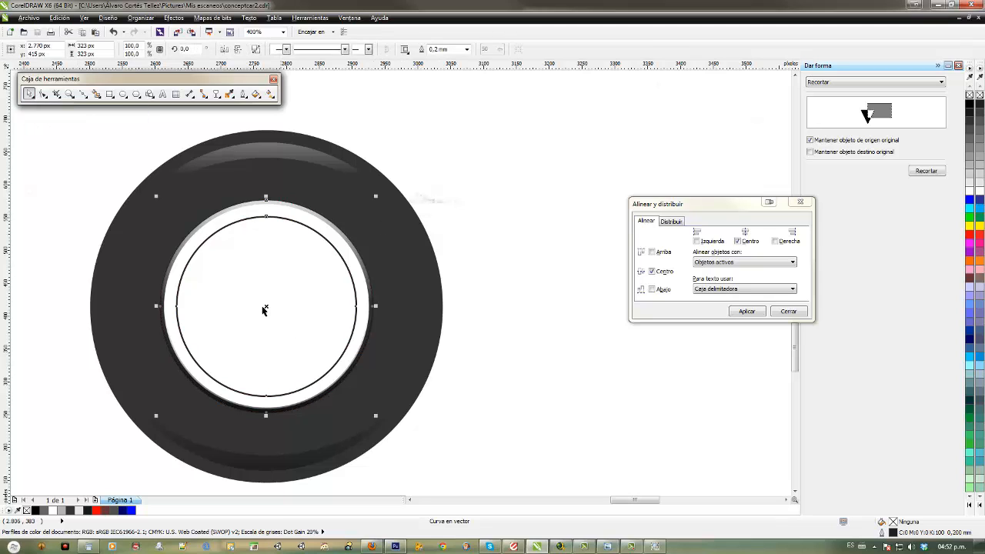
{"action": "left_click_drag", "start_coordinate": [258, 80], "coordinate": [264, 79]}
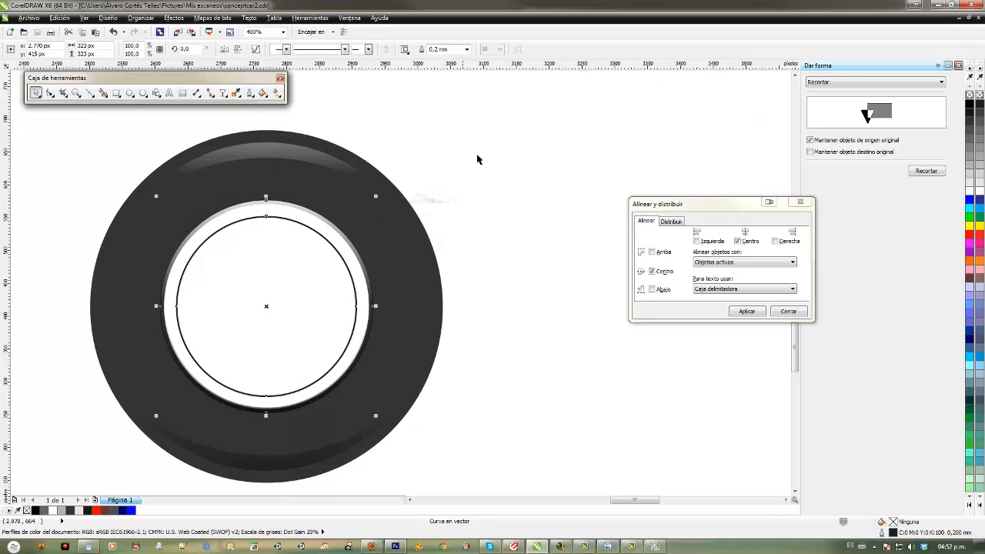
{"action": "left_click", "coordinate": [479, 176]}
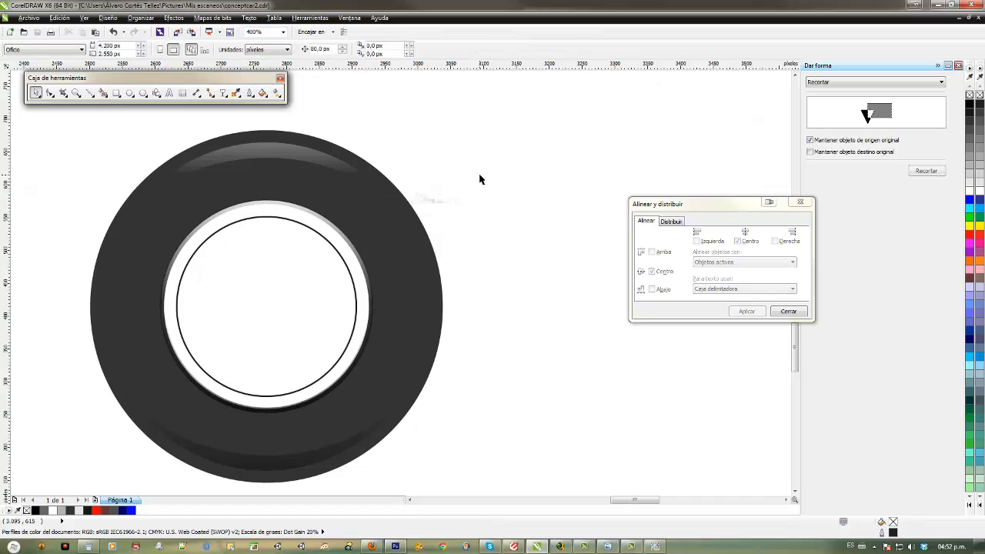
{"action": "left_click", "coordinate": [339, 257]}
{"action": "left_click", "coordinate": [928, 172]}
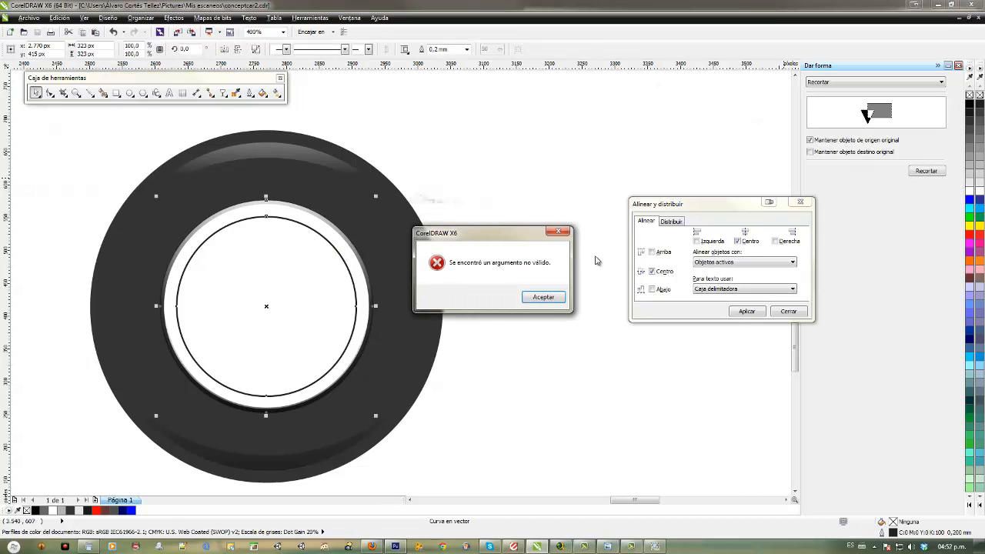
{"action": "left_click", "coordinate": [542, 304]}
{"action": "left_click", "coordinate": [934, 173]}
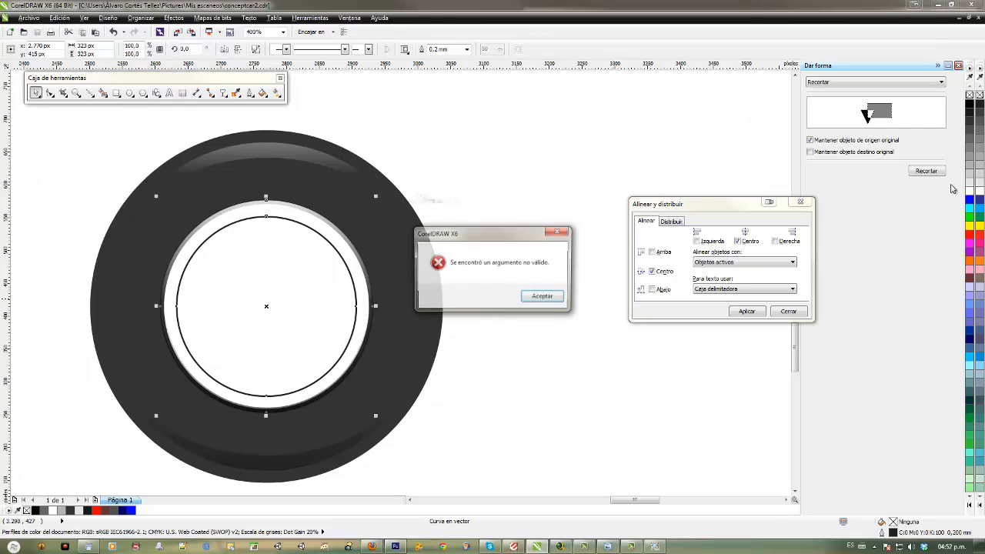
{"action": "left_click", "coordinate": [543, 298]}
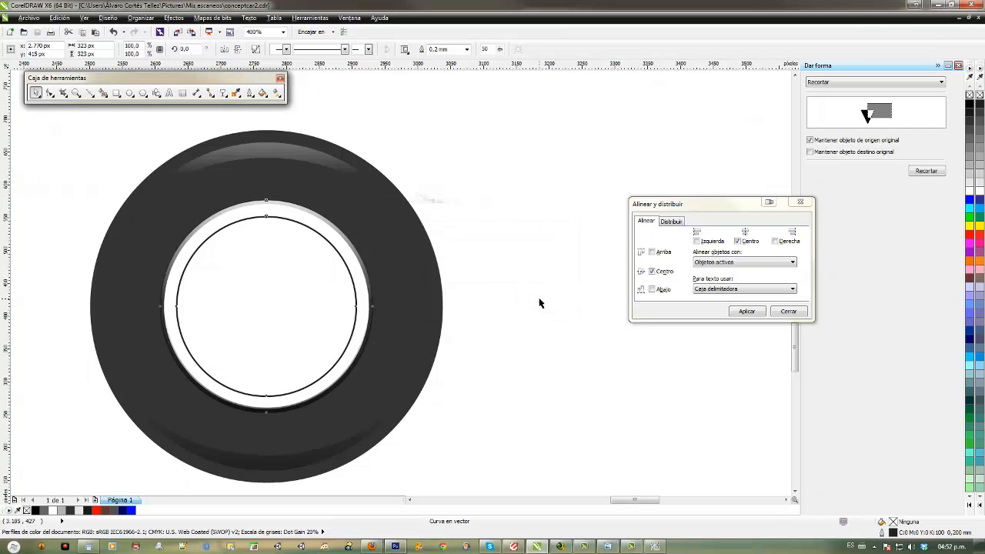
{"action": "left_click", "coordinate": [477, 307]}
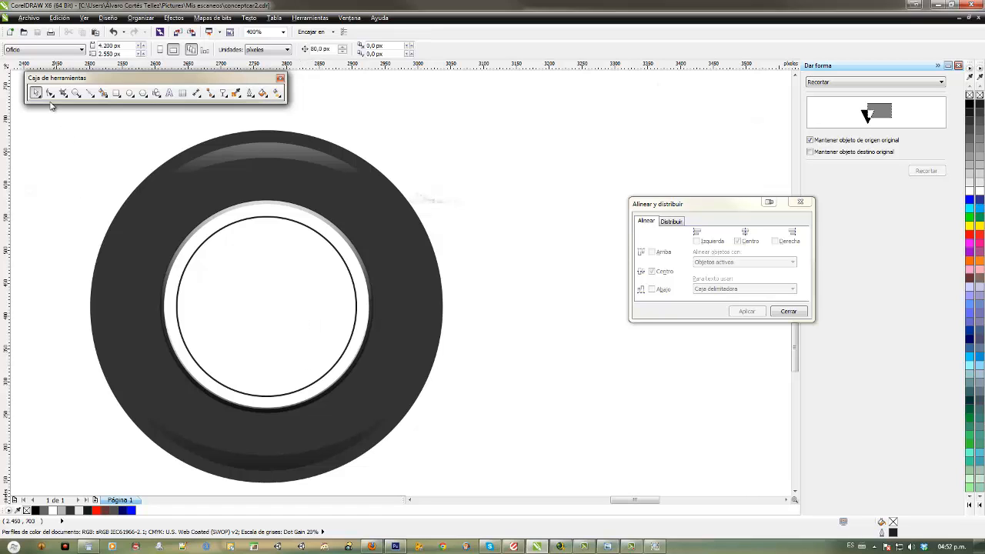
{"action": "left_click", "coordinate": [63, 93]}
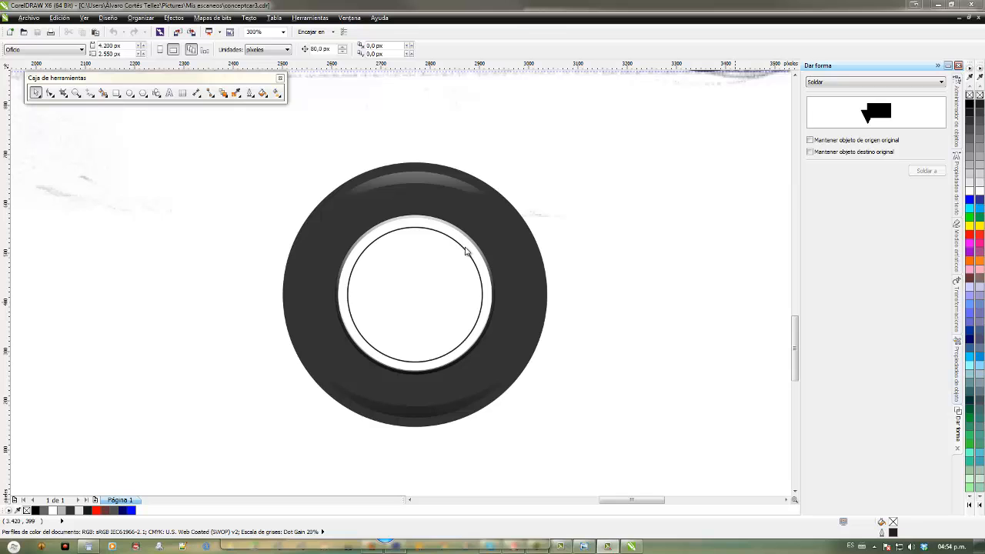
Step: Fill the rim ring in the tire's opening with light grey #CCCCCC and deselect it
{"action": "left_click", "coordinate": [465, 251]}
{"action": "key", "text": "F10"}
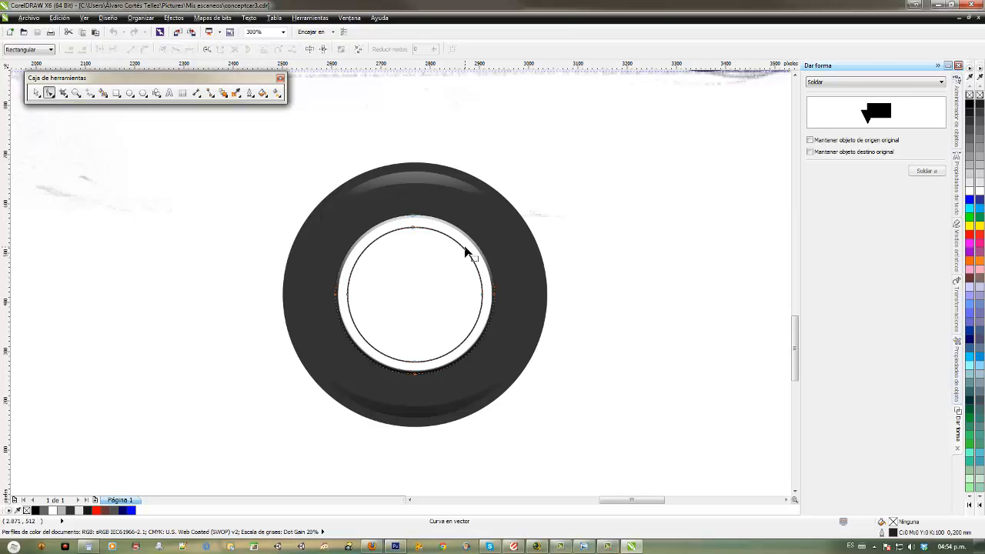
{"action": "left_click", "coordinate": [970, 152]}
{"action": "left_click", "coordinate": [970, 175]}
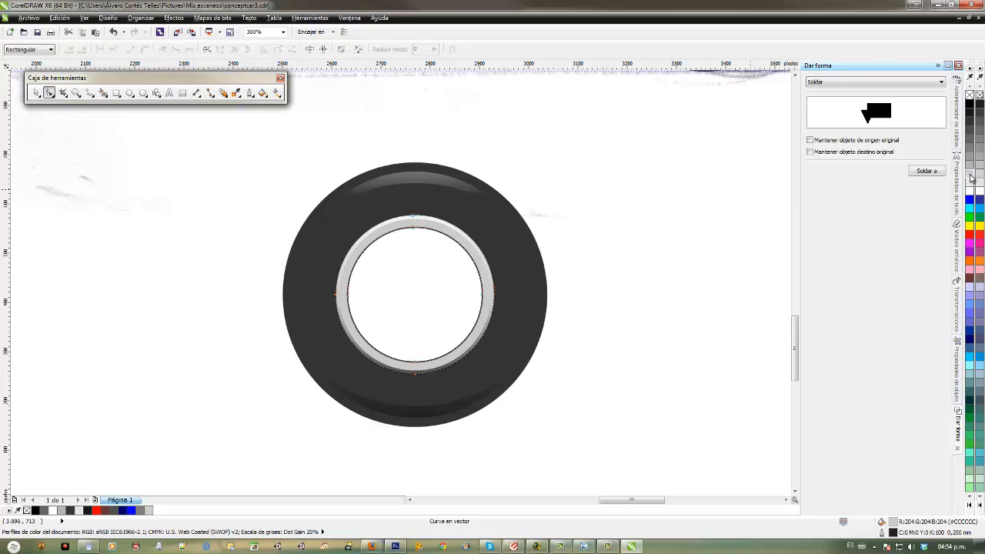
{"action": "left_click", "coordinate": [35, 92]}
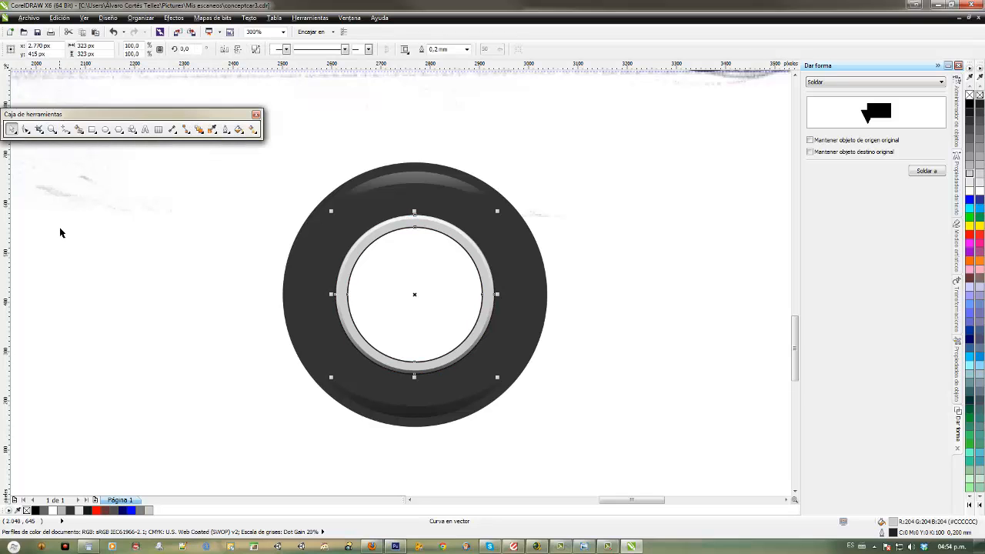
{"action": "left_click", "coordinate": [60, 229]}
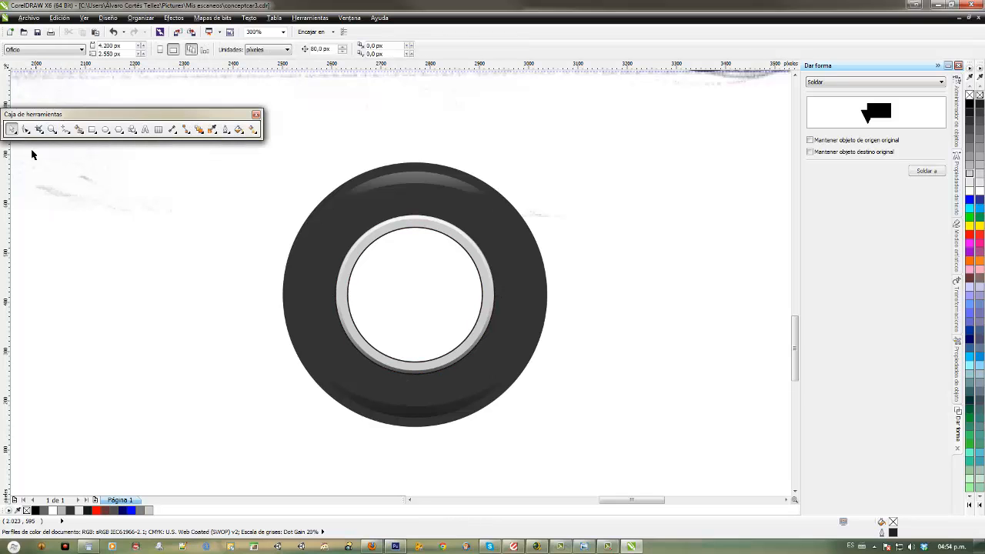
Step: Dock the floating toolbox vertically beside the drawing area
{"action": "right_click", "coordinate": [35, 116]}
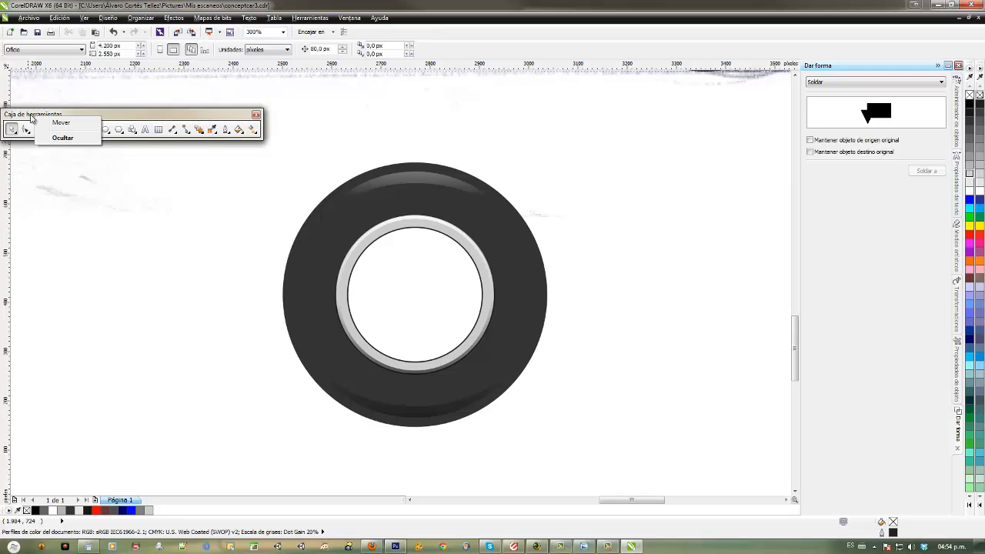
{"action": "left_click_drag", "start_coordinate": [28, 116], "coordinate": [8, 113]}
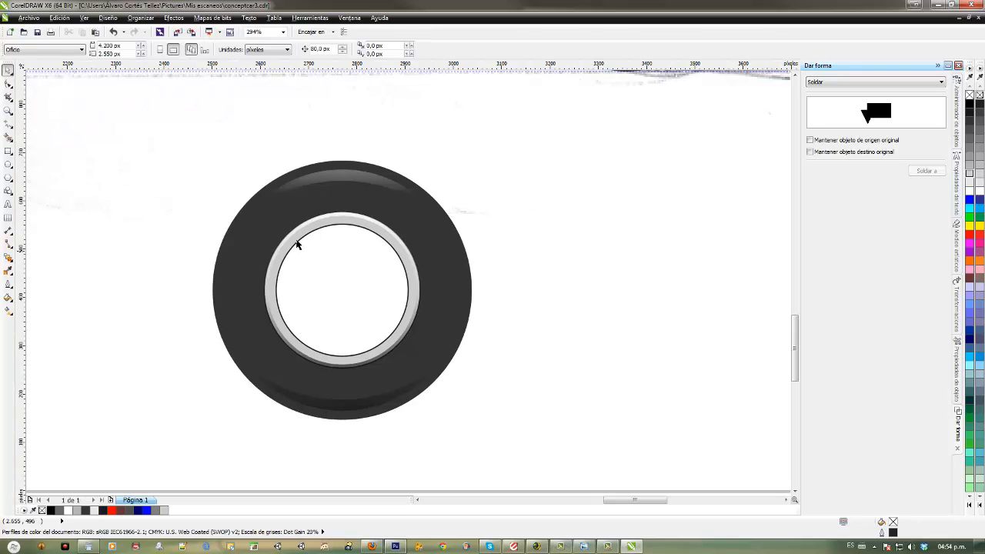
{"action": "left_click_drag", "start_coordinate": [318, 225], "coordinate": [399, 228]}
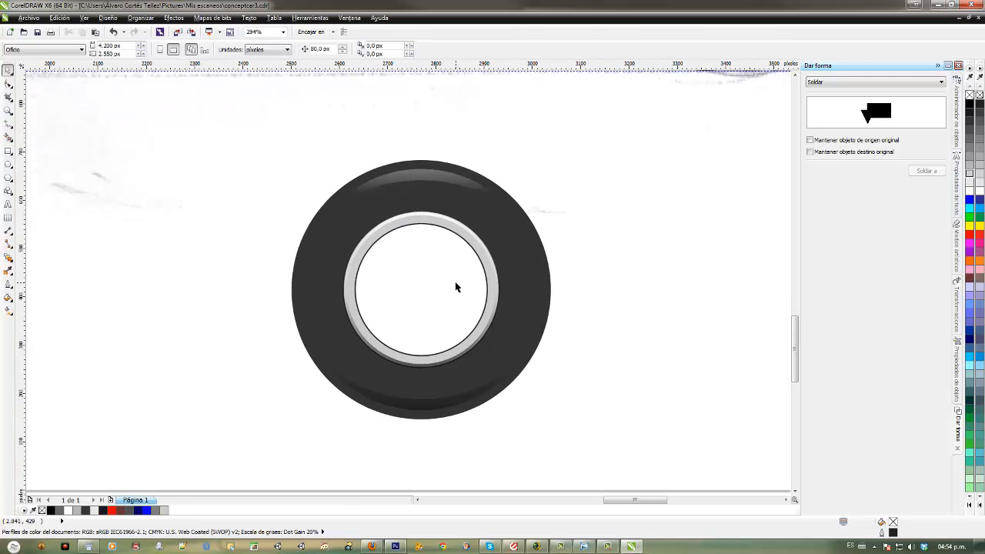
Step: Try to rotate a copy of the rim's two-arc shading group by 180° and undo it
{"action": "scroll", "coordinate": [456, 287], "scroll_direction": "up", "scroll_amount": 2}
{"action": "scroll", "coordinate": [428, 239], "scroll_direction": "left", "scroll_amount": 1}
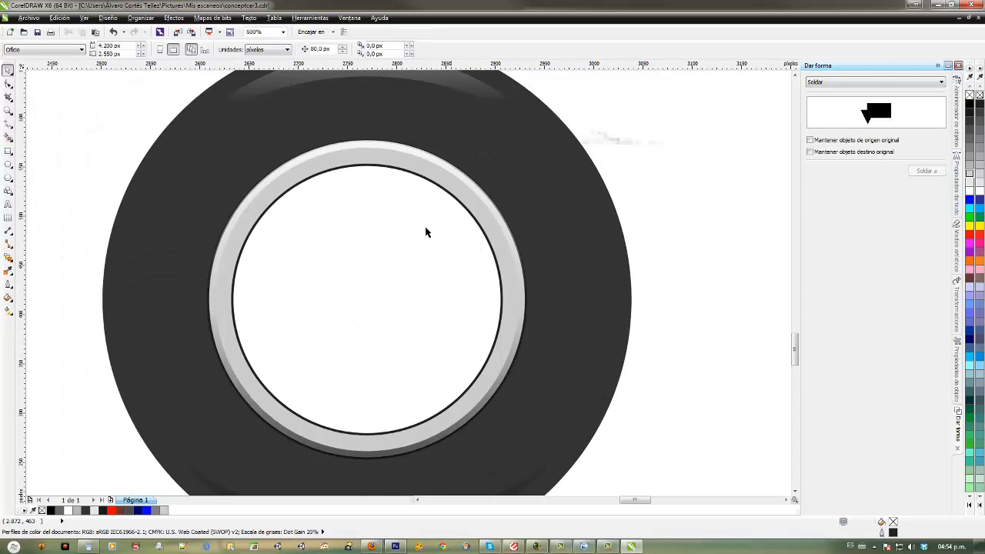
{"action": "left_click", "coordinate": [366, 151]}
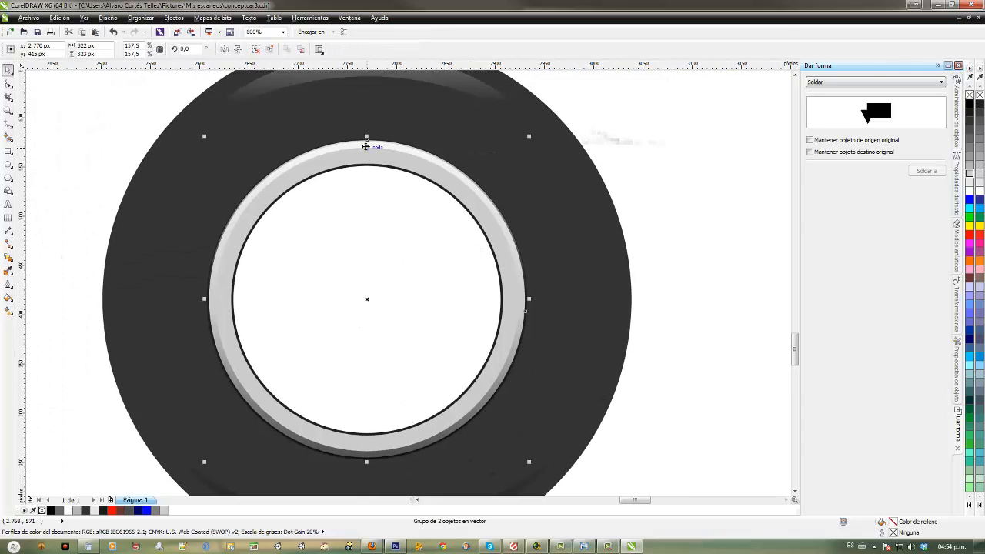
{"action": "left_click", "coordinate": [957, 292]}
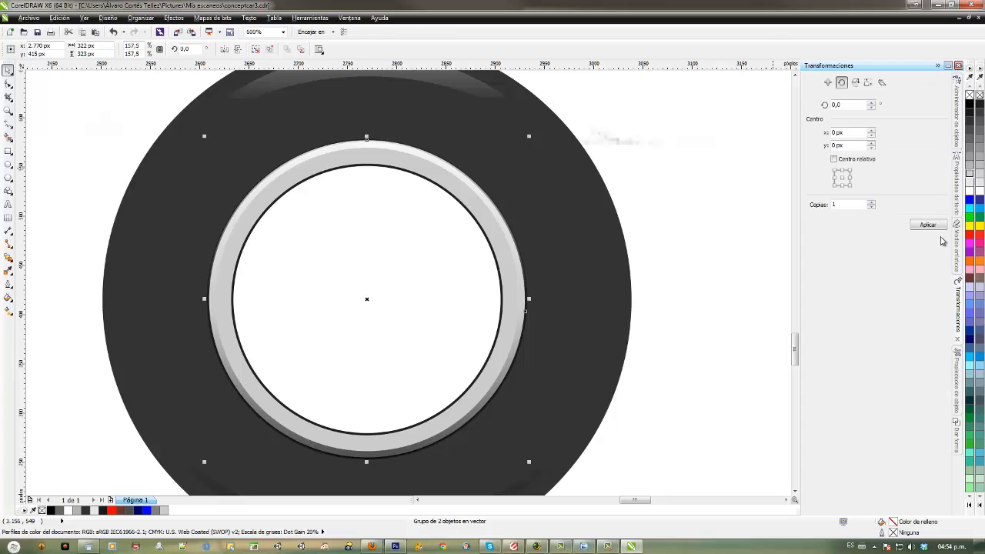
{"action": "left_click_drag", "start_coordinate": [853, 104], "coordinate": [824, 105]}
{"action": "type", "text": "180"}
{"action": "left_click", "coordinate": [925, 226]}
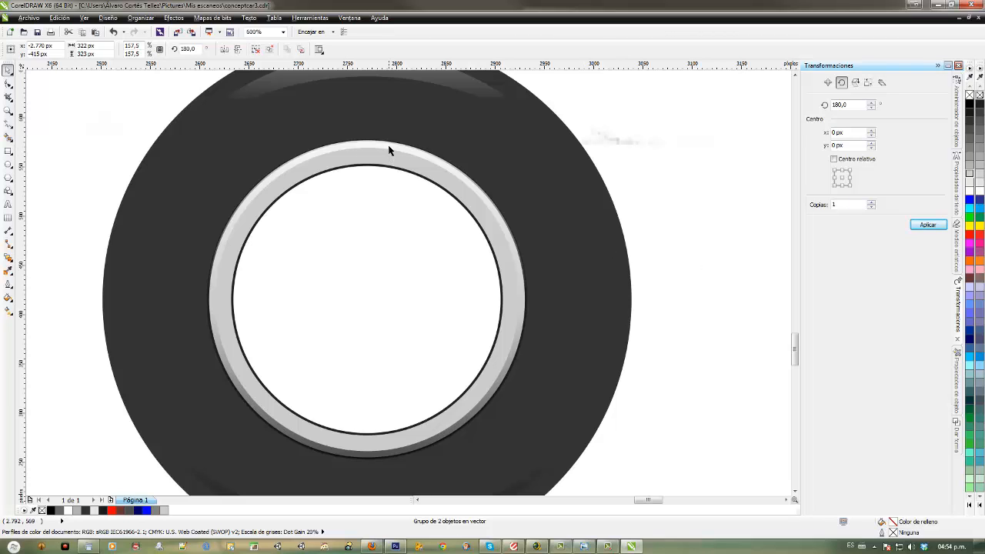
{"action": "left_click_drag", "start_coordinate": [388, 150], "coordinate": [354, 189]}
{"action": "key", "text": "ctrl+z"}
Step: Try the 180° rotation of the rim's shading group again with 0 copies and undo it
{"action": "left_click", "coordinate": [870, 207]}
{"action": "left_click", "coordinate": [916, 226]}
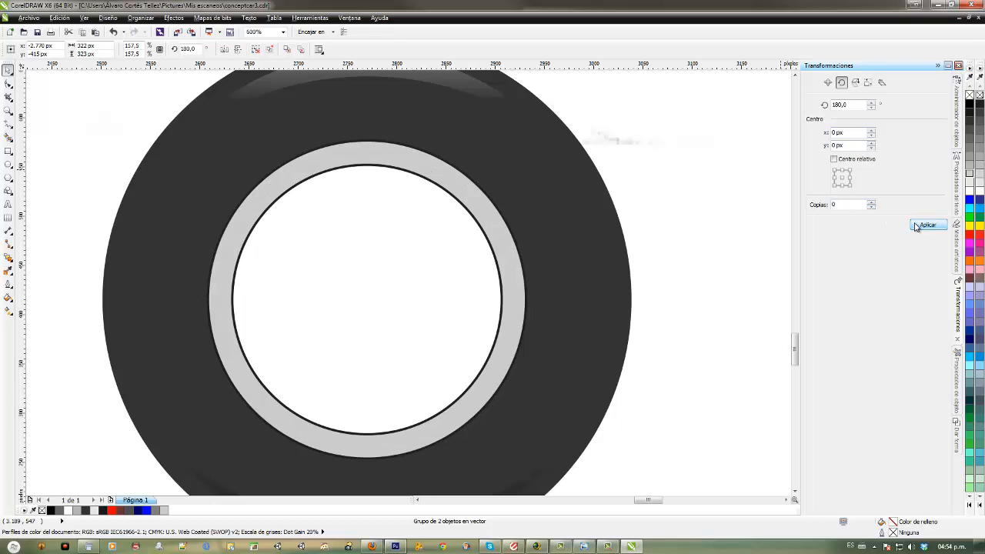
{"action": "key", "text": "ctrl+z"}
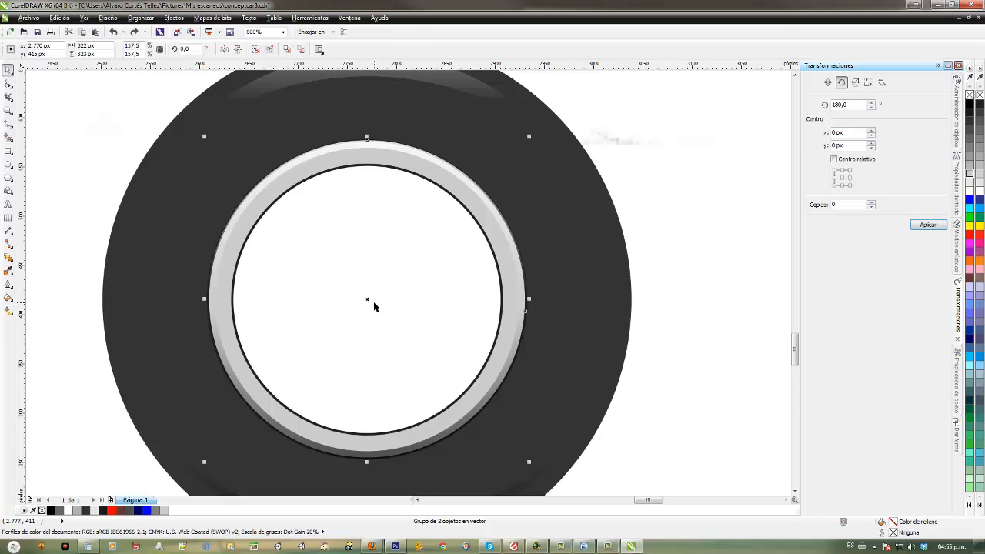
Step: Move the rotation centre of the rim's shading group to the middle of the ring and apply a 180° rotation with 0 copies
{"action": "scroll", "coordinate": [374, 306], "scroll_direction": "down", "scroll_amount": 6}
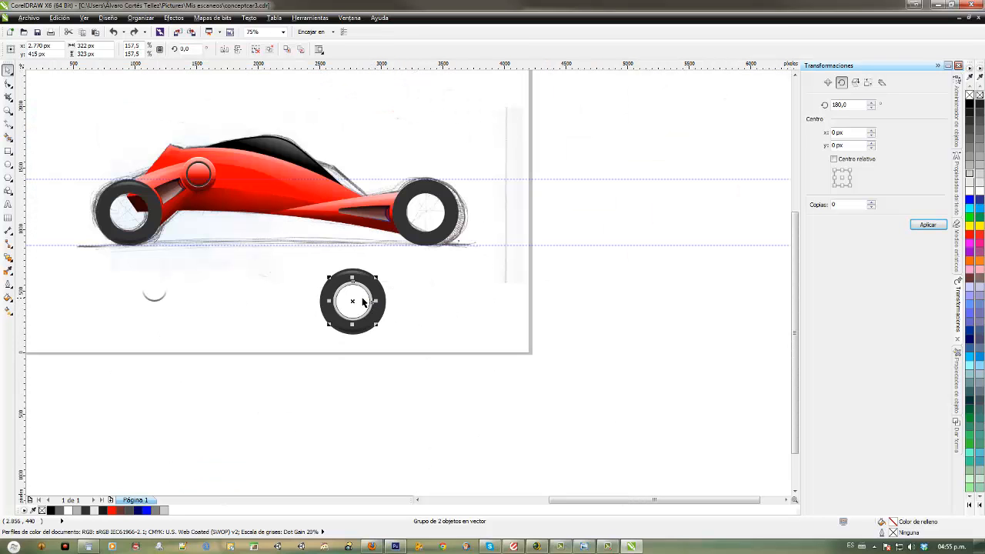
{"action": "key", "text": "Escape"}
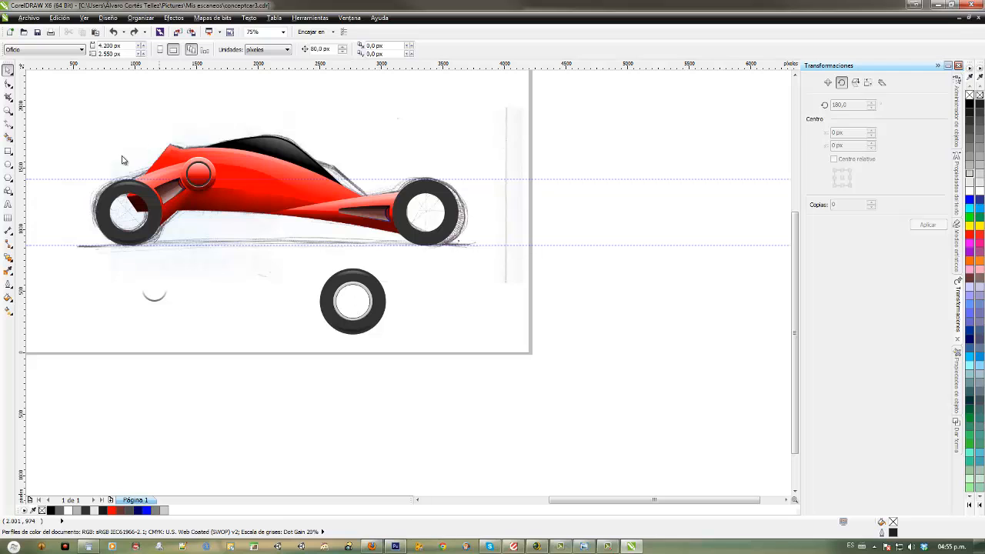
{"action": "scroll", "coordinate": [190, 206], "scroll_direction": "down", "scroll_amount": 1}
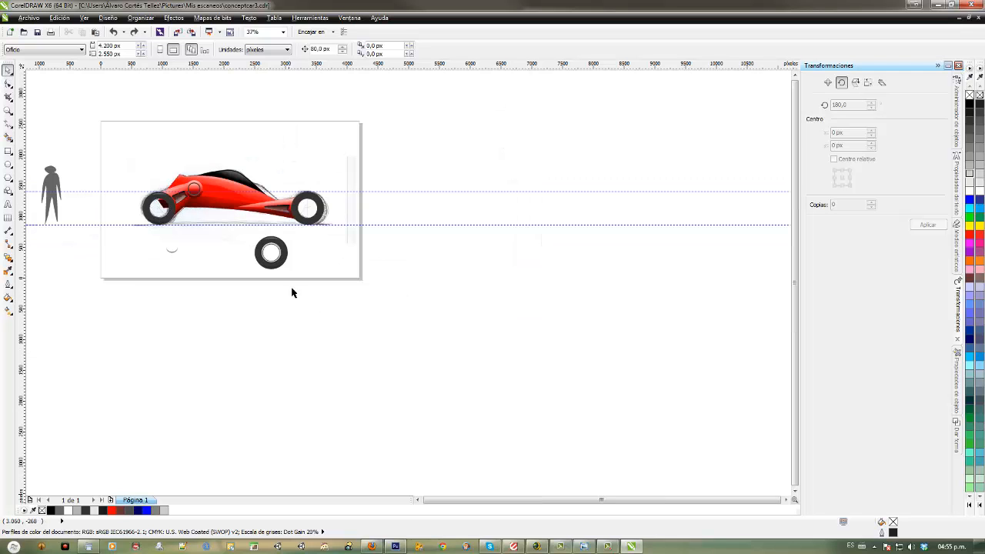
{"action": "left_click_drag", "start_coordinate": [292, 289], "coordinate": [394, 294]}
{"action": "scroll", "coordinate": [393, 290], "scroll_direction": "up", "scroll_amount": 1}
{"action": "scroll", "coordinate": [393, 290], "scroll_direction": "up", "scroll_amount": 1}
{"action": "left_click_drag", "start_coordinate": [240, 215], "coordinate": [427, 285]}
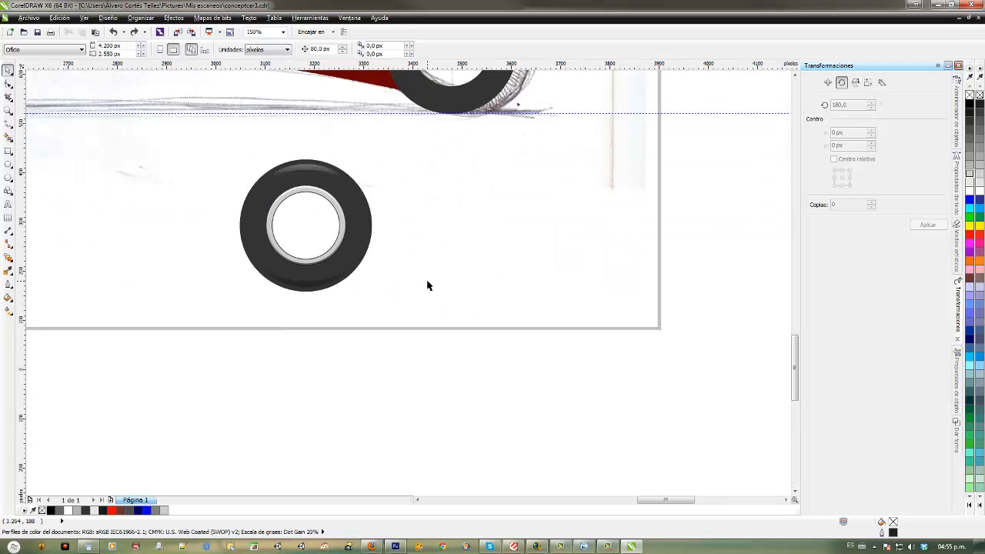
{"action": "scroll", "coordinate": [508, 284], "scroll_direction": "up", "scroll_amount": 1}
{"action": "left_click_drag", "start_coordinate": [278, 206], "coordinate": [495, 301]}
{"action": "left_click", "coordinate": [325, 186]}
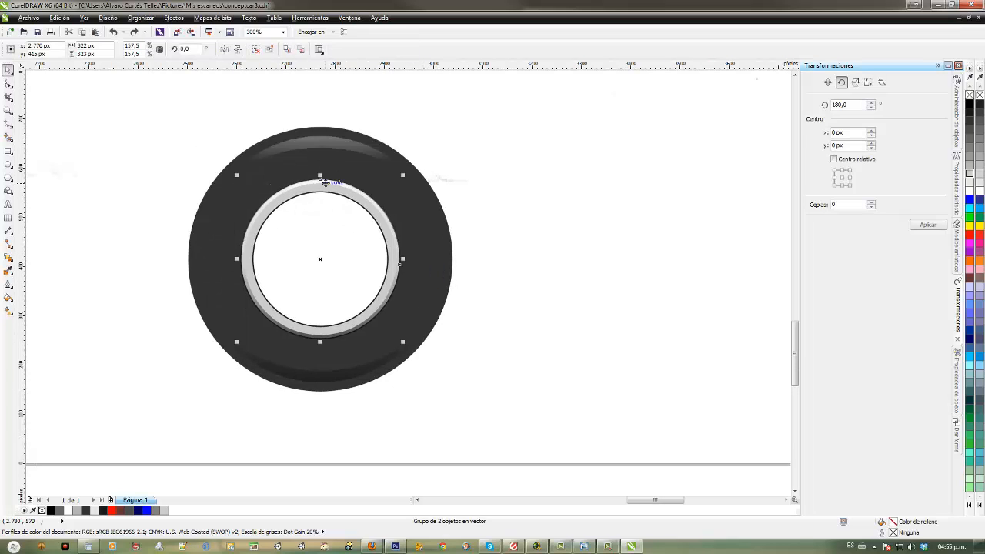
{"action": "left_click", "coordinate": [324, 186]}
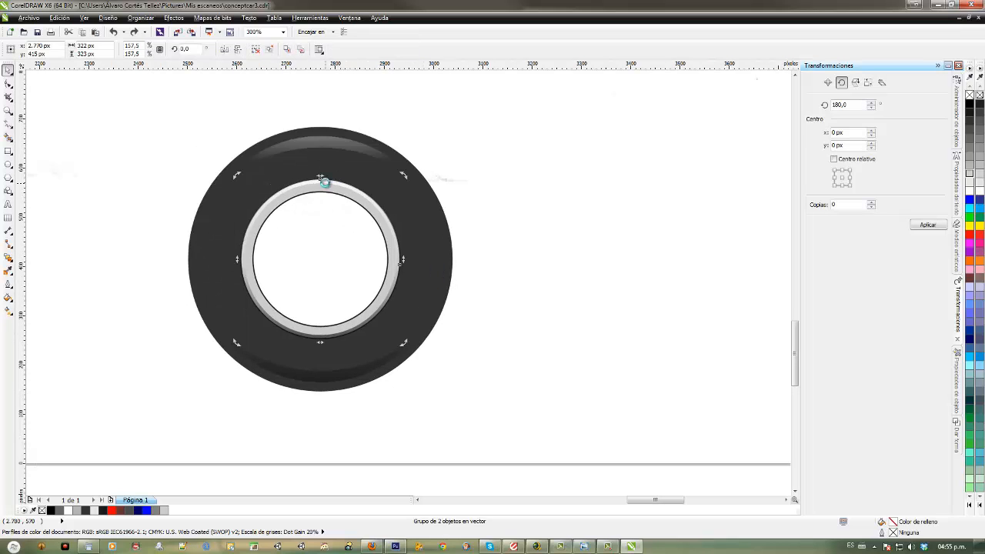
{"action": "scroll", "coordinate": [324, 183], "scroll_direction": "down", "scroll_amount": 2}
{"action": "scroll", "coordinate": [324, 186], "scroll_direction": "down", "scroll_amount": 1}
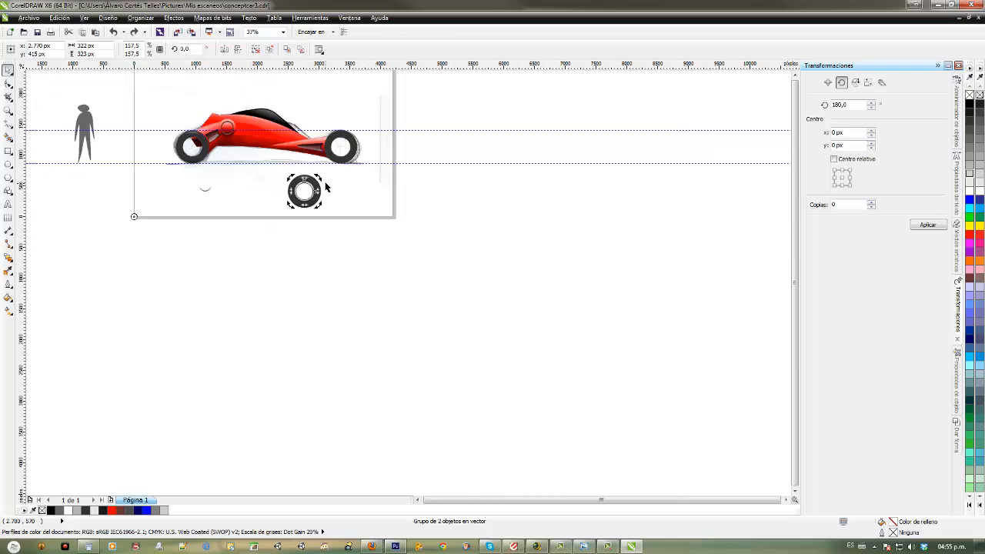
{"action": "left_click_drag", "start_coordinate": [134, 217], "coordinate": [303, 196]}
{"action": "scroll", "coordinate": [304, 196], "scroll_direction": "up", "scroll_amount": 3}
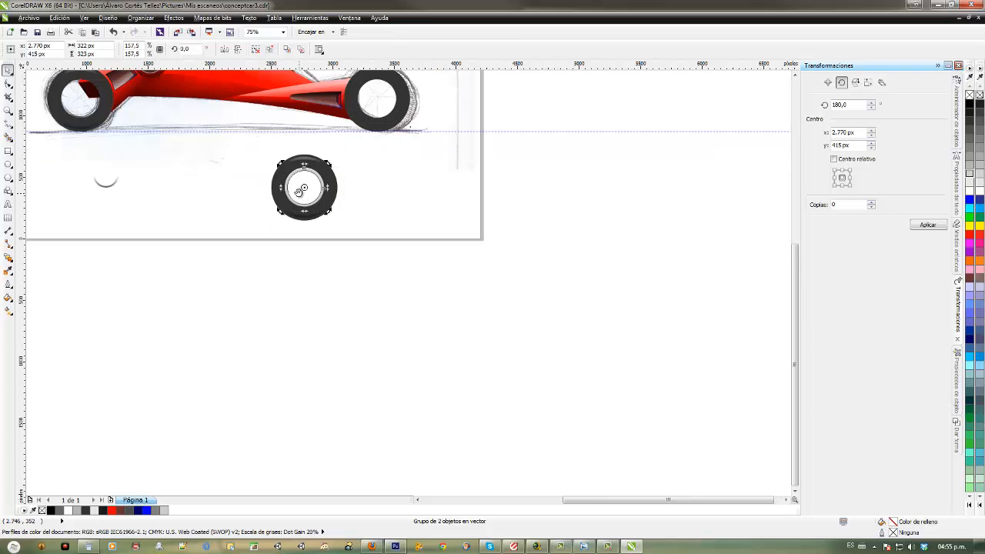
{"action": "left_click", "coordinate": [917, 226]}
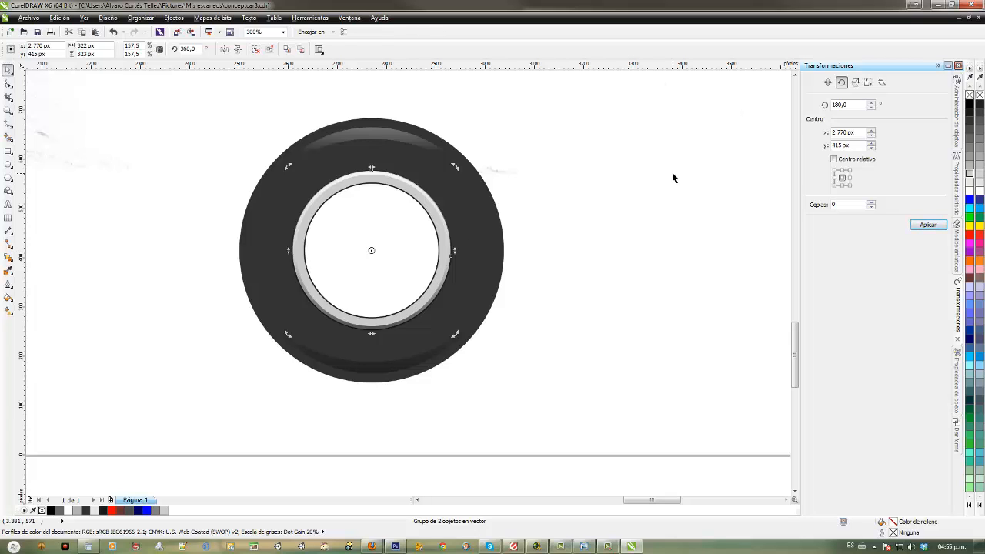
Step: Try moving the rim's shading group off the tire and undo the moves
{"action": "left_click", "coordinate": [346, 214]}
{"action": "left_click_drag", "start_coordinate": [362, 171], "coordinate": [213, 190]}
{"action": "key", "text": "ctrl+z"}
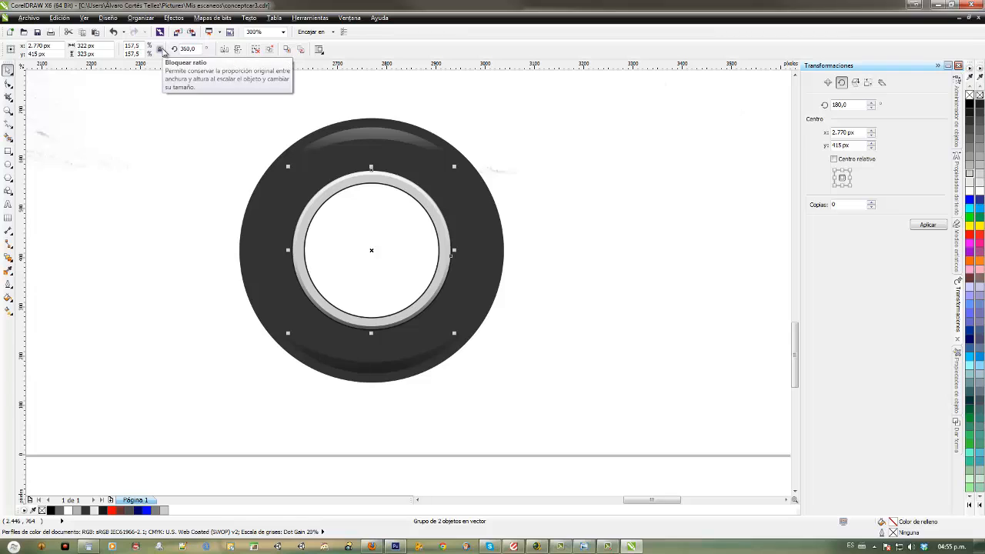
{"action": "left_click", "coordinate": [160, 49]}
{"action": "left_click", "coordinate": [197, 48]}
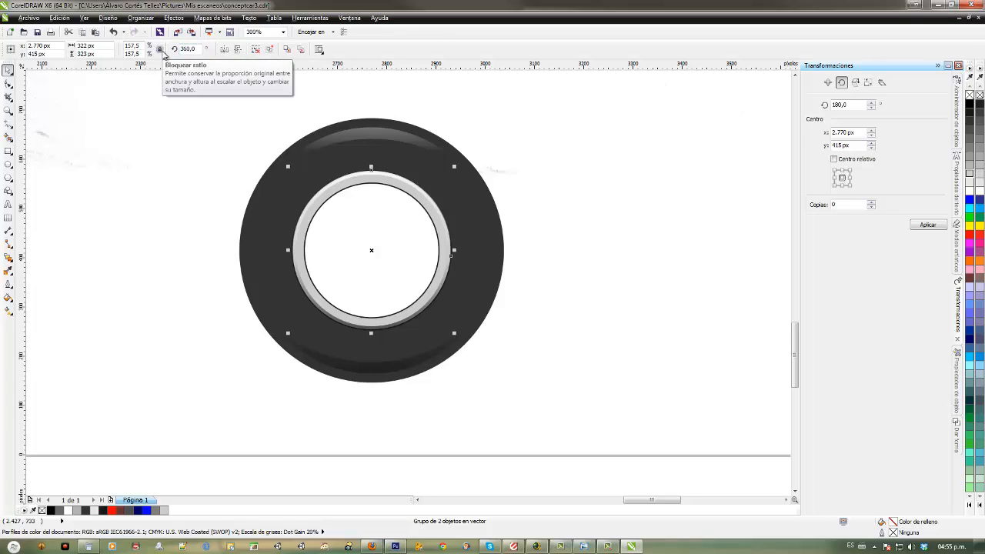
{"action": "left_click_drag", "start_coordinate": [370, 250], "coordinate": [229, 232]}
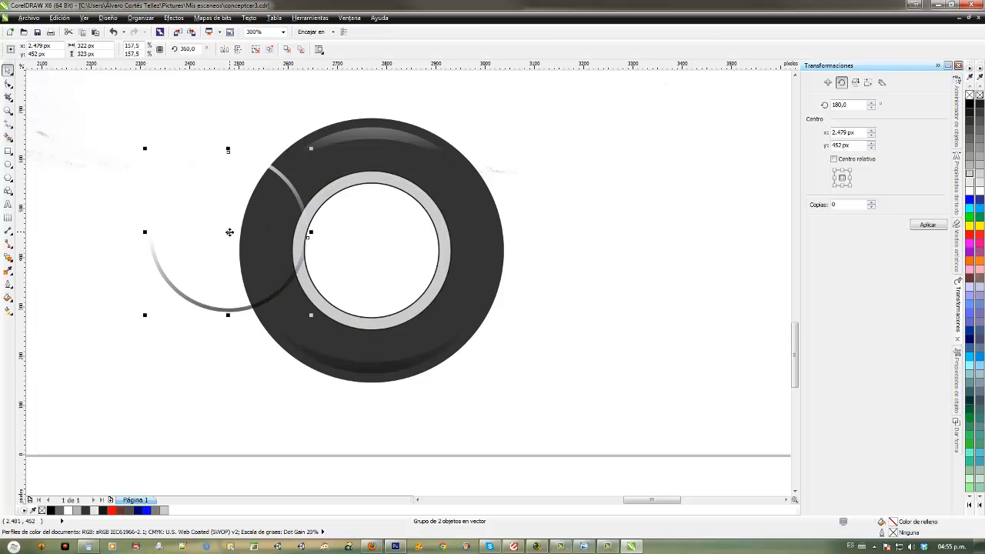
{"action": "key", "text": "ctrl+z"}
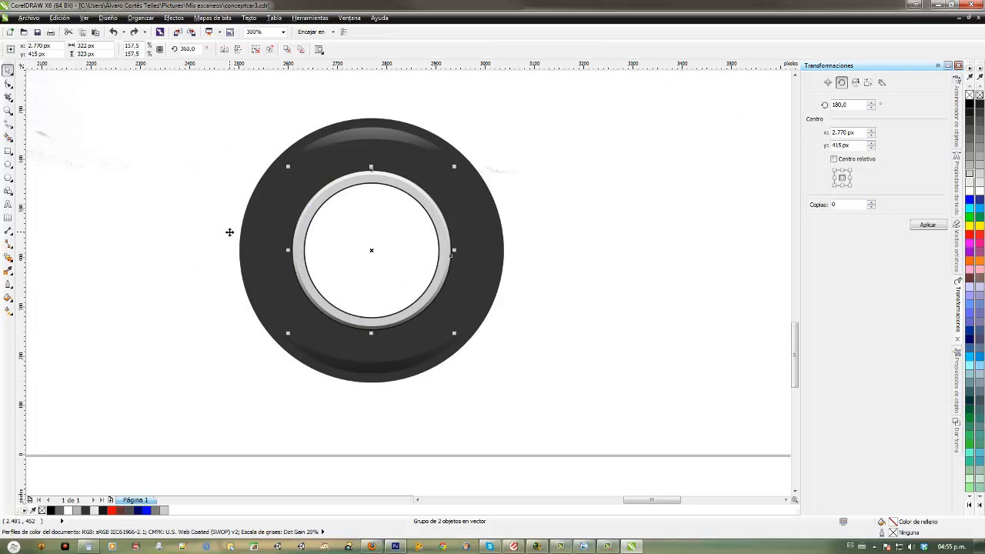
Step: Try to mirror the rim's shading group vertically at 100% scale with 0 copies
{"action": "left_click", "coordinate": [855, 83]}
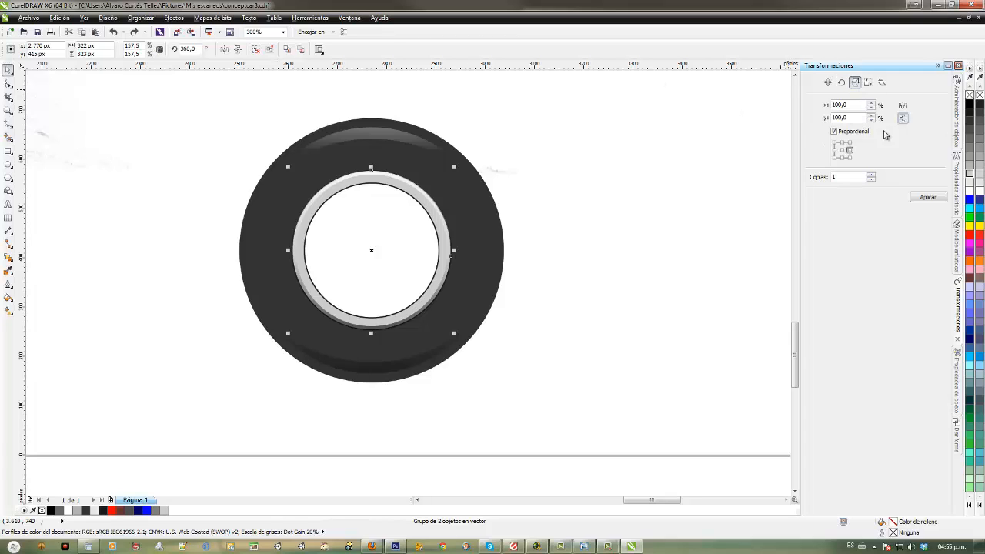
{"action": "left_click", "coordinate": [870, 179]}
{"action": "left_click", "coordinate": [918, 199]}
Step: Move the rim's shading group to one side of the tire and set its rotation angle to 180°
{"action": "left_click_drag", "start_coordinate": [372, 251], "coordinate": [189, 247]}
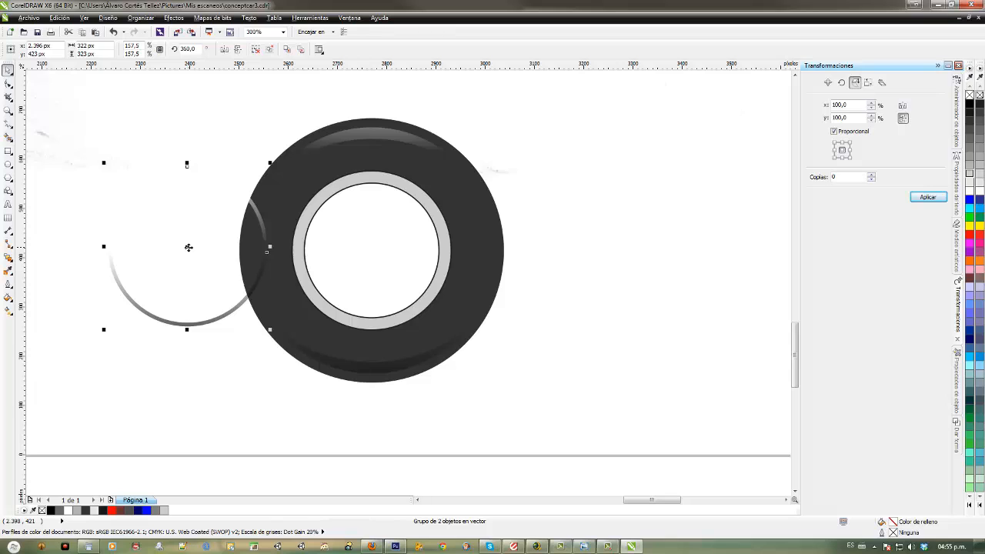
{"action": "left_click", "coordinate": [238, 192]}
{"action": "left_click_drag", "start_coordinate": [270, 164], "coordinate": [284, 215]}
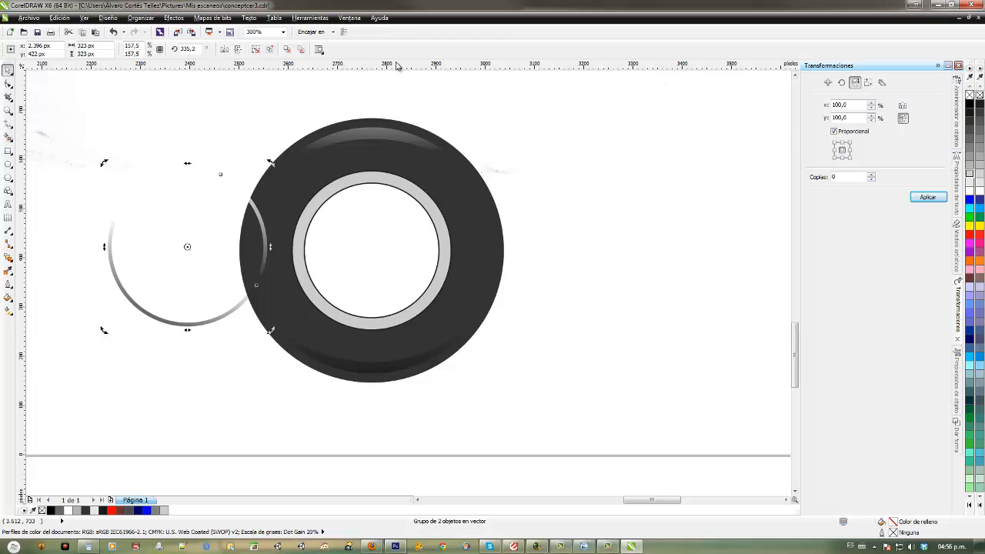
{"action": "left_click", "coordinate": [174, 51]}
{"action": "type", "text": "180"}
{"action": "key", "text": "Return"}
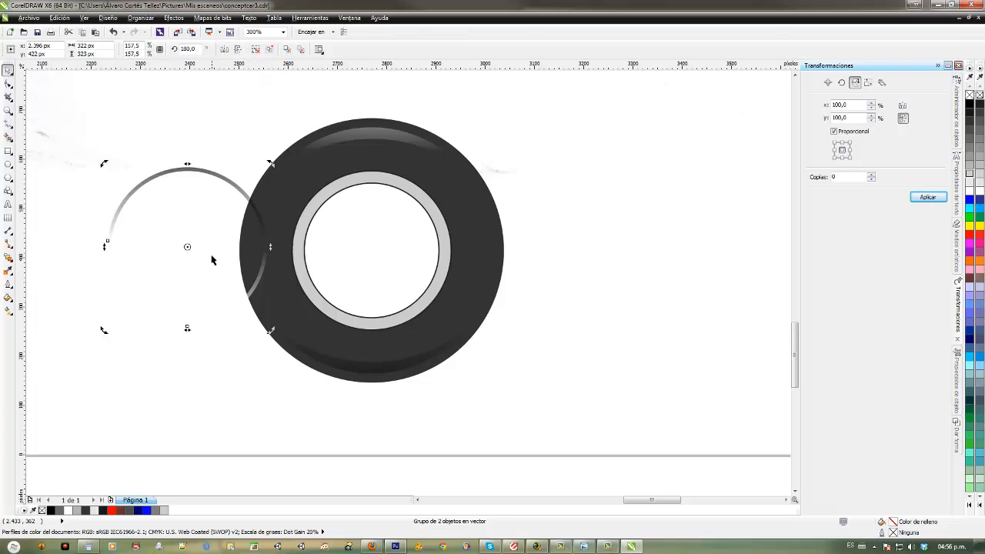
Step: Move the rotated shading group back onto the grey rim ring and deselect it
{"action": "left_click", "coordinate": [184, 244]}
{"action": "left_click_drag", "start_coordinate": [186, 250], "coordinate": [371, 253]}
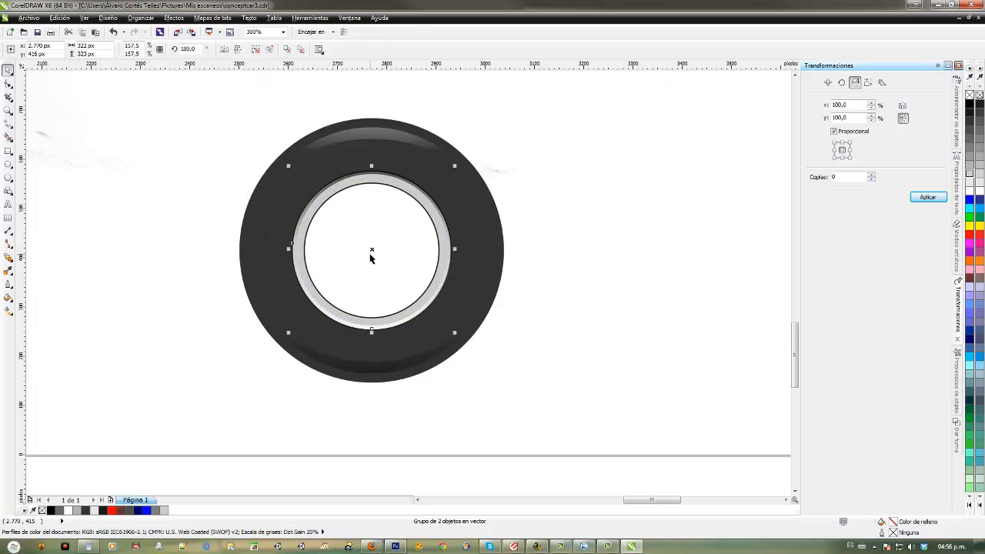
{"action": "left_click", "coordinate": [533, 259]}
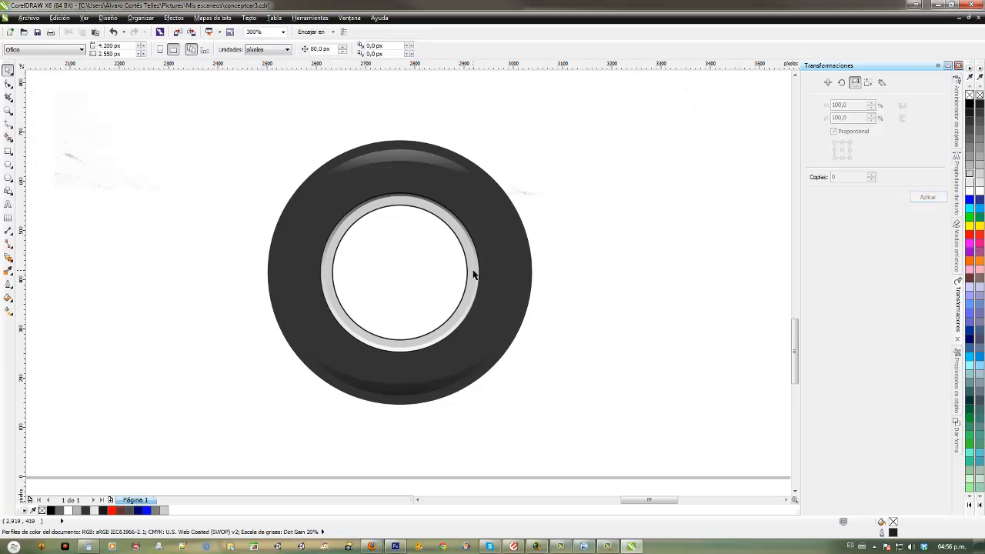
Step: Try shrinking the dark arc within the rim's shading group towards the inner edge and undo it
{"action": "scroll", "coordinate": [444, 252], "scroll_direction": "up", "scroll_amount": 2}
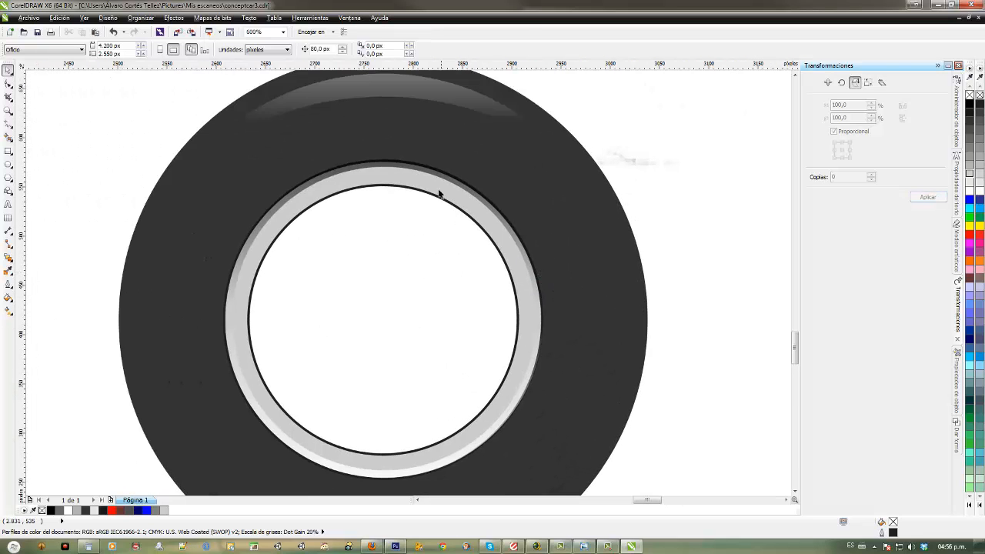
{"action": "left_click", "coordinate": [437, 177]}
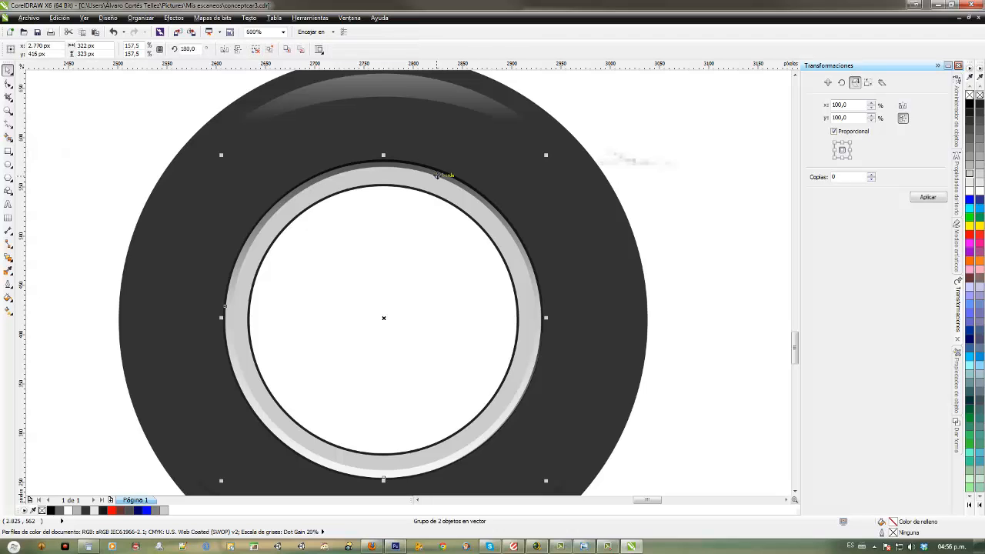
{"action": "left_click", "coordinate": [437, 177], "text": "ctrl"}
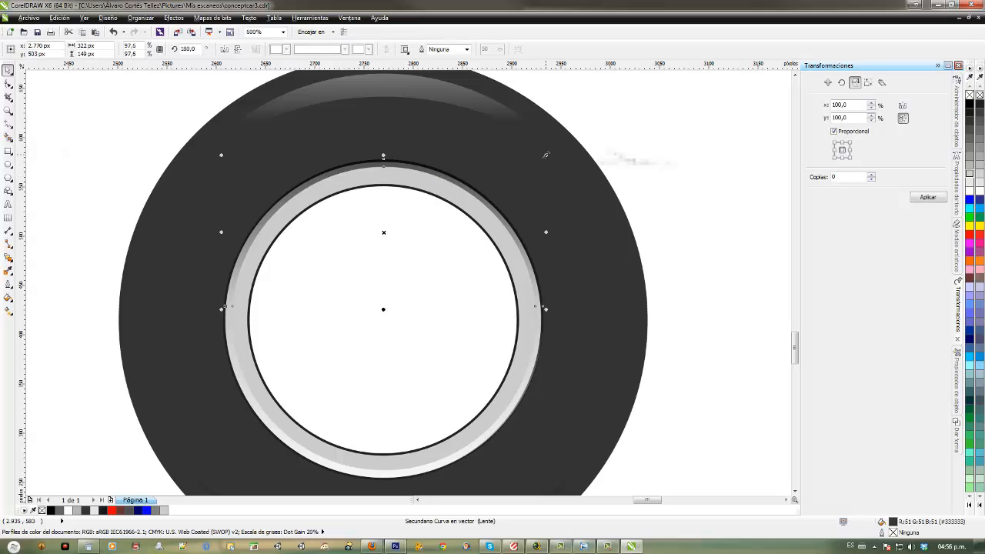
{"action": "left_click_drag", "start_coordinate": [545, 155], "coordinate": [520, 171]}
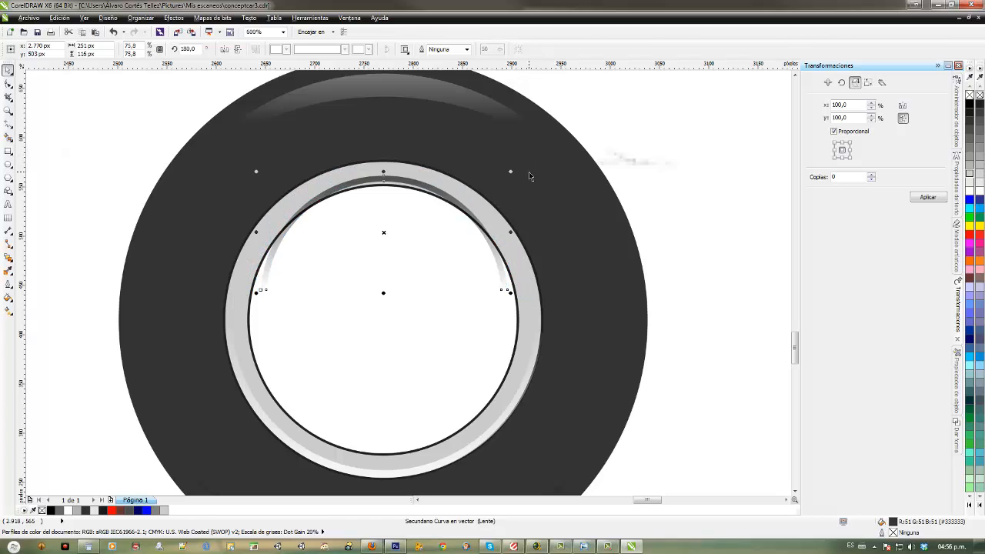
{"action": "key", "text": "ctrl+z"}
{"action": "key", "text": "Escape"}
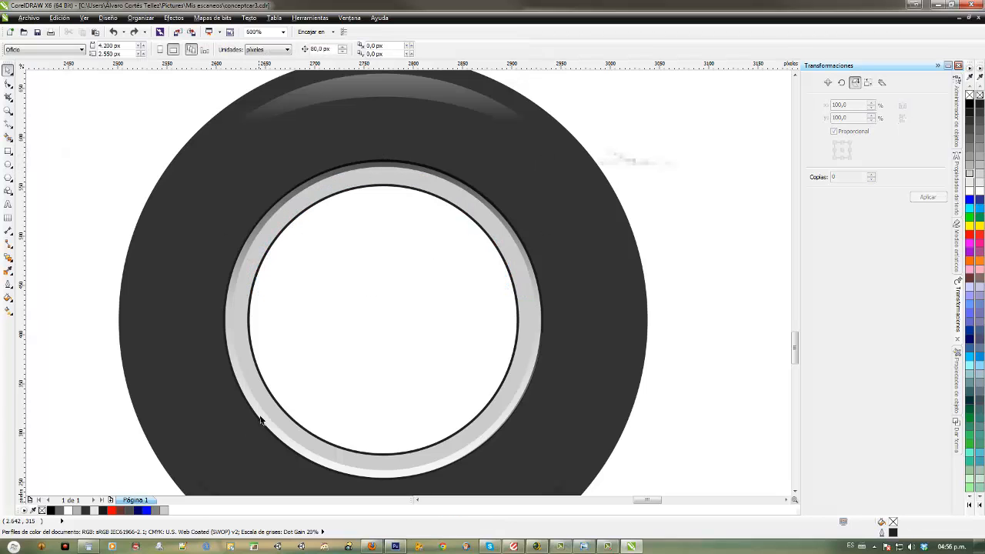
Step: Align the shading group and the grey rim ring by their centres, both horizontally and vertically
{"action": "left_click", "coordinate": [260, 417]}
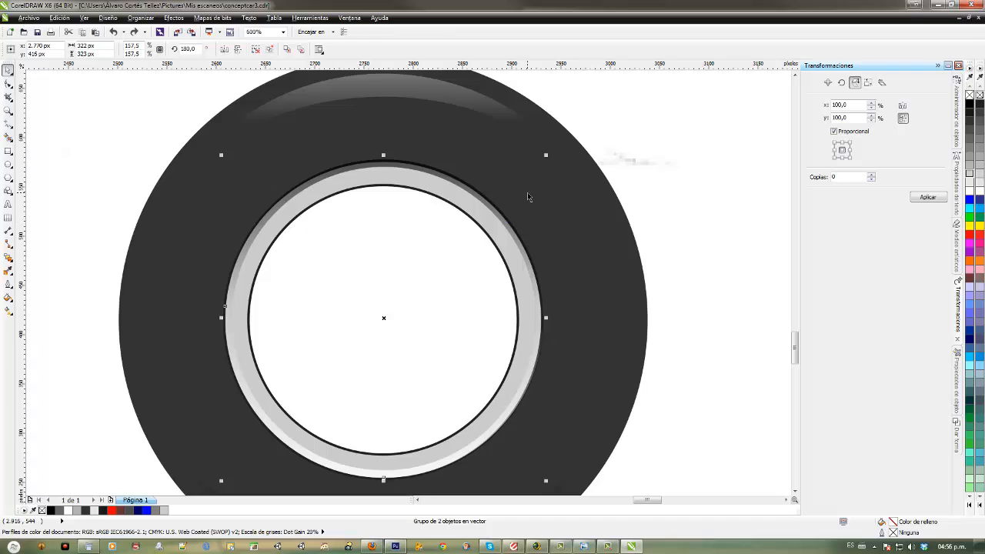
{"action": "left_click", "coordinate": [375, 177], "text": "shift"}
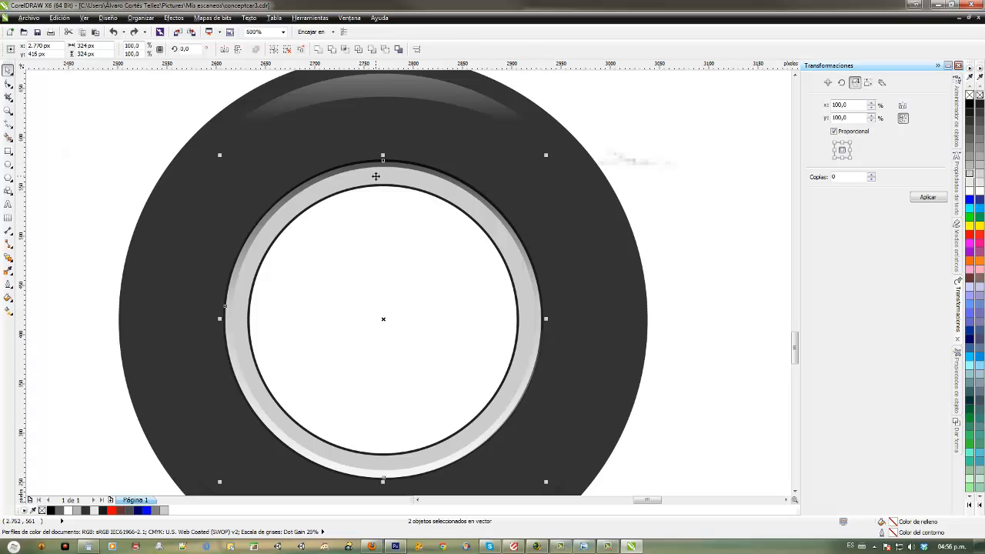
{"action": "key", "text": "ctrl+shift+a"}
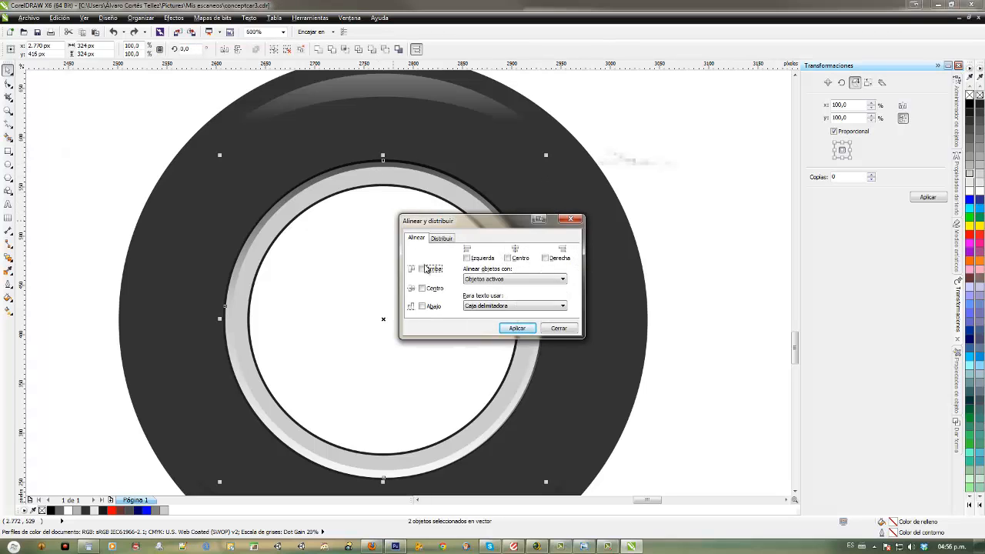
{"action": "left_click", "coordinate": [421, 288]}
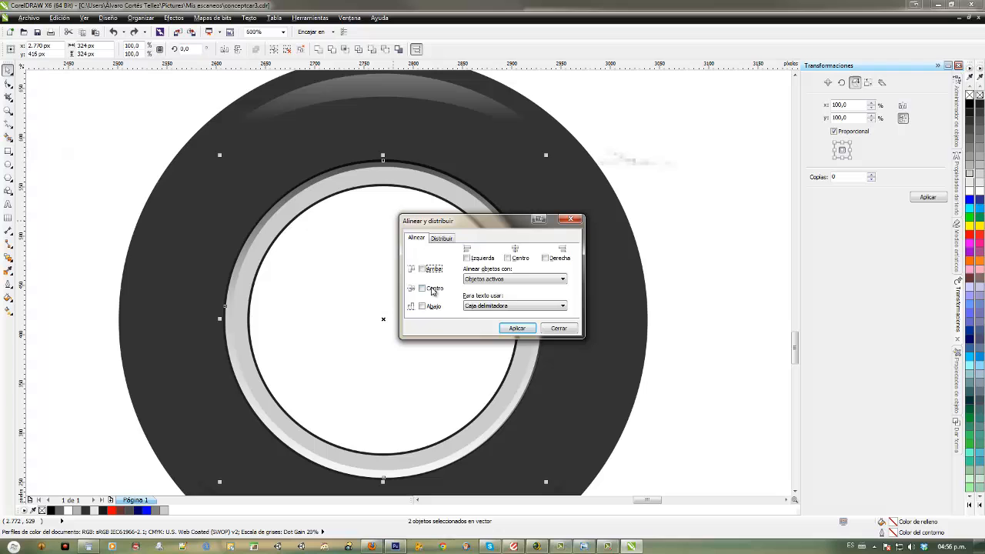
{"action": "left_click", "coordinate": [520, 261]}
{"action": "left_click", "coordinate": [517, 328]}
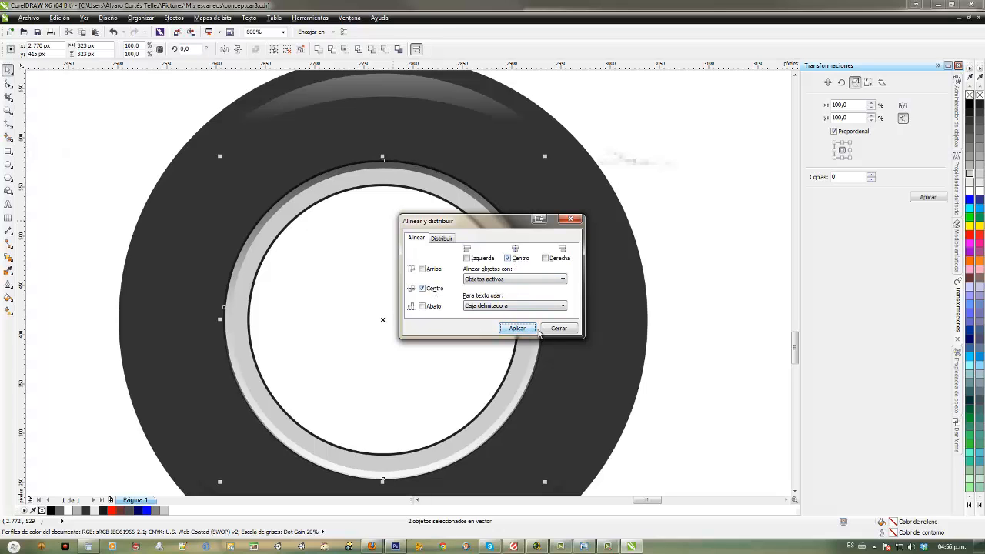
Step: Try shrinking the rim's shading group proportionally about its centre to about 281 px wide and undo it
{"action": "left_click", "coordinate": [559, 327]}
{"action": "left_click", "coordinate": [658, 250]}
{"action": "left_click", "coordinate": [464, 204]}
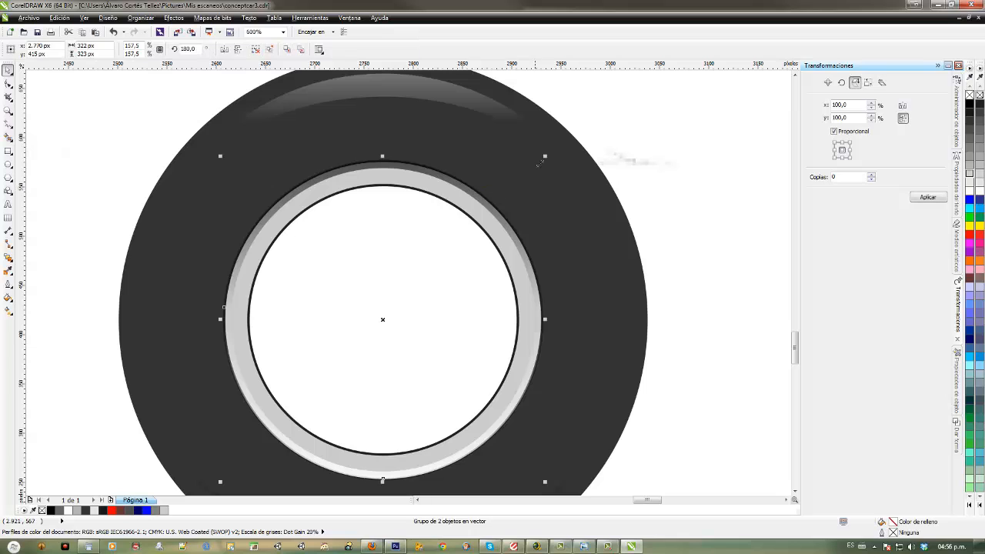
{"action": "left_click_drag", "start_coordinate": [544, 156], "coordinate": [529, 174]}
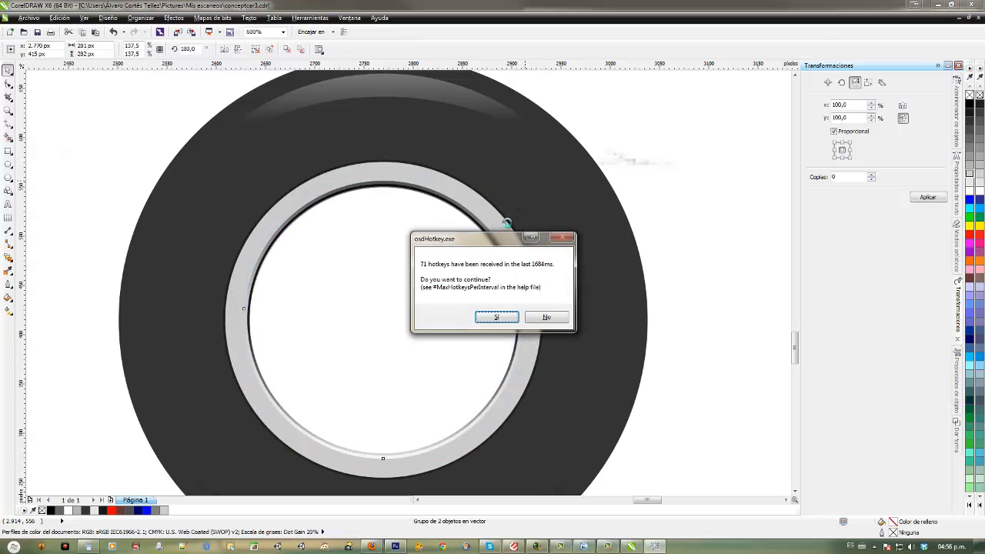
{"action": "left_click", "coordinate": [546, 317]}
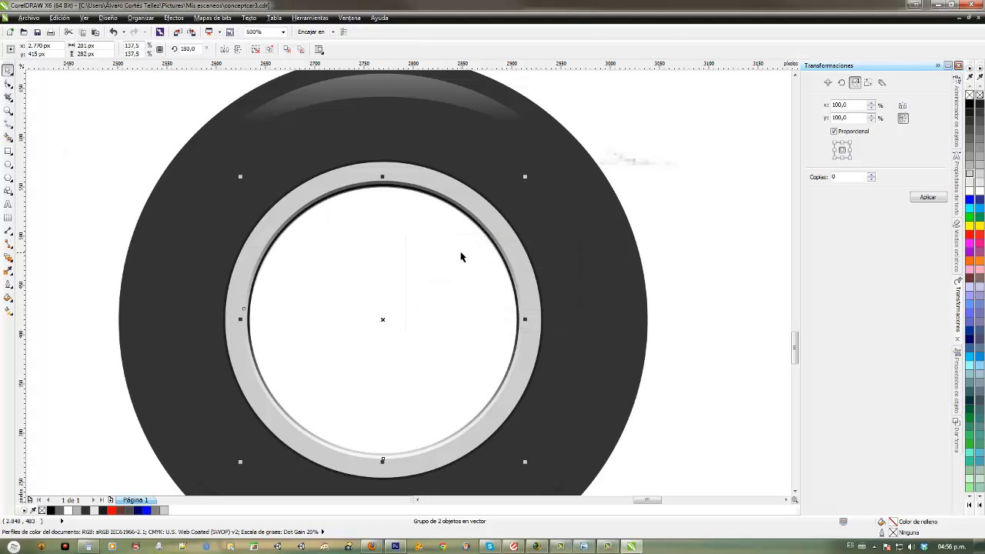
{"action": "key", "text": "ctrl+z"}
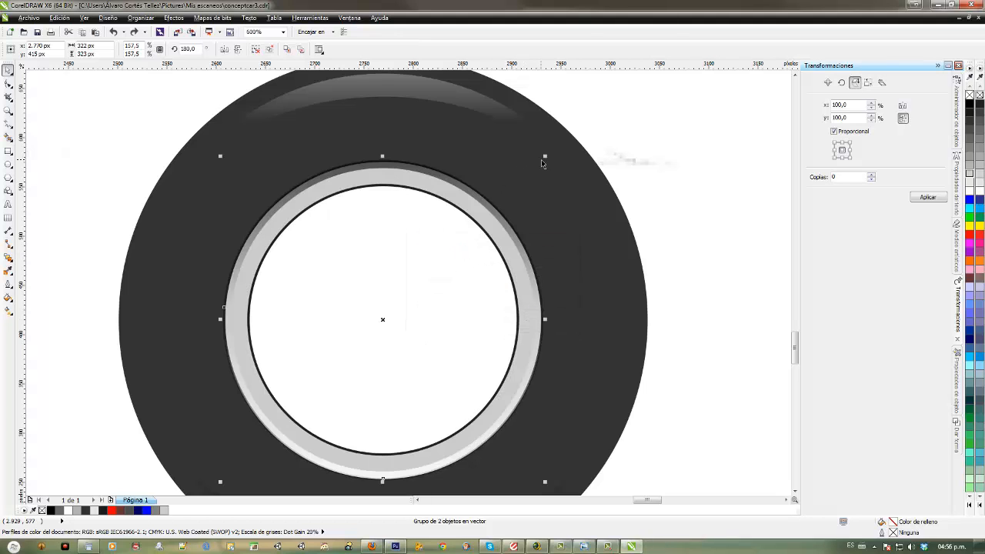
Step: Make a smaller concentric copy of the rim's shading group, about 281 × 282 px, at the rim's inner edge and deselect it
{"action": "left_click_drag", "start_coordinate": [544, 156], "coordinate": [529, 179]}
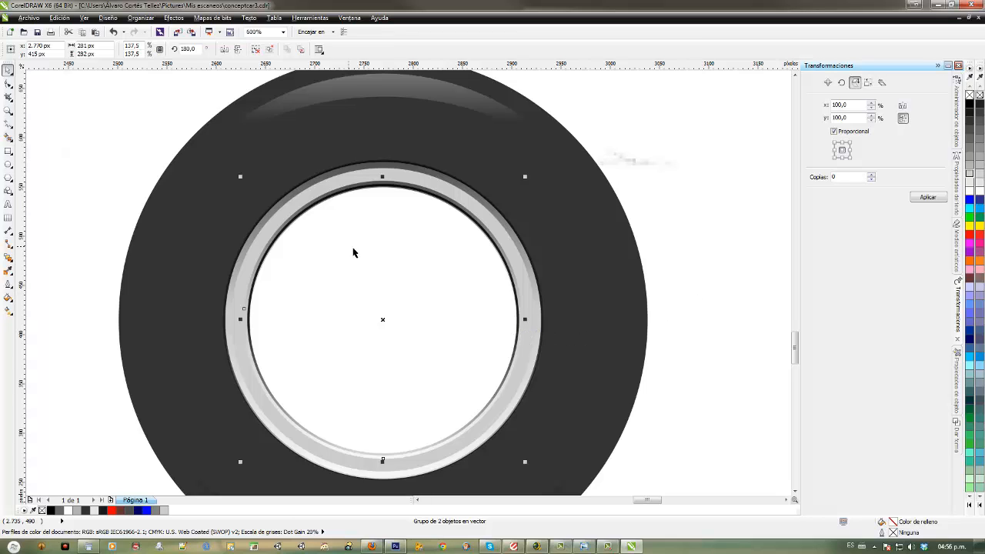
{"action": "key", "text": "F10"}
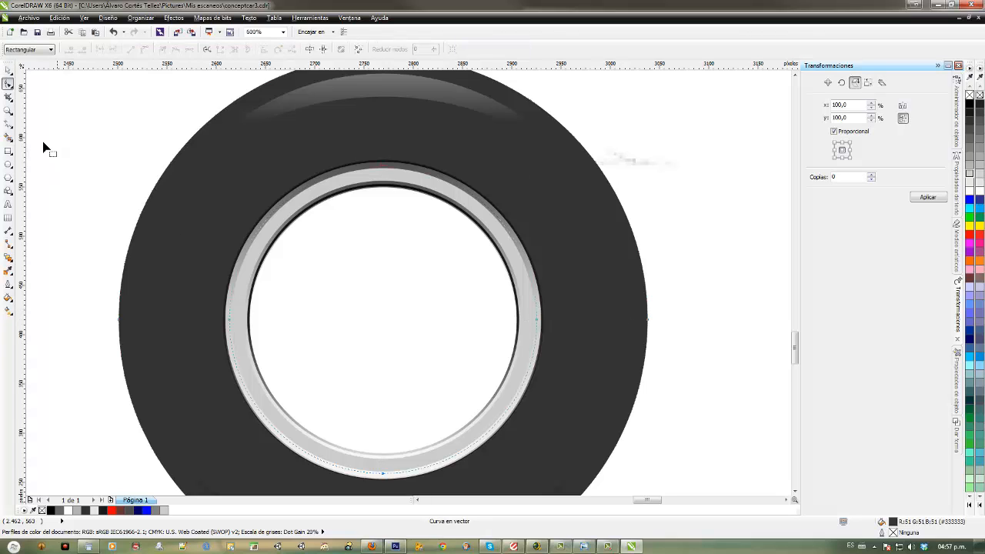
{"action": "left_click", "coordinate": [7, 71]}
{"action": "left_click", "coordinate": [95, 110]}
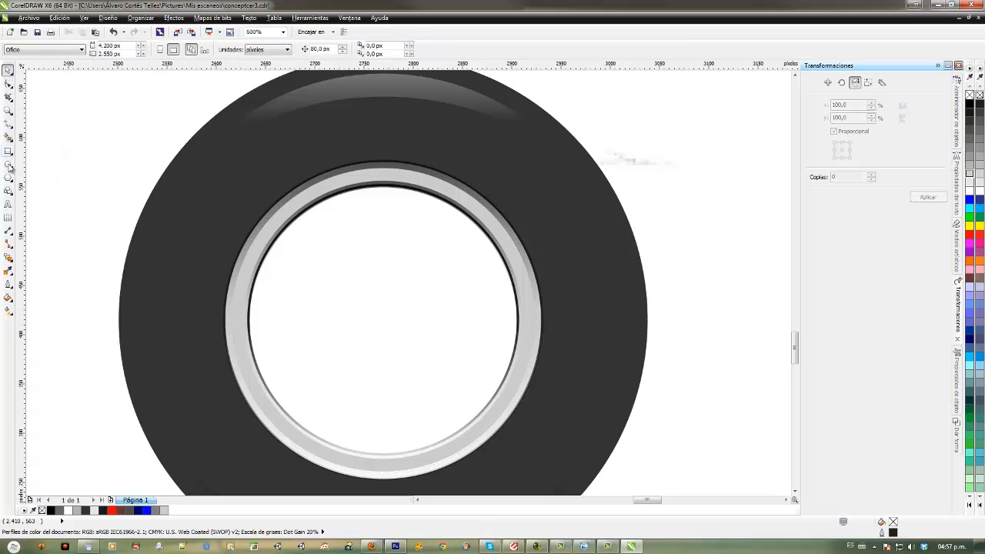
{"action": "scroll", "coordinate": [91, 224], "scroll_direction": "down", "scroll_amount": 1}
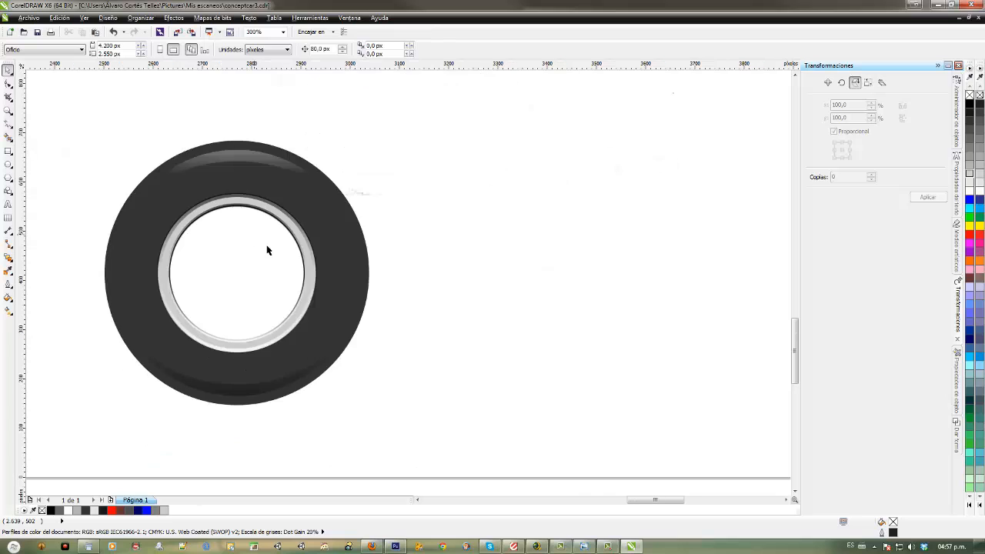
{"action": "left_click_drag", "start_coordinate": [267, 247], "coordinate": [453, 251]}
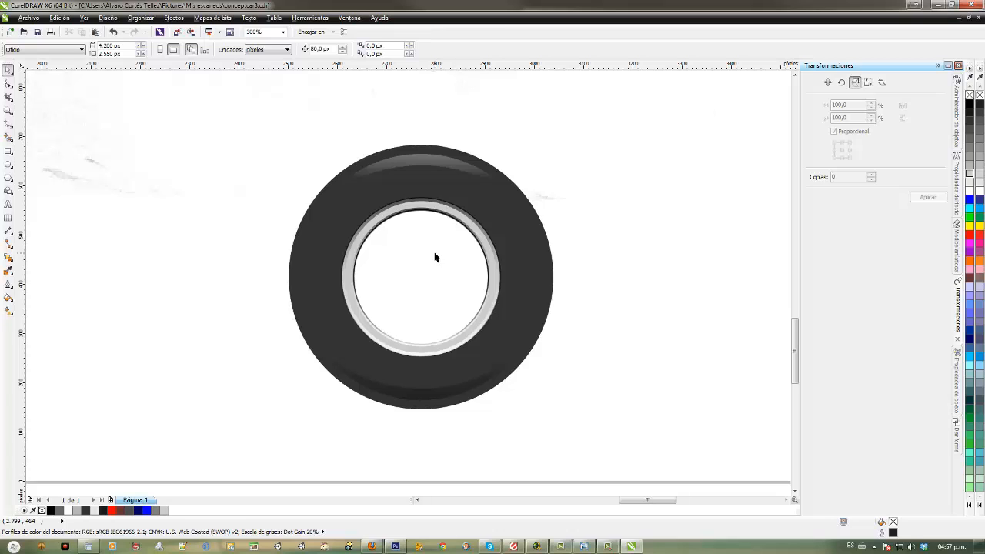
{"action": "key", "text": "z"}
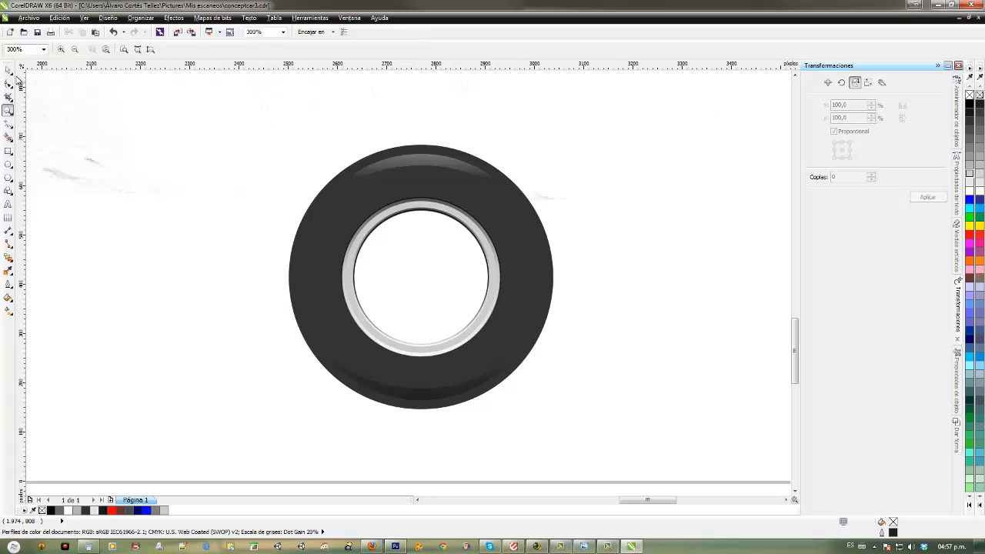
{"action": "left_click", "coordinate": [8, 71]}
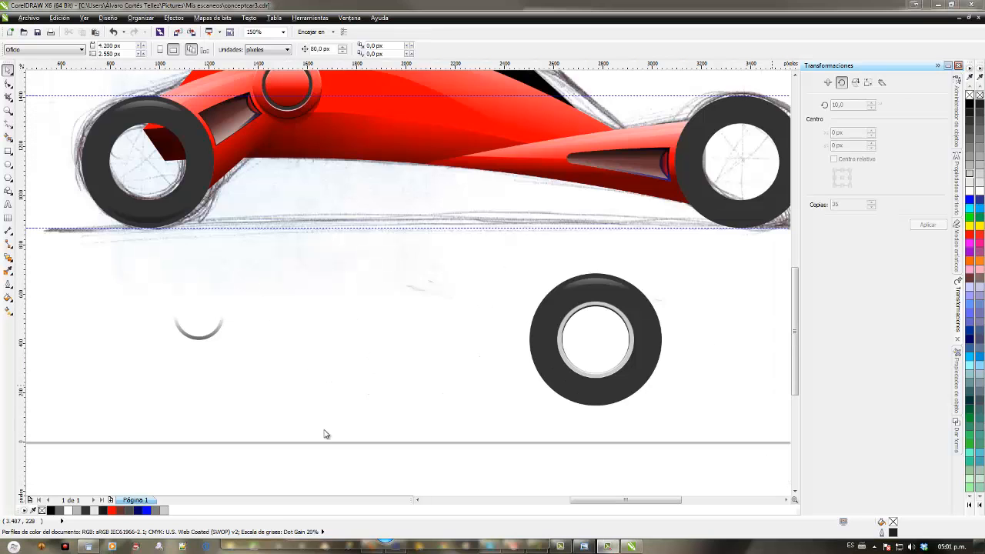
{"action": "left_click", "coordinate": [316, 392]}
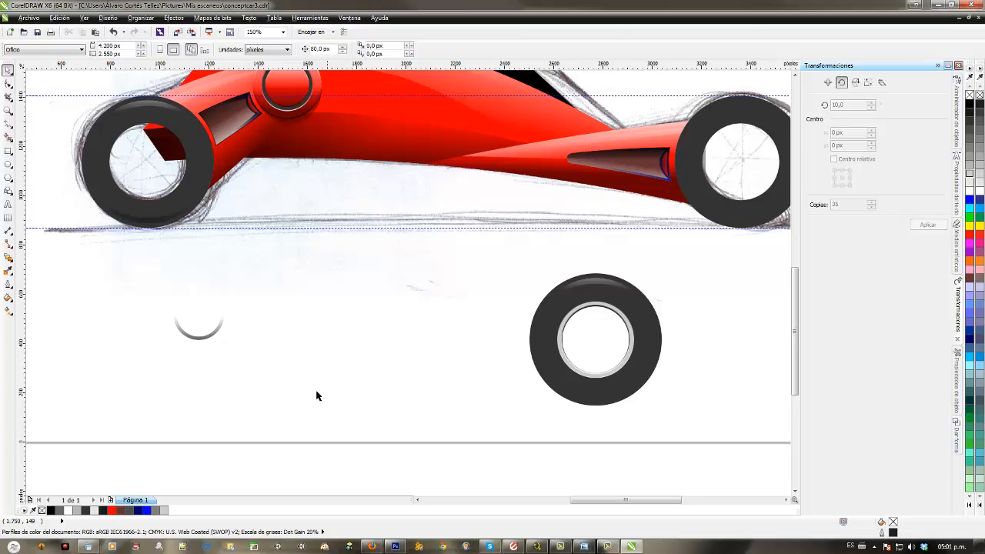
{"action": "mouse_move", "coordinate": [350, 383]}
{"action": "left_mouse_down"}
{"action": "mouse_move", "coordinate": [329, 351]}
{"action": "mouse_move", "coordinate": [401, 367]}
{"action": "left_mouse_up"}
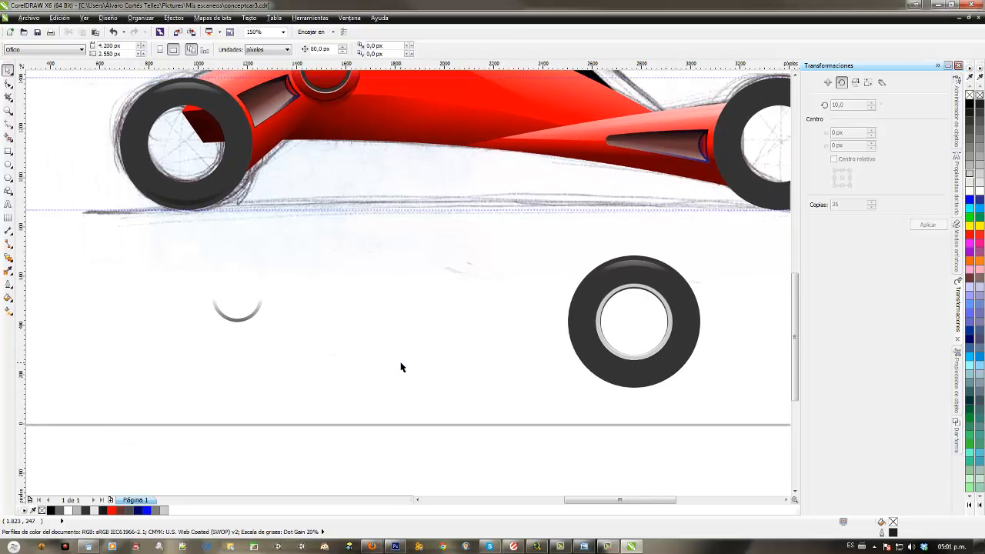
Step: Draw a rectangle about 22 × 15 px centred at the lowest point of the rim's inner edge
{"action": "left_click_drag", "start_coordinate": [286, 238], "coordinate": [535, 386]}
{"action": "right_click", "coordinate": [595, 334]}
{"action": "right_click", "coordinate": [601, 326]}
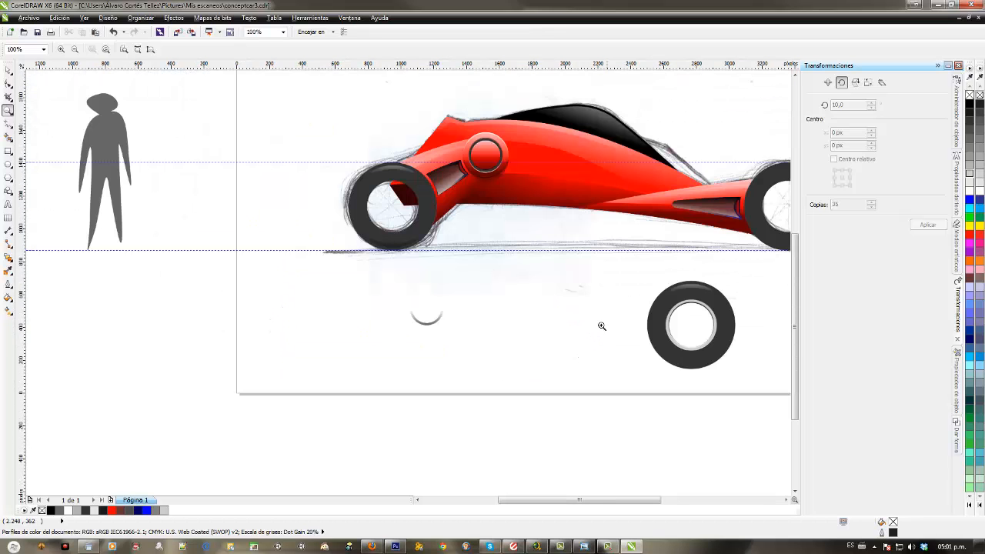
{"action": "left_click_drag", "start_coordinate": [639, 270], "coordinate": [746, 385]}
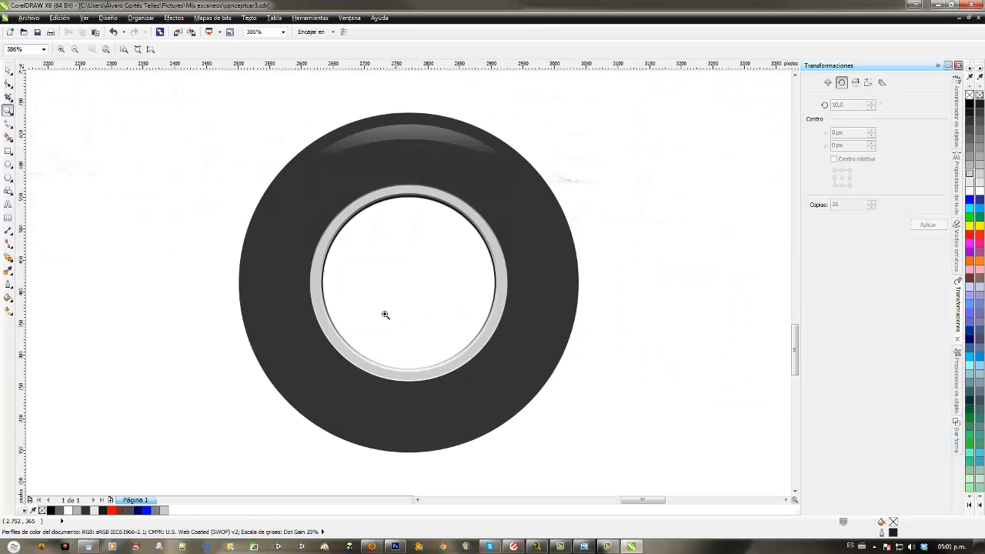
{"action": "left_click_drag", "start_coordinate": [376, 309], "coordinate": [422, 388]}
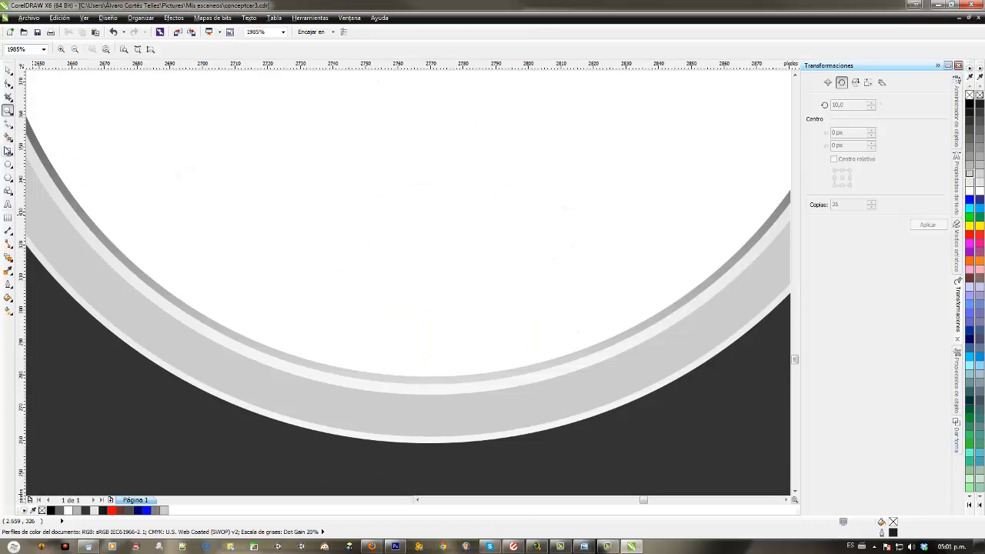
{"action": "left_click", "coordinate": [7, 150]}
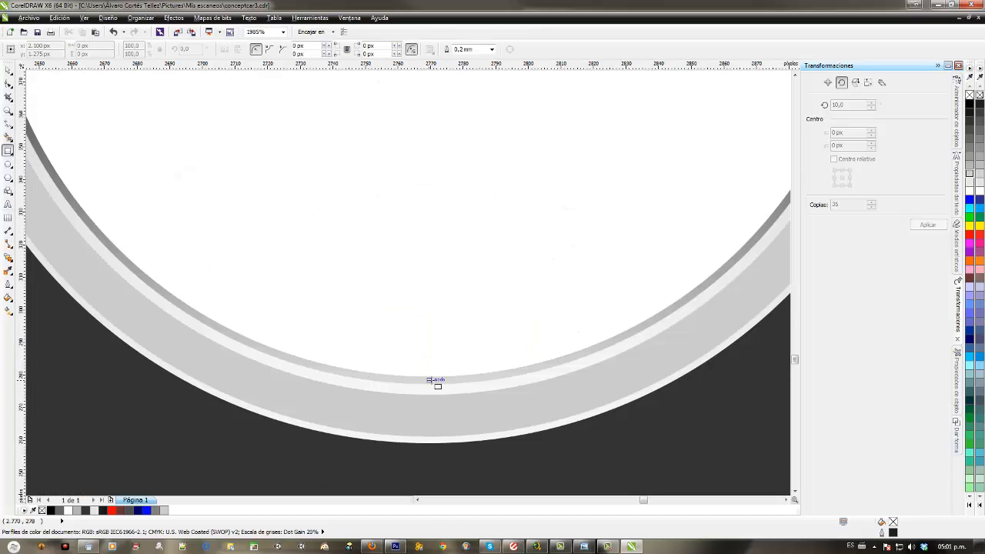
{"action": "mouse_move", "coordinate": [429, 380]}
{"action": "left_mouse_down"}
{"action": "mouse_move", "coordinate": [457, 395]}
{"action": "mouse_move", "coordinate": [458, 408]}
{"action": "mouse_move", "coordinate": [428, 356]}
{"action": "mouse_move", "coordinate": [468, 353]}
{"action": "left_mouse_up"}
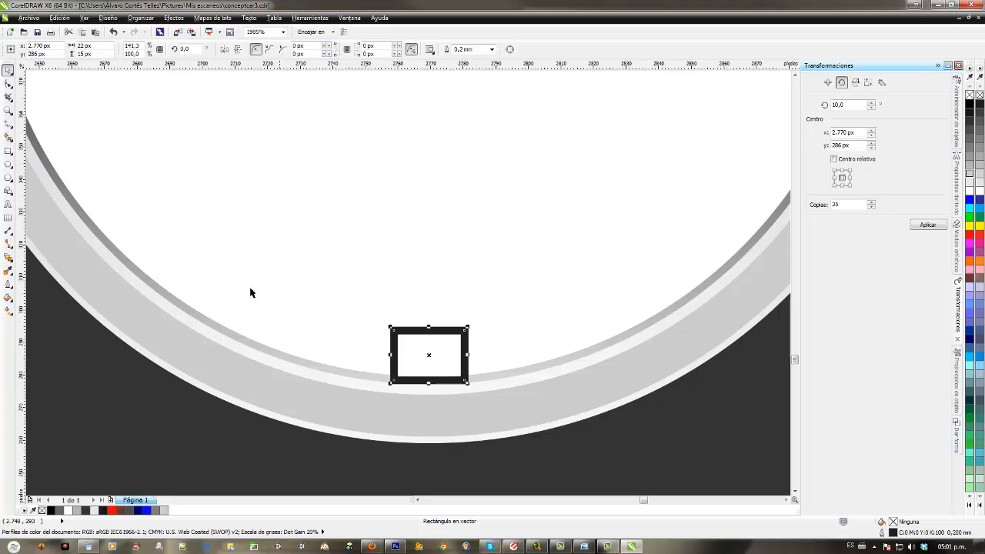
Step: Draw a five-sided polygon about 20 × 19 px just above the small rectangle and align both shapes by their horizontal centres
{"action": "left_click", "coordinate": [8, 177]}
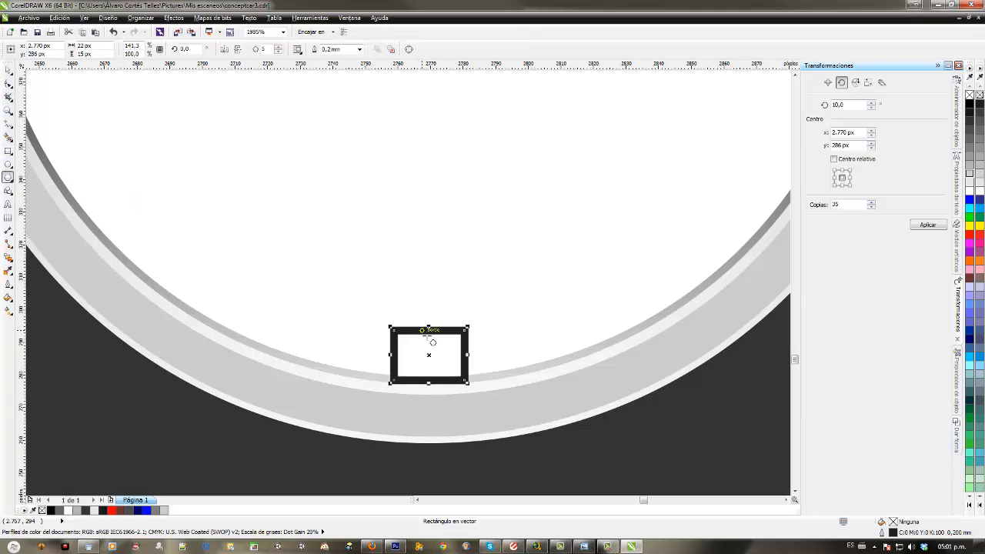
{"action": "mouse_move", "coordinate": [430, 299]}
{"action": "left_mouse_down"}
{"action": "mouse_move", "coordinate": [444, 326]}
{"action": "mouse_move", "coordinate": [380, 248]}
{"action": "left_mouse_up"}
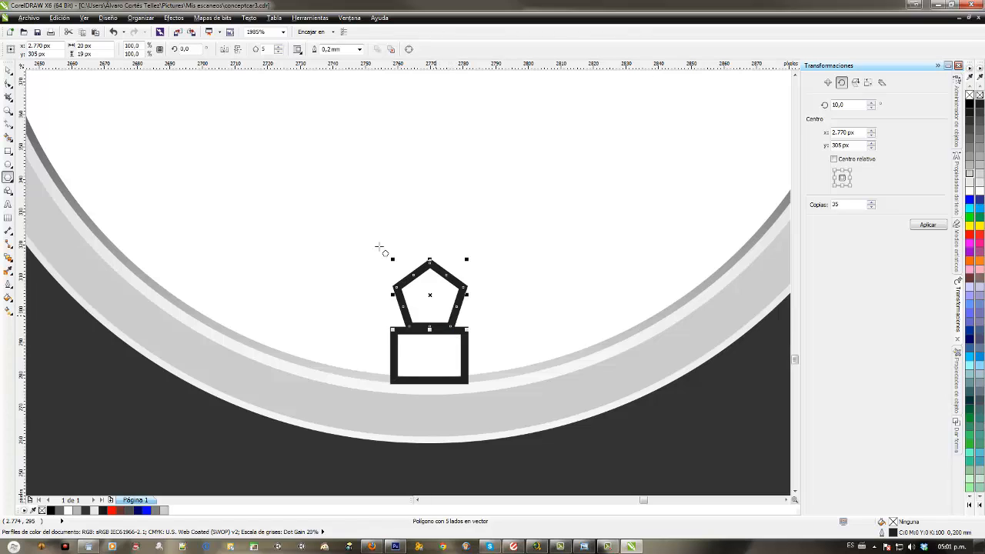
{"action": "left_click", "coordinate": [8, 70]}
{"action": "left_click", "coordinate": [395, 349], "text": "shift"}
{"action": "key", "text": "ctrl+shift+a"}
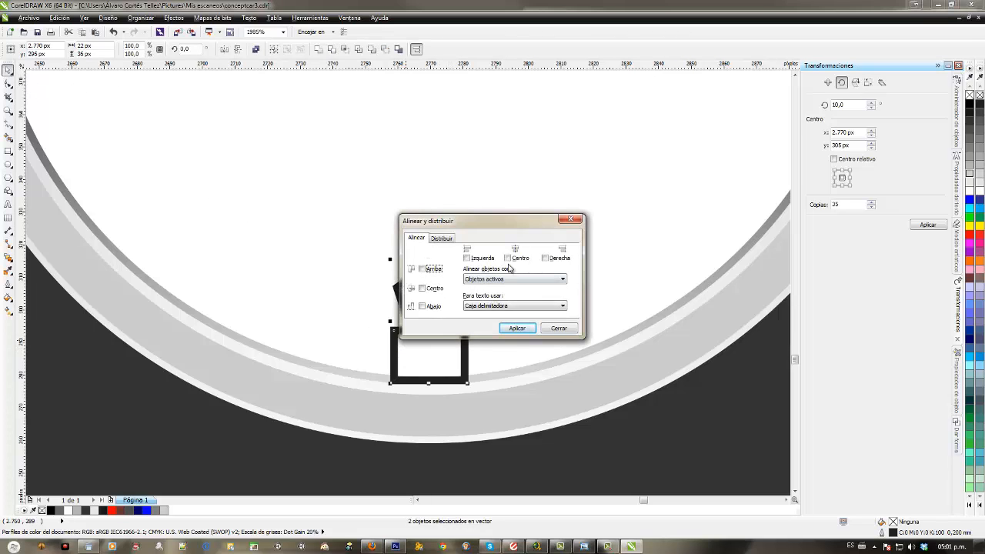
{"action": "left_click", "coordinate": [507, 258]}
{"action": "left_click", "coordinate": [516, 328]}
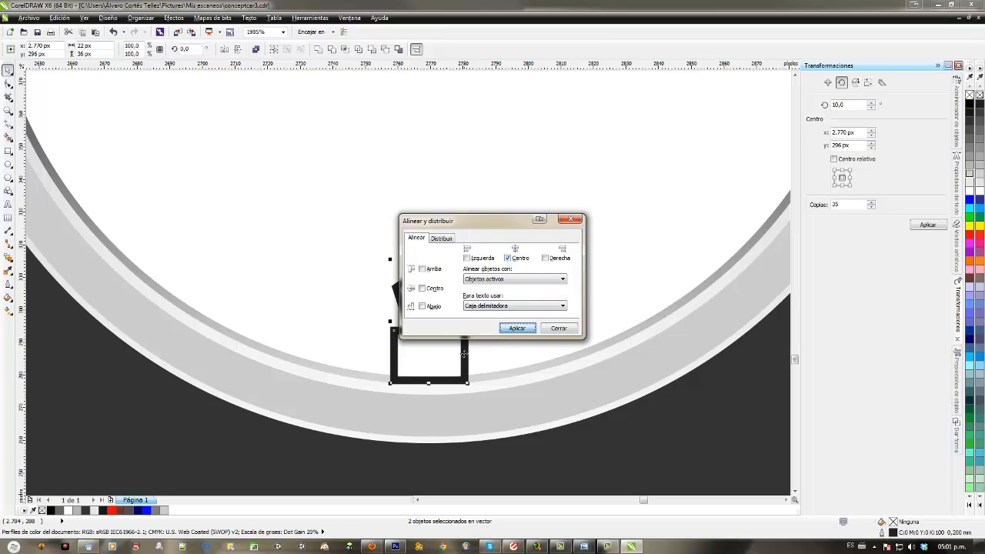
{"action": "left_click", "coordinate": [560, 328]}
Step: Narrow the pentagon to about 14 px and lower it so that its base overlaps the rectangle's upper edge
{"action": "left_click", "coordinate": [454, 238]}
{"action": "left_click", "coordinate": [433, 284]}
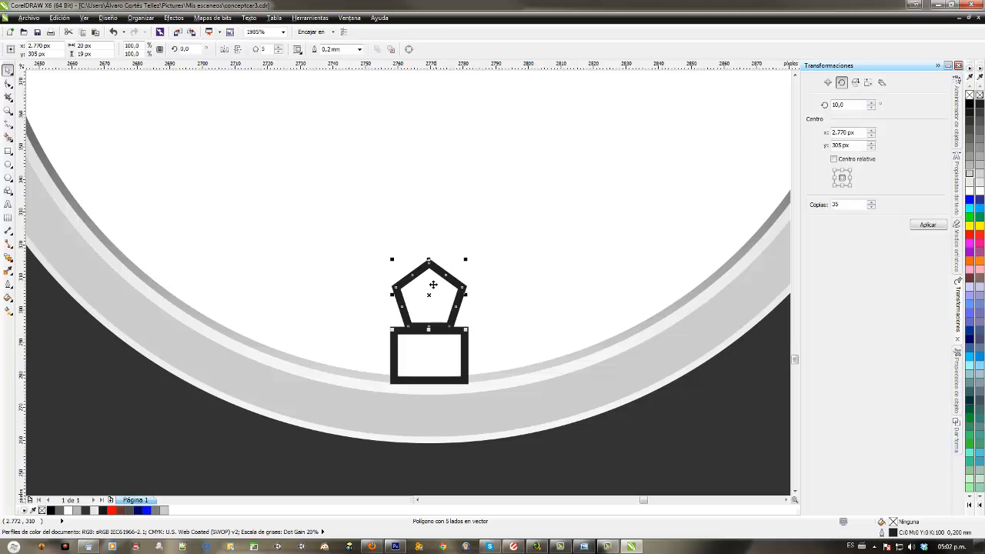
{"action": "left_click_drag", "start_coordinate": [430, 289], "coordinate": [454, 320]}
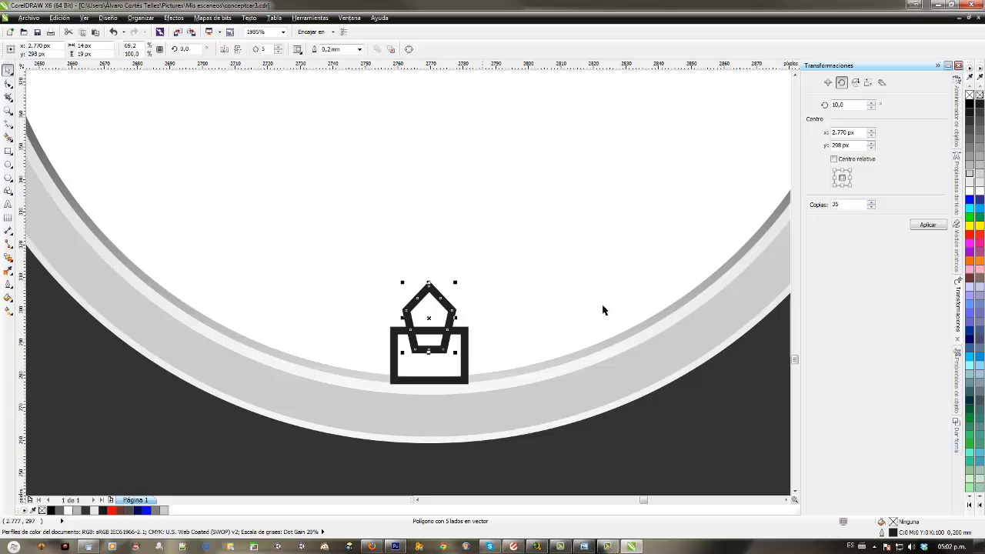
Step: Cut a notch into the rectangle by trimming it with the pentagon, keeping neither the source nor the target original
{"action": "left_click", "coordinate": [956, 428]}
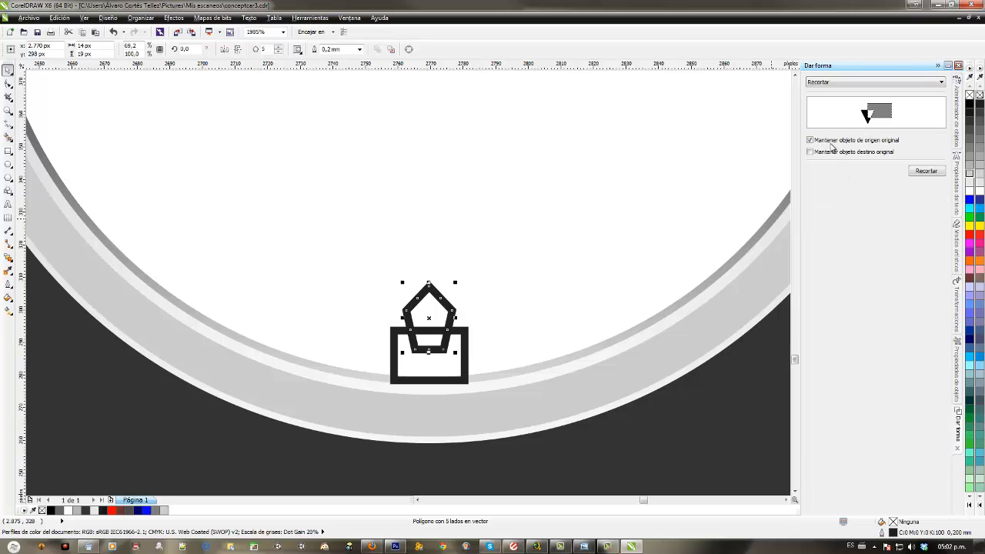
{"action": "left_click", "coordinate": [917, 172]}
{"action": "left_click", "coordinate": [453, 370]}
{"action": "key", "text": "ctrl+z"}
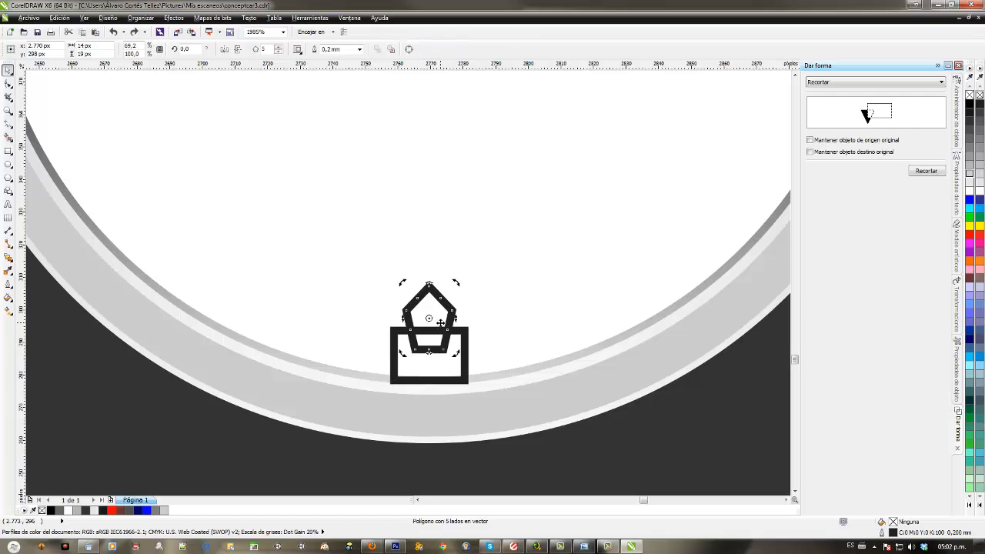
{"action": "left_click", "coordinate": [923, 172]}
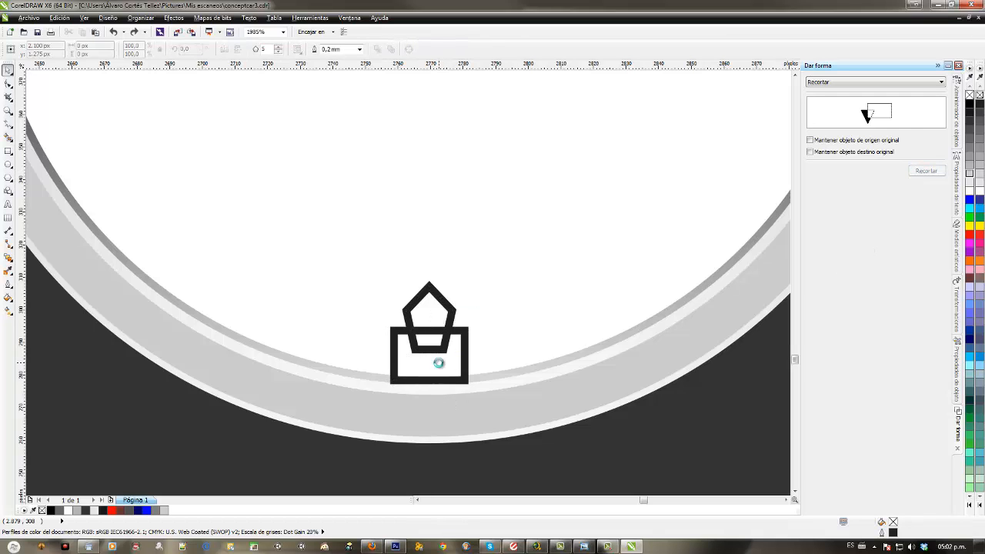
{"action": "left_click", "coordinate": [441, 366]}
{"action": "key", "text": "F10"}
{"action": "key", "text": "space"}
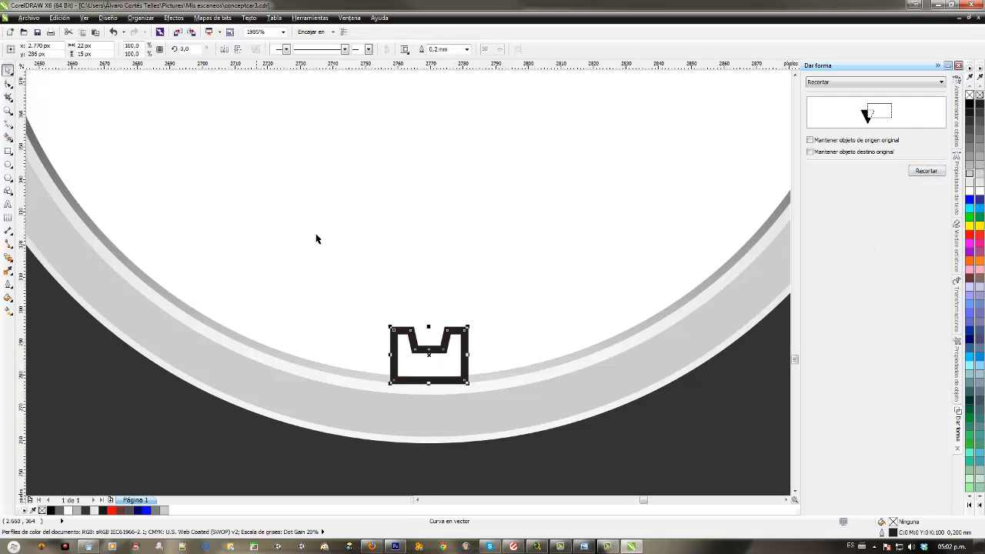
Step: Move the notched shape's rotation centre to the middle of the wheel and open the rotation transformation settings
{"action": "scroll", "coordinate": [718, 283], "scroll_direction": "down", "scroll_amount": 2}
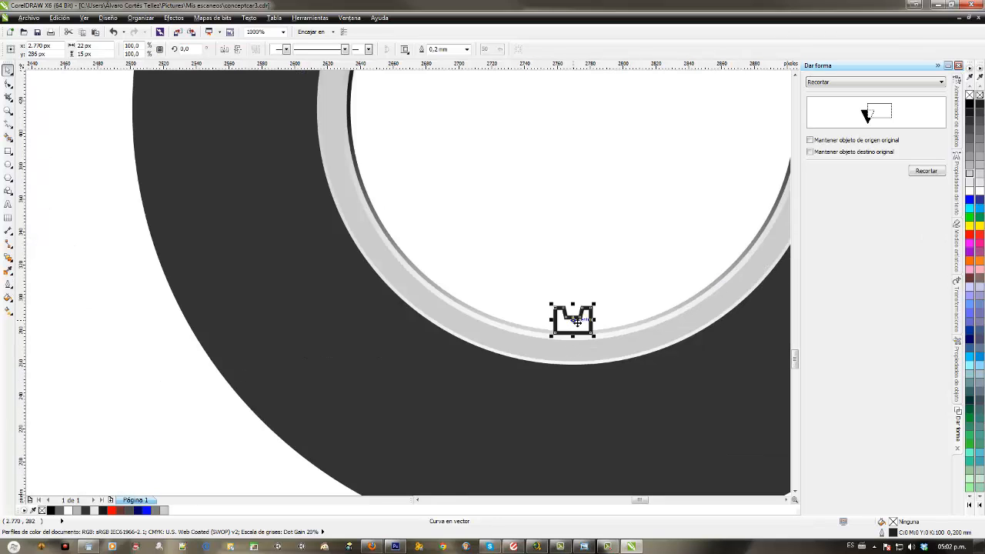
{"action": "left_click_drag", "start_coordinate": [577, 318], "coordinate": [459, 372]}
{"action": "scroll", "coordinate": [462, 373], "scroll_direction": "down", "scroll_amount": 2}
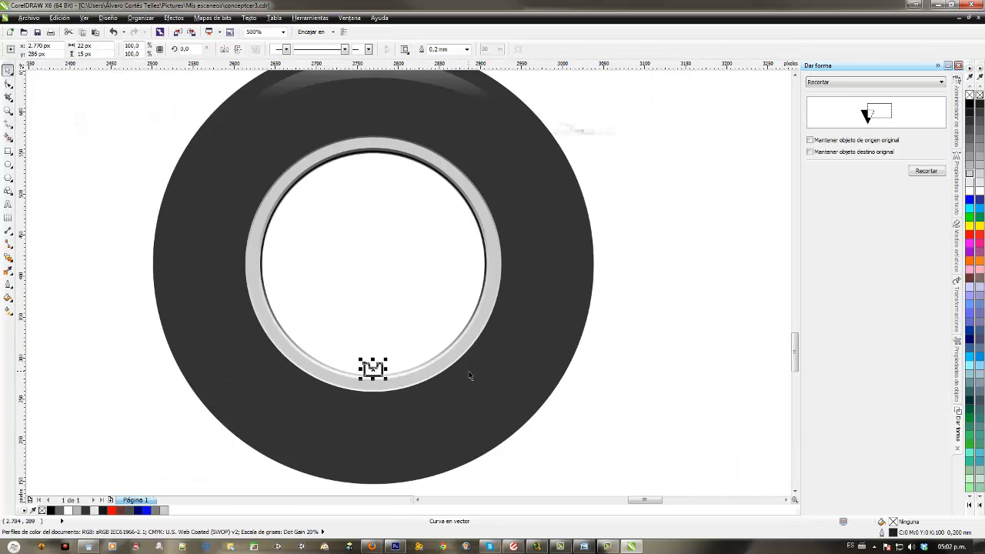
{"action": "left_click", "coordinate": [373, 368]}
{"action": "left_click_drag", "start_coordinate": [373, 368], "coordinate": [373, 264]}
{"action": "left_click", "coordinate": [956, 300]}
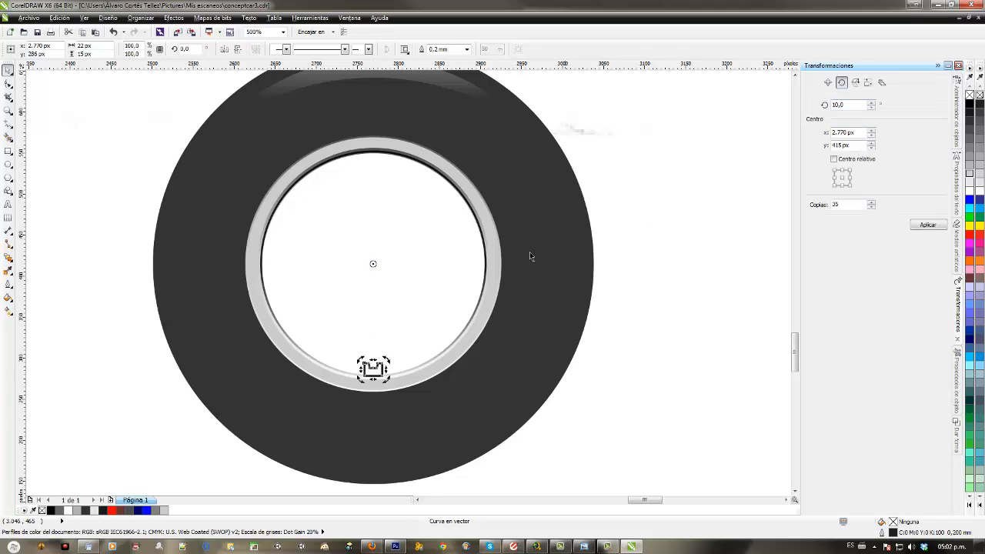
Step: Add the rim ring to the selection and align it with the notched shape by their horizontal centres
{"action": "left_click", "coordinate": [490, 252], "text": "shift"}
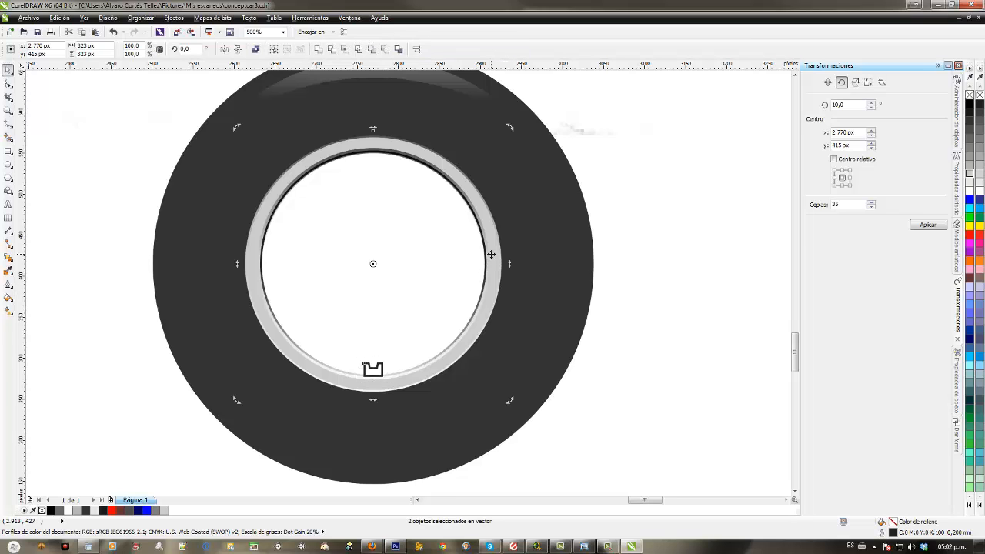
{"action": "key", "text": "ctrl+shift+a"}
{"action": "left_click", "coordinate": [508, 259]}
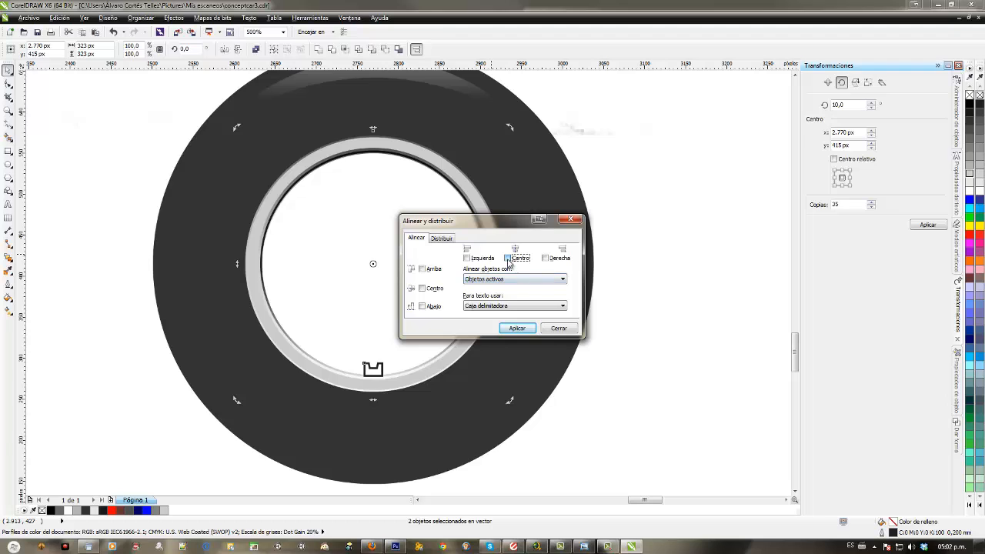
{"action": "left_click", "coordinate": [515, 328]}
{"action": "left_click", "coordinate": [557, 328]}
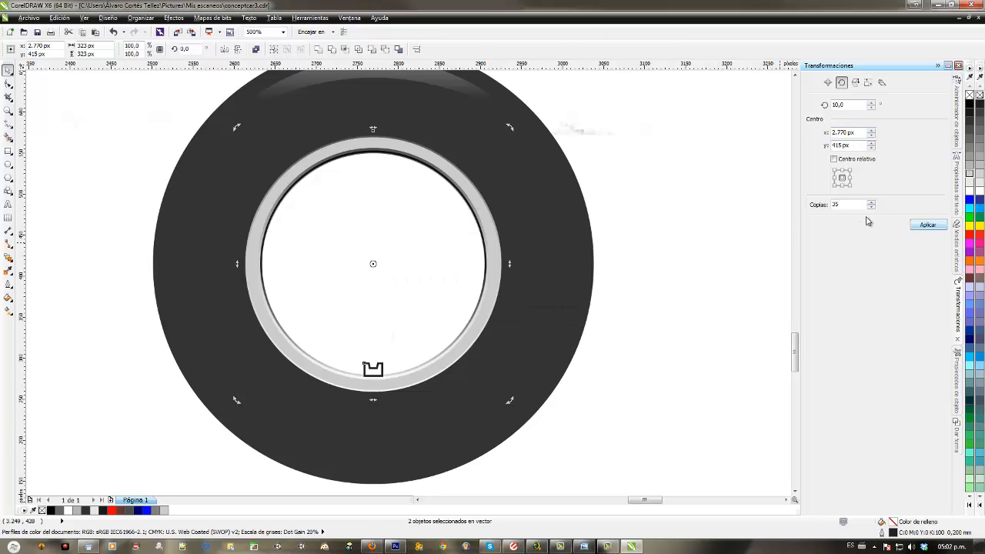
Step: Create two successive rotated copies of the selection around the wheel's centre, using a 10° angle and 1 copy each time
{"action": "left_click", "coordinate": [923, 225]}
{"action": "left_click", "coordinate": [923, 225]}
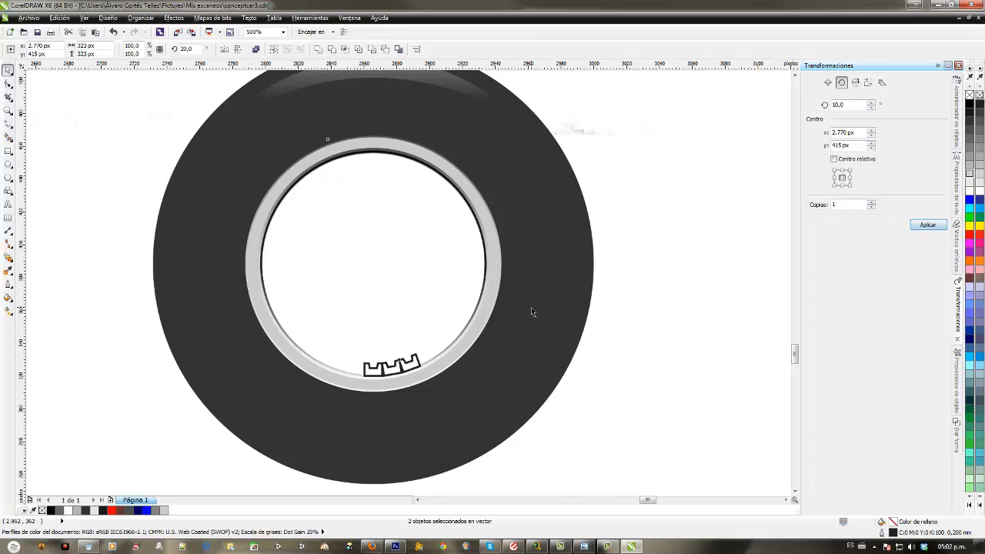
Step: Undo the two rotated copies and repeat the 10° rotation around the wheel's centre with 35 copies, completing the ring of teeth
{"action": "scroll", "coordinate": [531, 307], "scroll_direction": "up", "scroll_amount": 1}
{"action": "key", "text": "ctrl+z"}
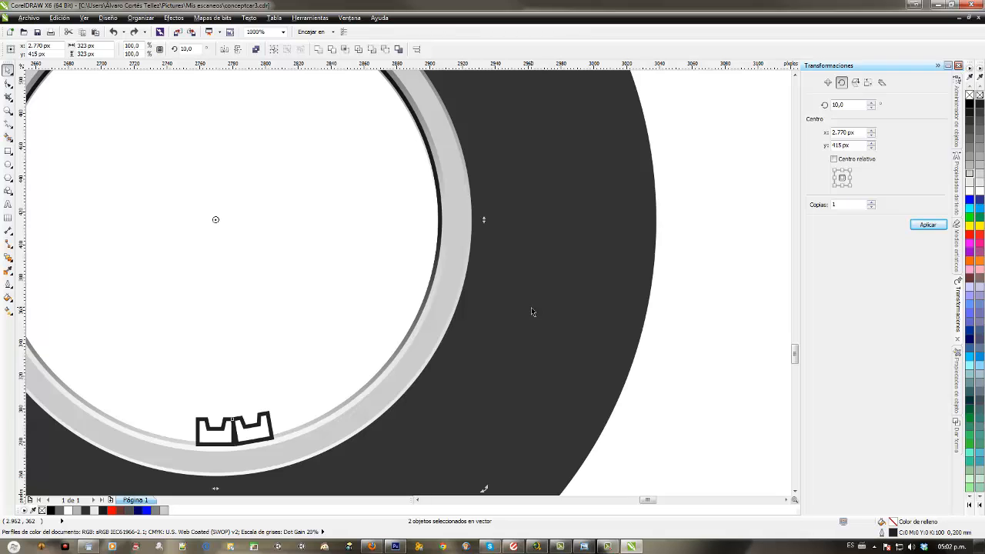
{"action": "key", "text": "ctrl+z"}
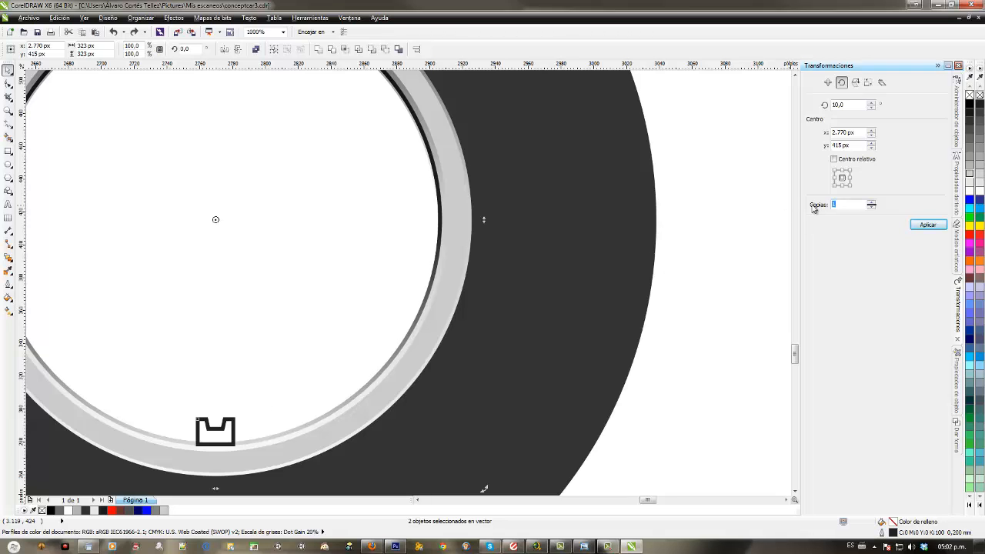
{"action": "left_click", "coordinate": [920, 225]}
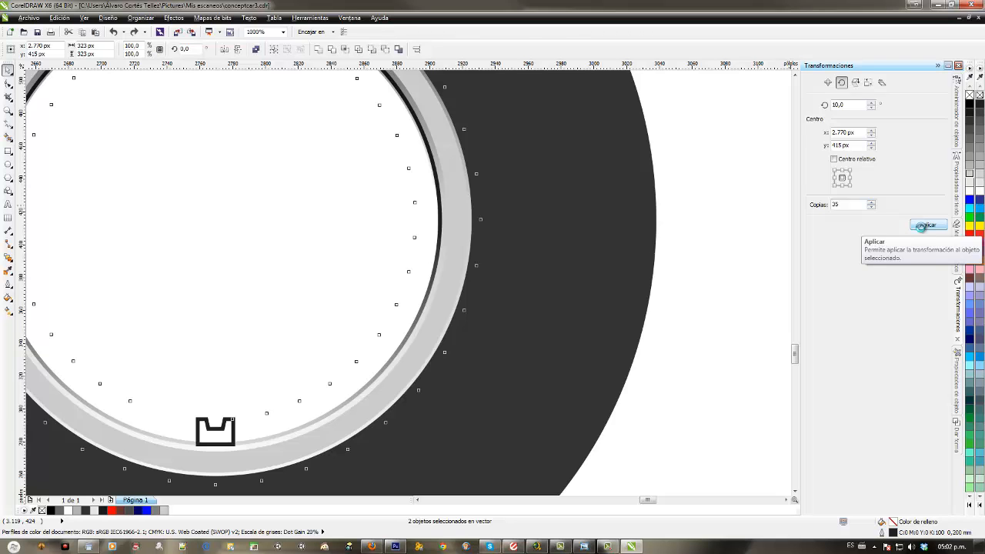
{"action": "scroll", "coordinate": [656, 296], "scroll_direction": "down", "scroll_amount": 2}
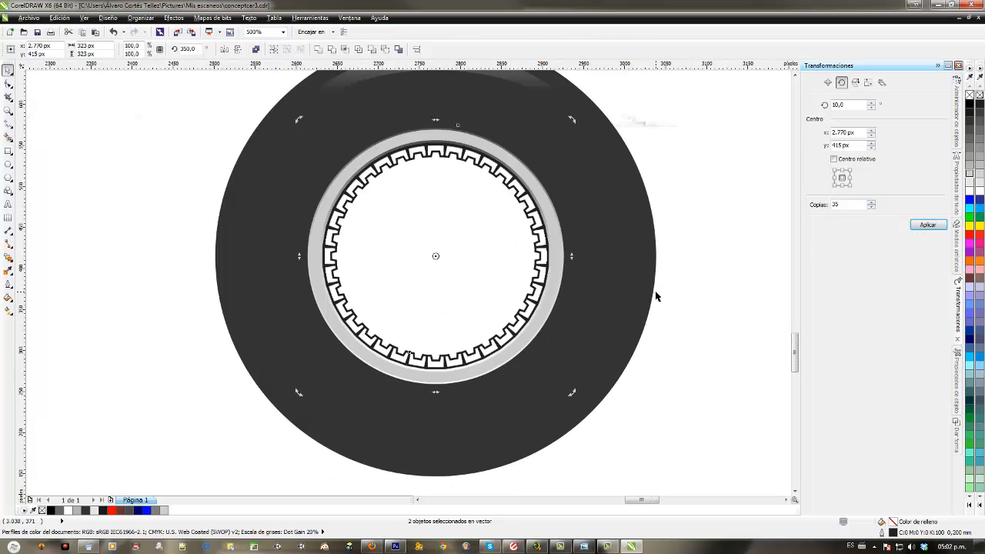
{"action": "key", "text": "Escape"}
Step: Try moving a single tooth at the ring's lower edge inward, and undo that move
{"action": "scroll", "coordinate": [637, 414], "scroll_direction": "up", "scroll_amount": 2}
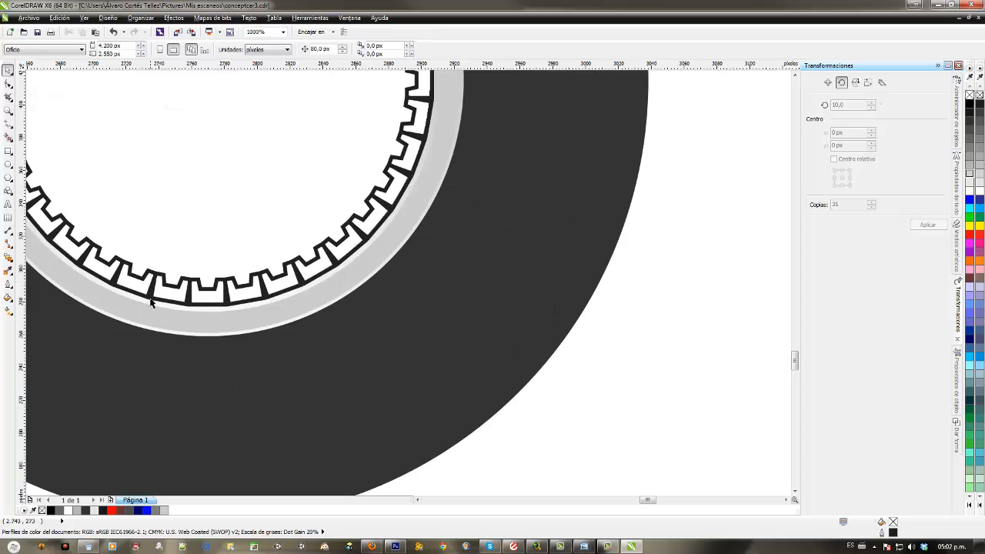
{"action": "left_click_drag", "start_coordinate": [150, 283], "coordinate": [157, 235]}
{"action": "key", "text": "ctrl+z"}
{"action": "scroll", "coordinate": [193, 275], "scroll_direction": "down", "scroll_amount": 1}
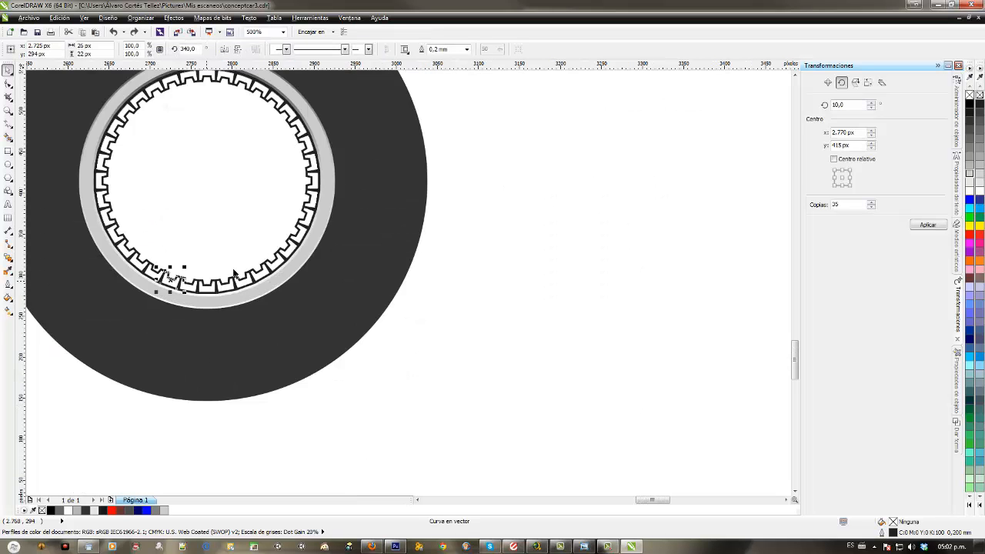
Step: Select all the notched teeth and move them together out of the rim, centring them at about X 3038 px, Y 418 px
{"action": "left_click_drag", "start_coordinate": [254, 251], "coordinate": [354, 360]}
{"action": "left_click_drag", "start_coordinate": [71, 130], "coordinate": [523, 307]}
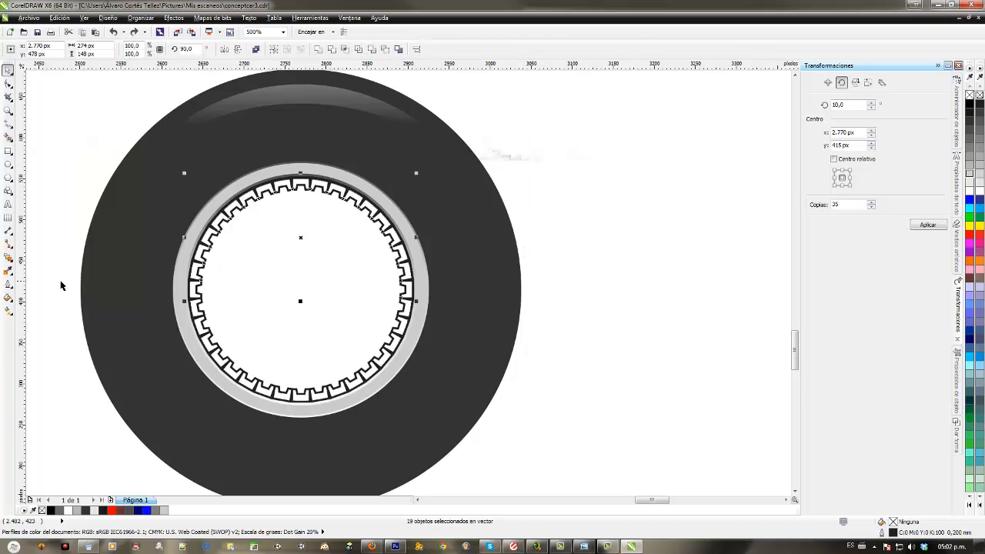
{"action": "left_click_drag", "start_coordinate": [61, 280], "coordinate": [510, 408]}
{"action": "left_click_drag", "start_coordinate": [303, 292], "coordinate": [520, 290]}
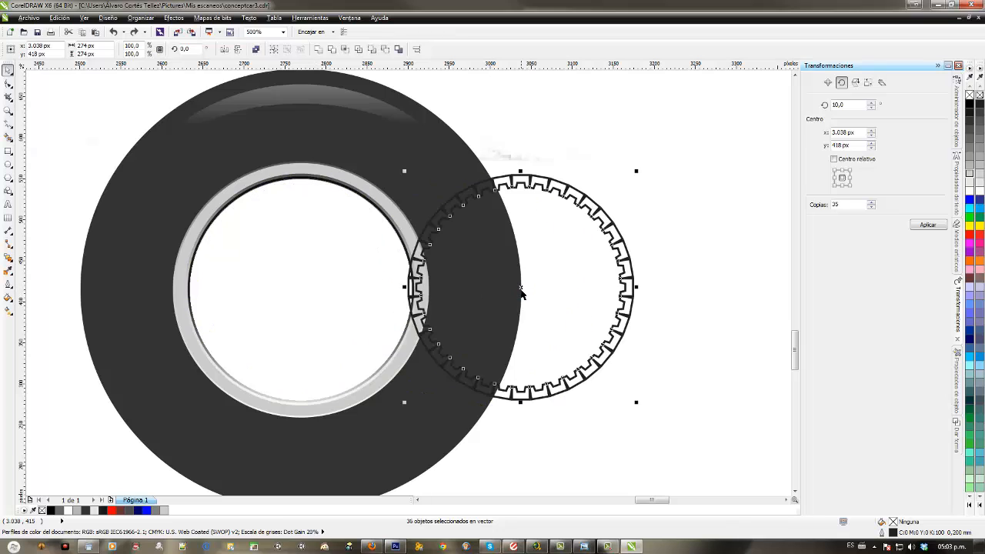
Step: Undo the move of the toothed ring and try to weld its teeth into one shape with Soldar
{"action": "key", "text": "ctrl+z"}
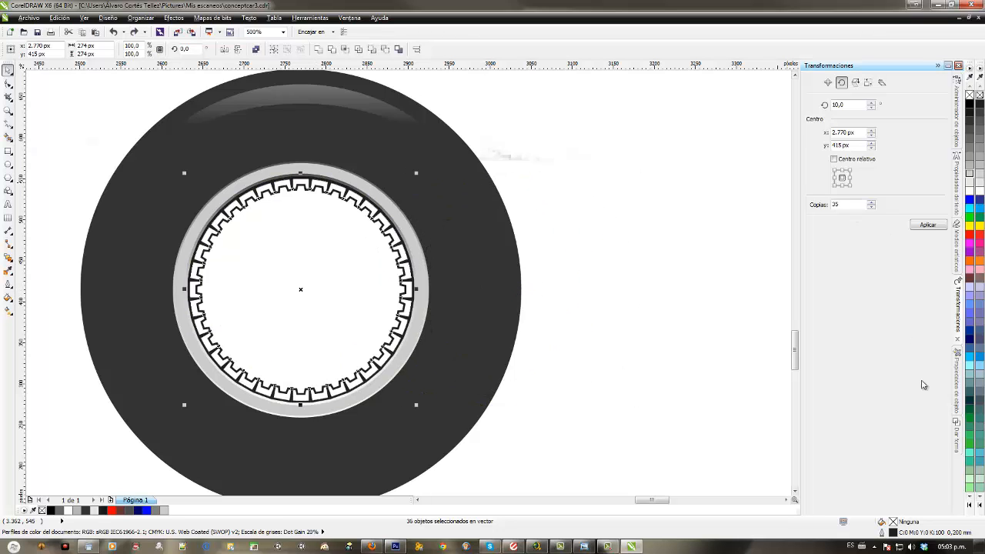
{"action": "left_click", "coordinate": [955, 453]}
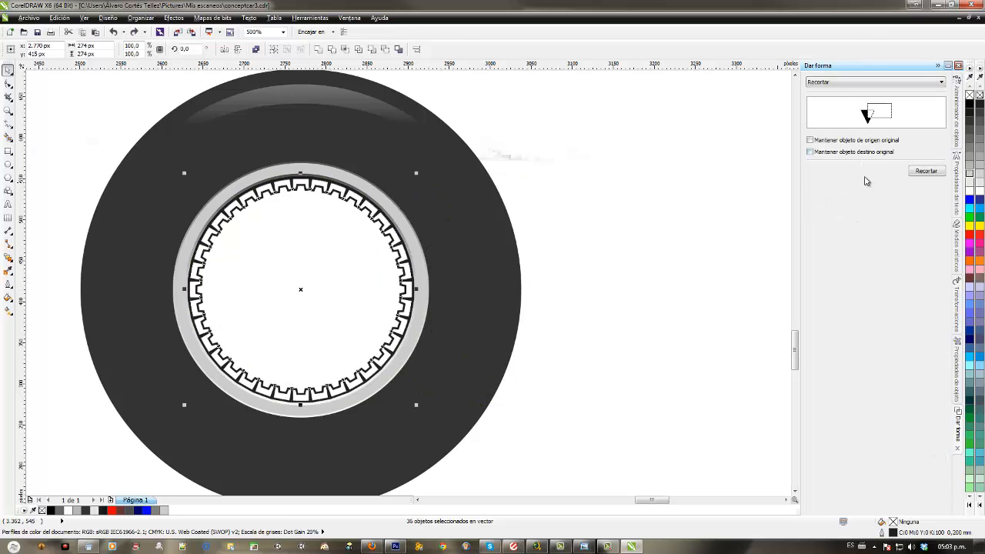
{"action": "left_click", "coordinate": [833, 82]}
{"action": "left_click", "coordinate": [878, 90]}
{"action": "left_click", "coordinate": [934, 170]}
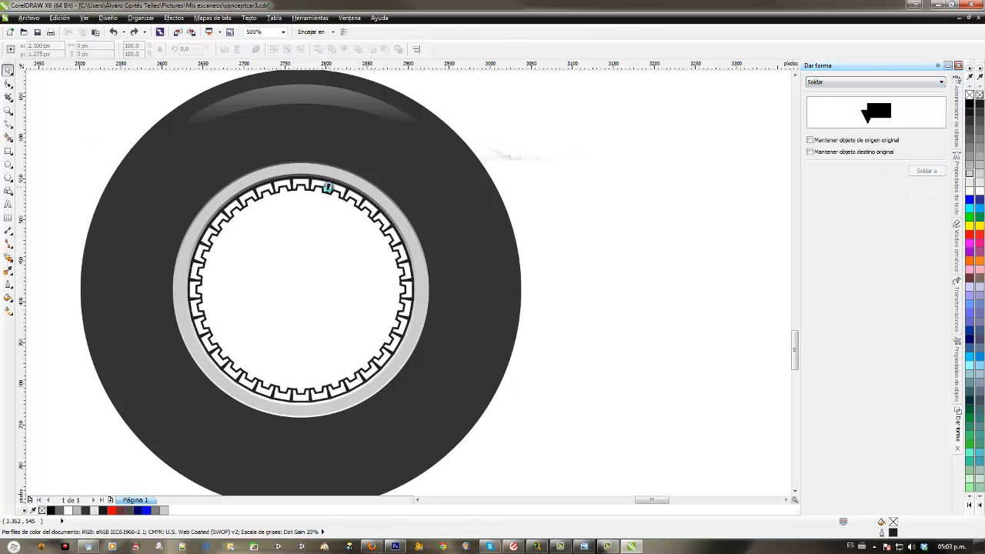
{"action": "left_click", "coordinate": [327, 187]}
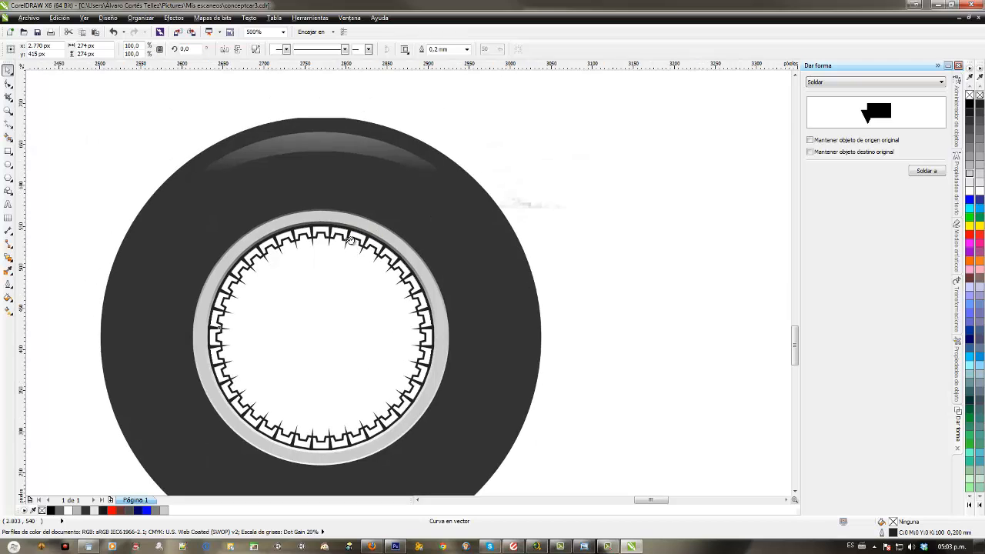
{"action": "scroll", "coordinate": [351, 242], "scroll_direction": "up", "scroll_amount": 2}
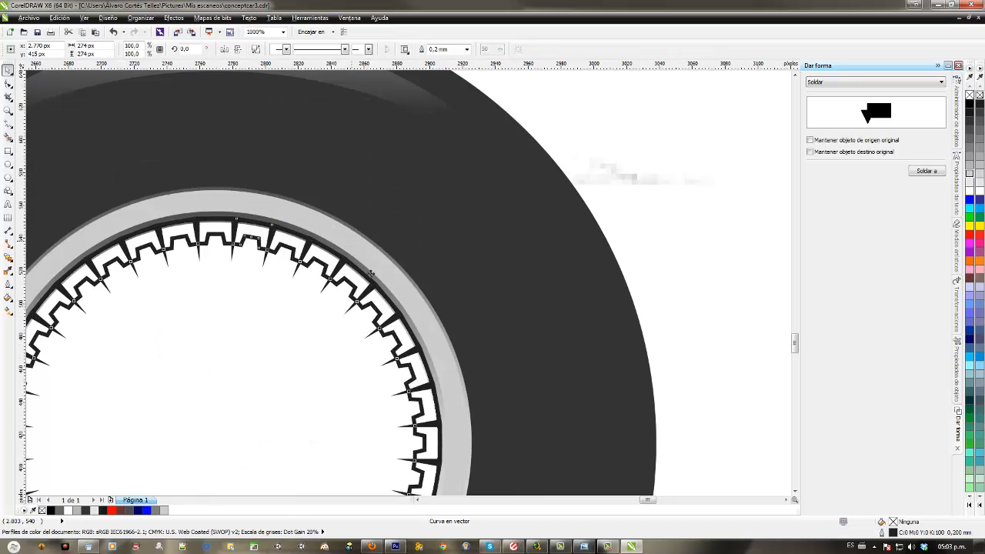
{"action": "left_click_drag", "start_coordinate": [378, 260], "coordinate": [437, 161]}
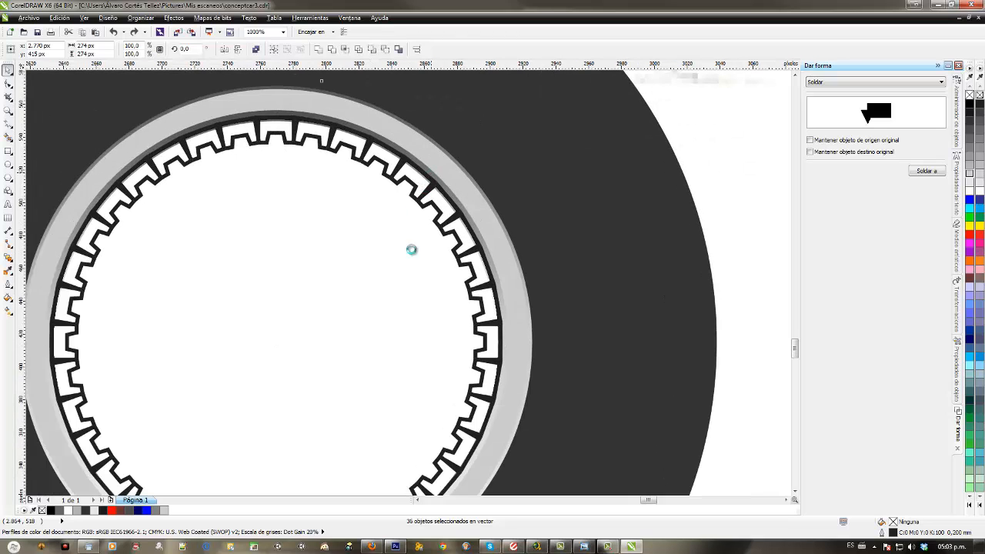
Step: Undo back to the single tooth at the rim's lower edge and widen it to 25 px, keeping it centred
{"action": "key", "text": "ctrl+z"}
{"action": "scroll", "coordinate": [405, 287], "scroll_direction": "down", "scroll_amount": 1}
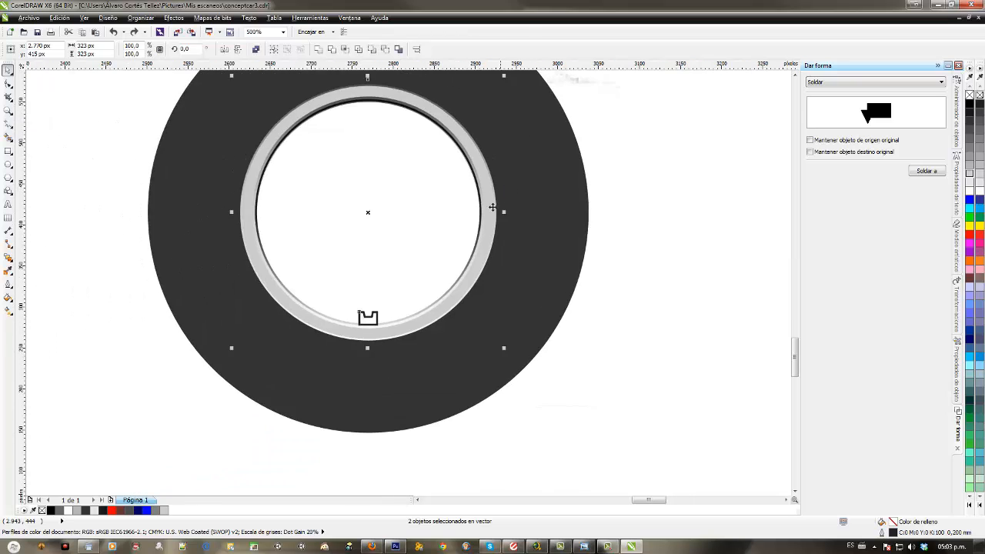
{"action": "scroll", "coordinate": [485, 207], "scroll_direction": "up", "scroll_amount": 4}
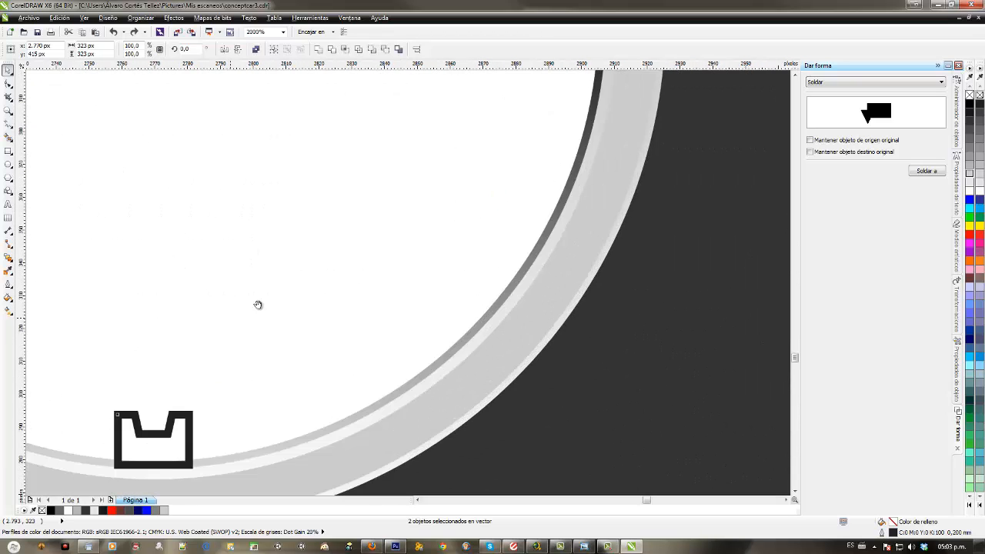
{"action": "left_click_drag", "start_coordinate": [258, 305], "coordinate": [392, 223]}
{"action": "left_click", "coordinate": [8, 83]}
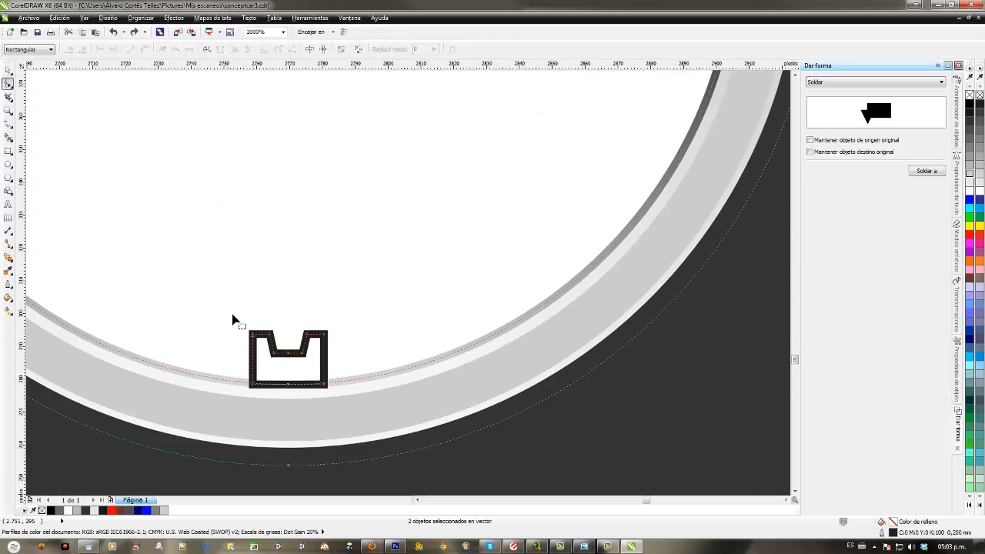
{"action": "left_click", "coordinate": [7, 70]}
{"action": "left_click", "coordinate": [239, 241]}
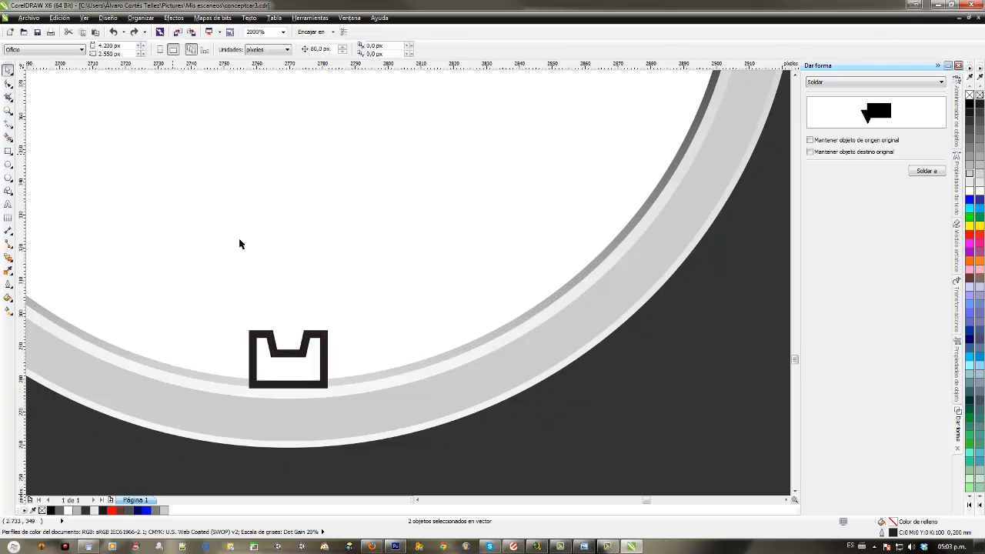
{"action": "left_click", "coordinate": [272, 354]}
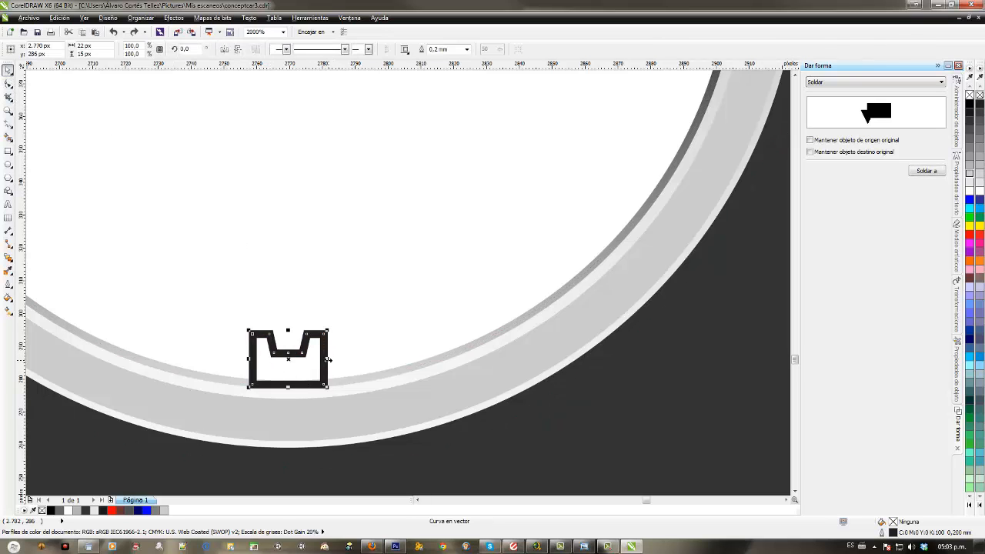
{"action": "left_click_drag", "start_coordinate": [328, 359], "coordinate": [335, 369]}
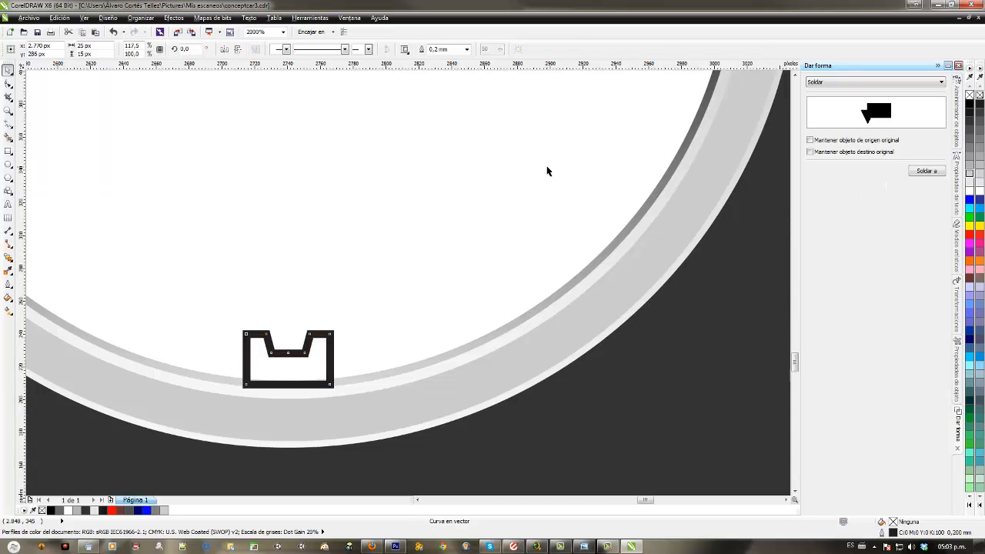
Step: Rotate the widened tooth by 10° around the wheel centre at 2,770 px, 415 px with 35 copies
{"action": "scroll", "coordinate": [547, 167], "scroll_direction": "down", "scroll_amount": 4}
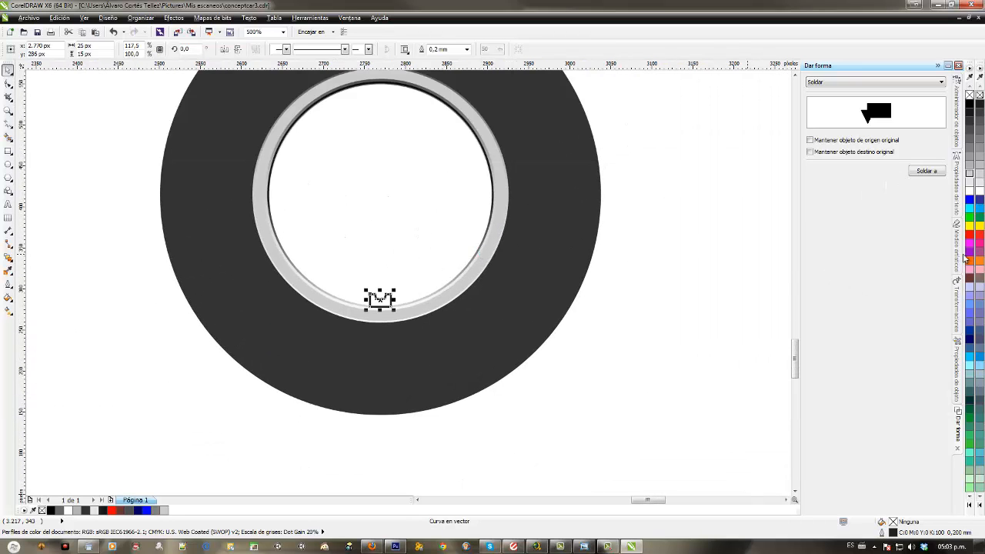
{"action": "left_click", "coordinate": [957, 302]}
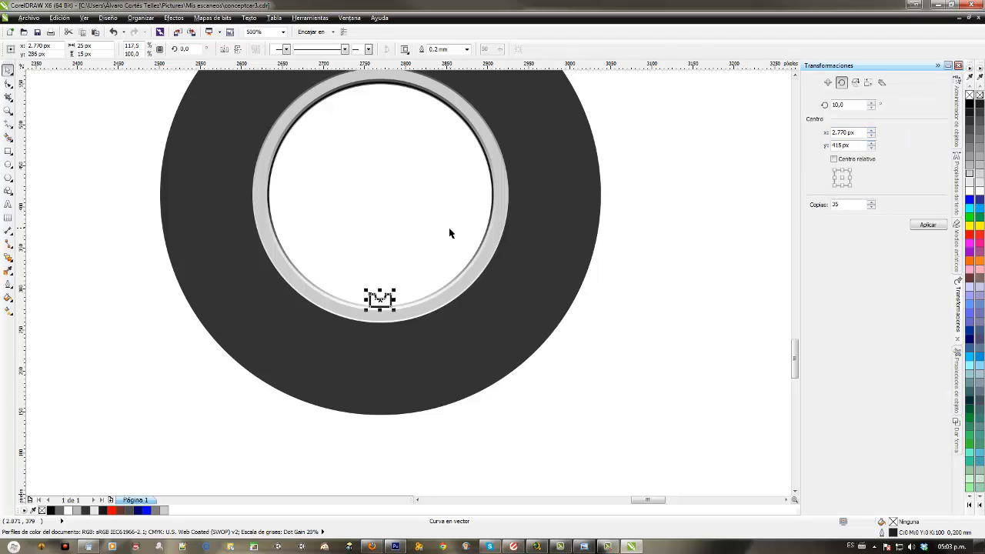
{"action": "left_click", "coordinate": [913, 230]}
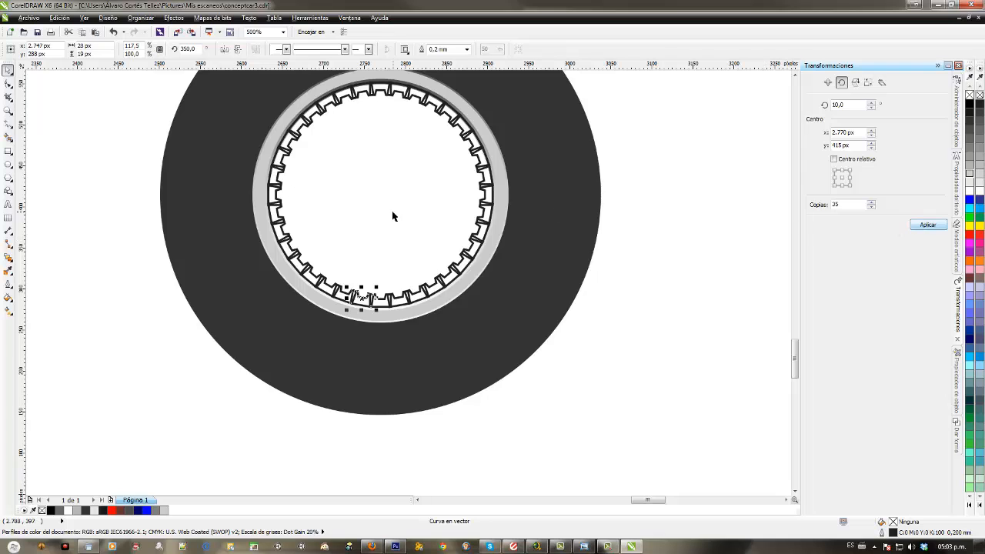
Step: Select all the teeth around the inner rim and bring up the Soldar shaping options
{"action": "left_click_drag", "start_coordinate": [393, 212], "coordinate": [374, 240]}
{"action": "left_click", "coordinate": [180, 180]}
{"action": "left_click_drag", "start_coordinate": [84, 101], "coordinate": [525, 347]}
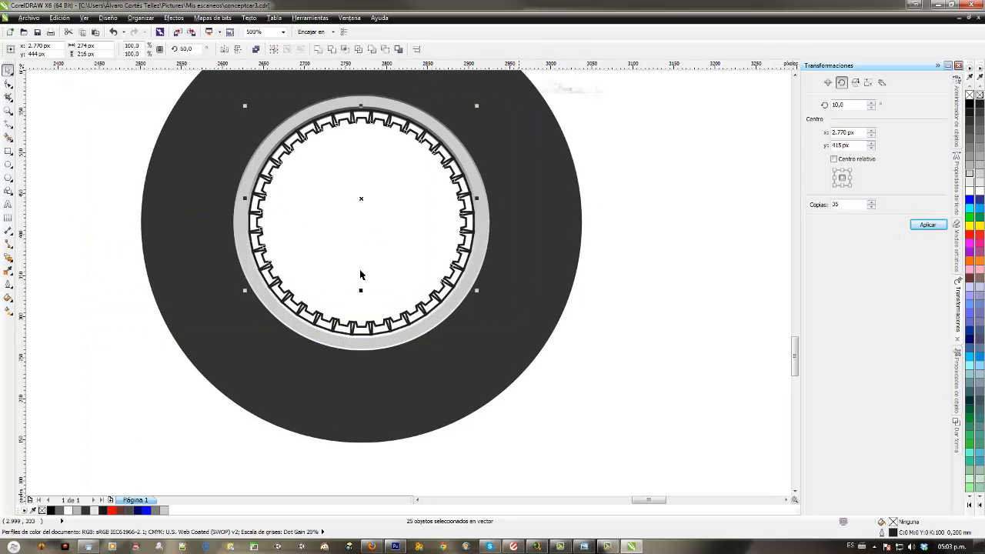
{"action": "left_click_drag", "start_coordinate": [97, 209], "coordinate": [151, 247]}
{"action": "left_click", "coordinate": [87, 131]}
{"action": "left_click_drag", "start_coordinate": [81, 90], "coordinate": [600, 243]}
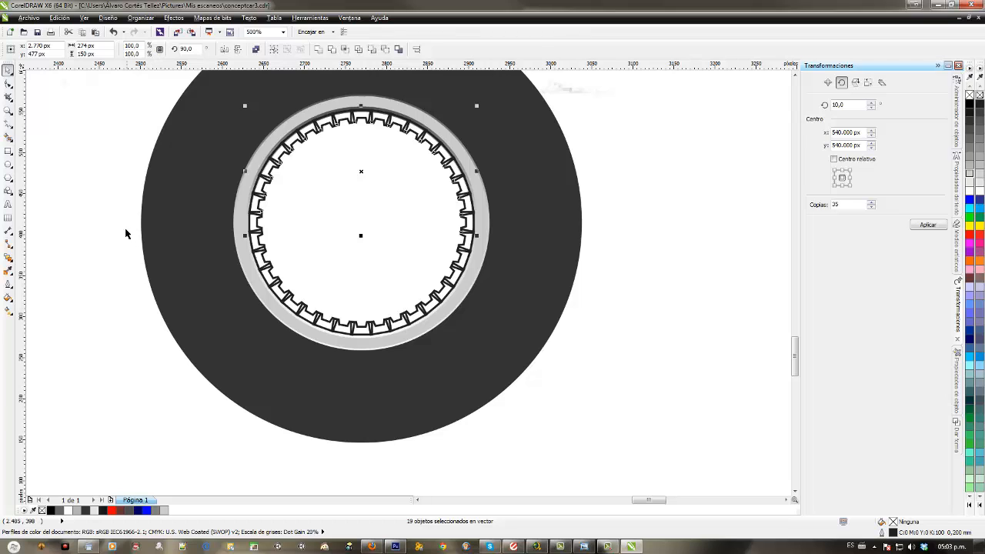
{"action": "left_click_drag", "start_coordinate": [125, 224], "coordinate": [570, 412]}
{"action": "left_click", "coordinate": [955, 421]}
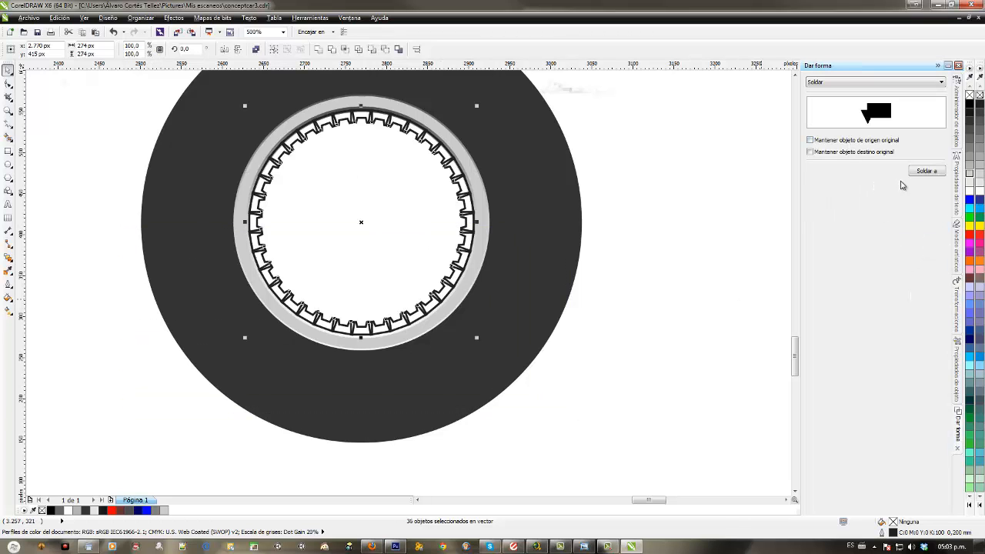
Step: Try to weld the selected teeth to the shape under the rim's lower edge
{"action": "left_click", "coordinate": [925, 170]}
{"action": "left_click", "coordinate": [455, 276]}
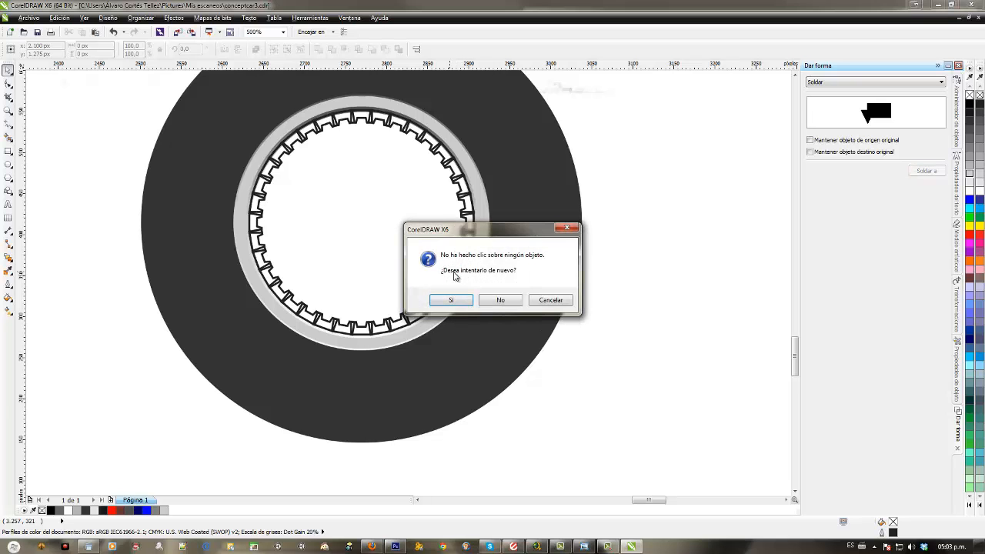
{"action": "left_click", "coordinate": [457, 298]}
{"action": "left_click", "coordinate": [454, 274]}
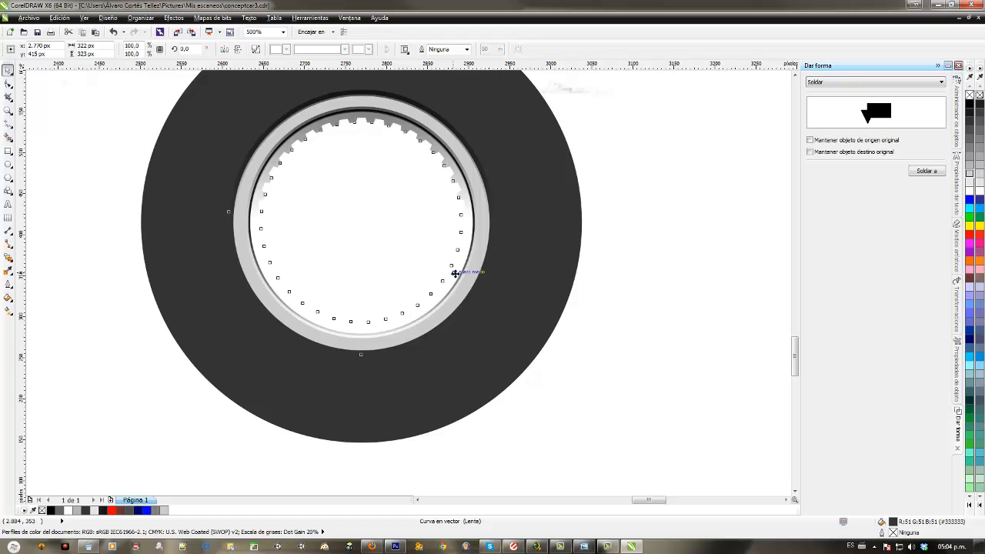
{"action": "key", "text": "ctrl+z"}
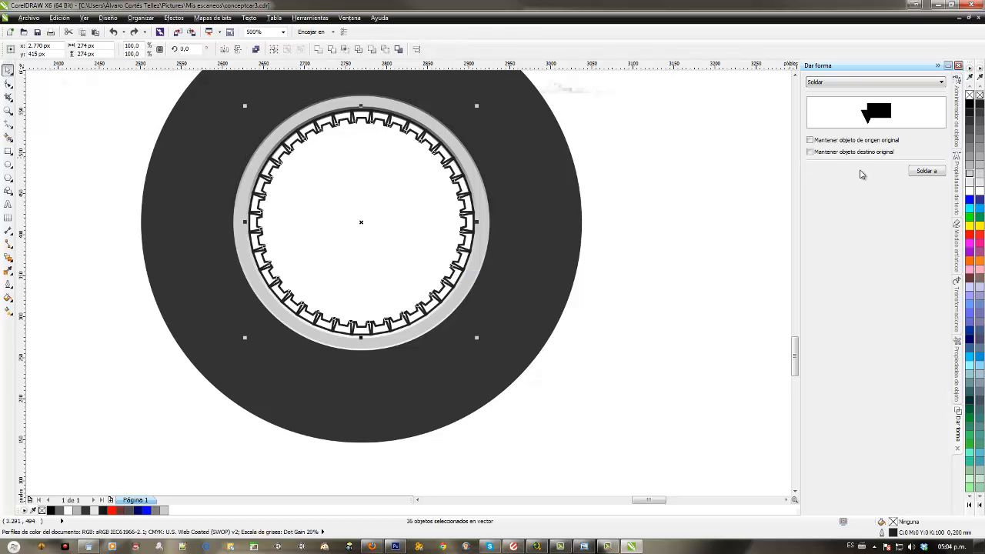
Step: Weld the selected teeth into one ring shape, using one of the teeth as the target object
{"action": "left_click", "coordinate": [913, 174]}
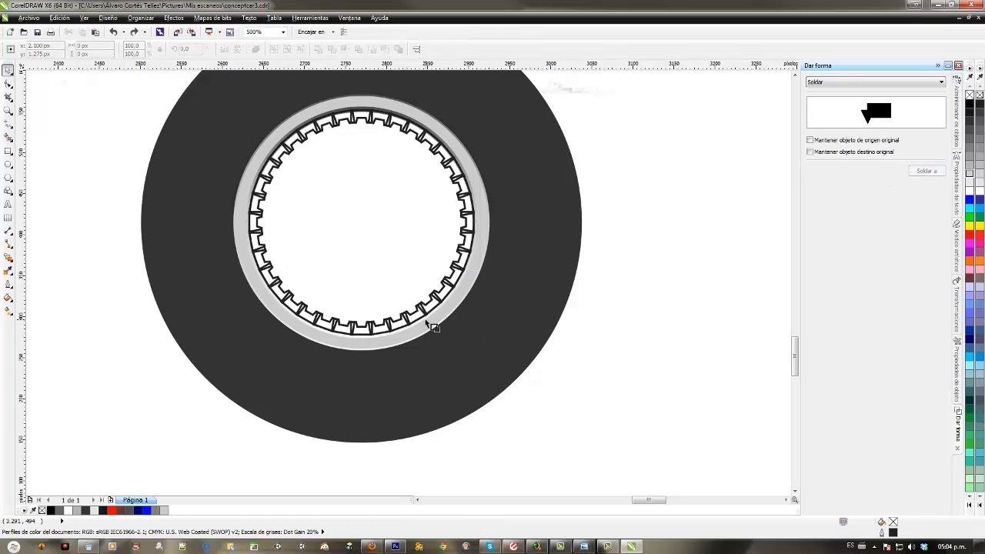
{"action": "left_click", "coordinate": [444, 282]}
{"action": "key", "text": "F10"}
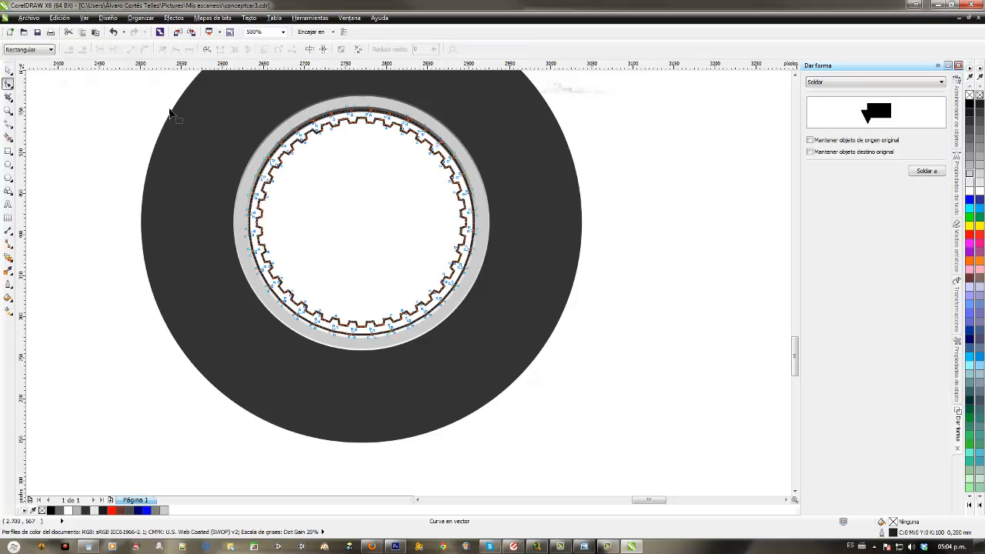
{"action": "left_click", "coordinate": [8, 69]}
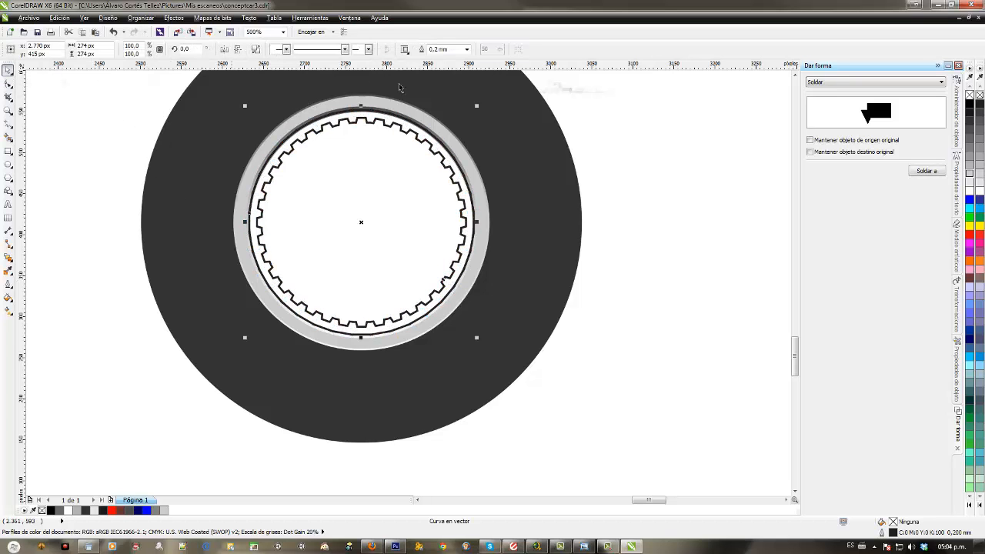
Step: Fill the welded toothed ring with light grey #CCCCCC and remove its outline
{"action": "left_click", "coordinate": [969, 178]}
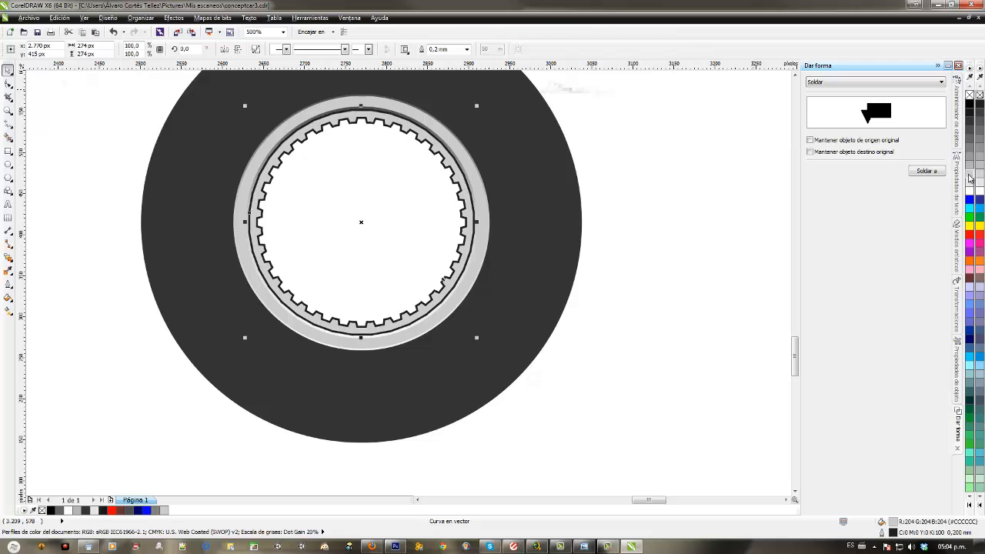
{"action": "right_click", "coordinate": [968, 95]}
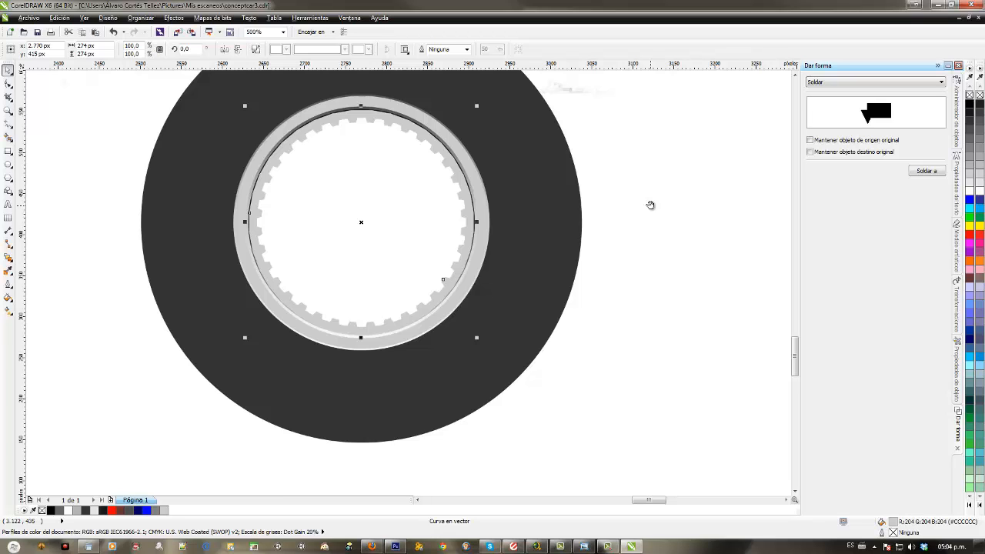
{"action": "scroll", "coordinate": [649, 204], "scroll_direction": "up", "scroll_amount": 1}
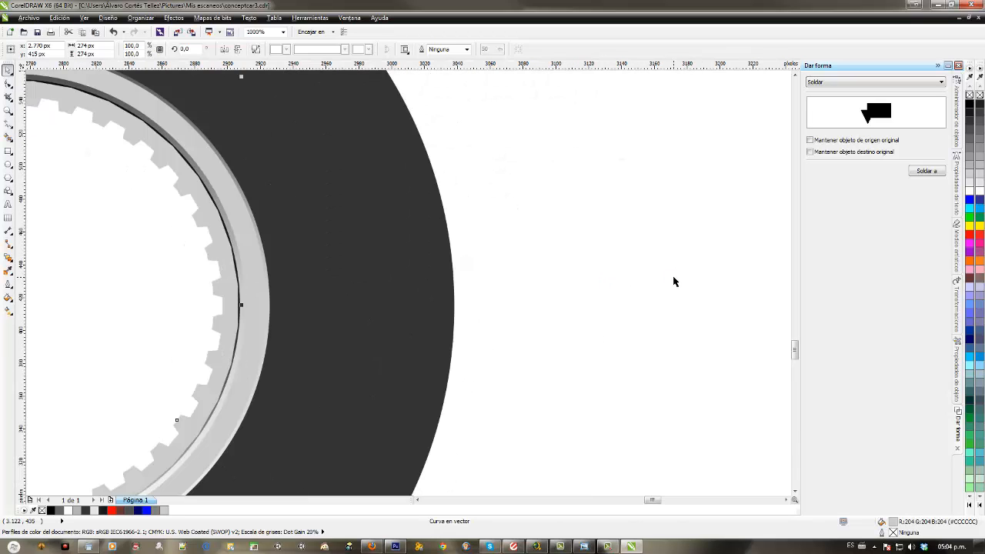
{"action": "scroll", "coordinate": [673, 282], "scroll_direction": "down", "scroll_amount": 1}
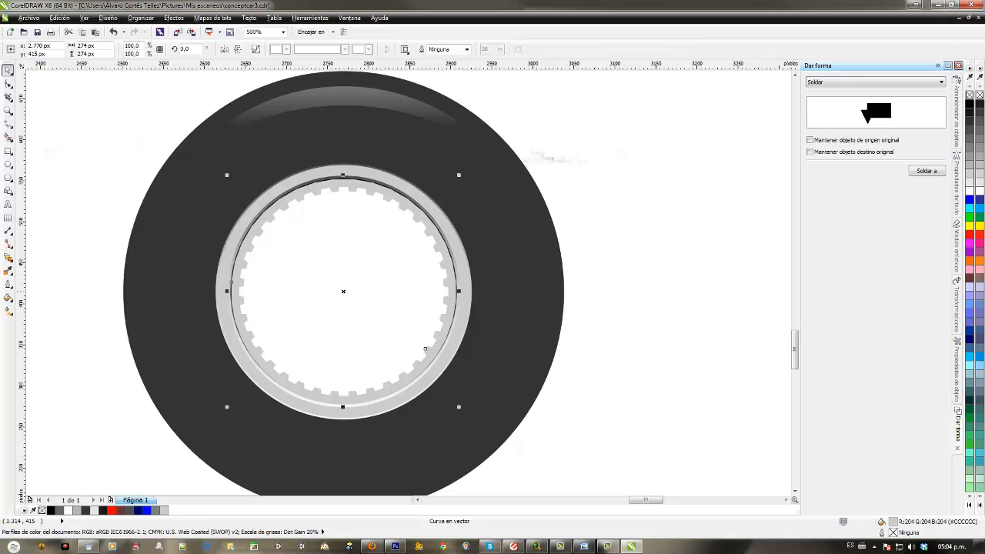
Step: Remove the translucent glossy highlight from the upper part of the tire
{"action": "key", "text": "alt+Tab"}
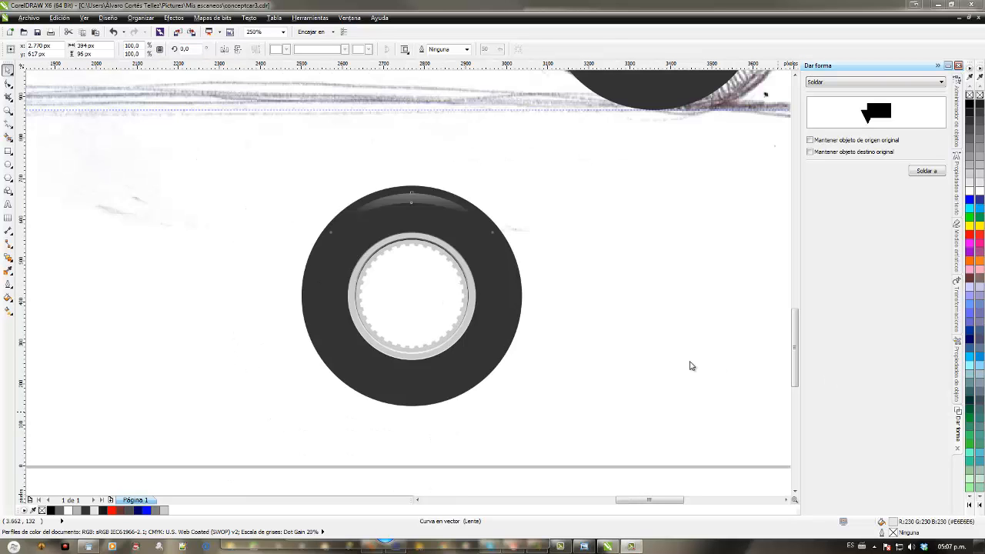
{"action": "key", "text": "alt+Tab"}
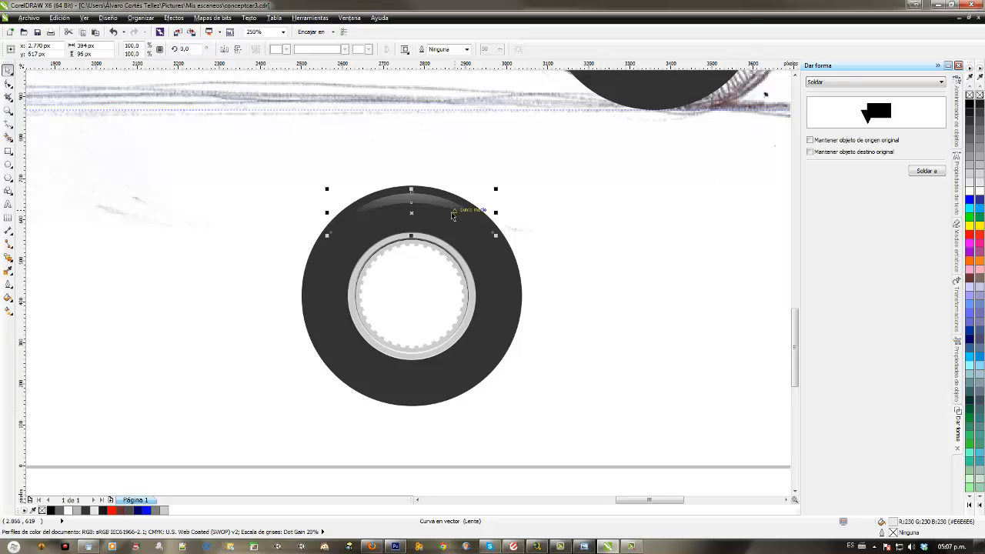
{"action": "key", "text": "Escape"}
{"action": "left_click_drag", "start_coordinate": [465, 260], "coordinate": [517, 293]}
{"action": "scroll", "coordinate": [518, 293], "scroll_direction": "up", "scroll_amount": 1}
{"action": "scroll", "coordinate": [358, 204], "scroll_direction": "up", "scroll_amount": 1}
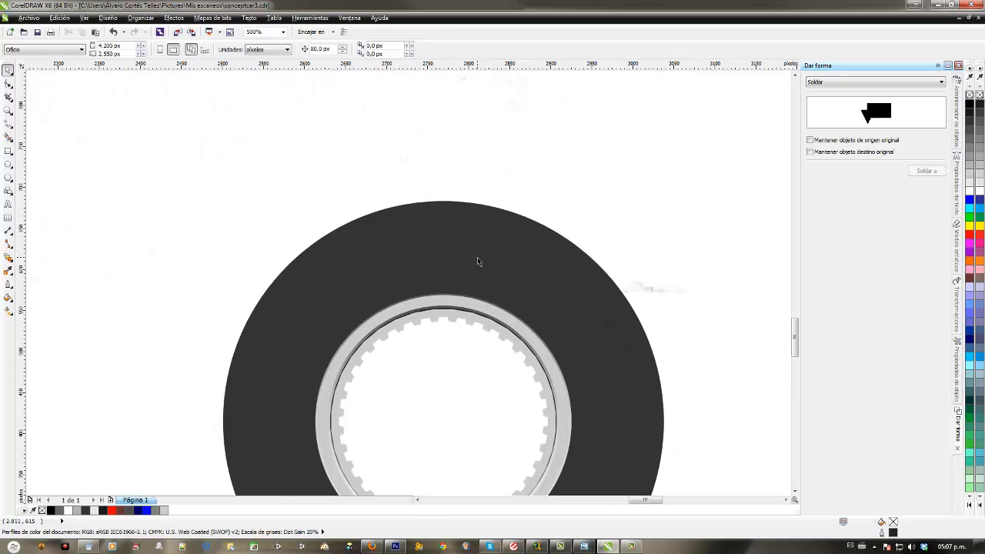
Step: Draw an unfilled square about 68 px wide overlapping the tire's upper outer edge
{"action": "scroll", "coordinate": [477, 257], "scroll_direction": "up", "scroll_amount": 1}
{"action": "scroll", "coordinate": [477, 257], "scroll_direction": "down", "scroll_amount": 1}
{"action": "left_click_drag", "start_coordinate": [395, 220], "coordinate": [456, 162]}
{"action": "double_click", "coordinate": [455, 168]}
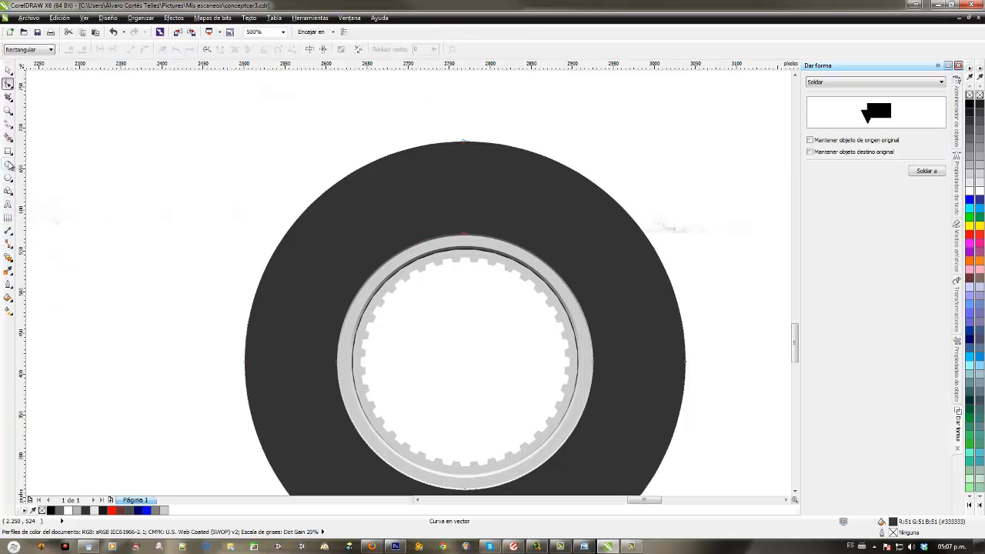
{"action": "key", "text": "z"}
{"action": "left_click_drag", "start_coordinate": [418, 114], "coordinate": [550, 320]}
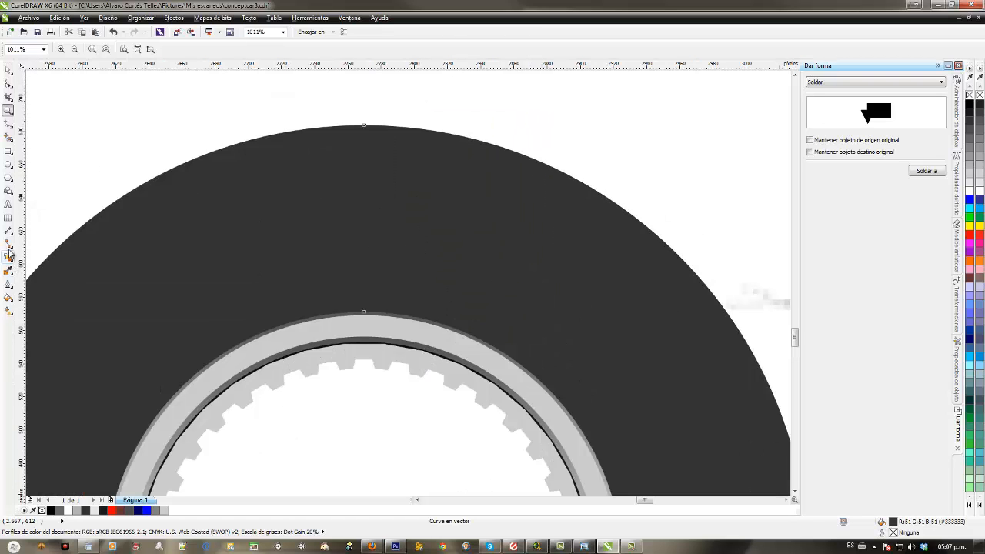
{"action": "left_click", "coordinate": [8, 151]}
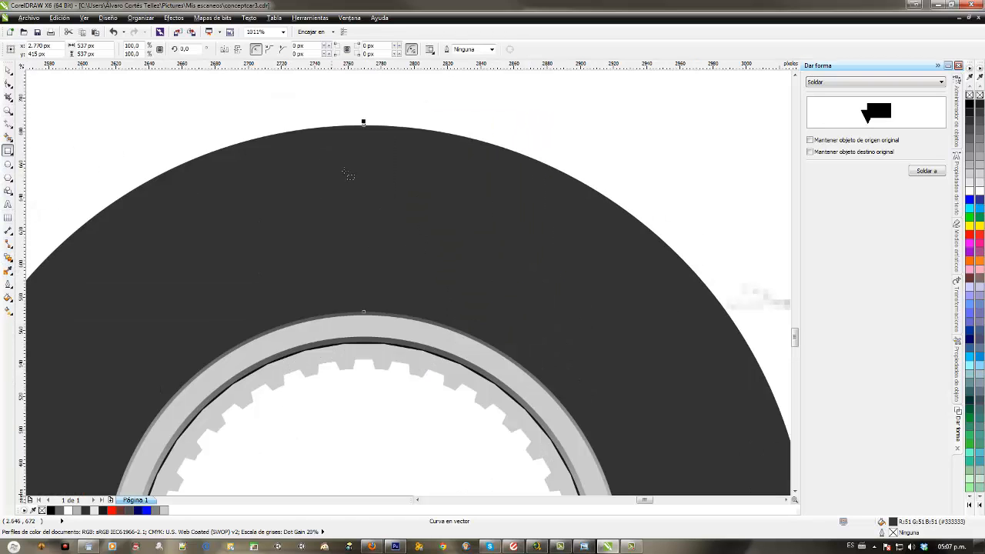
{"action": "left_click_drag", "start_coordinate": [332, 108], "coordinate": [392, 166]}
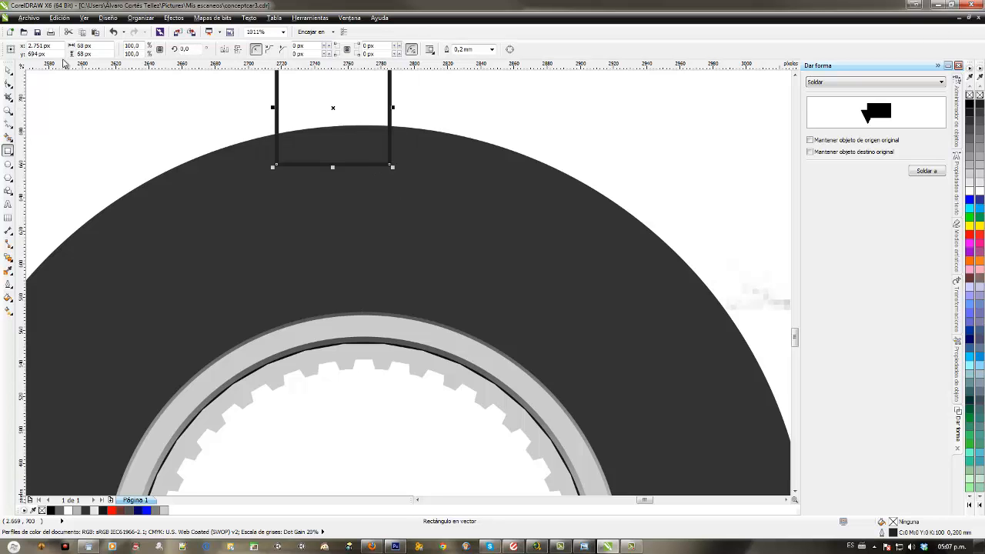
Step: Move the square onto the tire's upper edge, centred over the wheel with its top side slightly outside the tire
{"action": "left_click", "coordinate": [7, 70]}
{"action": "left_click_drag", "start_coordinate": [339, 131], "coordinate": [366, 224]}
{"action": "left_click_drag", "start_coordinate": [366, 171], "coordinate": [363, 123]}
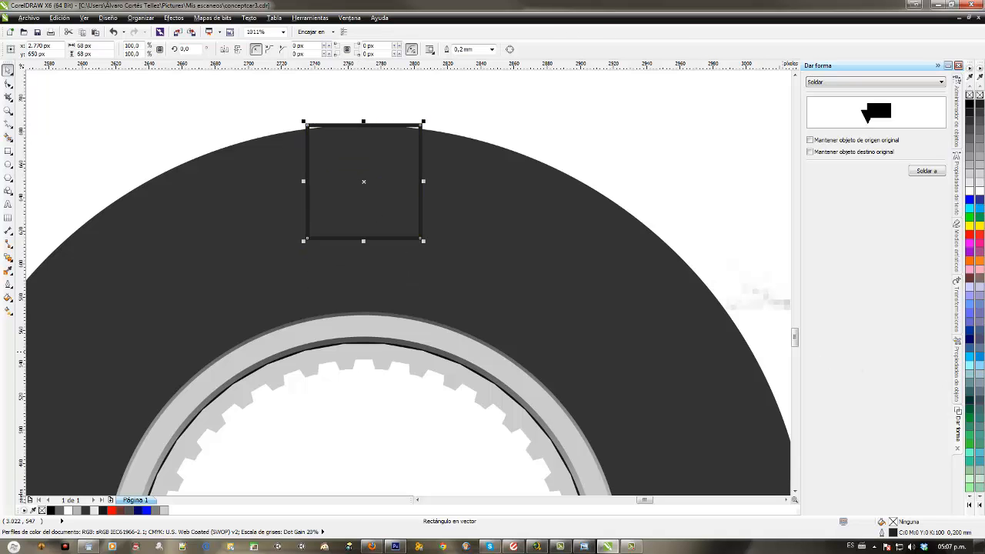
{"action": "left_click", "coordinate": [319, 238]}
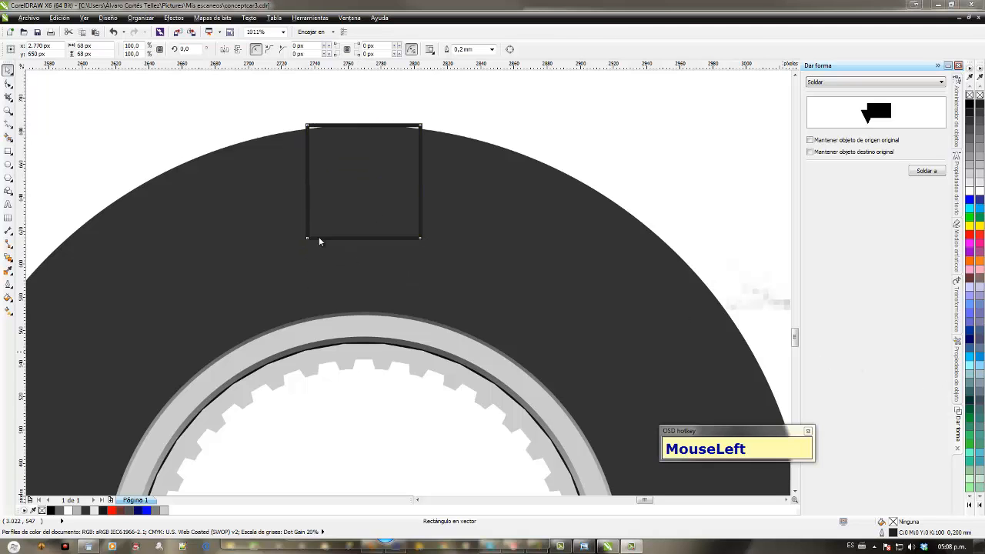
{"action": "left_click", "coordinate": [325, 162]}
{"action": "left_click_drag", "start_coordinate": [363, 181], "coordinate": [363, 172]}
Step: Convert the square to curves and select its lower-left corner node
{"action": "left_click", "coordinate": [9, 83]}
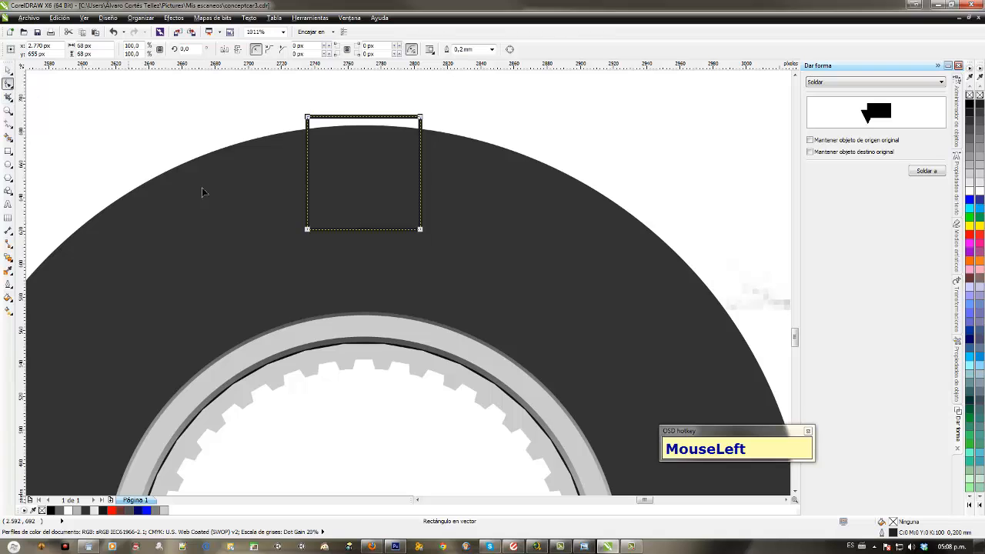
{"action": "left_click", "coordinate": [313, 260]}
{"action": "left_click", "coordinate": [307, 228]}
{"action": "key", "text": "ctrl+q"}
{"action": "left_click", "coordinate": [307, 229]}
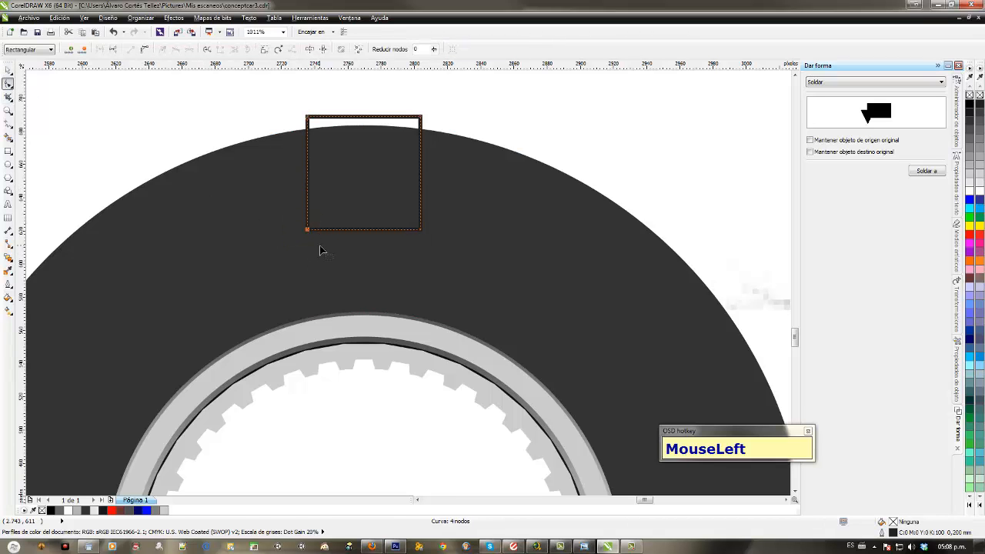
{"action": "key", "text": "Right"}
{"action": "key", "text": "Left"}
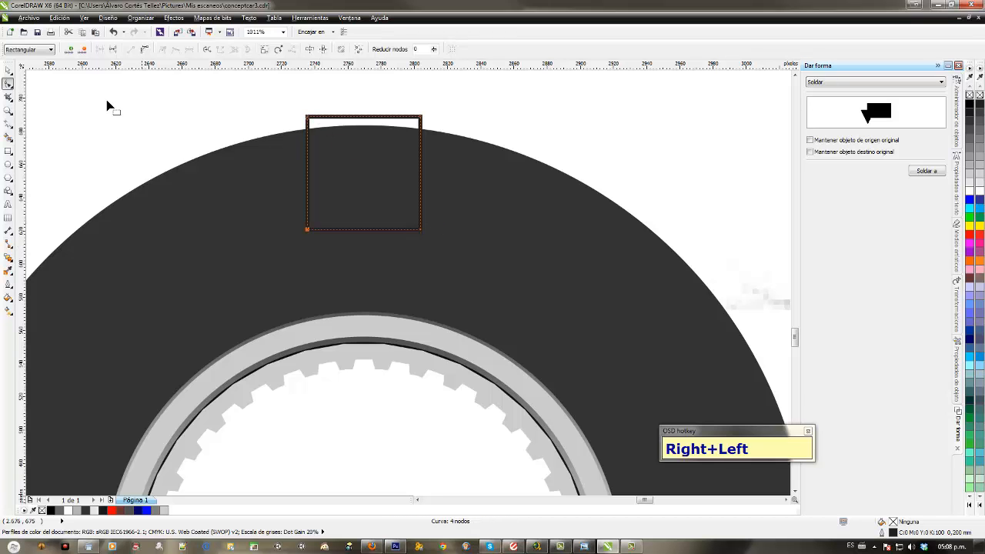
Step: Scale the square up about its centre to about 222 px wide
{"action": "left_click", "coordinate": [9, 70]}
{"action": "scroll", "coordinate": [314, 166], "scroll_direction": "down", "scroll_amount": 2}
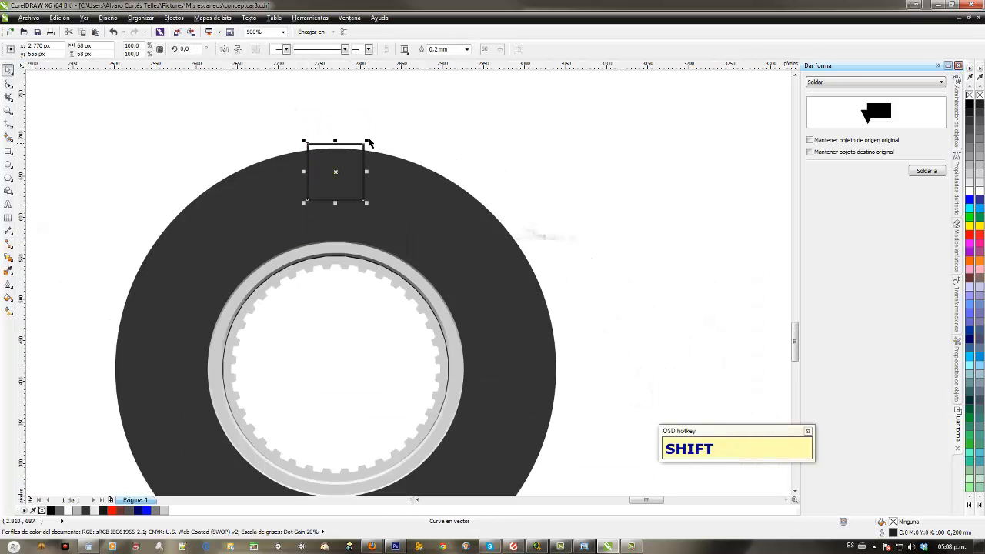
{"action": "left_click_drag", "start_coordinate": [367, 140], "coordinate": [427, 80]}
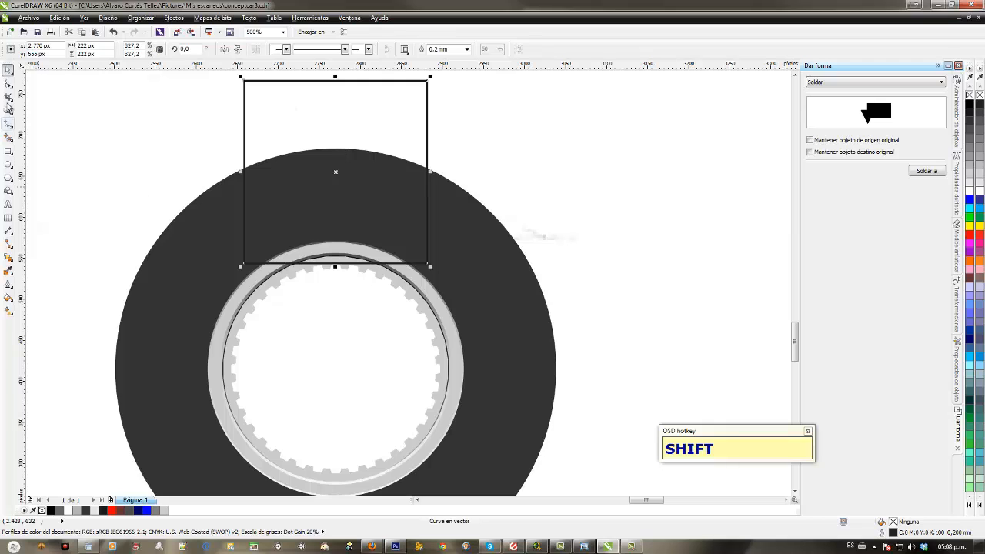
Step: Move the square's two bottom corner nodes inward so both sides taper evenly into a trapezoid
{"action": "left_click", "coordinate": [8, 86]}
{"action": "left_click_drag", "start_coordinate": [198, 247], "coordinate": [282, 300]}
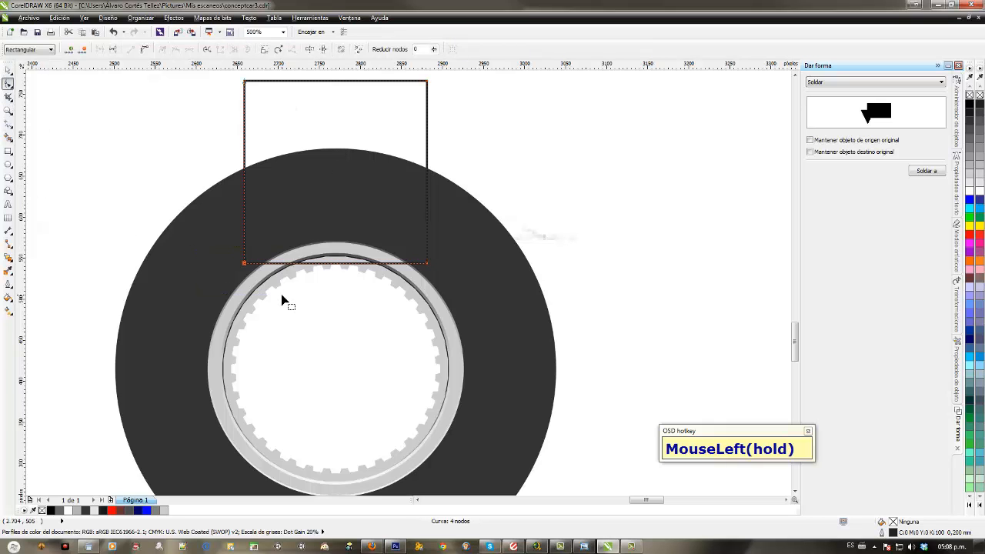
{"action": "key", "text": "Right"}
{"action": "left_click_drag", "start_coordinate": [404, 251], "coordinate": [446, 287]}
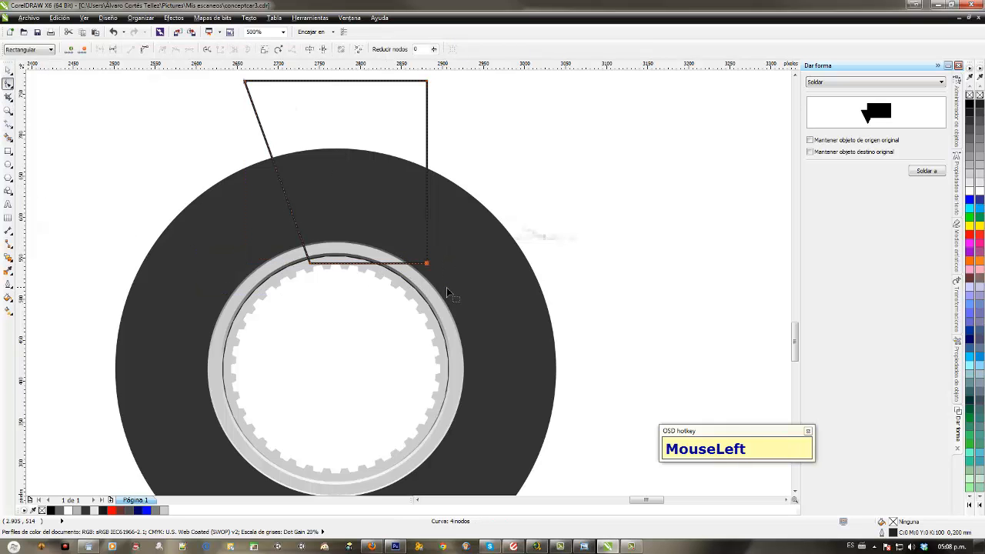
{"action": "key", "text": "Left"}
Step: Shift the trapezoid's right-hand nodes outward and raise its top nodes, making it about 397 px wide and 351 px tall
{"action": "scroll", "coordinate": [442, 282], "scroll_direction": "down", "scroll_amount": 1}
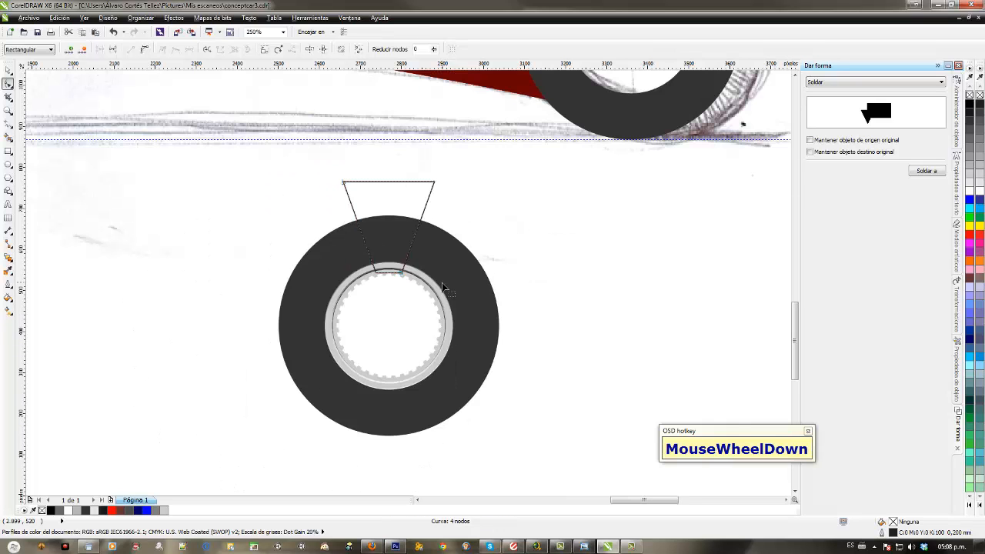
{"action": "left_click_drag", "start_coordinate": [387, 160], "coordinate": [466, 312]}
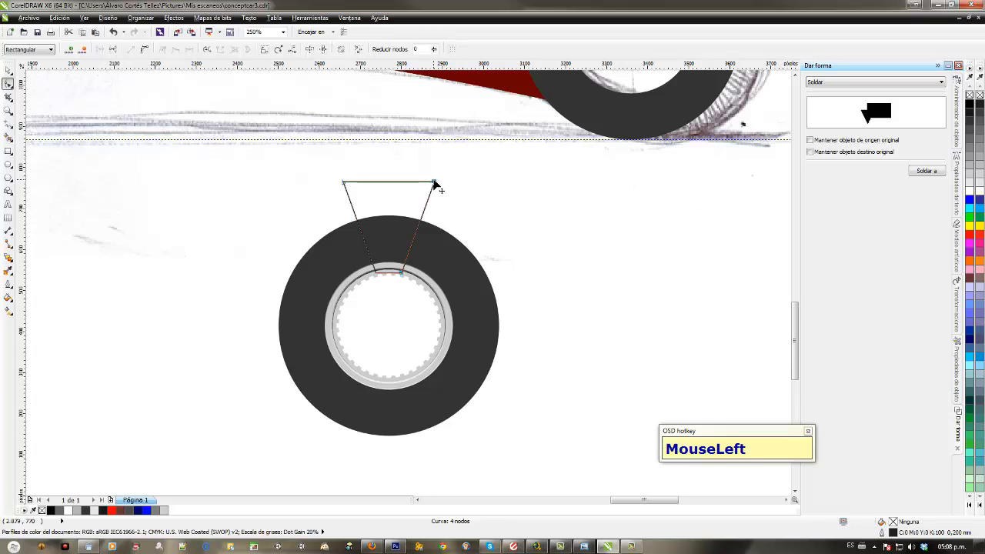
{"action": "left_click_drag", "start_coordinate": [435, 185], "coordinate": [481, 184]}
{"action": "left_click_drag", "start_coordinate": [283, 152], "coordinate": [527, 219]}
{"action": "left_click_drag", "start_coordinate": [506, 181], "coordinate": [505, 124]}
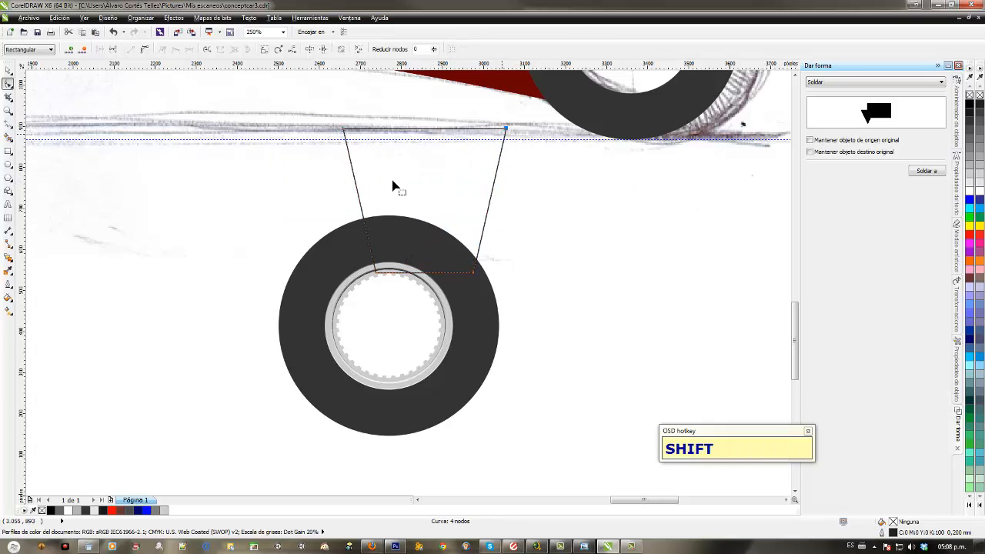
Step: Scale the trapezoid down to about 76 by 67 px and place it over the tire's upper edge
{"action": "left_click", "coordinate": [9, 69]}
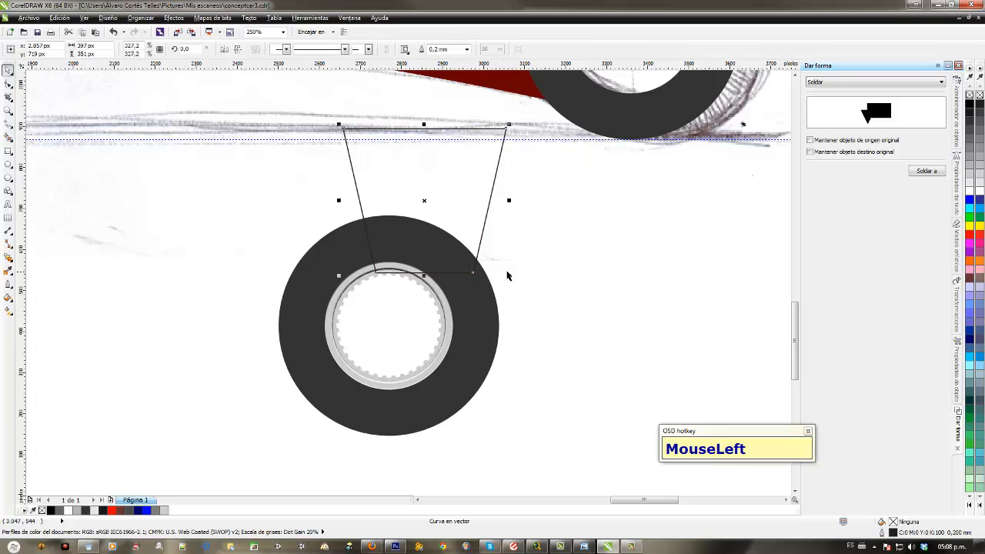
{"action": "left_click_drag", "start_coordinate": [508, 276], "coordinate": [411, 256]}
{"action": "scroll", "coordinate": [392, 208], "scroll_direction": "up", "scroll_amount": 1}
{"action": "scroll", "coordinate": [391, 262], "scroll_direction": "up", "scroll_amount": 1}
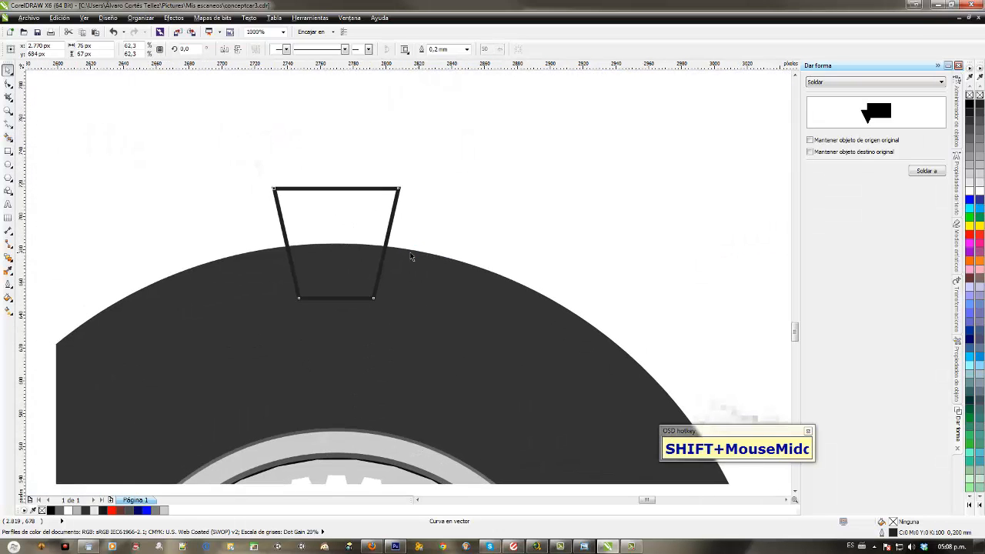
Step: Centre the trapezoid horizontally on the tire and lower it until its top edge sits just outside the tire
{"action": "left_click", "coordinate": [389, 263], "text": "shift"}
{"action": "key", "text": "shift+q"}
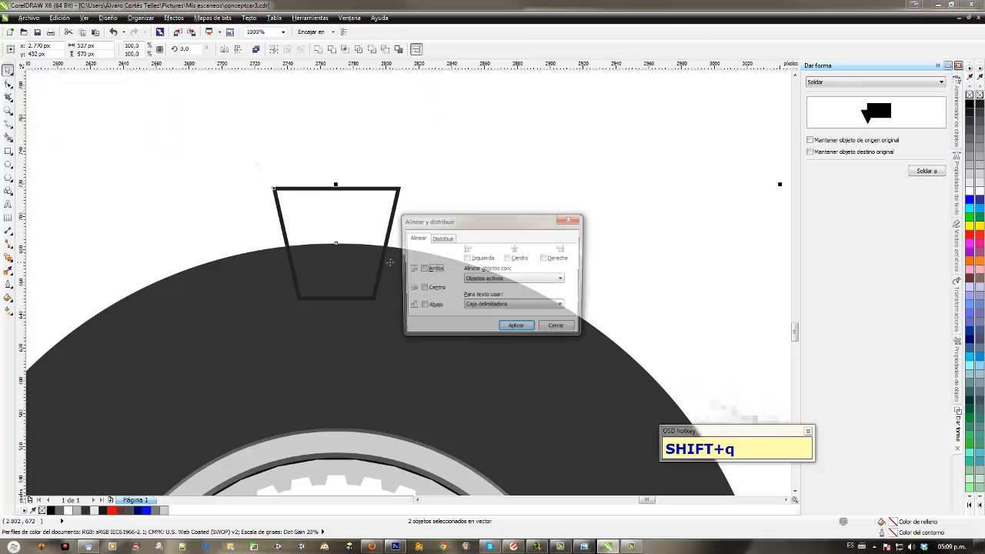
{"action": "left_click", "coordinate": [516, 259]}
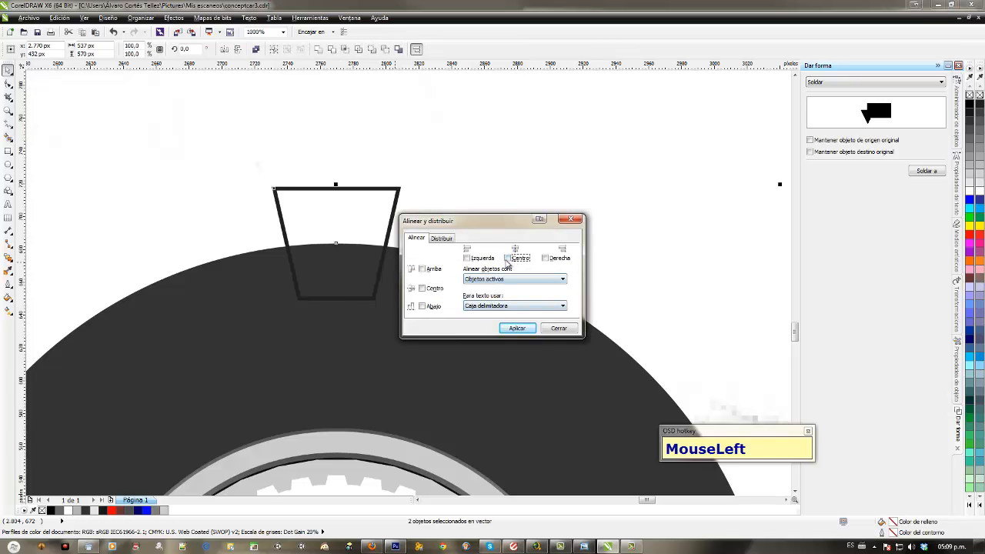
{"action": "left_click", "coordinate": [546, 329]}
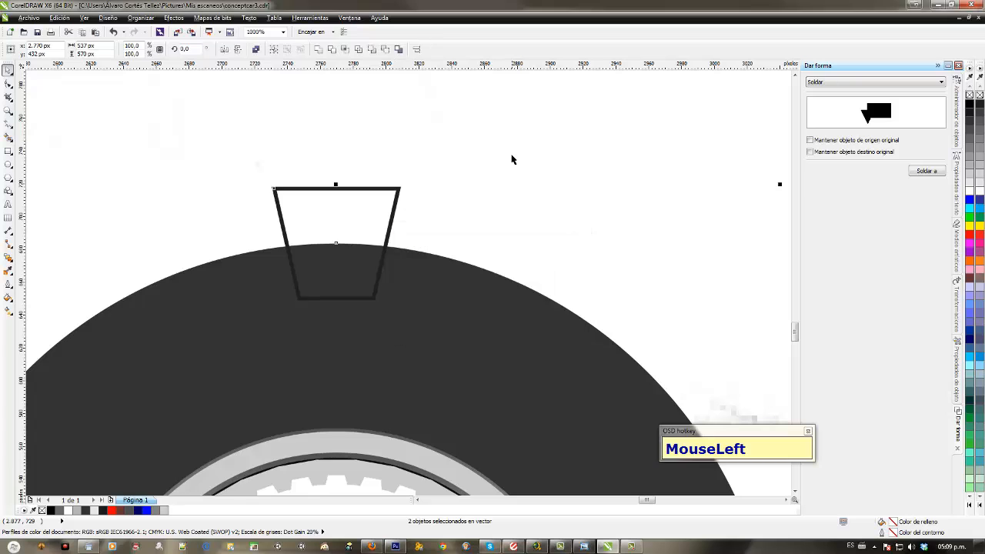
{"action": "left_click", "coordinate": [511, 159]}
{"action": "left_click_drag", "start_coordinate": [392, 223], "coordinate": [400, 268]}
{"action": "scroll", "coordinate": [440, 257], "scroll_direction": "up", "scroll_amount": 2}
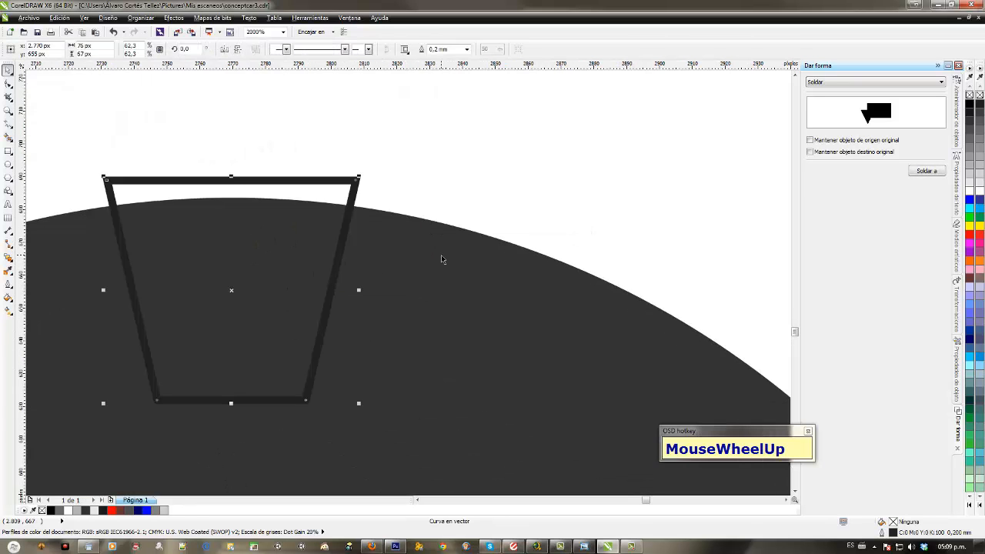
Step: Add a node on each slanted side of the trapezoid where the tire's outer edge crosses it
{"action": "left_click", "coordinate": [9, 83]}
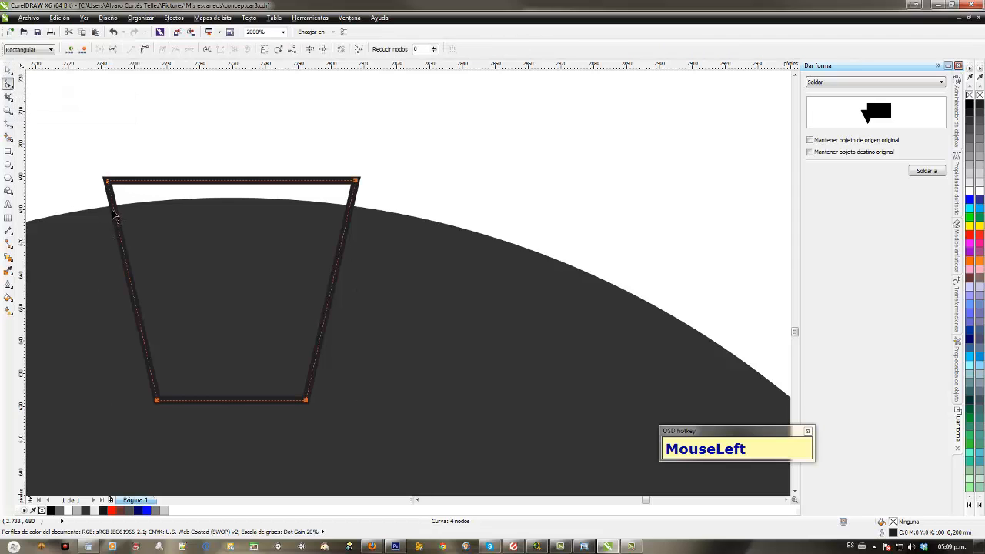
{"action": "double_click", "coordinate": [113, 206]}
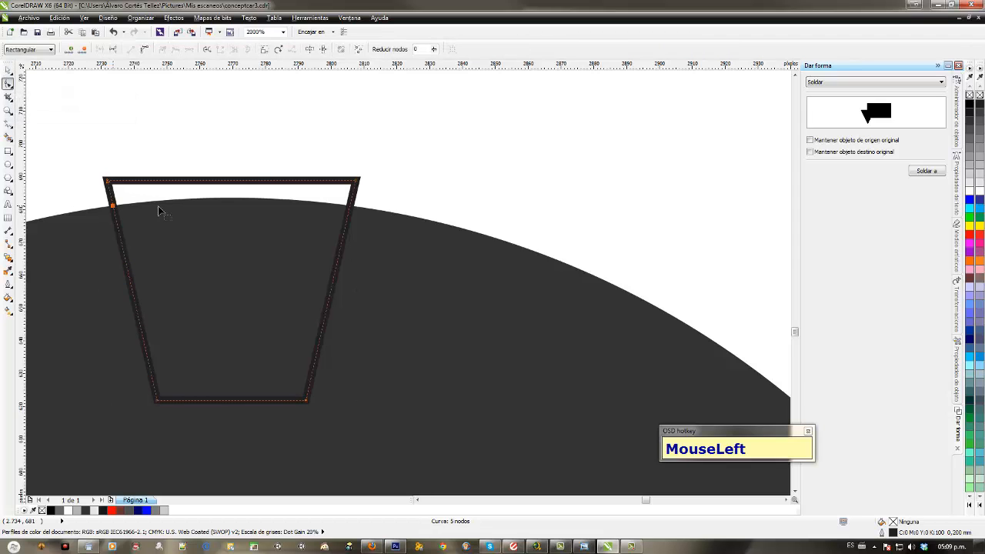
{"action": "double_click", "coordinate": [351, 211]}
Step: Convert the trapezoid's top edge to a curve and bow it upward into an arch above the tire's edge
{"action": "left_click_drag", "start_coordinate": [97, 159], "coordinate": [170, 163]}
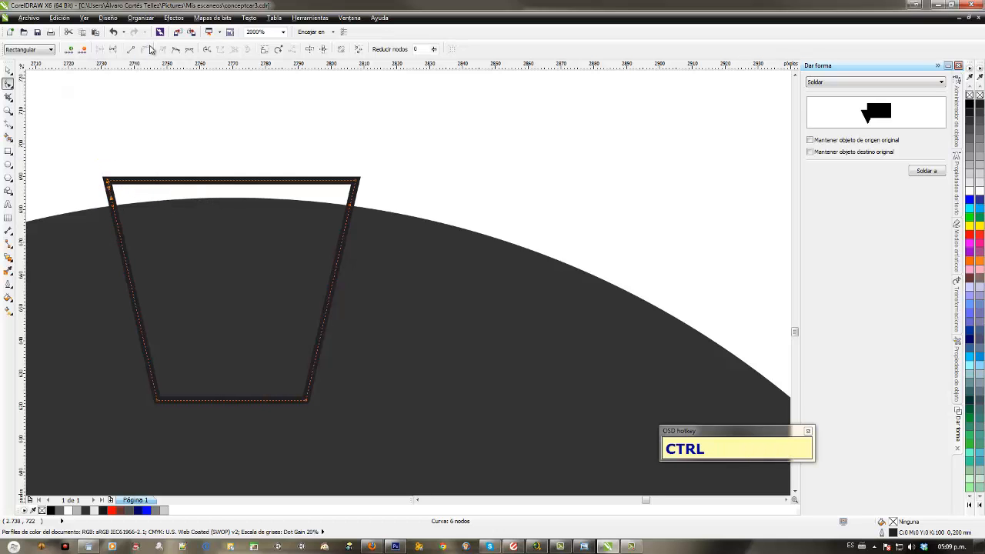
{"action": "key", "text": "ctrl+z"}
{"action": "left_click_drag", "start_coordinate": [319, 158], "coordinate": [378, 193]}
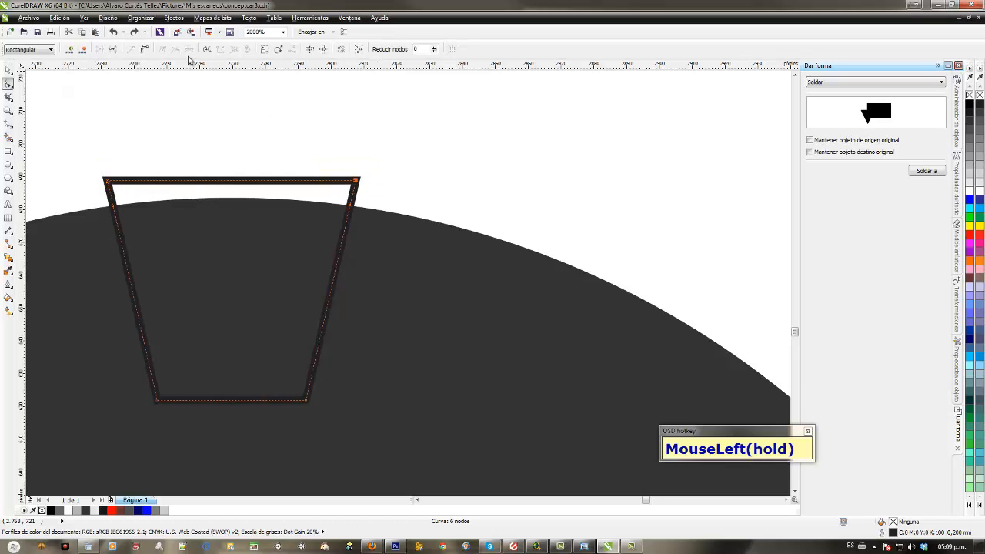
{"action": "left_click", "coordinate": [147, 49]}
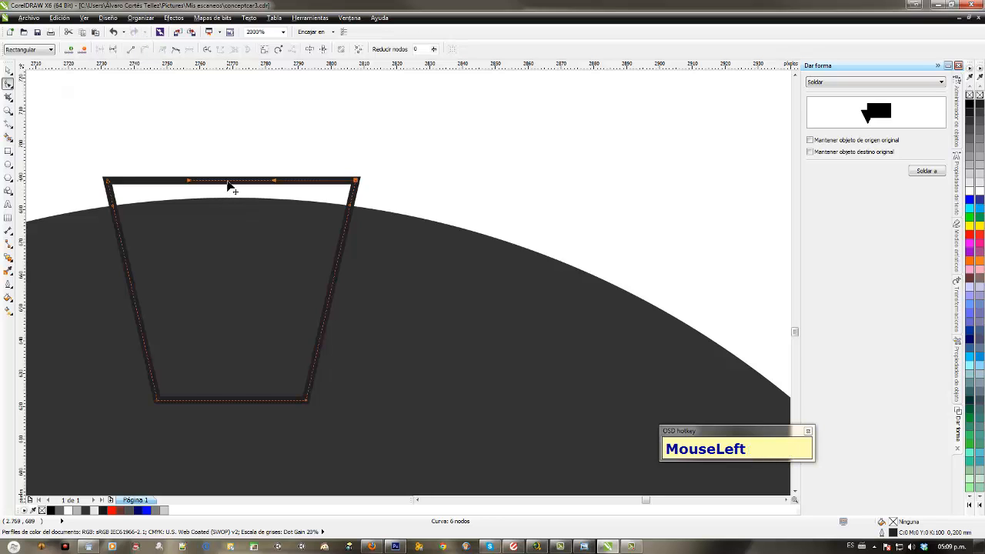
{"action": "left_click_drag", "start_coordinate": [228, 185], "coordinate": [199, 172]}
{"action": "left_click", "coordinate": [9, 71]}
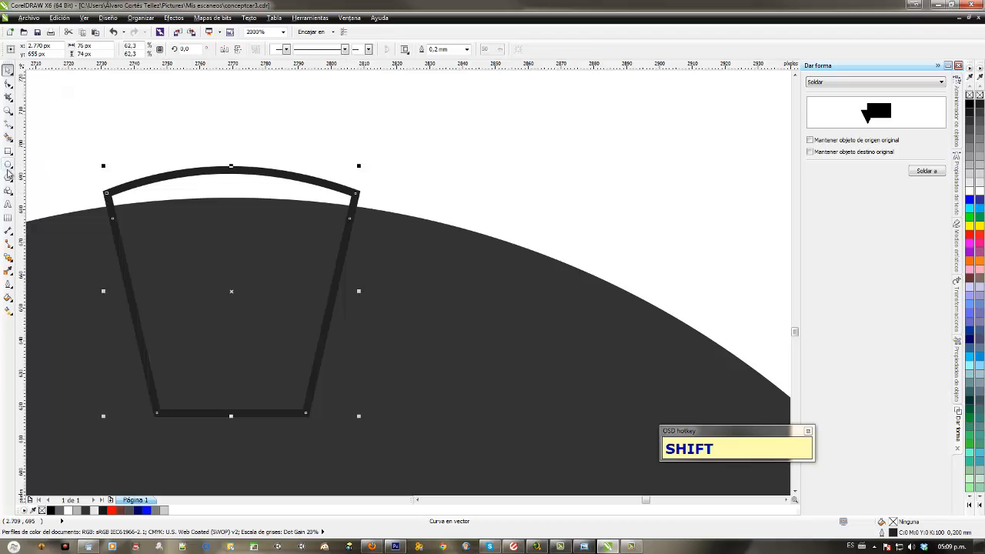
Step: Draw a circle inside the arched trapezoid and enlarge it to about 47 px in diameter
{"action": "left_click", "coordinate": [8, 164]}
{"action": "left_click_drag", "start_coordinate": [227, 258], "coordinate": [295, 327]}
{"action": "left_click", "coordinate": [8, 69]}
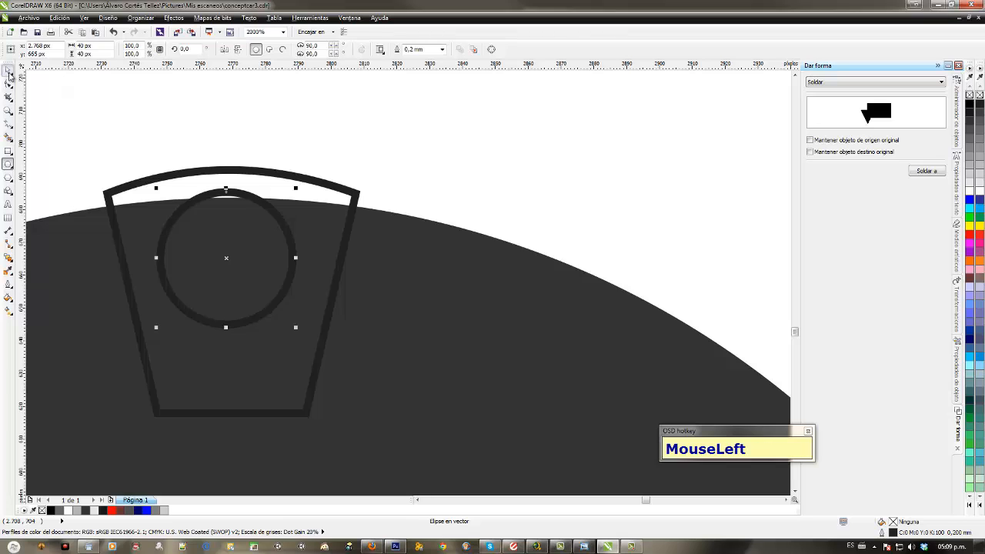
{"action": "mouse_move", "coordinate": [228, 260]}
{"action": "left_mouse_down"}
{"action": "mouse_move", "coordinate": [234, 288]}
{"action": "mouse_move", "coordinate": [232, 277]}
{"action": "left_mouse_up"}
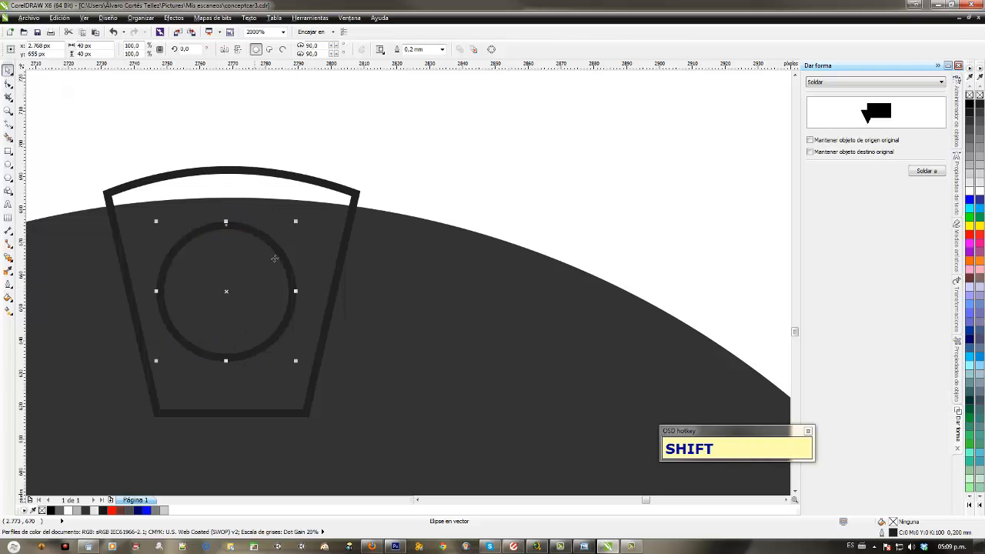
{"action": "left_click_drag", "start_coordinate": [293, 291], "coordinate": [308, 288]}
{"action": "left_click_drag", "start_coordinate": [226, 222], "coordinate": [225, 200]}
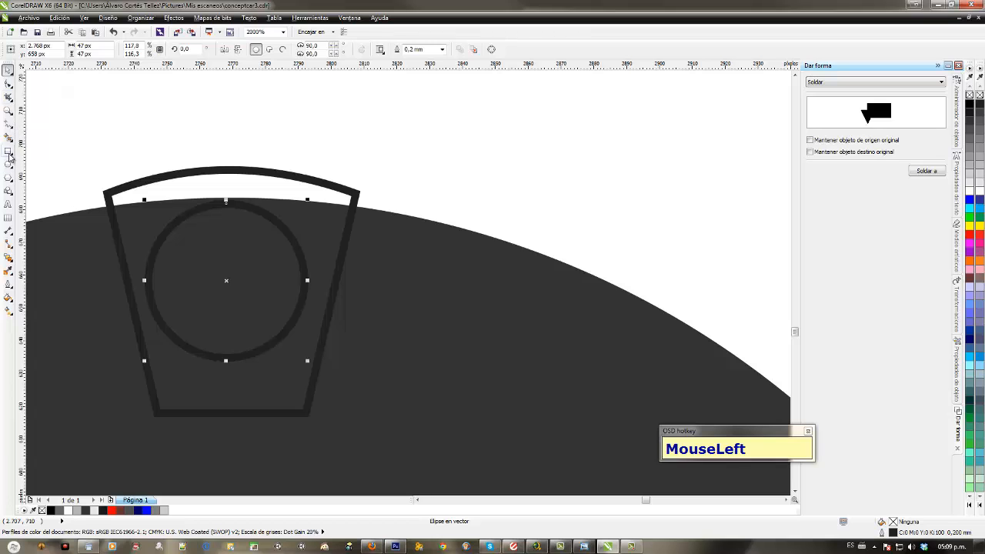
Step: Draw a rectangle about 47 by 36 px, spanning the circle's width from its middle down to near the trapezoid's base
{"action": "left_click", "coordinate": [8, 151]}
{"action": "left_click_drag", "start_coordinate": [147, 284], "coordinate": [245, 358]}
{"action": "left_click", "coordinate": [8, 69]}
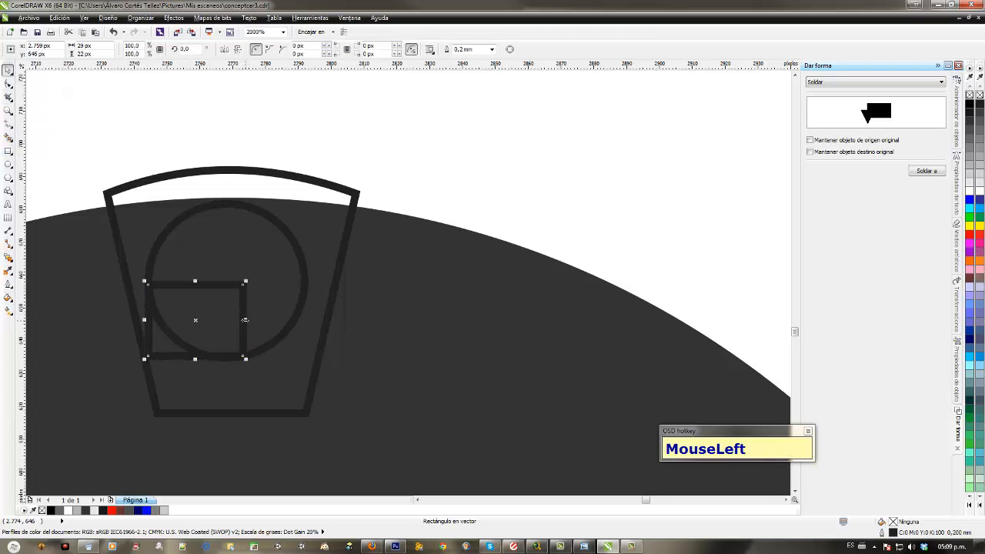
{"action": "left_click_drag", "start_coordinate": [245, 319], "coordinate": [307, 319]}
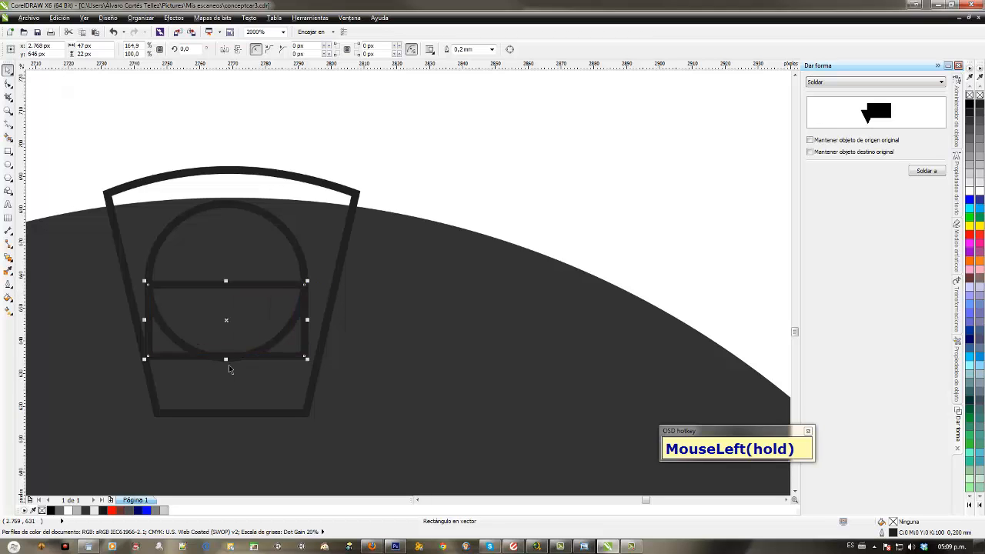
{"action": "left_click_drag", "start_coordinate": [226, 359], "coordinate": [226, 407]}
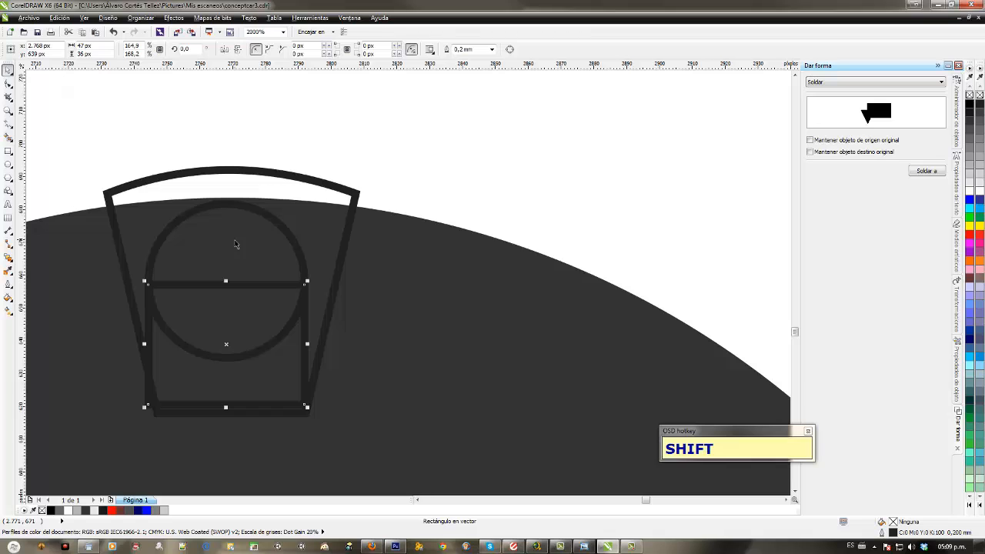
Step: Convert the rectangle to curves and move its two bottom corner nodes inward, parallel to the trapezoid's tapering sides
{"action": "key", "text": "ctrl+q"}
{"action": "left_click", "coordinate": [7, 83]}
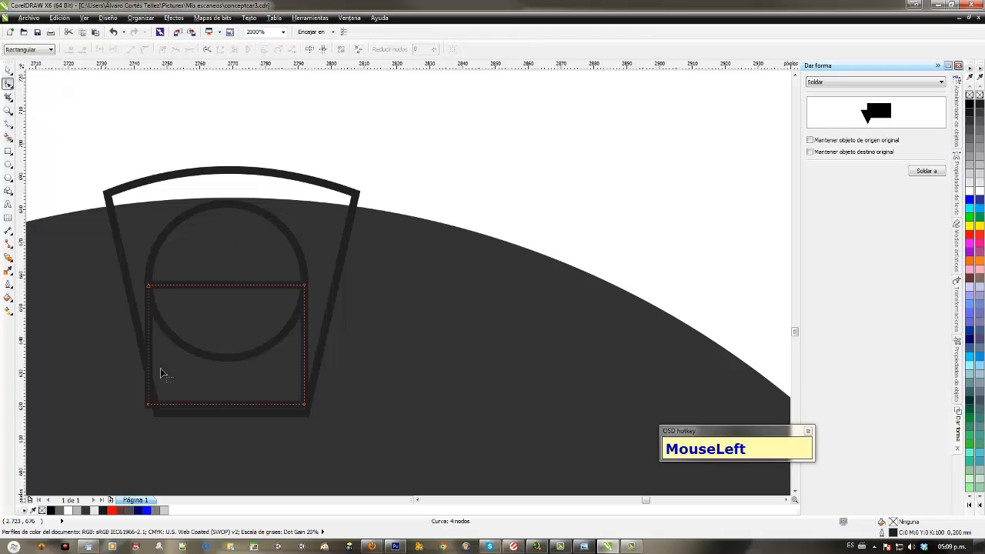
{"action": "left_click_drag", "start_coordinate": [149, 408], "coordinate": [169, 409]}
{"action": "left_click", "coordinate": [497, 316]}
{"action": "left_click_drag", "start_coordinate": [300, 390], "coordinate": [286, 406]}
{"action": "key", "text": "shift"}
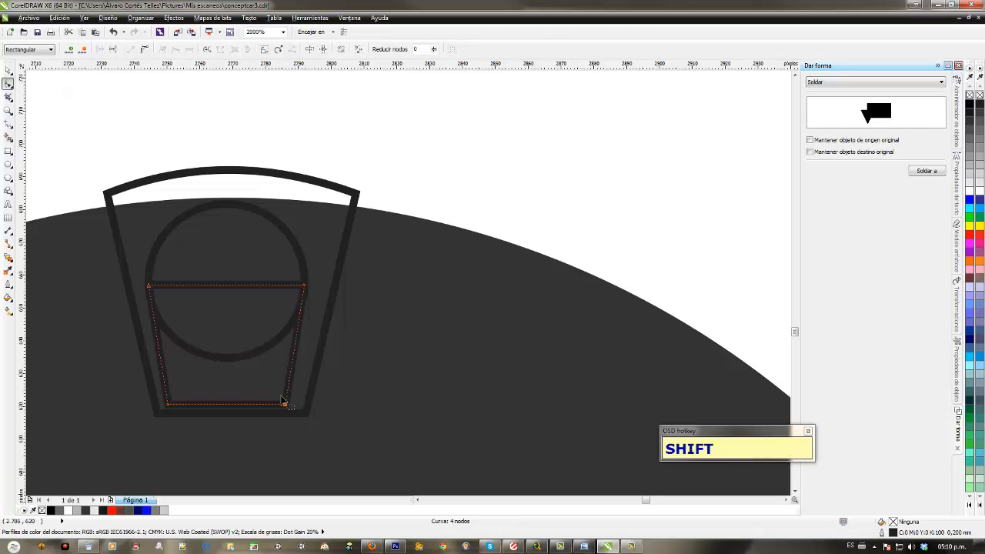
Step: Weld the tapered rectangle to the circle to form one round-topped shape
{"action": "left_click", "coordinate": [9, 70]}
{"action": "left_click", "coordinate": [931, 173]}
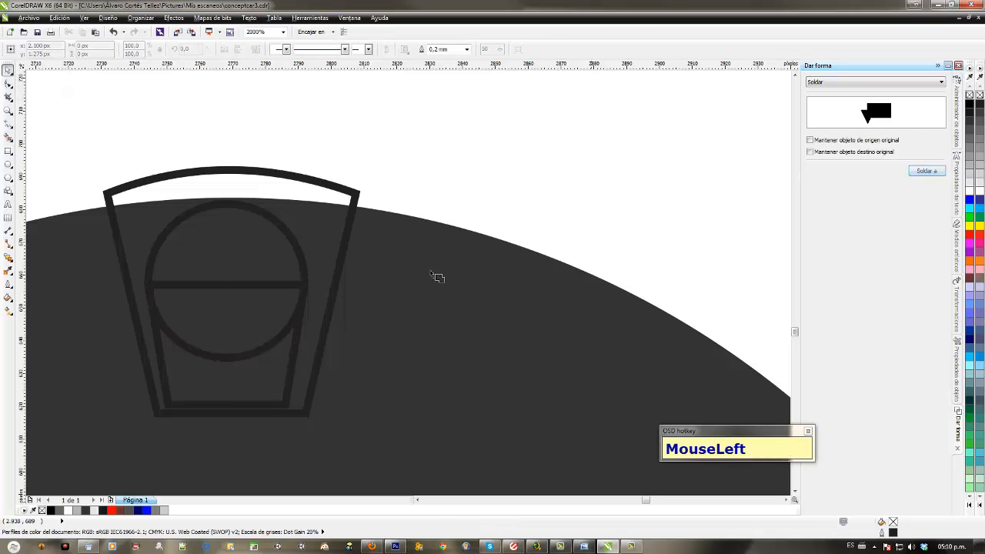
{"action": "left_click", "coordinate": [275, 259]}
{"action": "double_click", "coordinate": [276, 219]}
Step: Centre the round-topped shape horizontally on the arched trapezoid using Align and Distribute with active objects
{"action": "left_click", "coordinate": [295, 210], "text": "shift"}
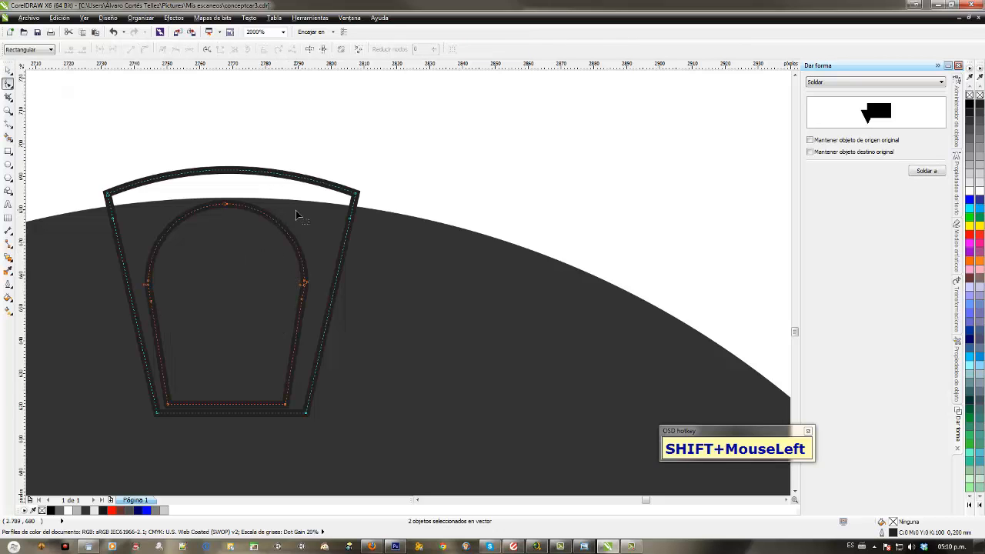
{"action": "key", "text": "ctrl+shift+a"}
{"action": "left_click", "coordinate": [507, 257]}
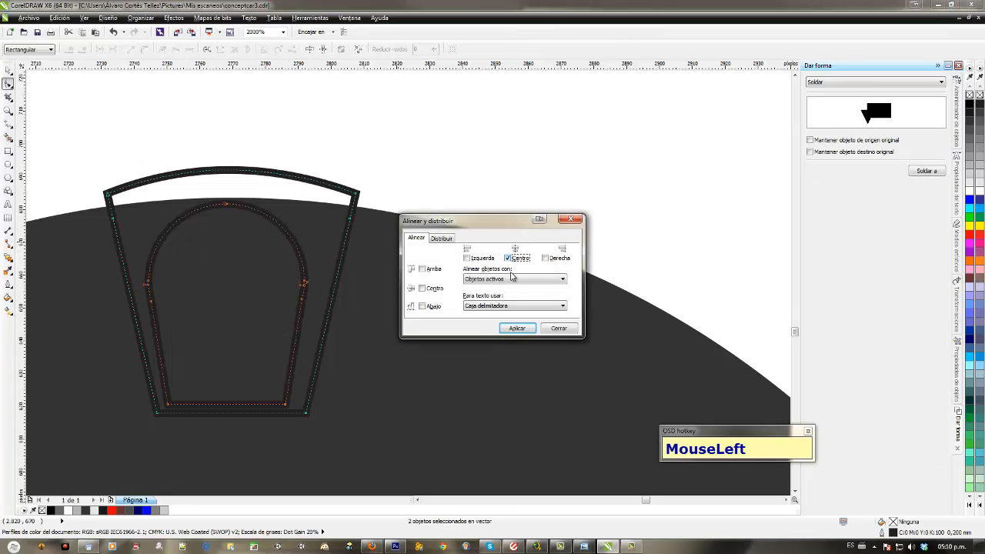
{"action": "left_click", "coordinate": [515, 329]}
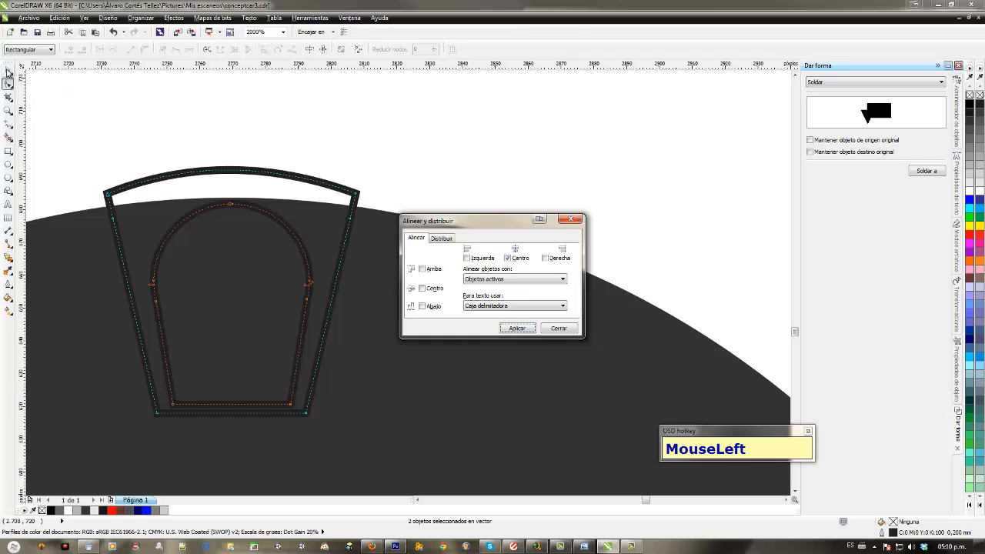
{"action": "left_click", "coordinate": [8, 70]}
{"action": "left_click", "coordinate": [559, 329]}
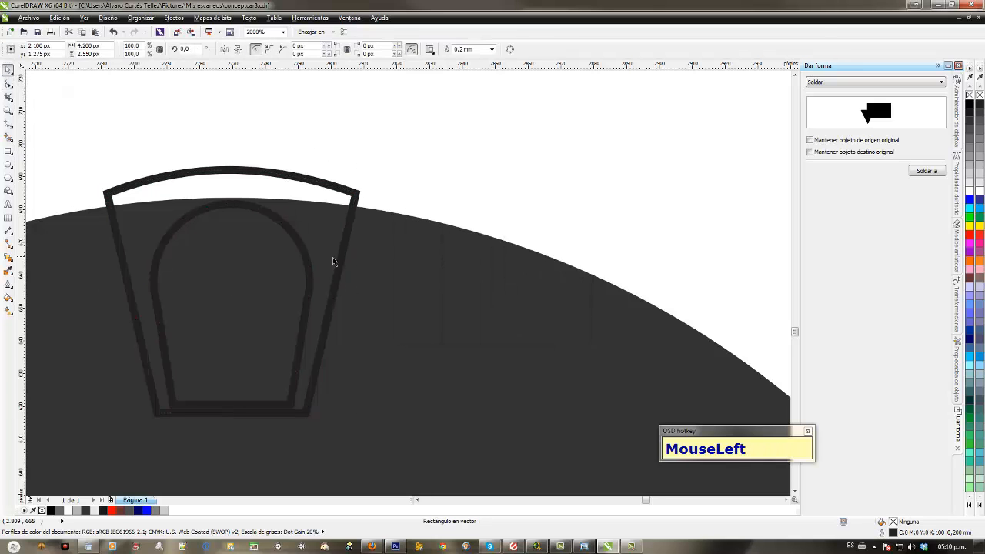
Step: Fill the round-topped shape with near-black #1A1A1A and the arched trapezoid around it with grey #B3B3B3
{"action": "left_click", "coordinate": [303, 256]}
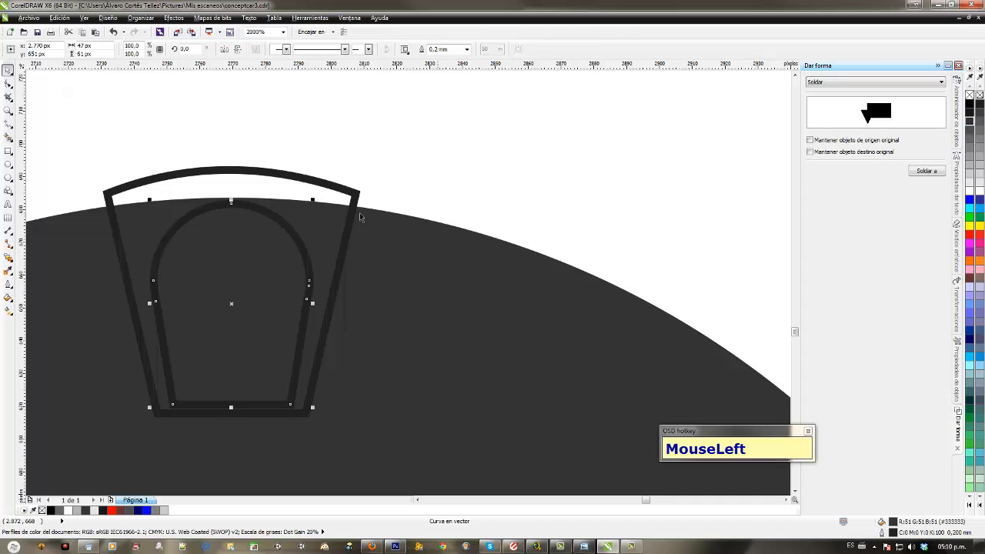
{"action": "left_click", "coordinate": [971, 118]}
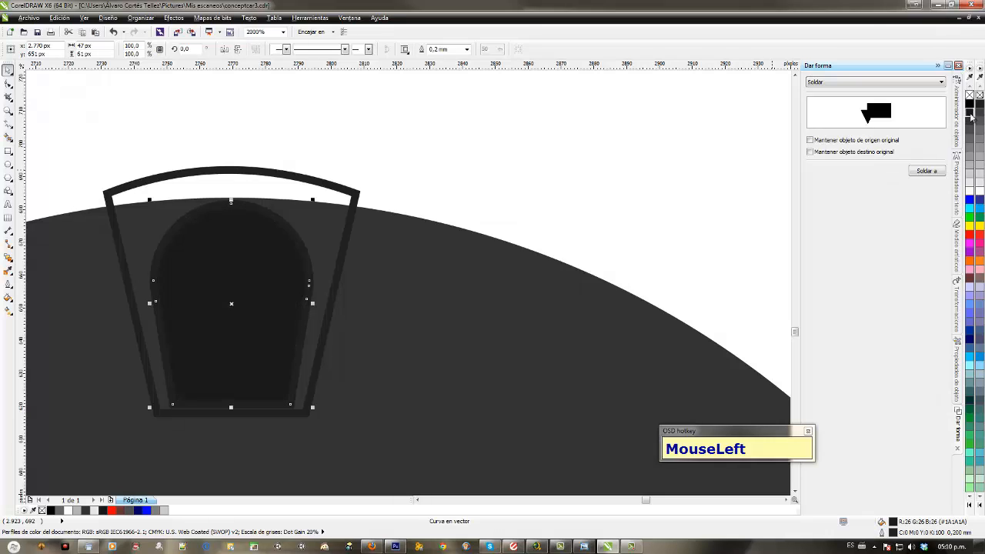
{"action": "double_click", "coordinate": [326, 200]}
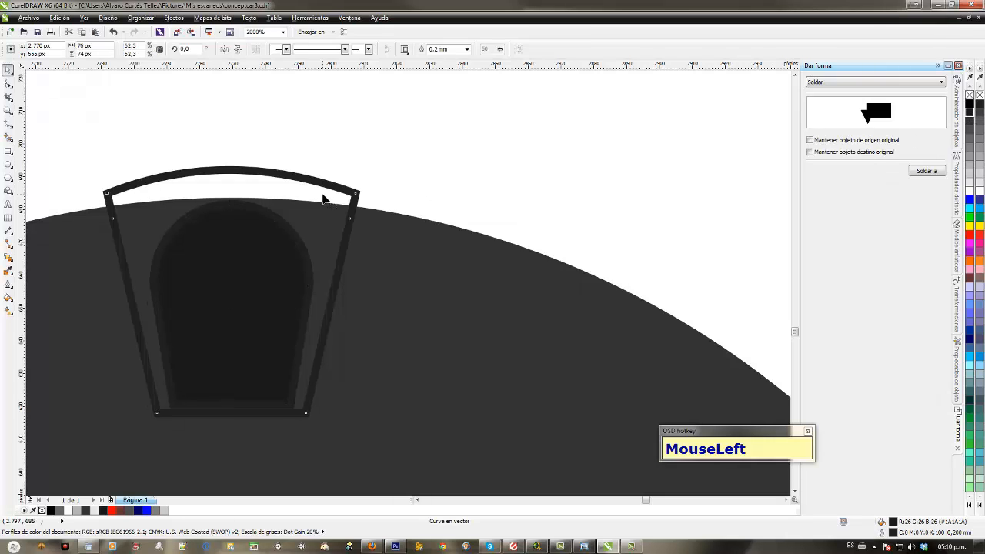
{"action": "left_click", "coordinate": [970, 167]}
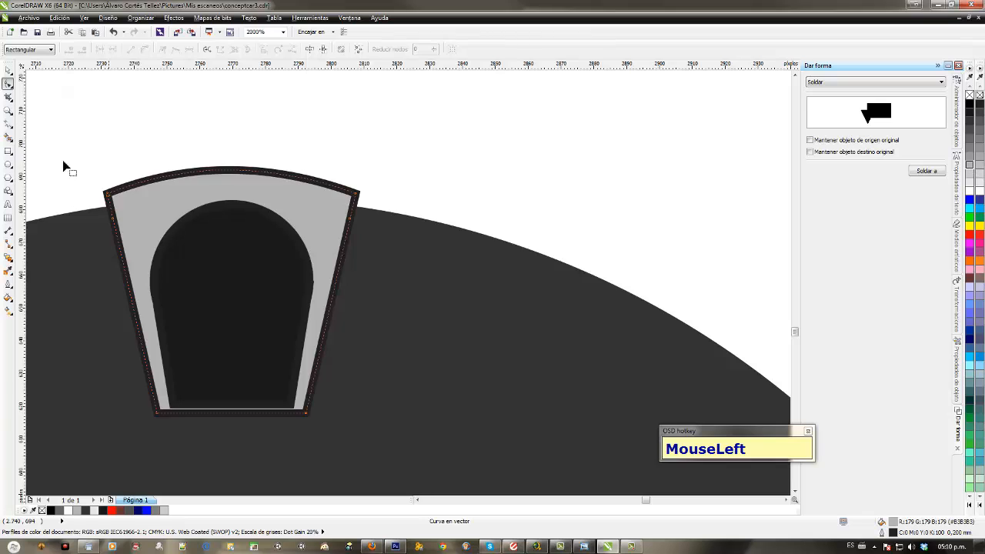
{"action": "left_click", "coordinate": [8, 70]}
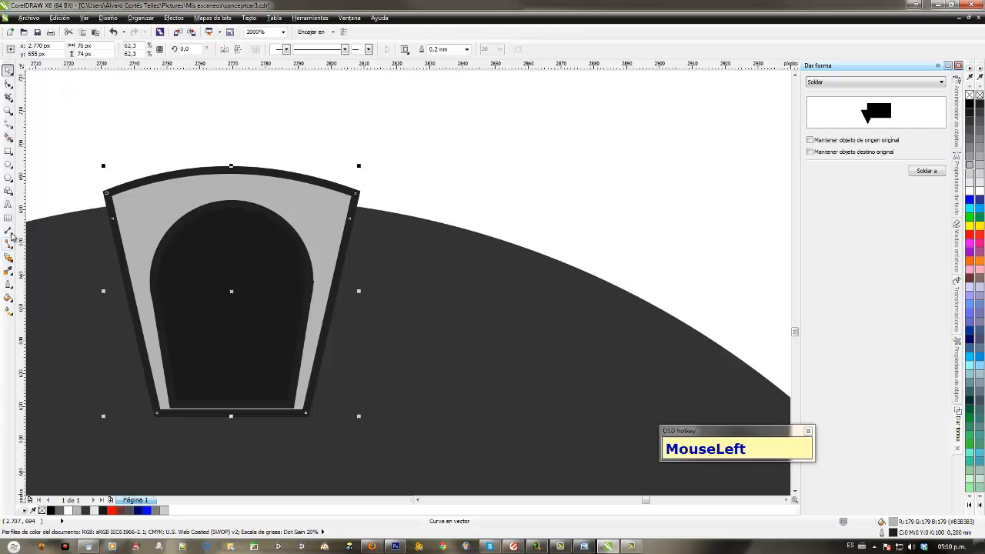
Step: Apply a vertical linear transparency to the arched trapezoid, fading it from just above its top down to about mid-height
{"action": "left_click_drag", "start_coordinate": [9, 257], "coordinate": [42, 333]}
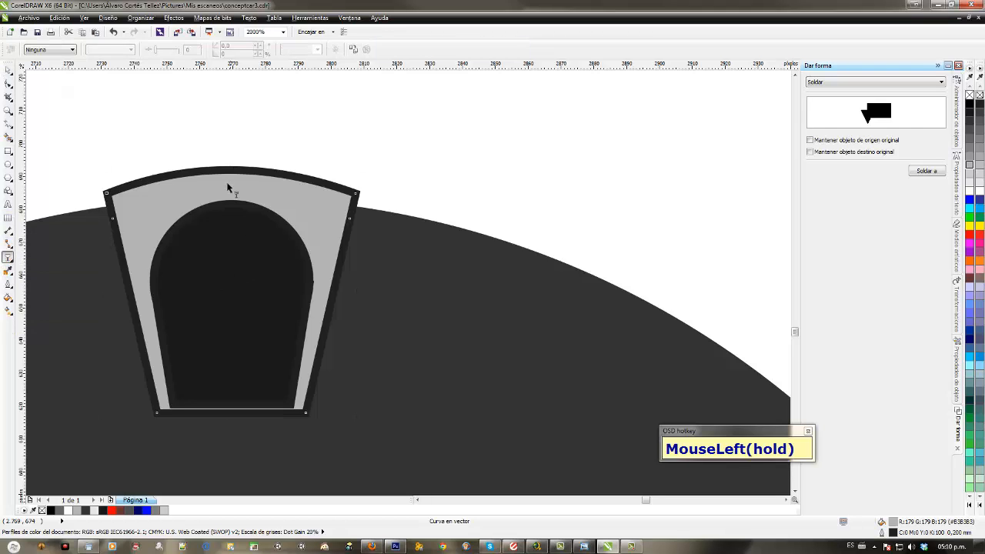
{"action": "left_click_drag", "start_coordinate": [227, 154], "coordinate": [226, 282]}
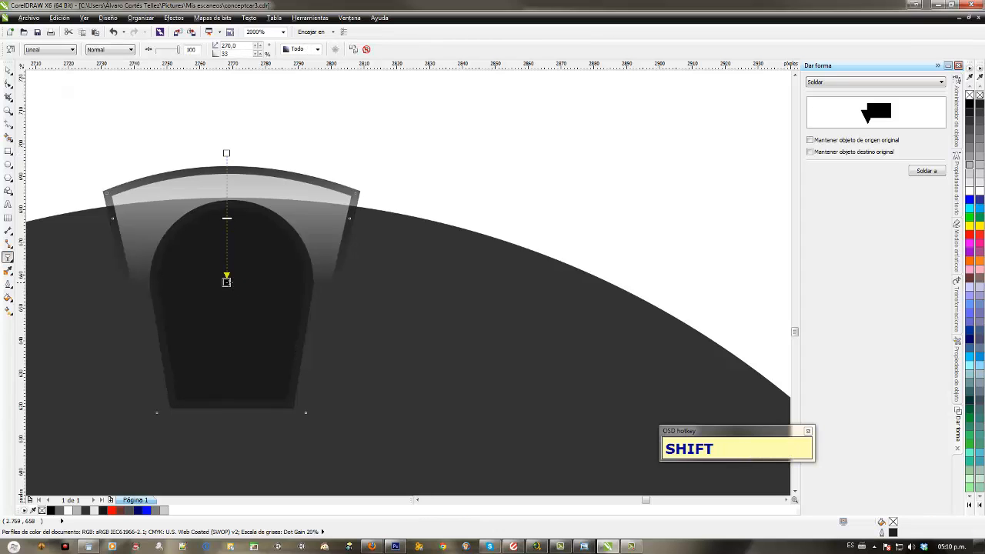
{"action": "left_click", "coordinate": [8, 70]}
Step: Apply a vertical linear transparency to the round-topped shape, fading it from just below its top to about three-quarters down
{"action": "left_click", "coordinate": [187, 233]}
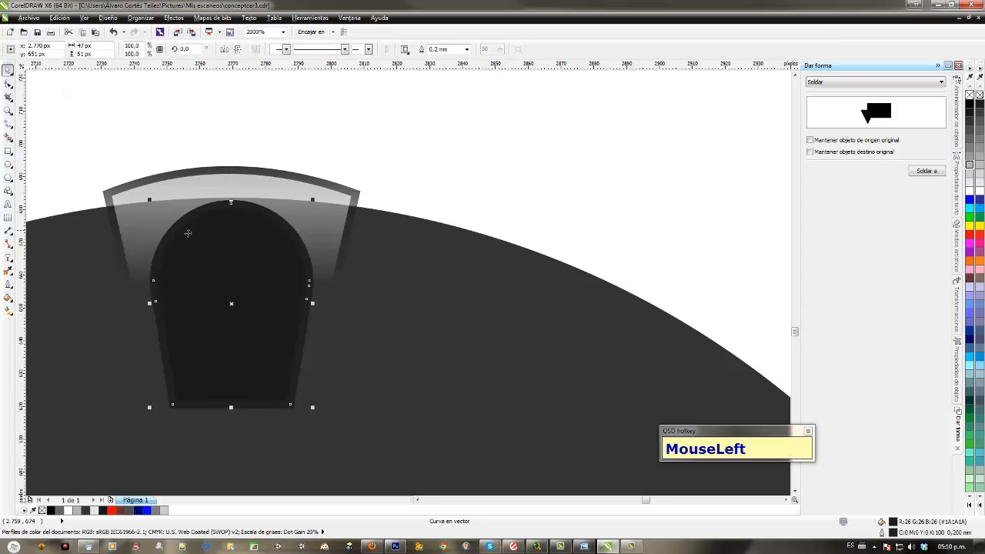
{"action": "left_click", "coordinate": [8, 257]}
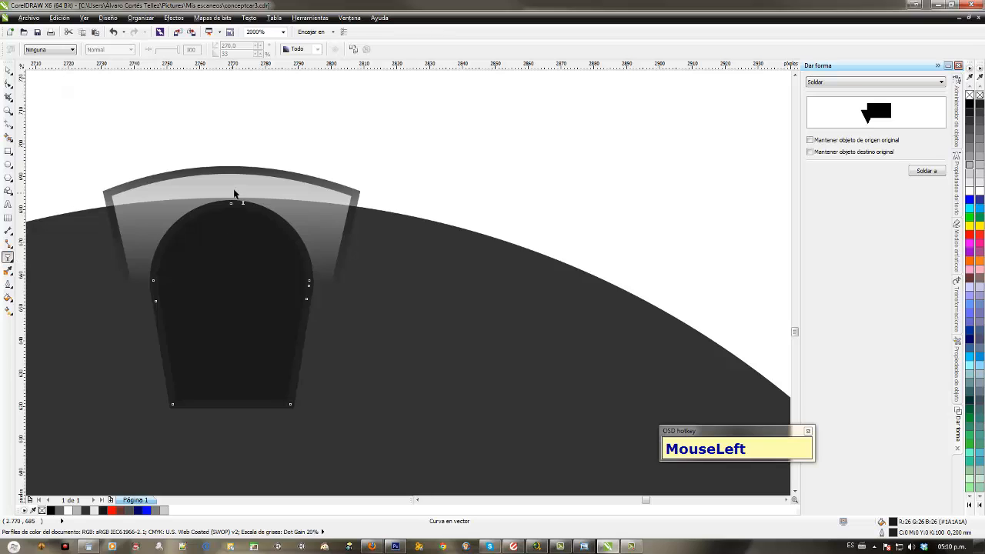
{"action": "left_click_drag", "start_coordinate": [235, 194], "coordinate": [231, 350]}
{"action": "left_click_drag", "start_coordinate": [231, 198], "coordinate": [231, 226]}
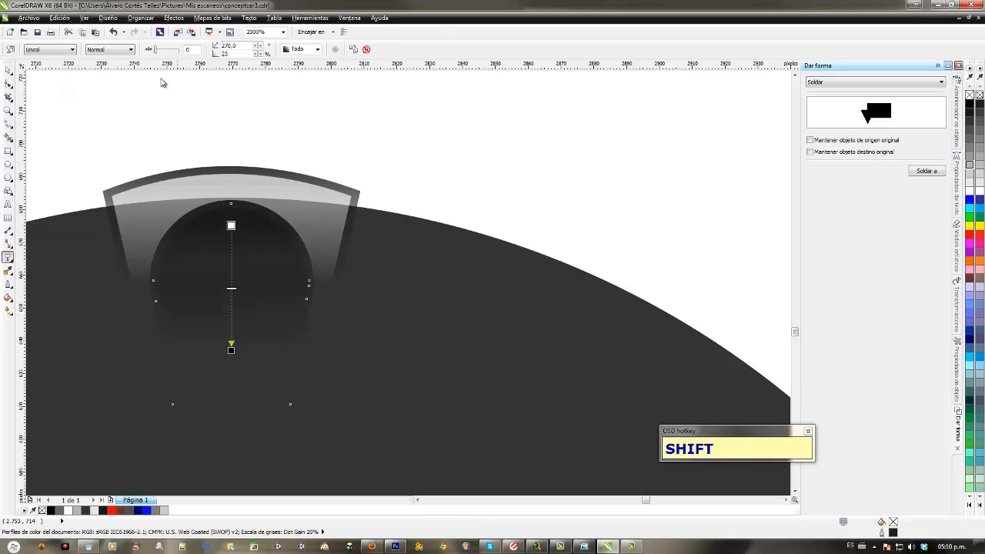
Step: Fill the round-topped shape with dark grey #333333 and set its transparency mode to Multiply (Multiplicar), after trying Divide (Dividir)
{"action": "left_click", "coordinate": [129, 51]}
{"action": "left_click", "coordinate": [109, 92]}
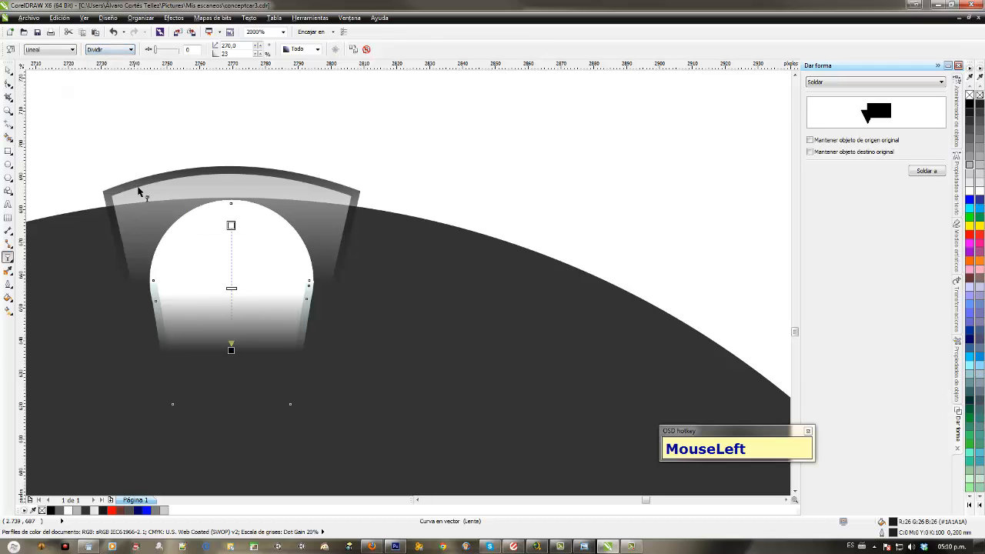
{"action": "left_click", "coordinate": [969, 129]}
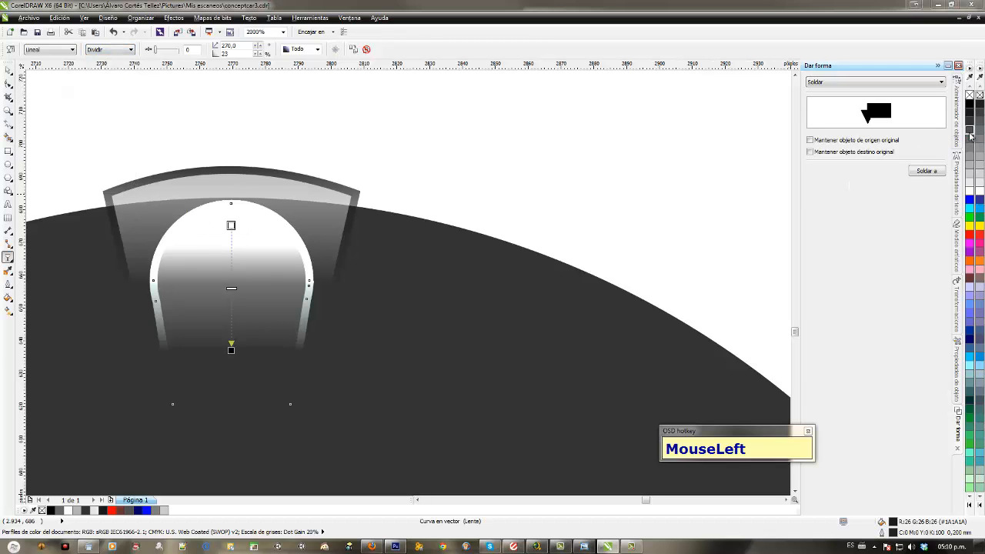
{"action": "left_click", "coordinate": [969, 129]}
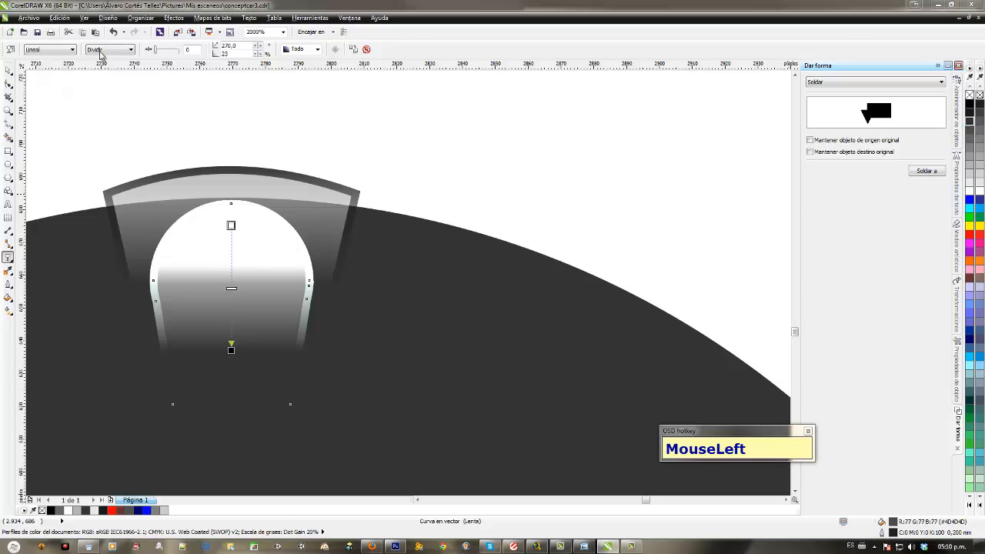
{"action": "left_click", "coordinate": [584, 266]}
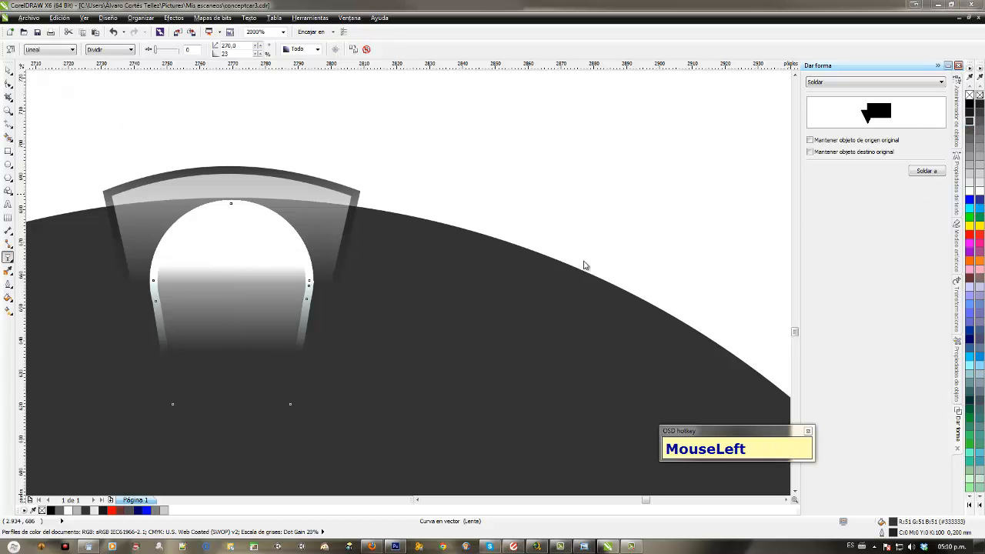
{"action": "left_click", "coordinate": [131, 49]}
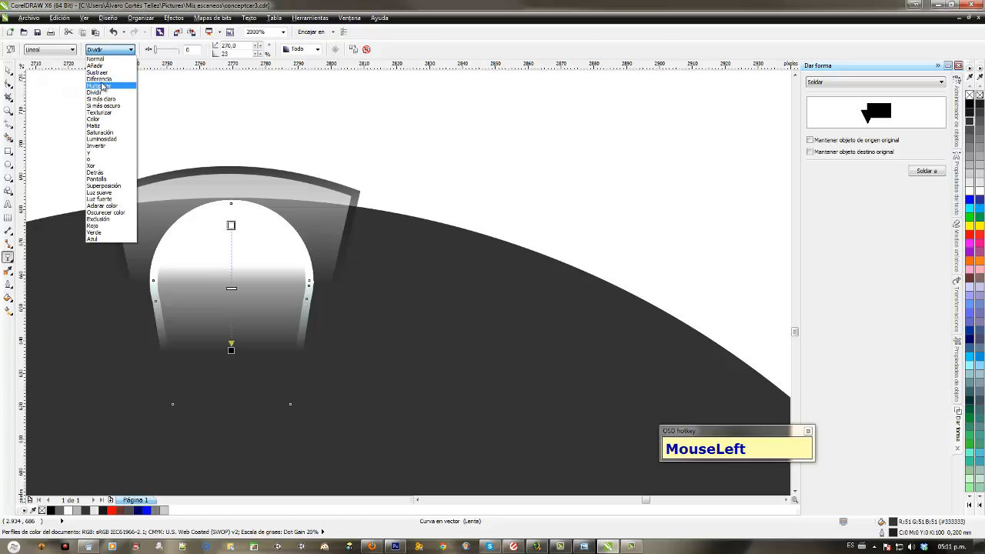
{"action": "left_click", "coordinate": [105, 83]}
{"action": "double_click", "coordinate": [8, 70]}
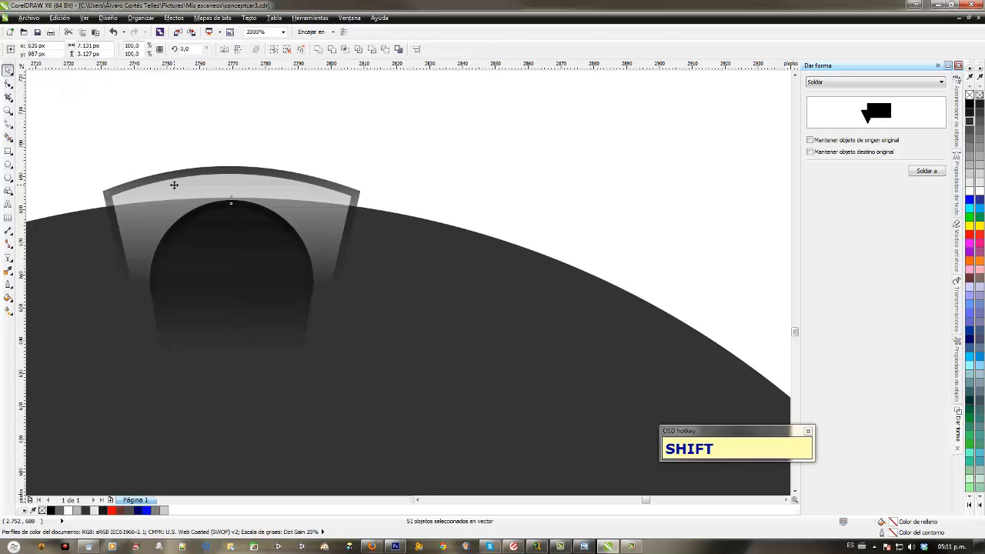
{"action": "key", "text": "Escape"}
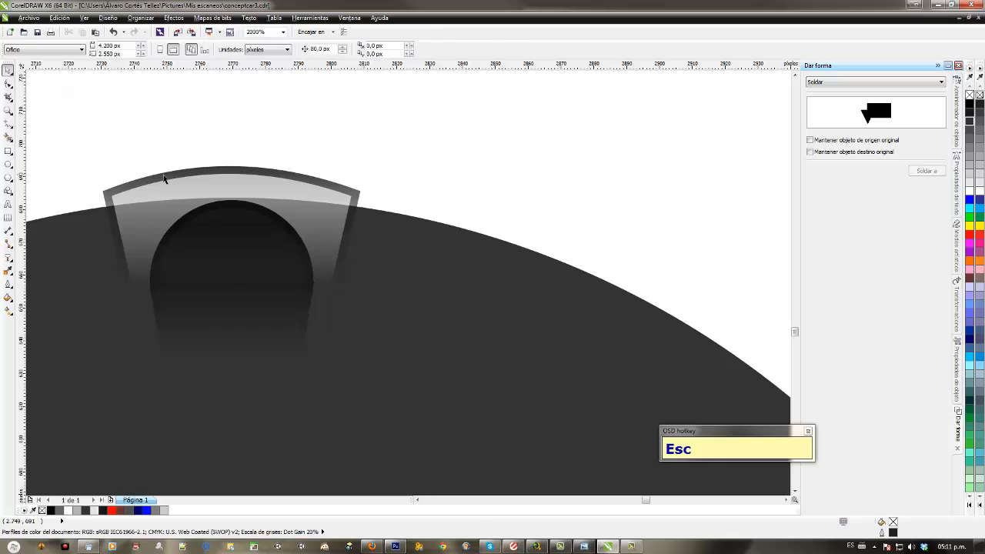
Step: Duplicate the arched trapezoid in place at its same 76 by 74 px size, using a size transformation with 1 copy
{"action": "left_click", "coordinate": [164, 178]}
{"action": "left_click", "coordinate": [198, 229], "text": "shift"}
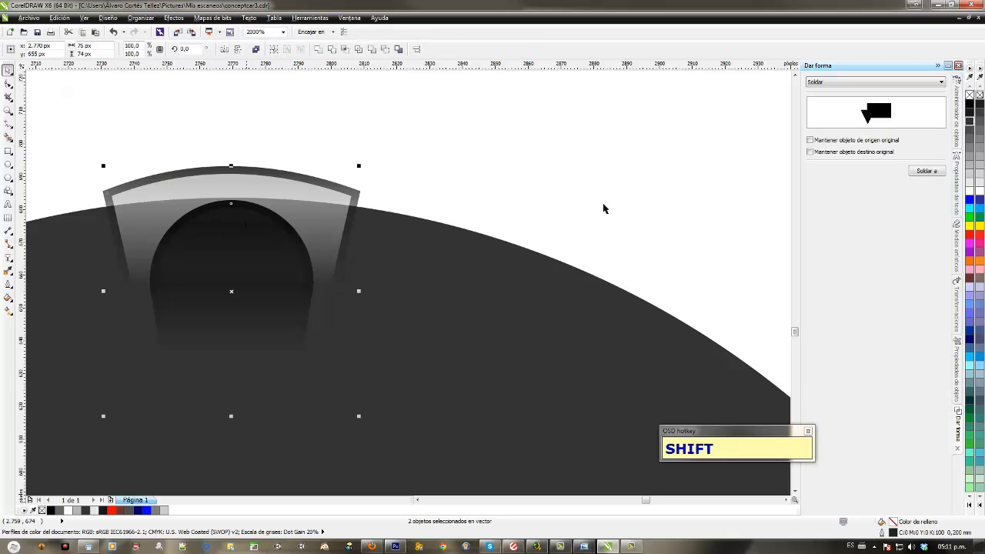
{"action": "left_click", "coordinate": [468, 137]}
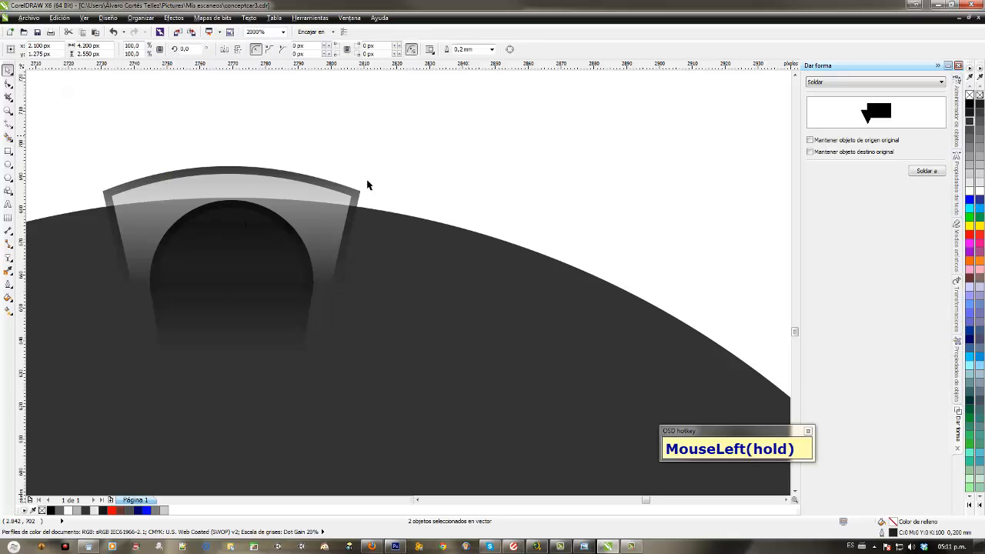
{"action": "left_click", "coordinate": [315, 197]}
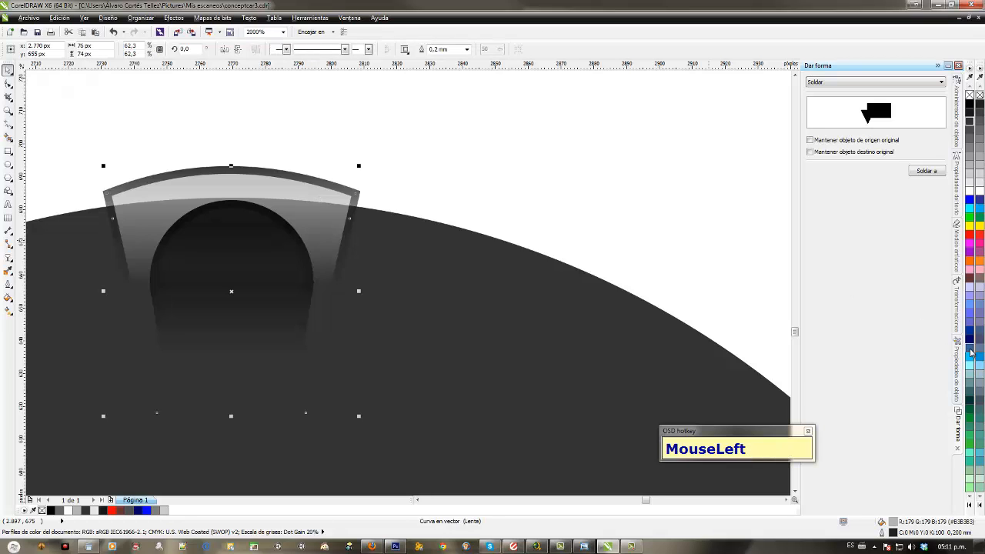
{"action": "left_click", "coordinate": [958, 315]}
{"action": "left_click", "coordinate": [868, 83]}
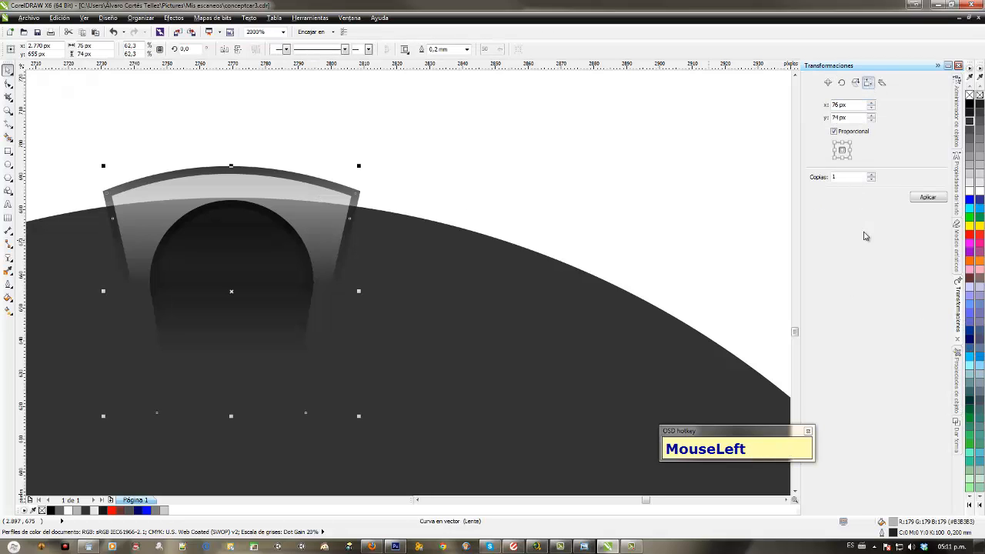
{"action": "left_click", "coordinate": [927, 198]}
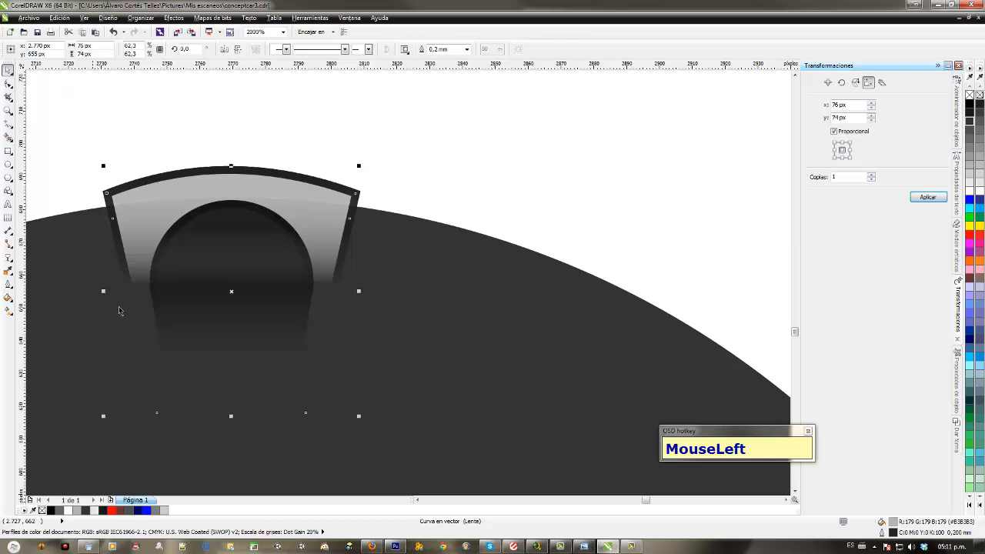
{"action": "left_click_drag", "start_coordinate": [230, 174], "coordinate": [230, 174]}
{"action": "key", "text": "Delete"}
{"action": "left_click_drag", "start_coordinate": [117, 201], "coordinate": [166, 168]}
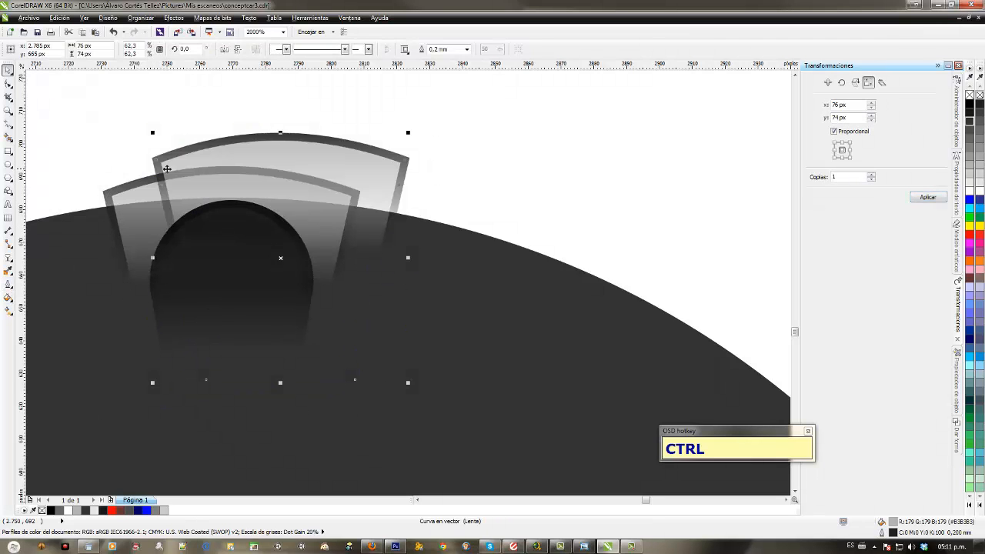
{"action": "key", "text": "ctrl+z"}
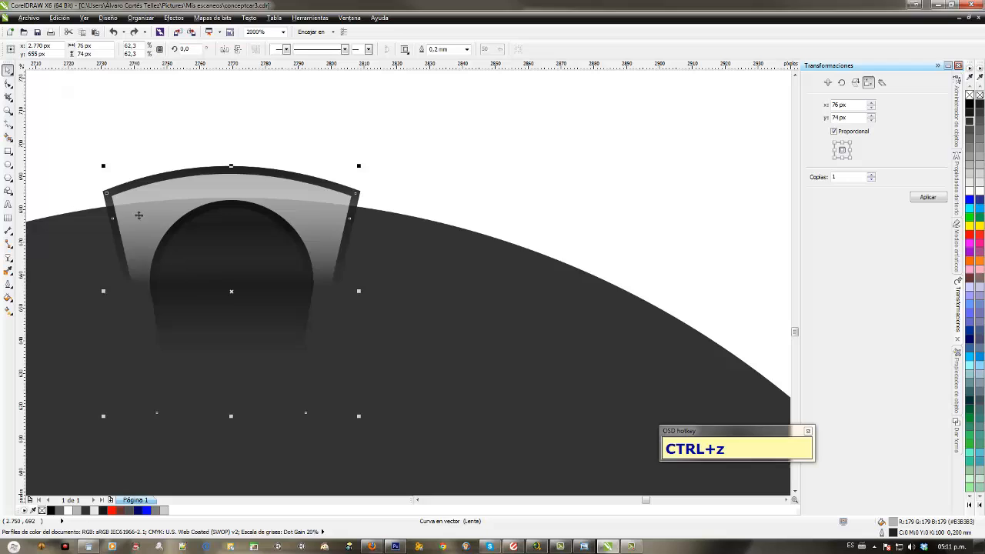
Step: Redirect the duplicate trapezoid's linear transparency to fade upward from its base, and fill it with dark grey #333333
{"action": "left_click", "coordinate": [9, 258]}
{"action": "left_click_drag", "start_coordinate": [237, 317], "coordinate": [266, 318]}
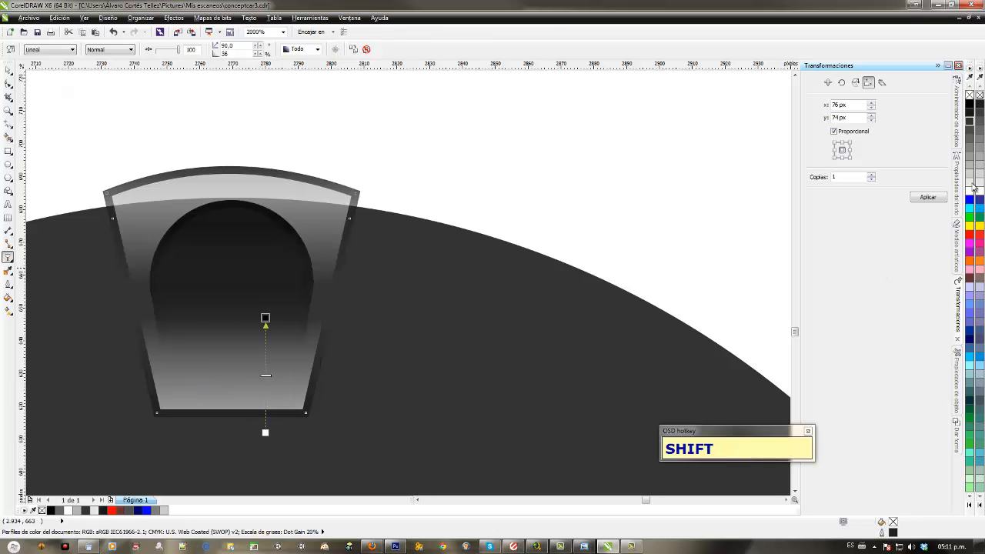
{"action": "left_click", "coordinate": [969, 125]}
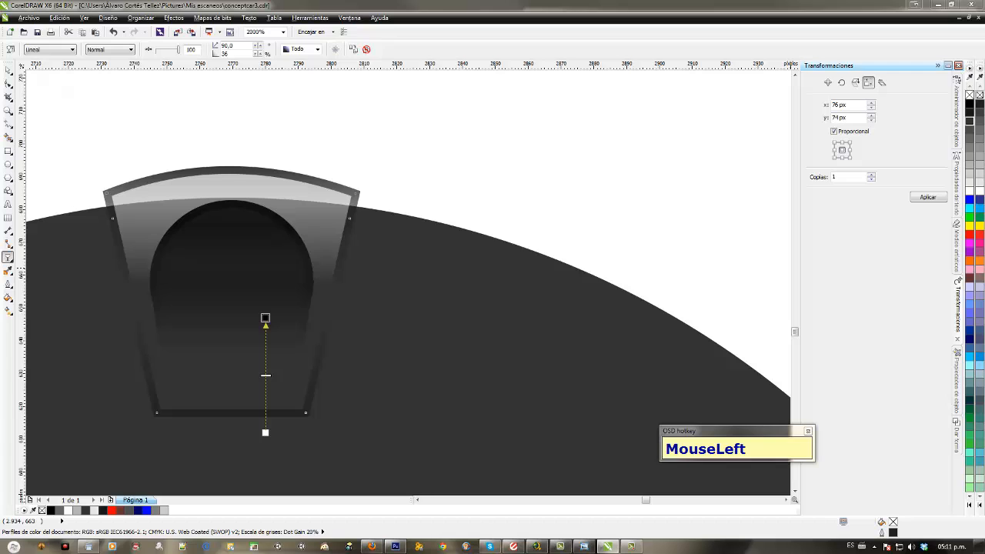
Step: Set the duplicate trapezoid's transparency mode to Multiply (Multiplicar) and clear the selection
{"action": "left_click", "coordinate": [106, 50]}
{"action": "left_click", "coordinate": [100, 86]}
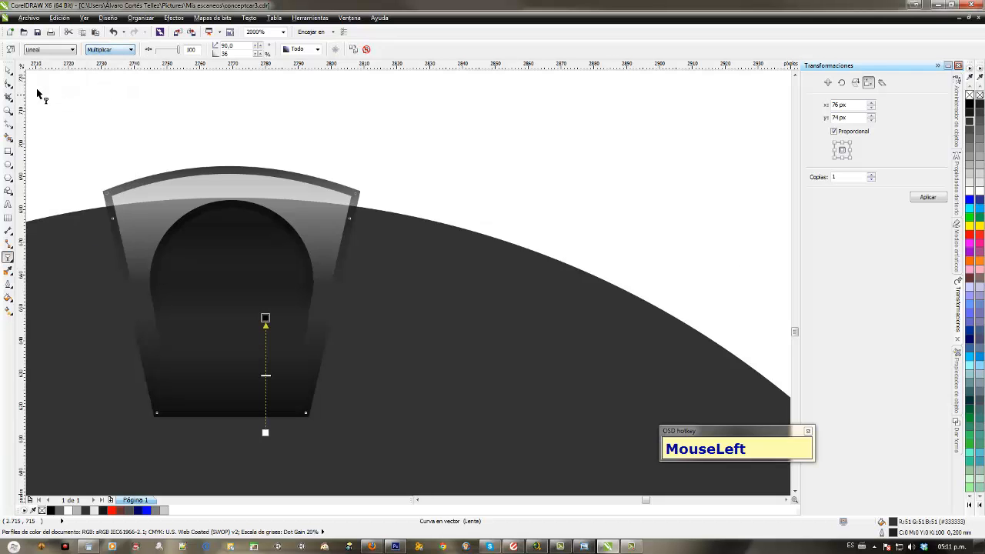
{"action": "left_click", "coordinate": [6, 67]}
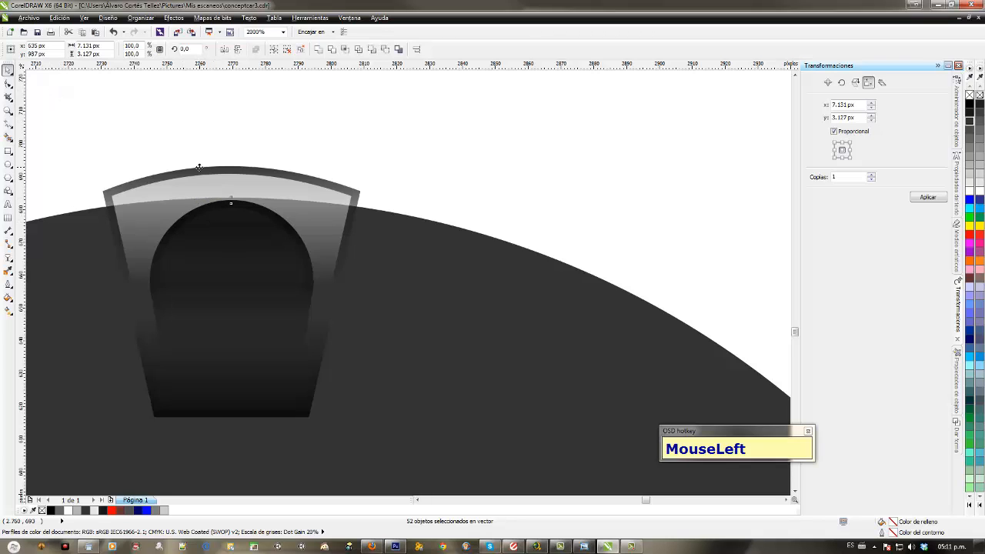
{"action": "key", "text": "Escape"}
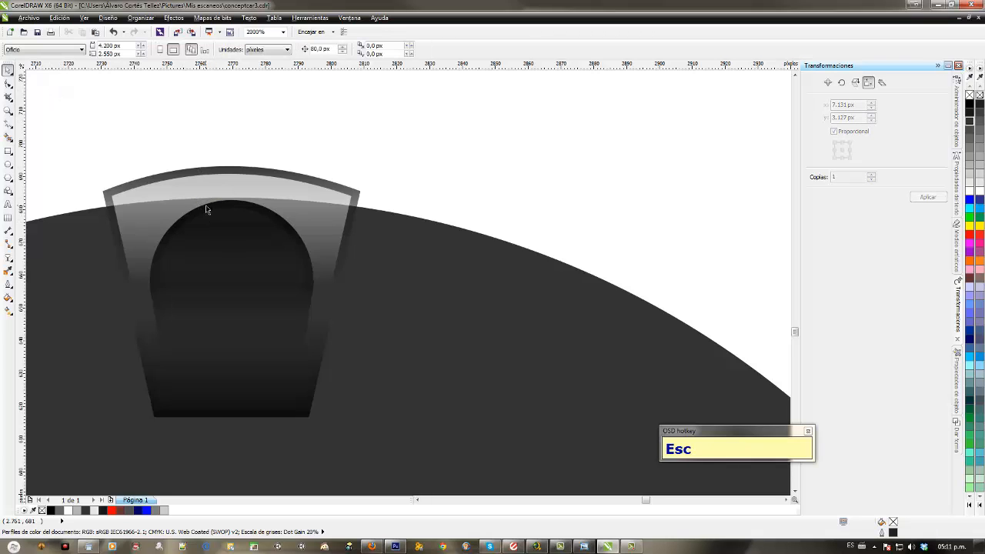
Step: Duplicate the round-topped shape in place at 47 by 61 px with 1 copy, and fill the copy with white
{"action": "left_click", "coordinate": [205, 207]}
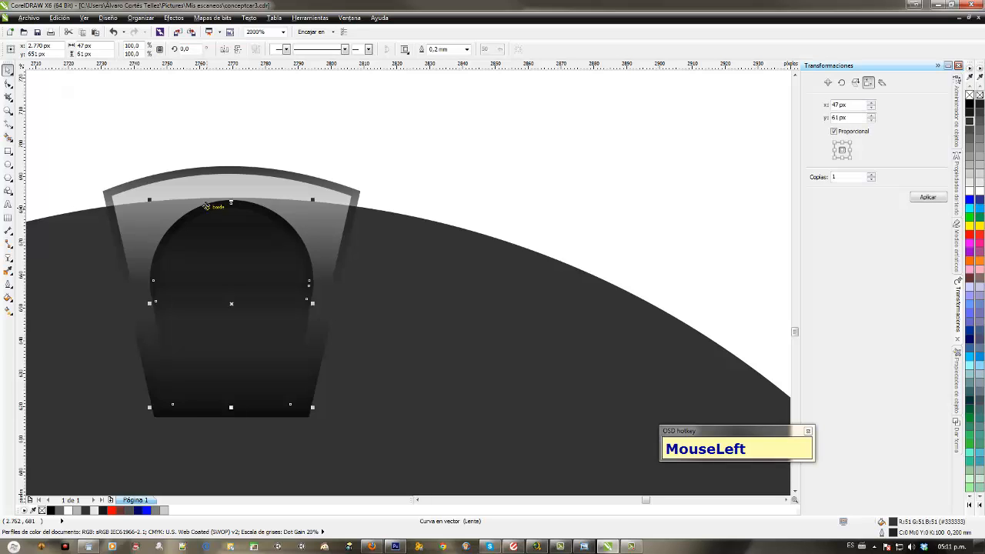
{"action": "left_click", "coordinate": [916, 197]}
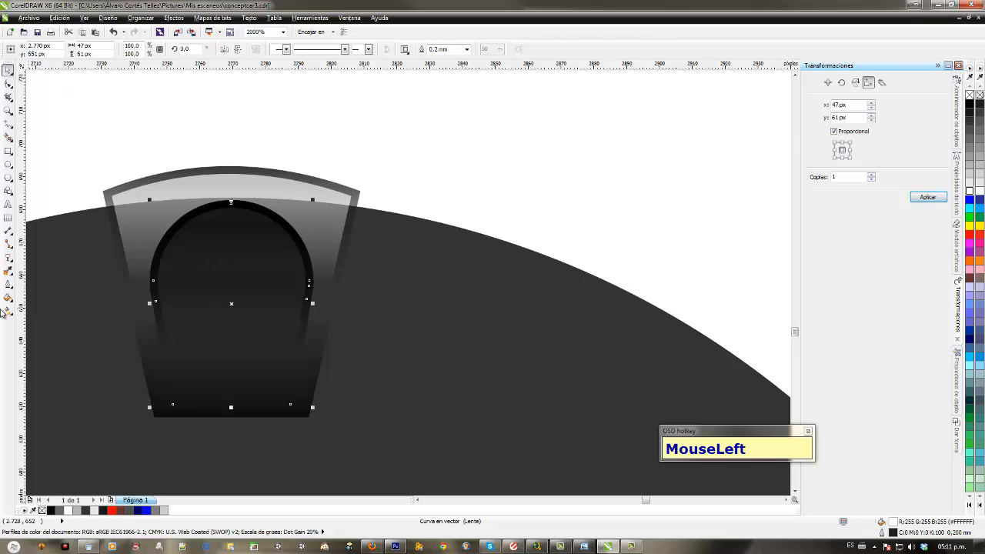
Step: Apply a linear transparency to the white round-topped copy, set its mode to Normal, and let it fade upward just above the base
{"action": "left_click", "coordinate": [8, 257]}
{"action": "left_click_drag", "start_coordinate": [216, 404], "coordinate": [216, 333]}
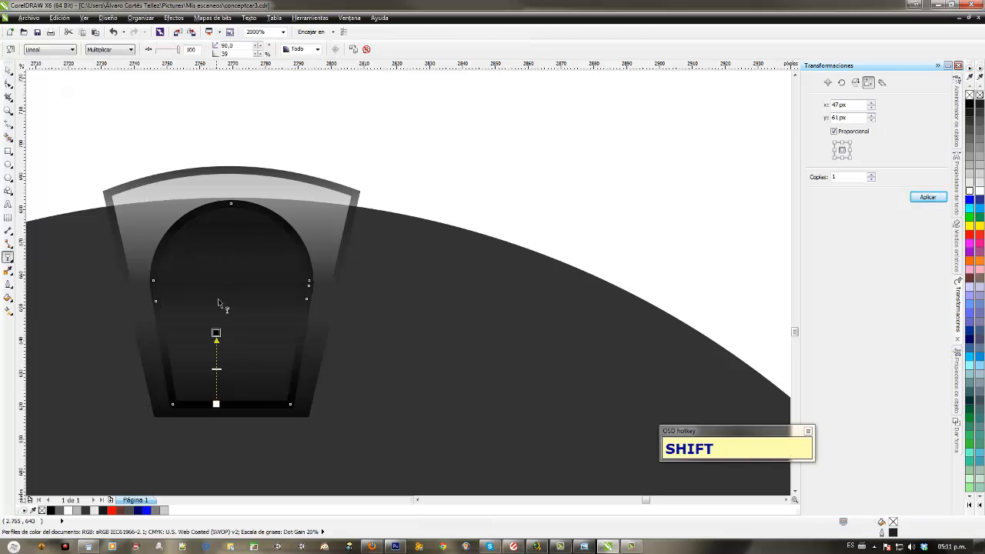
{"action": "left_click", "coordinate": [126, 51]}
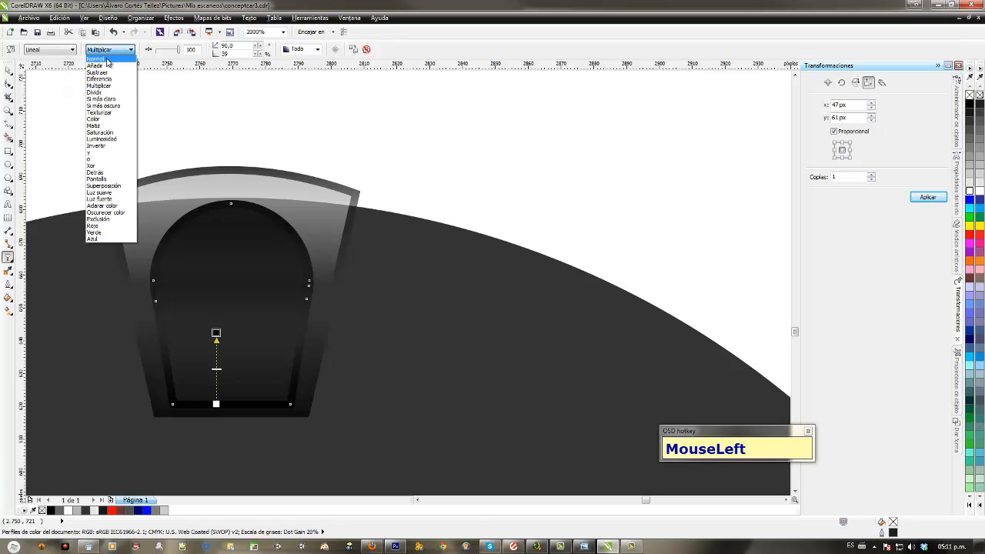
{"action": "left_click", "coordinate": [96, 59]}
{"action": "left_click_drag", "start_coordinate": [216, 404], "coordinate": [216, 487]}
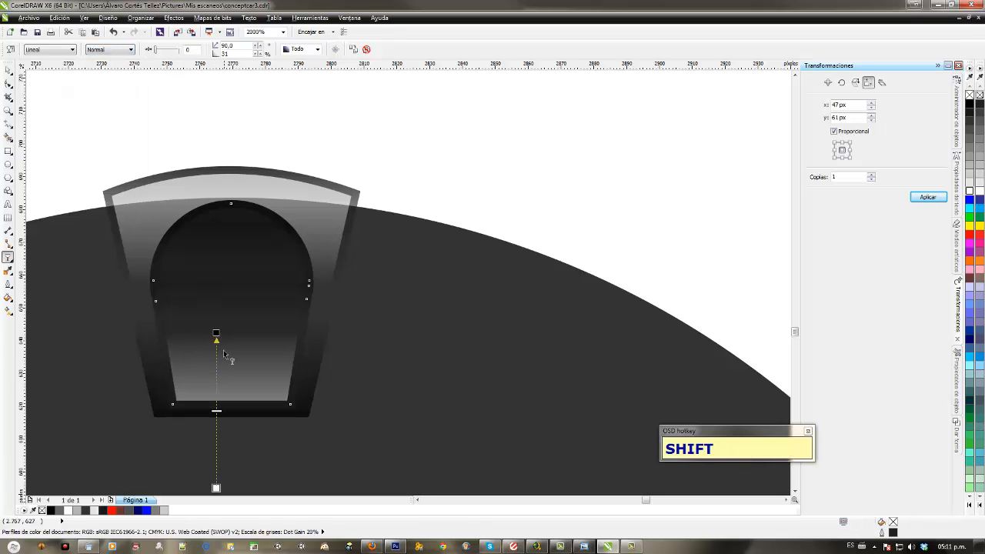
{"action": "left_click_drag", "start_coordinate": [216, 333], "coordinate": [216, 376]}
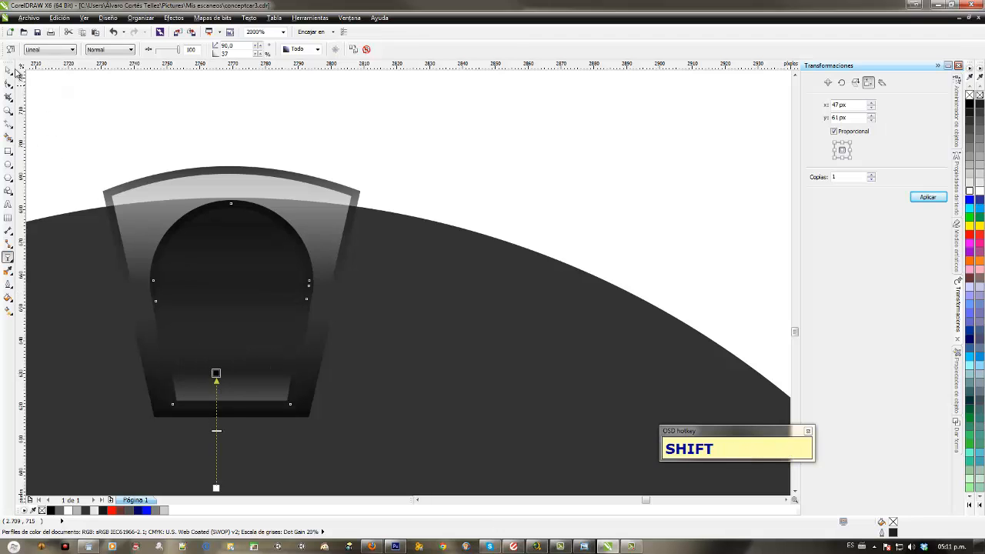
{"action": "left_click", "coordinate": [7, 69]}
Step: Delete the unfilled 4200 by 2550 px rectangle behind the drawing
{"action": "scroll", "coordinate": [116, 136], "scroll_direction": "down", "scroll_amount": 1}
{"action": "left_click", "coordinate": [87, 123]}
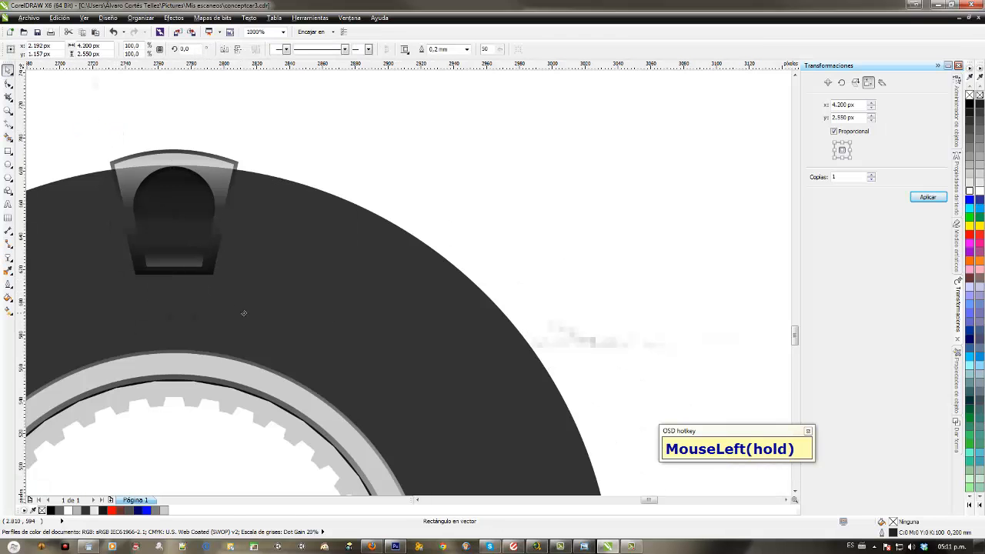
{"action": "key", "text": "Escape"}
{"action": "left_click", "coordinate": [274, 287]}
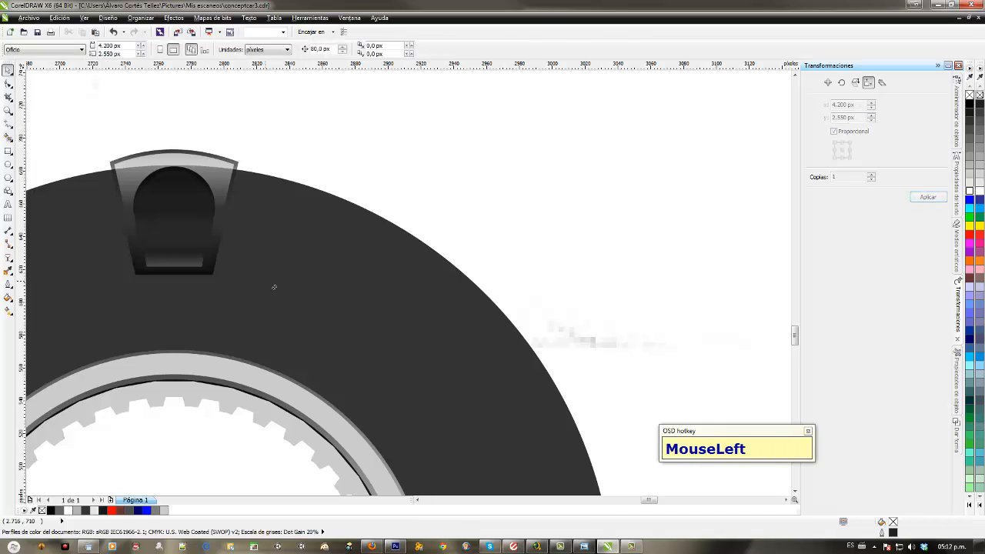
{"action": "scroll", "coordinate": [276, 291], "scroll_direction": "down", "scroll_amount": 3}
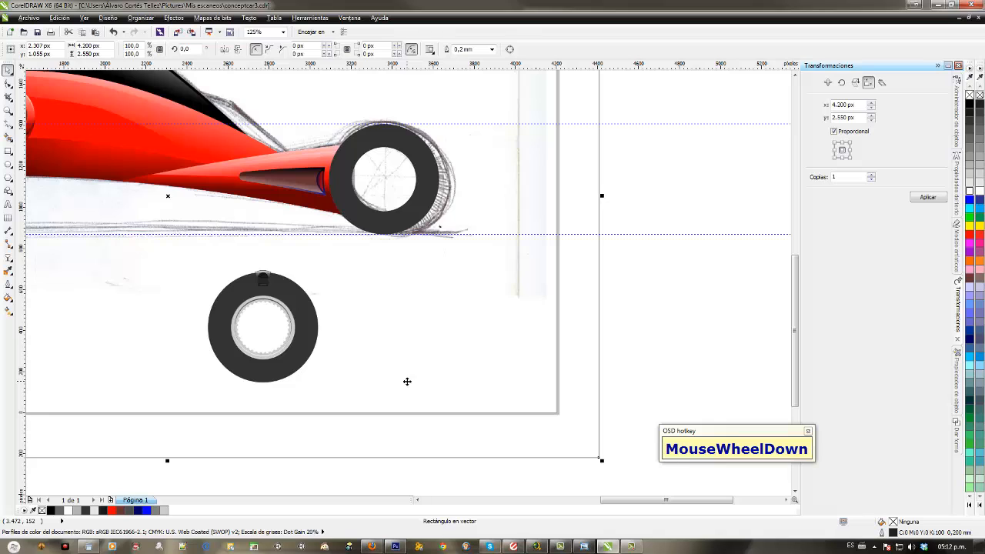
{"action": "key", "text": "Delete"}
Step: Remove the outlines from the four tread shapes and shrink them about their centre to 49 by 48 px
{"action": "left_click_drag", "start_coordinate": [357, 270], "coordinate": [392, 317]}
{"action": "scroll", "coordinate": [393, 317], "scroll_direction": "up", "scroll_amount": 4}
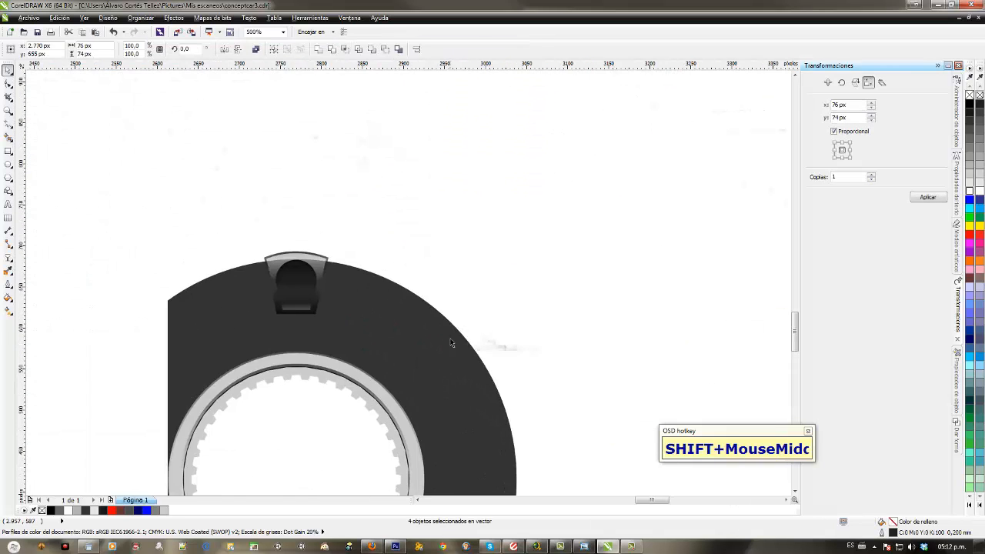
{"action": "scroll", "coordinate": [451, 343], "scroll_direction": "up", "scroll_amount": 1}
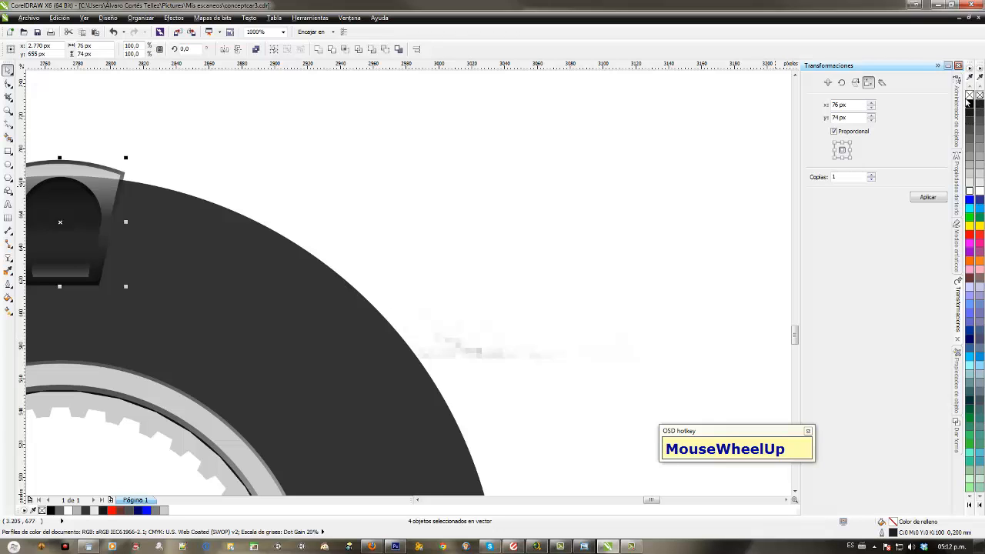
{"action": "right_click", "coordinate": [970, 95]}
{"action": "left_click_drag", "start_coordinate": [323, 262], "coordinate": [625, 327]}
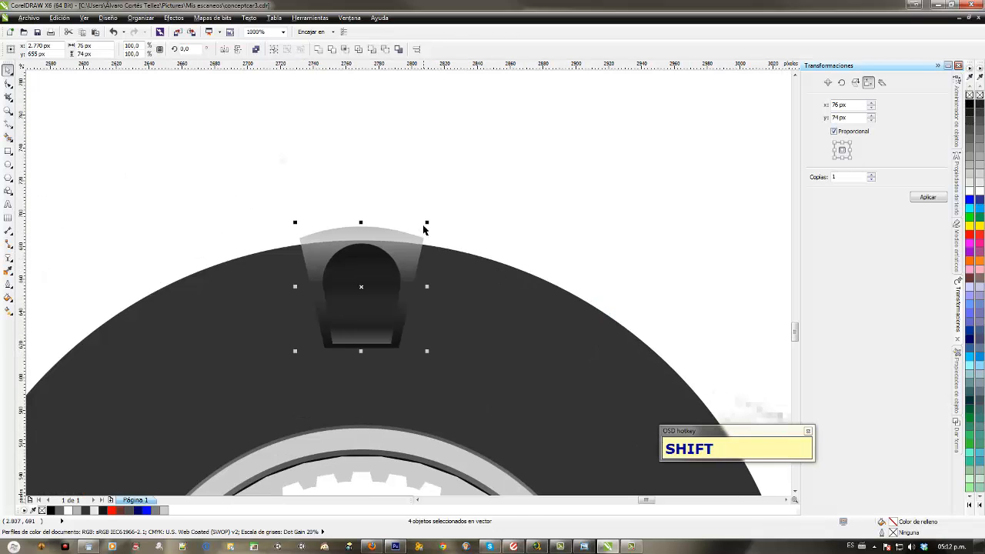
{"action": "left_click_drag", "start_coordinate": [427, 223], "coordinate": [405, 244]}
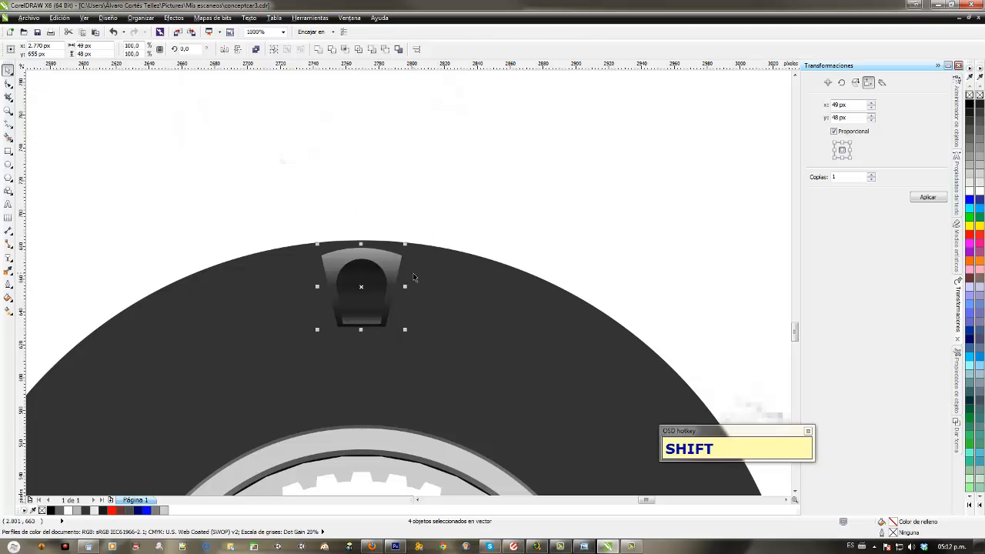
Step: Align the four tread shapes and the tire on a common horizontal centre (Centro)
{"action": "left_click", "coordinate": [413, 277], "text": "shift"}
{"action": "key", "text": "shift+q"}
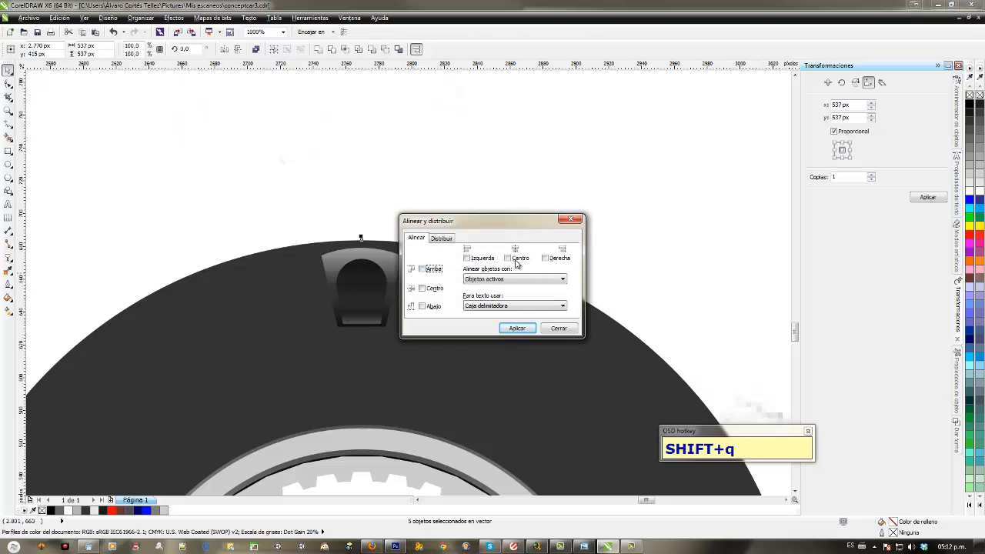
{"action": "left_click", "coordinate": [511, 260]}
{"action": "left_click", "coordinate": [516, 327]}
{"action": "left_click", "coordinate": [559, 328]}
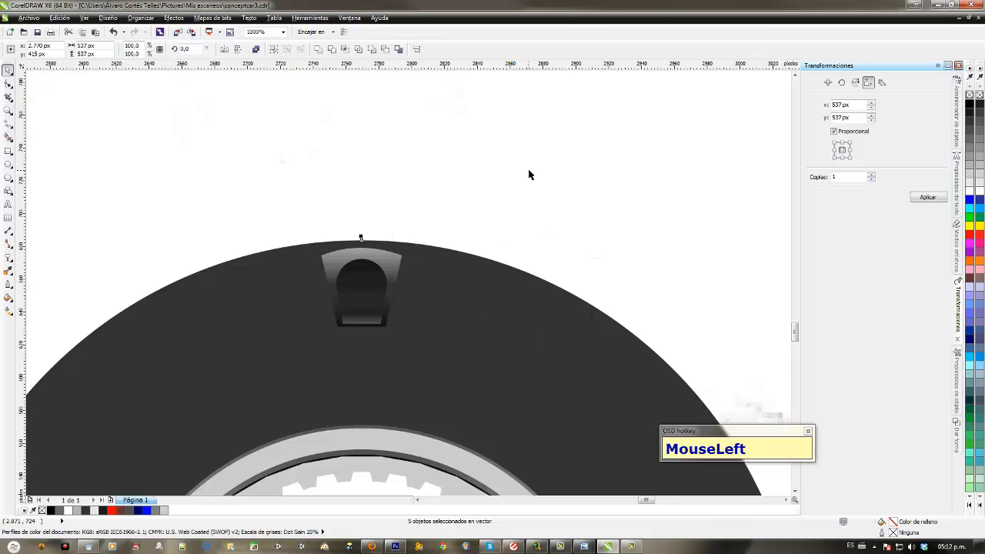
Step: Try repositioning the four tread shapes vertically on the tire, and undo both moves
{"action": "left_click_drag", "start_coordinate": [267, 195], "coordinate": [430, 375]}
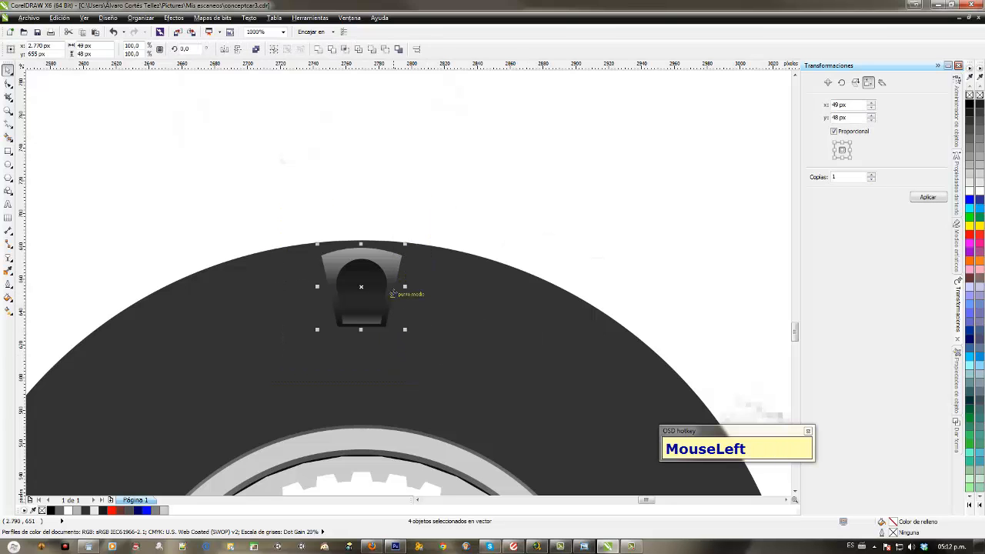
{"action": "left_click_drag", "start_coordinate": [391, 292], "coordinate": [394, 289]}
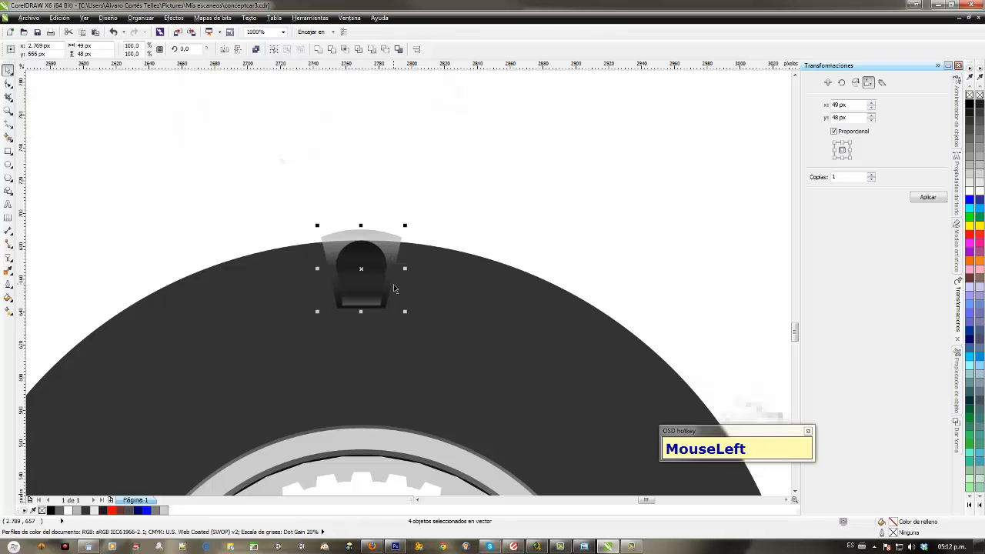
{"action": "key", "text": "Down"}
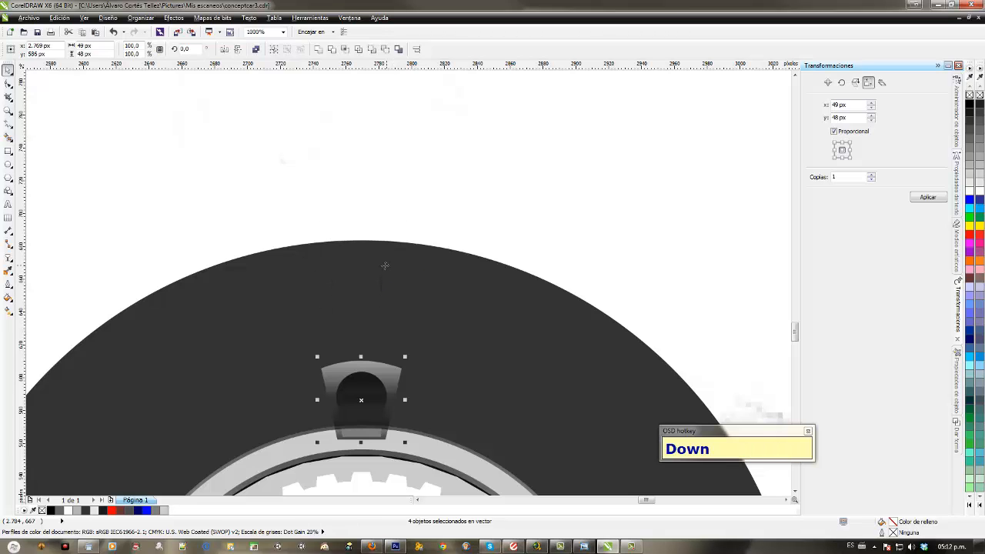
{"action": "key", "text": "ctrl+z"}
{"action": "key", "text": "ctrl+z"}
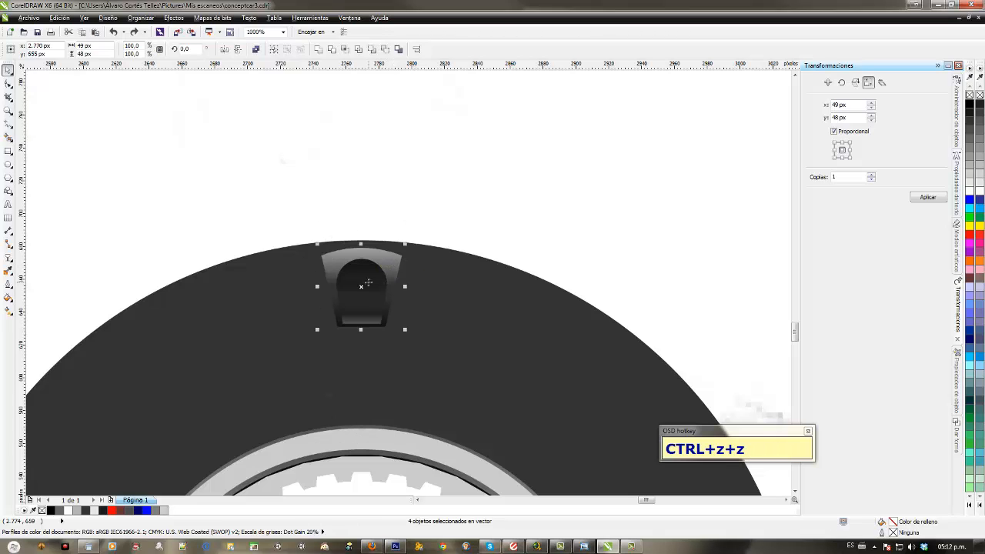
Step: Place the tread shapes' rotation centre at the wheel's centre and rotate them by 10° with 35 copies around the tire
{"action": "left_click", "coordinate": [375, 279]}
{"action": "scroll", "coordinate": [376, 279], "scroll_direction": "down", "scroll_amount": 1}
{"action": "key", "text": "shift"}
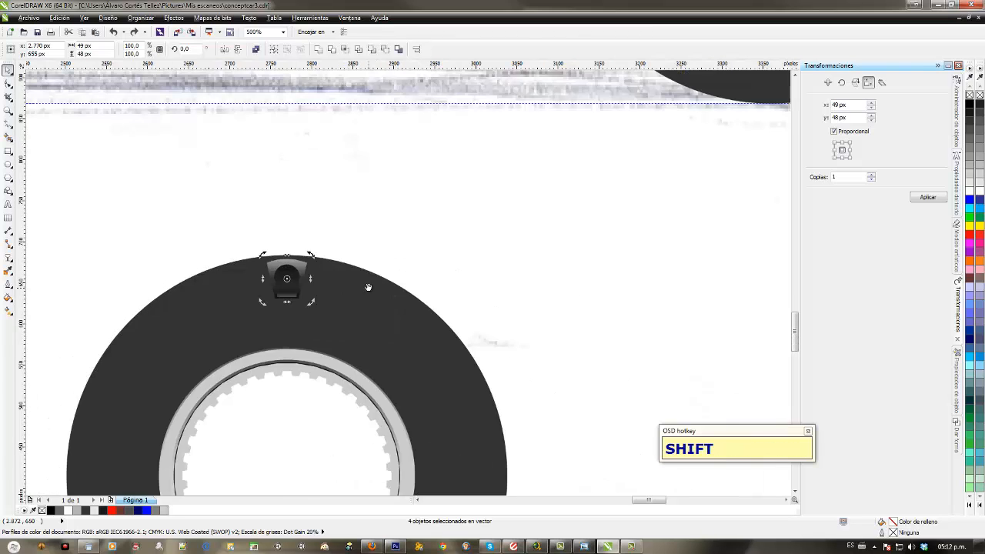
{"action": "left_click_drag", "start_coordinate": [351, 164], "coordinate": [351, 361]}
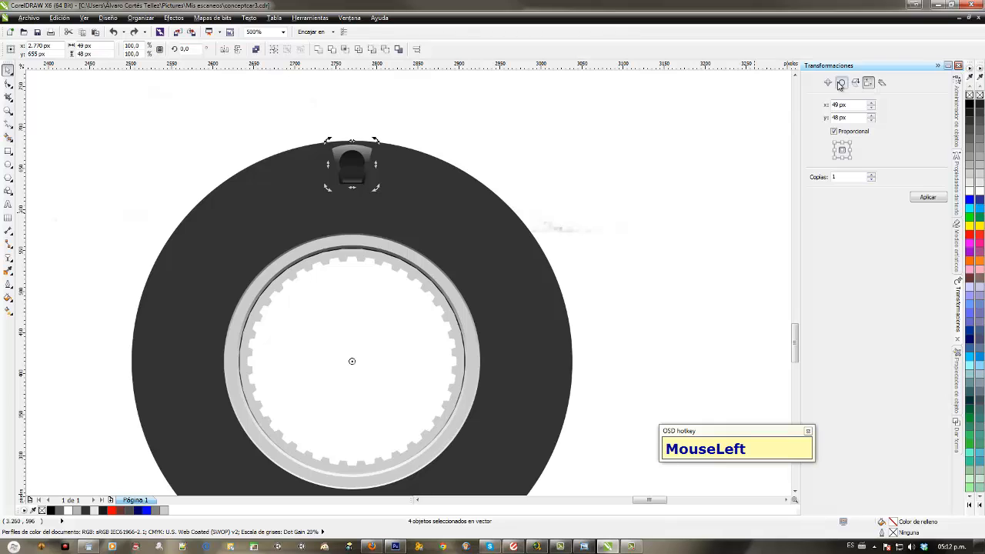
{"action": "left_click", "coordinate": [839, 83]}
{"action": "left_click", "coordinate": [923, 224]}
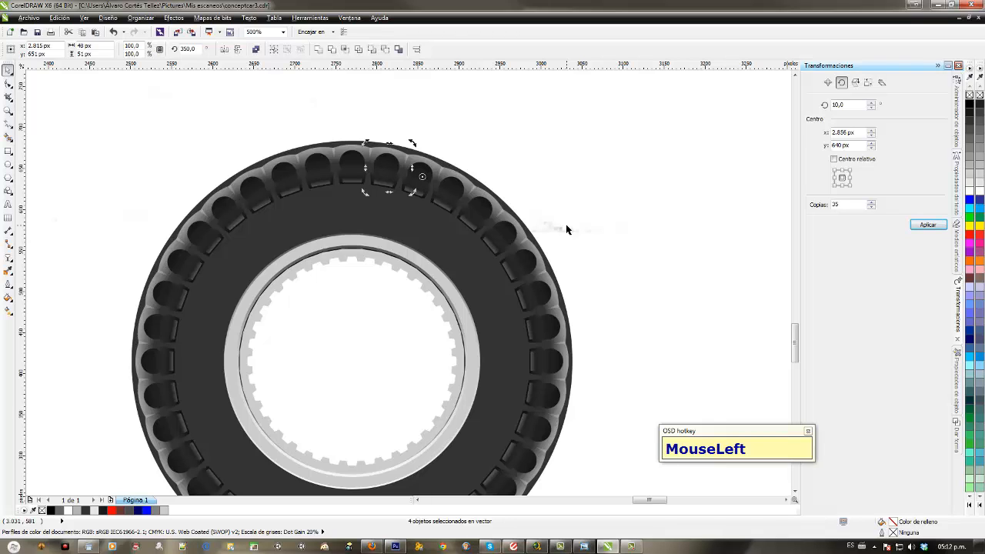
Step: Select all the tread shapes around the tire, enlarge them about the wheel's centre to 546 by 546 px, and group them
{"action": "scroll", "coordinate": [566, 226], "scroll_direction": "down", "scroll_amount": 1}
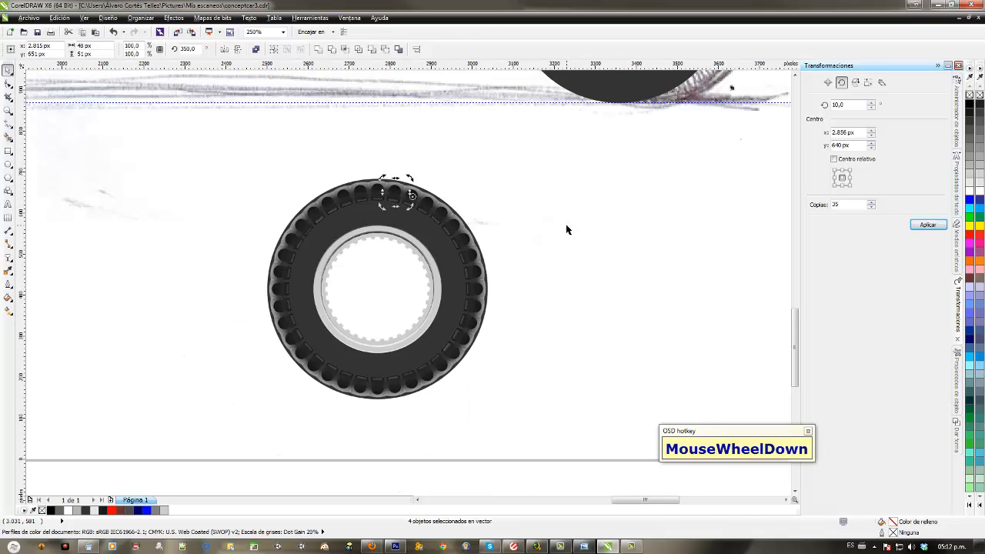
{"action": "left_click_drag", "start_coordinate": [566, 225], "coordinate": [584, 224]}
{"action": "left_click", "coordinate": [306, 182]}
{"action": "left_click_drag", "start_coordinate": [237, 137], "coordinate": [598, 303]}
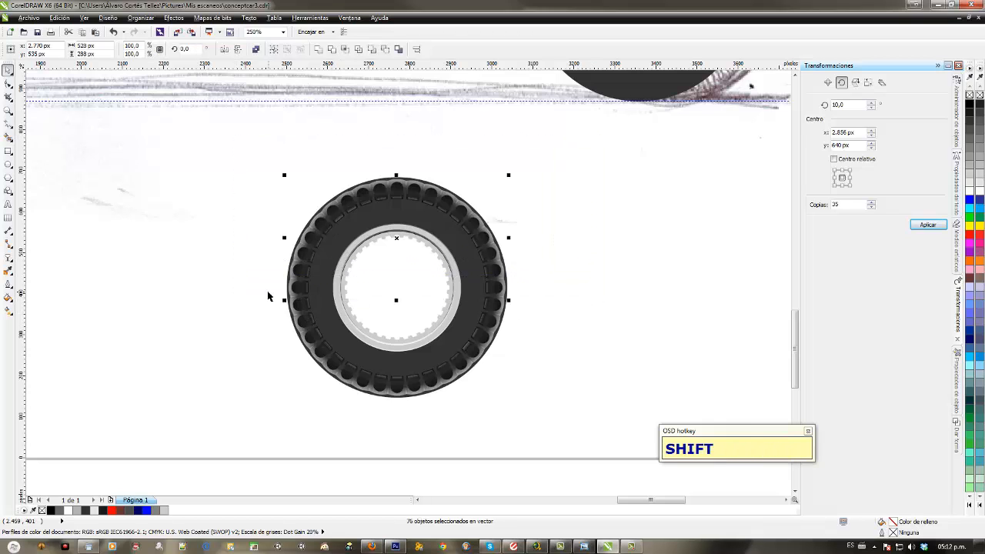
{"action": "left_click_drag", "start_coordinate": [268, 295], "coordinate": [550, 435]}
{"action": "scroll", "coordinate": [562, 298], "scroll_direction": "up", "scroll_amount": 1}
{"action": "left_click_drag", "start_coordinate": [516, 228], "coordinate": [691, 383]}
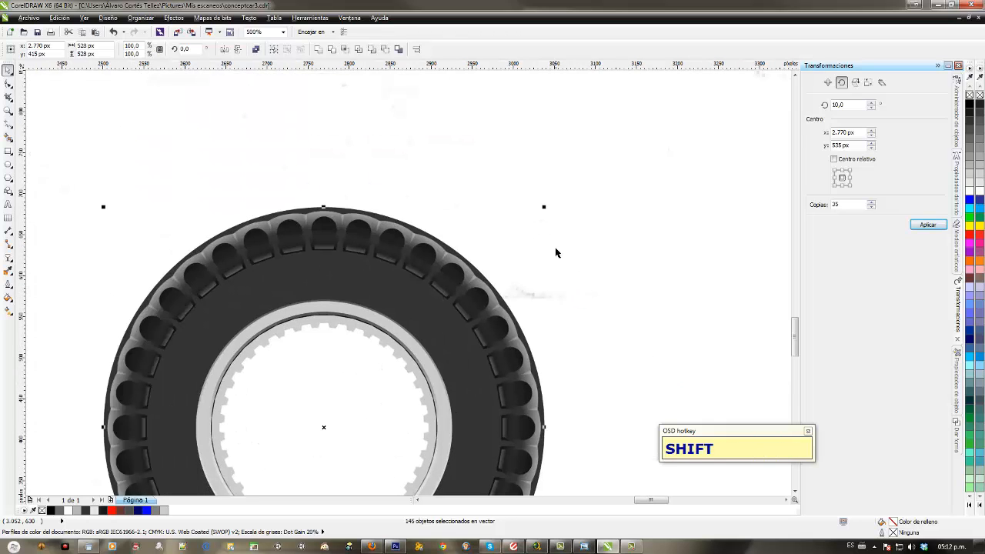
{"action": "left_click_drag", "start_coordinate": [545, 206], "coordinate": [553, 200]}
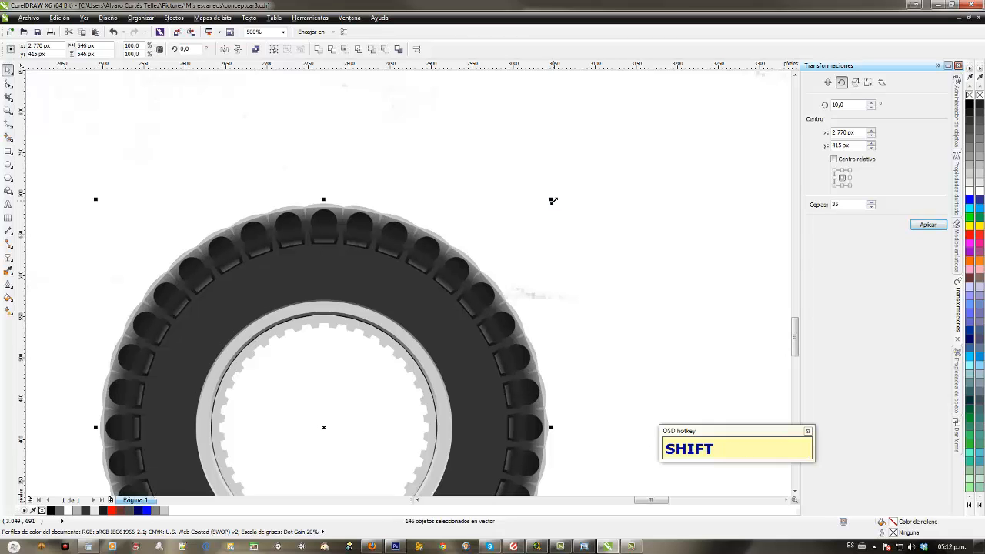
{"action": "key", "text": "ctrl"}
{"action": "key", "text": "ctrl+g"}
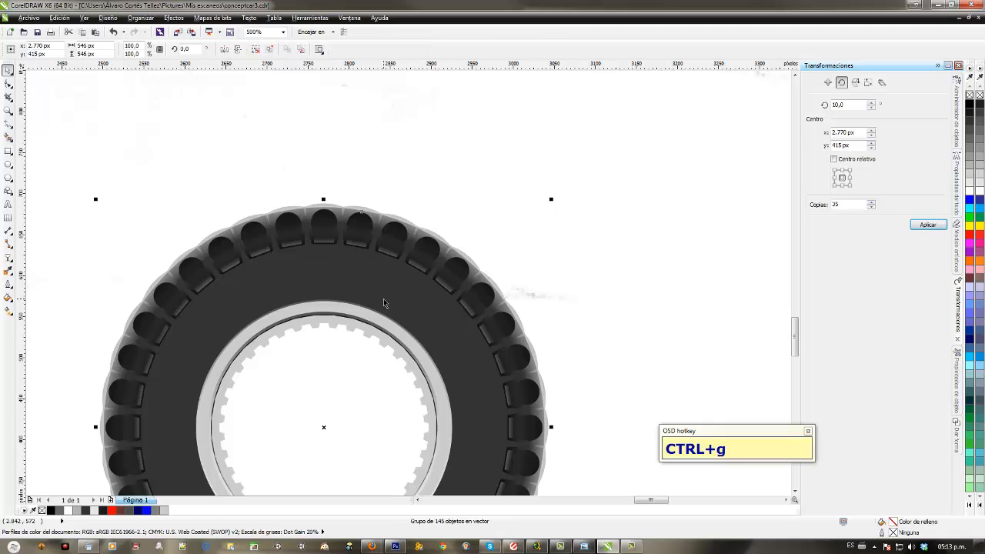
Step: Try moving the grouped tread ring off the tire, and undo the move
{"action": "left_click", "coordinate": [428, 279]}
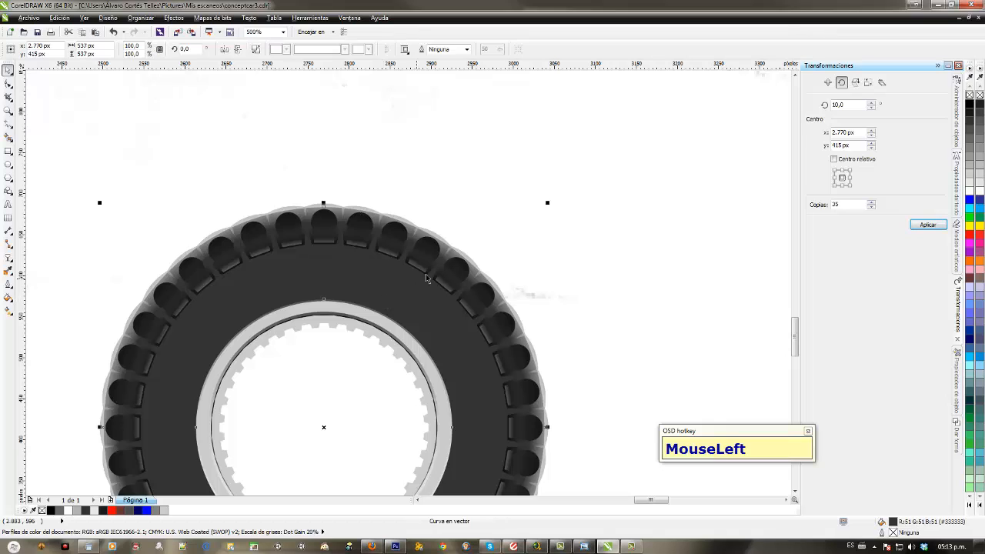
{"action": "left_click_drag", "start_coordinate": [479, 233], "coordinate": [307, 162]}
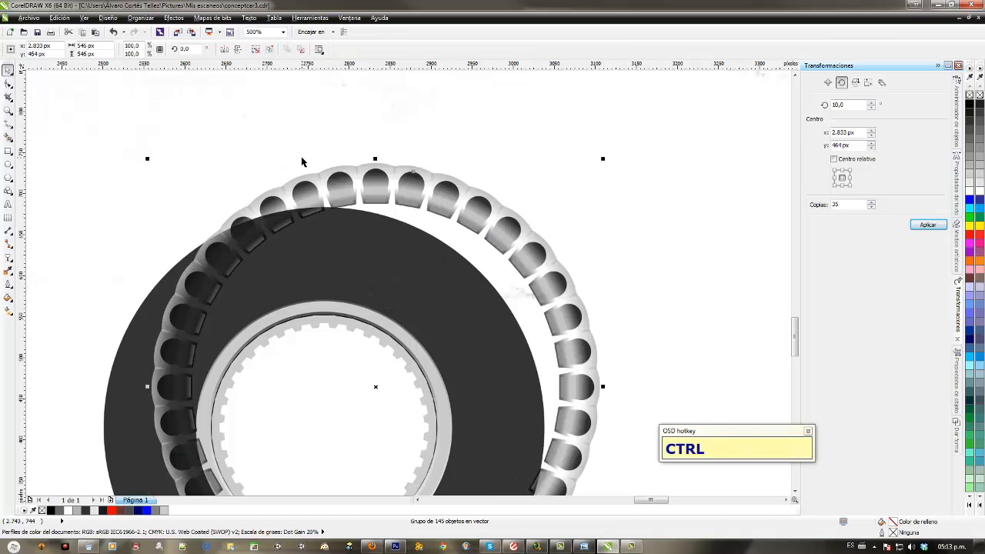
{"action": "key", "text": "ctrl+z"}
Step: Duplicate the dark tire ring in place at 537 by 537 px with 1 copy, break the copy apart, and delete its inner circle
{"action": "left_click", "coordinate": [274, 290]}
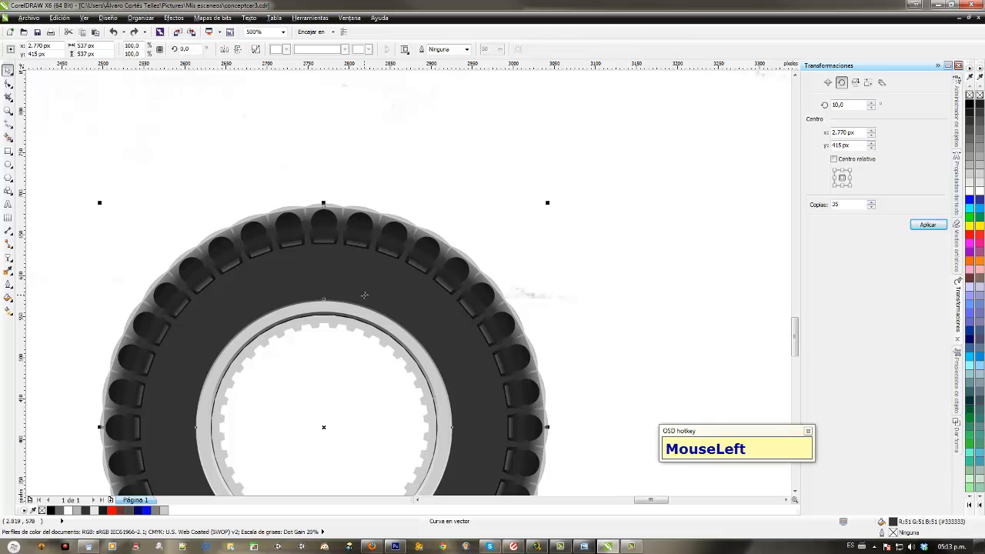
{"action": "left_click", "coordinate": [868, 83]}
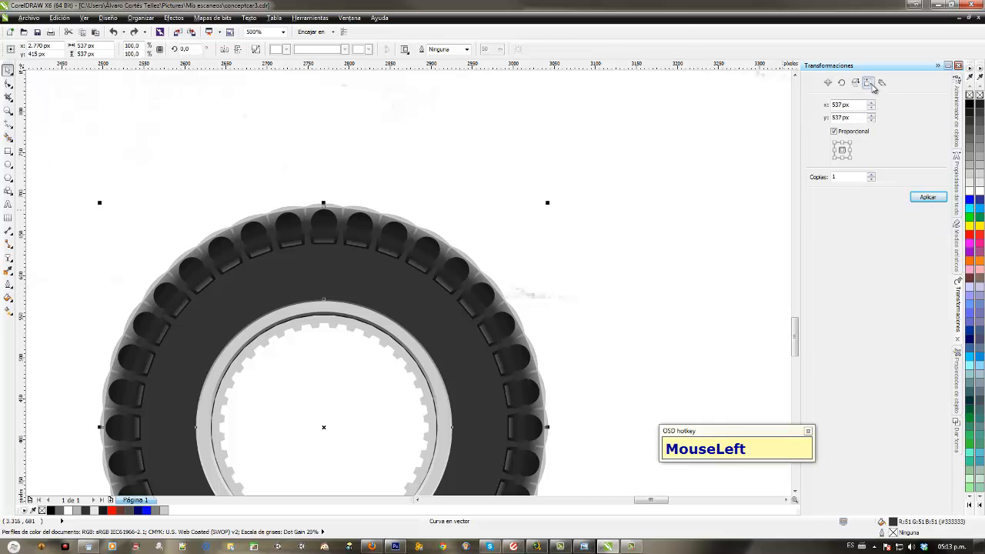
{"action": "left_click", "coordinate": [928, 197]}
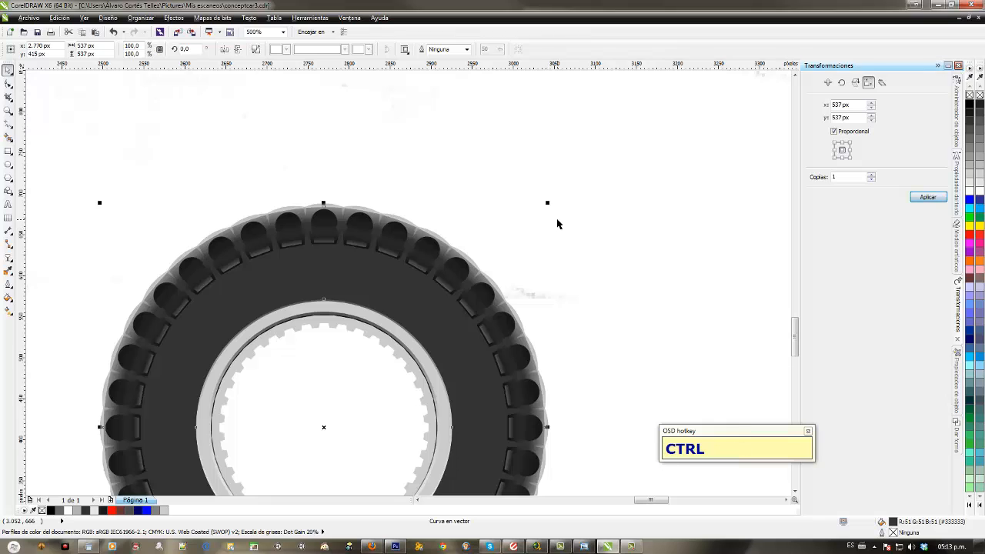
{"action": "key", "text": "ctrl+k"}
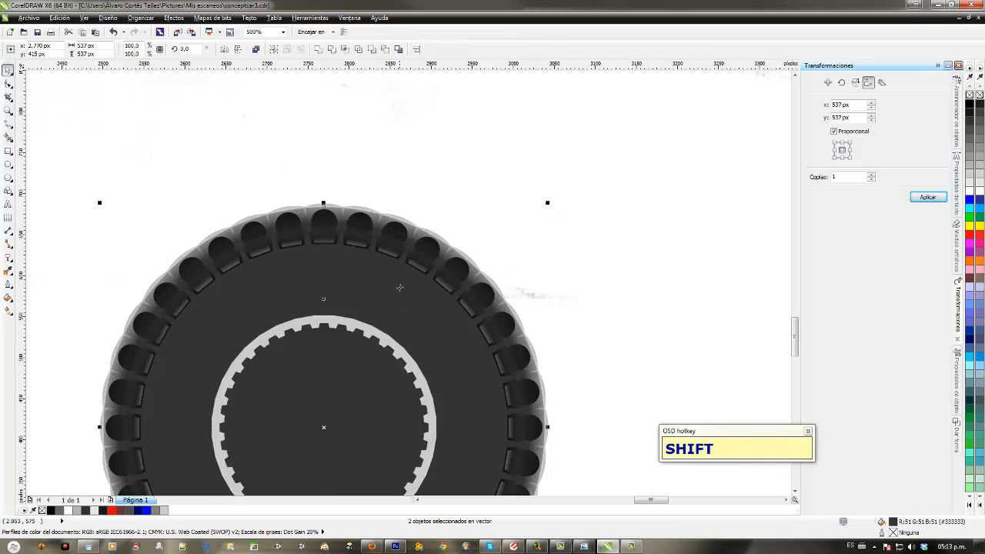
{"action": "left_click", "coordinate": [400, 291], "text": "shift"}
{"action": "key", "text": "shift+Delete"}
Step: Give the copied outer circle a green #00FF00 outline without fill, and enlarge it about its centre to 629 by 629 px
{"action": "left_click", "coordinate": [400, 288]}
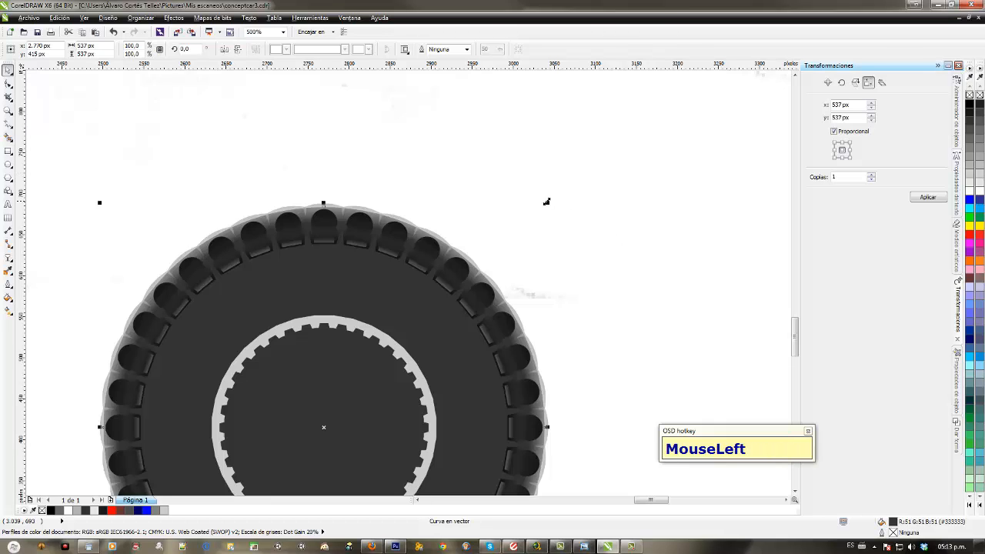
{"action": "right_click", "coordinate": [969, 218]}
{"action": "key", "text": "shift+Page_Up"}
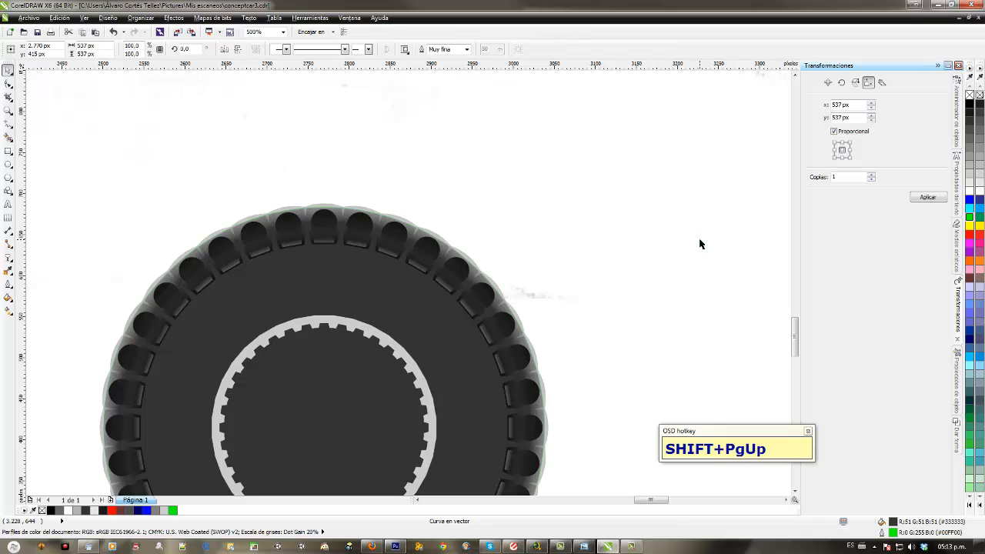
{"action": "left_click", "coordinate": [970, 93]}
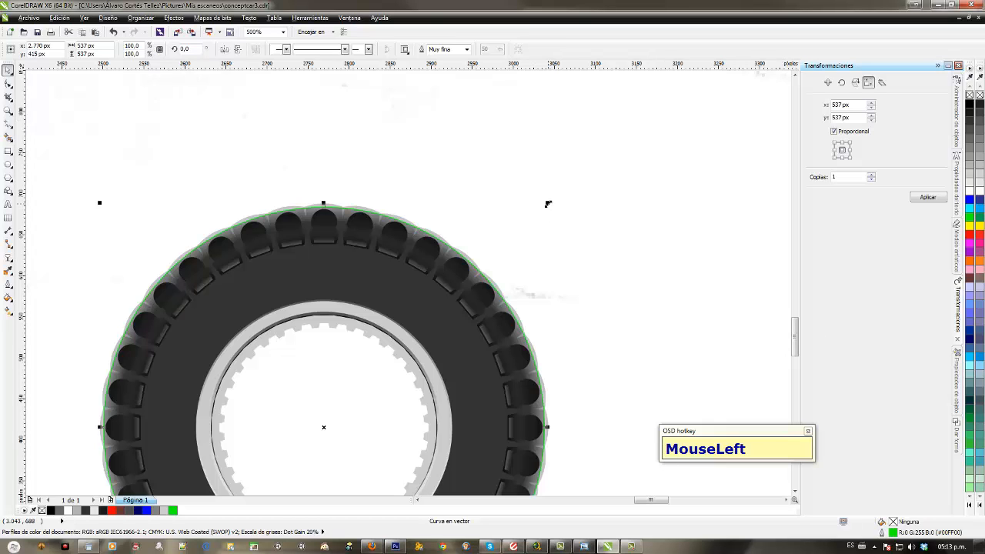
{"action": "left_click_drag", "start_coordinate": [548, 204], "coordinate": [590, 170]}
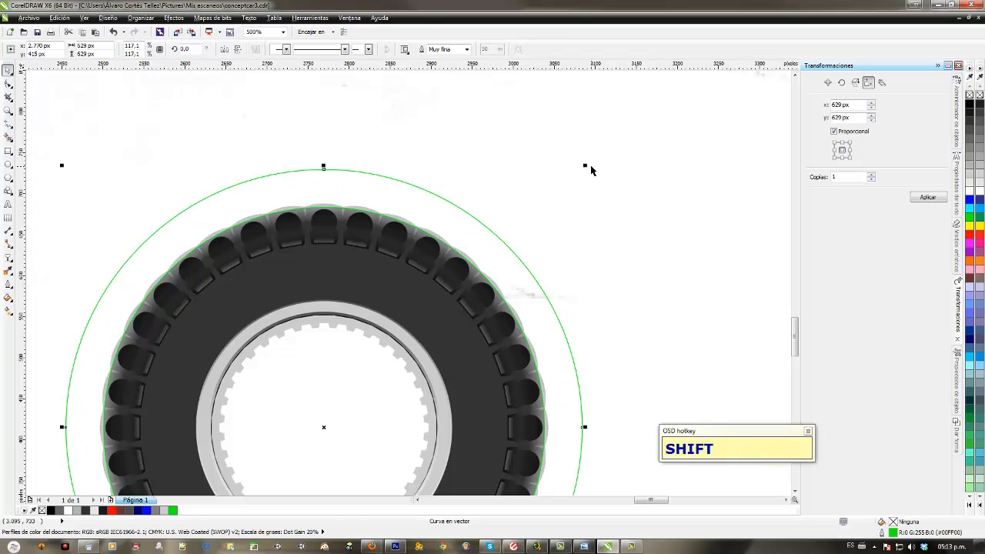
Step: Combine the green outer circle with the tire-edge circle, and trim the grouped tread ring with the combined shape
{"action": "left_click", "coordinate": [349, 211], "text": "shift"}
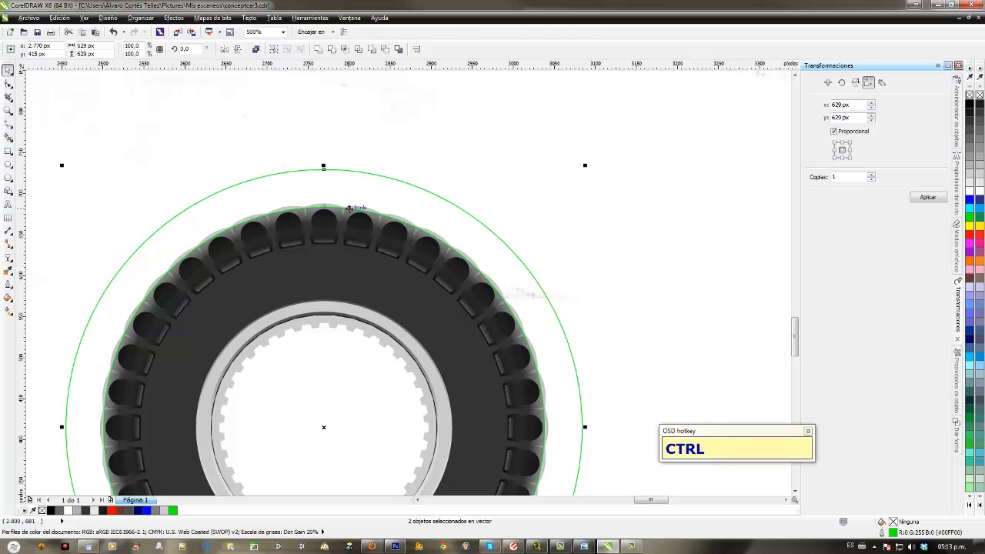
{"action": "key", "text": "ctrl+l"}
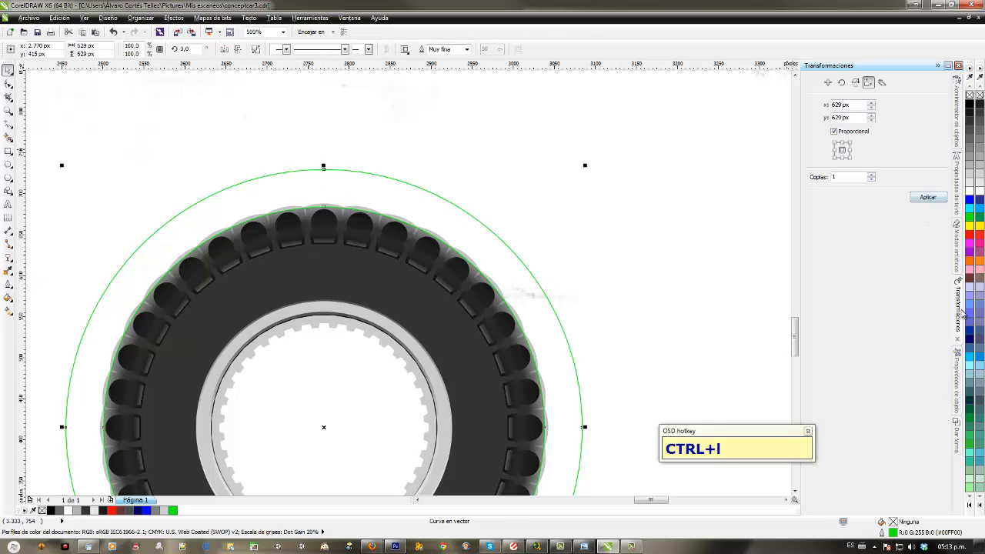
{"action": "left_click", "coordinate": [955, 455]}
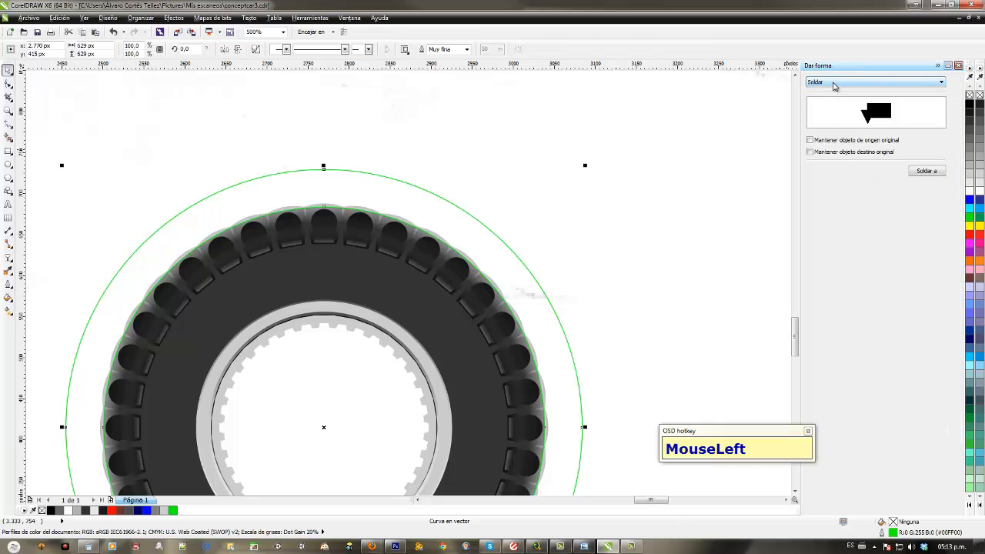
{"action": "left_click", "coordinate": [836, 83]}
{"action": "left_click", "coordinate": [830, 98]}
{"action": "left_click", "coordinate": [920, 171]}
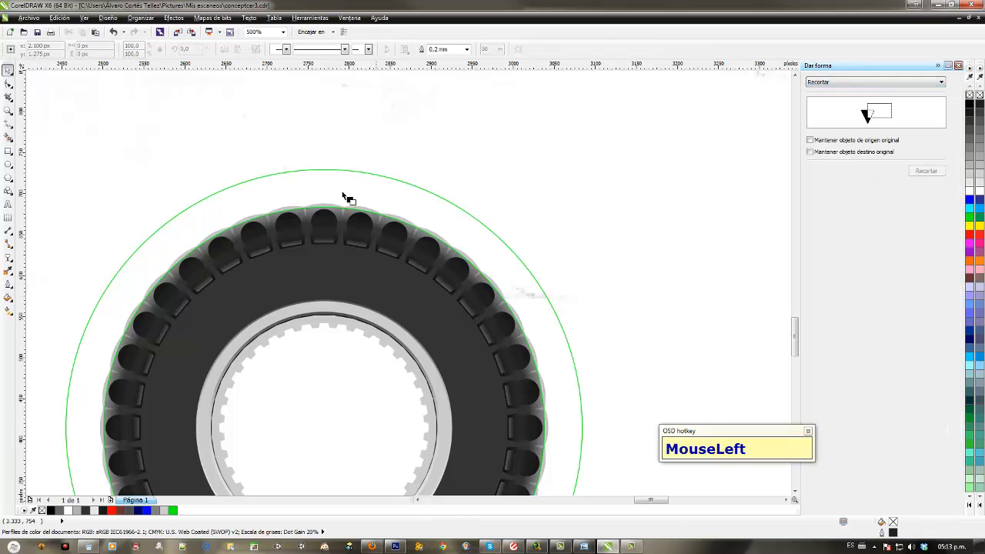
{"action": "left_click", "coordinate": [349, 237]}
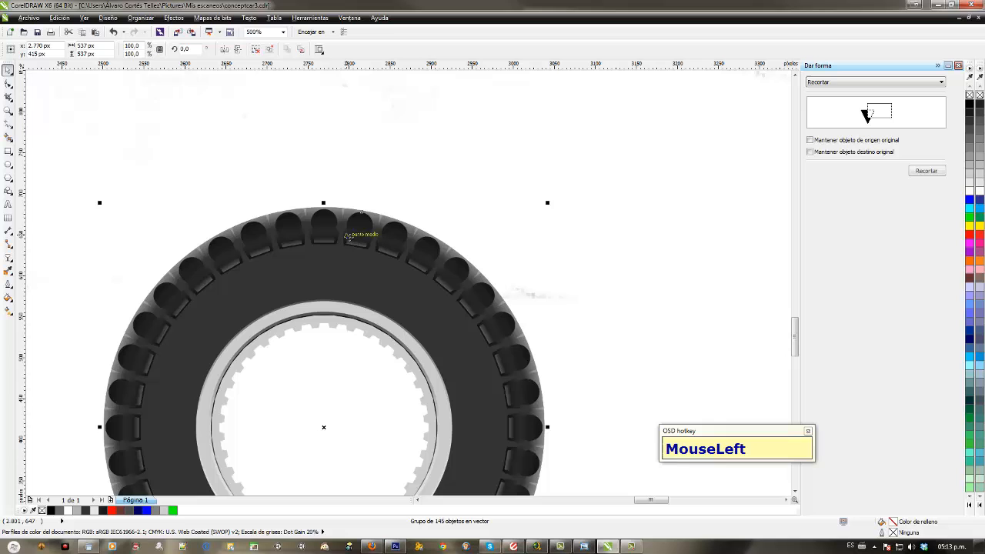
{"action": "left_click", "coordinate": [413, 167]}
Step: Fill the dark tire ring with #1A1A1A
{"action": "scroll", "coordinate": [484, 304], "scroll_direction": "down", "scroll_amount": 1}
{"action": "left_click_drag", "start_coordinate": [485, 303], "coordinate": [489, 271]}
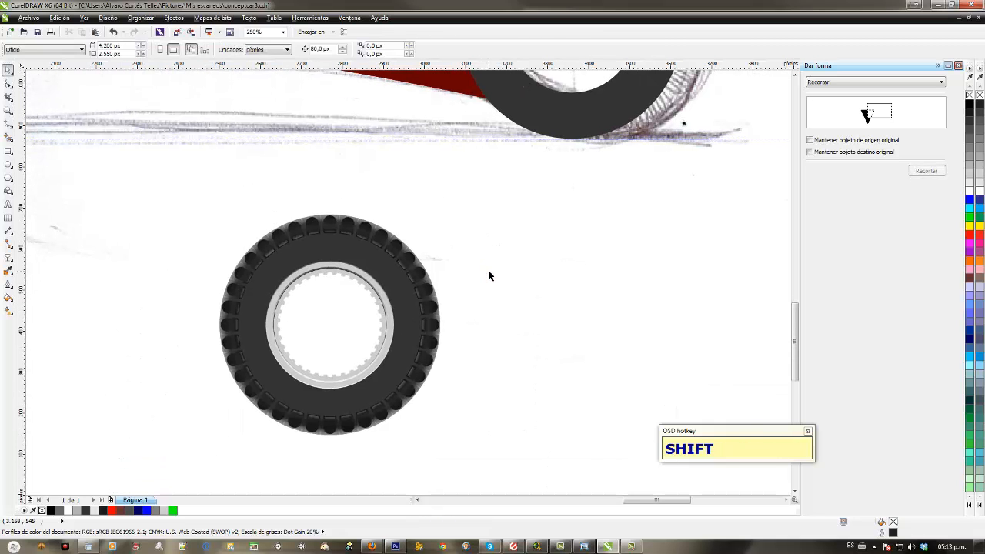
{"action": "scroll", "coordinate": [486, 275], "scroll_direction": "left", "scroll_amount": 1}
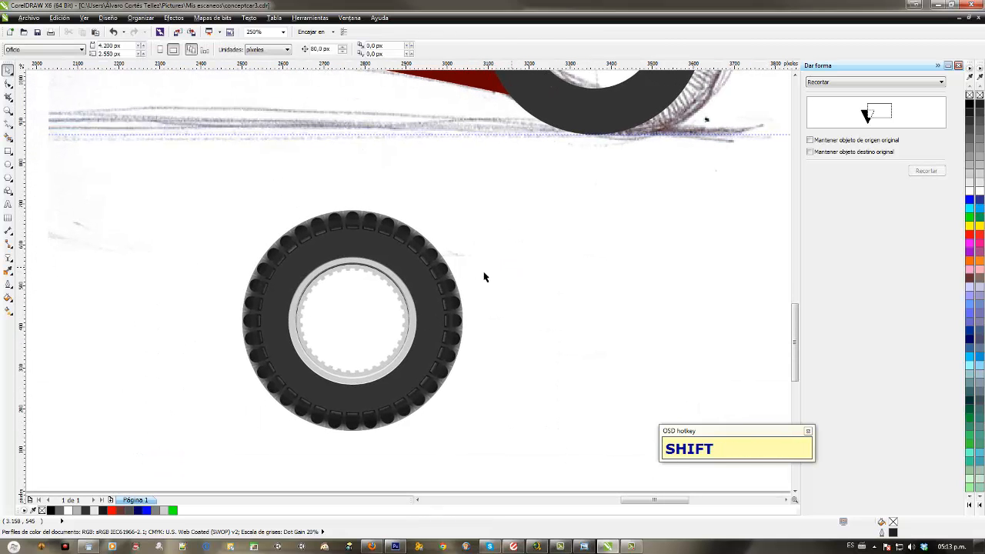
{"action": "left_click", "coordinate": [417, 266]}
{"action": "left_click", "coordinate": [937, 196]}
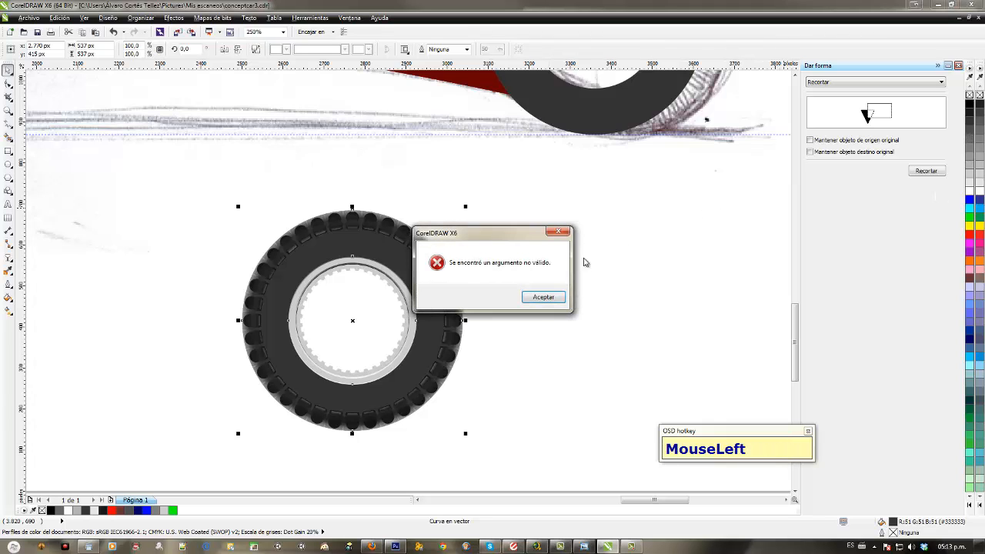
{"action": "left_click", "coordinate": [554, 304]}
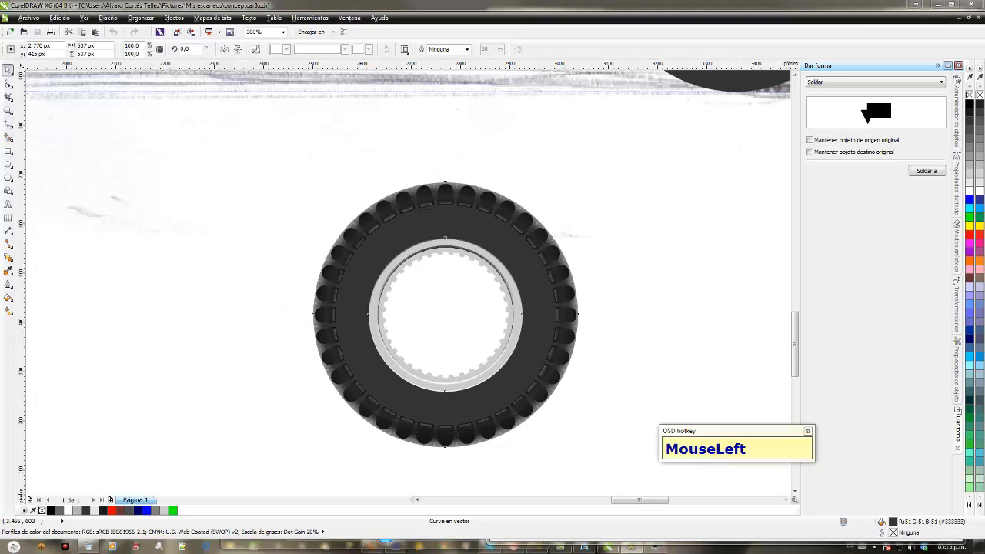
{"action": "left_click", "coordinate": [969, 113]}
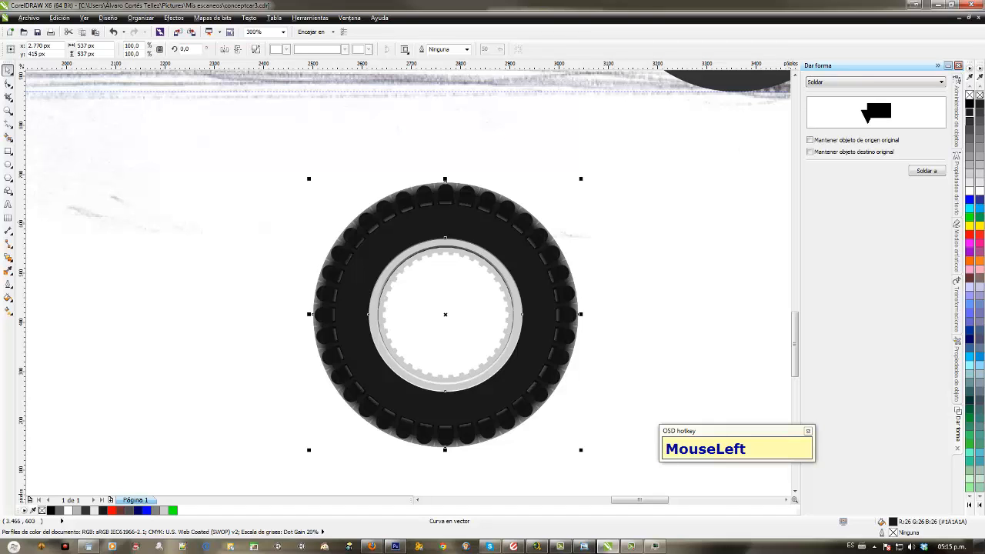
{"action": "left_click", "coordinate": [970, 121]}
{"action": "left_click", "coordinate": [970, 112]}
{"action": "left_click", "coordinate": [654, 254]}
{"action": "scroll", "coordinate": [412, 307], "scroll_direction": "right", "scroll_amount": 2}
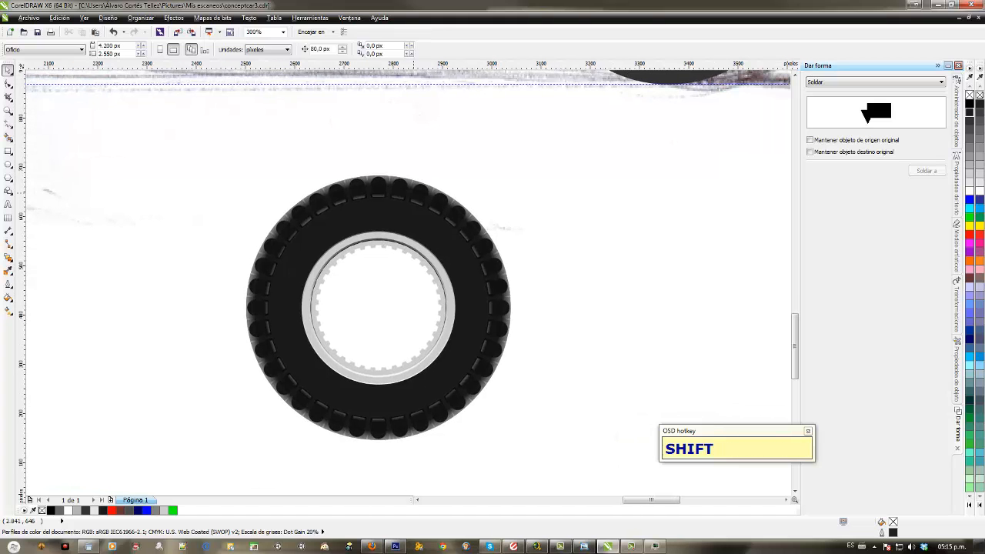
Step: Draw a circle of about 393 by 393 px centred on the wheel, and choose Intersection as the shaping operation
{"action": "left_click", "coordinate": [423, 240]}
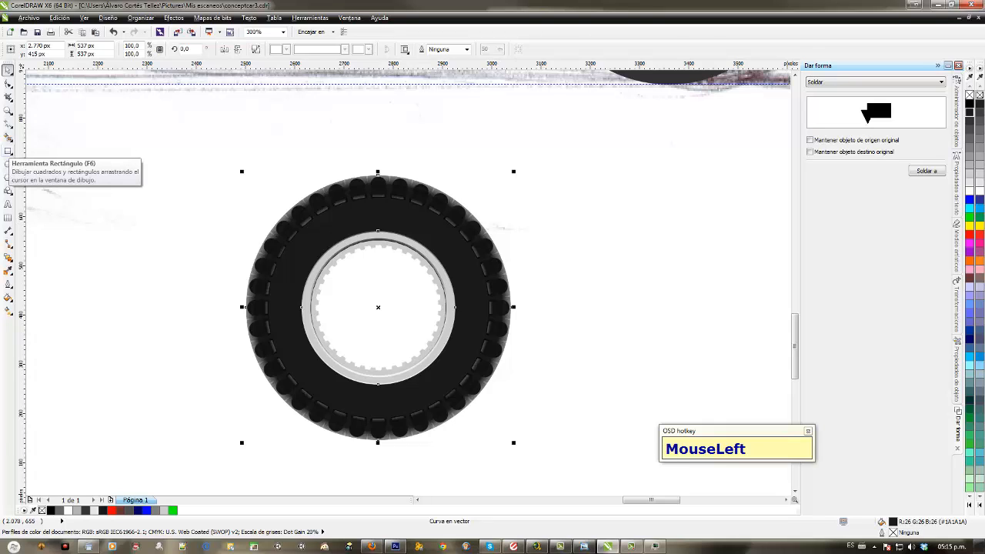
{"action": "left_click", "coordinate": [8, 163]}
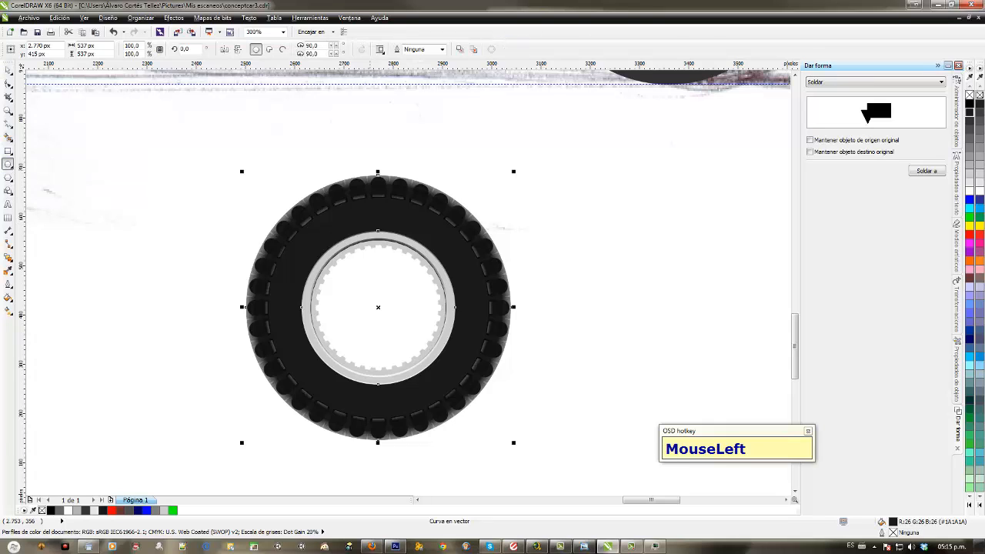
{"action": "mouse_move", "coordinate": [368, 323]}
{"action": "left_mouse_down"}
{"action": "mouse_move", "coordinate": [390, 345]}
{"action": "mouse_move", "coordinate": [373, 318]}
{"action": "mouse_move", "coordinate": [395, 298]}
{"action": "mouse_move", "coordinate": [377, 308]}
{"action": "mouse_move", "coordinate": [496, 188]}
{"action": "mouse_move", "coordinate": [513, 211]}
{"action": "left_mouse_up"}
{"action": "left_click", "coordinate": [7, 69]}
{"action": "left_click", "coordinate": [497, 320]}
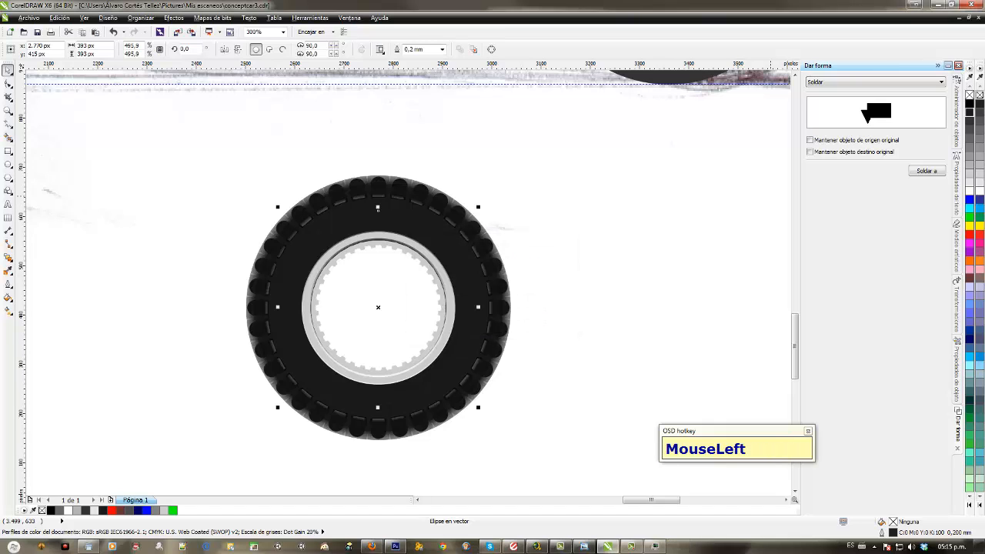
{"action": "left_click", "coordinate": [875, 81]}
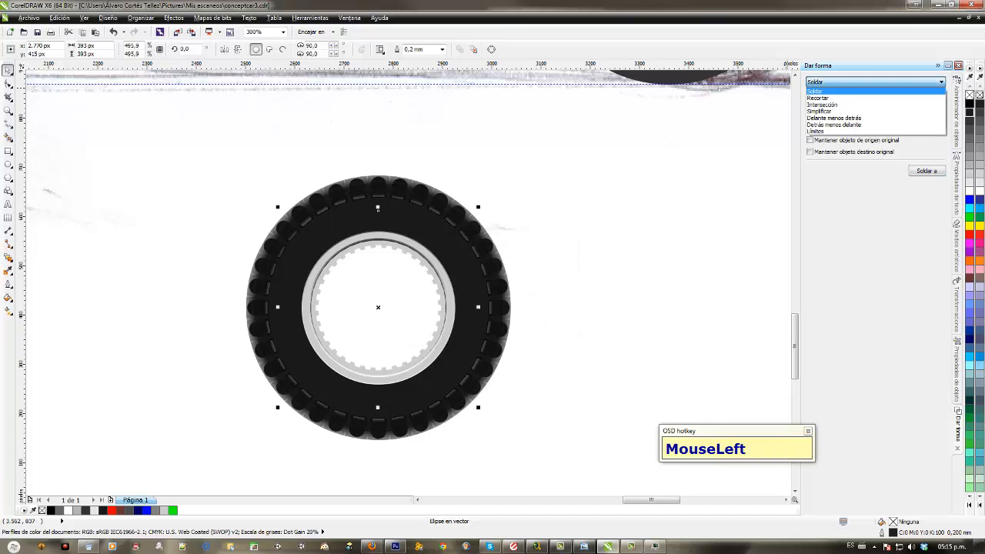
{"action": "left_click", "coordinate": [846, 100]}
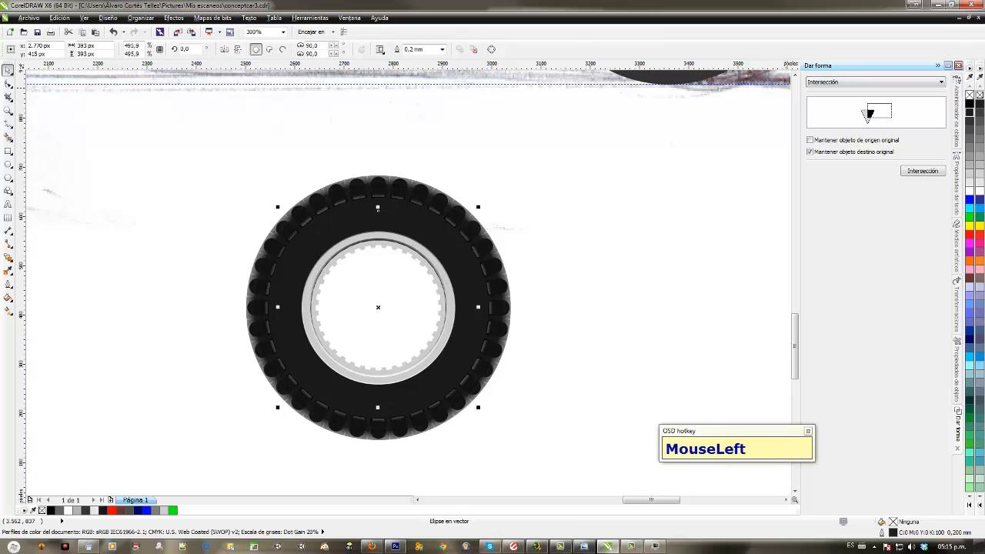
{"action": "left_click", "coordinate": [922, 170]}
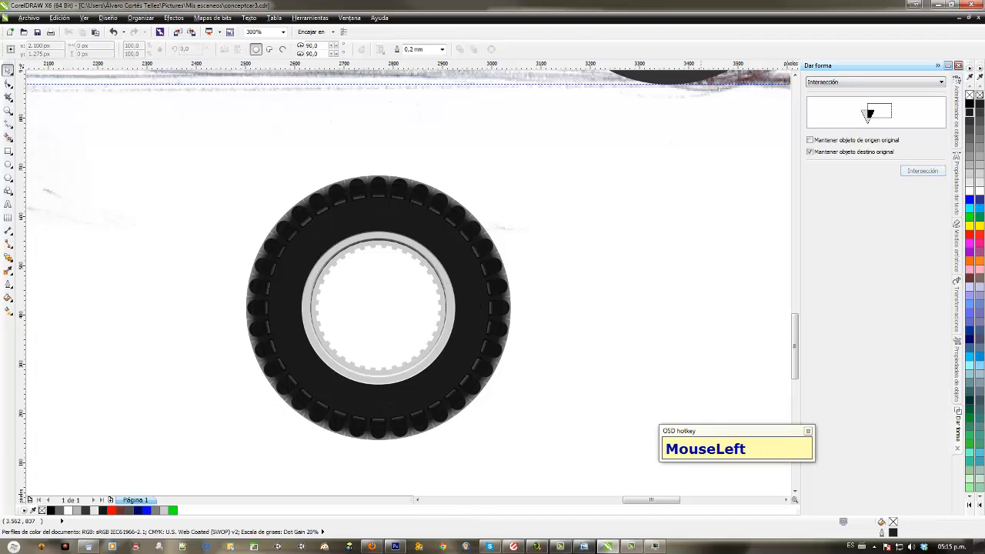
{"action": "left_click", "coordinate": [403, 230]}
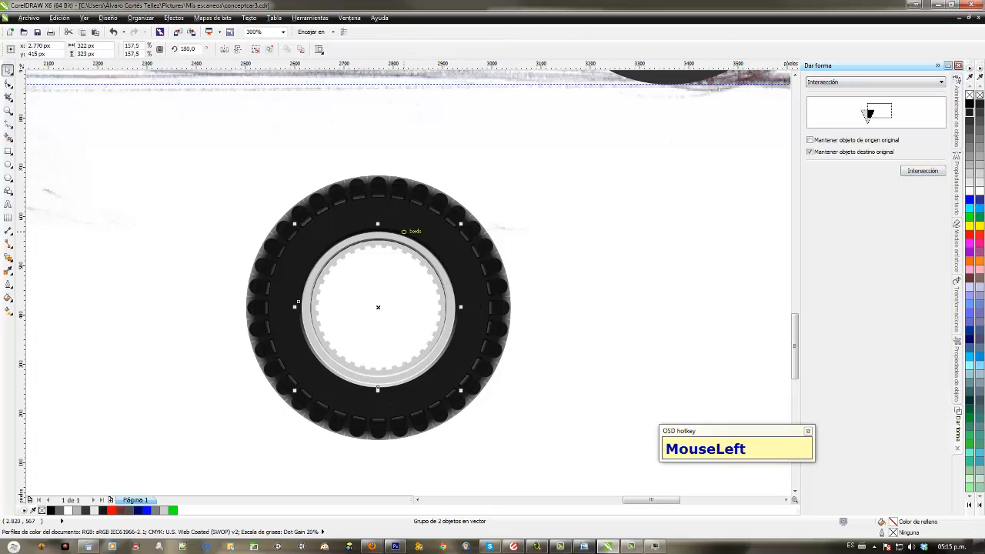
{"action": "key", "text": "ctrl+z"}
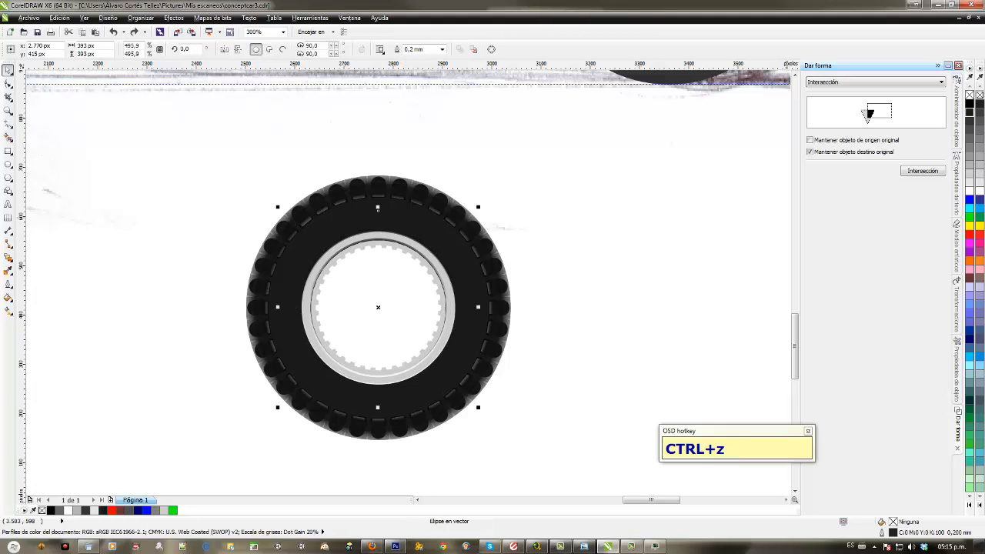
Step: Intersect the circle with the dark tire ring, keeping the ring, and fill the resulting inner ring with #1A1A1A
{"action": "left_click", "coordinate": [922, 171]}
{"action": "left_click", "coordinate": [432, 226]}
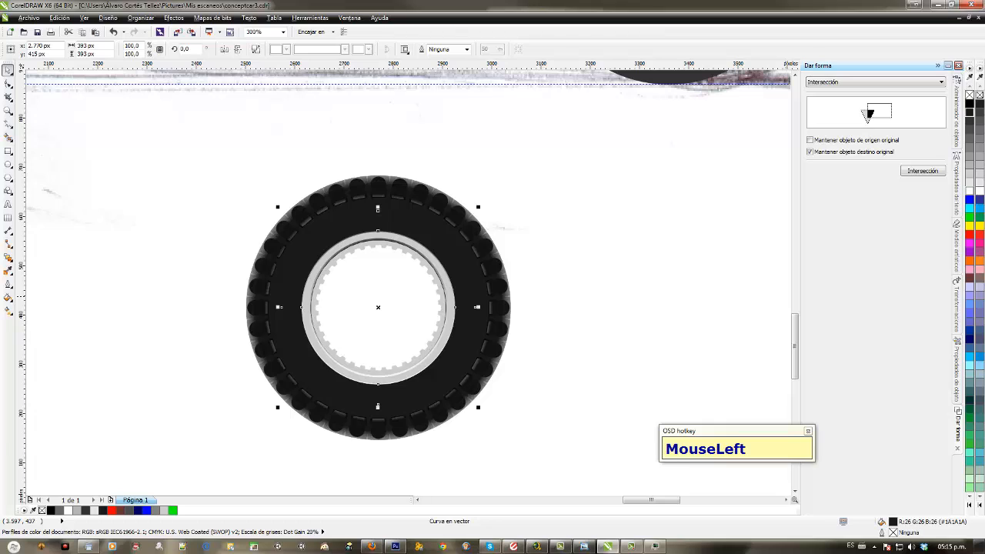
{"action": "left_click", "coordinate": [969, 190]}
{"action": "left_click_drag", "start_coordinate": [8, 259], "coordinate": [39, 330]}
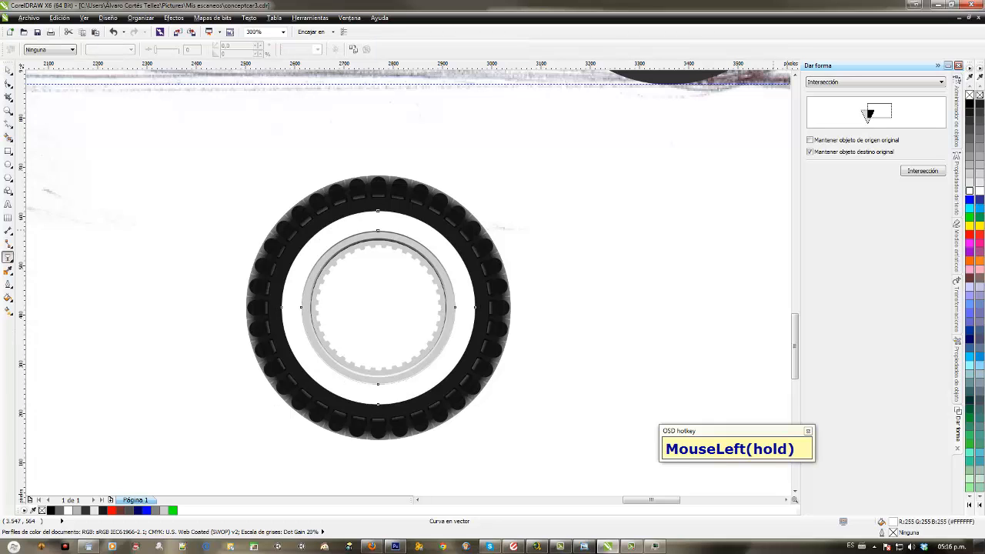
{"action": "left_click_drag", "start_coordinate": [970, 113], "coordinate": [969, 112]}
Step: Apply a linear 270° transparency in Multiply mode to the inner ring, fading upward, and extend it at both ends
{"action": "left_click_drag", "start_coordinate": [378, 134], "coordinate": [378, 310]}
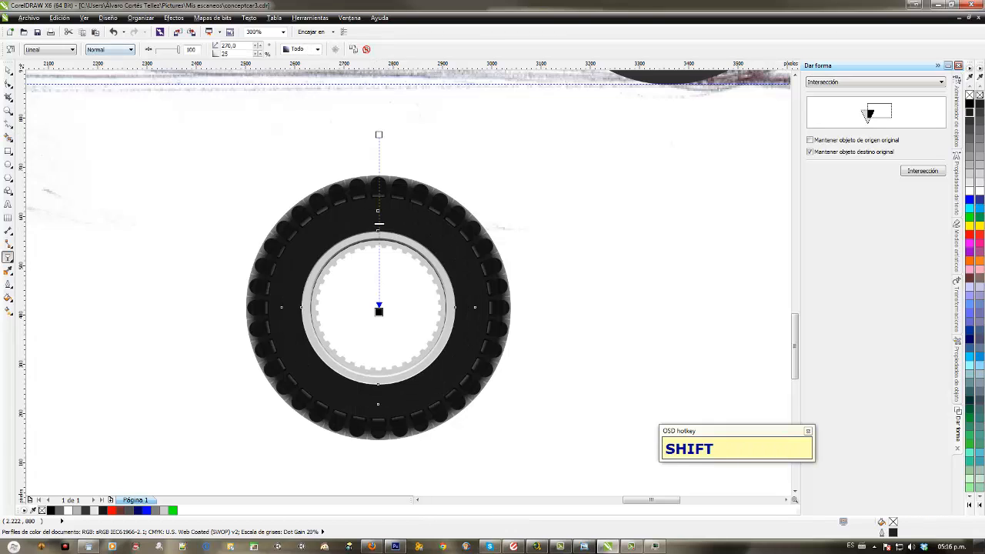
{"action": "left_click", "coordinate": [109, 49]}
{"action": "left_click", "coordinate": [111, 85]}
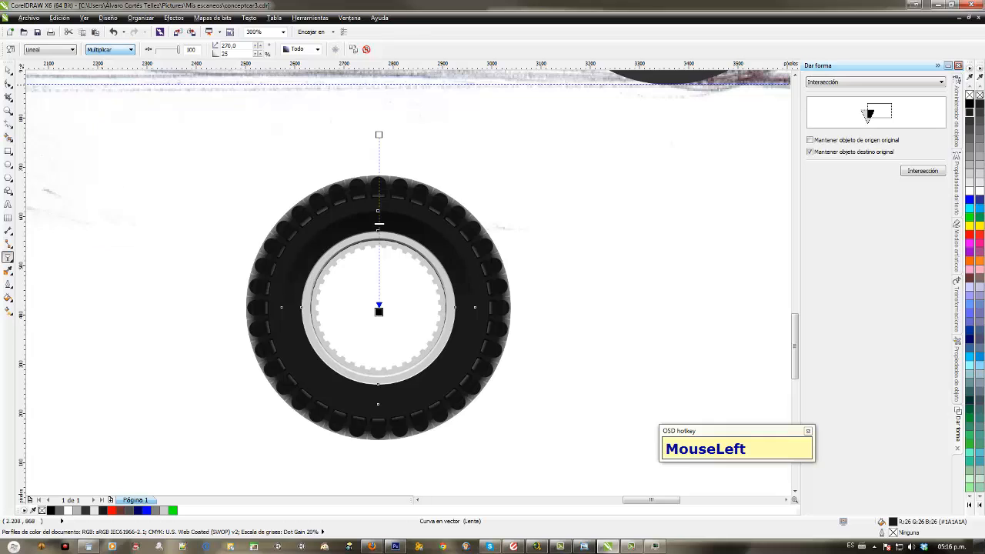
{"action": "left_click_drag", "start_coordinate": [378, 135], "coordinate": [378, 103]}
{"action": "left_click_drag", "start_coordinate": [378, 310], "coordinate": [379, 343]}
{"action": "left_click", "coordinate": [8, 69]}
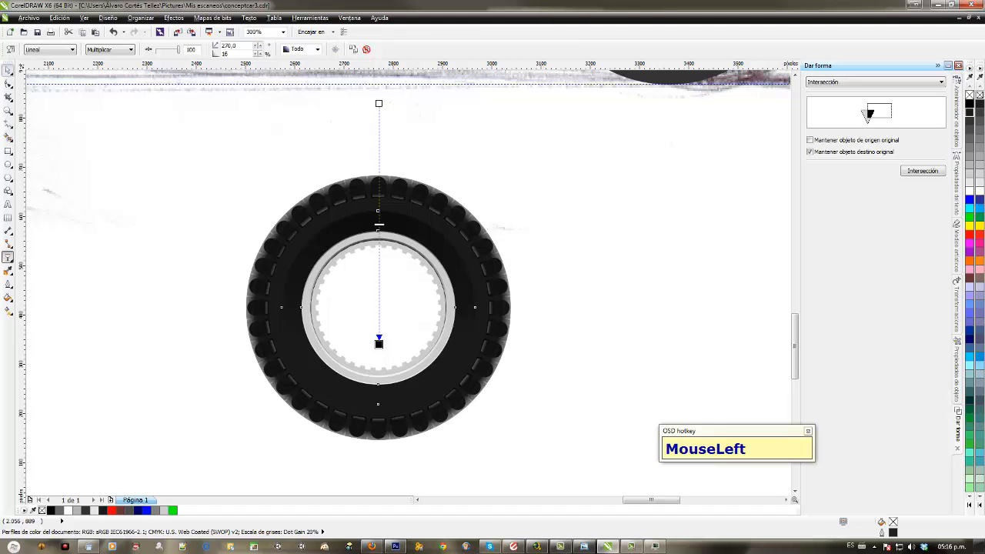
Step: Duplicate the shaded inner ring in place at 393 by 393 px with 1 copy
{"action": "left_click", "coordinate": [957, 306]}
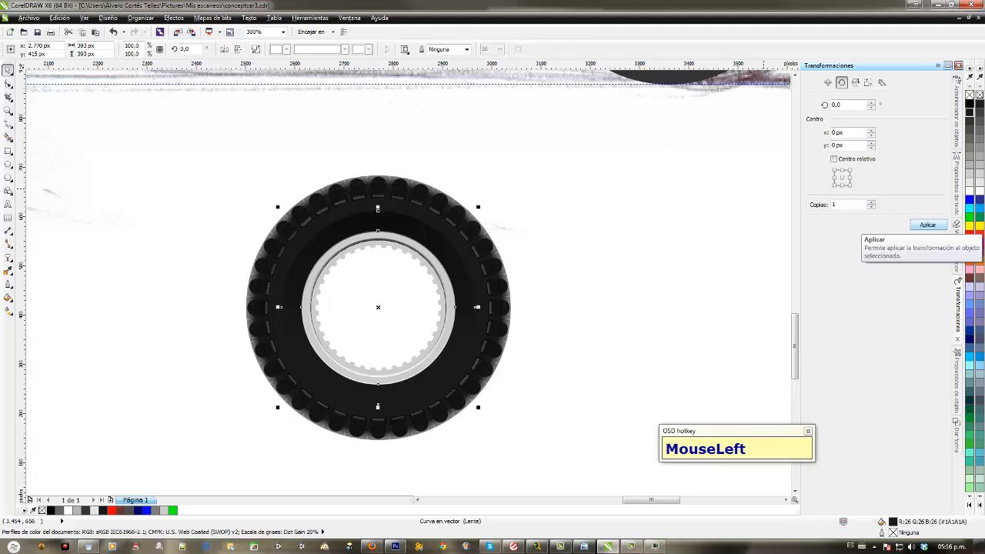
{"action": "left_click", "coordinate": [927, 225]}
{"action": "left_click", "coordinate": [867, 83]}
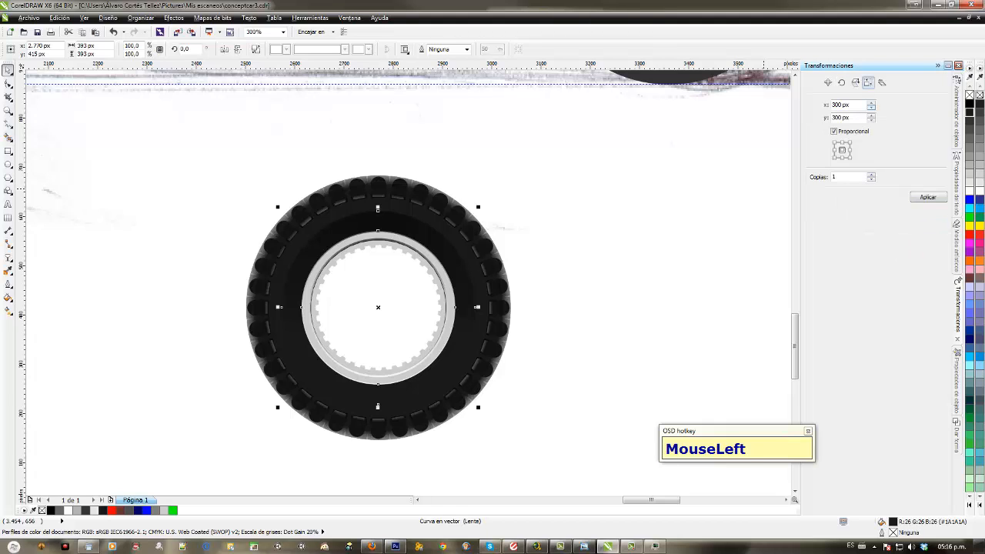
{"action": "left_click", "coordinate": [927, 197]}
{"action": "key", "text": "ctrl+z"}
{"action": "left_click", "coordinate": [677, 189]}
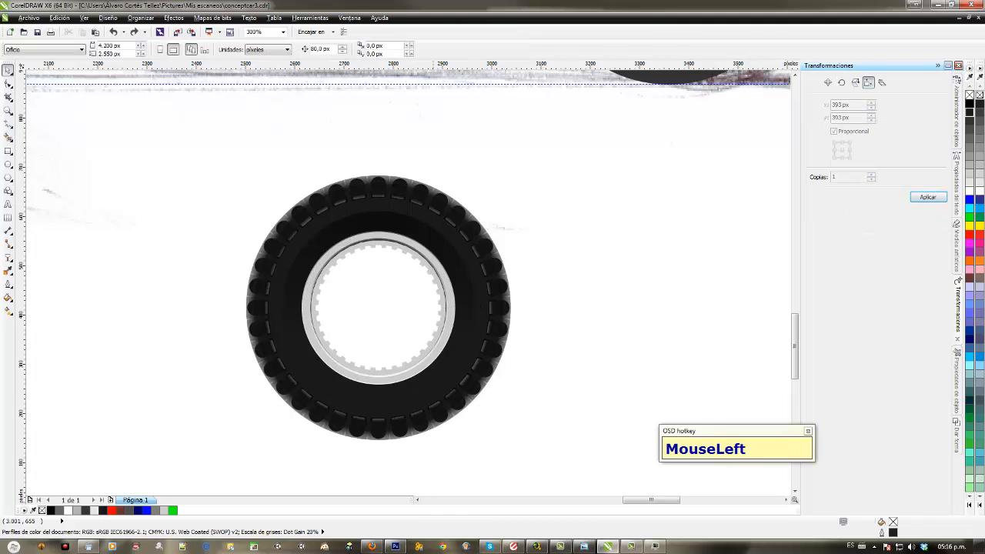
{"action": "left_click", "coordinate": [418, 221]}
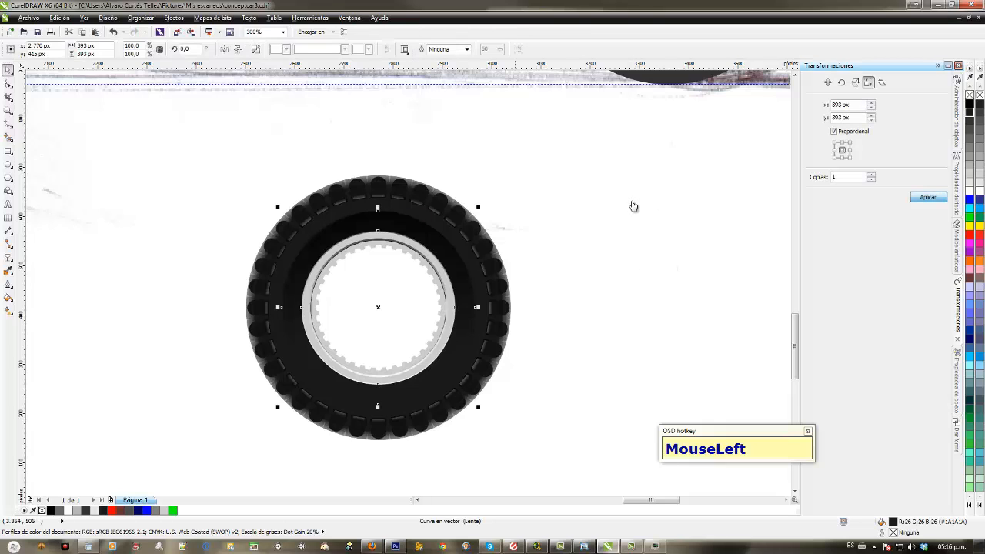
Step: Reverse the copied ring's linear transparency to 90° so it fades upward, fill the ring white, and set its mode to Normal
{"action": "left_click", "coordinate": [8, 257]}
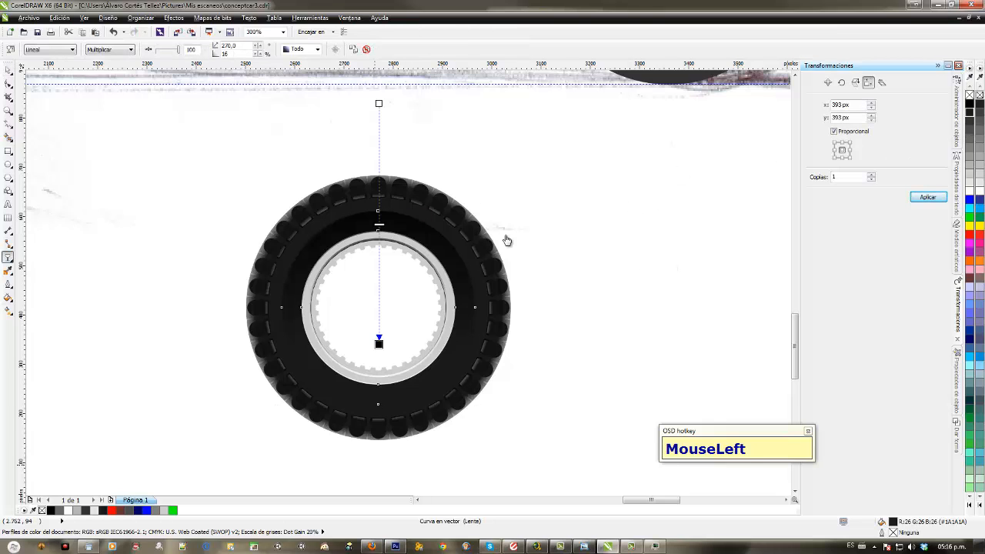
{"action": "left_click_drag", "start_coordinate": [374, 464], "coordinate": [373, 333]}
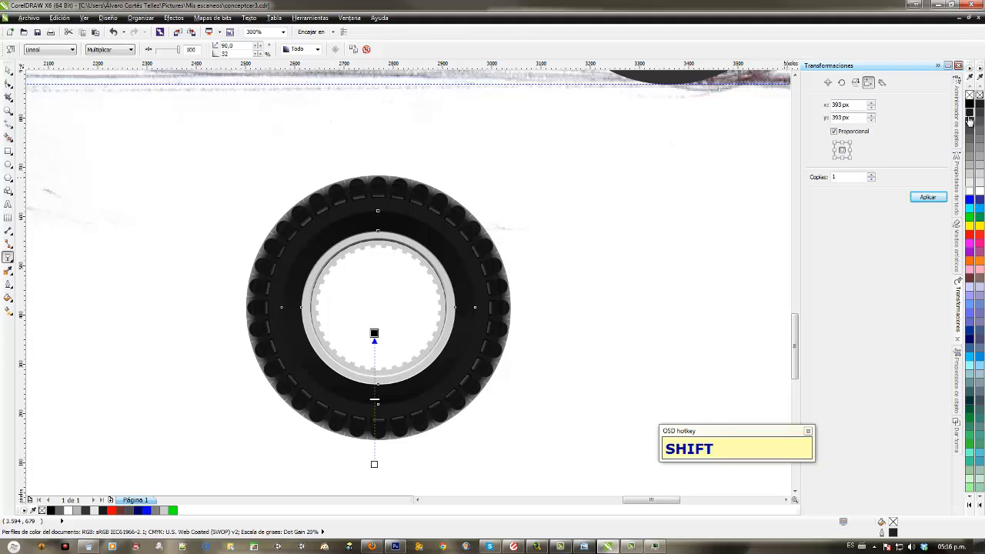
{"action": "left_click", "coordinate": [970, 123]}
{"action": "left_click", "coordinate": [130, 50]}
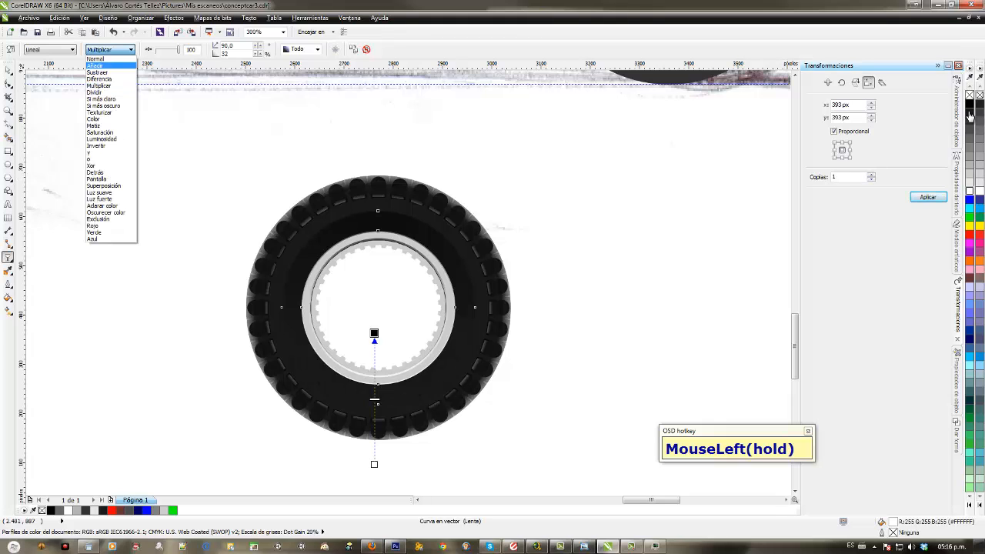
{"action": "left_click", "coordinate": [107, 58]}
Step: Soften the white highlight on the lower inner ring by lengthening its transparency at both ends, ending the fade near the wheel's centre
{"action": "scroll", "coordinate": [481, 243], "scroll_direction": "down", "scroll_amount": 2}
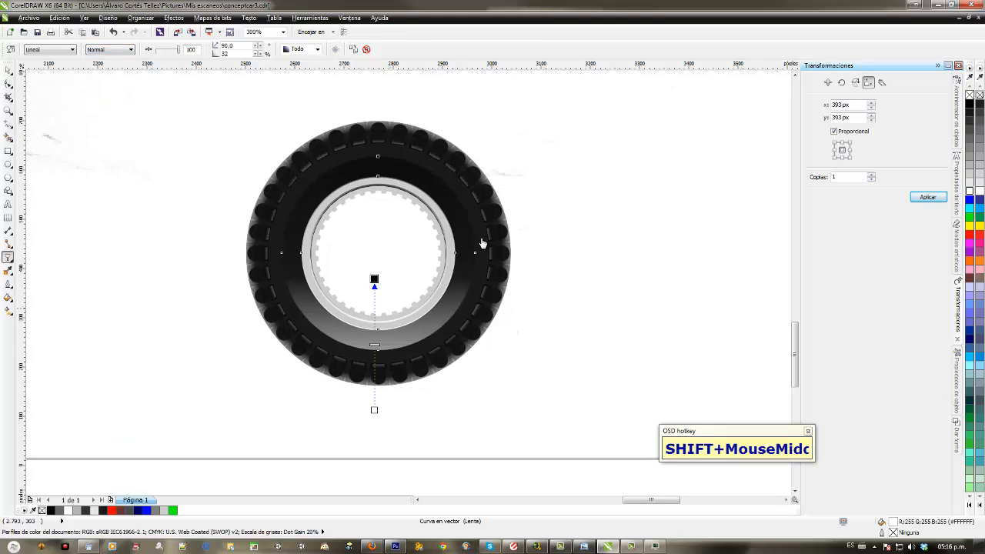
{"action": "left_click_drag", "start_coordinate": [375, 372], "coordinate": [374, 470]}
{"action": "left_click_drag", "start_coordinate": [375, 241], "coordinate": [376, 170]}
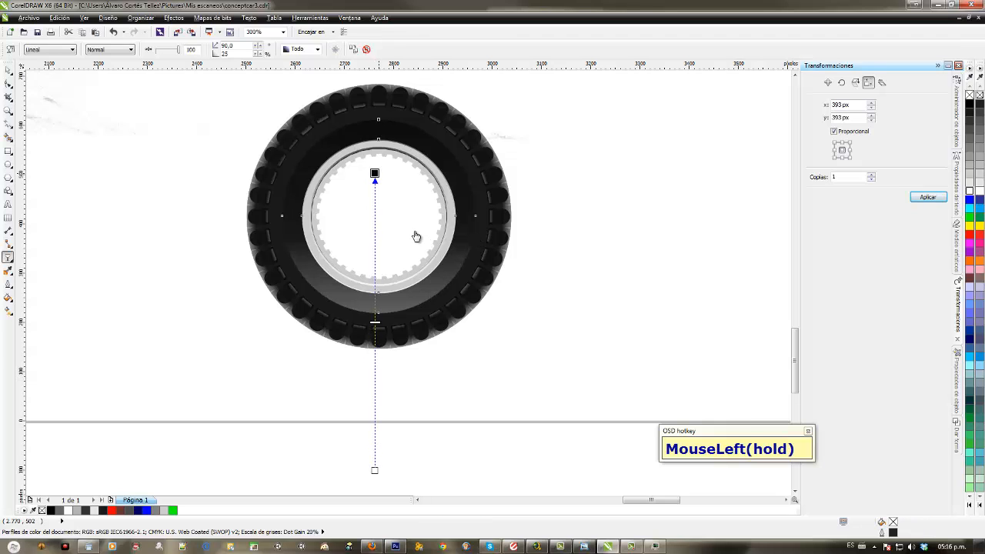
{"action": "scroll", "coordinate": [415, 198], "scroll_direction": "up", "scroll_amount": 1}
{"action": "scroll", "coordinate": [416, 197], "scroll_direction": "down", "scroll_amount": 2}
{"action": "scroll", "coordinate": [409, 192], "scroll_direction": "down", "scroll_amount": 1}
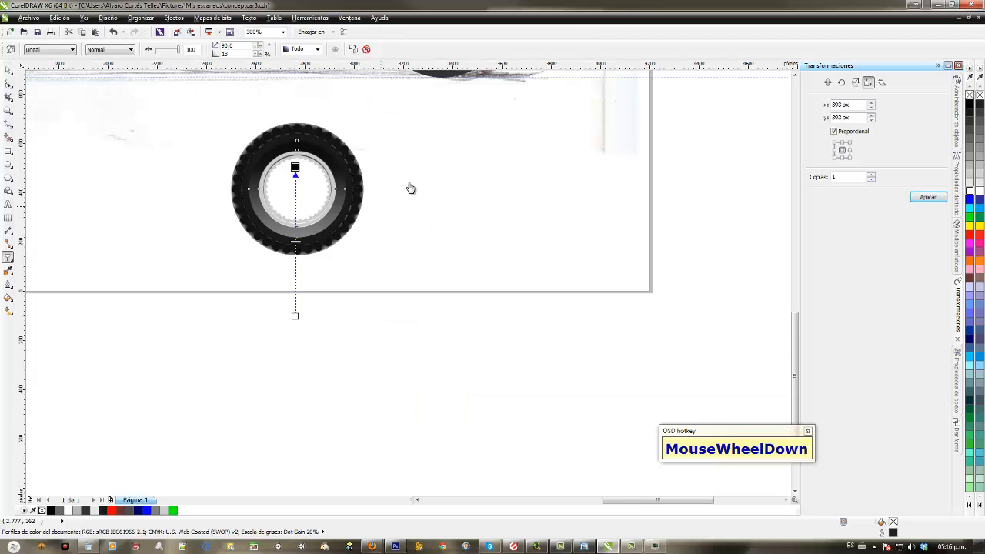
{"action": "left_click_drag", "start_coordinate": [295, 167], "coordinate": [295, 188]}
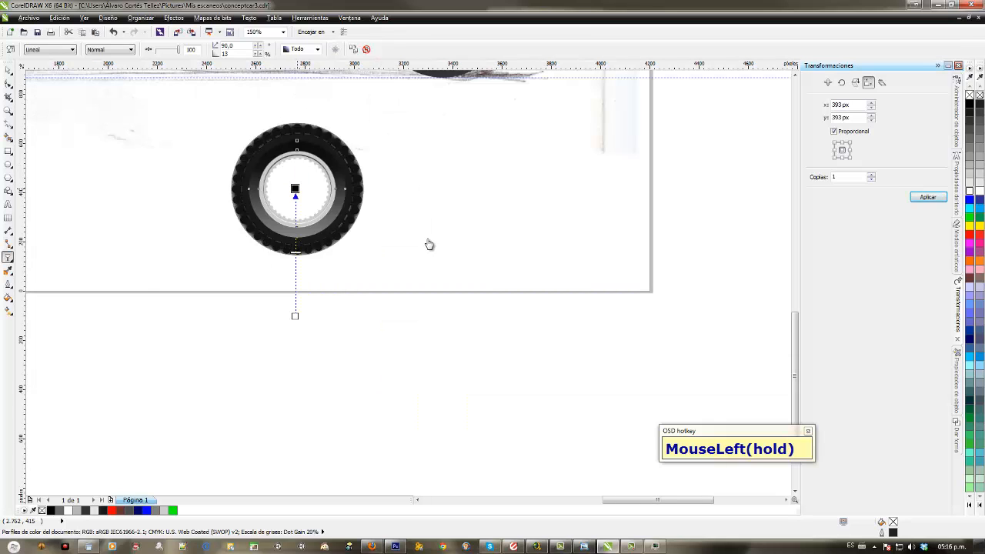
Step: Adjust the white highlight's linear transparency so it starts beneath the tire and fades out just below the wheel's centre
{"action": "left_click_drag", "start_coordinate": [294, 315], "coordinate": [514, 195]}
{"action": "scroll", "coordinate": [490, 216], "scroll_direction": "up", "scroll_amount": 1}
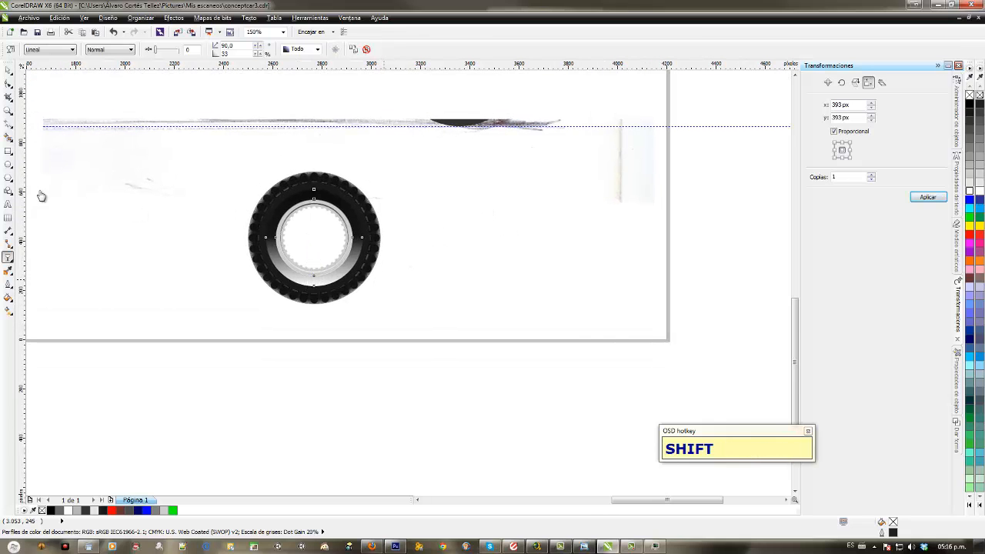
{"action": "left_click_drag", "start_coordinate": [311, 237], "coordinate": [312, 366]}
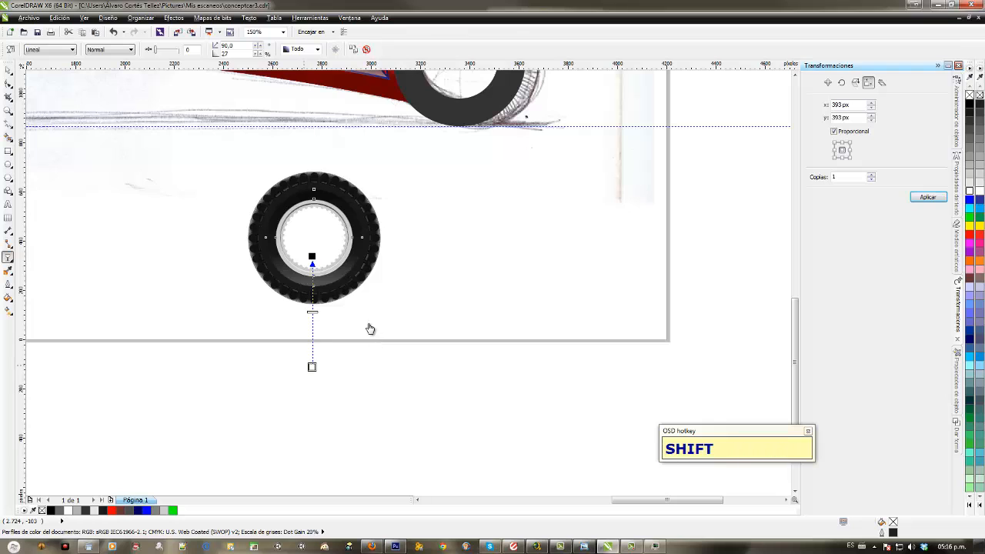
{"action": "left_click_drag", "start_coordinate": [30, 74], "coordinate": [66, 105]}
{"action": "scroll", "coordinate": [382, 339], "scroll_direction": "up", "scroll_amount": 1}
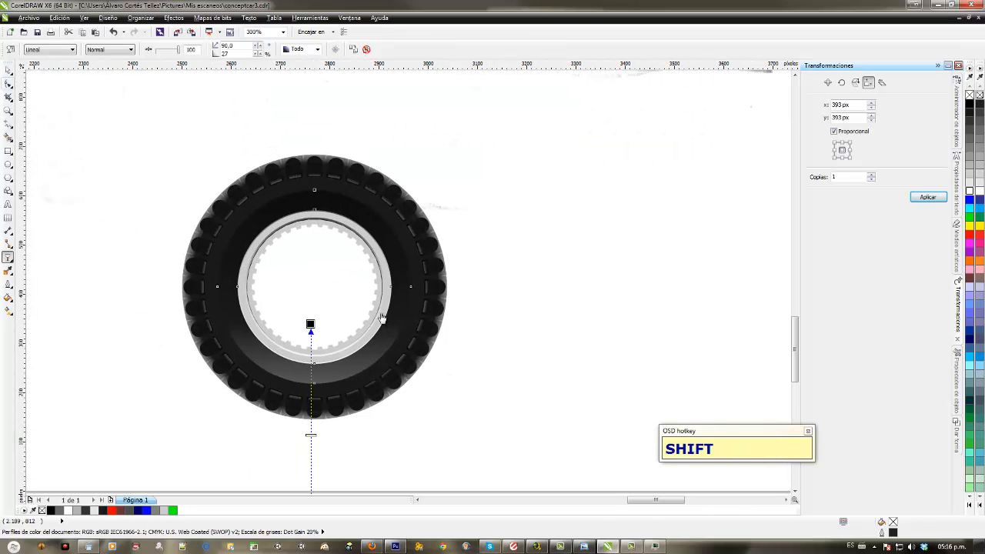
{"action": "left_click", "coordinate": [382, 317]}
{"action": "scroll", "coordinate": [387, 307], "scroll_direction": "down", "scroll_amount": 1}
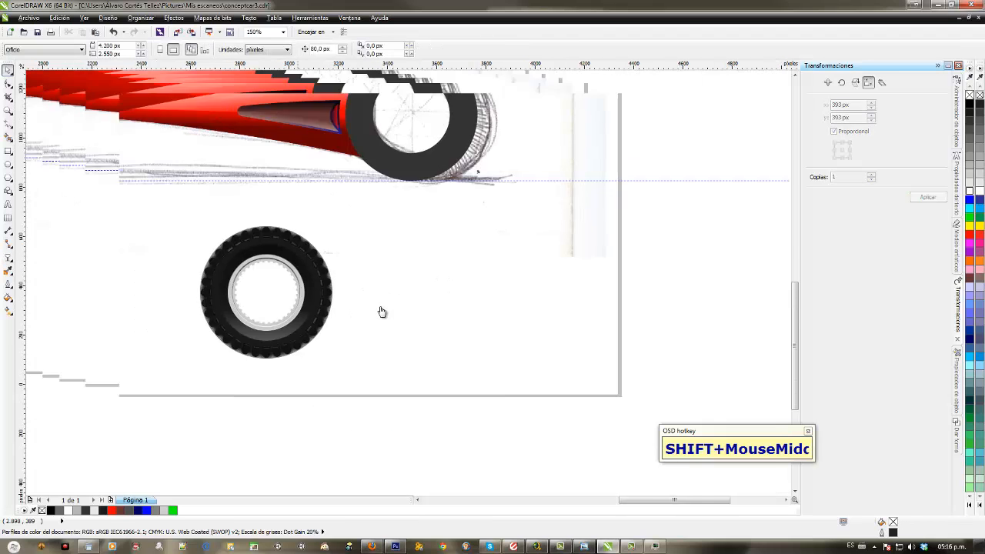
{"action": "left_click_drag", "start_coordinate": [382, 312], "coordinate": [522, 210]}
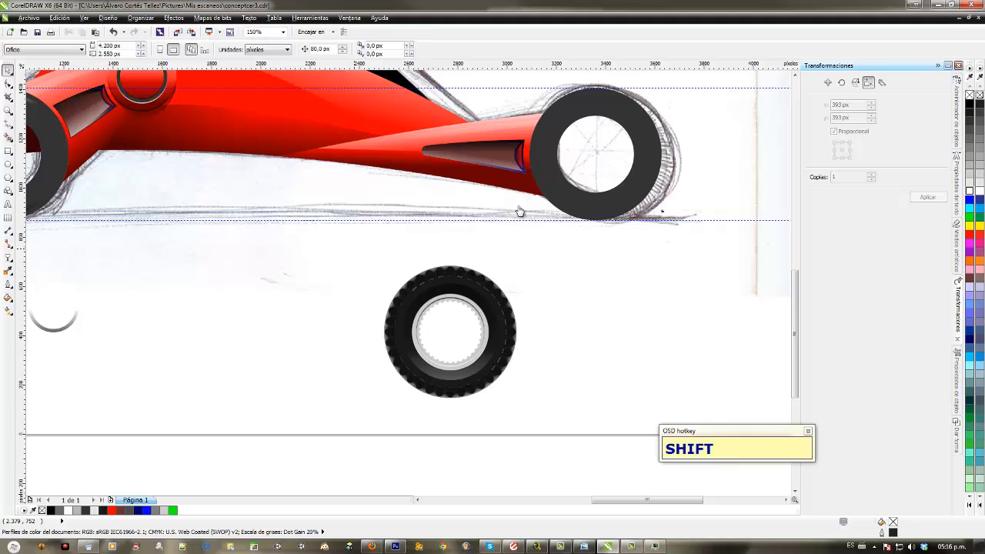
Step: Draw a regular polygon beside the wheel and set it to 20 sides, about 194 px across
{"action": "key", "text": "z"}
{"action": "left_click_drag", "start_coordinate": [355, 243], "coordinate": [537, 417]}
{"action": "key", "text": "space"}
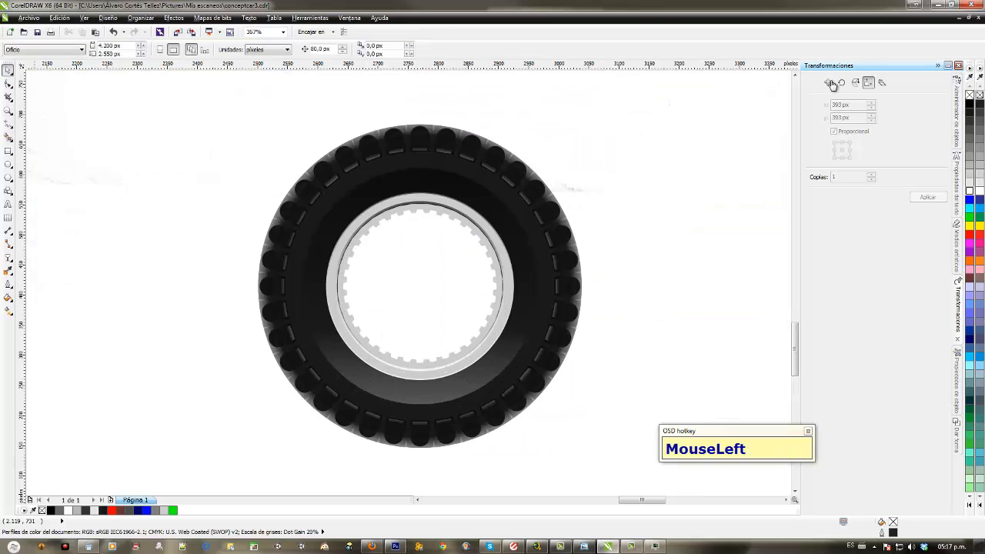
{"action": "left_click", "coordinate": [8, 177]}
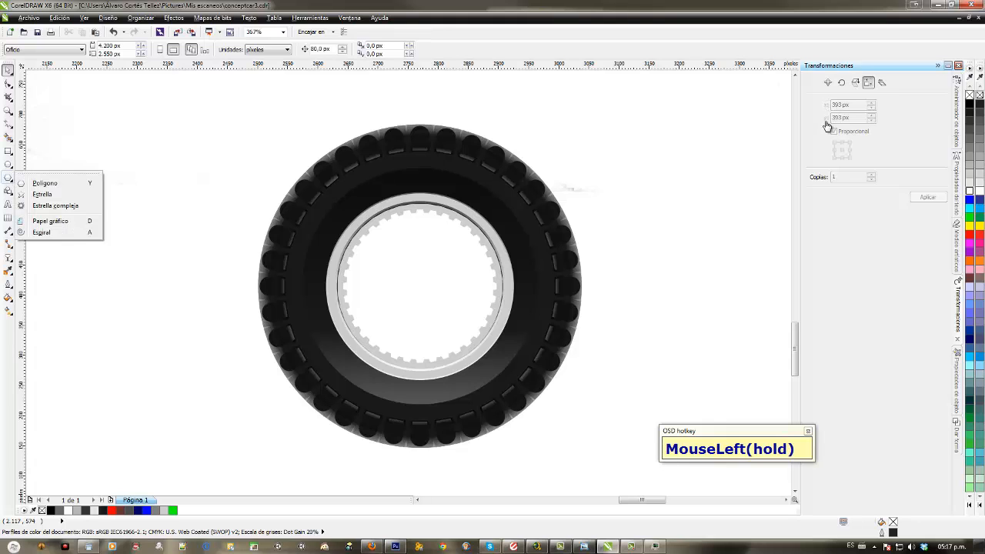
{"action": "left_click", "coordinate": [45, 183]}
{"action": "left_click_drag", "start_coordinate": [161, 167], "coordinate": [217, 220]}
{"action": "left_click", "coordinate": [405, 238]}
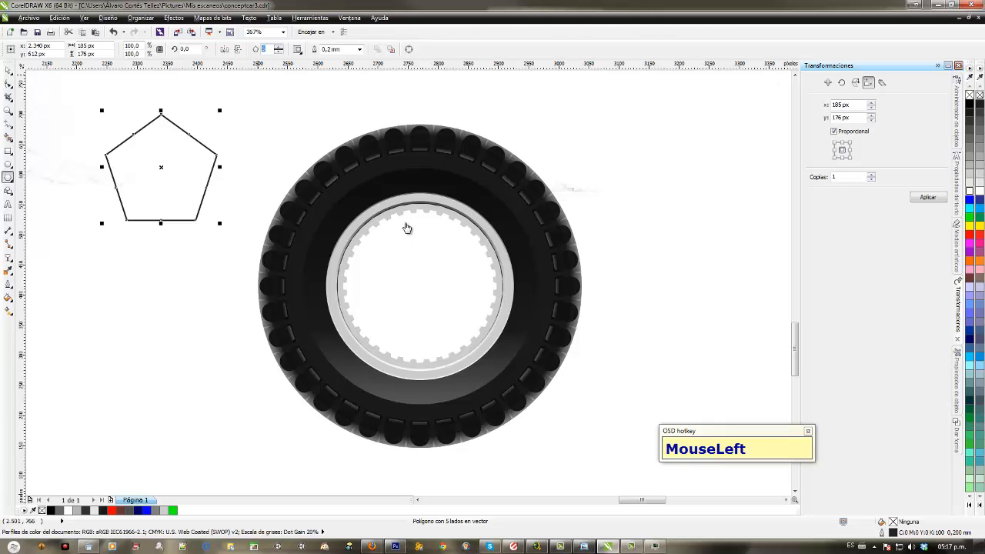
{"action": "type", "text": "20"}
{"action": "key", "text": "Return"}
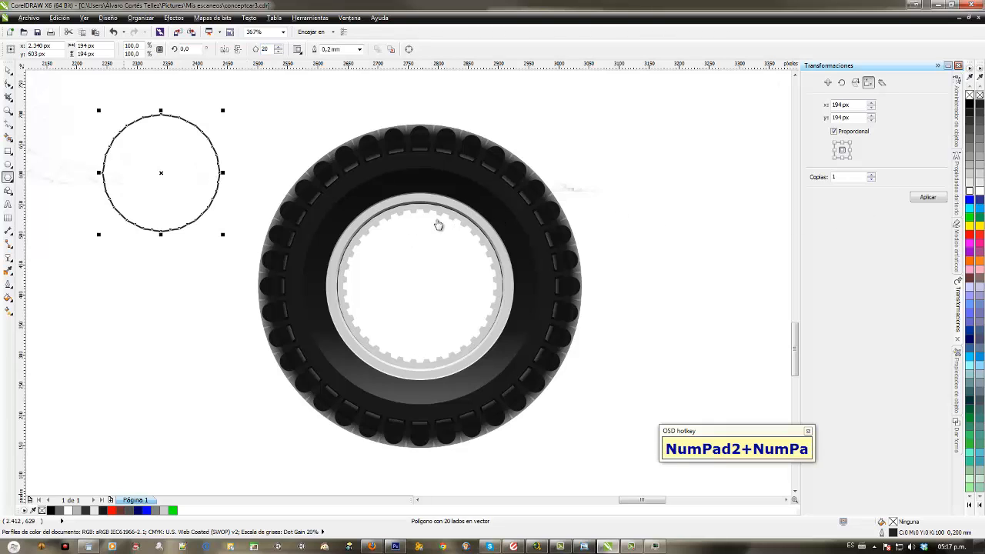
Step: Reshape the 20-sided polygon into a pointed star about 278 px across by displacing its nodes
{"action": "left_click", "coordinate": [7, 83]}
{"action": "left_click_drag", "start_coordinate": [161, 115], "coordinate": [198, 159]}
{"action": "left_click", "coordinate": [198, 184]}
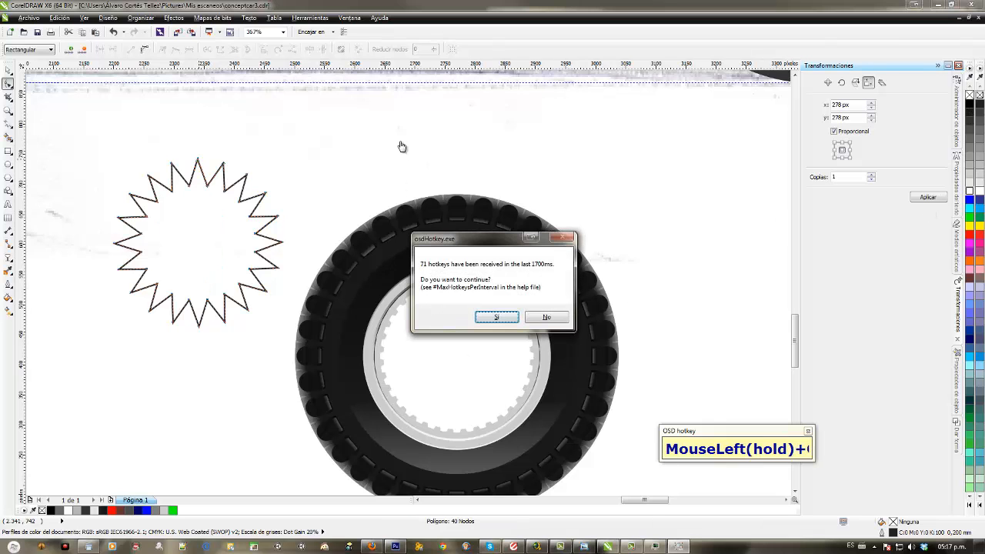
{"action": "key", "text": "Return"}
{"action": "left_click_drag", "start_coordinate": [358, 310], "coordinate": [375, 320]}
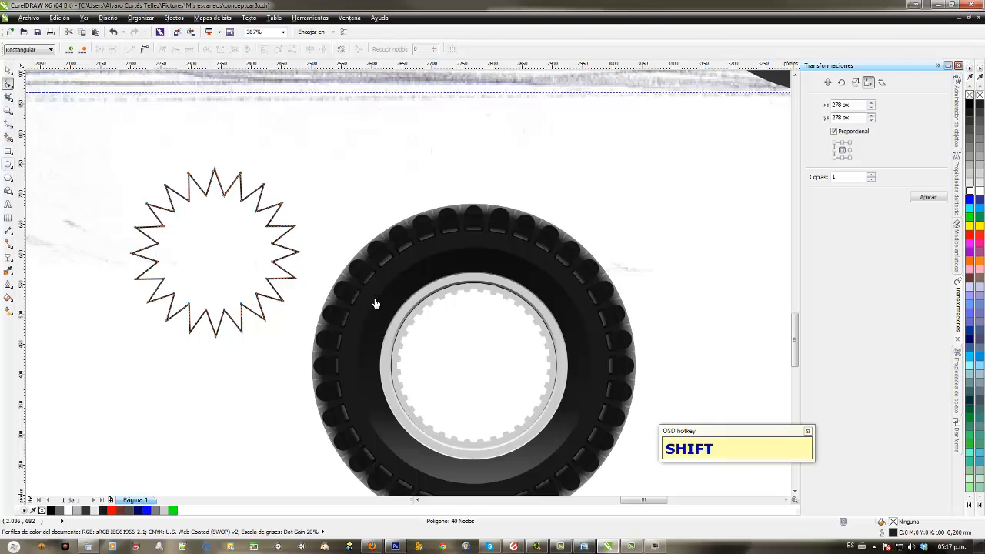
Step: Draw a circle over the star, centre it on the star, and reduce it to about 239 px across
{"action": "left_click", "coordinate": [8, 164]}
{"action": "left_click_drag", "start_coordinate": [206, 254], "coordinate": [268, 329]}
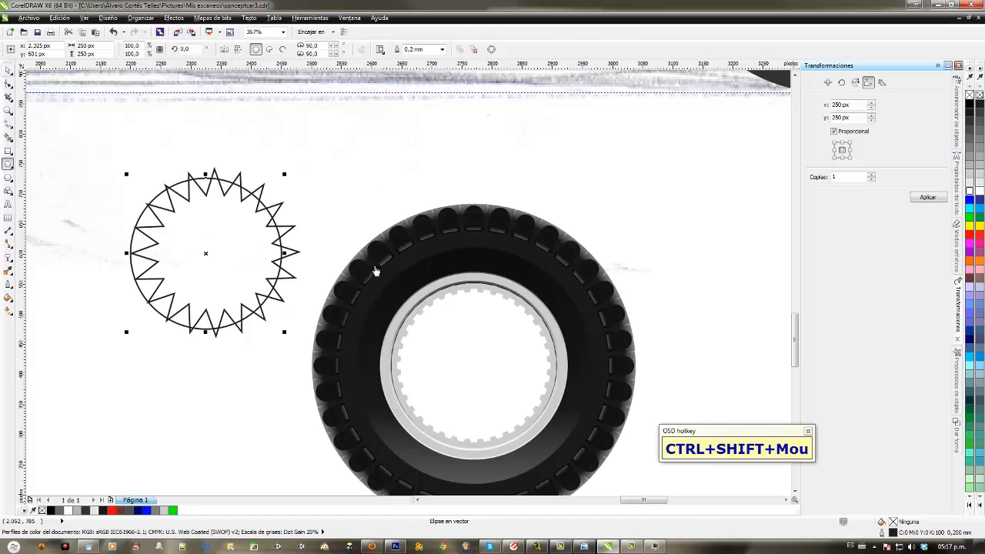
{"action": "left_click", "coordinate": [8, 70]}
{"action": "left_click_drag", "start_coordinate": [206, 254], "coordinate": [214, 252]}
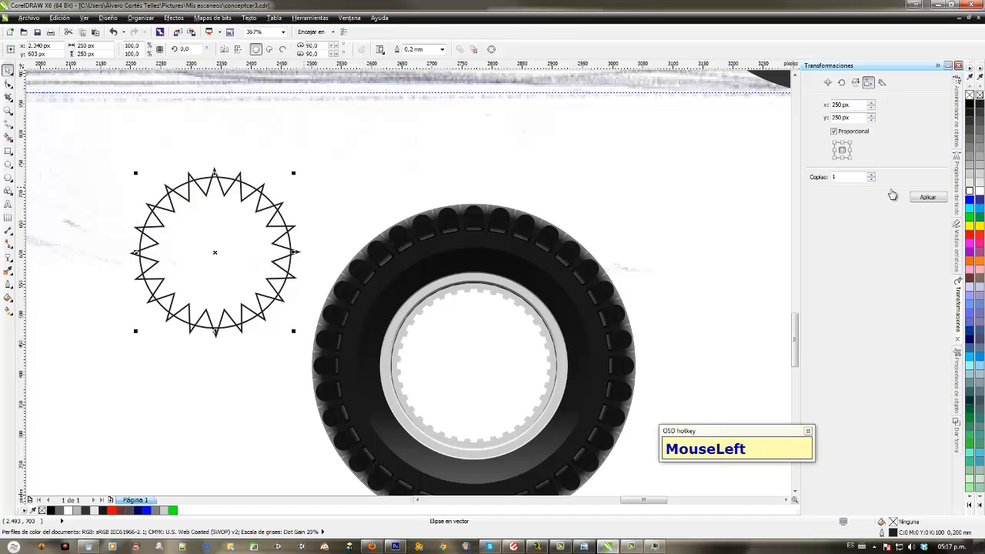
{"action": "left_click_drag", "start_coordinate": [294, 174], "coordinate": [287, 178]}
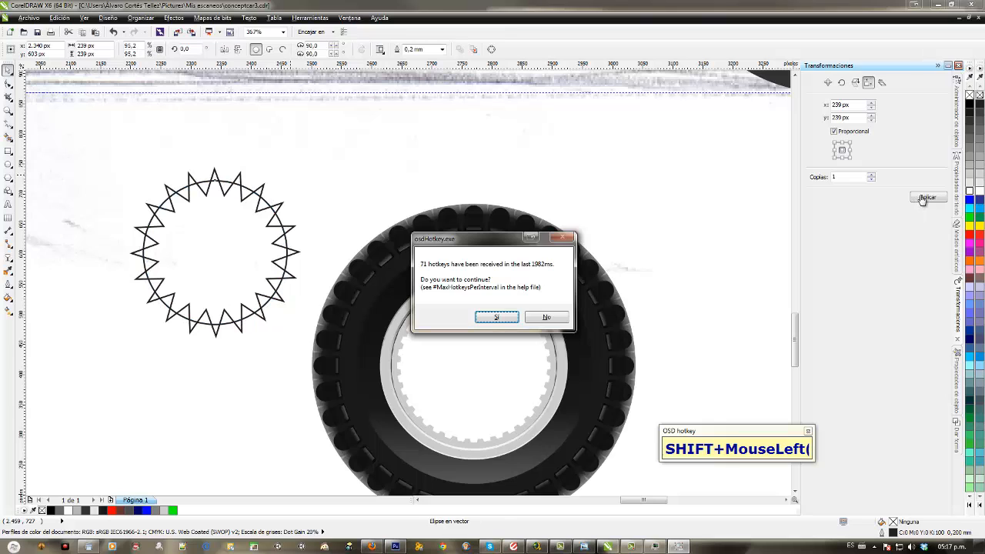
{"action": "key", "text": "Return"}
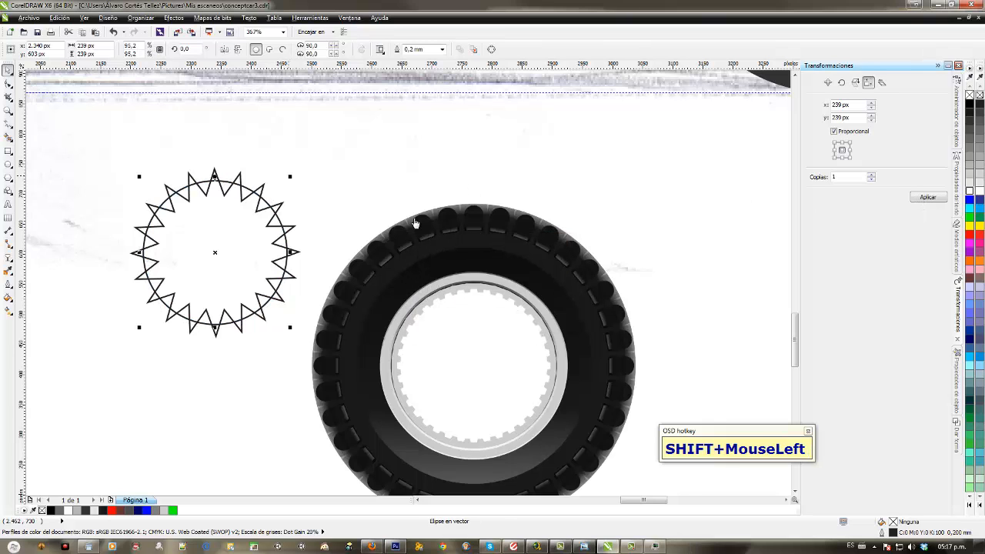
Step: Duplicate the circle concentrically at about 322 px and combine both circles into a ring around the star's tips
{"action": "left_click_drag", "start_coordinate": [290, 176], "coordinate": [315, 152]}
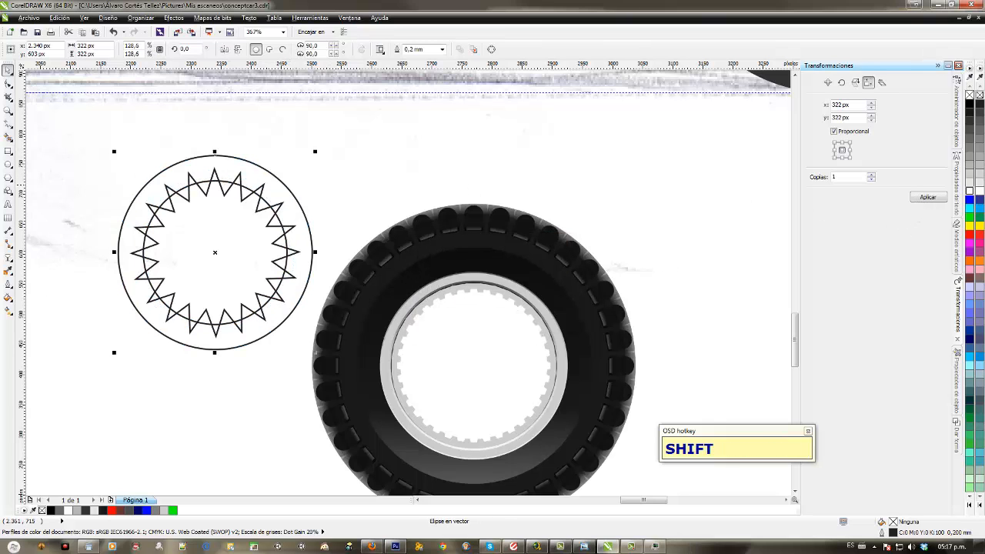
{"action": "left_click", "coordinate": [228, 184], "text": "shift"}
{"action": "left_click", "coordinate": [228, 182], "text": "shift"}
{"action": "left_click", "coordinate": [240, 158], "text": "shift"}
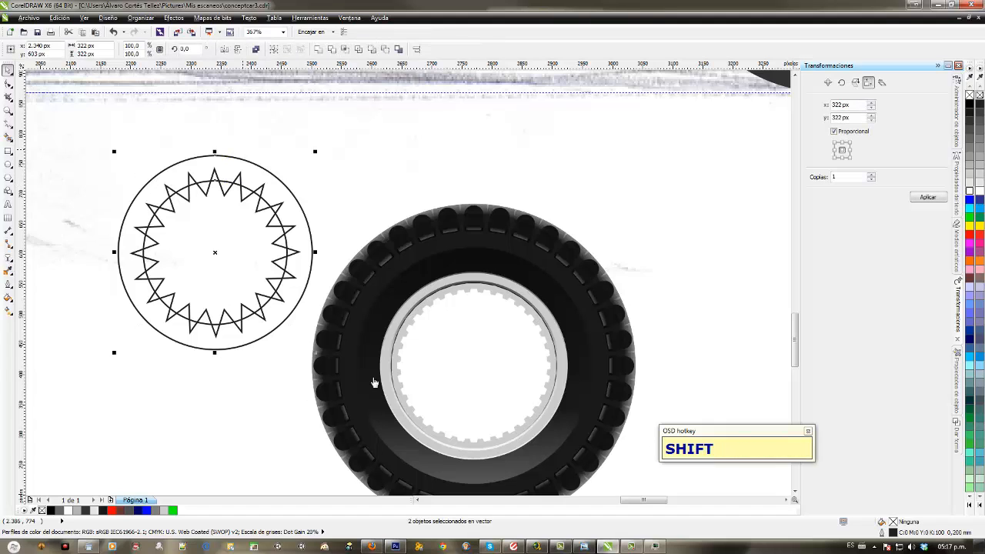
{"action": "key", "text": "ctrl"}
{"action": "key", "text": "ctrl+l"}
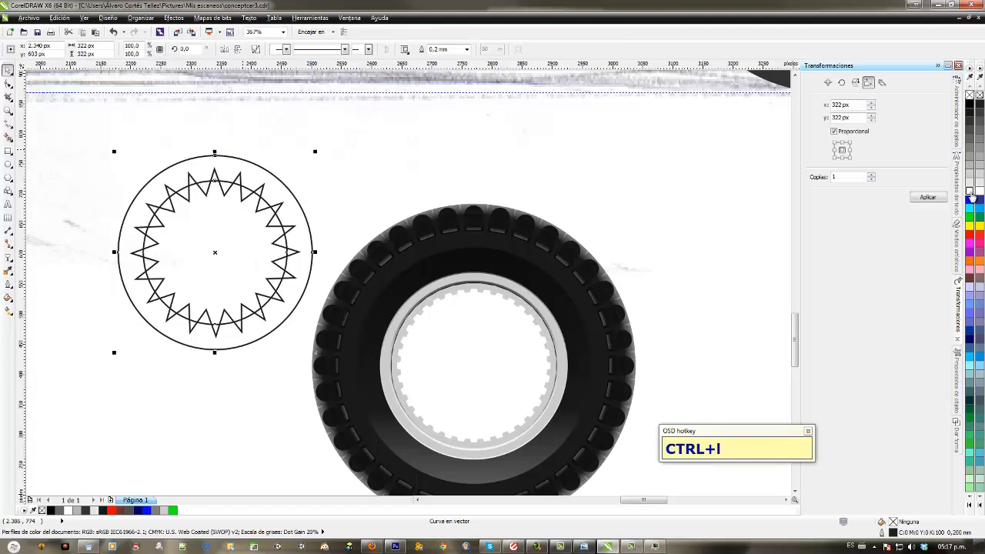
Step: Trim the star's tips with the ring using Recortar, and delete the ring to leave a gear outline
{"action": "left_click", "coordinate": [956, 434]}
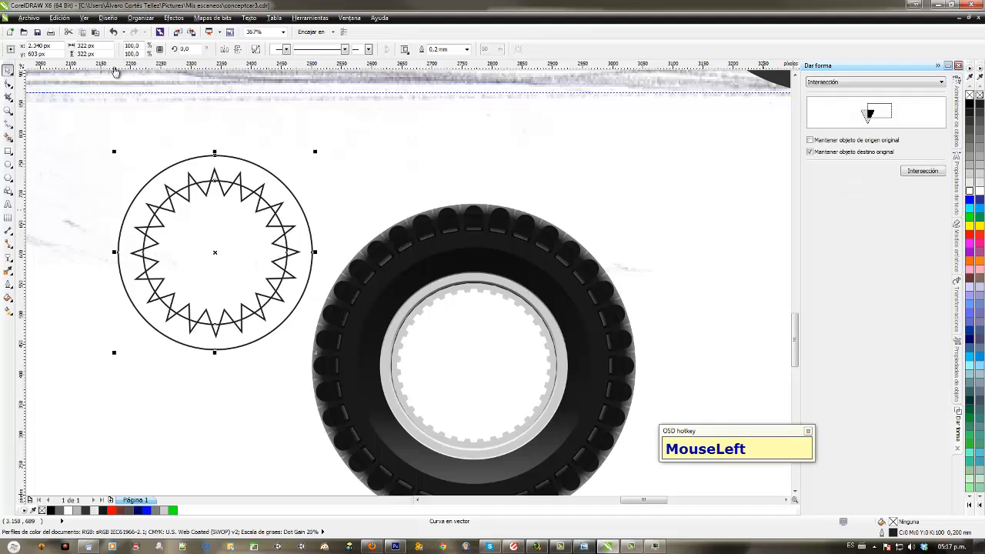
{"action": "left_click", "coordinate": [875, 82]}
{"action": "left_click", "coordinate": [818, 97]}
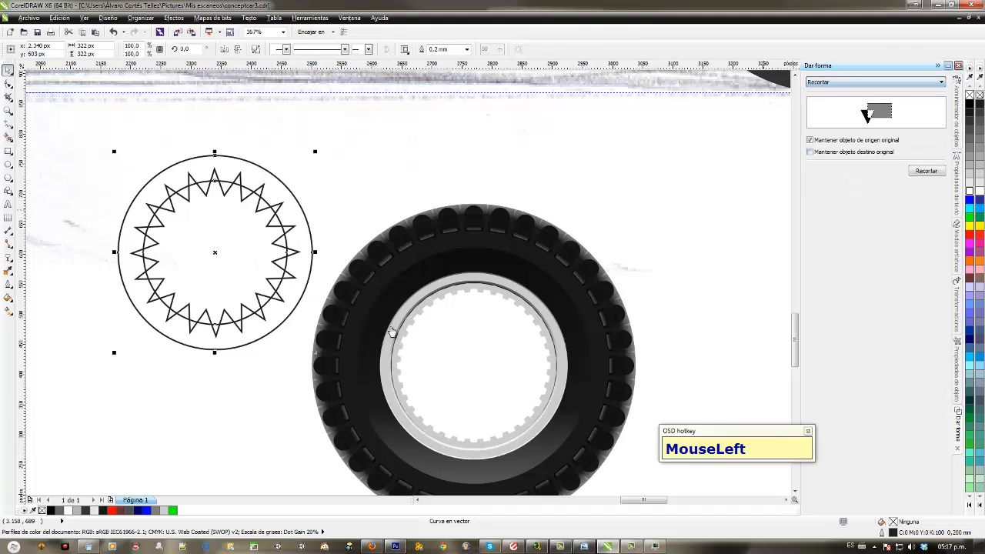
{"action": "left_click", "coordinate": [277, 288]}
{"action": "left_click", "coordinate": [266, 189]}
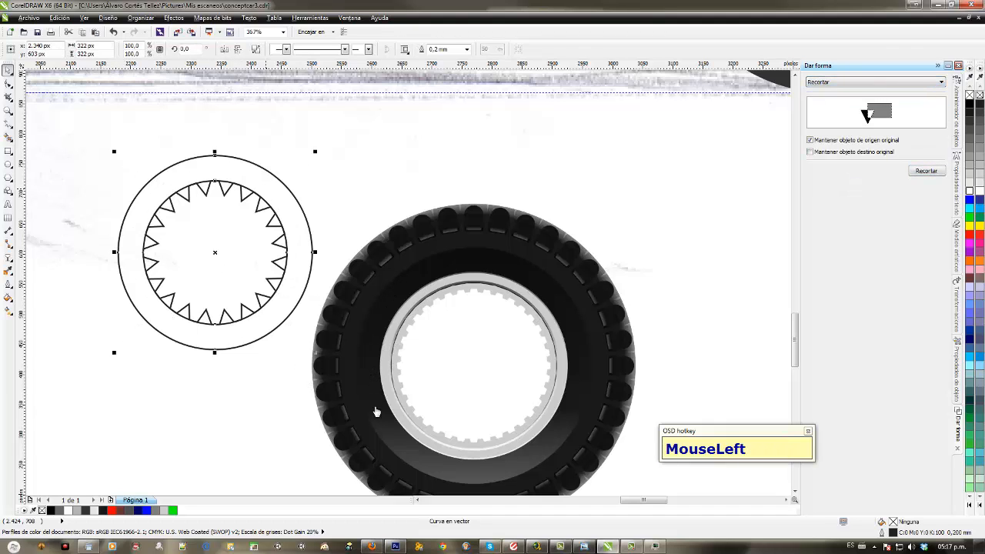
{"action": "key", "text": "Delete"}
{"action": "left_click", "coordinate": [264, 201]}
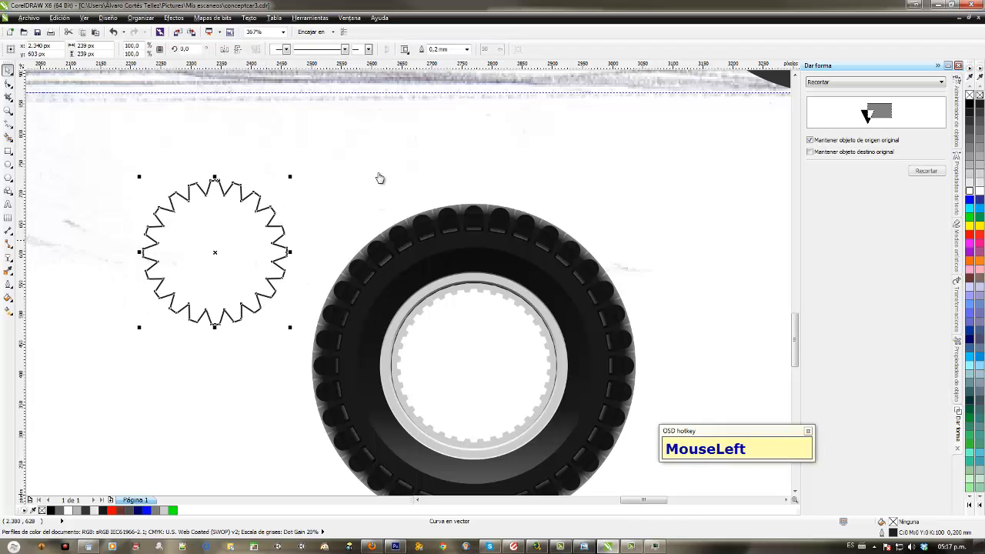
Step: Move the gear into the wheel, scale it to about 104 px, and place it just inside the rim's left side
{"action": "left_click_drag", "start_coordinate": [215, 252], "coordinate": [473, 364]}
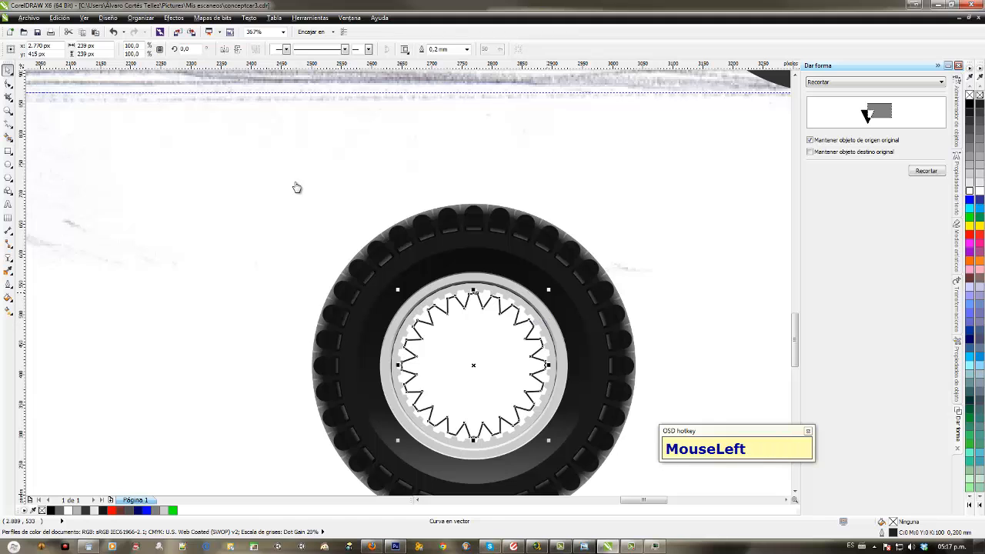
{"action": "left_click_drag", "start_coordinate": [550, 289], "coordinate": [505, 333]}
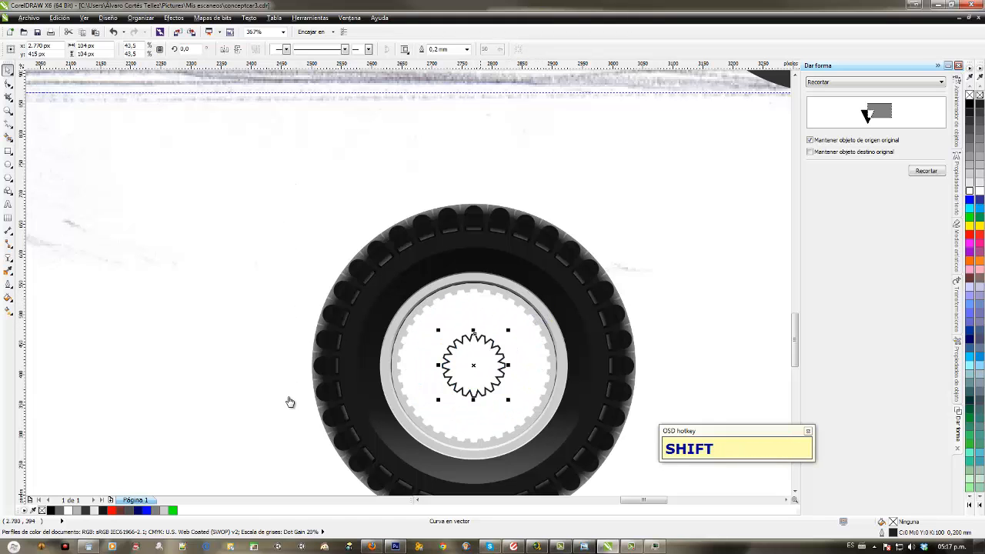
{"action": "left_click_drag", "start_coordinate": [473, 365], "coordinate": [433, 365]}
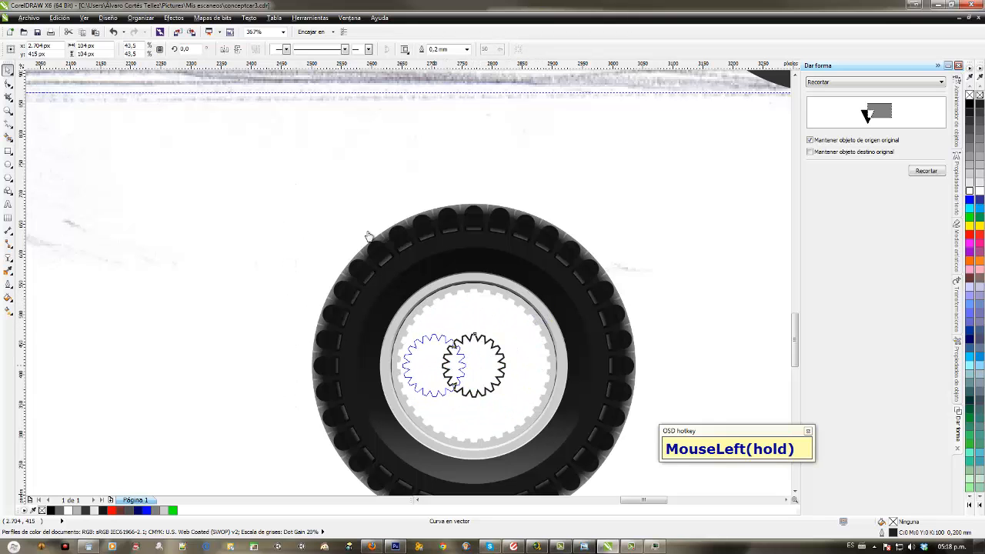
{"action": "left_click_drag", "start_coordinate": [385, 285], "coordinate": [312, 248]}
Step: Draw a circle inside the small gear and enlarge it to about 81 px across
{"action": "scroll", "coordinate": [313, 254], "scroll_direction": "right", "scroll_amount": 1}
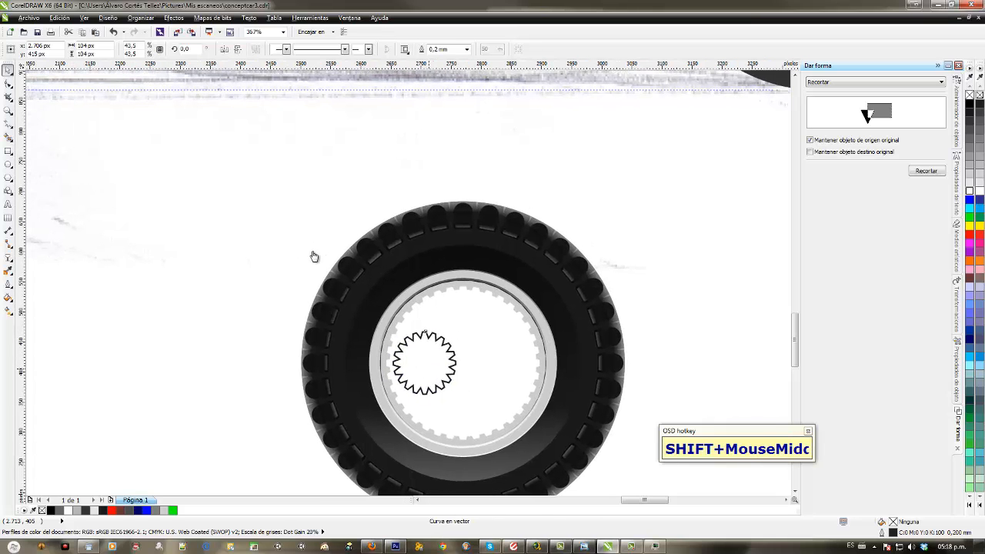
{"action": "scroll", "coordinate": [314, 257], "scroll_direction": "up", "scroll_amount": 1}
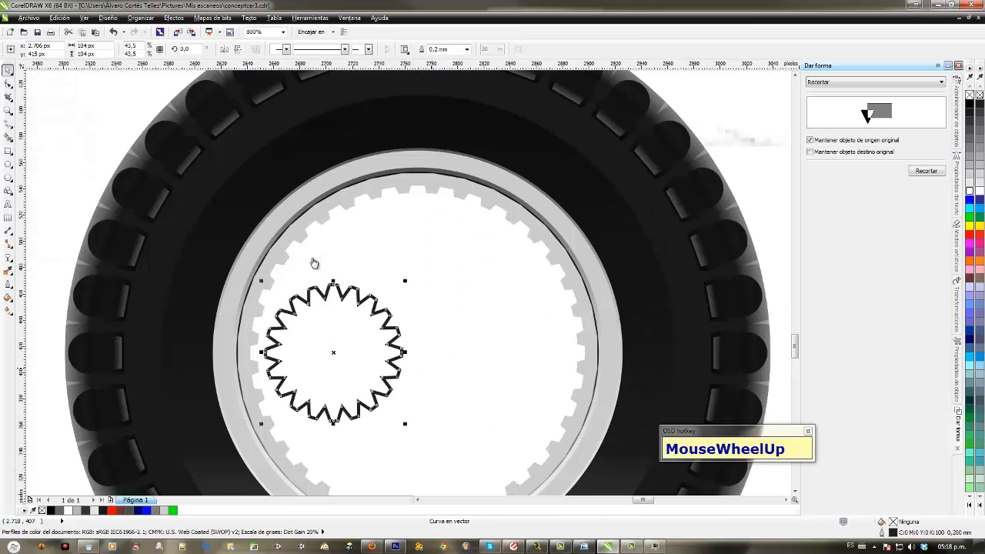
{"action": "left_click", "coordinate": [310, 360]}
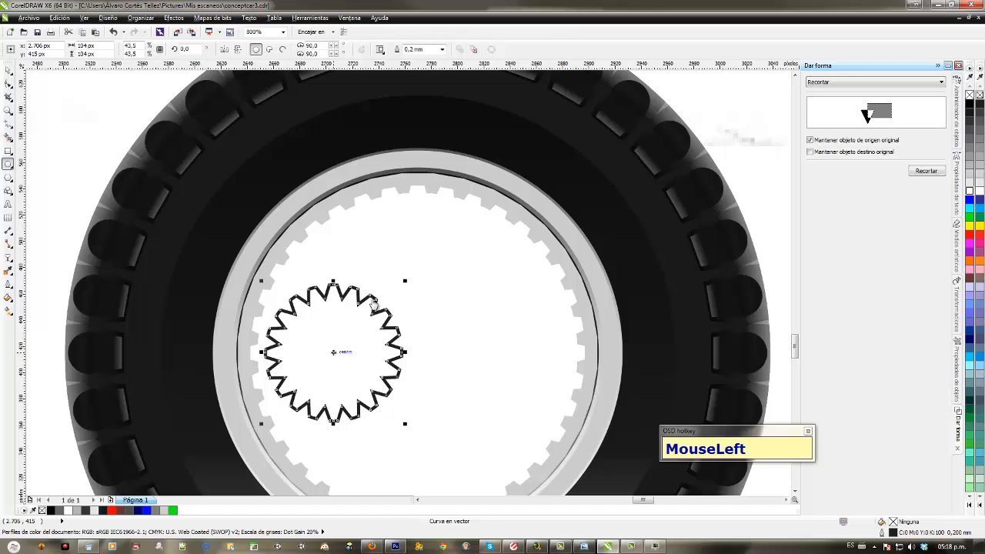
{"action": "left_click_drag", "start_coordinate": [321, 351], "coordinate": [359, 401]}
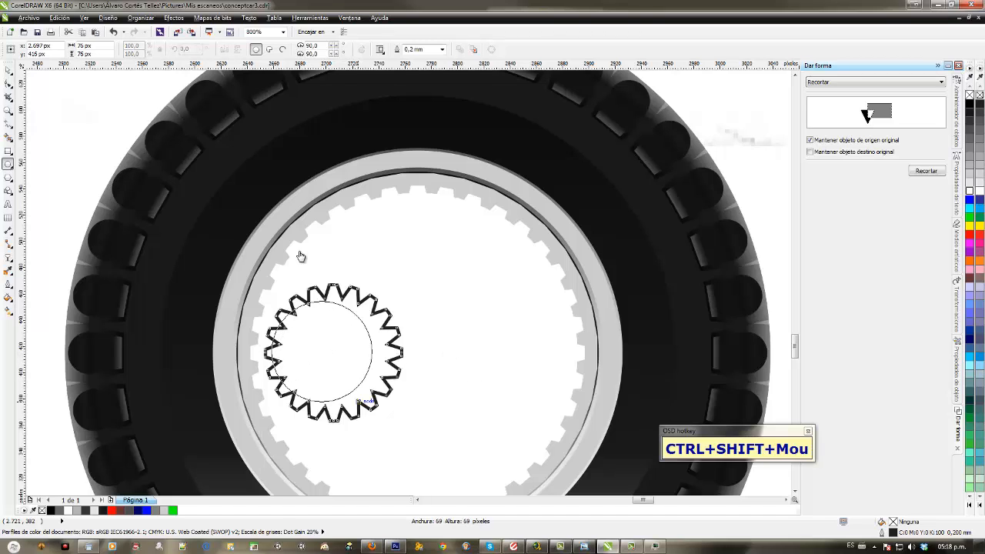
{"action": "left_click", "coordinate": [8, 69]}
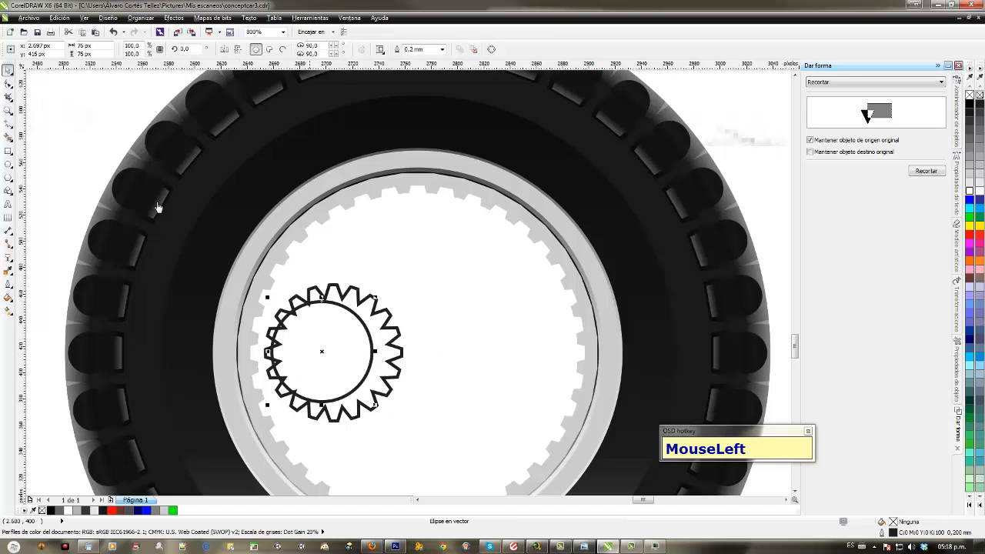
{"action": "left_click_drag", "start_coordinate": [375, 404], "coordinate": [381, 411]}
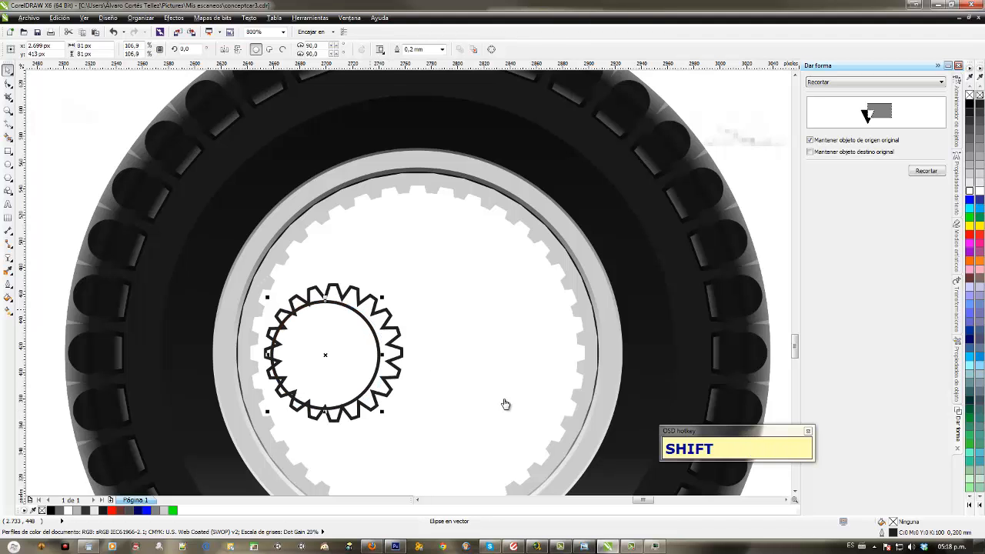
Step: Align the inner circle with the gear by their centres, both horizontally and vertically
{"action": "left_click", "coordinate": [372, 308], "text": "shift"}
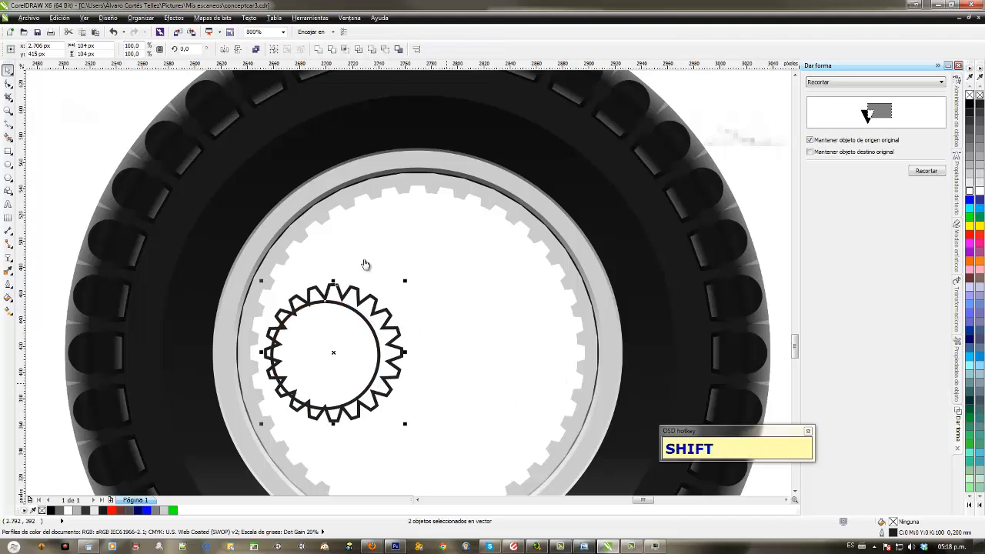
{"action": "key", "text": "a"}
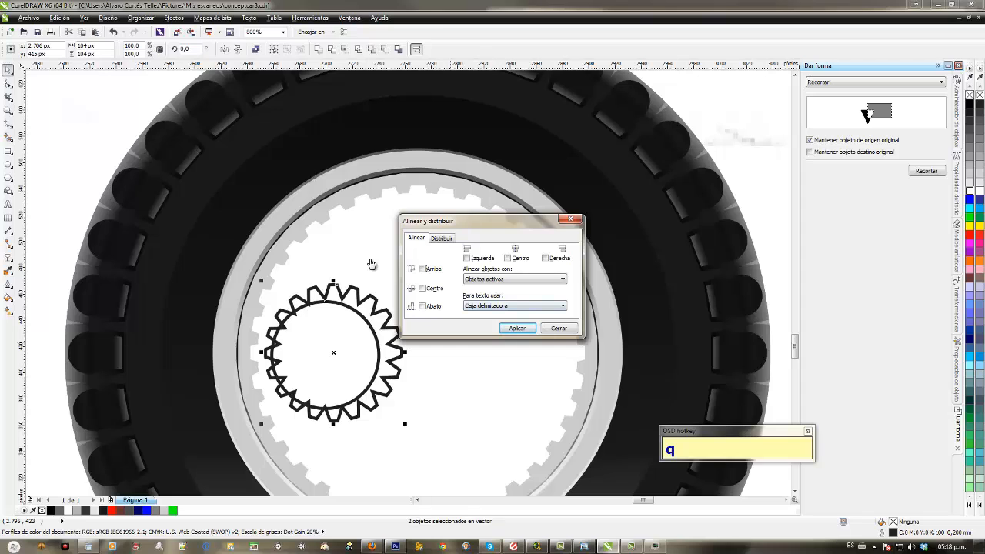
{"action": "left_click", "coordinate": [422, 288]}
{"action": "left_click", "coordinate": [508, 258]}
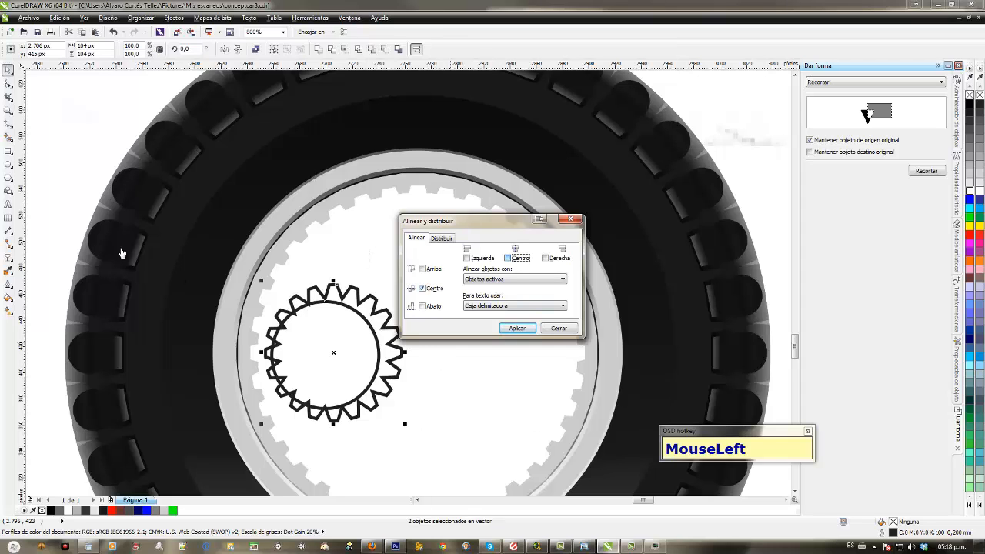
{"action": "key", "text": "Return"}
{"action": "key", "text": "Escape"}
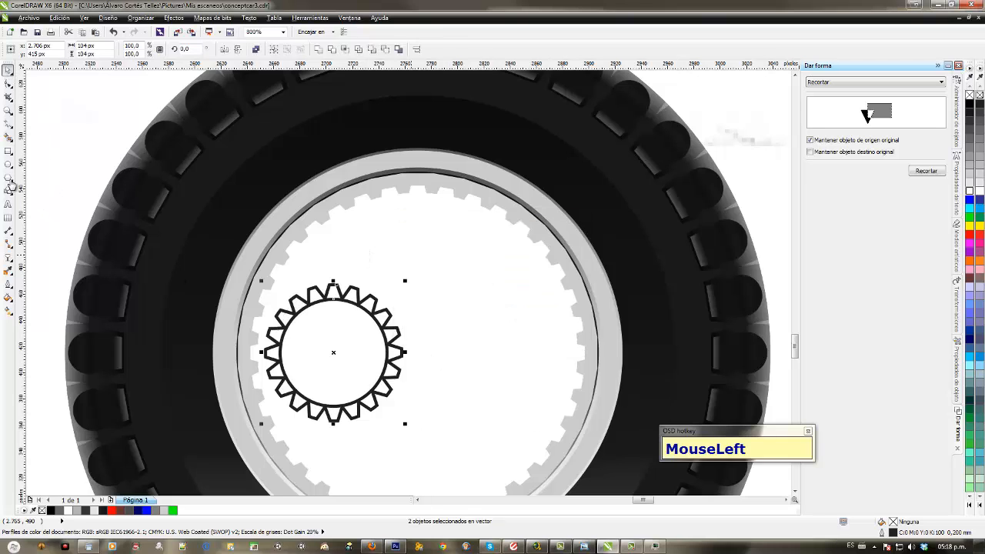
Step: Enlarge the circle inside the small gear to 92 px and fill both the circle and the gear with light grey (#E6E6E6)
{"action": "key", "text": "Escape"}
{"action": "left_click", "coordinate": [367, 310]}
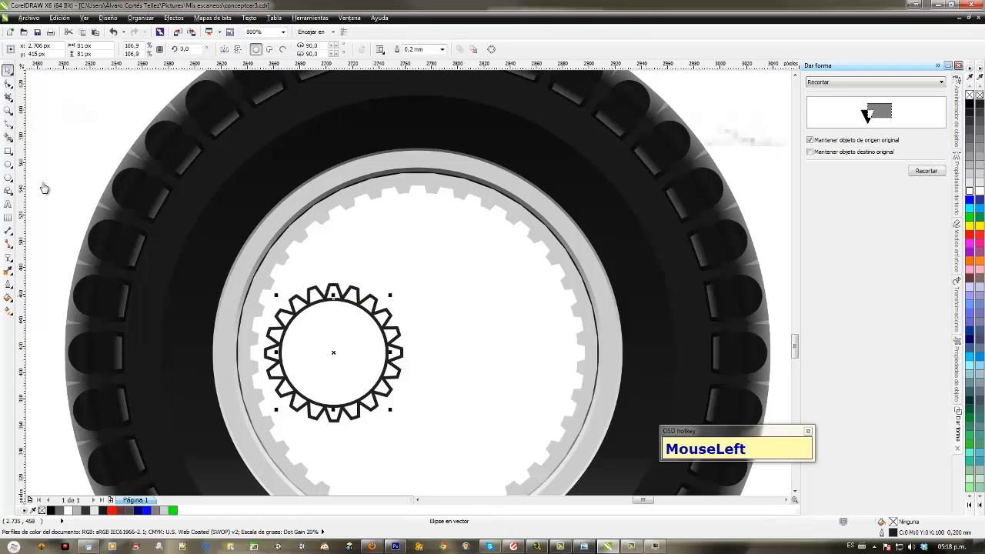
{"action": "left_click_drag", "start_coordinate": [390, 294], "coordinate": [397, 288], "text": "shift"}
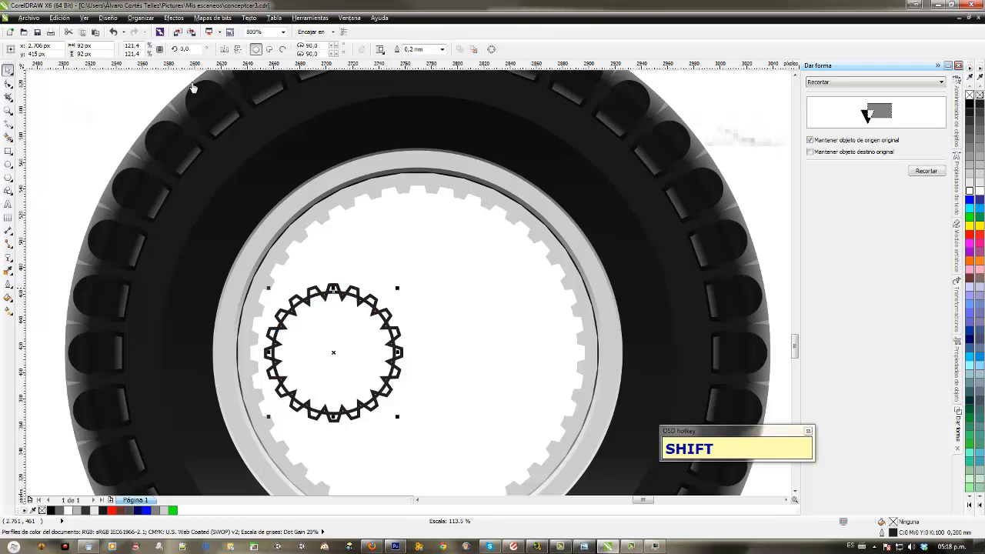
{"action": "left_click", "coordinate": [969, 181]}
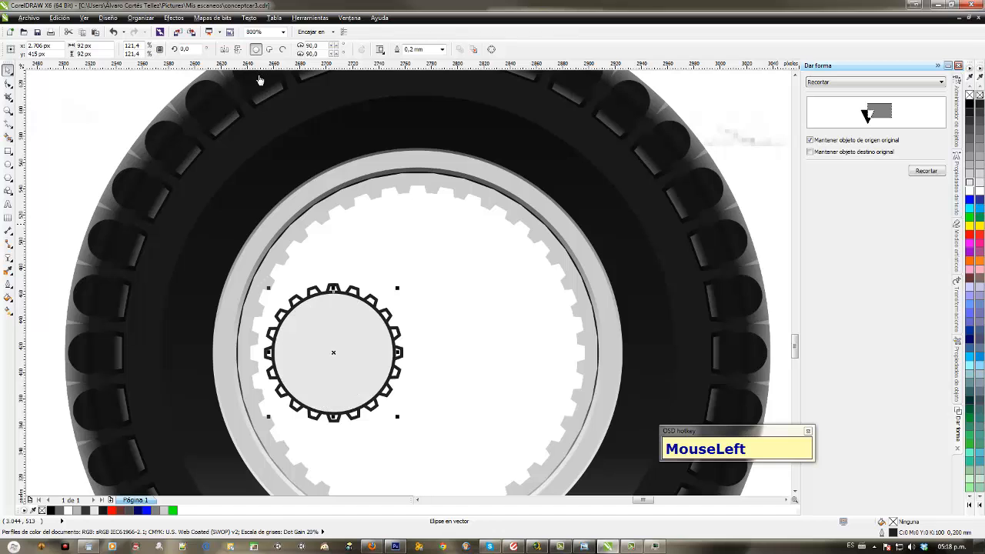
{"action": "left_click", "coordinate": [373, 296], "text": "shift"}
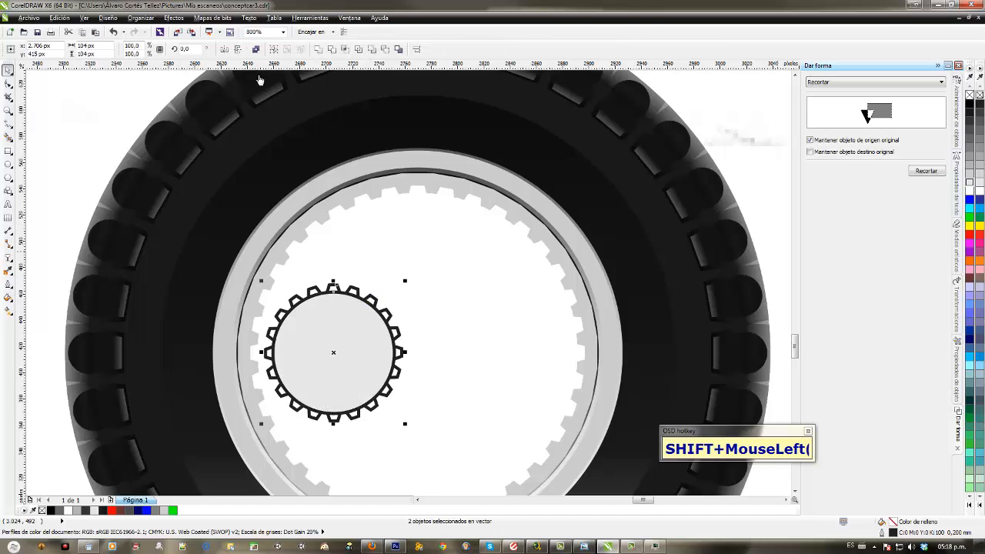
{"action": "left_click", "coordinate": [969, 182]}
Step: Shift the small gear left and enlarge it to about 135 px, then send it with the toothed rim to the back
{"action": "left_click_drag", "start_coordinate": [333, 352], "coordinate": [321, 358]}
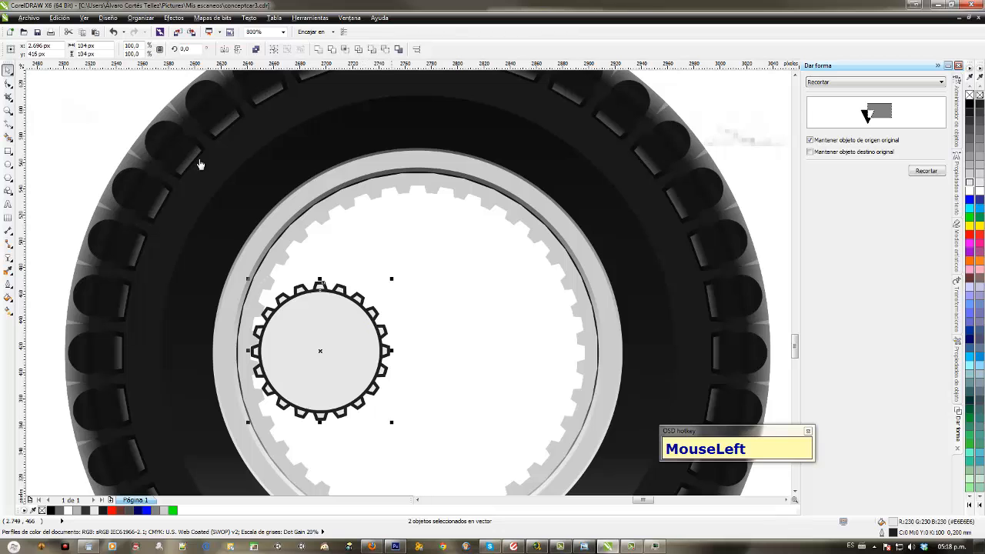
{"action": "left_click_drag", "start_coordinate": [392, 279], "coordinate": [412, 257], "text": "shift"}
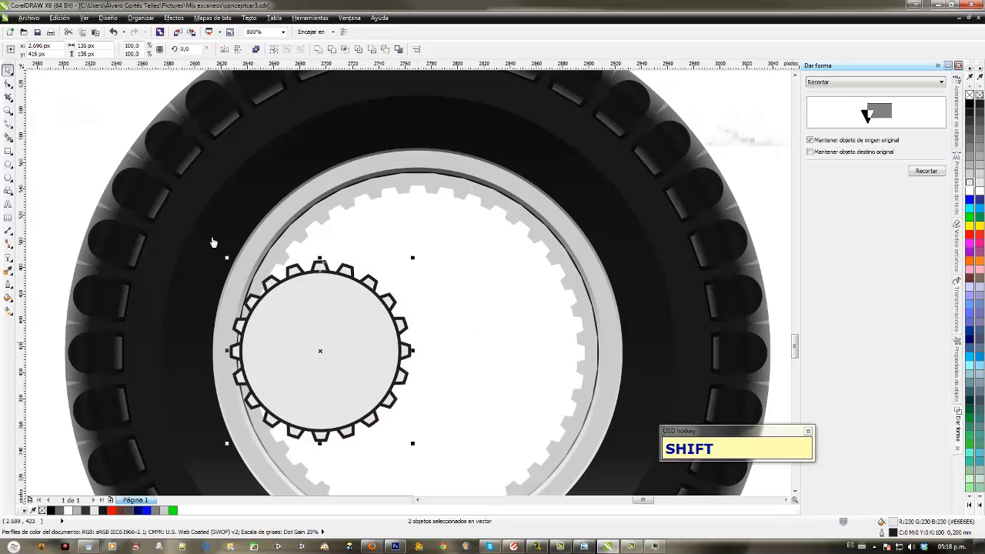
{"action": "mouse_move", "coordinate": [310, 341]}
{"action": "left_mouse_down"}
{"action": "mouse_move", "coordinate": [351, 326]}
{"action": "mouse_move", "coordinate": [357, 356]}
{"action": "left_mouse_up"}
{"action": "left_click", "coordinate": [326, 271], "text": "shift"}
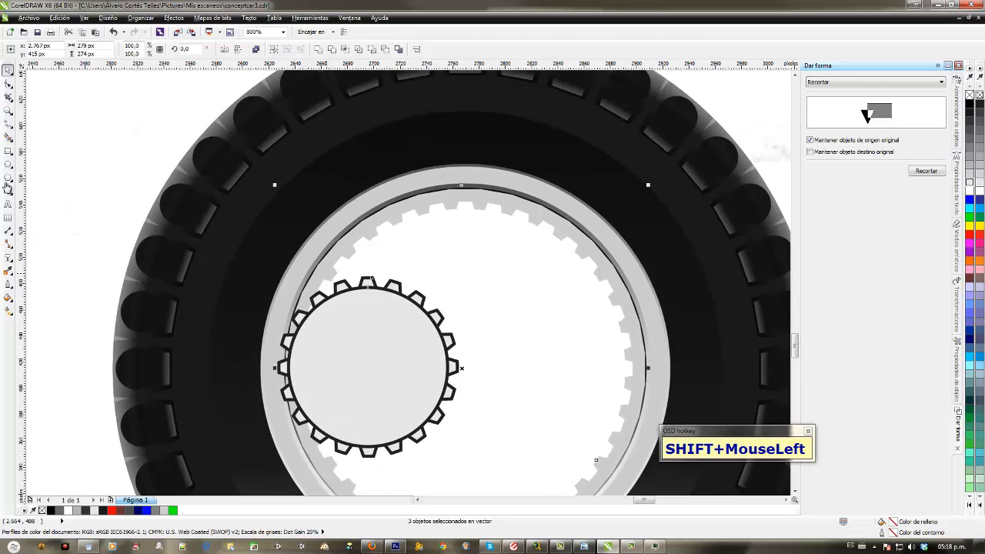
{"action": "key", "text": "shift+Page_Down"}
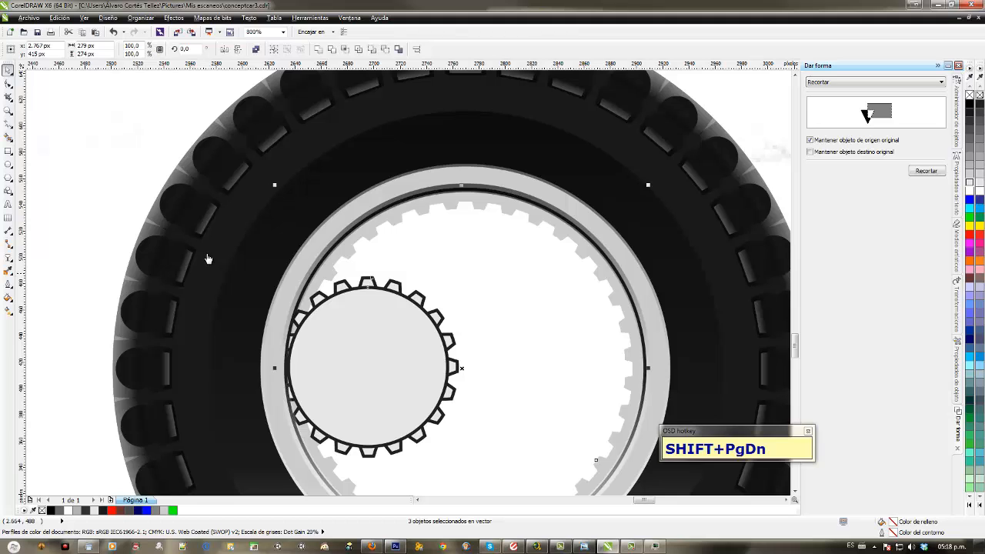
{"action": "left_click", "coordinate": [269, 334]}
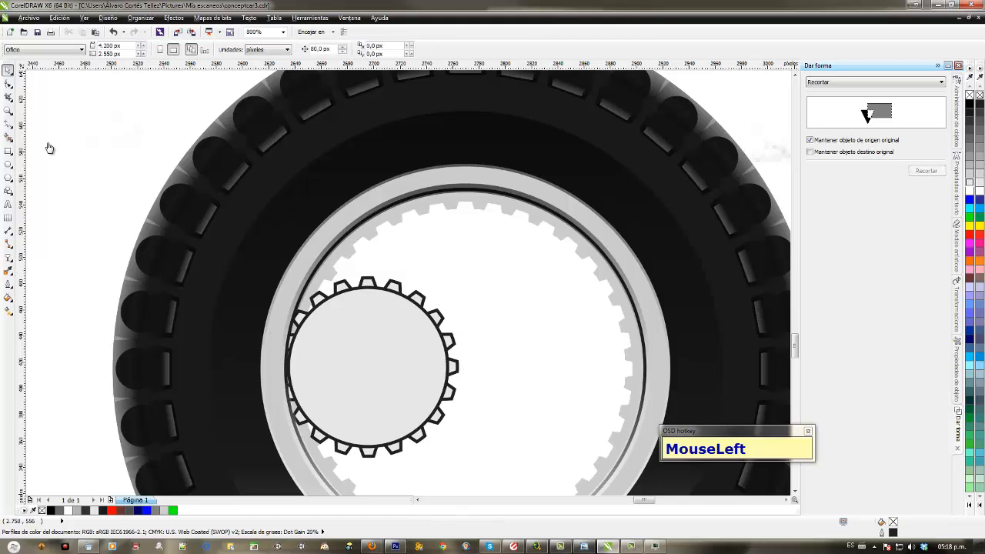
{"action": "left_click_drag", "start_coordinate": [440, 189], "coordinate": [446, 230]}
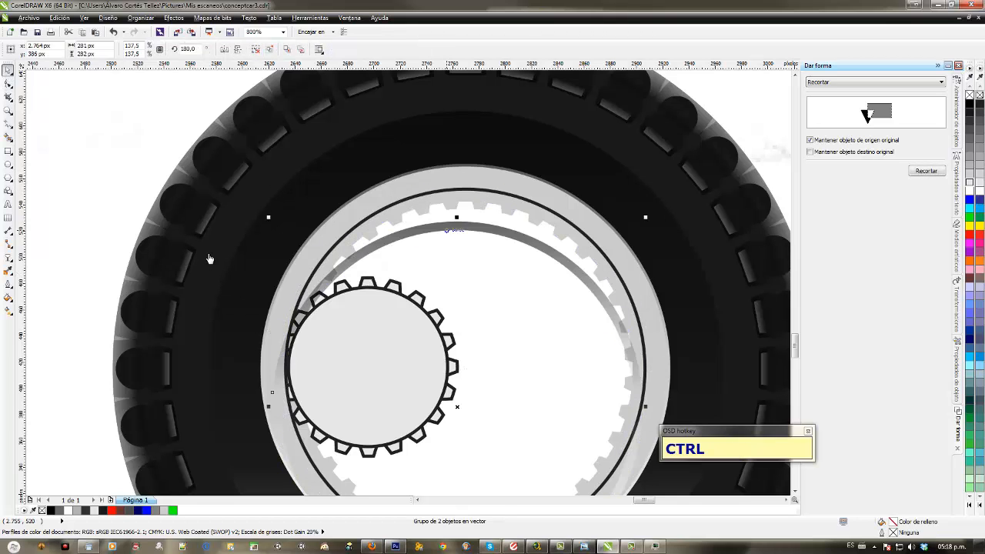
{"action": "left_click", "coordinate": [275, 238]}
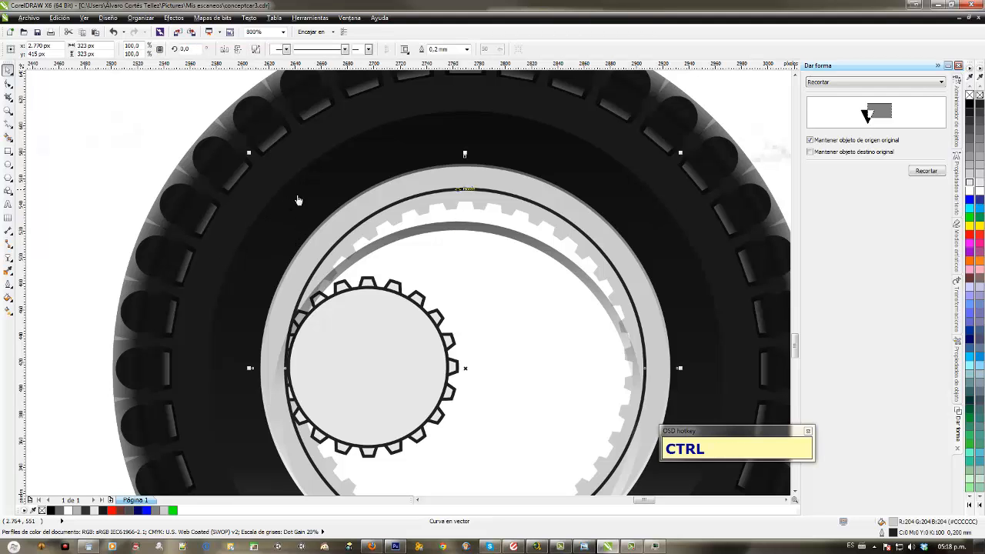
{"action": "key", "text": "ctrl+z"}
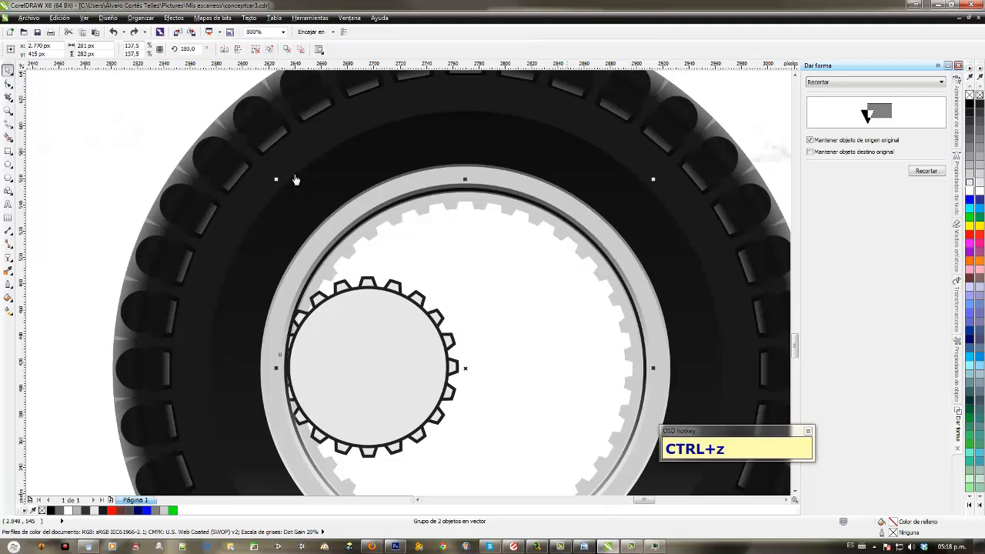
{"action": "left_click", "coordinate": [292, 180]}
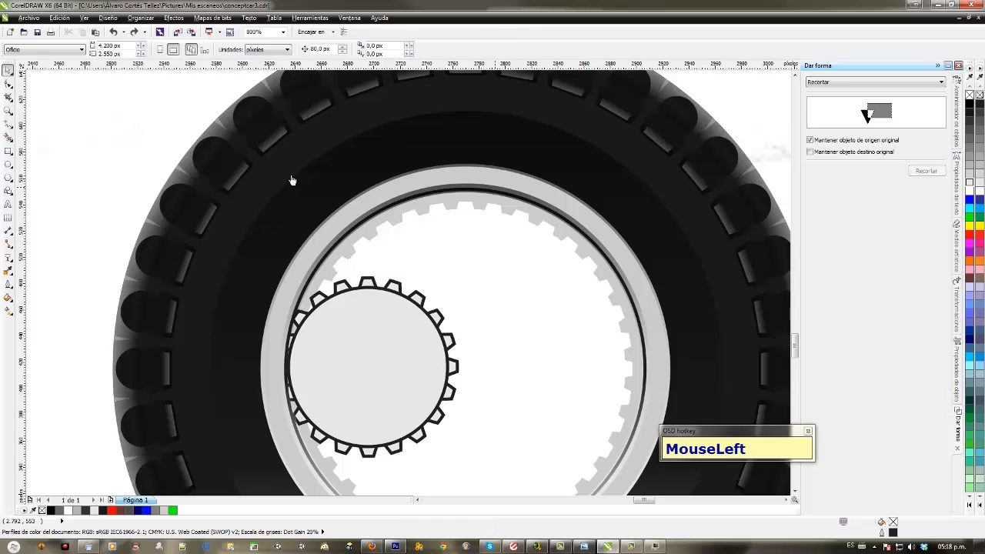
{"action": "left_click", "coordinate": [291, 178]}
{"action": "right_click", "coordinate": [184, 180]}
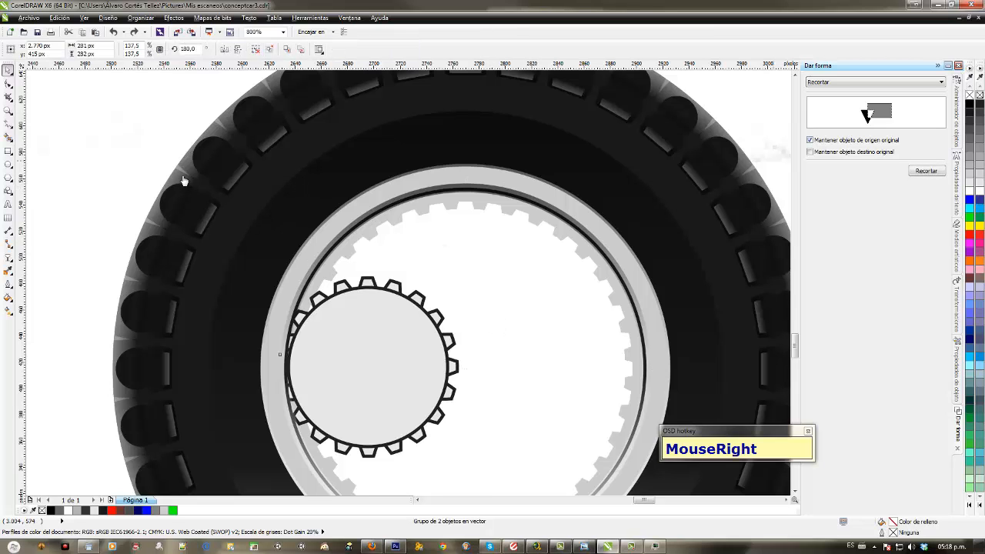
Step: Copy the round red button with its dark ring from the car body to the empty area beside the wheel
{"action": "scroll", "coordinate": [282, 184], "scroll_direction": "down", "scroll_amount": 3}
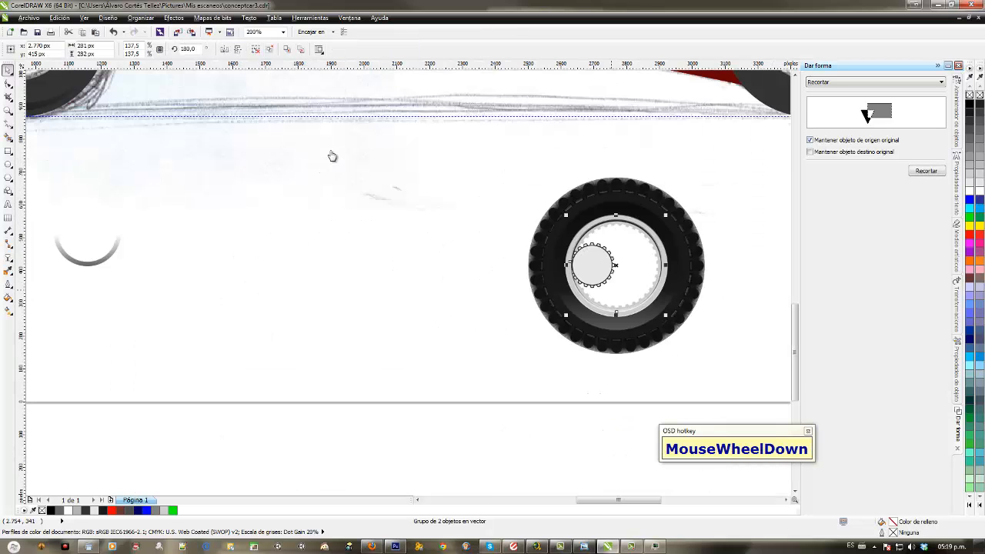
{"action": "left_click_drag", "start_coordinate": [248, 192], "coordinate": [228, 191]}
{"action": "scroll", "coordinate": [229, 190], "scroll_direction": "up", "scroll_amount": 1}
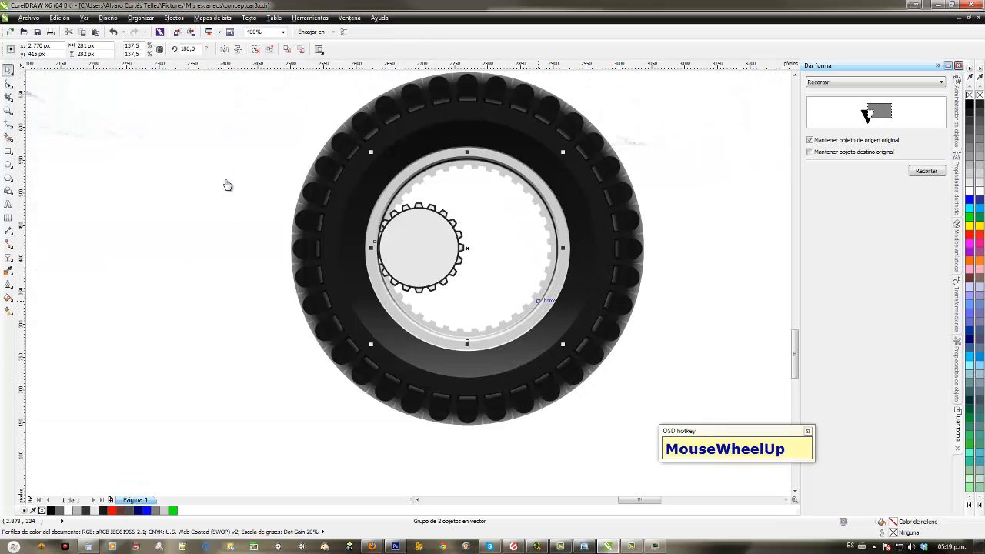
{"action": "scroll", "coordinate": [244, 153], "scroll_direction": "up", "scroll_amount": 1}
{"action": "scroll", "coordinate": [244, 154], "scroll_direction": "down", "scroll_amount": 2}
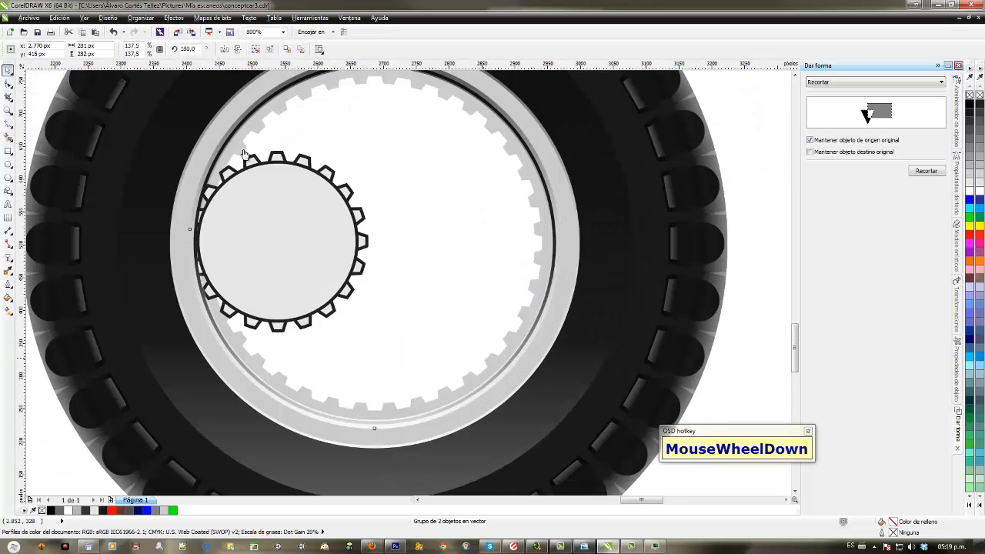
{"action": "scroll", "coordinate": [242, 154], "scroll_direction": "down", "scroll_amount": 1}
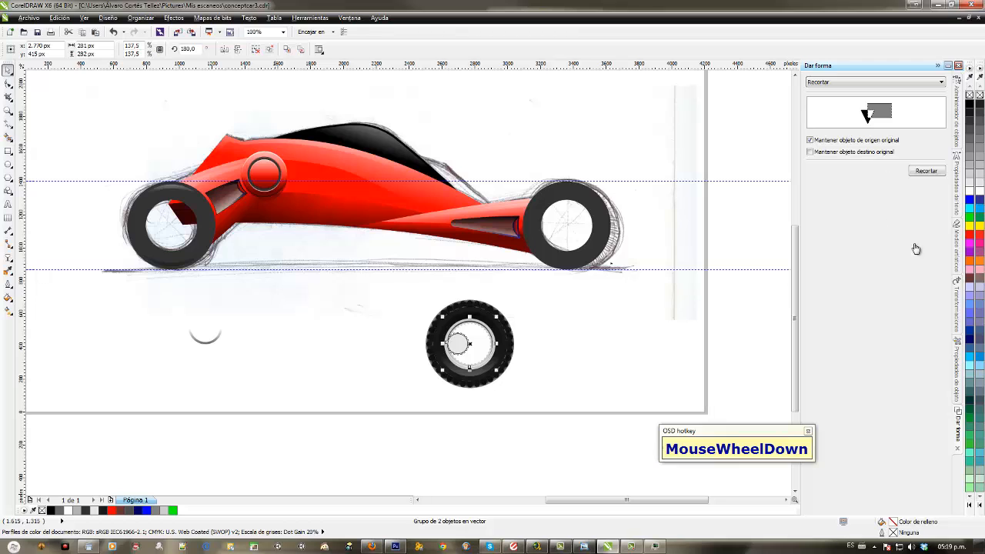
{"action": "left_click_drag", "start_coordinate": [229, 94], "coordinate": [302, 214]}
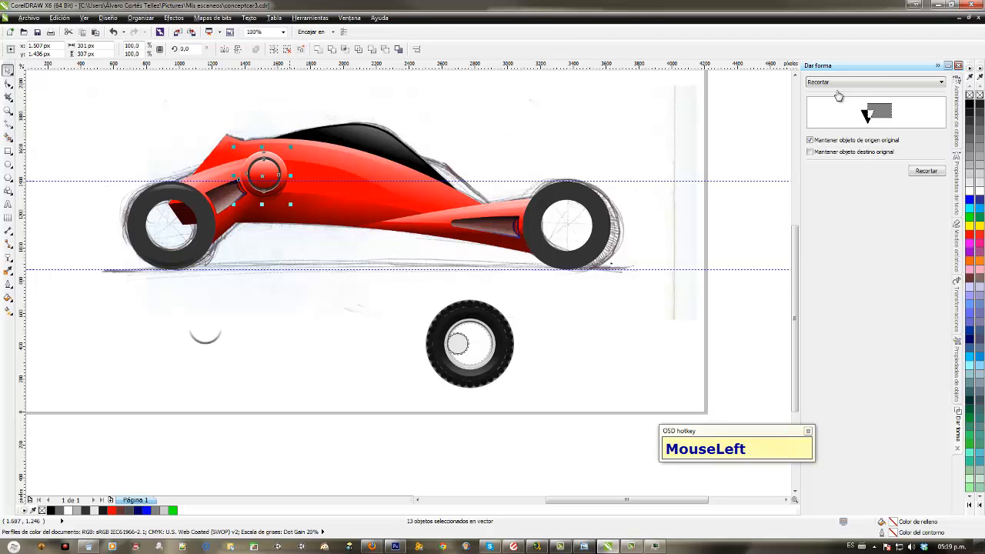
{"action": "left_click_drag", "start_coordinate": [263, 175], "coordinate": [380, 330]}
{"action": "right_click", "coordinate": [380, 330]}
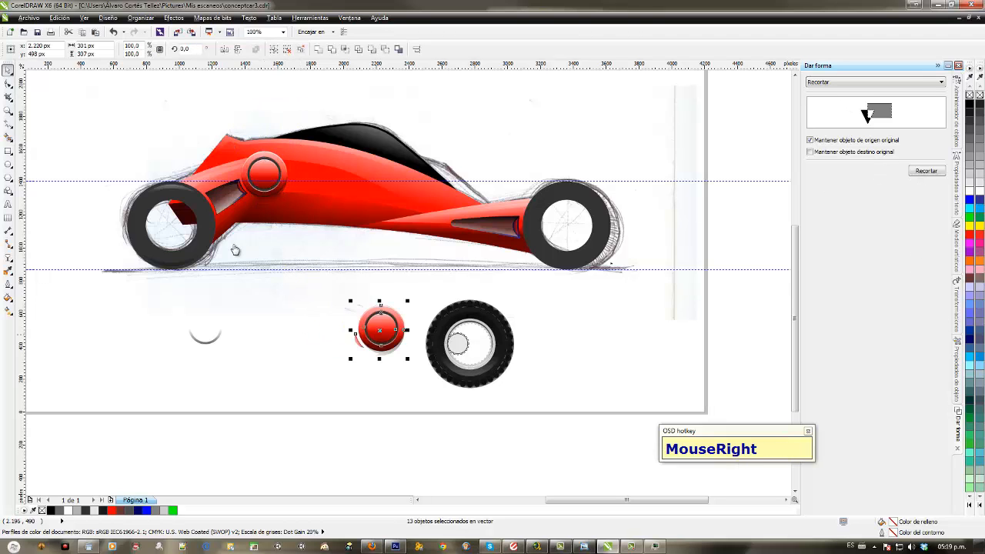
Step: Delete the drop shadow and the stray red sliver around the copied red button
{"action": "middle_click", "coordinate": [375, 335], "text": "shift"}
{"action": "scroll", "coordinate": [268, 194], "scroll_direction": "up", "scroll_amount": 1}
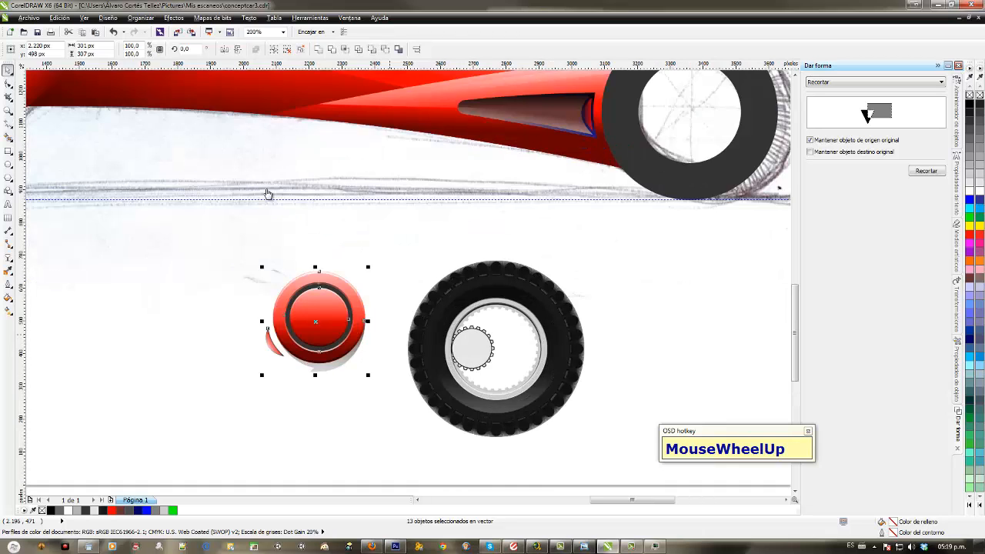
{"action": "left_click", "coordinate": [248, 235]}
{"action": "left_click", "coordinate": [222, 249]}
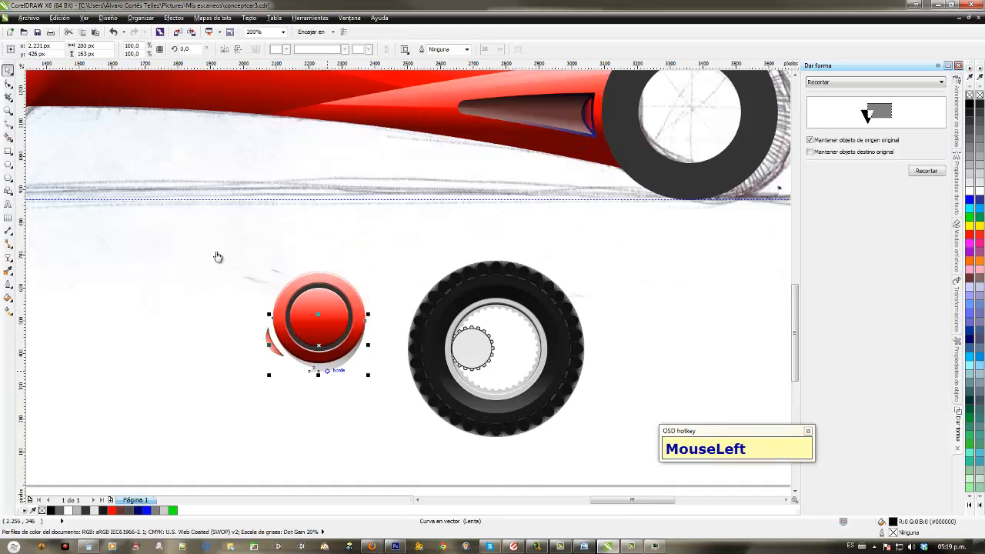
{"action": "key", "text": "Delete"}
{"action": "left_click", "coordinate": [273, 344]}
{"action": "key", "text": "Delete"}
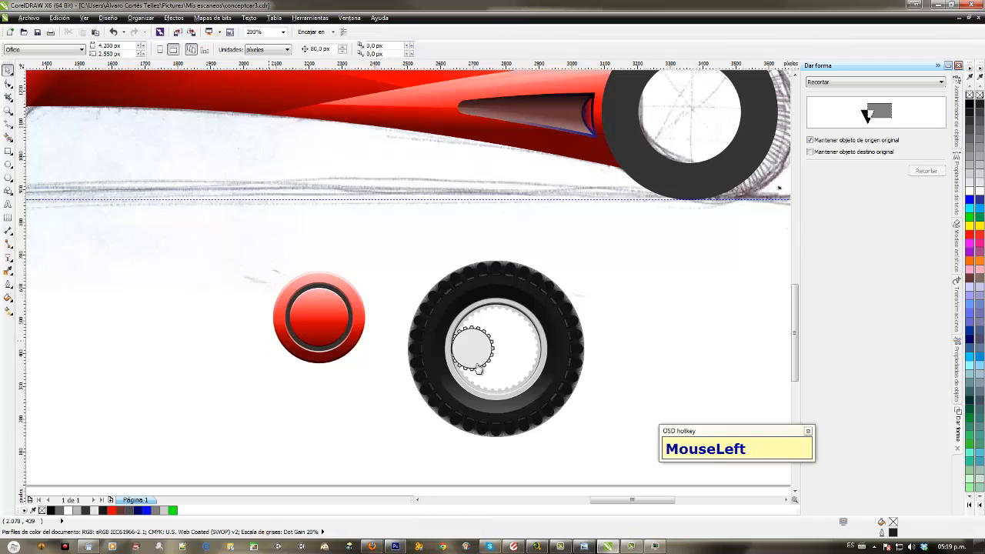
Step: Send the white highlight circle and the dark shading circle over the copied button's inner disc to the back
{"action": "scroll", "coordinate": [478, 368], "scroll_direction": "up", "scroll_amount": 1}
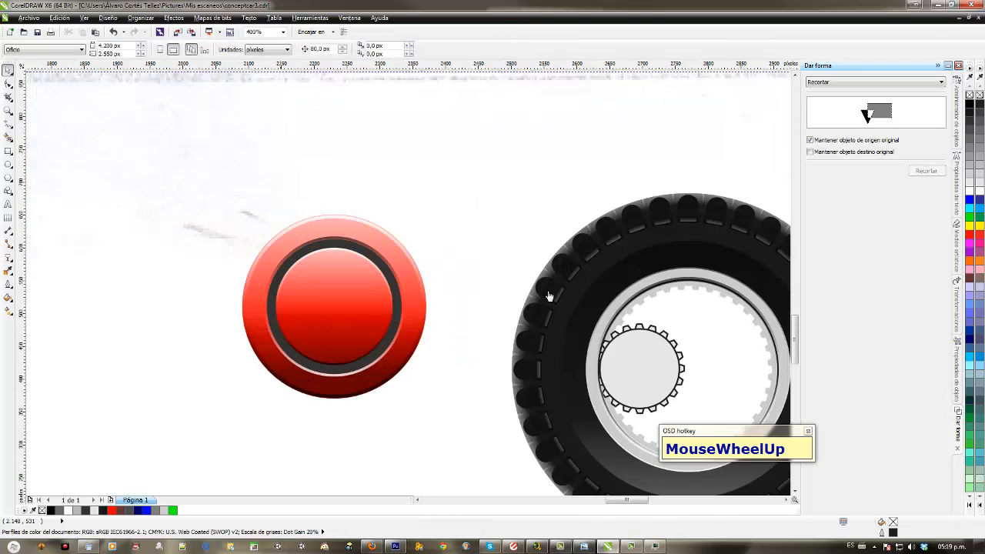
{"action": "left_click", "coordinate": [479, 371]}
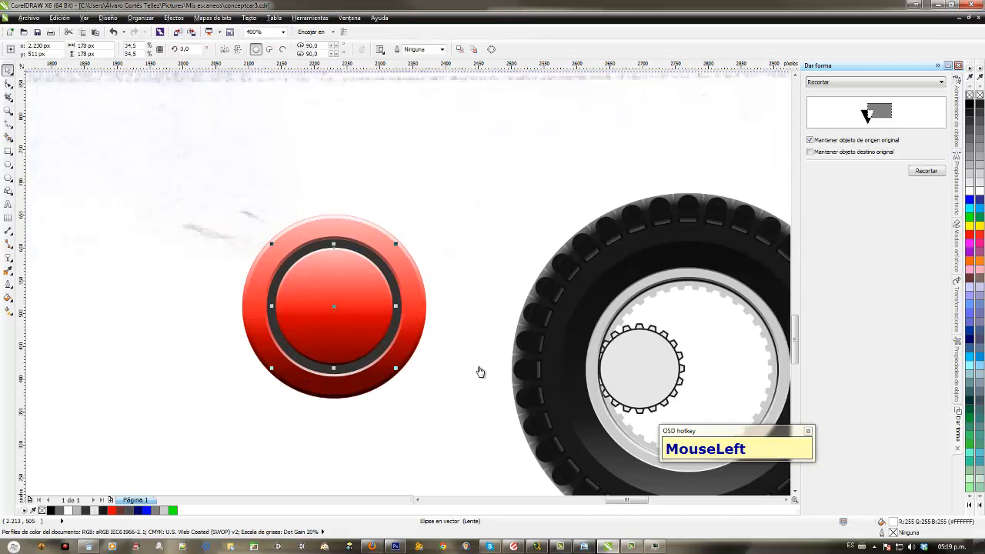
{"action": "left_click", "coordinate": [438, 377]}
{"action": "left_click", "coordinate": [435, 373]}
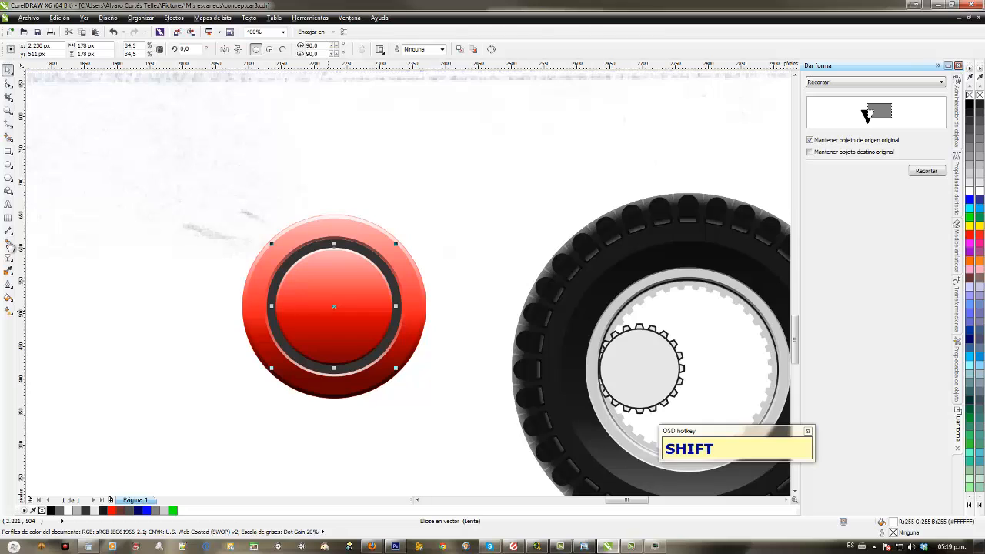
{"action": "key", "text": "shift+Page_Down"}
{"action": "left_click", "coordinate": [327, 359]}
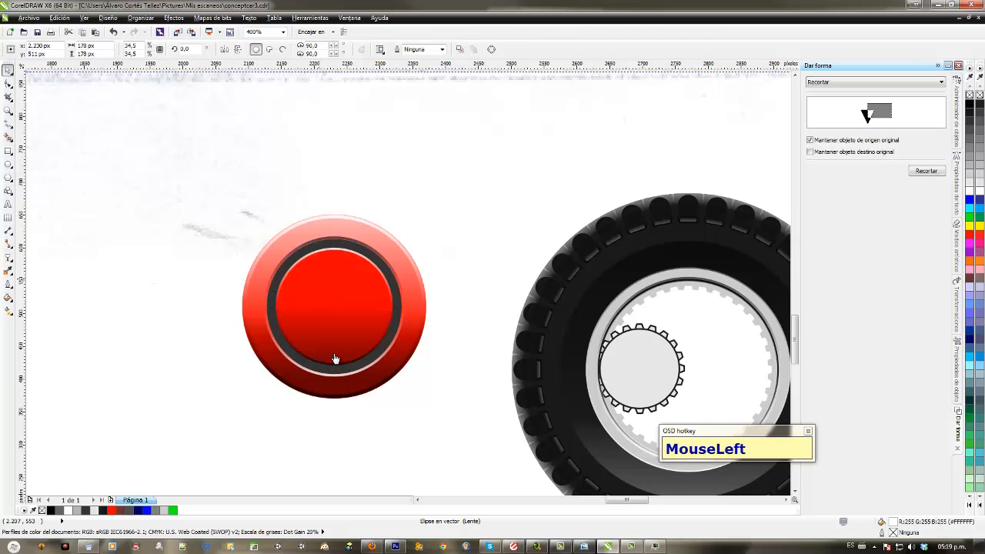
{"action": "key", "text": "shift+Page_Down"}
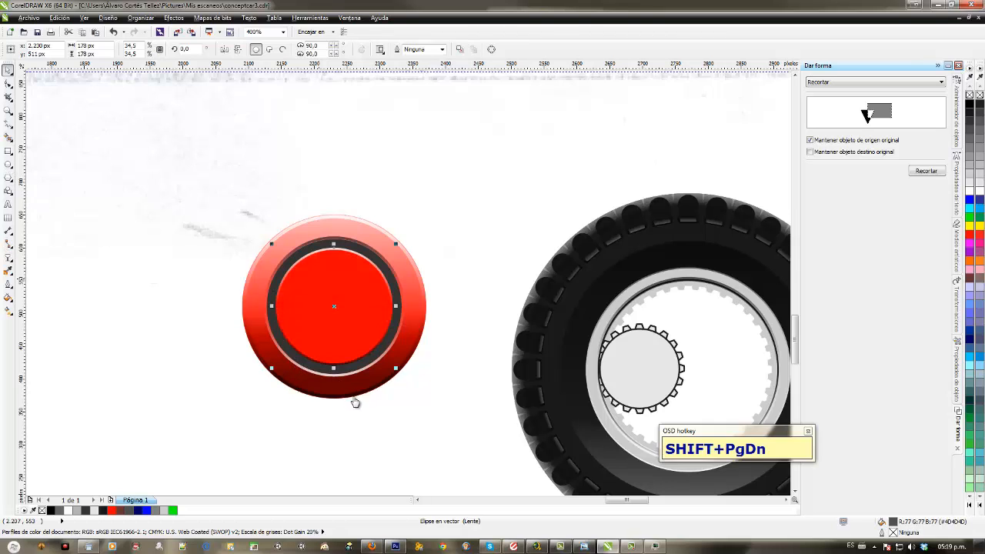
{"action": "left_click", "coordinate": [361, 408]}
{"action": "left_click_drag", "start_coordinate": [319, 278], "coordinate": [150, 366]}
{"action": "right_click", "coordinate": [150, 365]}
{"action": "key", "text": "ctrl"}
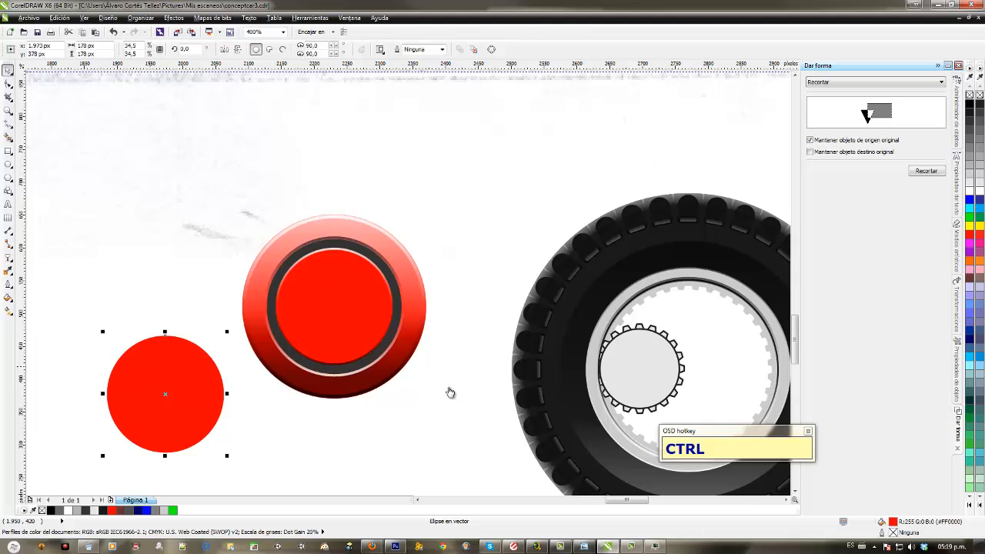
{"action": "key", "text": "Delete"}
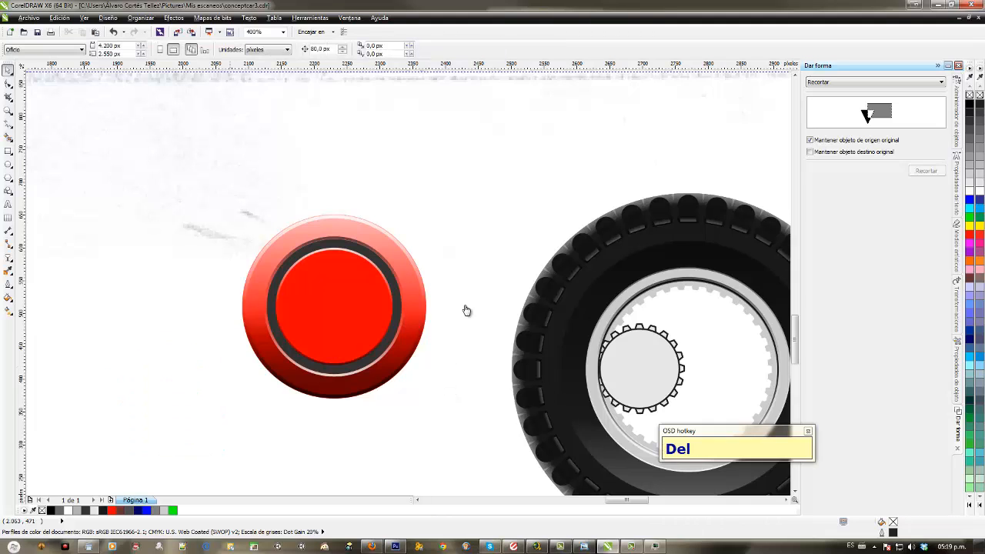
{"action": "left_click_drag", "start_coordinate": [315, 305], "coordinate": [131, 345]}
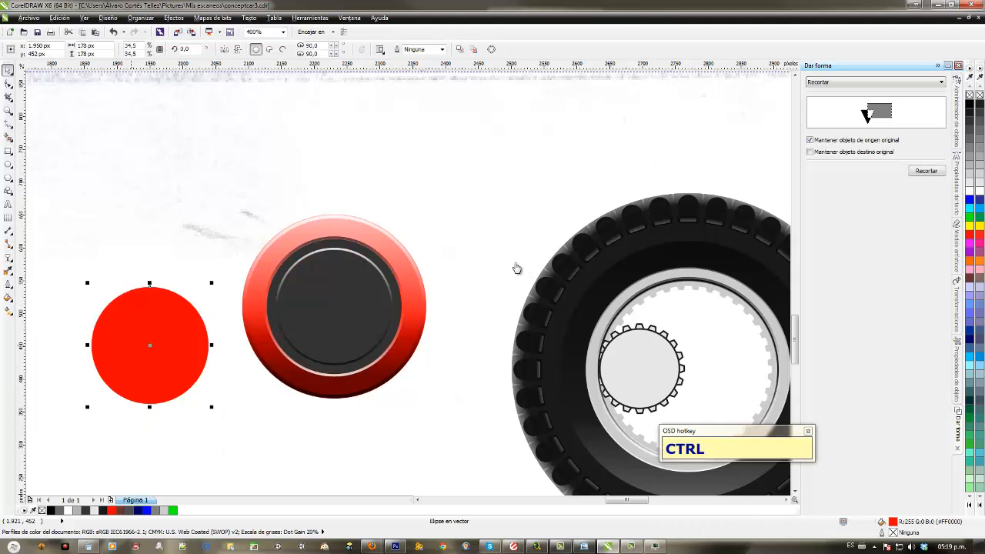
{"action": "key", "text": "ctrl+z"}
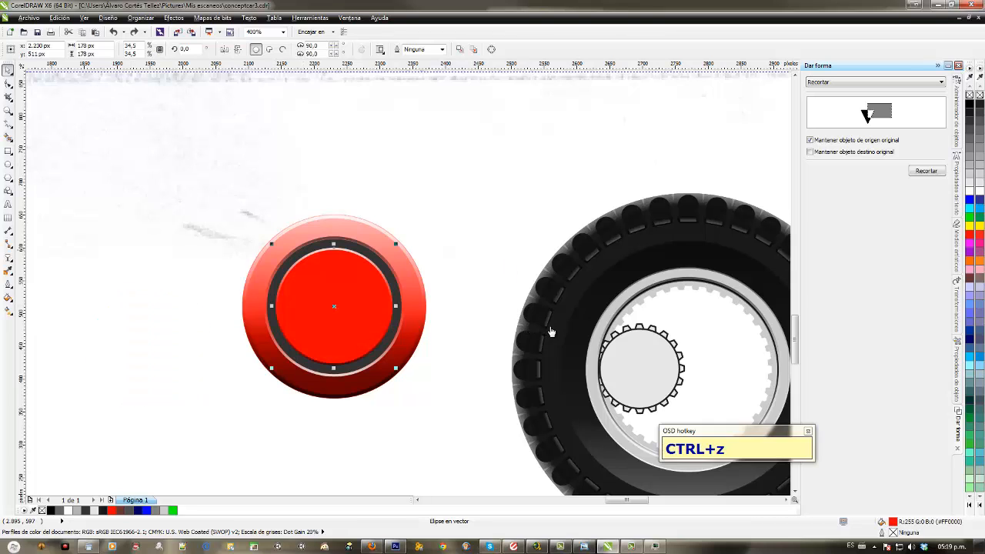
Step: Fill the copied button's inner disc with light grey and send the outer white highlight circle to the back
{"action": "left_click", "coordinate": [410, 260]}
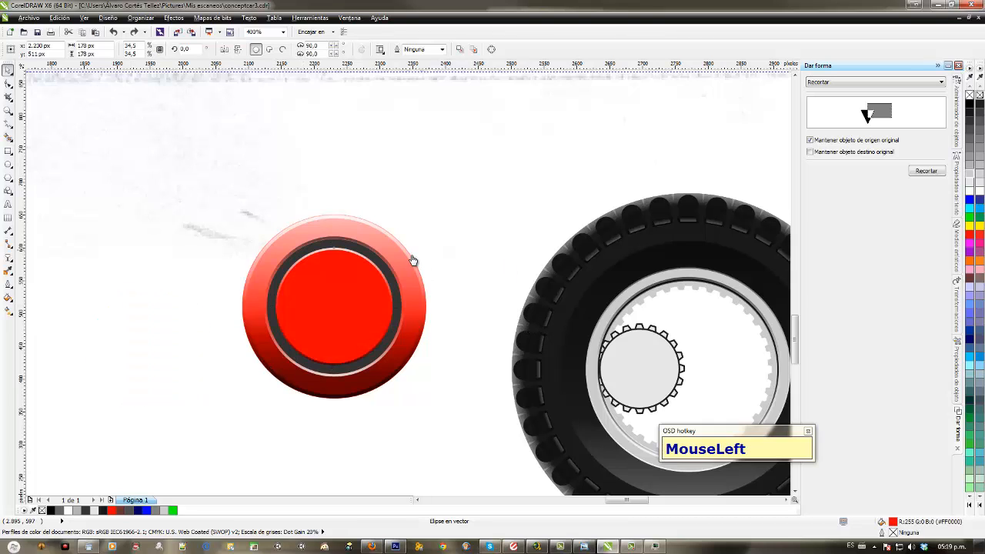
{"action": "left_click", "coordinate": [356, 308]}
{"action": "key", "text": "shift+Page_Down"}
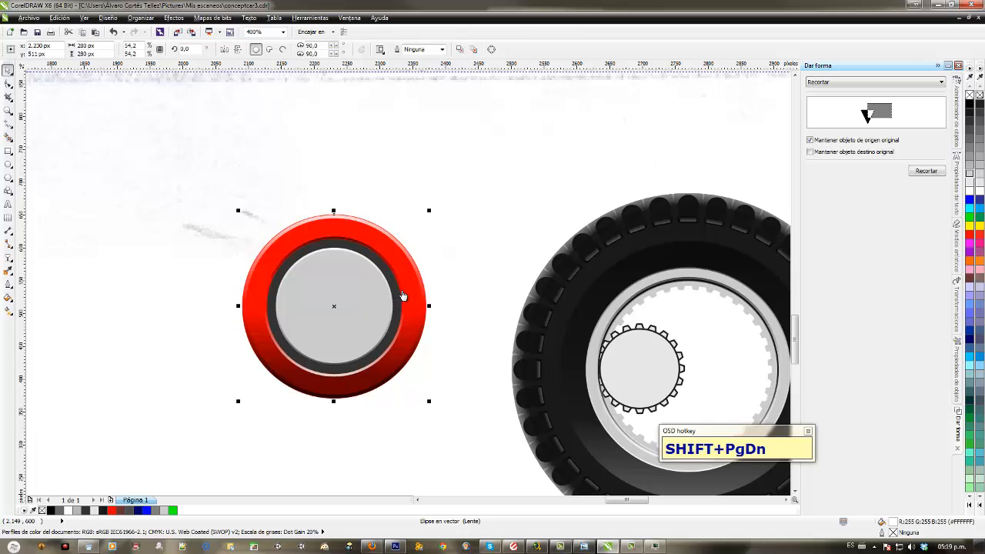
{"action": "left_click", "coordinate": [346, 306]}
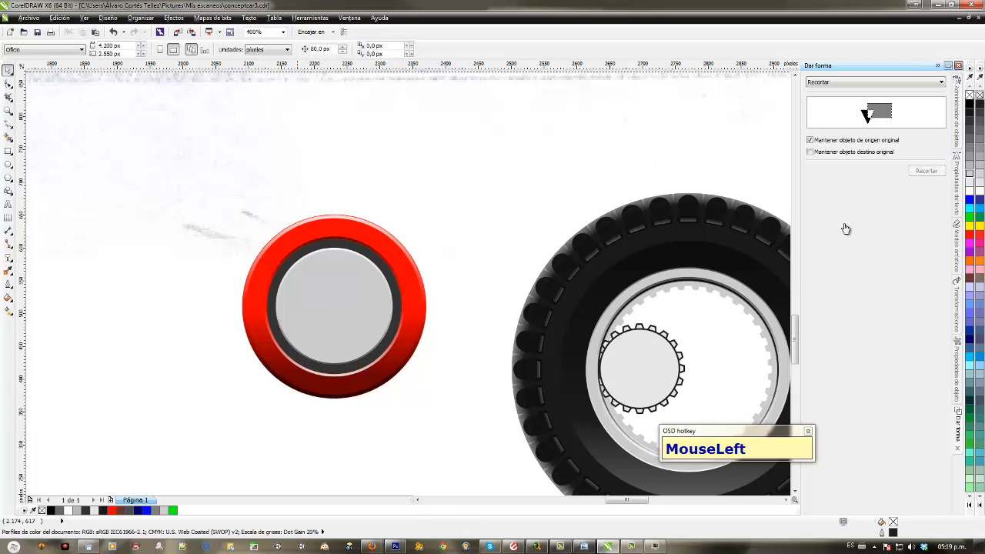
Step: Send the dark shading circle on the copied button's outer ring to the back and fill the red outer circle with light grey
{"action": "left_click", "coordinate": [374, 306]}
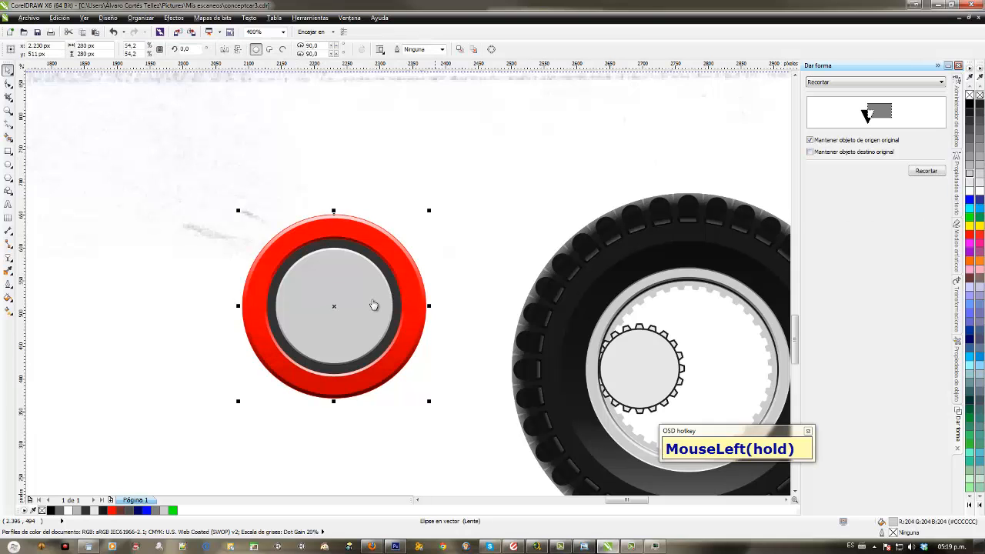
{"action": "key", "text": "ctrl+z"}
{"action": "left_click", "coordinate": [778, 178]}
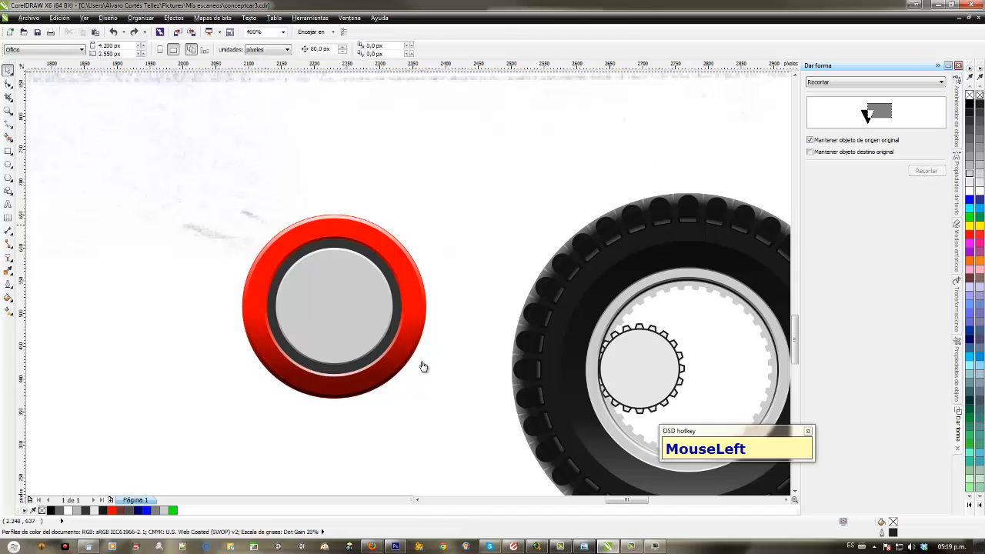
{"action": "left_click", "coordinate": [336, 354]}
{"action": "key", "text": "shift+Page_Down"}
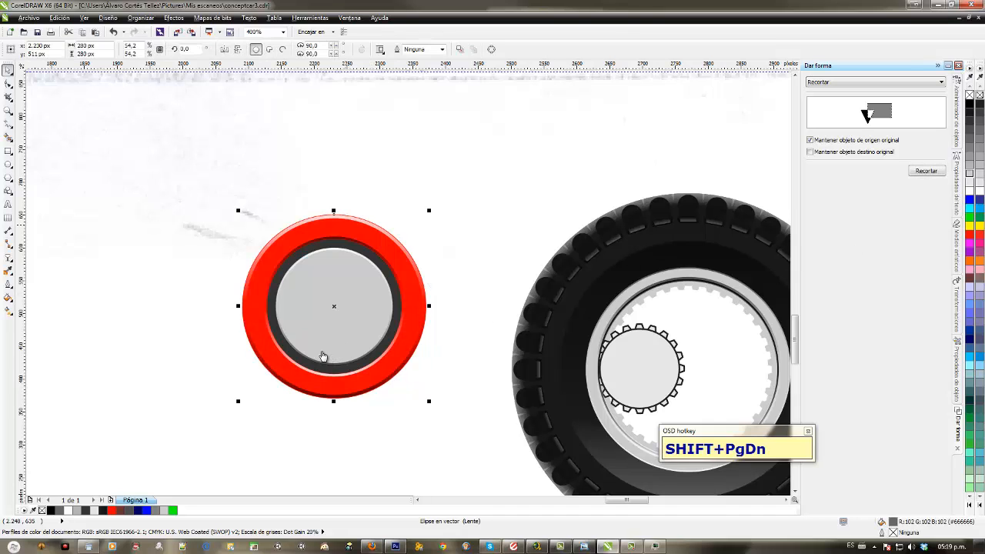
{"action": "left_click", "coordinate": [321, 356]}
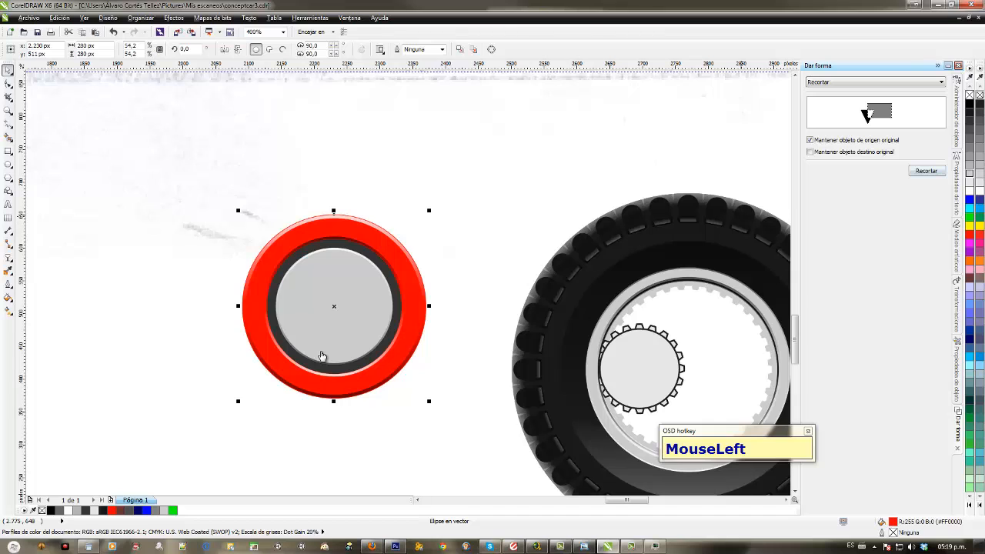
{"action": "left_click", "coordinate": [164, 510]}
Step: Send the button's light grey outer circle and grey inner disc to the back, behind their shading
{"action": "left_click", "coordinate": [370, 283], "text": "shift"}
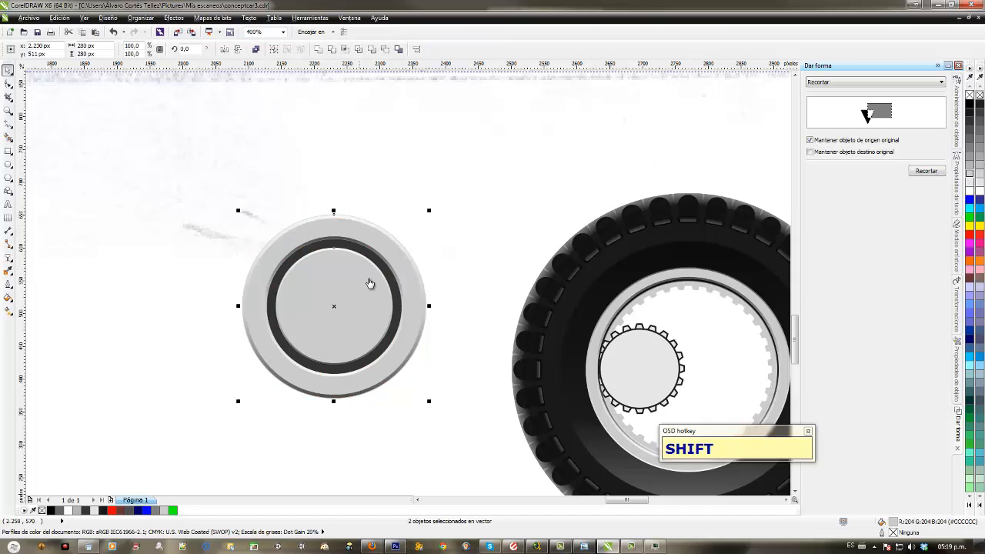
{"action": "key", "text": "shift+Page_Down"}
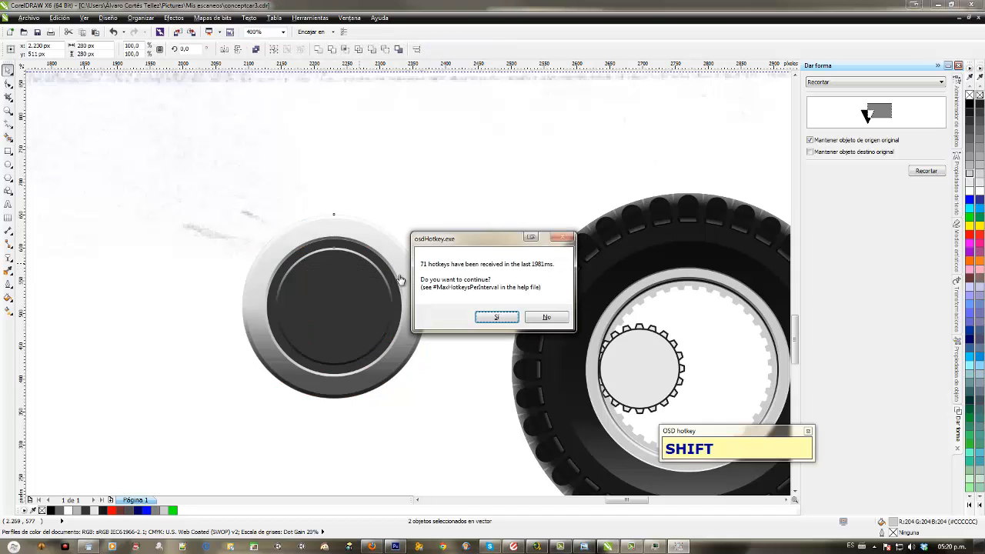
{"action": "left_click", "coordinate": [496, 316]}
{"action": "left_click", "coordinate": [412, 200]}
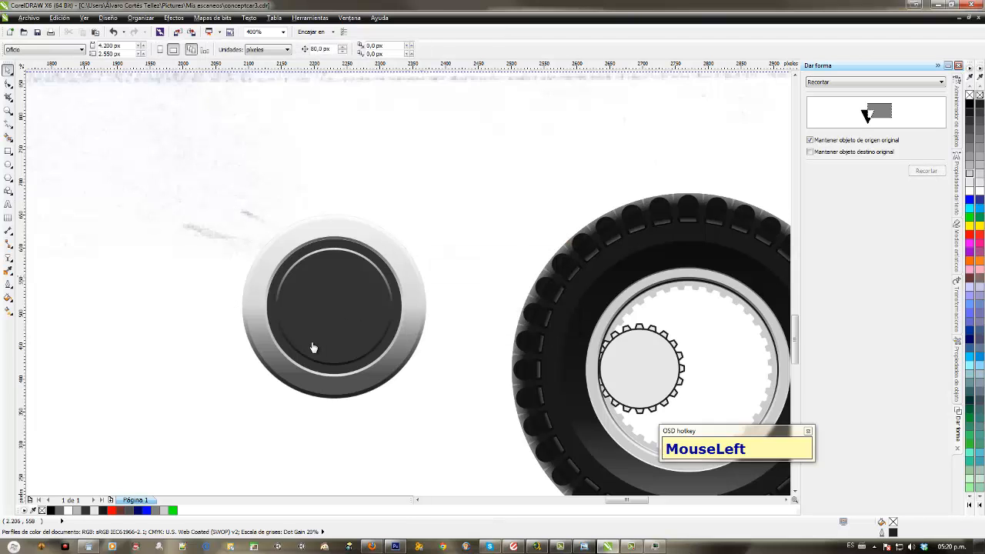
Step: Send the dark ring's disc to the back of the button and delete the leftover red inner circle
{"action": "left_click", "coordinate": [312, 347]}
{"action": "key", "text": "ctrl+z"}
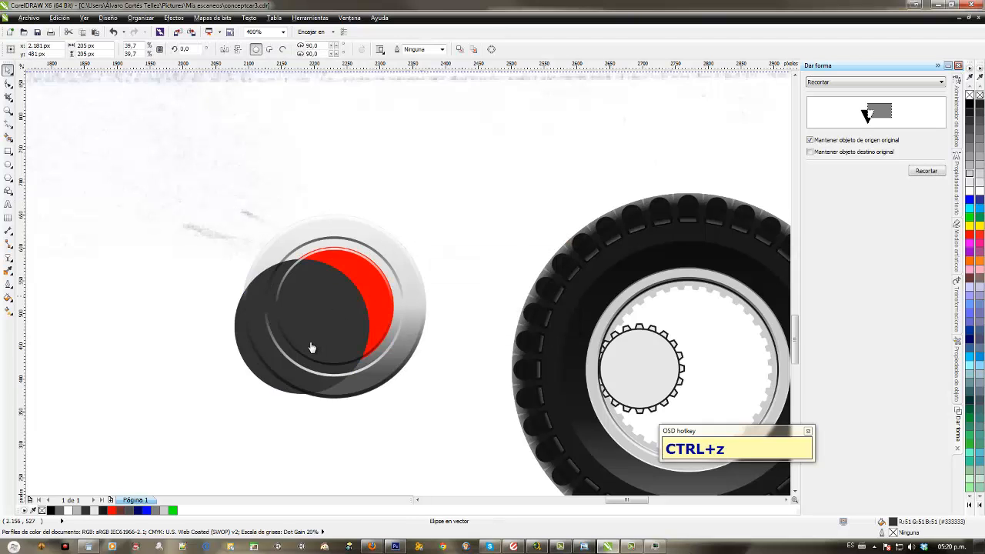
{"action": "key", "text": "shift+Page_Down"}
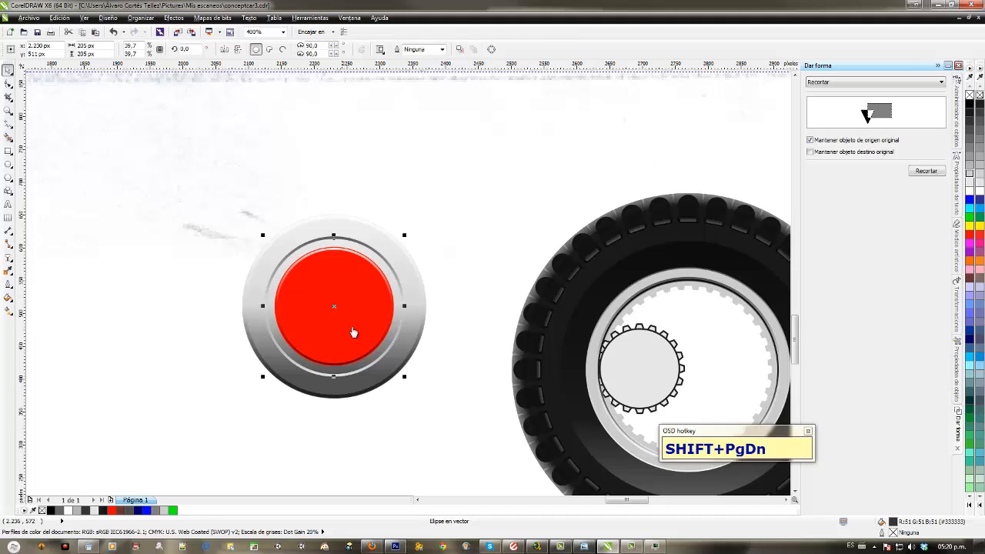
{"action": "left_click_drag", "start_coordinate": [353, 333], "coordinate": [197, 356]}
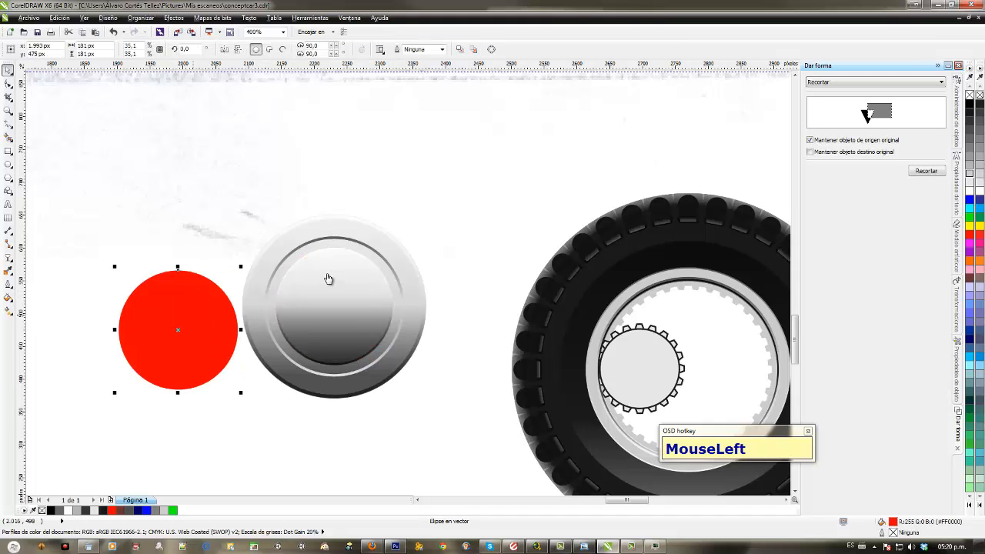
{"action": "key", "text": "Delete"}
Step: Group all the button's parts and centre the group over the small gear inside the wheel, scaled to about 131 px wide
{"action": "left_click", "coordinate": [327, 279]}
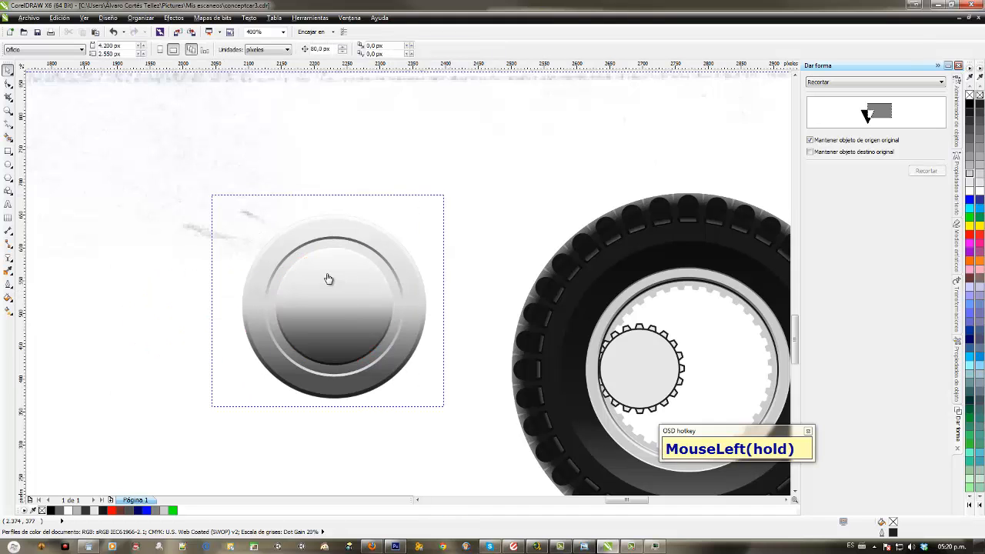
{"action": "key", "text": "ctrl+g"}
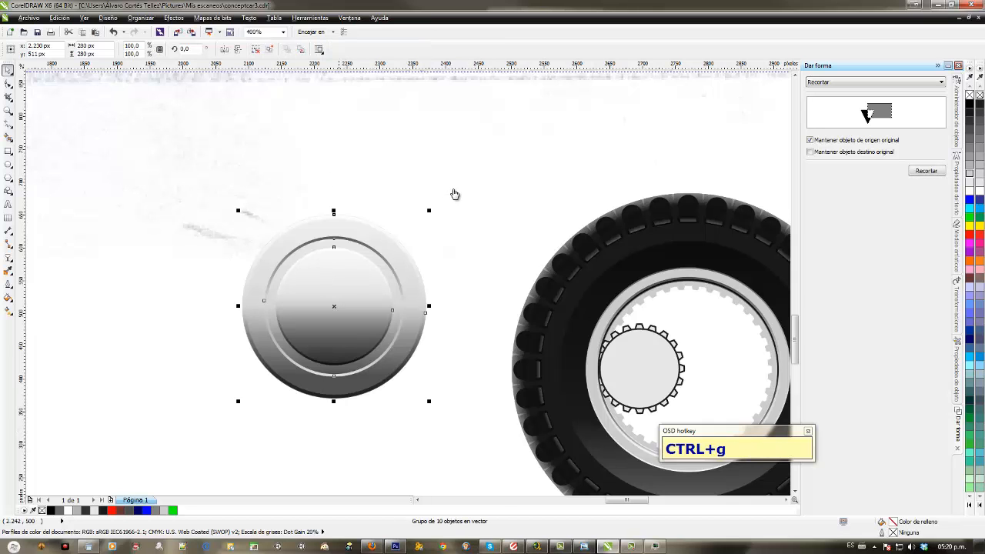
{"action": "left_click_drag", "start_coordinate": [340, 314], "coordinate": [673, 396]}
{"action": "left_click_drag", "start_coordinate": [455, 197], "coordinate": [449, 235]}
{"action": "left_click_drag", "start_coordinate": [734, 273], "coordinate": [685, 321]}
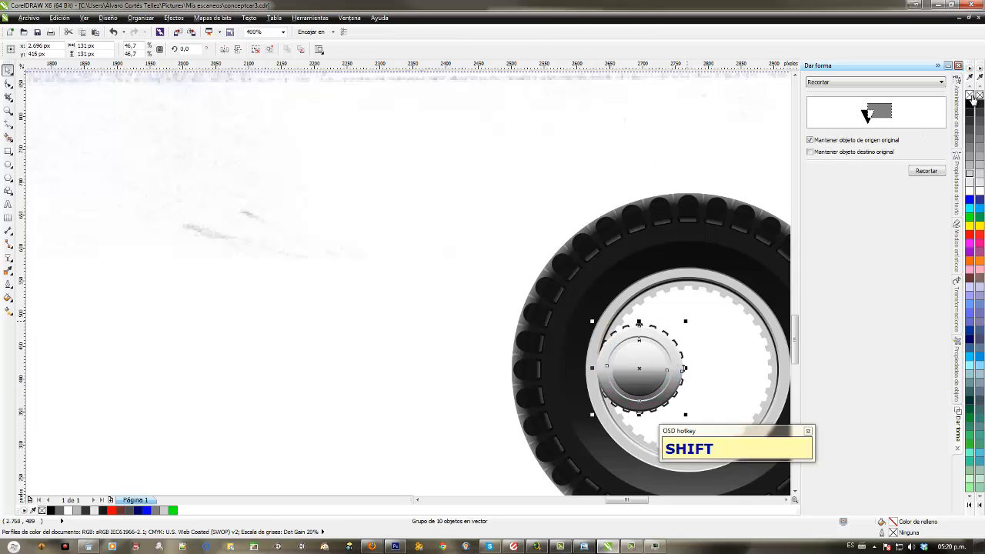
Step: Delete the outlined light grey circle of the small gear beneath the button
{"action": "left_click", "coordinate": [760, 193]}
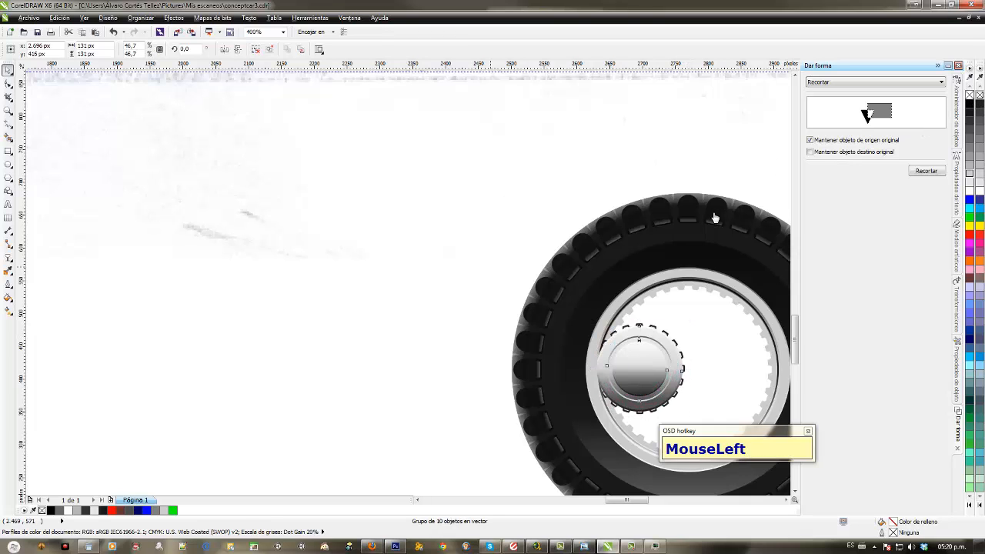
{"action": "left_click", "coordinate": [612, 296]}
{"action": "left_click_drag", "start_coordinate": [389, 296], "coordinate": [743, 407]}
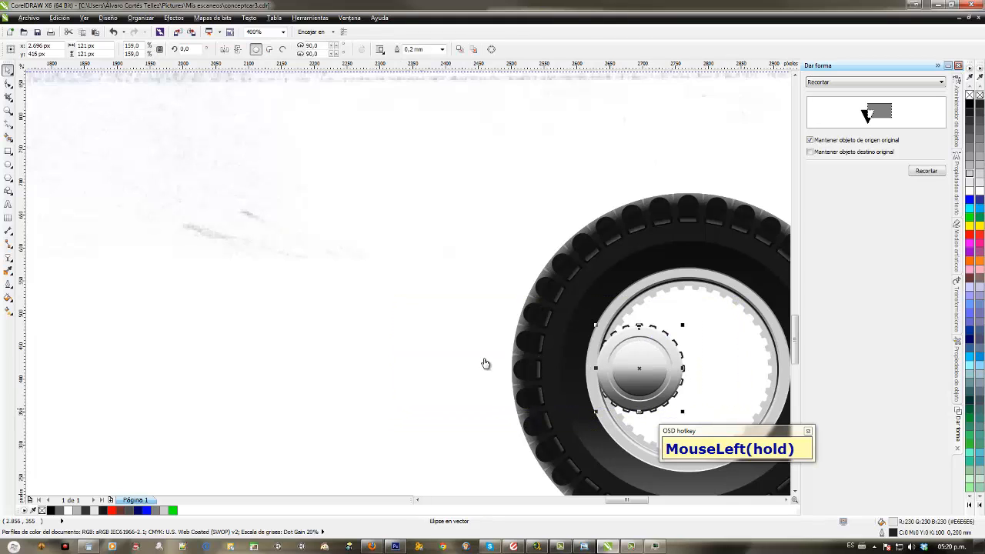
{"action": "left_click", "coordinate": [485, 363]}
{"action": "key", "text": "Delete"}
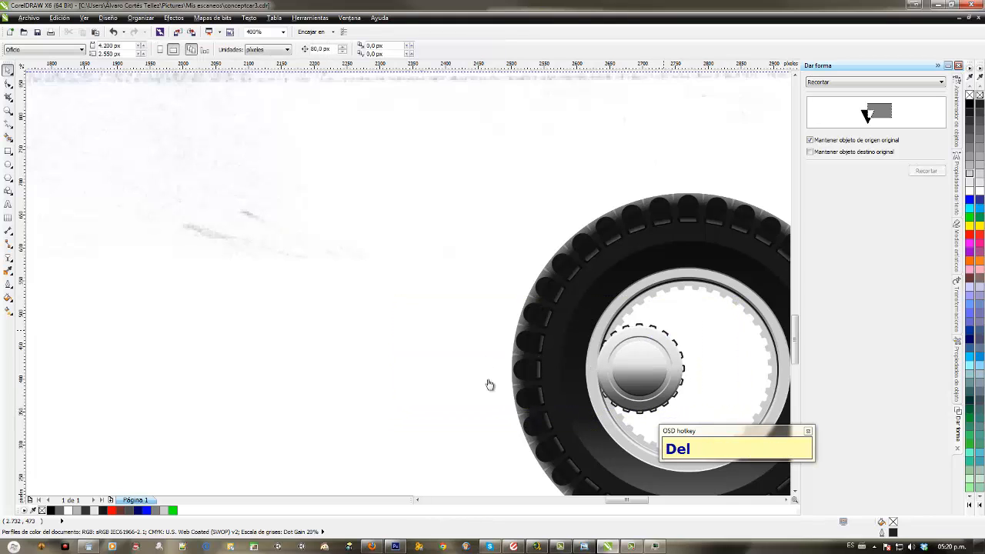
Step: Fill the small gear behind the button with mid grey #808080 and remove its outline
{"action": "left_click", "coordinate": [663, 330]}
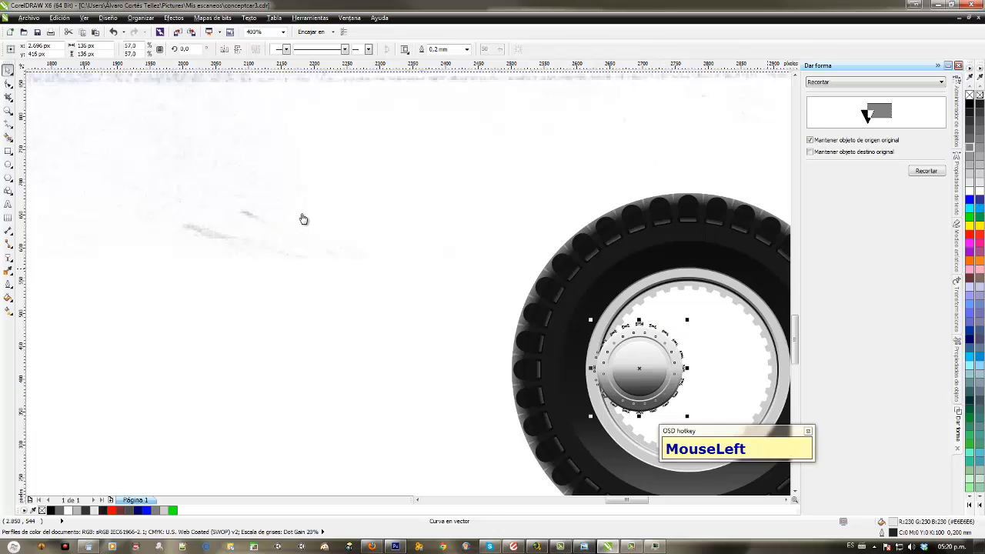
{"action": "right_click", "coordinate": [262, 181]}
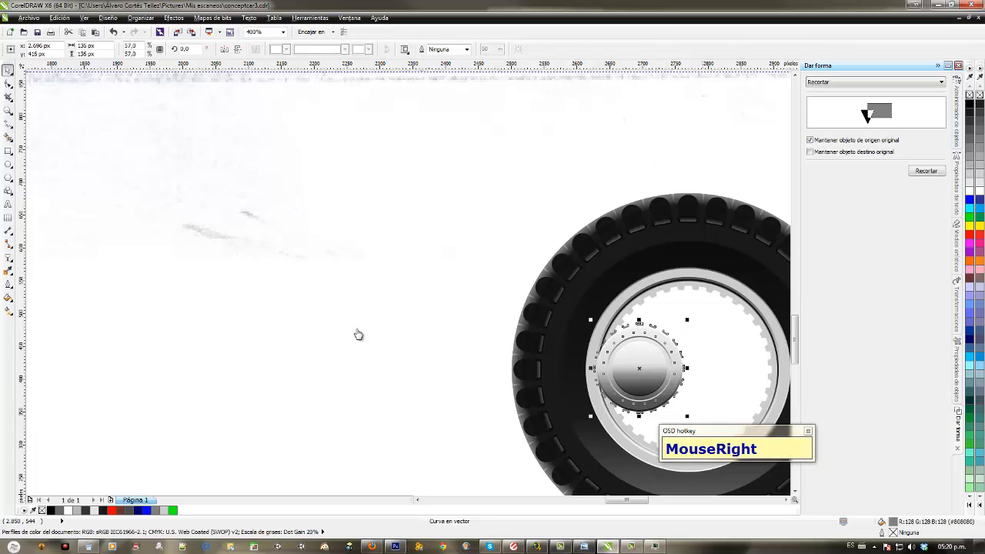
{"action": "left_click", "coordinate": [381, 335]}
Step: Draw a rectangle of about 556 × 278 px over the wheel's upper half, with its lower edge at the wheel's centre
{"action": "left_click_drag", "start_coordinate": [582, 400], "coordinate": [343, 337]}
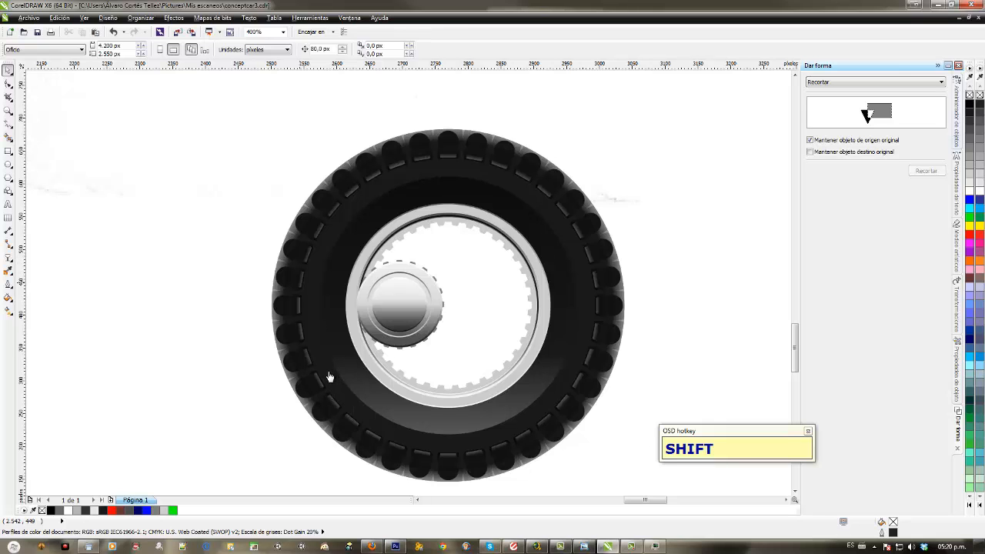
{"action": "scroll", "coordinate": [329, 377], "scroll_direction": "left", "scroll_amount": 2}
{"action": "scroll", "coordinate": [273, 350], "scroll_direction": "up", "scroll_amount": 1}
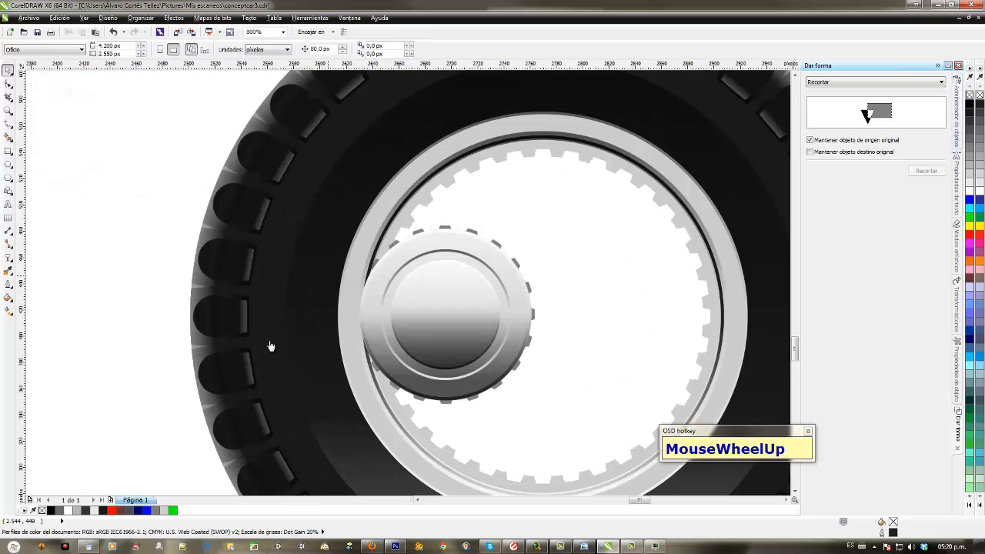
{"action": "left_click_drag", "start_coordinate": [303, 365], "coordinate": [270, 346]}
{"action": "scroll", "coordinate": [270, 346], "scroll_direction": "down", "scroll_amount": 1}
{"action": "left_click_drag", "start_coordinate": [456, 353], "coordinate": [312, 336]}
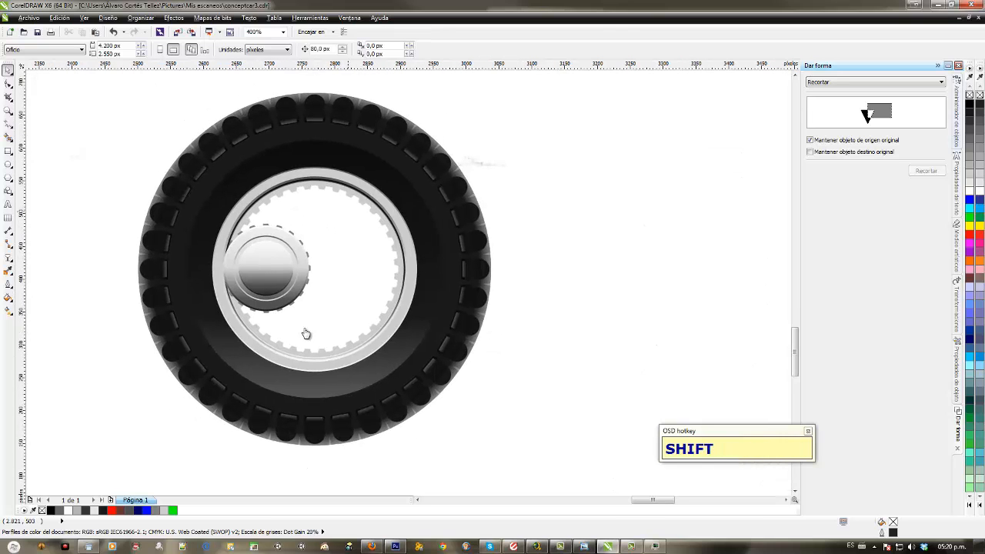
{"action": "left_click", "coordinate": [237, 305]}
{"action": "left_click_drag", "start_coordinate": [237, 305], "coordinate": [296, 319]}
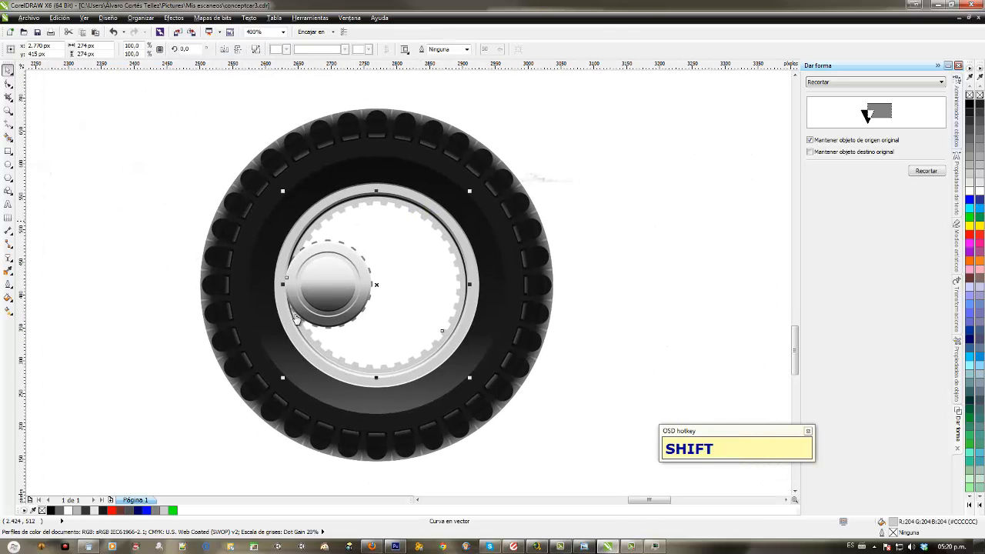
{"action": "left_click", "coordinate": [8, 150]}
{"action": "left_click_drag", "start_coordinate": [140, 101], "coordinate": [508, 286]}
{"action": "left_click", "coordinate": [7, 70]}
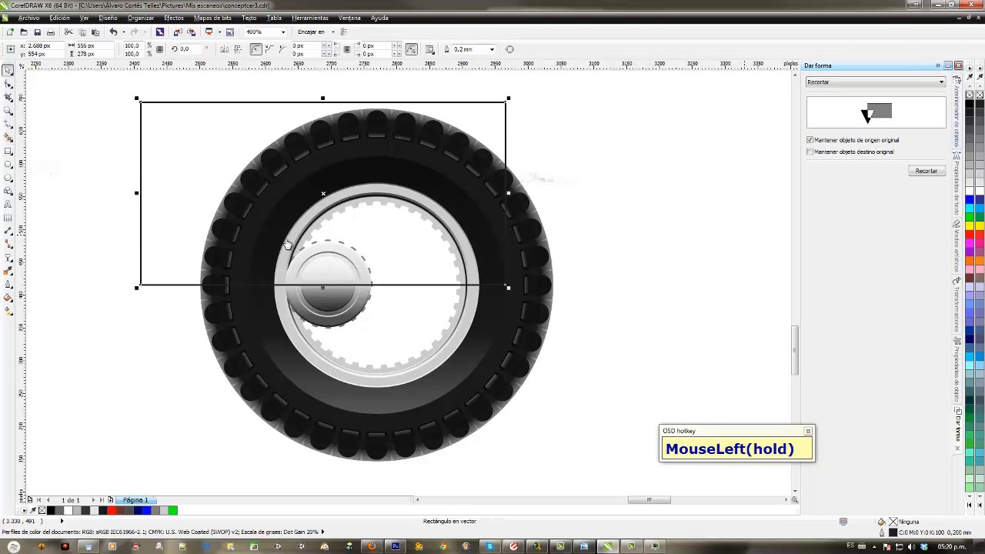
Step: Intersect the rectangle with the toothed inner rim to create its upper half, keeping only the original rim
{"action": "left_click", "coordinate": [875, 82]}
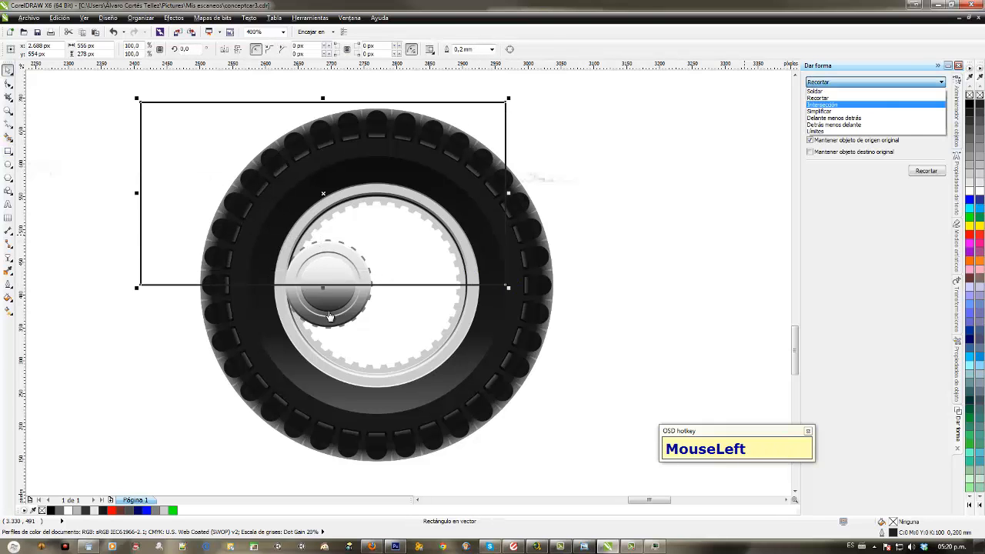
{"action": "left_click", "coordinate": [875, 103]}
{"action": "left_click", "coordinate": [921, 170]}
{"action": "left_click", "coordinate": [329, 316]}
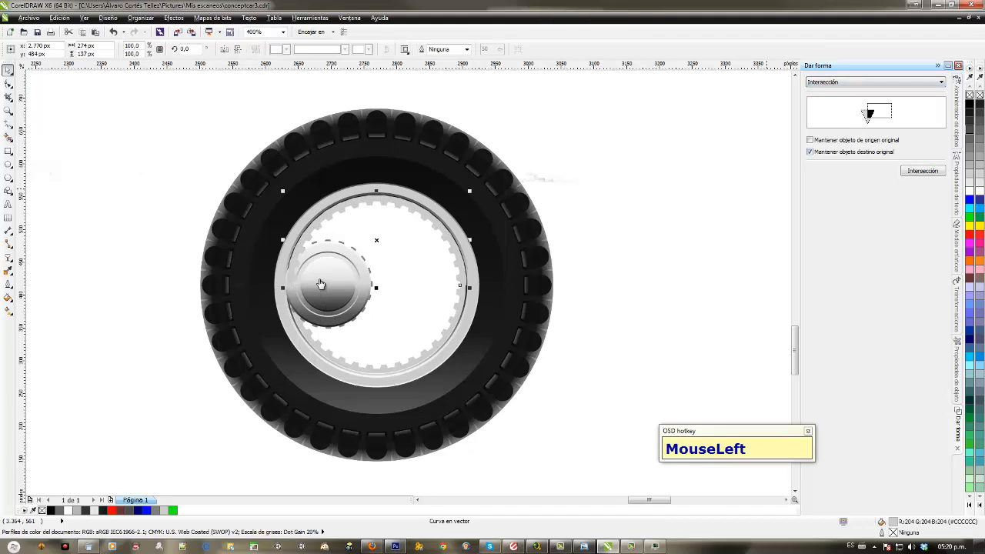
Step: Fill the toothed rim's upper half with dark grey #4D4D4D and apply a vertical linear transparency fading out downwards
{"action": "left_click", "coordinate": [969, 130]}
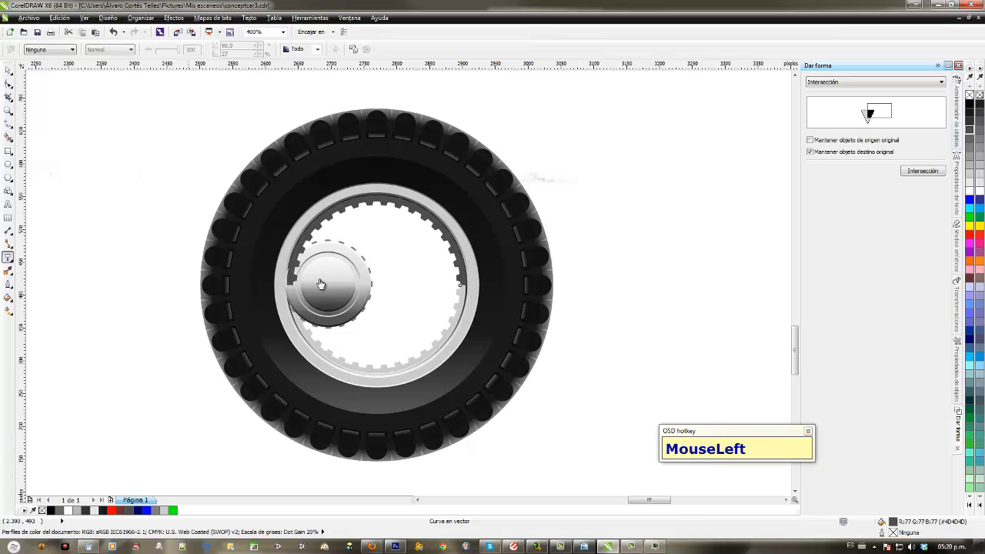
{"action": "left_click_drag", "start_coordinate": [368, 172], "coordinate": [368, 270]}
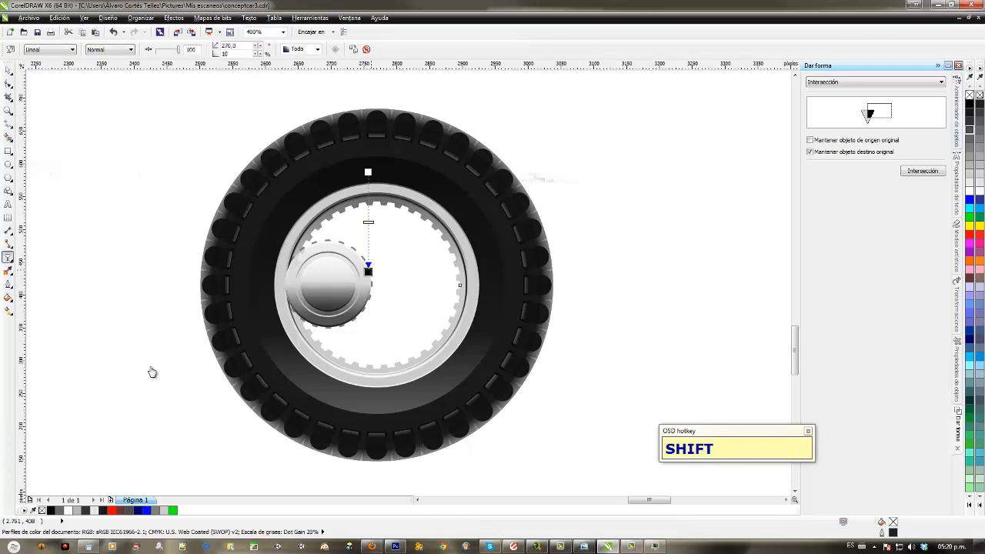
Step: Bring the button group and its small gear to the front of the wheel
{"action": "left_click", "coordinate": [7, 70]}
{"action": "left_click_drag", "start_coordinate": [160, 214], "coordinate": [421, 368]}
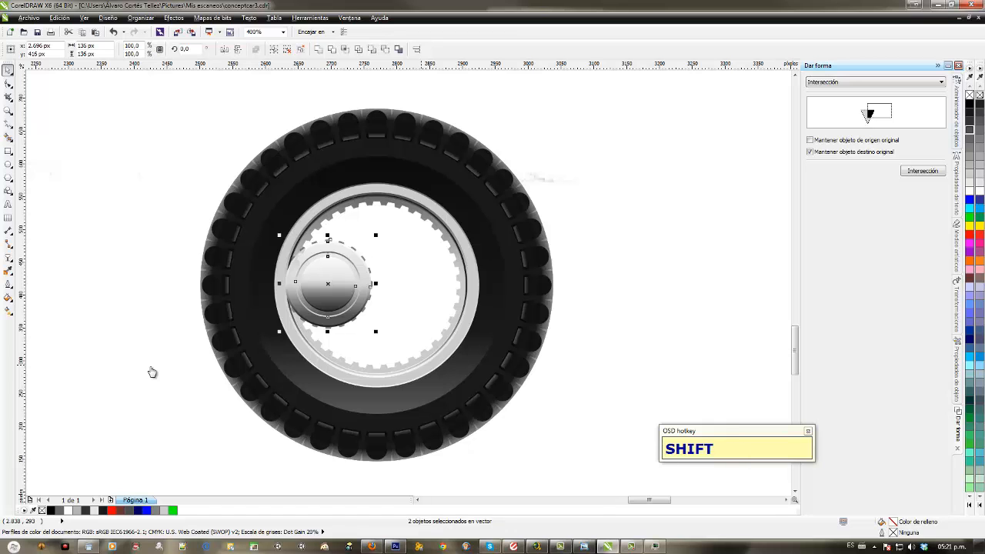
{"action": "key", "text": "shift+Page_Up"}
Step: Select the button, its gear and both toothed rim pieces and send them behind the wheel's light outer ring
{"action": "scroll", "coordinate": [150, 371], "scroll_direction": "left", "scroll_amount": 2}
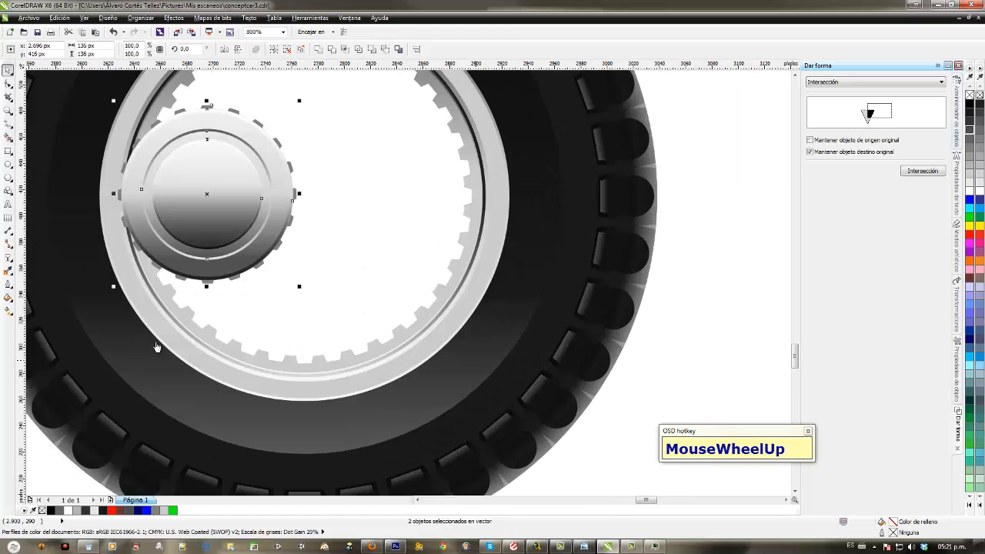
{"action": "left_click_drag", "start_coordinate": [77, 314], "coordinate": [132, 351]}
{"action": "left_click_drag", "start_coordinate": [71, 319], "coordinate": [133, 350]}
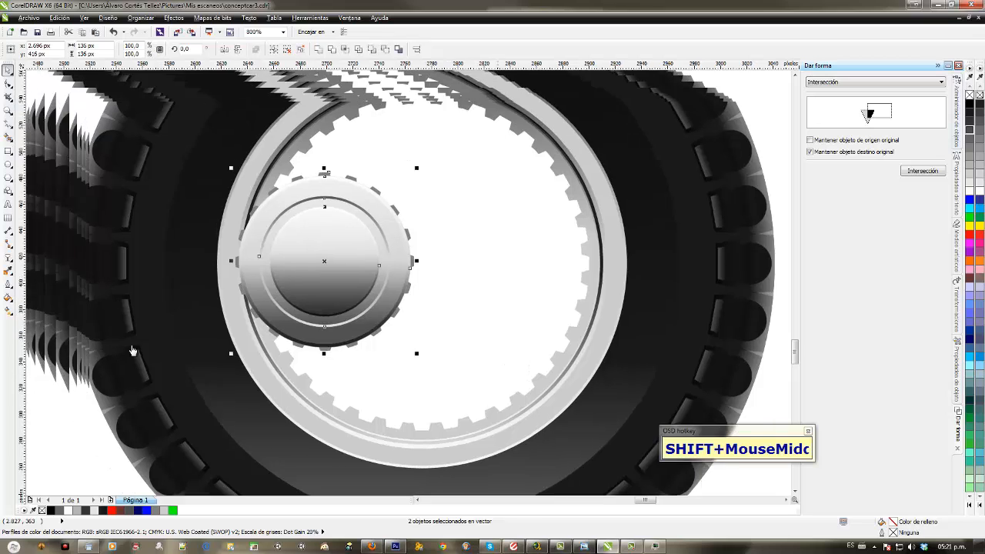
{"action": "left_click", "coordinate": [301, 236]}
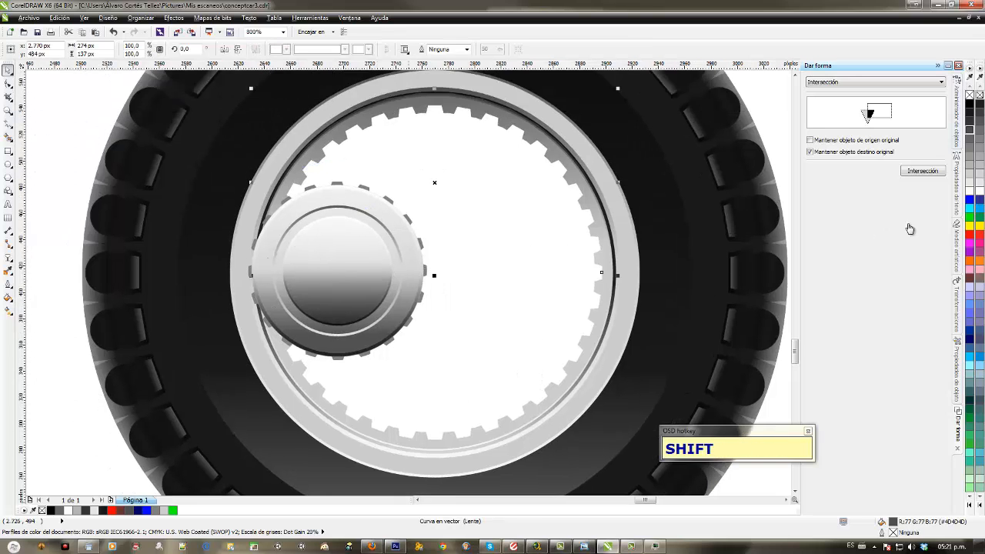
{"action": "left_click", "coordinate": [283, 254], "text": "shift"}
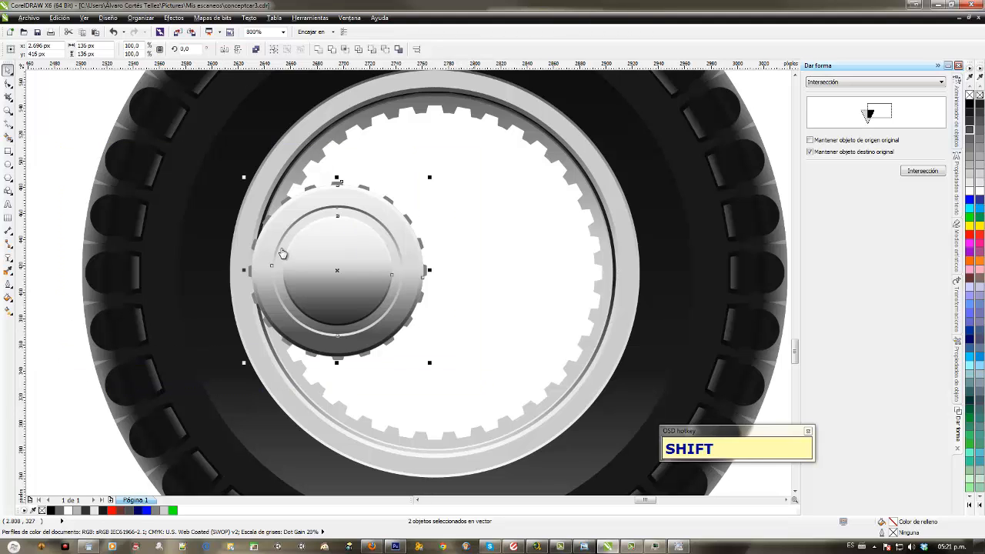
{"action": "left_click", "coordinate": [327, 281], "text": "shift"}
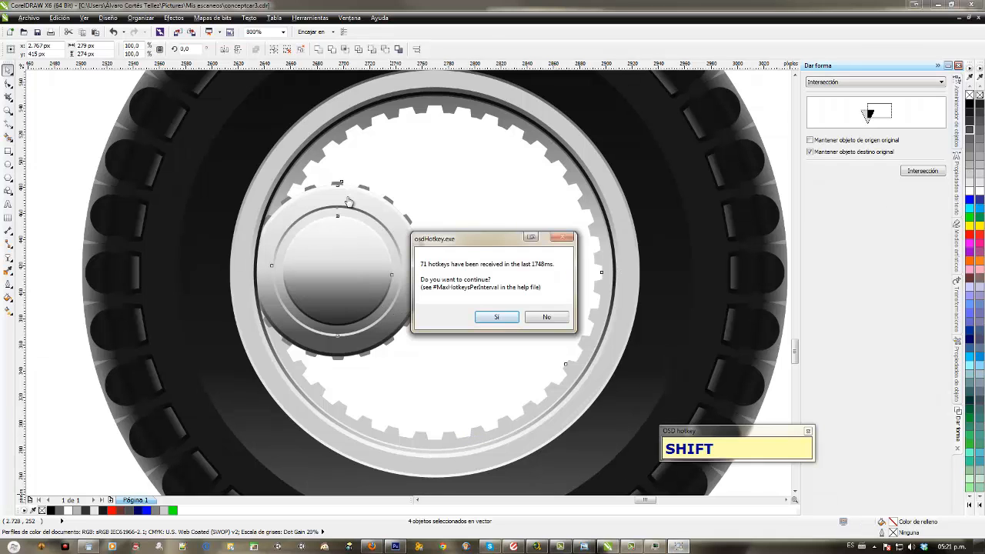
{"action": "left_click", "coordinate": [345, 229]}
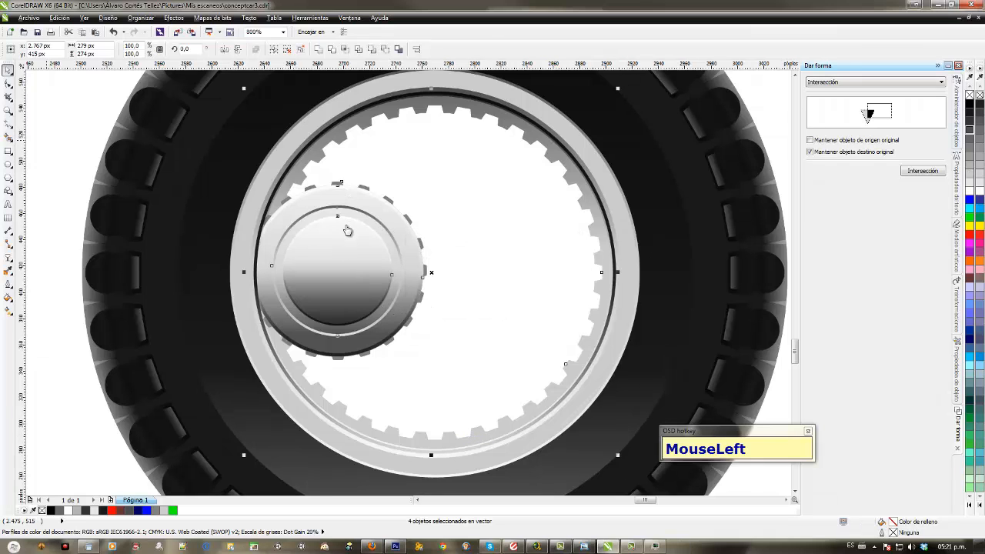
{"action": "mouse_move", "coordinate": [348, 230]}
{"action": "left_mouse_down"}
{"action": "mouse_move", "coordinate": [347, 223]}
{"action": "mouse_move", "coordinate": [337, 234]}
{"action": "left_mouse_up"}
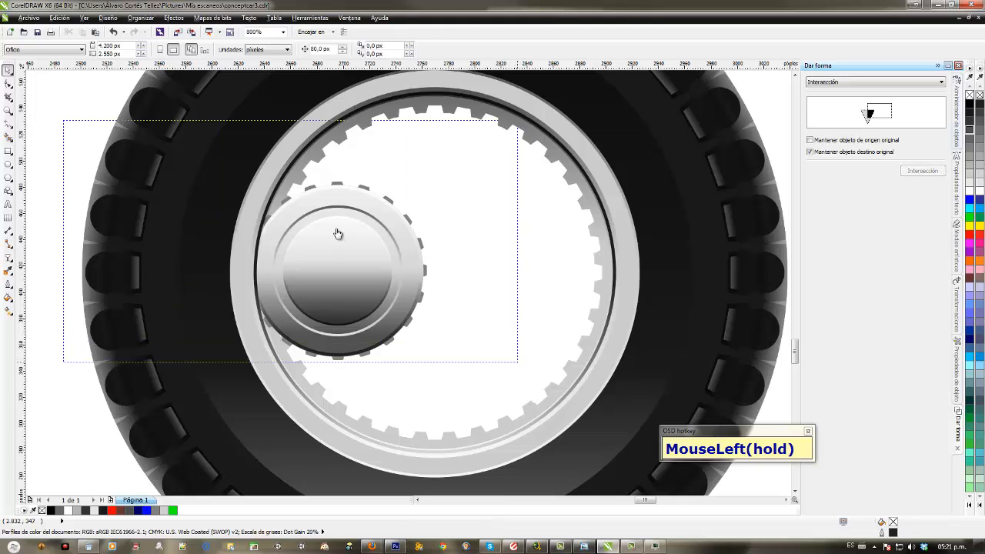
Step: Bring the metallic button group to the front, over the wheel's light ring
{"action": "left_click_drag", "start_coordinate": [517, 361], "coordinate": [529, 356]}
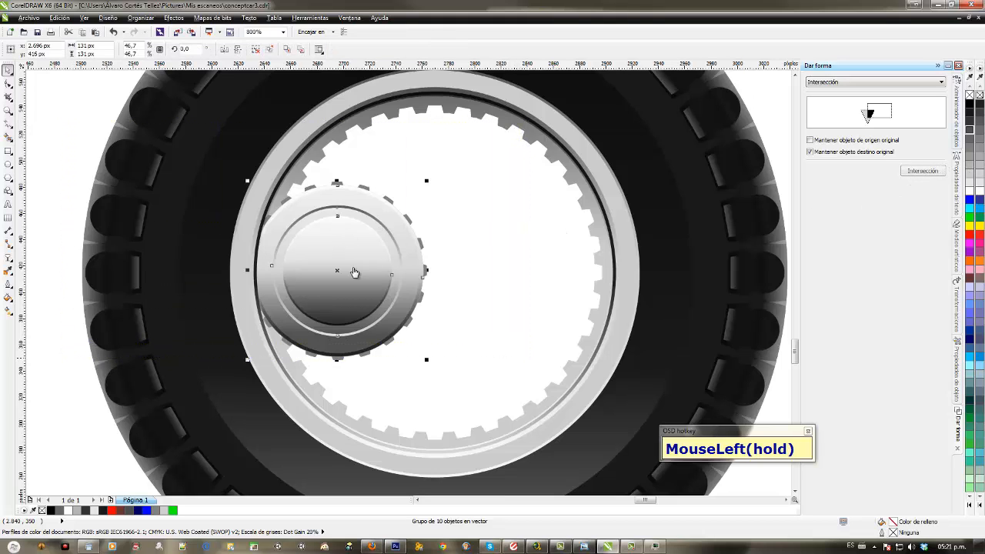
{"action": "key", "text": "shift+Page_Up"}
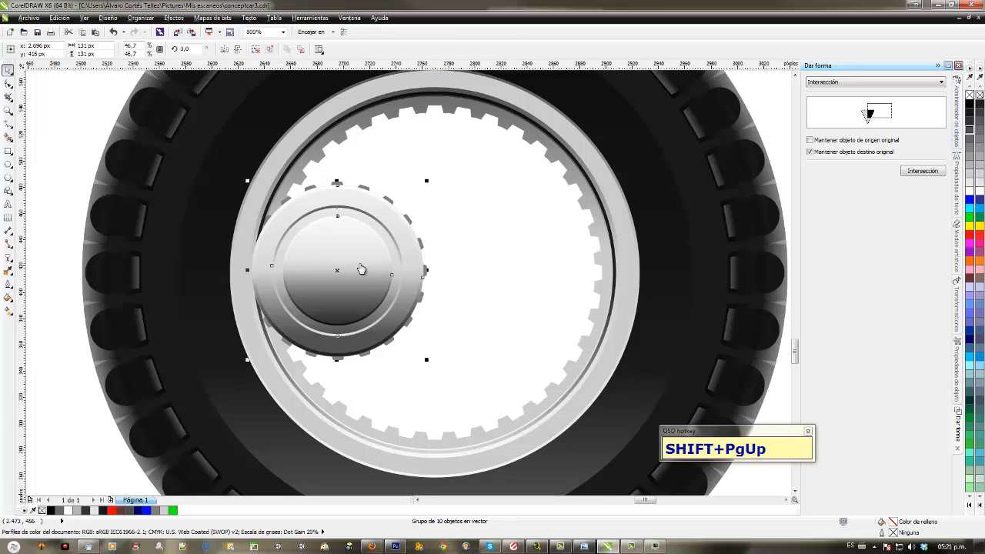
{"action": "left_click", "coordinate": [396, 261]}
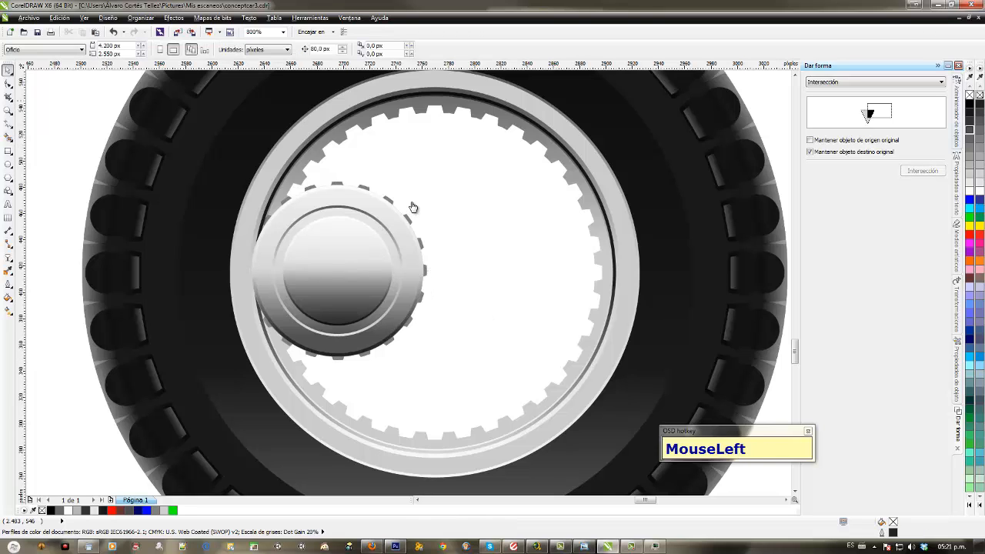
{"action": "key", "text": "shift"}
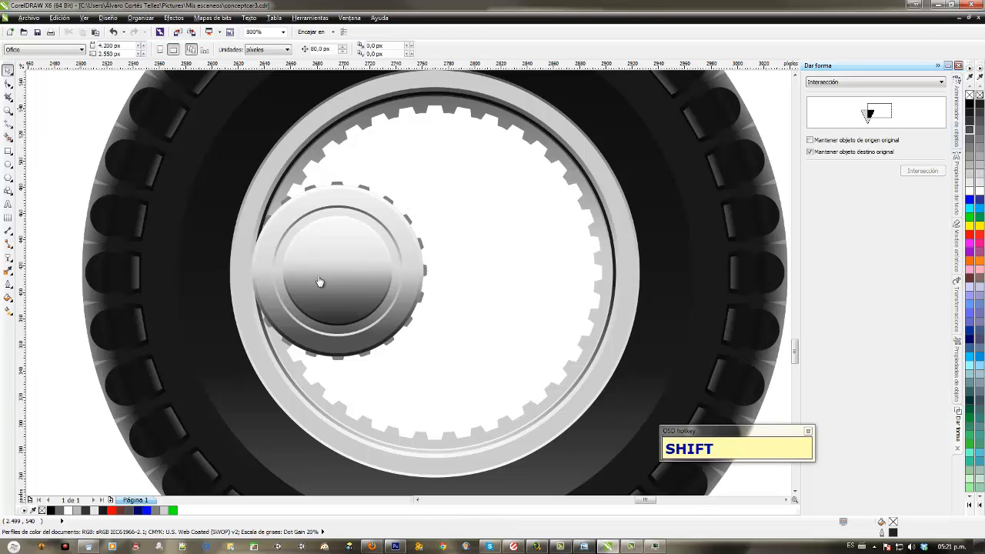
{"action": "scroll", "coordinate": [320, 283], "scroll_direction": "right", "scroll_amount": 1}
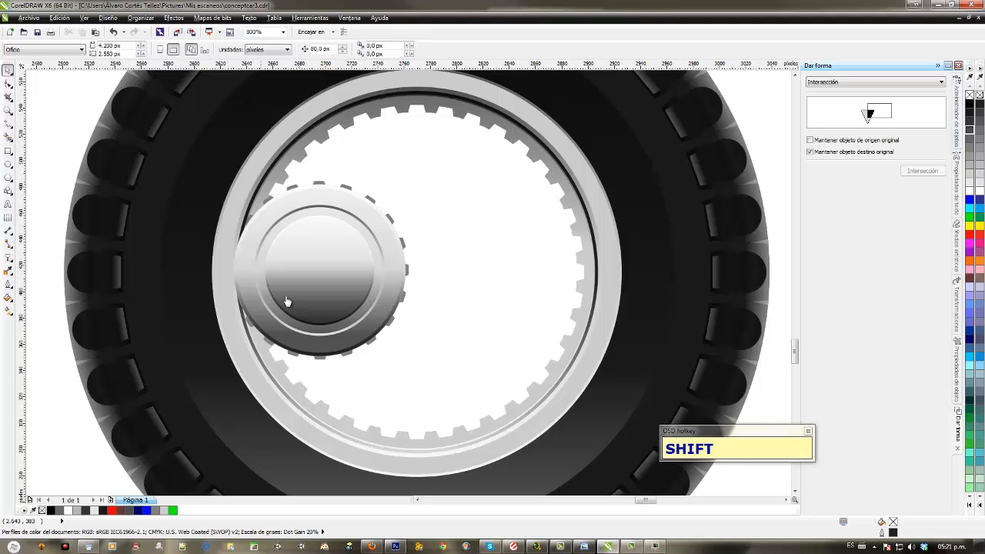
{"action": "double_click", "coordinate": [255, 336]}
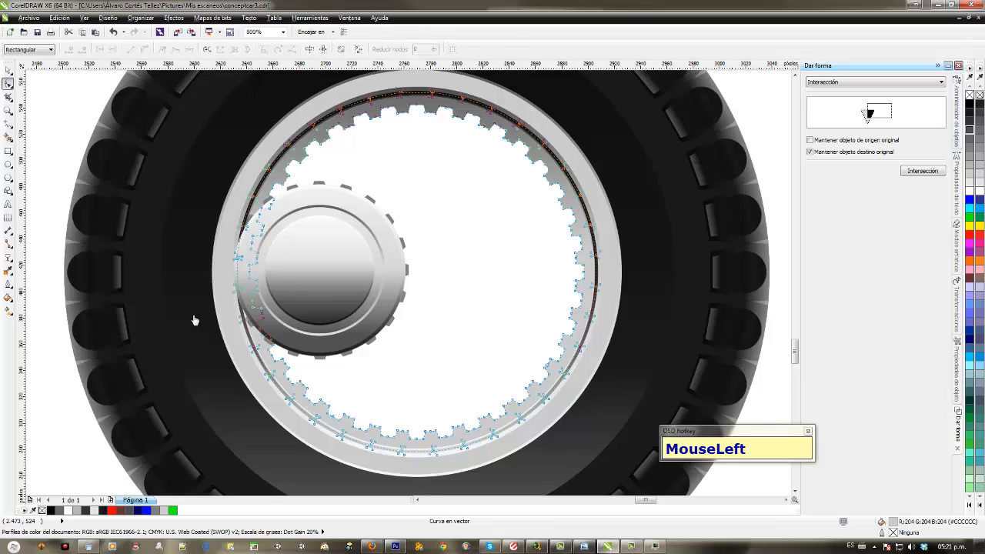
{"action": "key", "text": "space"}
{"action": "left_click", "coordinate": [470, 436]}
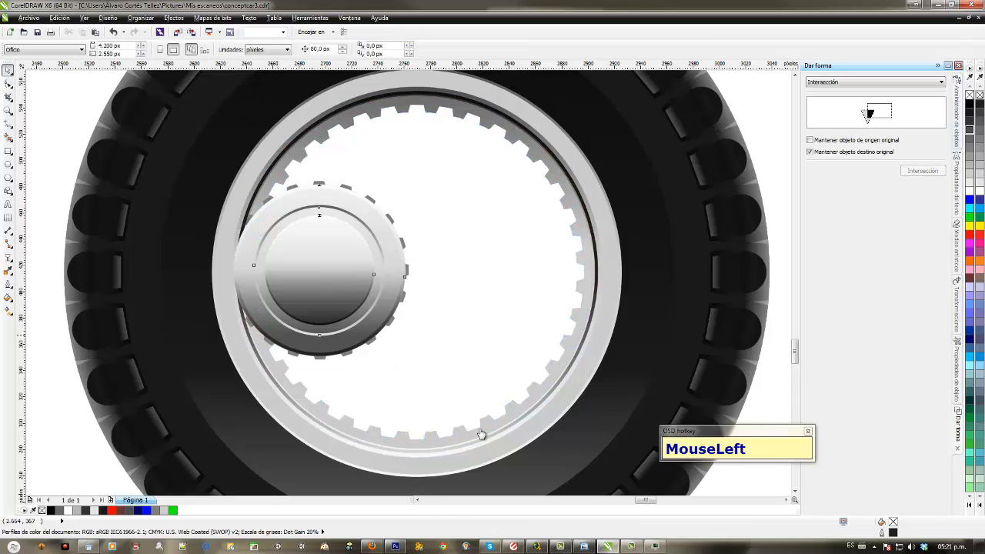
{"action": "left_click_drag", "start_coordinate": [279, 329], "coordinate": [270, 336]}
{"action": "left_click_drag", "start_coordinate": [346, 319], "coordinate": [337, 314]}
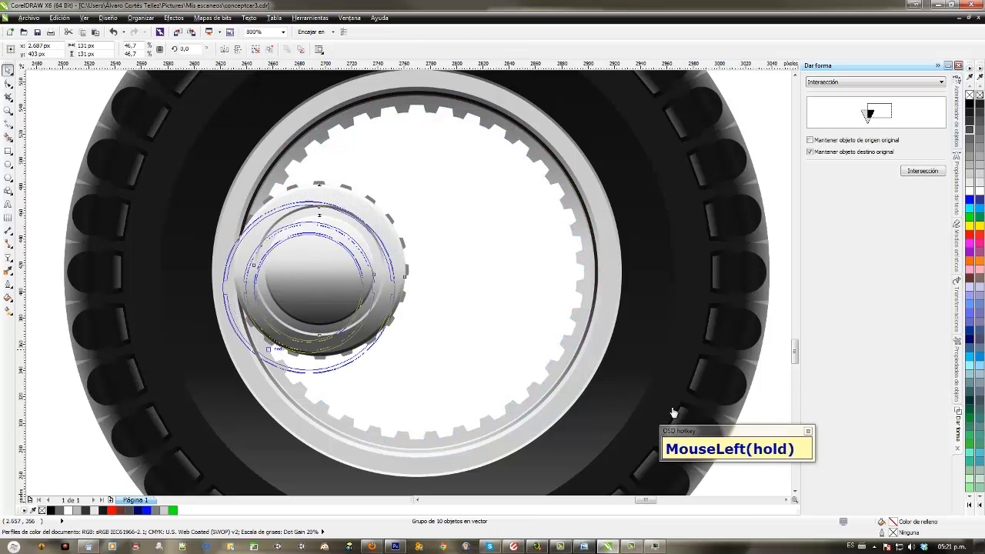
{"action": "left_click_drag", "start_coordinate": [644, 380], "coordinate": [639, 374]}
{"action": "right_click", "coordinate": [639, 374]}
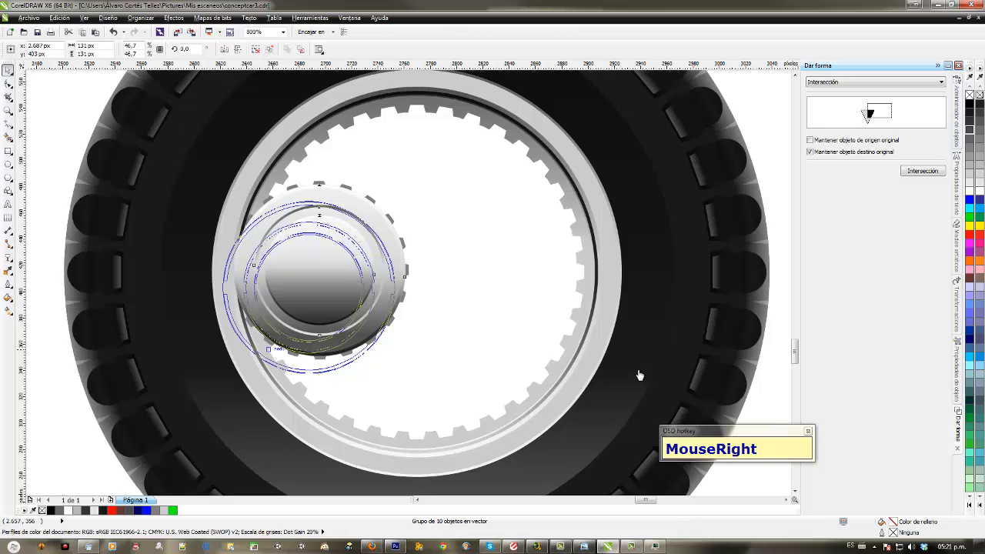
{"action": "left_click", "coordinate": [736, 278]}
{"action": "key", "text": "ctrl+z"}
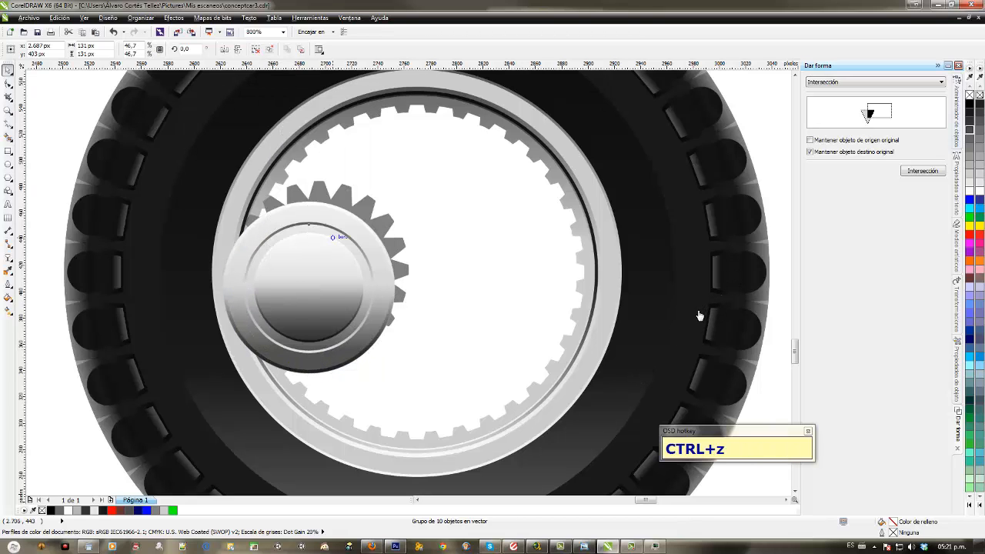
Step: Draw a circle about 156 px wide, centre it on the button and intersect it with the toothed inner rim, keeping only the rim
{"action": "left_click", "coordinate": [8, 164]}
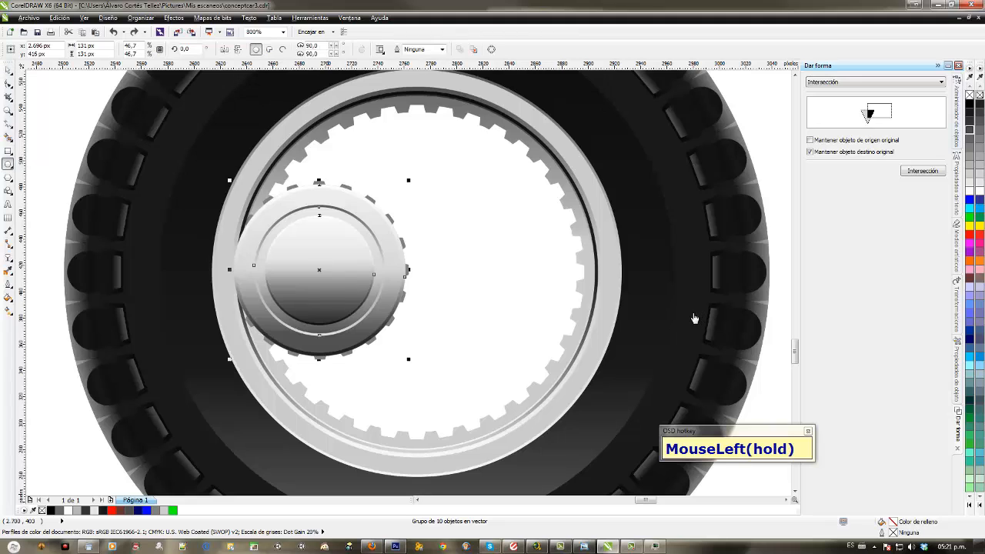
{"action": "left_click_drag", "start_coordinate": [691, 321], "coordinate": [686, 337]}
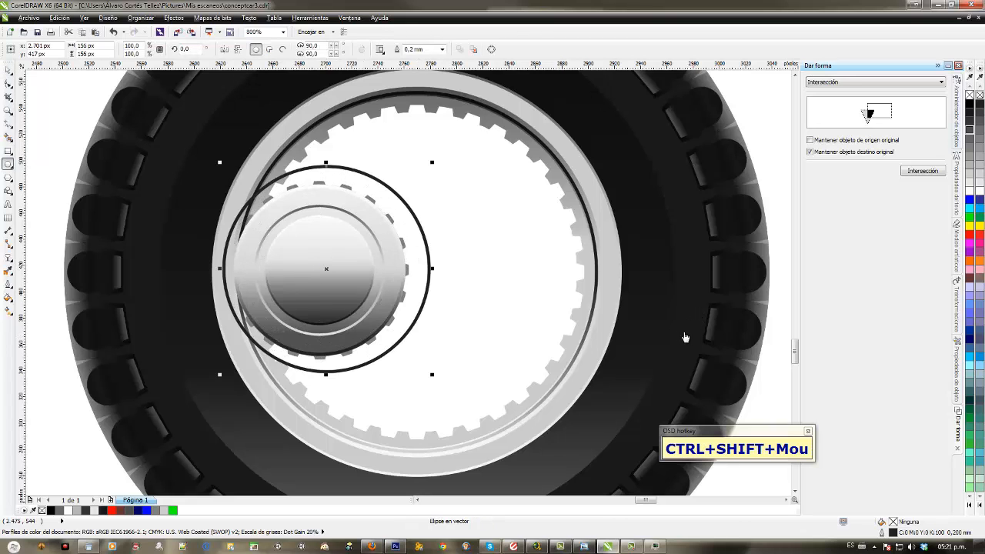
{"action": "left_click", "coordinate": [8, 70]}
{"action": "left_click_drag", "start_coordinate": [326, 269], "coordinate": [319, 270]}
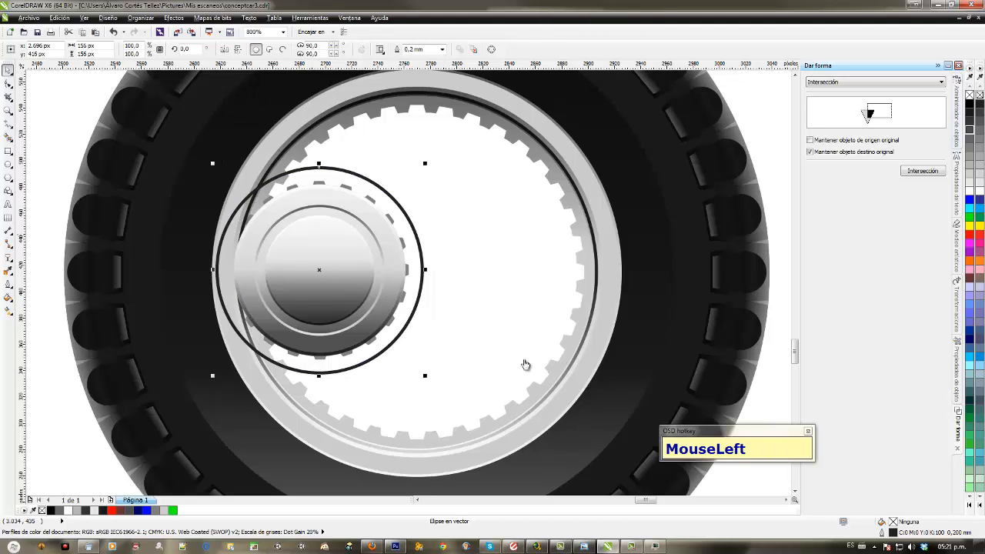
{"action": "left_click", "coordinate": [746, 415]}
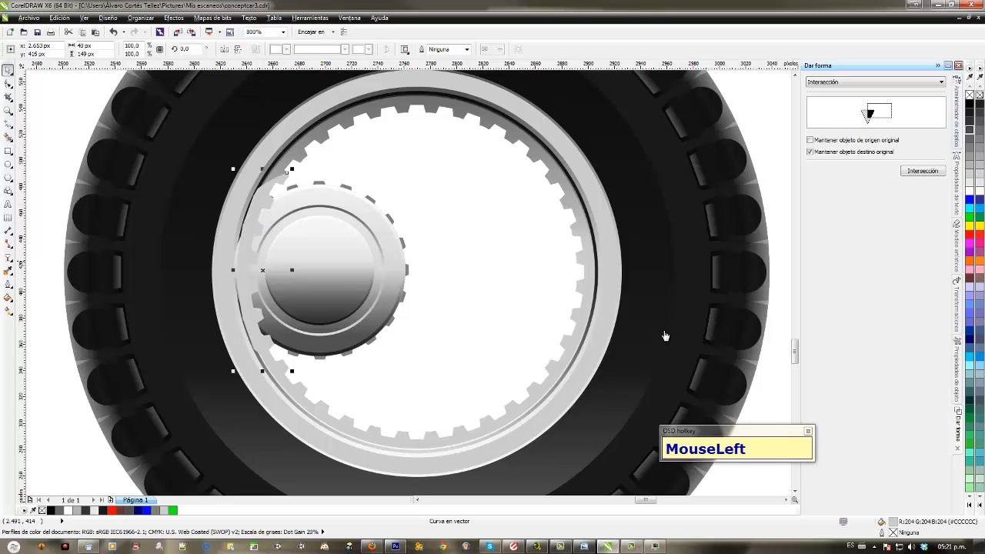
Step: Give the overlap piece a vertical linear transparency fading out upwards, a dark grey #4D4D4D fill and the Multiplicar blend mode
{"action": "left_click_drag", "start_coordinate": [262, 381], "coordinate": [262, 309]}
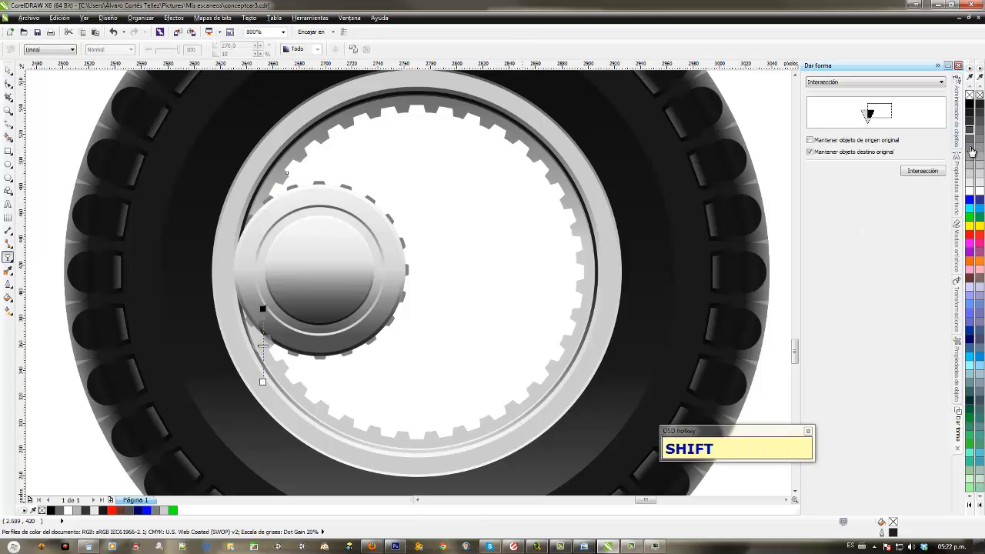
{"action": "left_click", "coordinate": [972, 98]}
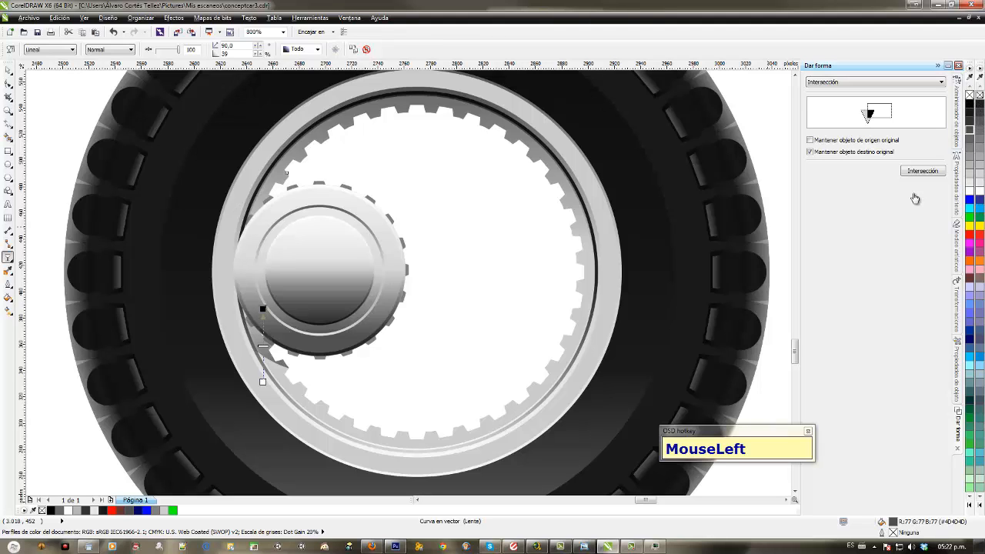
{"action": "left_click", "coordinate": [109, 50]}
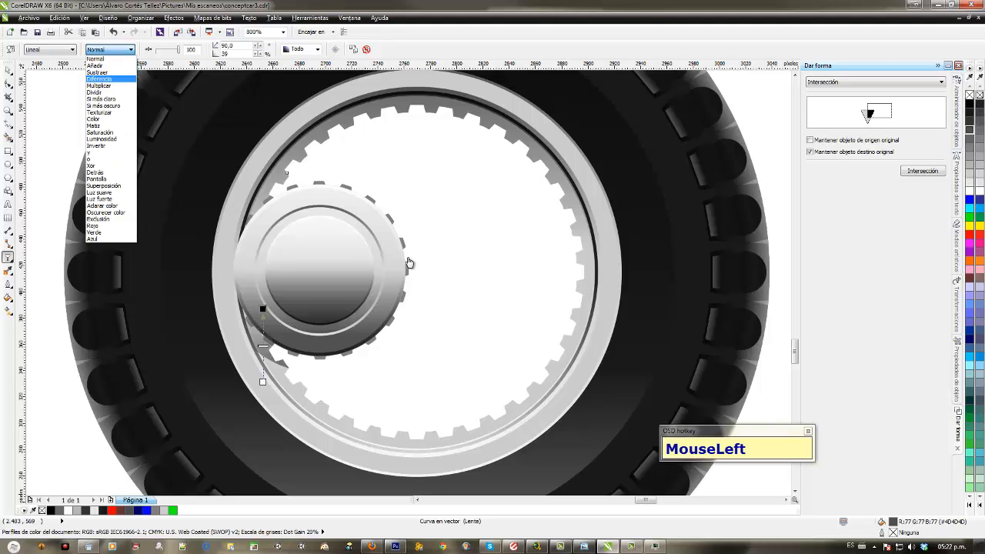
{"action": "left_click", "coordinate": [108, 86]}
{"action": "key", "text": "space"}
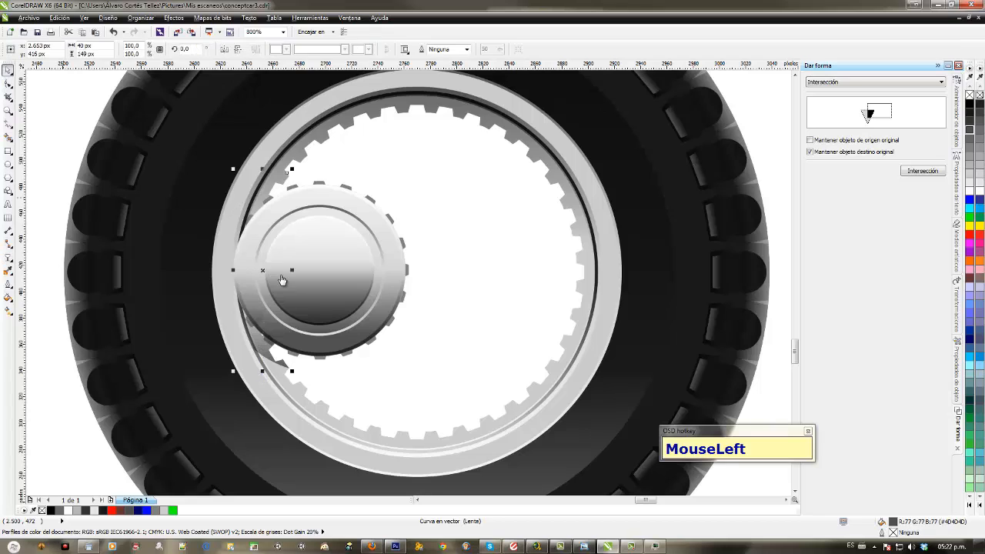
Step: Add a vertical guideline through the wheel's centre at about X 2,773 px
{"action": "left_click", "coordinate": [301, 287]}
{"action": "left_click_drag", "start_coordinate": [21, 382], "coordinate": [421, 381]}
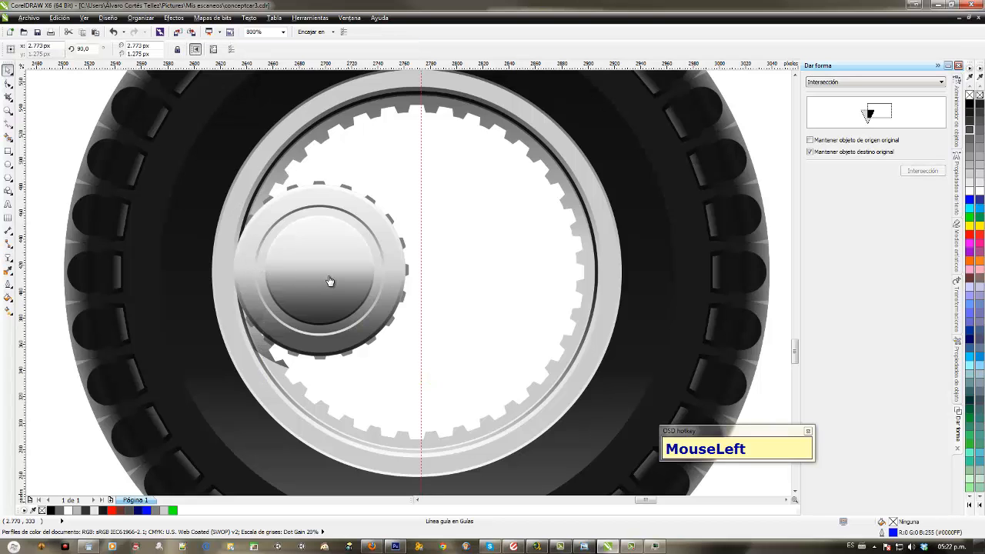
Step: Try to bring the button and its small gear together to the front of the wheel
{"action": "left_click_drag", "start_coordinate": [329, 281], "coordinate": [286, 260]}
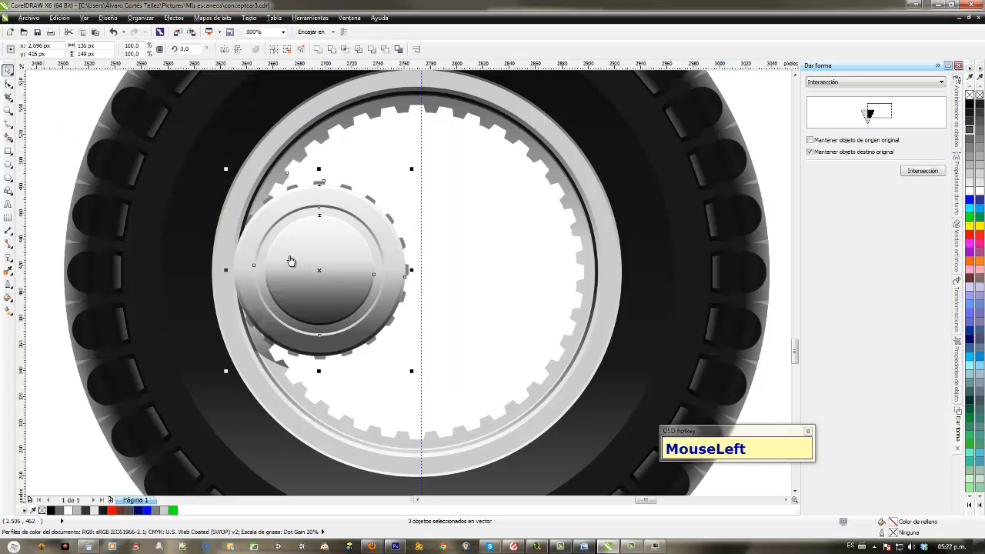
{"action": "left_click_drag", "start_coordinate": [42, 99], "coordinate": [447, 362]}
{"action": "key", "text": "shift+Page_Up"}
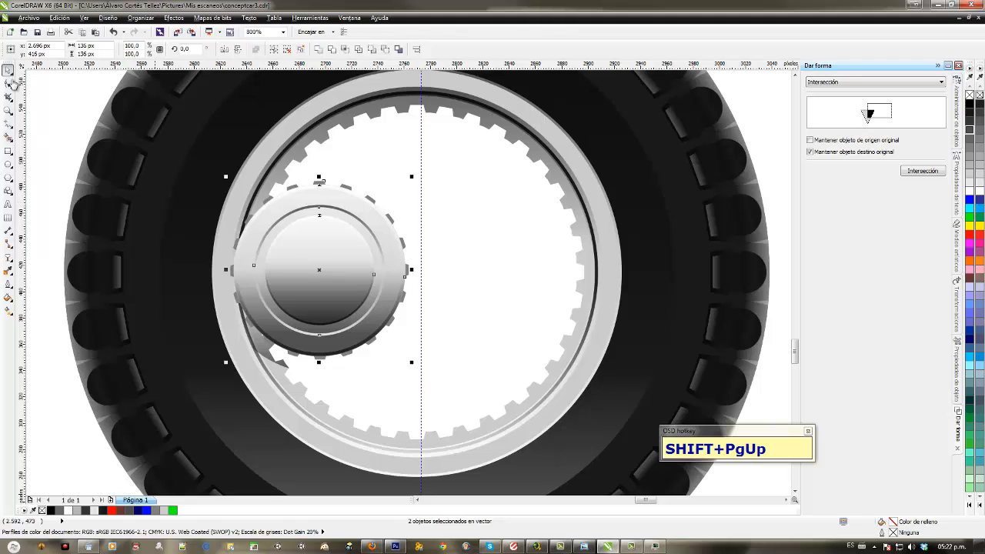
{"action": "key", "text": "ctrl+z"}
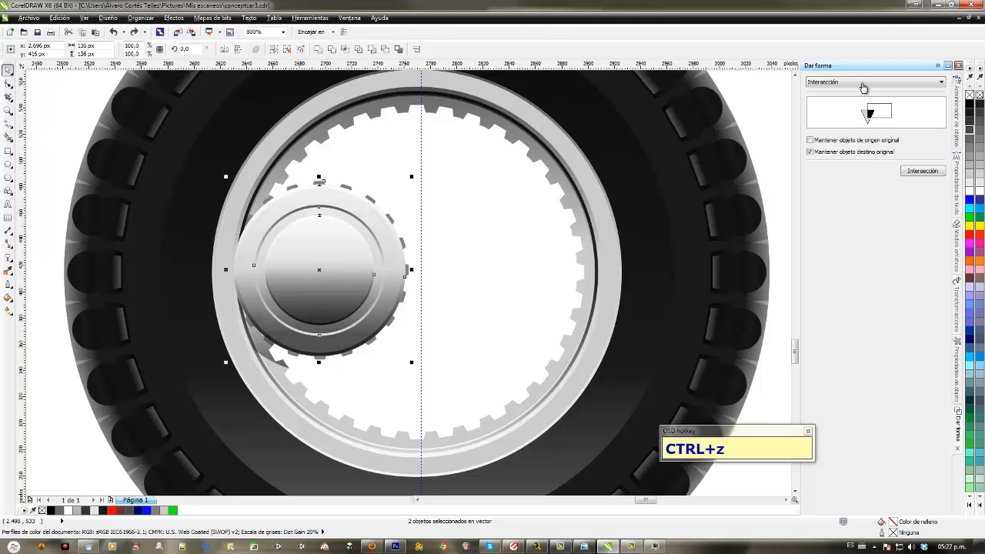
Step: Select only the button group and bring it to the front of the wheel
{"action": "mouse_move", "coordinate": [54, 114]}
{"action": "left_mouse_down"}
{"action": "mouse_move", "coordinate": [471, 379]}
{"action": "mouse_move", "coordinate": [500, 357]}
{"action": "left_mouse_up"}
{"action": "key", "text": "shift+Page_Up"}
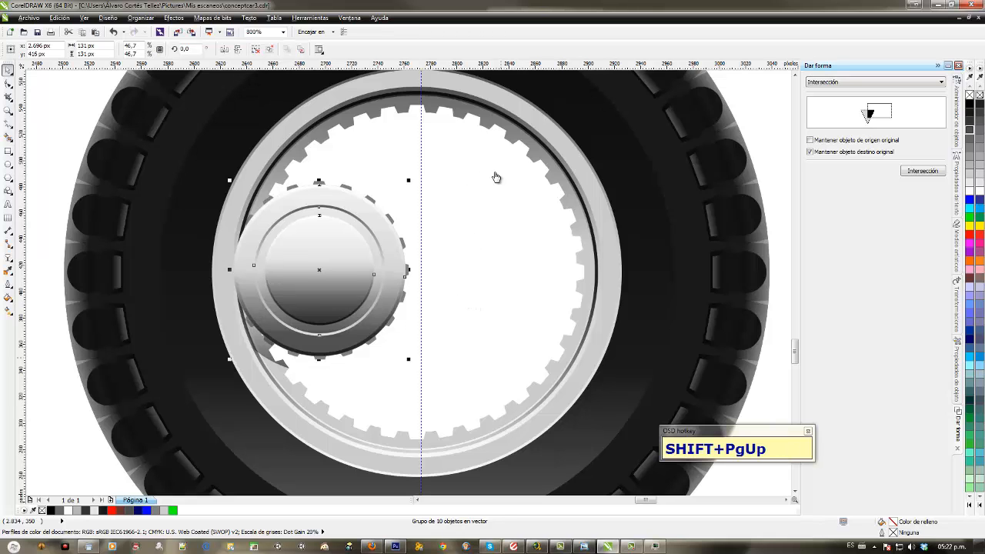
Step: Select every object of the detailed wheel and group them together
{"action": "scroll", "coordinate": [337, 350], "scroll_direction": "down", "scroll_amount": 1}
{"action": "left_click_drag", "start_coordinate": [336, 350], "coordinate": [412, 300]}
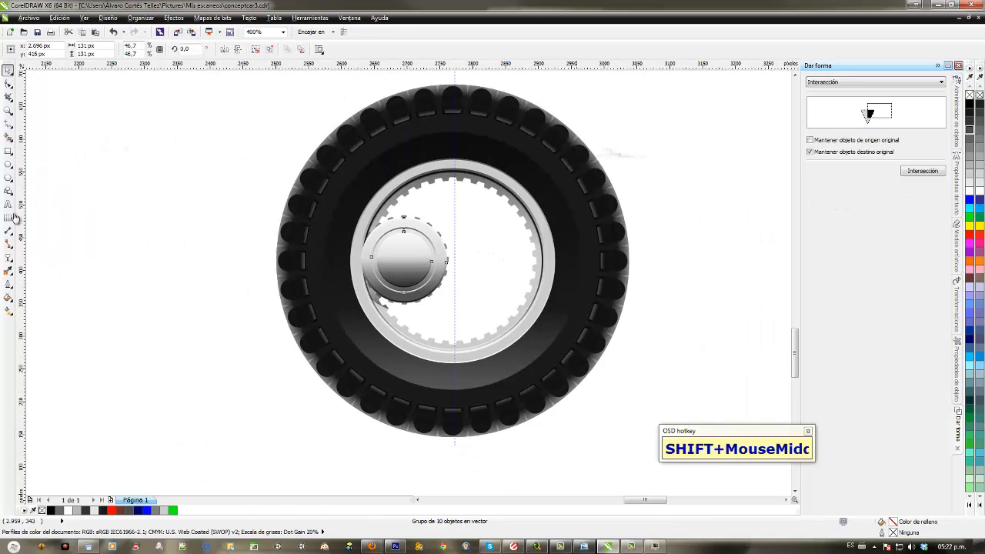
{"action": "scroll", "coordinate": [412, 297], "scroll_direction": "down", "scroll_amount": 1}
{"action": "left_click", "coordinate": [370, 178]}
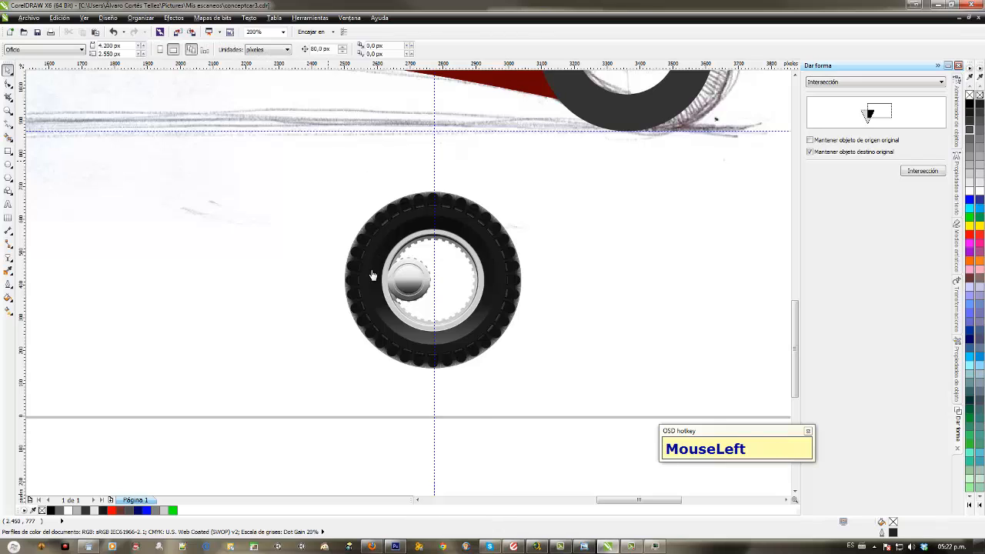
{"action": "left_click_drag", "start_coordinate": [321, 161], "coordinate": [555, 377]}
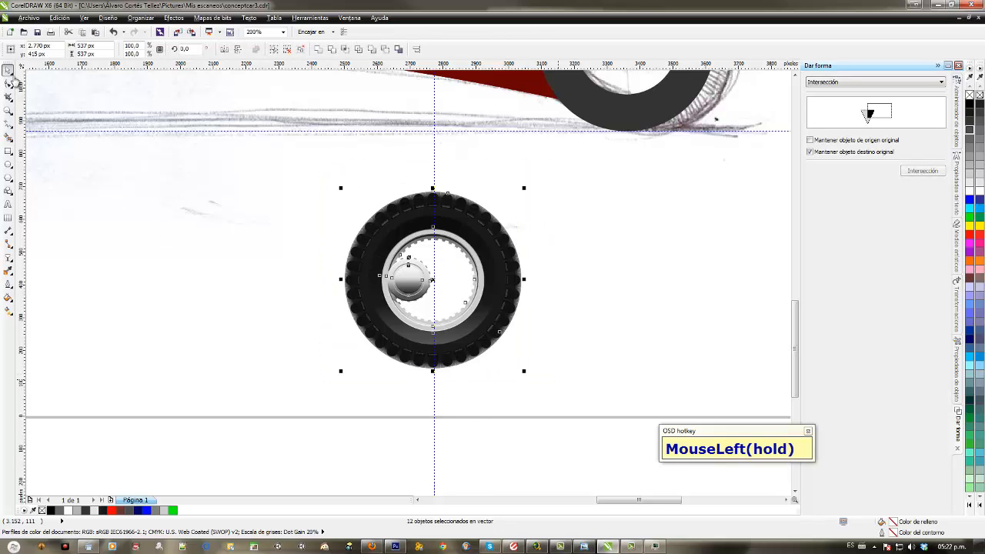
{"action": "key", "text": "ctrl+g"}
Step: Move the grouped detailed wheel from below the car onto the plain wheel at the car's left end
{"action": "scroll", "coordinate": [423, 370], "scroll_direction": "down", "scroll_amount": 1}
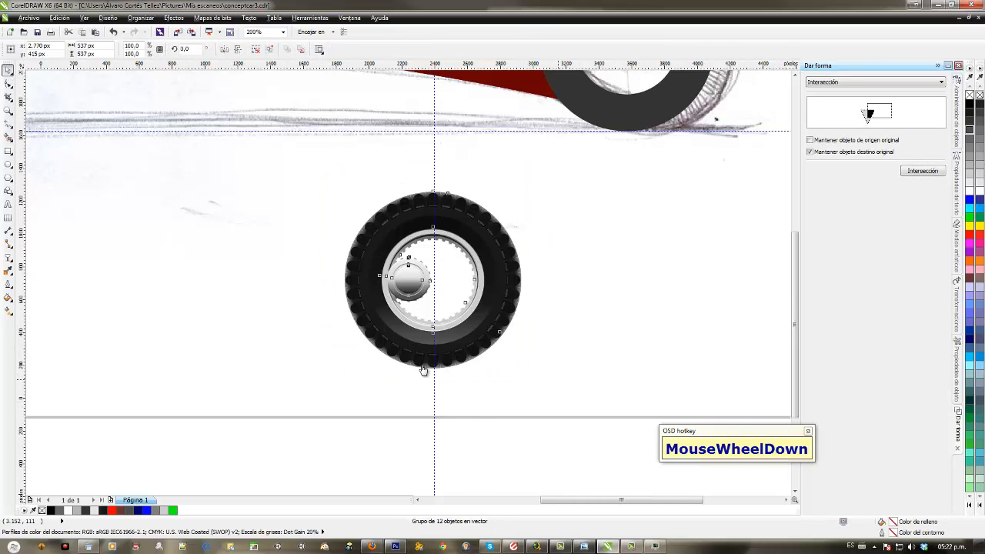
{"action": "middle_click", "coordinate": [423, 370], "text": "shift"}
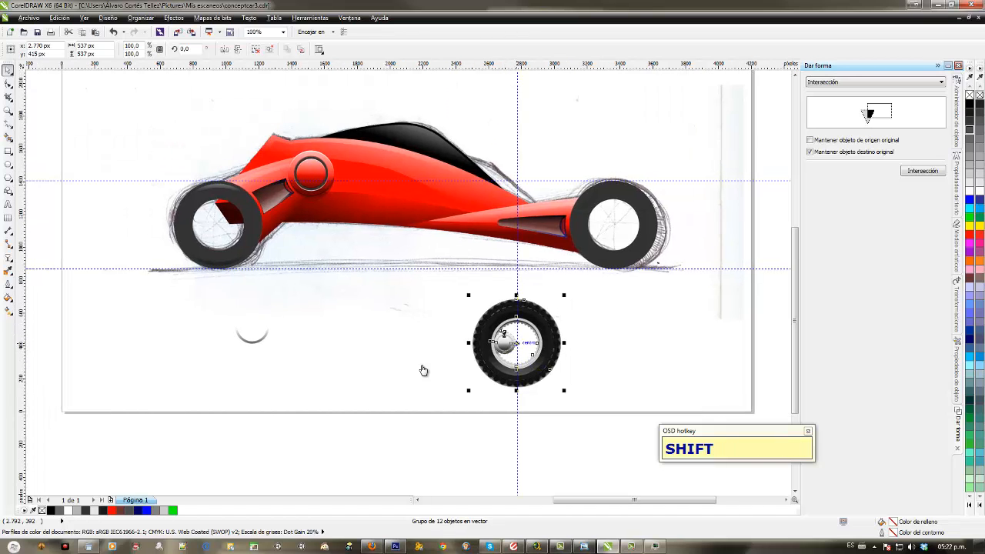
{"action": "left_click_drag", "start_coordinate": [519, 345], "coordinate": [596, 258]}
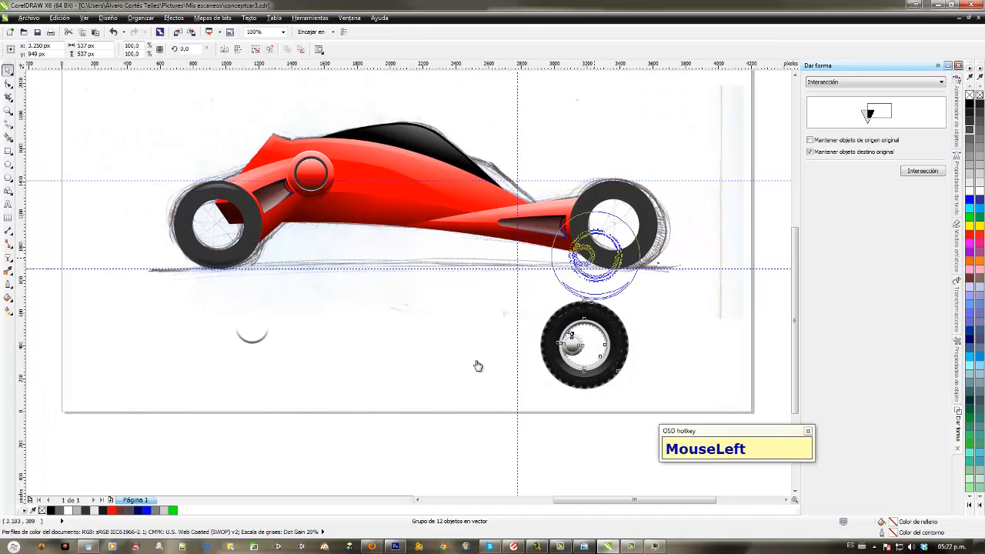
{"action": "left_click_drag", "start_coordinate": [477, 365], "coordinate": [473, 318]}
{"action": "left_click_drag", "start_coordinate": [613, 224], "coordinate": [213, 224]}
{"action": "right_click", "coordinate": [214, 224]}
Step: Shift the detailed wheel horizontally to about X 949 px to refine its position at the car's left end
{"action": "left_click_drag", "start_coordinate": [418, 297], "coordinate": [483, 390]}
{"action": "scroll", "coordinate": [362, 330], "scroll_direction": "up", "scroll_amount": 1}
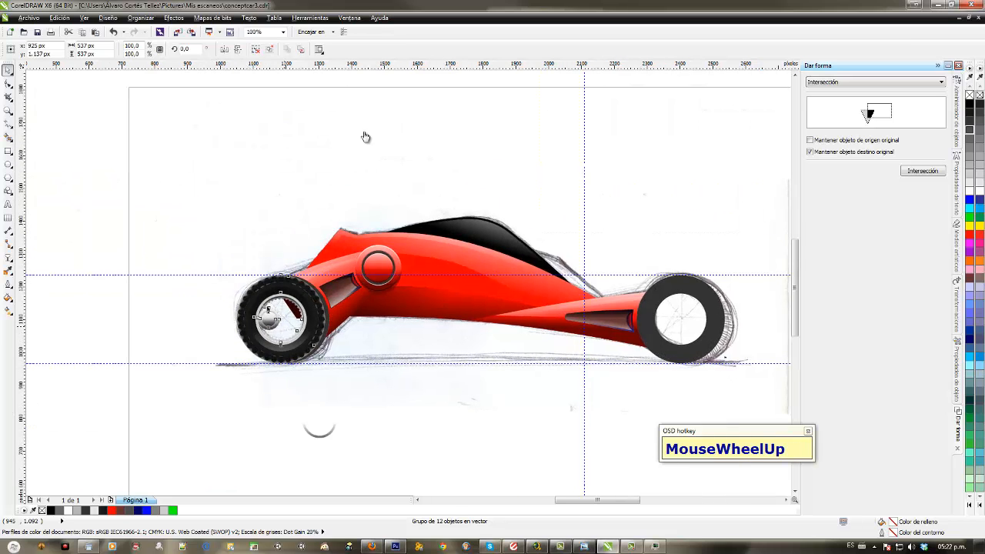
{"action": "scroll", "coordinate": [471, 440], "scroll_direction": "up", "scroll_amount": 1}
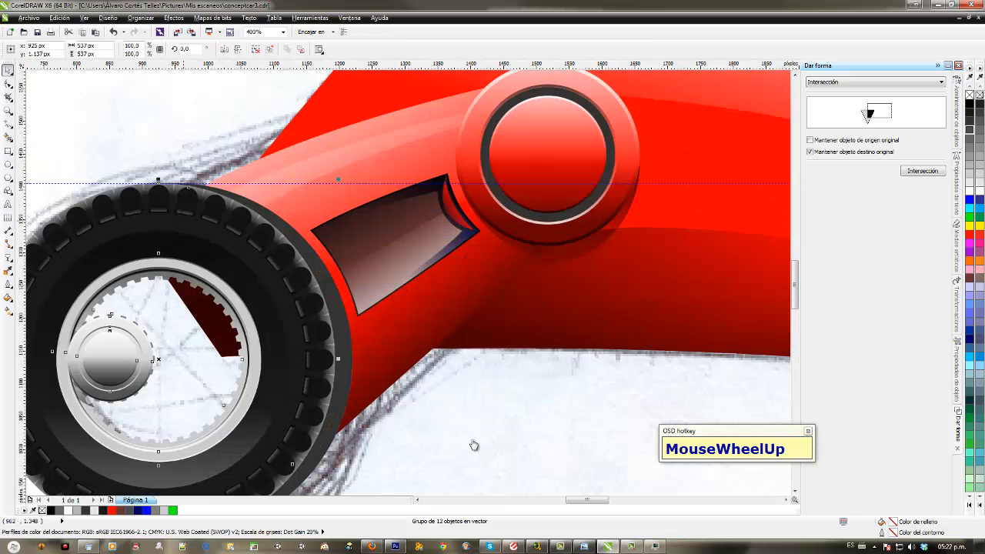
{"action": "left_click_drag", "start_coordinate": [183, 219], "coordinate": [176, 182]}
{"action": "left_click_drag", "start_coordinate": [528, 370], "coordinate": [507, 331]}
{"action": "scroll", "coordinate": [78, 134], "scroll_direction": "down", "scroll_amount": 1}
{"action": "key", "text": "shift"}
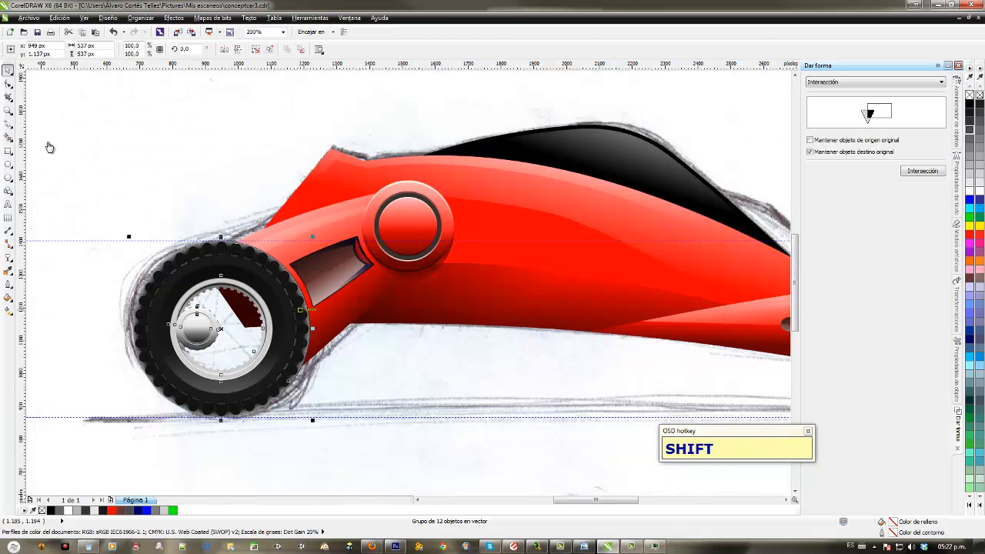
Step: Move the grouped detailed wheel off the car's left end to the empty area below the car
{"action": "left_click_drag", "start_coordinate": [354, 172], "coordinate": [123, 161]}
{"action": "left_click_drag", "start_coordinate": [620, 322], "coordinate": [271, 320]}
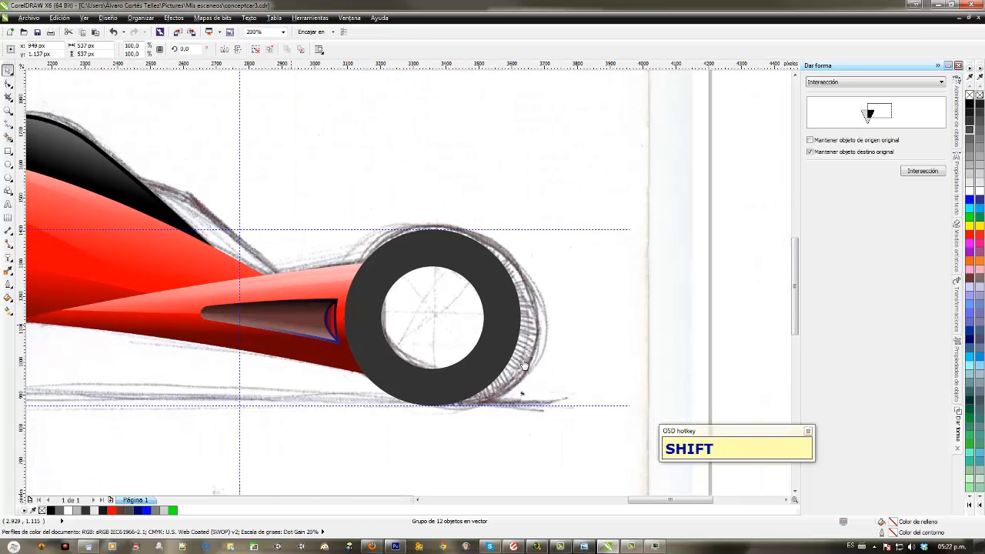
{"action": "left_click", "coordinate": [524, 368]}
{"action": "scroll", "coordinate": [529, 364], "scroll_direction": "down", "scroll_amount": 1}
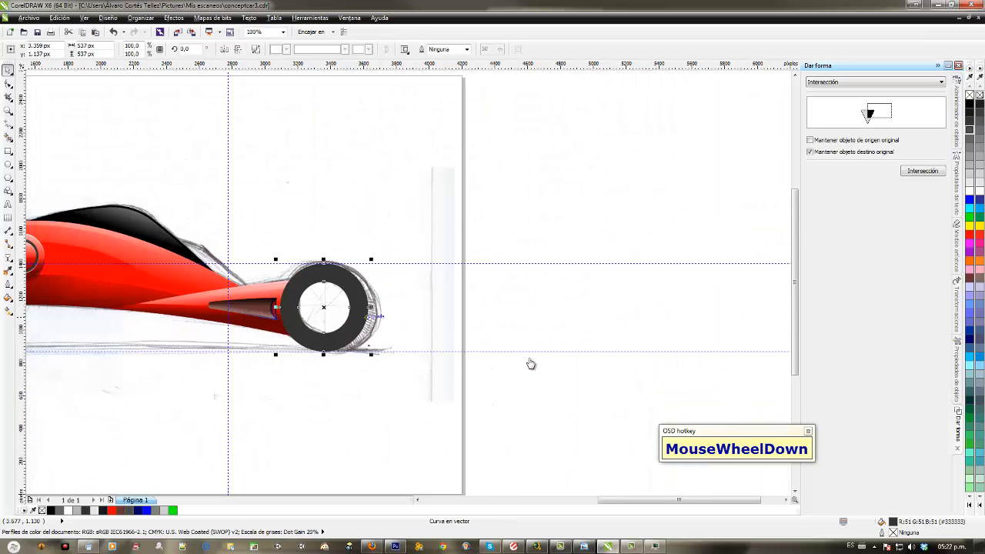
{"action": "scroll", "coordinate": [529, 364], "scroll_direction": "left", "scroll_amount": 3}
{"action": "left_click", "coordinate": [86, 288]}
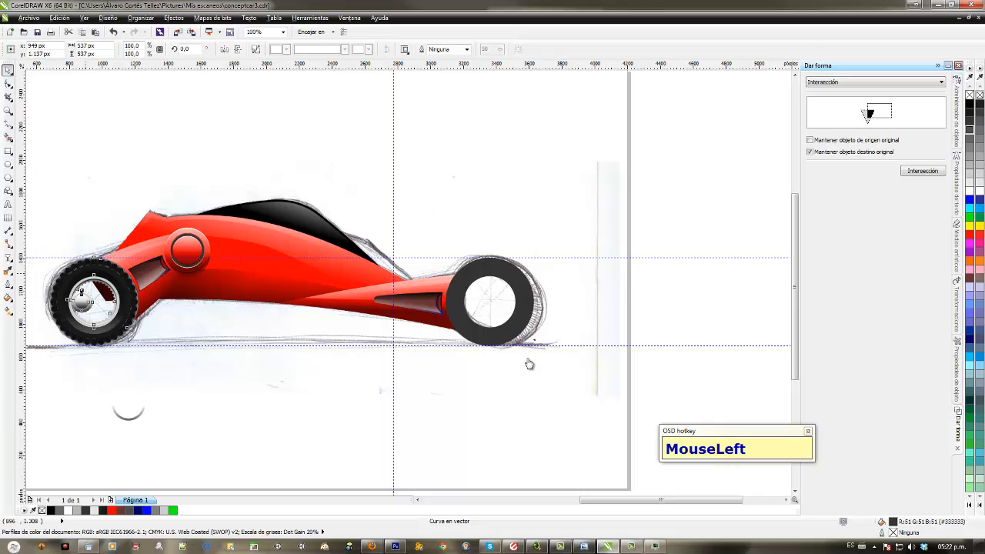
{"action": "left_click_drag", "start_coordinate": [86, 287], "coordinate": [172, 370]}
{"action": "right_click", "coordinate": [173, 370]}
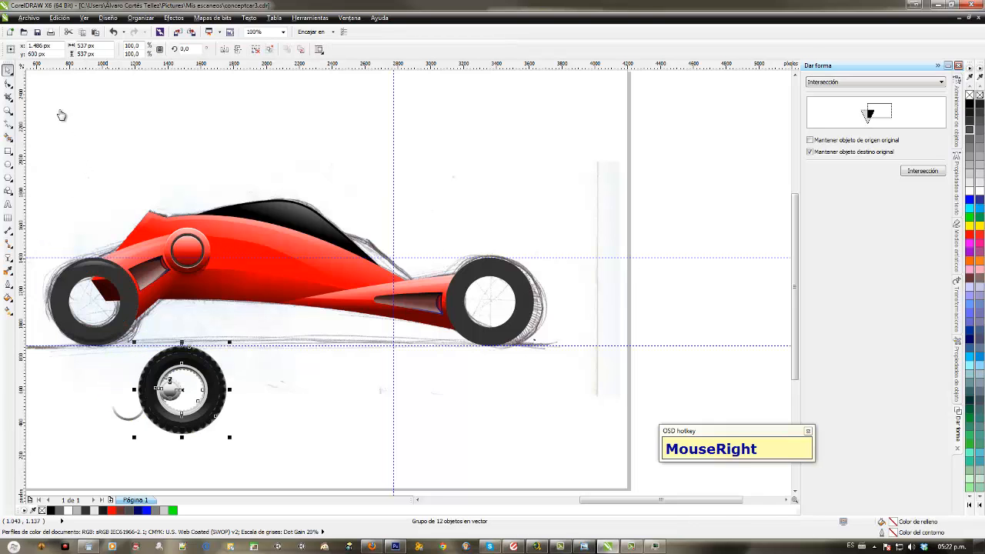
Step: Align the detailed wheel with the plain wheel at the car's left end, centred both horizontally and vertically
{"action": "left_click", "coordinate": [125, 313], "text": "shift"}
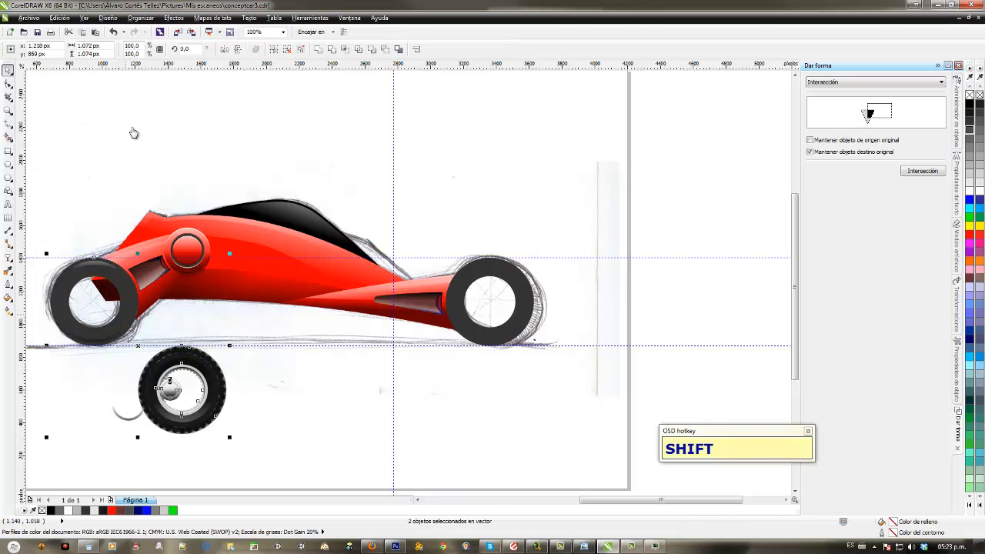
{"action": "key", "text": "q"}
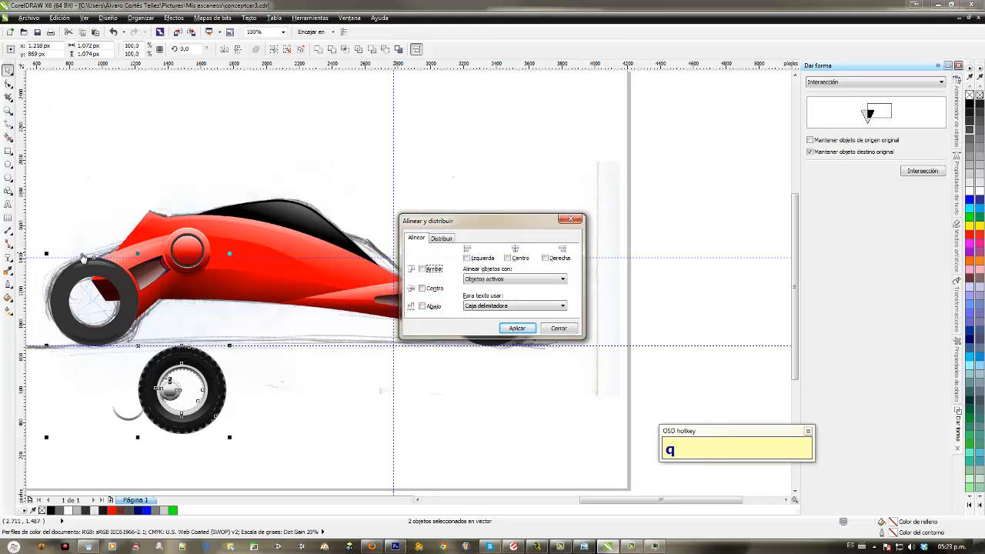
{"action": "left_click", "coordinate": [422, 288]}
{"action": "left_click", "coordinate": [508, 258]}
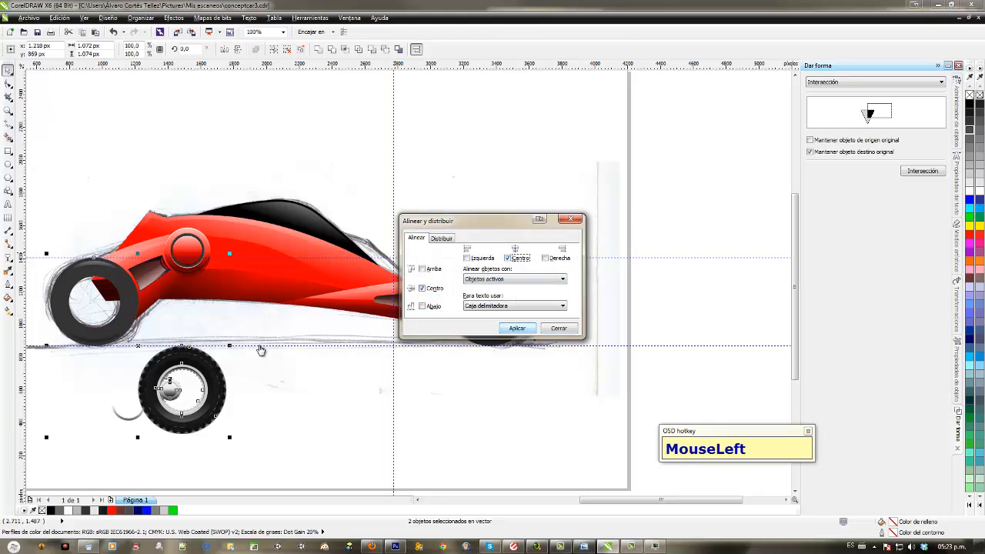
{"action": "left_click", "coordinate": [516, 328]}
Step: Place a copy of the detailed wheel below the car and centre it both ways on the plain wheel at the car's right end
{"action": "left_click", "coordinate": [261, 350]}
{"action": "left_click_drag", "start_coordinate": [88, 305], "coordinate": [298, 455]}
{"action": "right_click", "coordinate": [298, 455]}
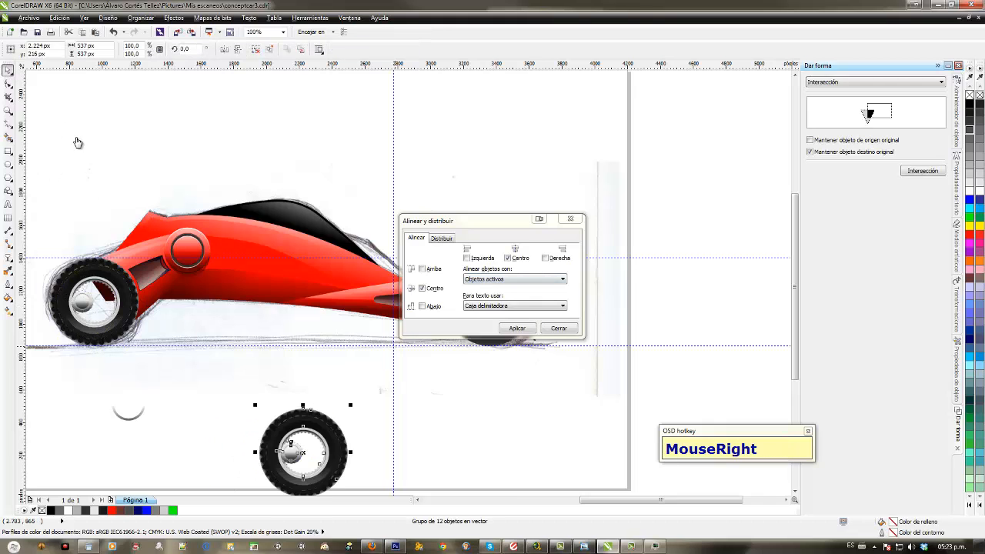
{"action": "left_click", "coordinate": [280, 340], "text": "shift"}
{"action": "left_click", "coordinate": [517, 328]}
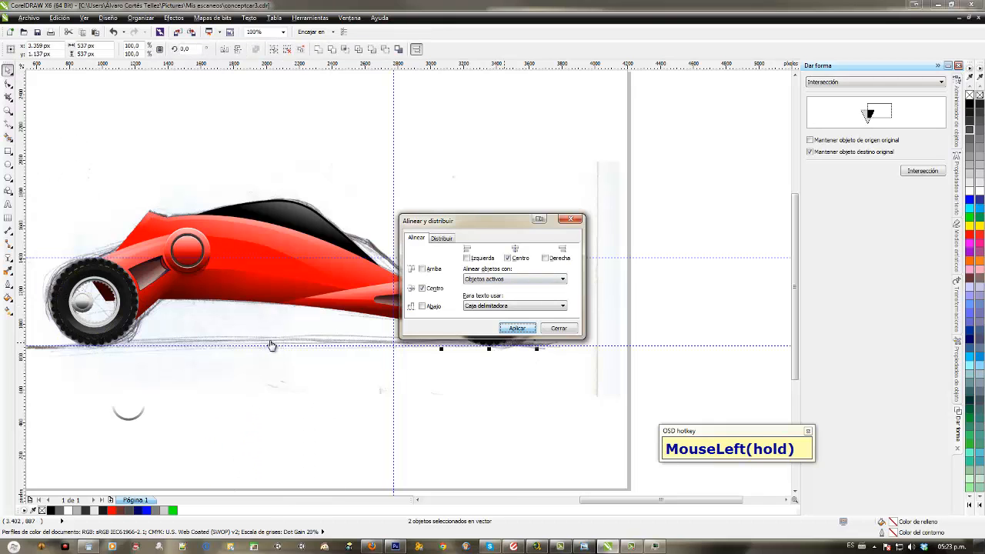
{"action": "left_click_drag", "start_coordinate": [485, 221], "coordinate": [480, 420]}
{"action": "left_click", "coordinate": [267, 352]}
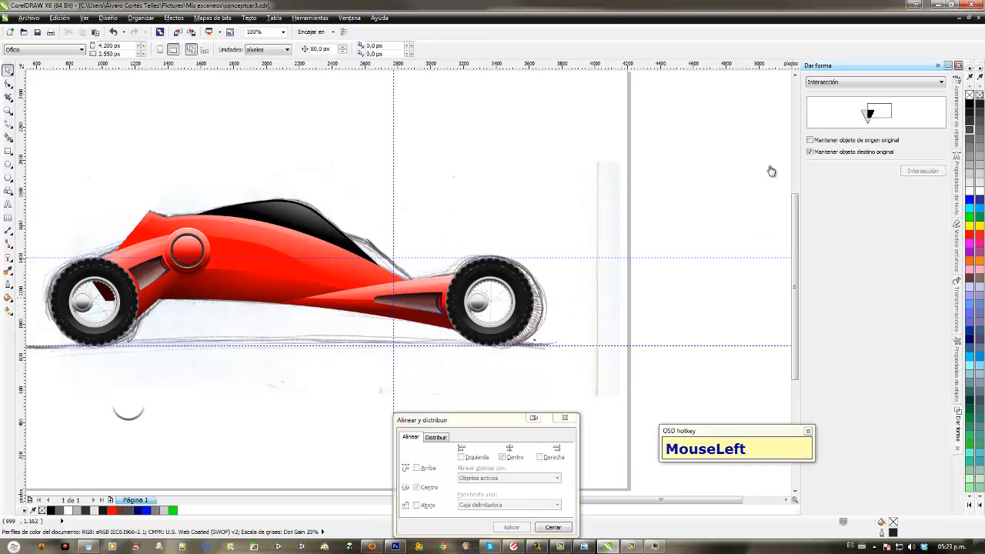
Step: Rotate the detailed wheel at the car's left end by 180 degrees
{"action": "left_click_drag", "start_coordinate": [133, 249], "coordinate": [337, 242]}
{"action": "scroll", "coordinate": [327, 241], "scroll_direction": "up", "scroll_amount": 2}
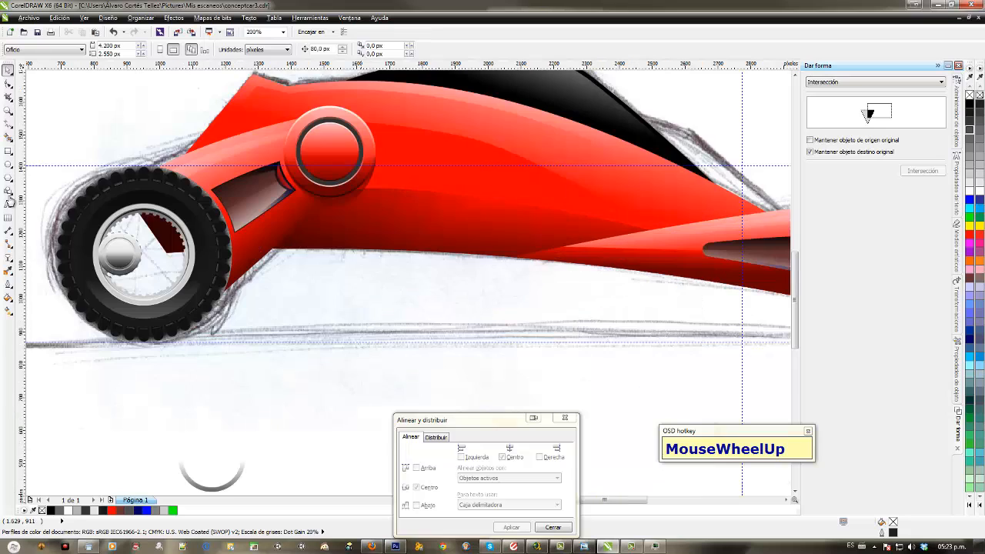
{"action": "left_click", "coordinate": [301, 280]}
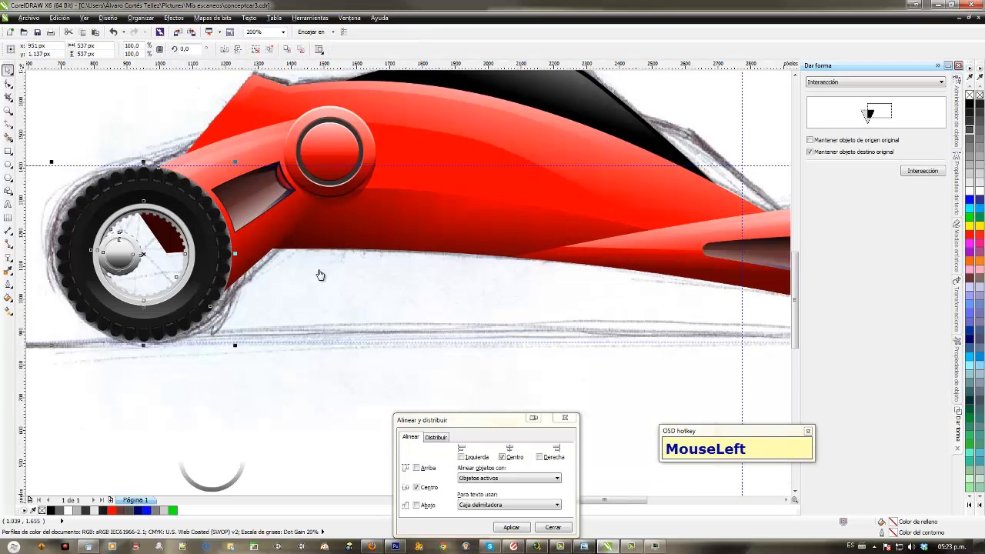
{"action": "type", "text": "180"}
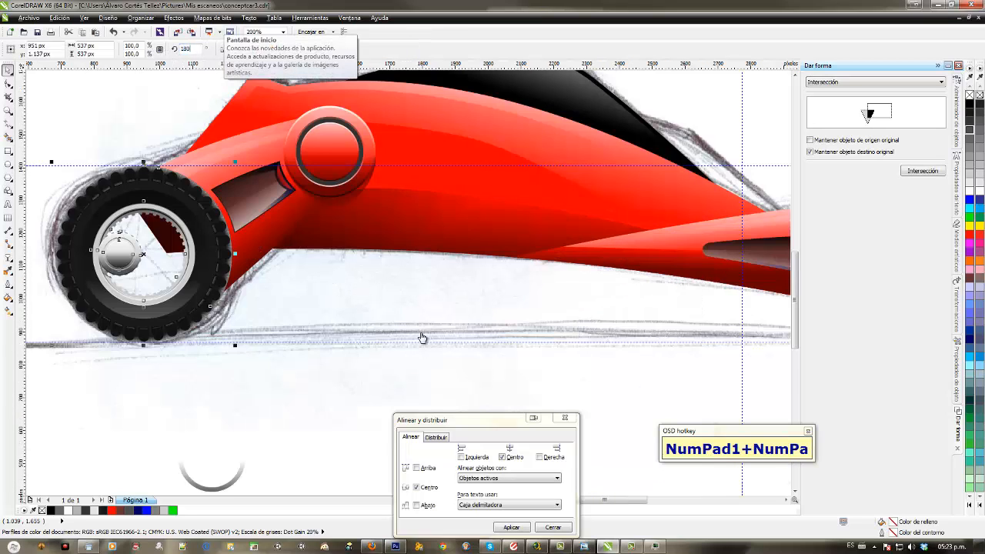
{"action": "key", "text": "Return"}
{"action": "left_click", "coordinate": [332, 275]}
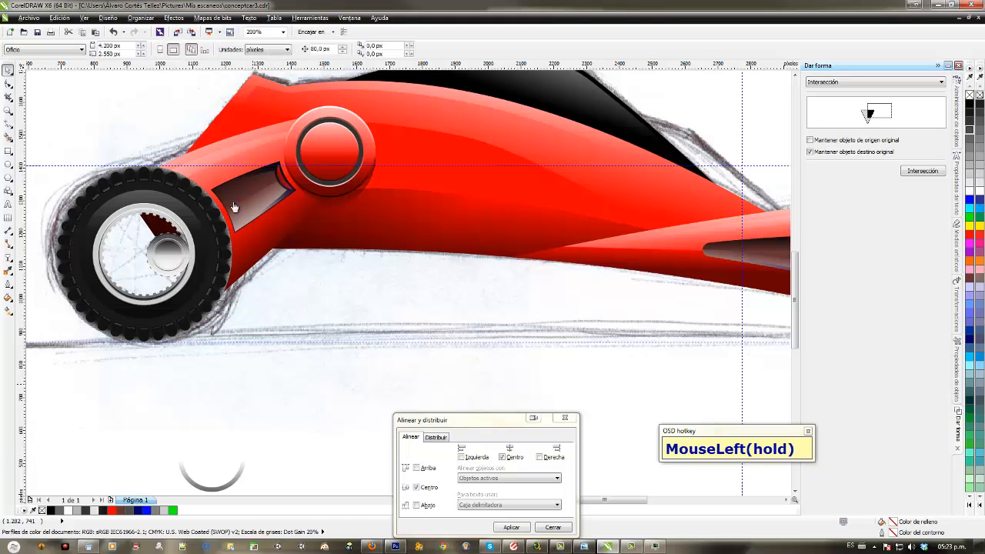
Step: Delete the leftover grey arc below the car
{"action": "scroll", "coordinate": [323, 274], "scroll_direction": "down", "scroll_amount": 1}
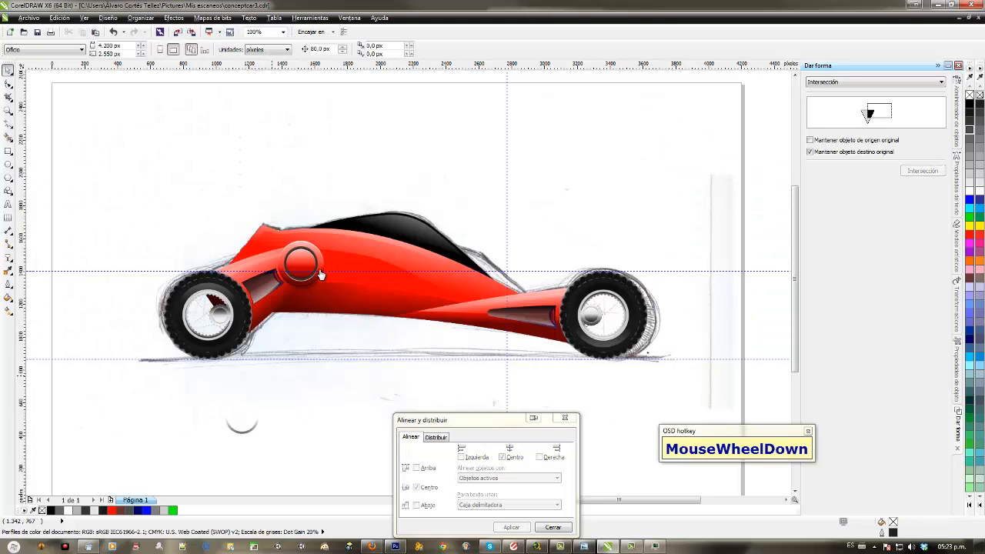
{"action": "left_click_drag", "start_coordinate": [469, 340], "coordinate": [495, 293]}
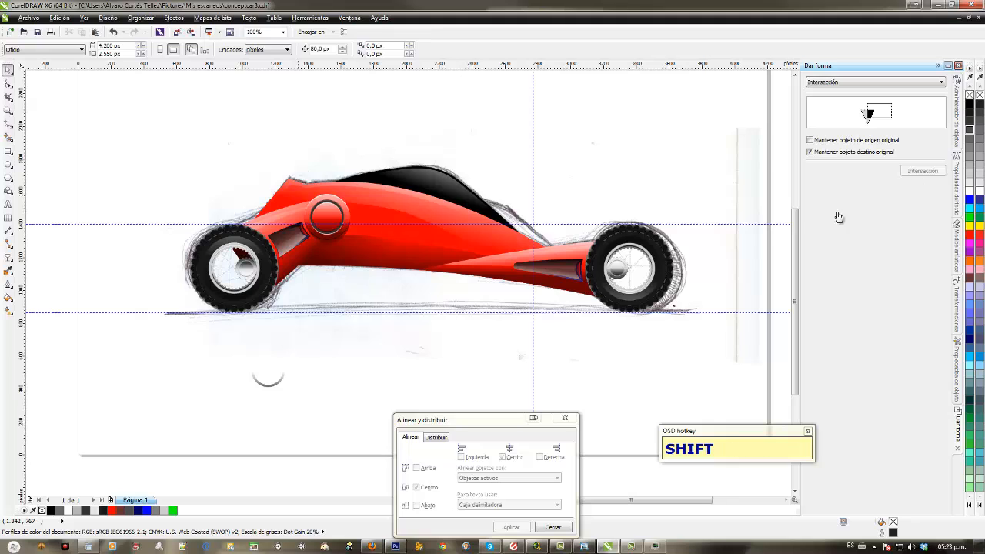
{"action": "left_click_drag", "start_coordinate": [229, 349], "coordinate": [293, 403]}
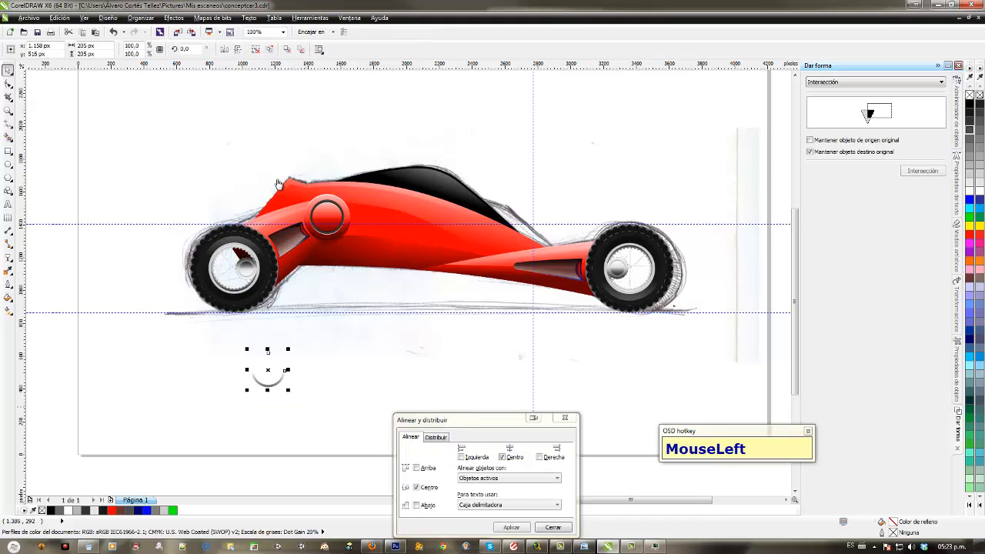
{"action": "key", "text": "Delete"}
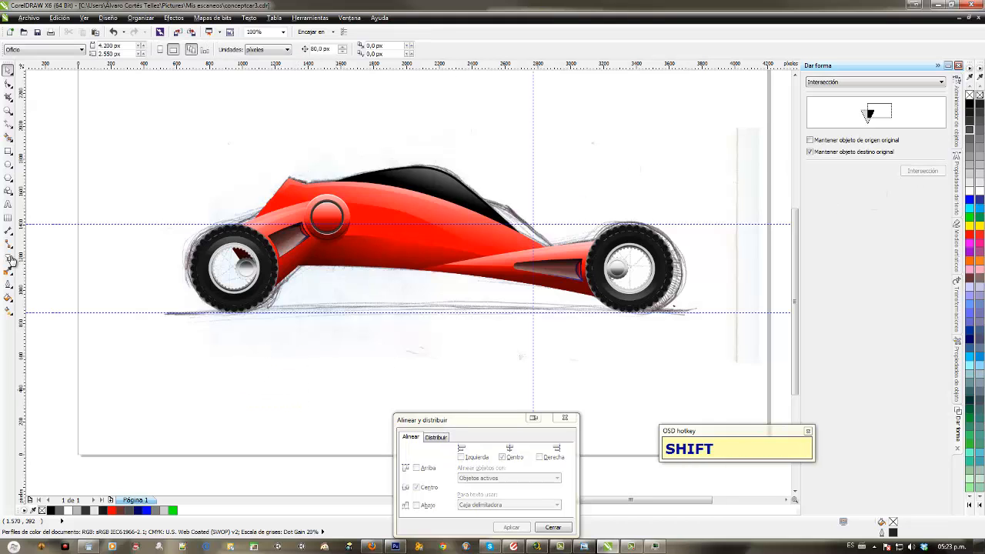
{"action": "left_click_drag", "start_coordinate": [266, 340], "coordinate": [222, 336]}
{"action": "right_click", "coordinate": [266, 388]}
{"action": "left_click", "coordinate": [864, 239]}
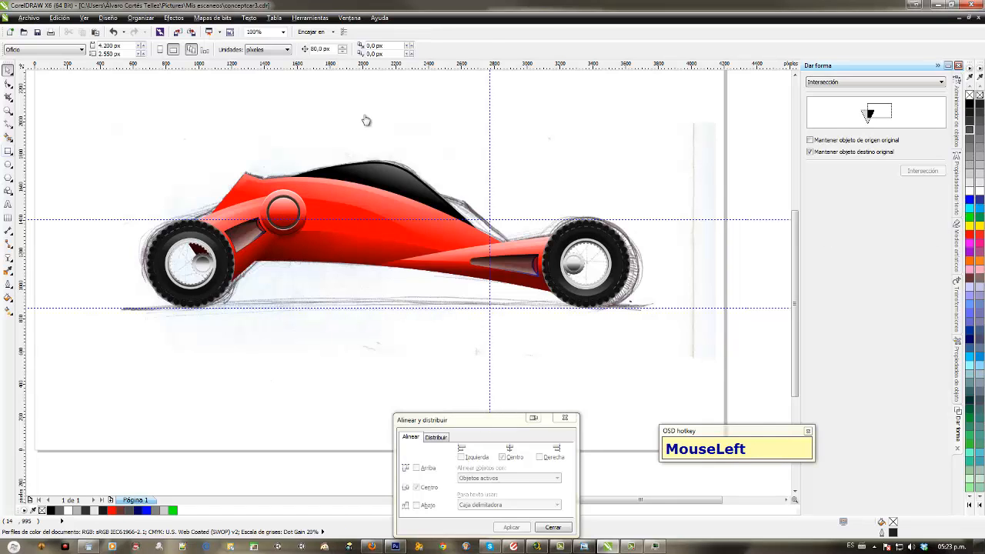
Step: Draw a straight horizontal Bézier ground line about 3180 px long along the guideline beneath both wheels
{"action": "left_click", "coordinate": [8, 151]}
{"action": "left_click", "coordinate": [8, 124]}
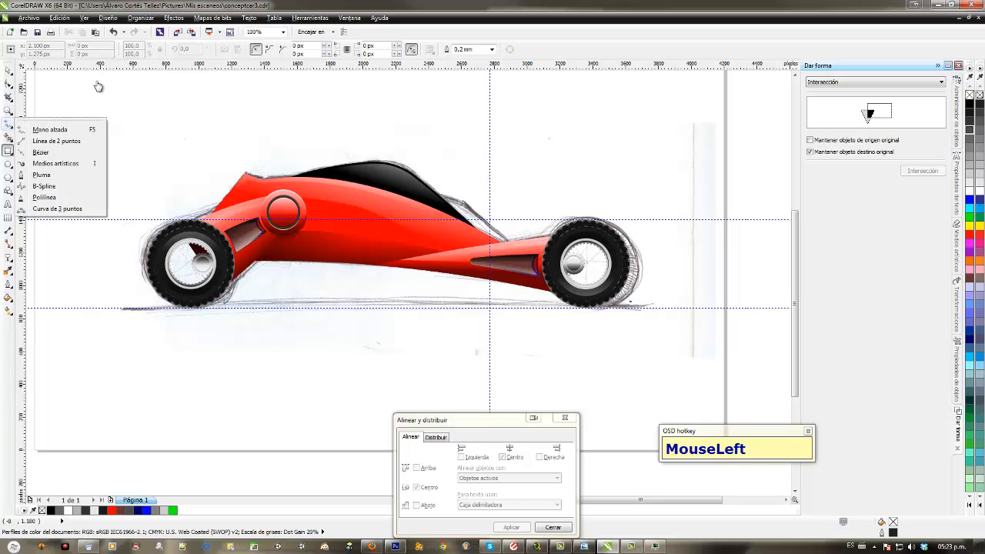
{"action": "left_click", "coordinate": [47, 153]}
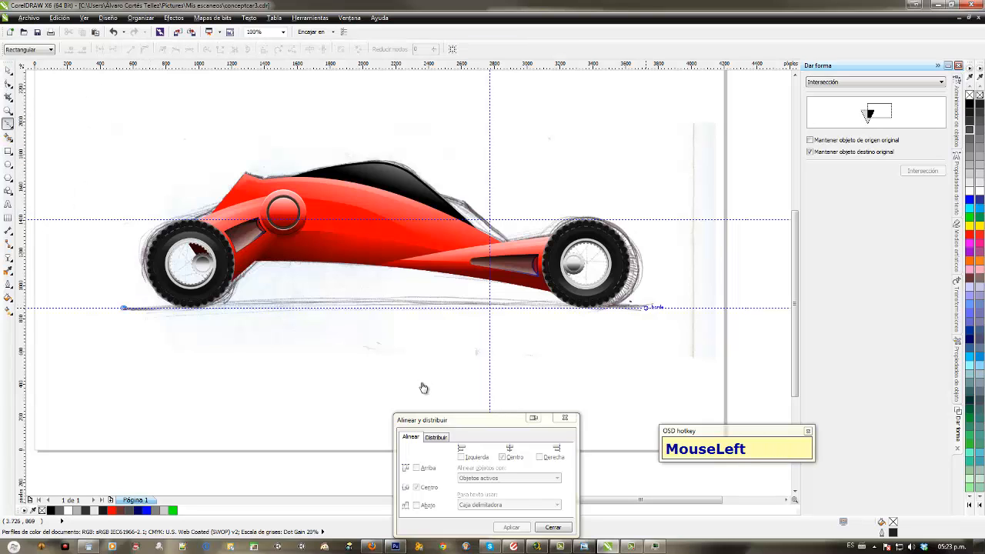
{"action": "left_click", "coordinate": [645, 307]}
{"action": "left_click", "coordinate": [8, 70]}
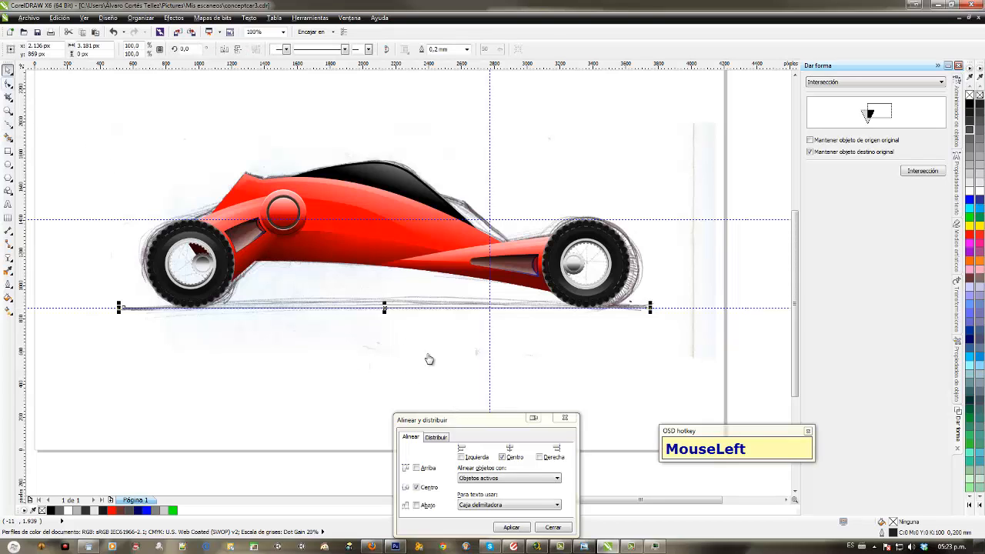
Step: Give the ground line a black outline with a width of 1 mm
{"action": "right_click", "coordinate": [969, 103]}
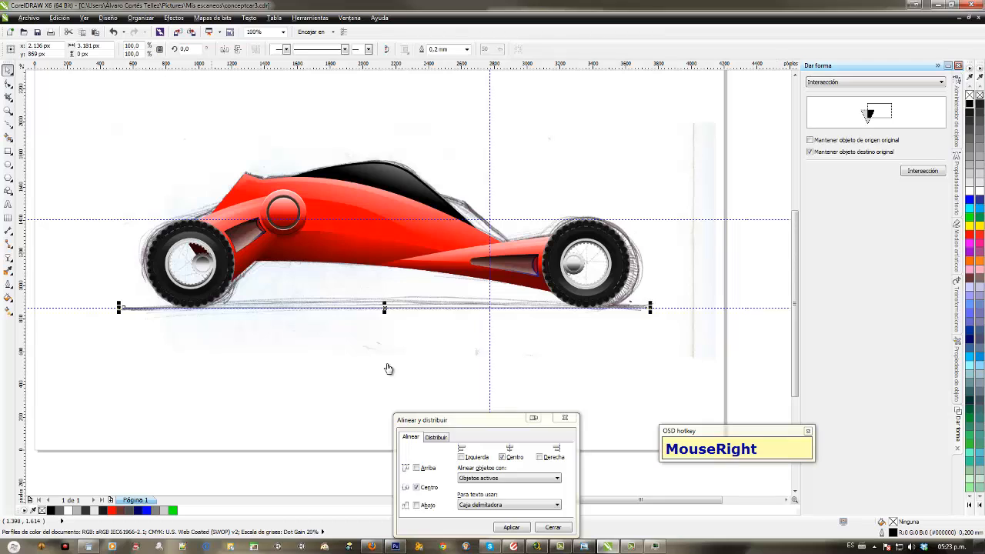
{"action": "left_click", "coordinate": [8, 284]}
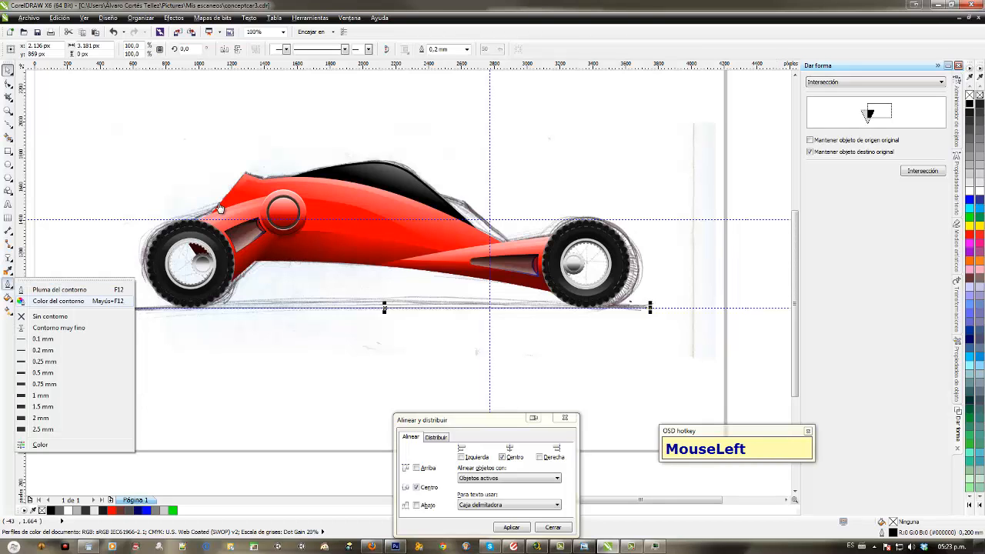
{"action": "left_click_drag", "start_coordinate": [44, 361], "coordinate": [40, 394]}
{"action": "right_click", "coordinate": [501, 364]}
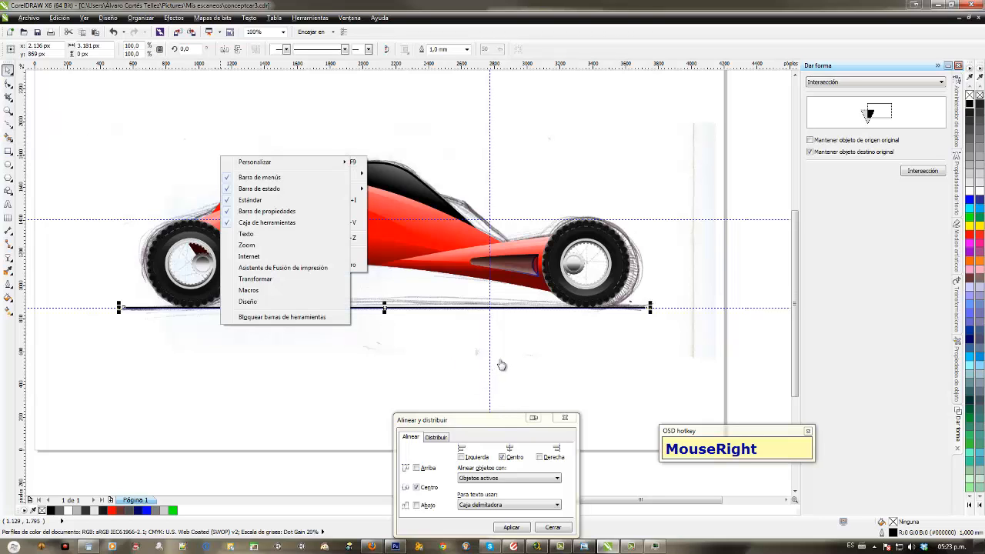
Step: Hide the sketch layer Capa 1 and deselect the ground line
{"action": "left_click", "coordinate": [502, 363]}
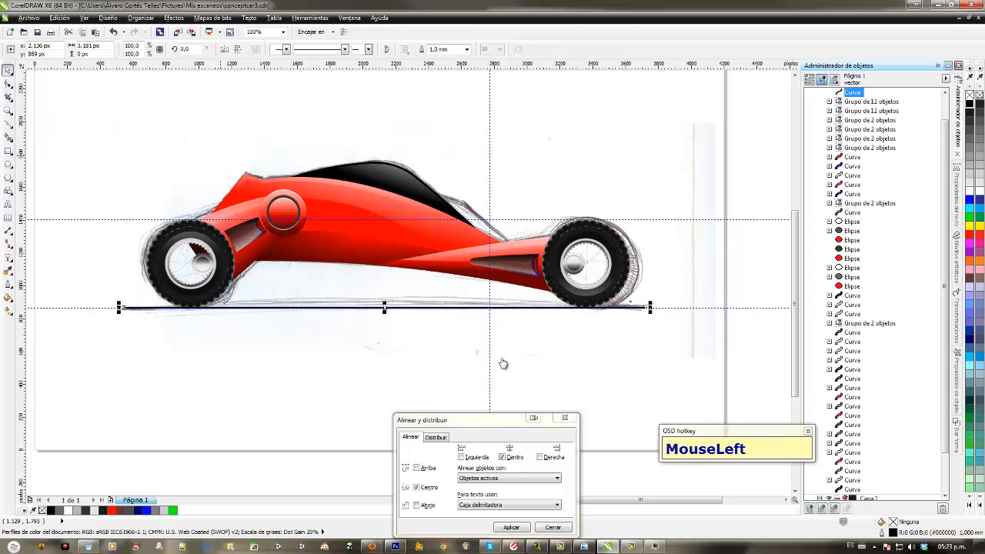
{"action": "left_click_drag", "start_coordinate": [944, 286], "coordinate": [945, 264]}
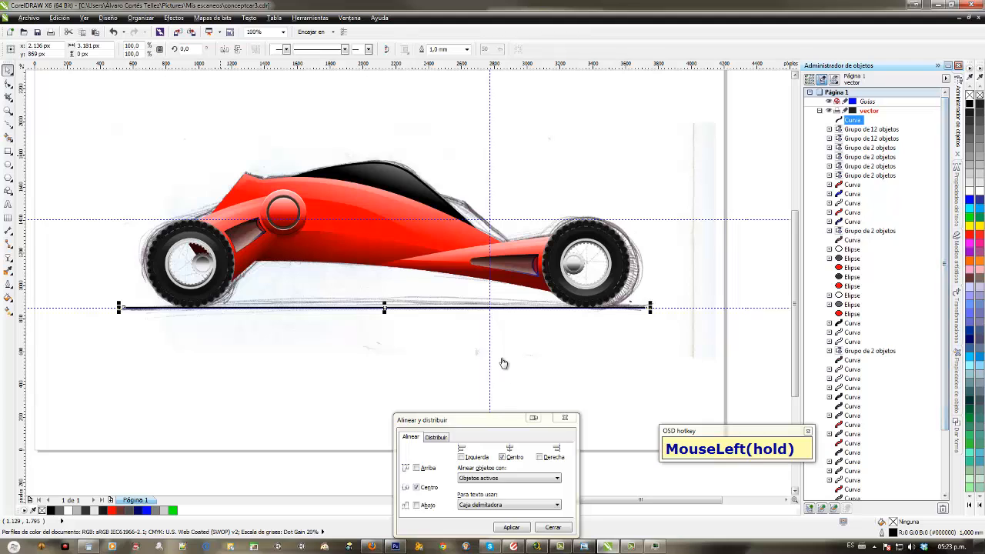
{"action": "left_click", "coordinate": [819, 110]}
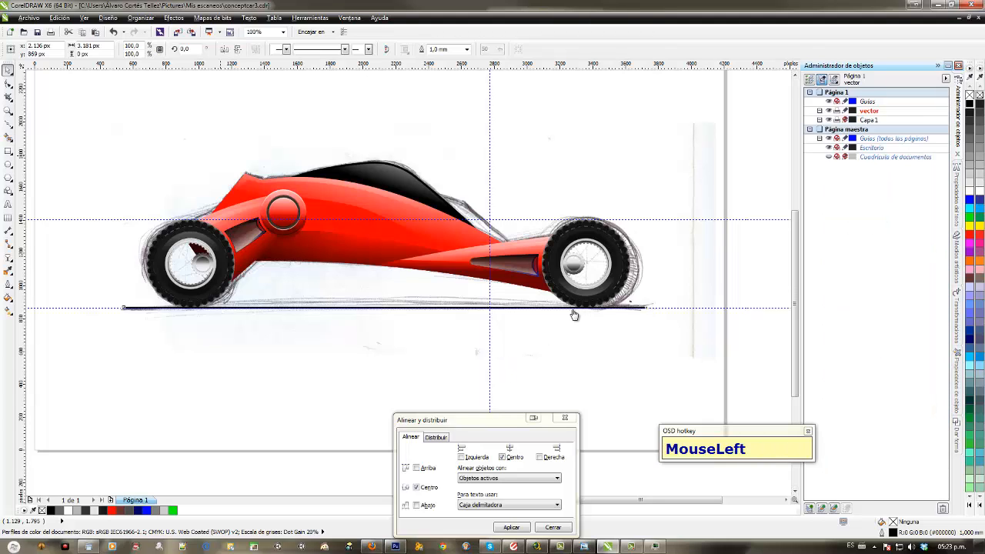
{"action": "left_click", "coordinate": [828, 119]}
{"action": "left_click", "coordinate": [329, 163]}
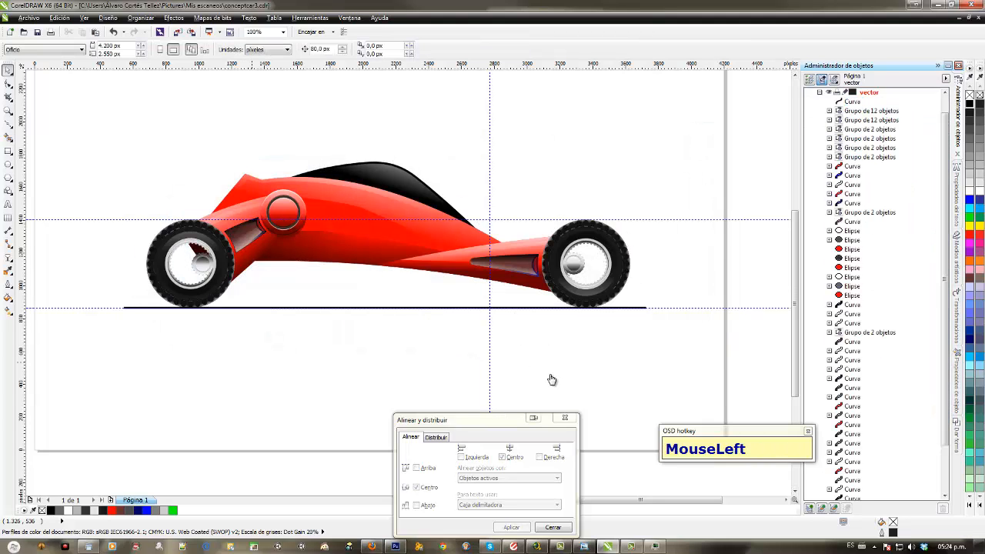
Step: Frame the whole car and its ground line in the view and close the Align and Distribute dialog
{"action": "key", "text": "z"}
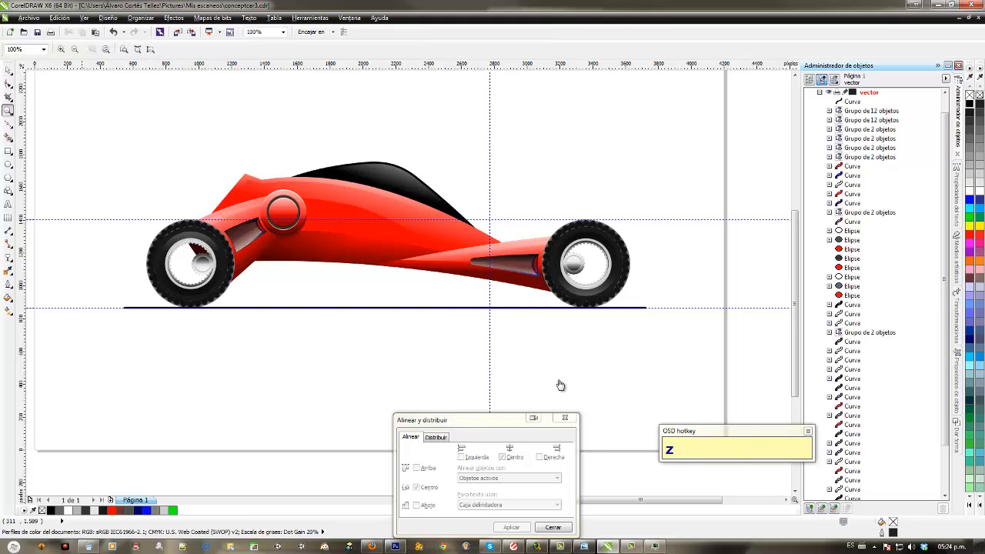
{"action": "left_click_drag", "start_coordinate": [75, 126], "coordinate": [660, 336]}
{"action": "left_click_drag", "start_coordinate": [548, 375], "coordinate": [516, 366]}
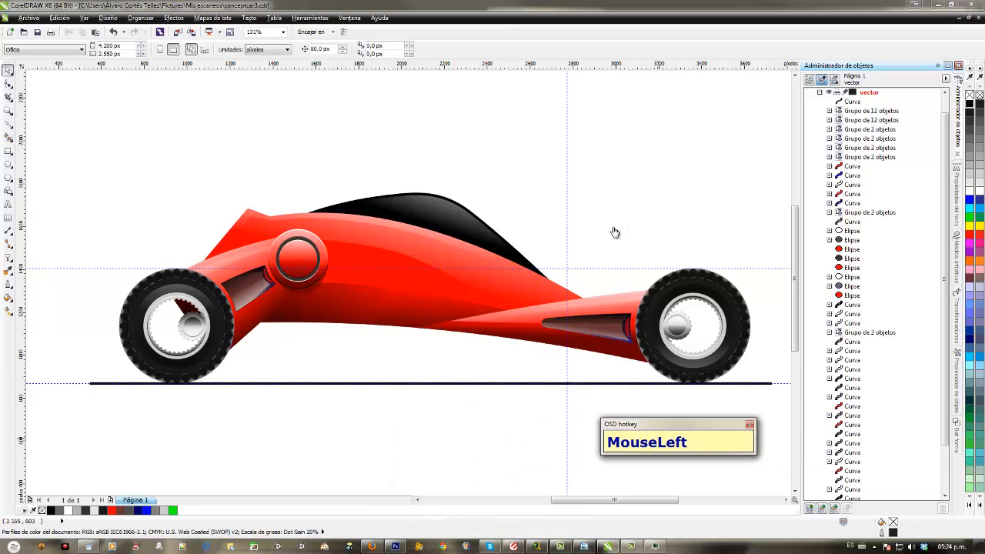
{"action": "middle_click", "coordinate": [217, 235]}
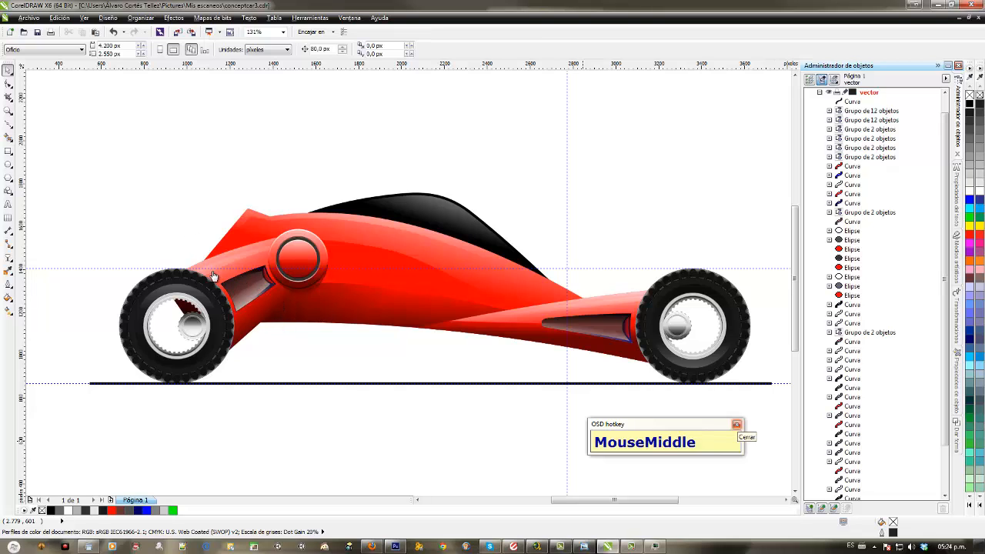
{"action": "left_click", "coordinate": [185, 258]}
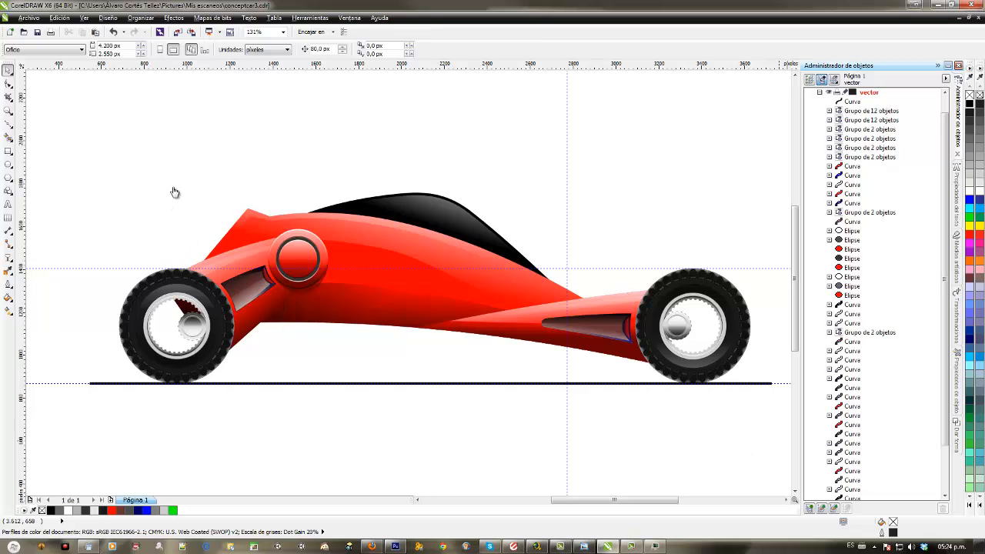